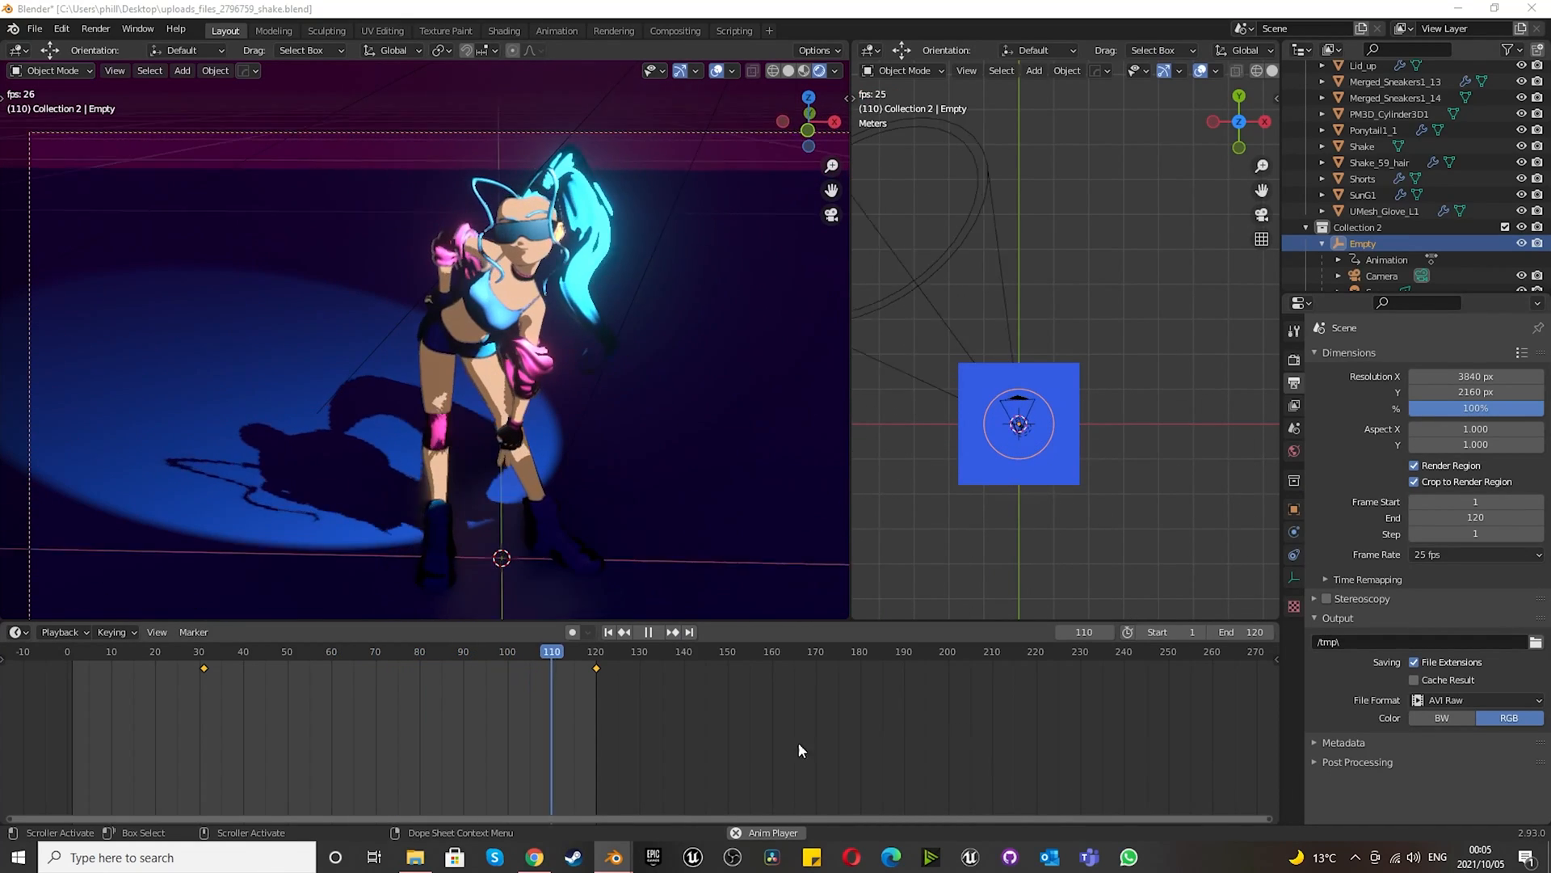
# - Switch to Chrome, dismiss the Royalty Free License notice and request the free download of the Female sculpt highpoly model
pyautogui.click(534, 856)
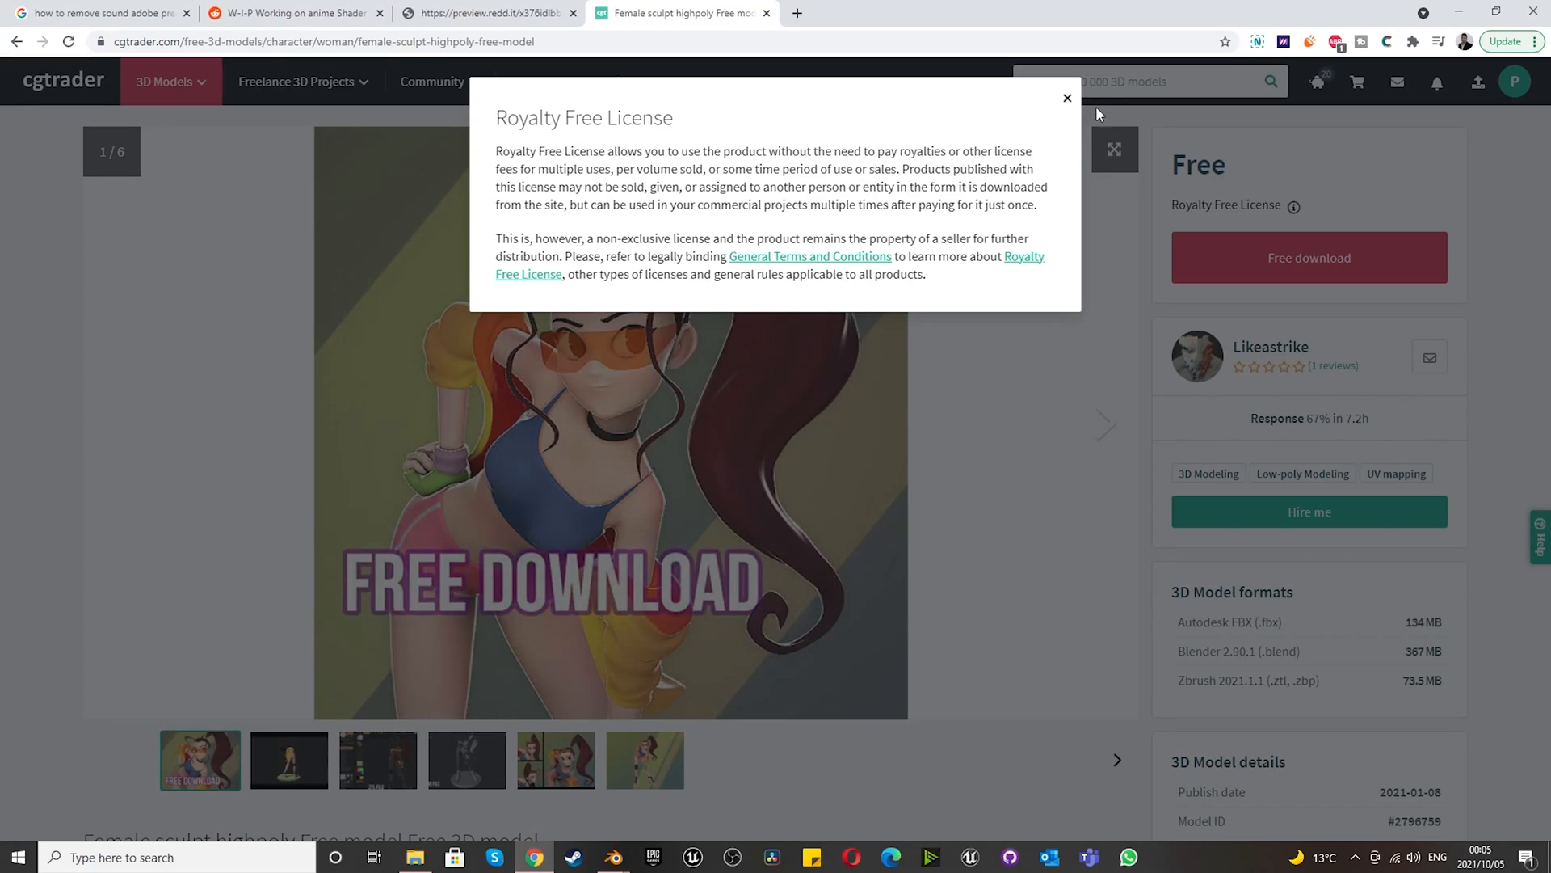
pyautogui.click(1068, 98)
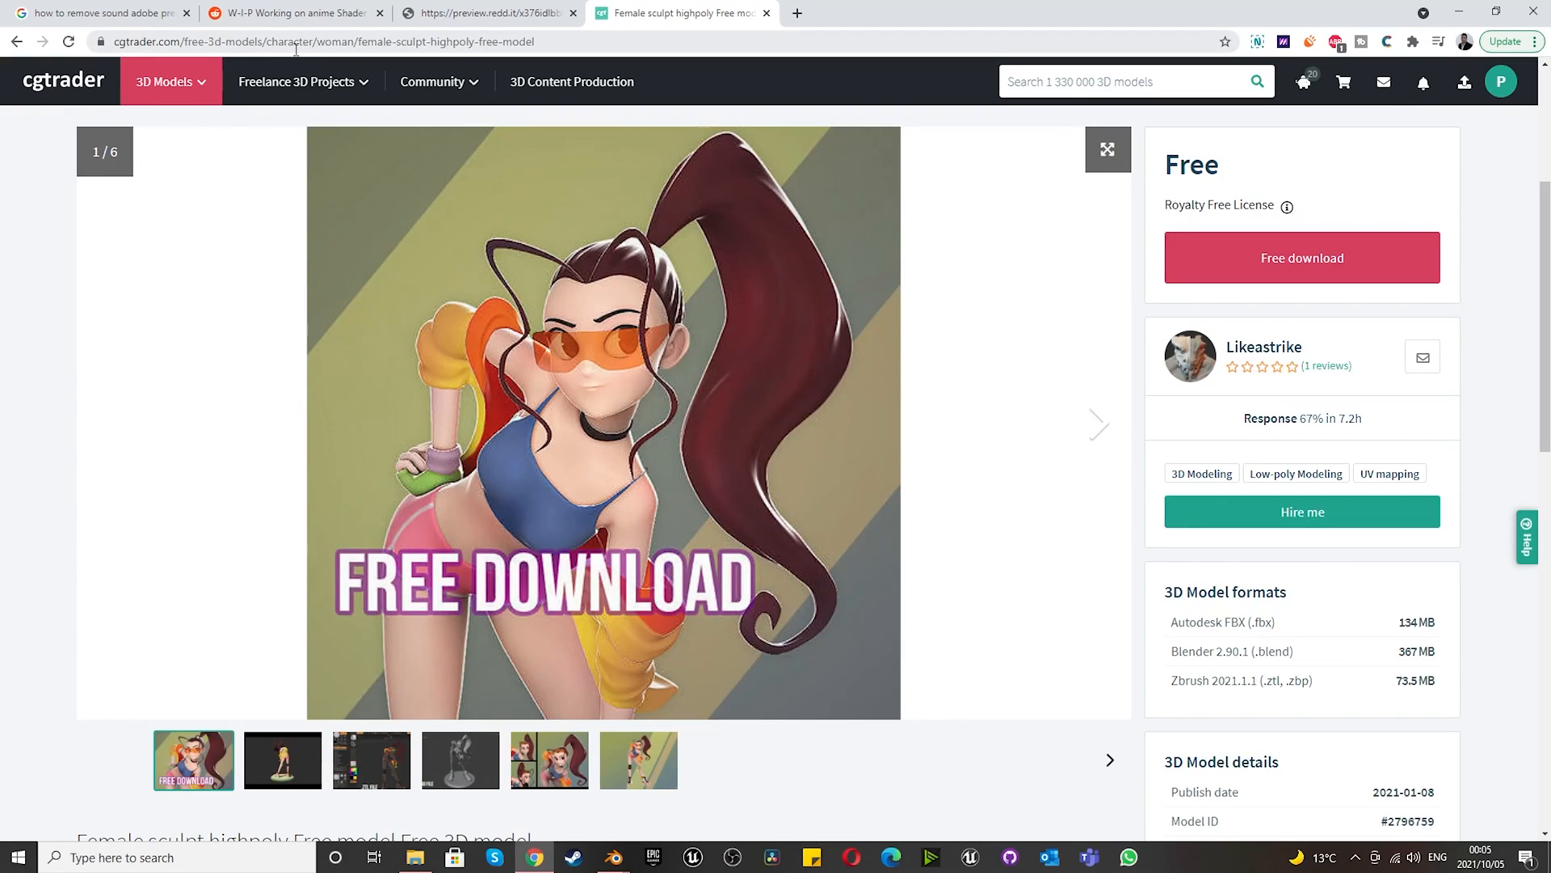
pyautogui.moveTo(540, 44); pyautogui.dragTo(130, 38)
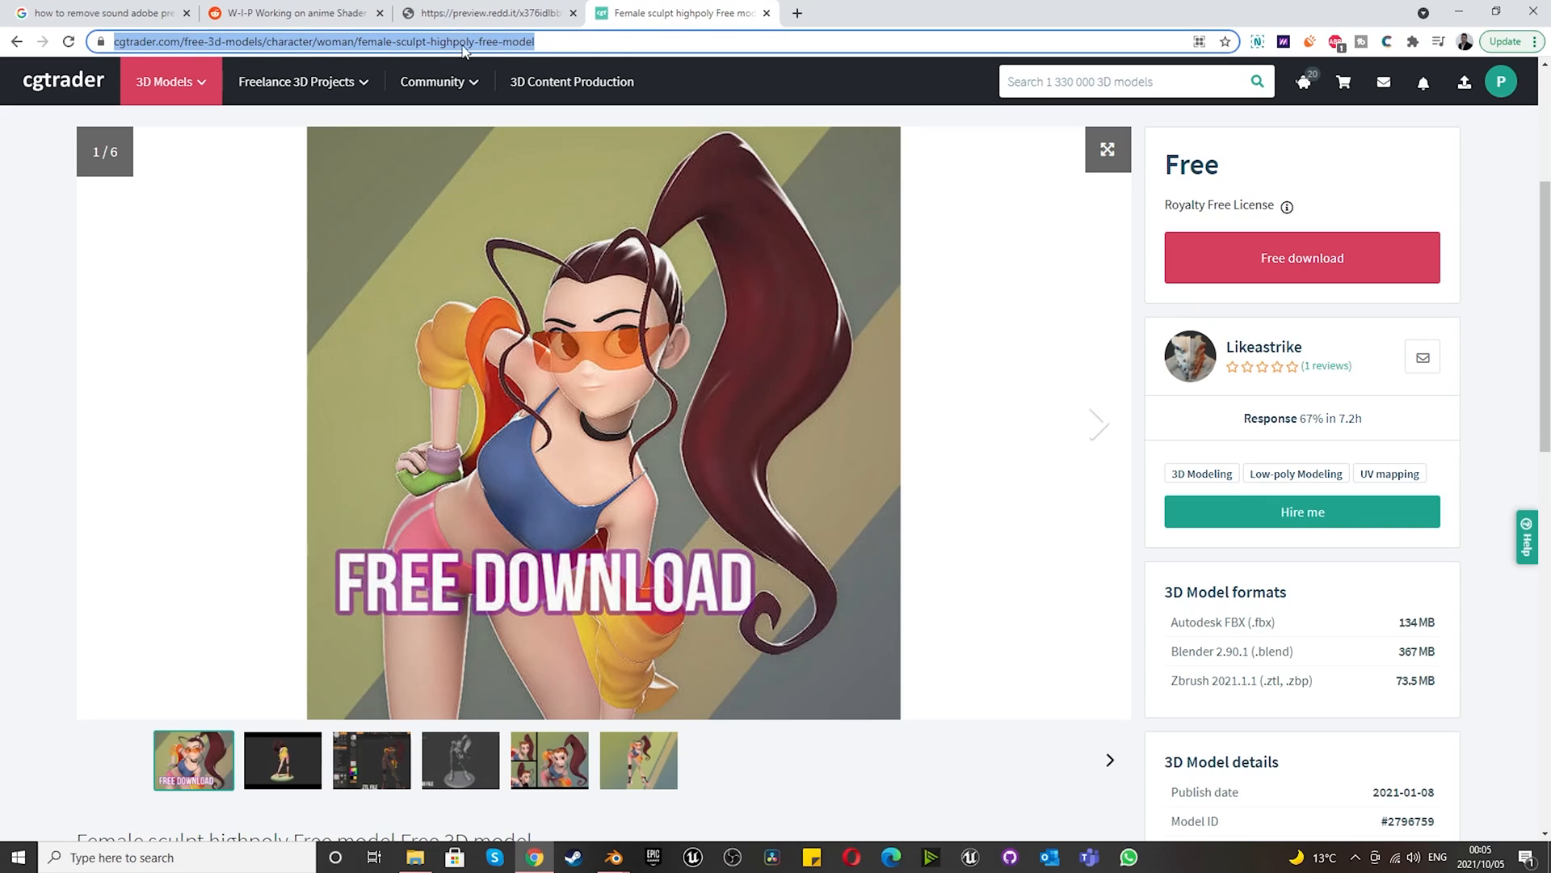
pyautogui.click(580, 40)
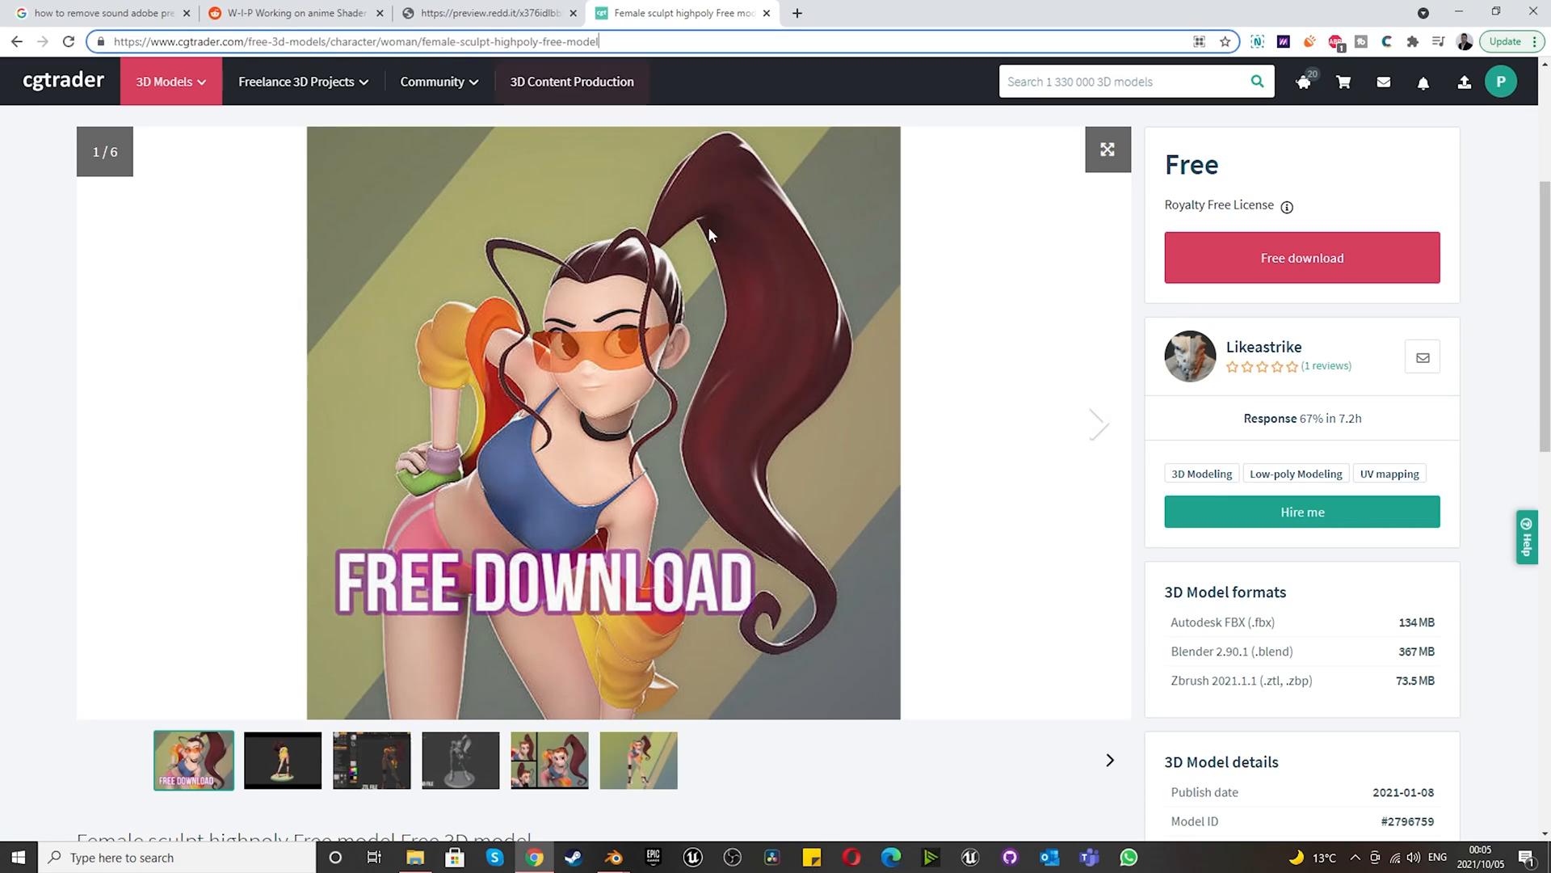
pyautogui.click(1299, 278)
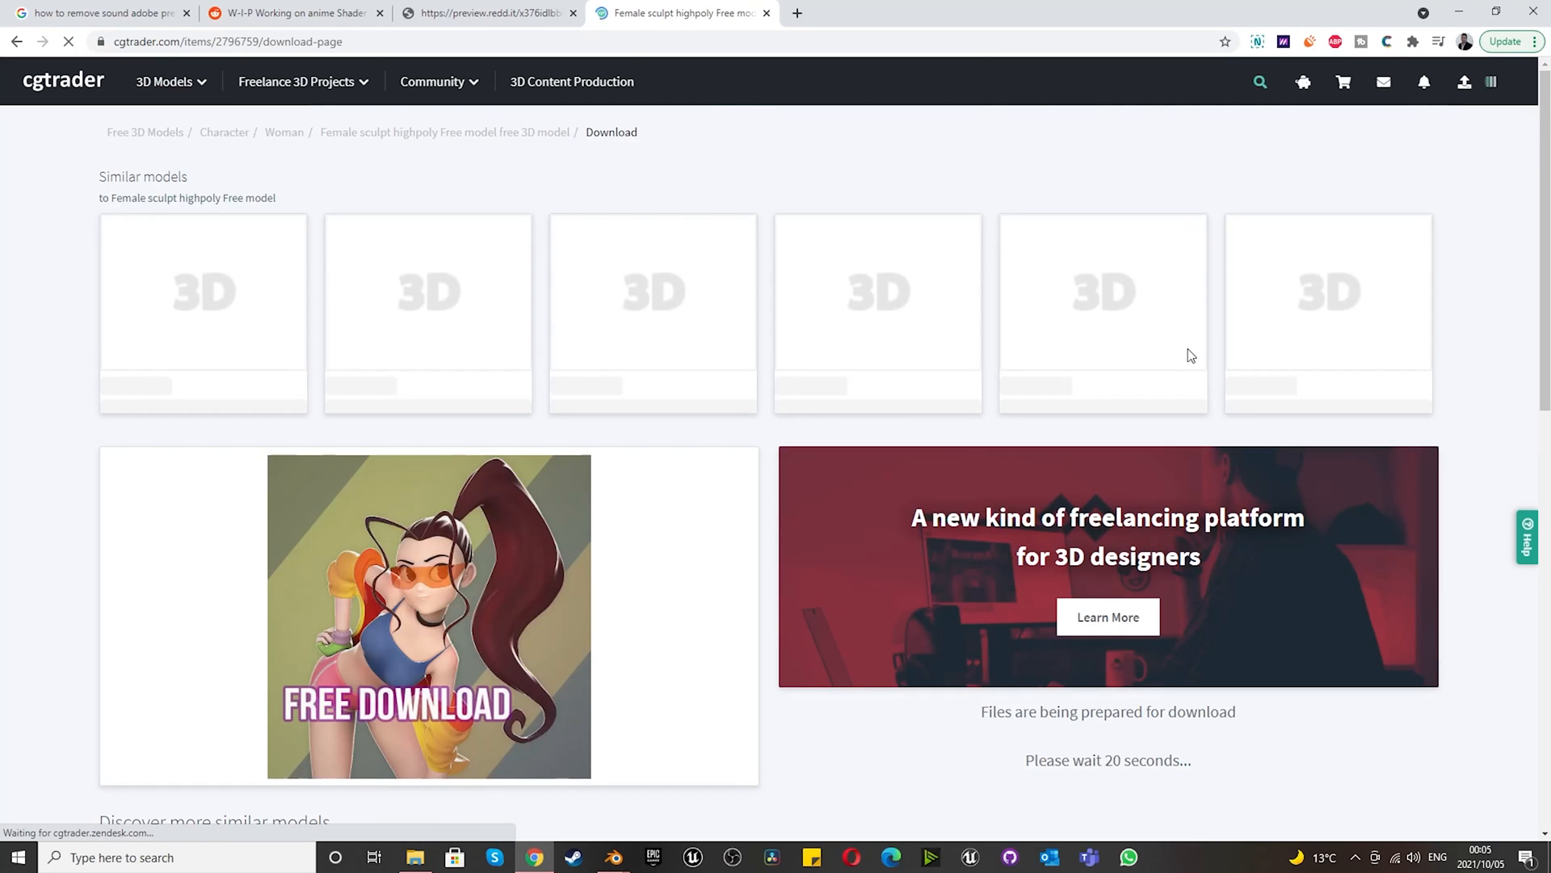
# - Download shake.blend from the model's file list and open the downloaded file in Blender
pyautogui.scroll(-2, 449, 602)
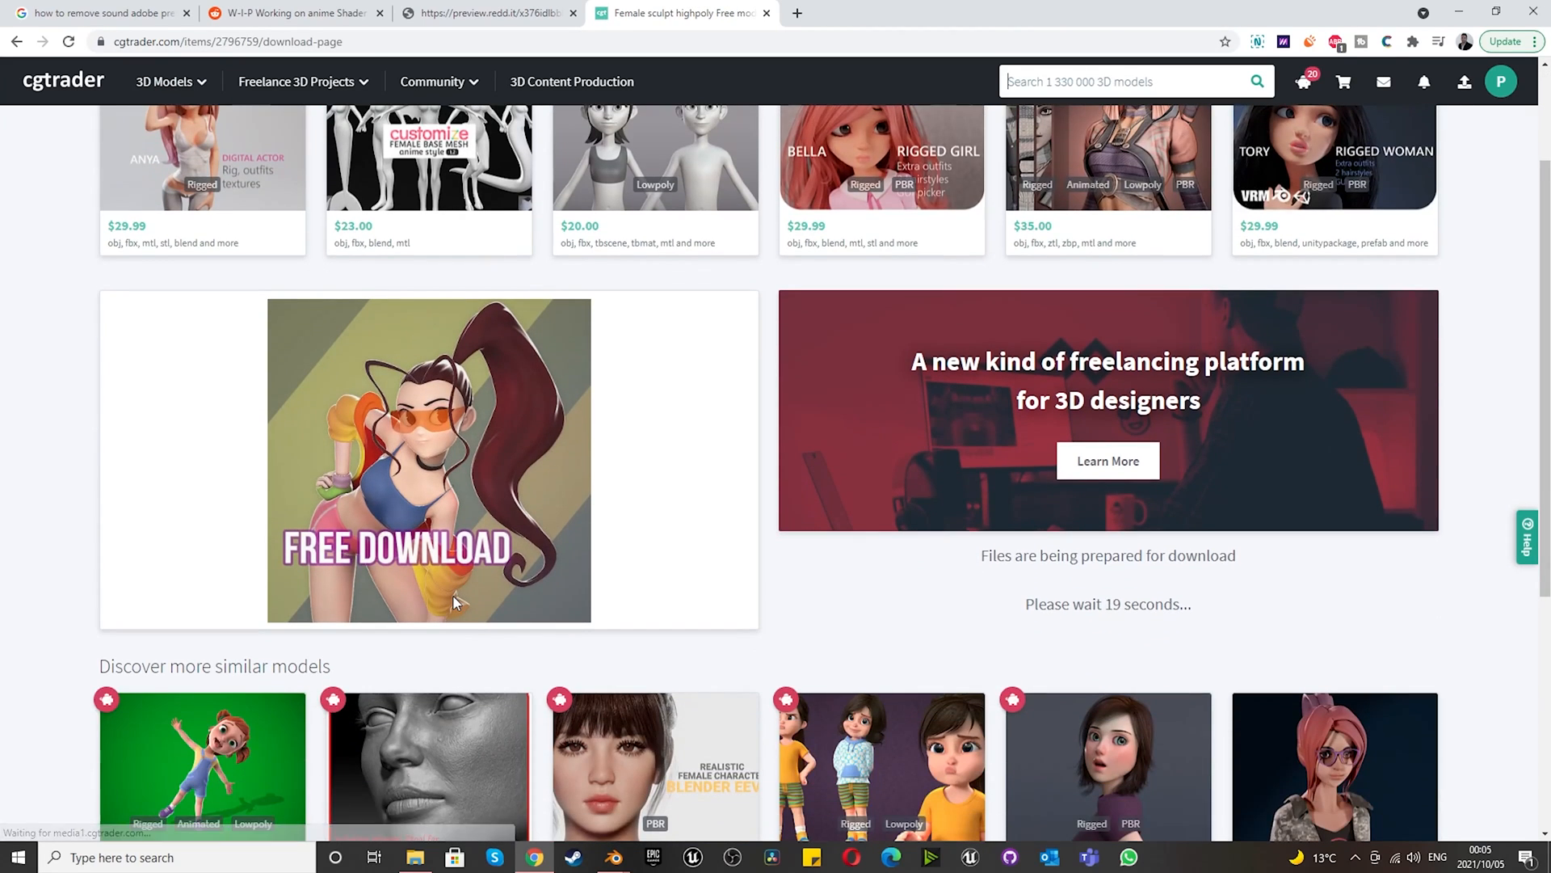
pyautogui.scroll(2, 493, 420)
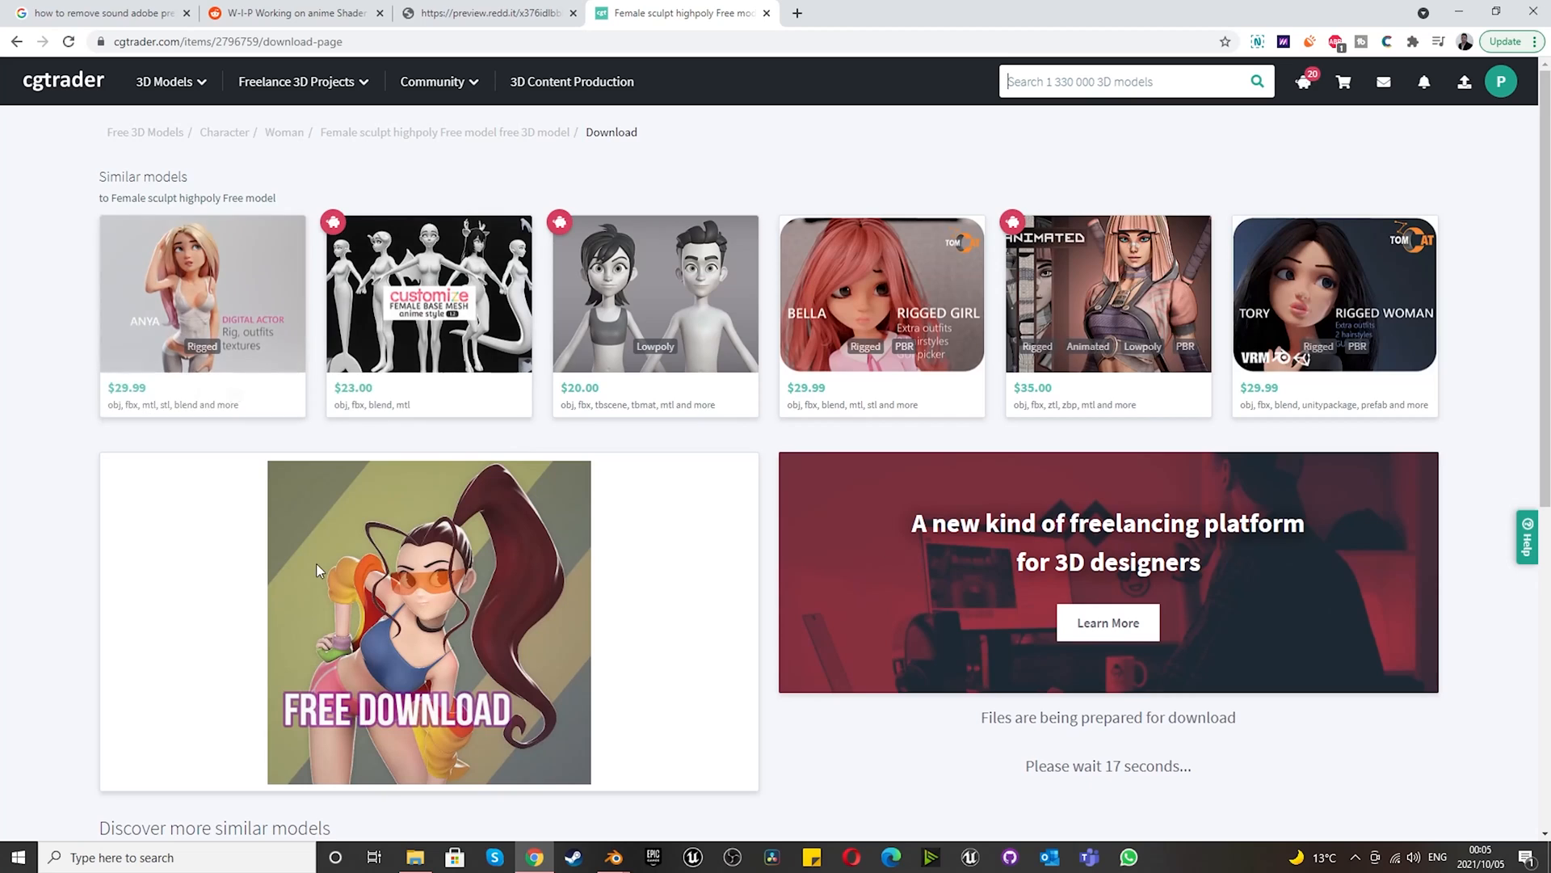
pyautogui.scroll(-6, 339, 548)
pyautogui.scroll(4, 339, 544)
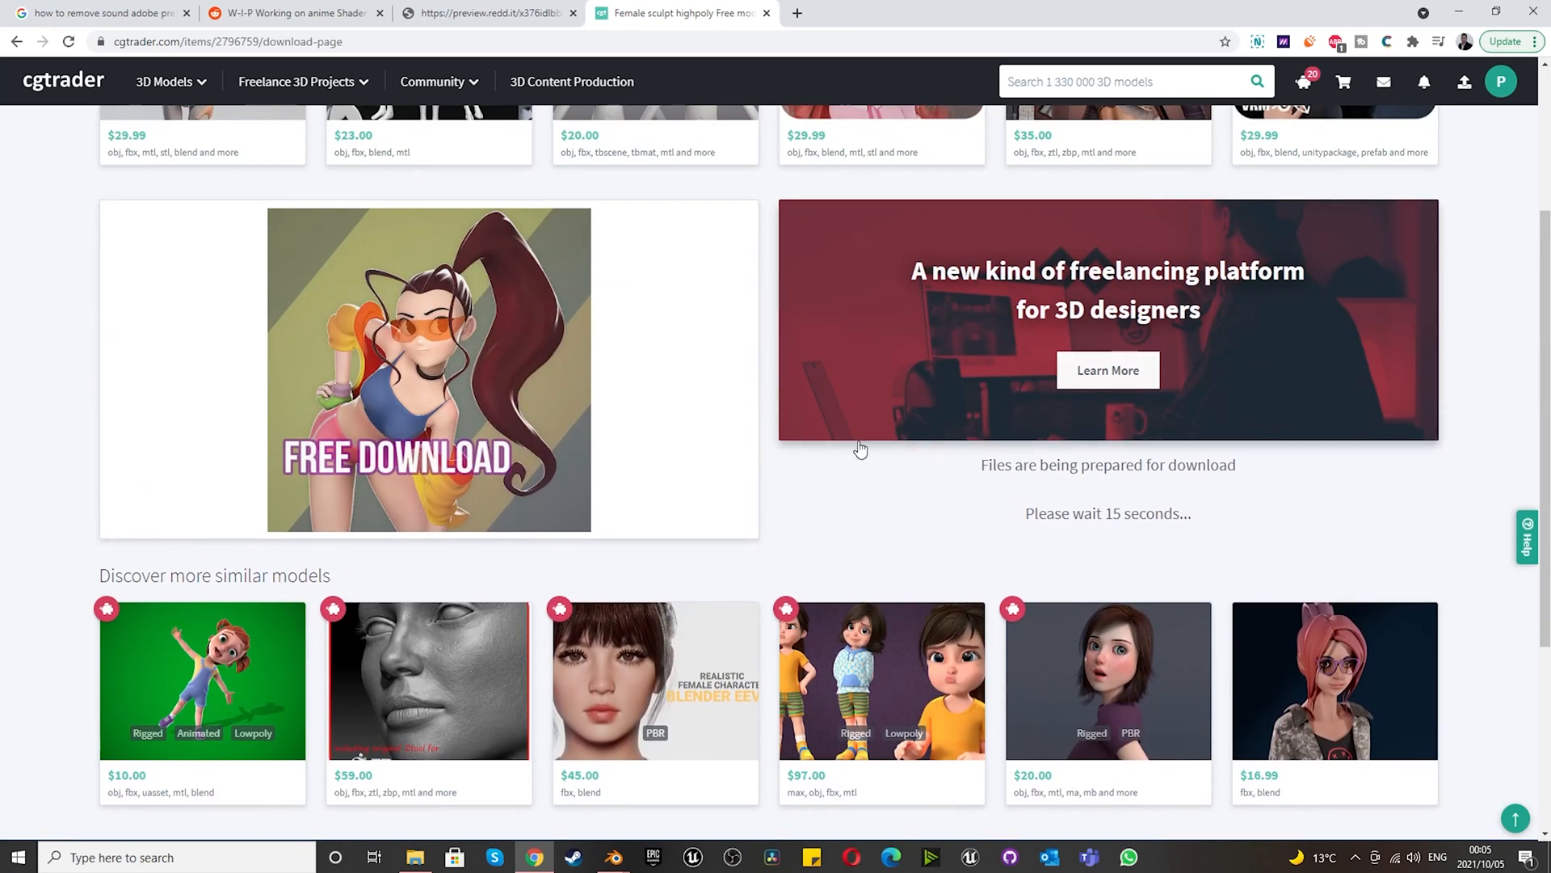
pyautogui.moveTo(1148, 517); pyautogui.dragTo(862, 540)
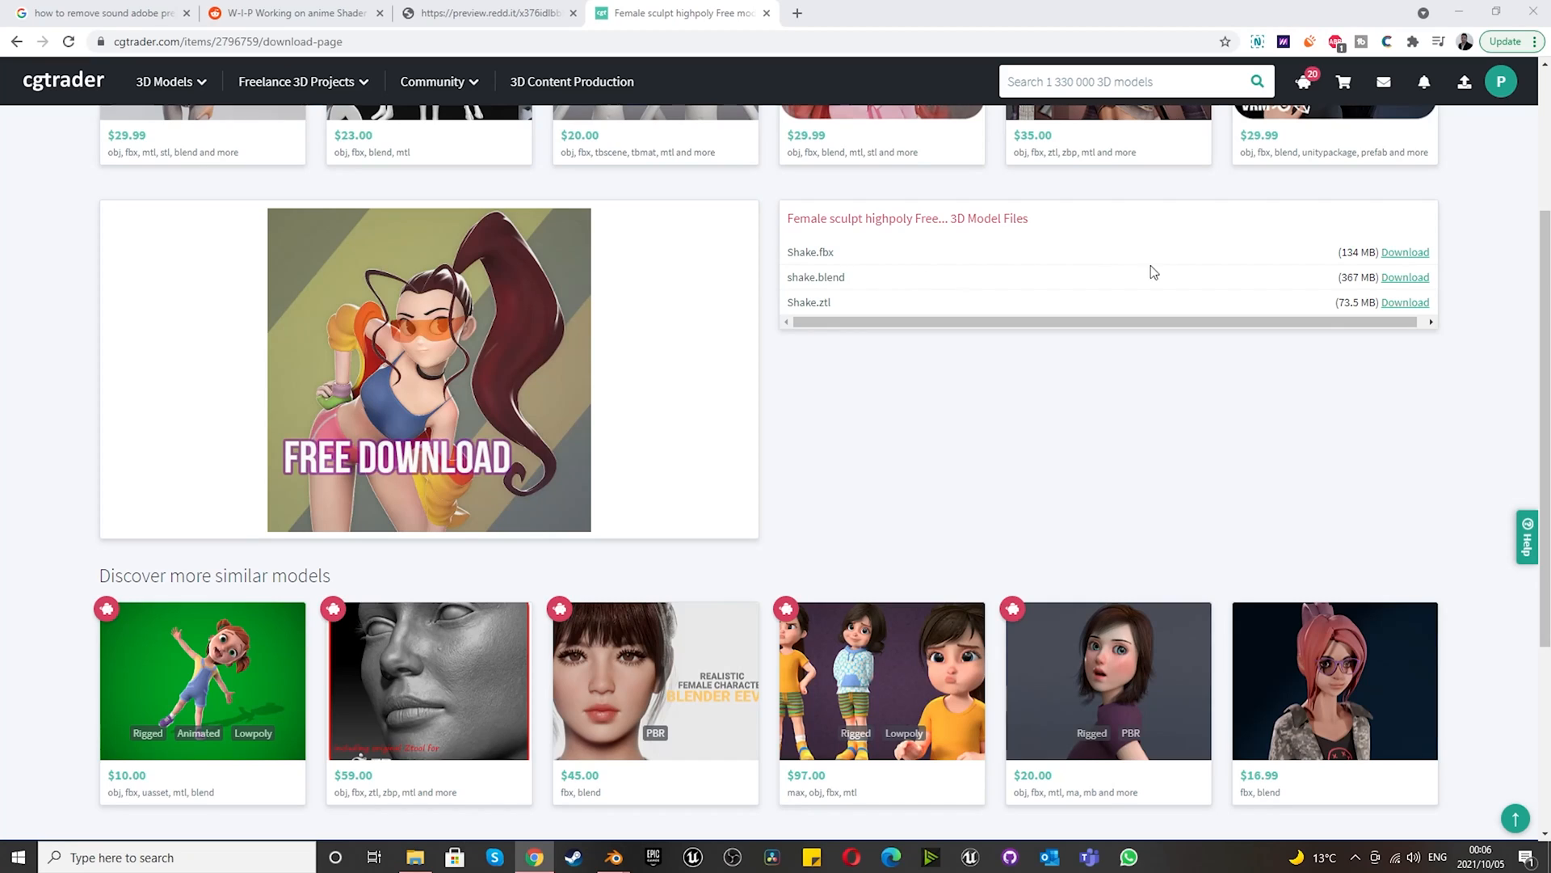
pyautogui.click(1406, 277)
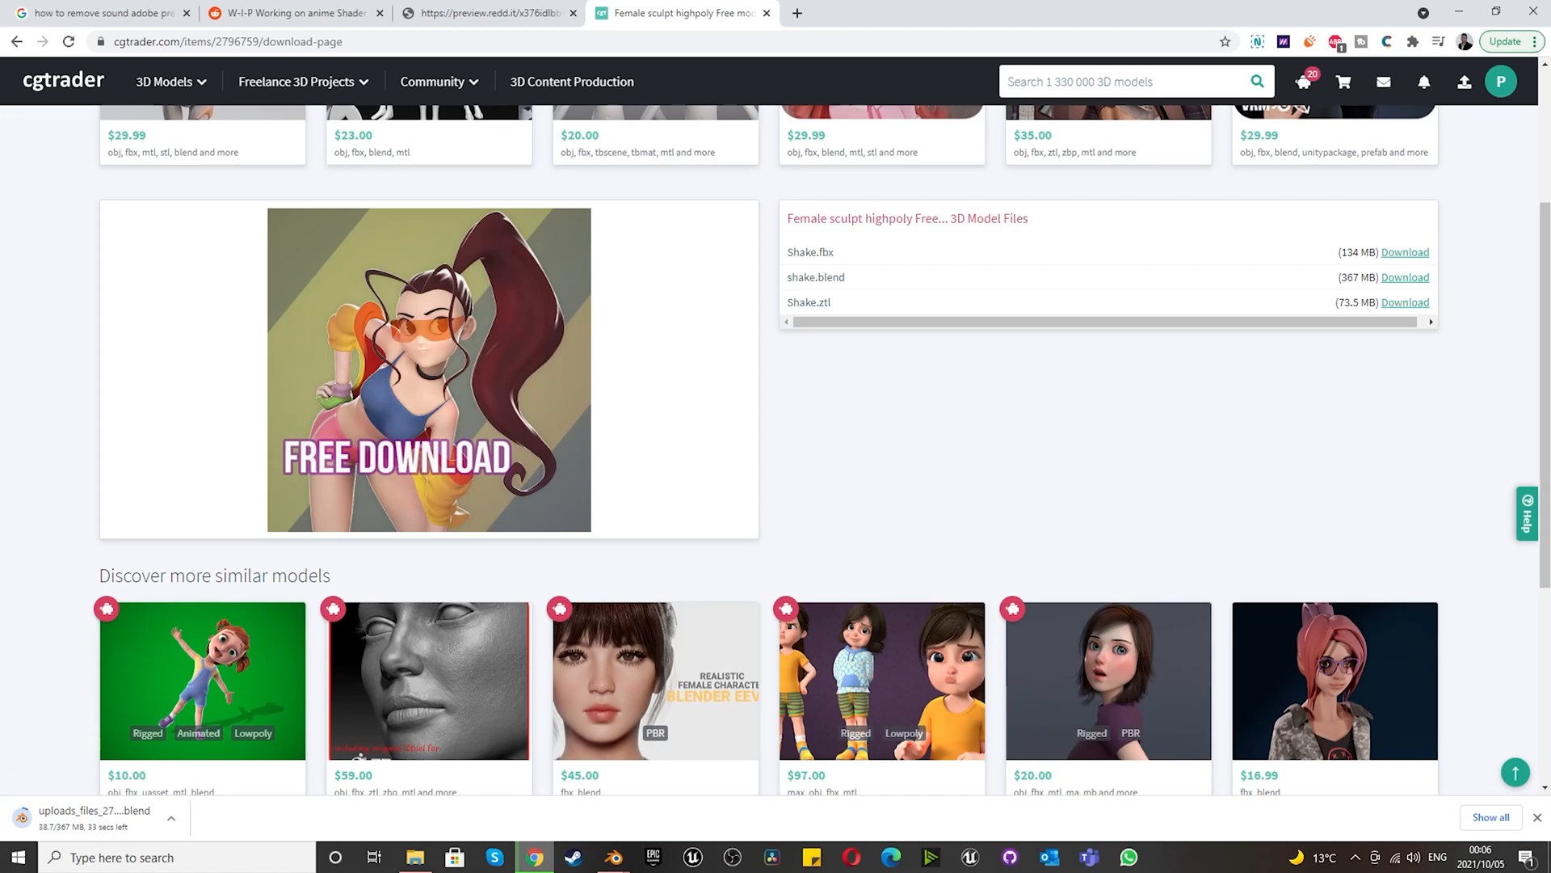
pyautogui.click(118, 818)
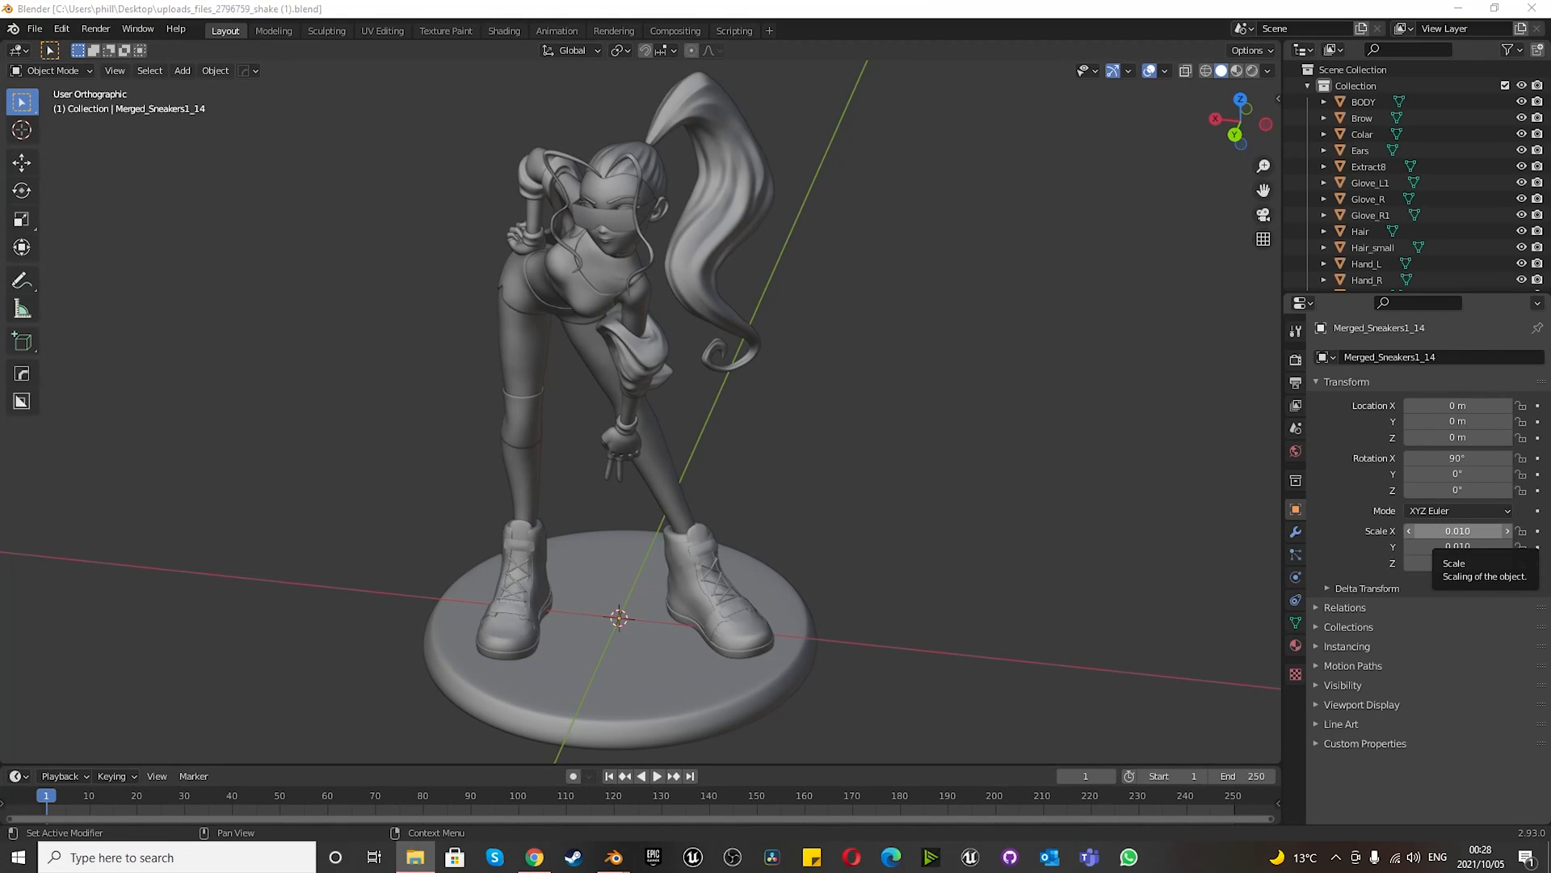
# - From the front view, select the whole character with its base and rotate it 180° around the global Z axis
pyautogui.scroll(-3, 871, 612)
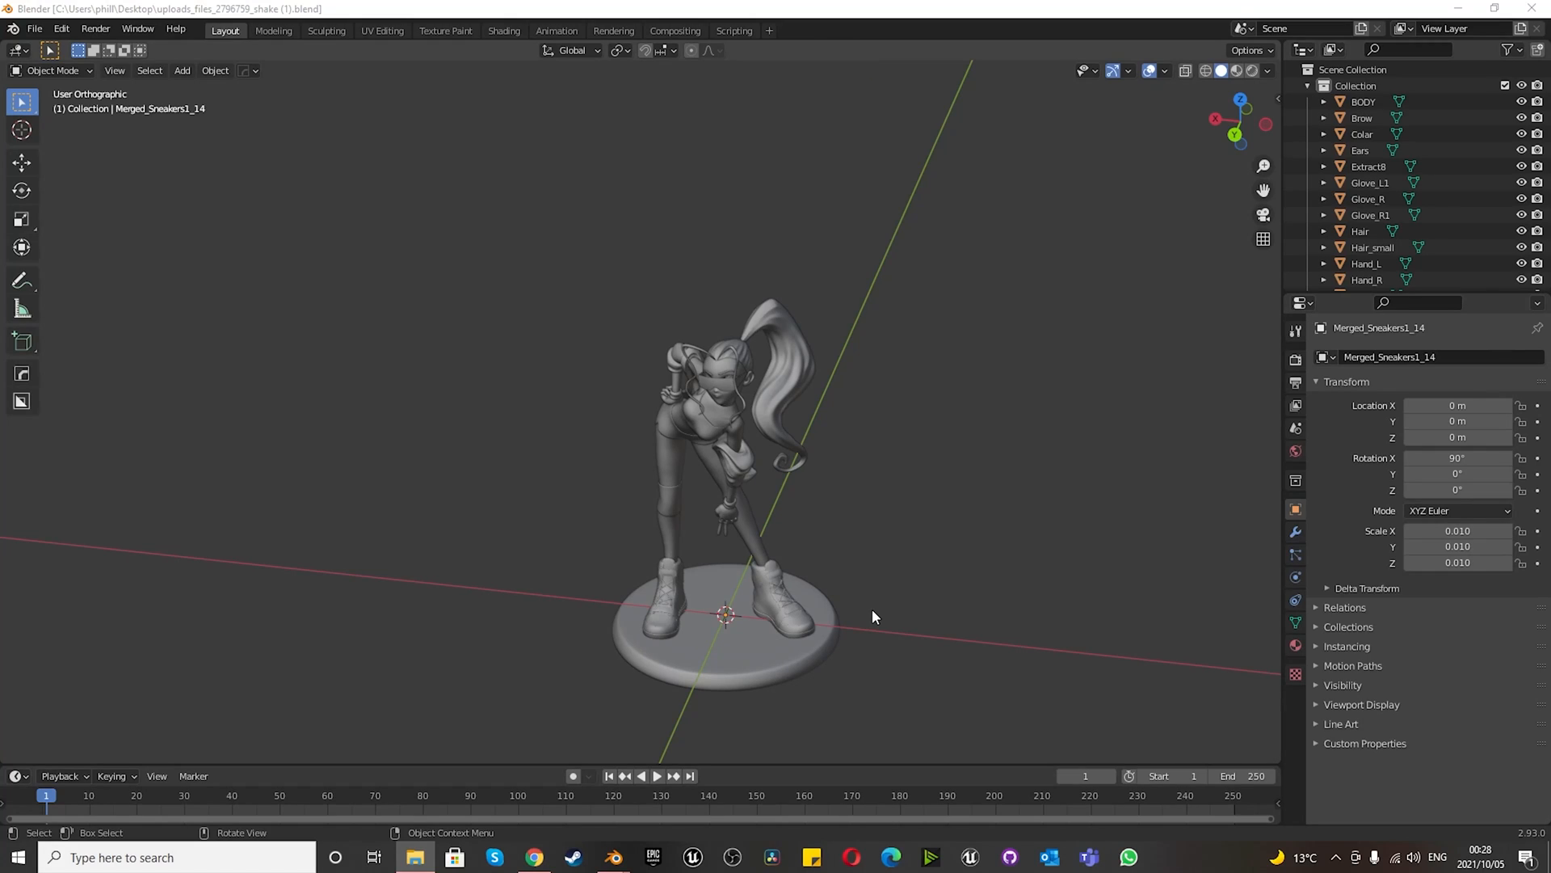
pyautogui.press('KP_1')
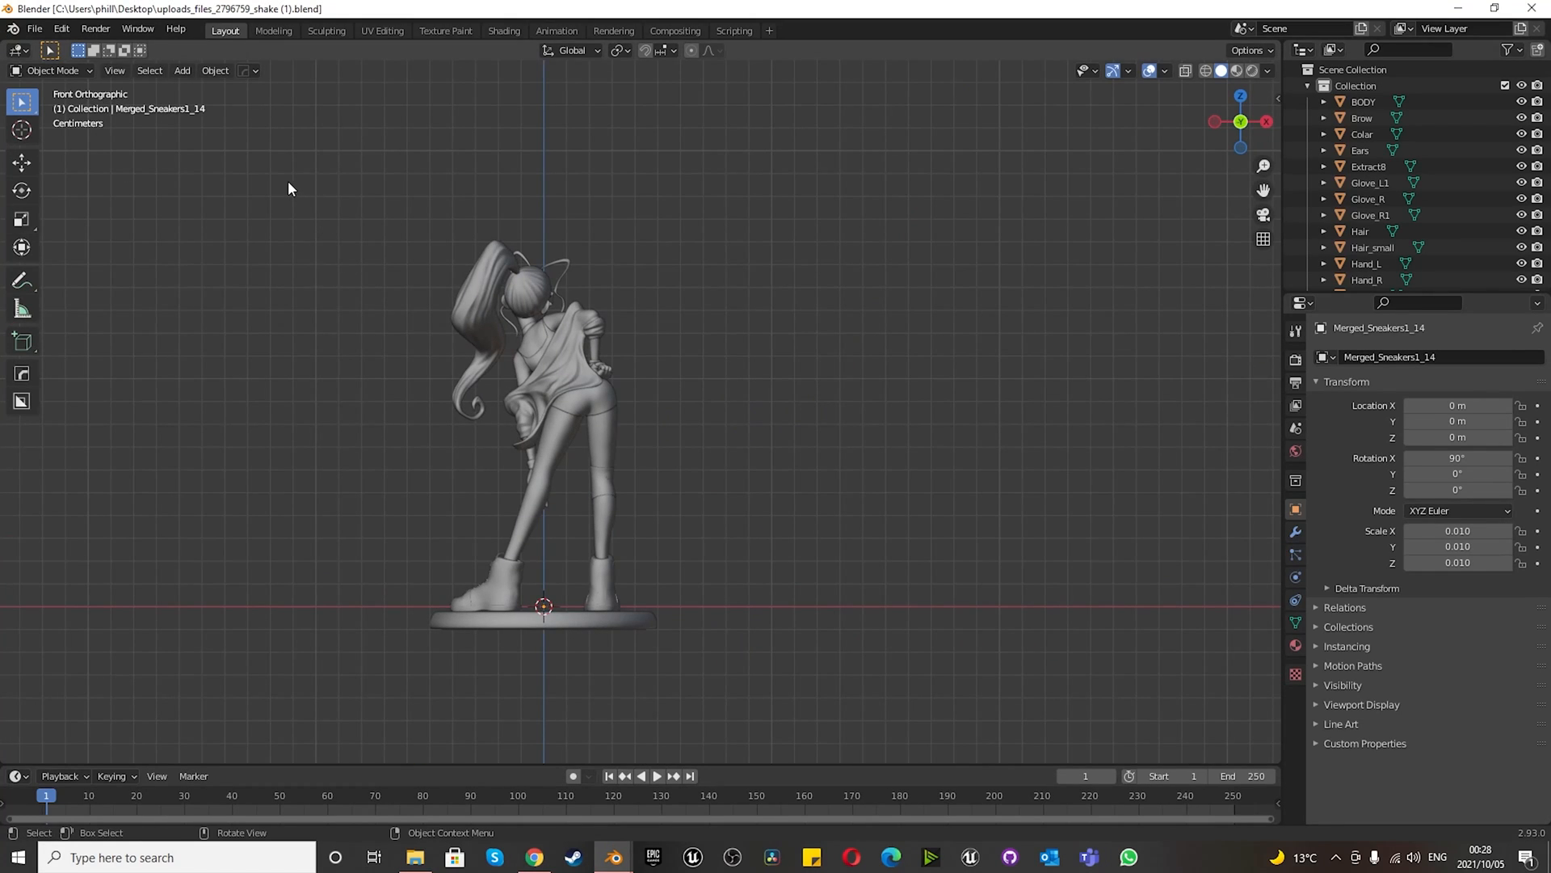
pyautogui.moveTo(289, 182); pyautogui.dragTo(821, 714)
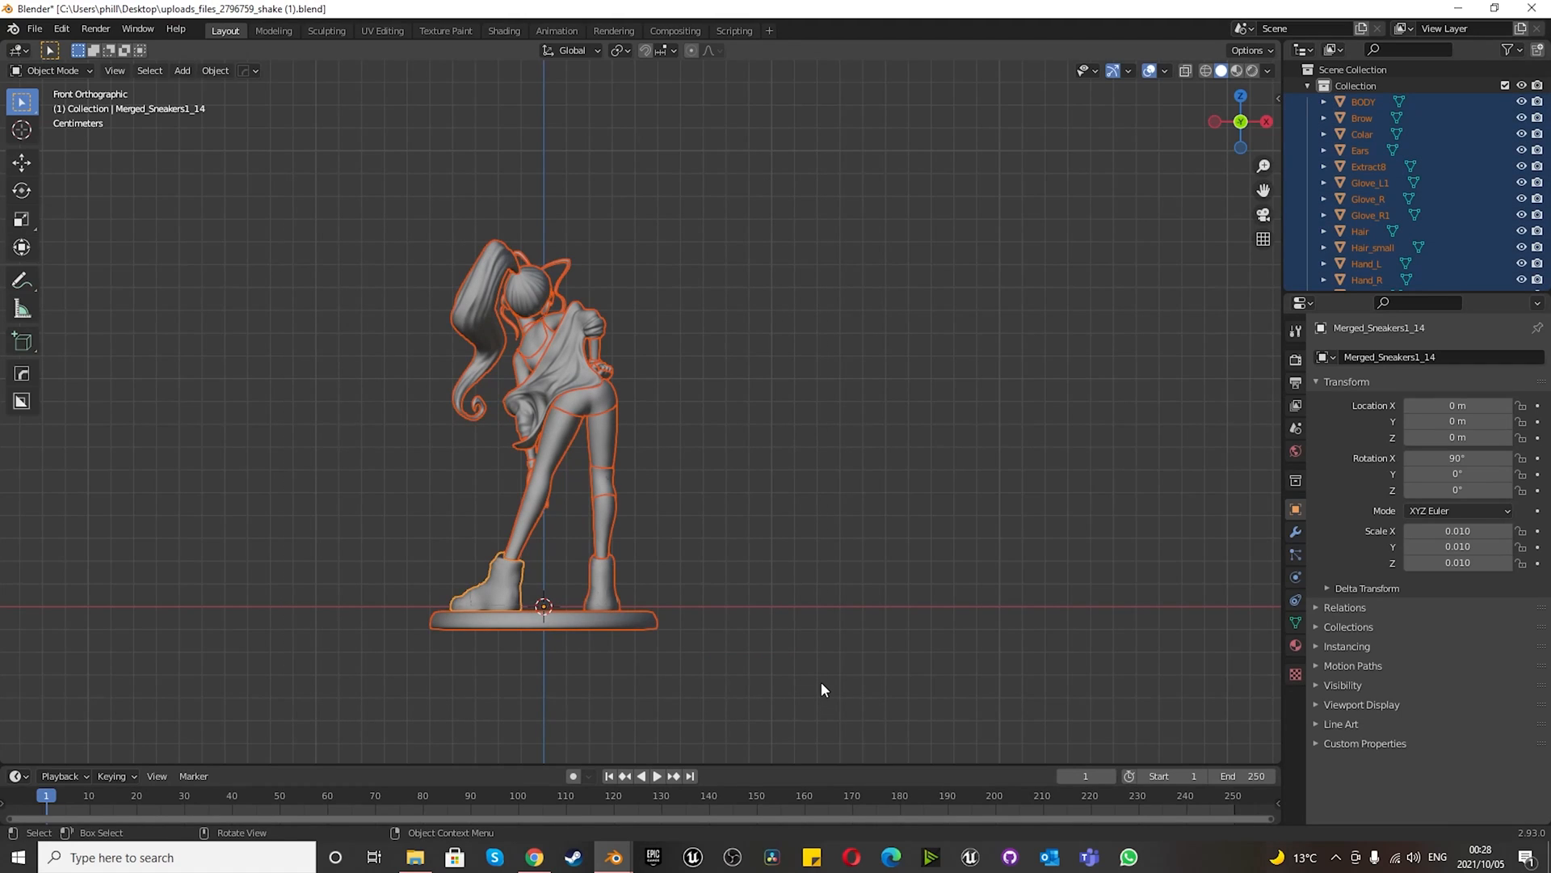
pyautogui.press('r')
pyautogui.write('180')
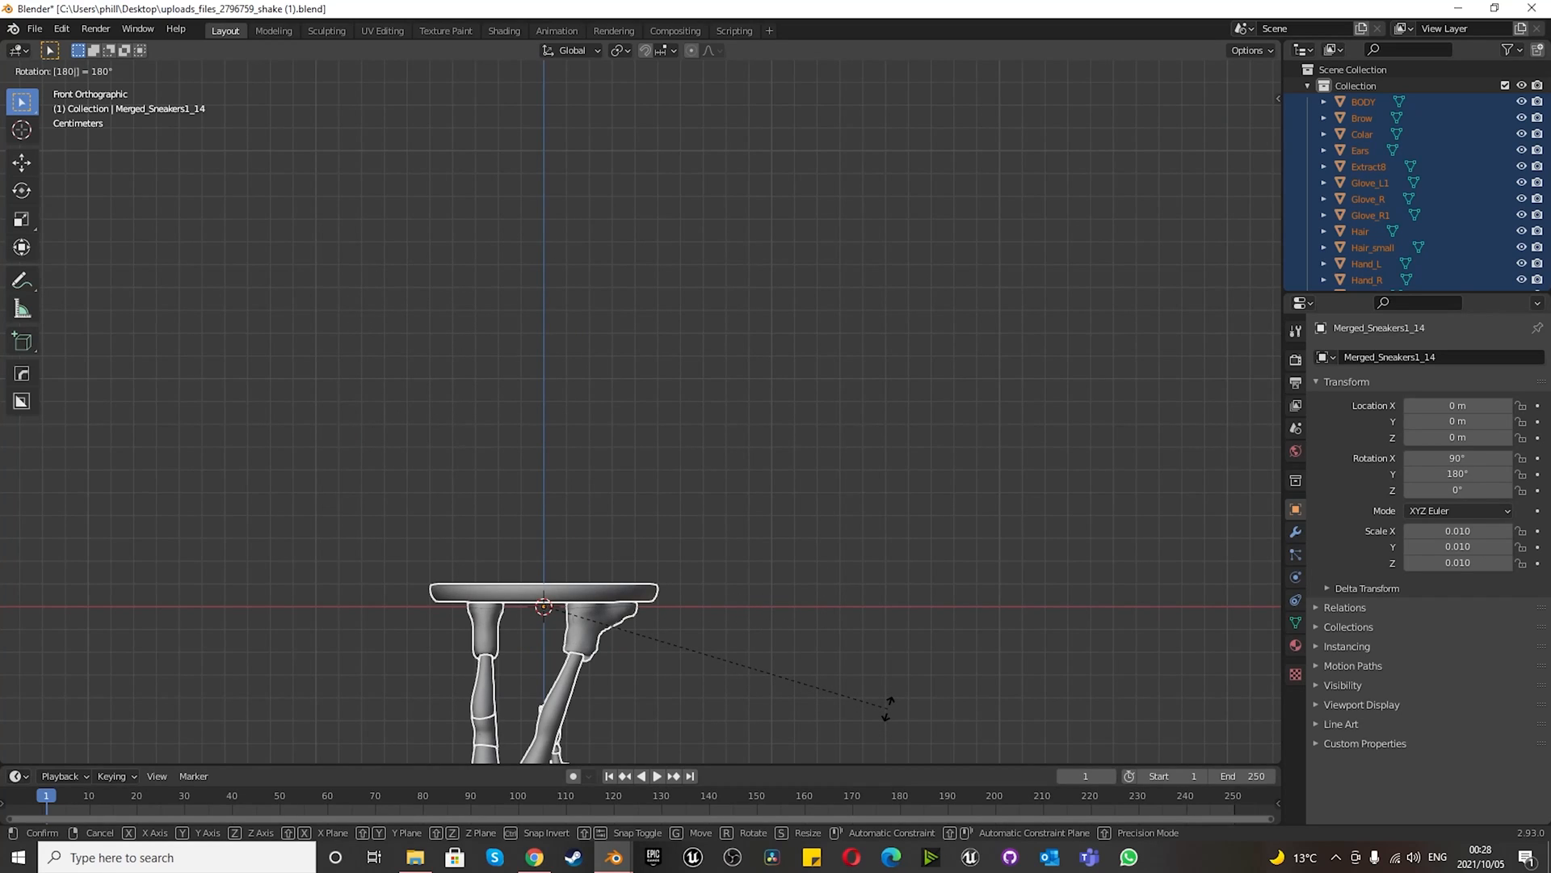
pyautogui.write('z')
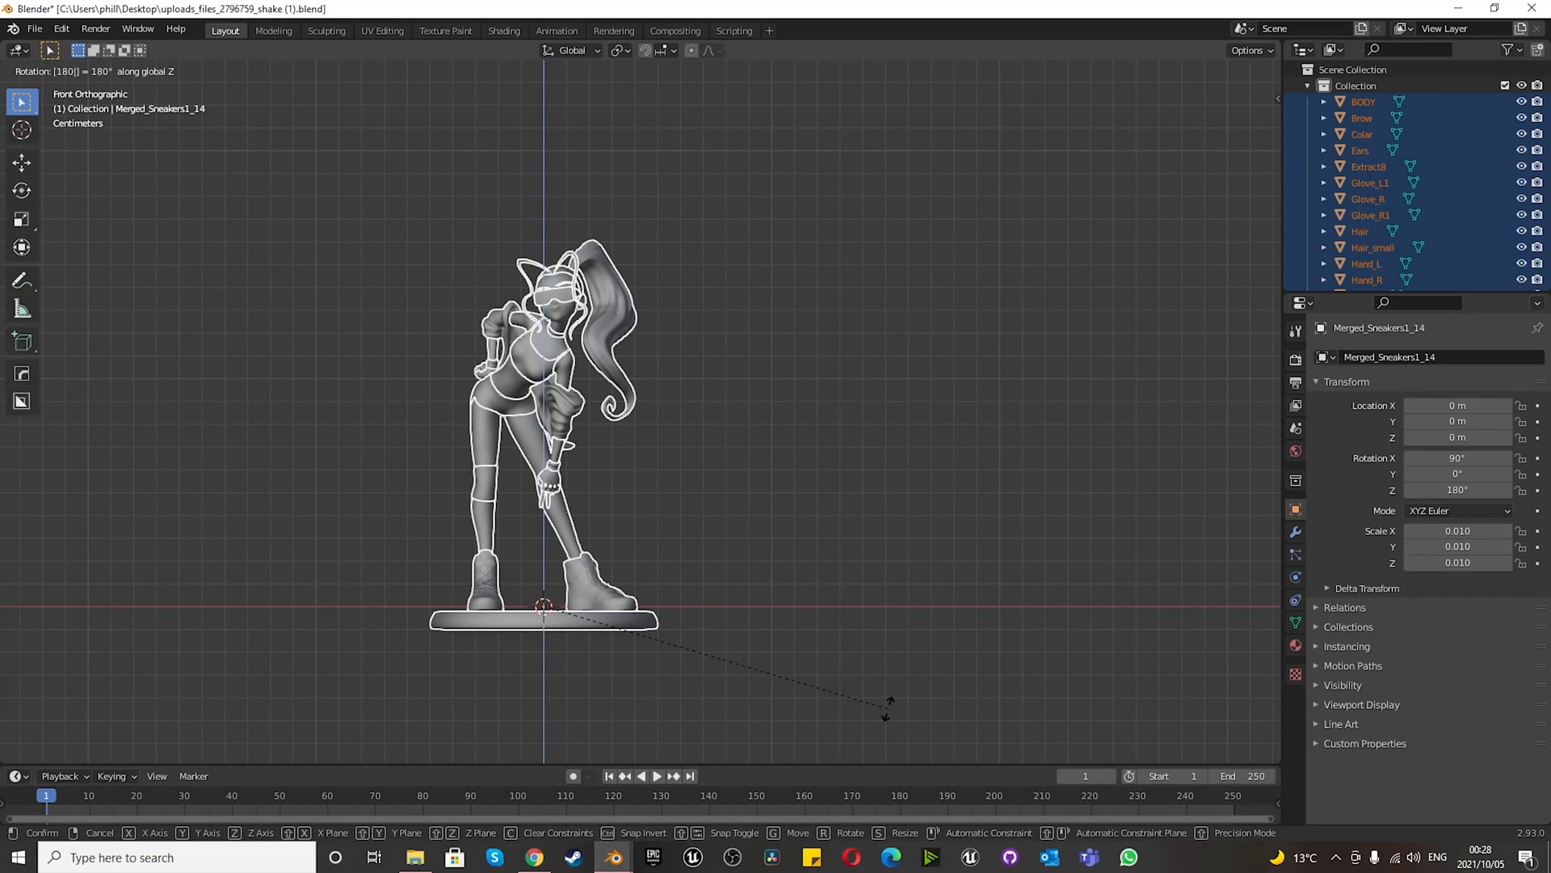
pyautogui.press('Return')
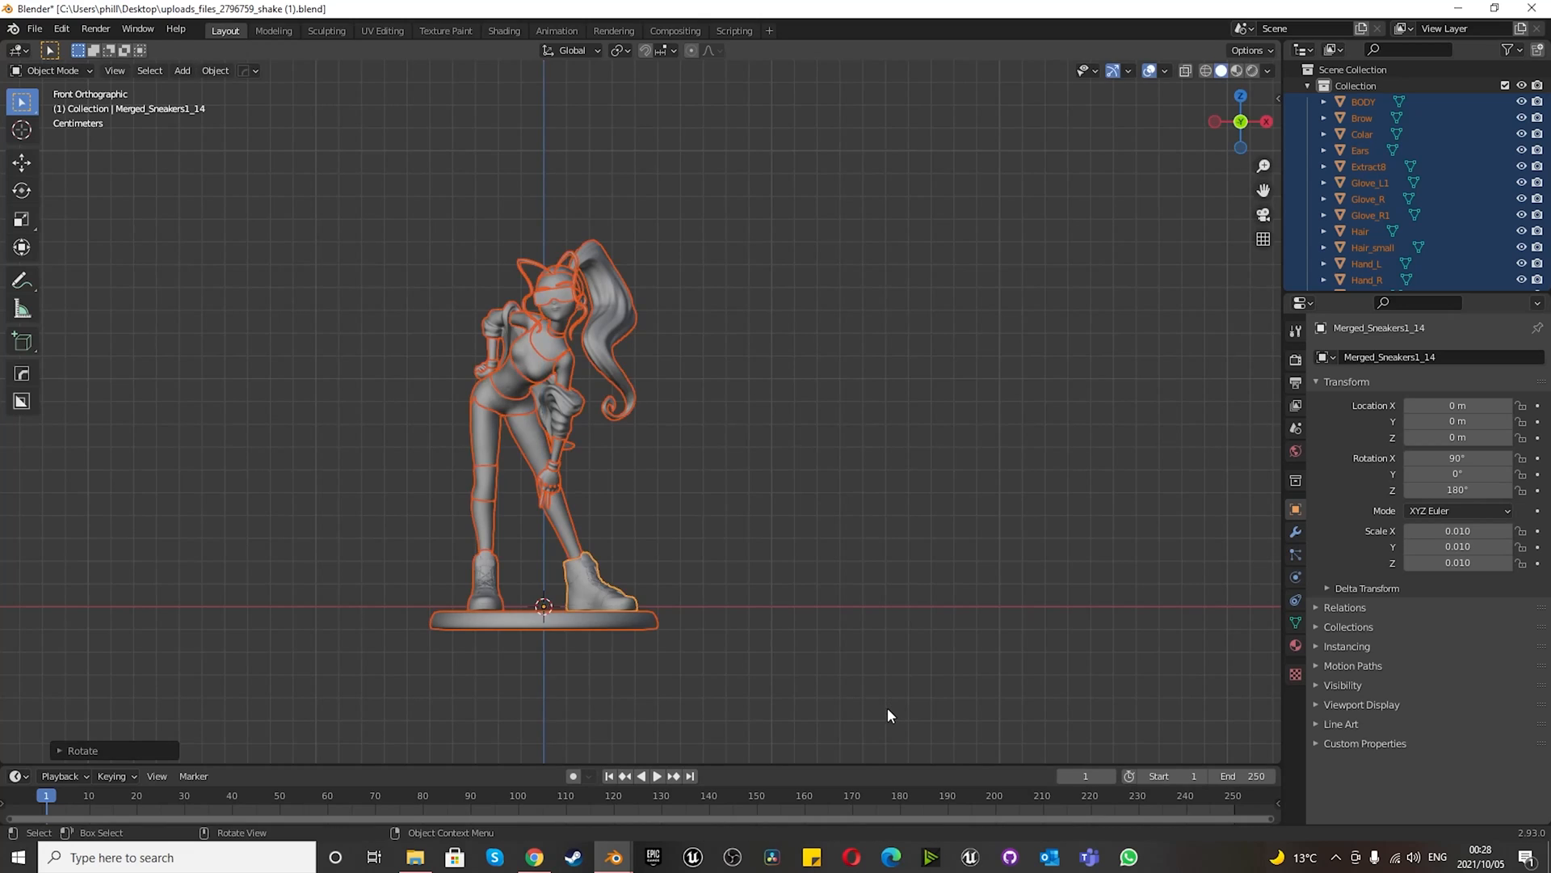
# - Scale all the selected character parts and the base up by a factor of 20
pyautogui.scroll(-3, 863, 630)
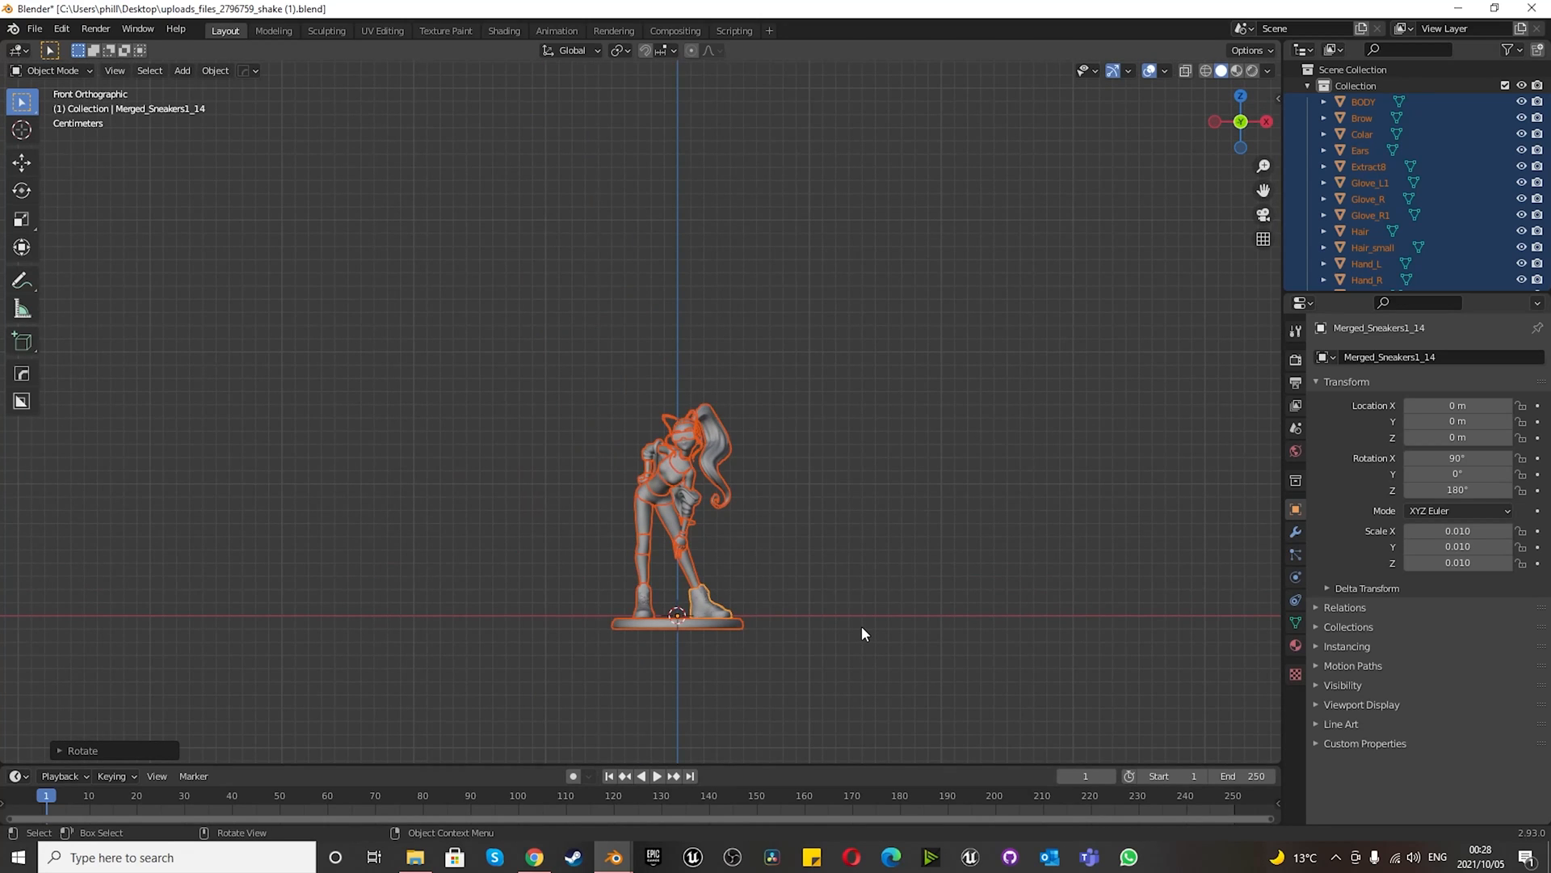
pyautogui.press('s')
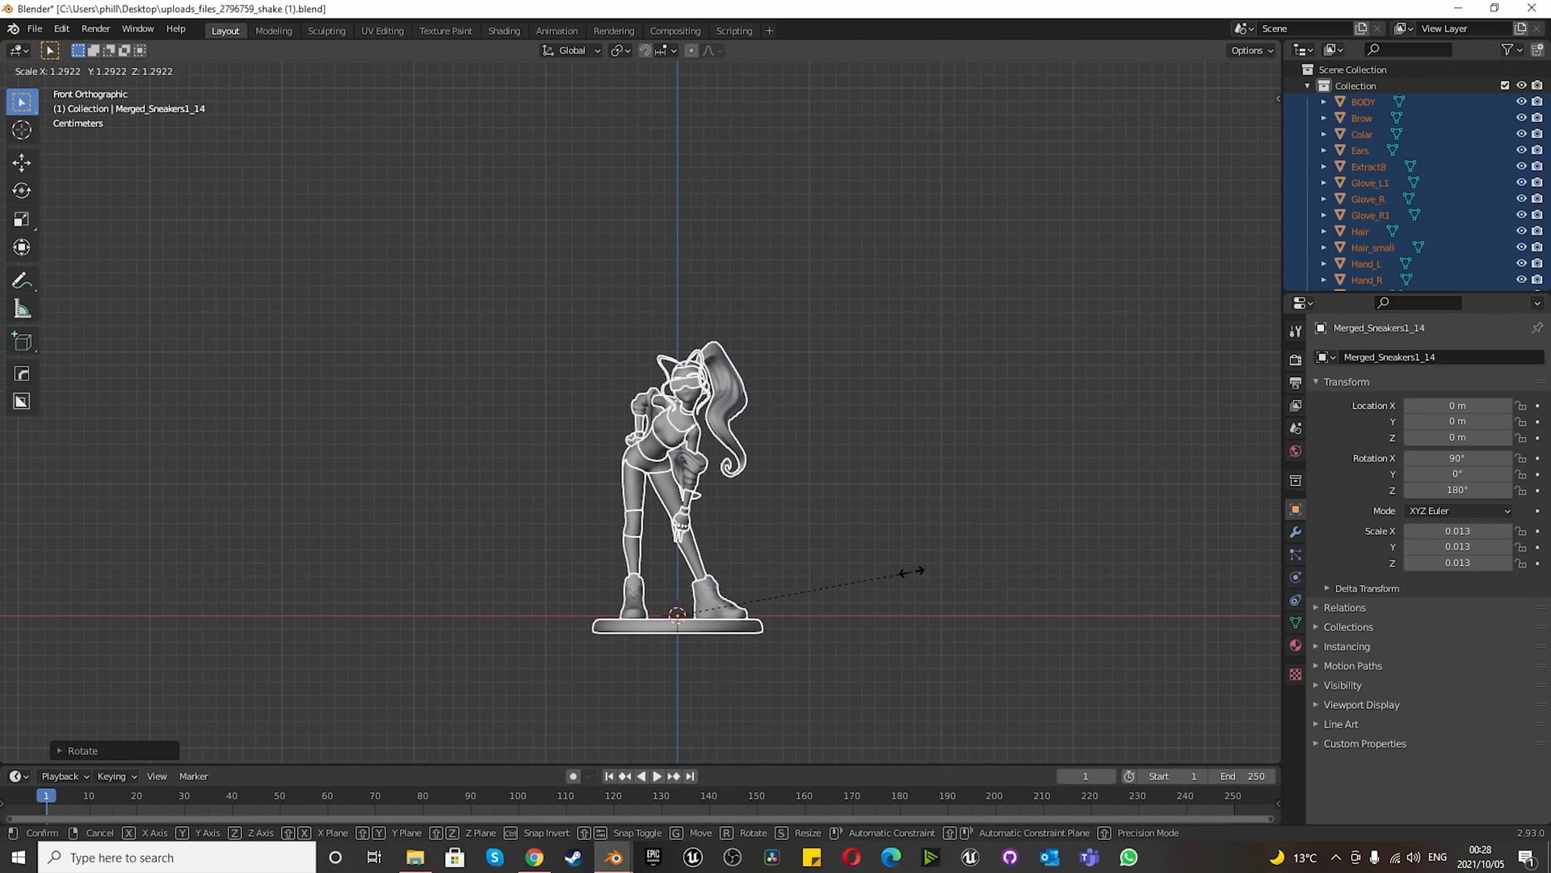
pyautogui.write('20')
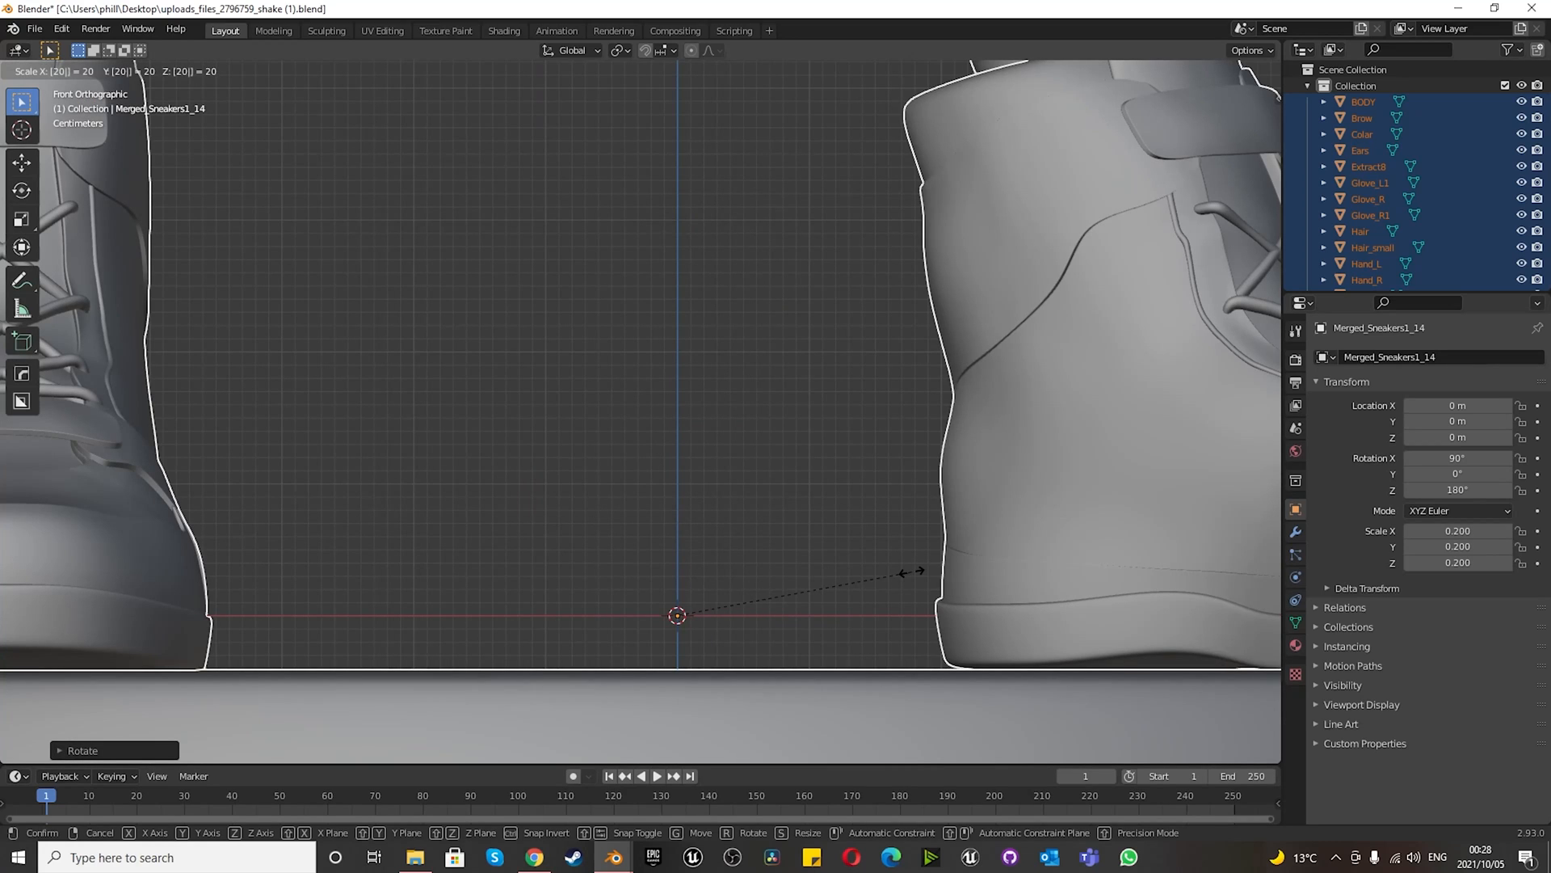
pyautogui.press('Return')
pyautogui.scroll(-8, 751, 634)
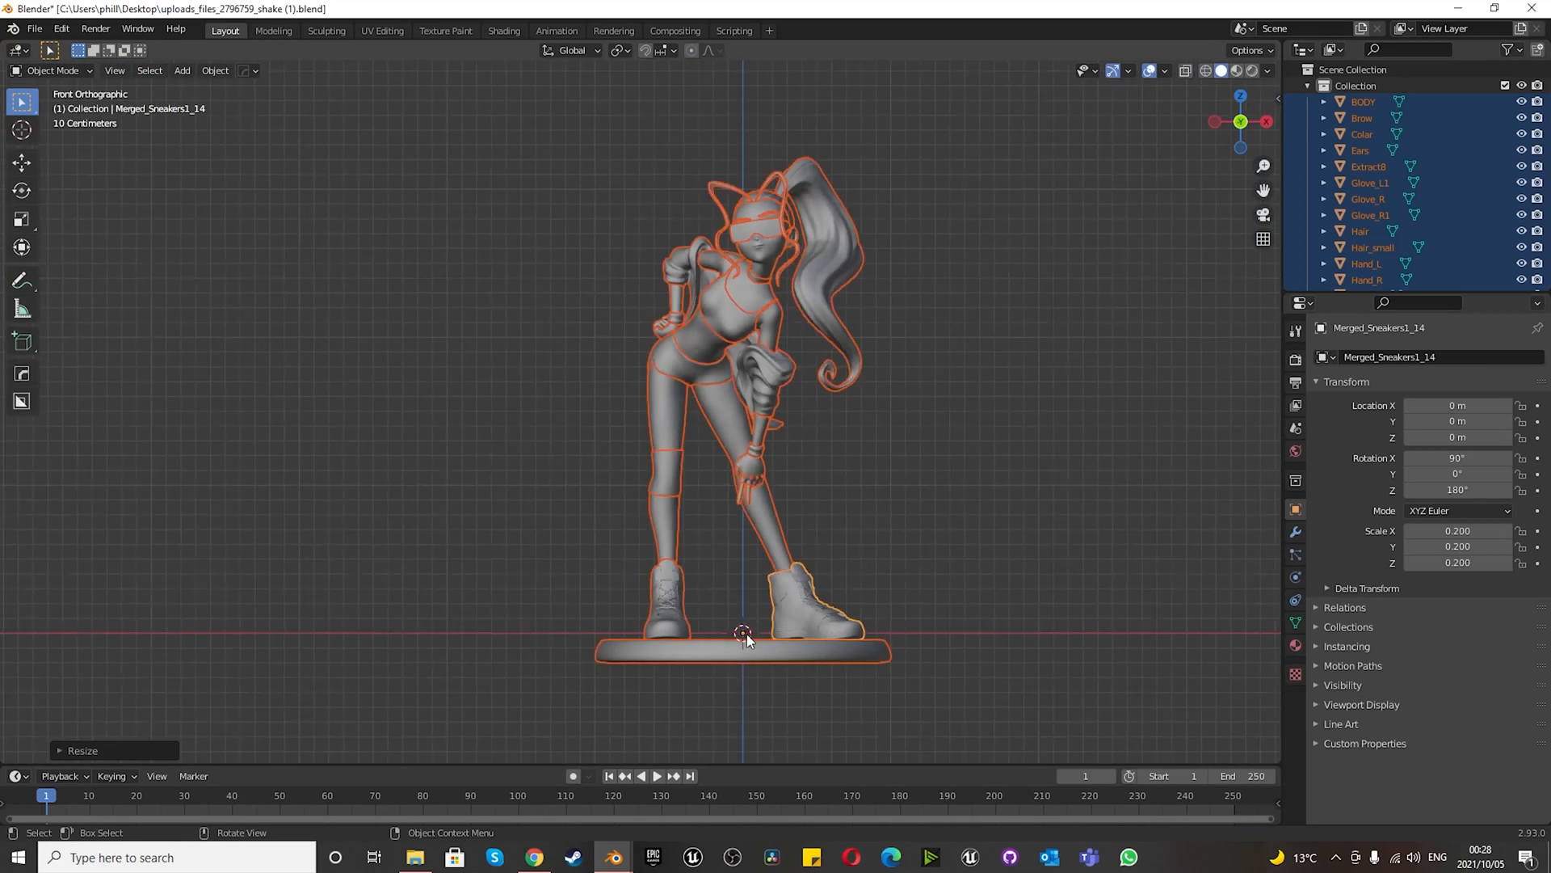
pyautogui.scroll(2, 750, 636)
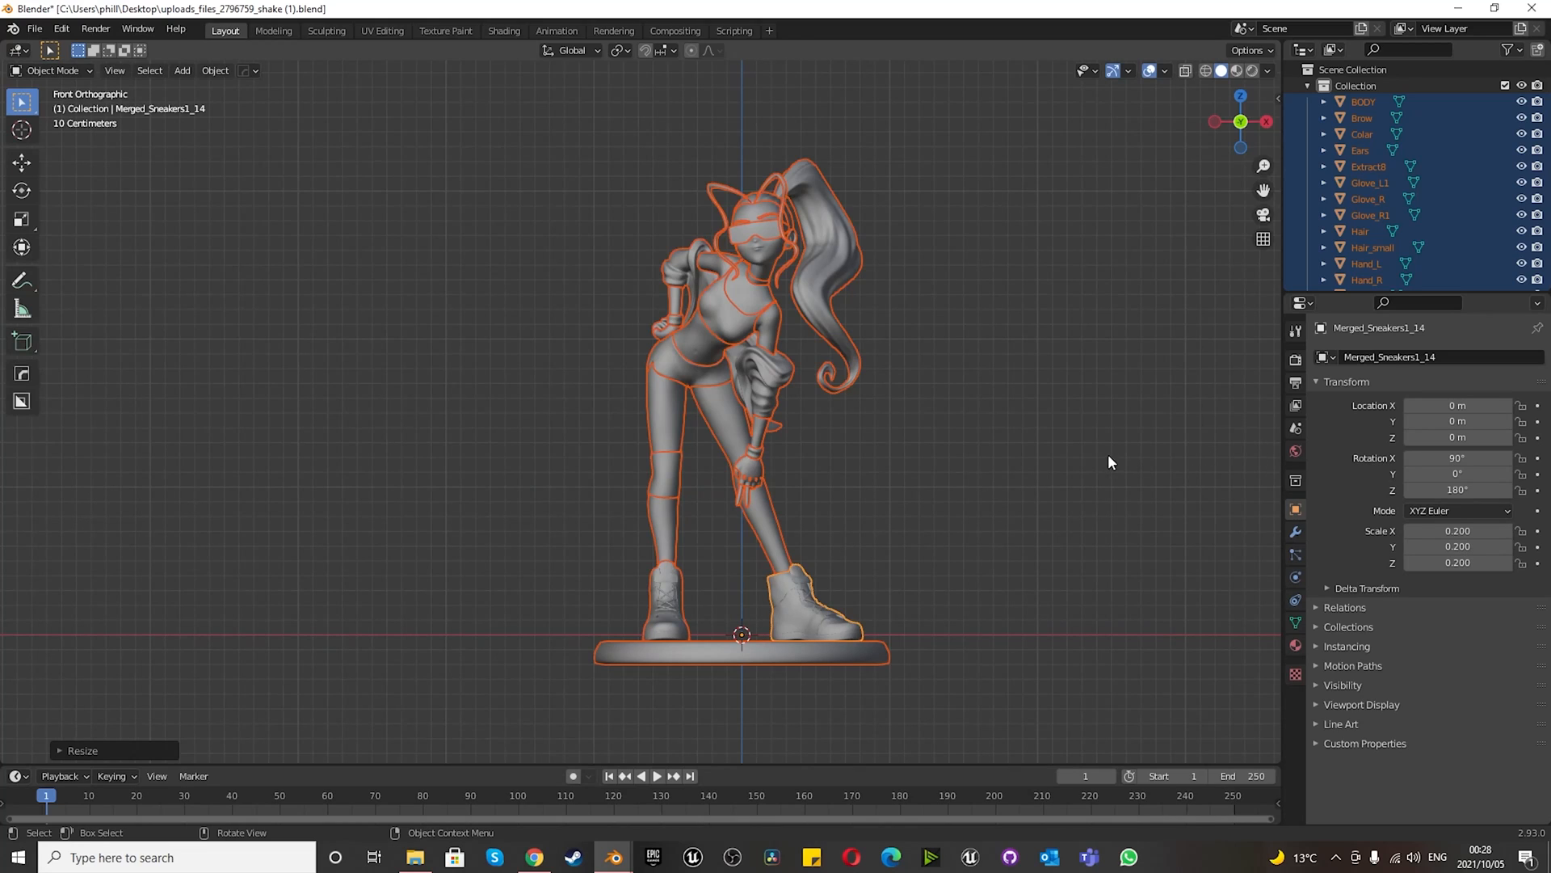
# - Collapse the existing collection, add a new collection beside it in the scene and name it Other
pyautogui.click(1307, 85)
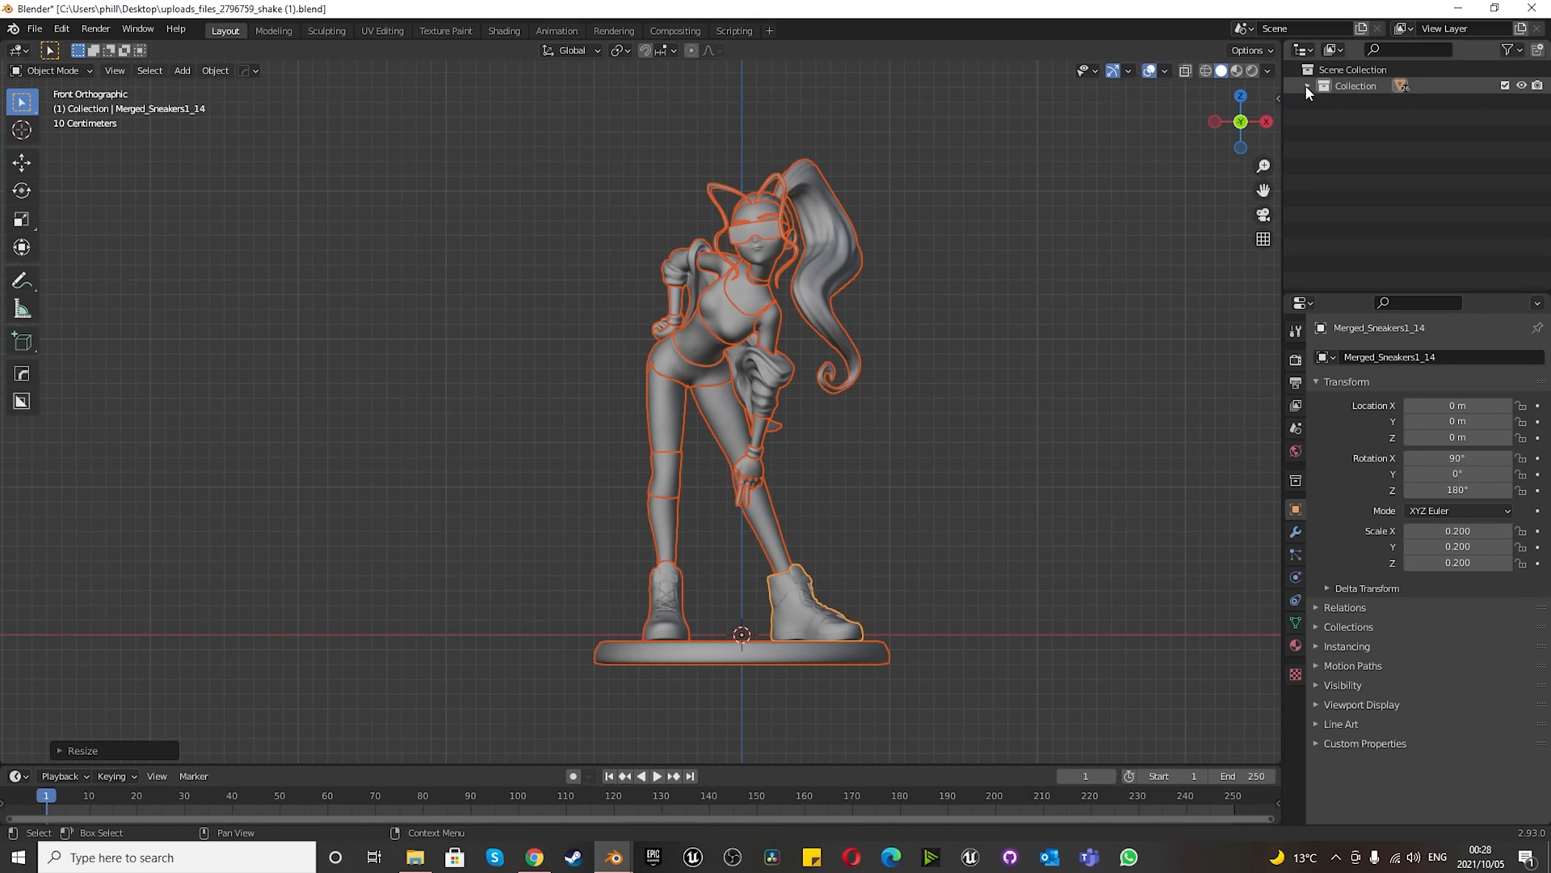
pyautogui.click(1348, 118)
pyautogui.rightClick(1348, 118)
pyautogui.click(1349, 116)
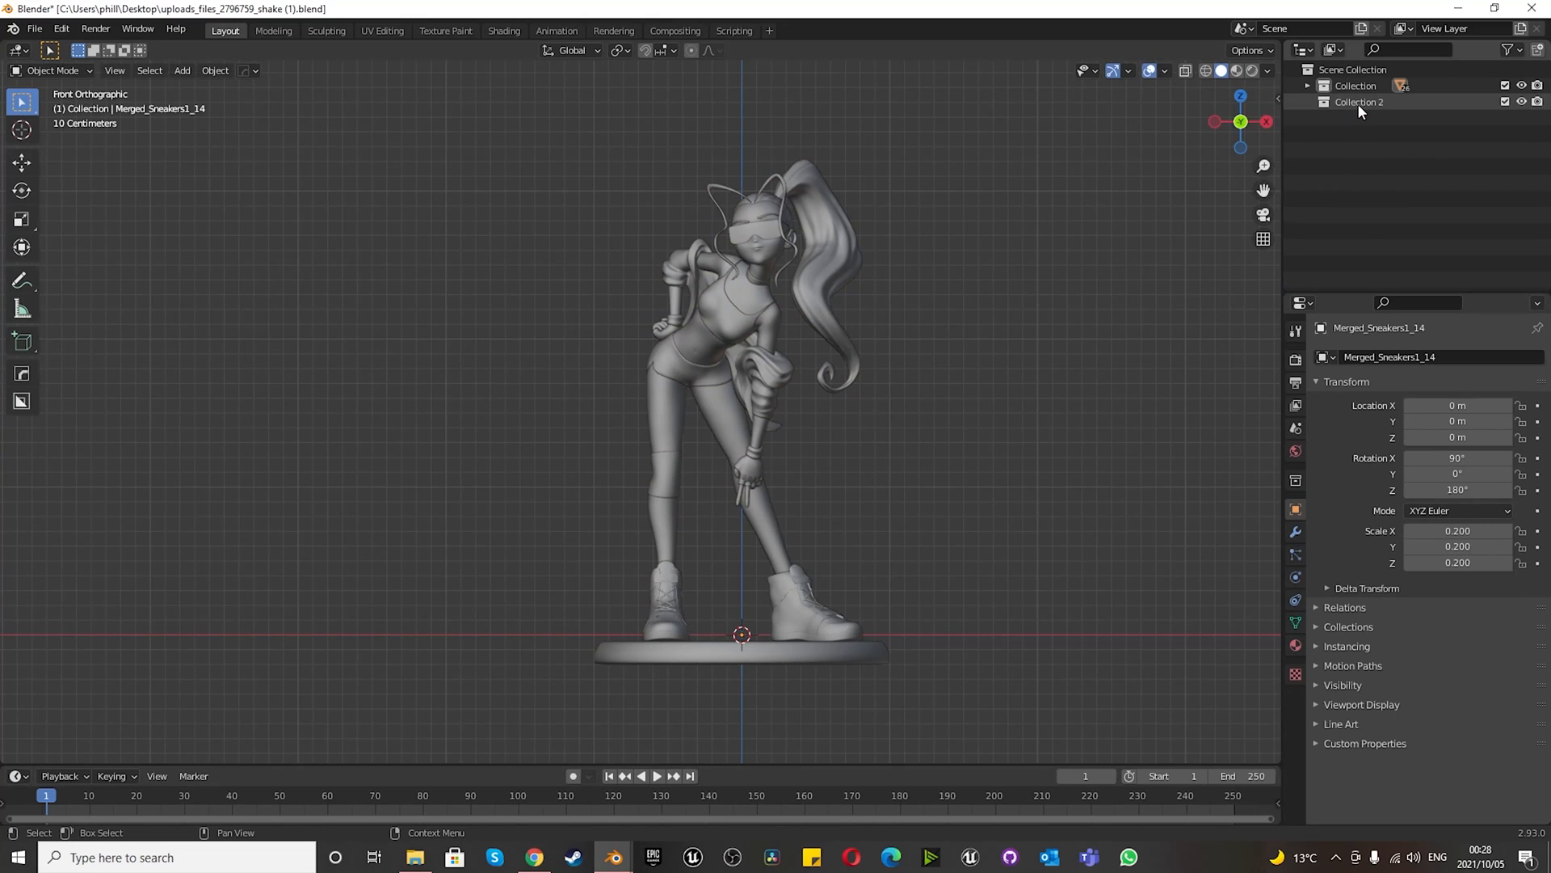
pyautogui.rightClick(1358, 103)
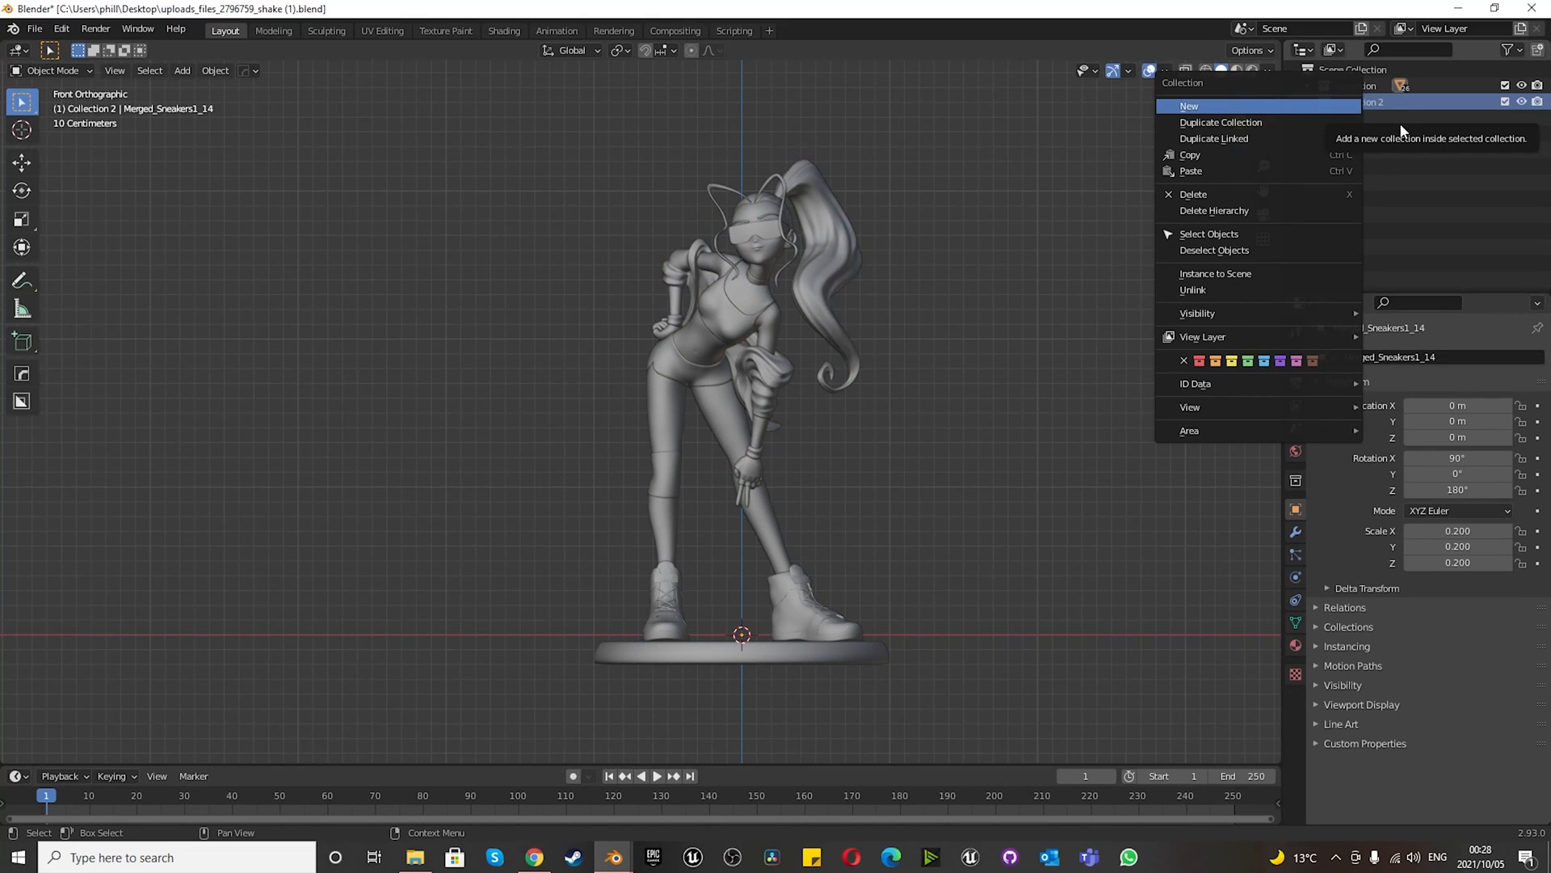
pyautogui.click(1404, 133)
pyautogui.click(1405, 140)
pyautogui.doubleClick(1365, 104)
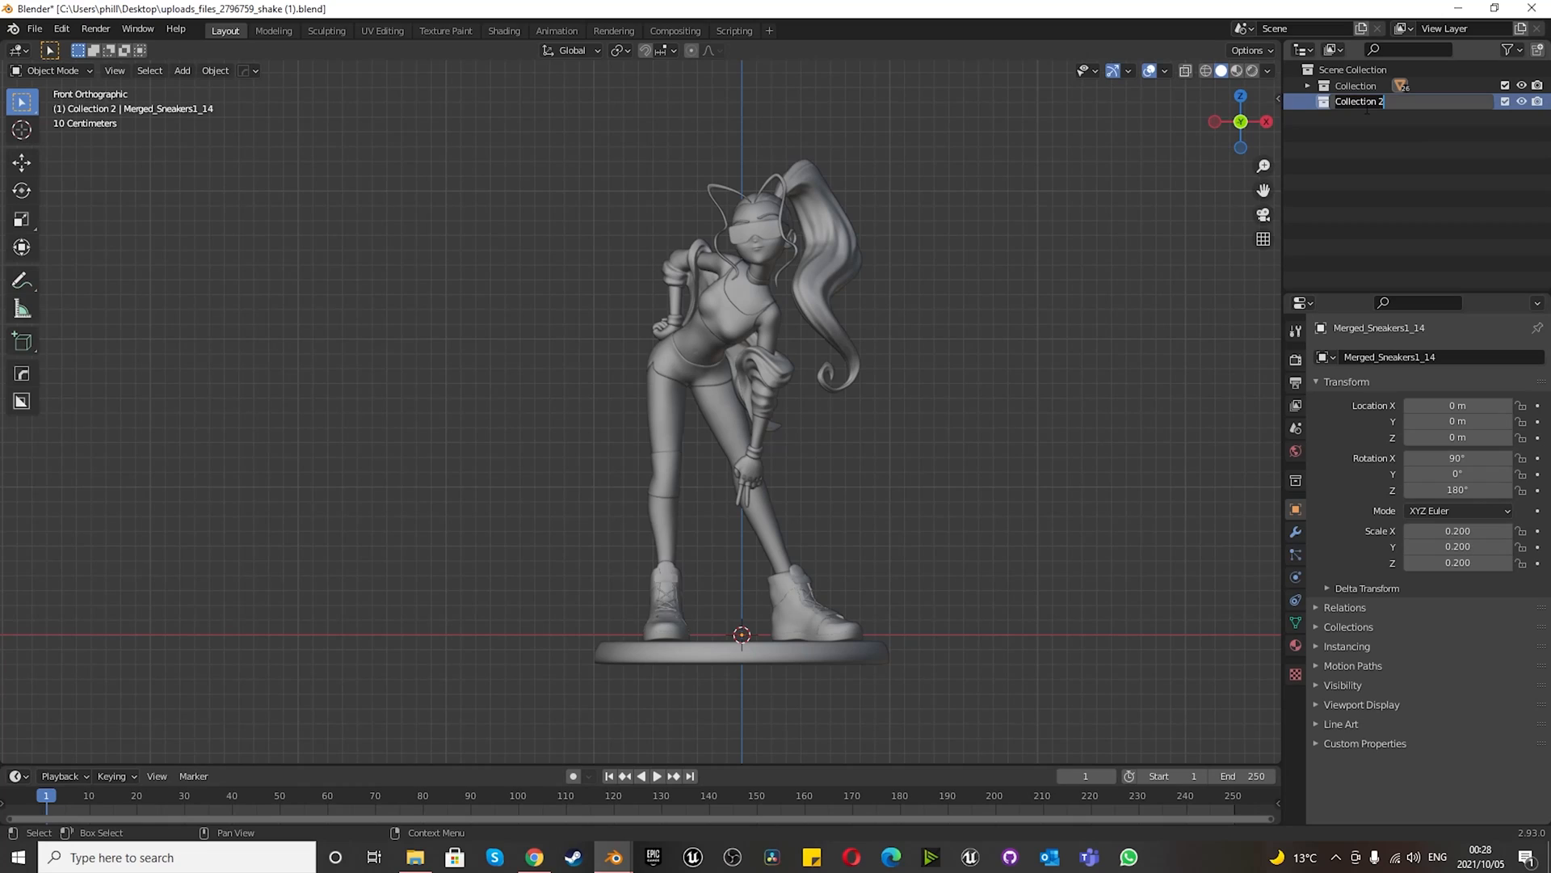
pyautogui.write('Other')
pyautogui.press('Return')
# - Rename the original collection holding the model's meshes to Character
pyautogui.click(1369, 85)
pyautogui.doubleClick(1369, 85)
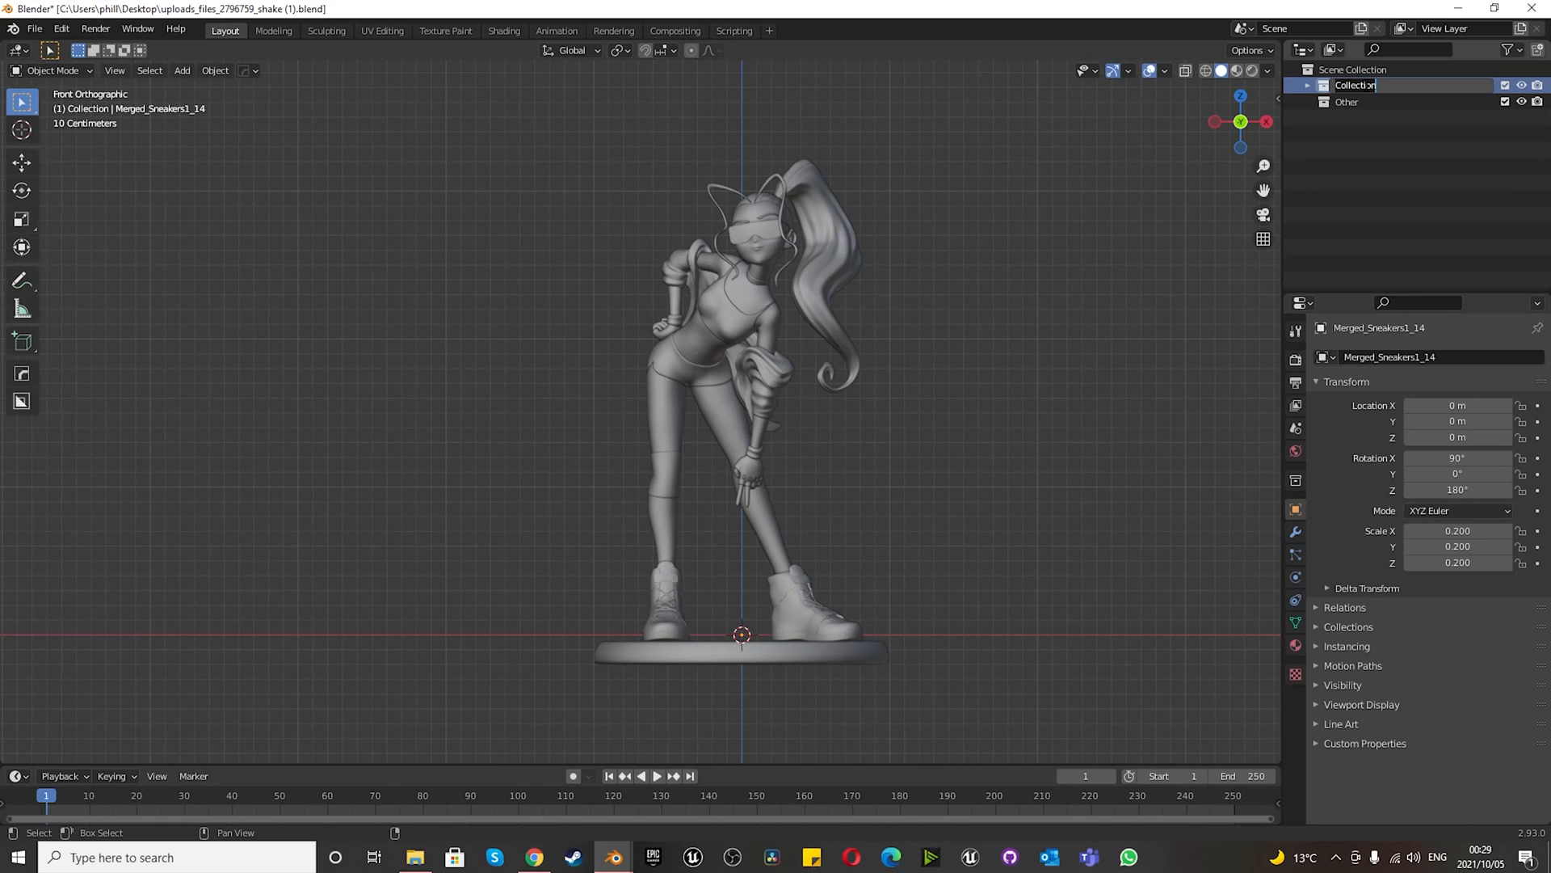
pyautogui.write('Character')
pyautogui.press('Return')
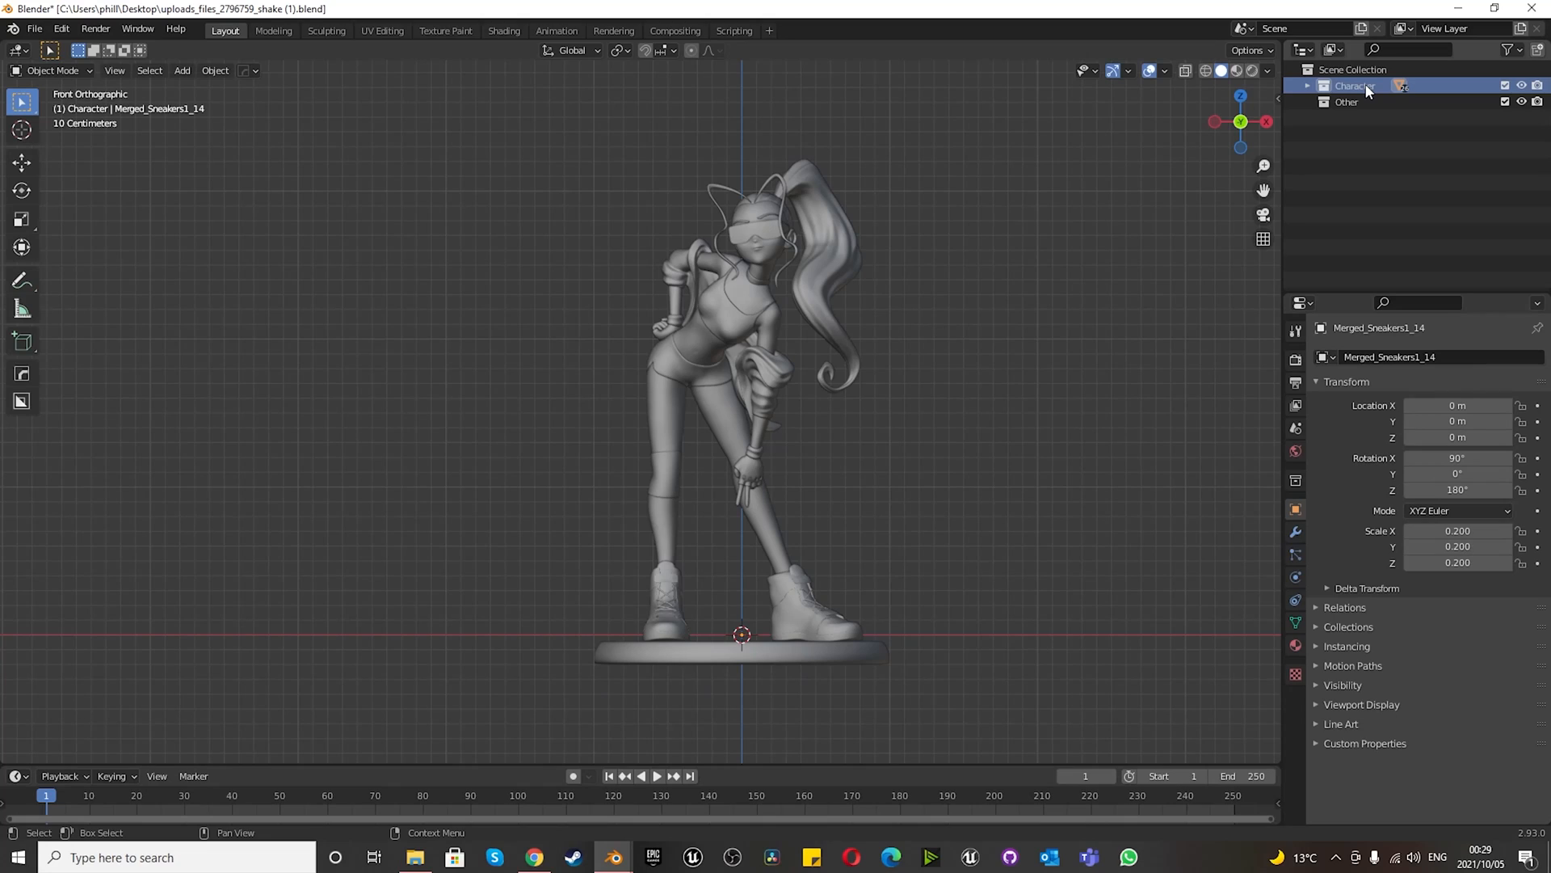
pyautogui.click(1296, 171)
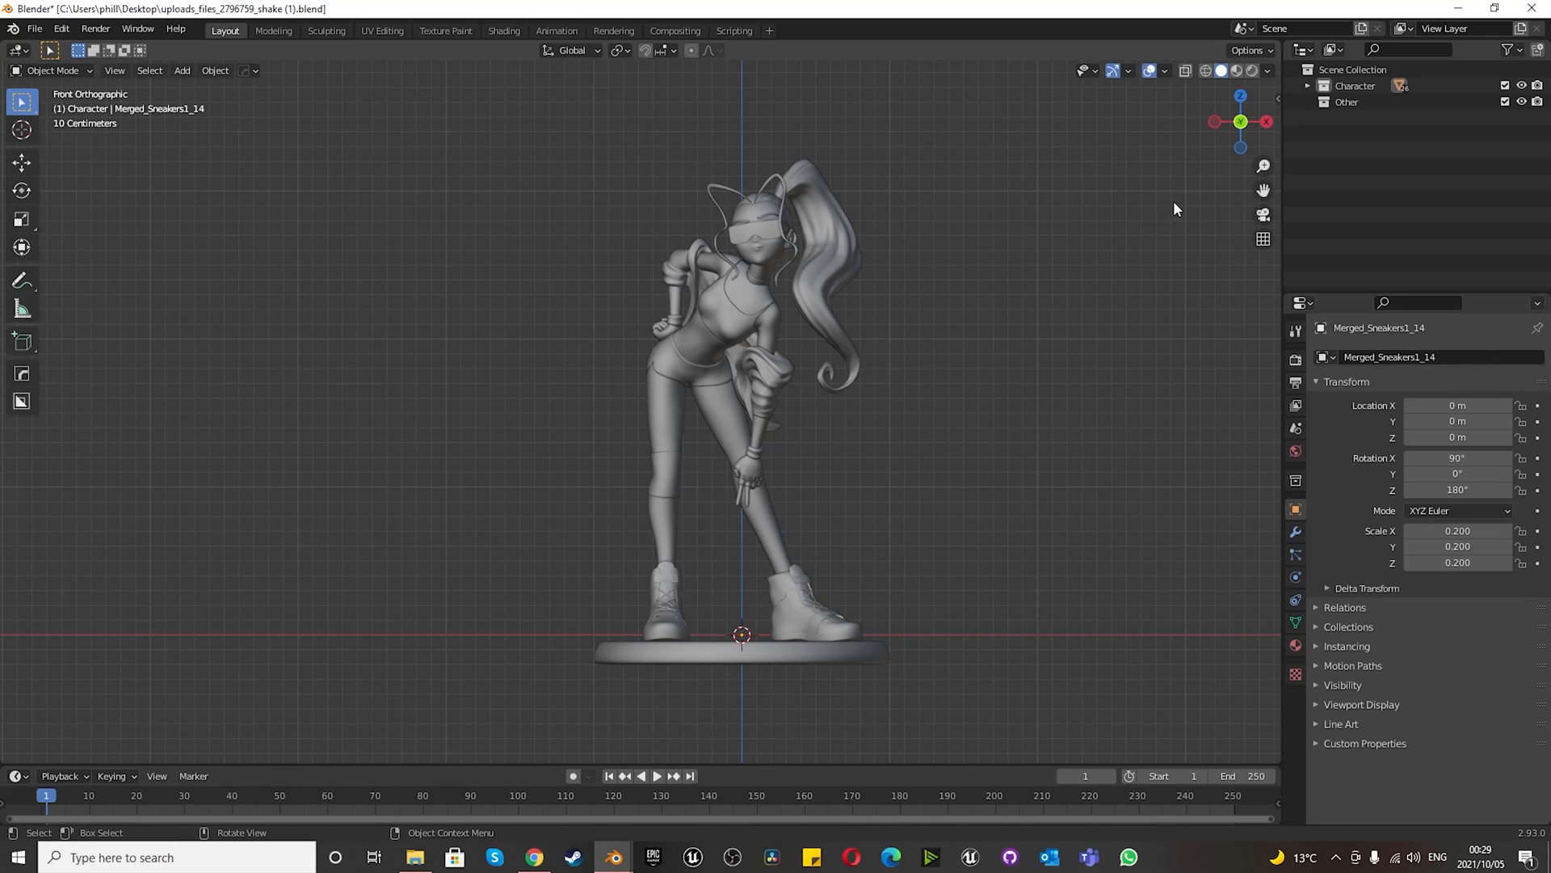
# - Make the Other collection active, leave the body mesh deselected and show the scene's render settings
pyautogui.click(1346, 102)
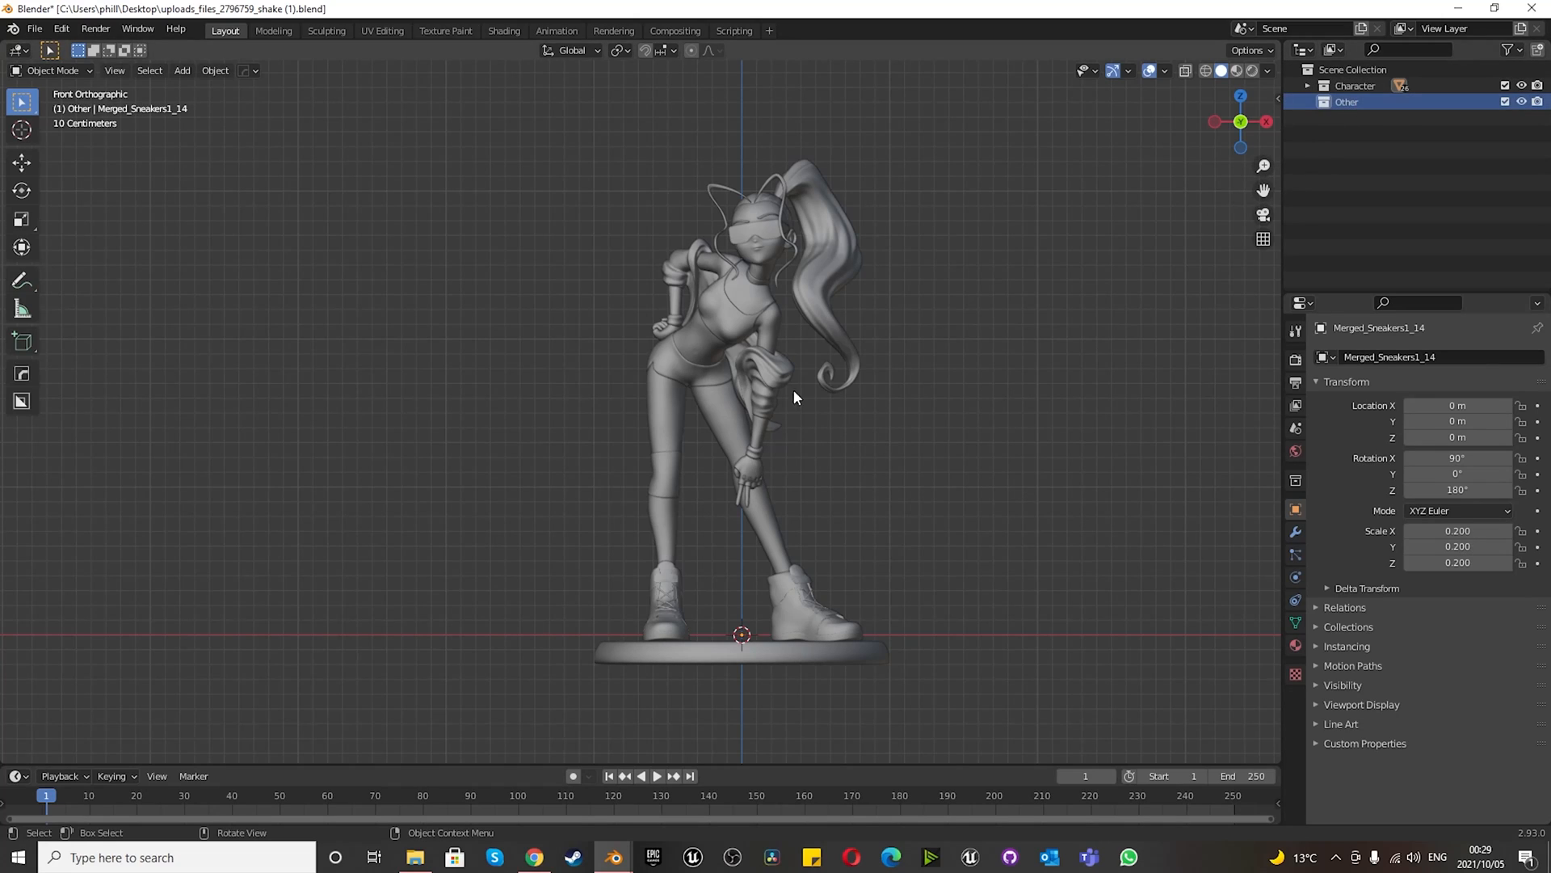
pyautogui.click(659, 413)
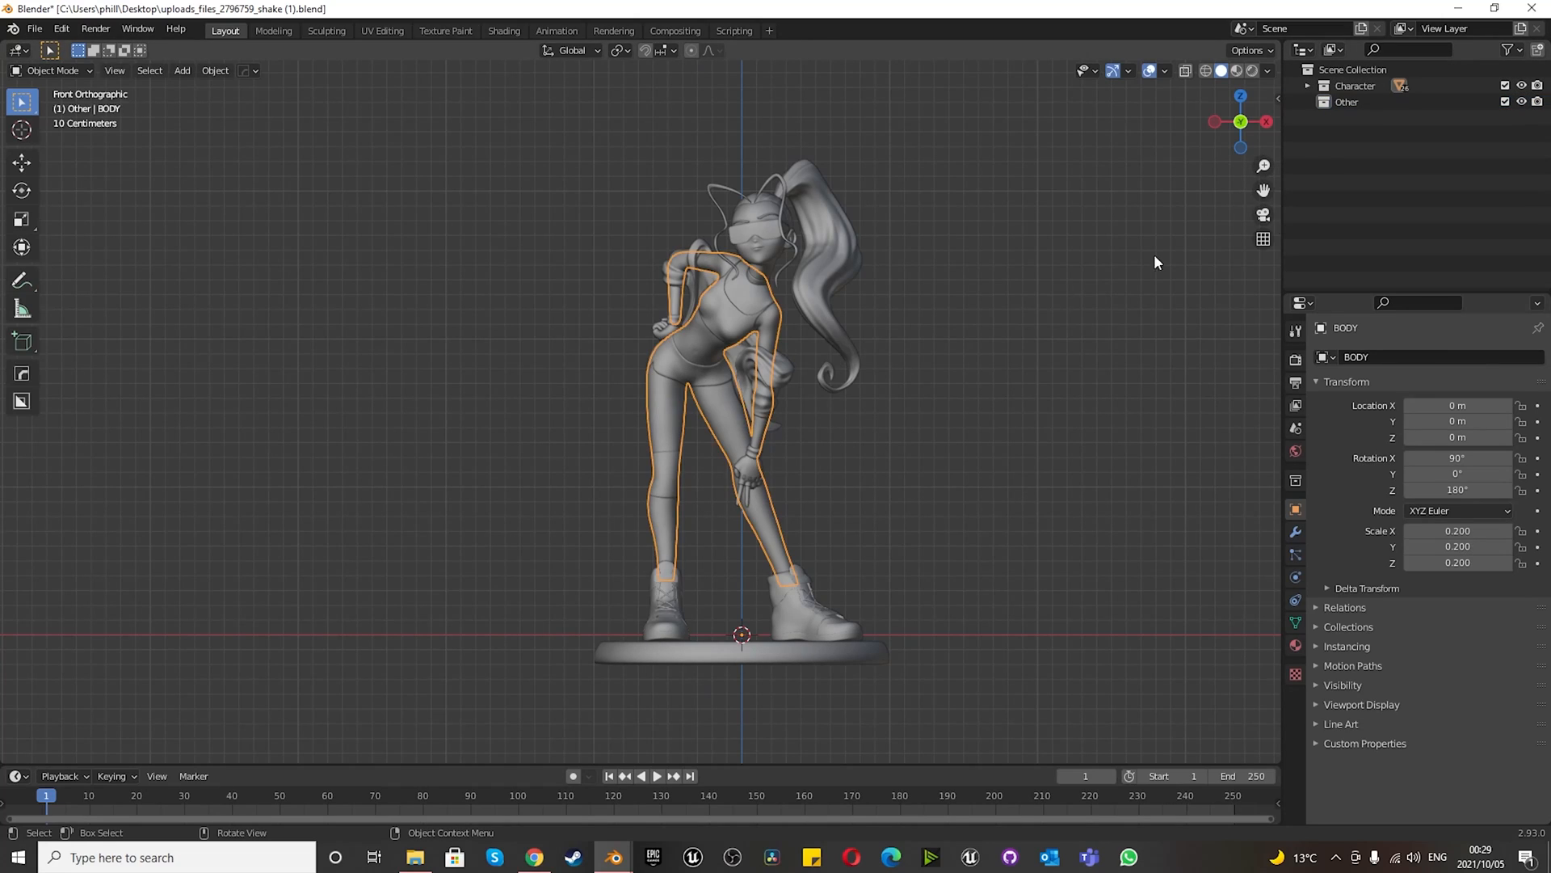
pyautogui.click(1356, 153)
pyautogui.click(1295, 361)
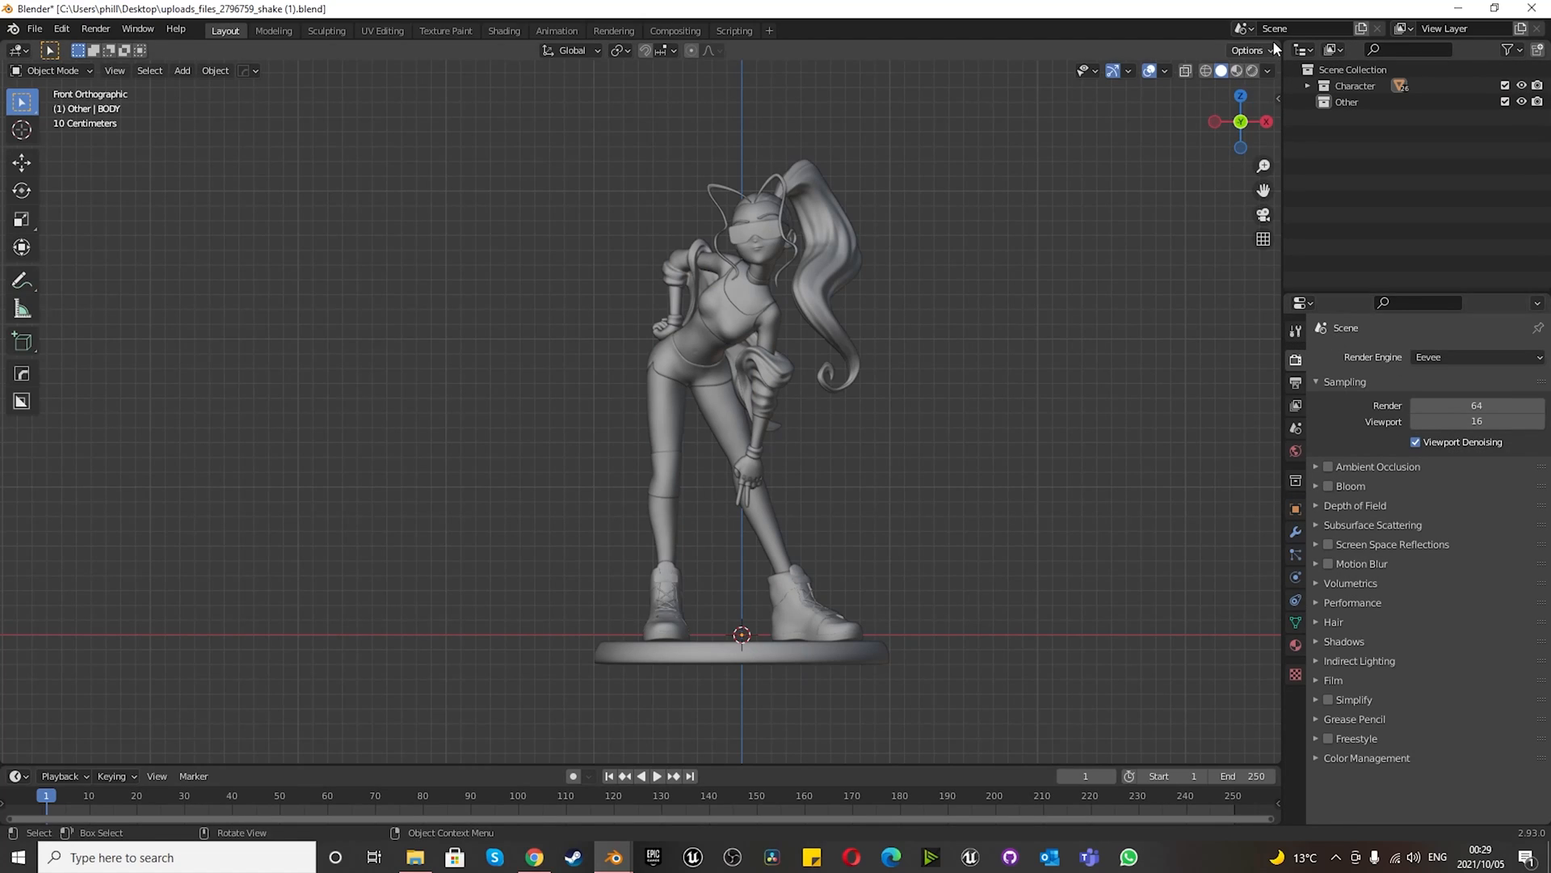
# - Split the 3D viewport into two side-by-side views and show the second one in rendered shading
pyautogui.moveTo(1277, 42); pyautogui.dragTo(710, 243)
pyautogui.scroll(4, 1075, 321)
pyautogui.scroll(4, 1058, 330)
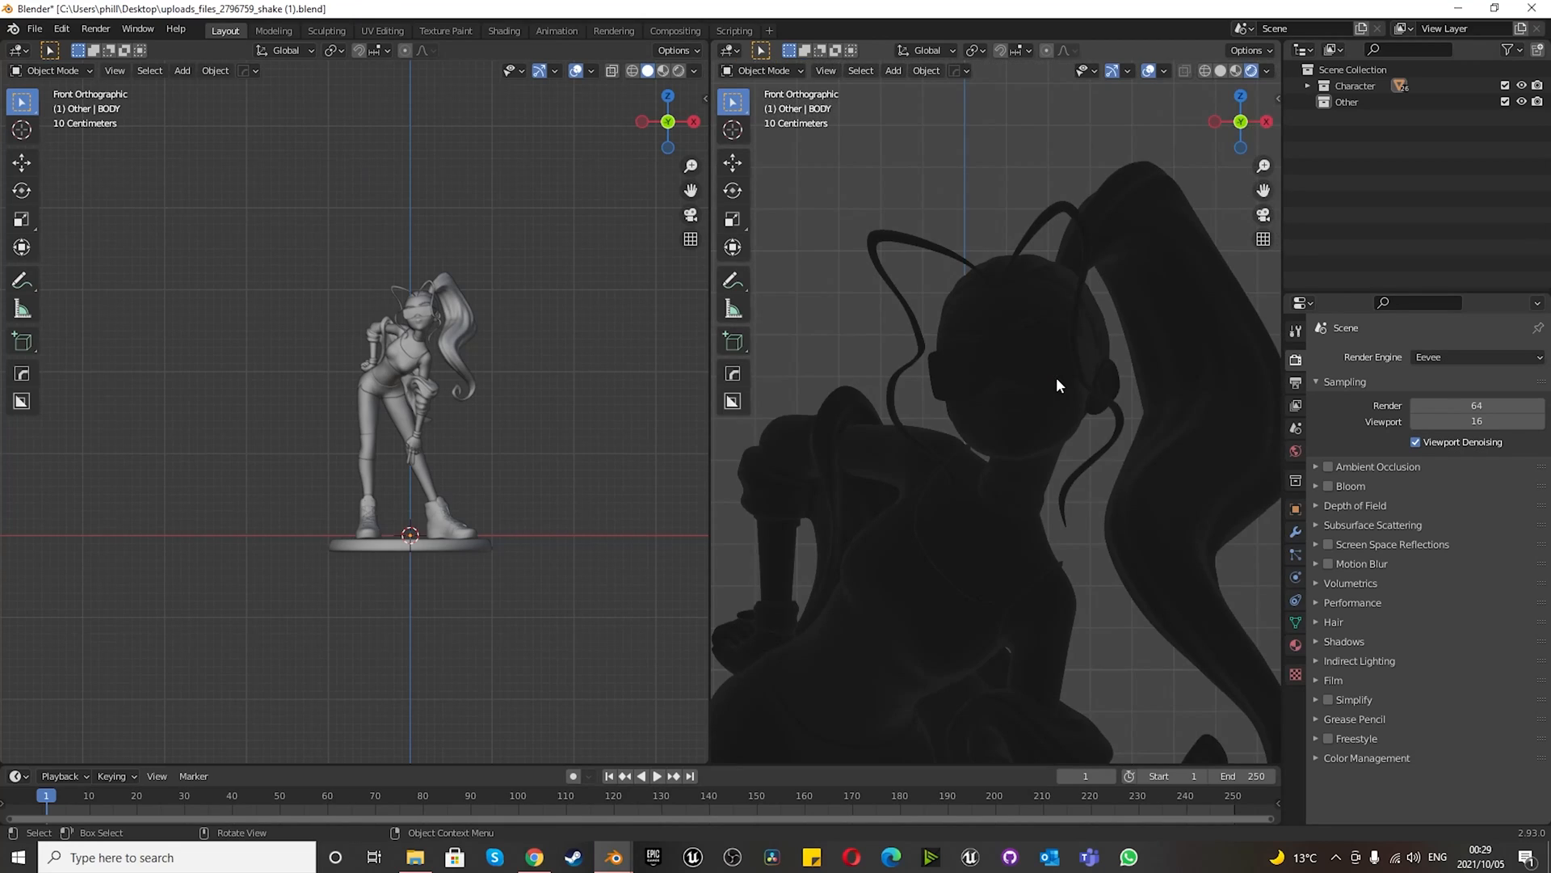
# - Widen the solid-shaded viewport so the rendered view beside it is narrower, and reframe the character in both
pyautogui.moveTo(711, 511); pyautogui.dragTo(992, 510)
pyautogui.scroll(-4, 1161, 444)
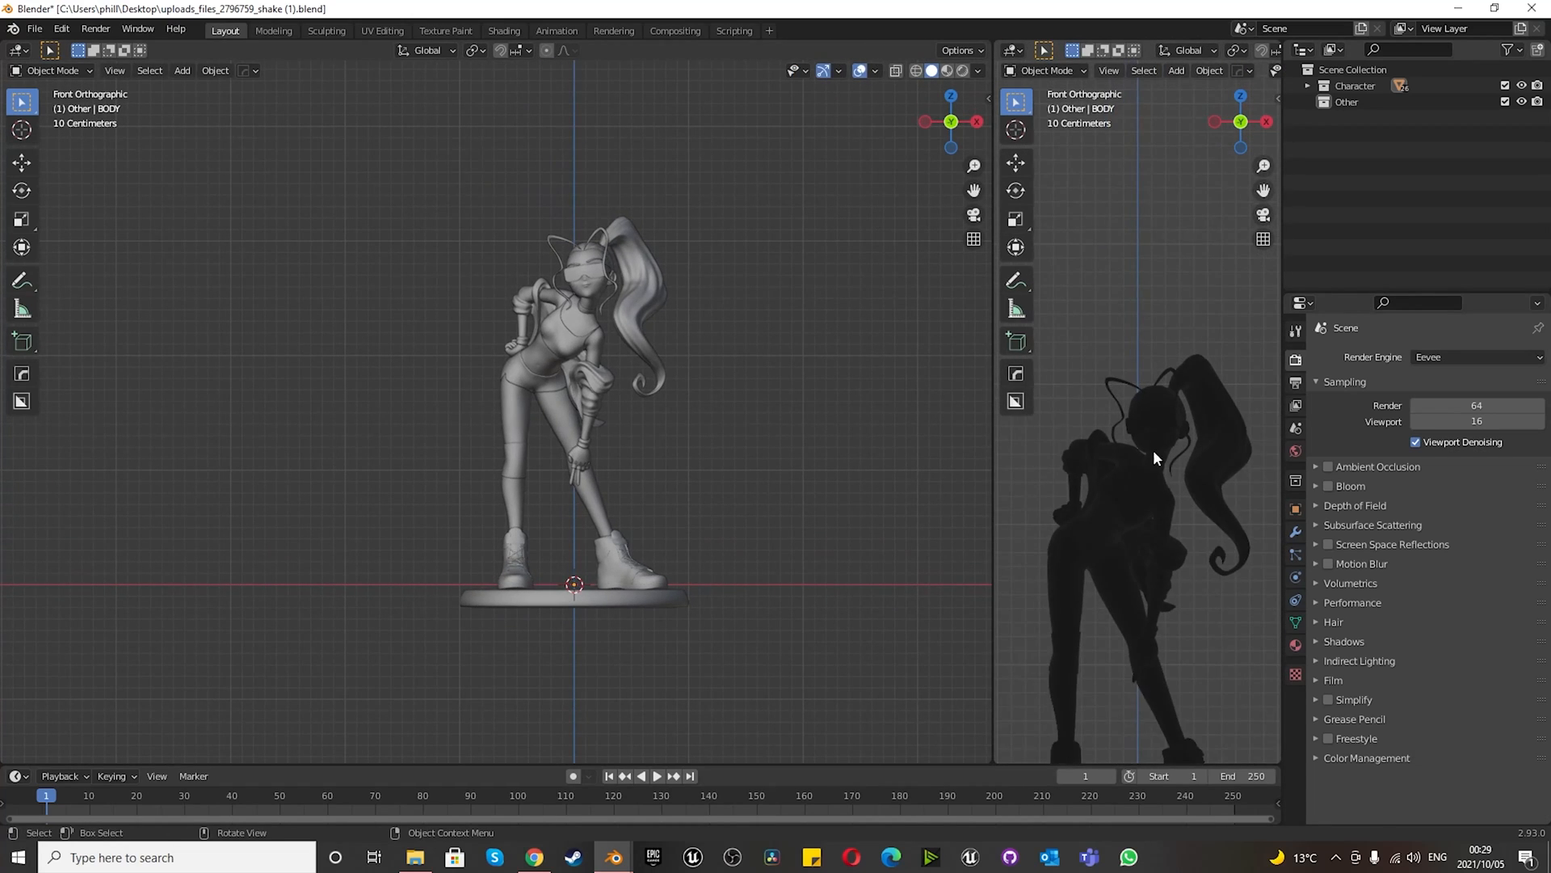
pyautogui.scroll(-3, 657, 463)
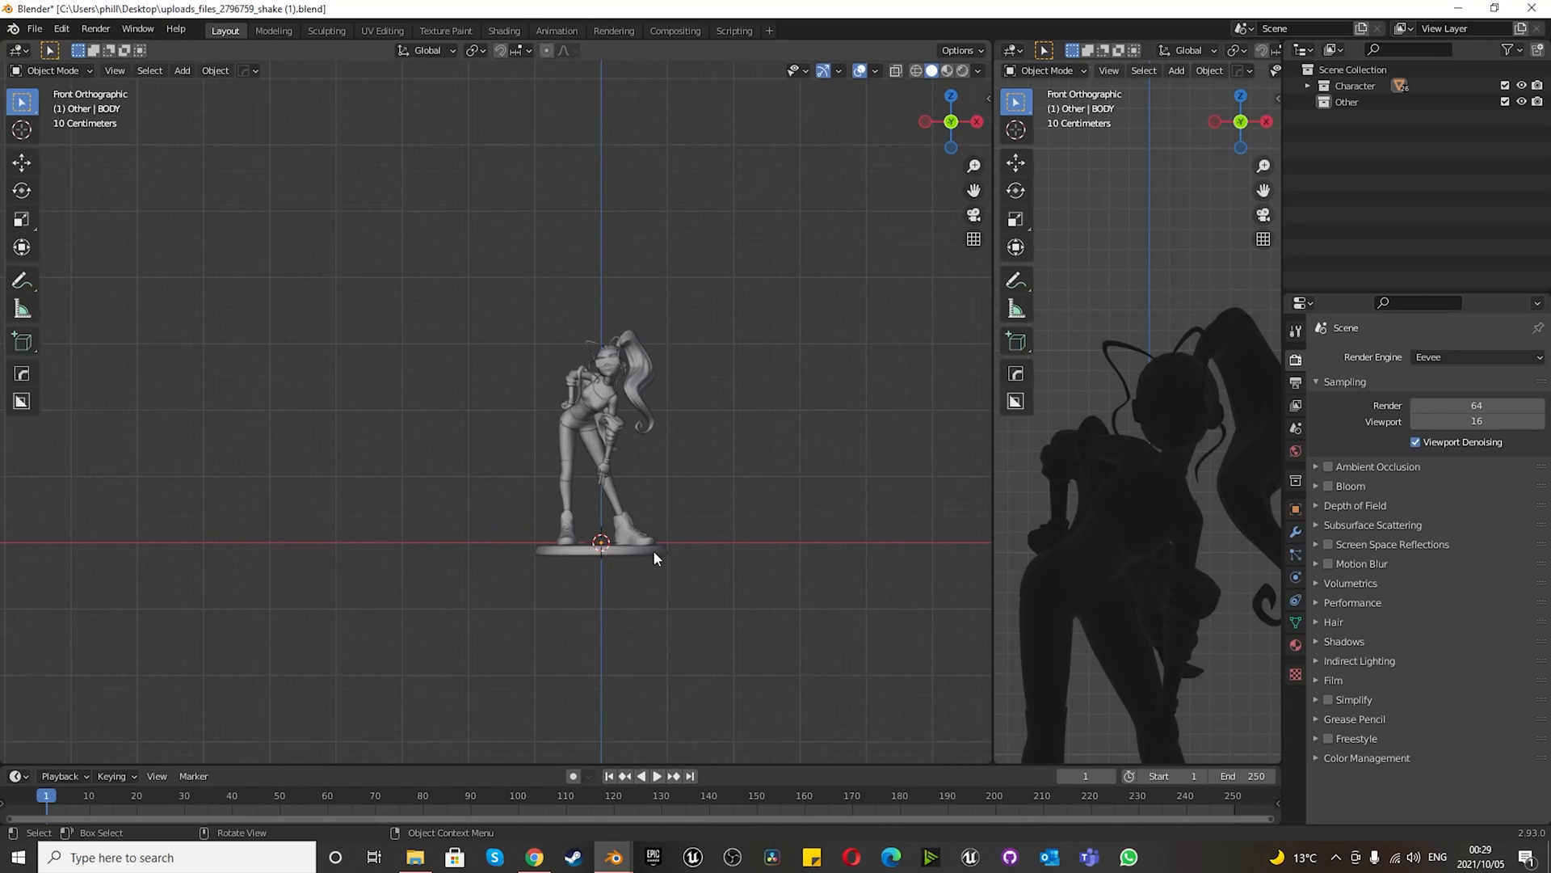
# - Add a sun light at the world origin in the Other collection and reframe the character in the rendered view
pyautogui.scroll(2, 536, 307)
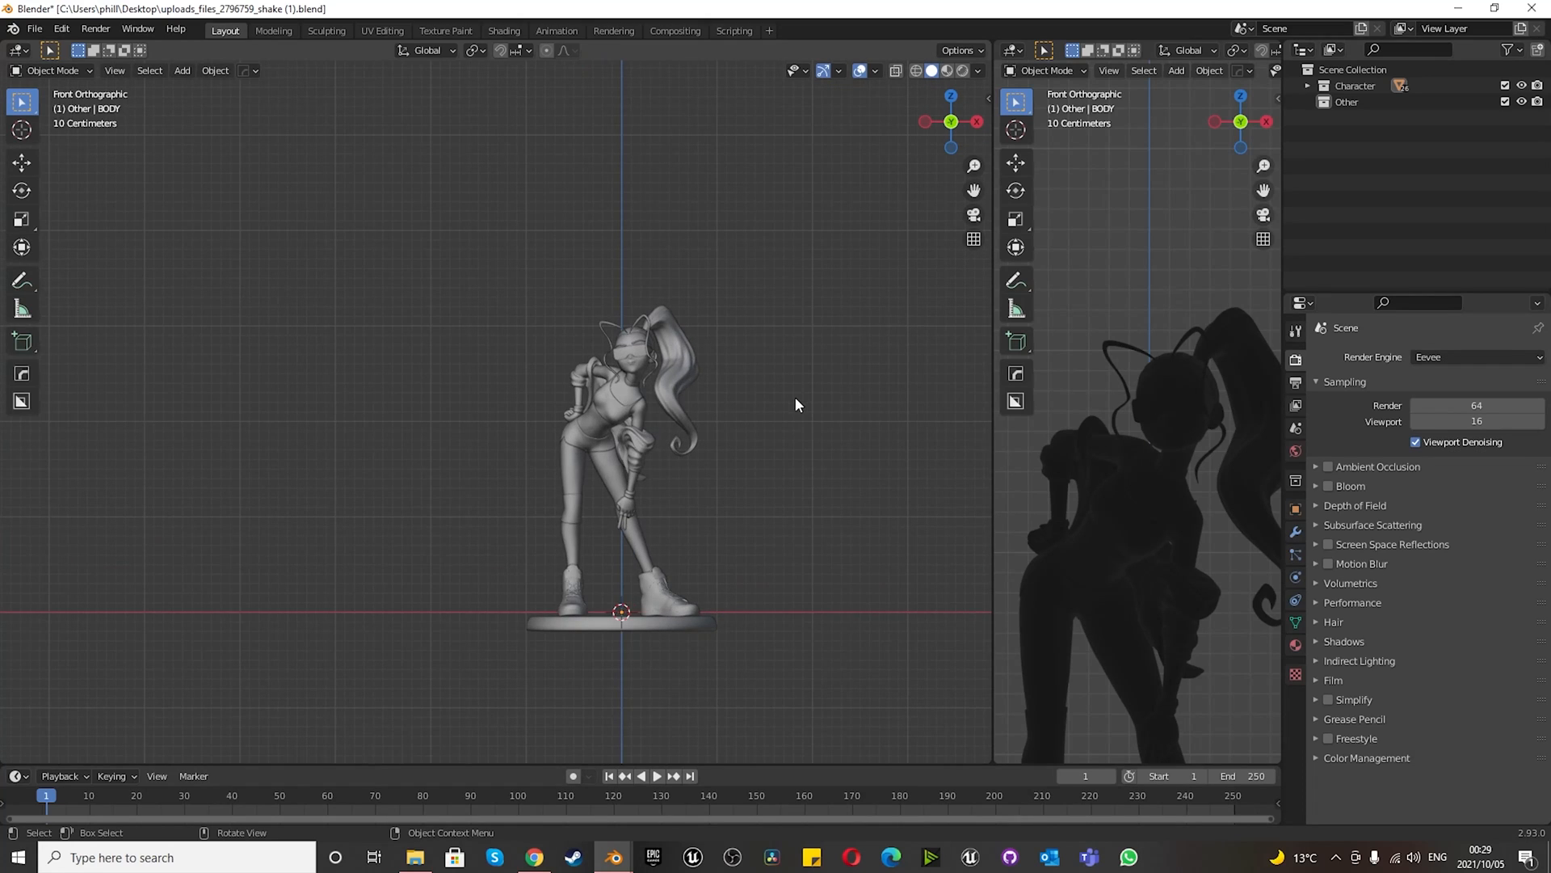
pyautogui.hotkey('shift', 'a')
pyautogui.moveTo(799, 398)
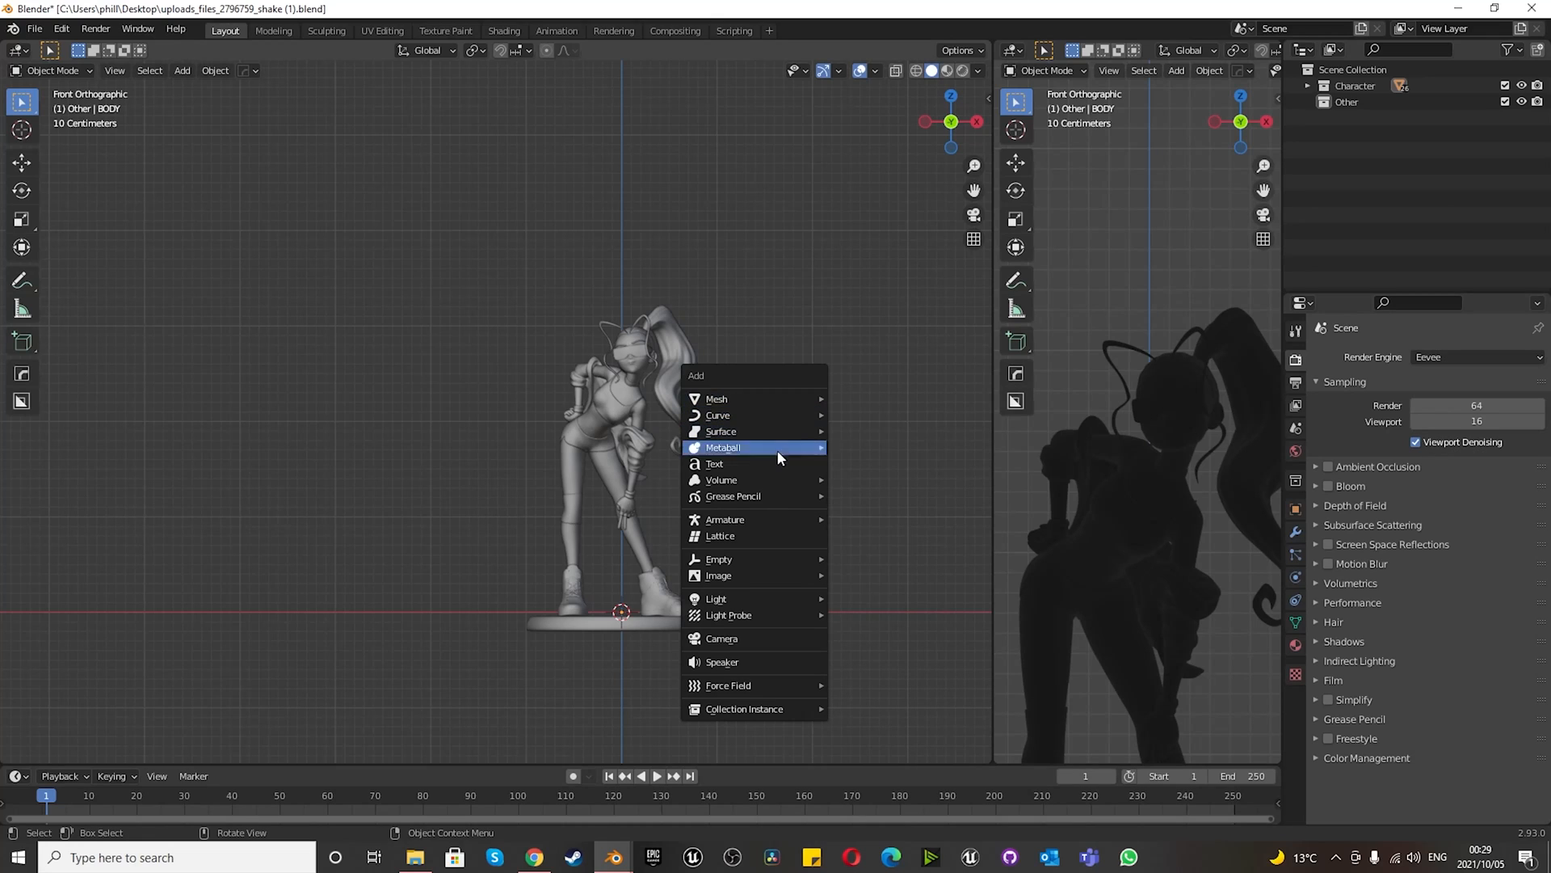
pyautogui.moveTo(760, 598)
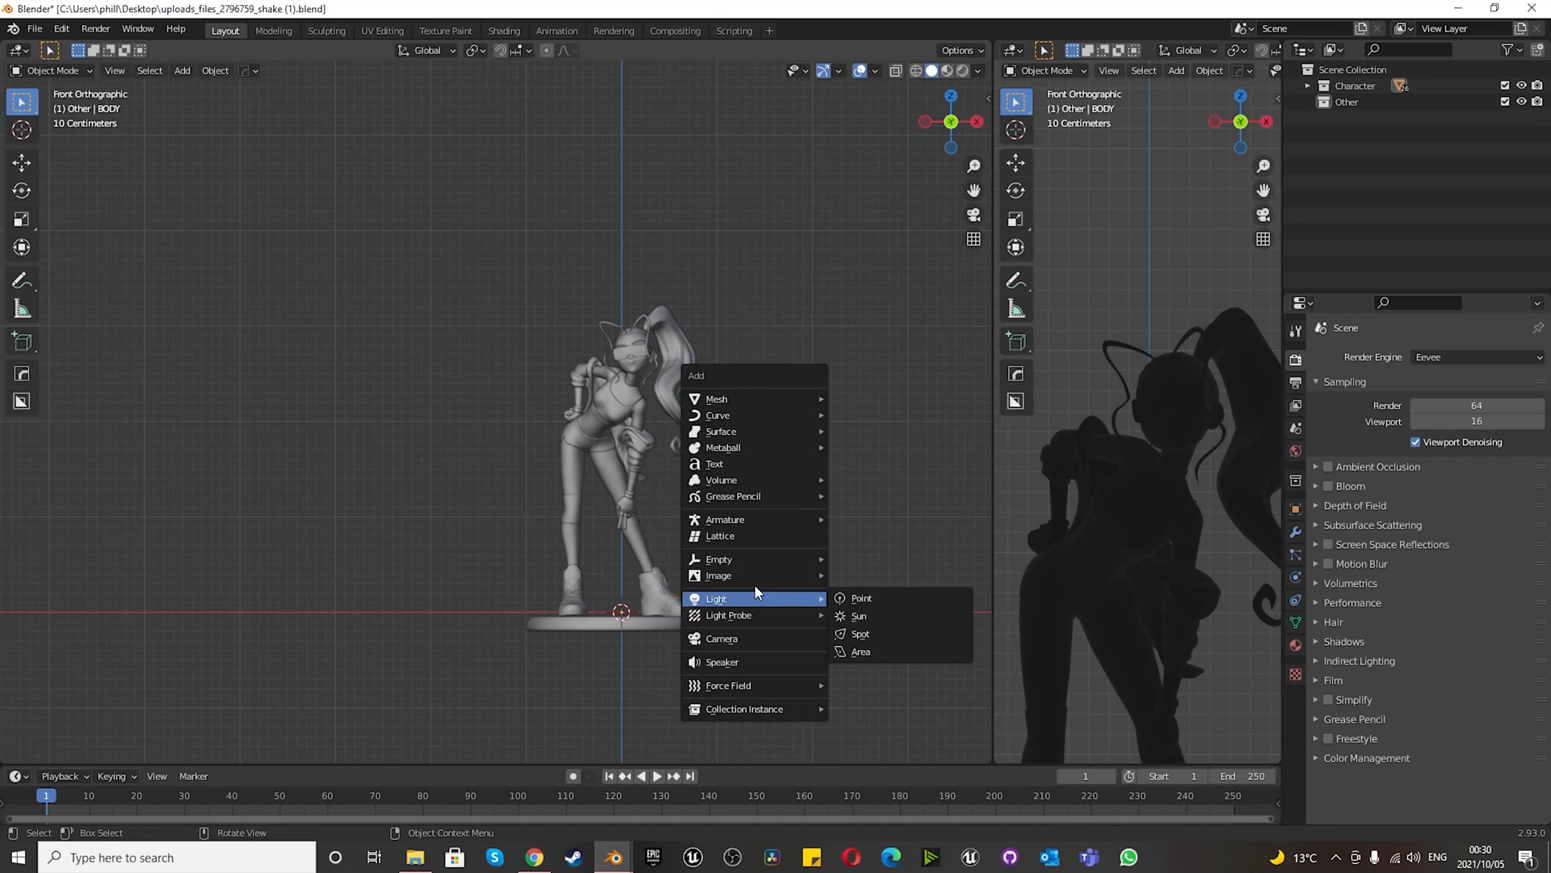
pyautogui.click(882, 622)
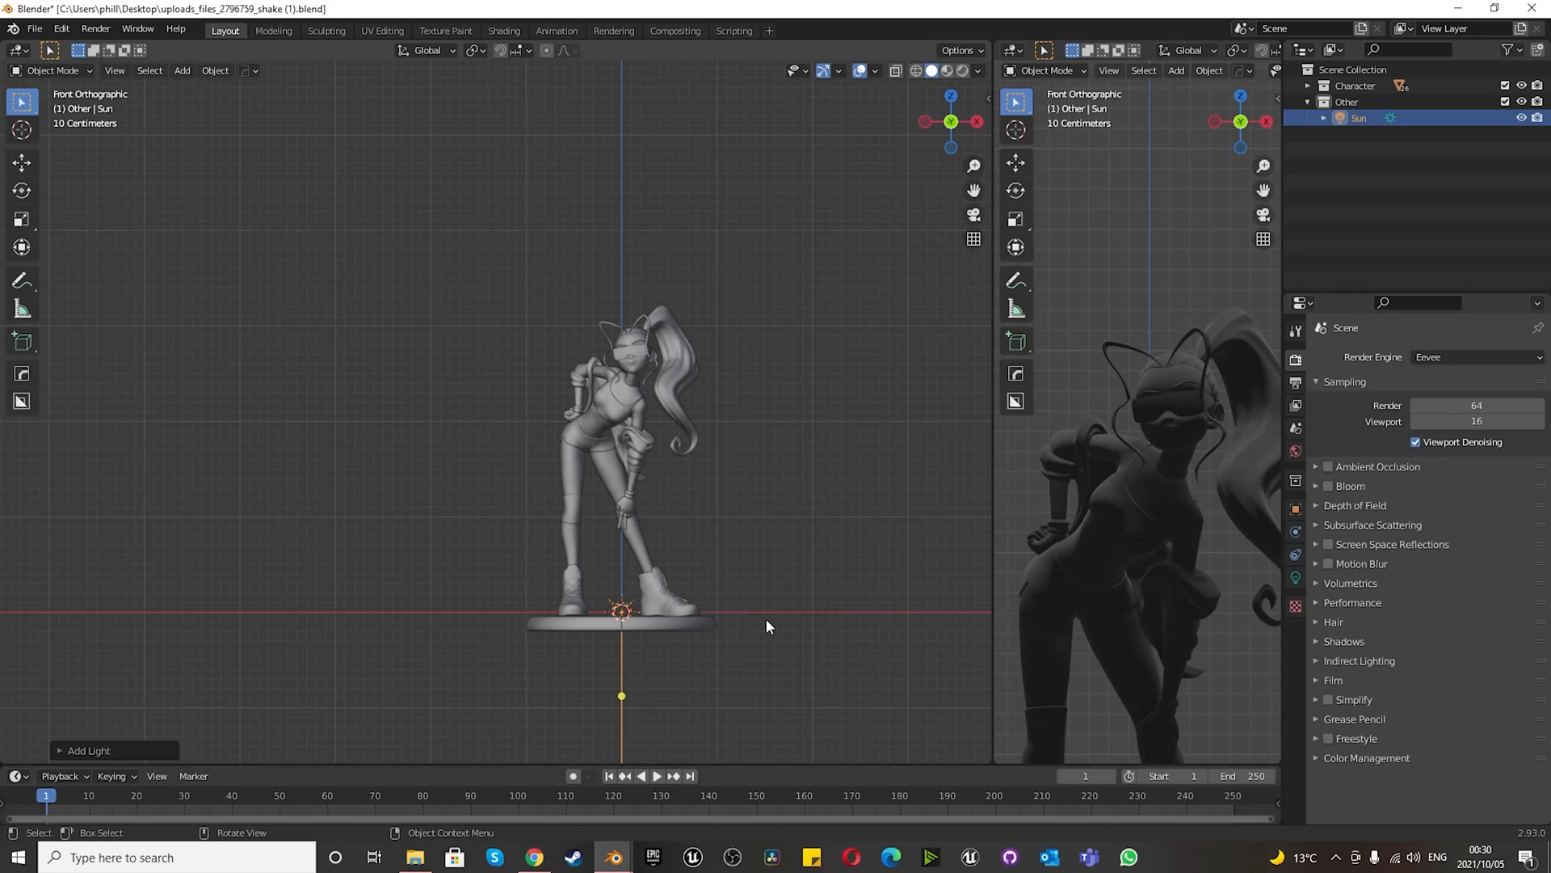
pyautogui.scroll(-3, 1157, 473)
pyautogui.scroll(2, 1186, 509)
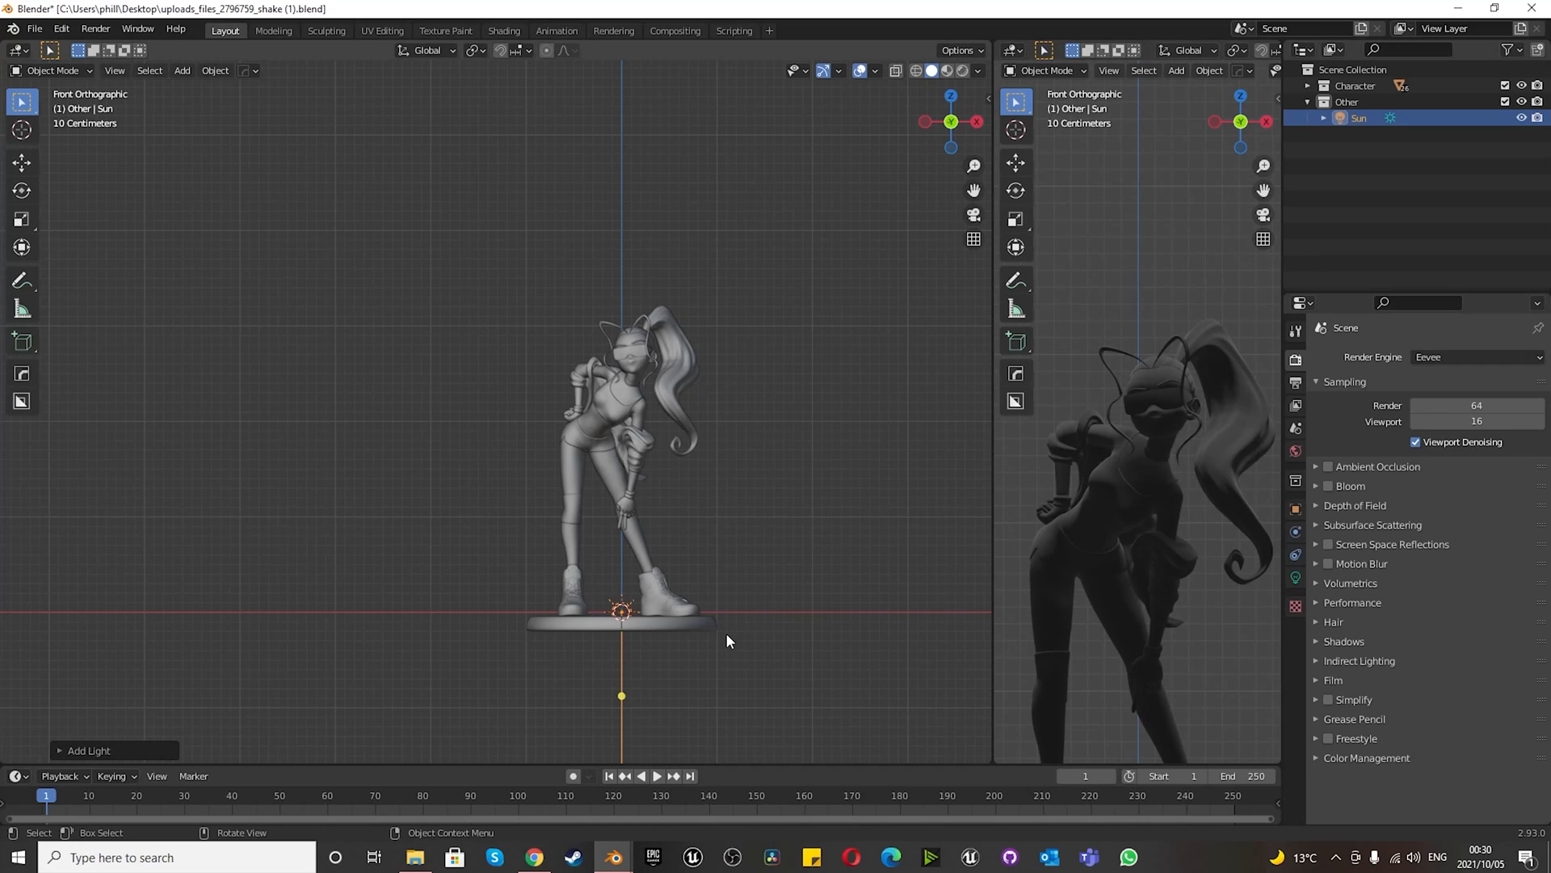
# - Move the sun light above the character's head, off to her raised-elbow side, and forward in front of the base
pyautogui.press('g')
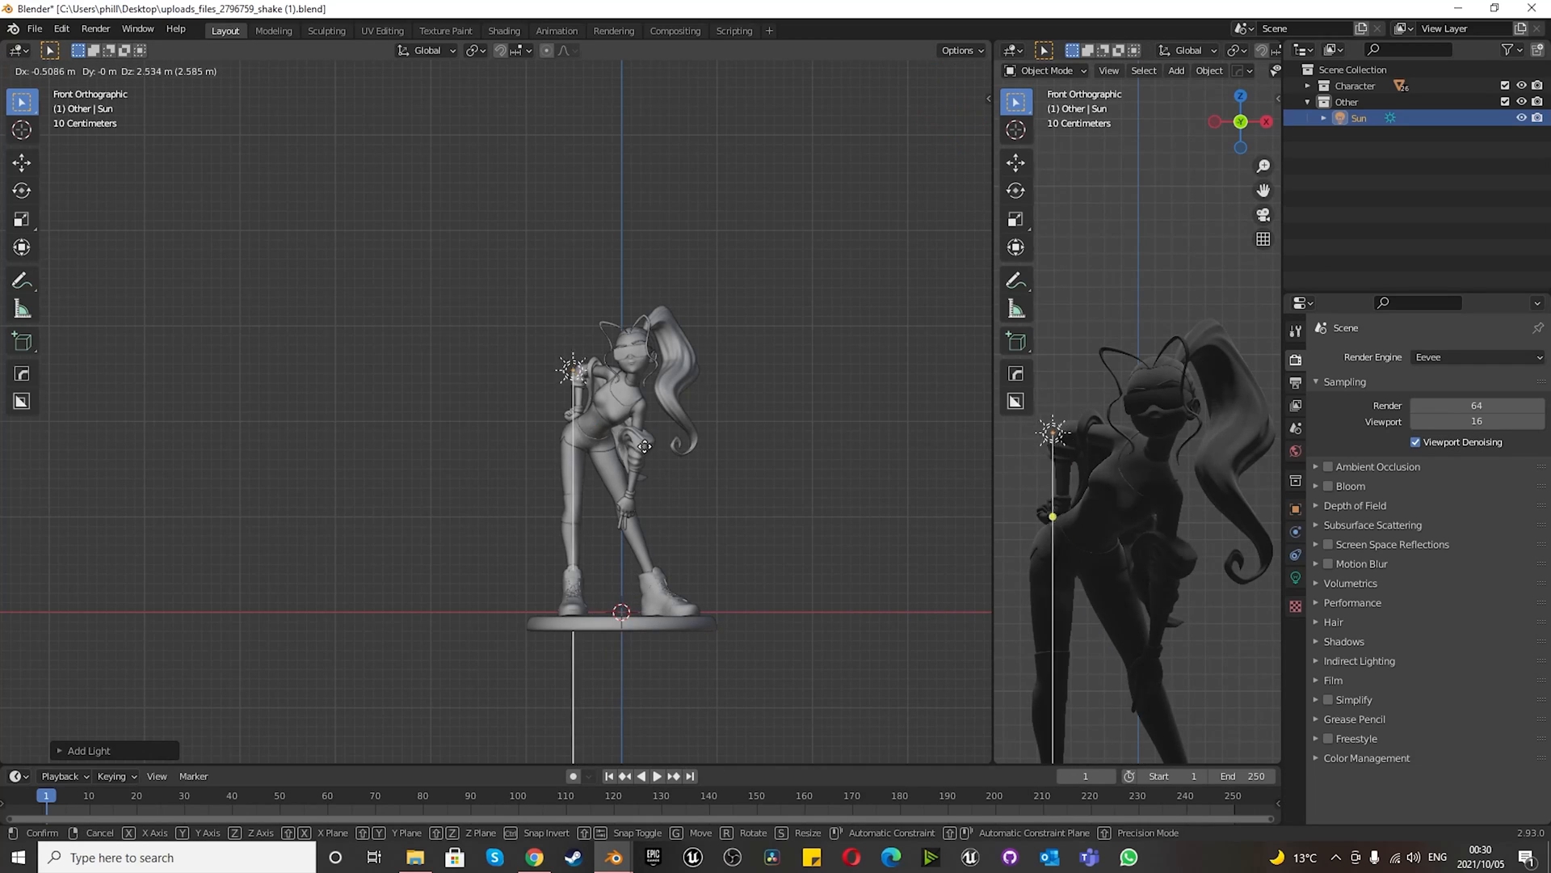
pyautogui.click(563, 280)
pyautogui.press('KP_7')
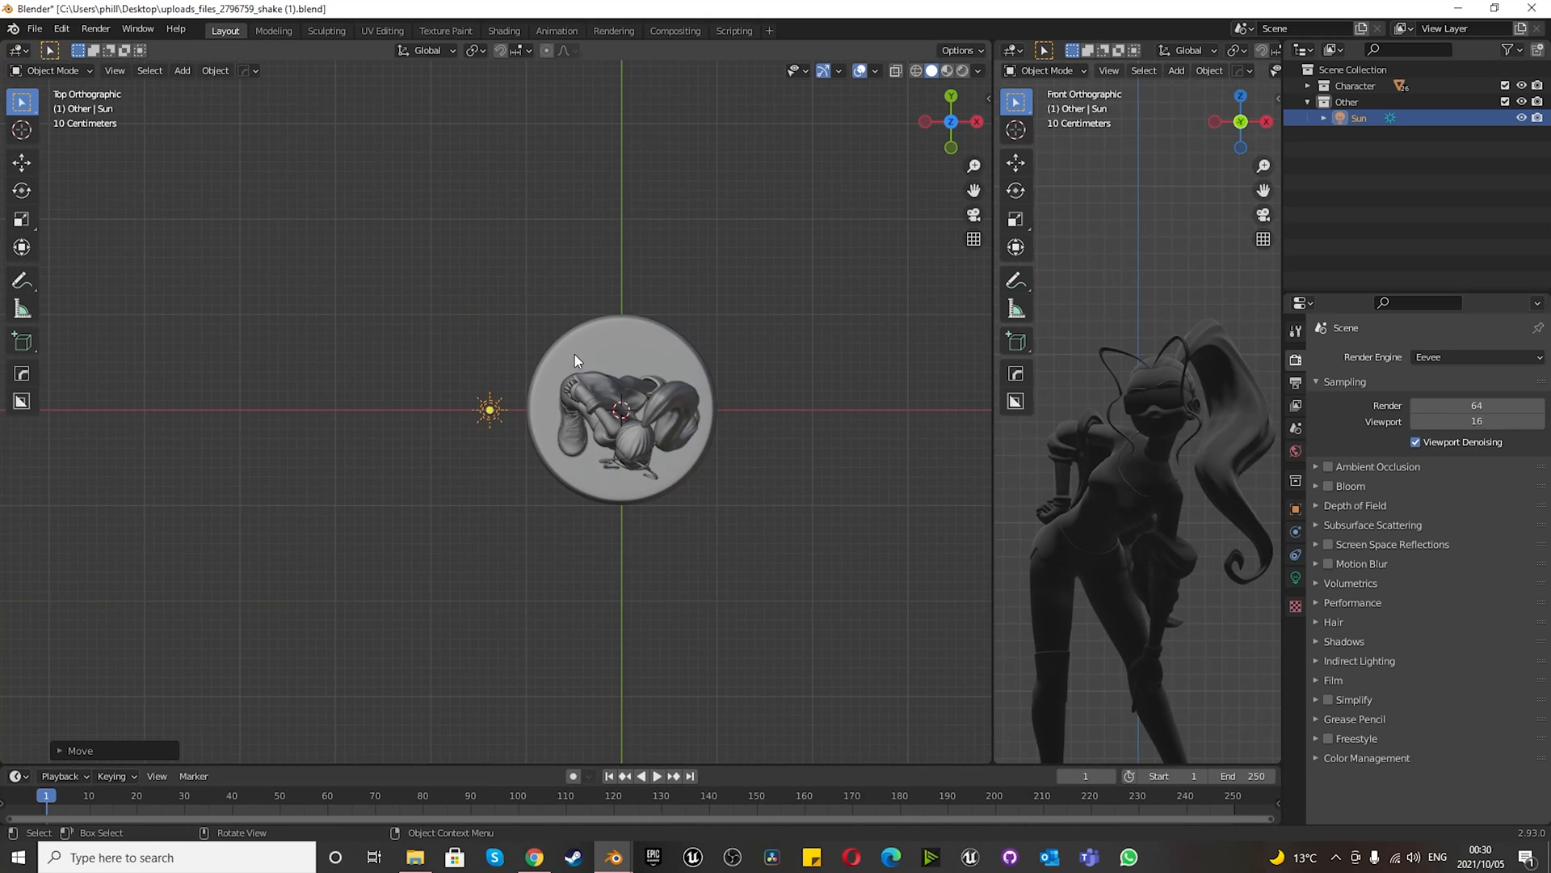
pyautogui.press('g')
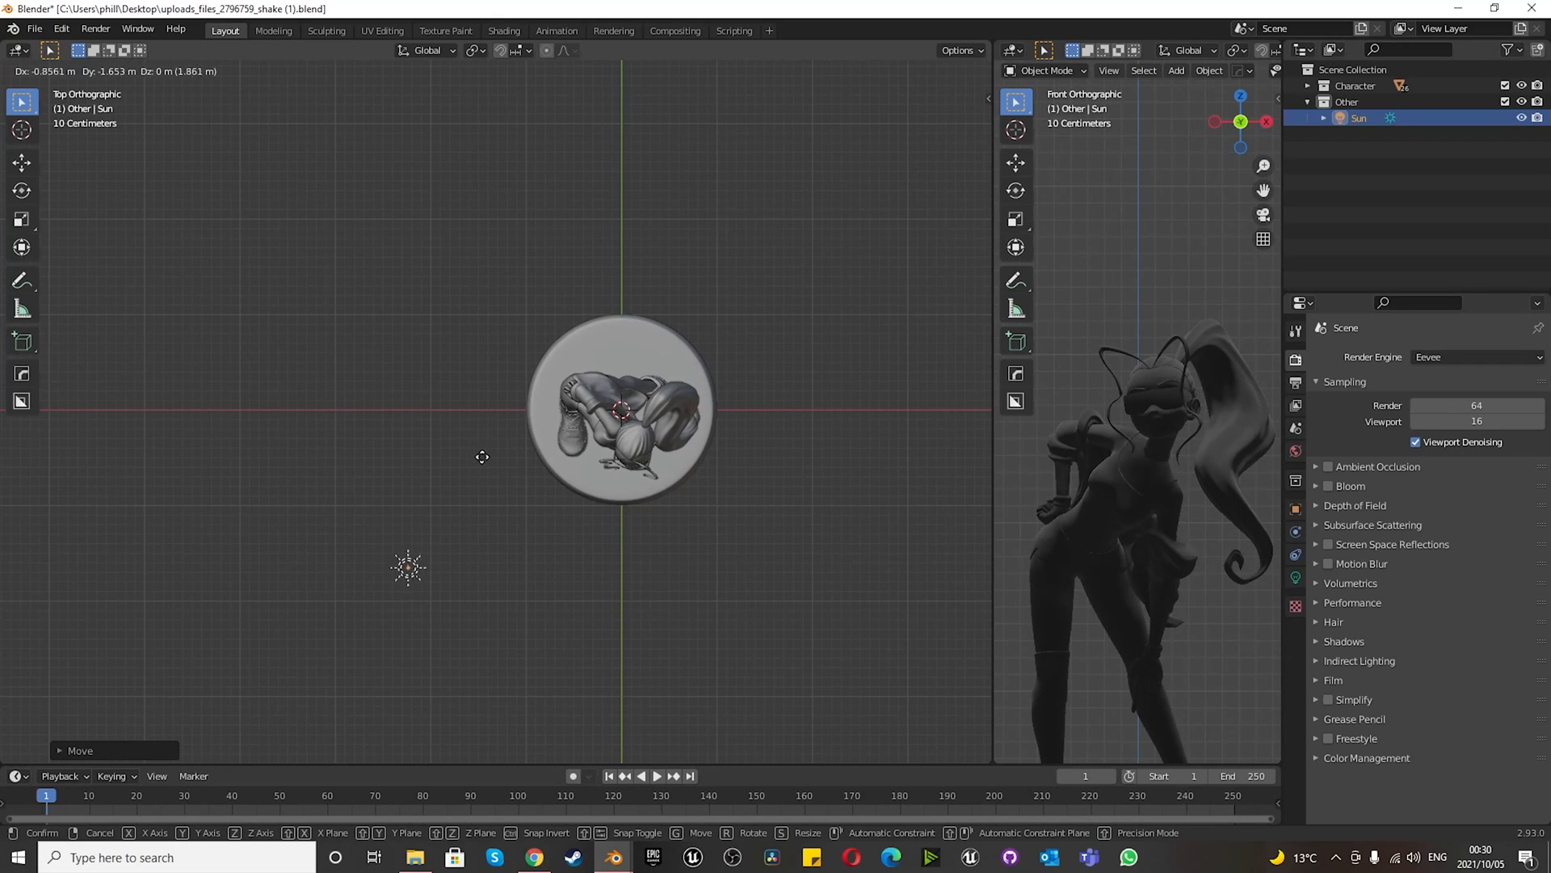
pyautogui.click(472, 459)
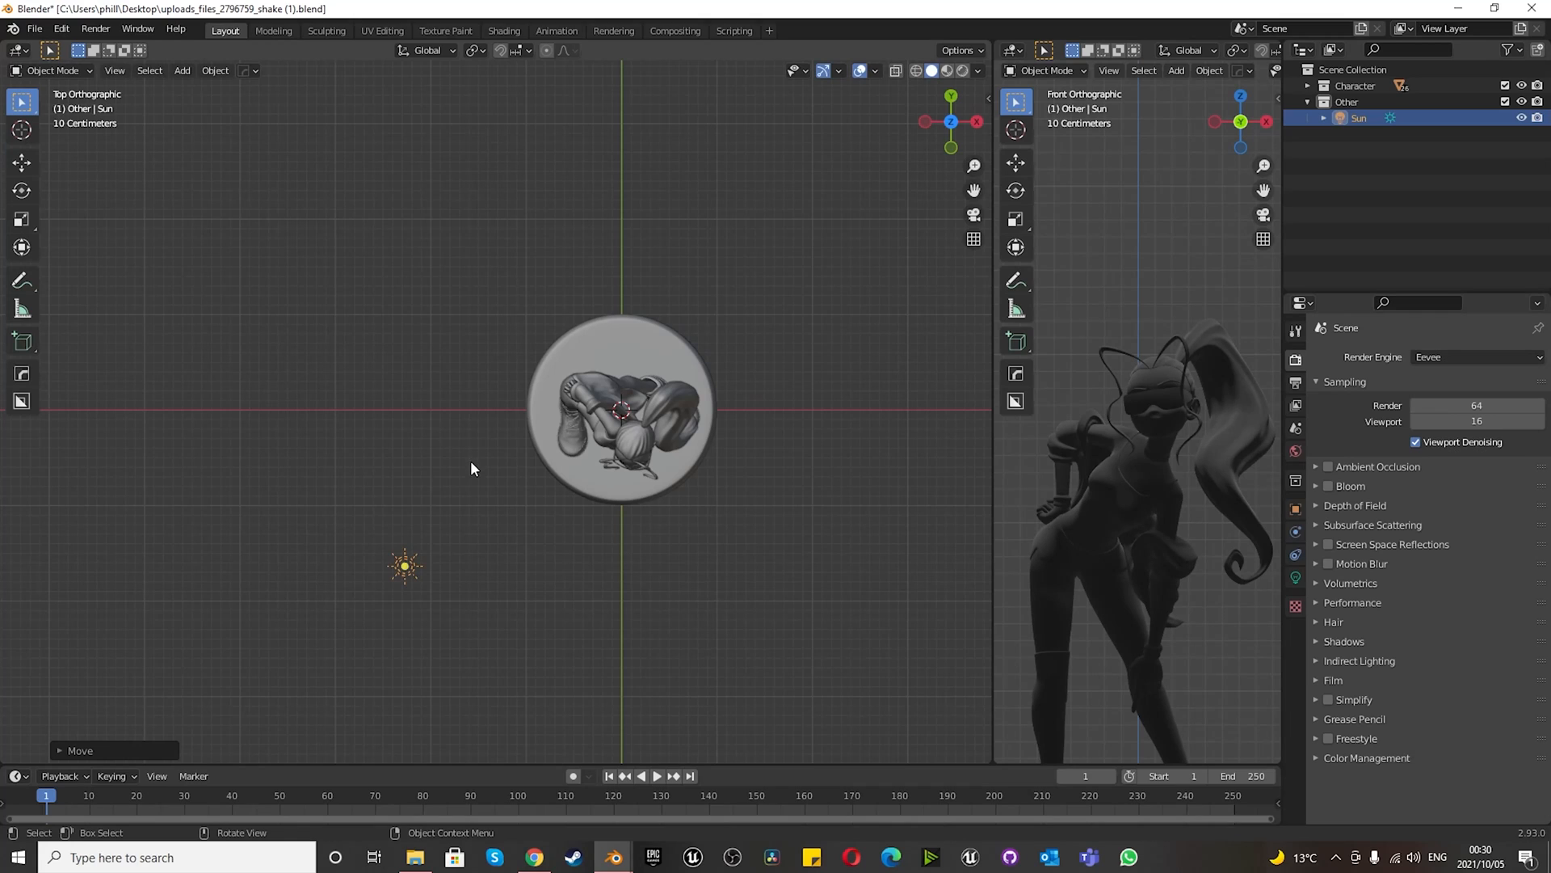
# - Aim the sun light at the character by rotating it about 54° in front view and about 31° in top view
pyautogui.press('KP_1')
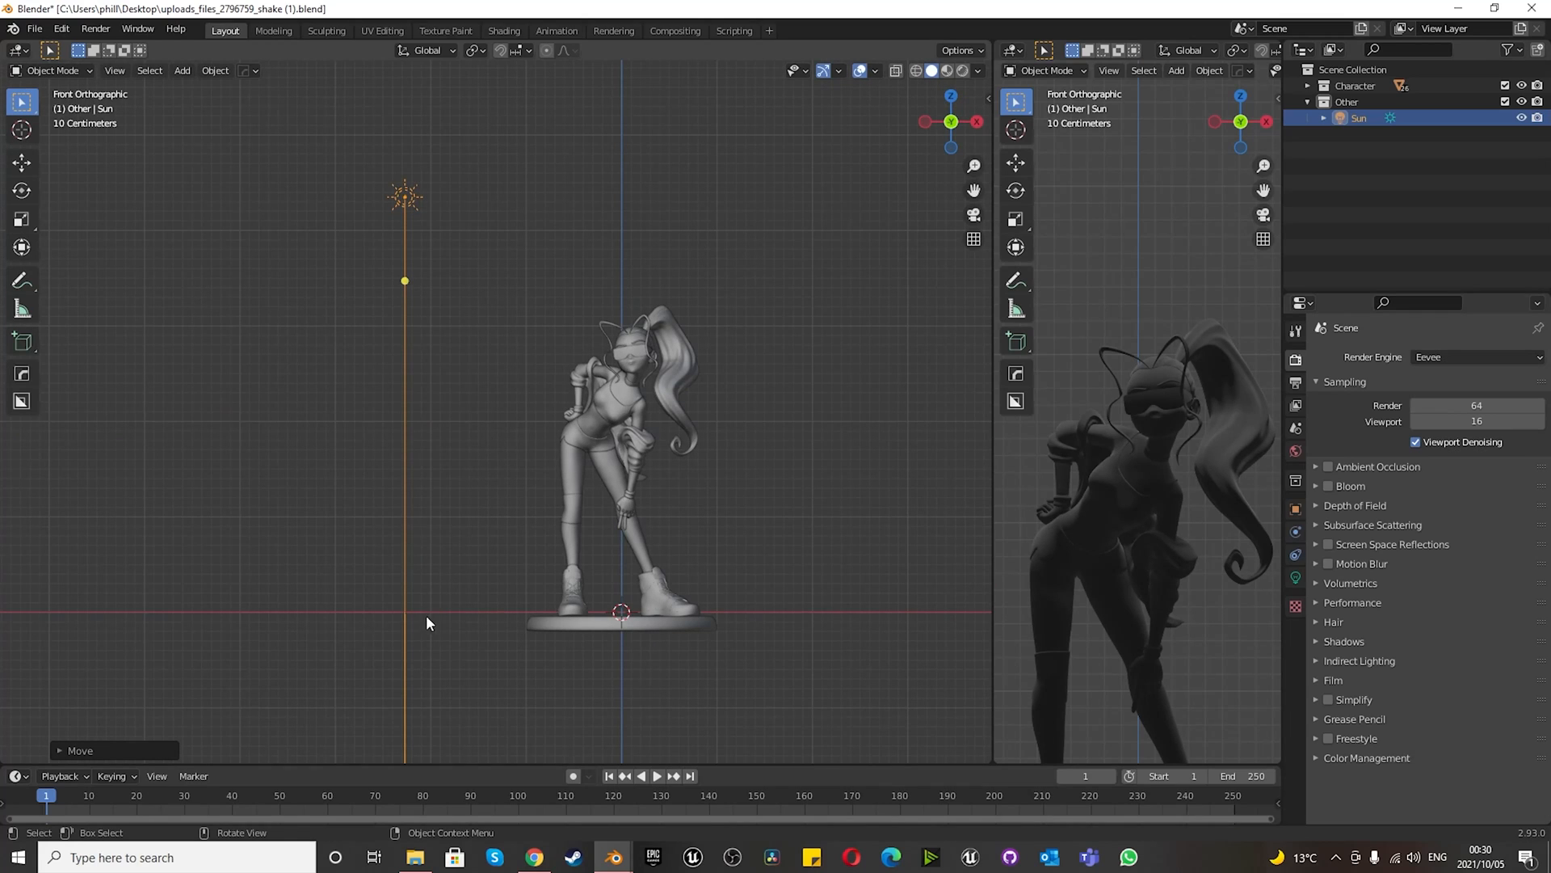
pyautogui.press('r')
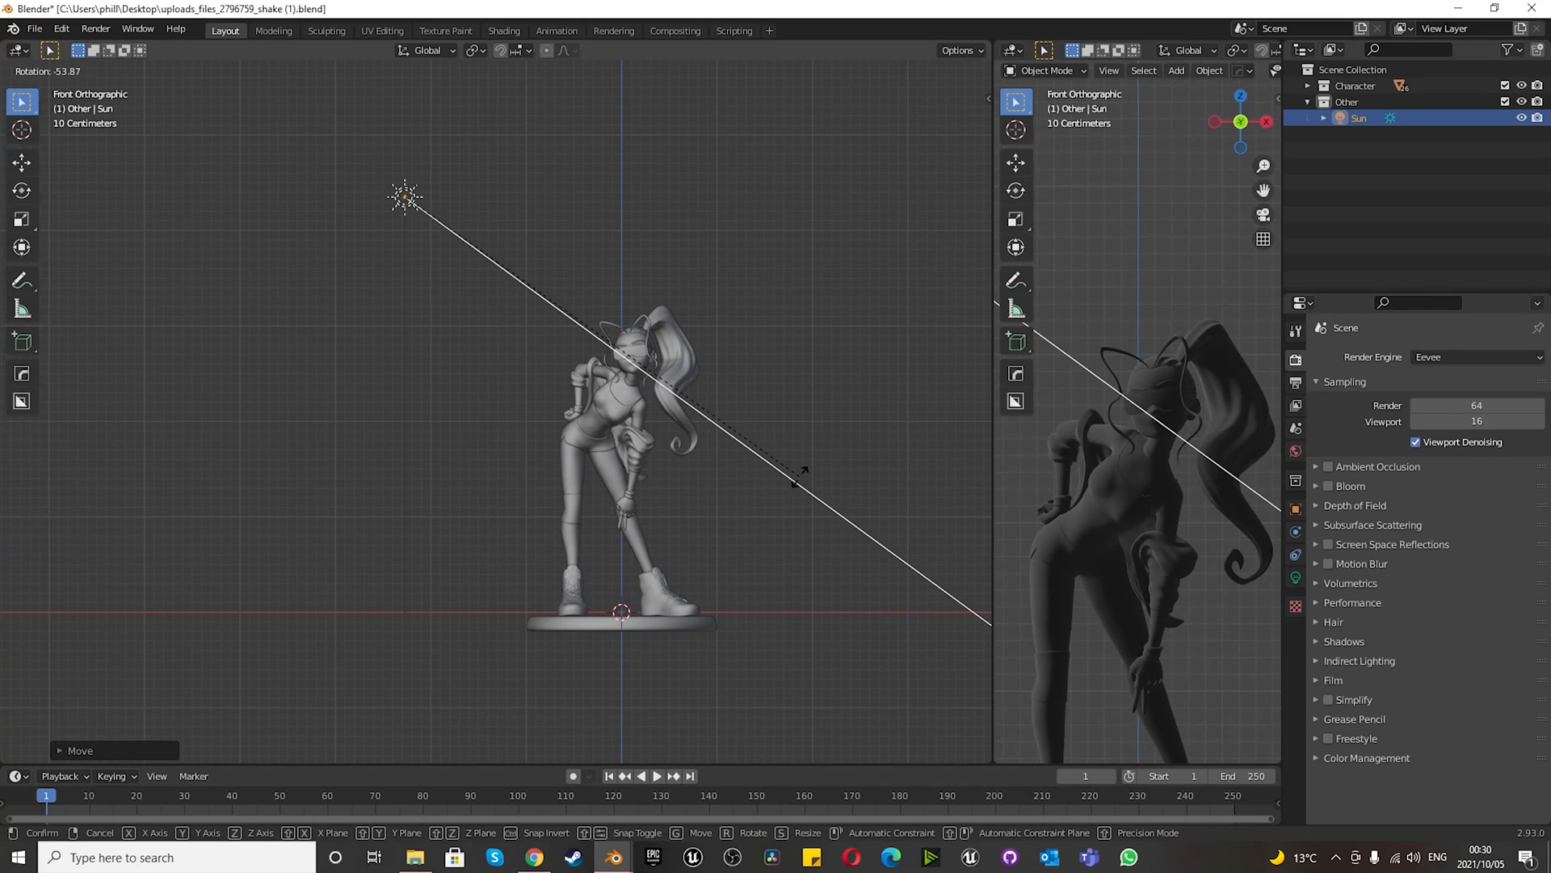
pyautogui.click(800, 477)
pyautogui.press('KP_7')
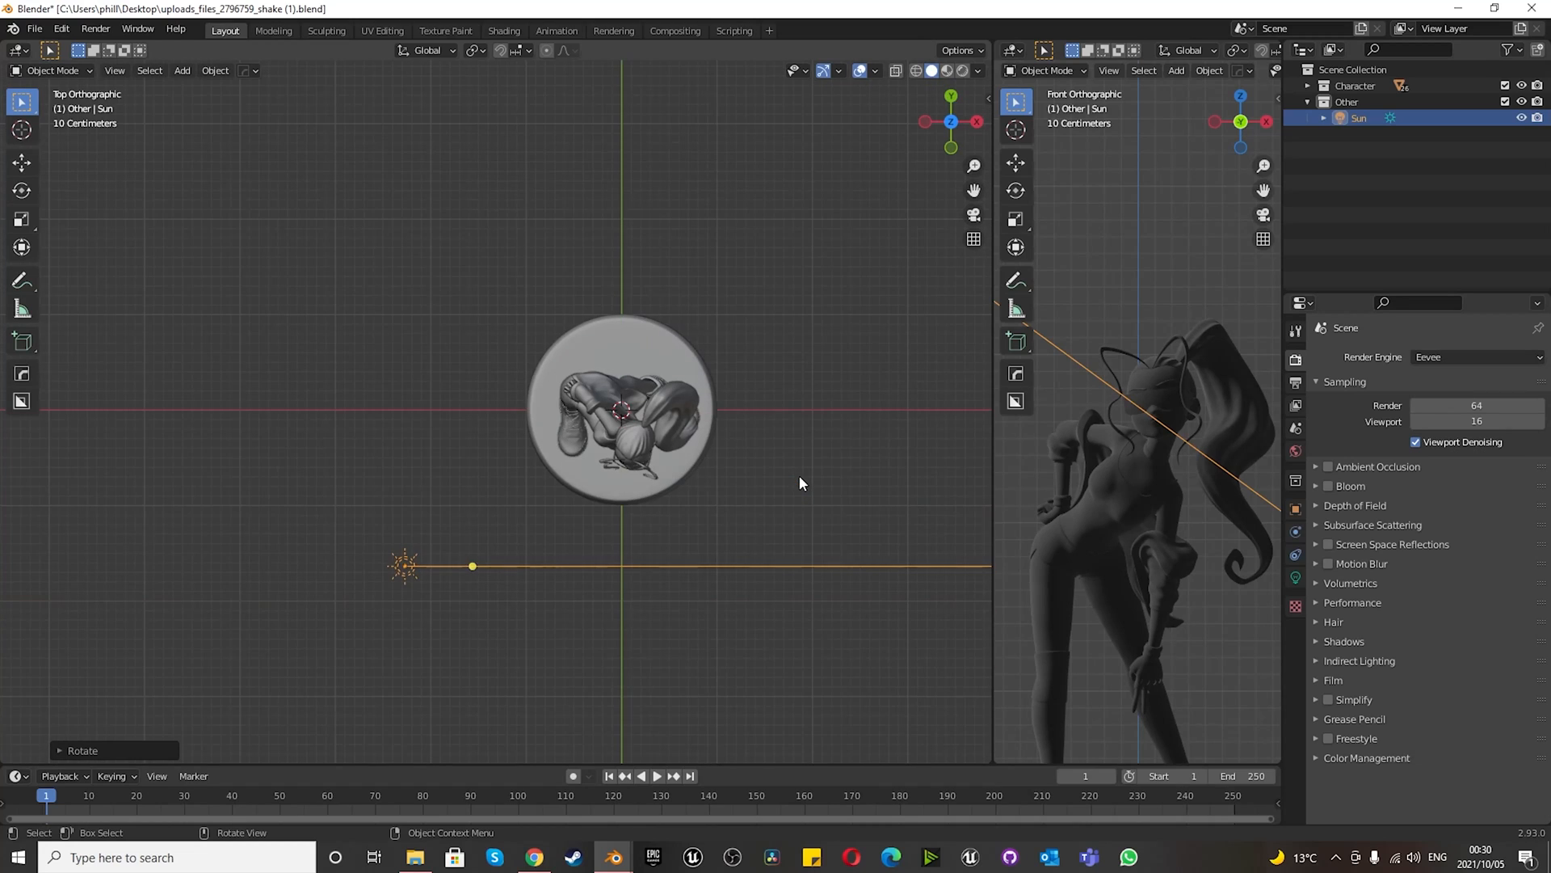
pyautogui.press('r')
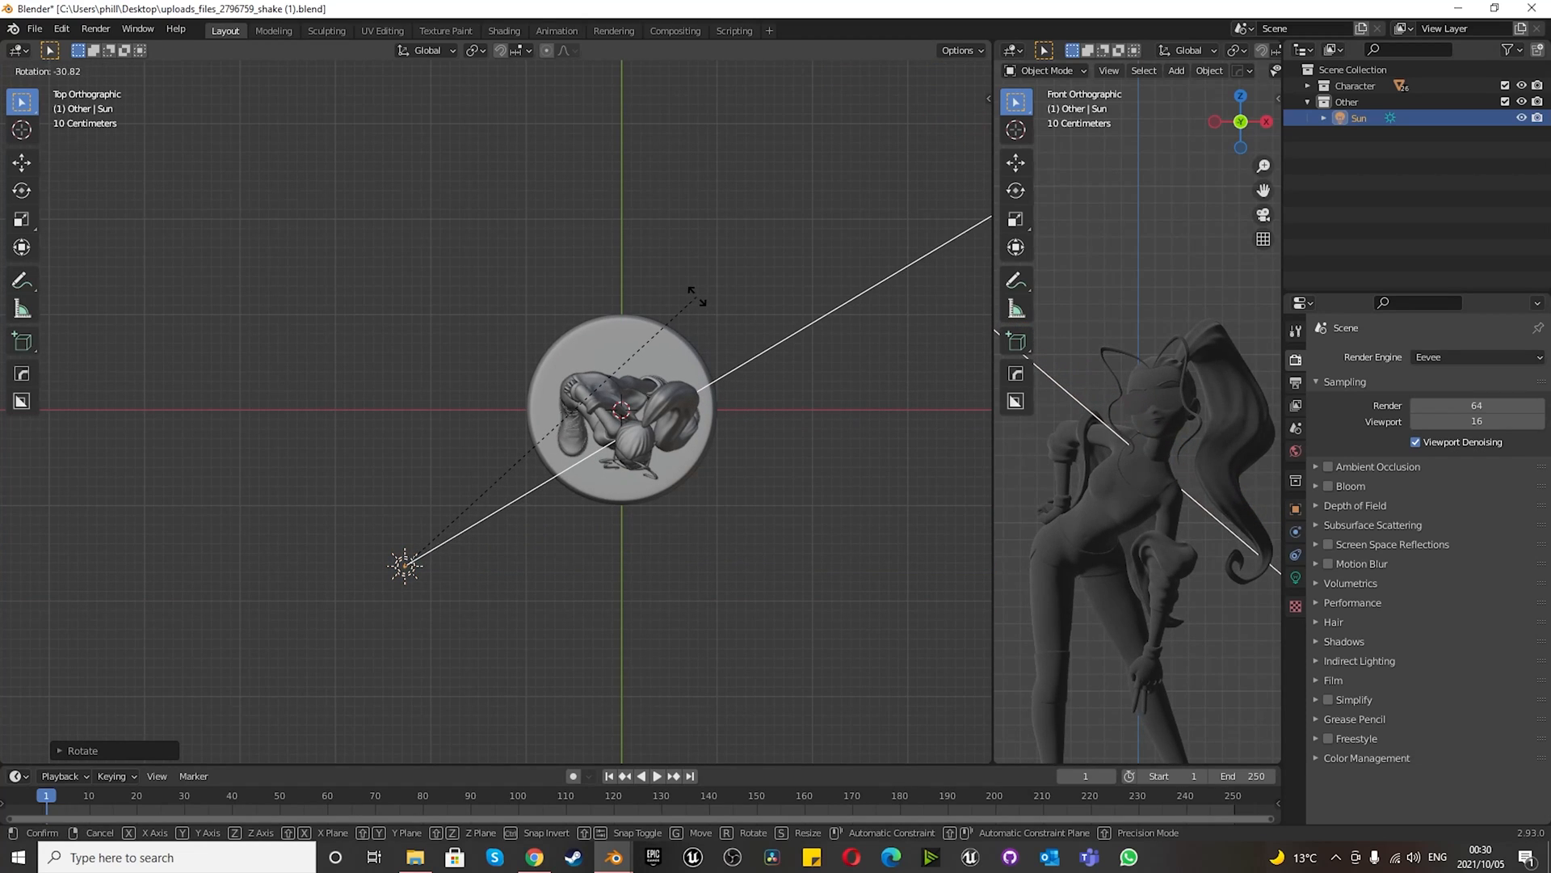
pyautogui.click(693, 297)
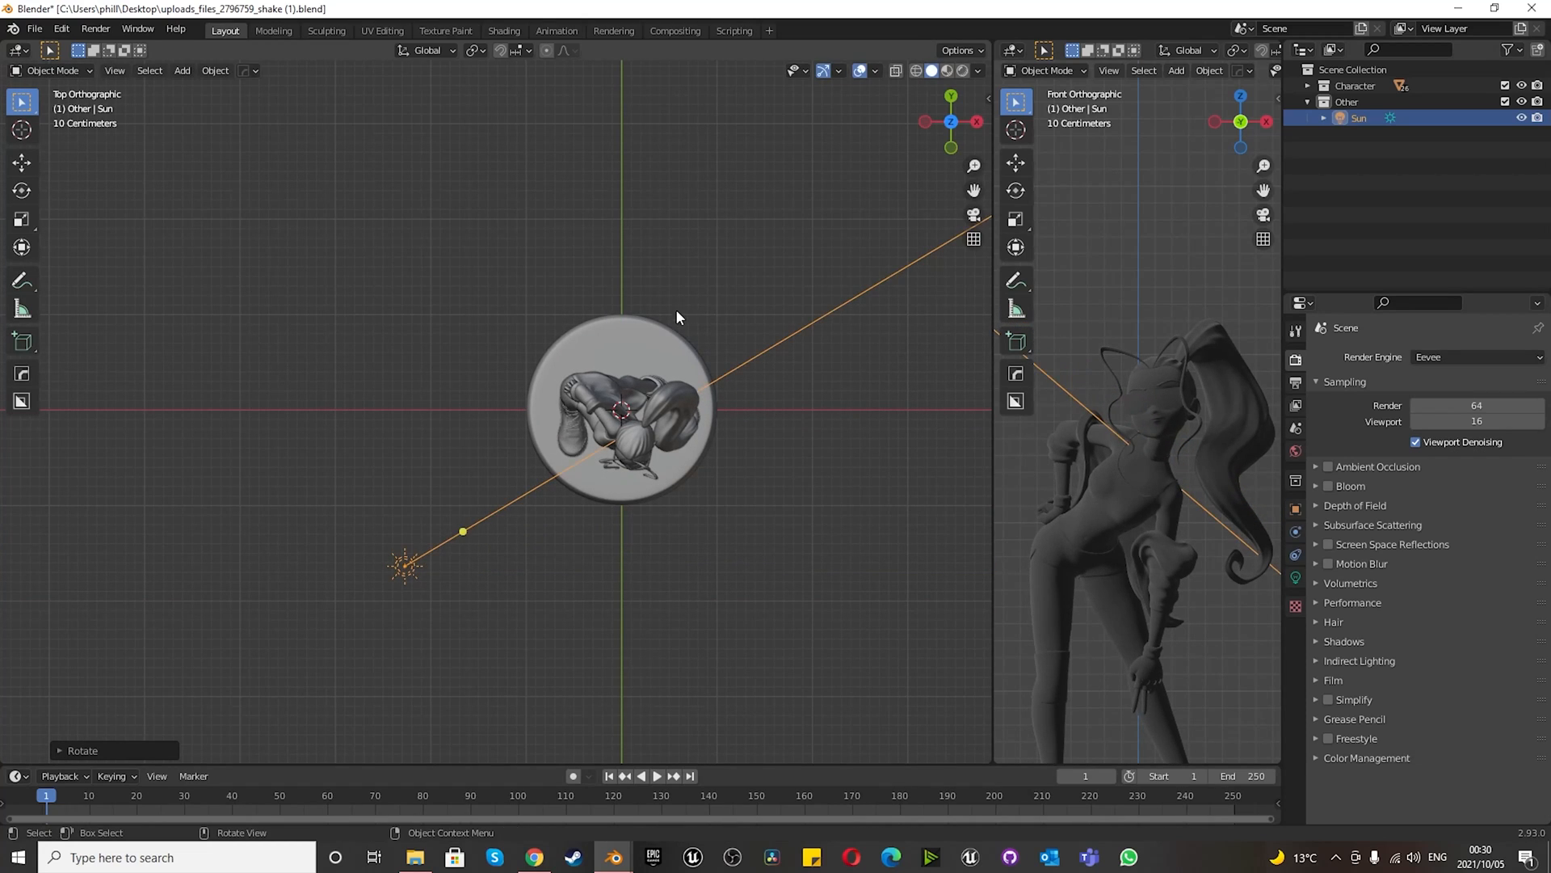
# - Fine-tune the sun light's position and heading in top view so its beam runs diagonally across the character's base
pyautogui.press('r')
pyautogui.click(610, 259)
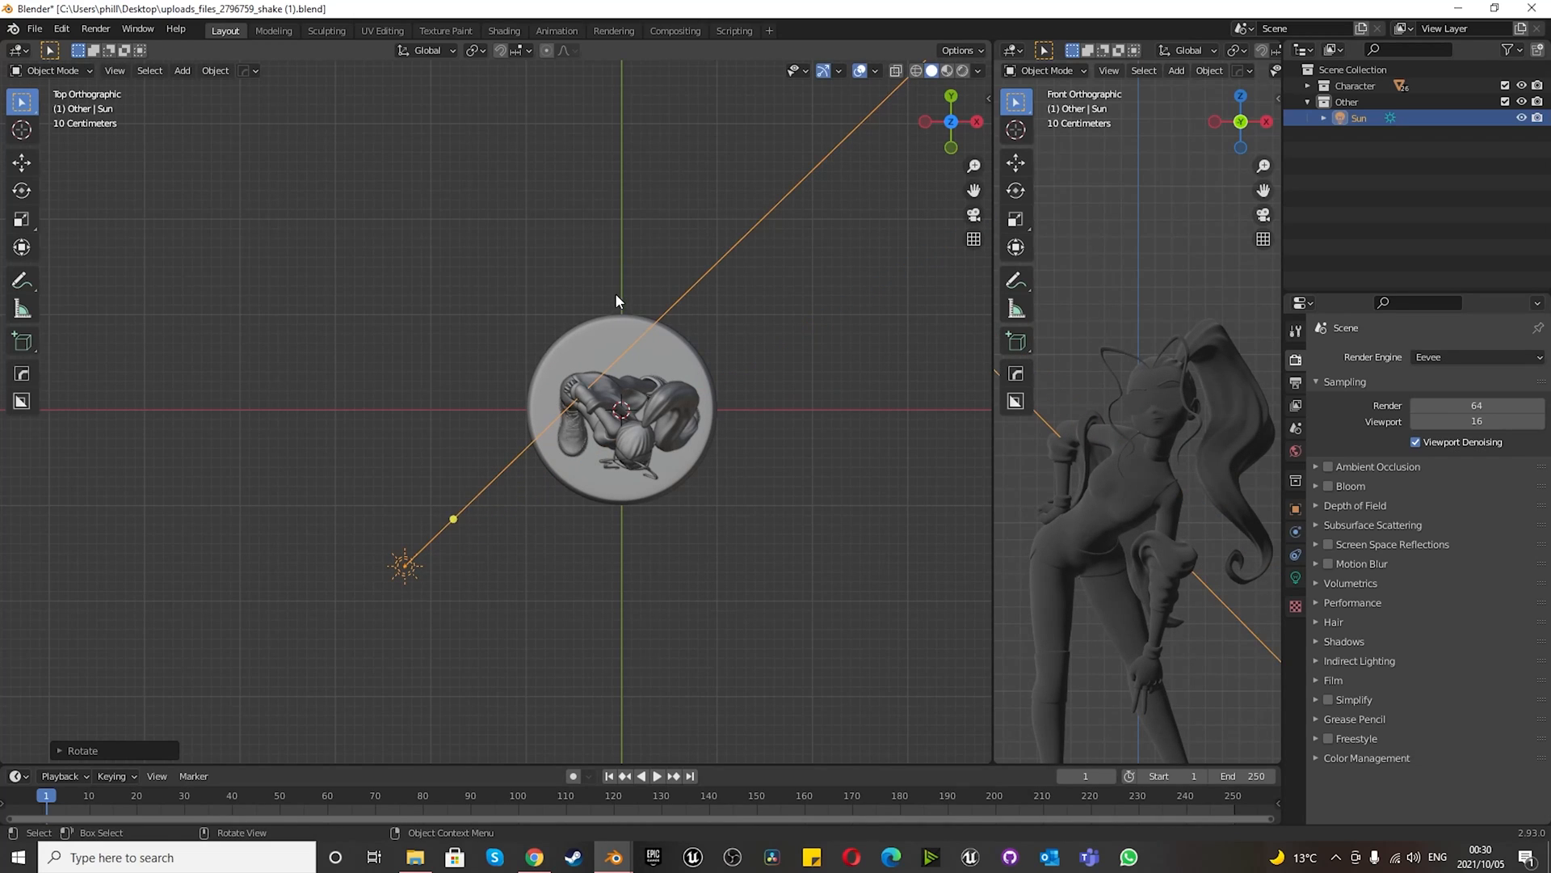
pyautogui.press('g')
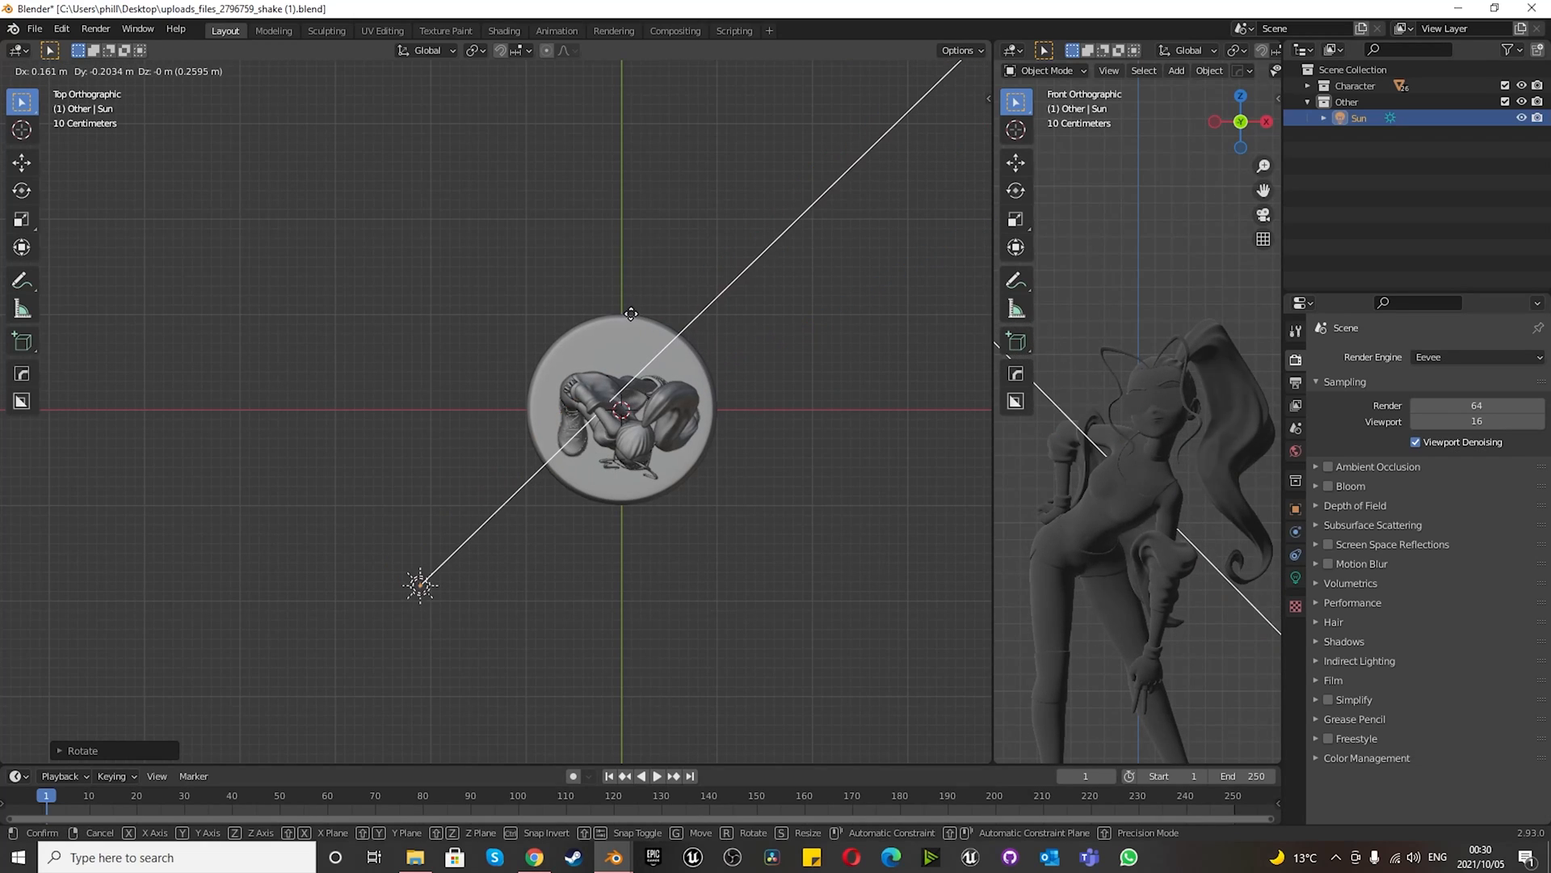
pyautogui.click(655, 293)
pyautogui.press('r')
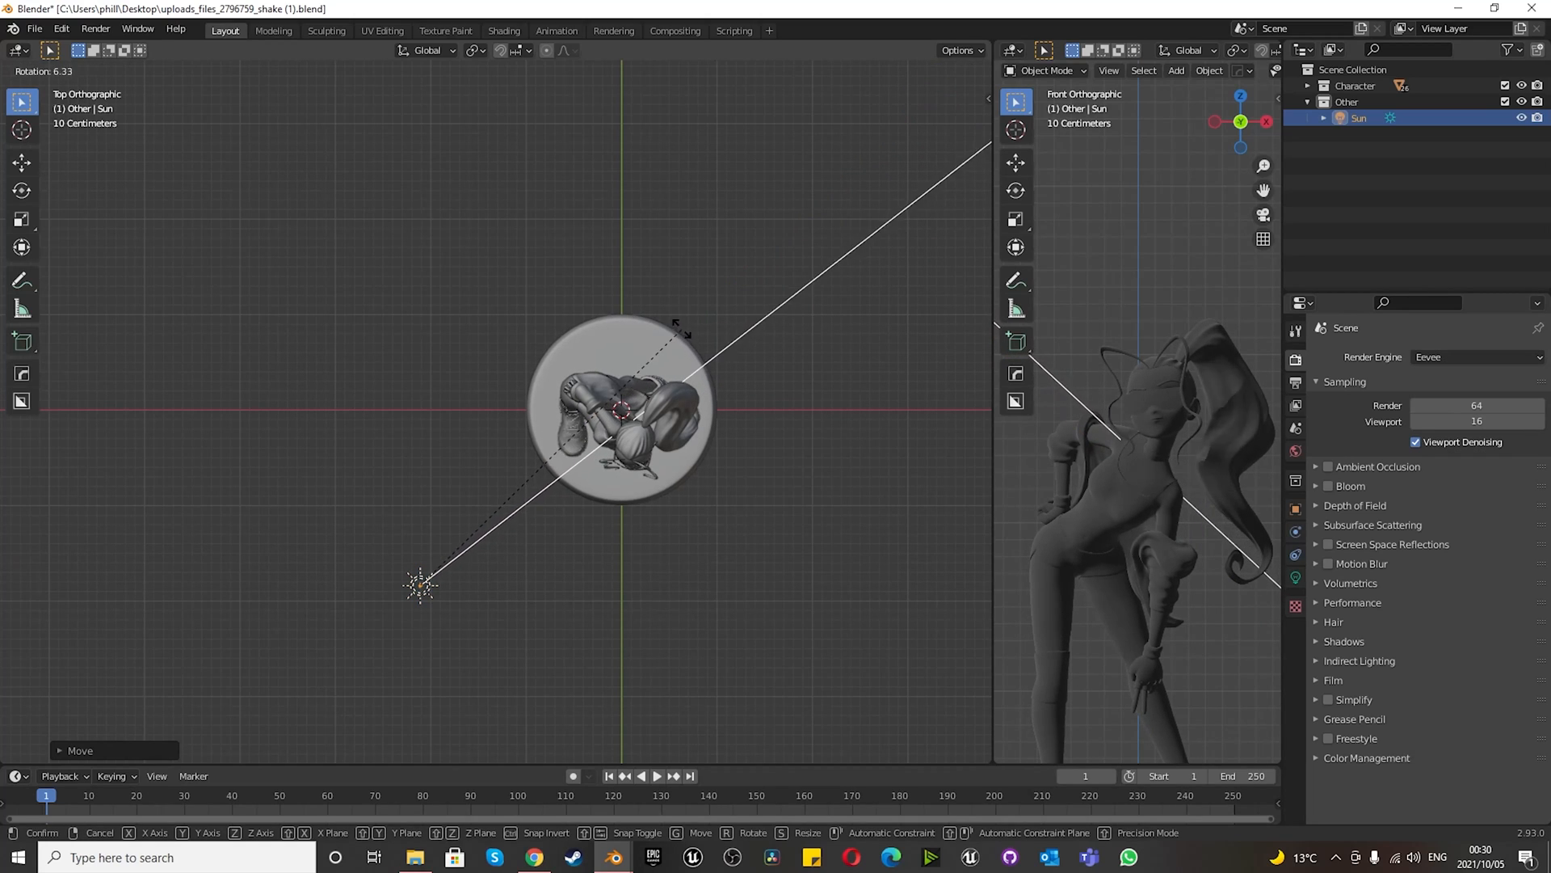
pyautogui.click(647, 297)
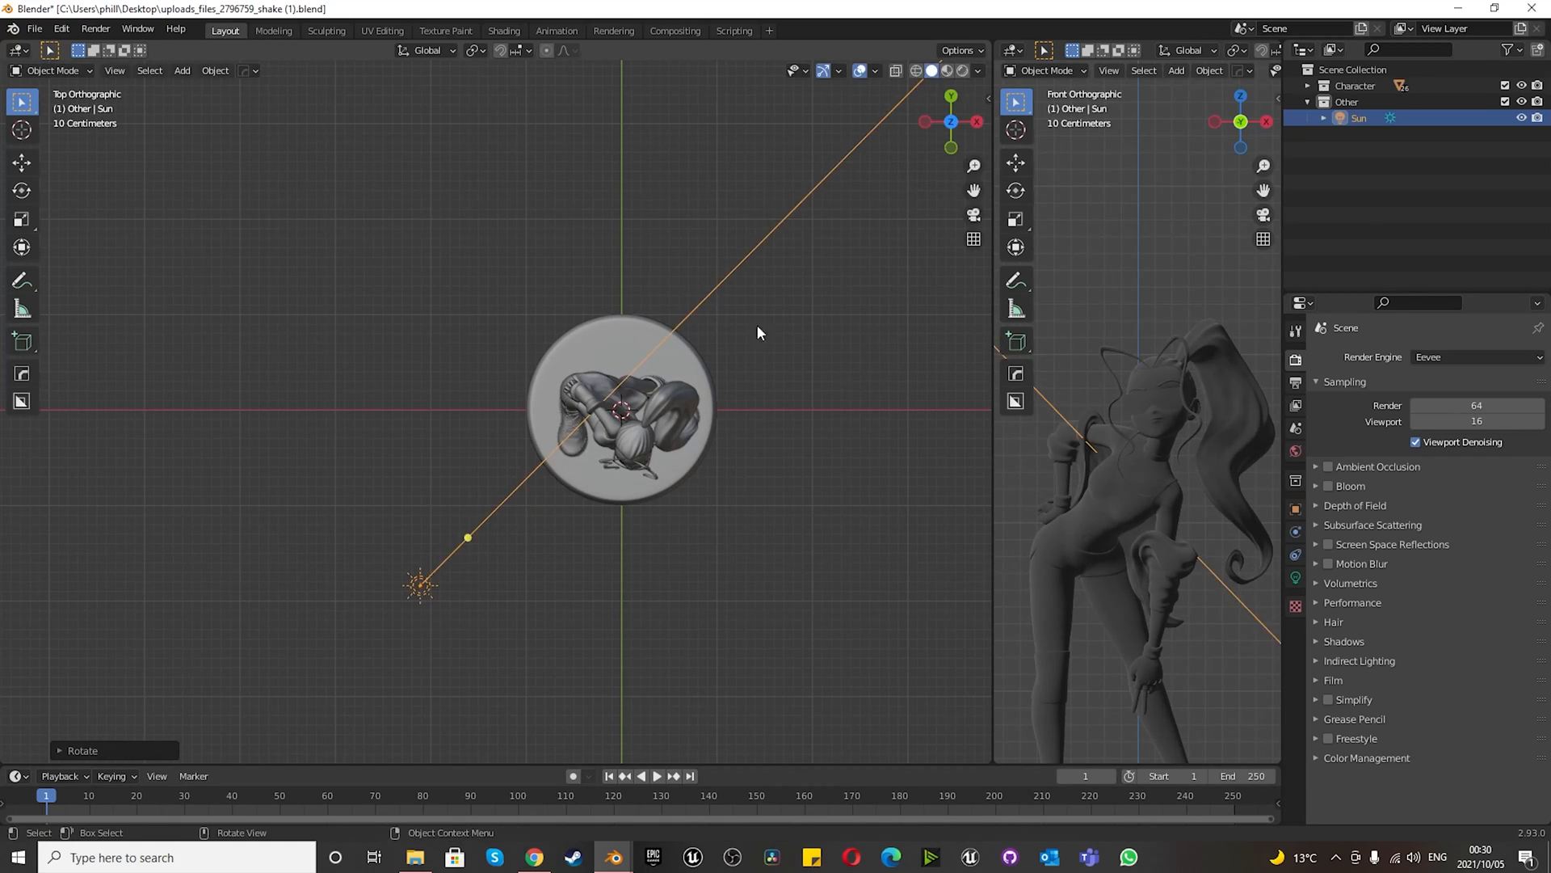
# - Change the sun light's type to Spot and set its power to 1000 W
pyautogui.scroll(5, 1176, 439)
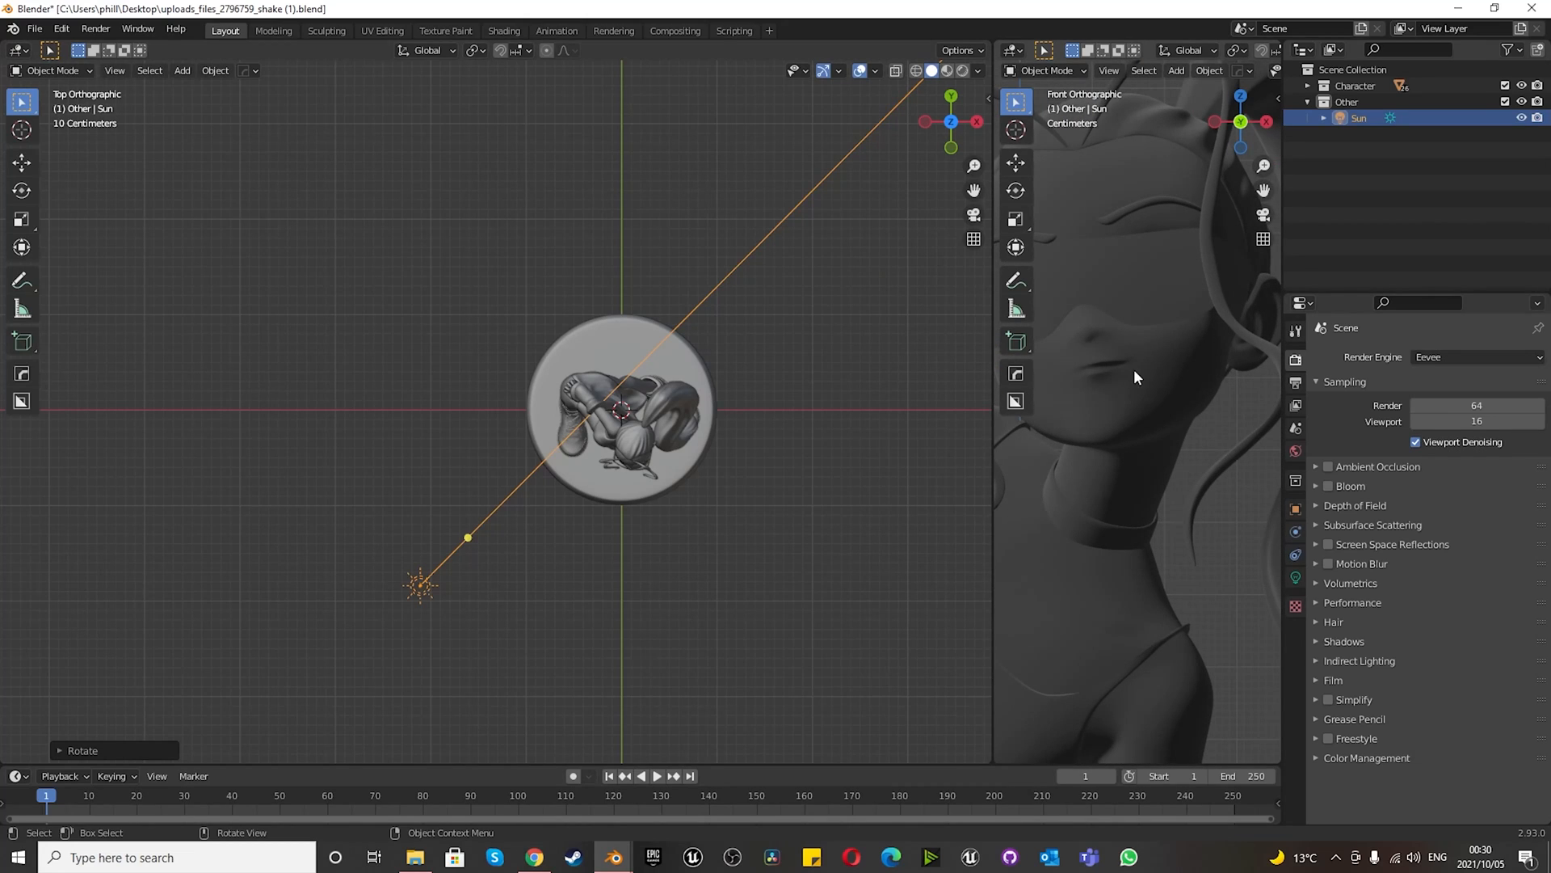
pyautogui.scroll(-3, 537, 509)
pyautogui.scroll(2, 458, 558)
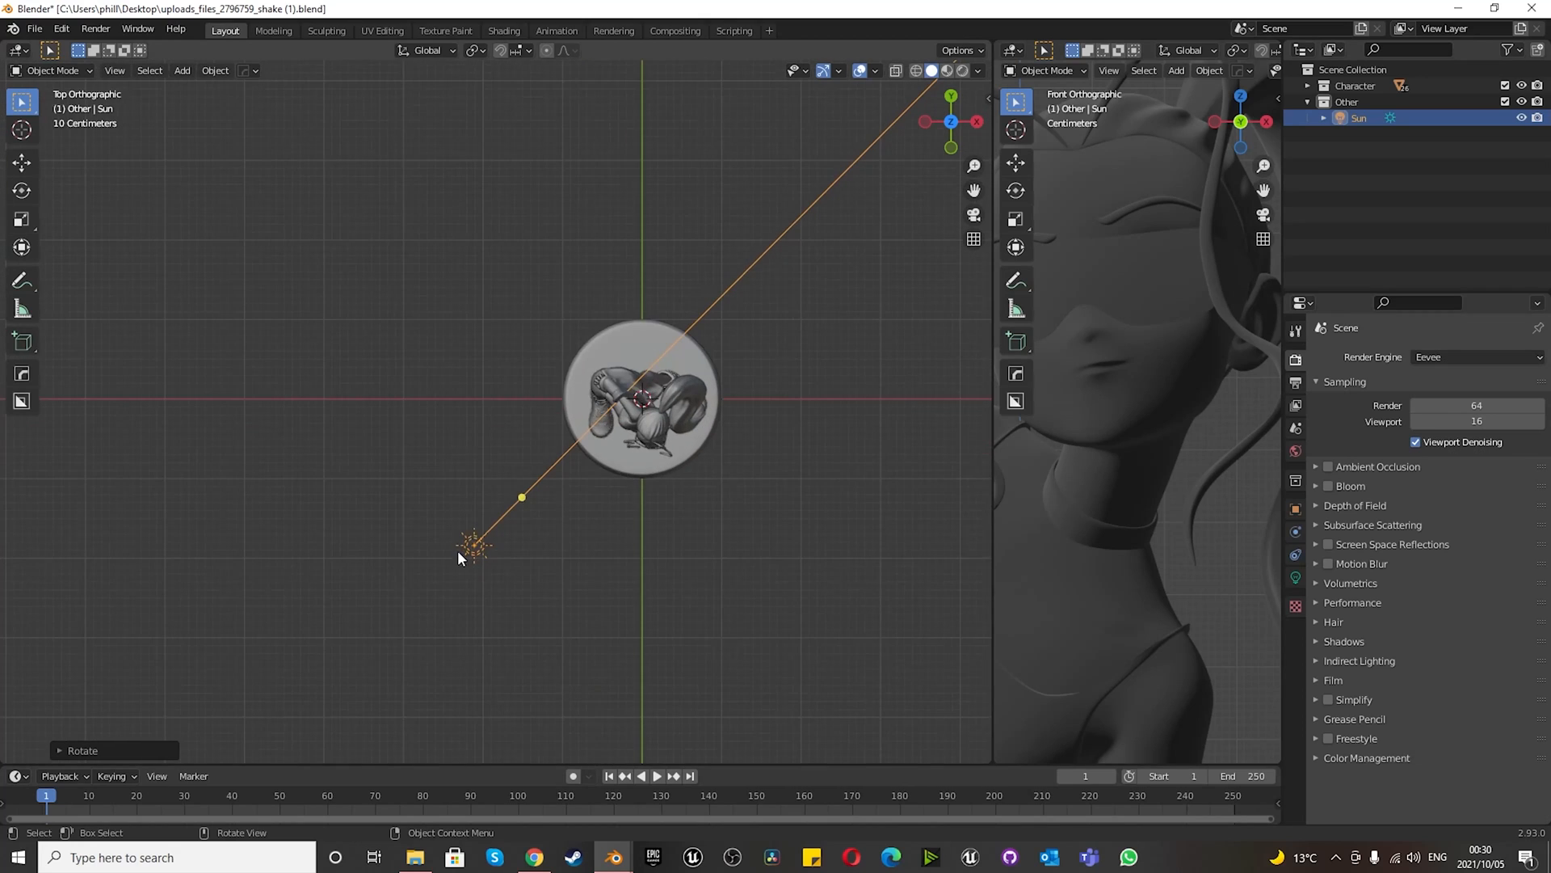
pyautogui.scroll(-3, 622, 525)
pyautogui.scroll(1, 630, 517)
pyautogui.scroll(-4, 1105, 552)
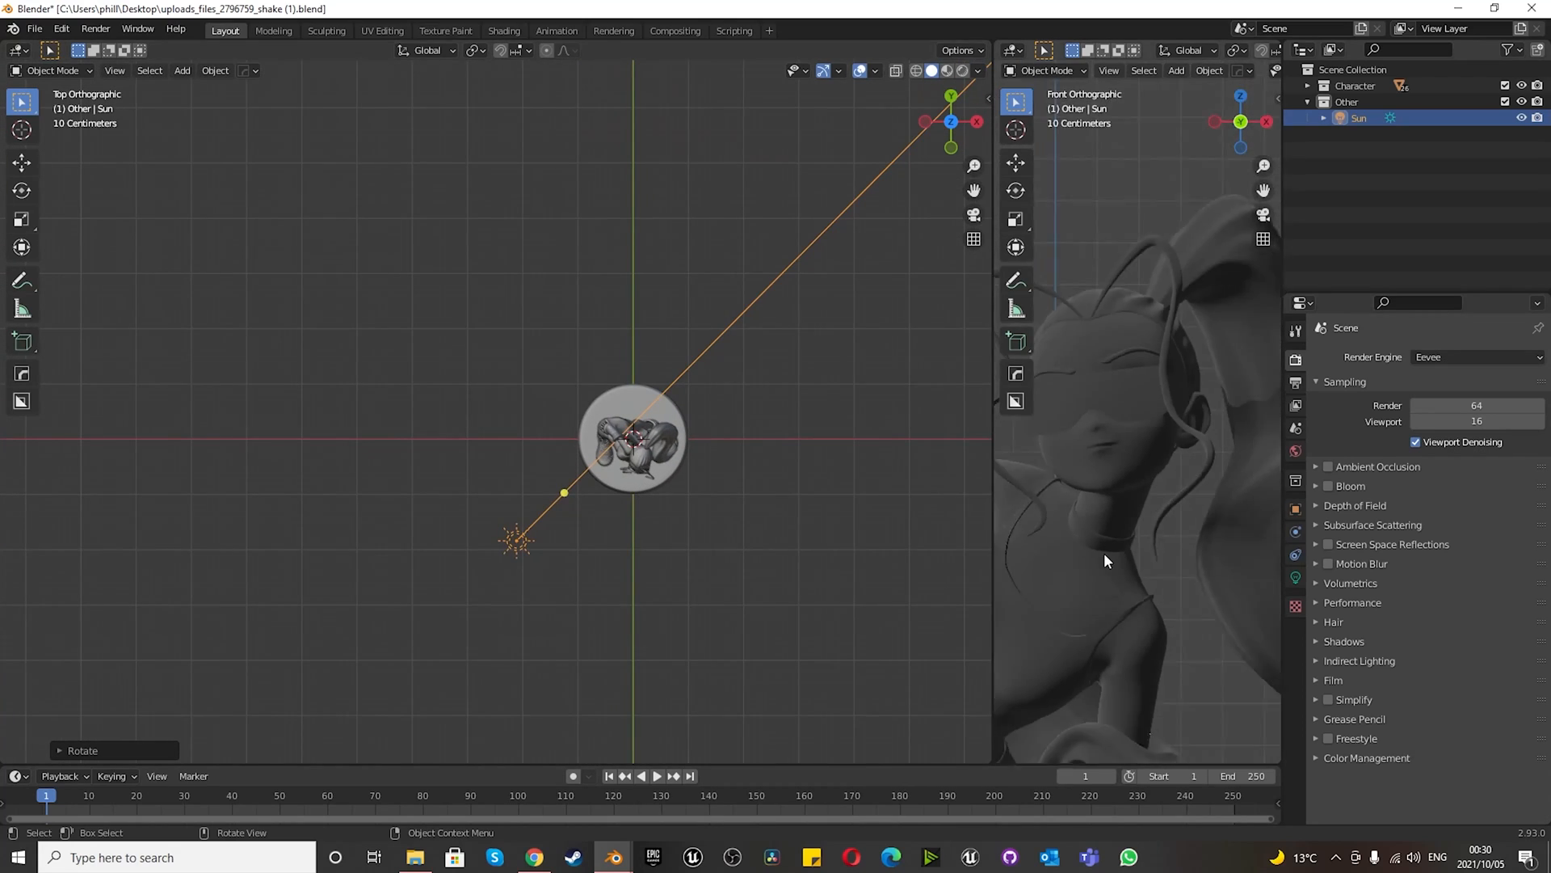
pyautogui.click(1294, 579)
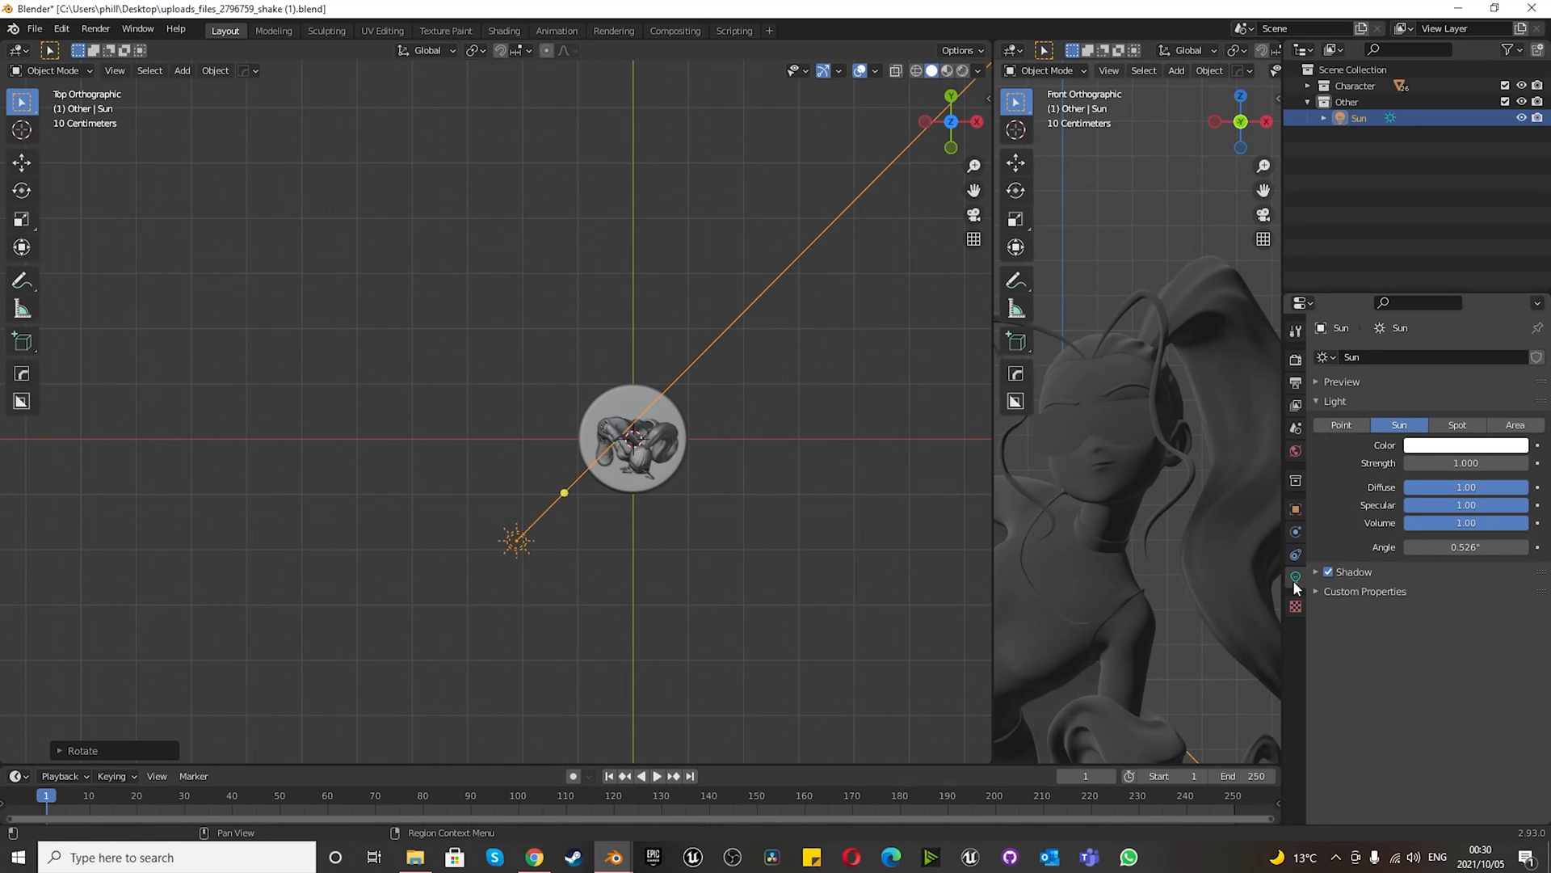
pyautogui.click(1457, 424)
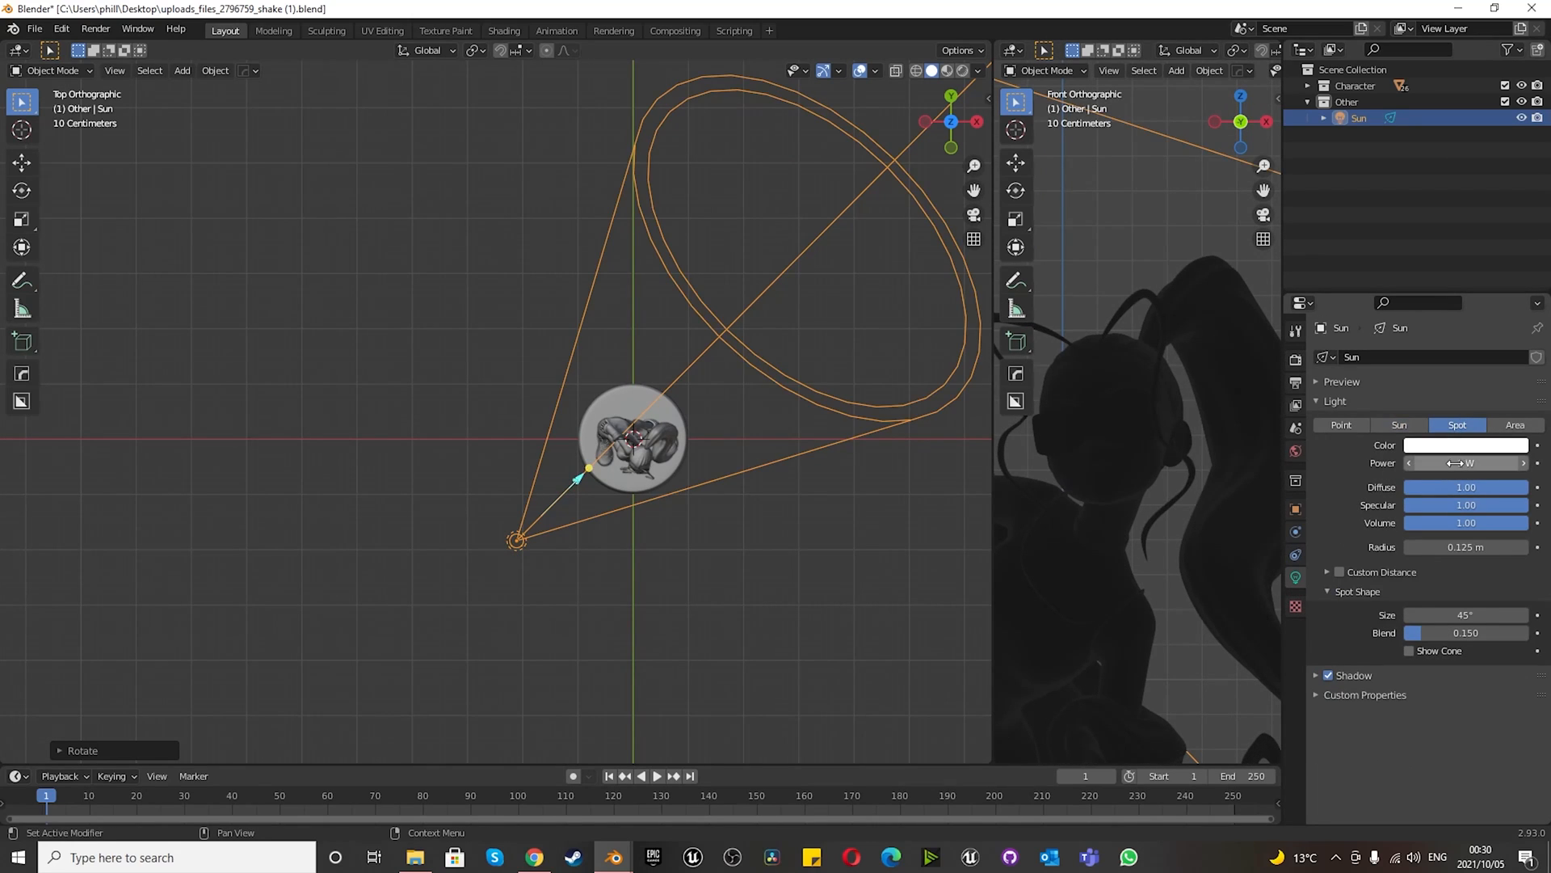
pyautogui.click(1457, 459)
pyautogui.write('1000')
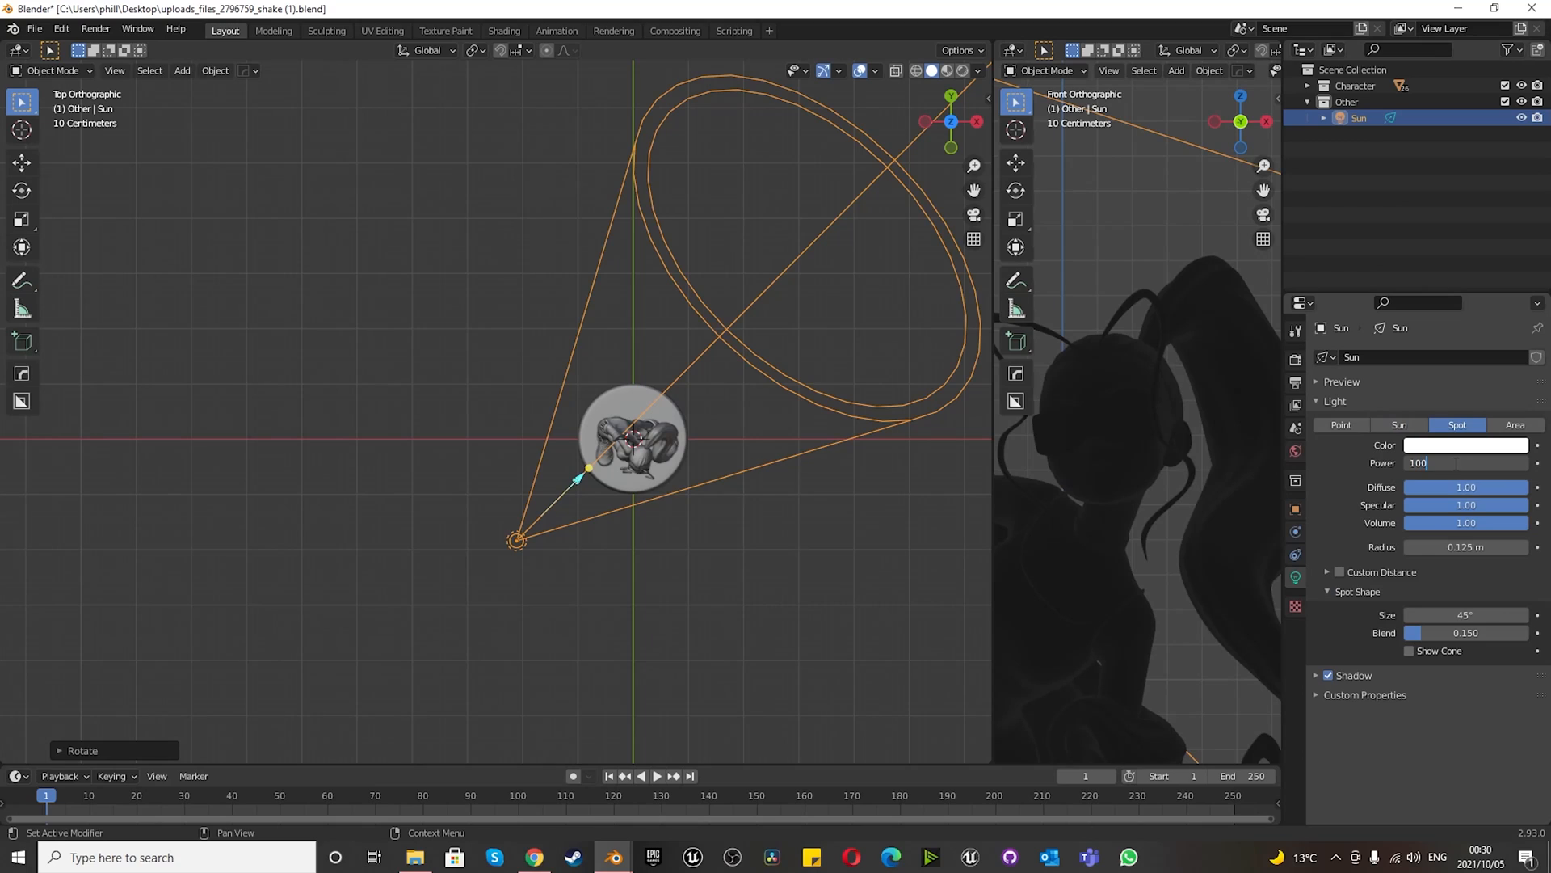
pyautogui.press('Return')
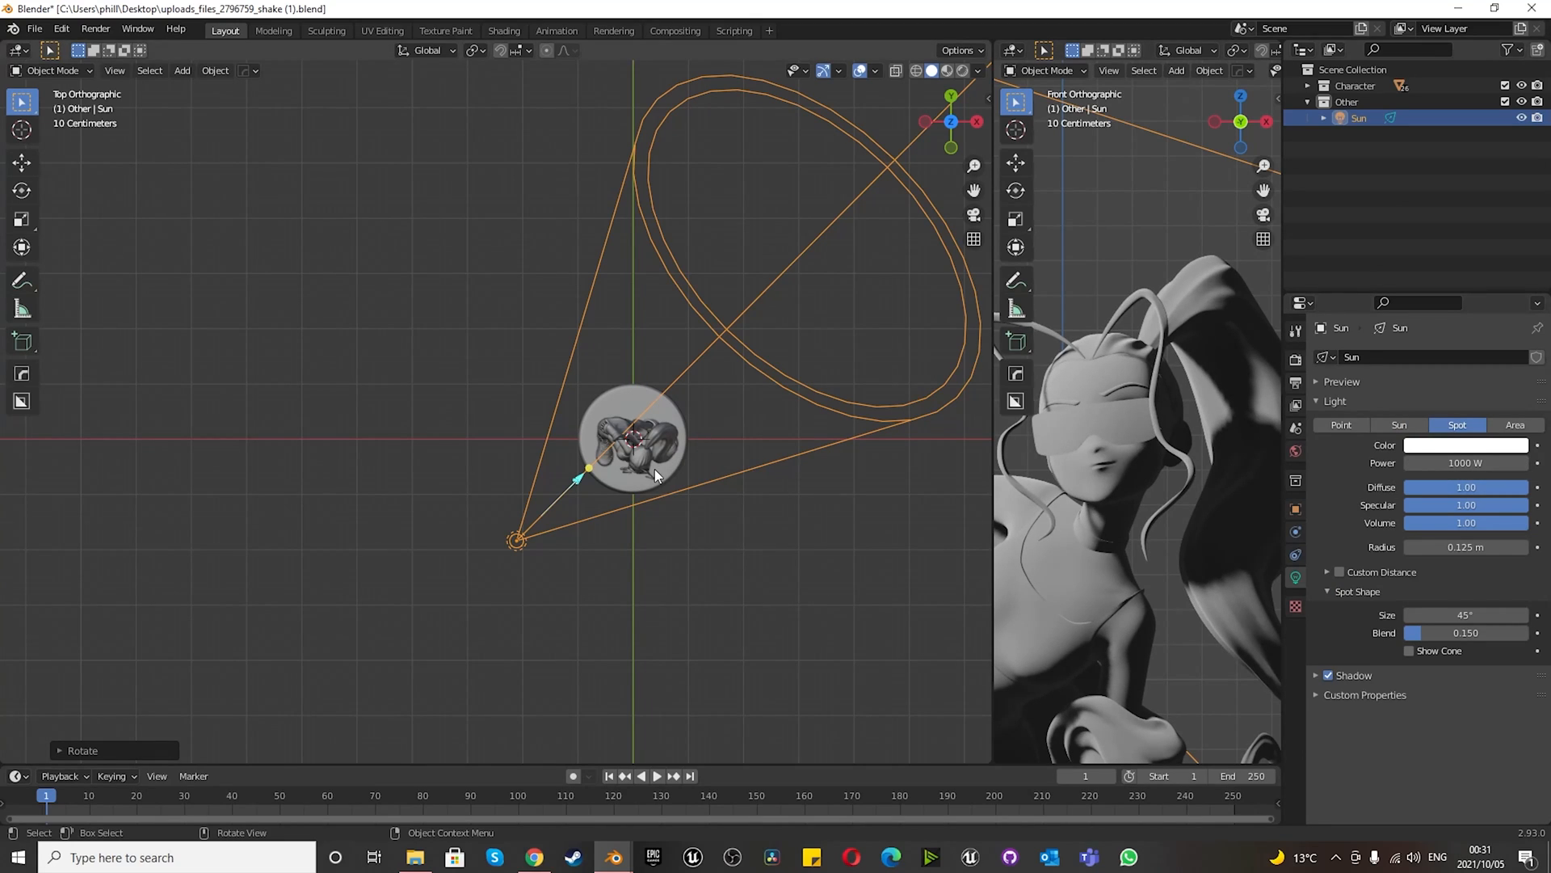
# - Tilt the spot light slightly further downward in front view
pyautogui.press('KP_1')
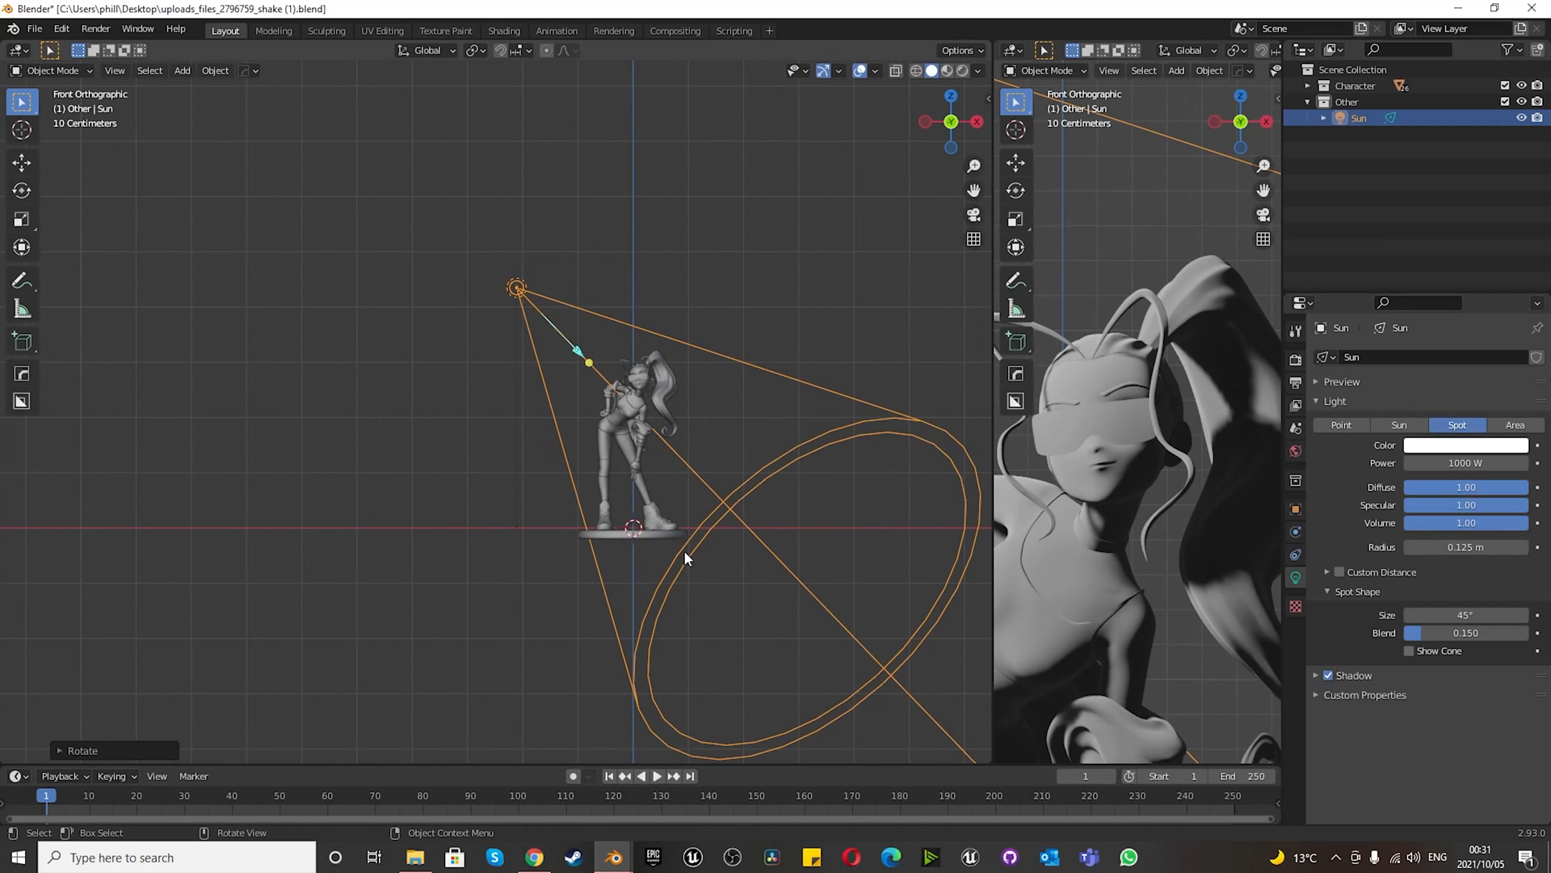
pyautogui.press('r')
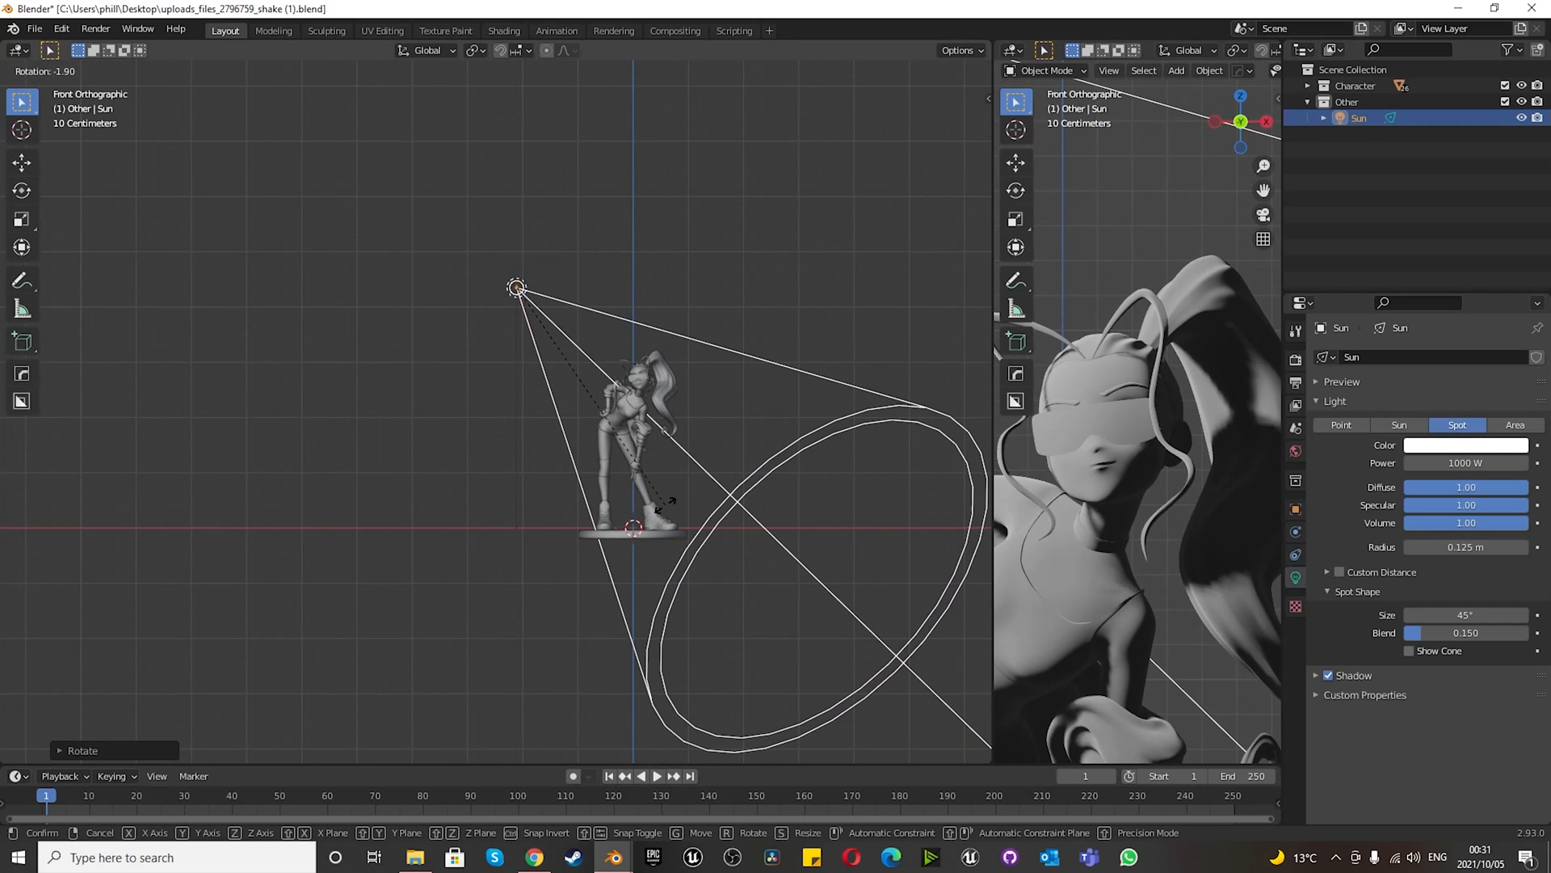
pyautogui.click(647, 517)
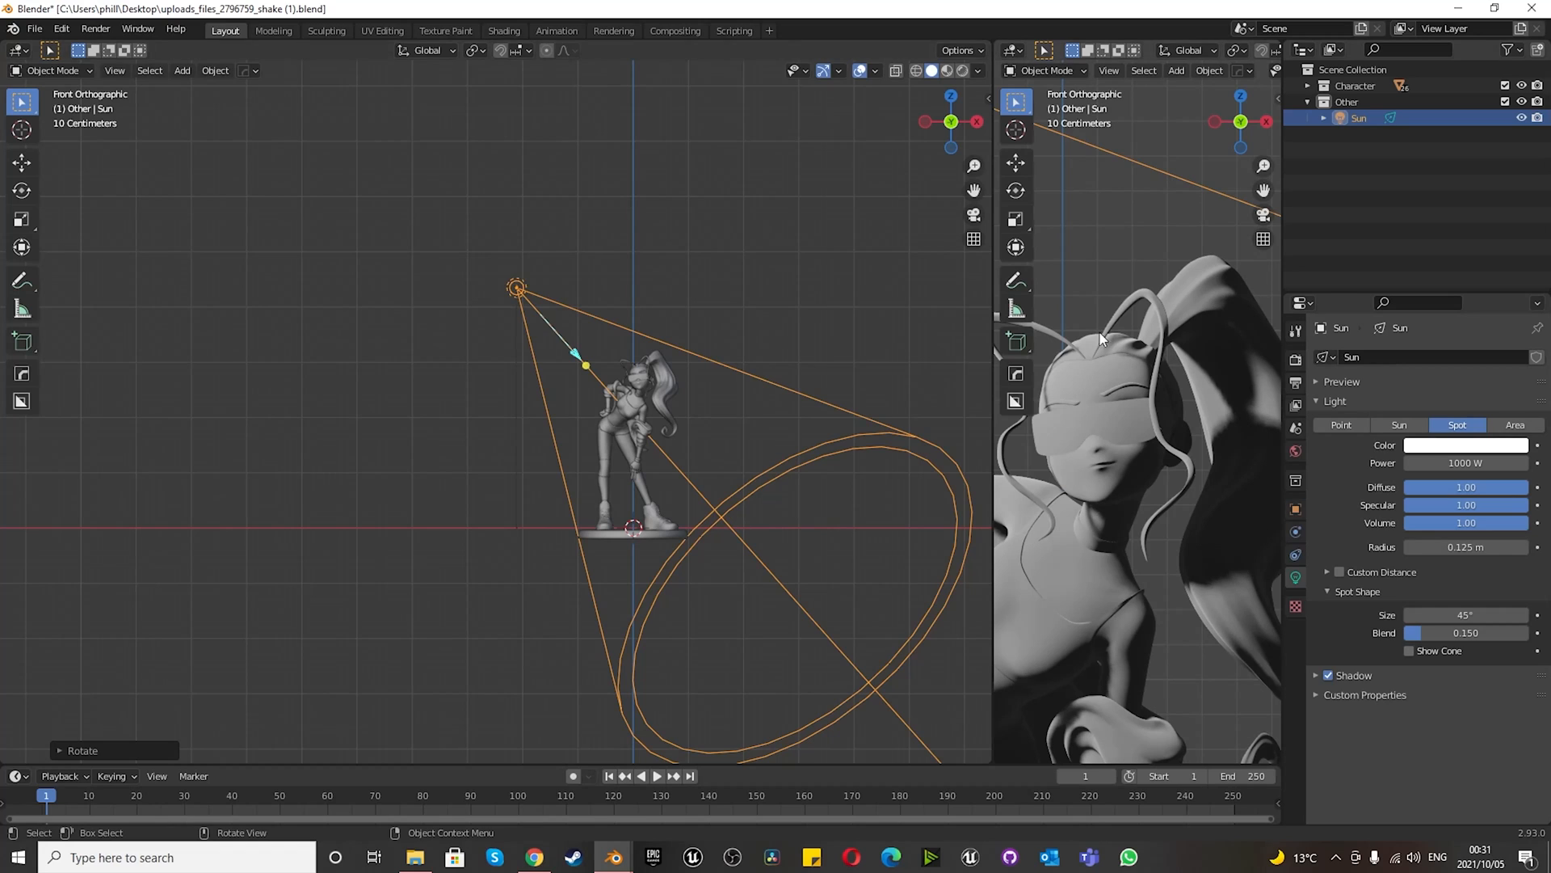
# - Widen the rendered viewport and frame the character's head and upper body in it
pyautogui.moveTo(993, 617); pyautogui.dragTo(839, 619)
pyautogui.scroll(-3, 1065, 604)
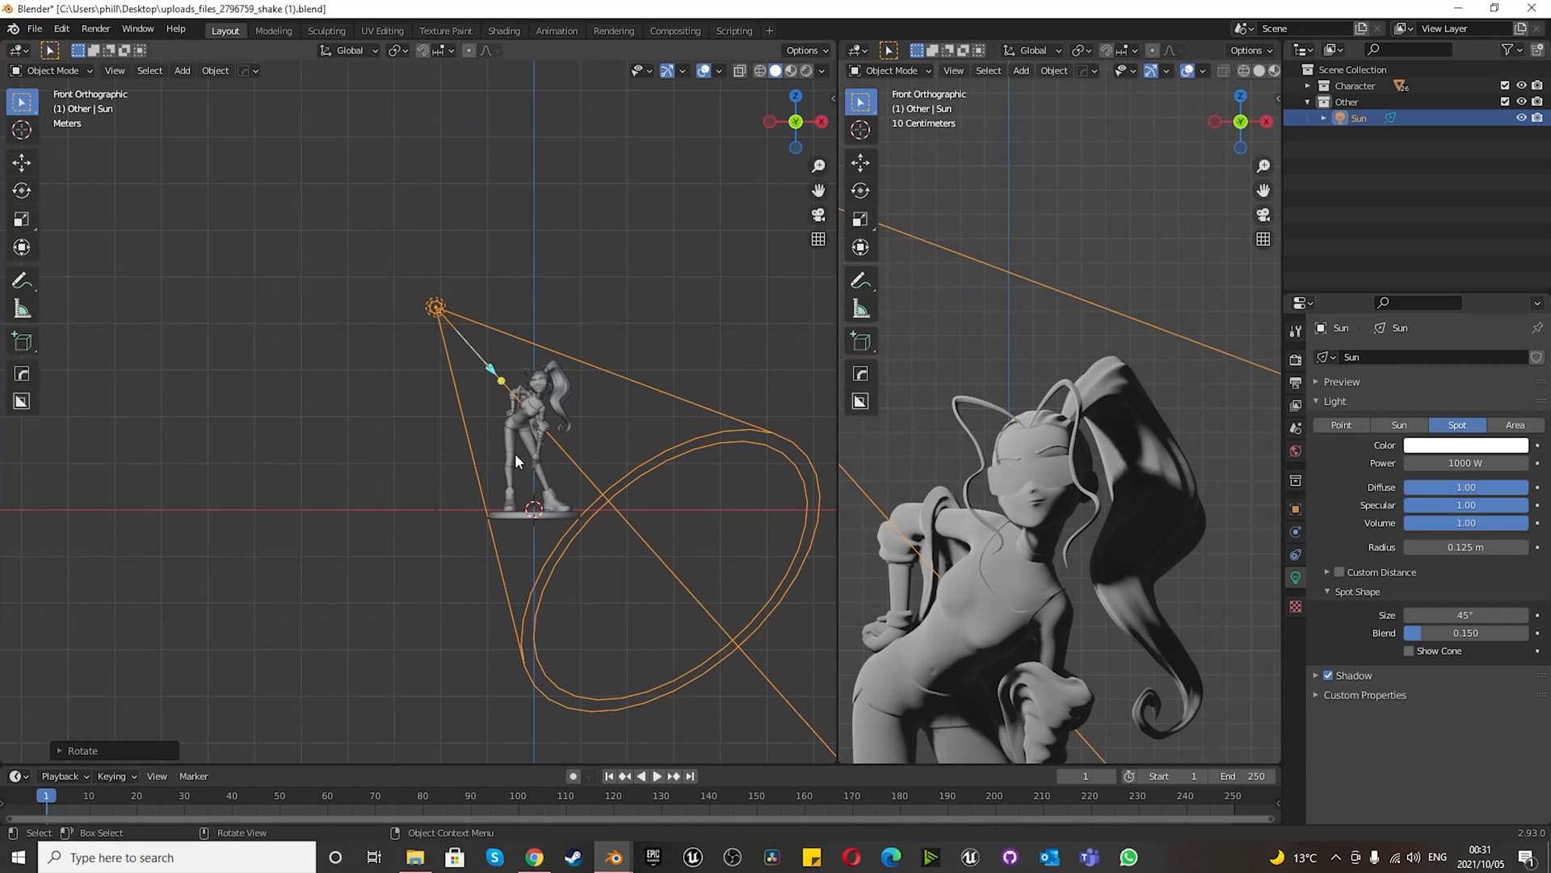
pyautogui.scroll(4, 1044, 493)
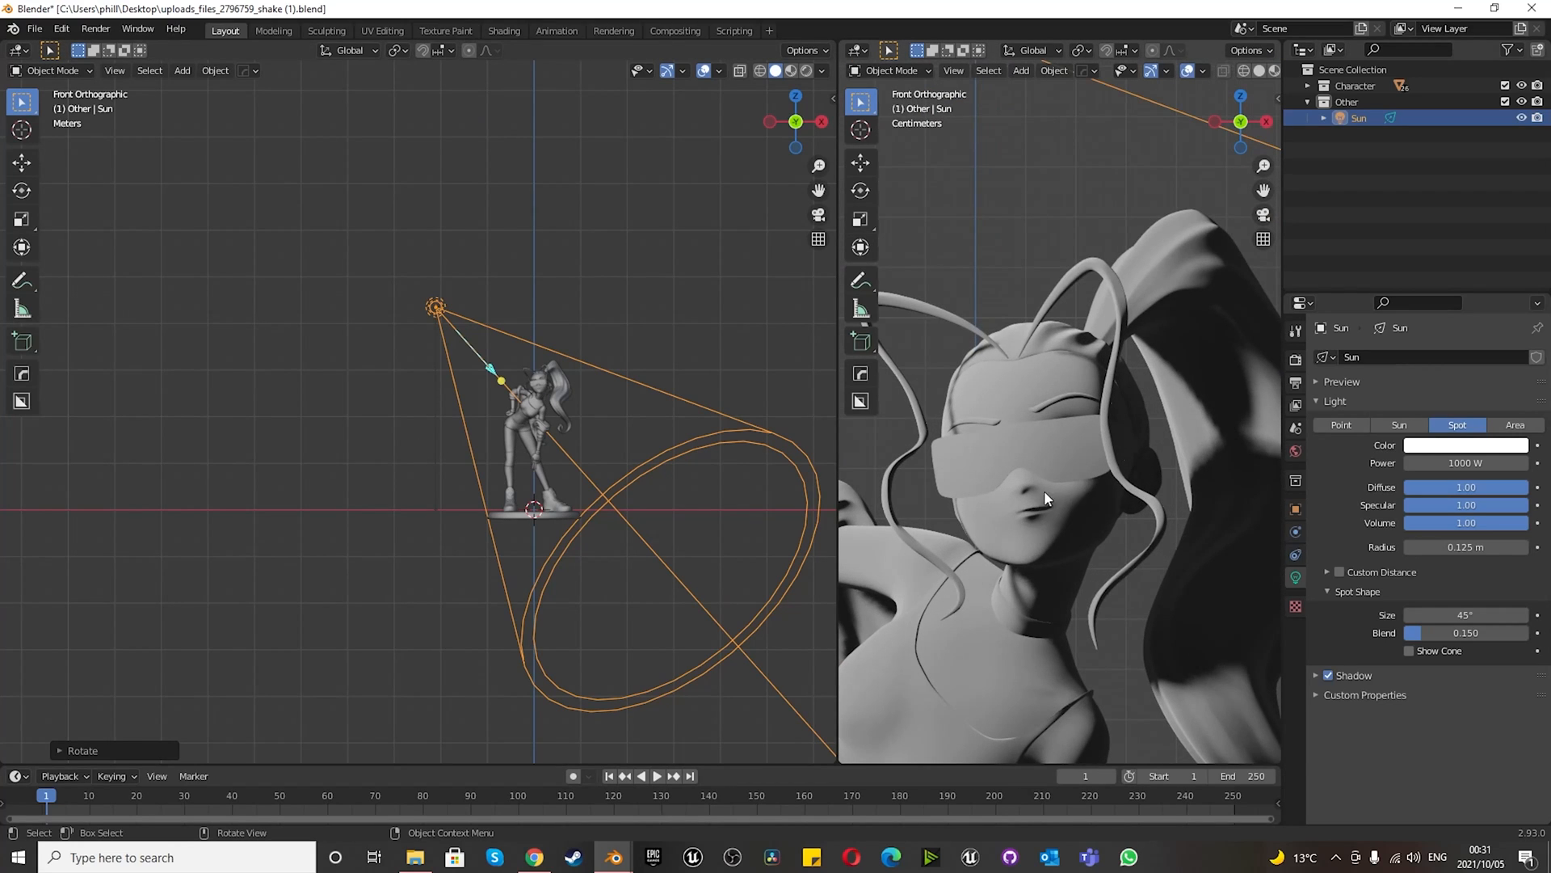
pyautogui.scroll(-4, 1043, 496)
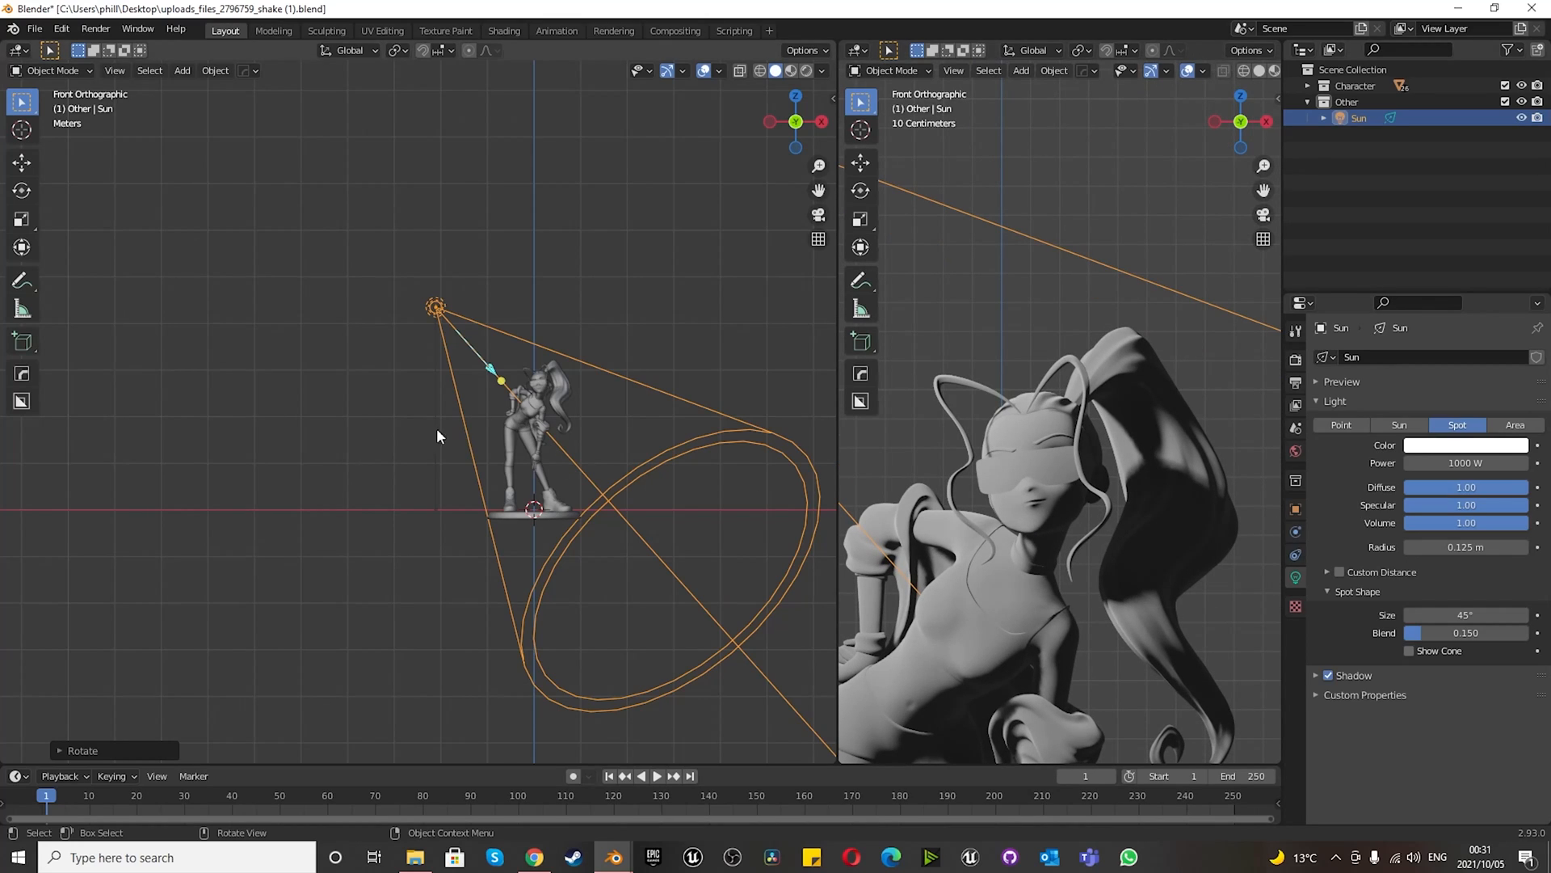
# - Add a camera to the scene while in front view
pyautogui.click(318, 469)
pyautogui.press('KP_7')
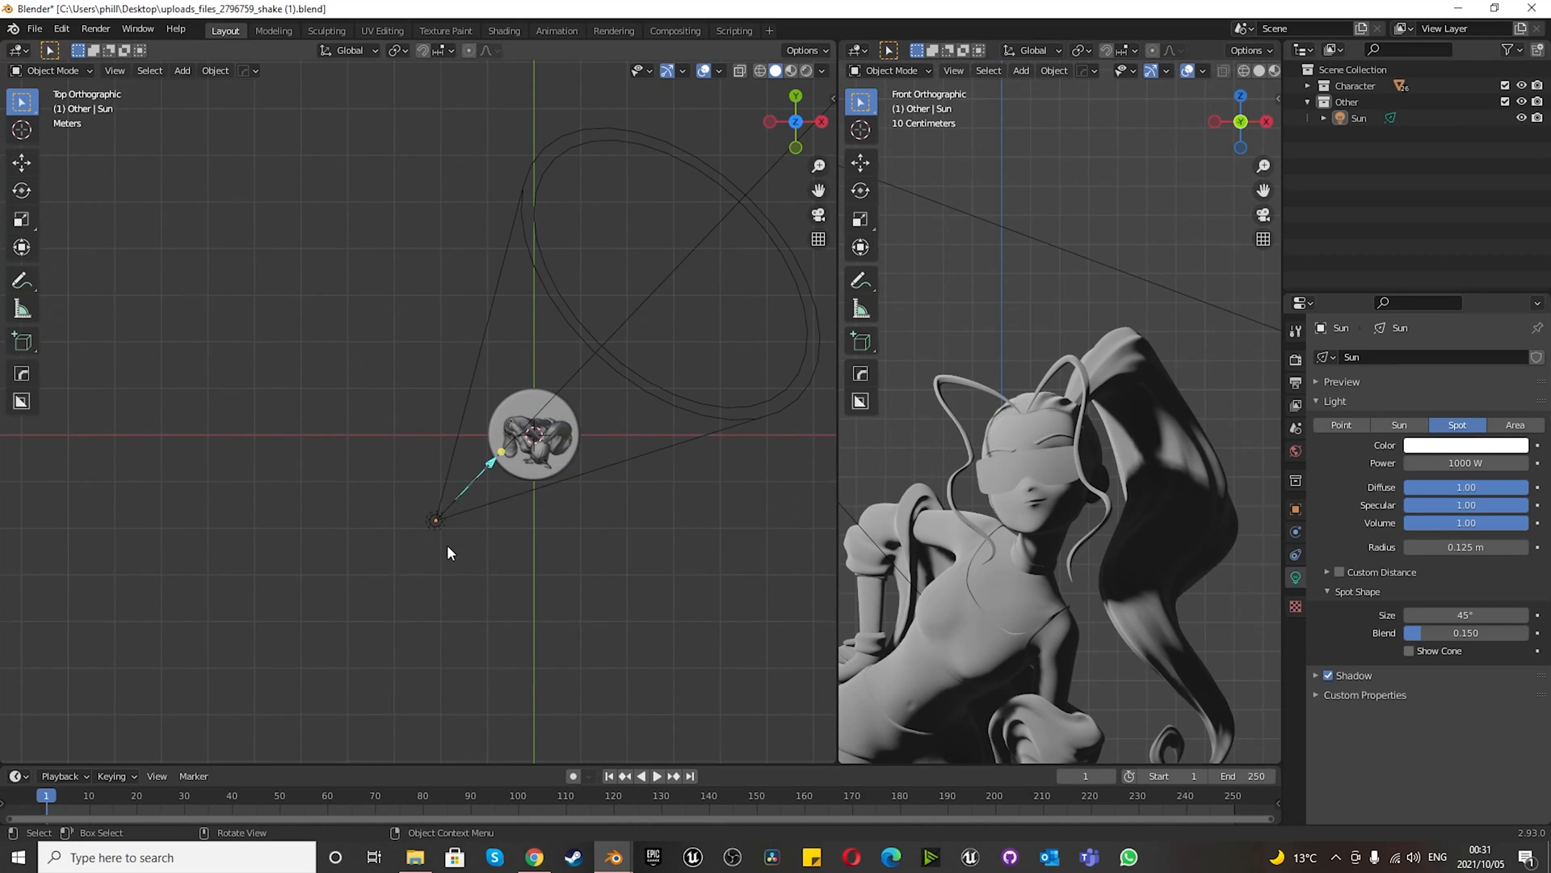
pyautogui.scroll(3, 558, 507)
pyautogui.scroll(2, 494, 471)
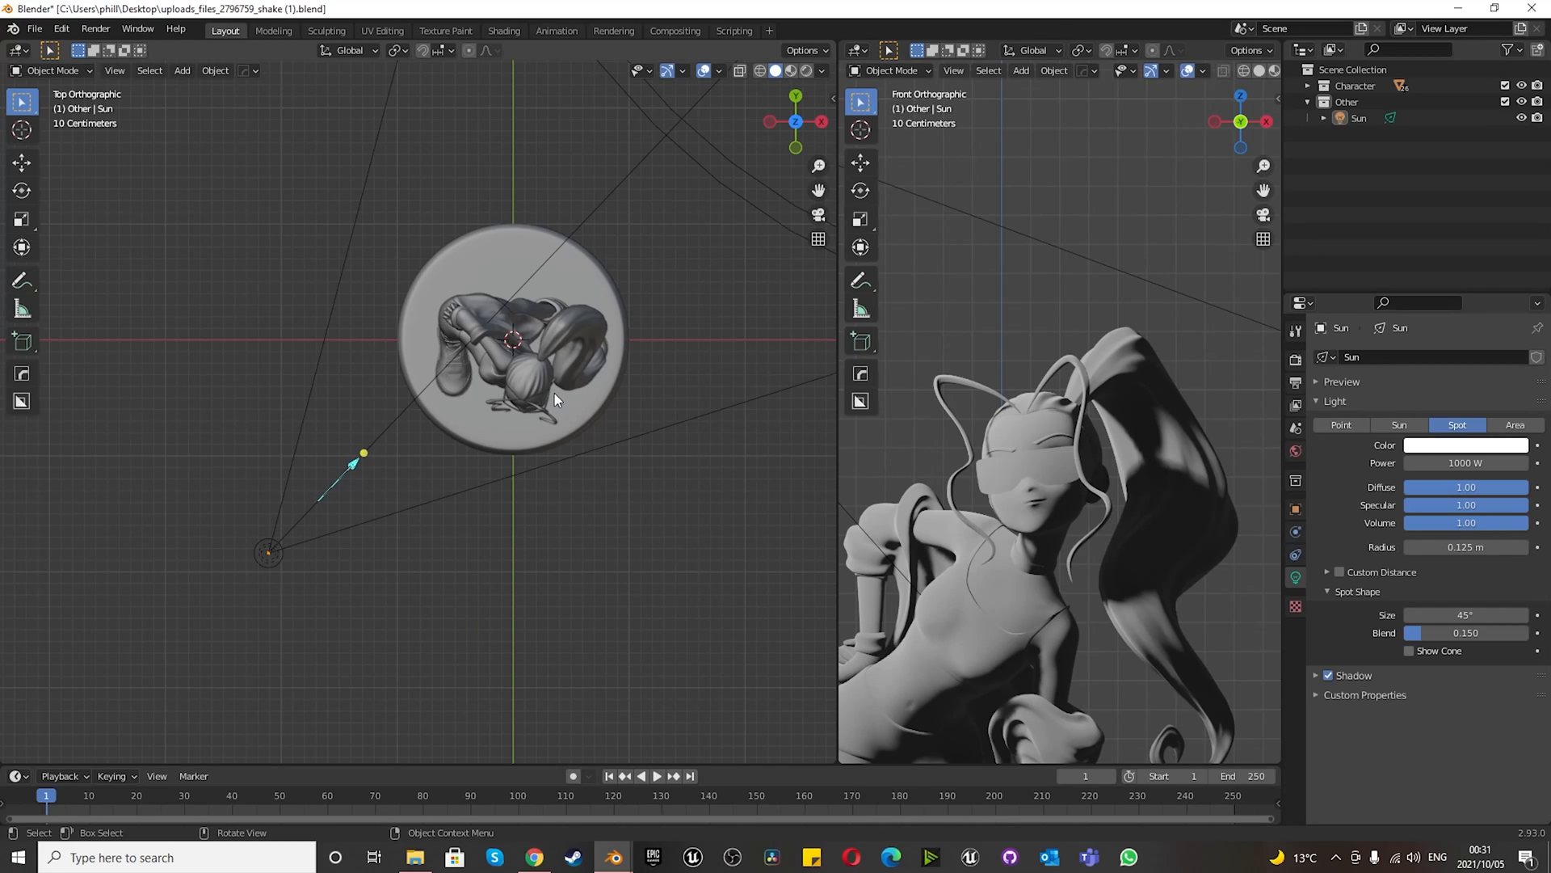
pyautogui.press('KP_1')
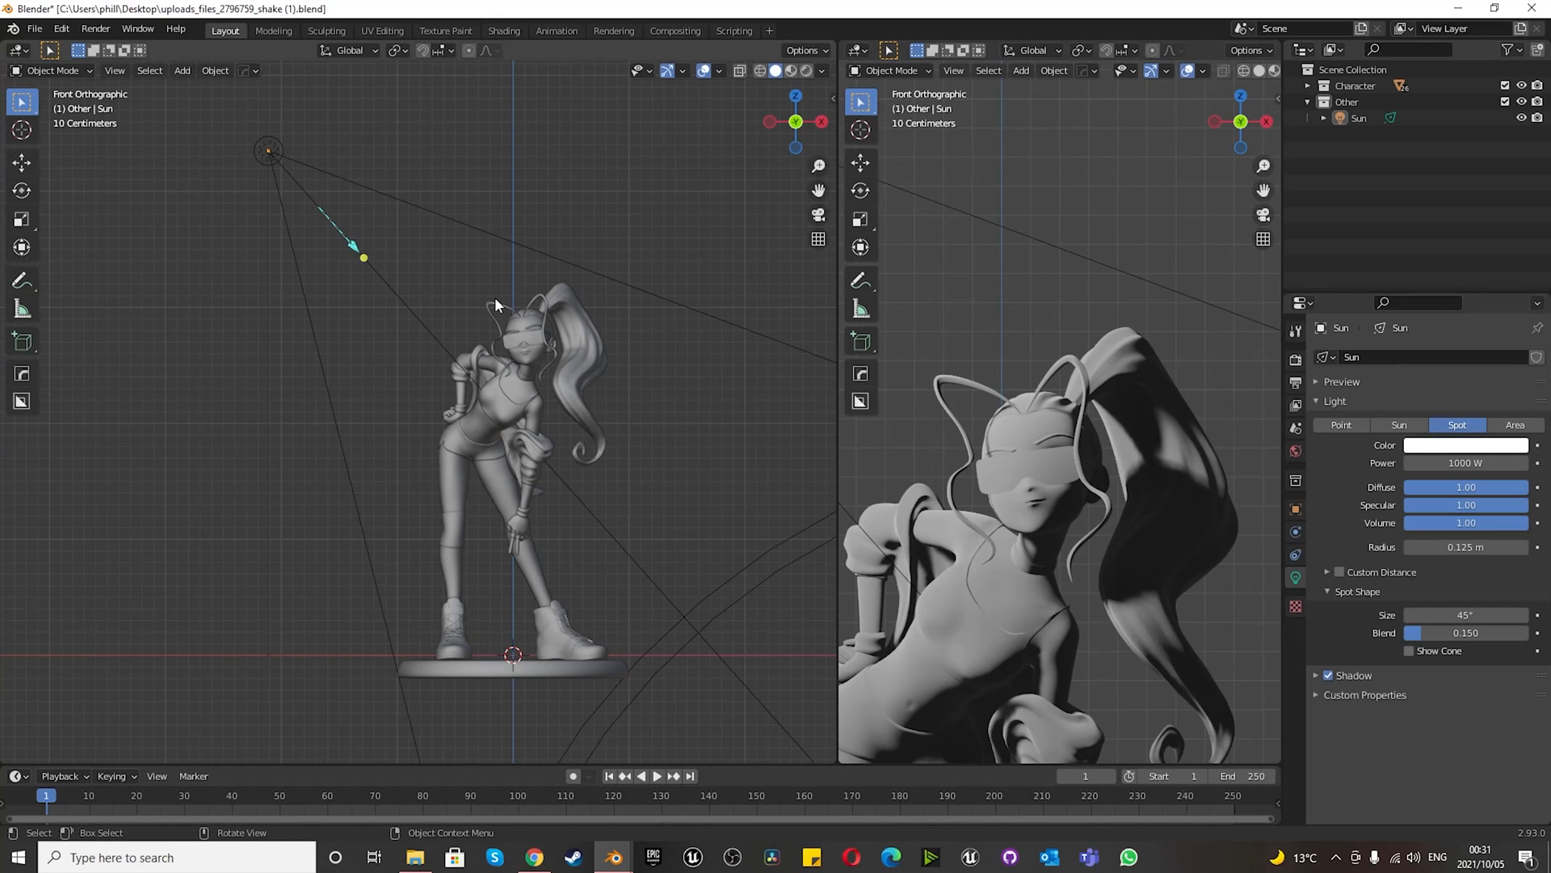
pyautogui.hotkey('shift', 'a')
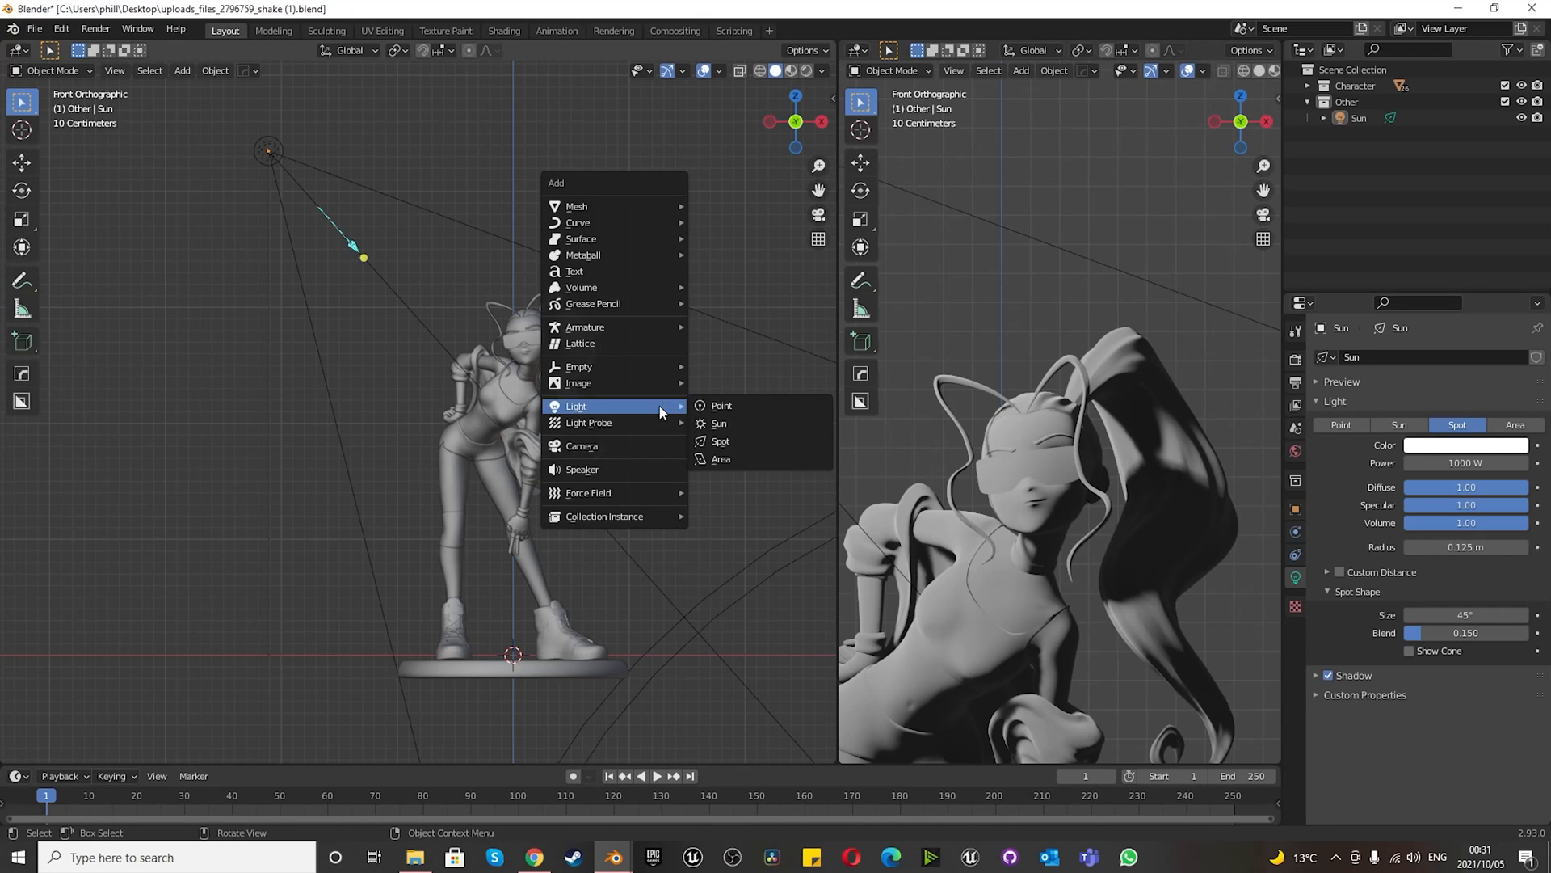
pyautogui.click(624, 458)
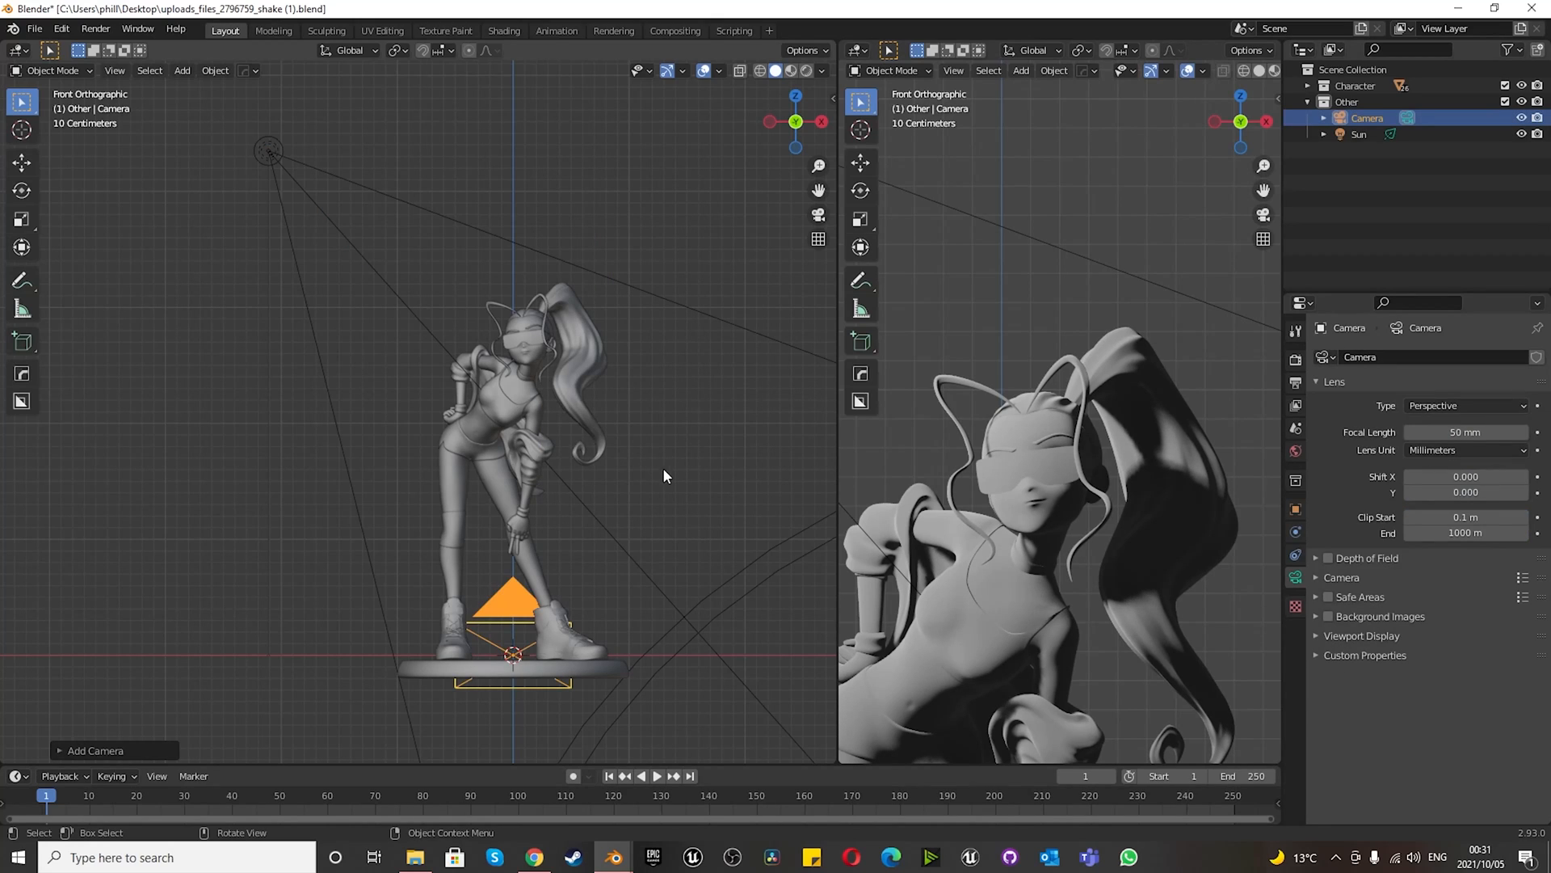
# - Align the new camera to a close front view of the character's upper body, and shift it down toward her torso
pyautogui.click(661, 415)
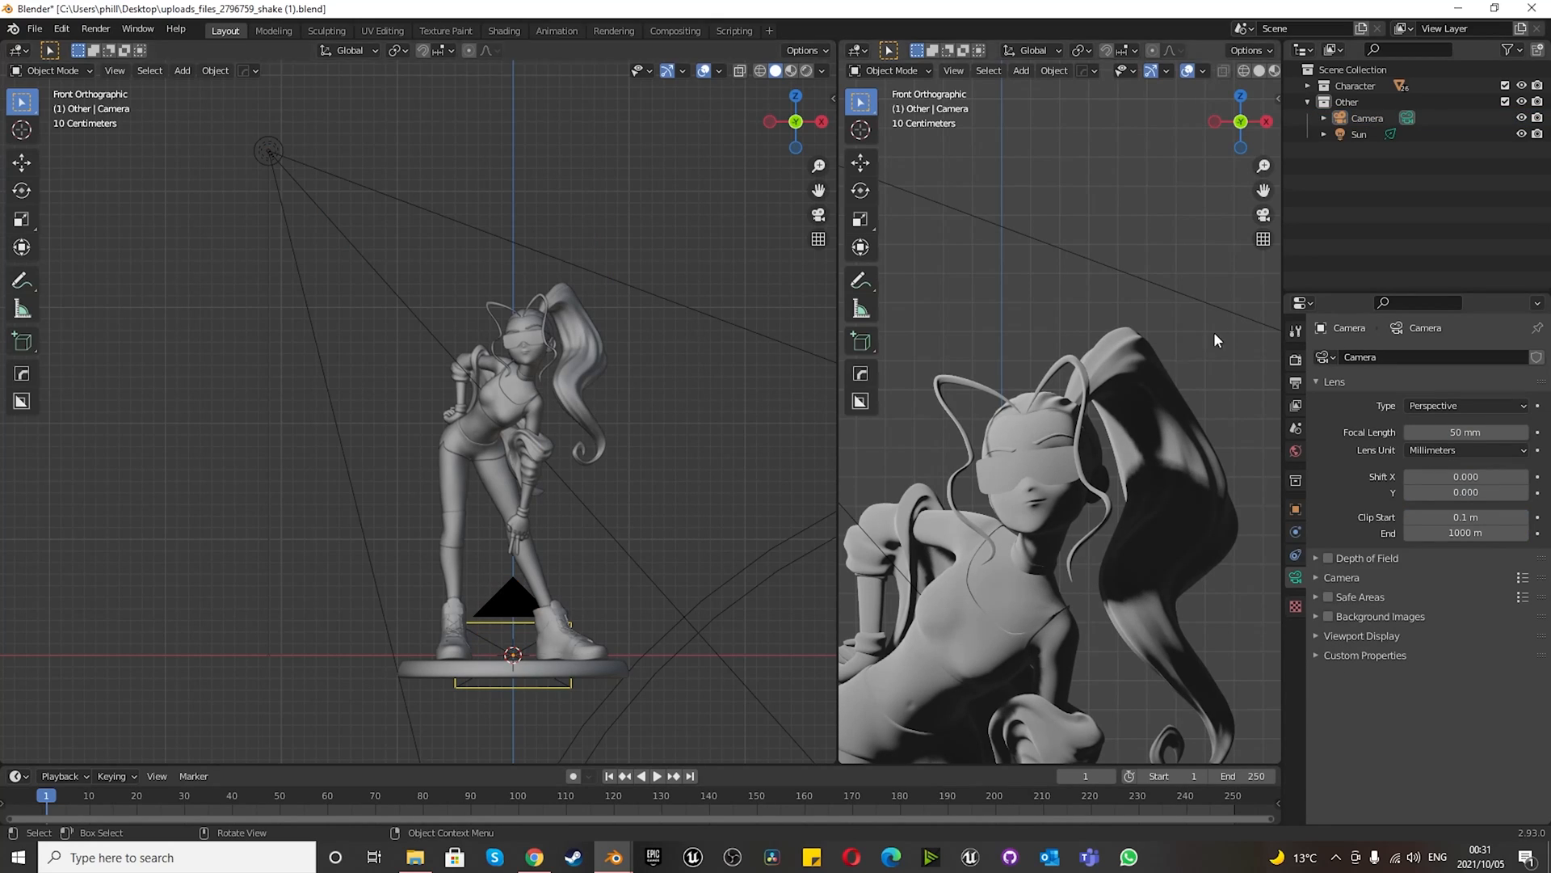
pyautogui.click(1365, 119)
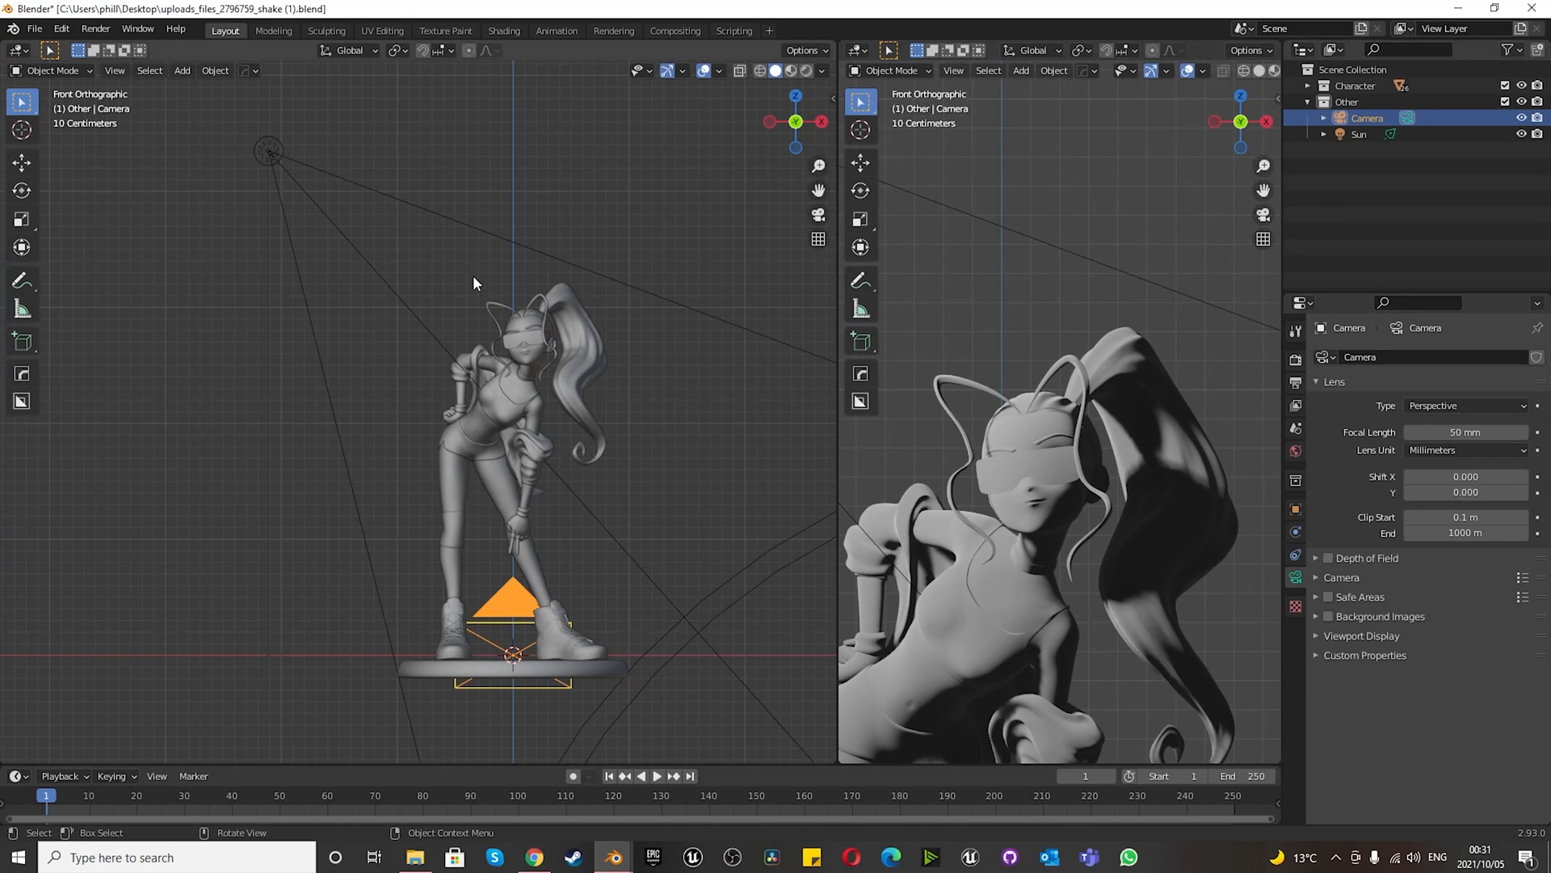
pyautogui.scroll(5, 506, 331)
pyautogui.scroll(2, 556, 386)
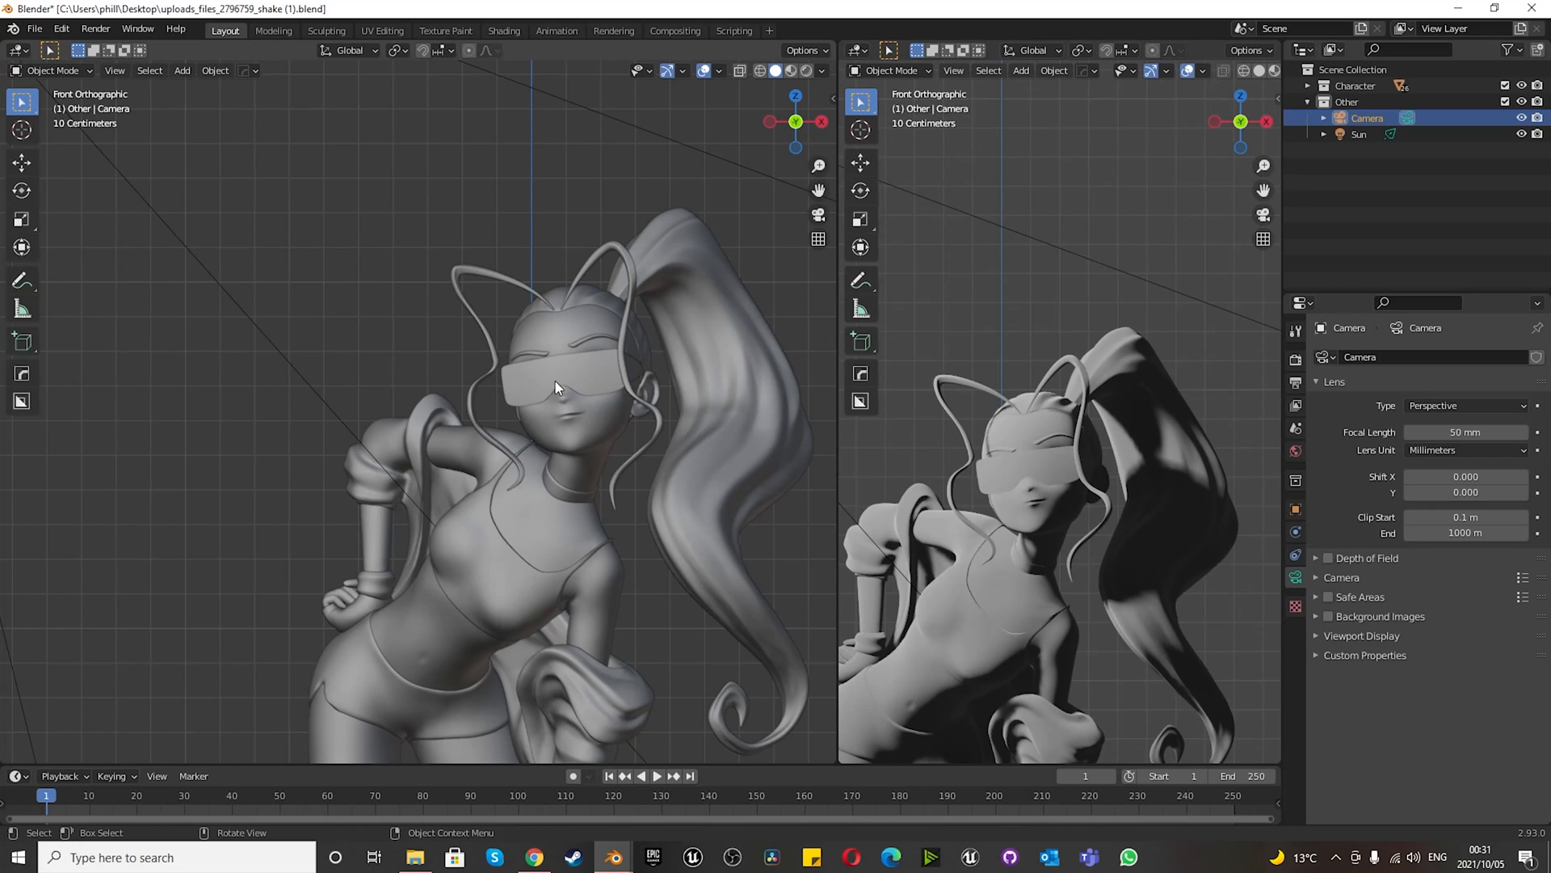
pyautogui.press('ctrl+alt+KP_0')
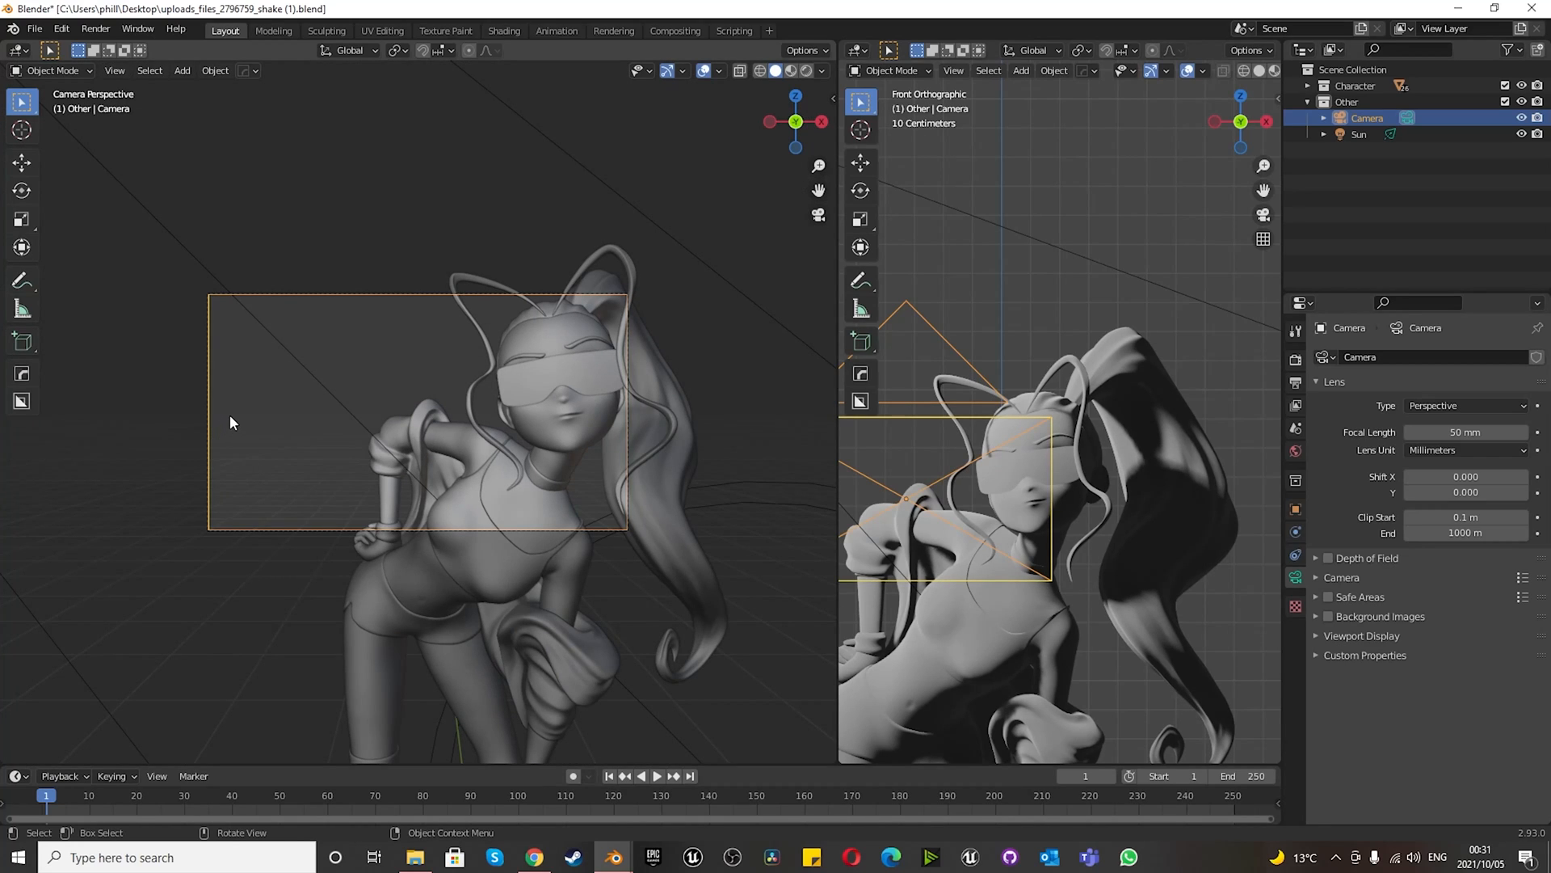
pyautogui.press('g')
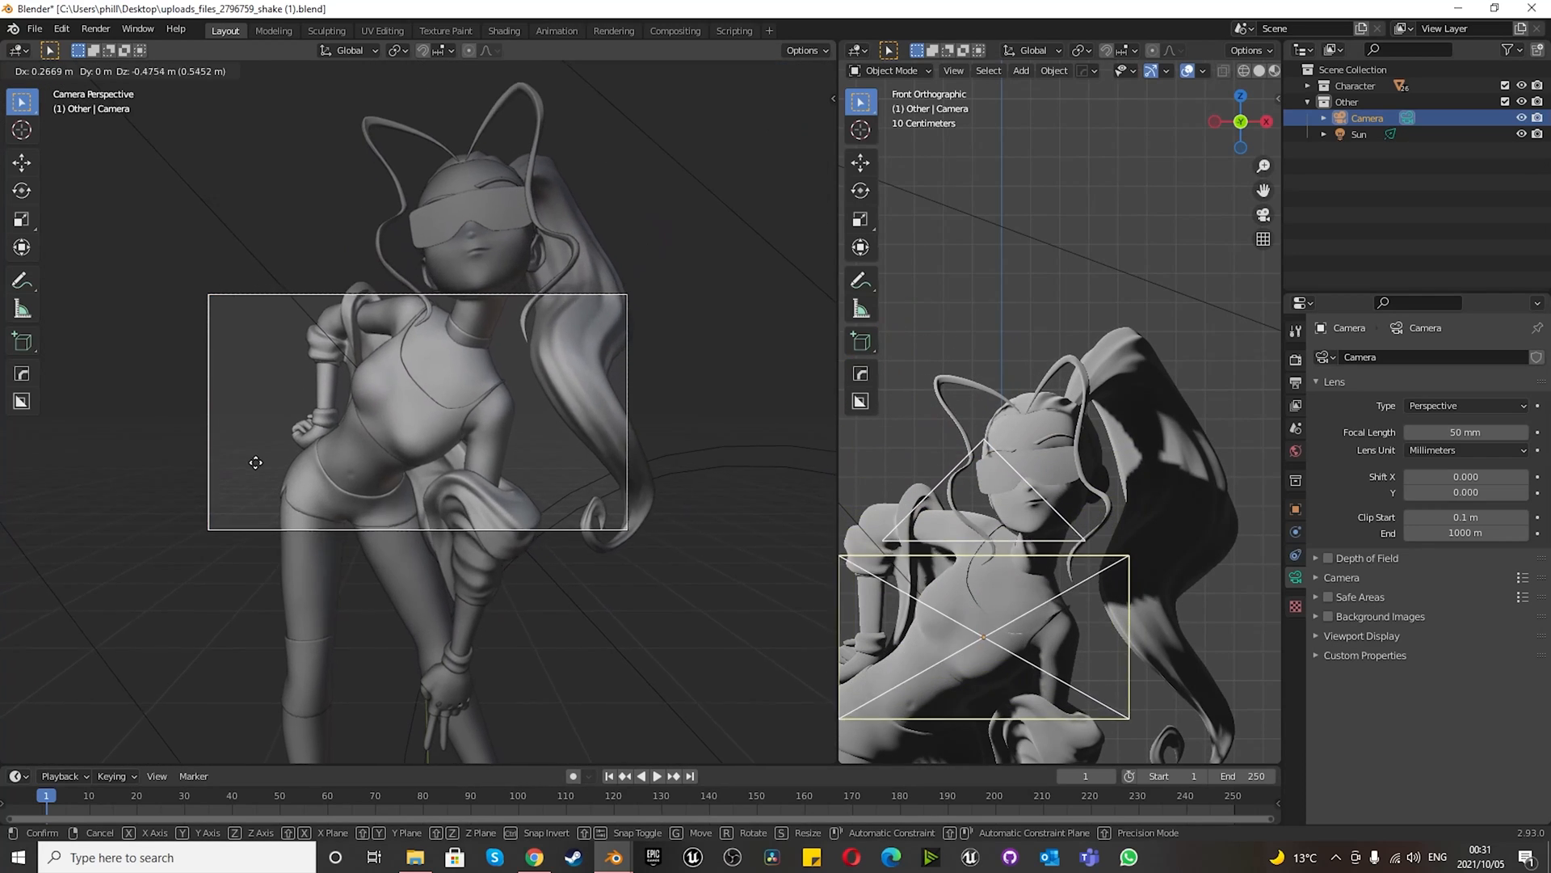
pyautogui.click(257, 469)
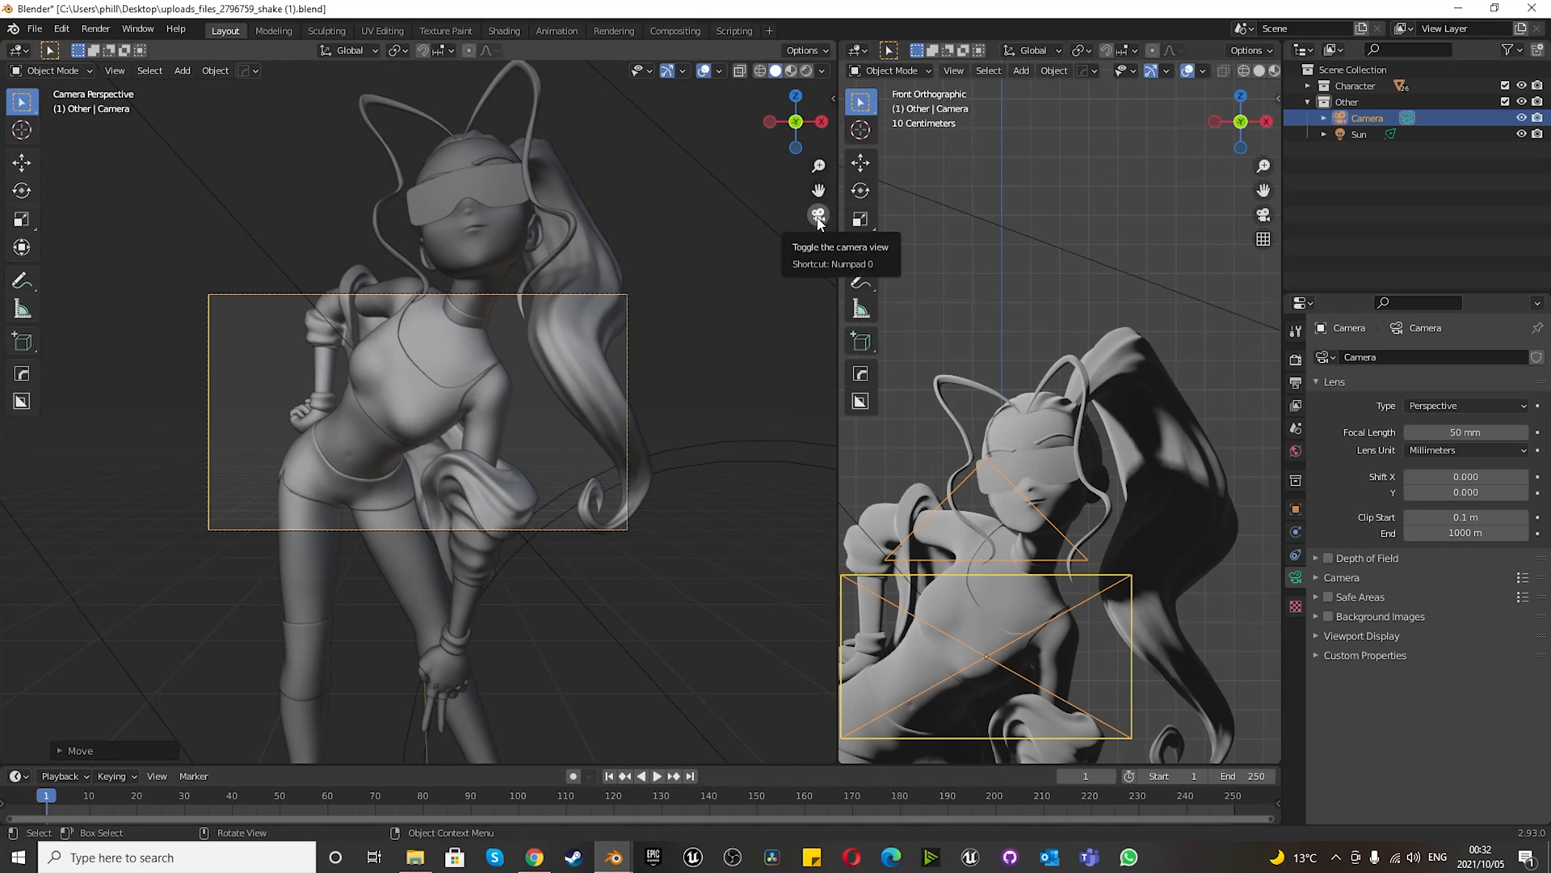
# - Show the camera's view in the rendered viewport and return the solid viewport to a free view of the figure and camera
pyautogui.click(1263, 215)
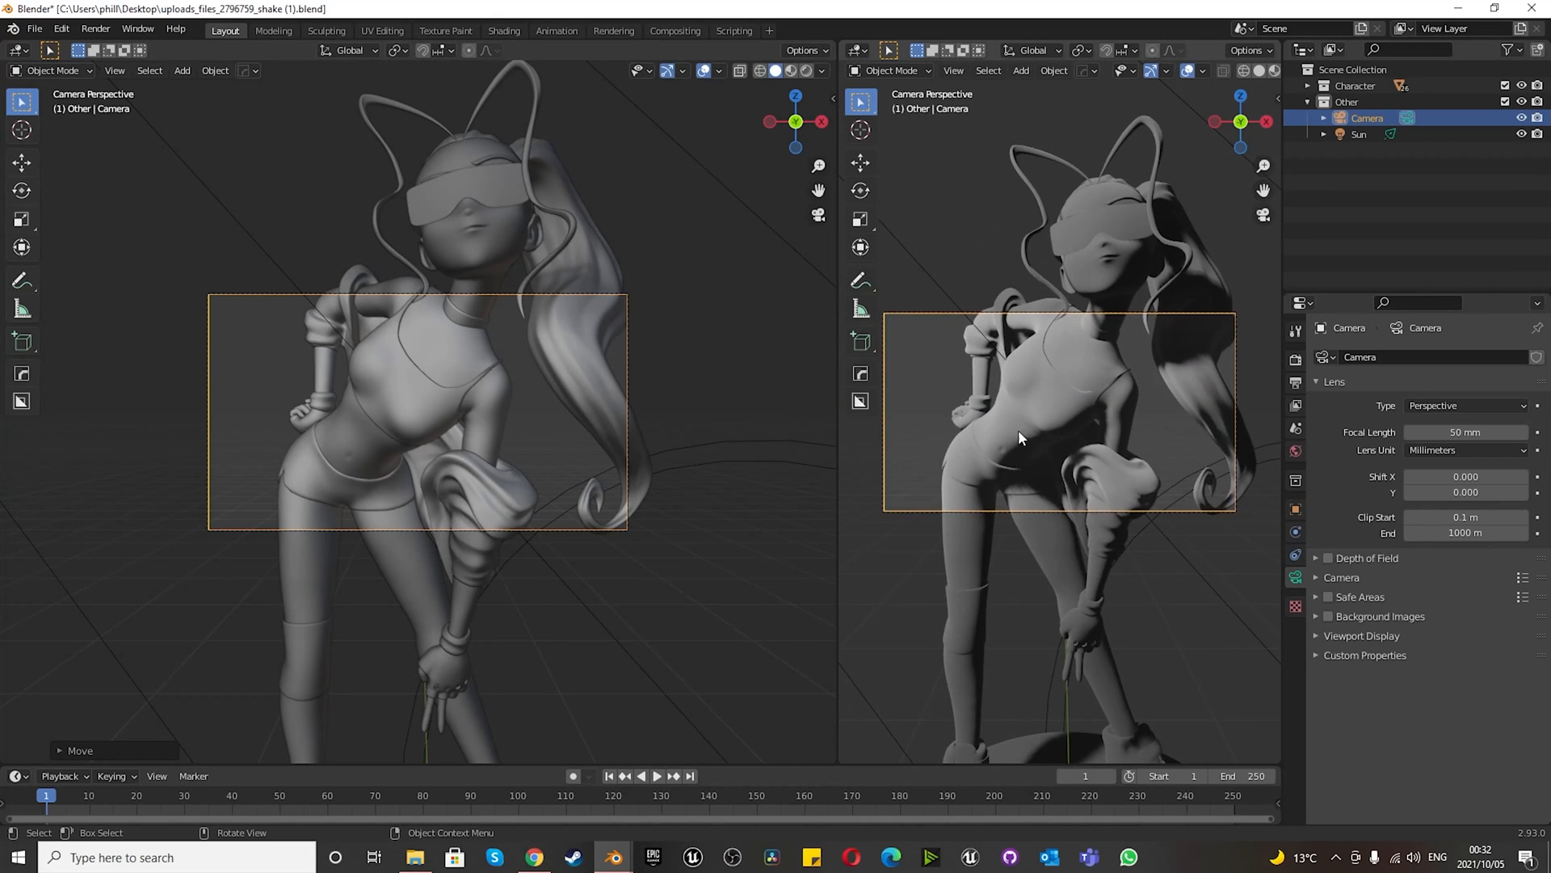
pyautogui.click(812, 215)
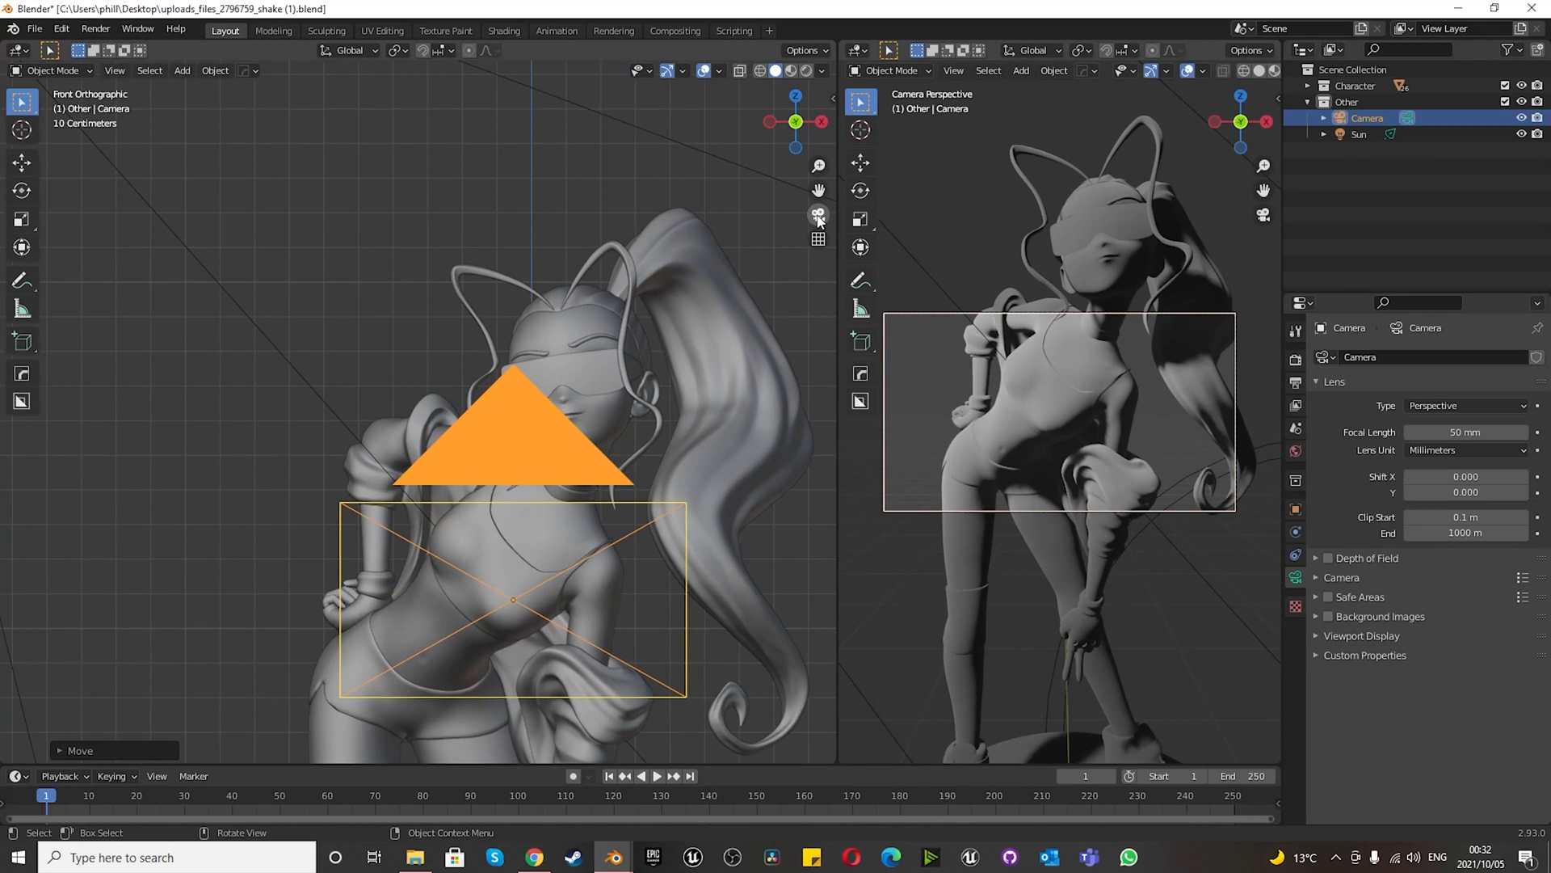
pyautogui.scroll(-6, 455, 464)
pyautogui.moveTo(455, 464); pyautogui.dragTo(510, 522, button='middle')
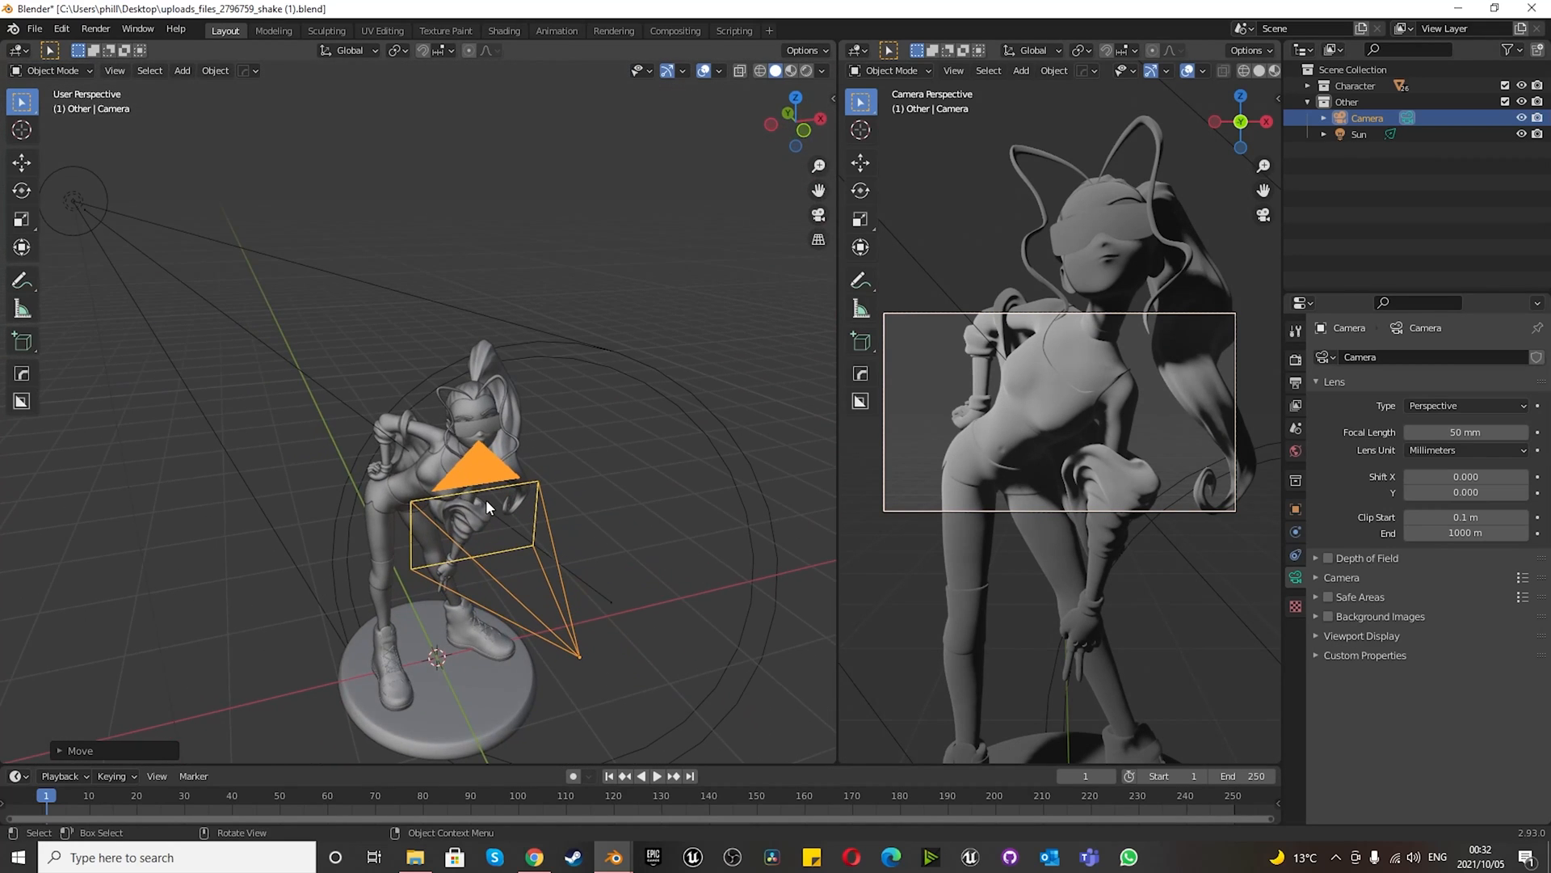
# - Center the camera on the Y axis in top view and pull it straight back along Y, away from the character
pyautogui.press('KP_7')
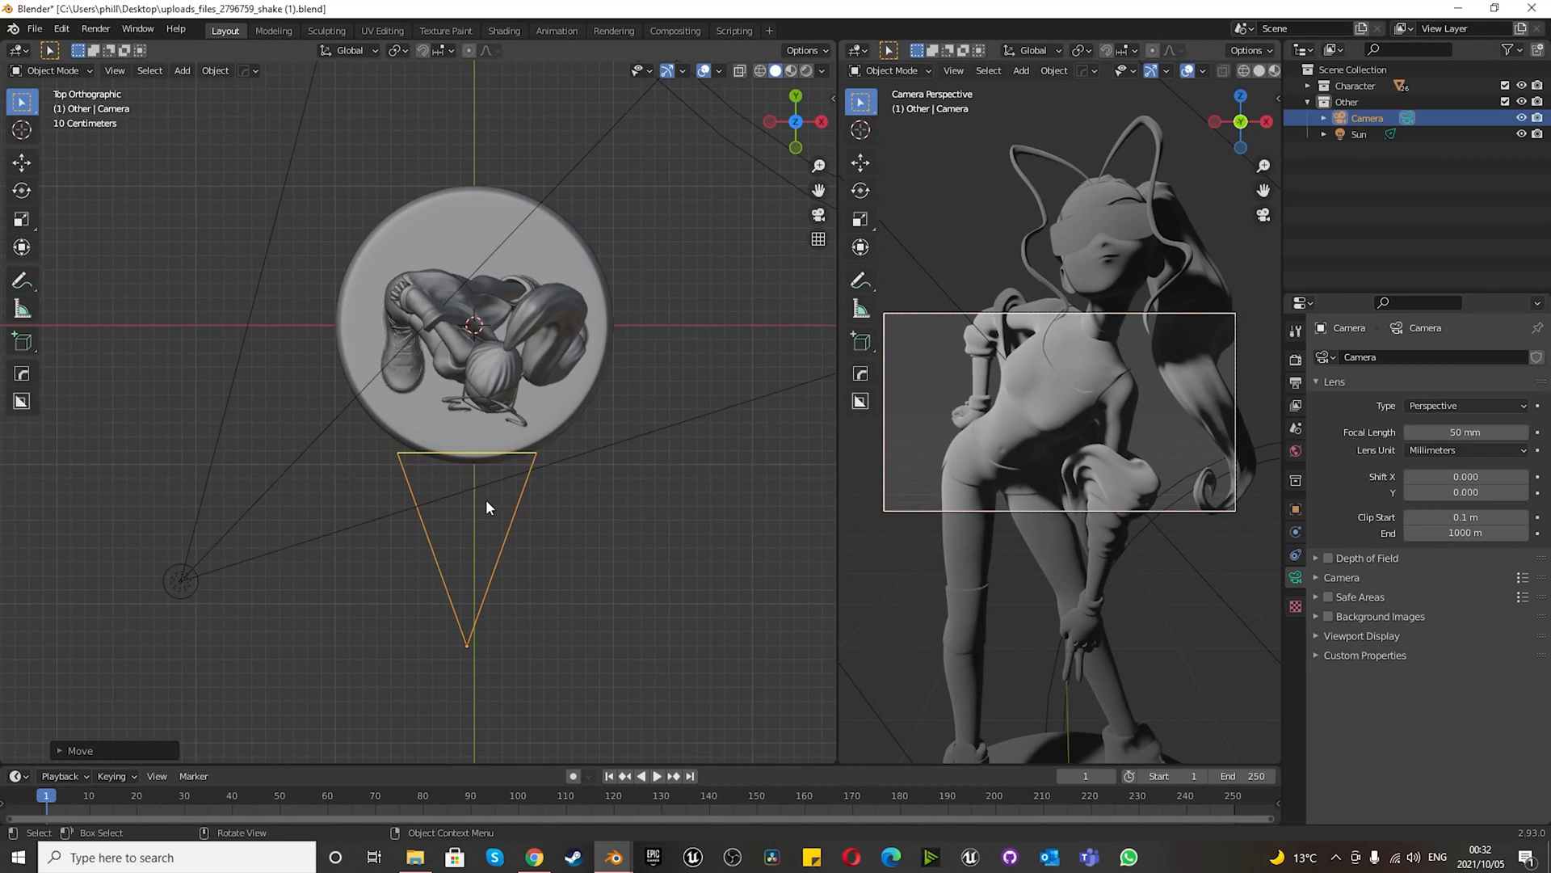
pyautogui.press('g')
pyautogui.click(544, 491)
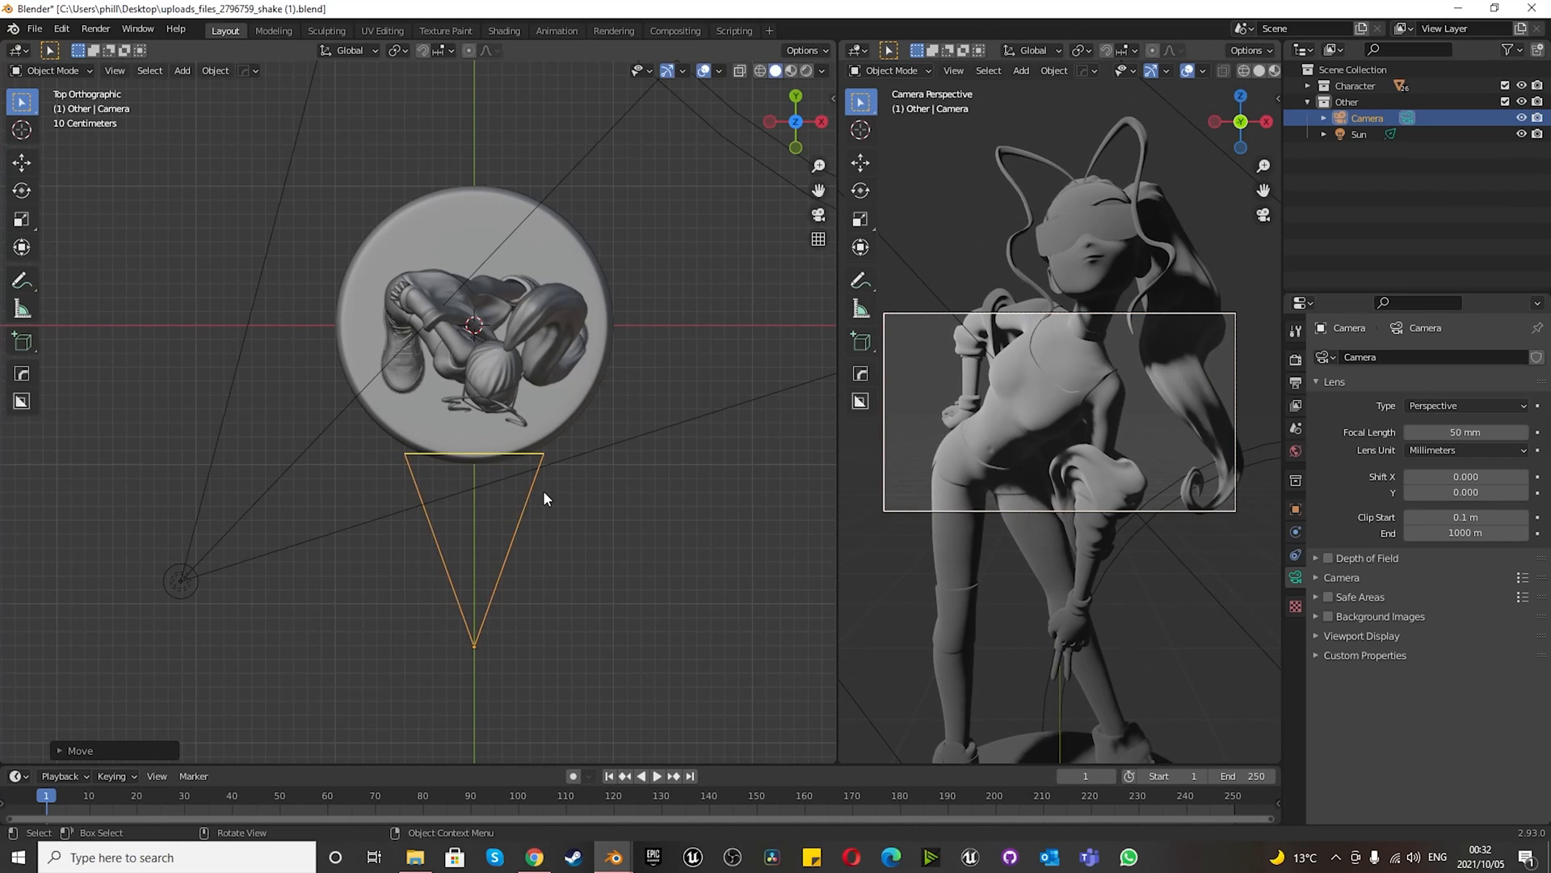
pyautogui.click(28, 164)
pyautogui.scroll(-7, 485, 494)
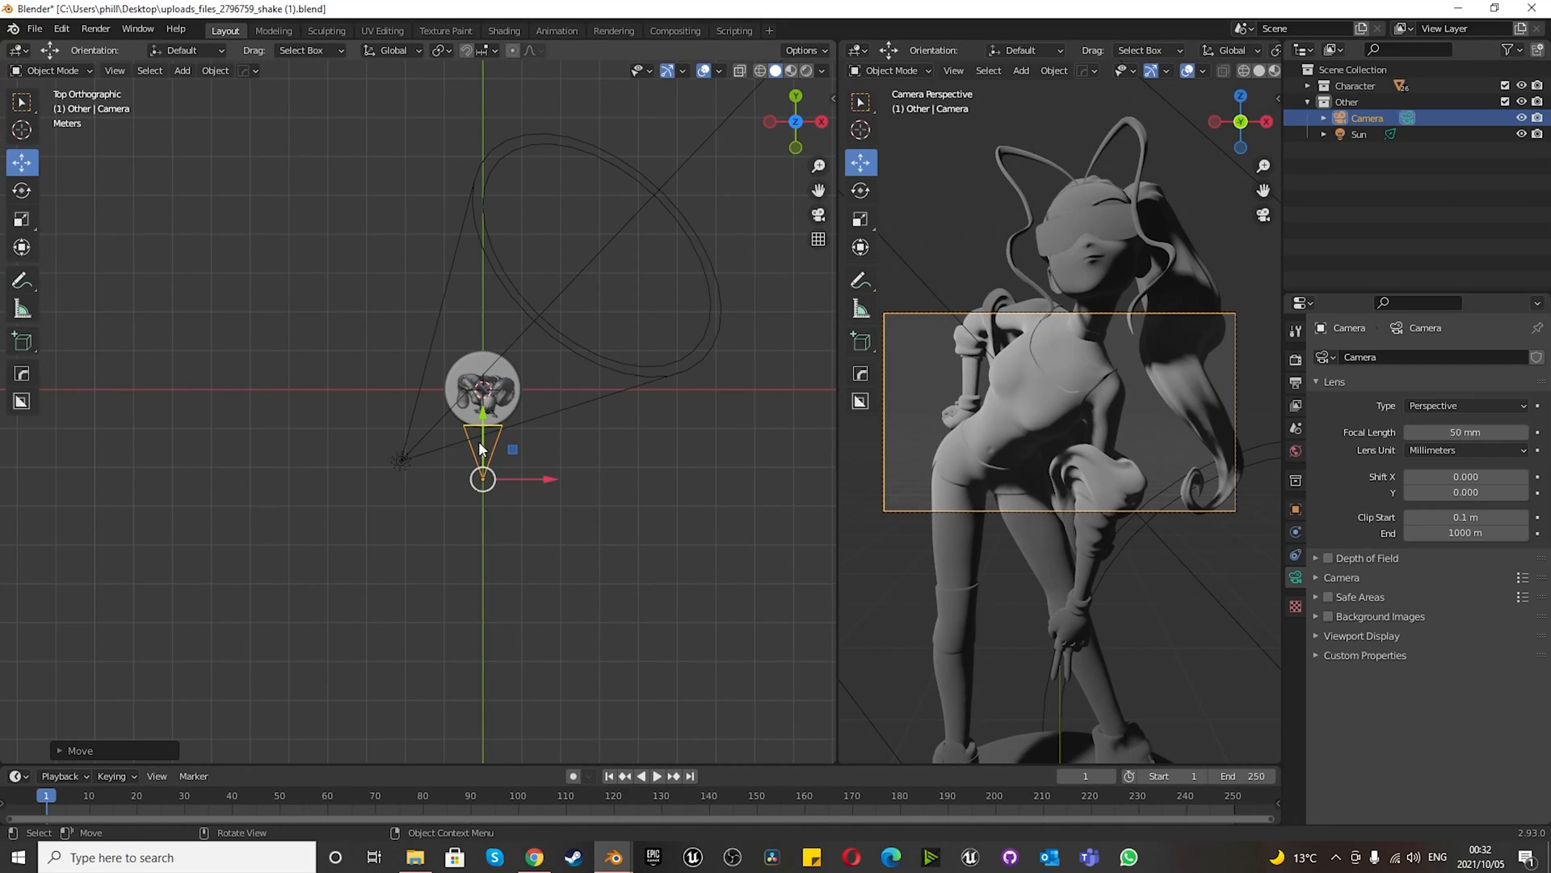
pyautogui.moveTo(483, 436); pyautogui.dragTo(462, 606)
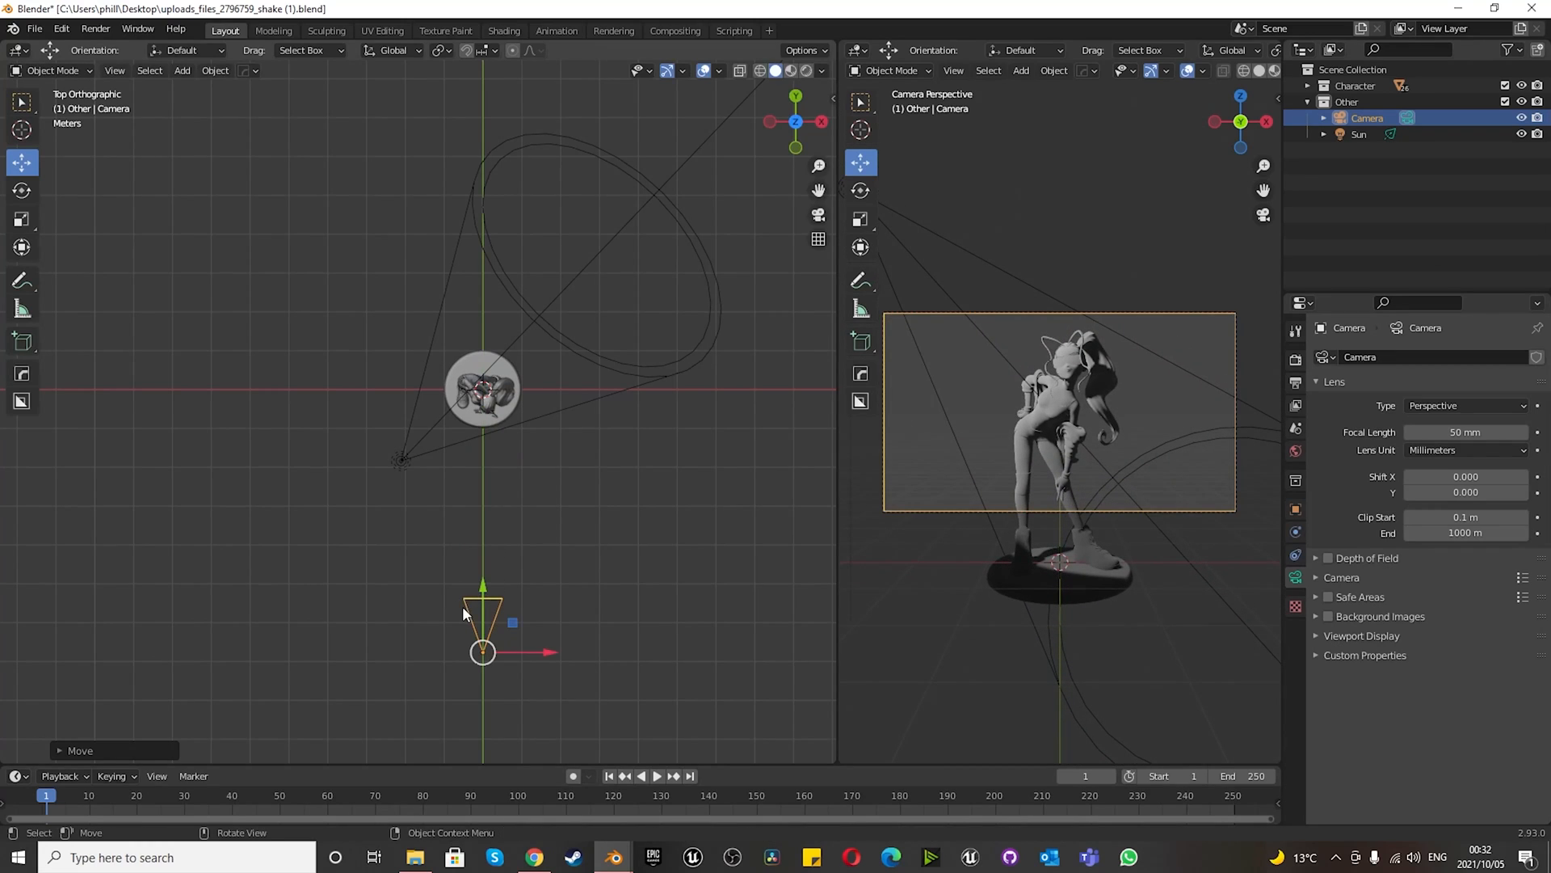
# - Lower the camera and move it farther back along Y so the standing figure and her base fit the frame
pyautogui.press('KP_1')
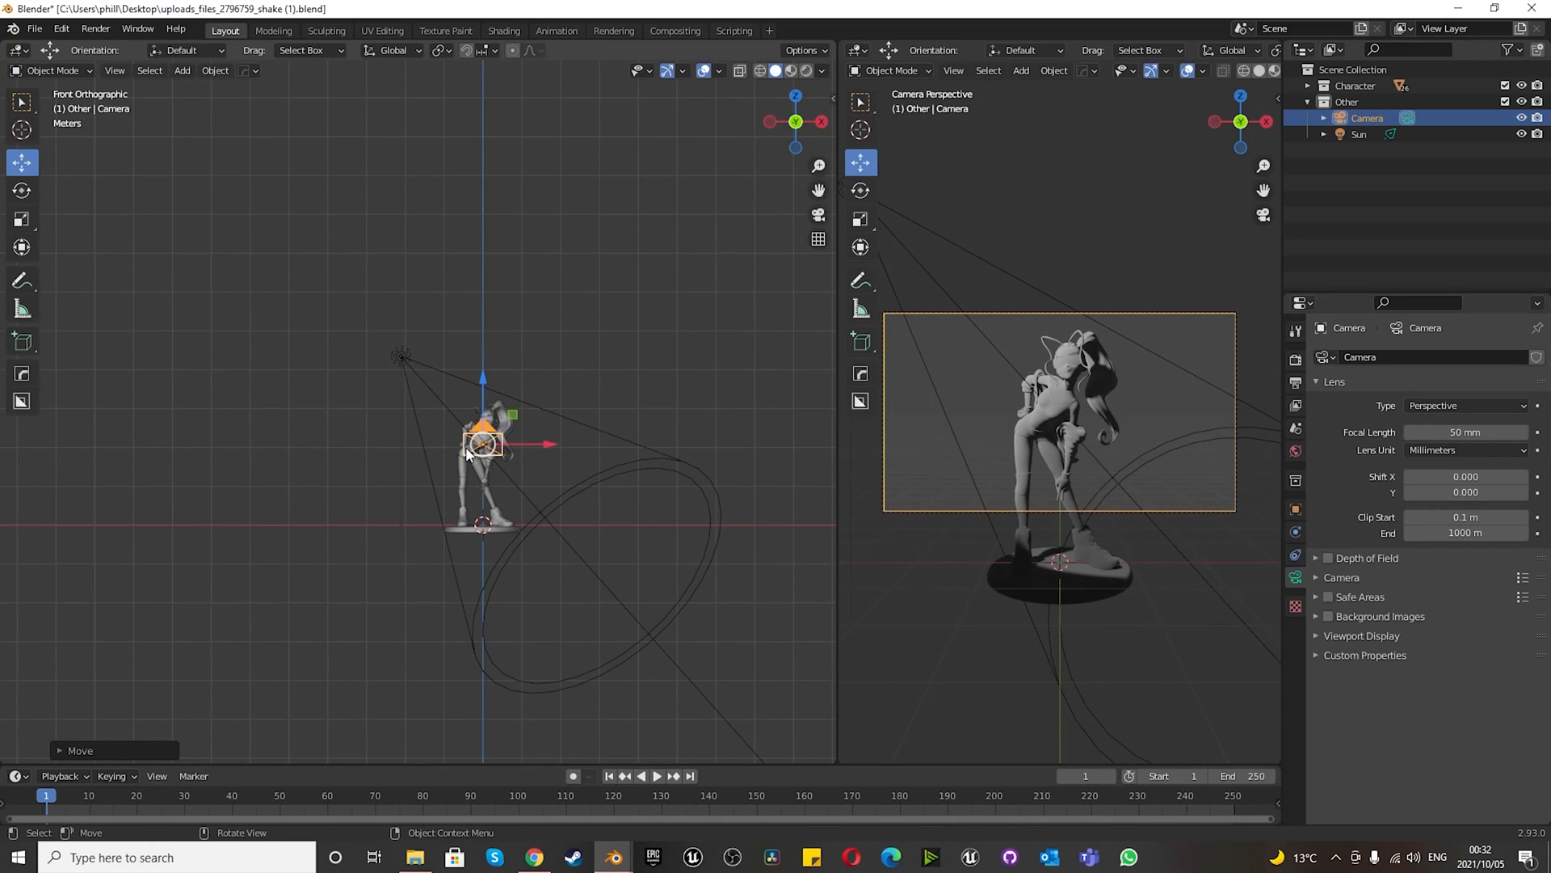
pyautogui.moveTo(482, 383); pyautogui.dragTo(487, 413)
pyautogui.press('KP_7')
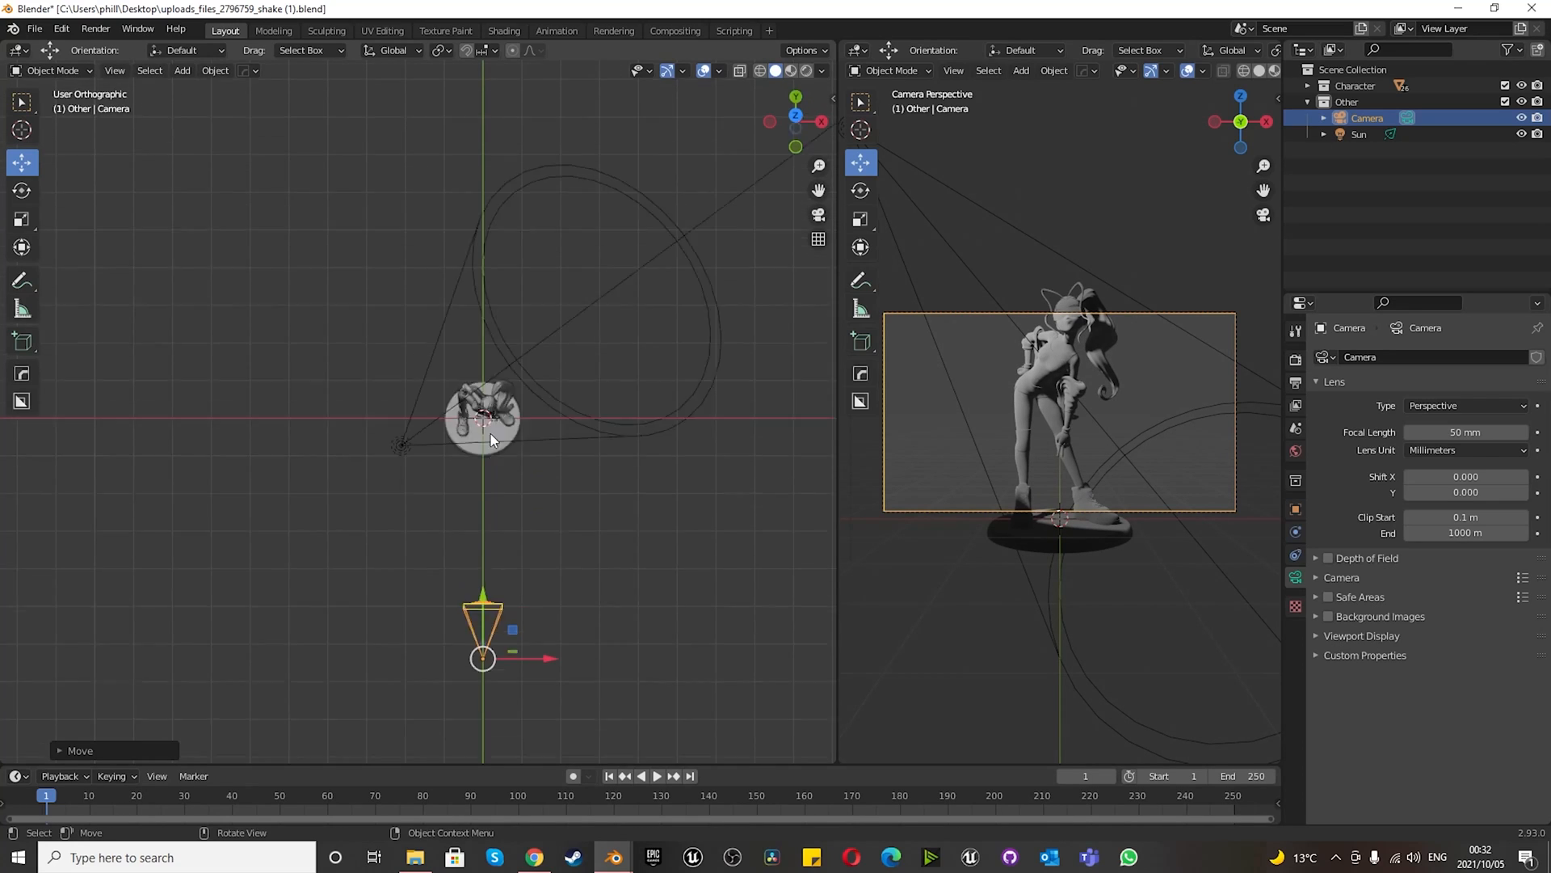
pyautogui.moveTo(481, 587); pyautogui.dragTo(482, 663)
pyautogui.press('KP_1')
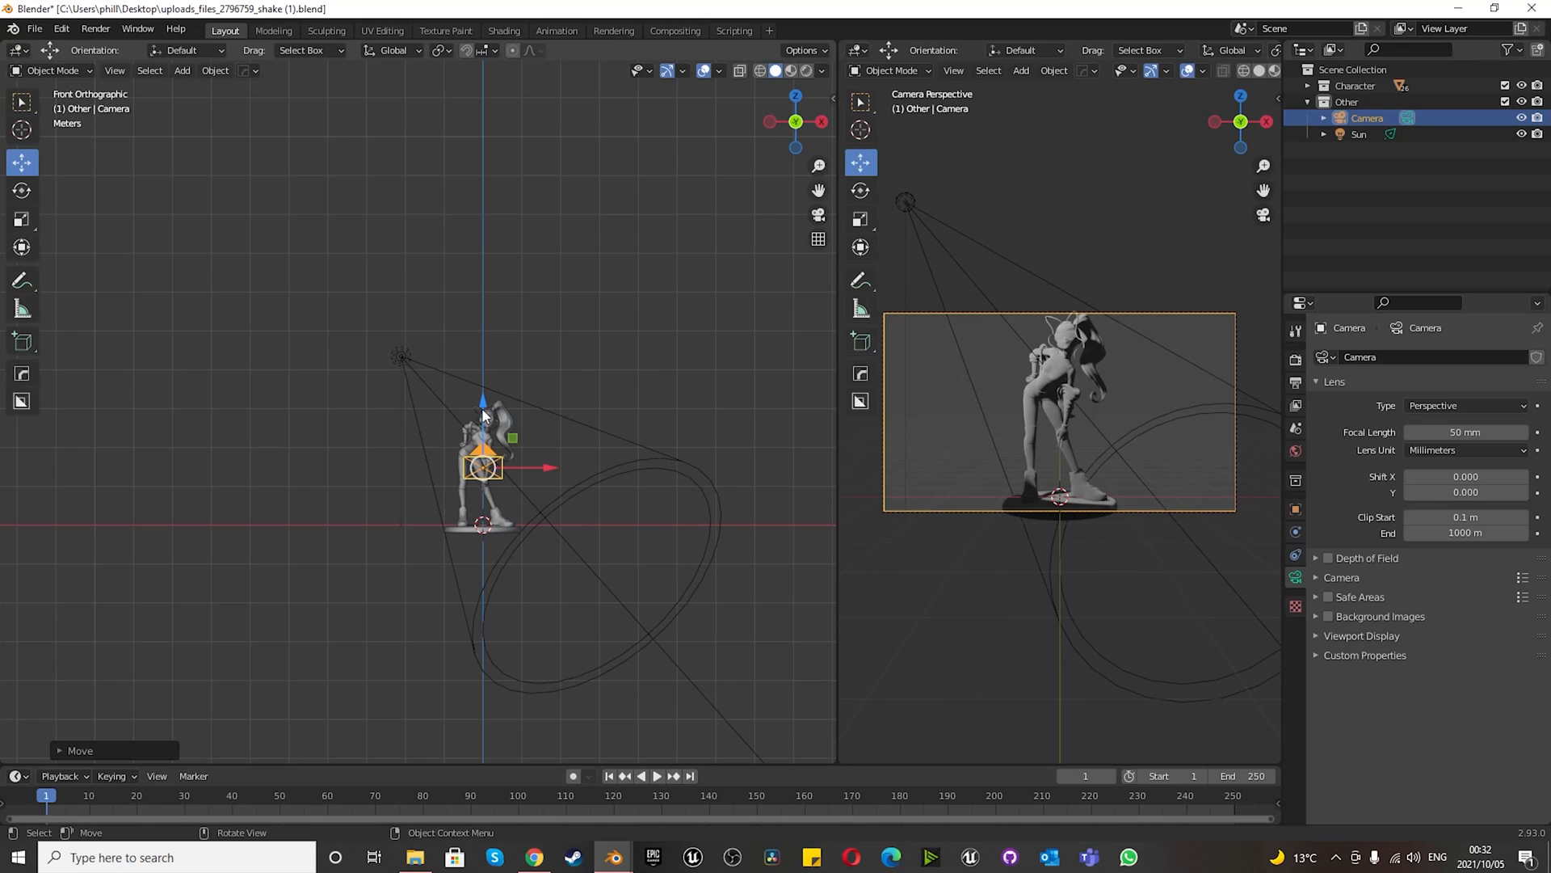
pyautogui.moveTo(481, 407); pyautogui.dragTo(482, 400)
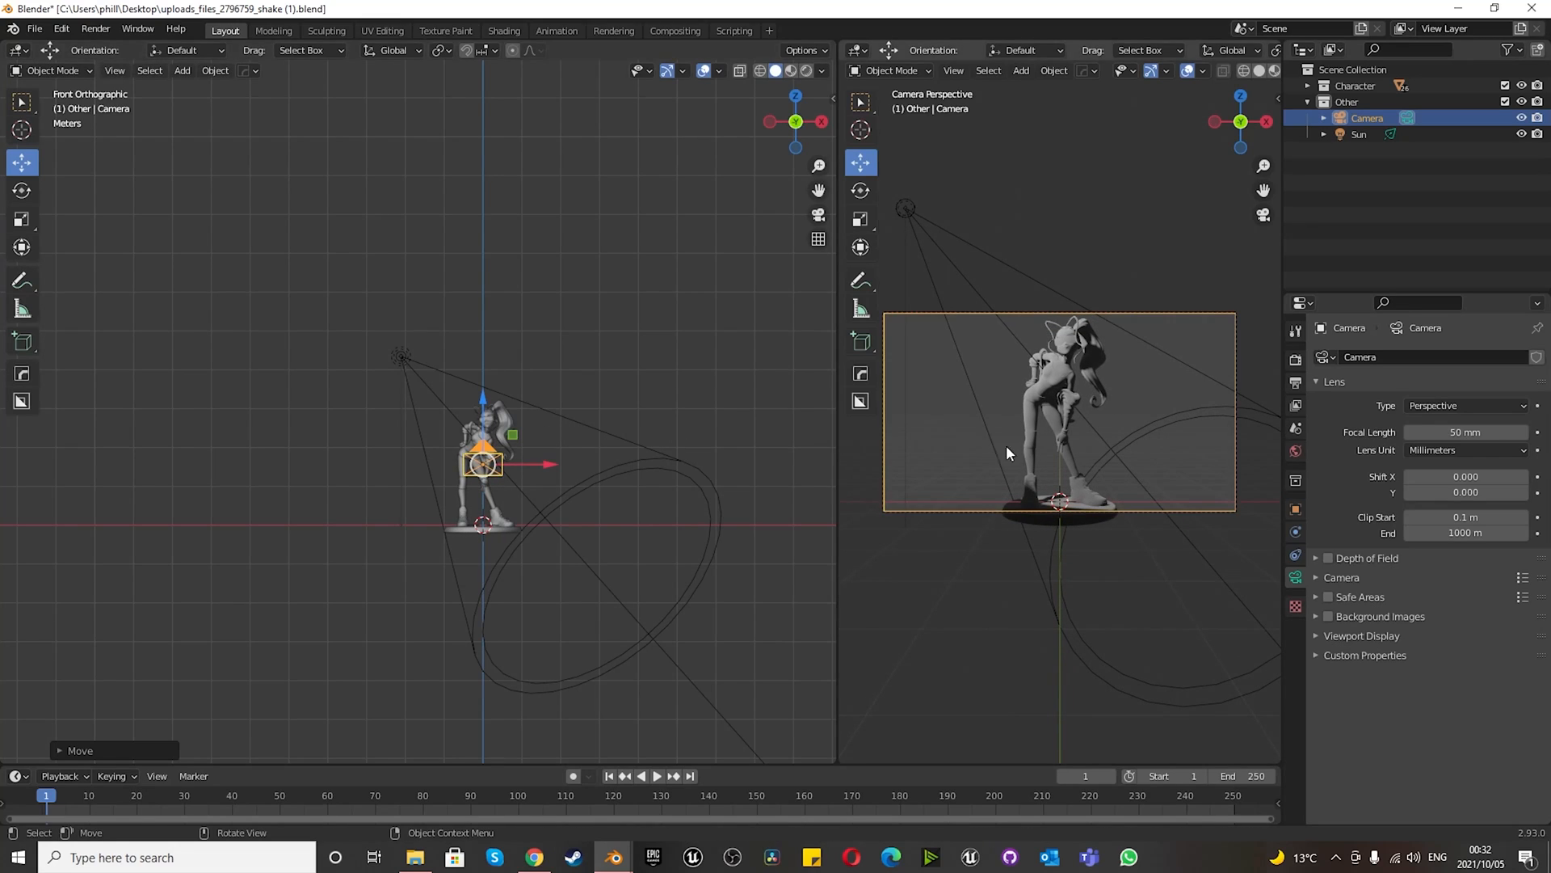
# - Pull the camera slightly farther back in top view to leave space around the whole figure
pyautogui.scroll(2, 1054, 411)
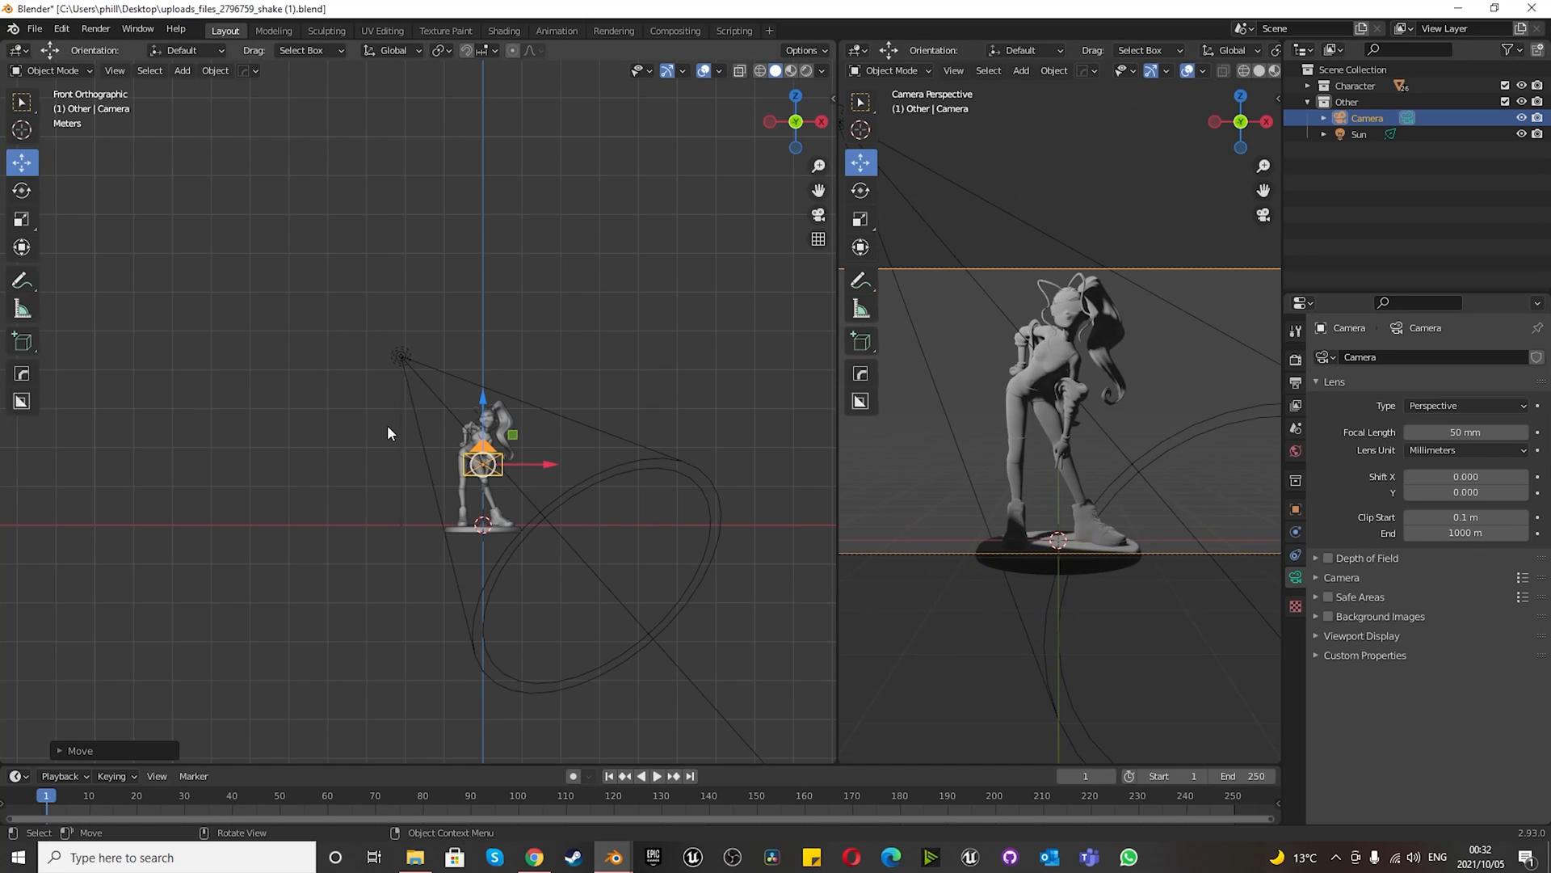
pyautogui.press('KP_7')
pyautogui.moveTo(485, 653); pyautogui.dragTo(470, 715)
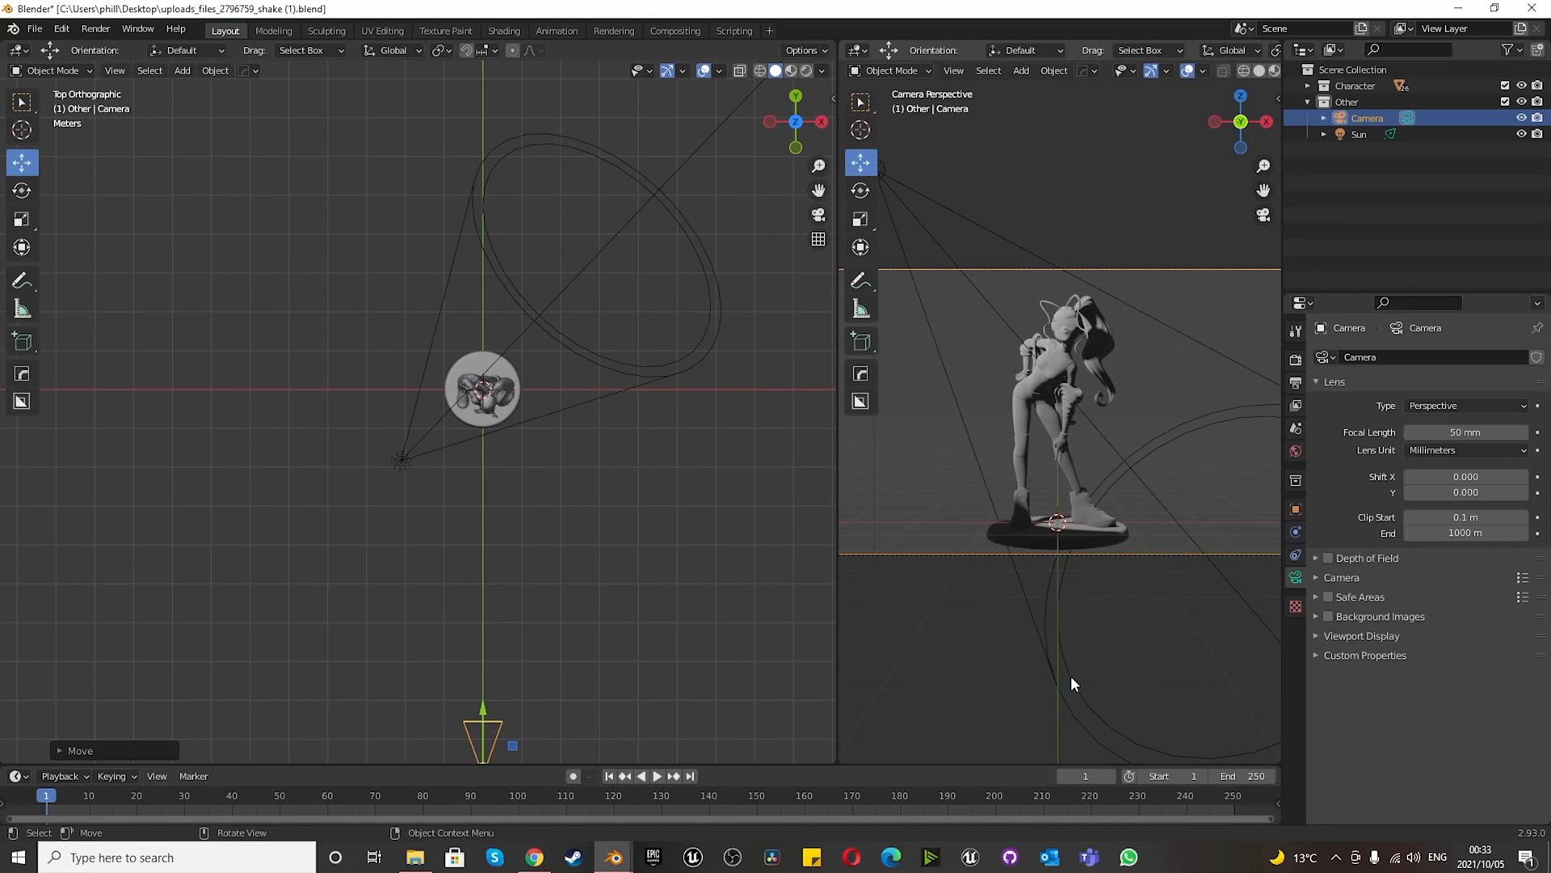
pyautogui.scroll(-3, 999, 283)
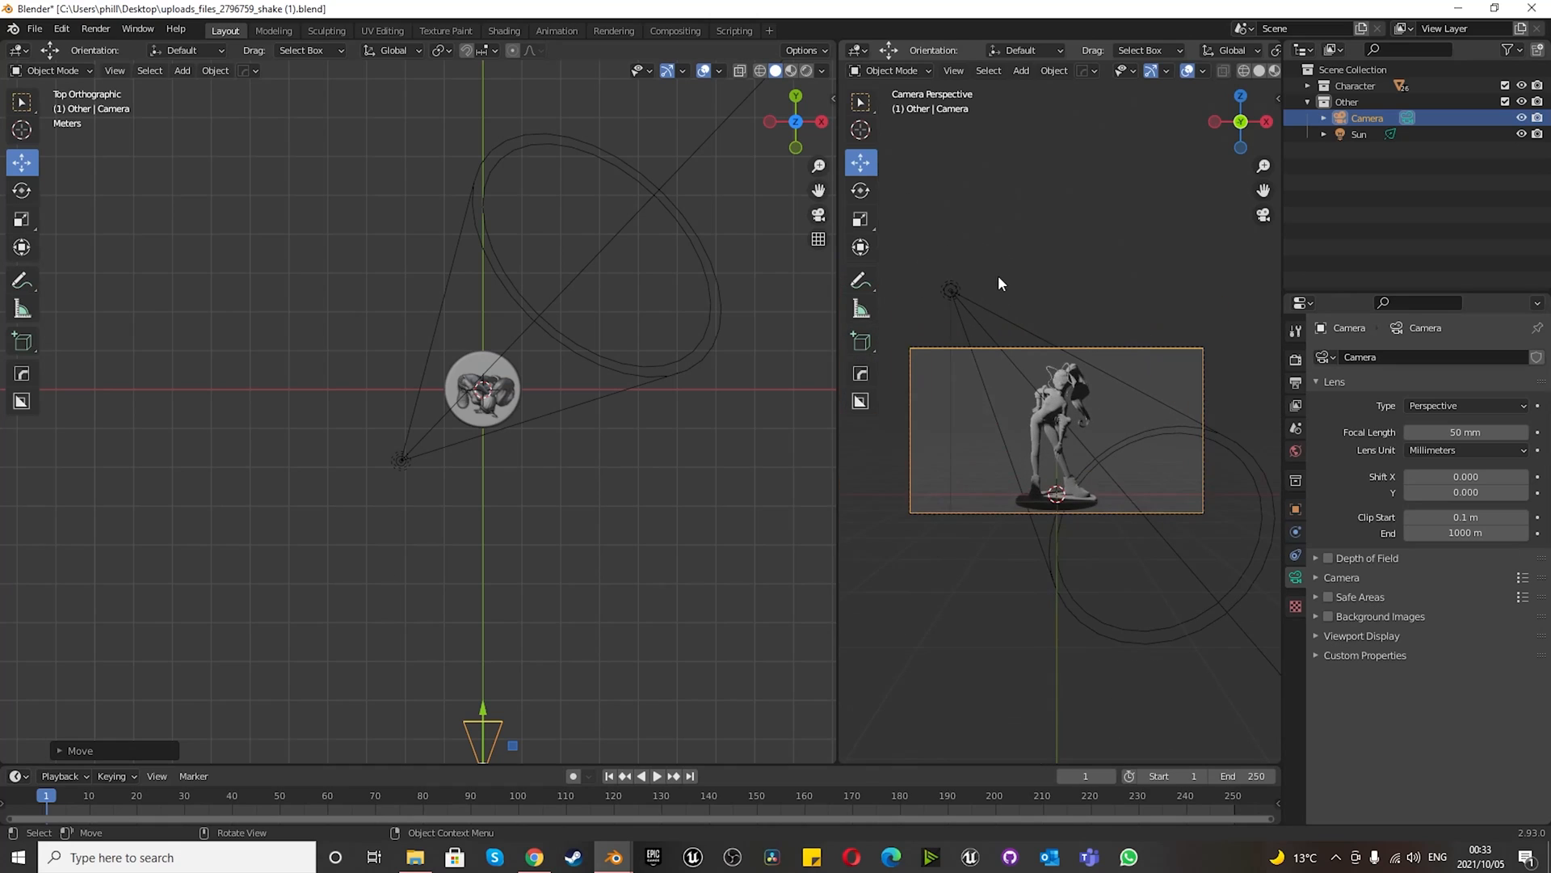
# - Move the spot light farther from the character in front view, about 1.13 m along negative X and 0.93 m up
pyautogui.click(955, 290)
pyautogui.scroll(2, 458, 461)
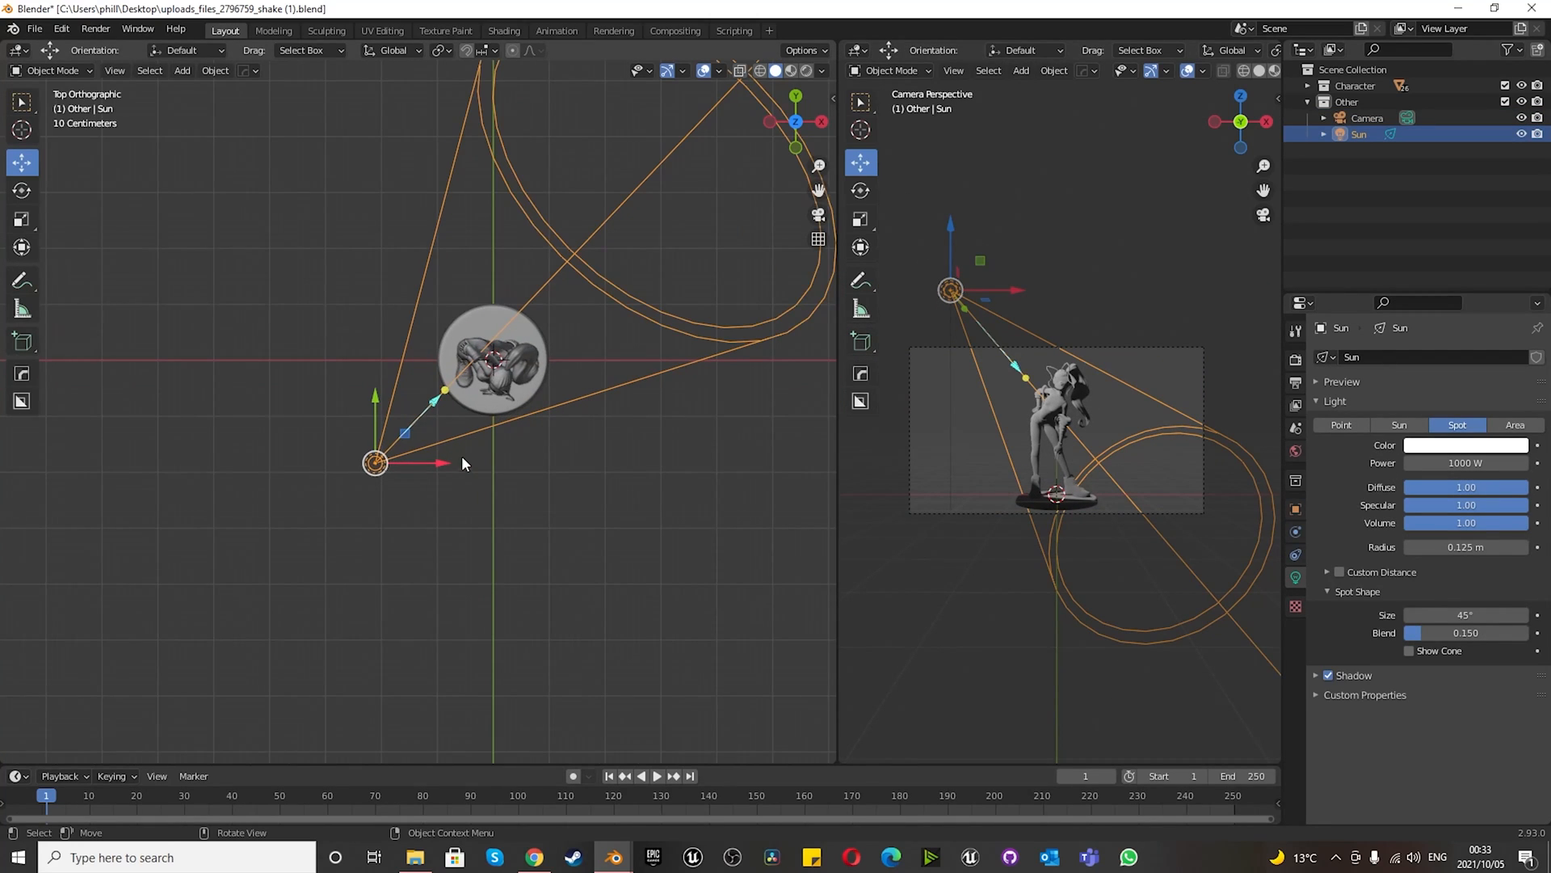
pyautogui.press('KP_1')
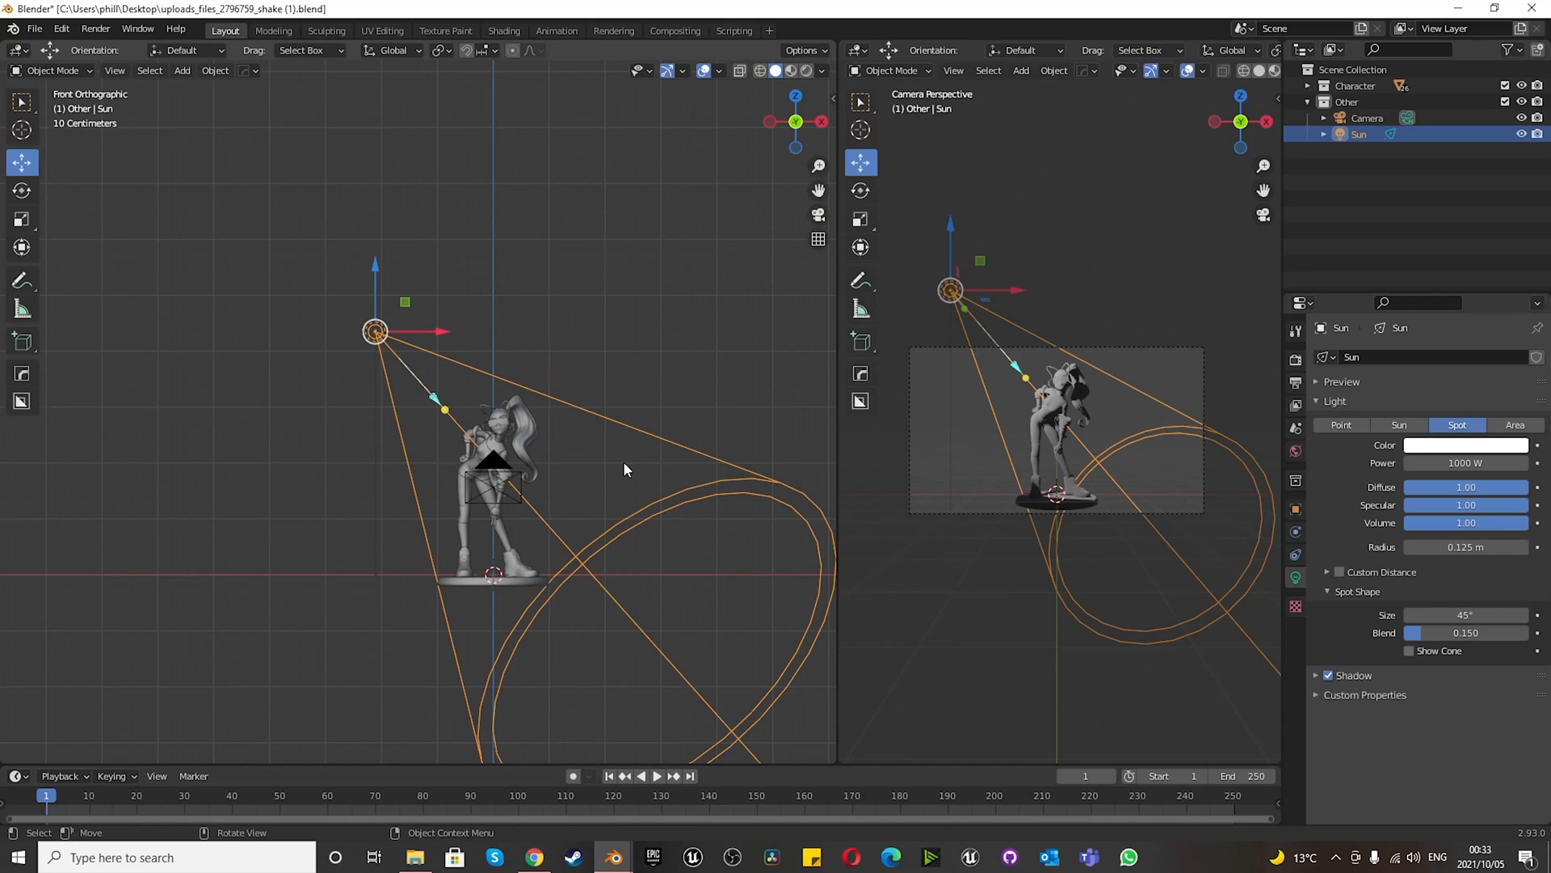
pyautogui.press('r')
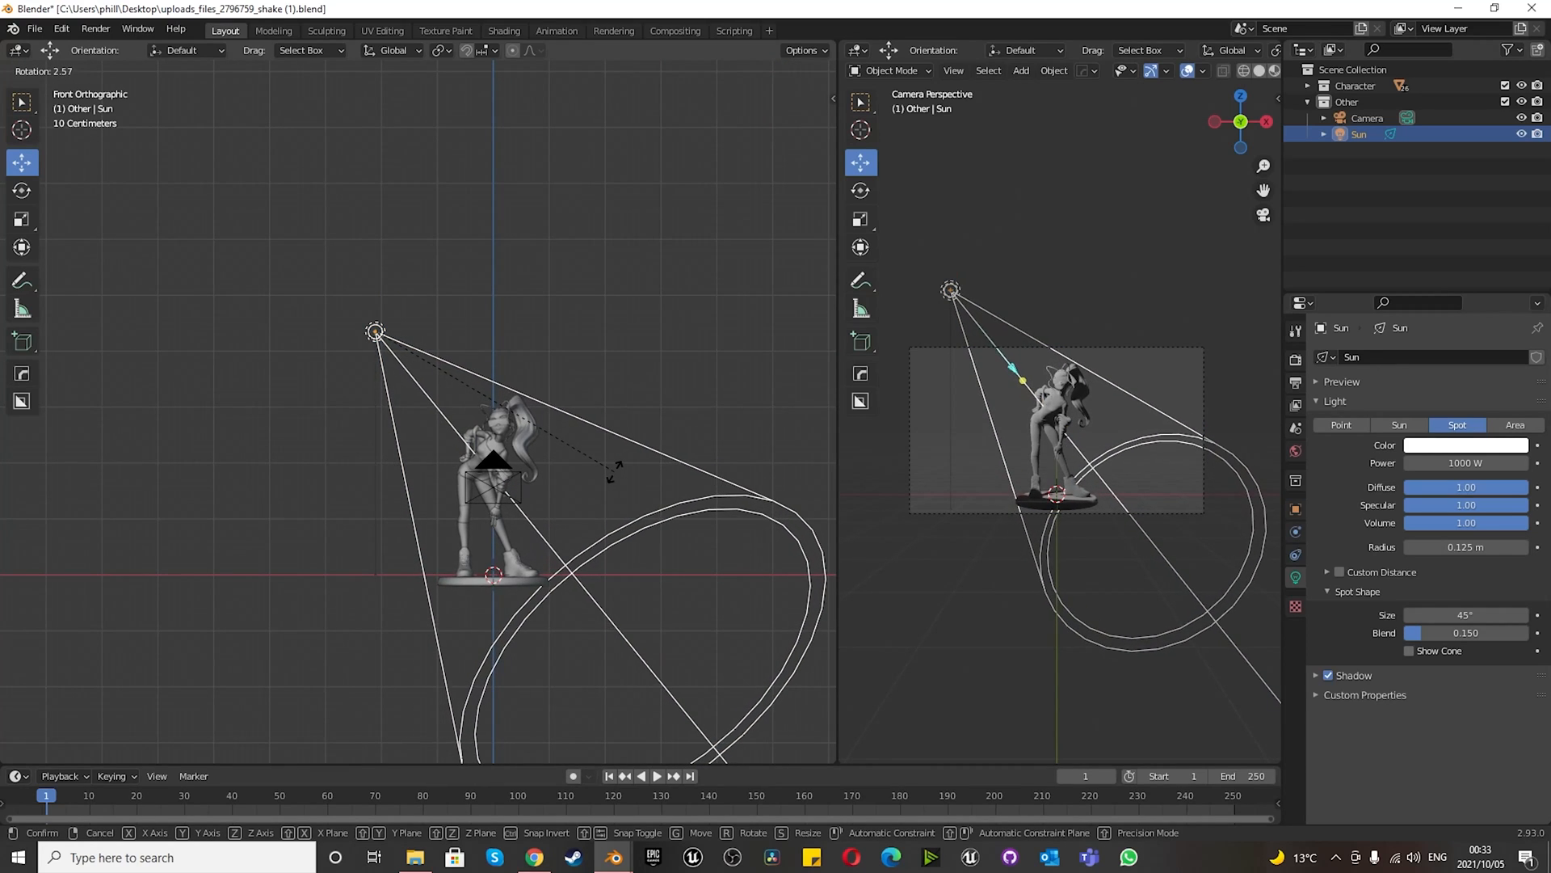
pyautogui.click(616, 467)
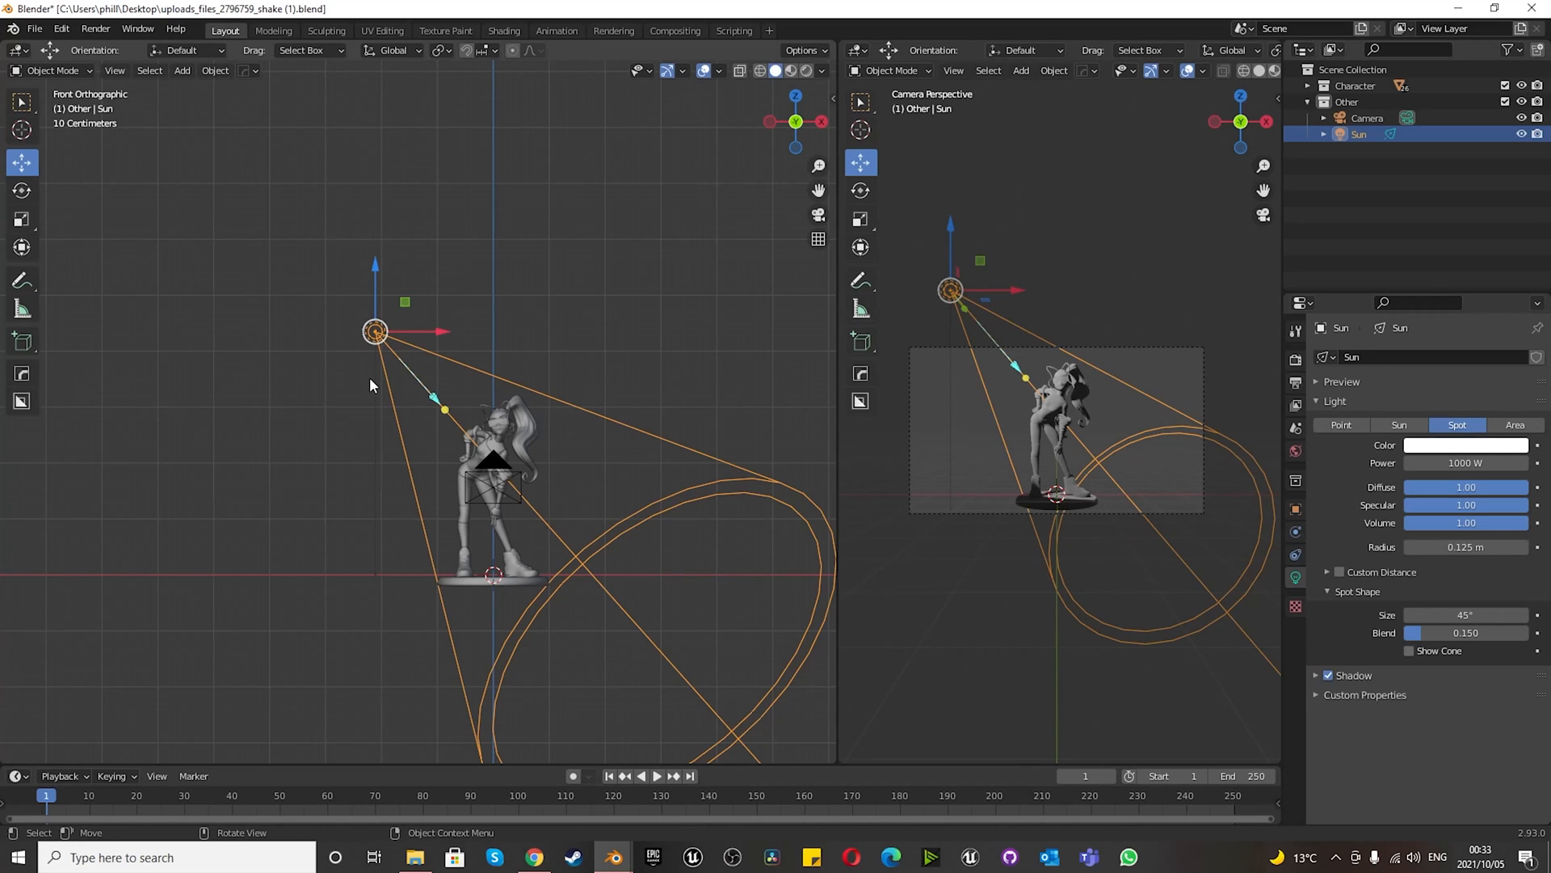
pyautogui.press('g')
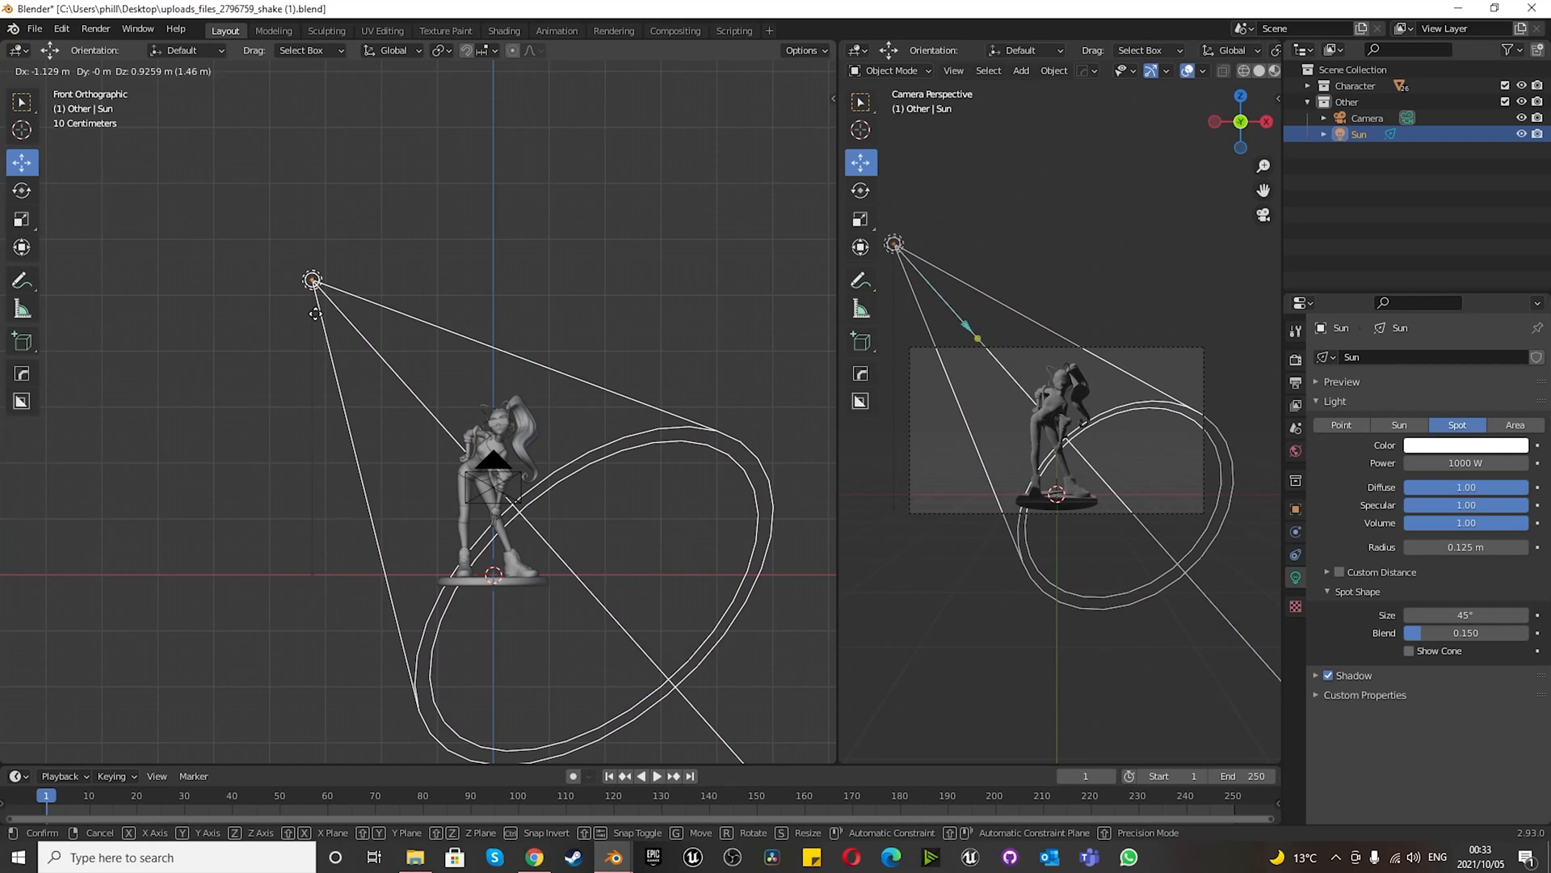
pyautogui.click(315, 314)
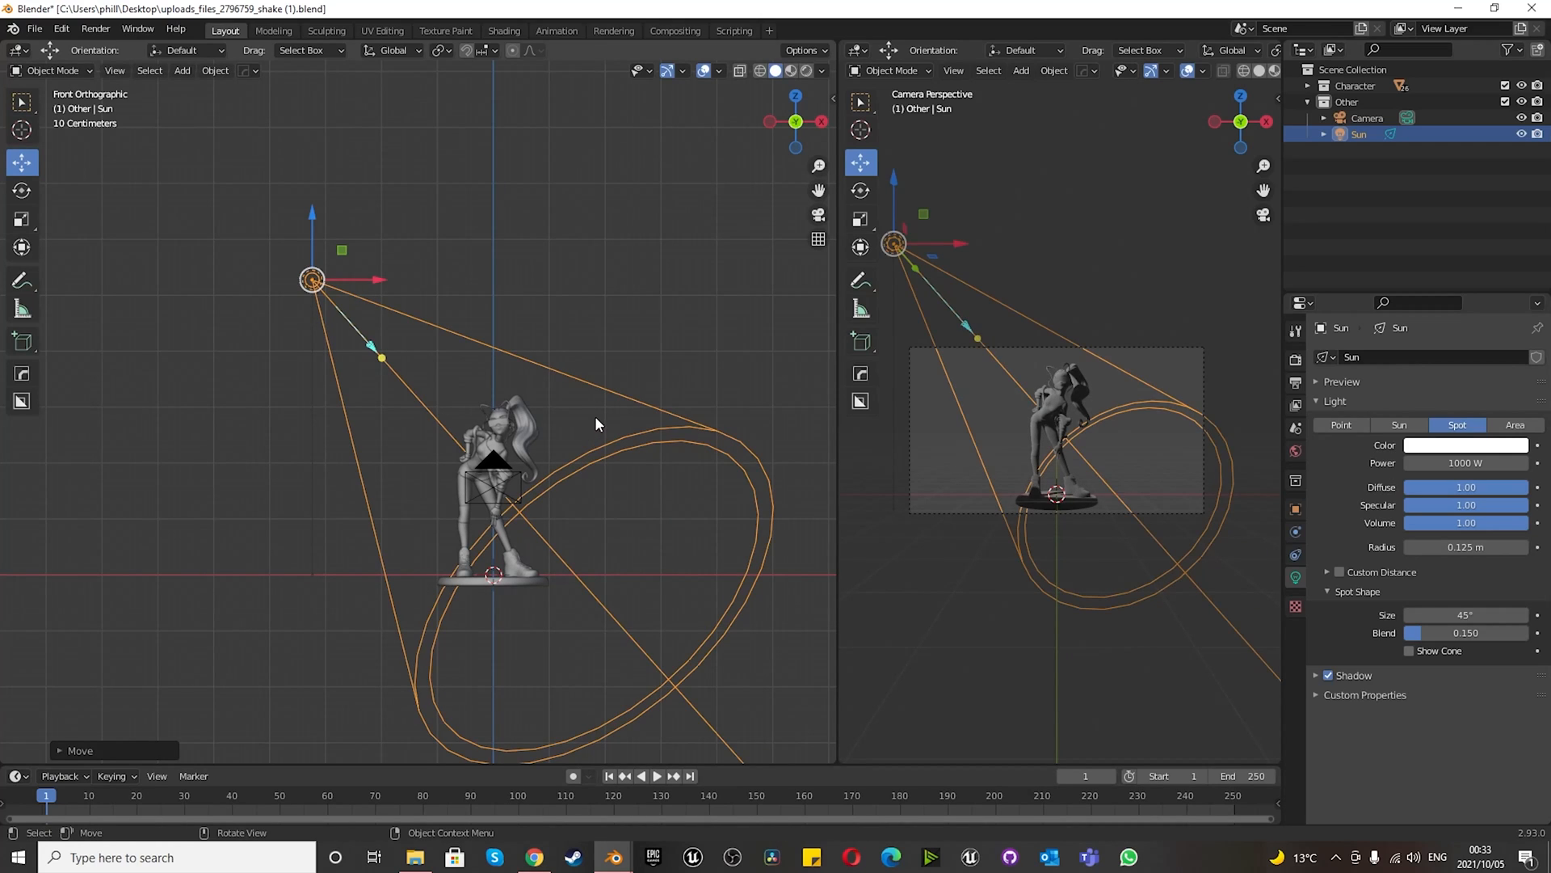
pyautogui.press('r')
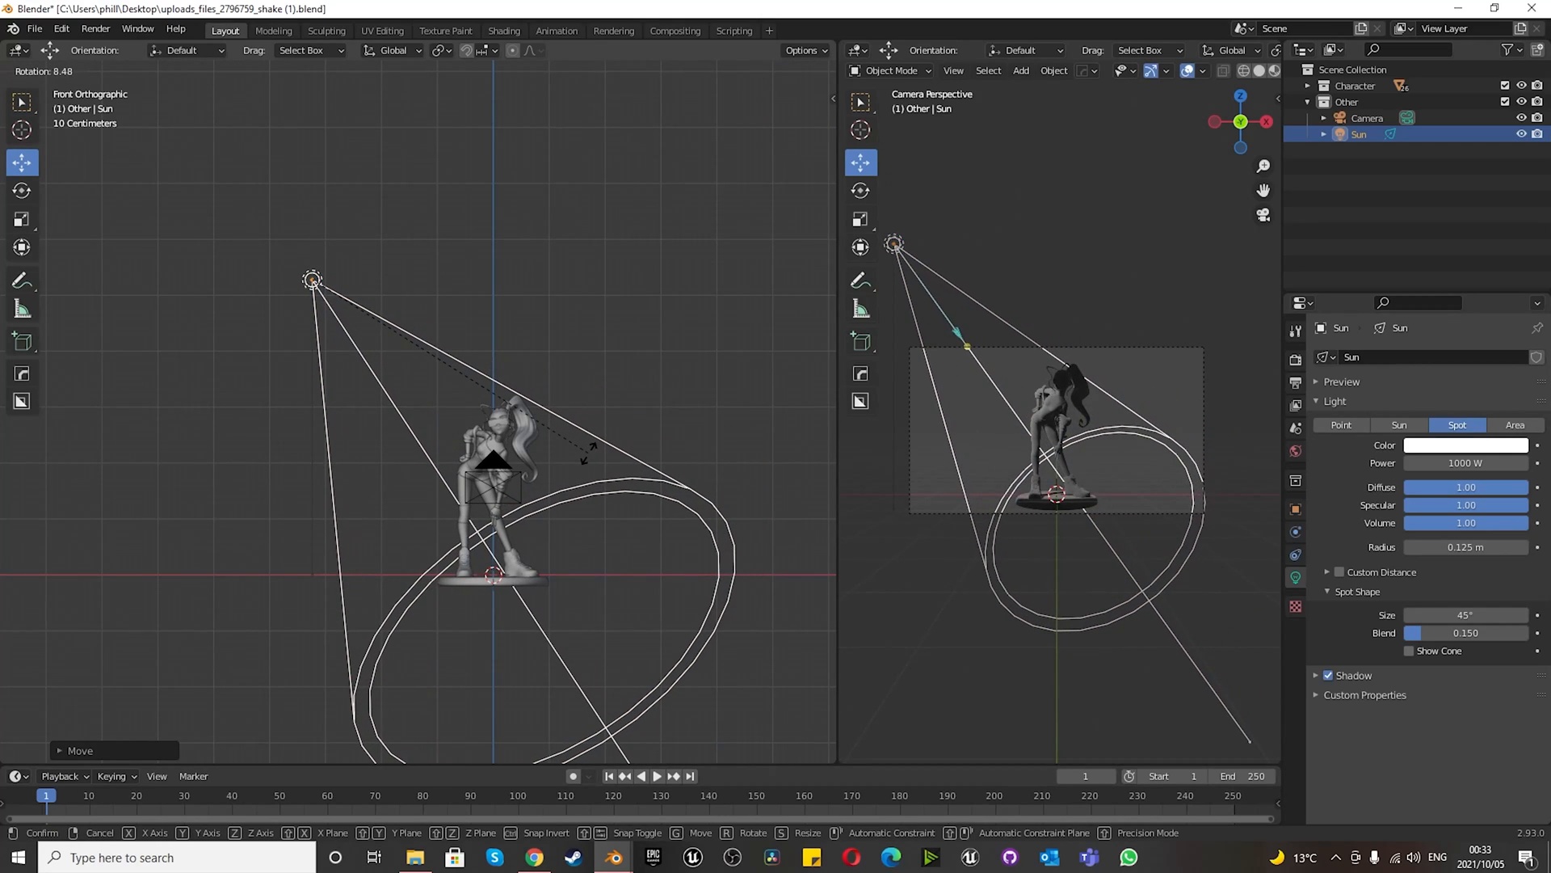
pyautogui.click(619, 398)
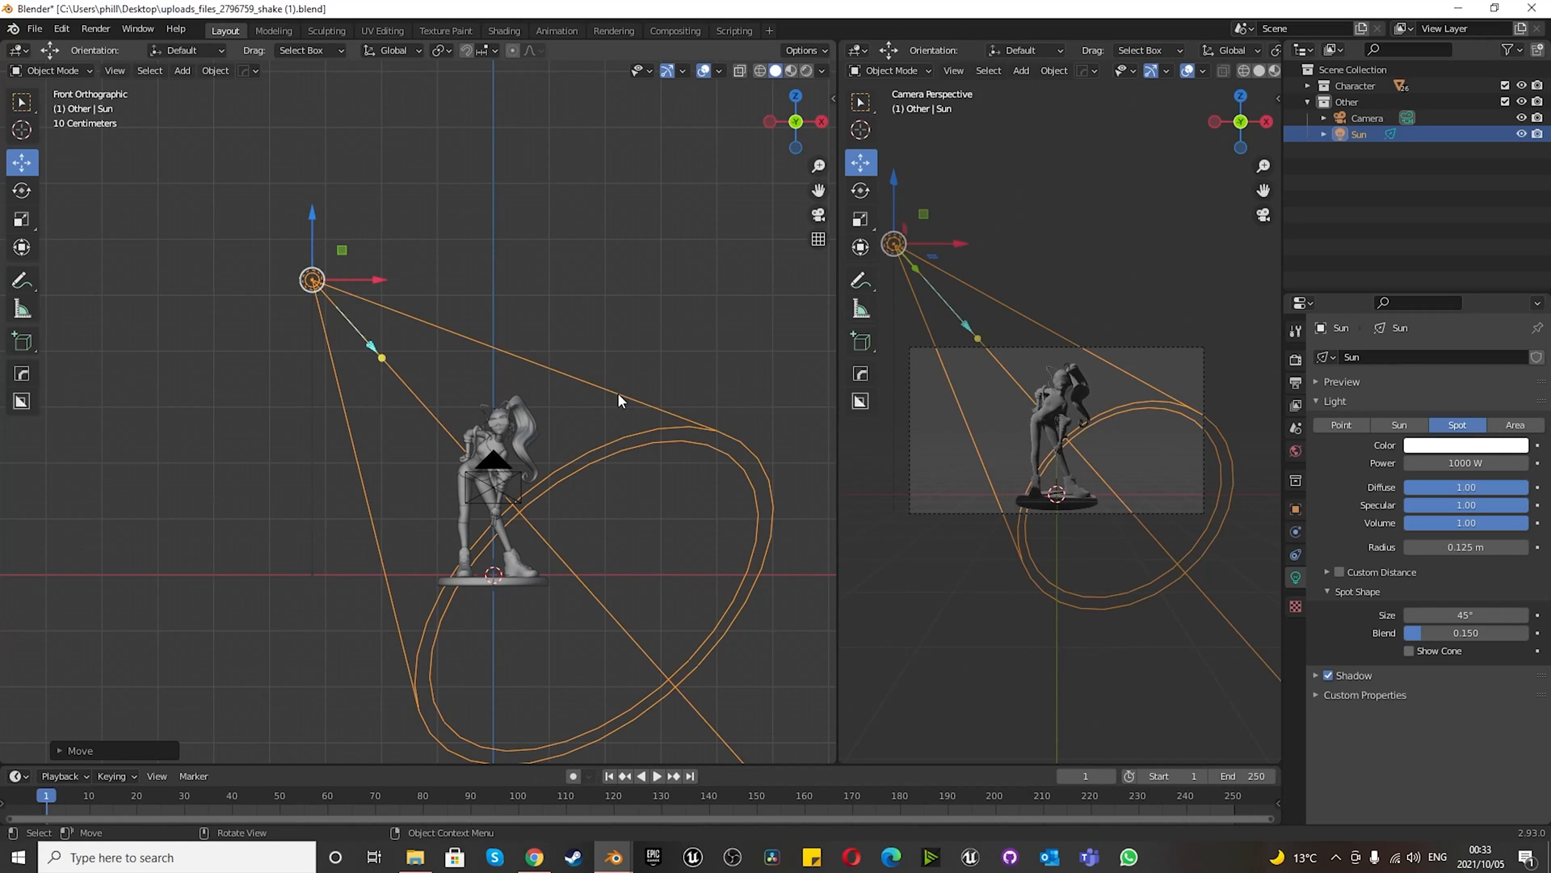
pyautogui.press('g')
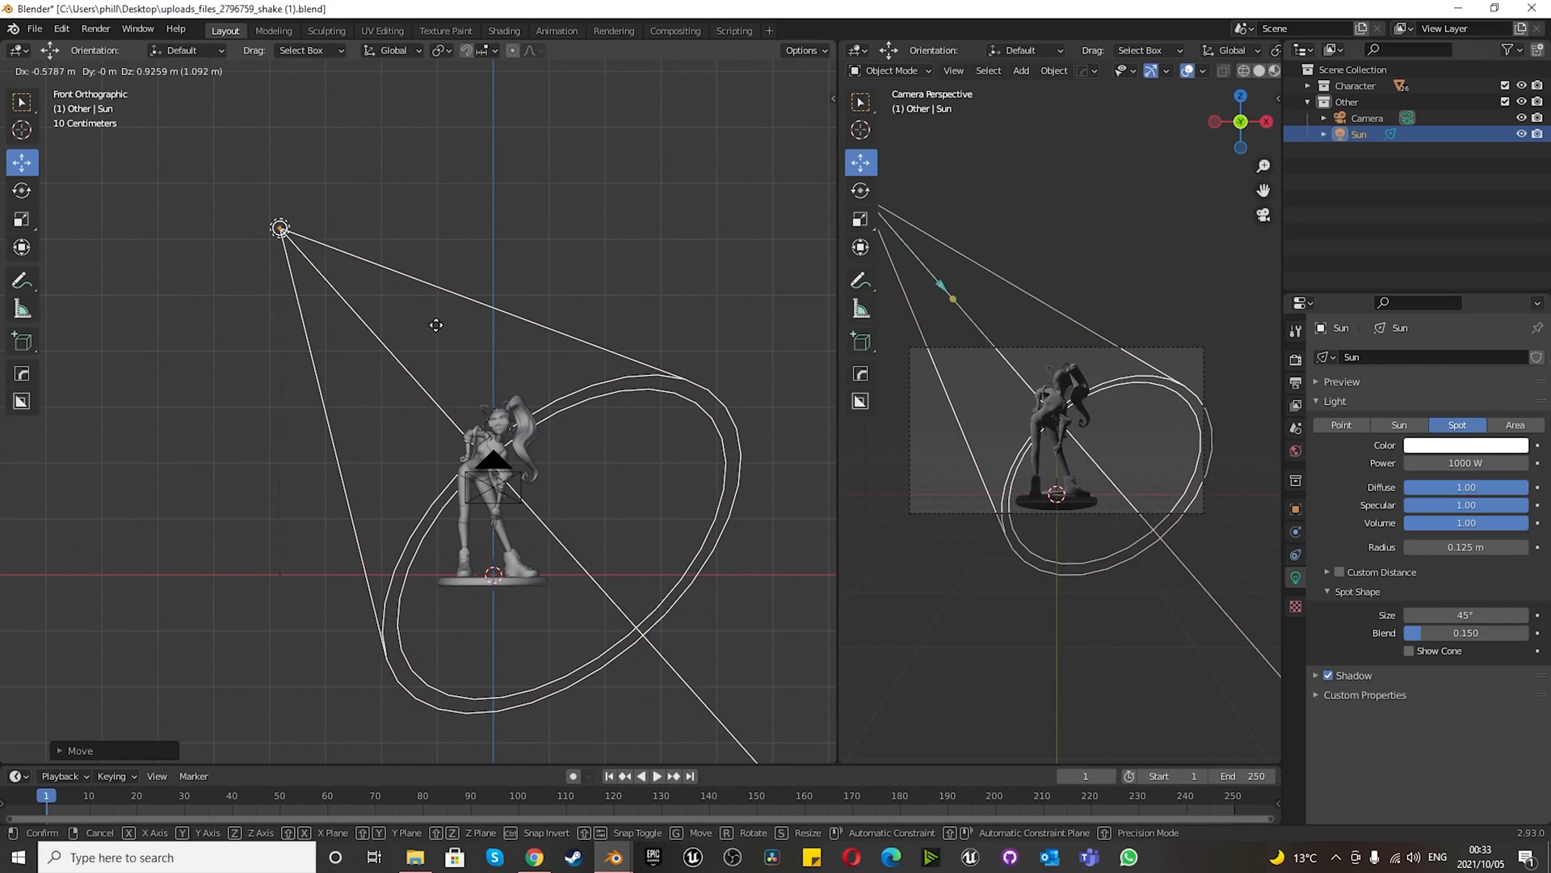
pyautogui.click(425, 322)
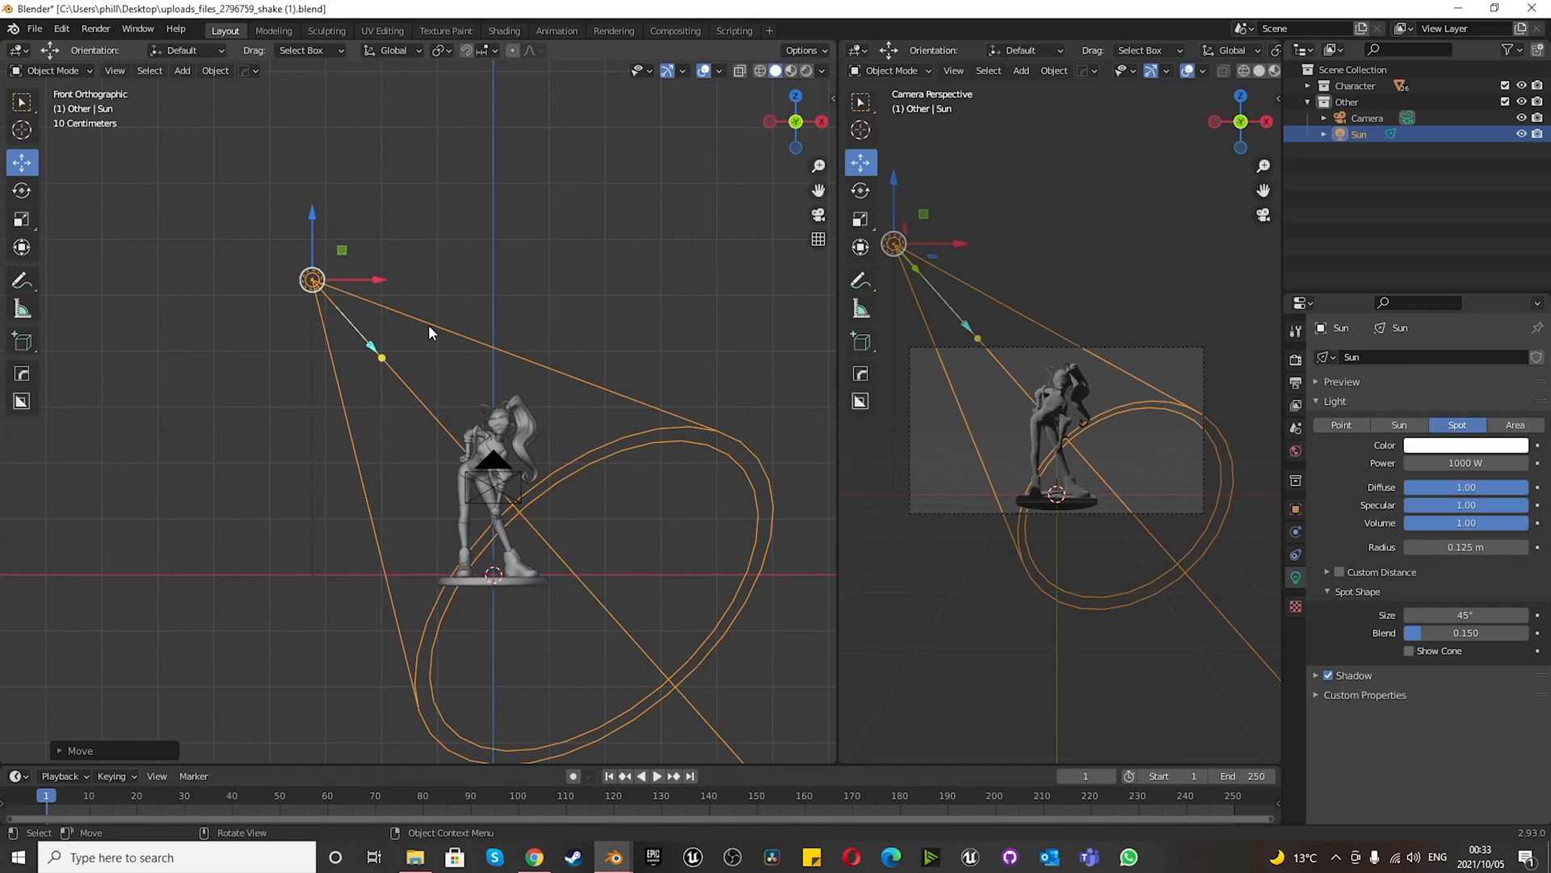
# - Move the spot light diagonally in front of the character in top view, finishing with about 0.39 m along negative X and 0.23 m along negative Y
pyautogui.press('KP_7')
pyautogui.press('g')
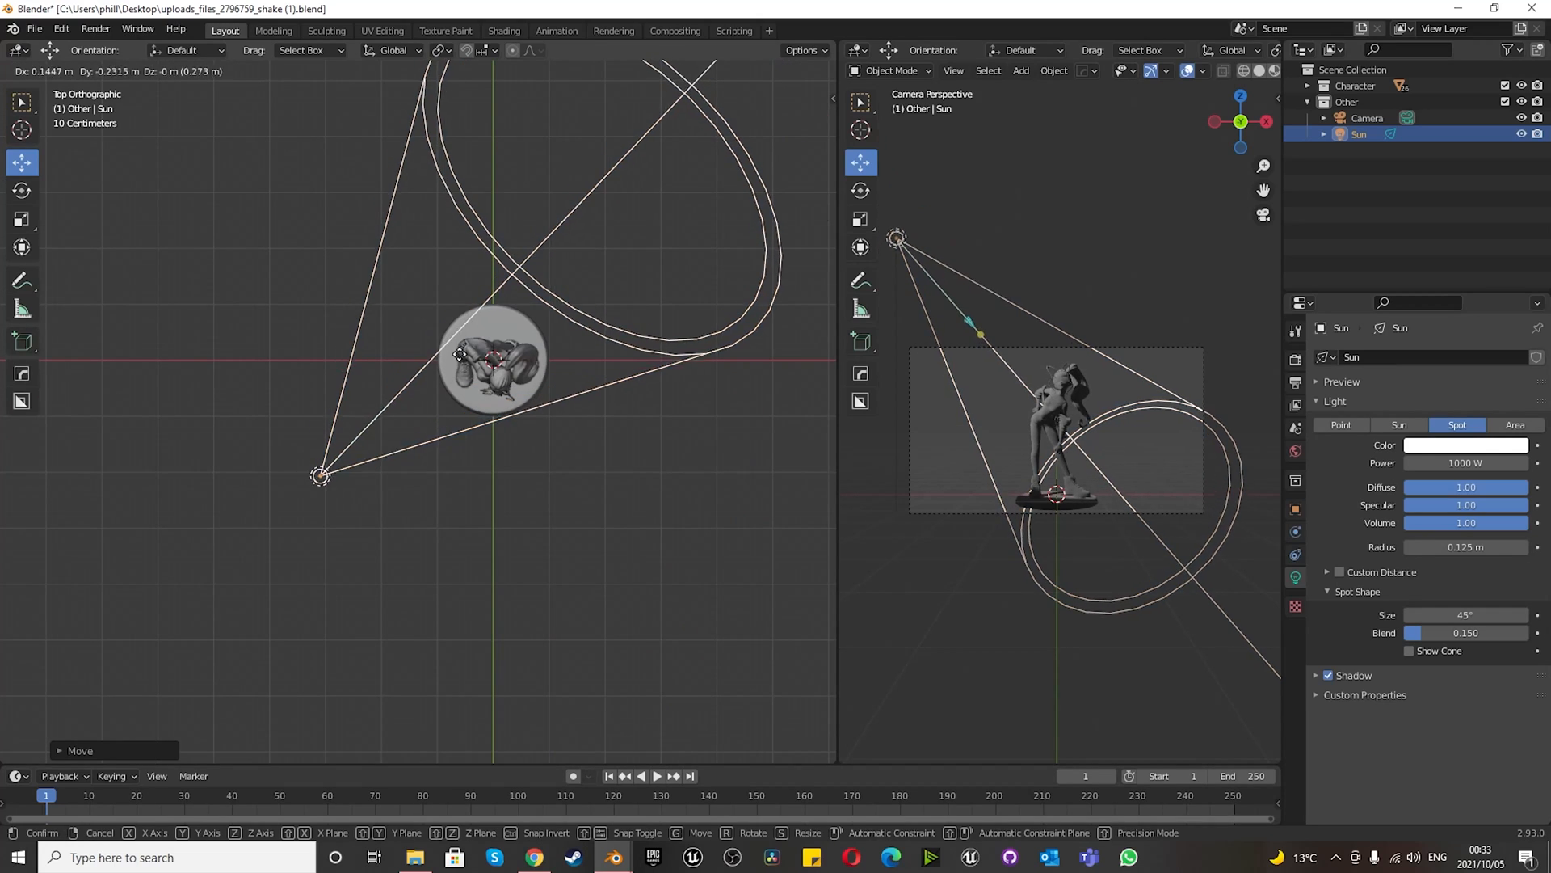
pyautogui.click(495, 408)
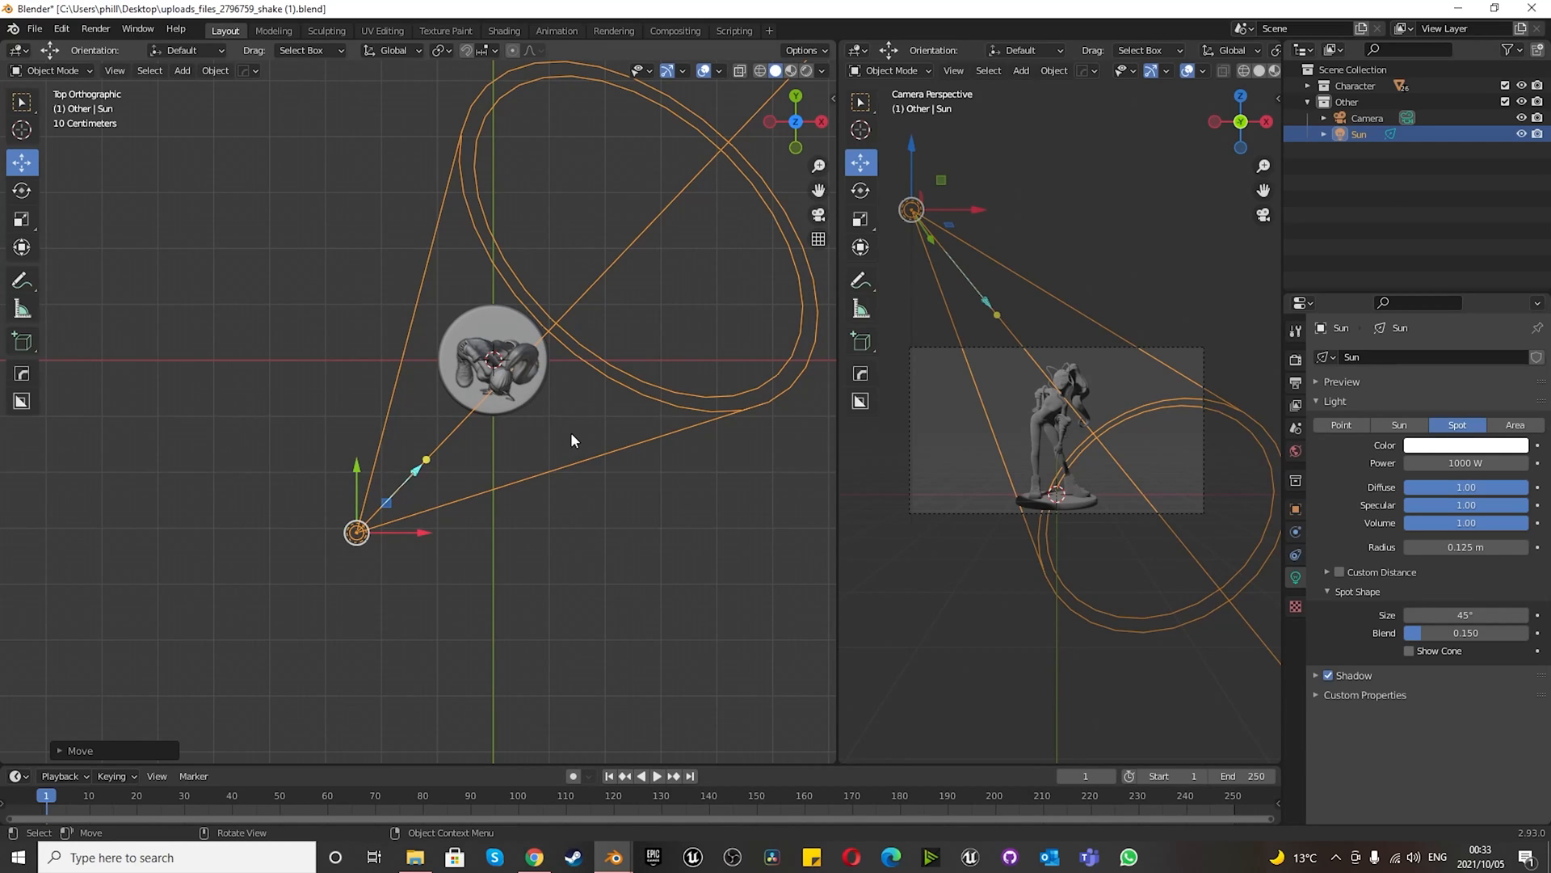
pyautogui.press('g')
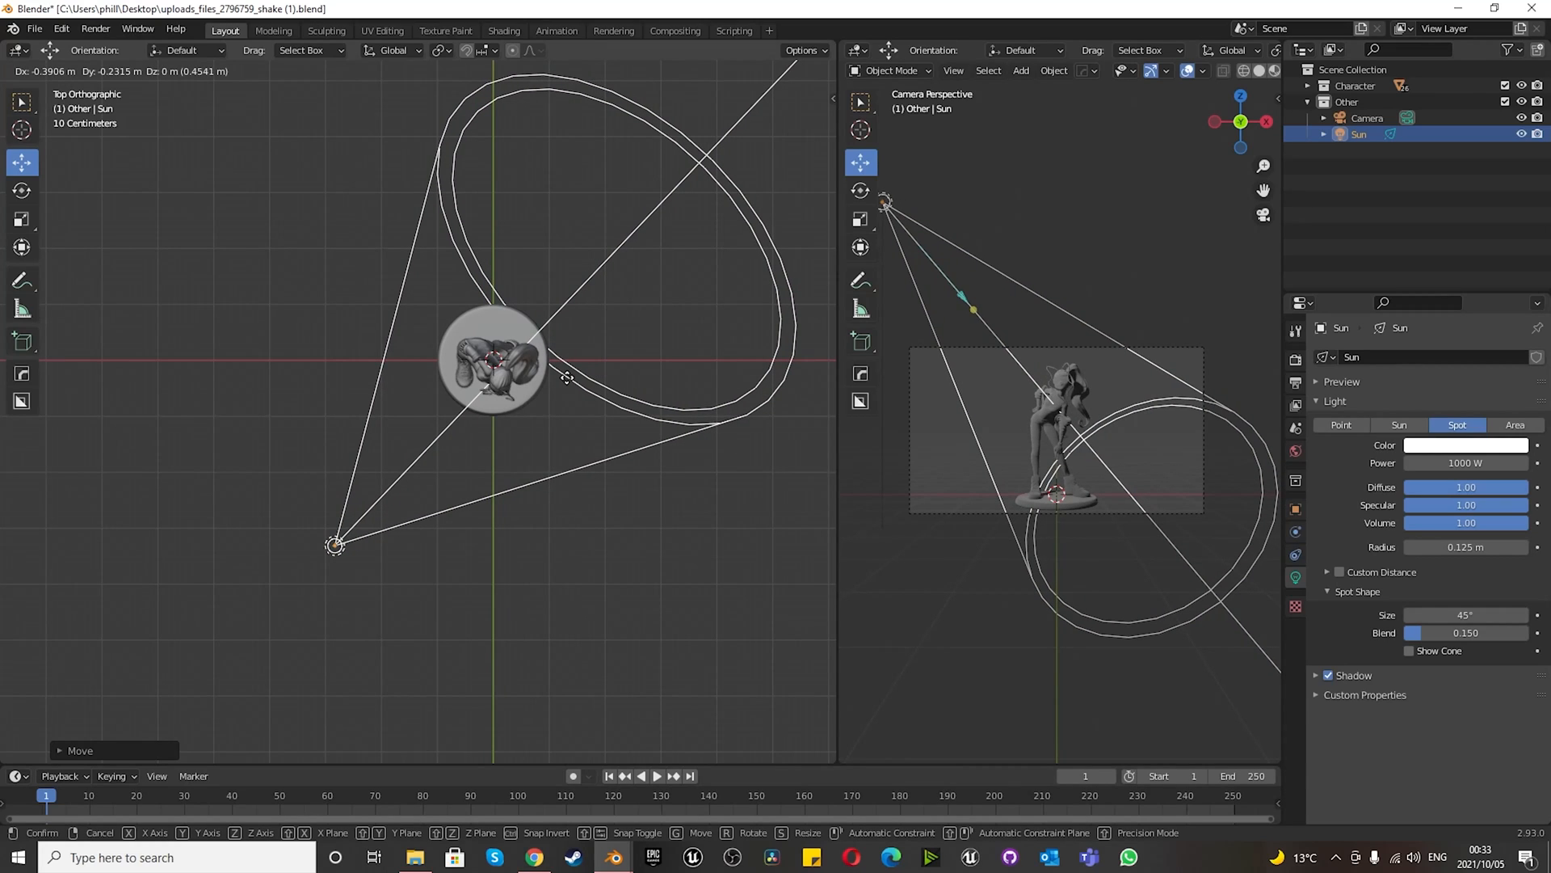
pyautogui.click(567, 378)
# - Check the character up close in the camera view and enlarge the timeline area to about half the window height
pyautogui.scroll(4, 1059, 422)
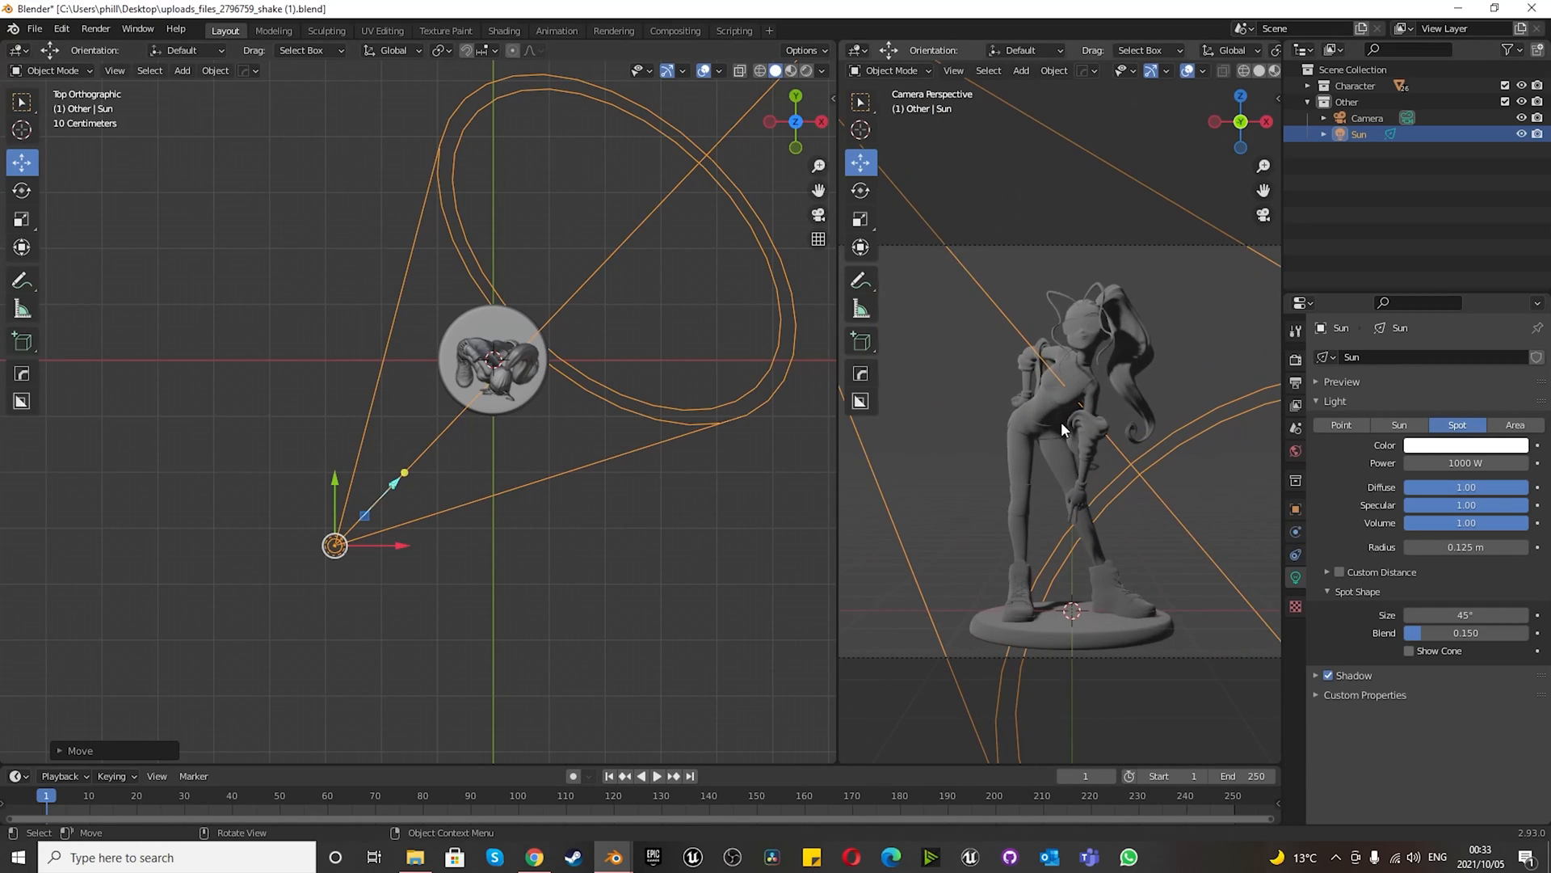
pyautogui.scroll(2, 1074, 328)
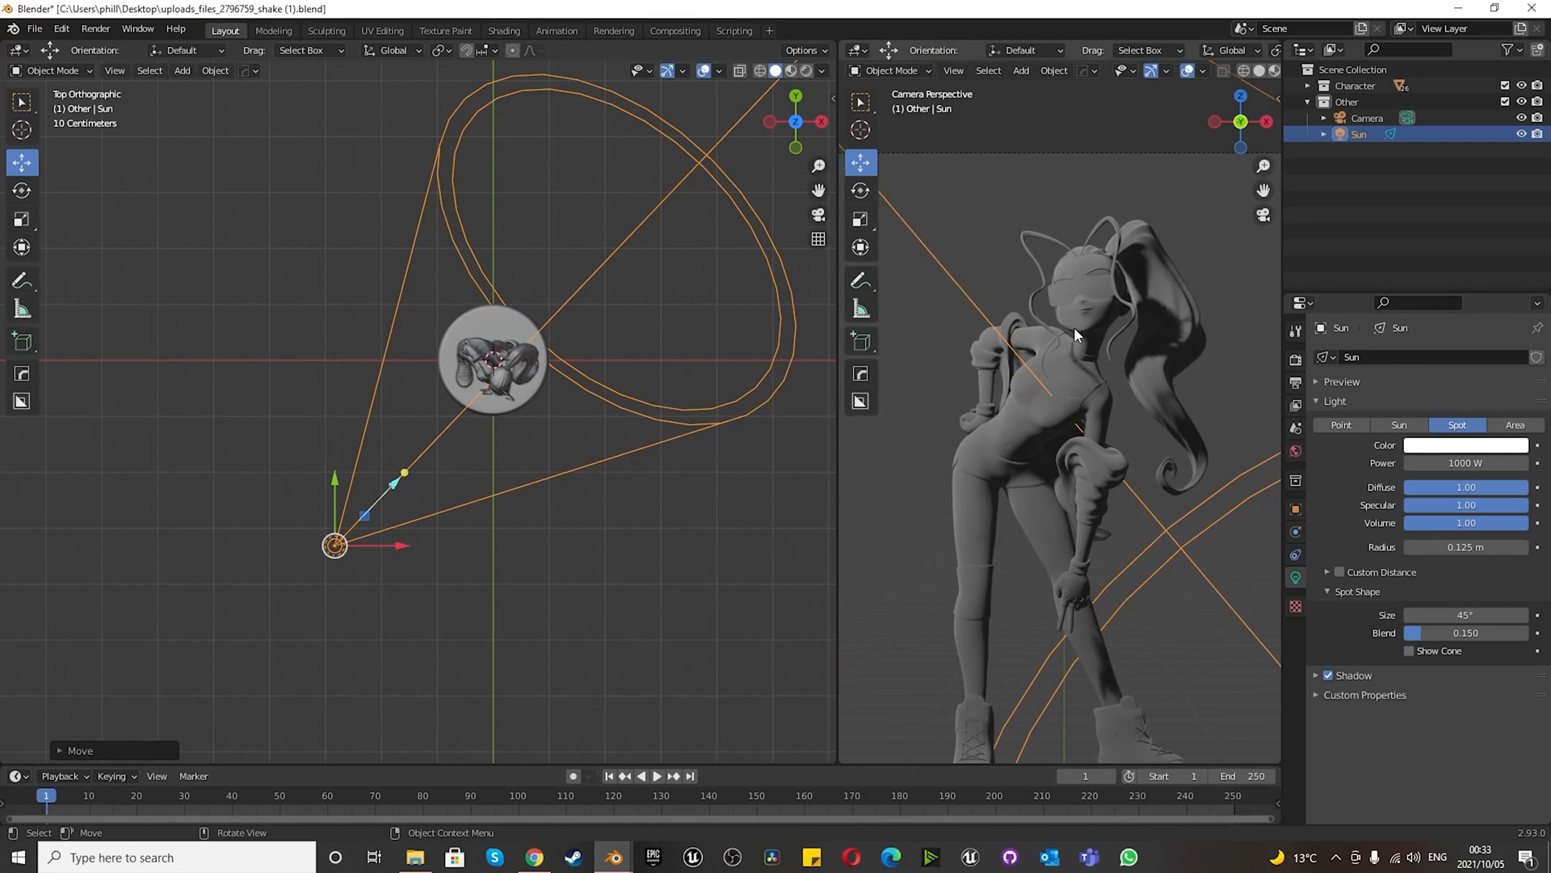
pyautogui.scroll(2, 1074, 326)
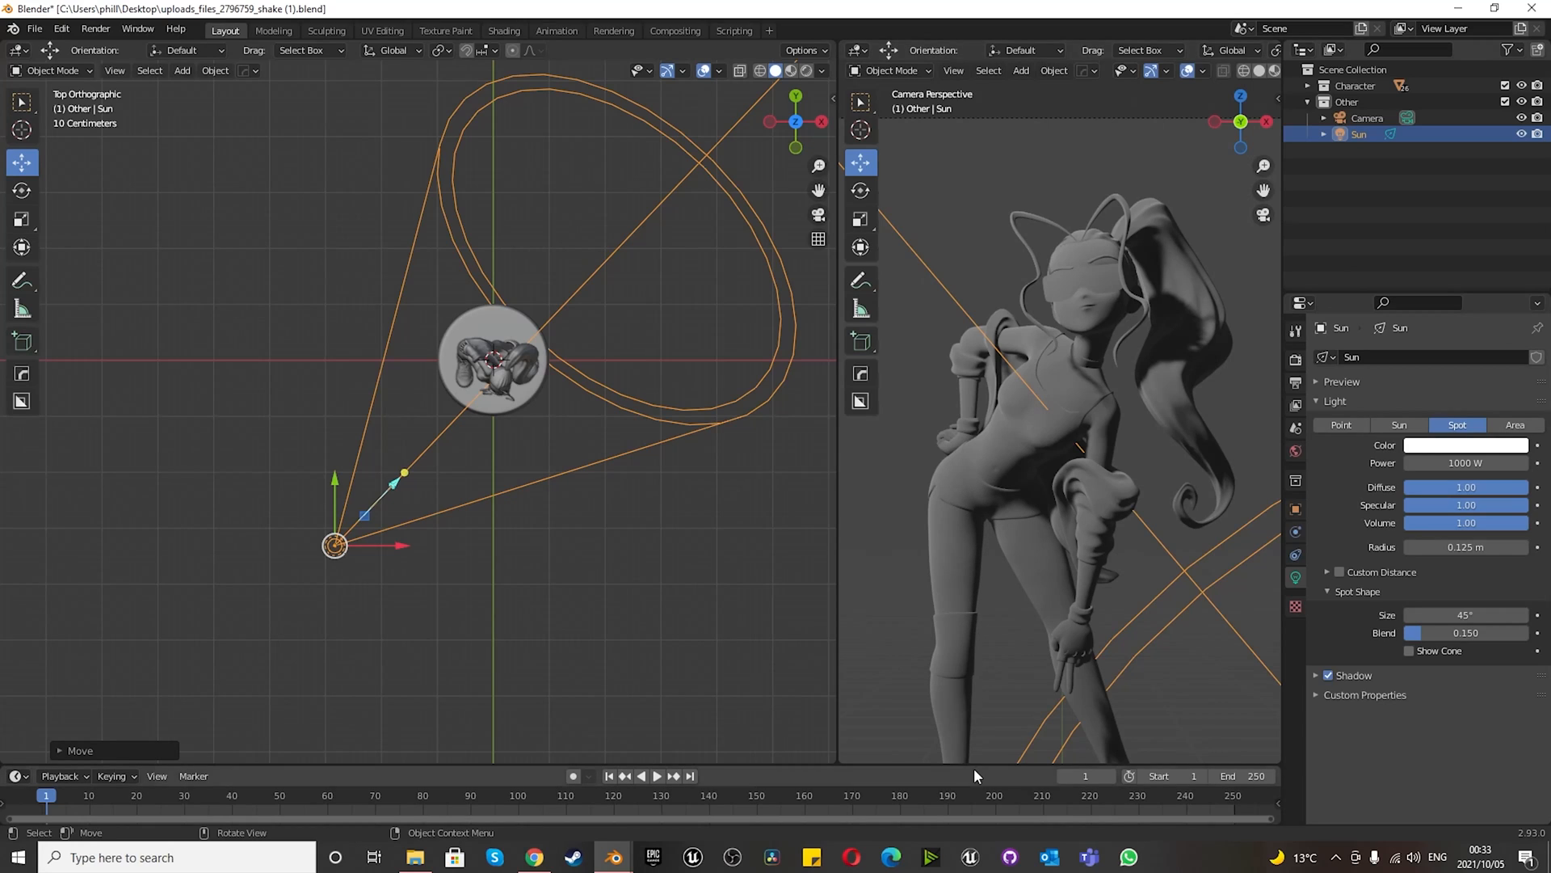
pyautogui.scroll(3, 1095, 298)
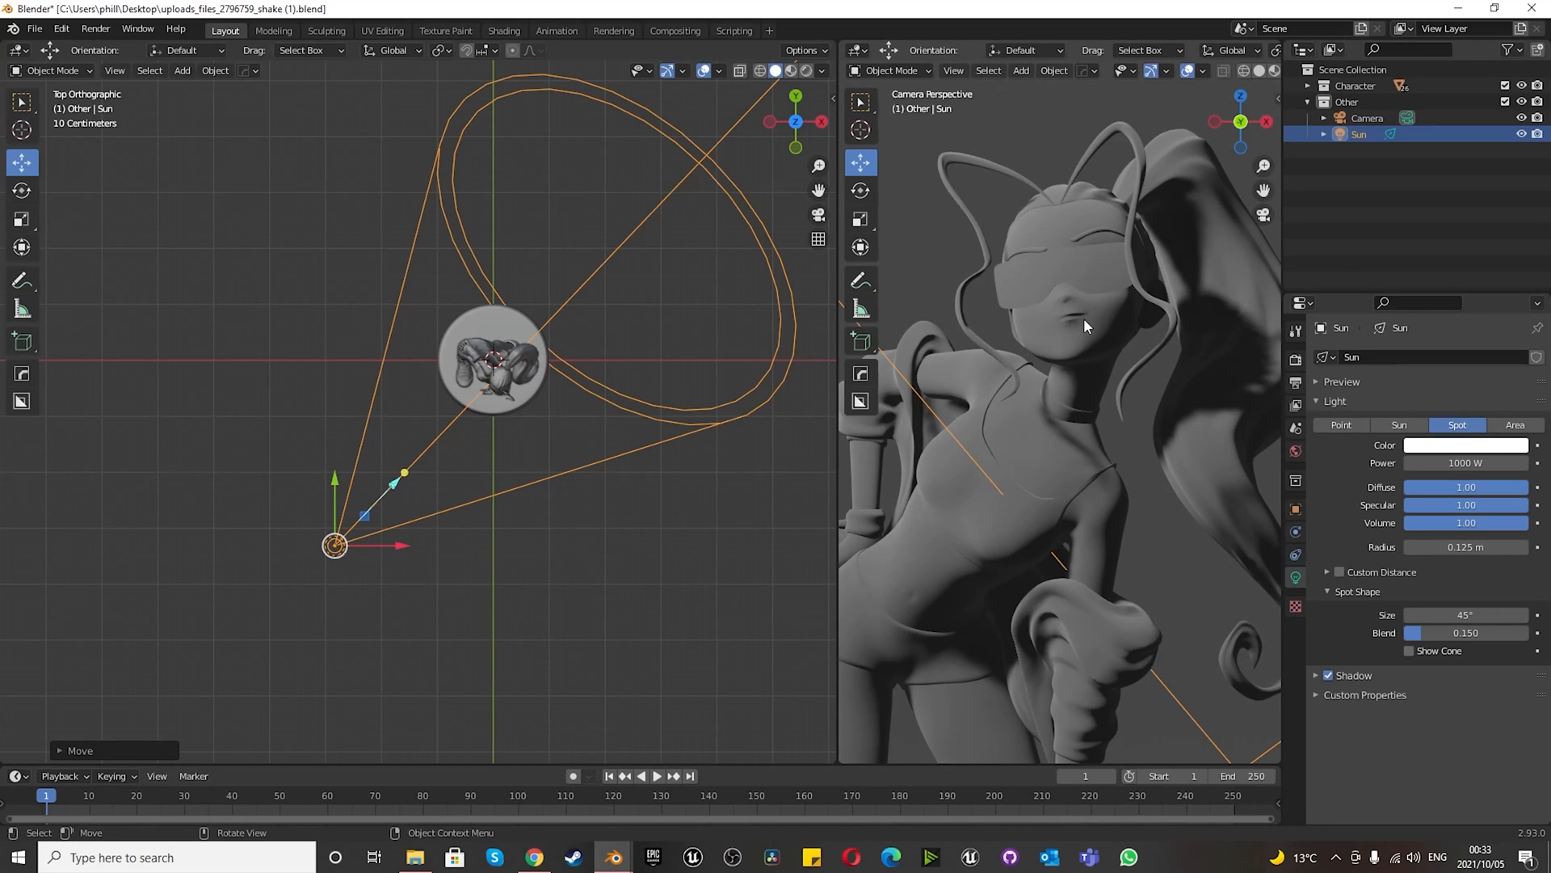
pyautogui.scroll(-5, 512, 465)
pyautogui.scroll(2, 512, 466)
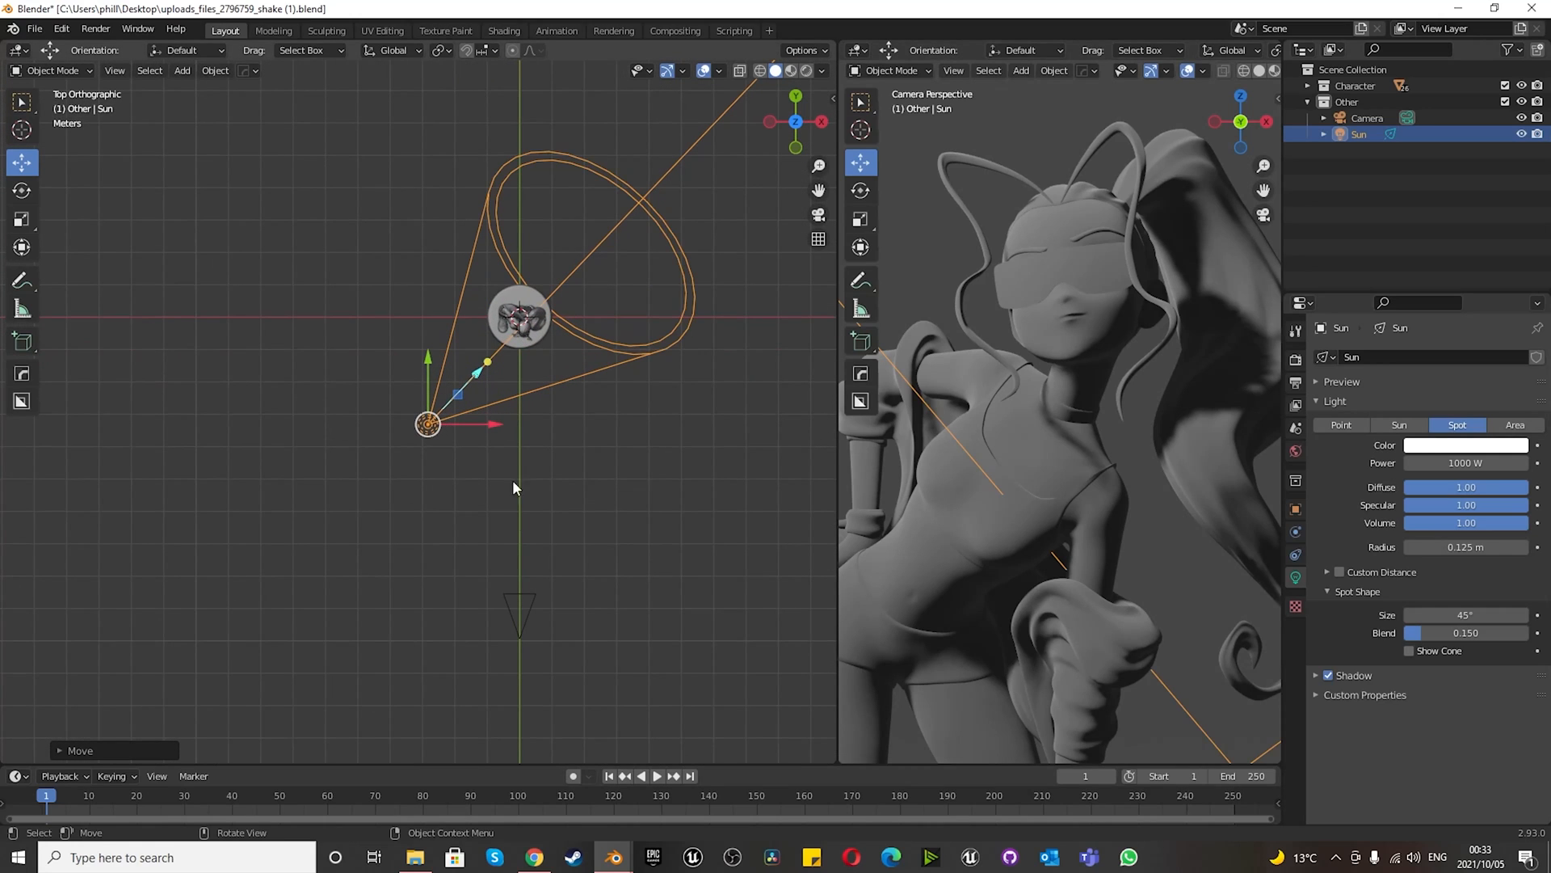
pyautogui.moveTo(474, 765); pyautogui.dragTo(563, 424)
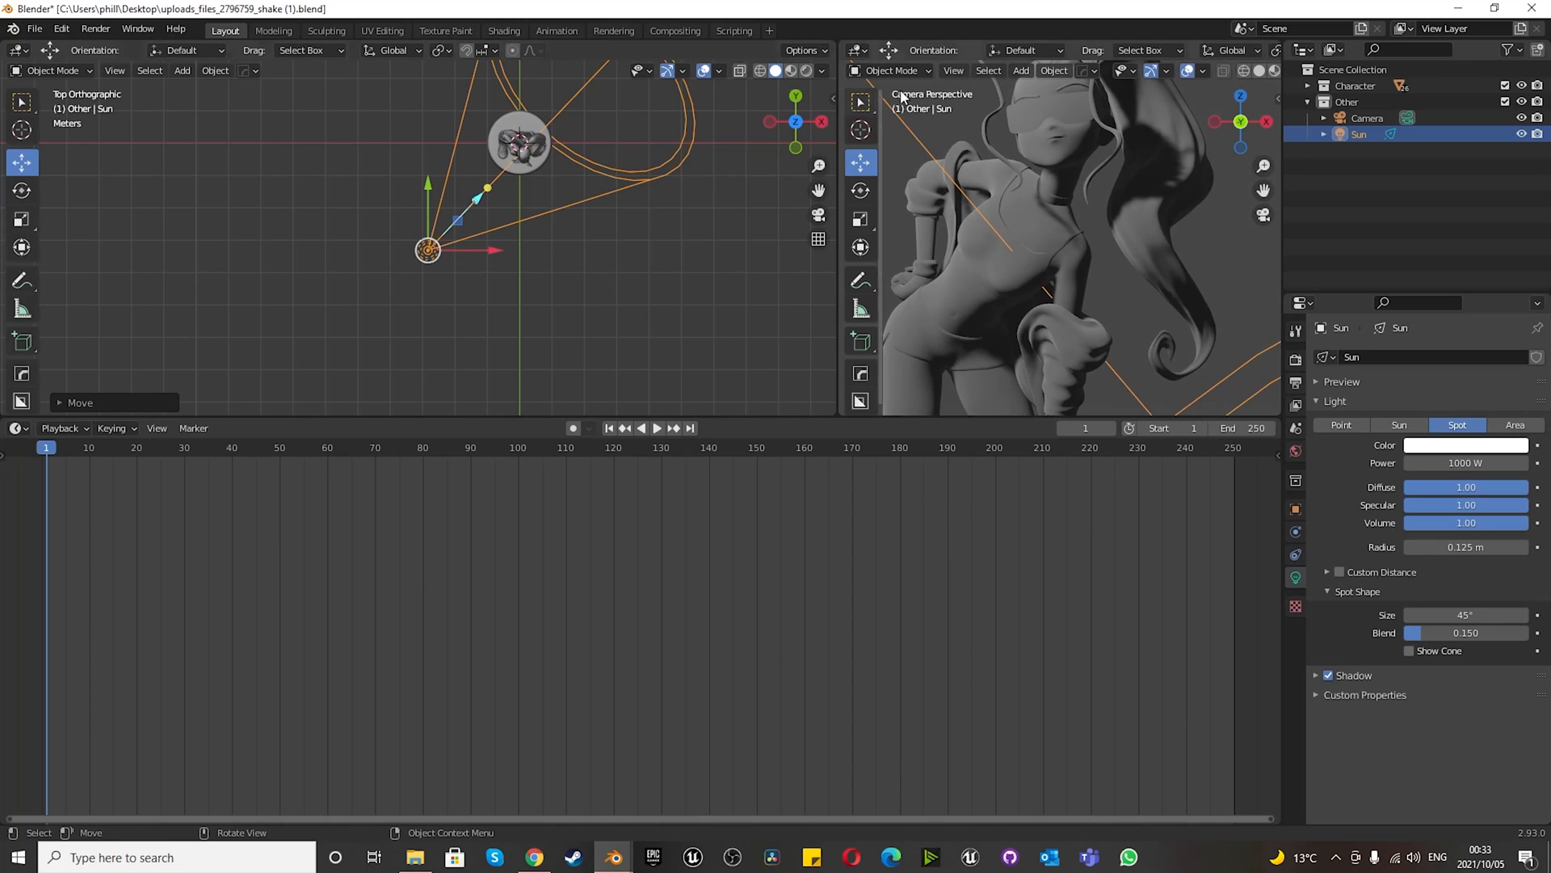
# - Deselect the spot light and add a circle-shaped empty at the character's base
pyautogui.click(1307, 101)
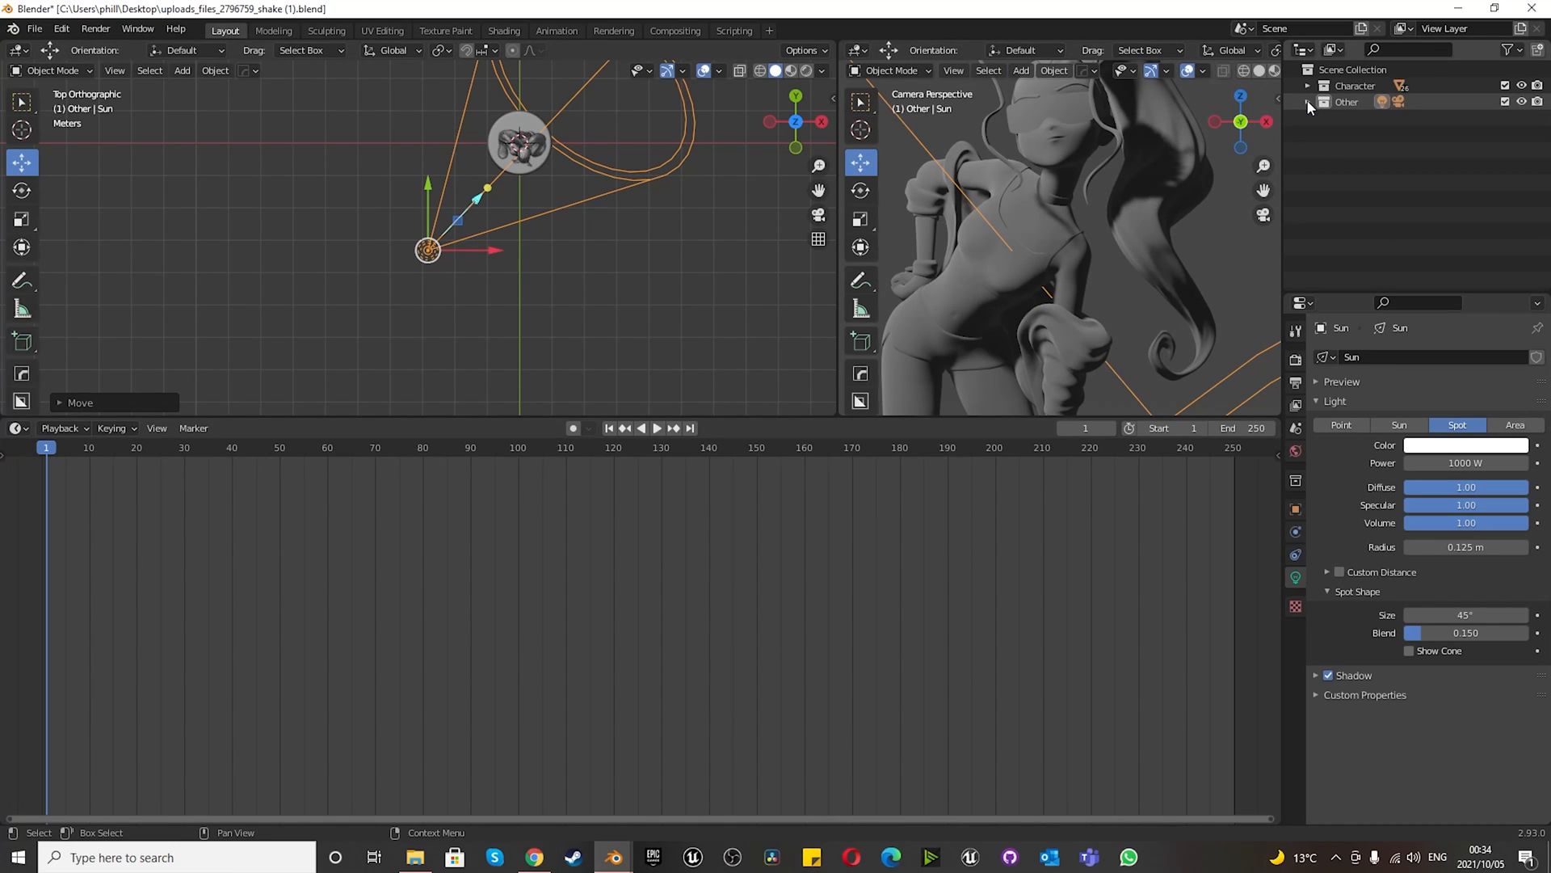
pyautogui.click(1307, 101)
pyautogui.scroll(-6, 567, 247)
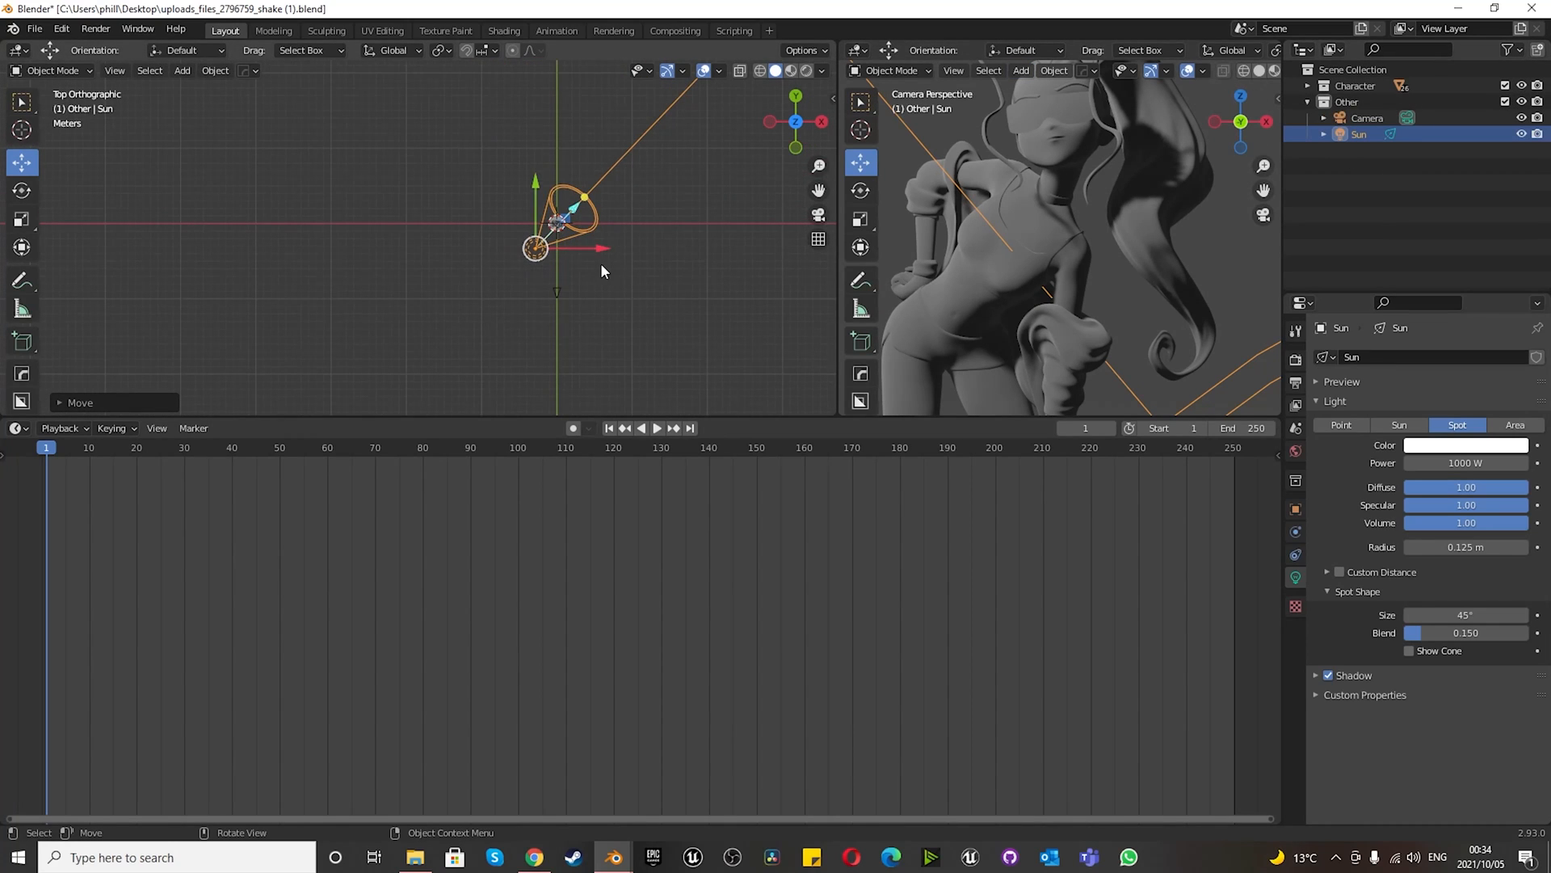
pyautogui.click(602, 264)
pyautogui.scroll(1, 604, 265)
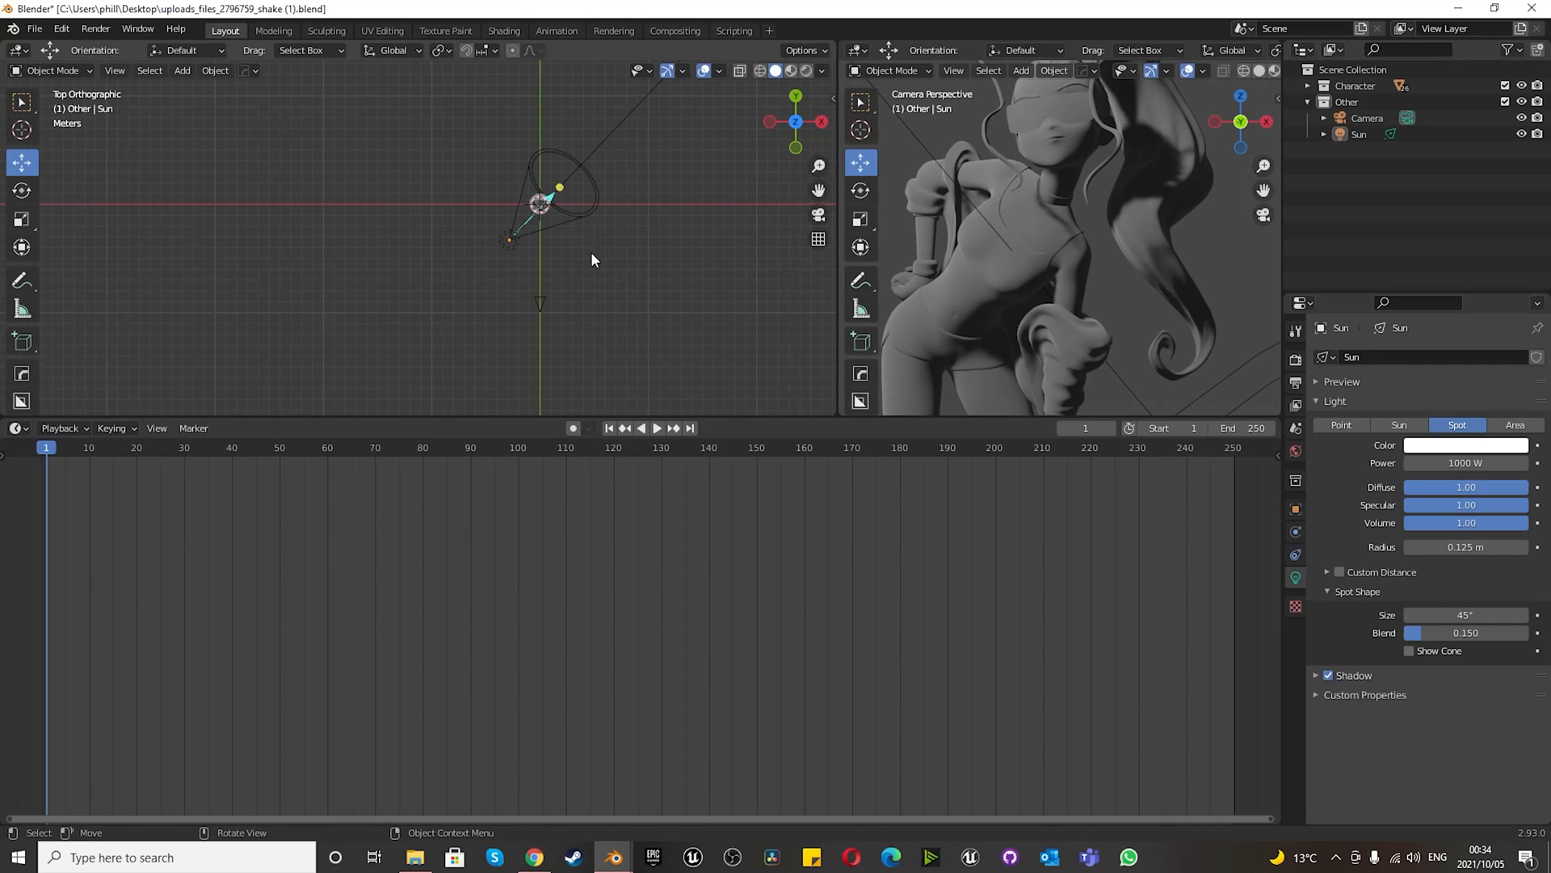
pyautogui.scroll(-2, 565, 282)
pyautogui.scroll(2, 562, 225)
pyautogui.scroll(-1, 624, 264)
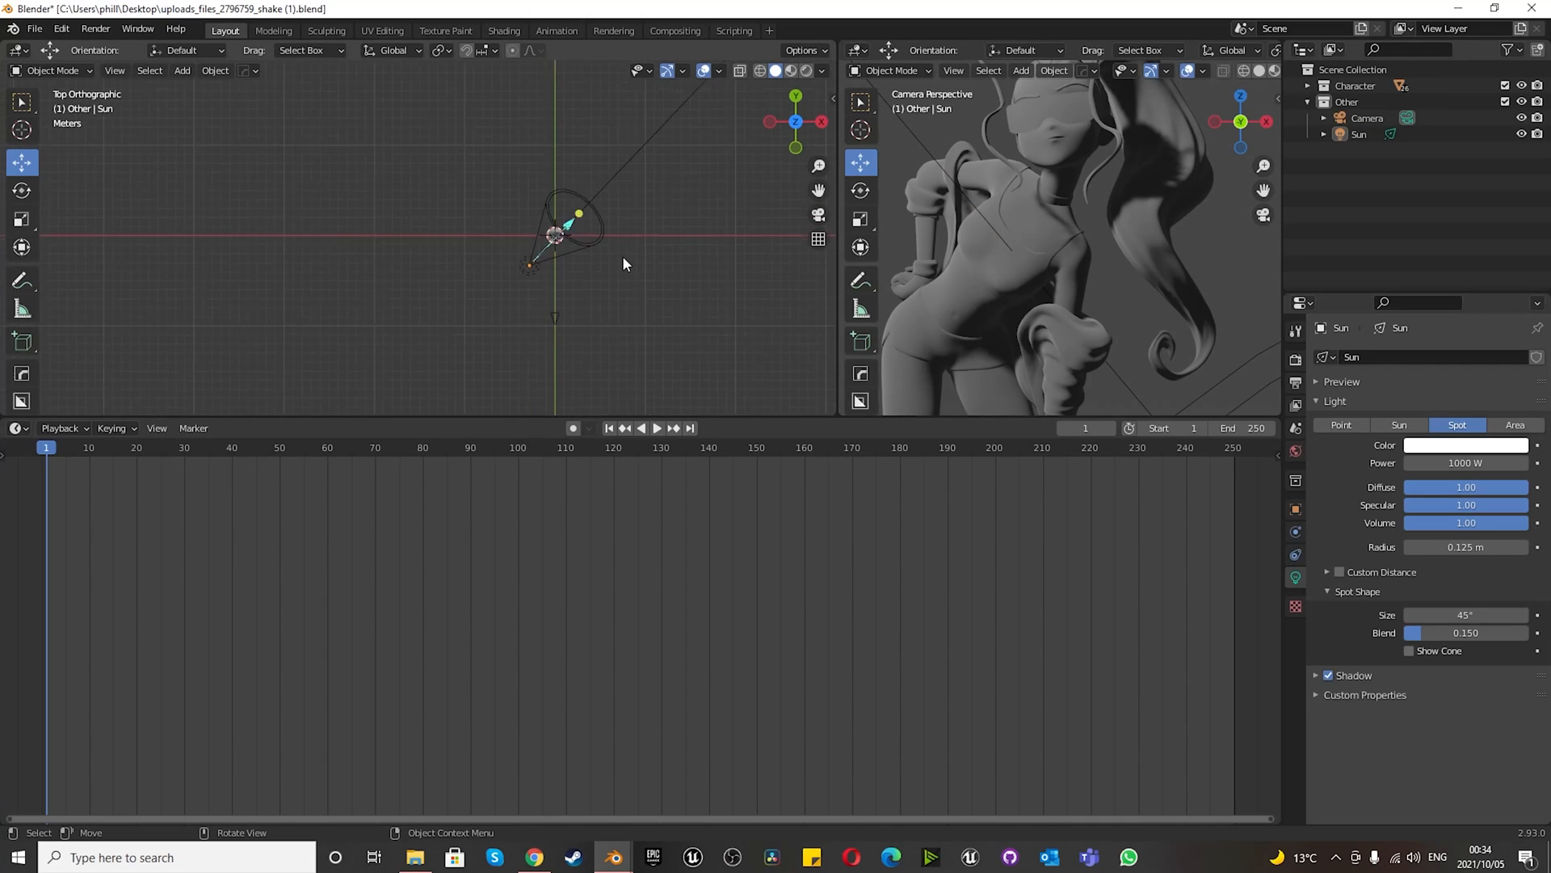
pyautogui.scroll(1, 603, 255)
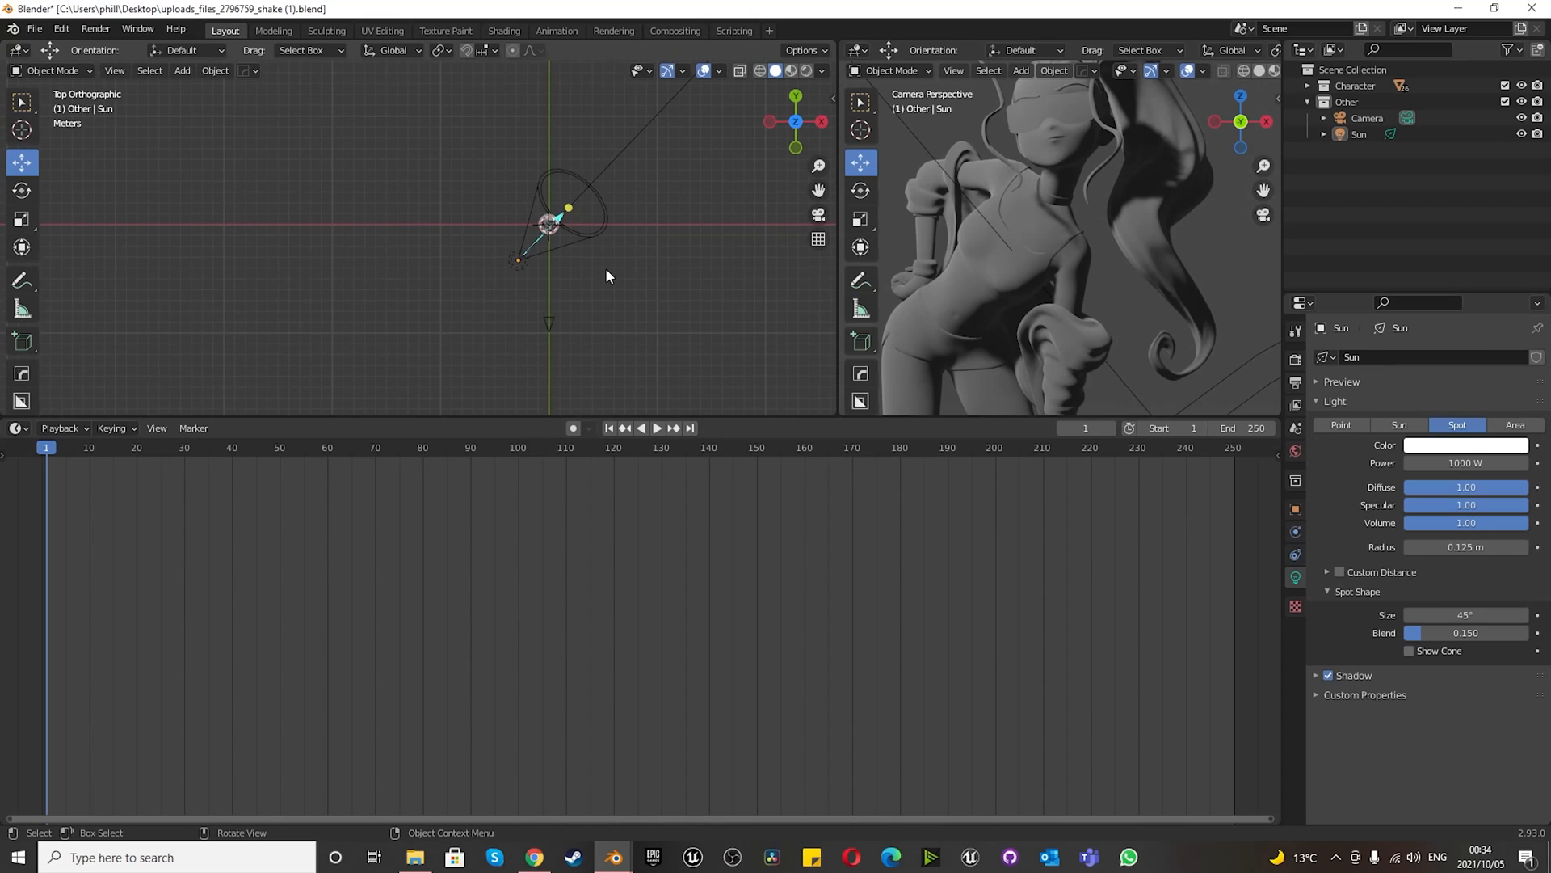
pyautogui.hotkey('shift', 'a')
pyautogui.moveTo(582, 222)
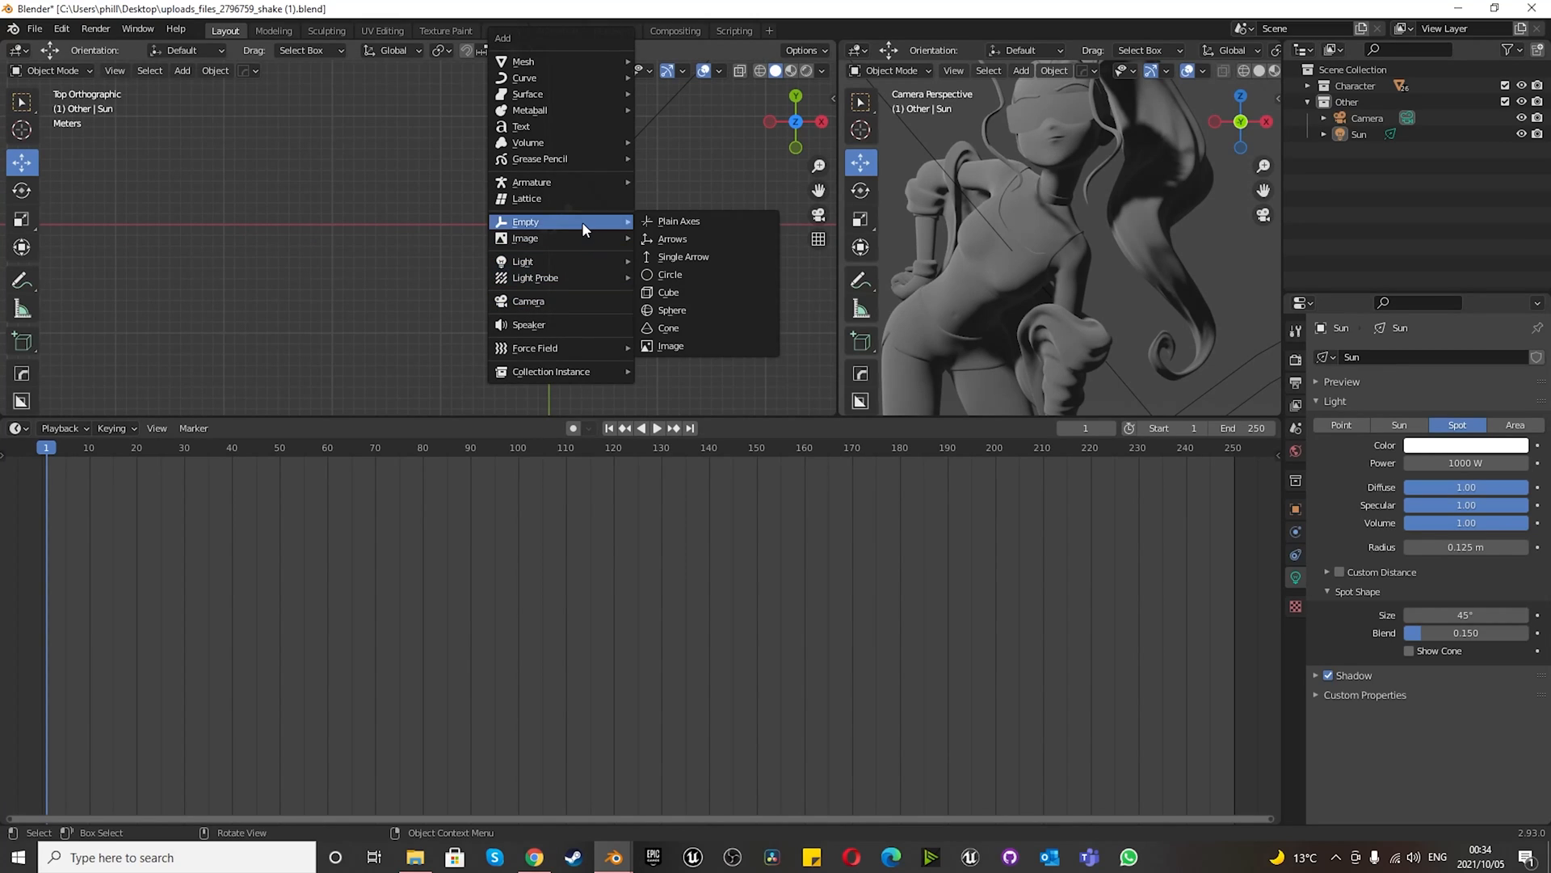
pyautogui.click(696, 274)
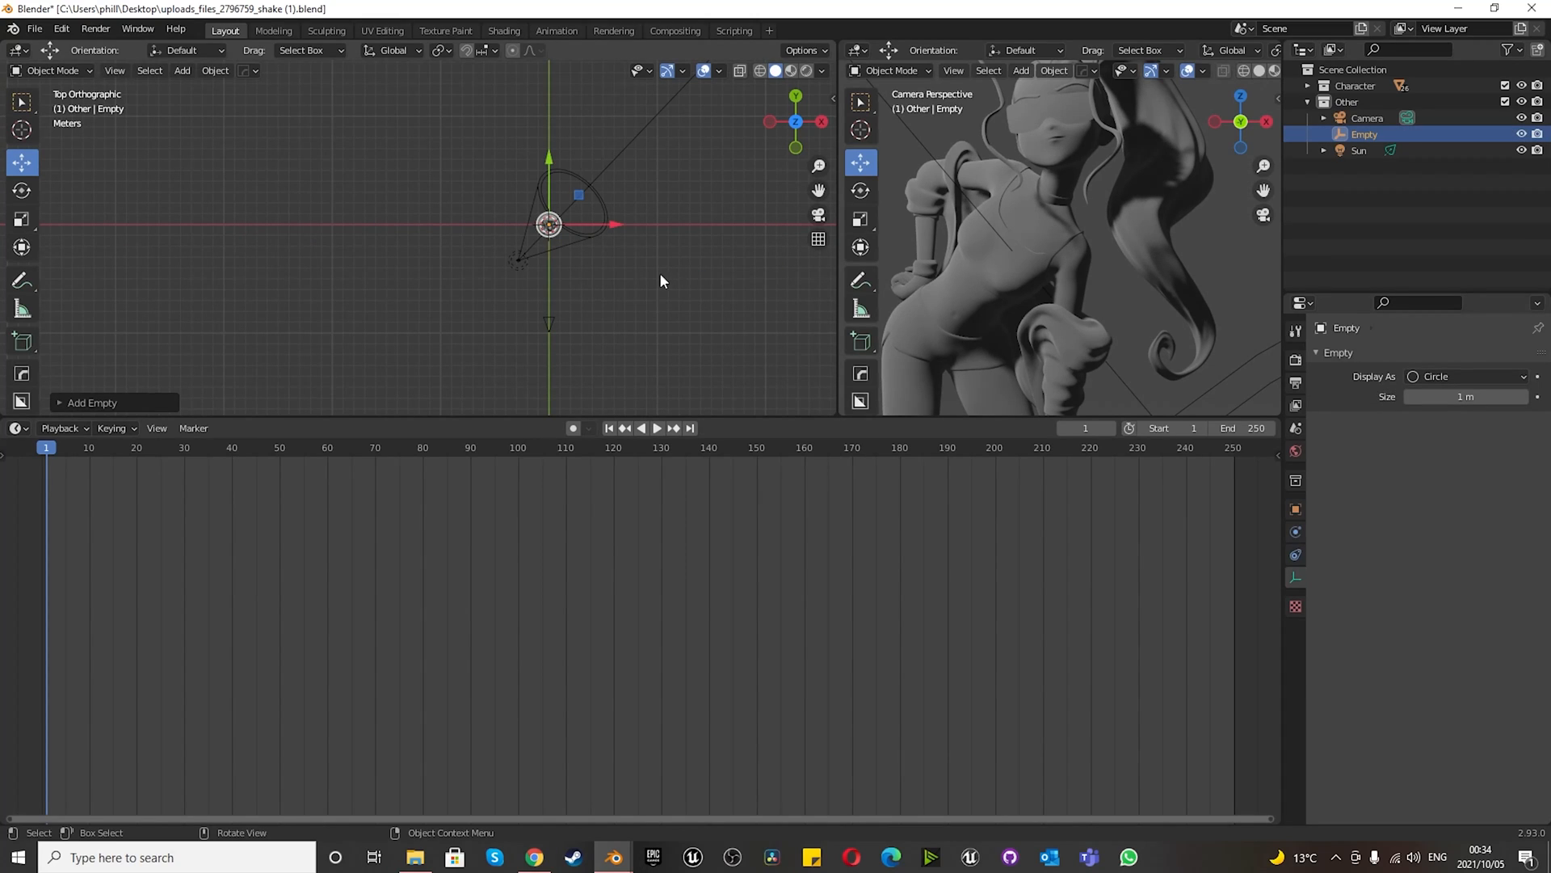
# - Scale the circle empty by a factor of 5 around the character
pyautogui.scroll(2, 566, 222)
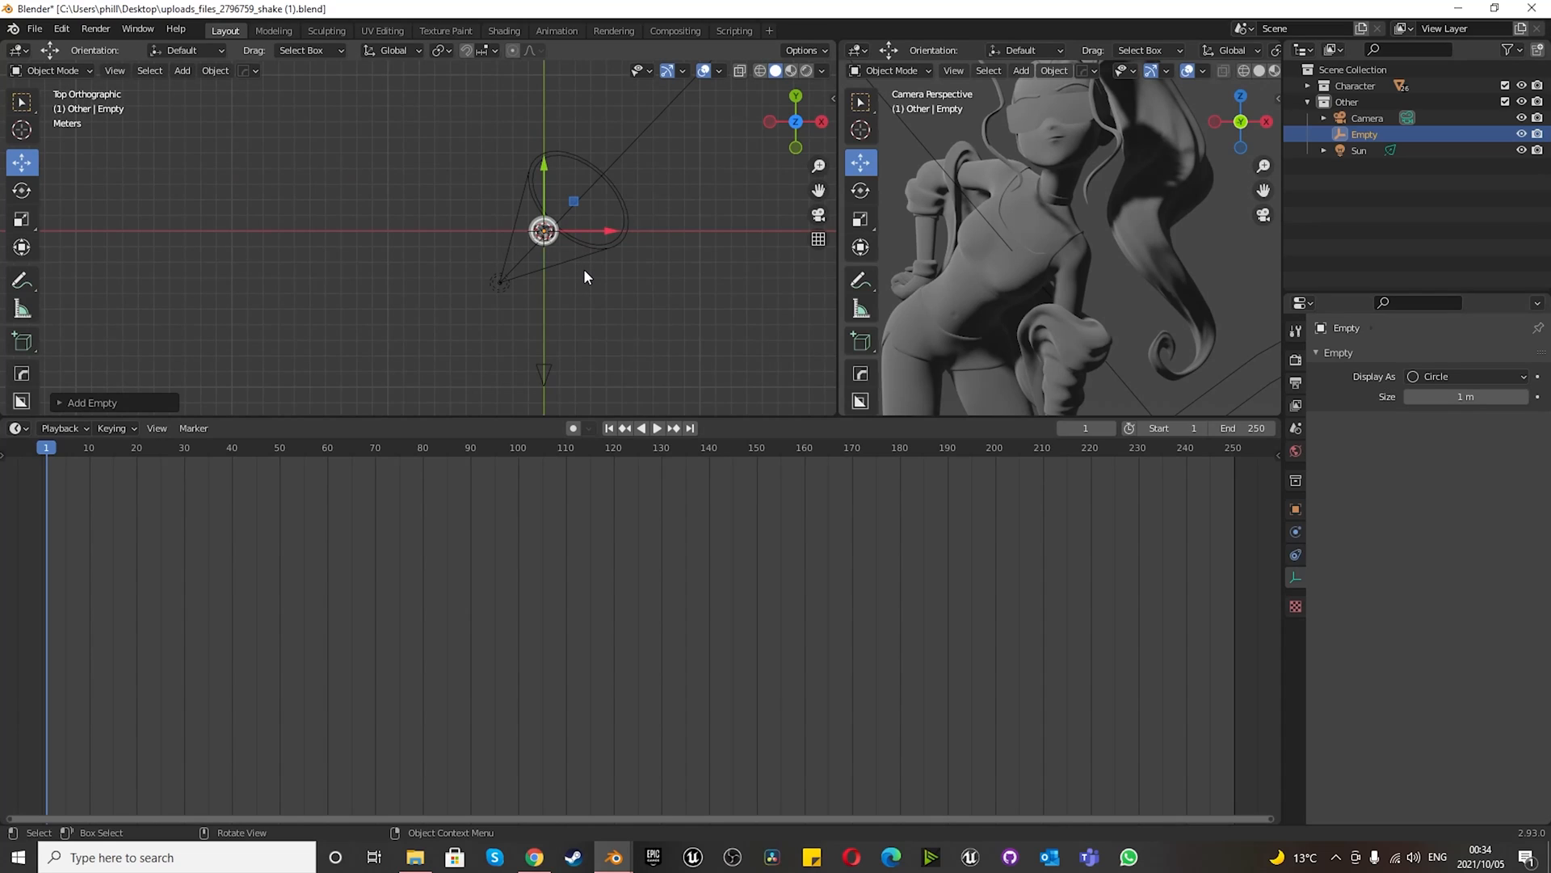
pyautogui.press('s')
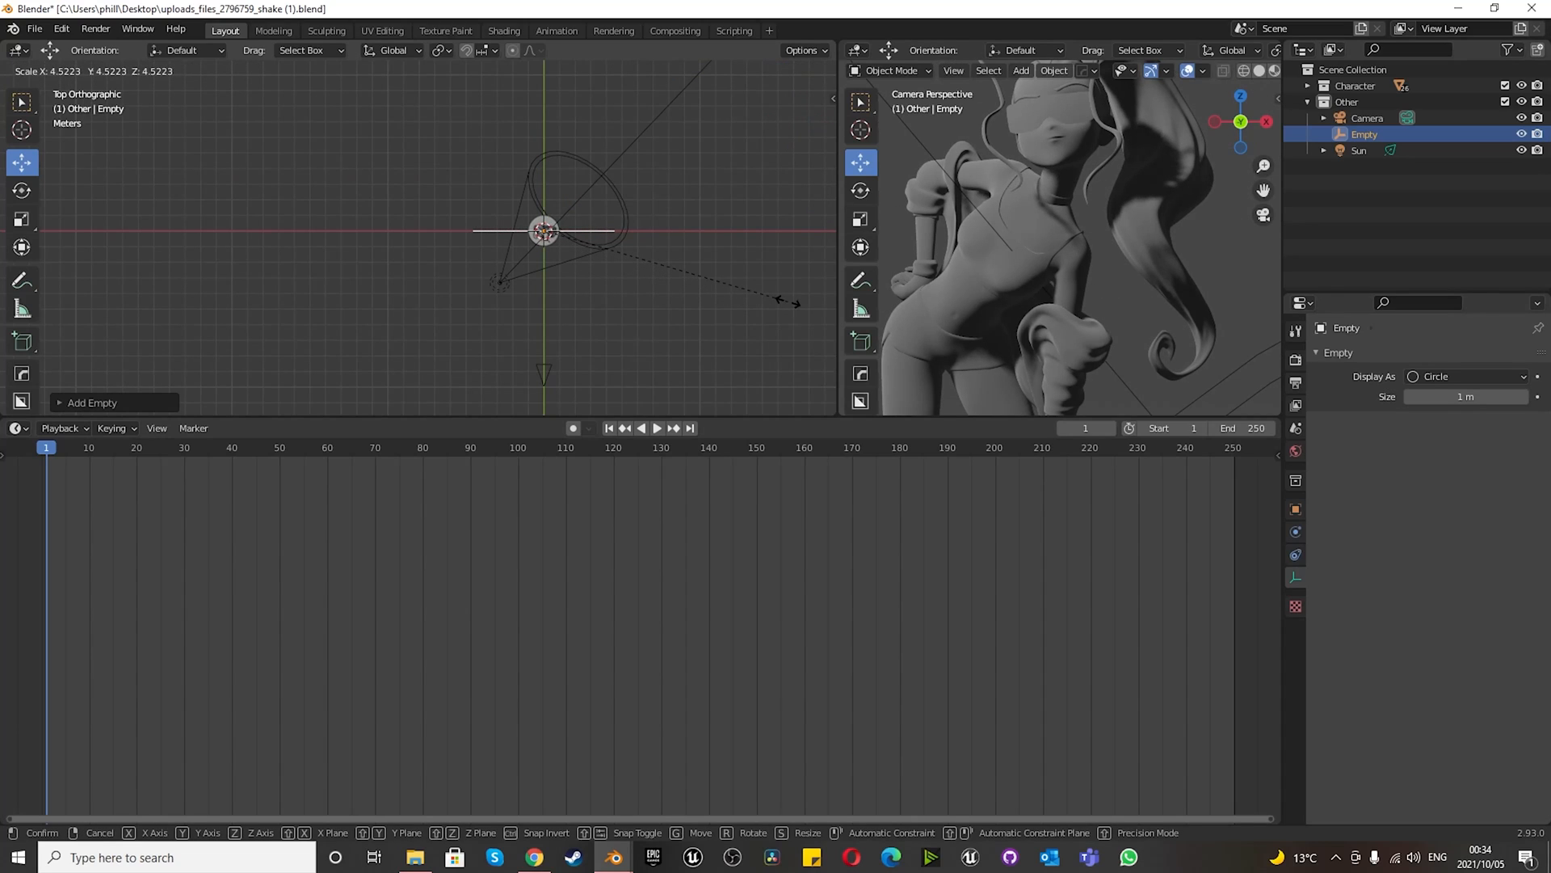
pyautogui.write('5')
pyautogui.press('Return')
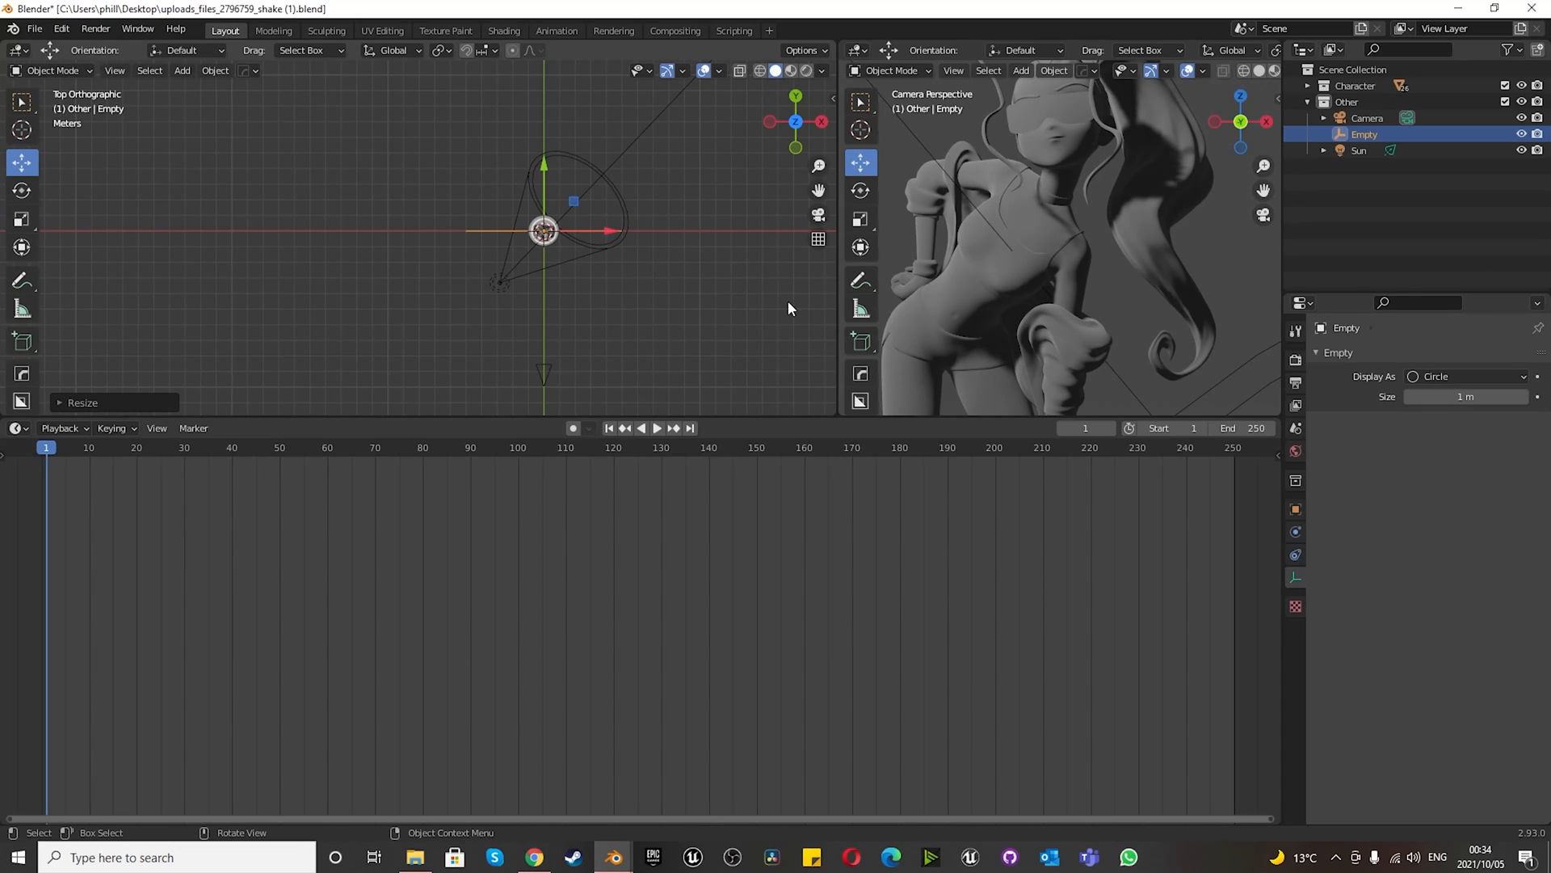
# - Rotate the circle empty 180° about the global X axis
pyautogui.write('r')
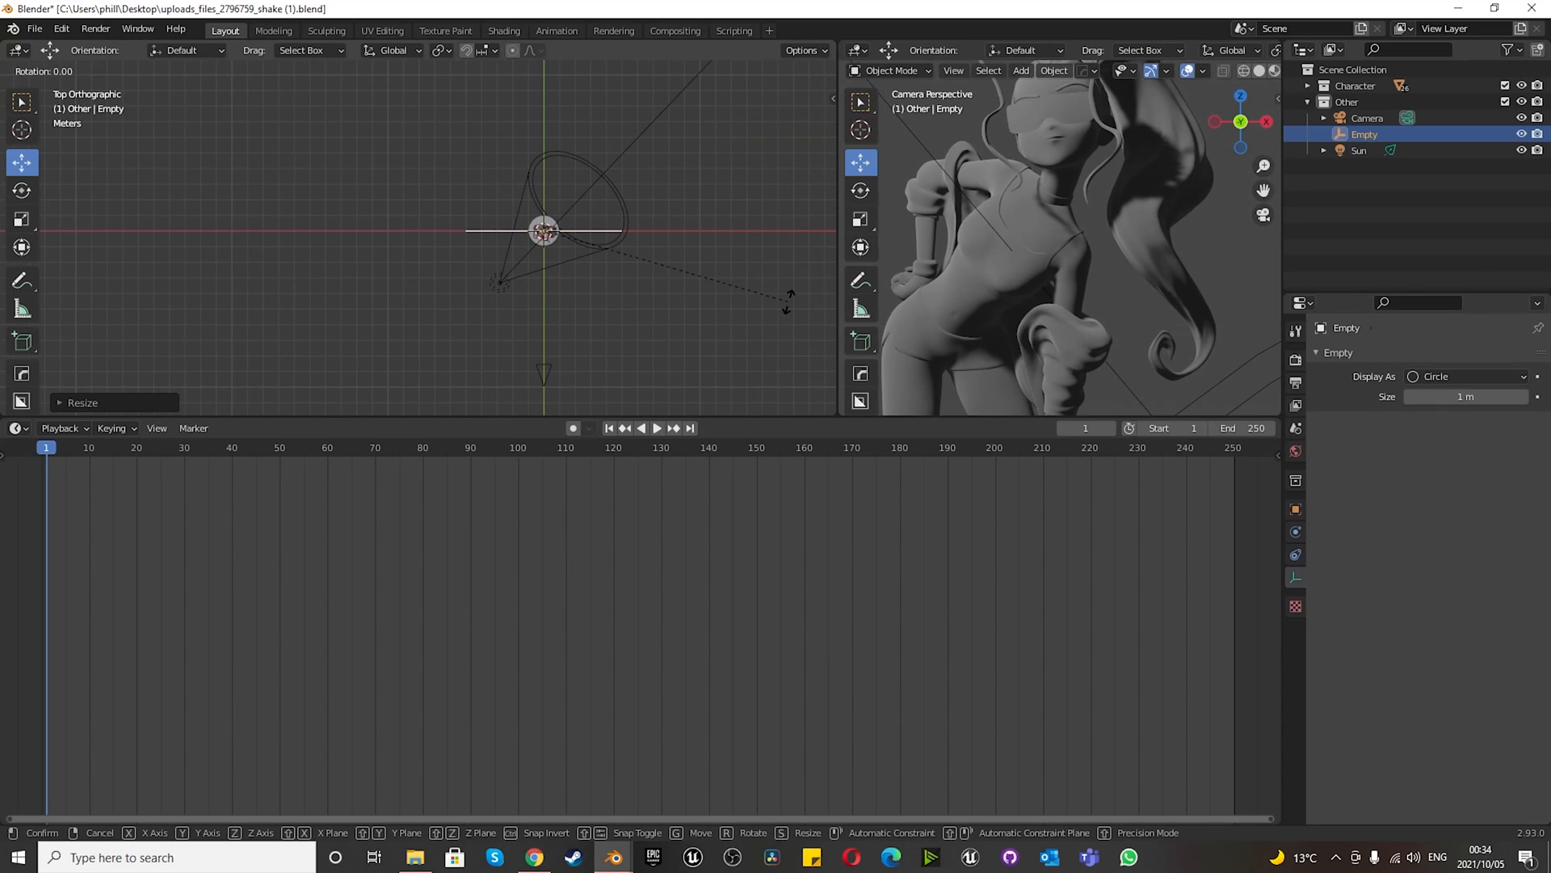
pyautogui.write('180x')
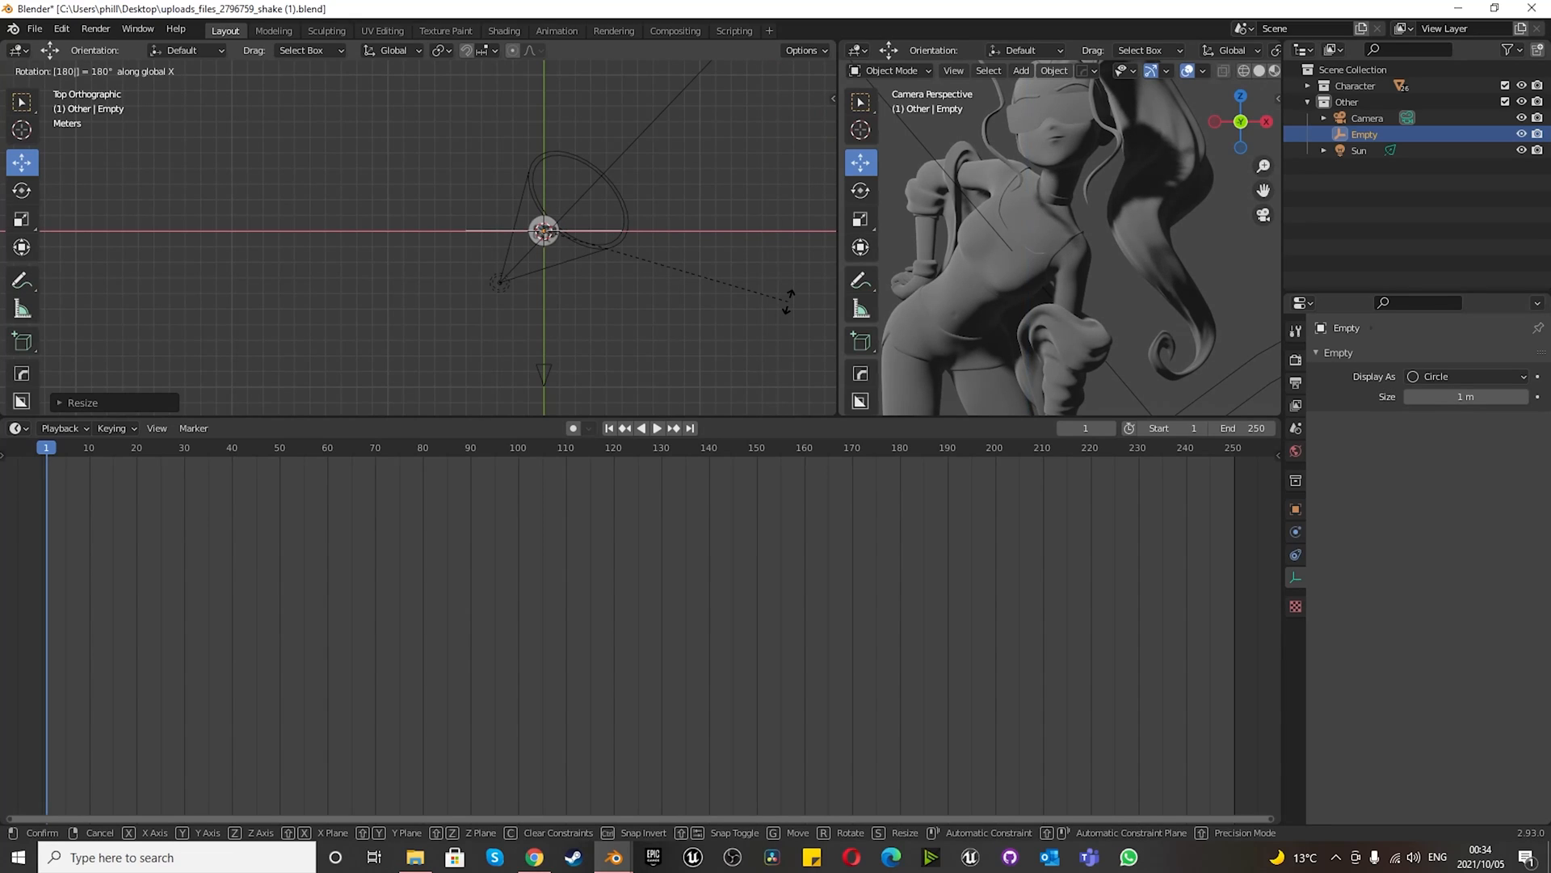
pyautogui.press('Return')
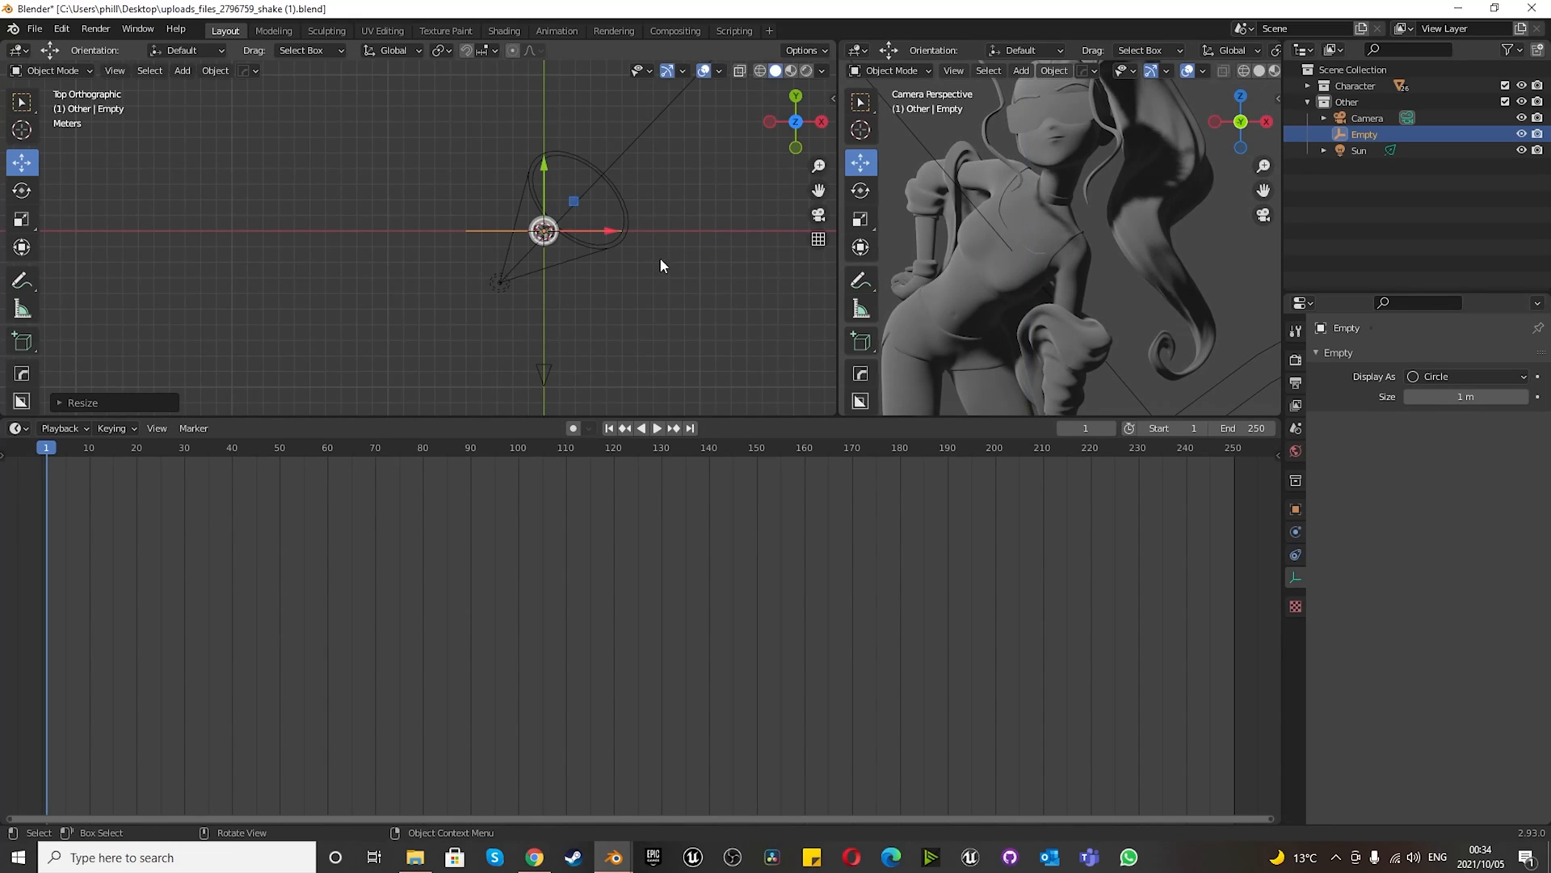
# - Rotate the circle empty 90° about the global X axis in front view so it lies flat around the base
pyautogui.press('KP_1')
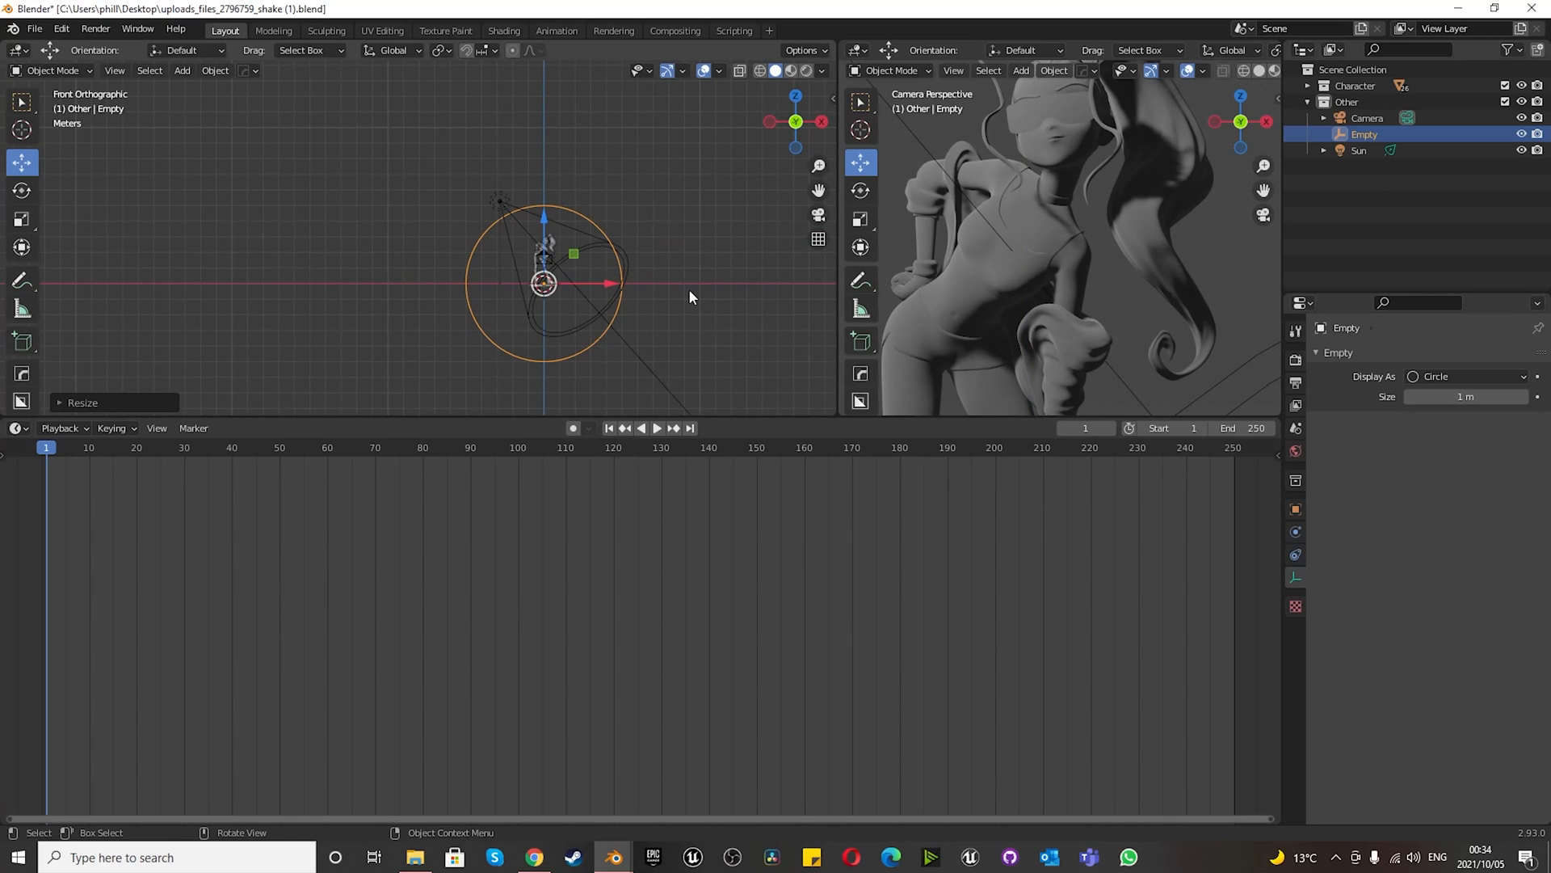
pyautogui.press('r')
pyautogui.press('x')
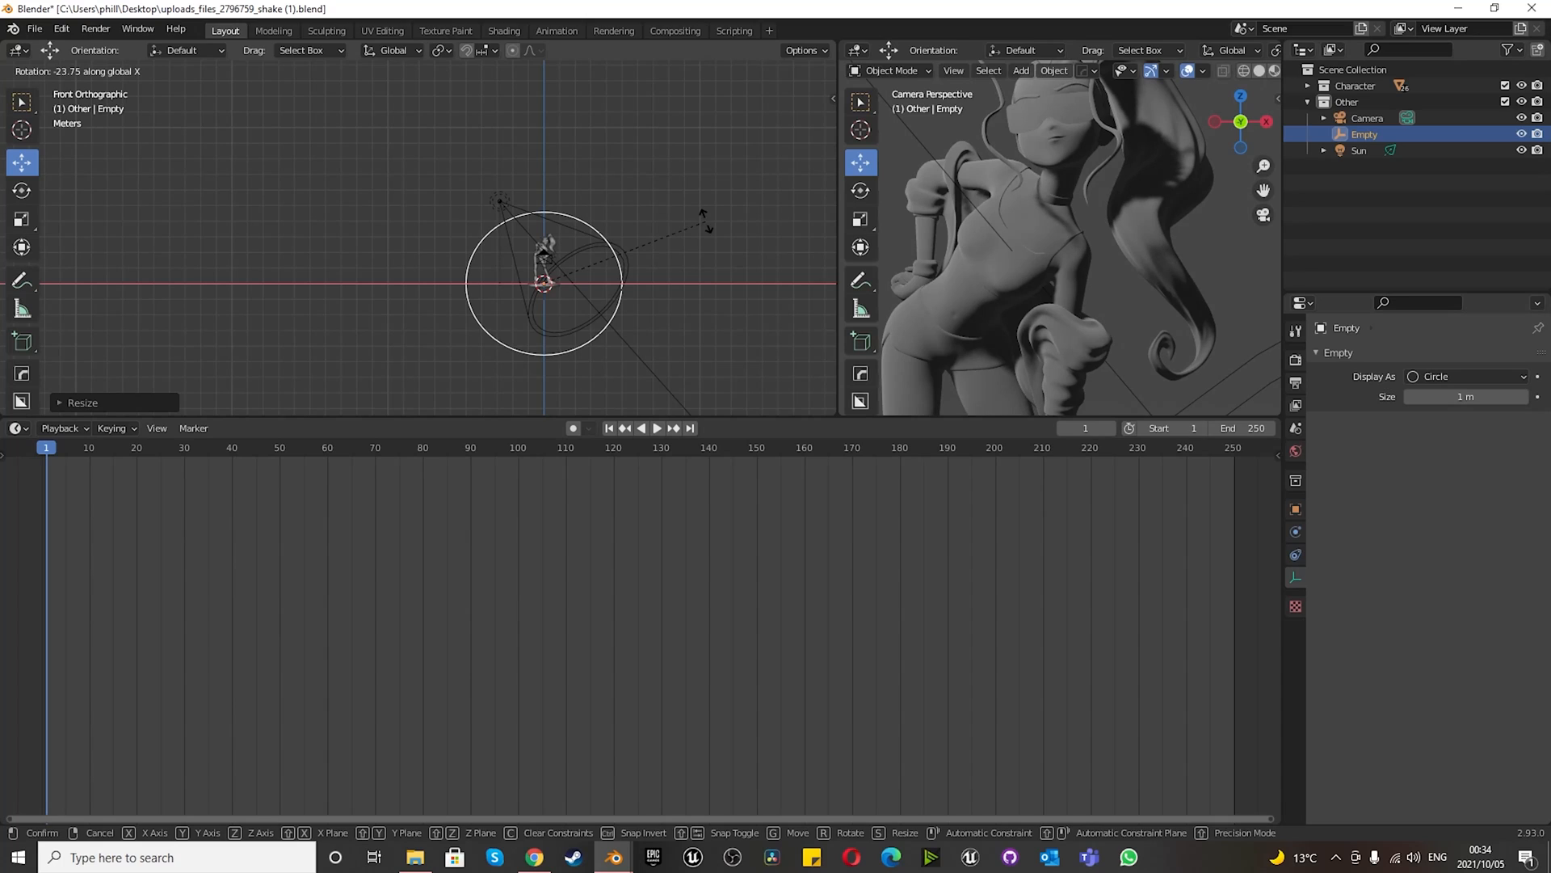
pyautogui.write('90')
pyautogui.press('Return')
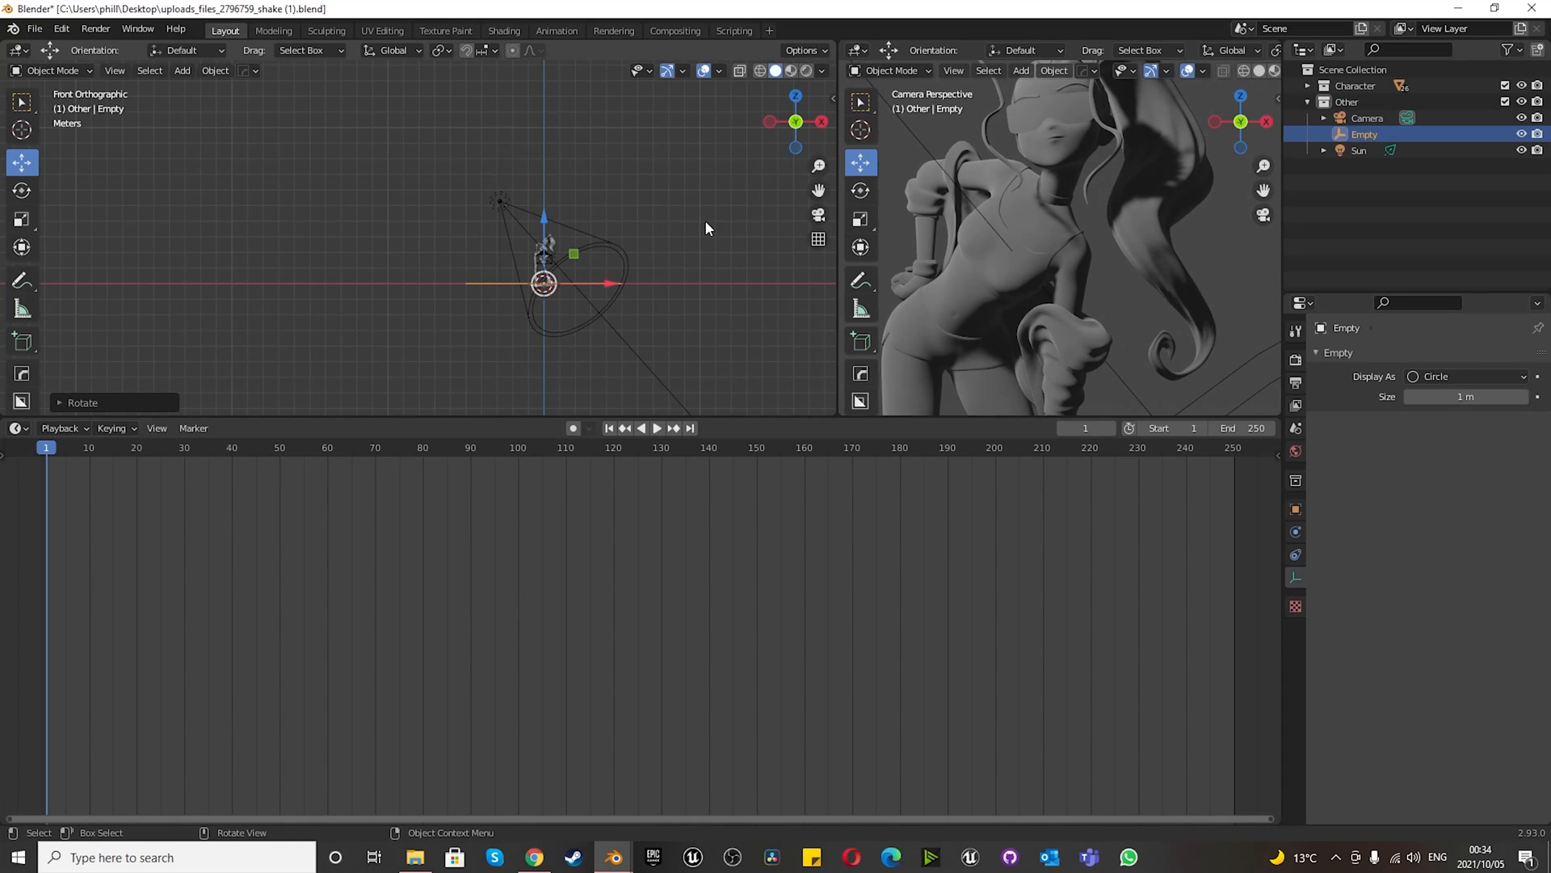
# - Rename the circle empty as Rig
pyautogui.press('KP_7')
pyautogui.scroll(3, 622, 278)
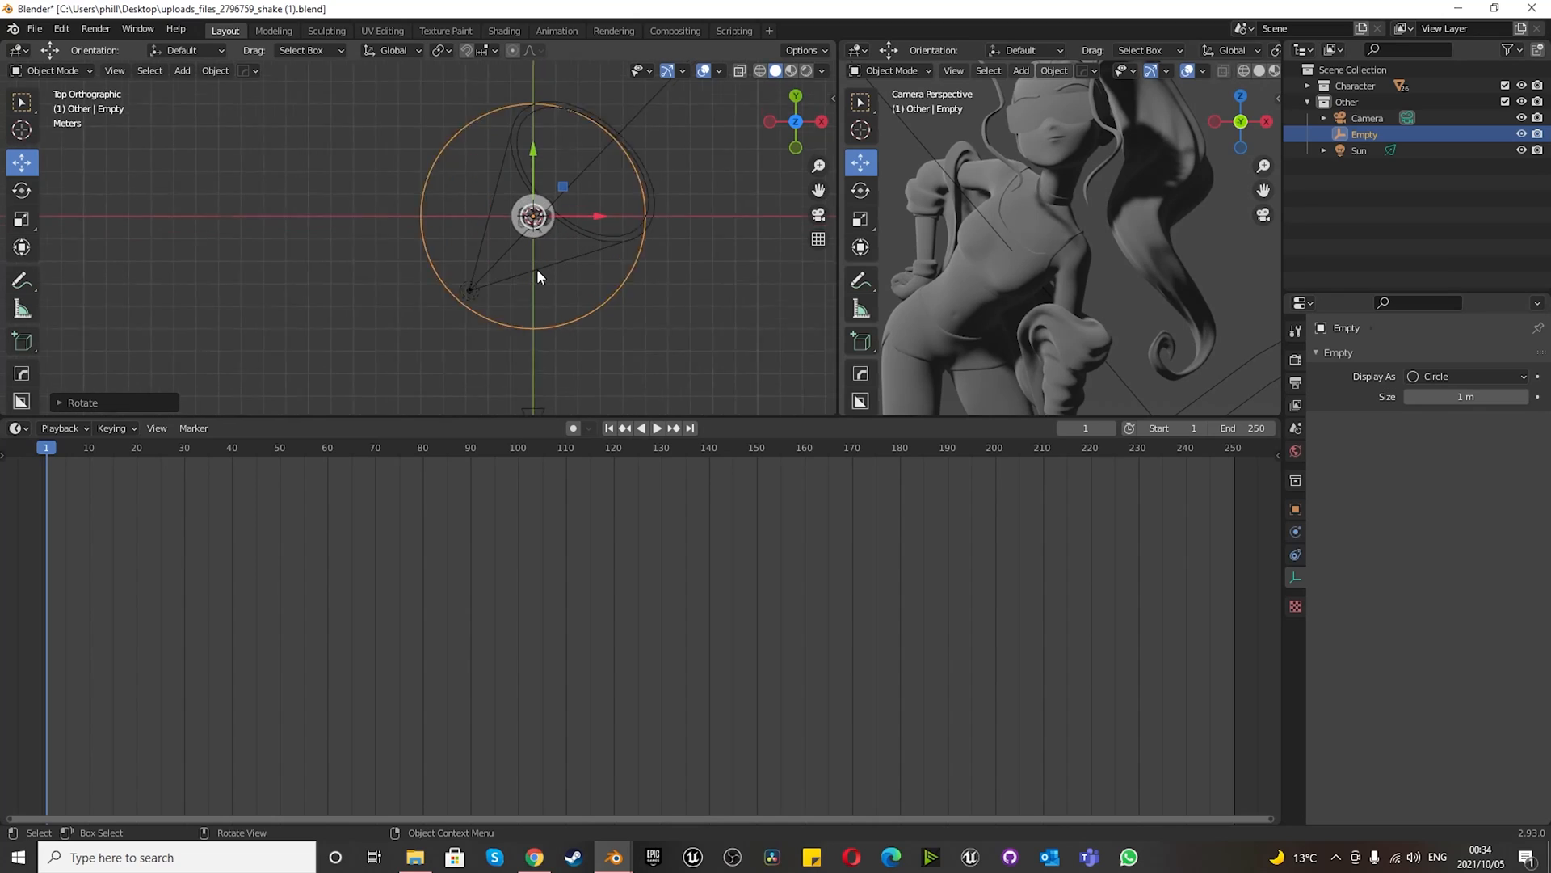
pyautogui.rightClick(1369, 129)
pyautogui.click(1366, 131)
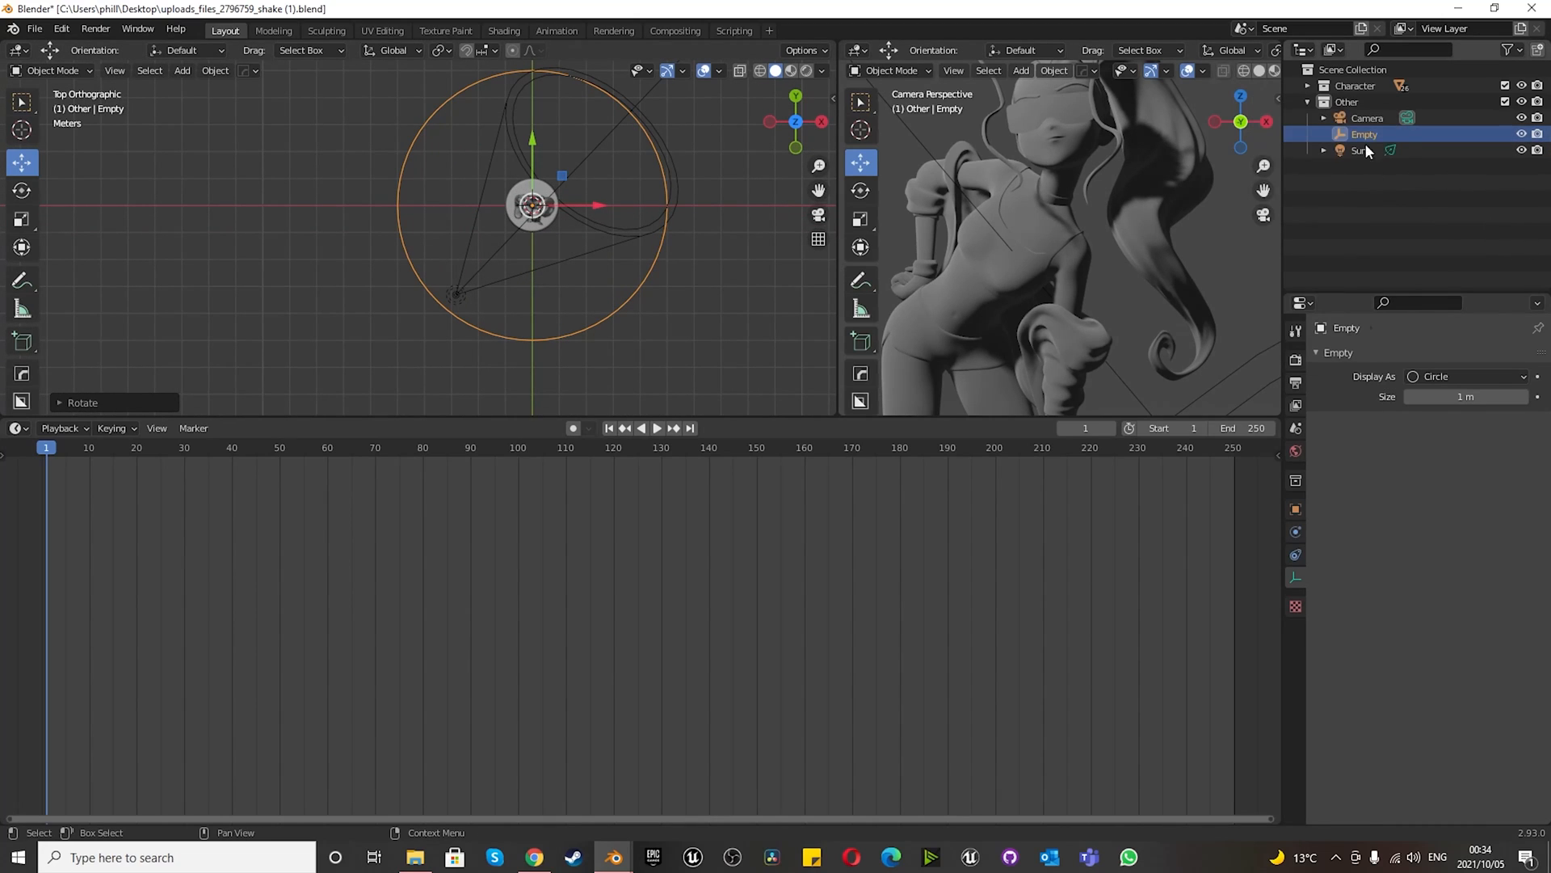
pyautogui.doubleClick(1364, 134)
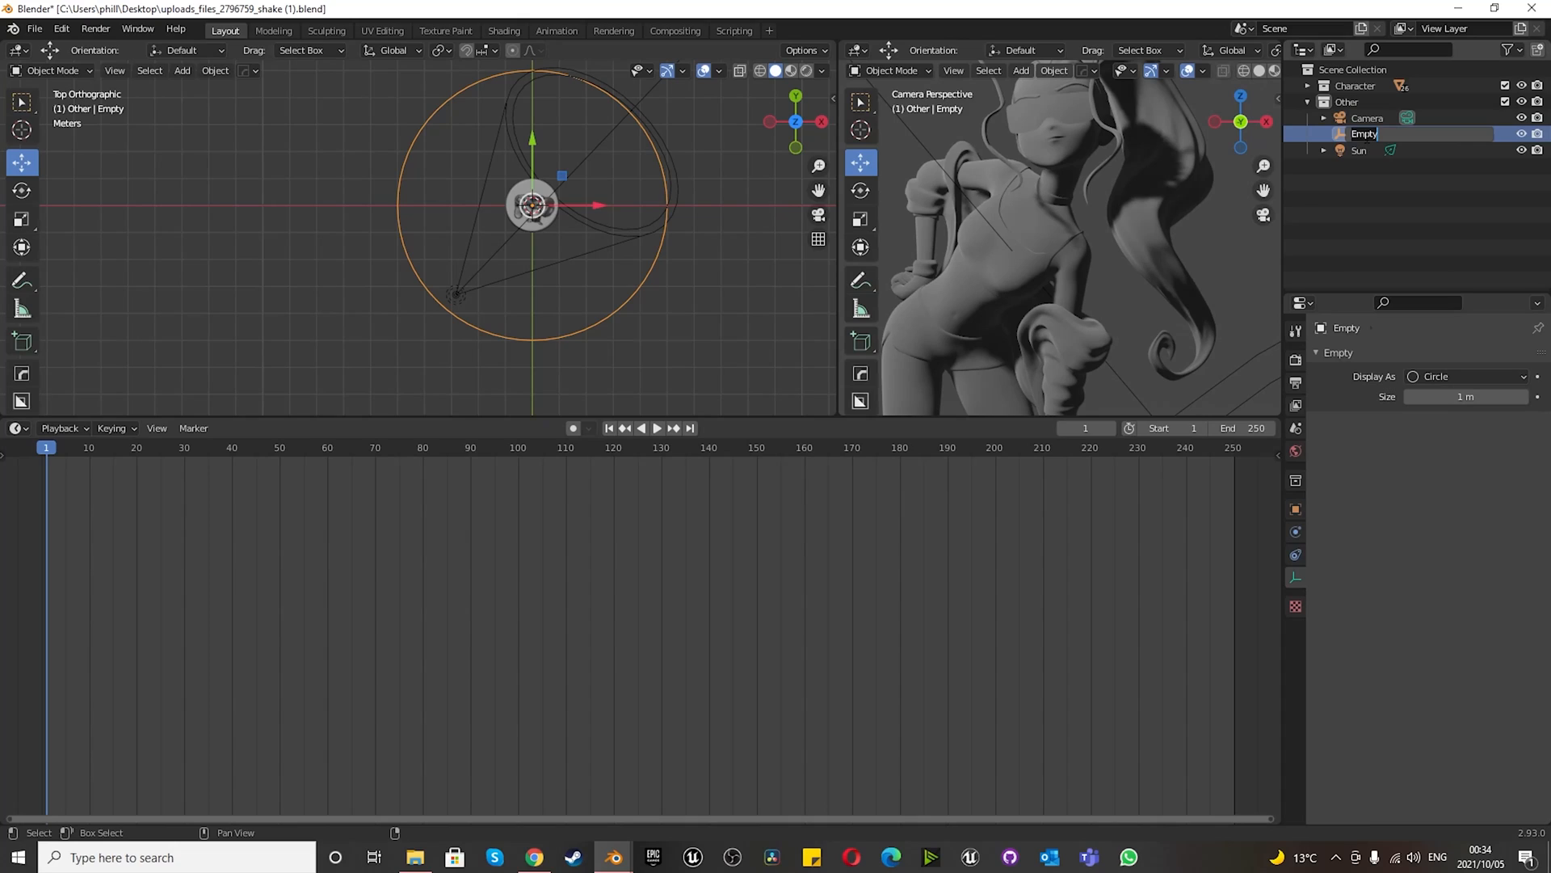
pyautogui.write('Rig')
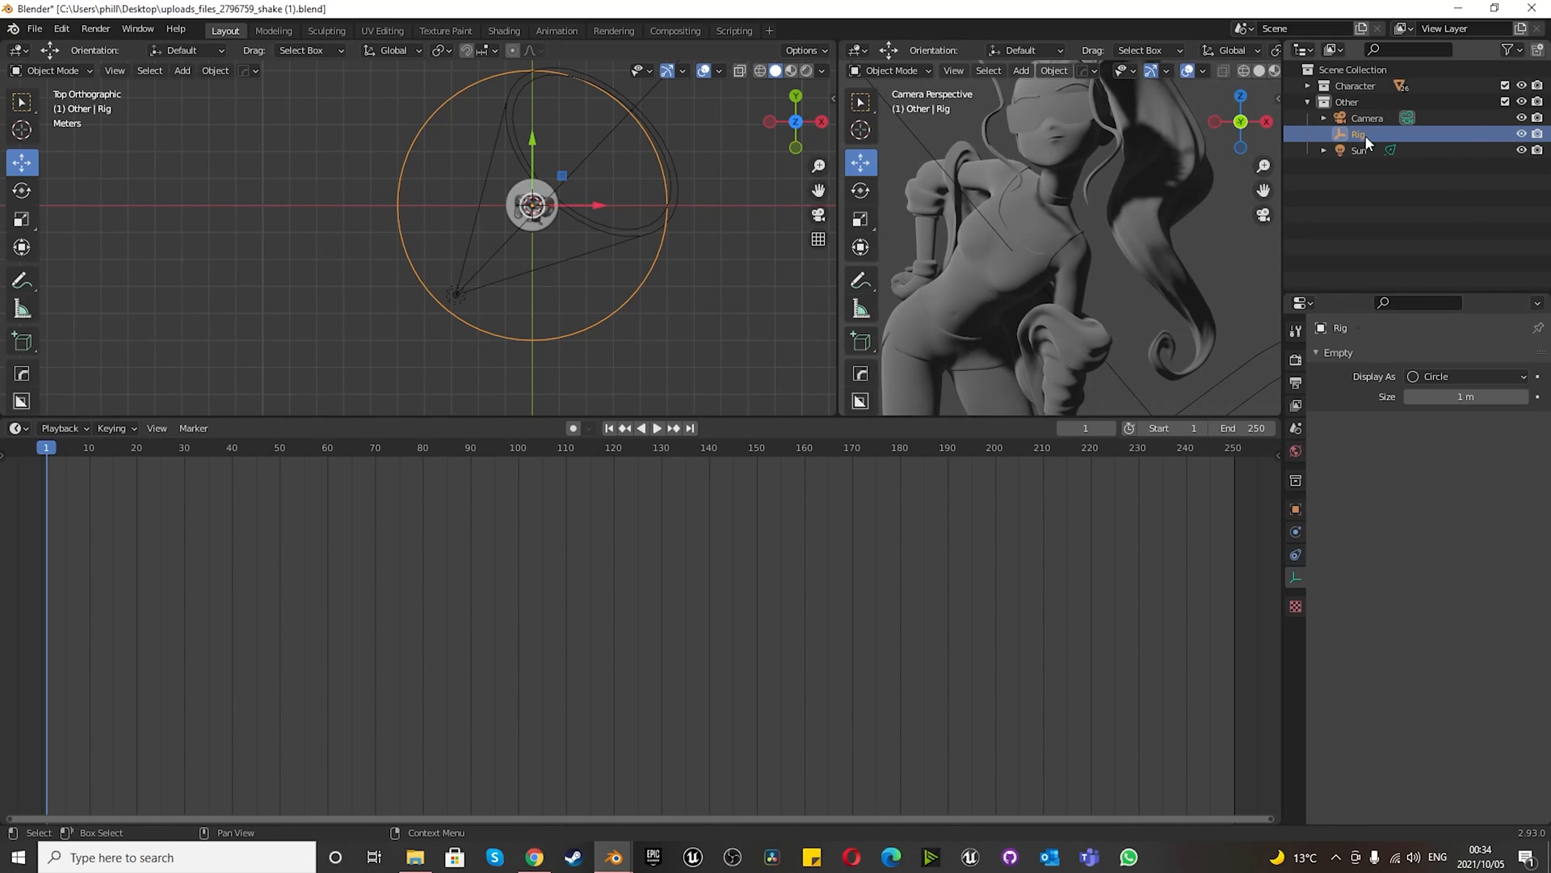
pyautogui.press('Return')
pyautogui.click(1357, 150)
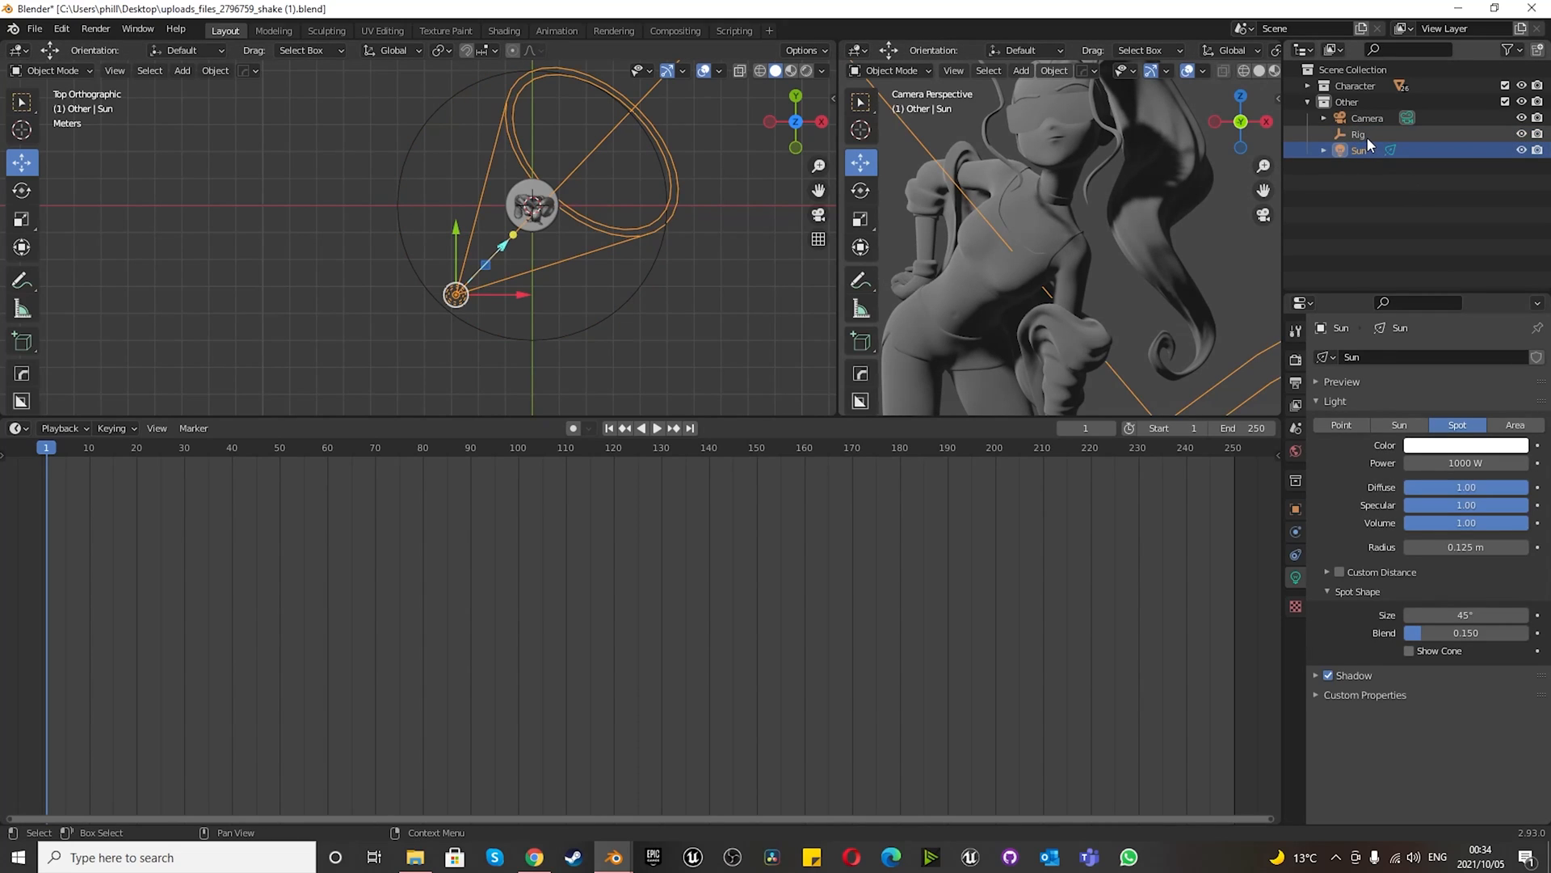
pyautogui.keyDown('ctrl'); pyautogui.click(1366, 138); pyautogui.keyUp('ctrl')
pyautogui.keyDown('ctrl'); pyautogui.click(1369, 119); pyautogui.keyUp('ctrl')
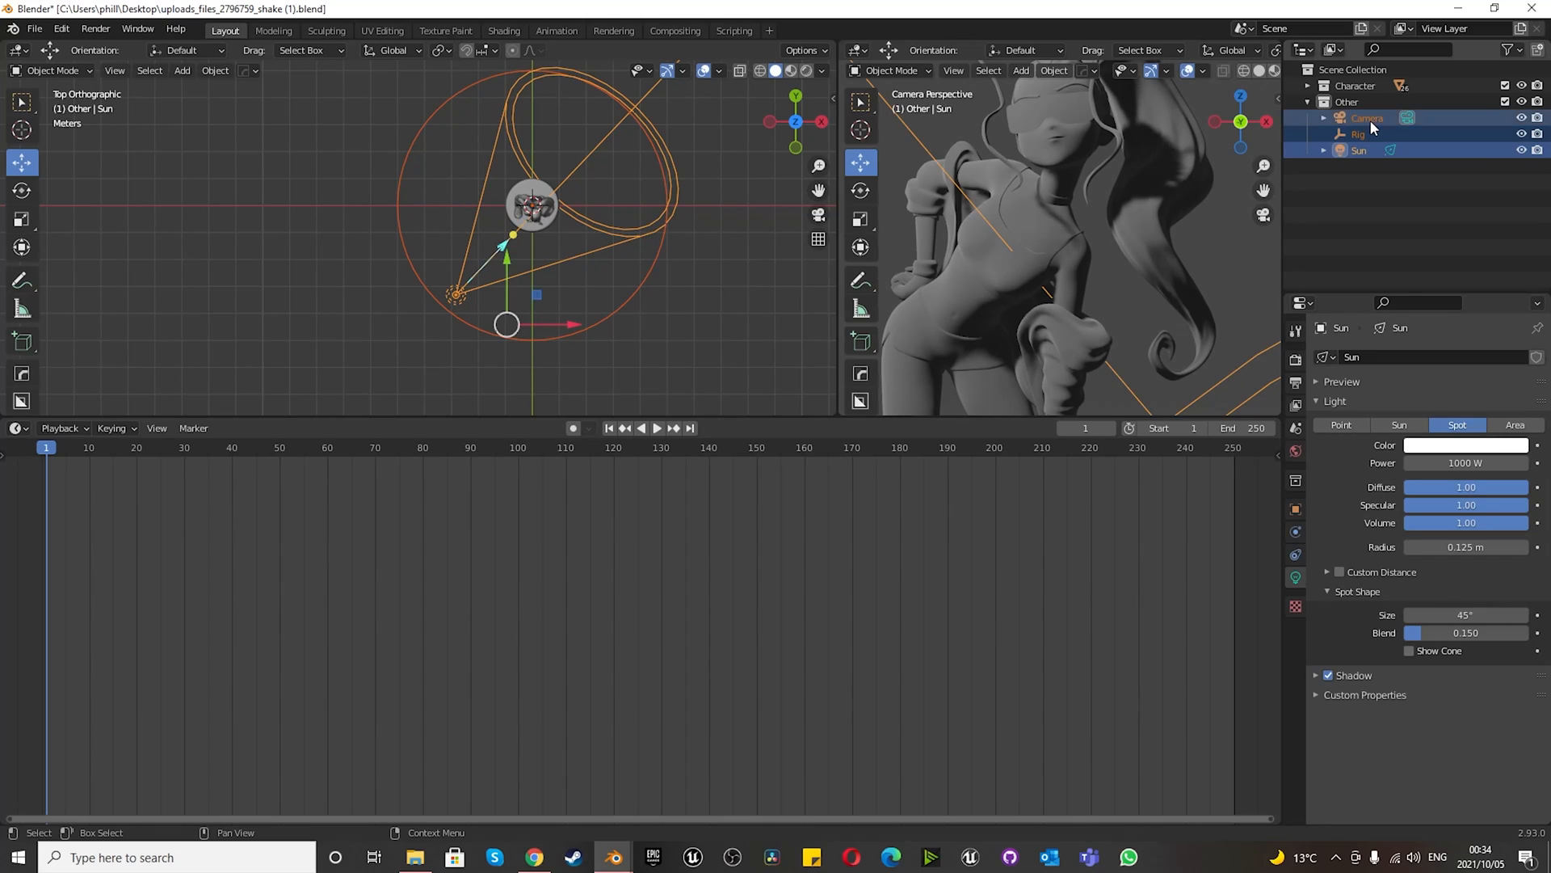
pyautogui.click(1365, 130)
pyautogui.click(1368, 121)
pyautogui.keyDown('shift'); pyautogui.click(1371, 150); pyautogui.keyUp('shift')
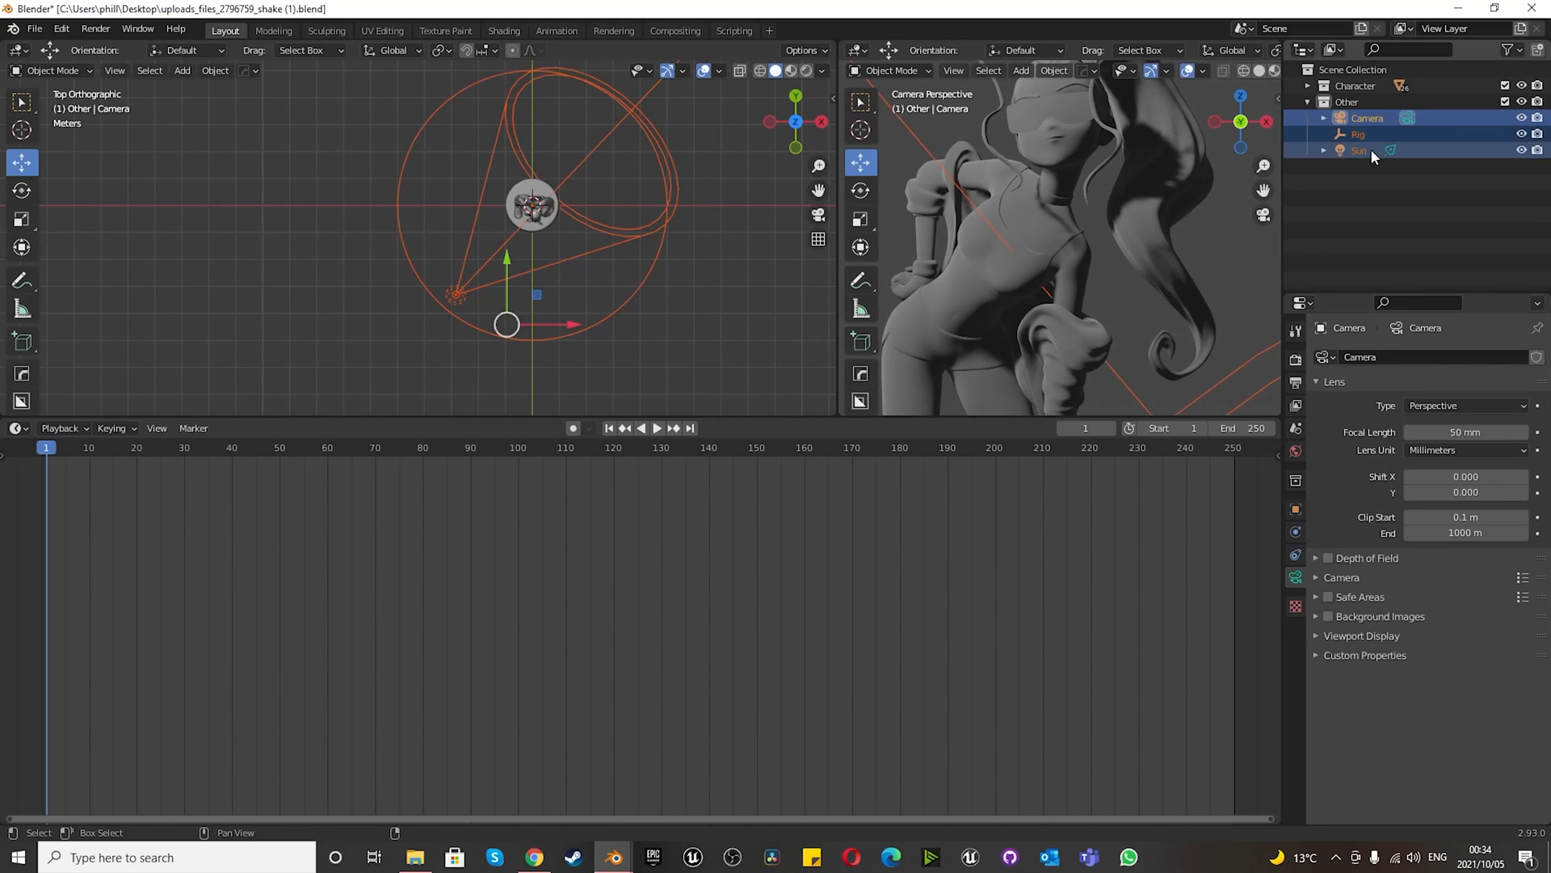
pyautogui.scroll(4, 343, 256)
pyautogui.click(342, 256)
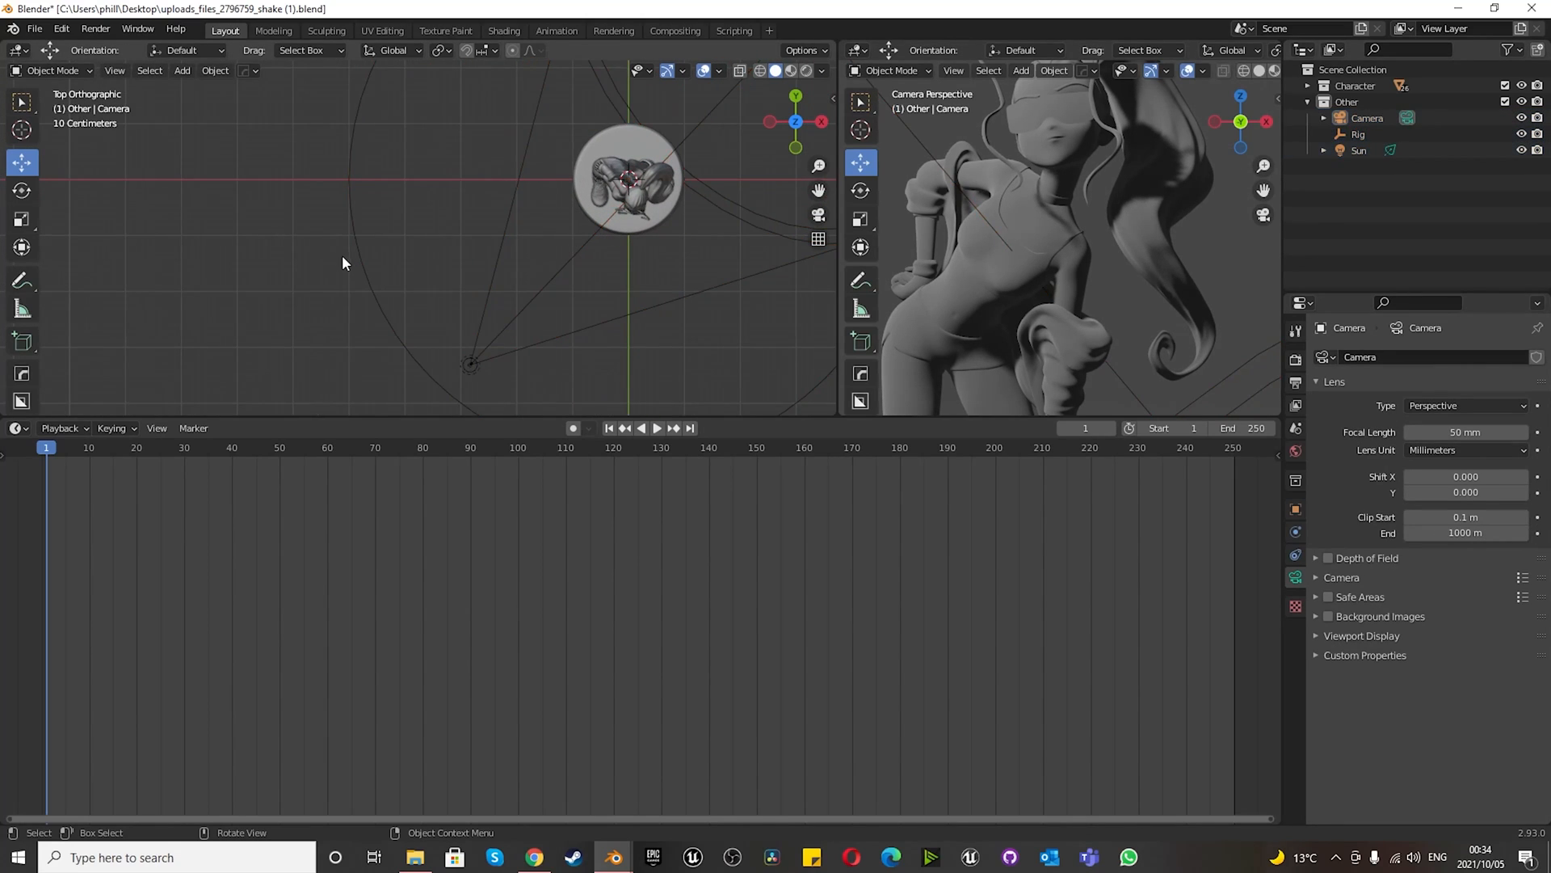
# - Parent the Sun spot light to the Rig empty with the Object parenting option
pyautogui.scroll(-3, 386, 243)
pyautogui.click(432, 307)
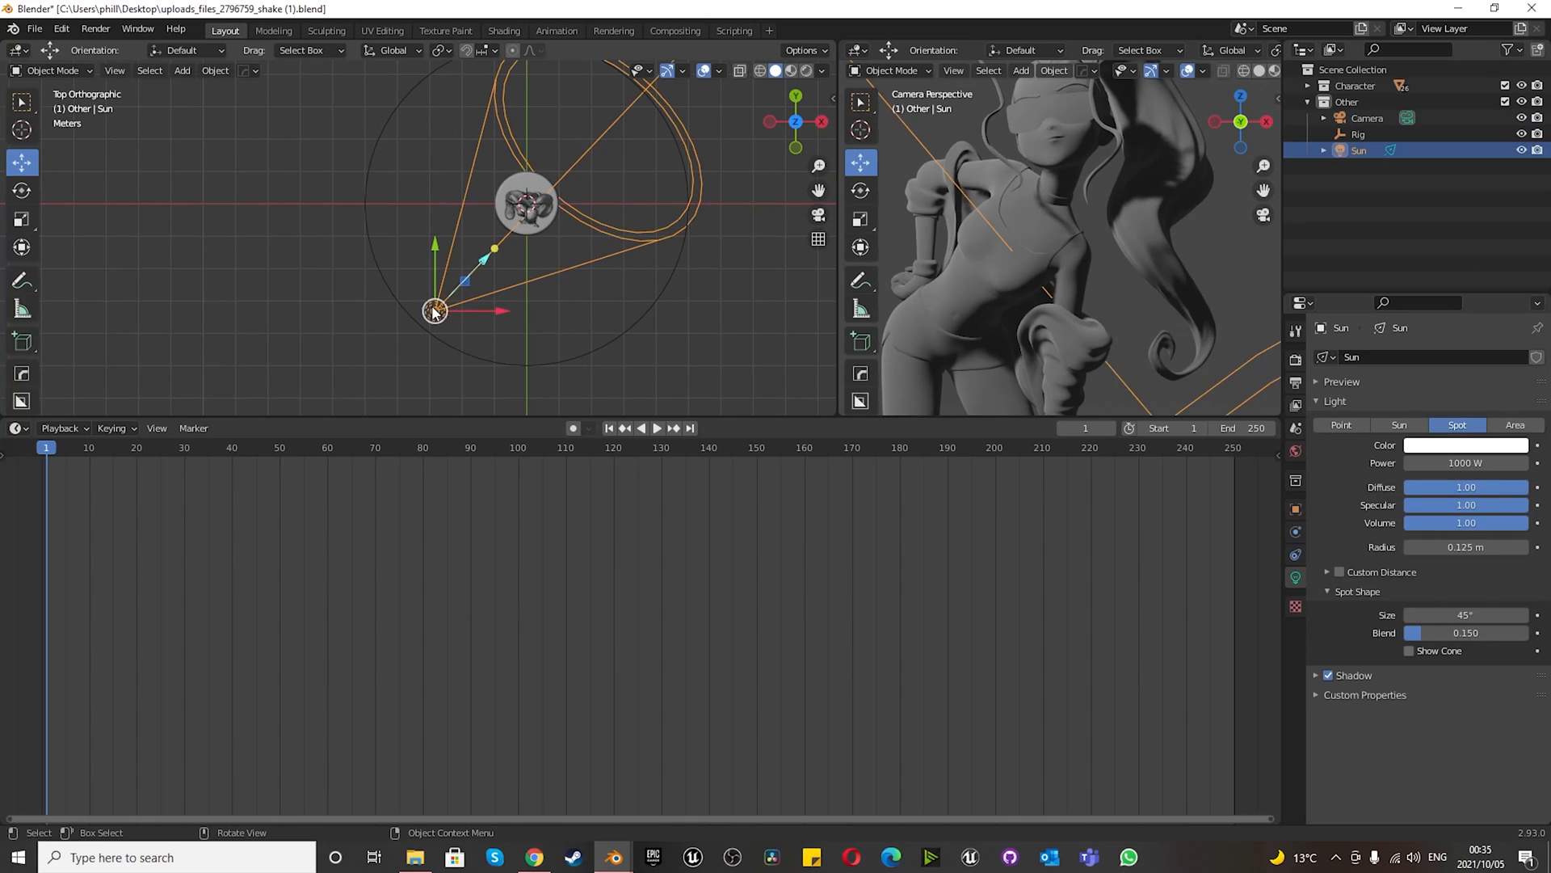
pyautogui.keyDown('shift'); pyautogui.click(378, 267); pyautogui.keyUp('shift')
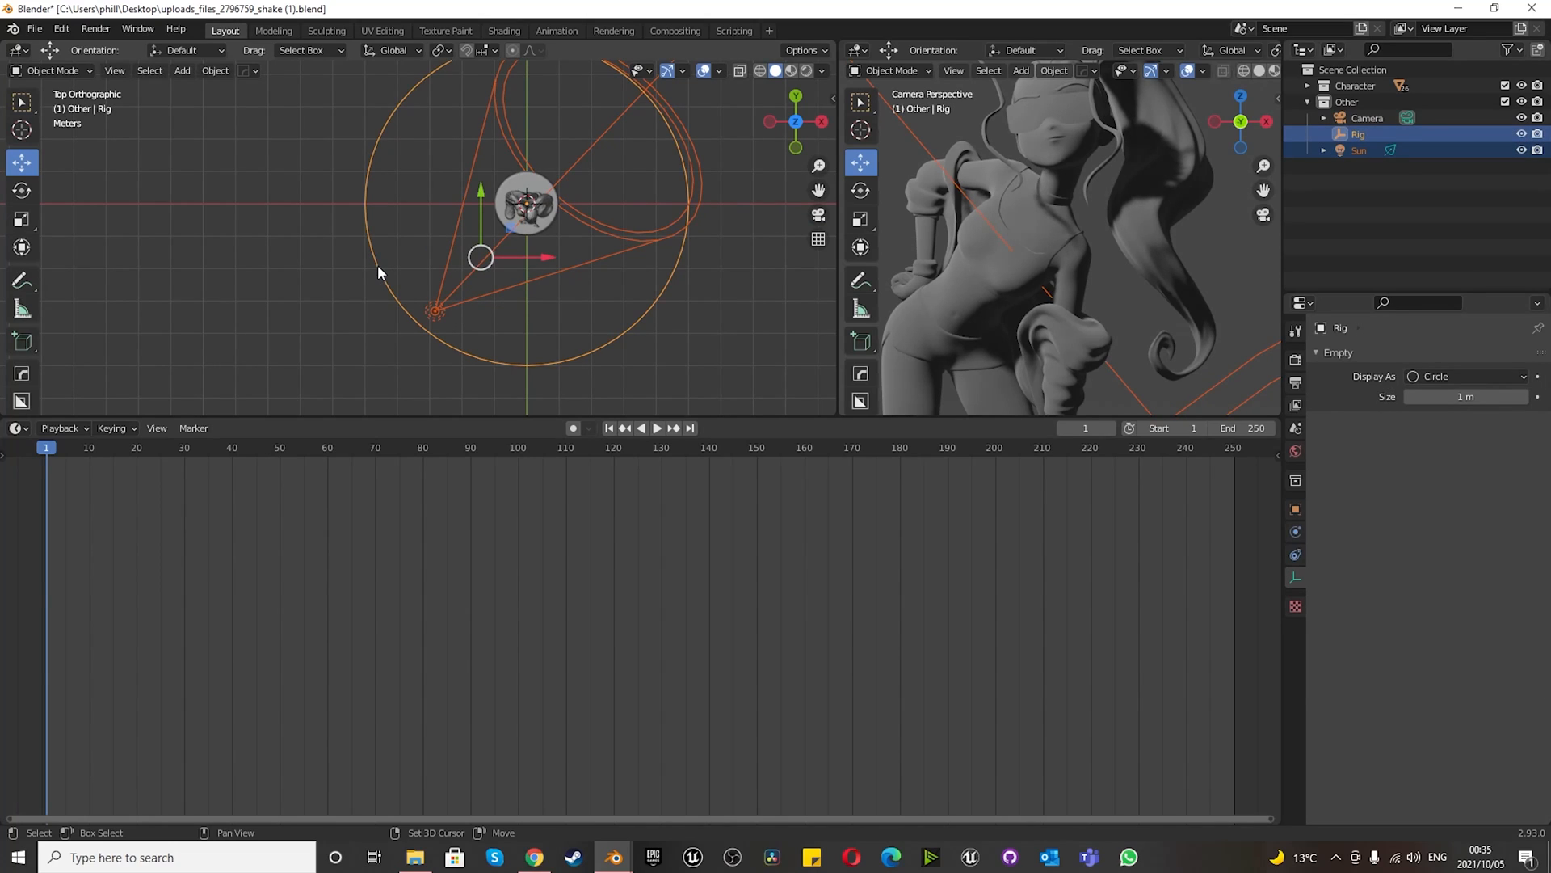
pyautogui.hotkey('ctrl', 'p')
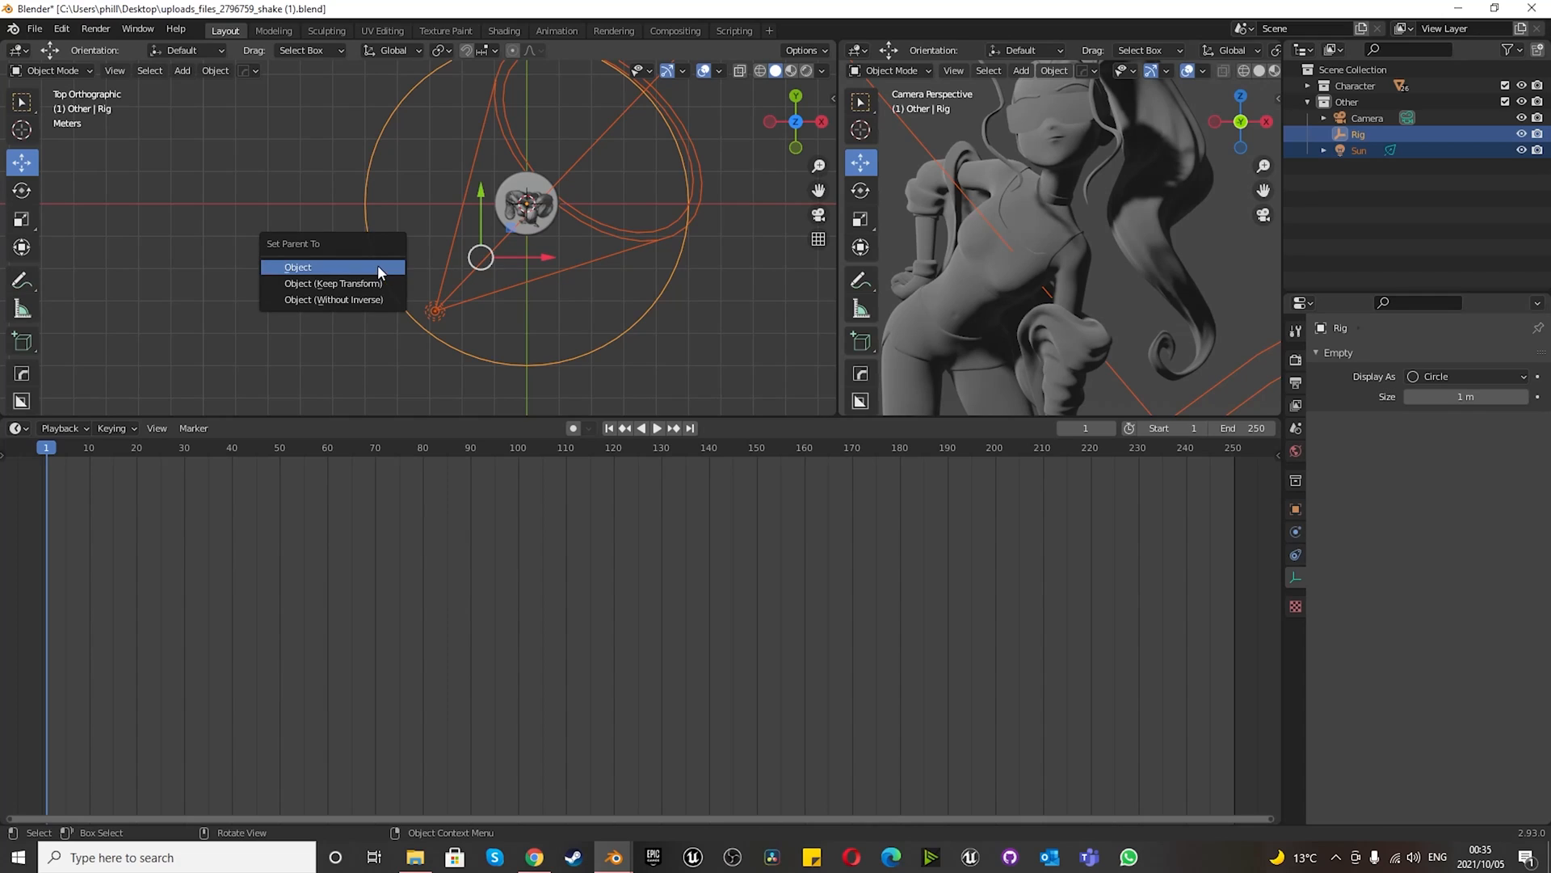
pyautogui.click(378, 269)
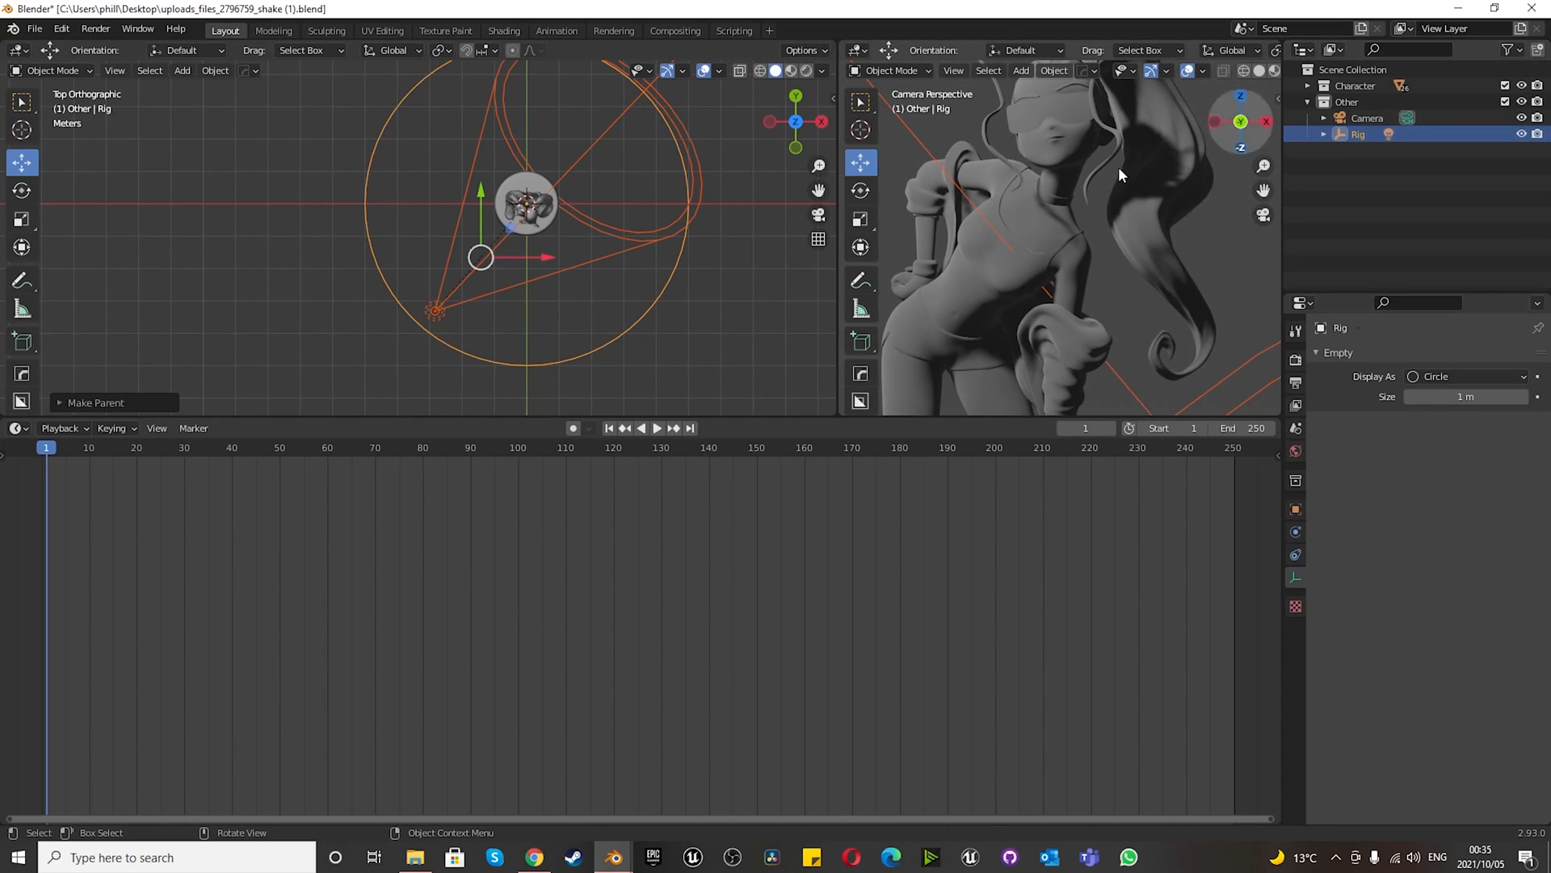
# - Parent the Camera to the Rig empty and expand the Rig's hierarchy to show its children
pyautogui.click(1367, 118)
pyautogui.press('shift')
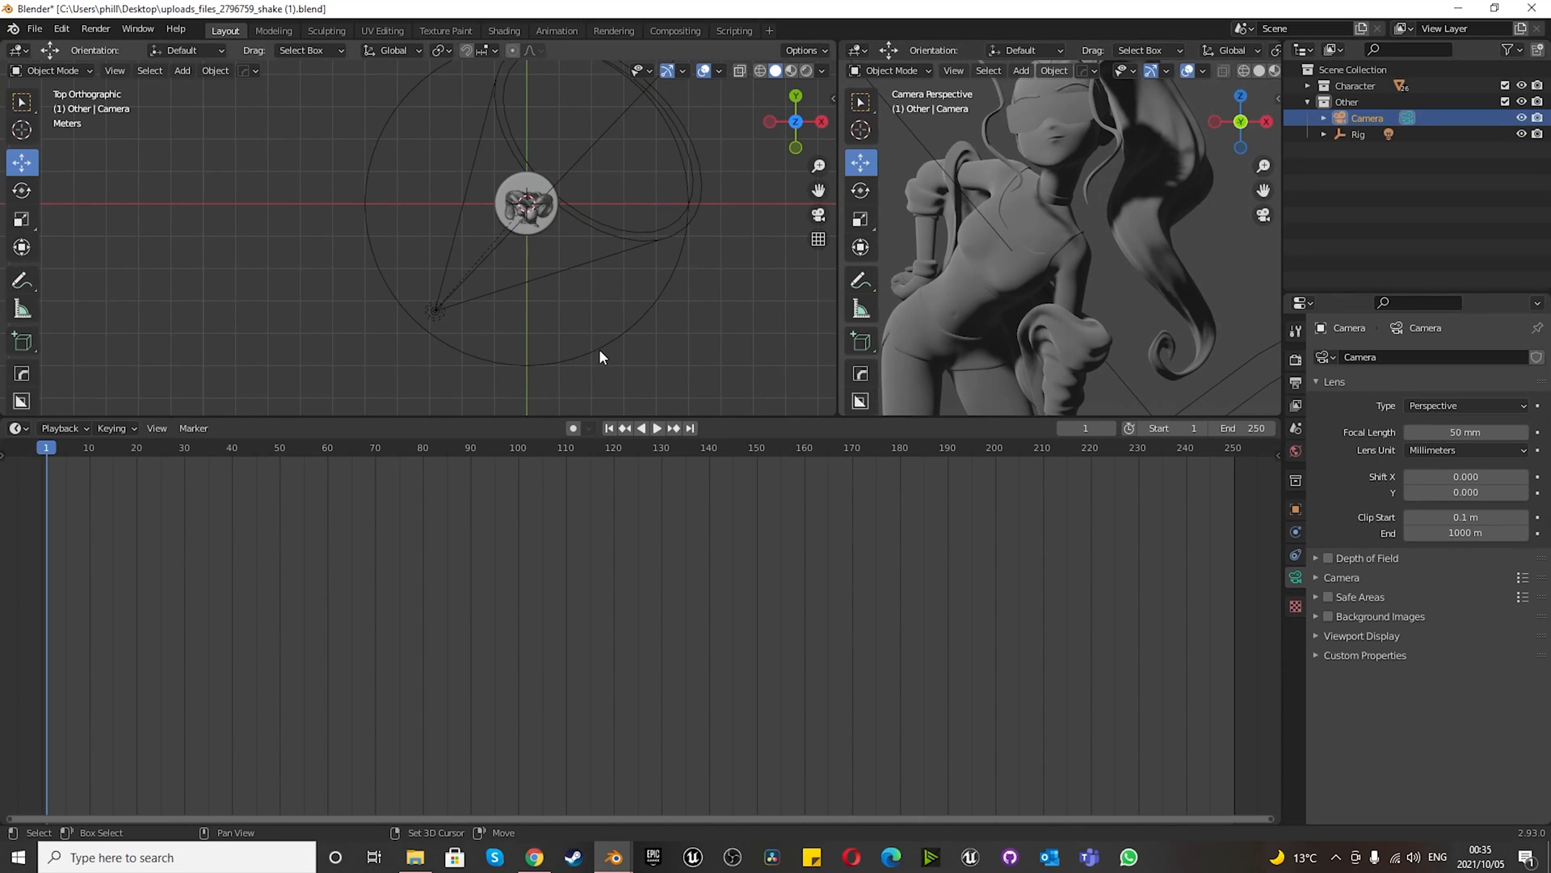
pyautogui.keyDown('shift'); pyautogui.click(600, 357); pyautogui.keyUp('shift')
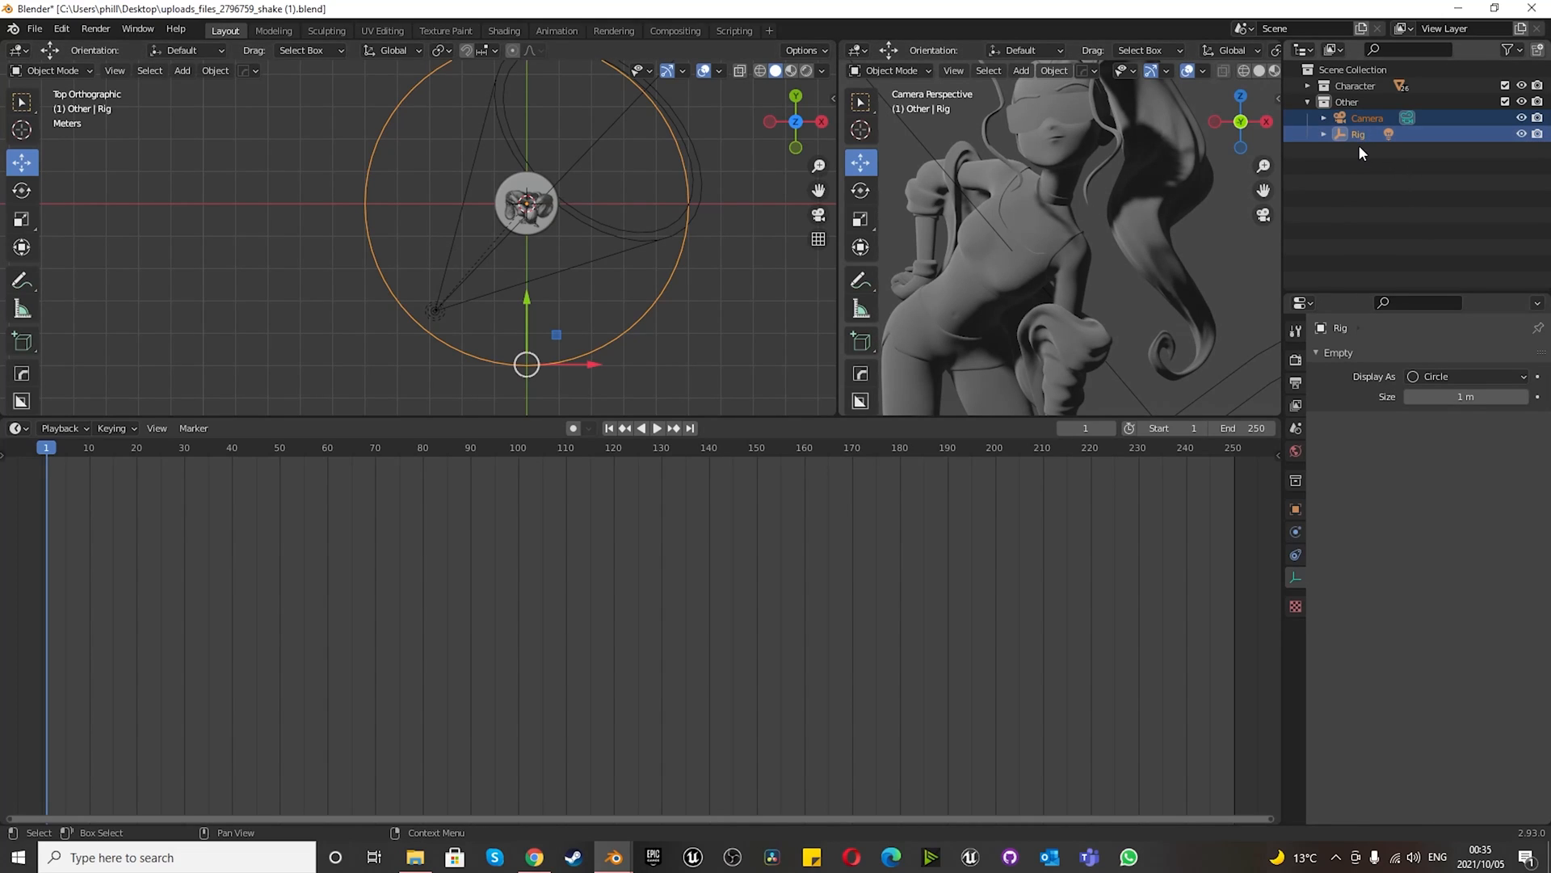
pyautogui.hotkey('ctrl', 'p')
pyautogui.click(614, 285)
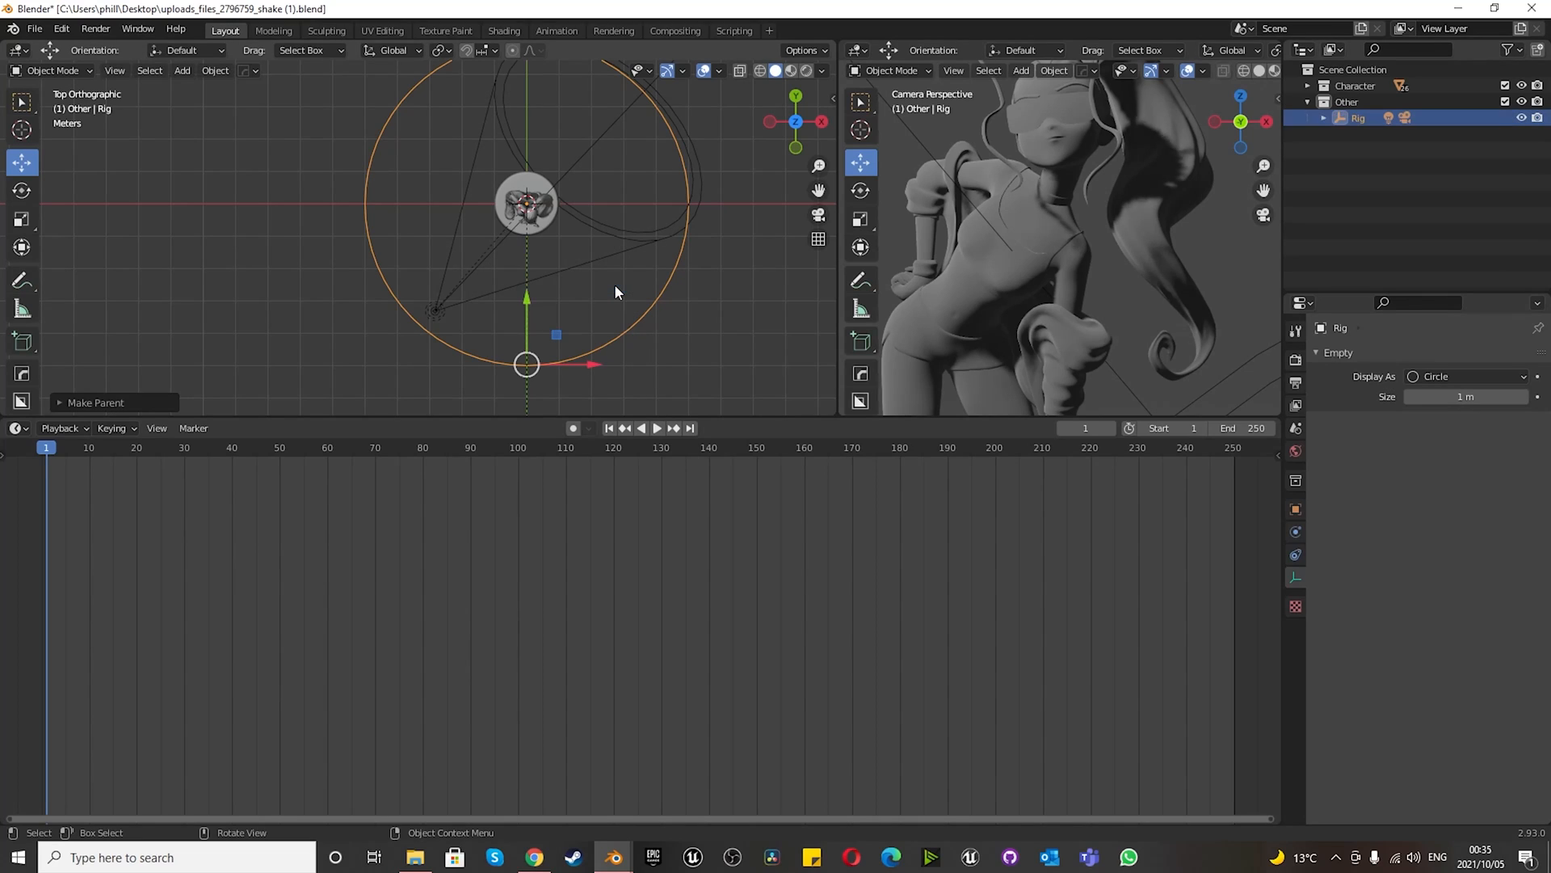
pyautogui.click(1325, 118)
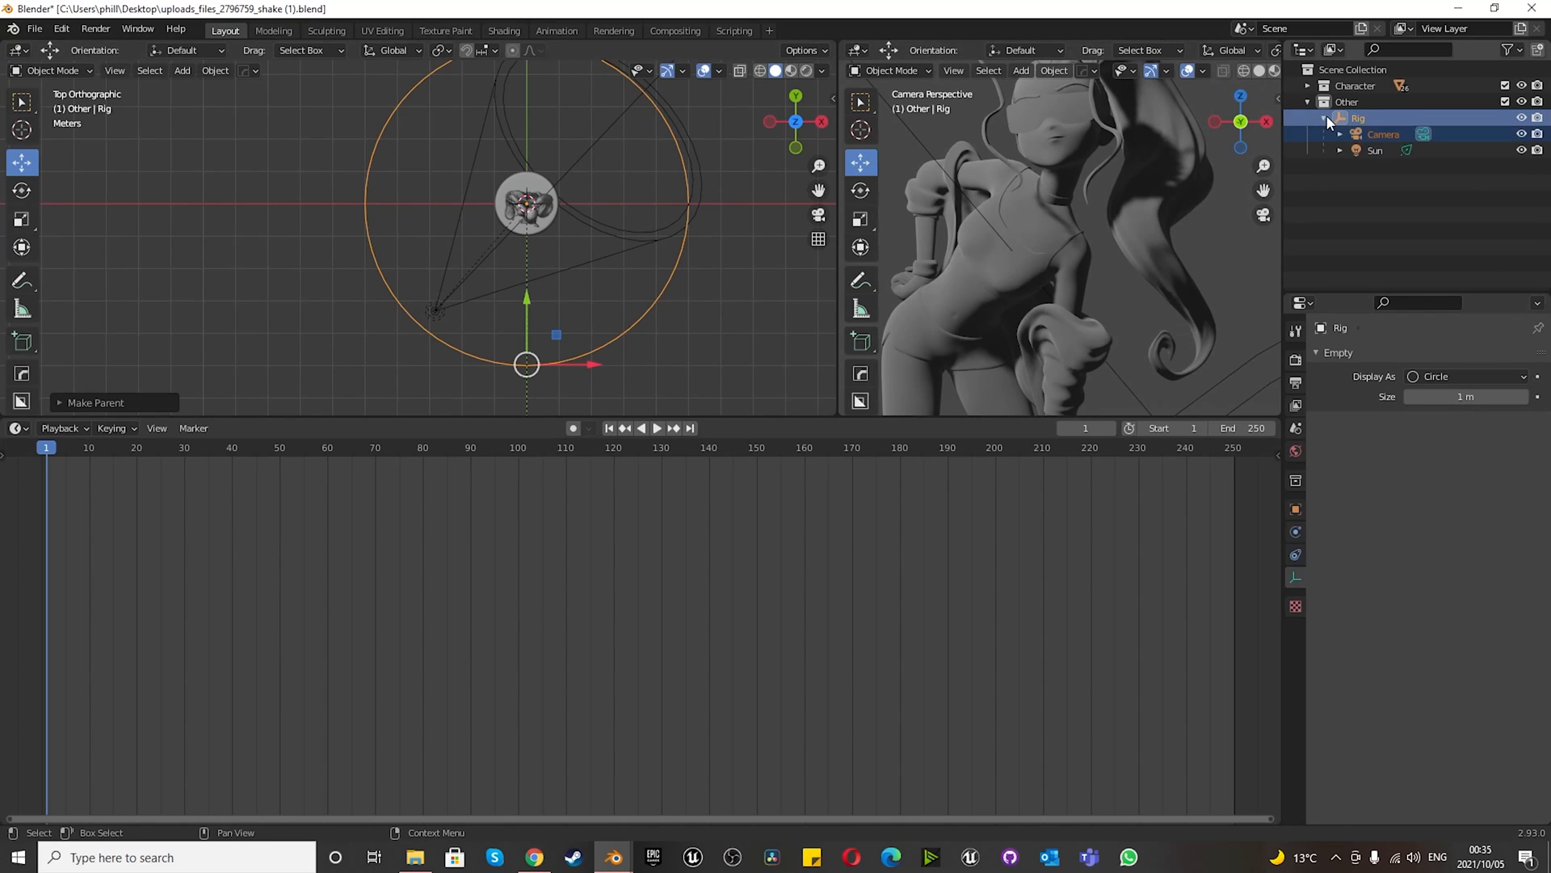
# - Try rotating the Rig around the character in top view to test the parented camera and light
pyautogui.click(360, 230)
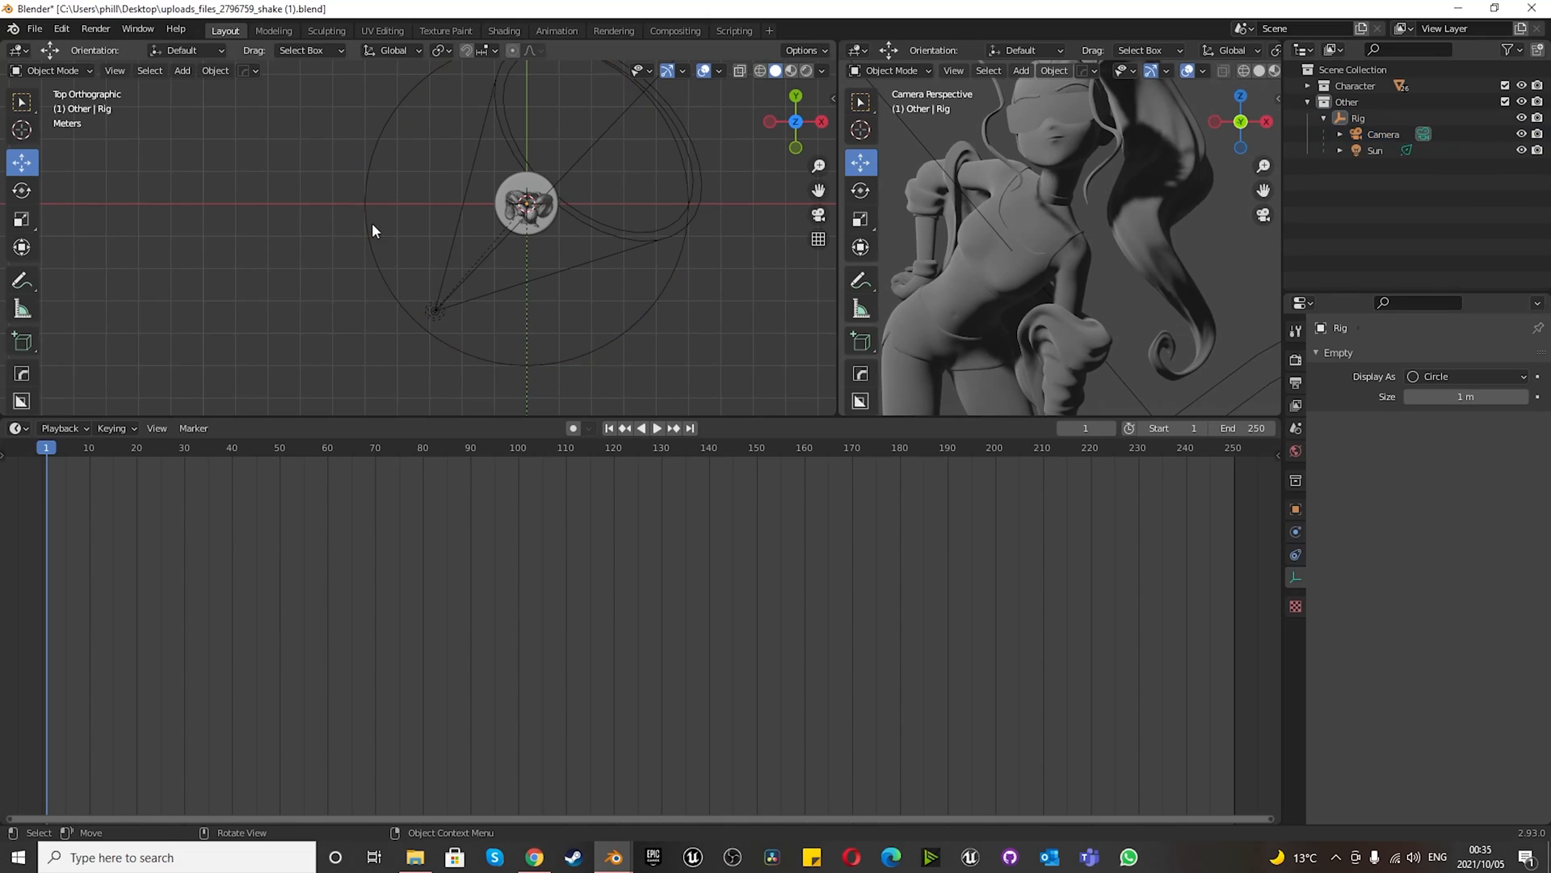
pyautogui.scroll(-1, 447, 252)
pyautogui.scroll(-5, 1069, 289)
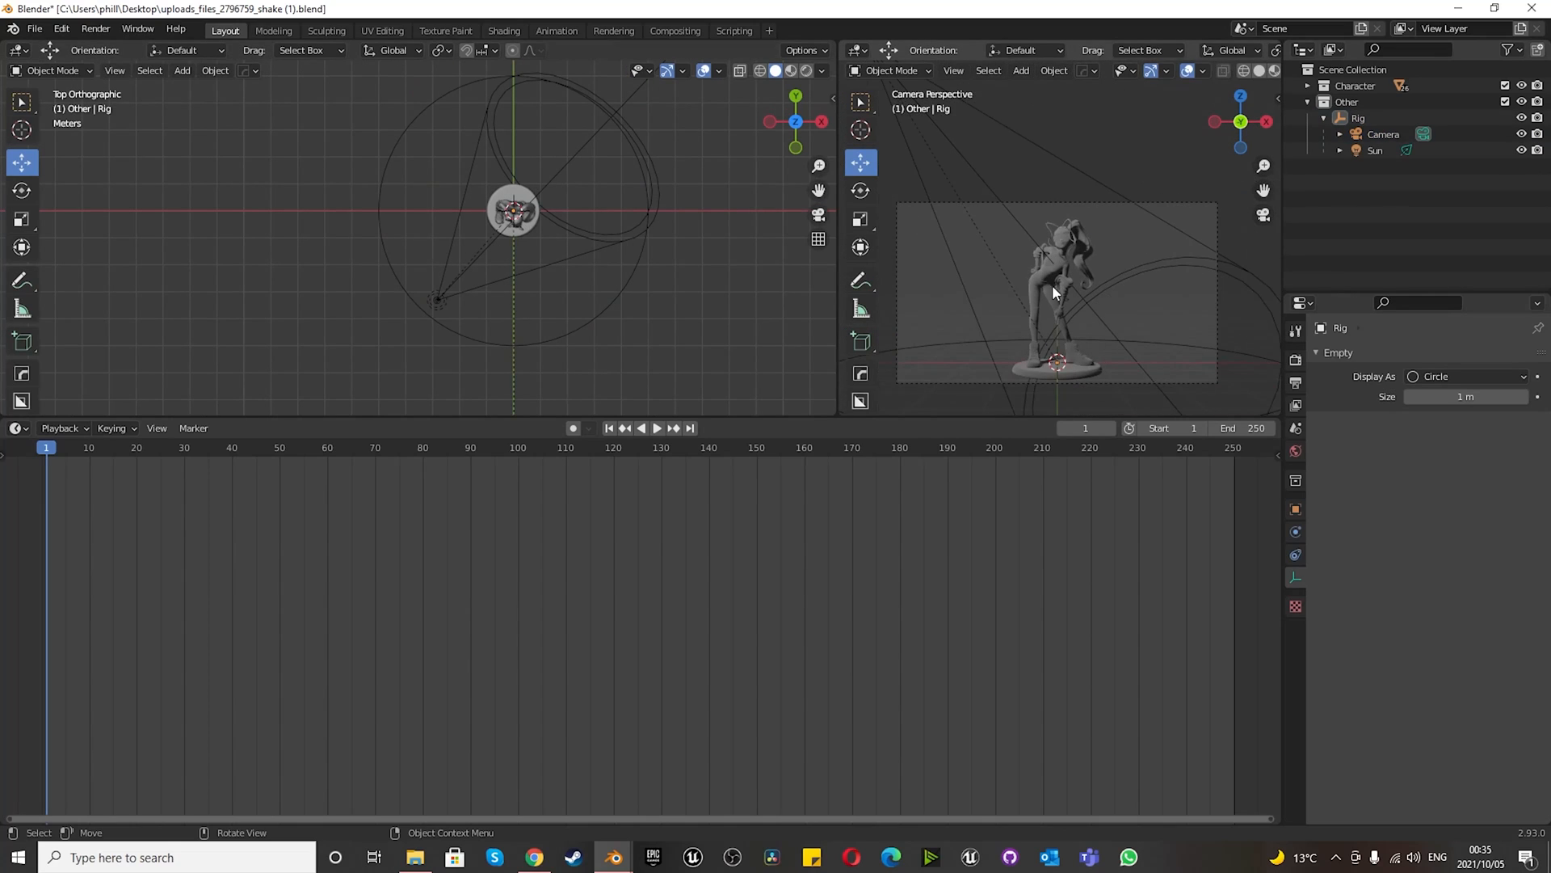
pyautogui.click(462, 339)
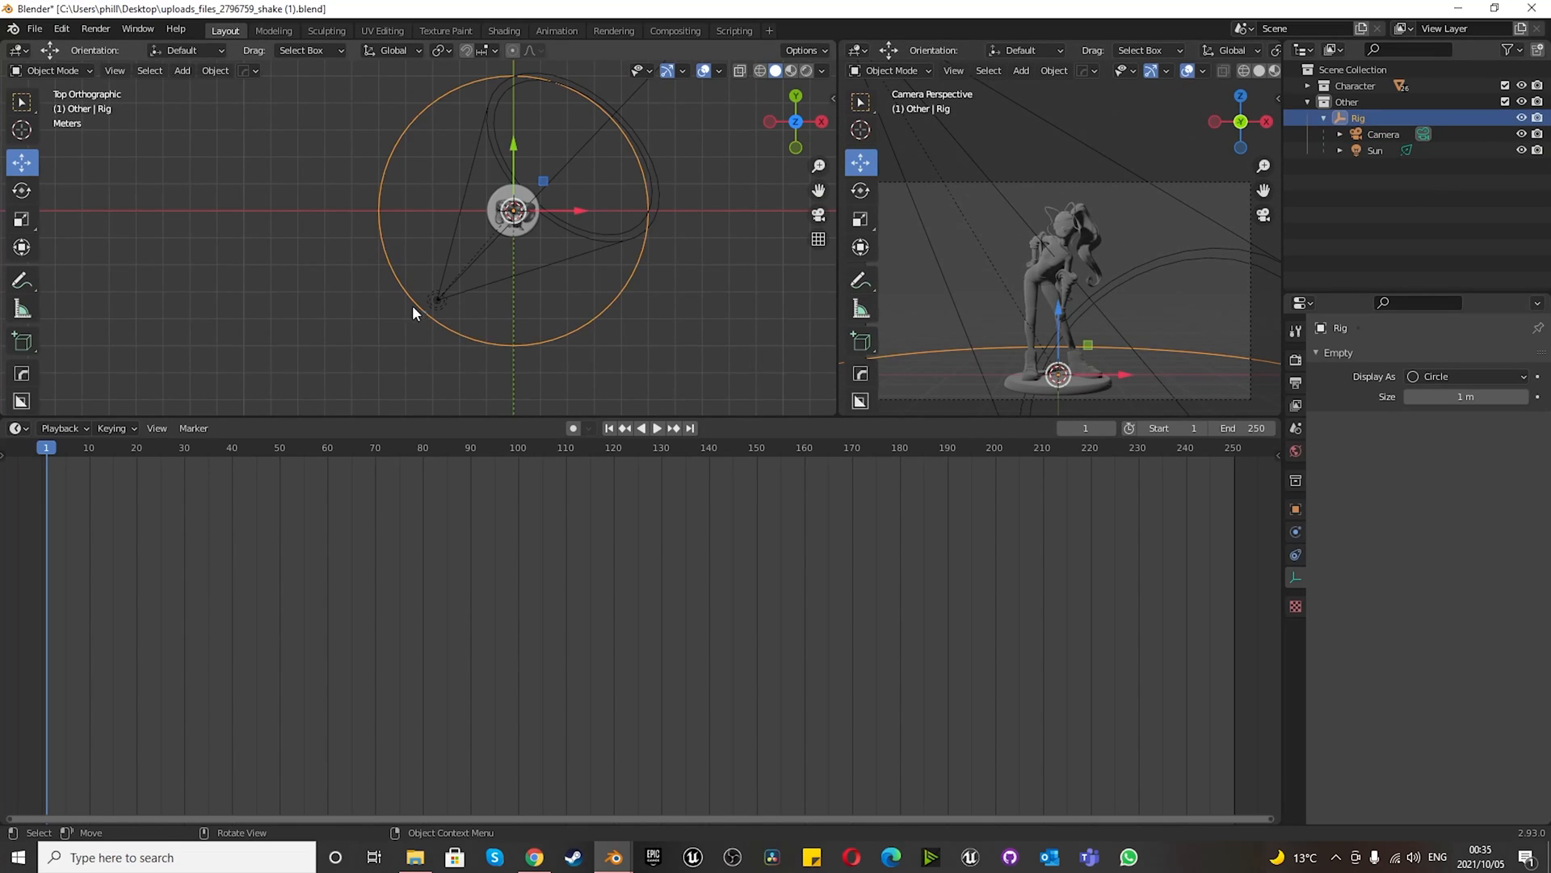
pyautogui.press('r')
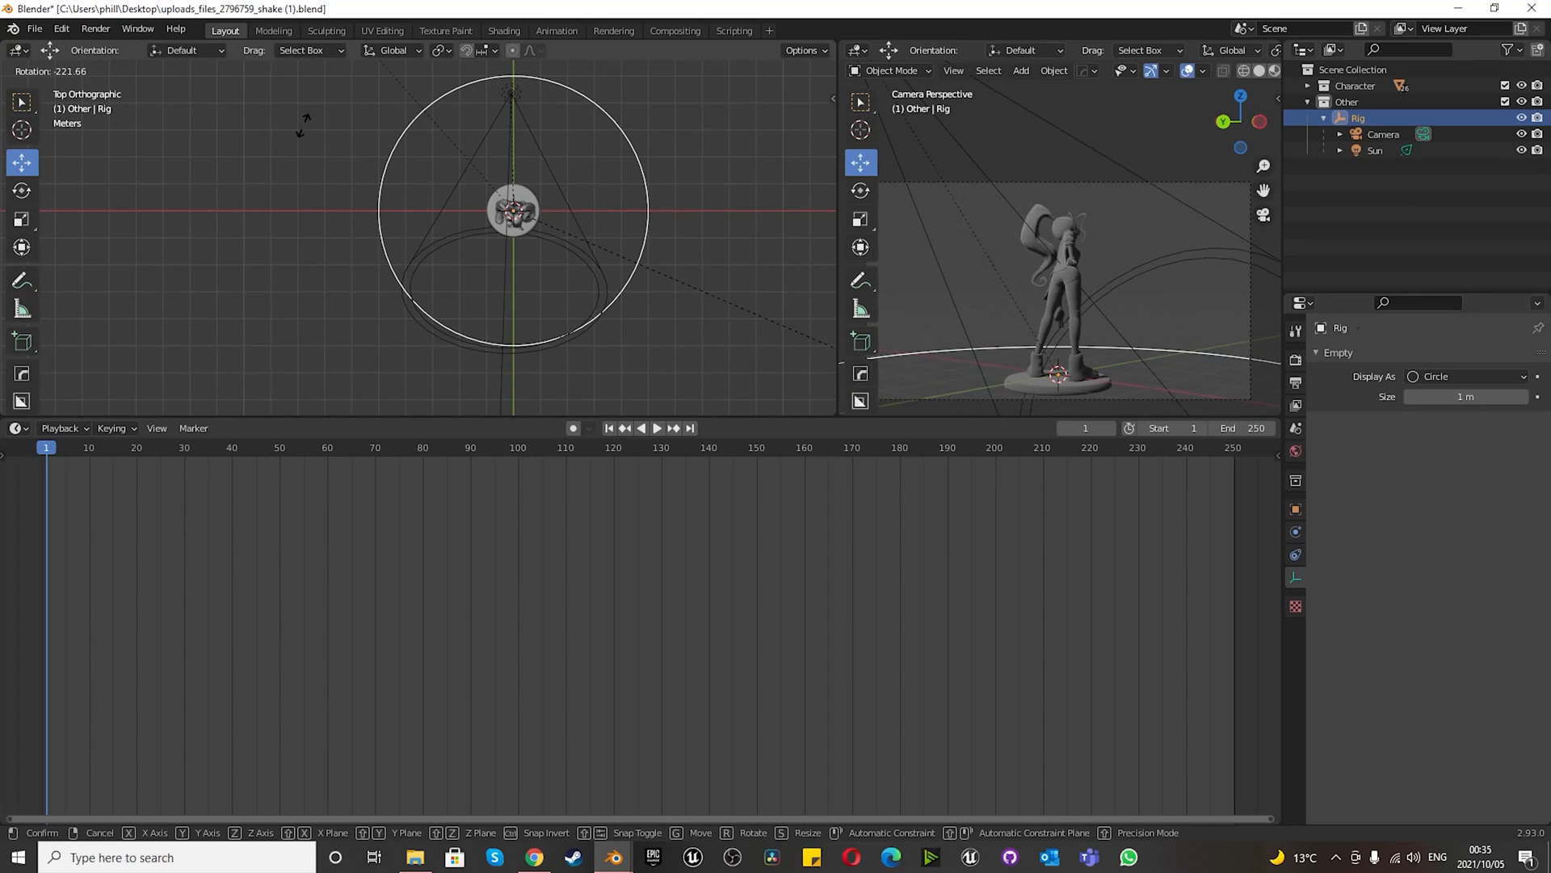
pyautogui.rightClick(301, 71)
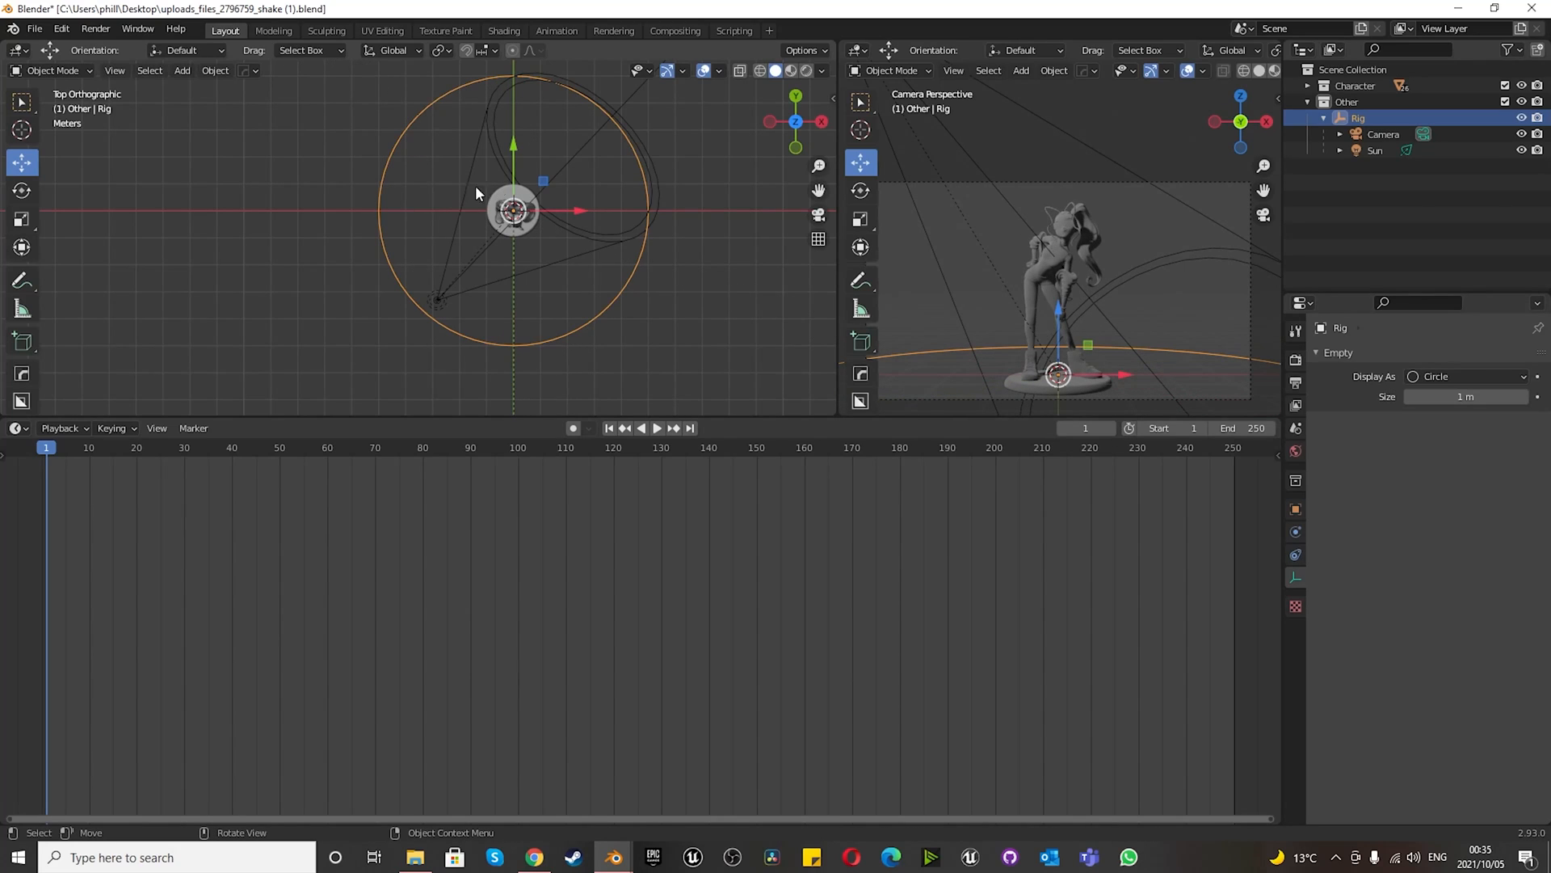
# - Switch the timeline area to the Shader Editor, and collapse the Other collection while expanding the Character collection
pyautogui.scroll(3, 450, 197)
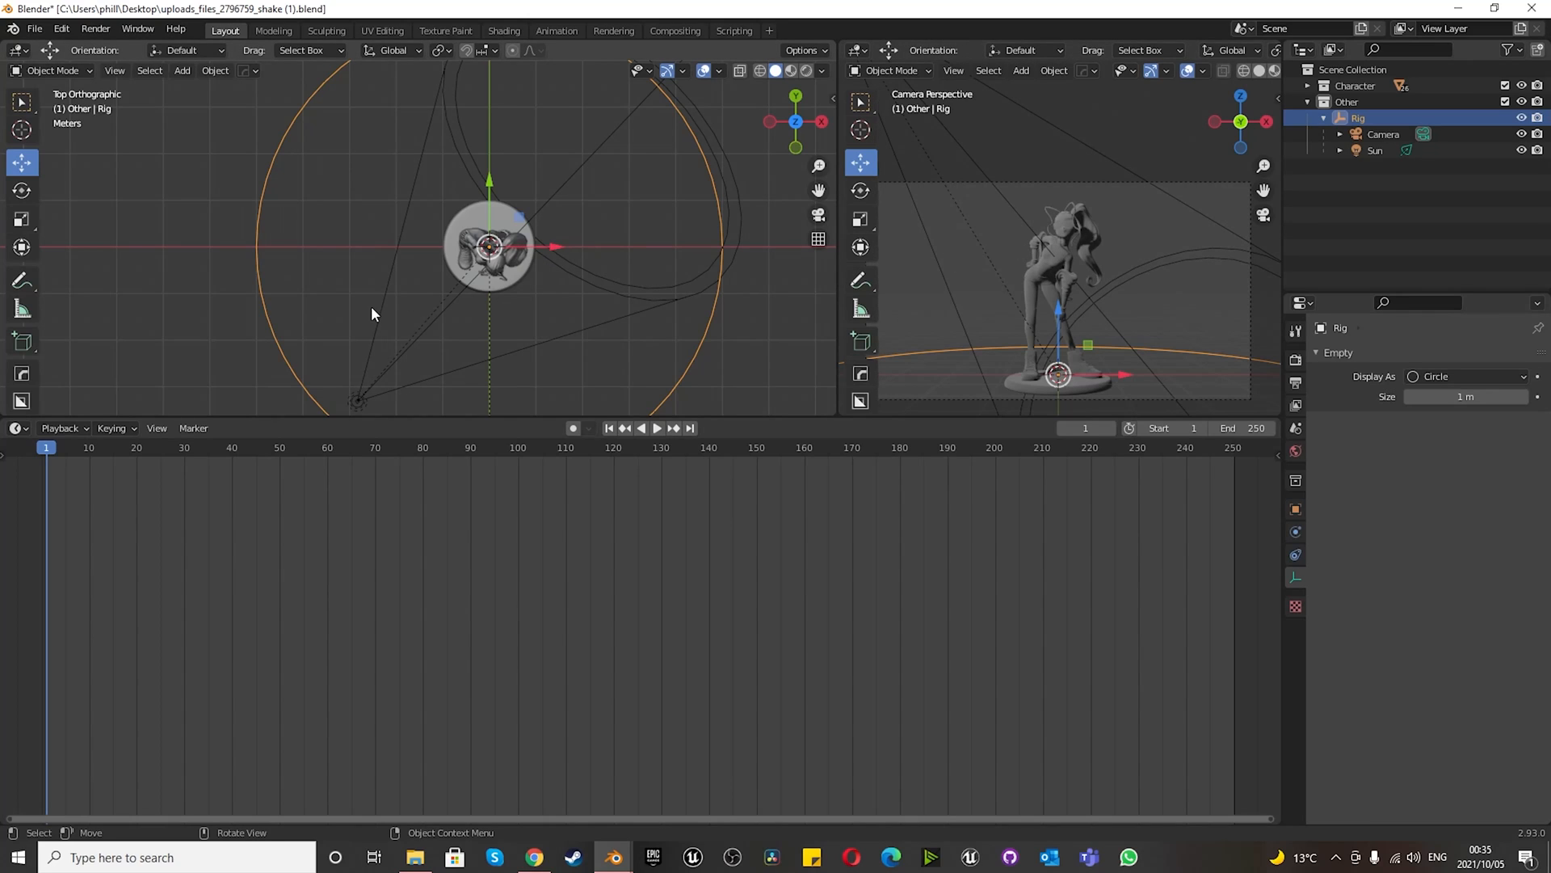
pyautogui.scroll(-5, 411, 282)
pyautogui.scroll(3, 413, 278)
pyautogui.scroll(-2, 464, 313)
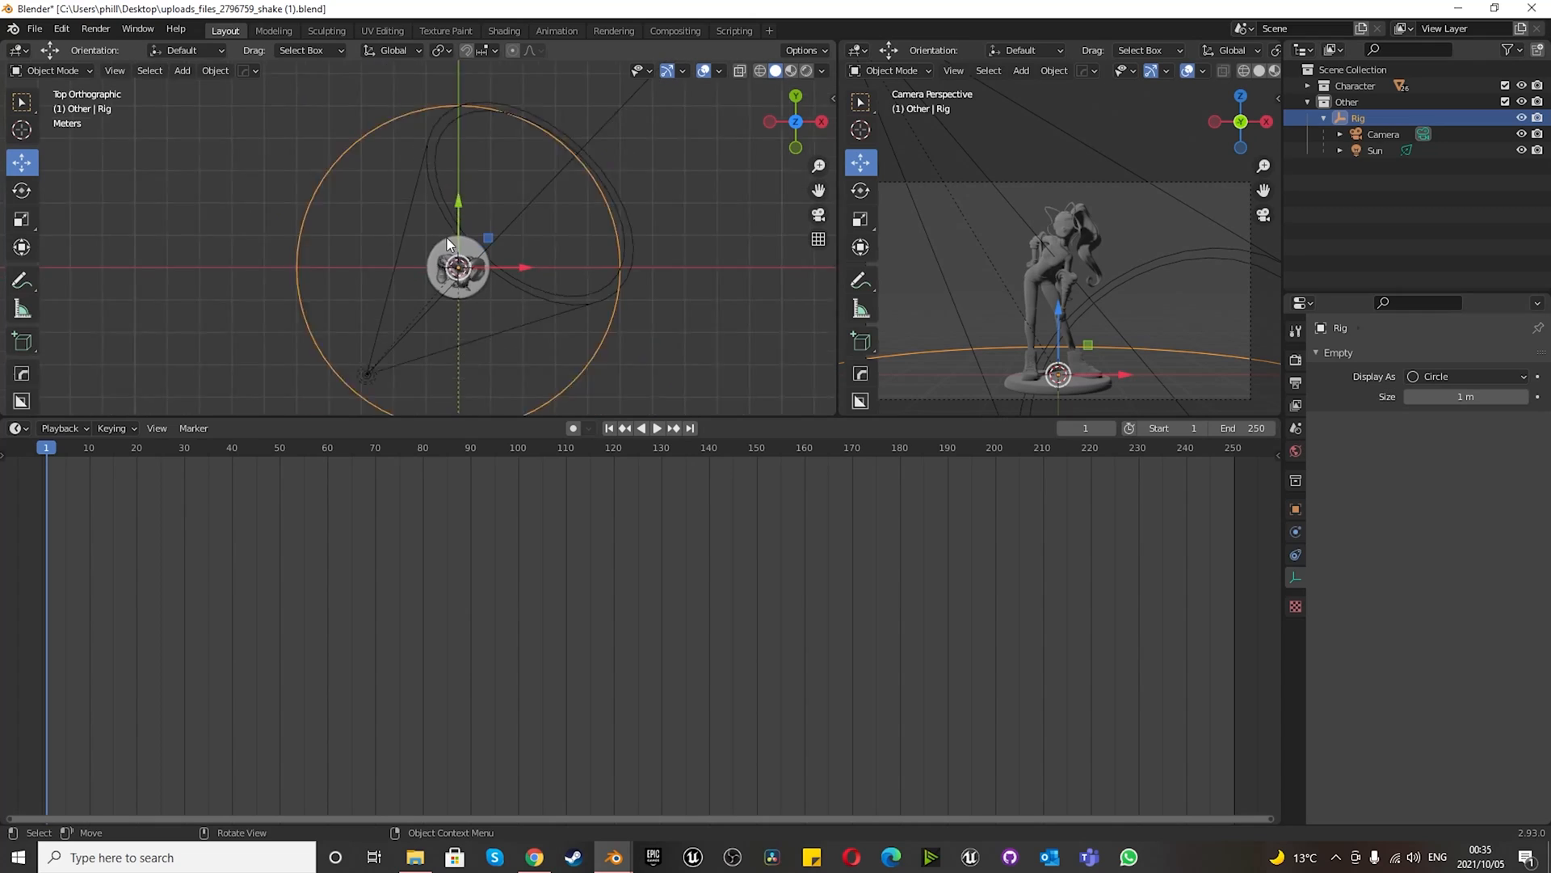
pyautogui.click(22, 432)
pyautogui.click(53, 580)
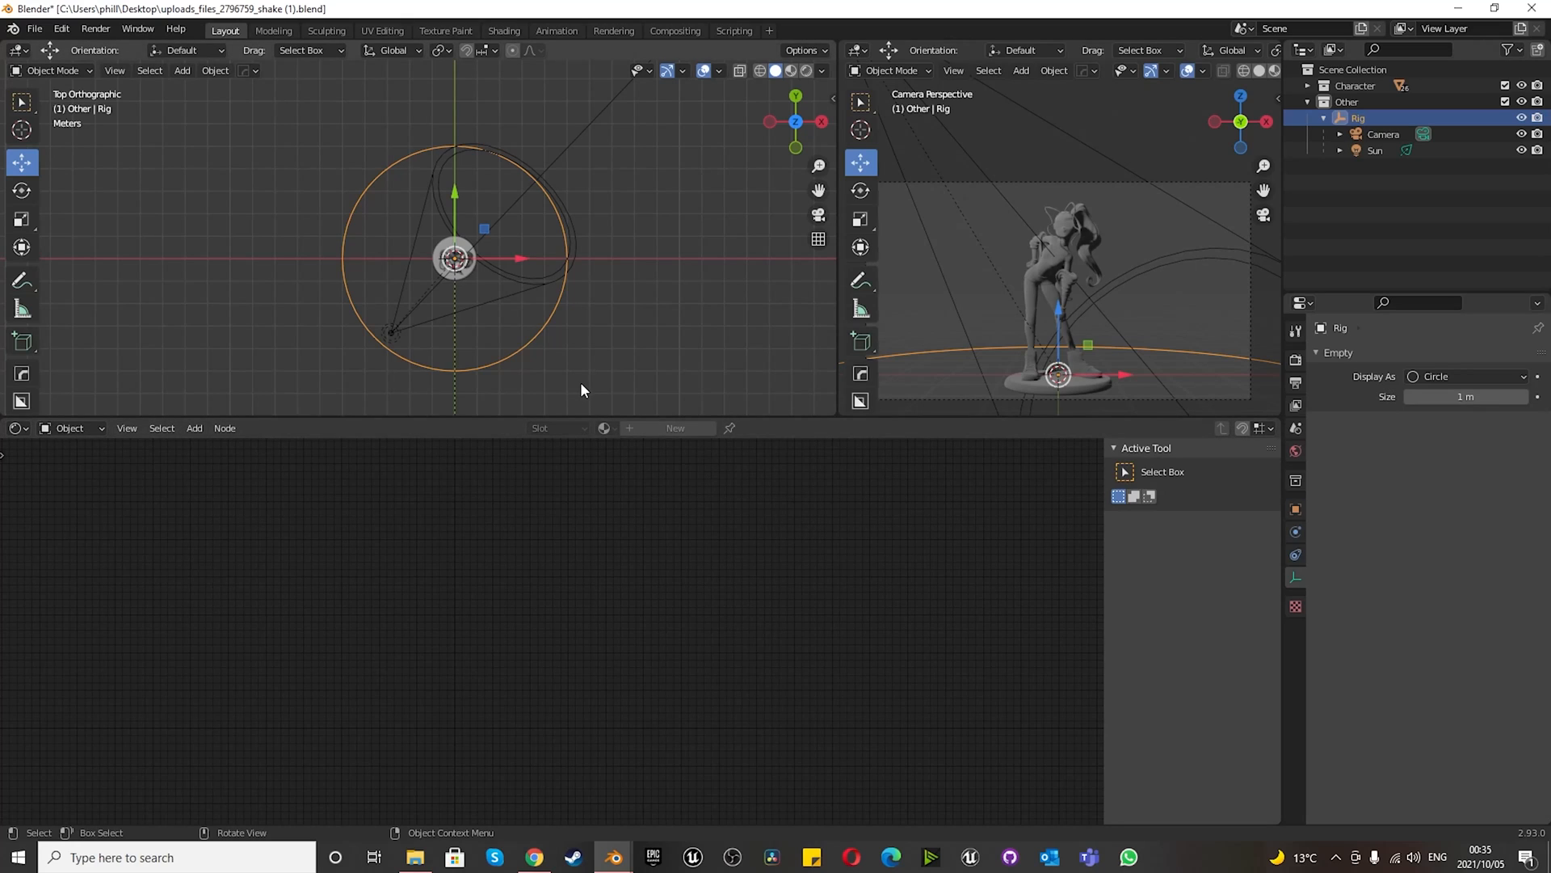
pyautogui.click(1307, 101)
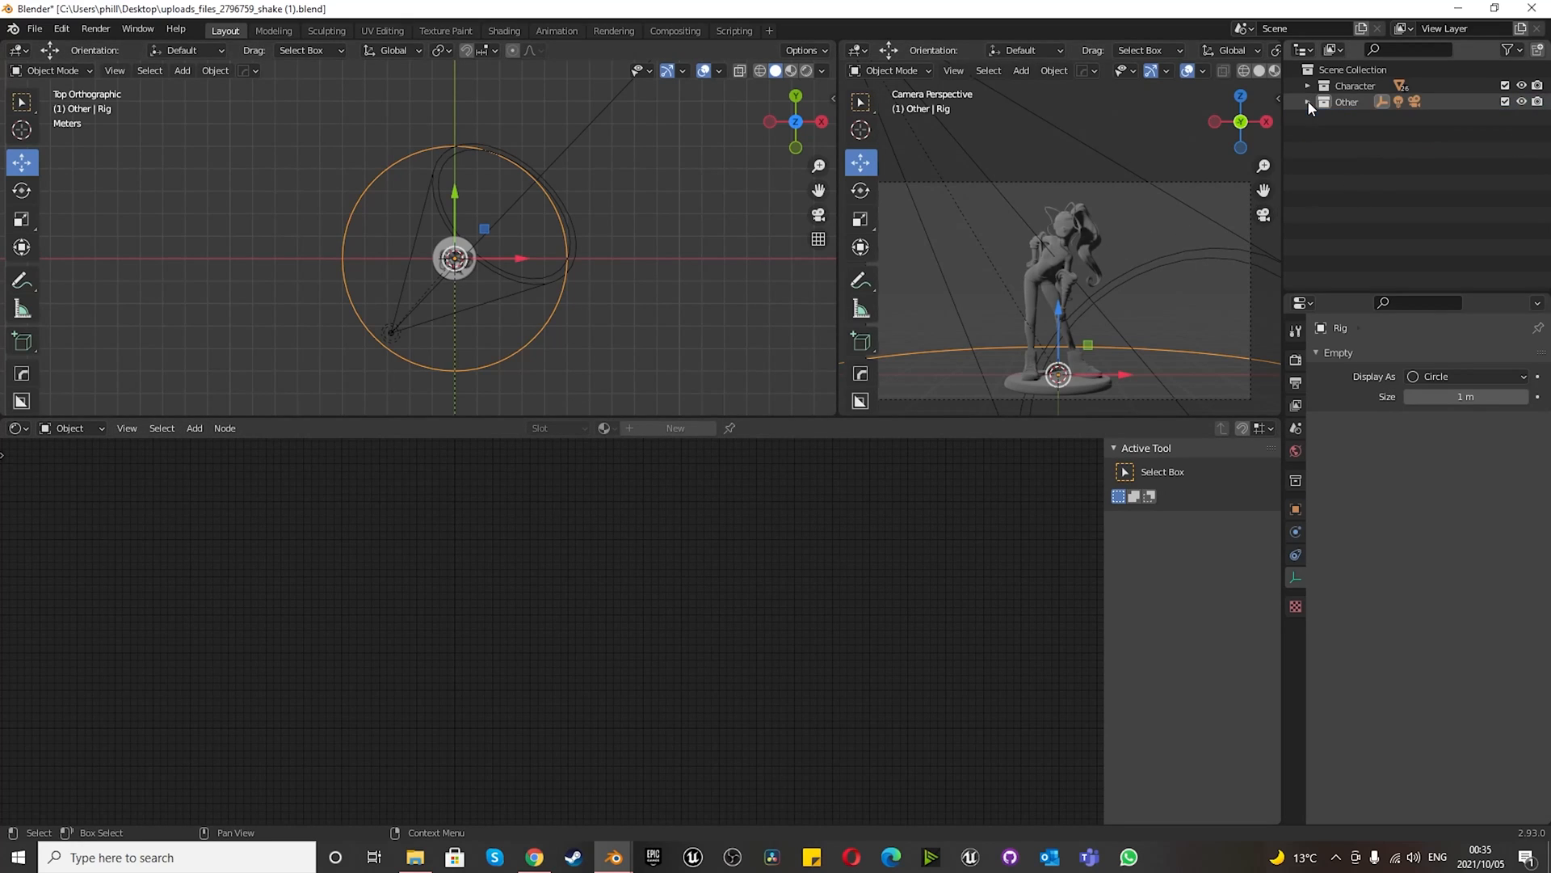
pyautogui.click(1308, 85)
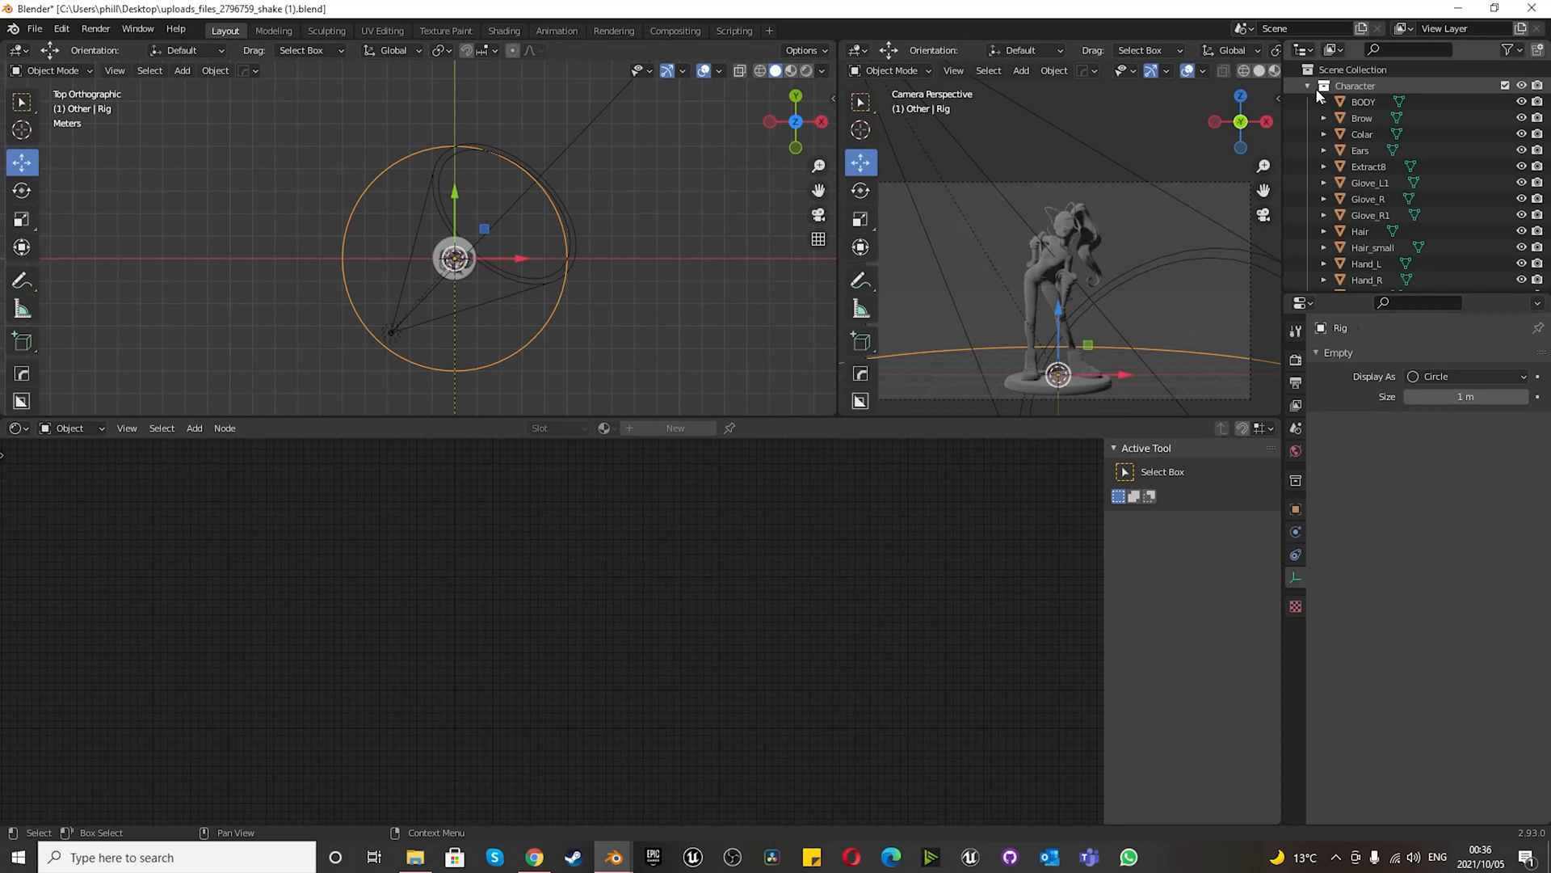
# - Set the user-perspective viewport beside the camera view to Rendered shading
pyautogui.scroll(2, 1070, 221)
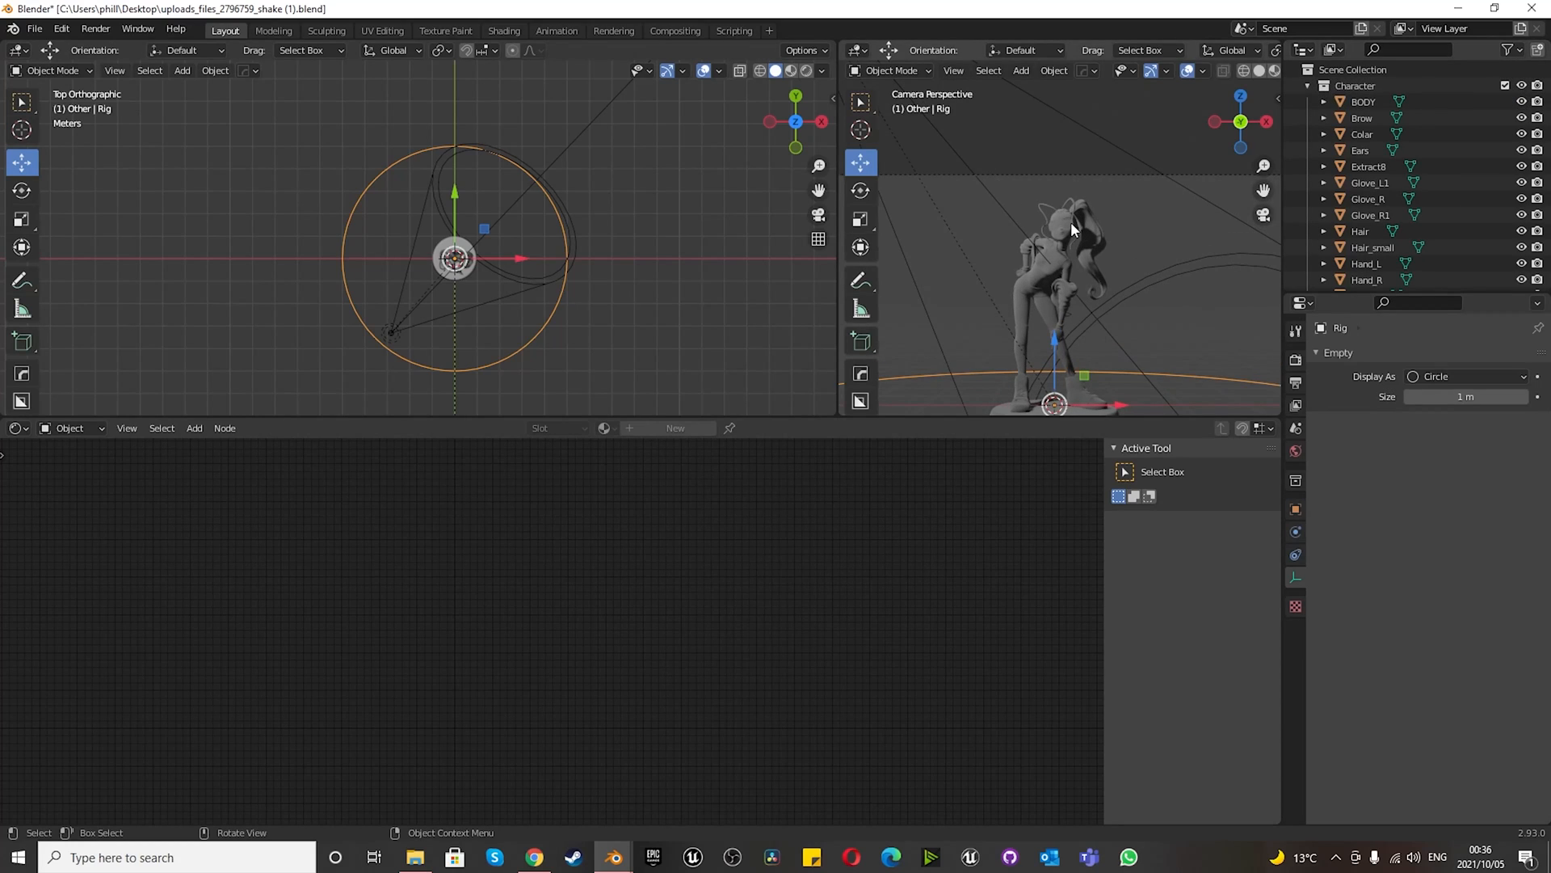
pyautogui.moveTo(454, 257); pyautogui.dragTo(657, 231, button='middle')
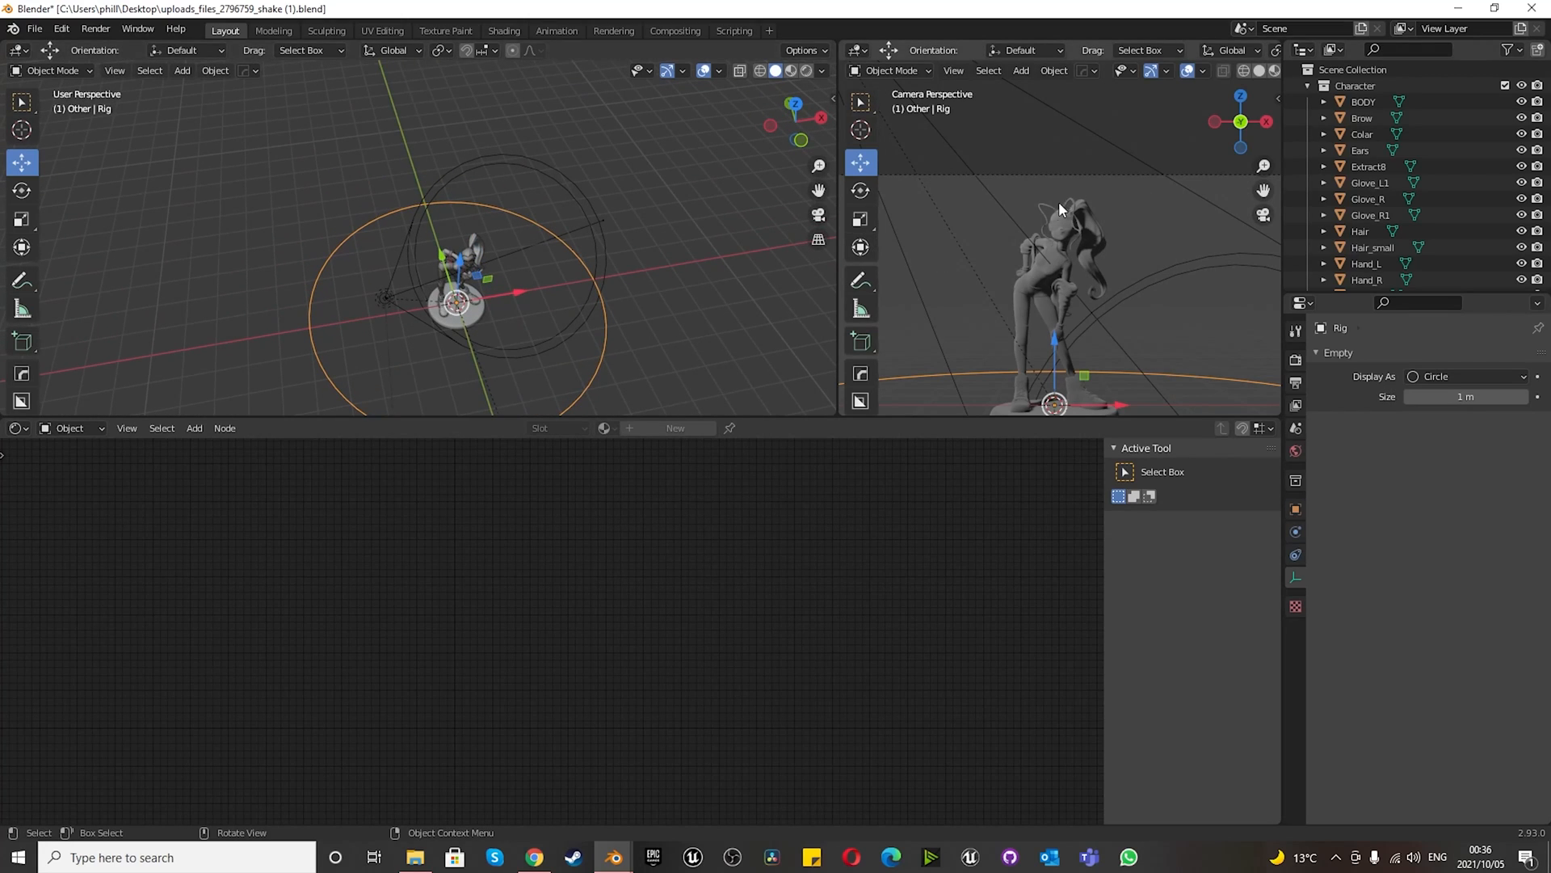
pyautogui.scroll(2, 1054, 210)
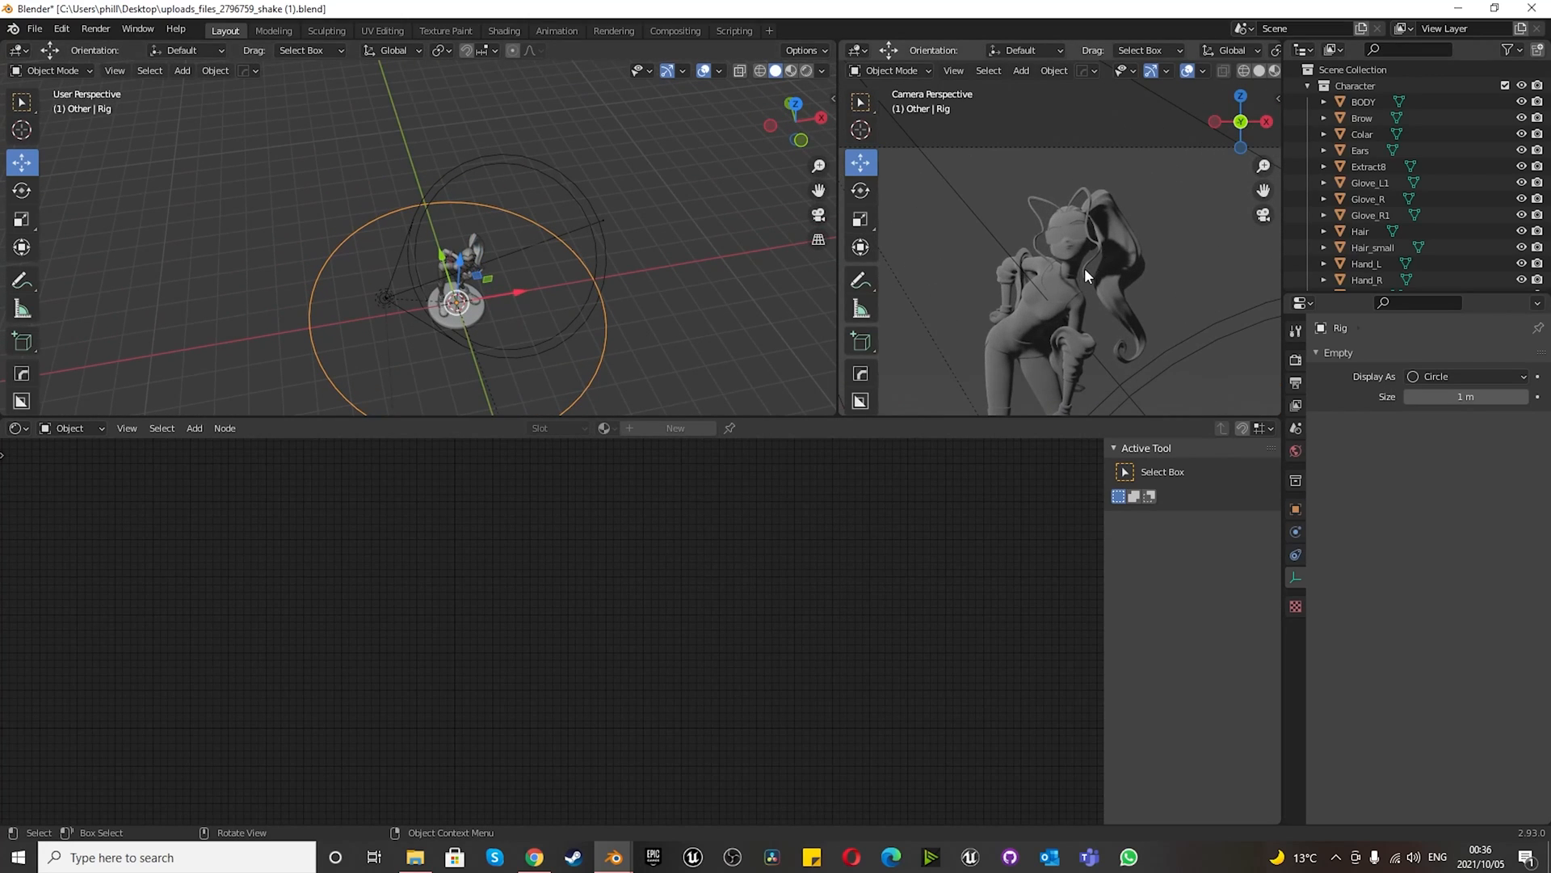
pyautogui.scroll(-3, 1078, 271)
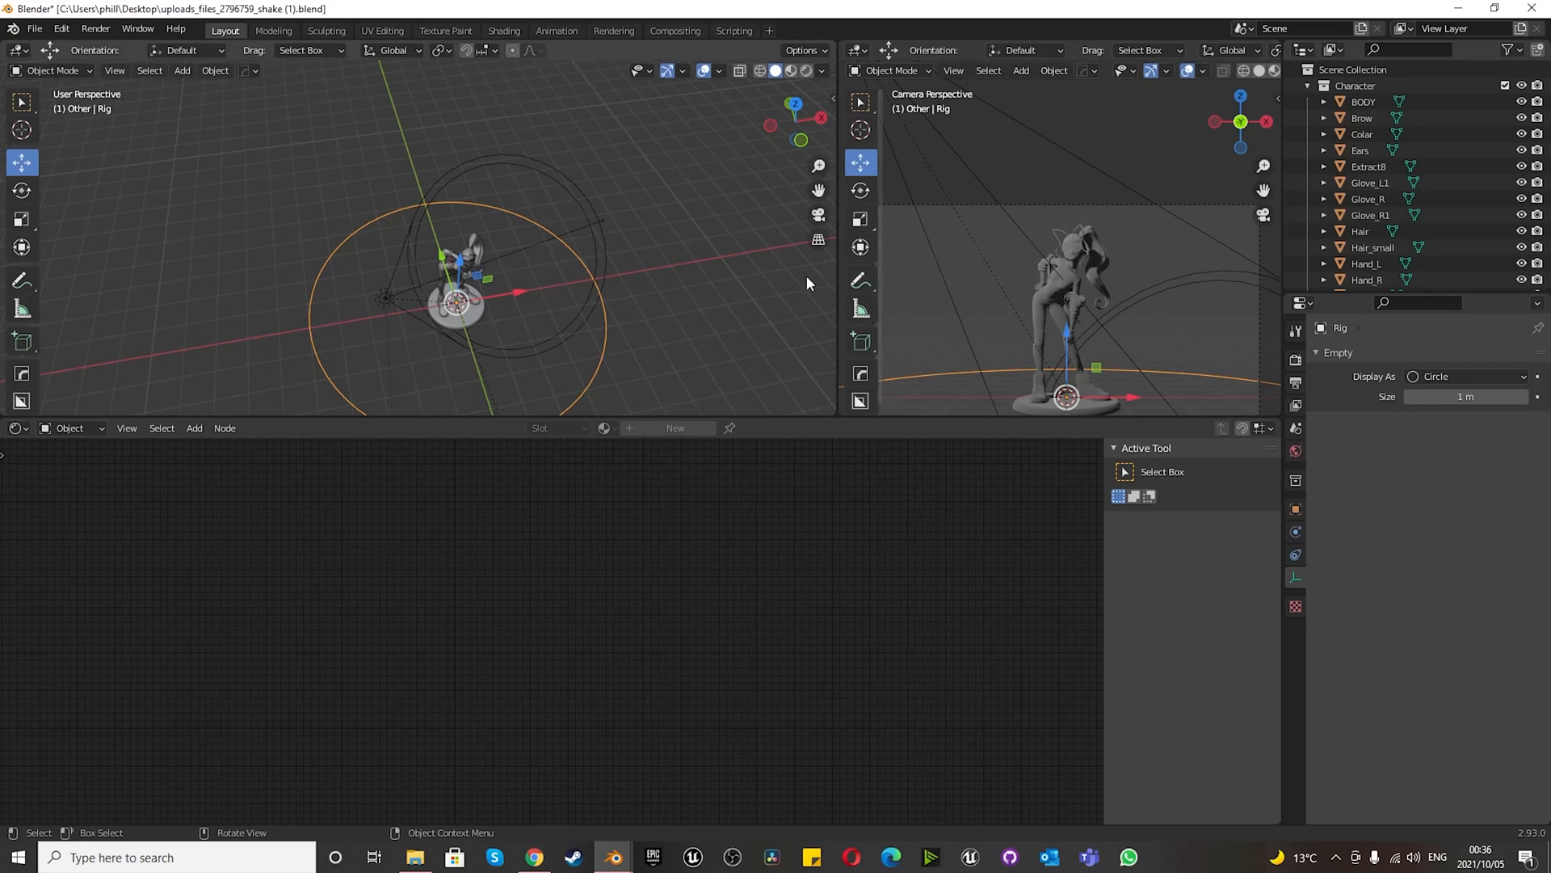
pyautogui.click(806, 71)
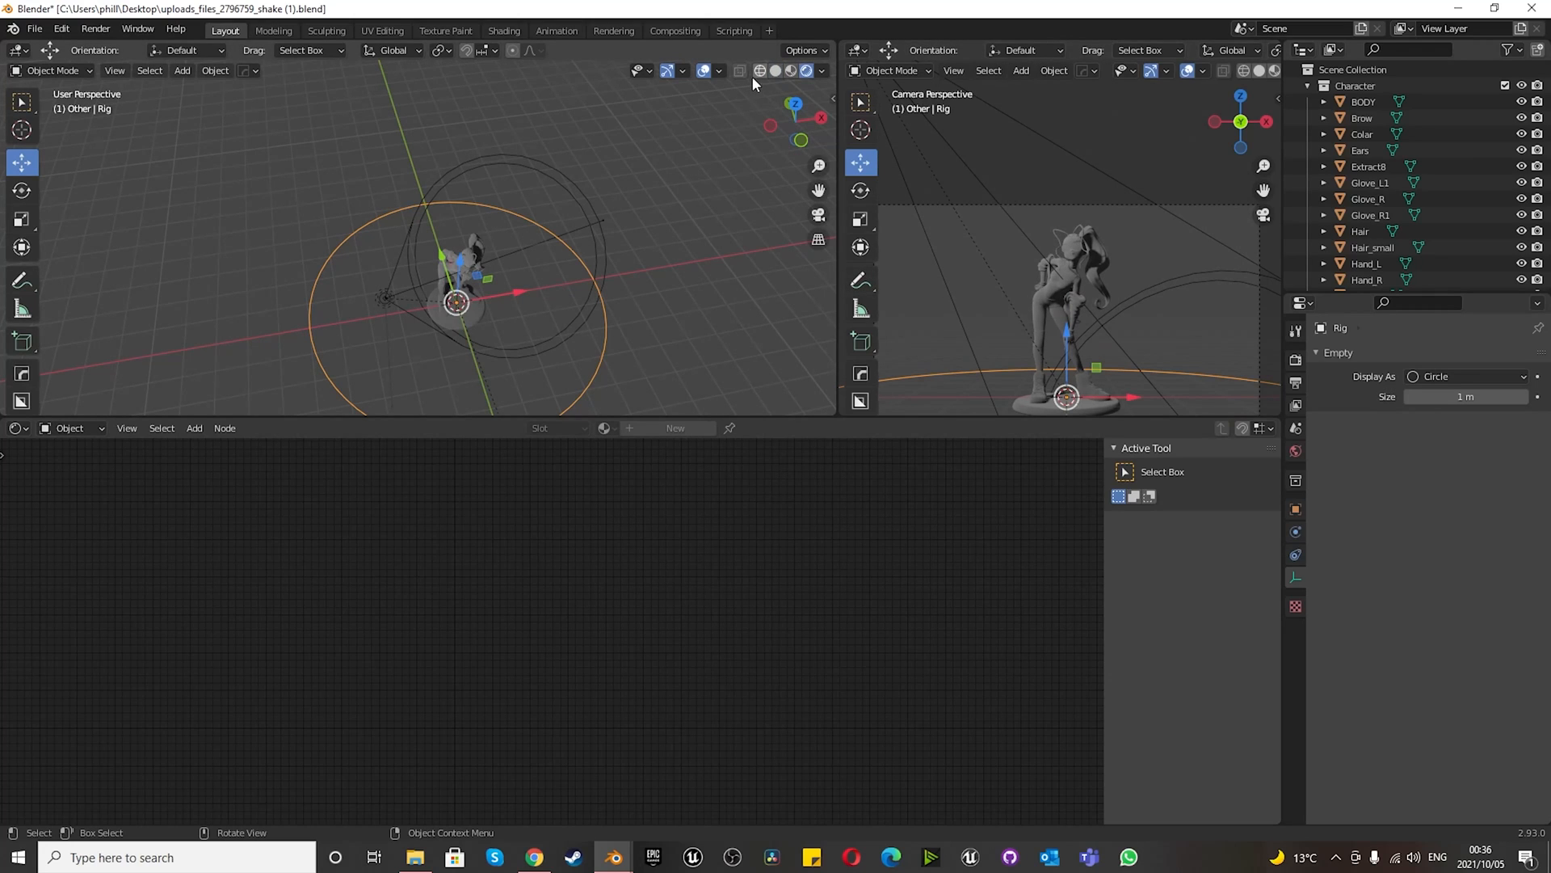
# - Hide the visor over the character's eyes and its side piece beside the head
pyautogui.scroll(5, 457, 322)
pyautogui.moveTo(457, 321); pyautogui.dragTo(472, 236, button='middle')
pyautogui.scroll(-4, 495, 296)
pyautogui.keyDown('shift'); pyautogui.moveTo(494, 295); pyautogui.dragTo(456, 278, button='middle'); pyautogui.keyUp('shift')
pyautogui.scroll(6, 453, 287)
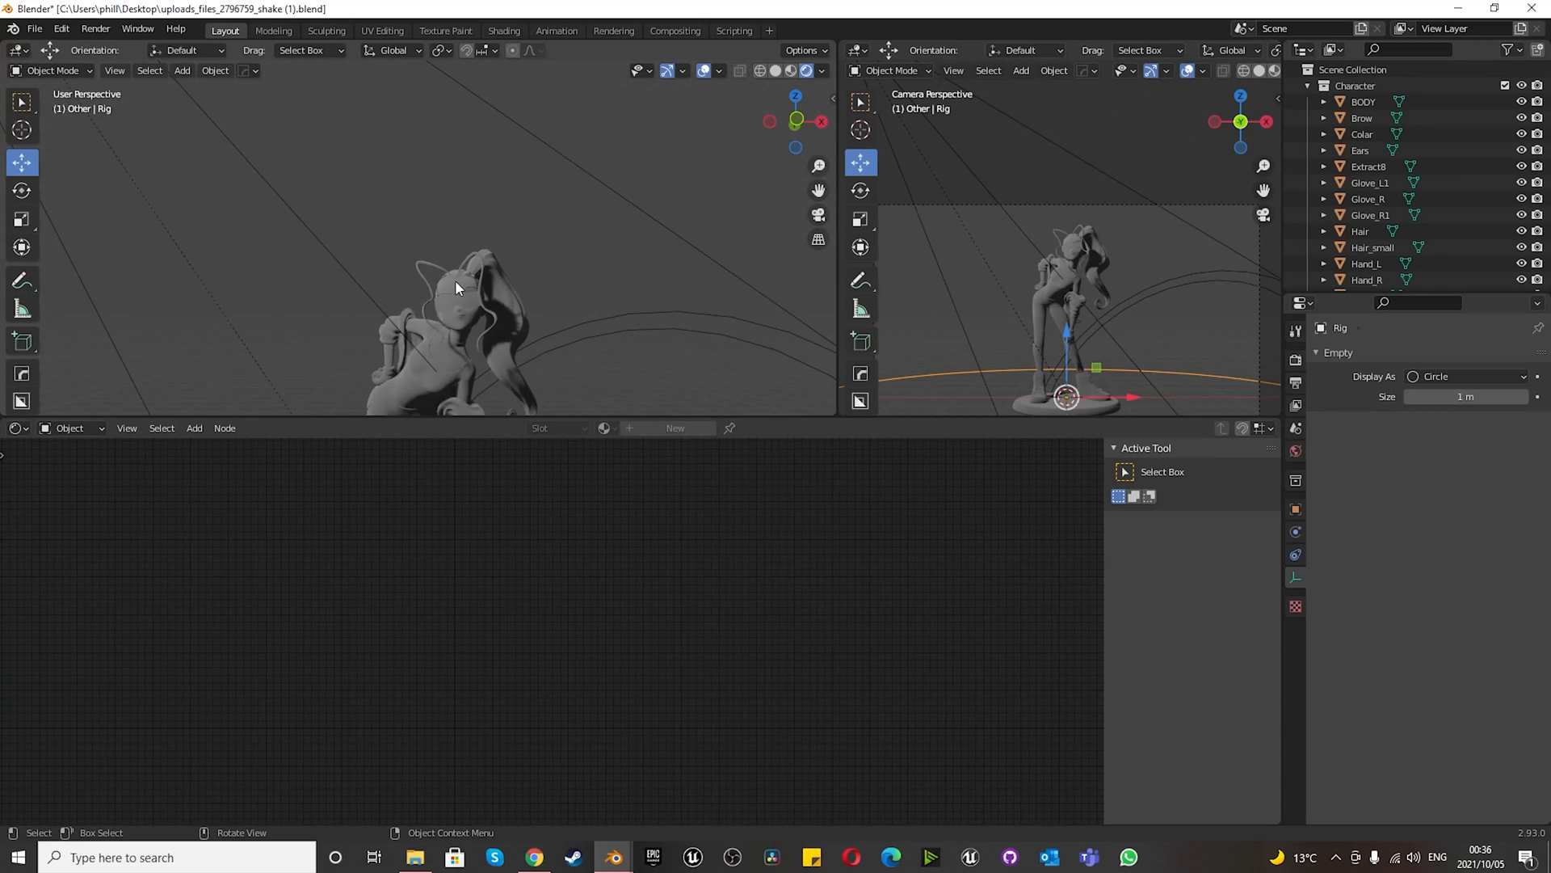
pyautogui.scroll(3, 453, 303)
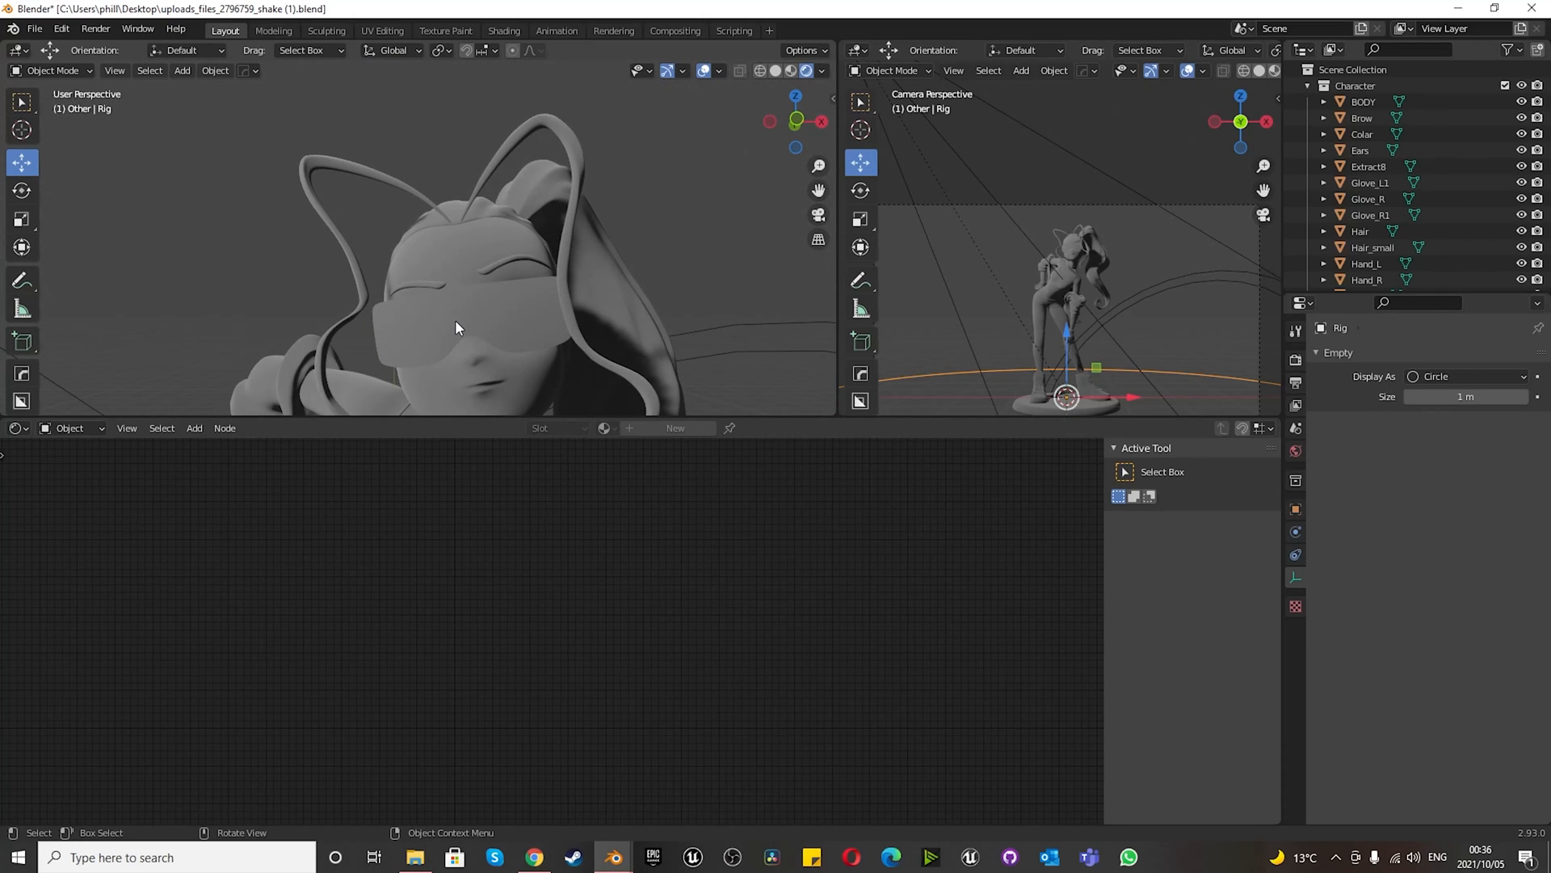
pyautogui.click(456, 321)
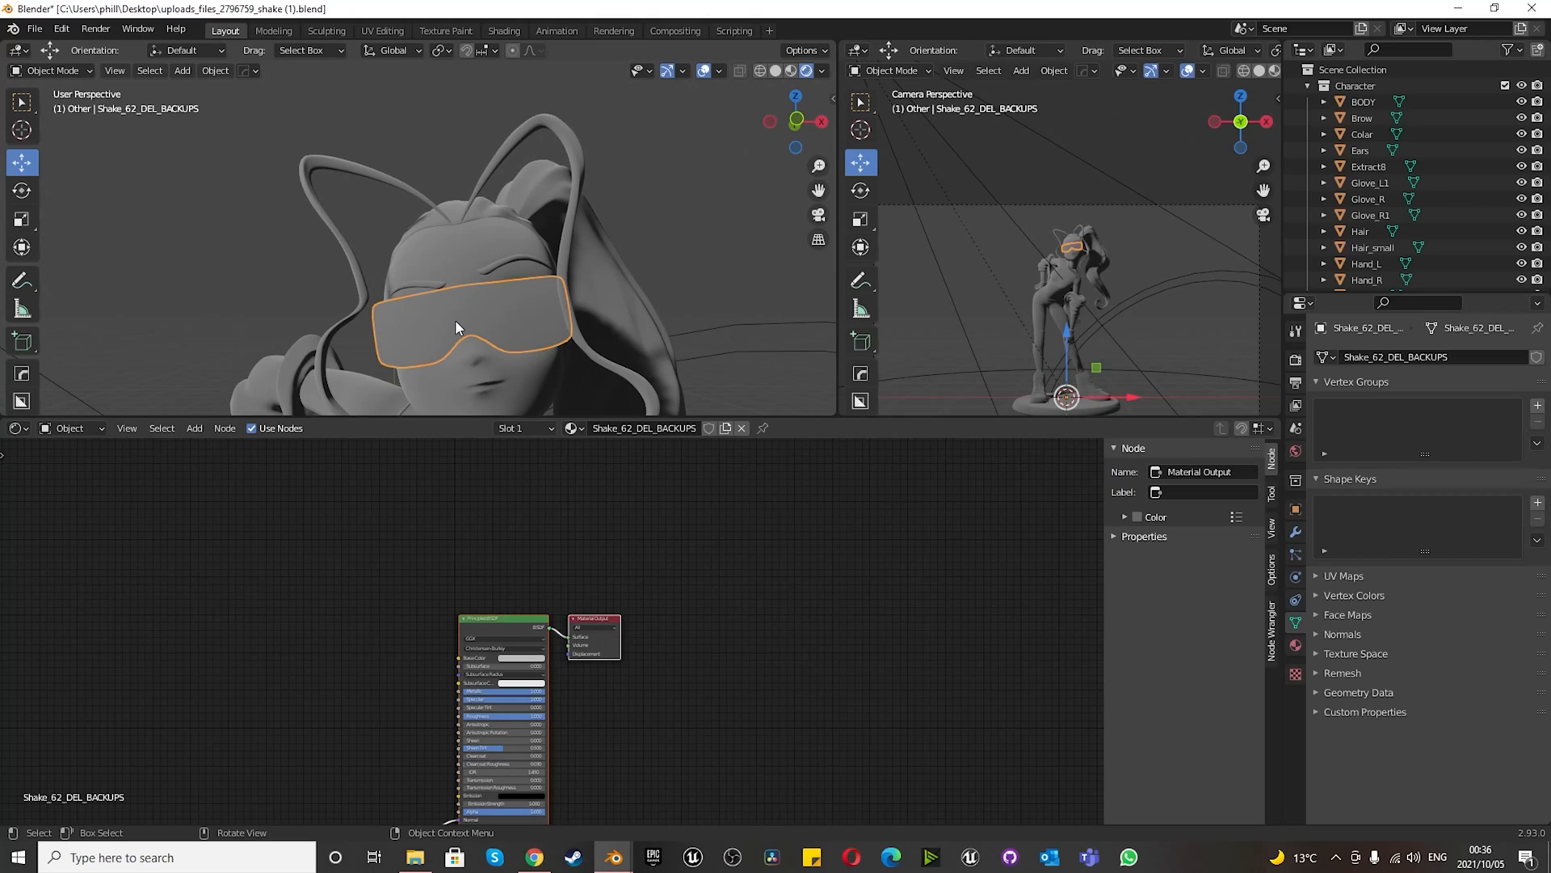
pyautogui.press('h')
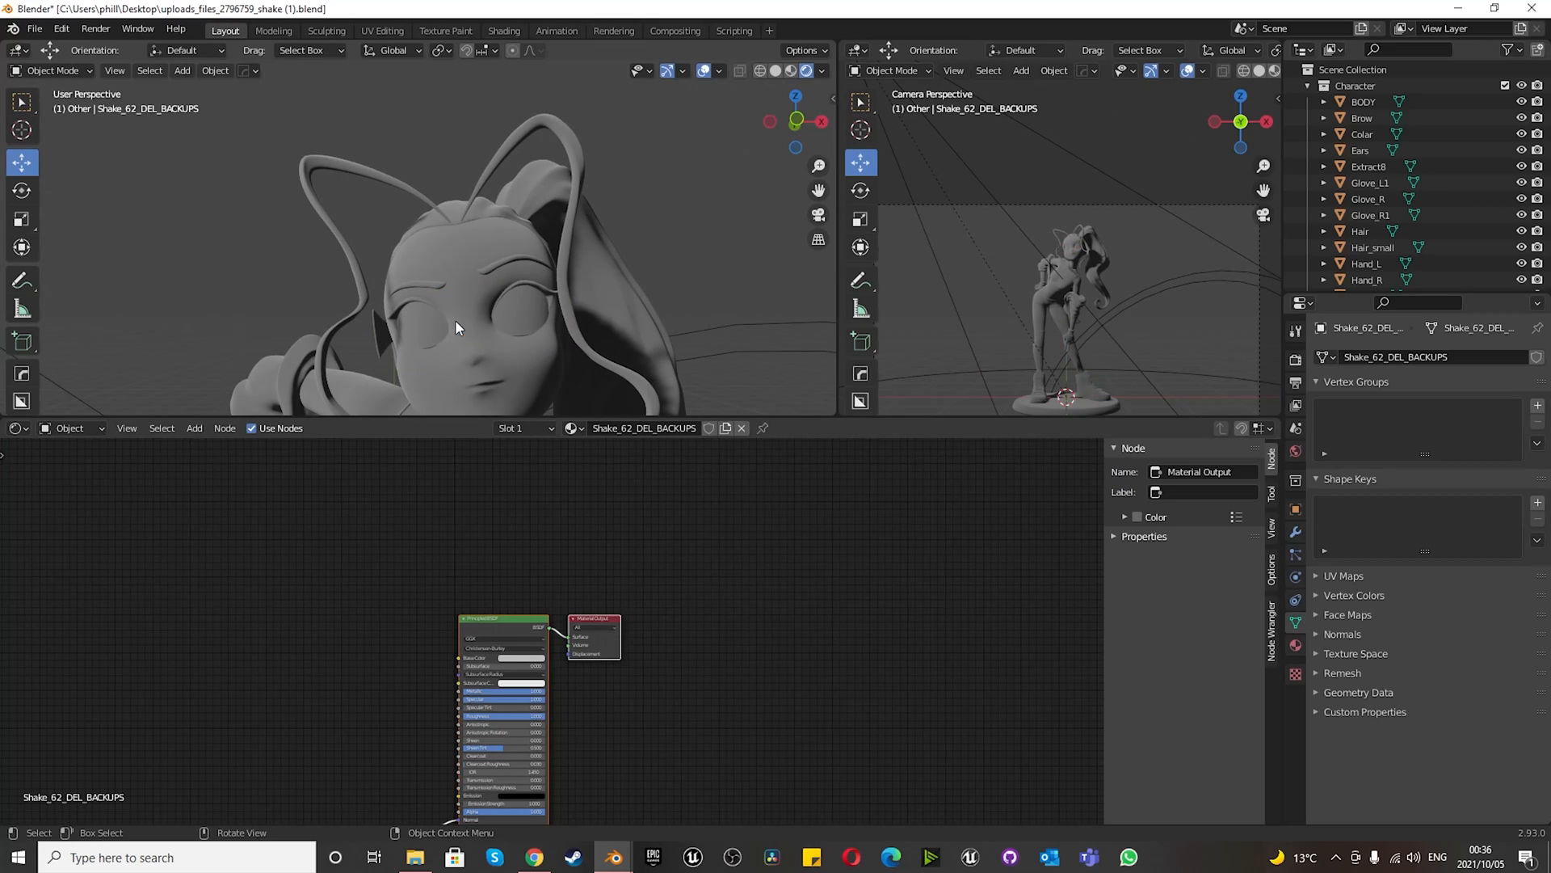
pyautogui.click(371, 332)
pyautogui.press('h')
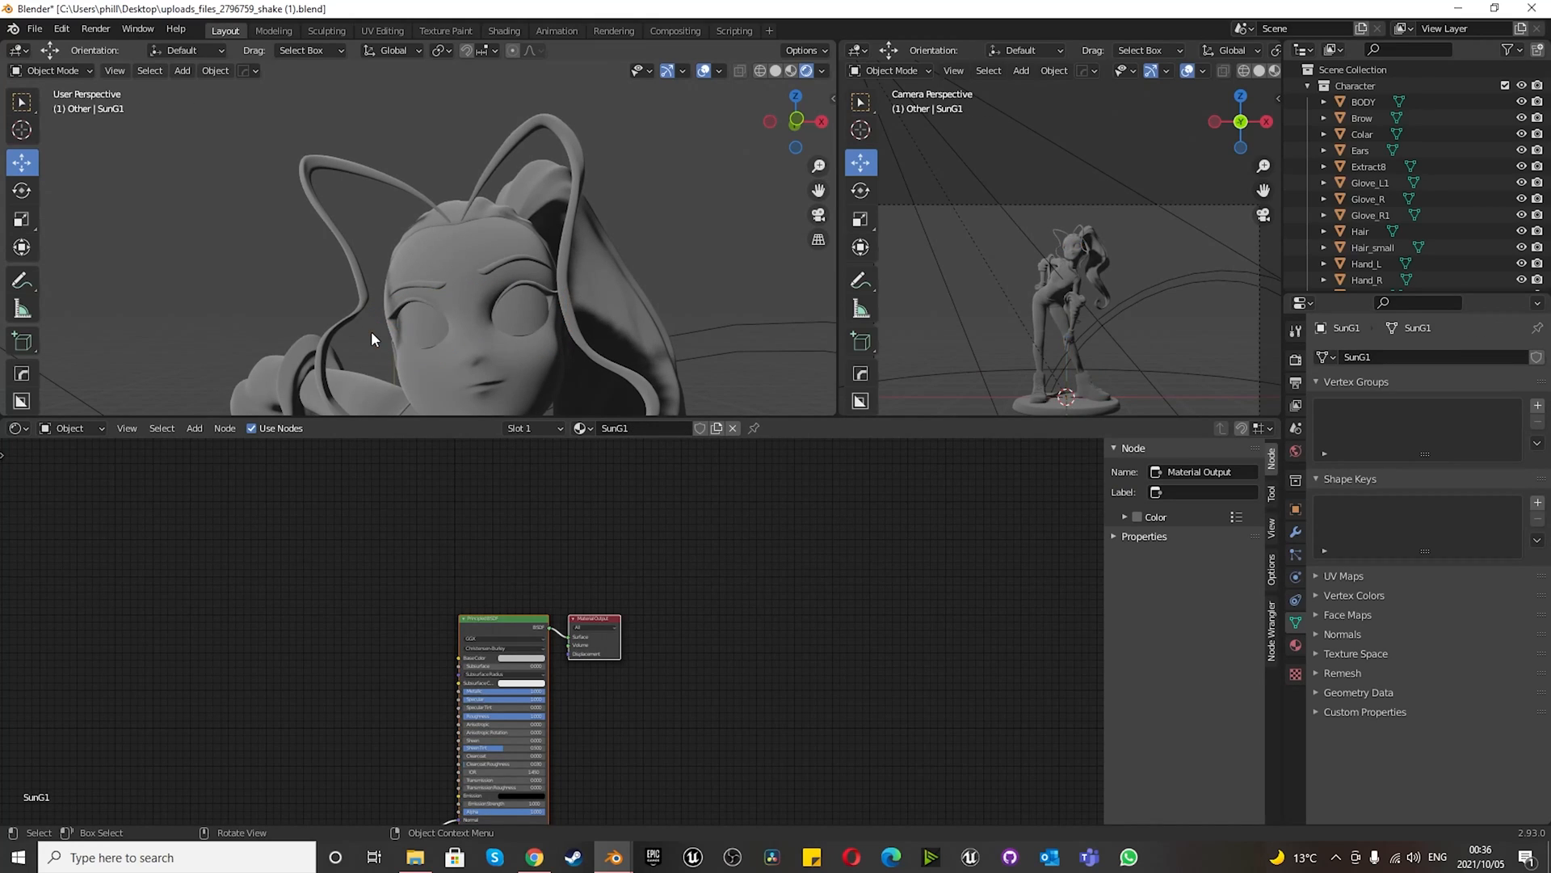
# - Hide the looped strands above the head, the scalp hair and the ponytail, leaving the head bare
pyautogui.click(327, 166)
pyautogui.press('h')
pyautogui.click(444, 221)
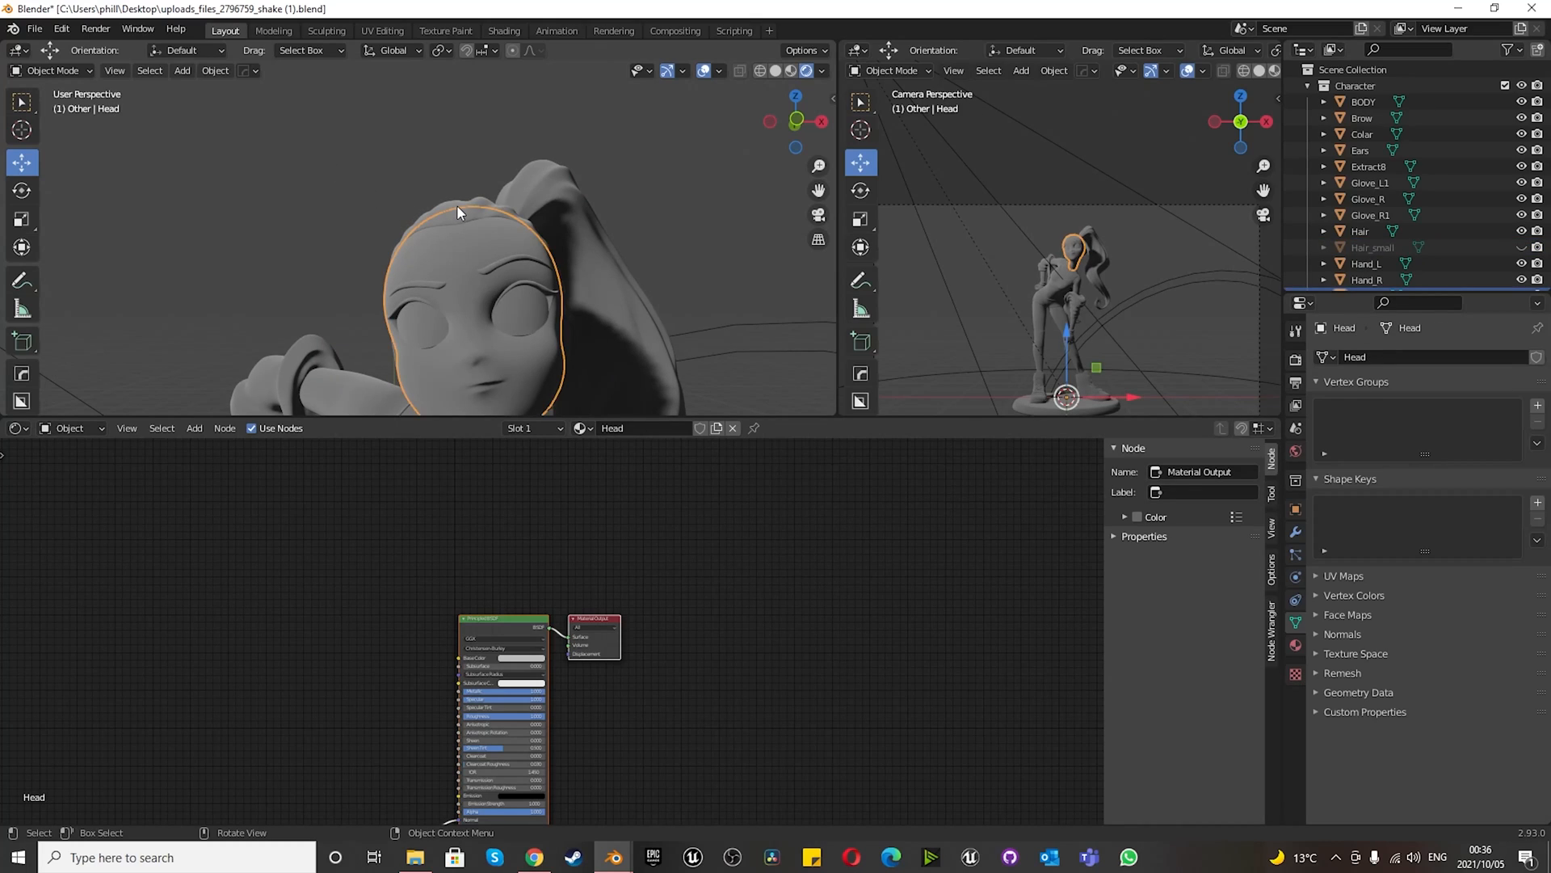
pyautogui.click(458, 207)
pyautogui.press('h')
pyautogui.click(551, 183)
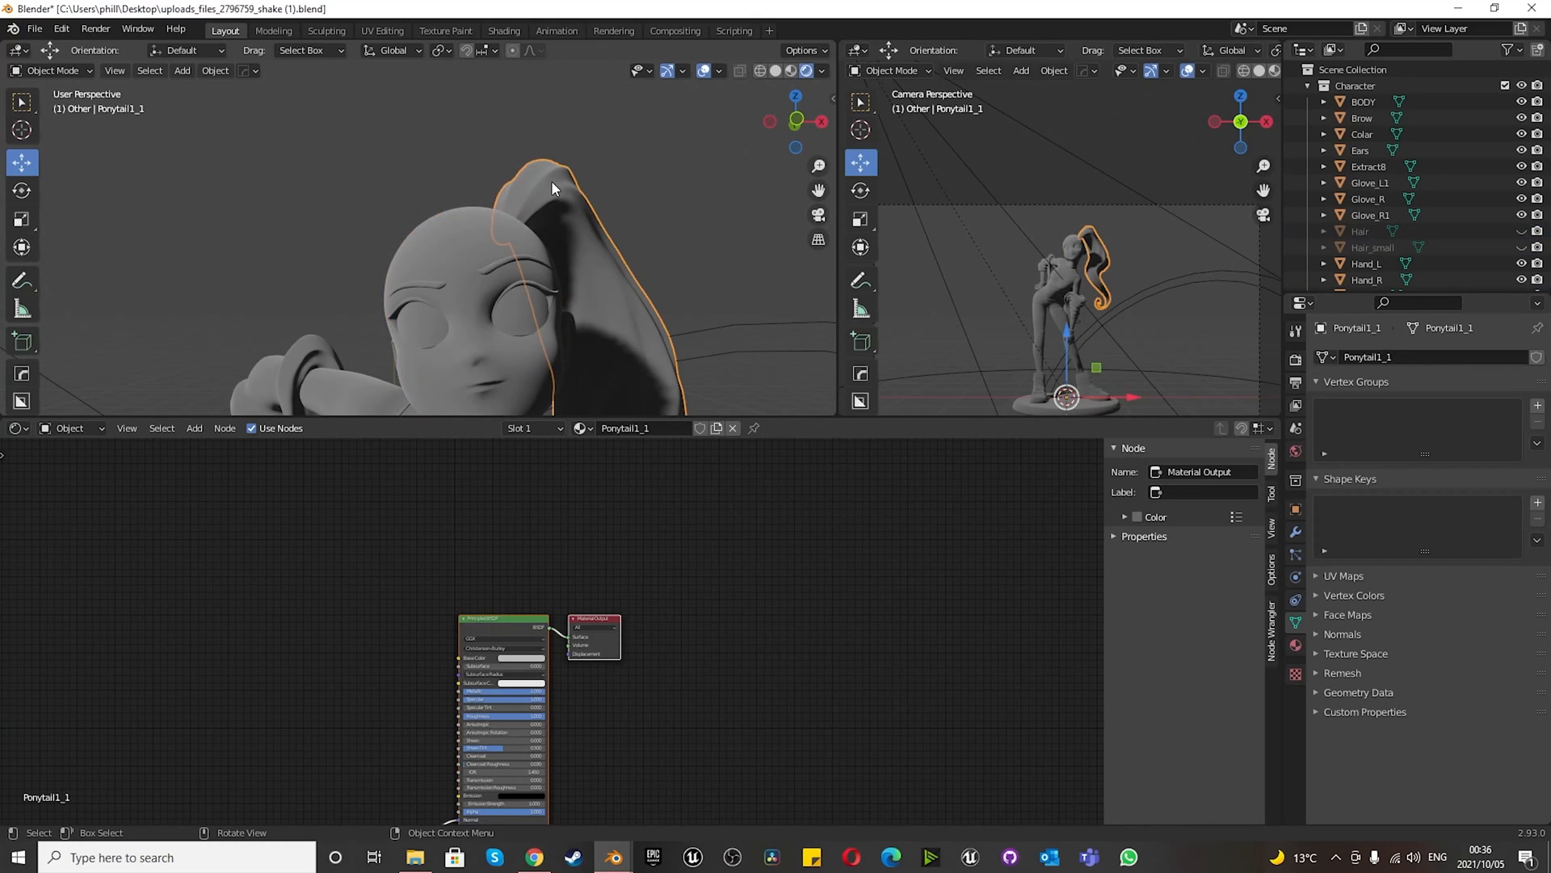
pyautogui.press('h')
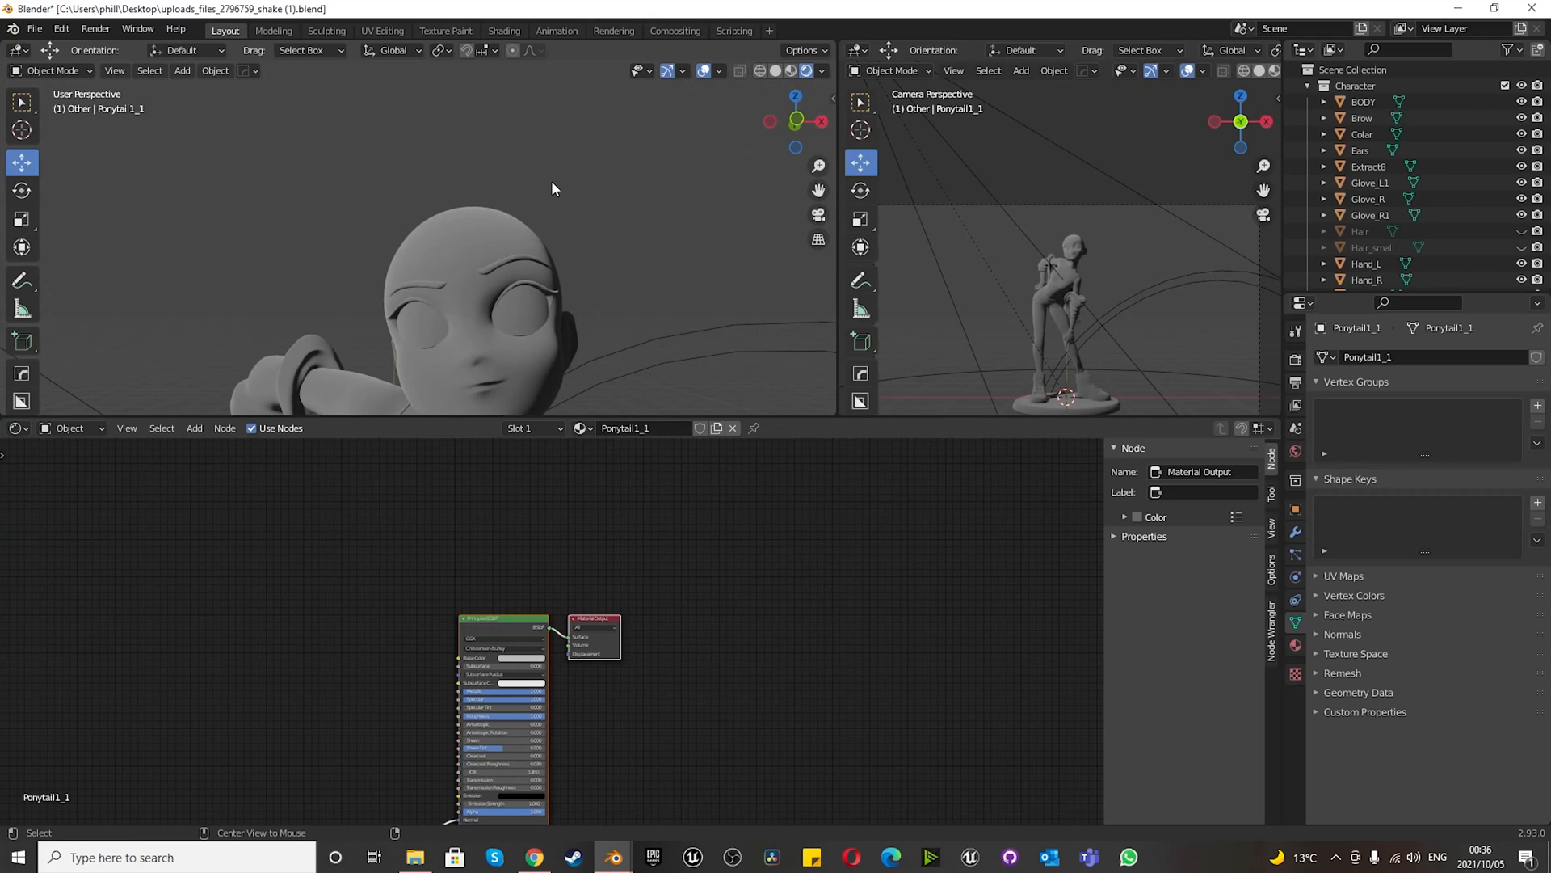
pyautogui.hotkey('alt', 'h')
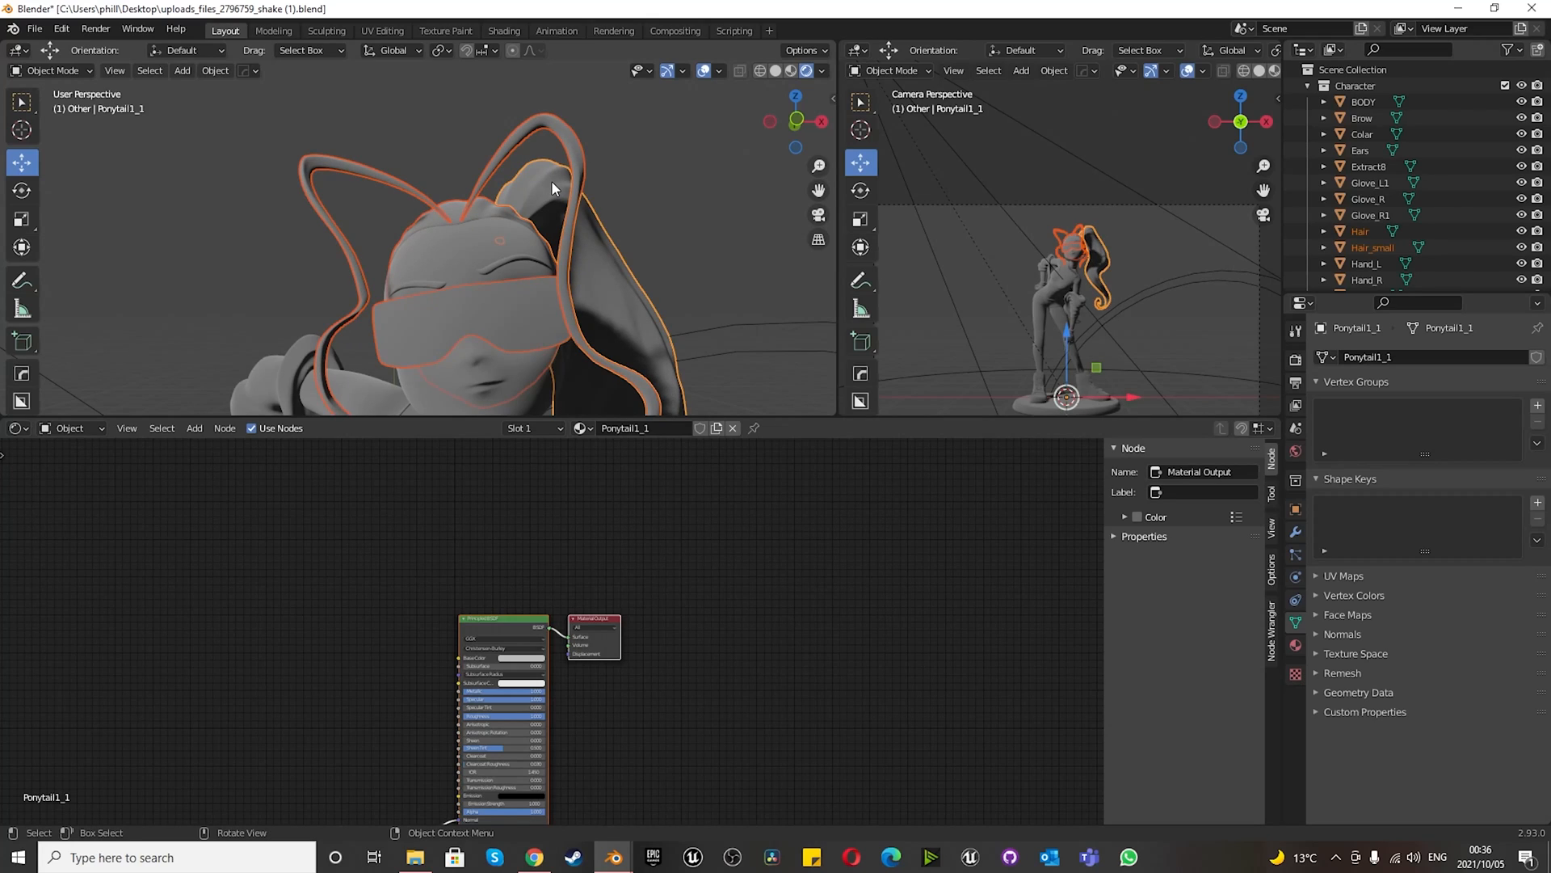
pyautogui.press('h')
# - Set the Base Color of the character's head material to a bright pale yellow
pyautogui.moveTo(507, 229); pyautogui.dragTo(479, 350, button='middle')
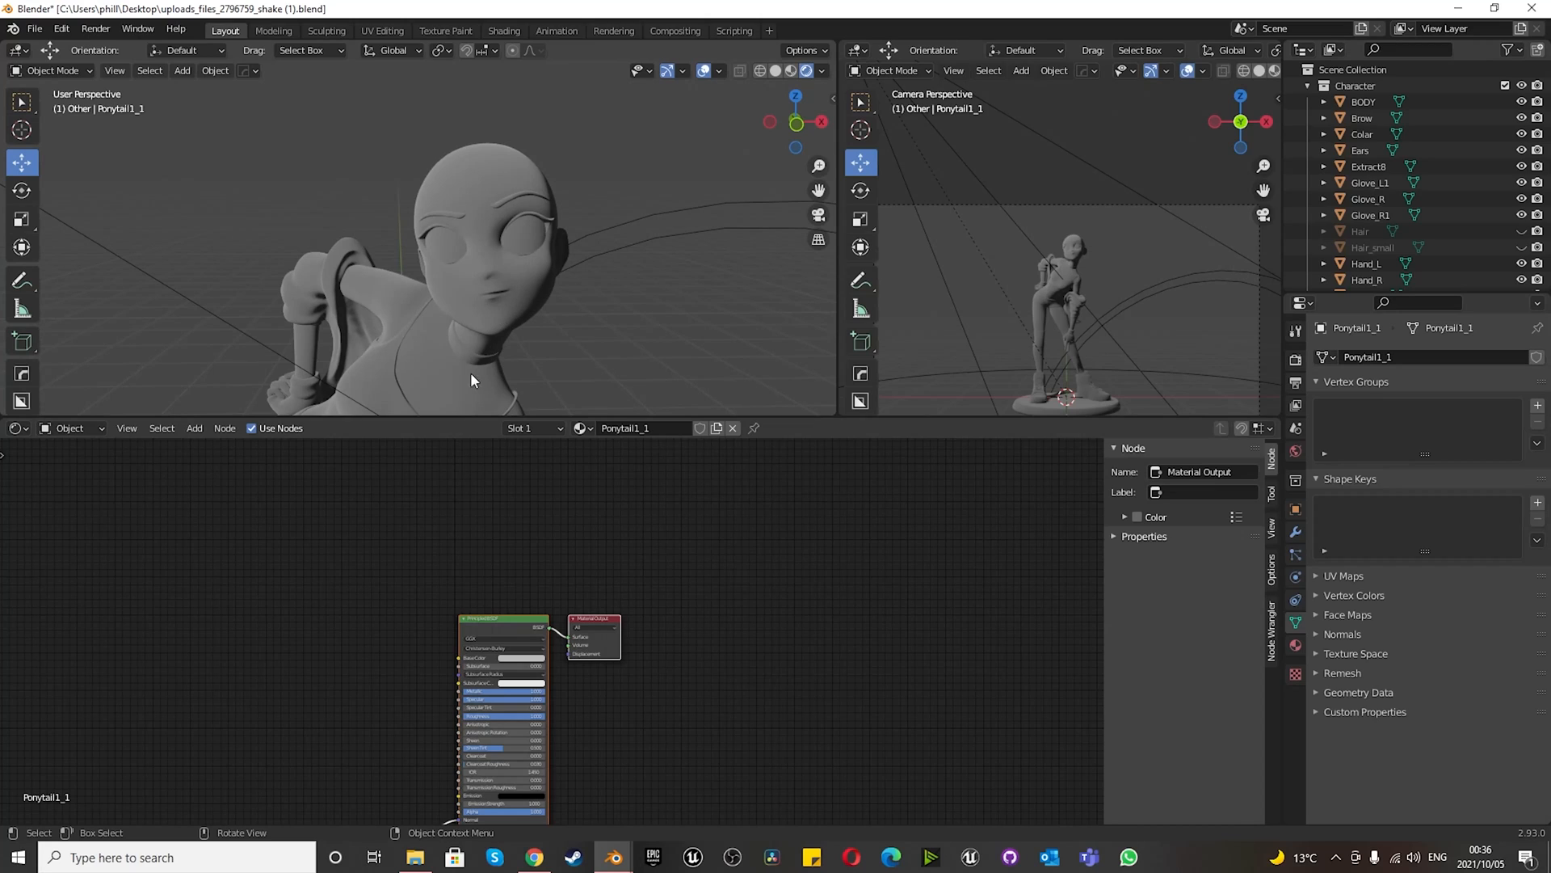
pyautogui.scroll(6, 507, 662)
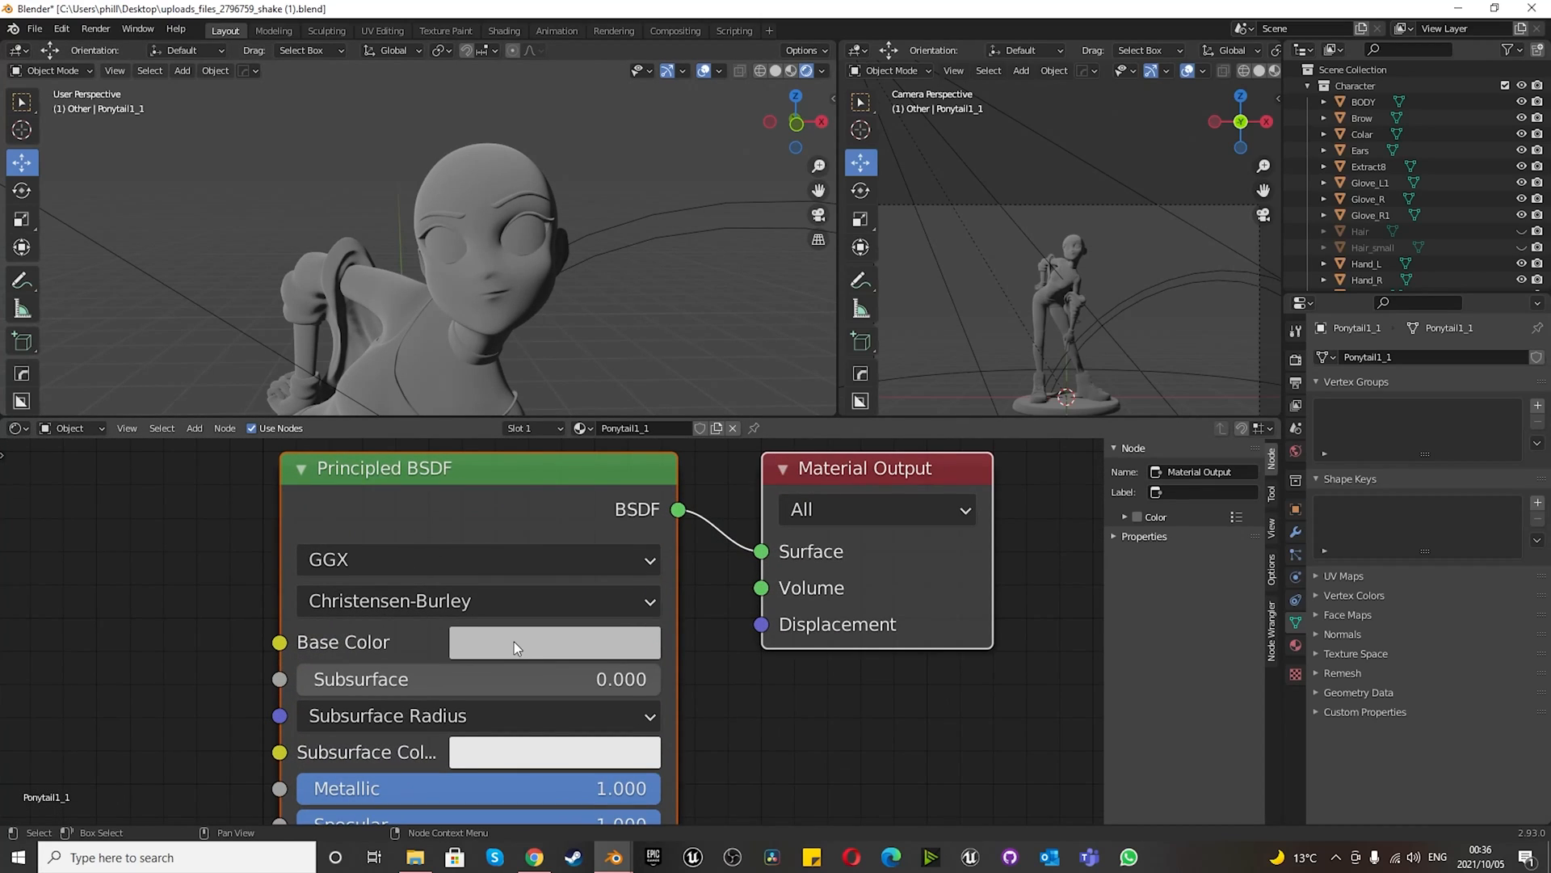
pyautogui.click(462, 182)
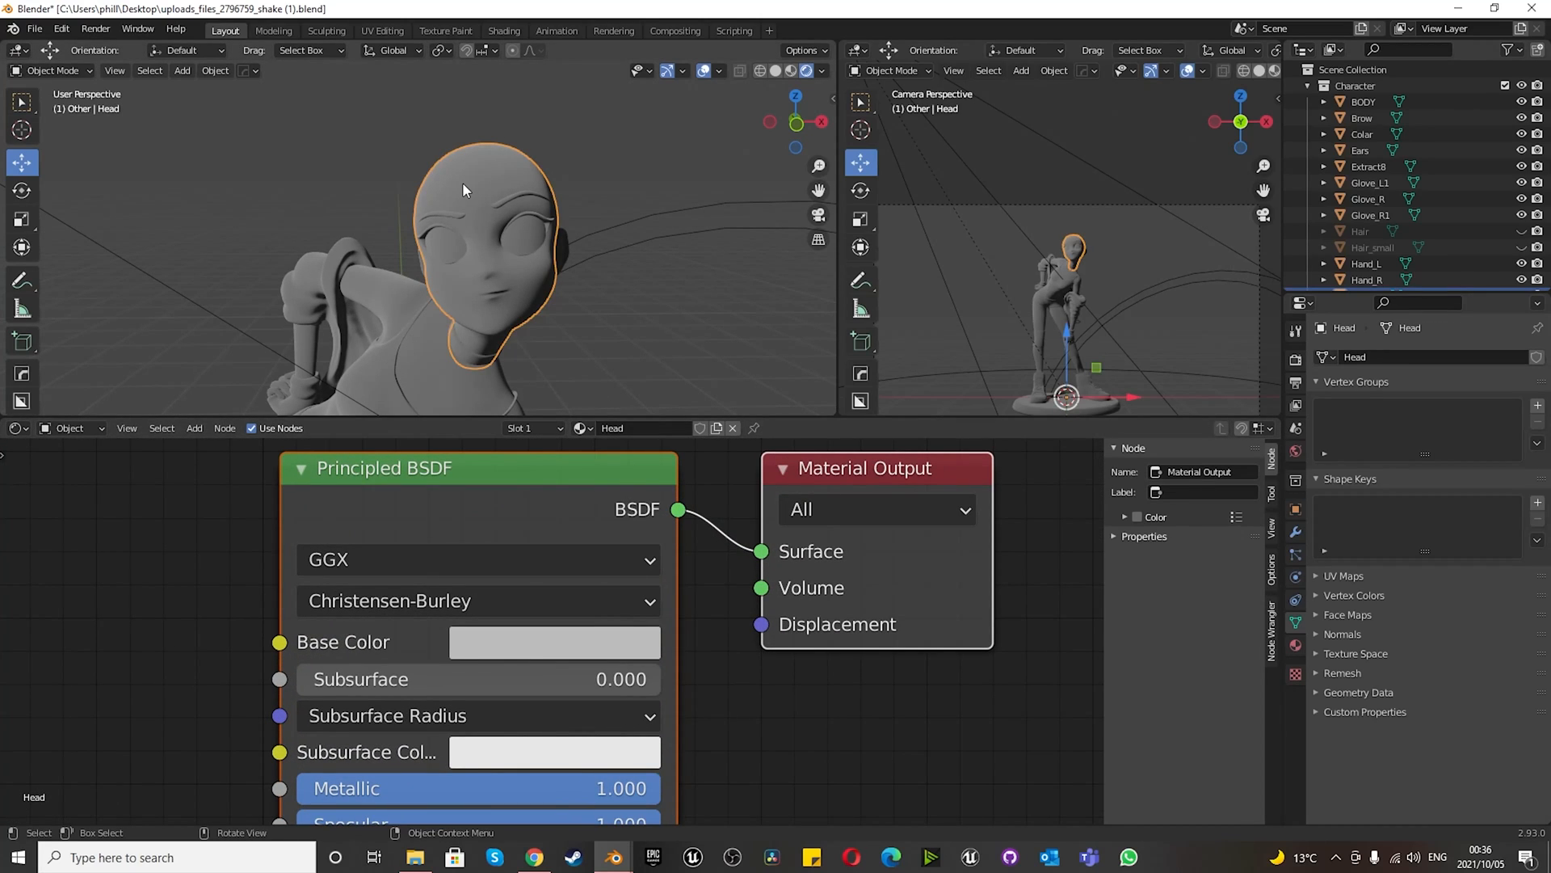
pyautogui.scroll(-2, 525, 618)
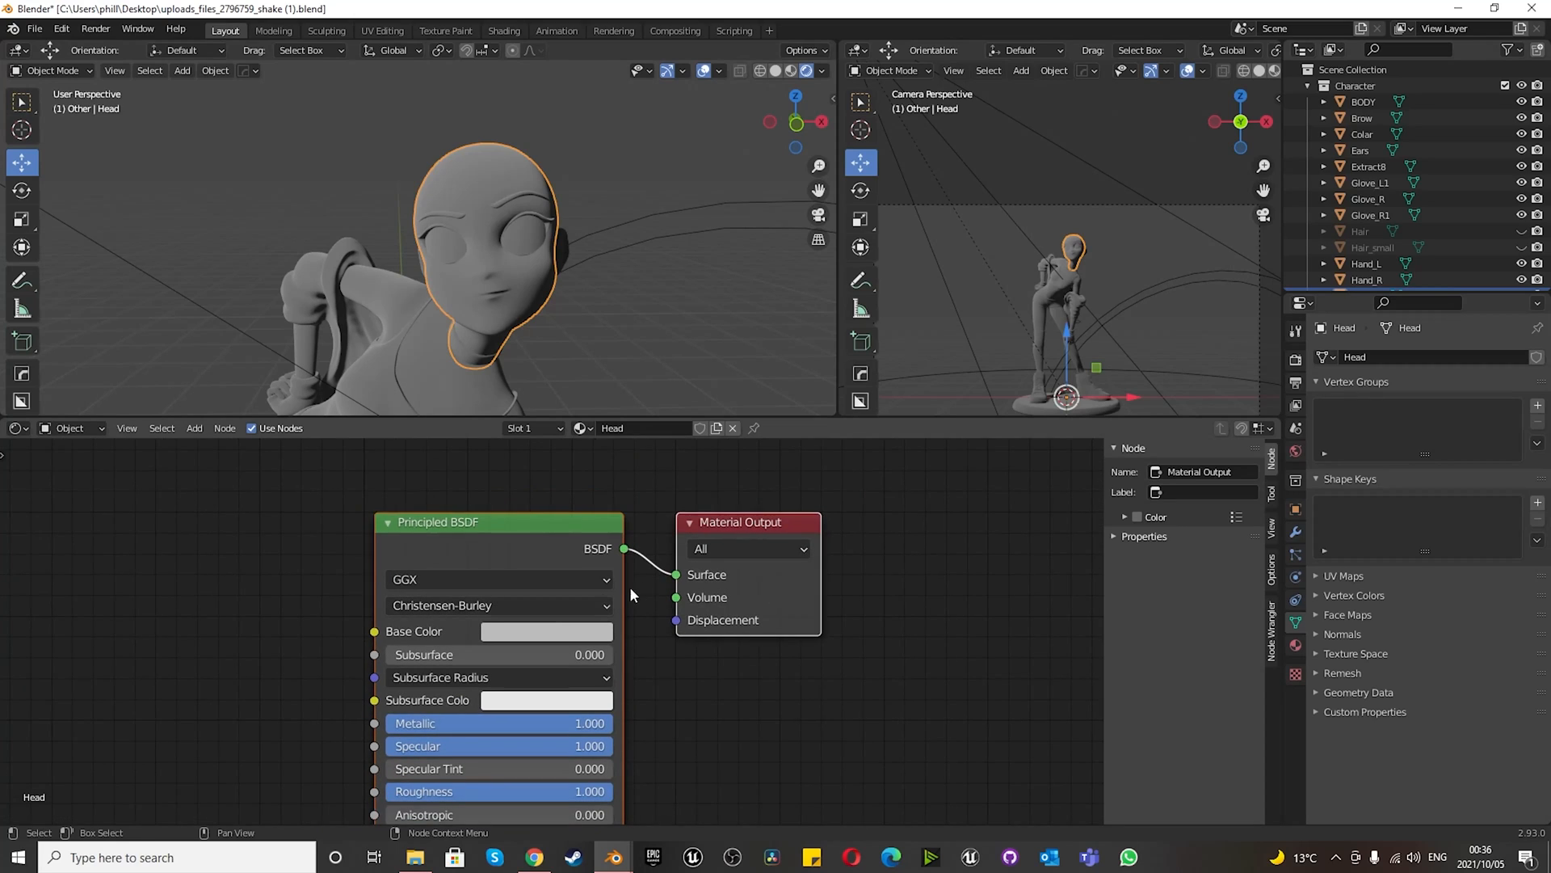
pyautogui.scroll(1, 483, 644)
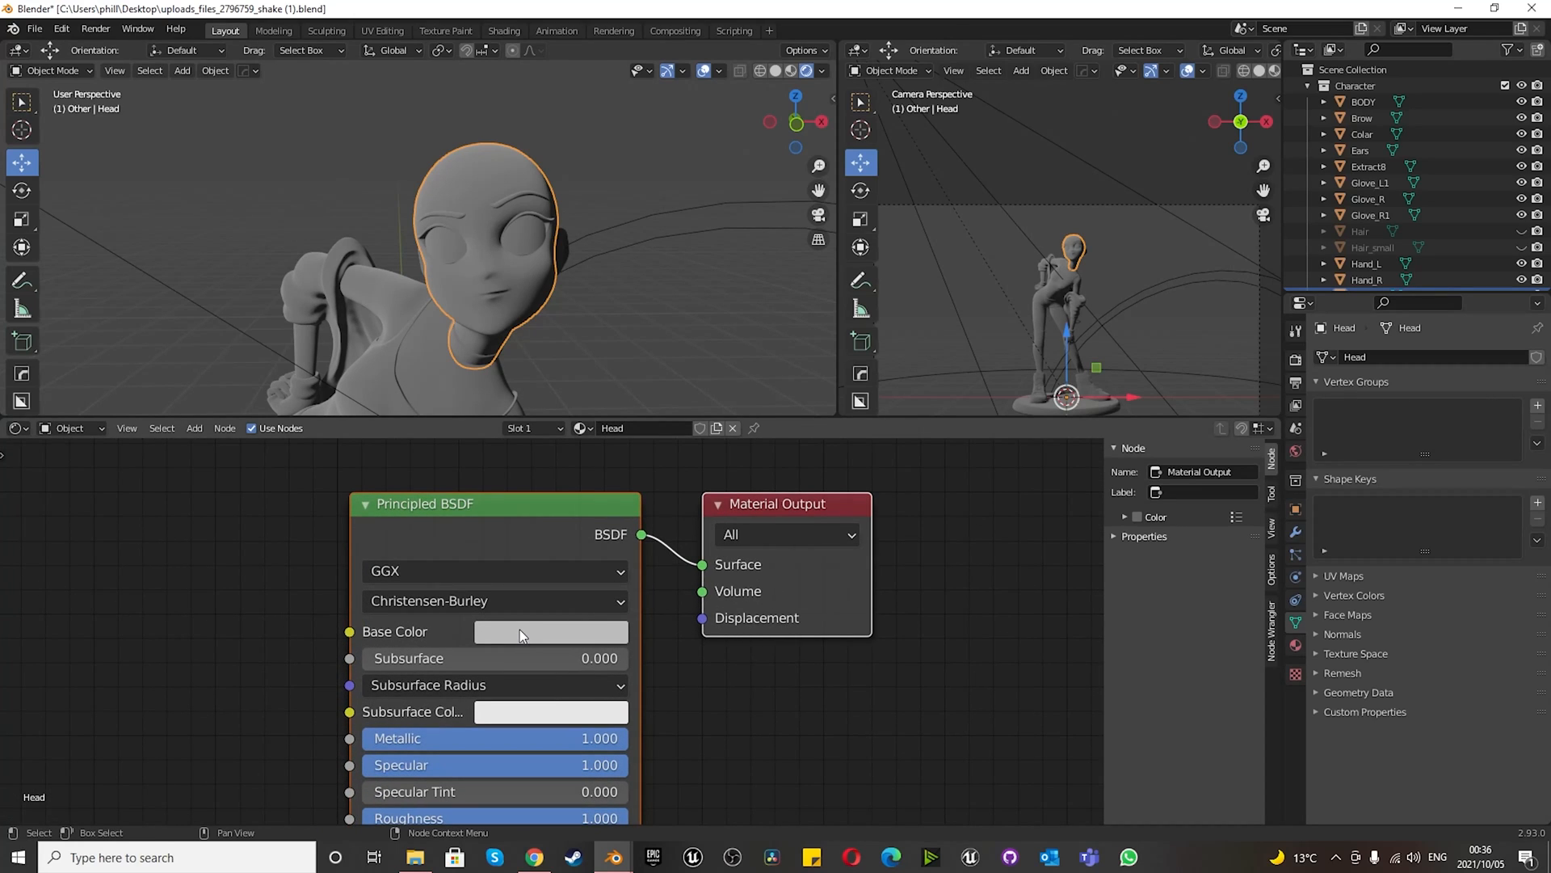
pyautogui.click(520, 629)
pyautogui.moveTo(570, 375); pyautogui.dragTo(539, 405)
pyautogui.moveTo(677, 345); pyautogui.dragTo(679, 299)
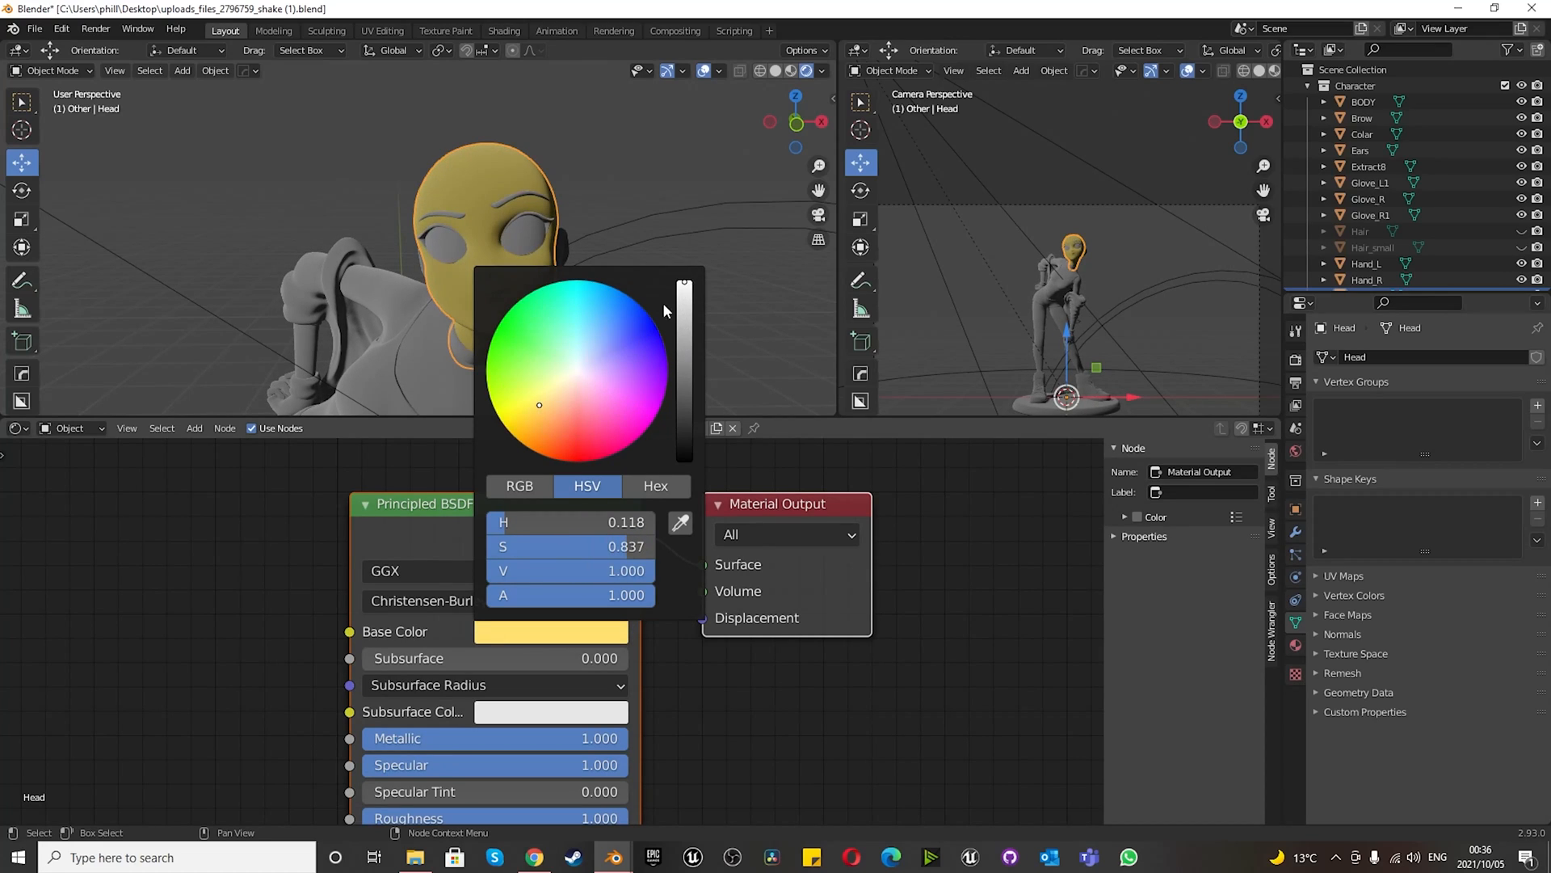
pyautogui.moveTo(526, 396); pyautogui.dragTo(547, 389)
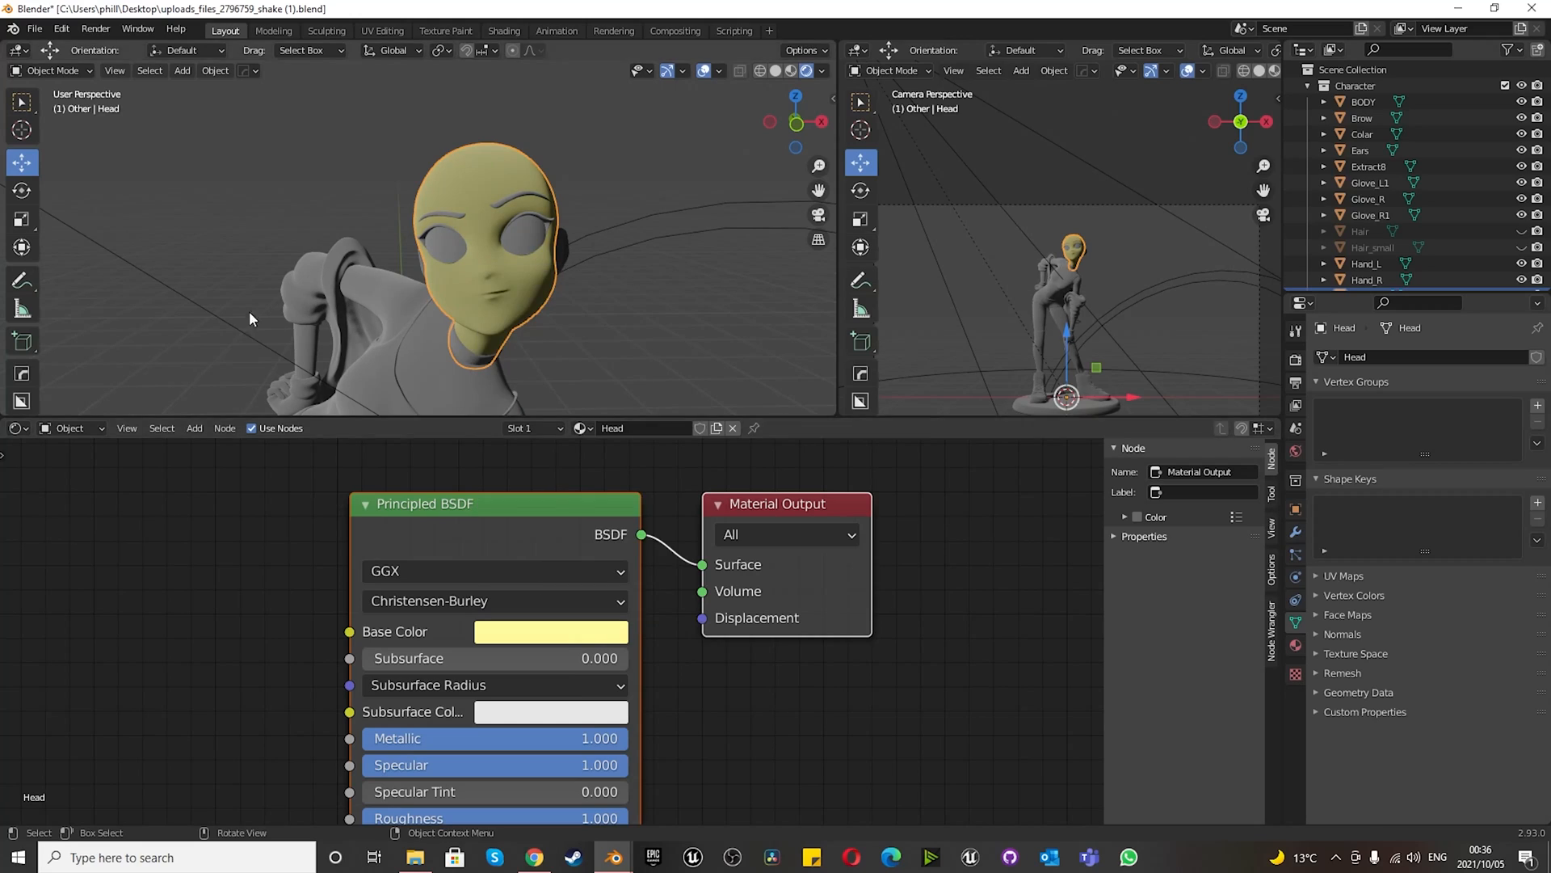
# - Change the head material's Base Color to a saturated bright green
pyautogui.scroll(2, 449, 153)
pyautogui.scroll(1, 453, 191)
pyautogui.click(239, 194)
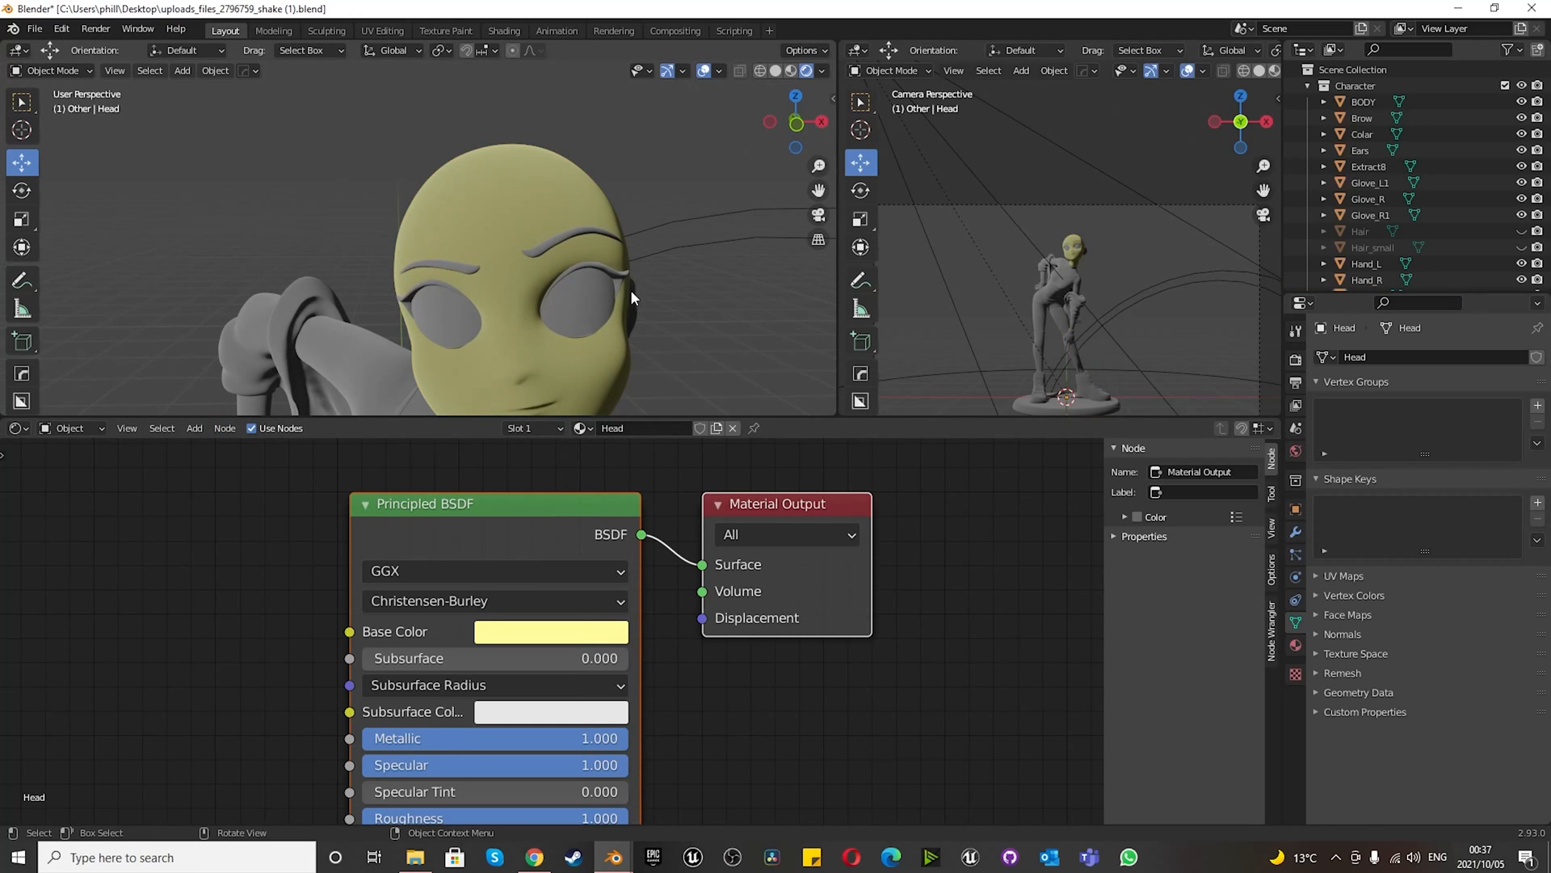
pyautogui.scroll(-5, 614, 281)
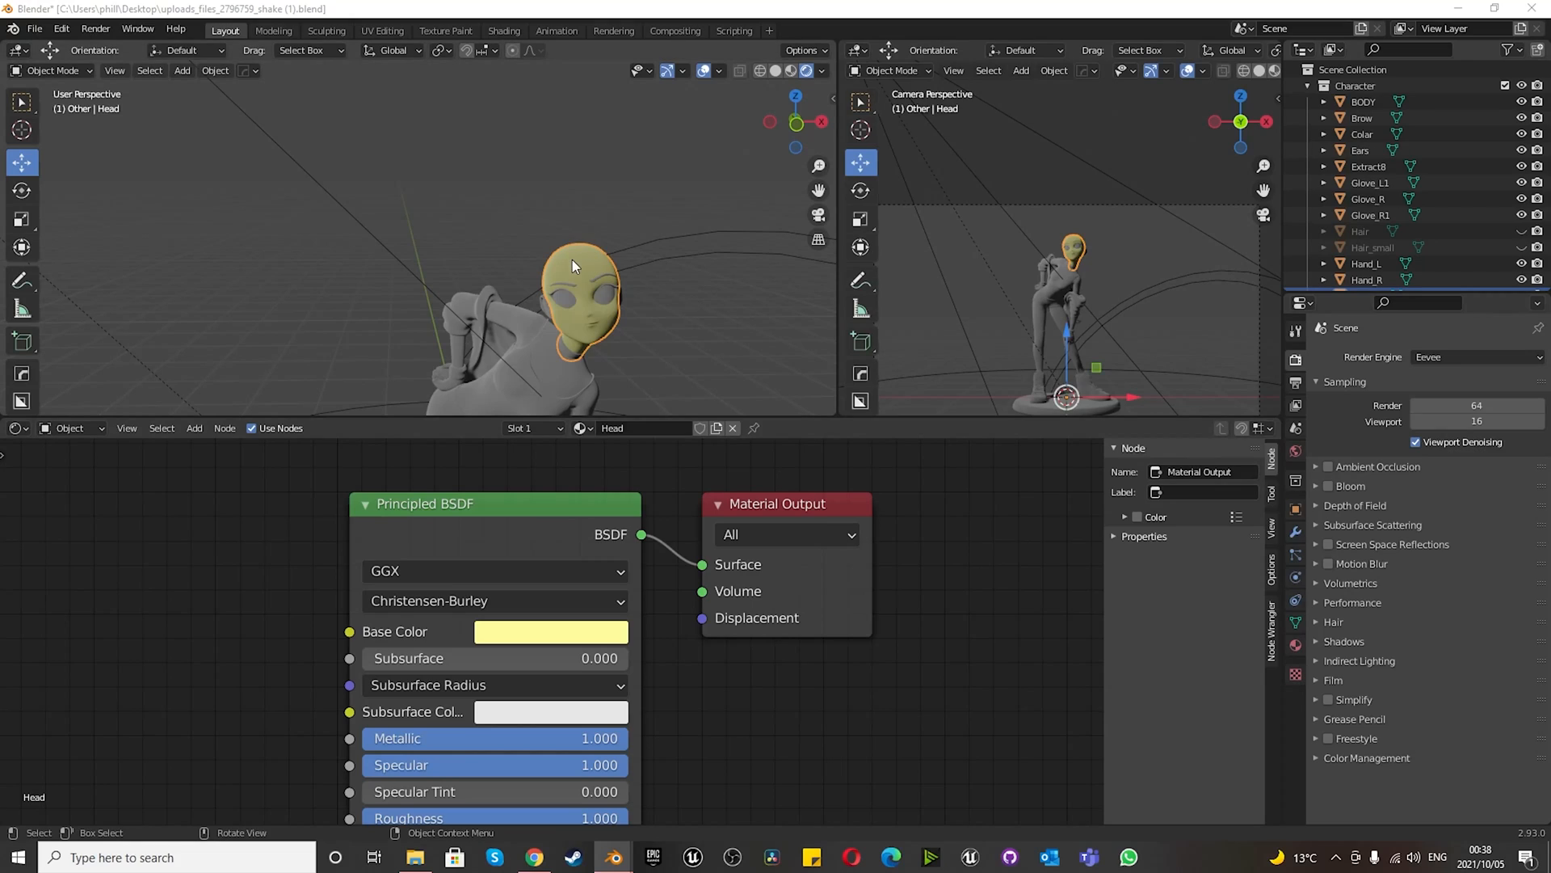
pyautogui.click(551, 631)
pyautogui.click(517, 328)
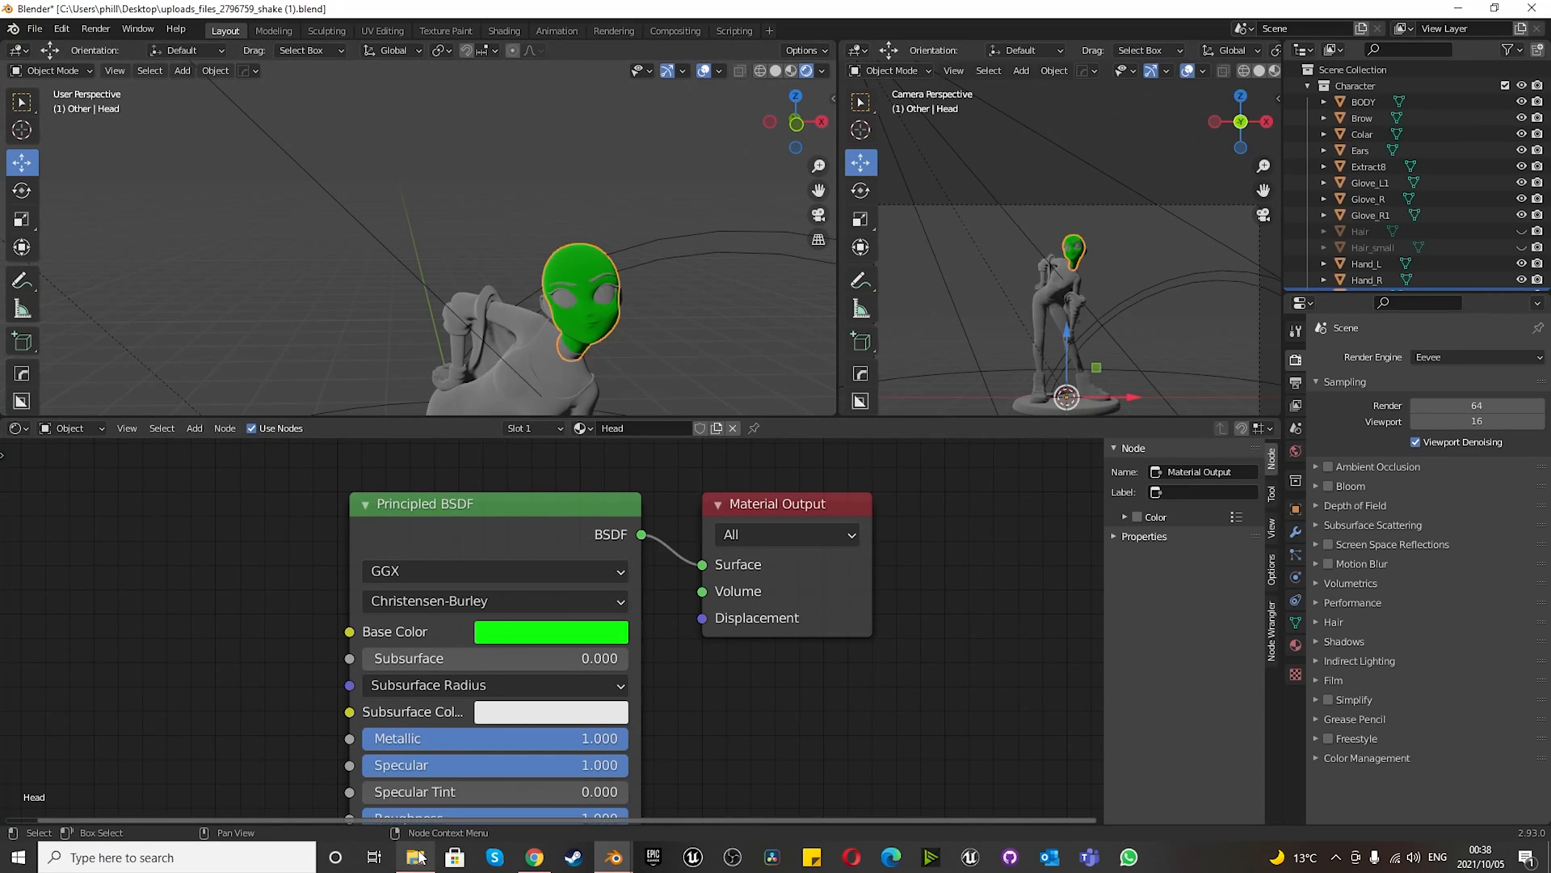
# - Add a second material named OUTLINE to the head and set its Base Color to black
pyautogui.scroll(2, 658, 299)
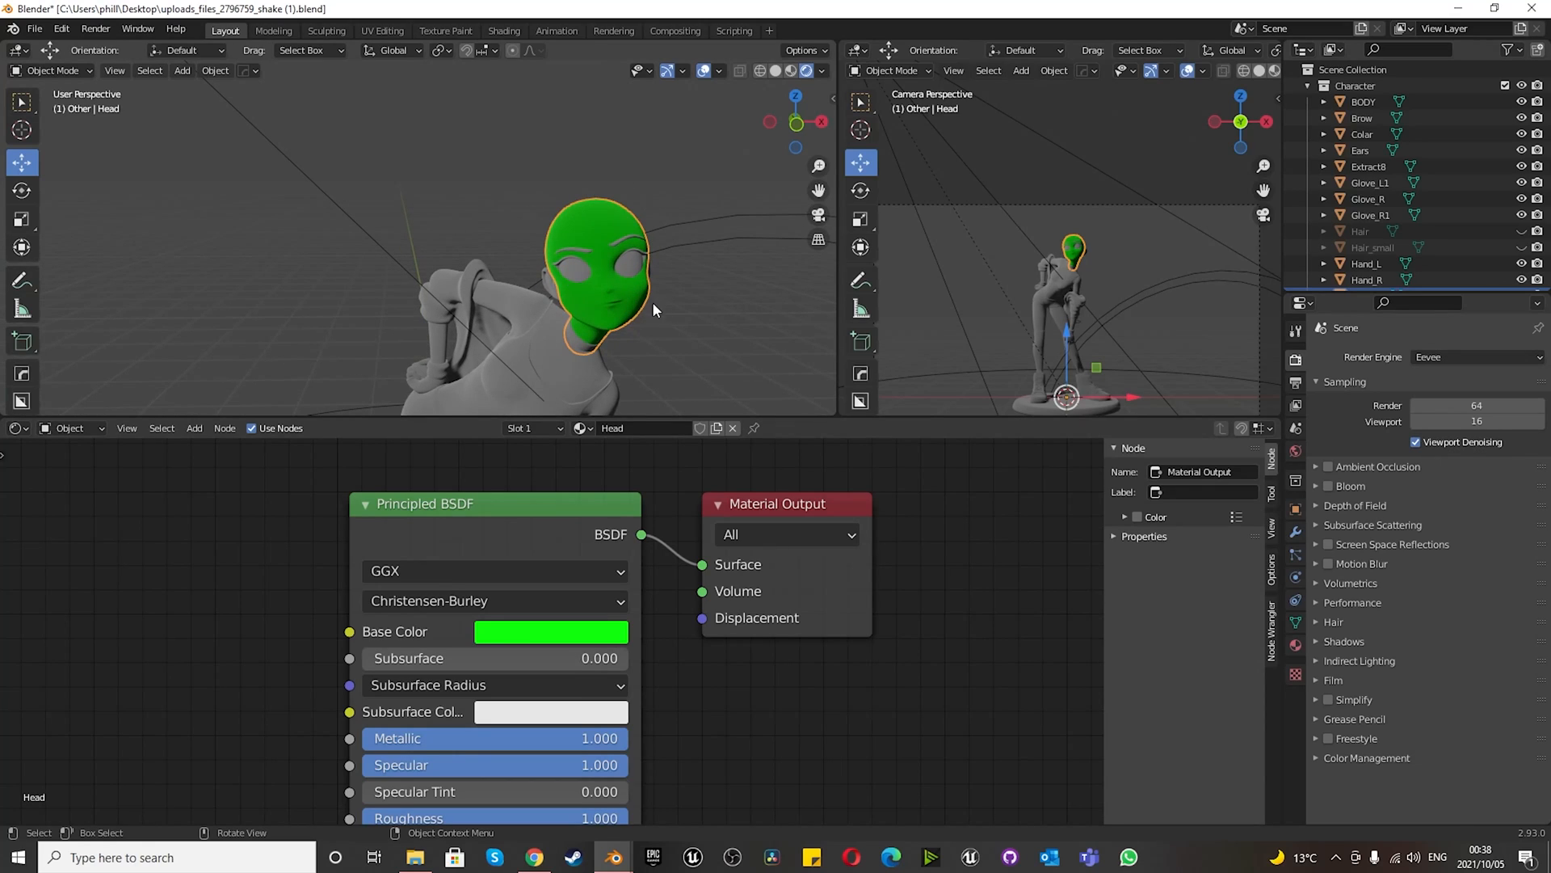
pyautogui.click(1295, 645)
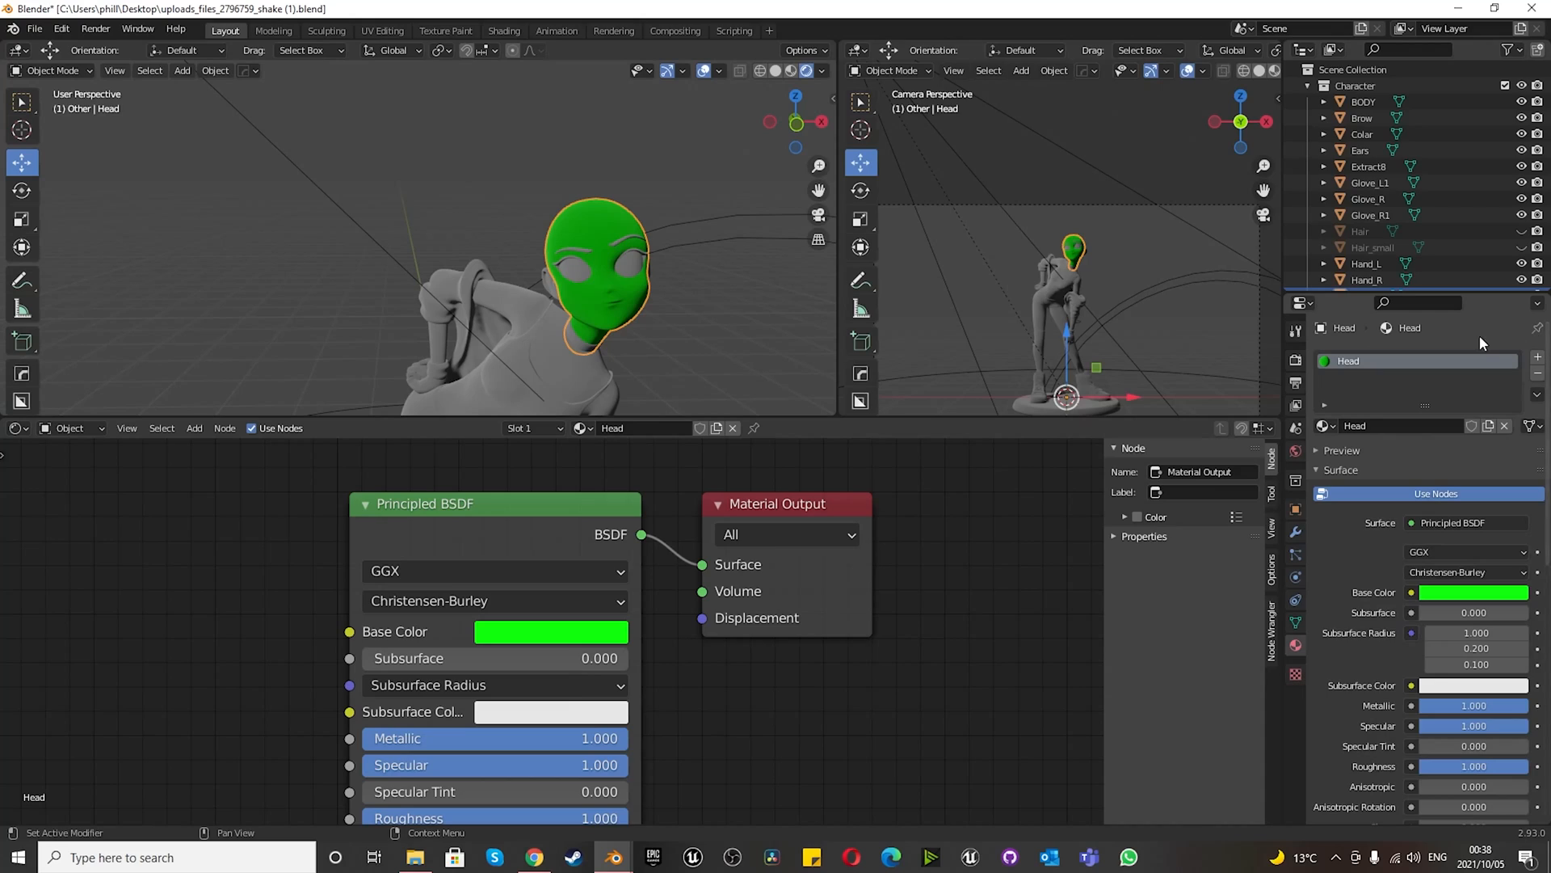
pyautogui.click(1539, 361)
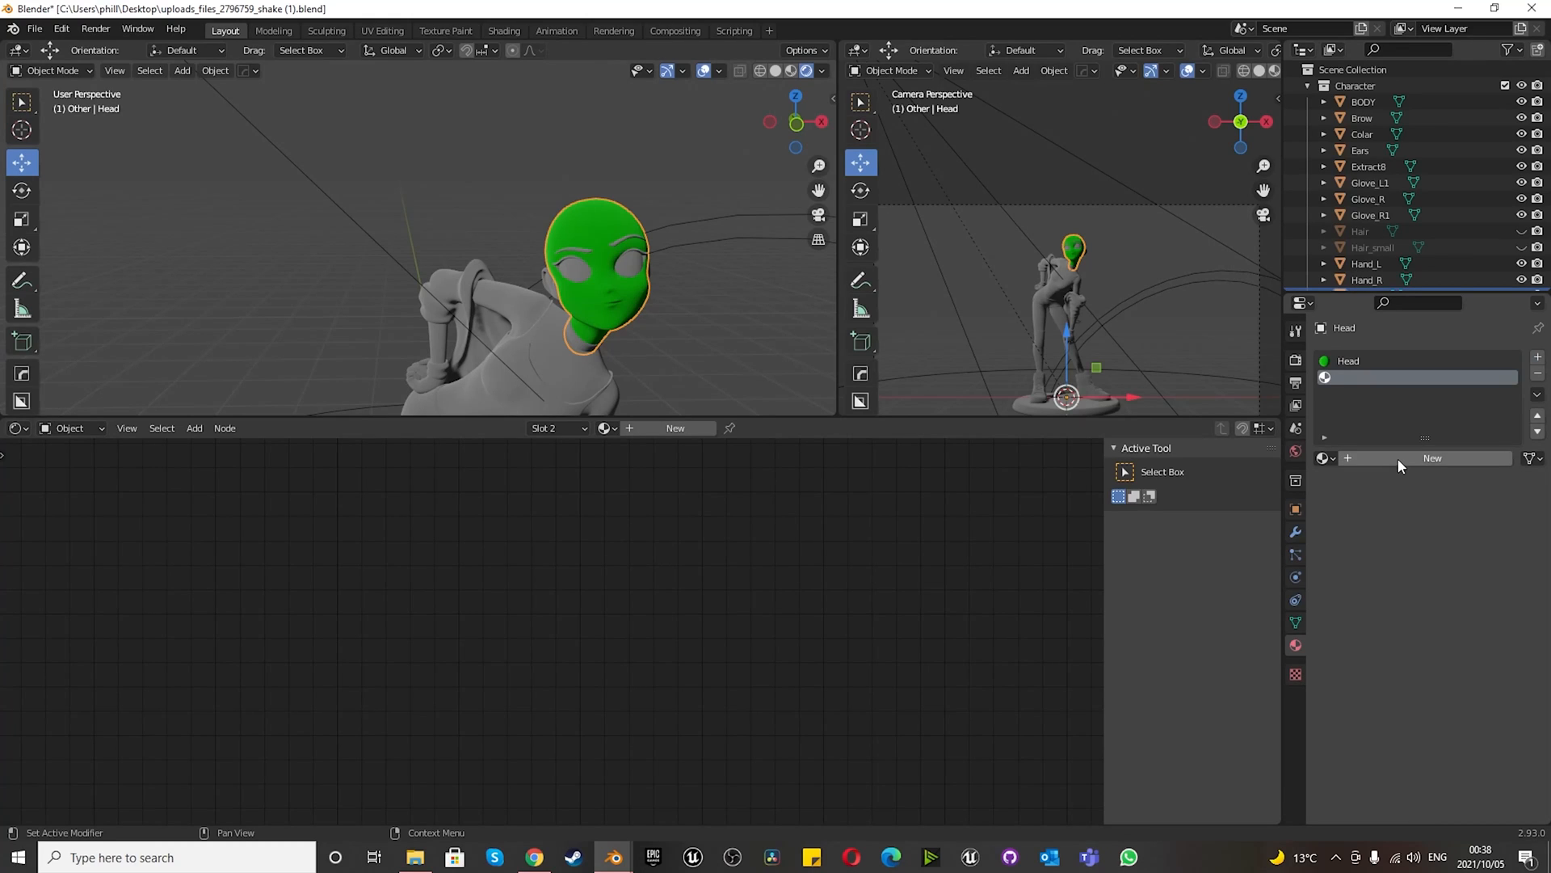
pyautogui.click(1399, 458)
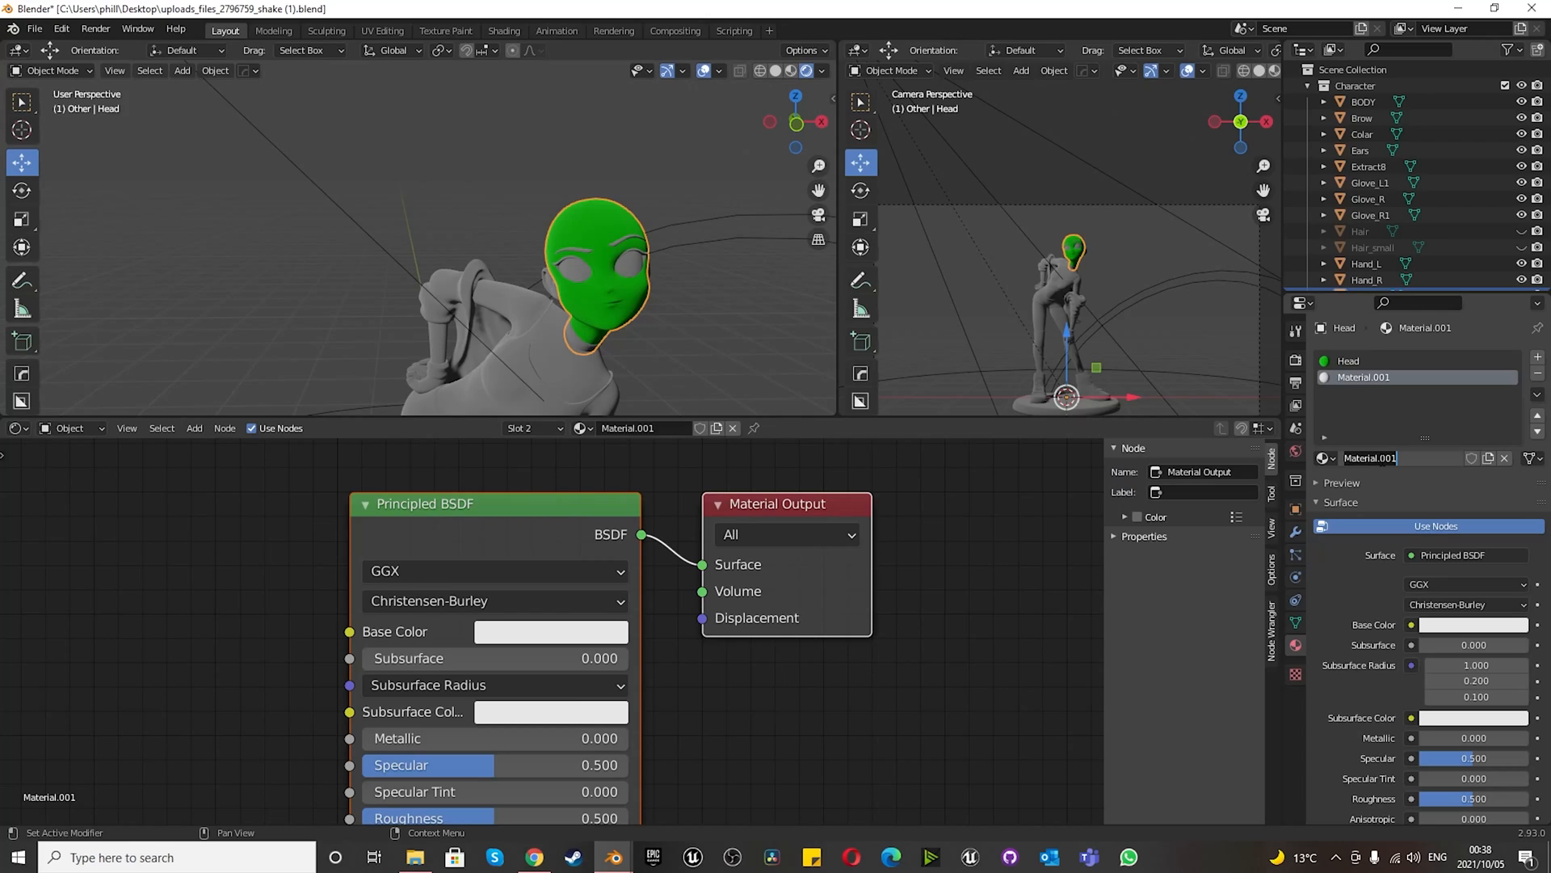
pyautogui.write('OUTLINE')
pyautogui.press('Return')
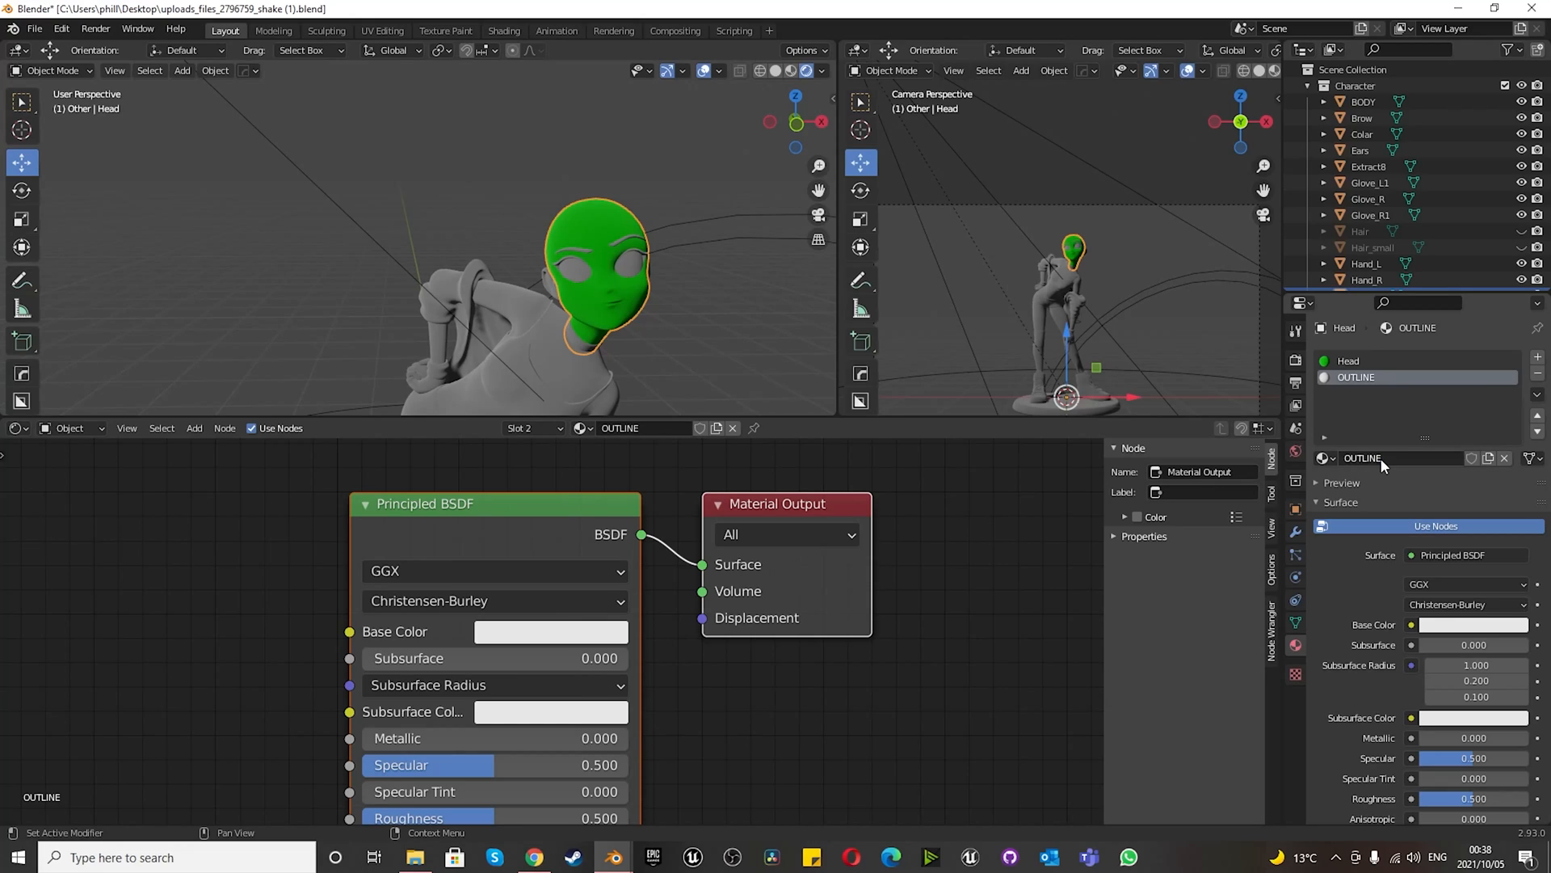
pyautogui.click(1446, 627)
pyautogui.moveTo(1516, 398); pyautogui.dragTo(1516, 511)
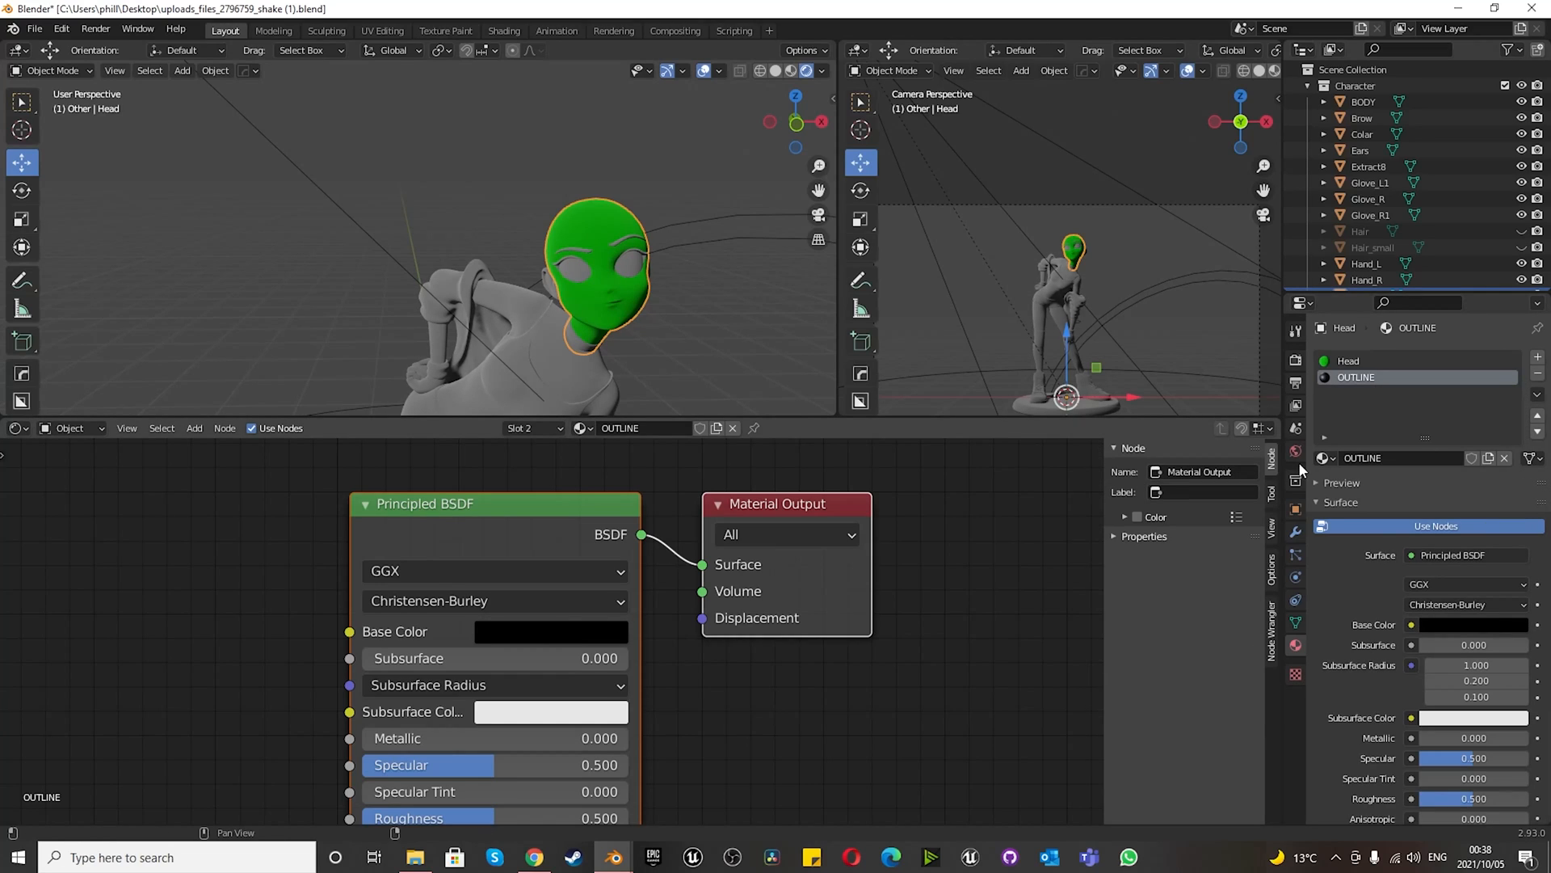
# - Add a Solidify modifier to the head with thickness -0.02 m, flipped normals and a material offset of 1
pyautogui.click(1296, 536)
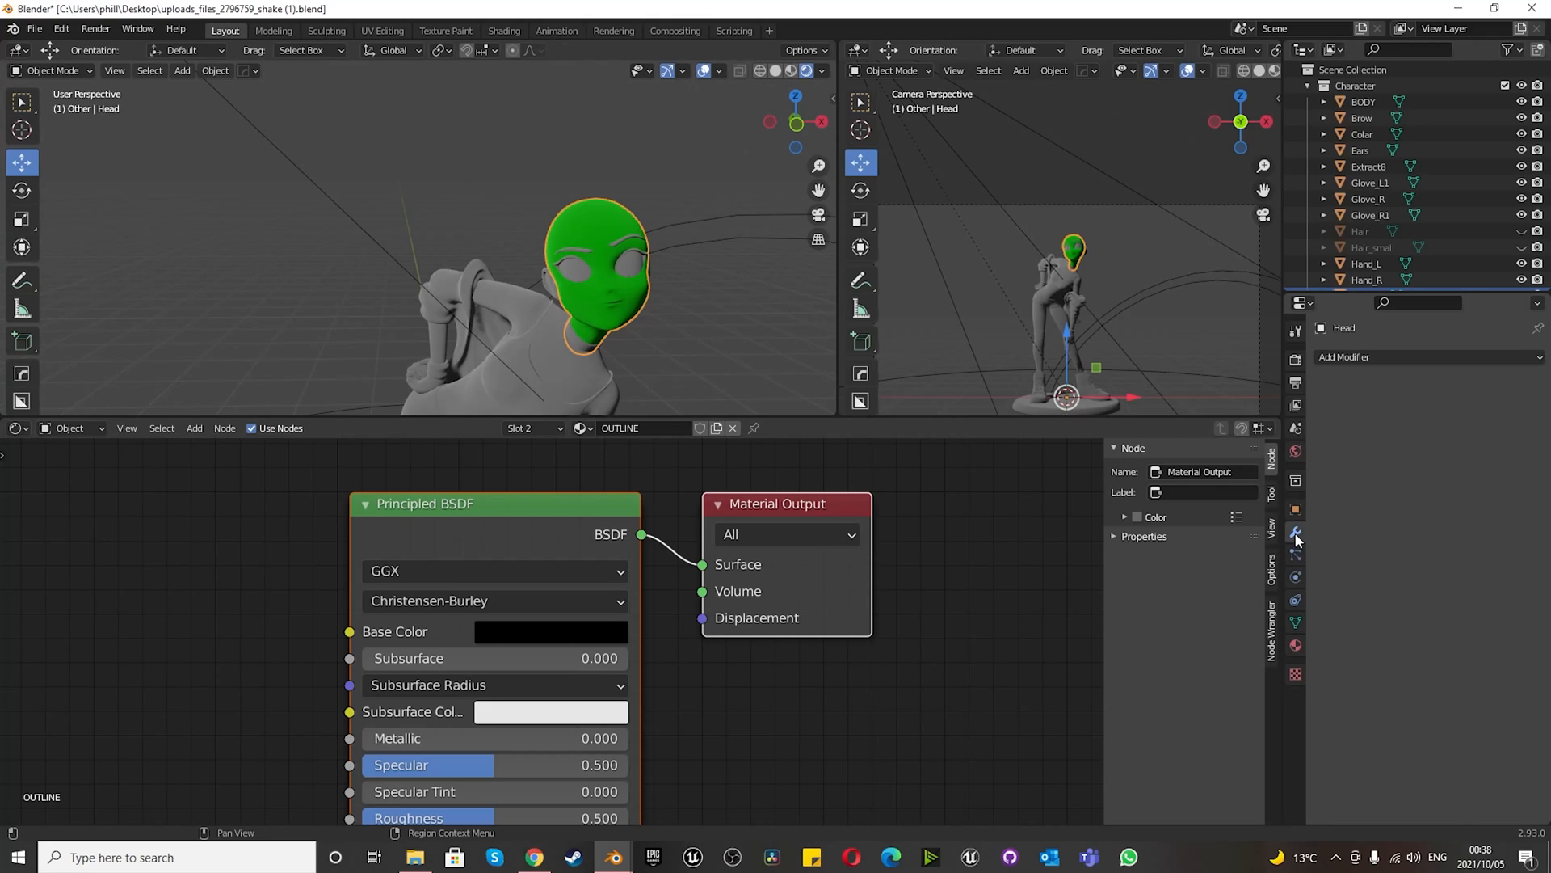
pyautogui.click(1379, 358)
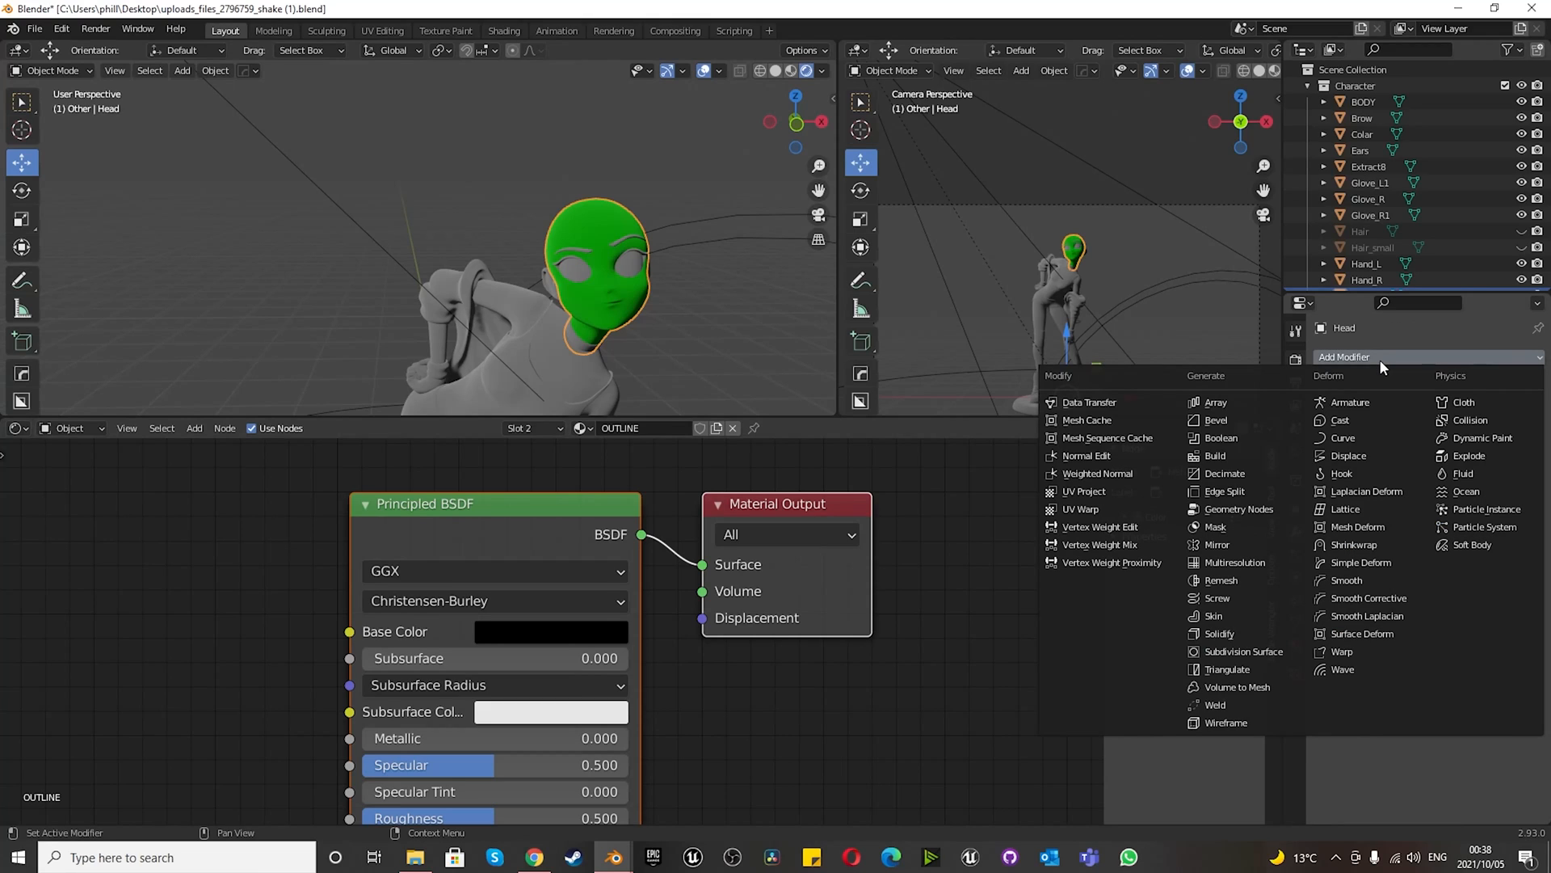
pyautogui.click(1248, 632)
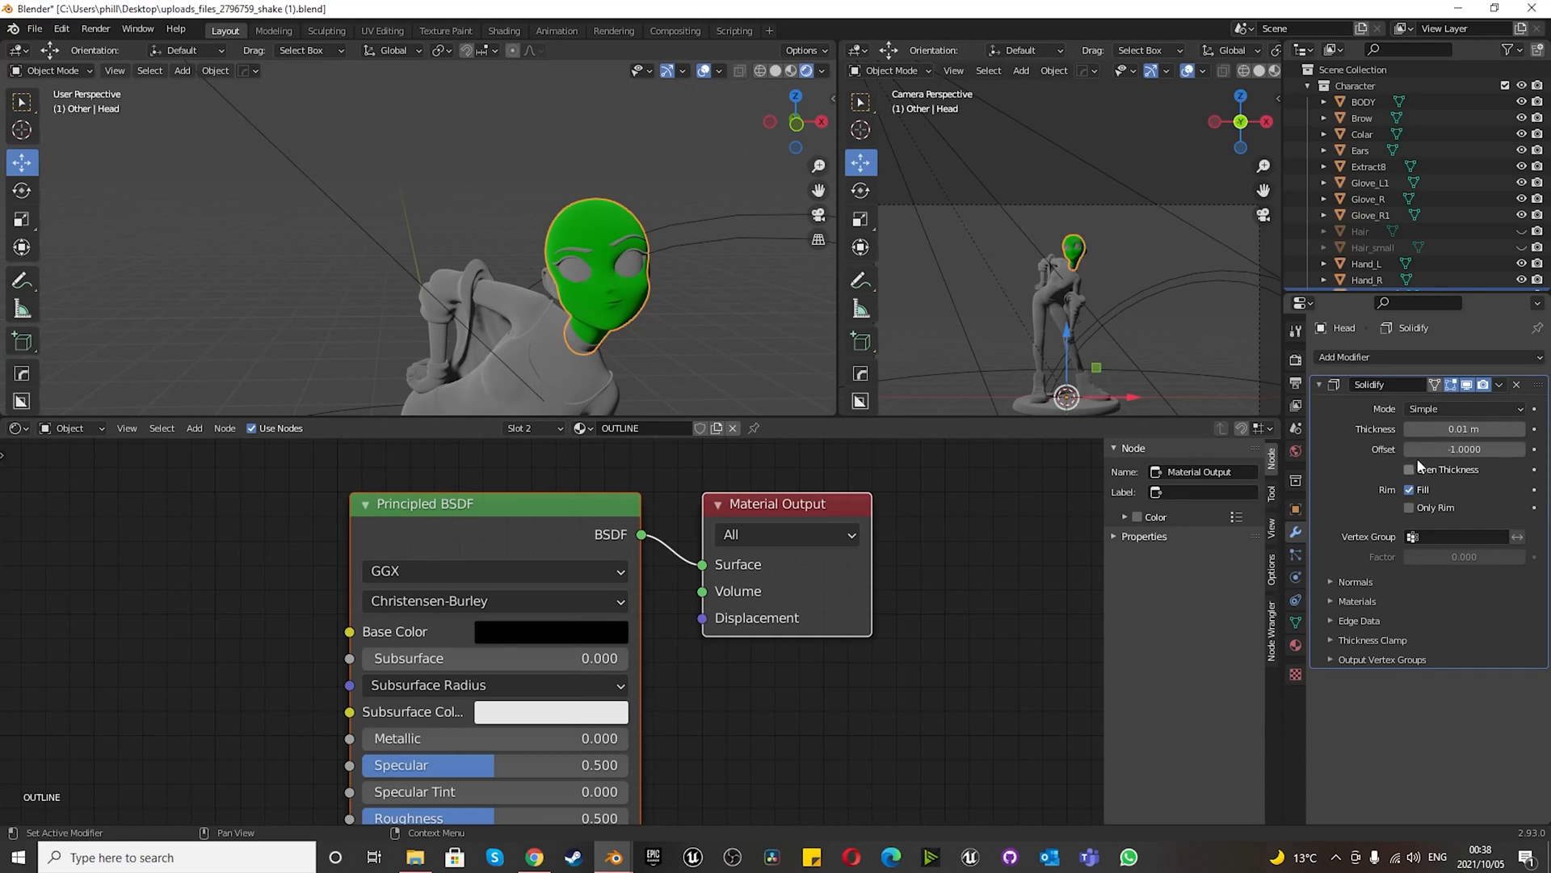
pyautogui.click(1430, 429)
pyautogui.hotkey('ctrl', 'a')
pyautogui.write('-0.02')
pyautogui.press('Return')
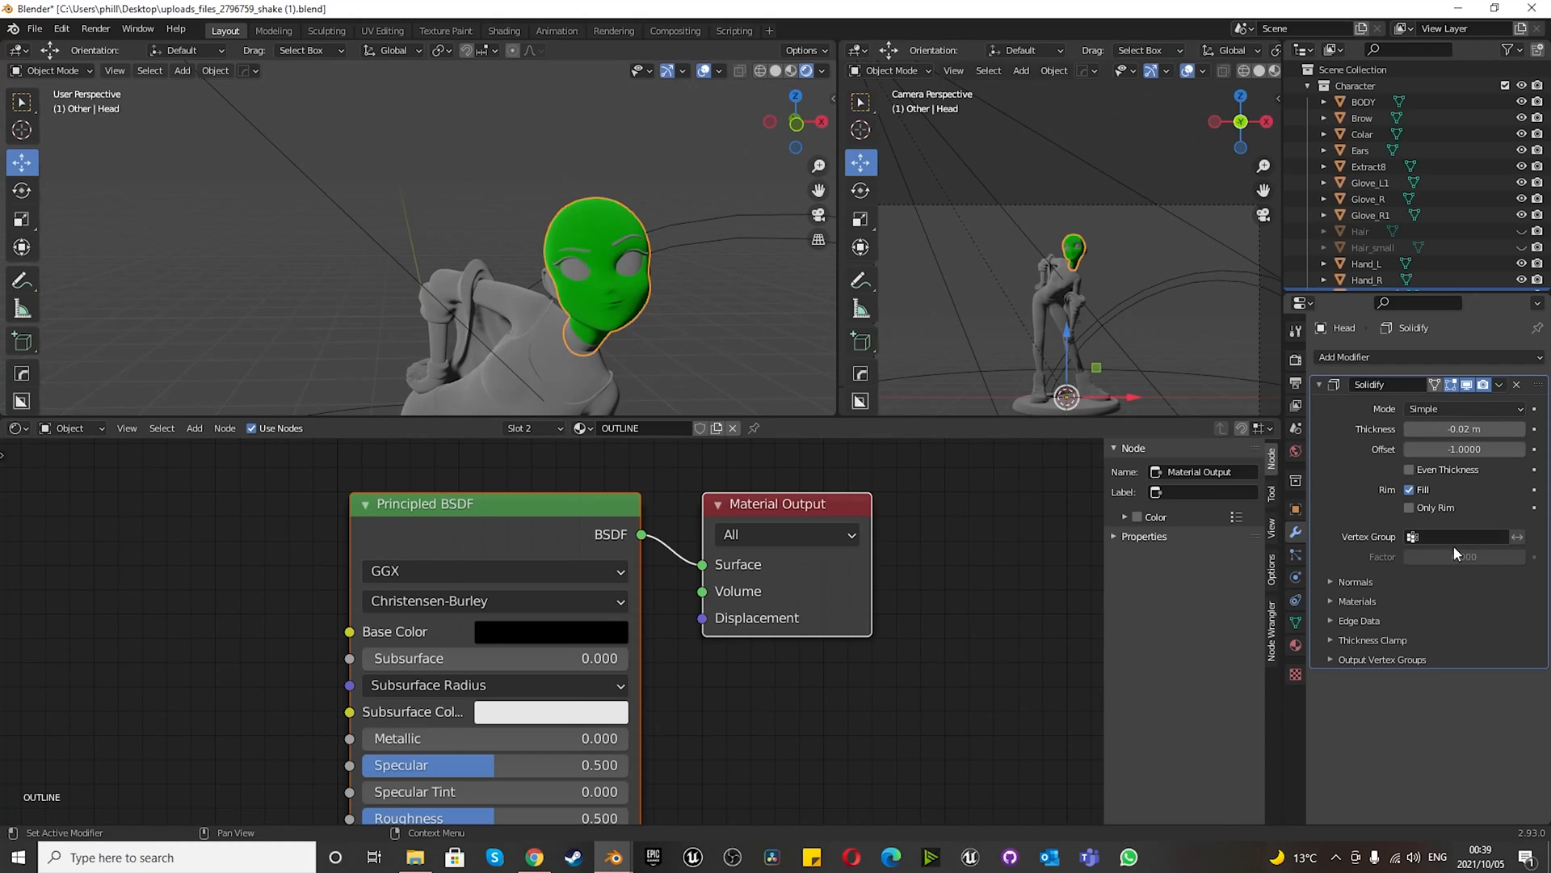
pyautogui.click(1360, 580)
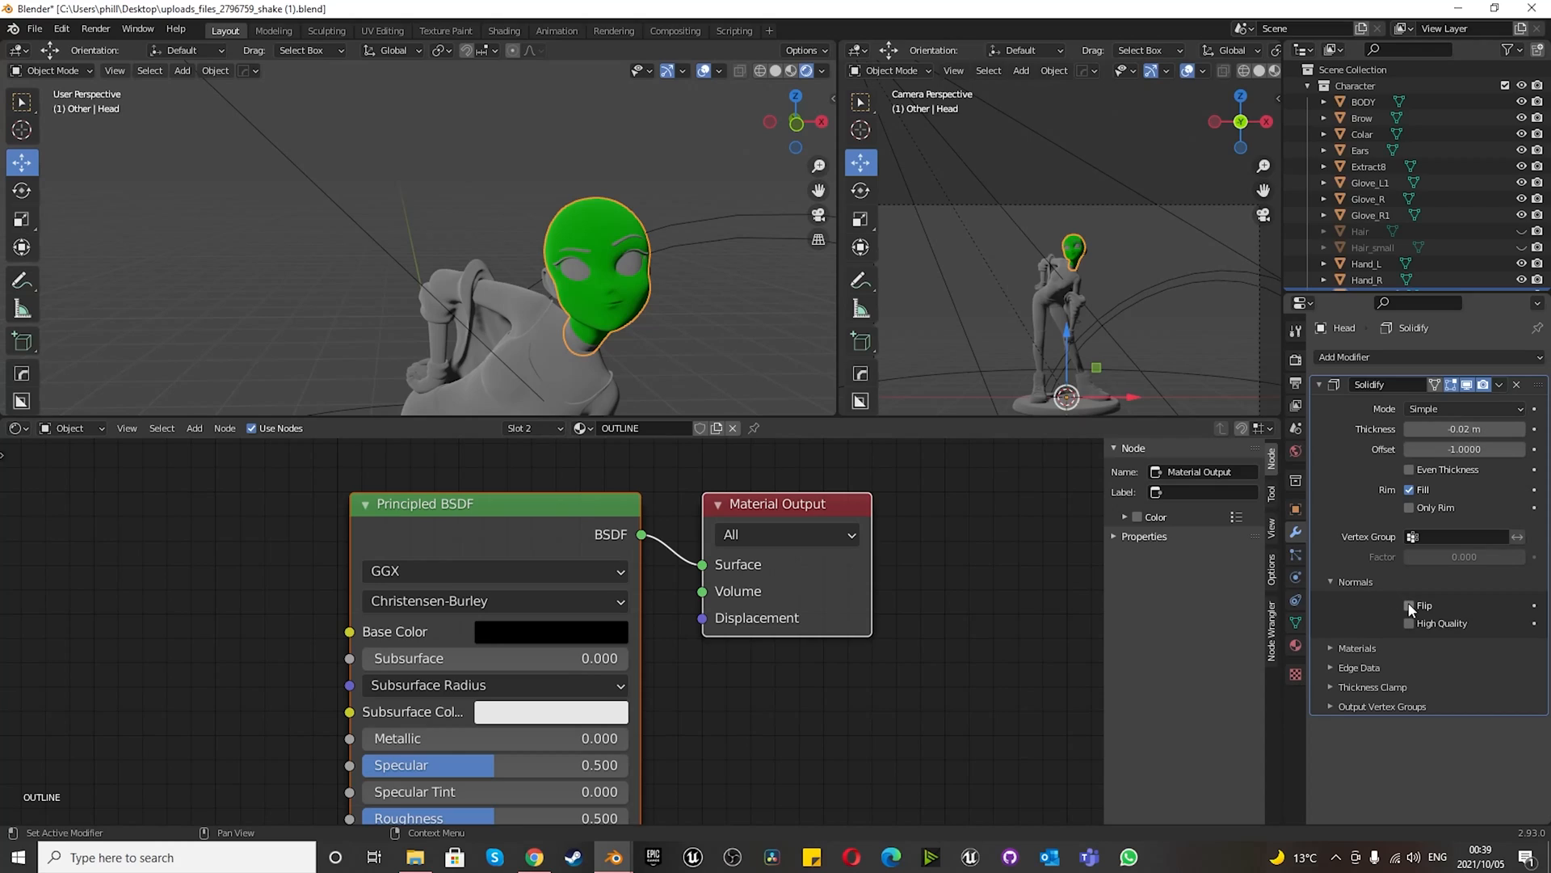
pyautogui.click(1346, 648)
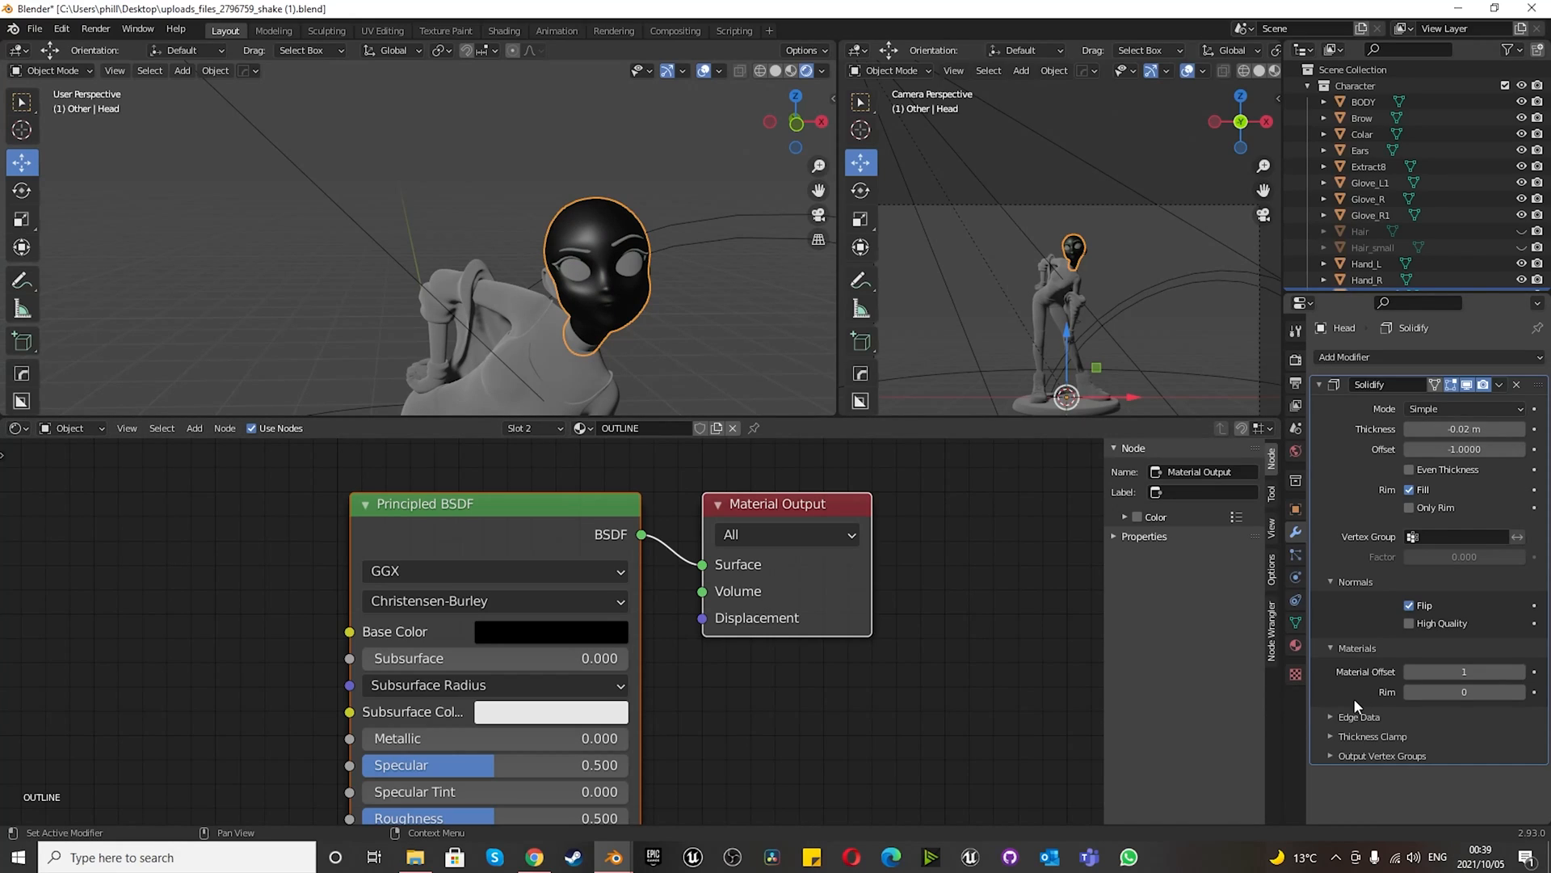
# - Enable Backface Culling for the head's OUTLINE material and deselect the head
pyautogui.click(1297, 644)
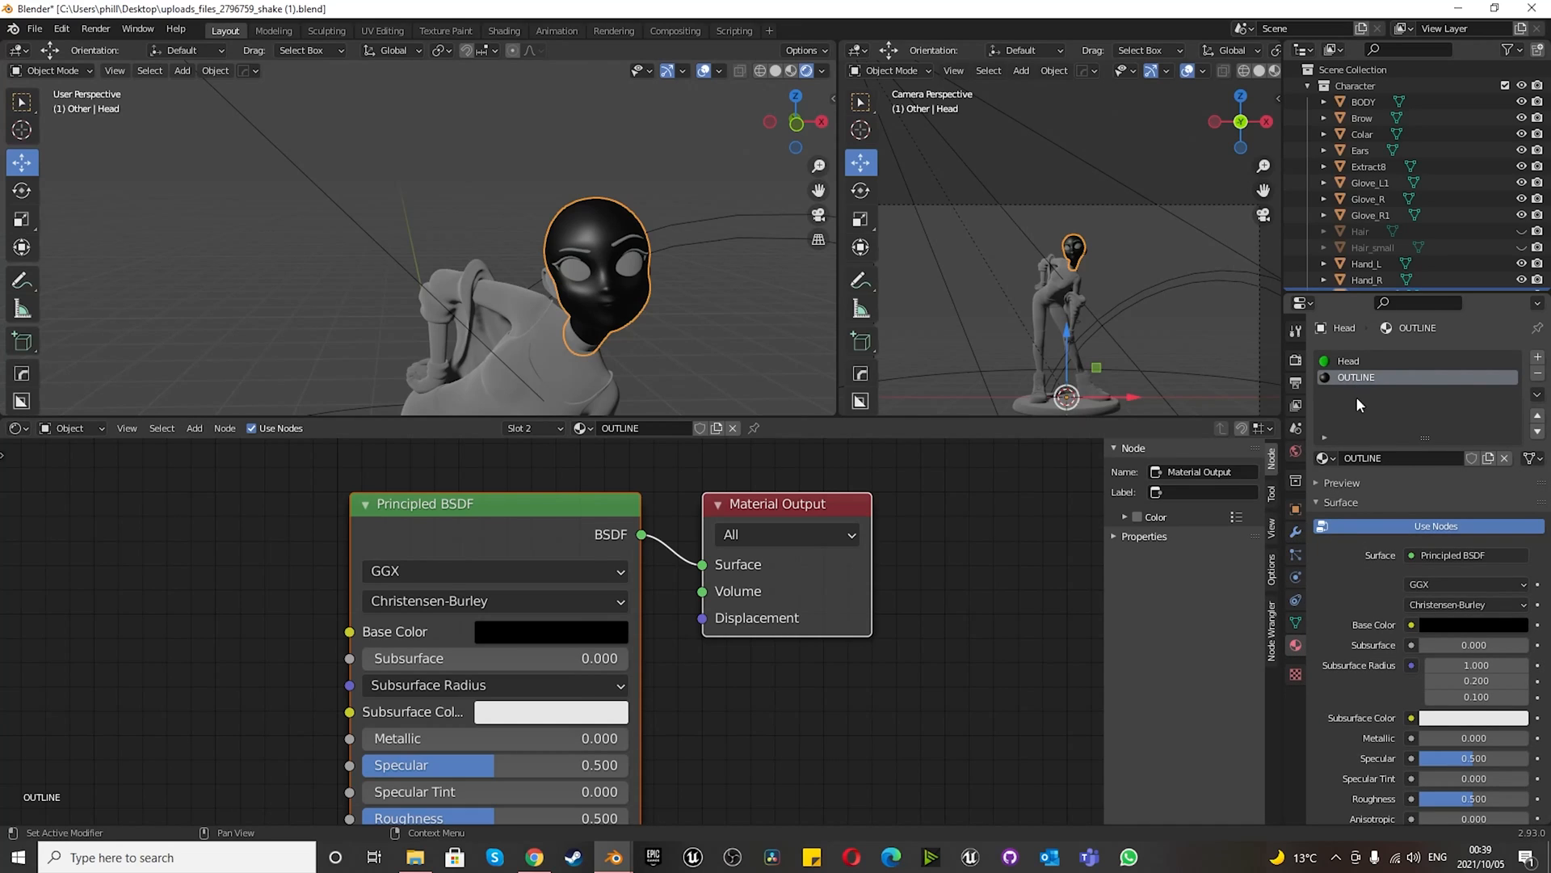
pyautogui.scroll(-10, 1373, 484)
pyautogui.scroll(-4, 1379, 687)
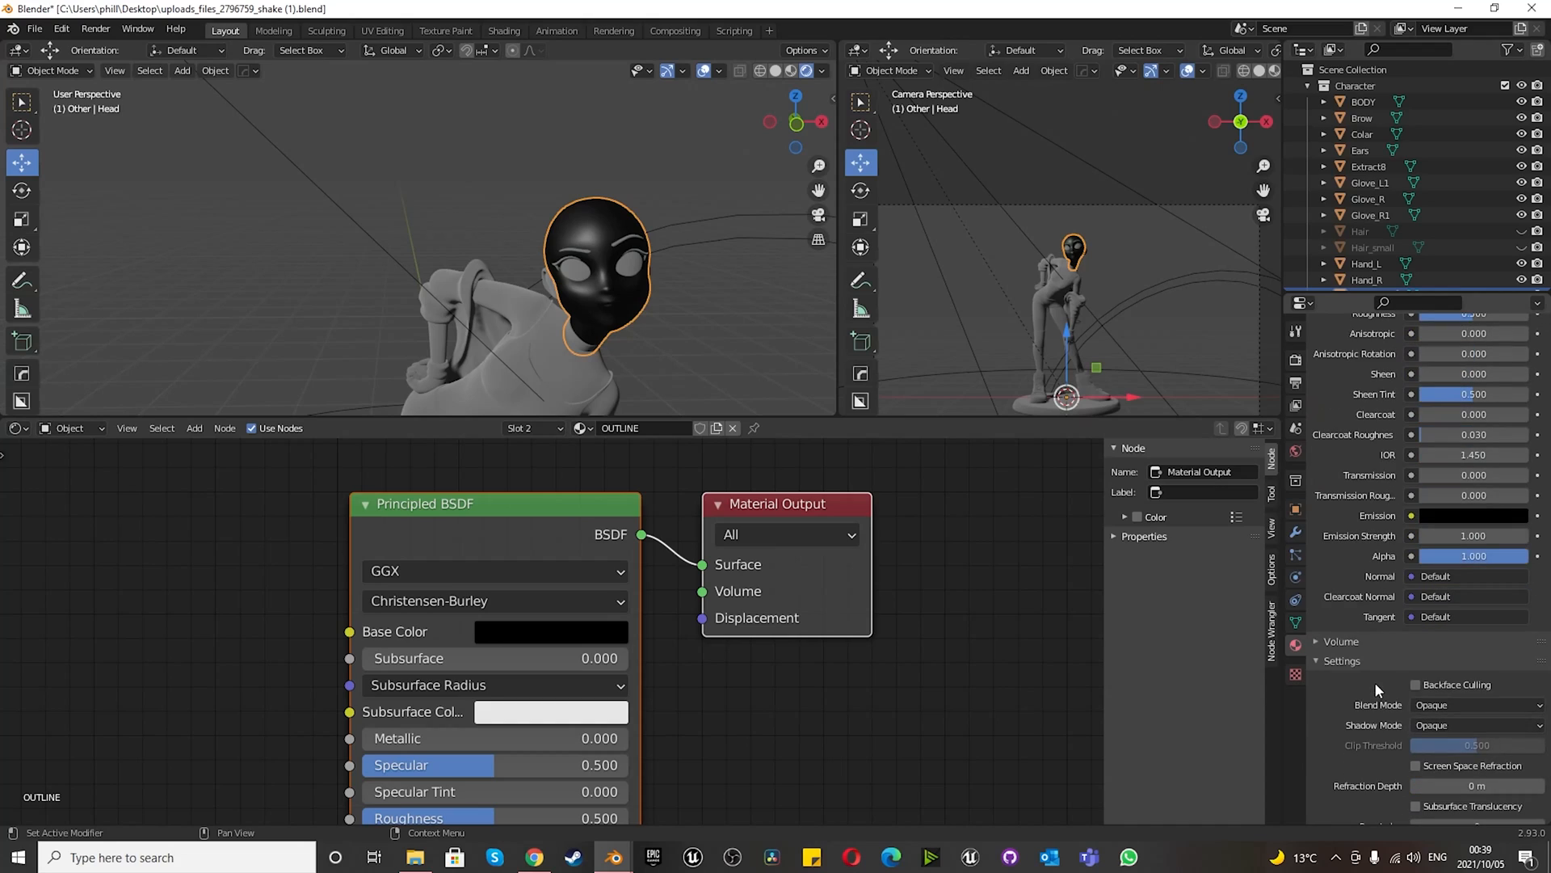
pyautogui.click(1415, 685)
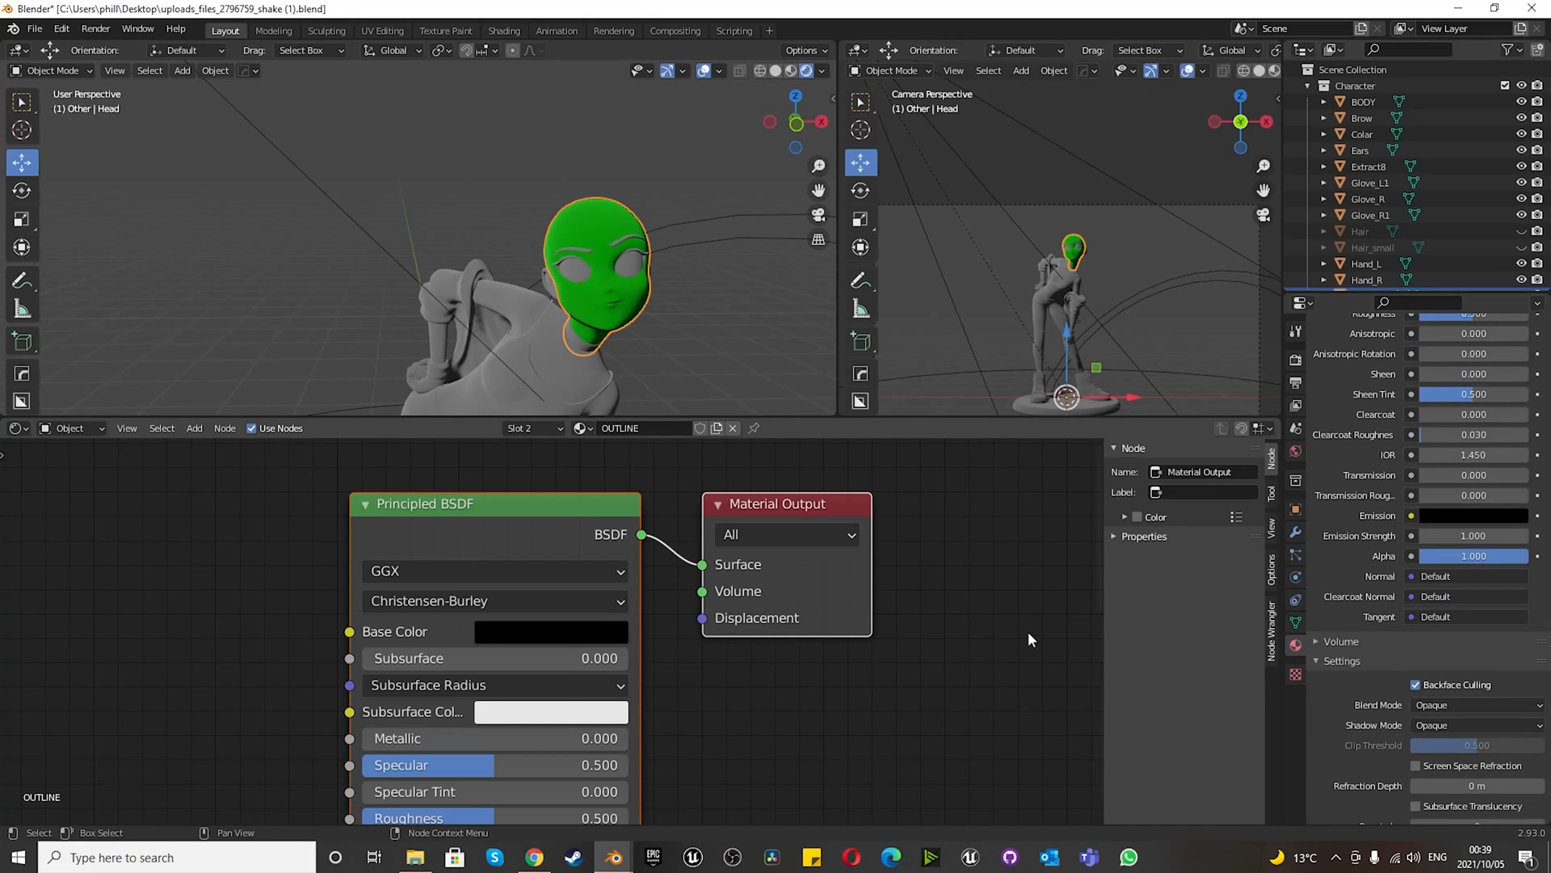
pyautogui.click(461, 189)
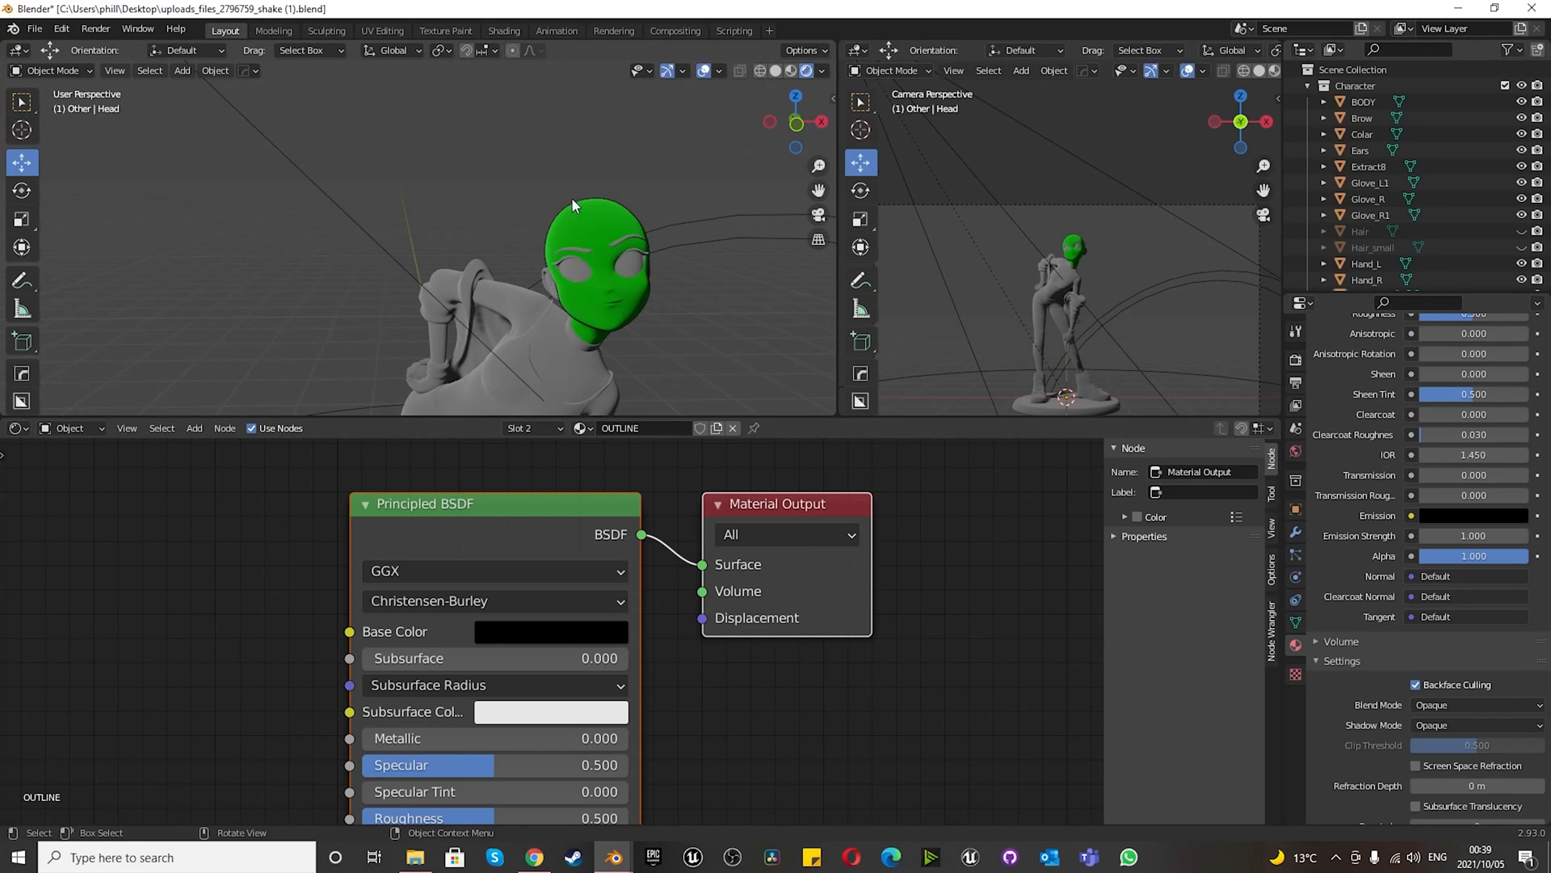
# - Try Solidify thicknesses of -0.03 m and -0.1 m for the head's outline
pyautogui.scroll(5, 613, 204)
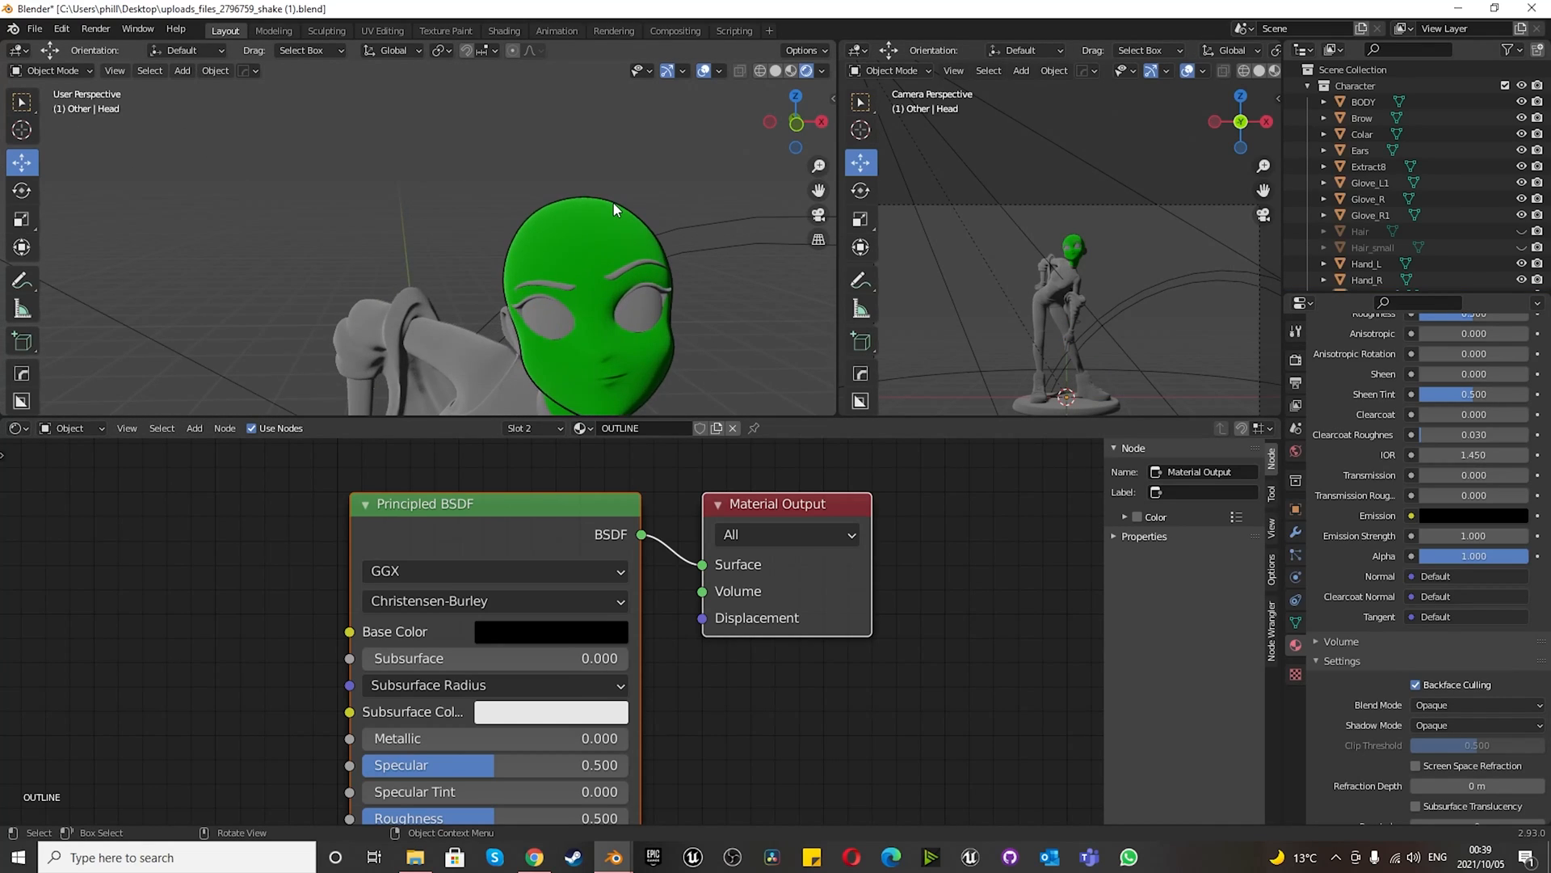
pyautogui.click(1294, 532)
pyautogui.click(1500, 428)
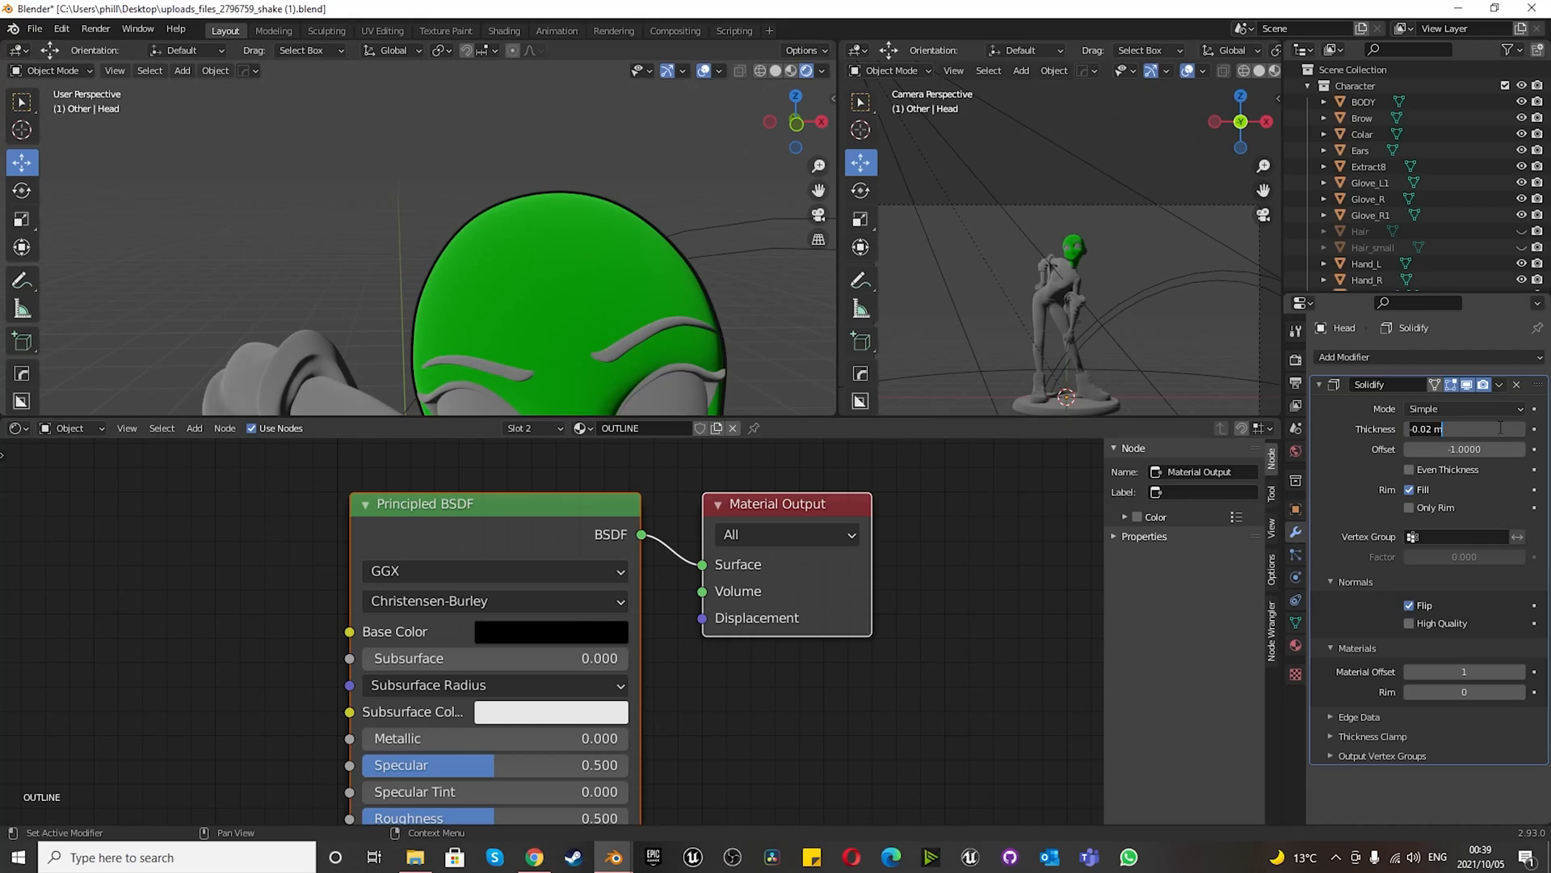
pyautogui.write('-0.03')
pyautogui.press('Return')
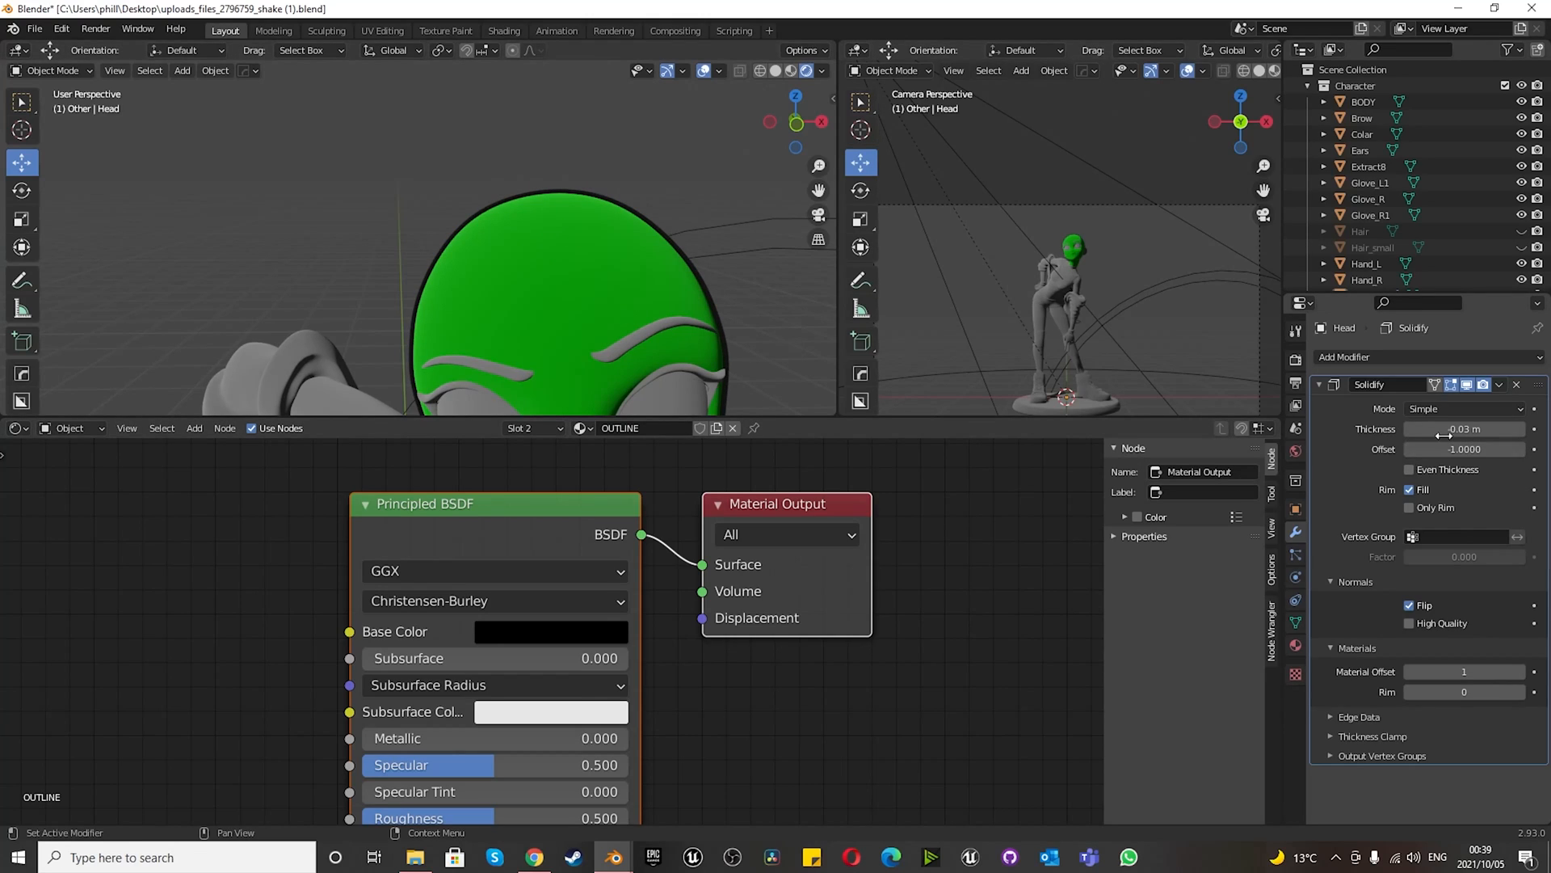
pyautogui.press('BackSpace')
pyautogui.write('-0.1')
pyautogui.press('Return')
pyautogui.scroll(-8, 611, 218)
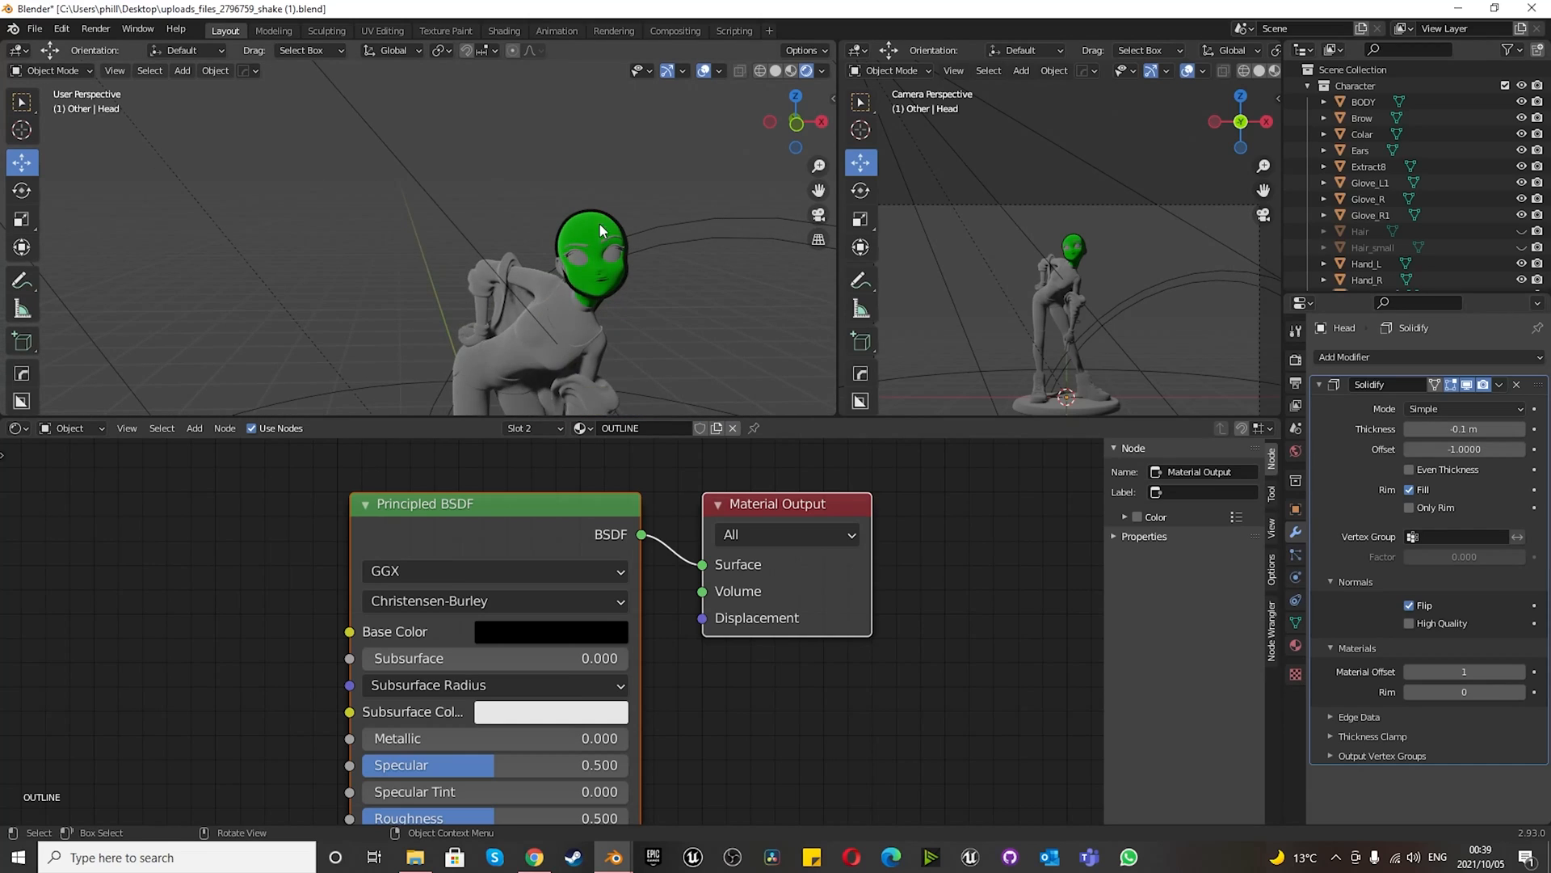
pyautogui.scroll(4, 600, 255)
# - Set the head's Solidify thickness to -0.025 m
pyautogui.click(1489, 429)
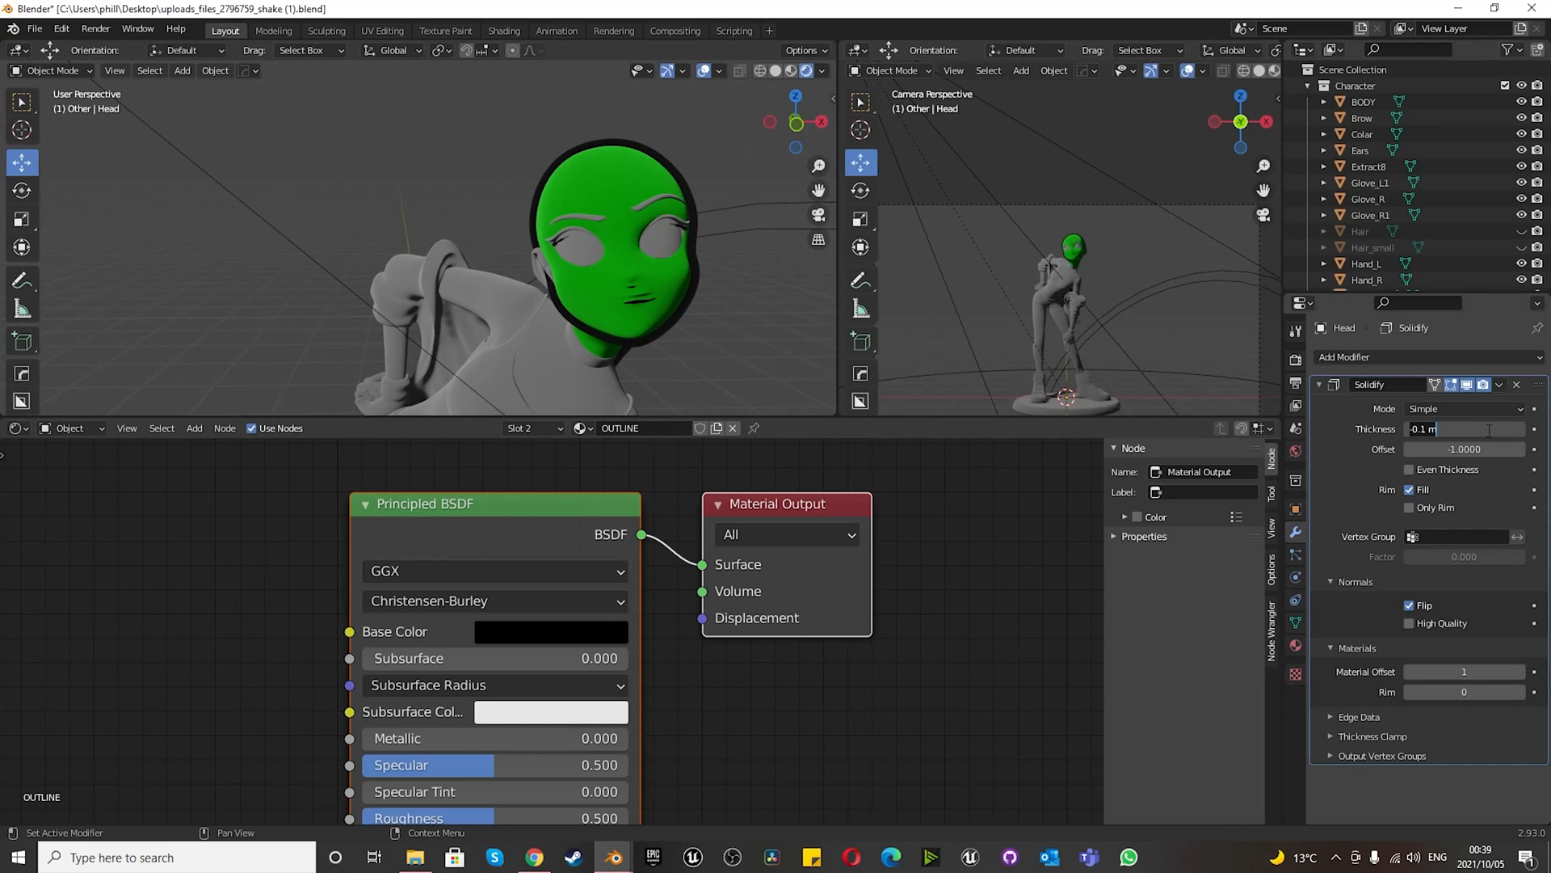
pyautogui.press('BackSpace')
pyautogui.press('BackSpace')
pyautogui.press('BackSpace')
pyautogui.press('BackSpace')
pyautogui.write('025')
pyautogui.press('Return')
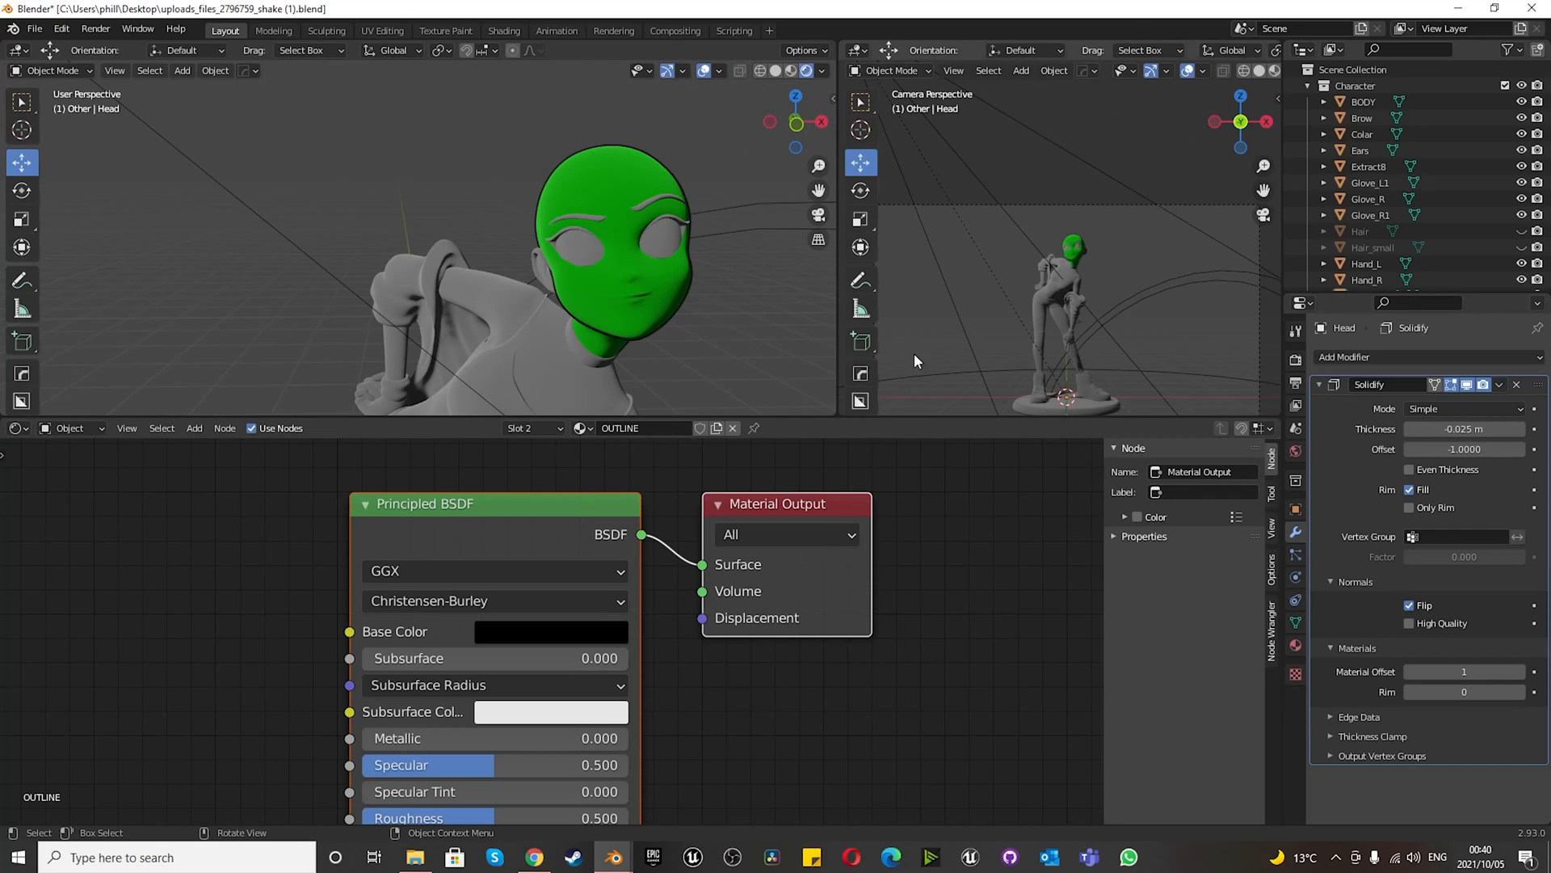
# - Hide the ears on both sides of the character's head
pyautogui.scroll(2, 585, 284)
pyautogui.scroll(2, 585, 285)
pyautogui.moveTo(590, 286)
pyautogui.mouseDown(button='middle')
pyautogui.moveTo(683, 286)
pyautogui.moveTo(609, 281)
pyautogui.mouseUp(button='middle')
pyautogui.scroll(-3, 609, 281)
pyautogui.scroll(4, 608, 279)
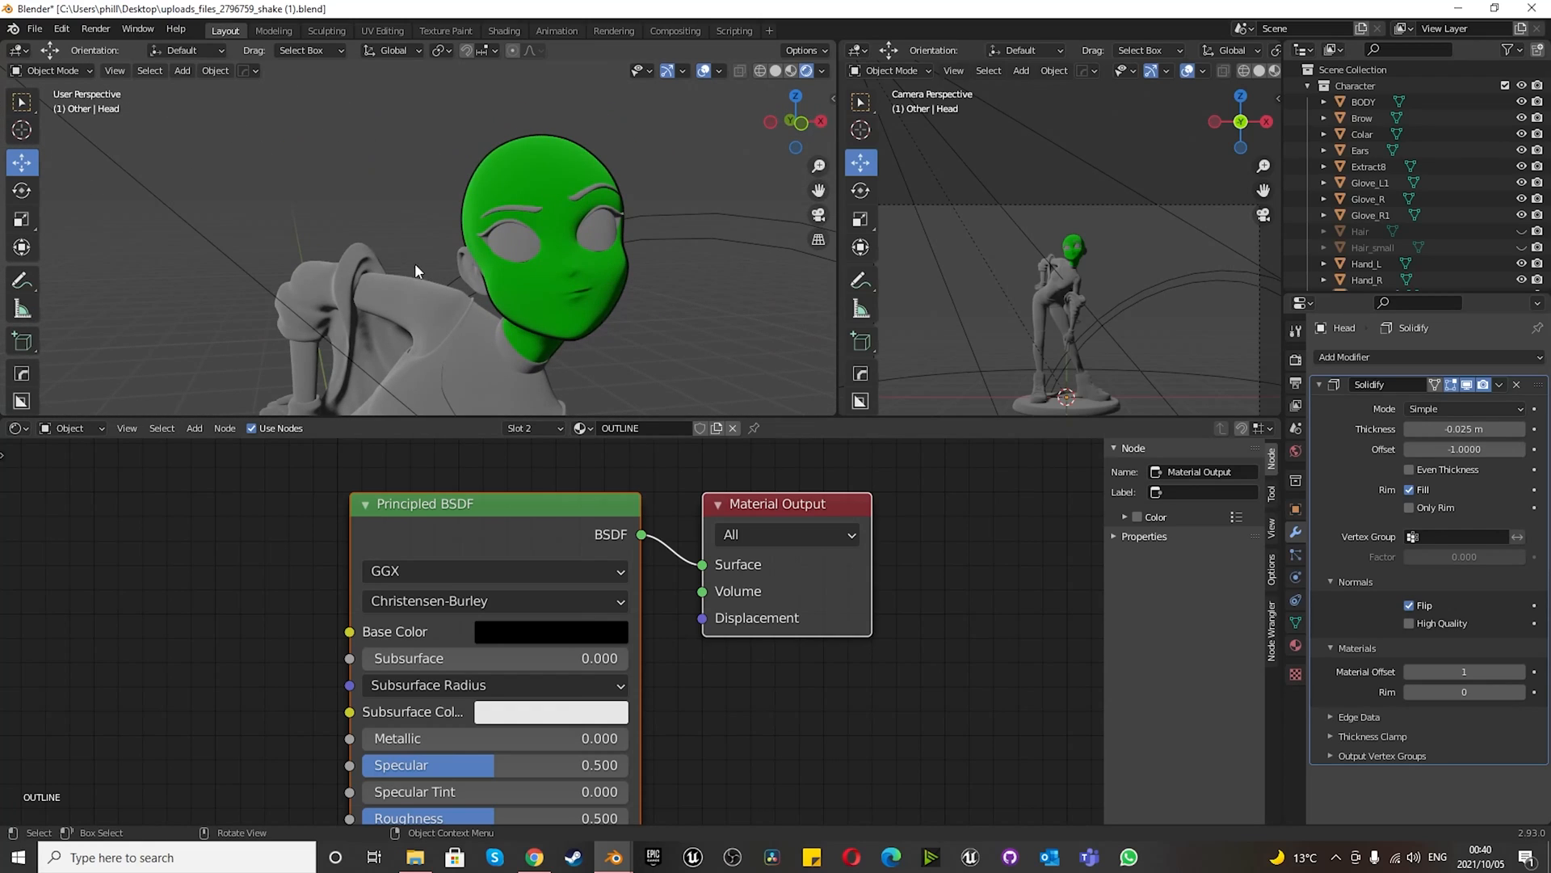
pyautogui.click(463, 259)
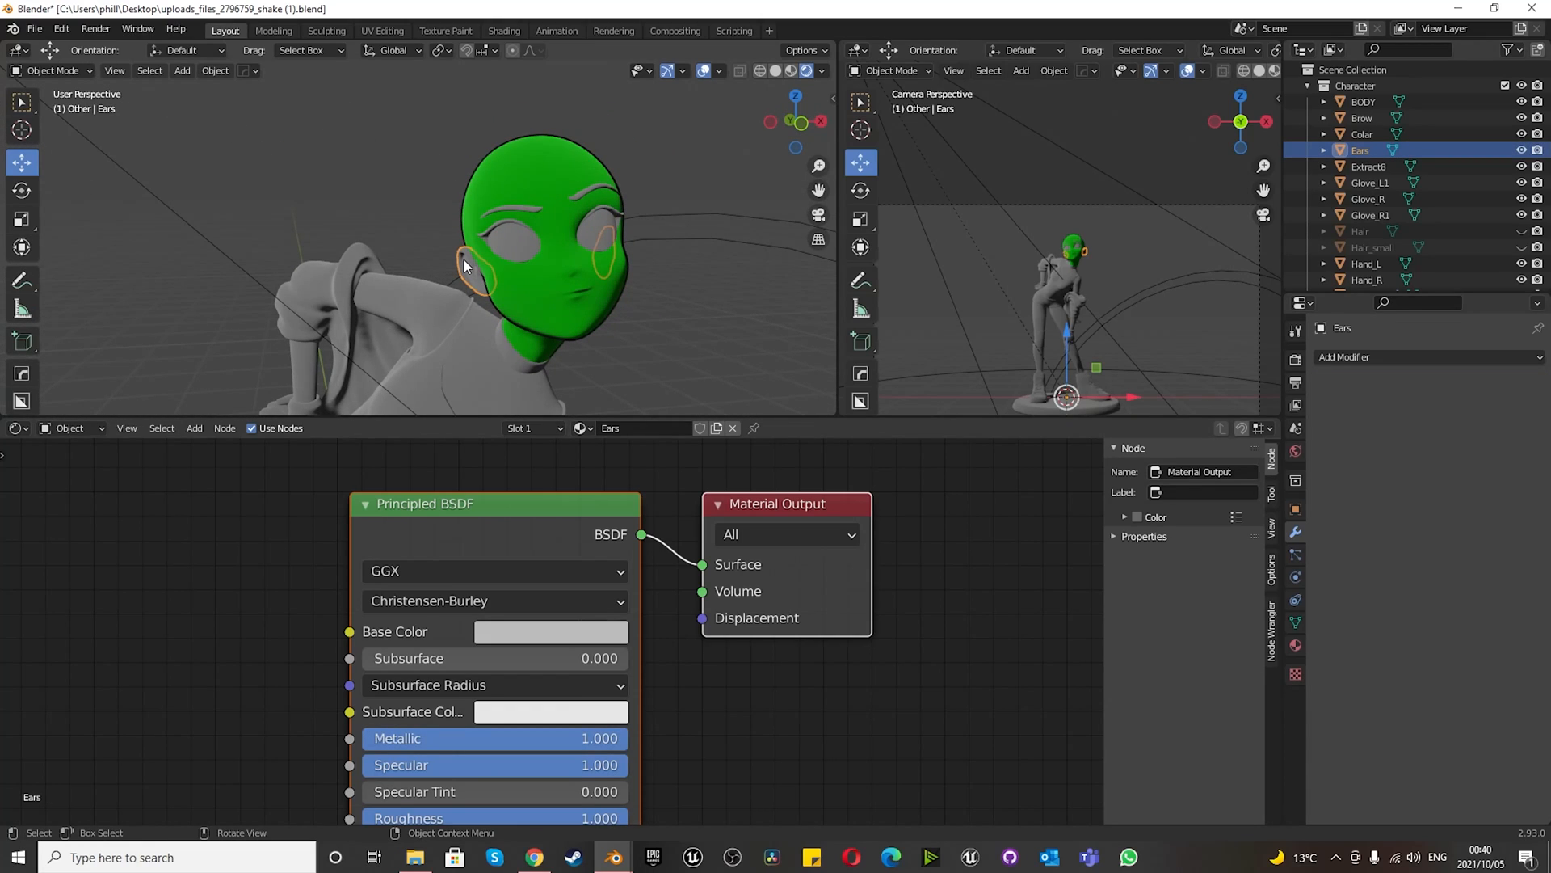
pyautogui.press('h')
pyautogui.moveTo(595, 197); pyautogui.dragTo(356, 210, button='middle')
pyautogui.rightClick(462, 242)
pyautogui.scroll(-3, 478, 198)
pyautogui.scroll(6, 493, 212)
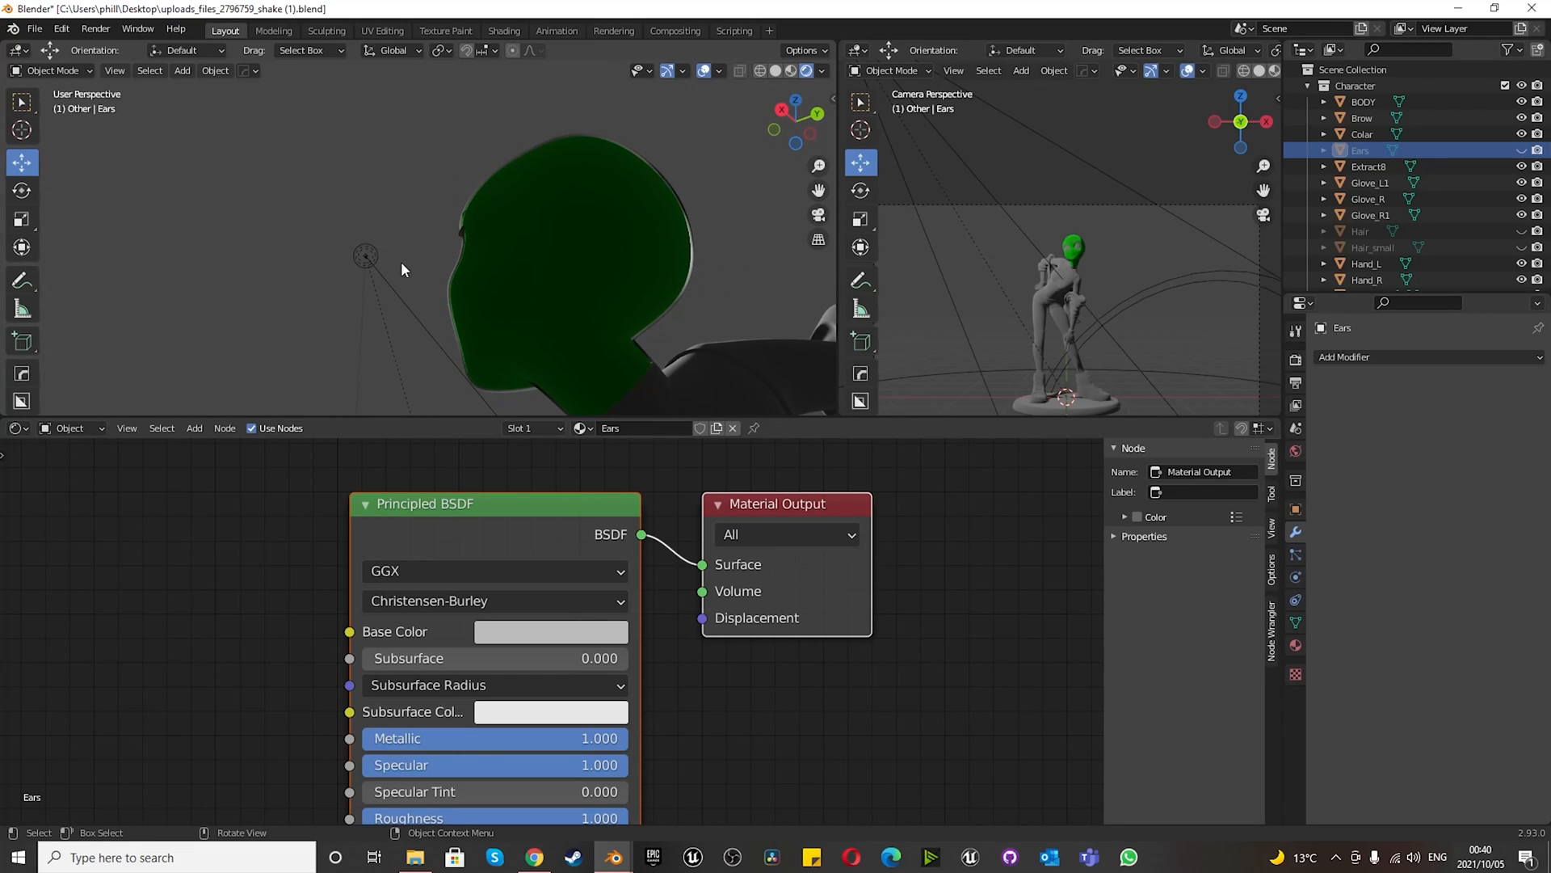
# - Set the head's OUTLINE material to Specular 0 and Roughness 1
pyautogui.scroll(5, 472, 403)
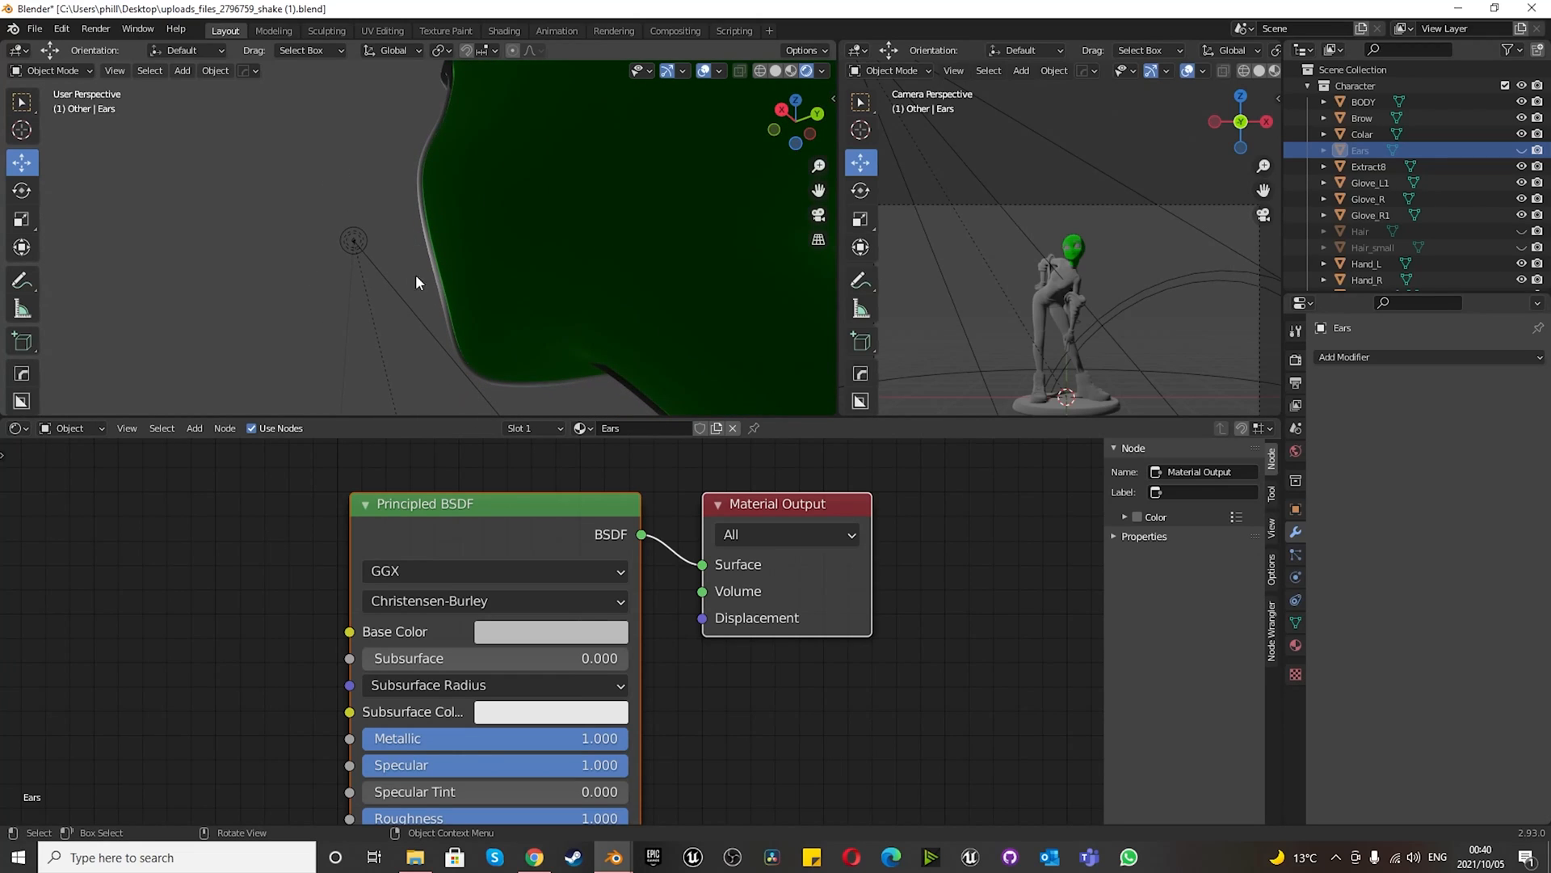
pyautogui.click(1295, 645)
pyautogui.click(635, 209)
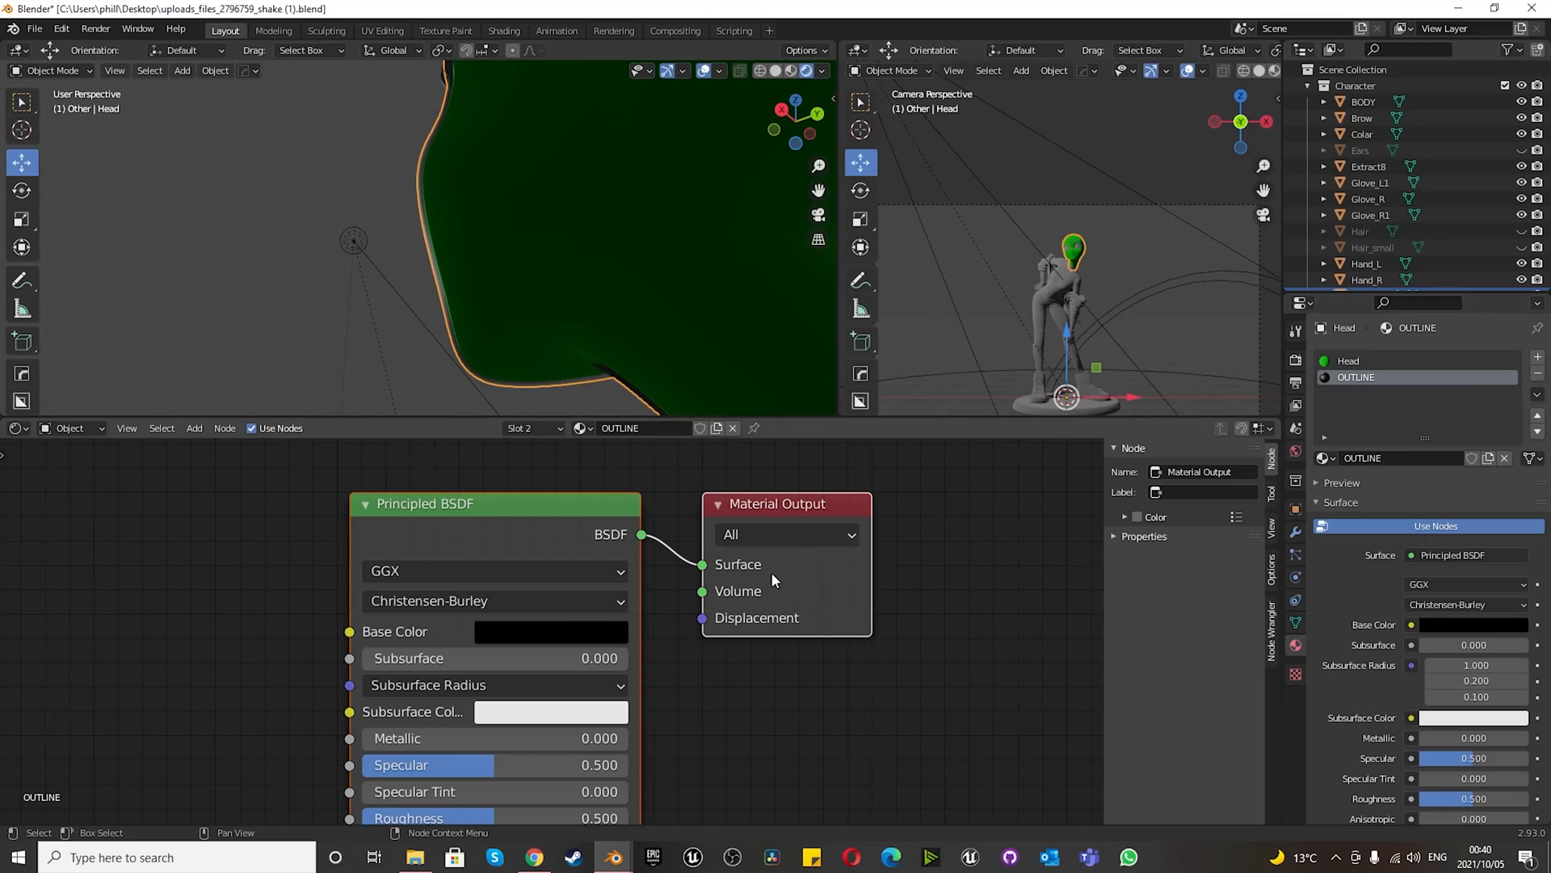
pyautogui.scroll(-3, 595, 632)
pyautogui.scroll(-8, 594, 632)
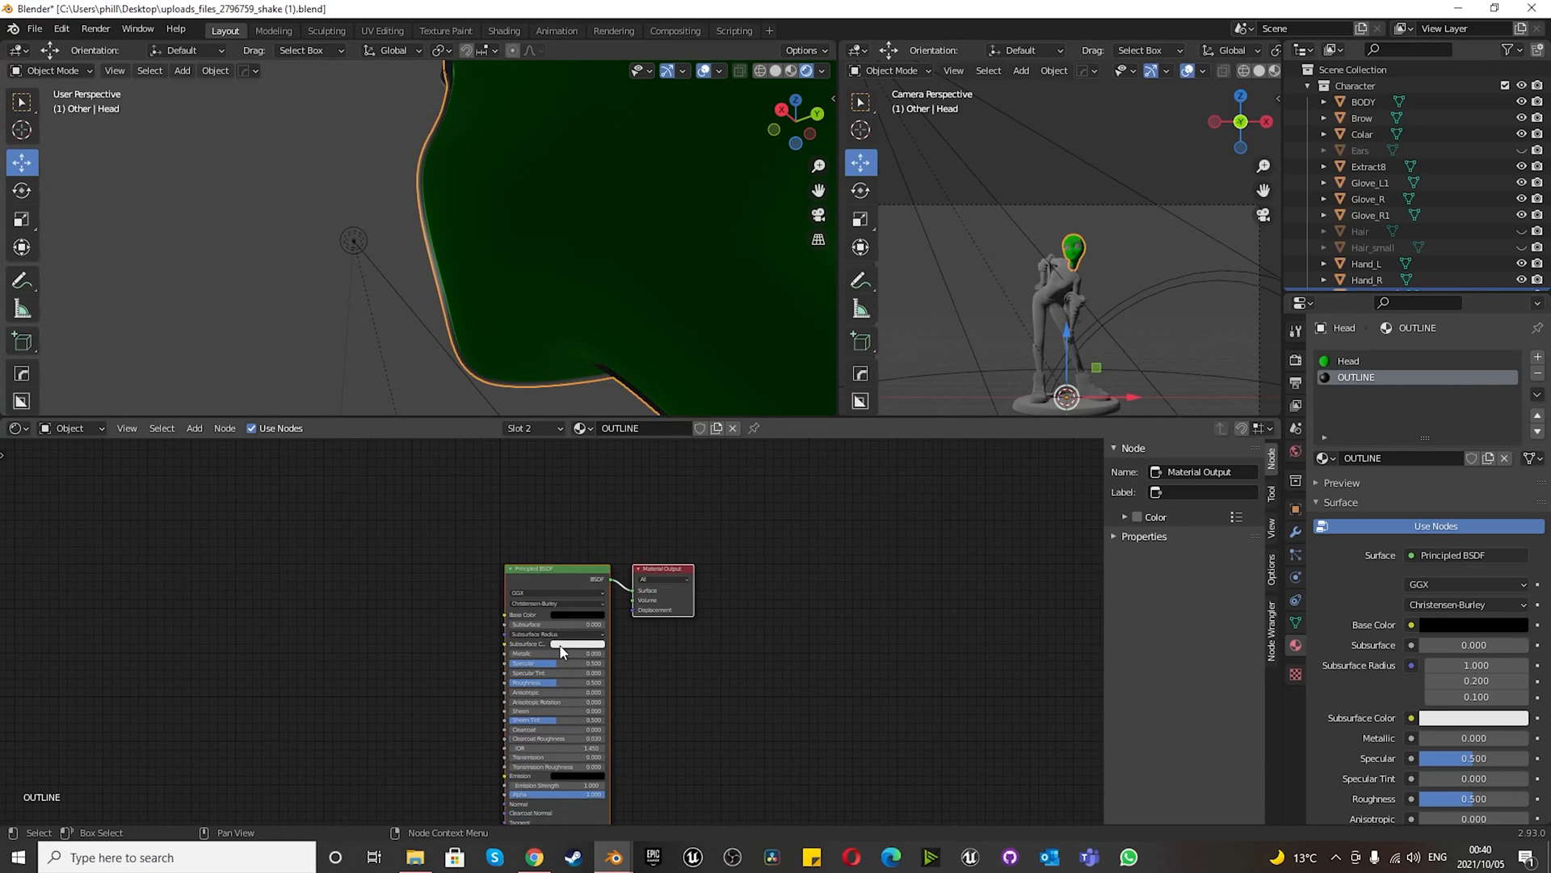
pyautogui.scroll(7, 563, 647)
pyautogui.moveTo(569, 620); pyautogui.dragTo(638, 652)
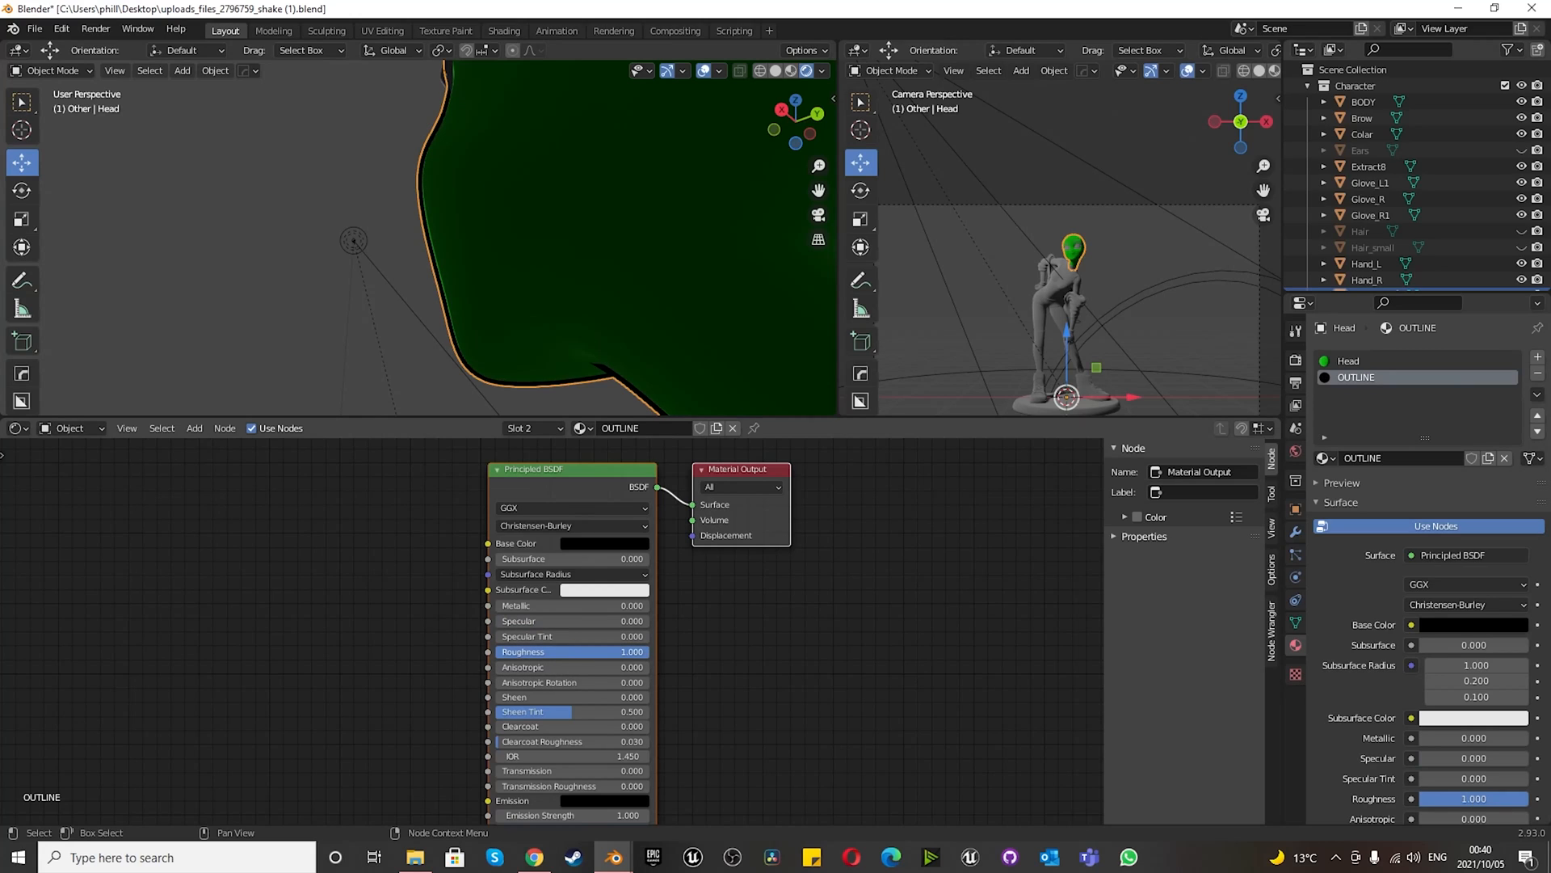
# - Set the OUTLINE material's Sheen Tint and Clearcoat Roughness to 0
pyautogui.moveTo(561, 711); pyautogui.dragTo(490, 711)
pyautogui.moveTo(557, 741); pyautogui.dragTo(490, 741)
pyautogui.scroll(-7, 554, 652)
pyautogui.scroll(6, 564, 729)
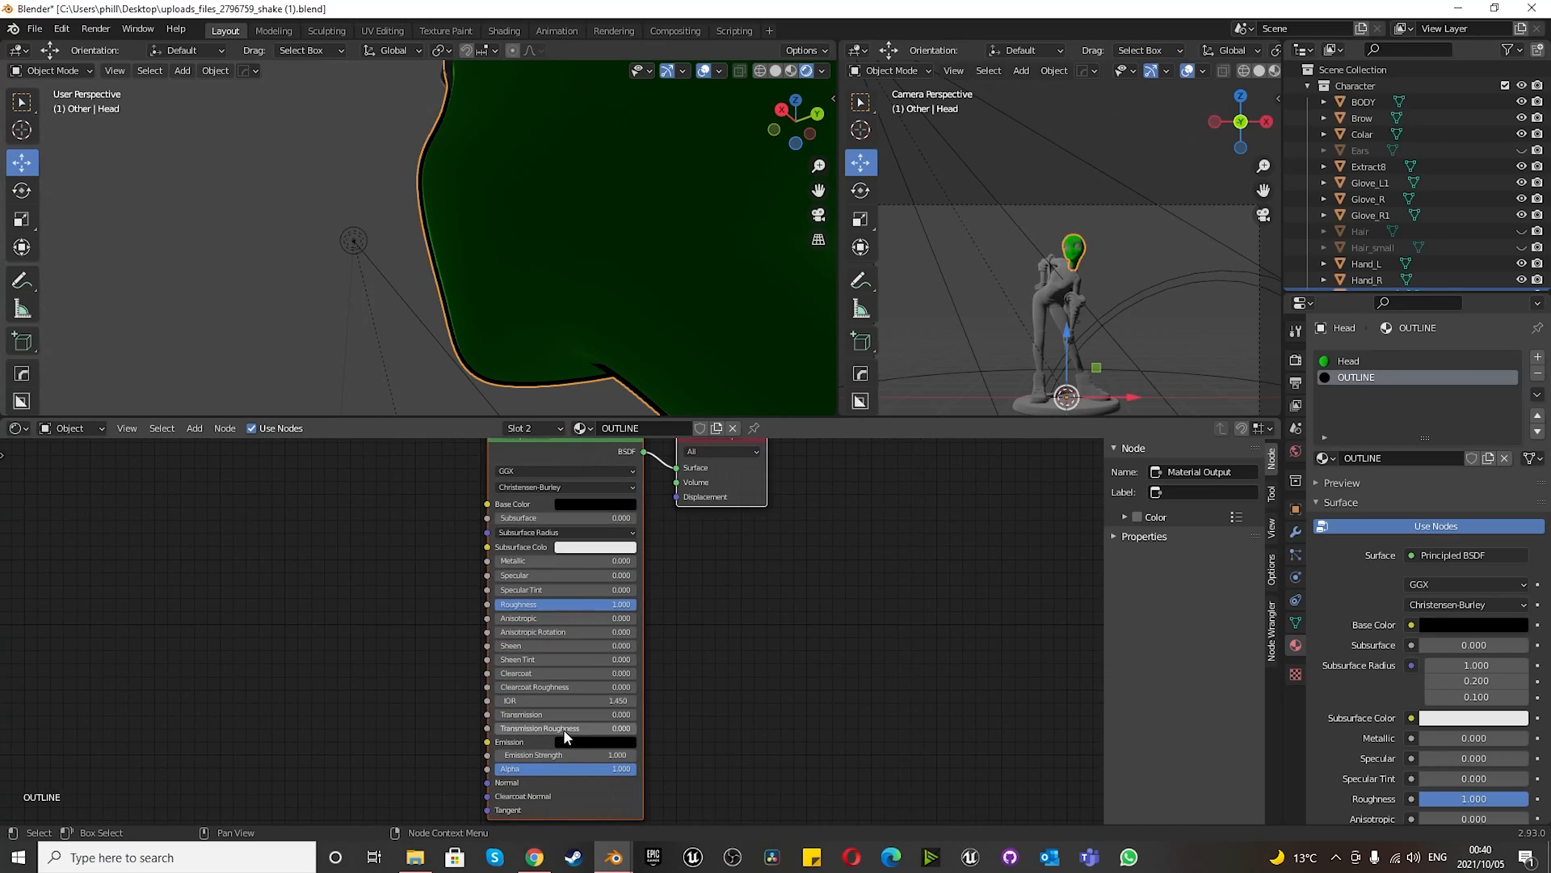
pyautogui.scroll(-2, 551, 247)
# - Deselect the head and examine its black outline from several angles, close up and from farther away
pyautogui.click(308, 179)
pyautogui.moveTo(409, 187); pyautogui.dragTo(450, 171, button='middle')
pyautogui.scroll(-3, 471, 241)
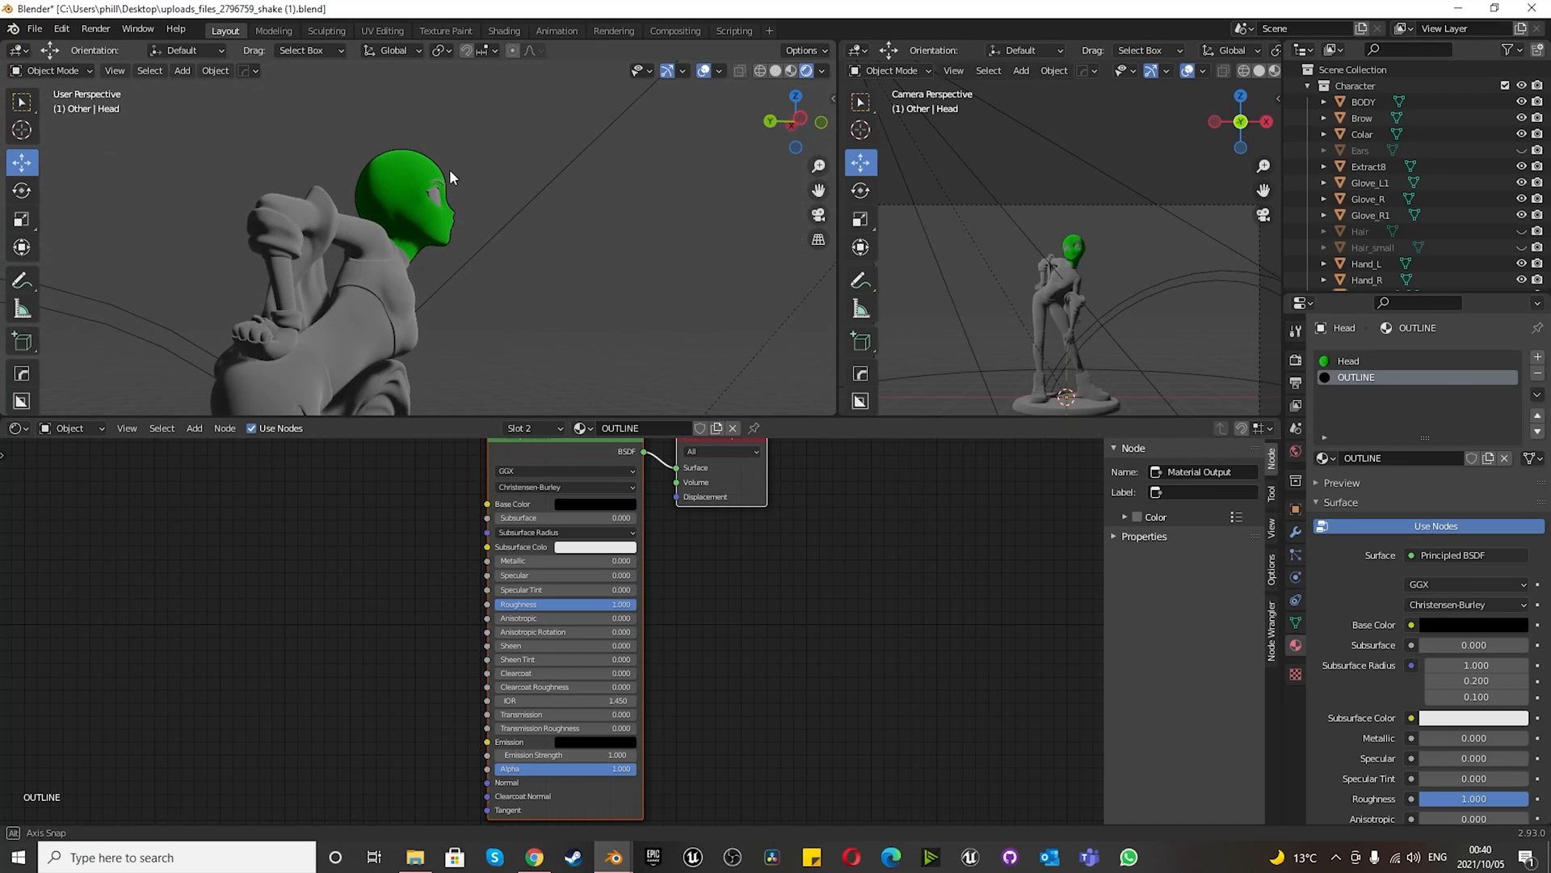
pyautogui.scroll(5, 420, 229)
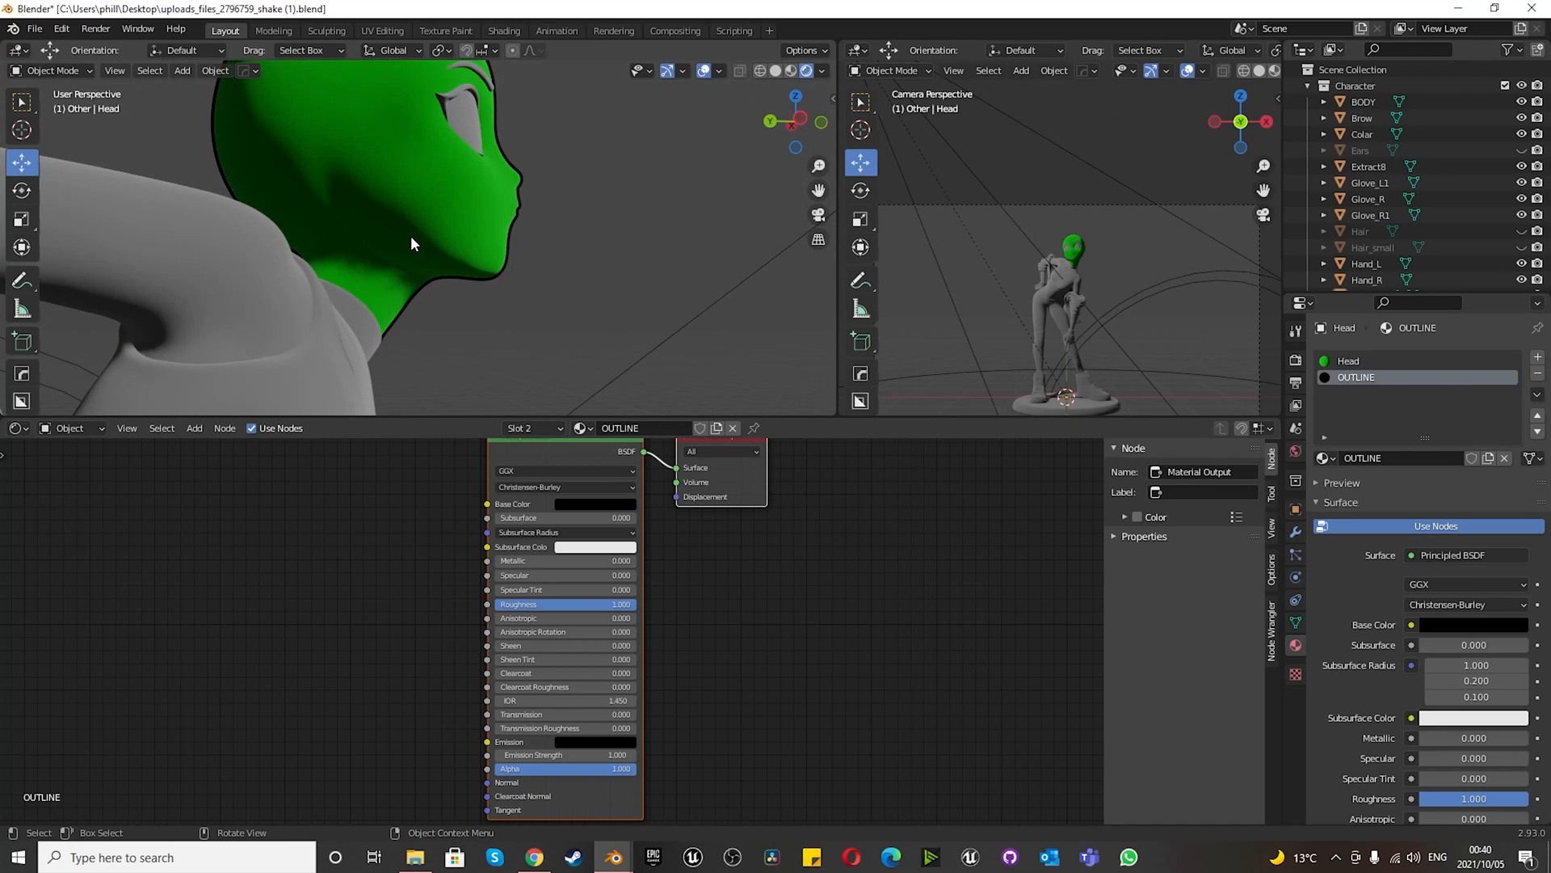
pyautogui.scroll(-4, 411, 235)
pyautogui.moveTo(396, 206); pyautogui.dragTo(703, 219, button='middle')
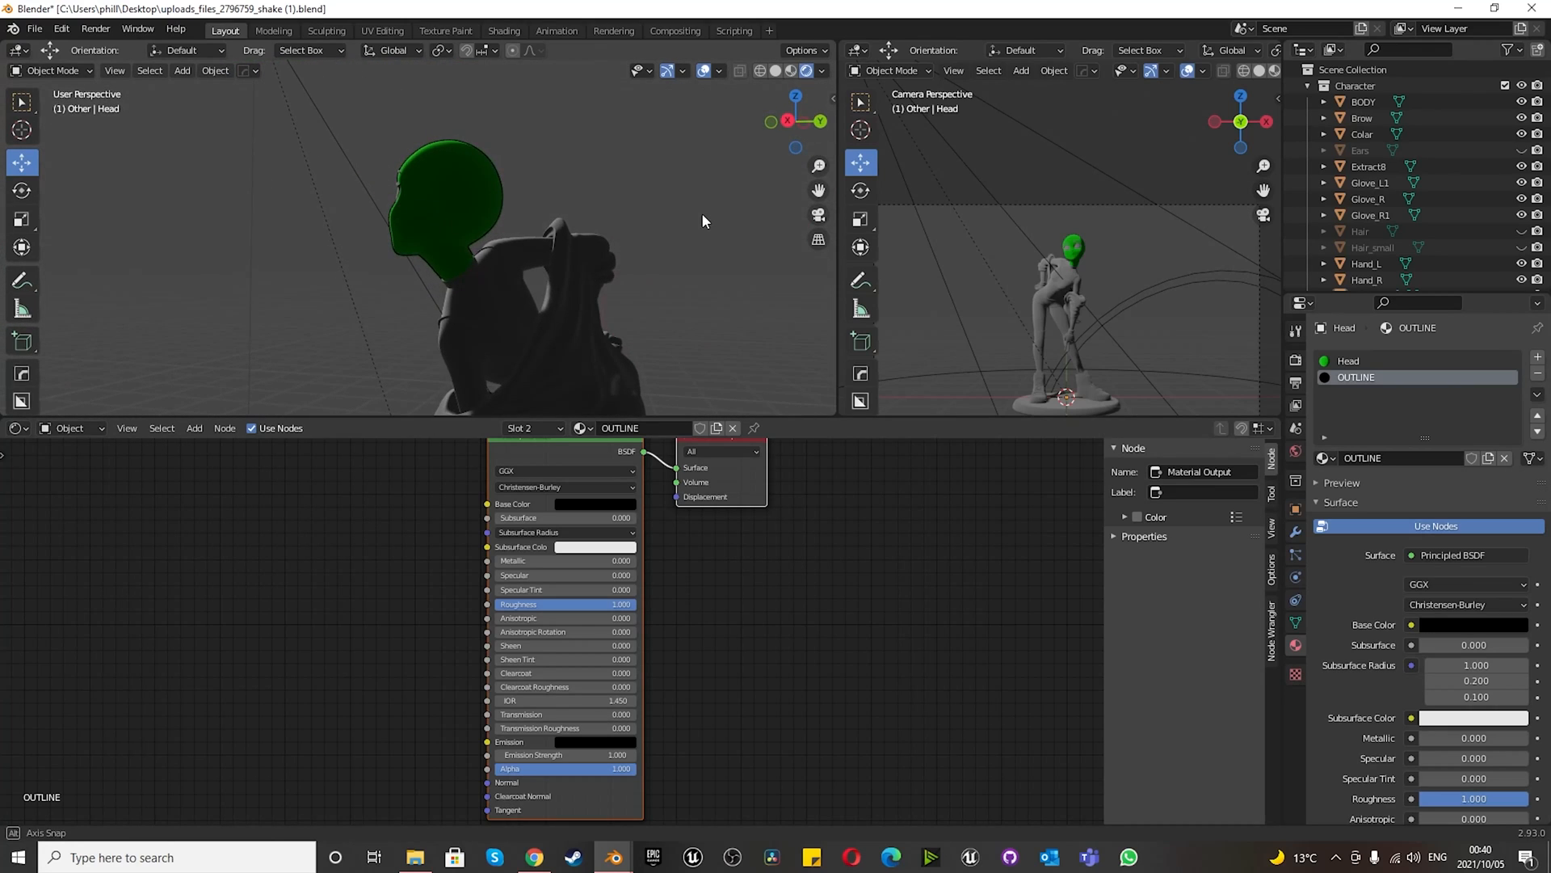
pyautogui.scroll(3, 414, 133)
pyautogui.moveTo(414, 134); pyautogui.dragTo(550, 84, button='middle')
pyautogui.scroll(-6, 412, 198)
pyautogui.moveTo(404, 208); pyautogui.dragTo(420, 284, button='middle')
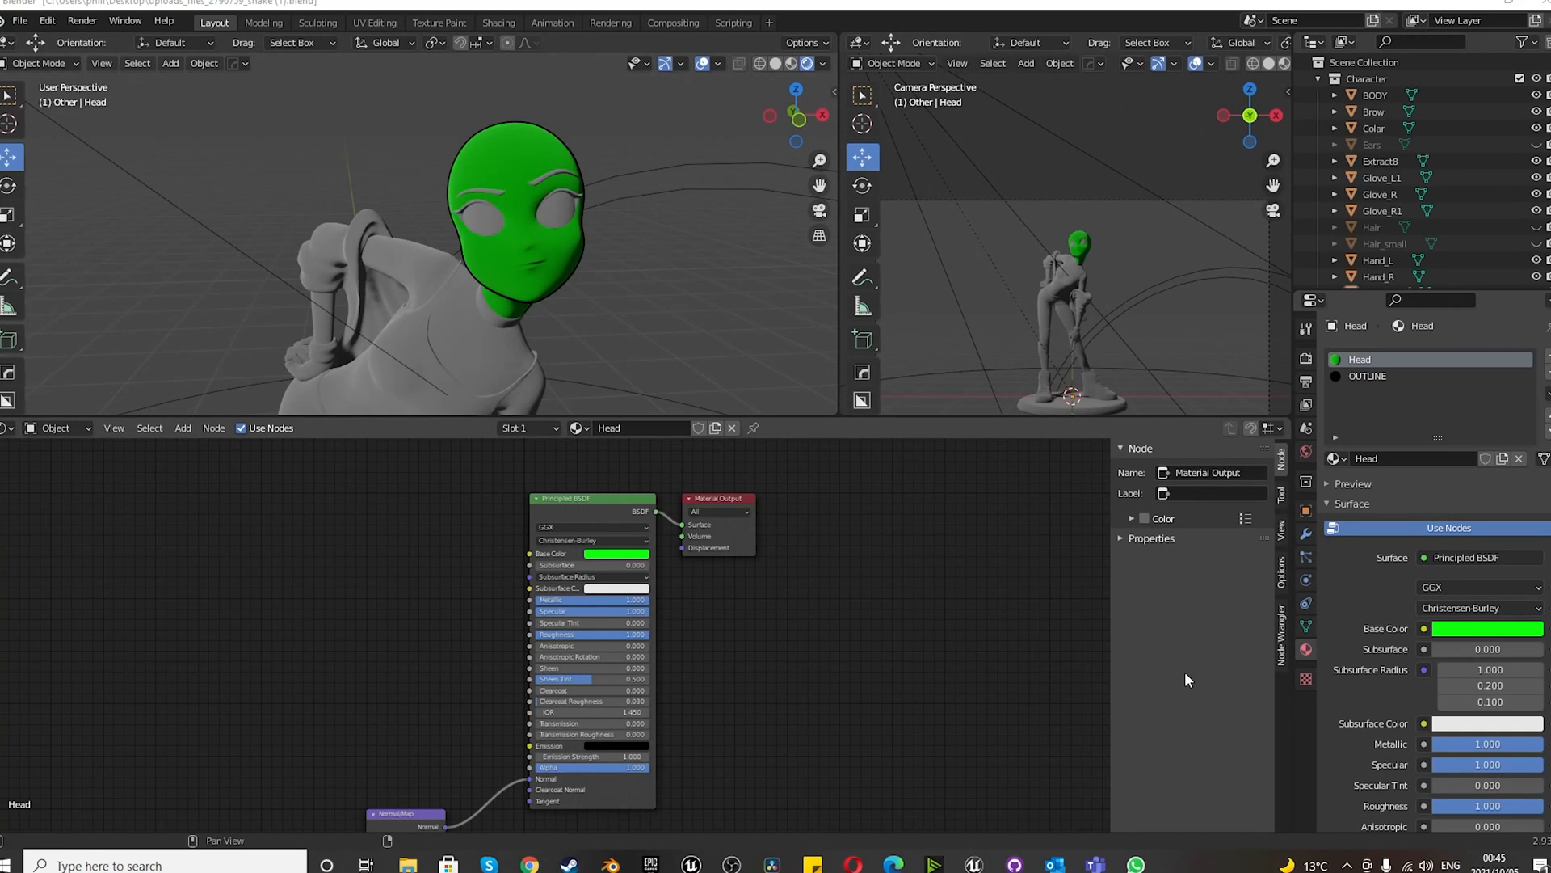
# - Select the head and shift all of its Head material nodes to the right to free up space beside them
pyautogui.click(511, 150)
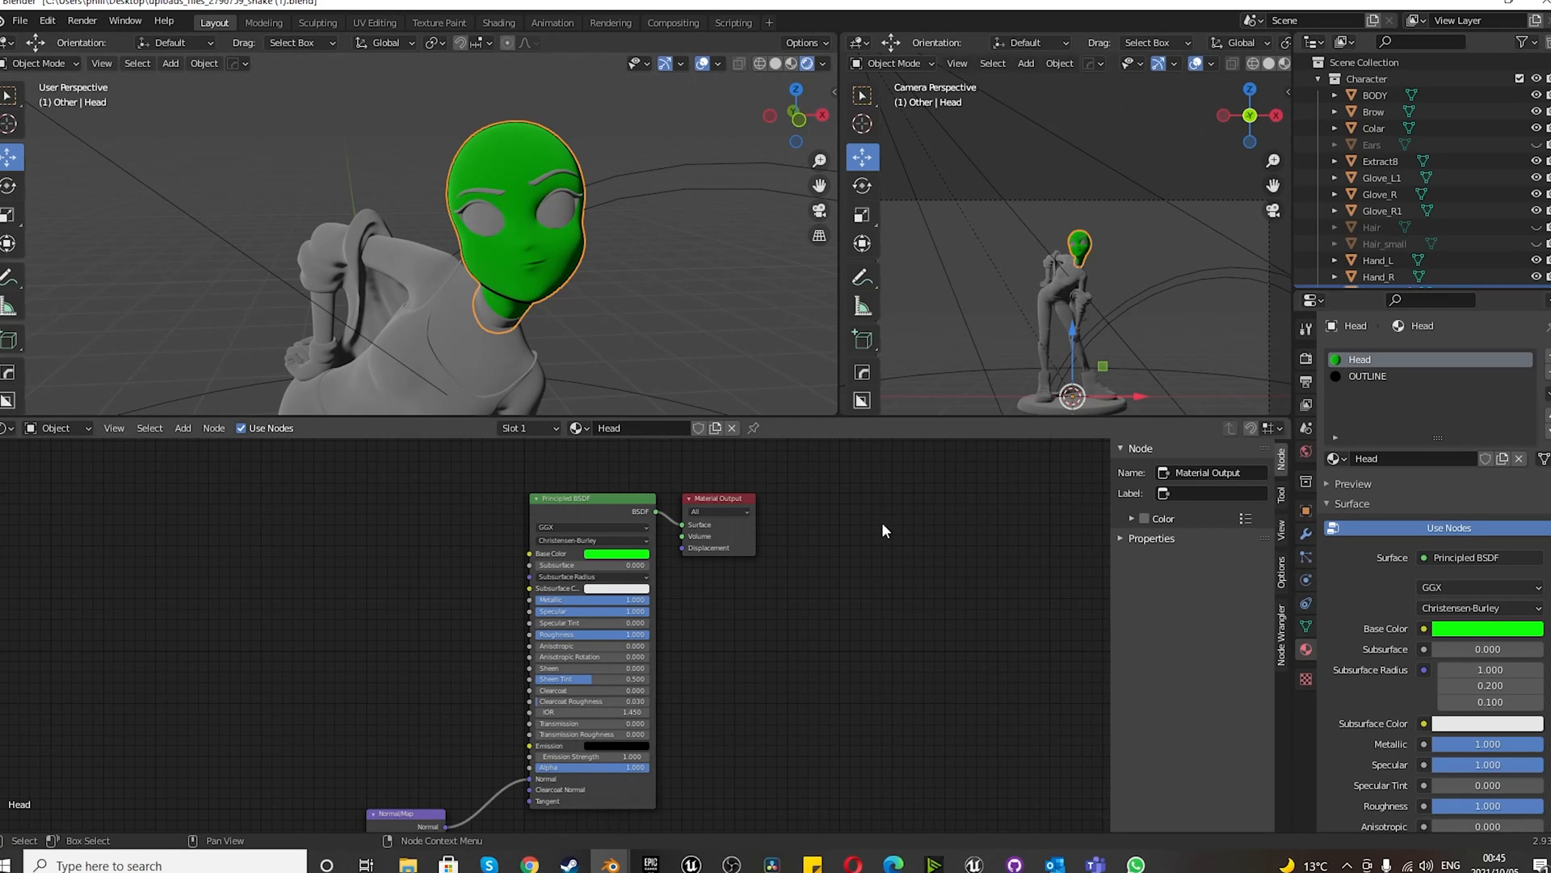
pyautogui.scroll(-4, 743, 629)
pyautogui.scroll(2, 691, 629)
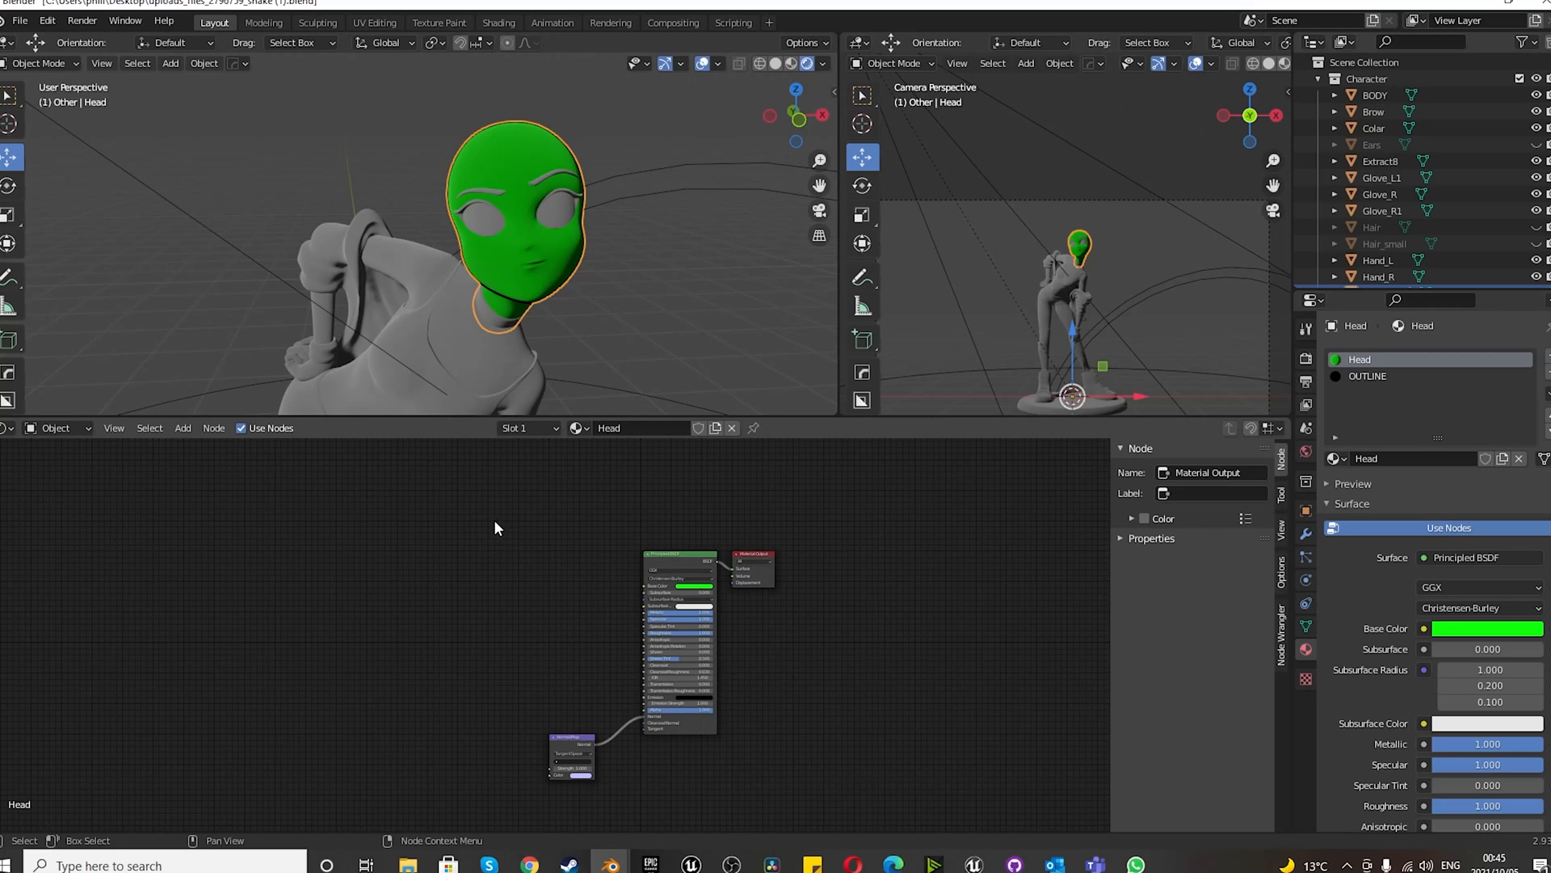
pyautogui.moveTo(480, 525); pyautogui.dragTo(775, 777)
pyautogui.moveTo(658, 558); pyautogui.dragTo(892, 555)
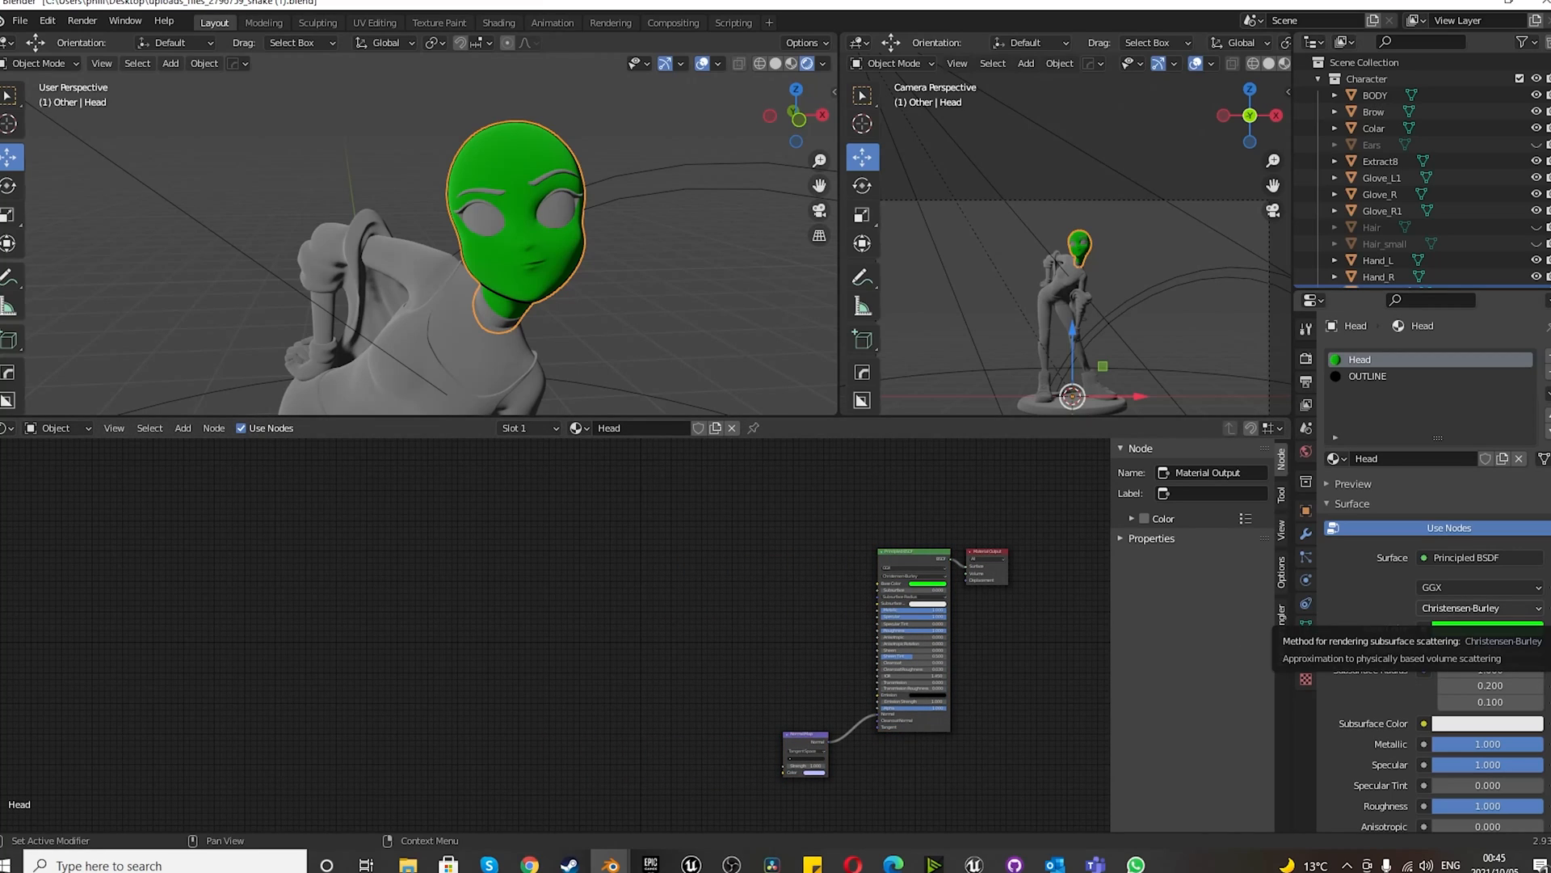
pyautogui.scroll(-5, 715, 609)
pyautogui.scroll(6, 518, 621)
# - Add a Frame node in the empty area left of the Head material's existing nodes
pyautogui.rightClick(556, 575)
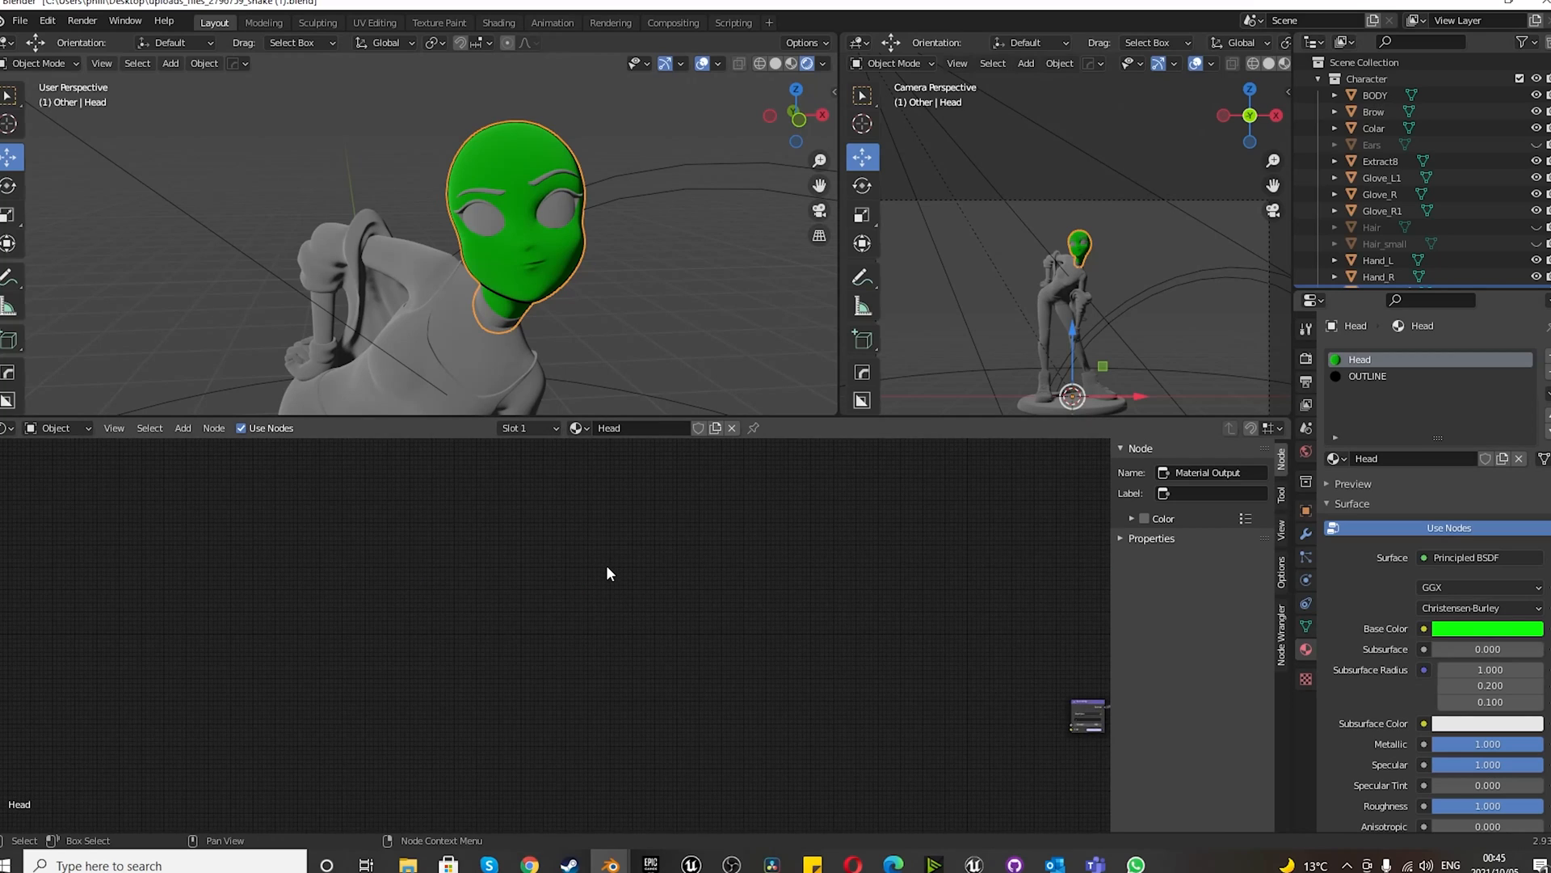
pyautogui.click(174, 429)
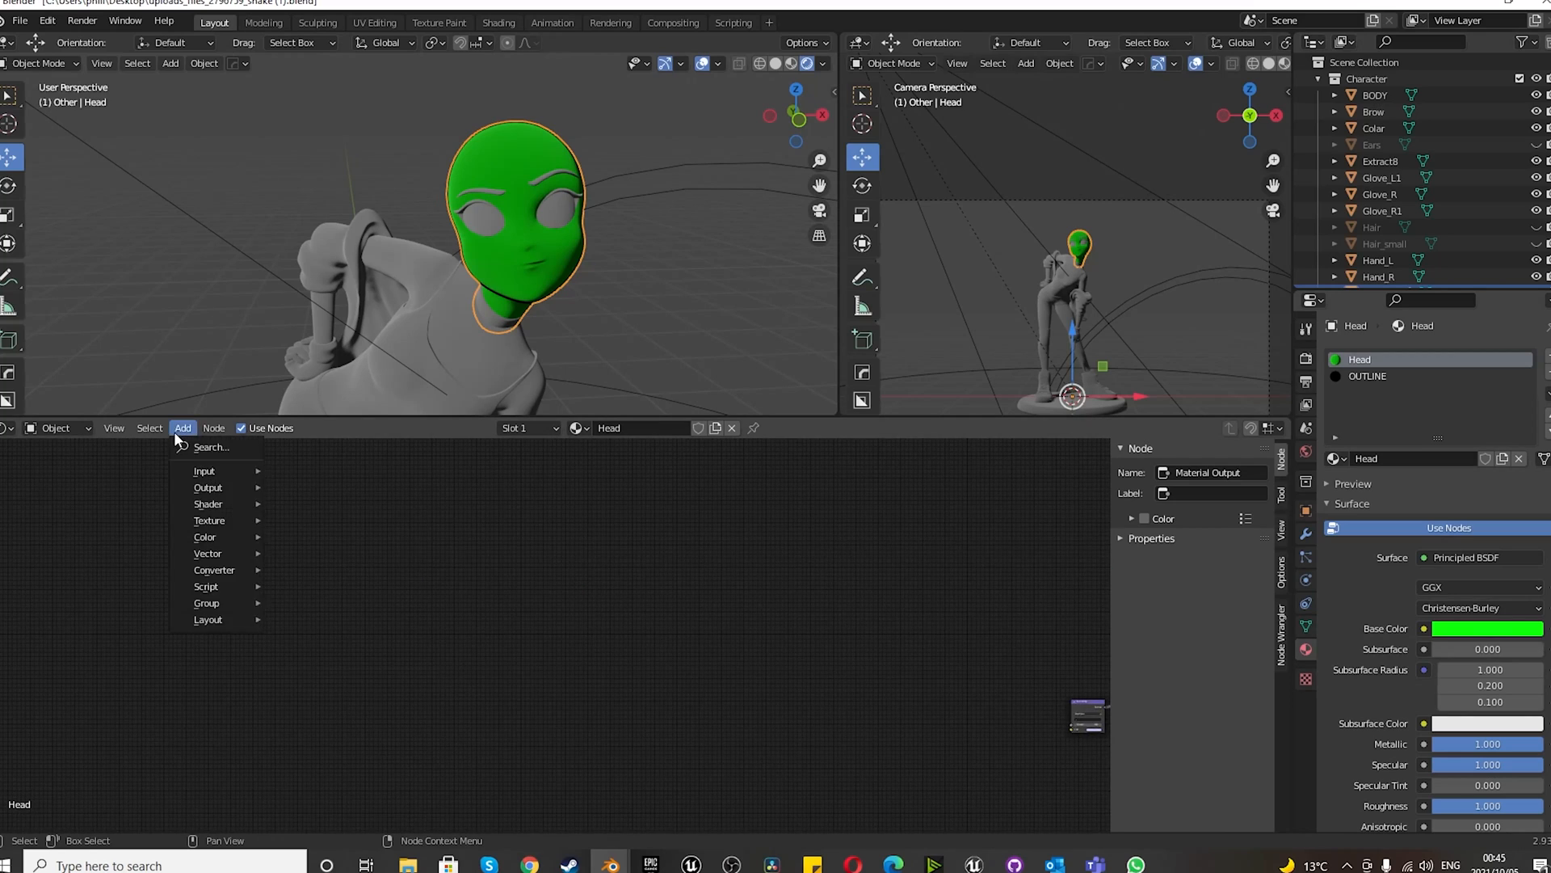
pyautogui.click(175, 429)
pyautogui.click(198, 441)
pyautogui.write('frame')
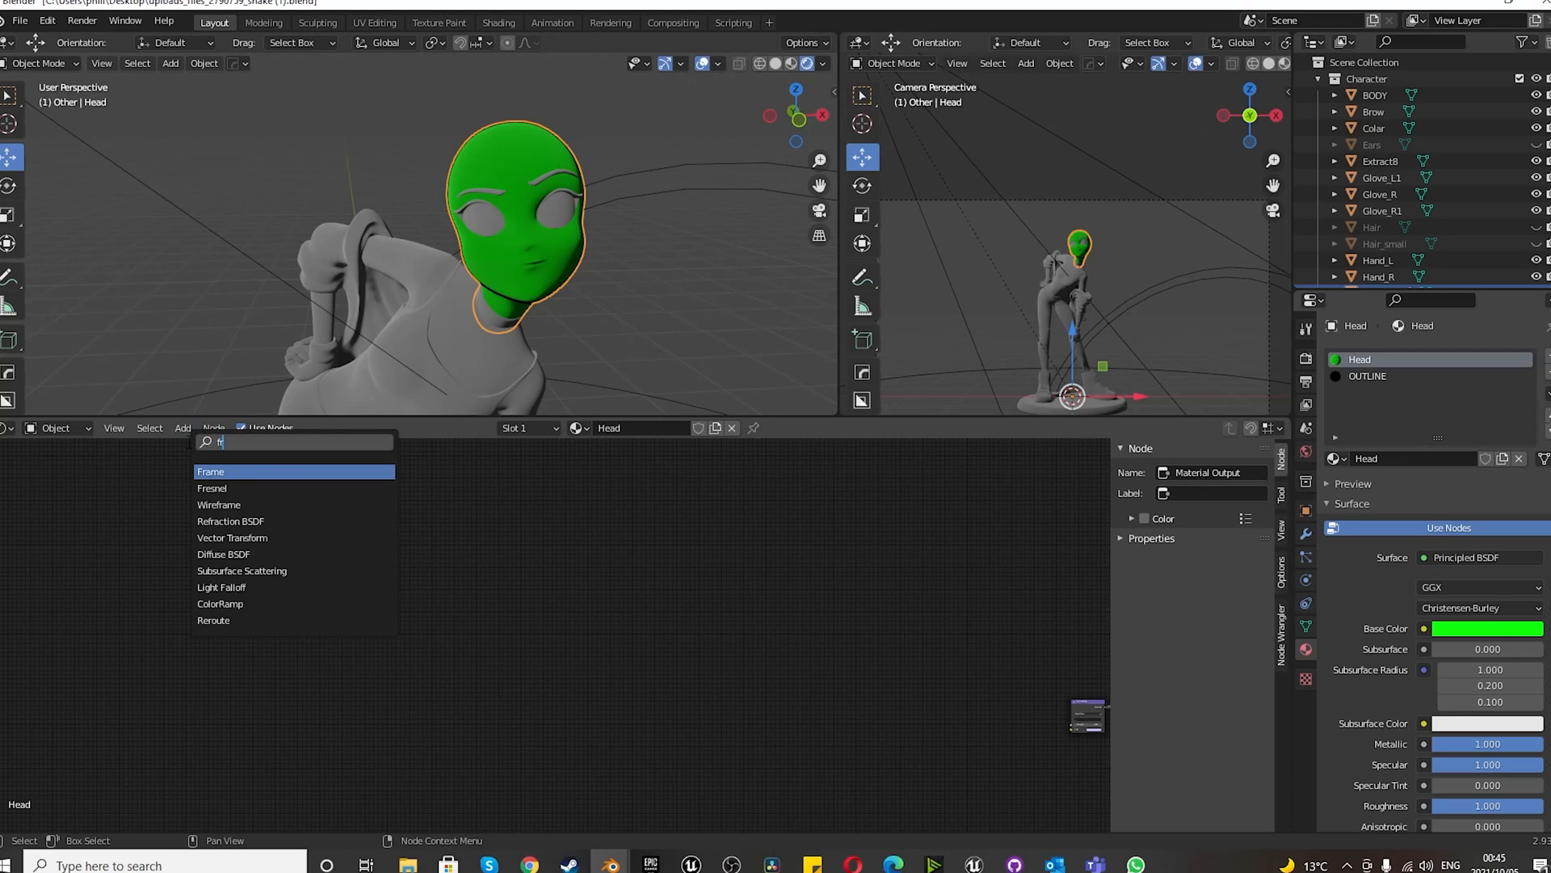
pyautogui.press('Return')
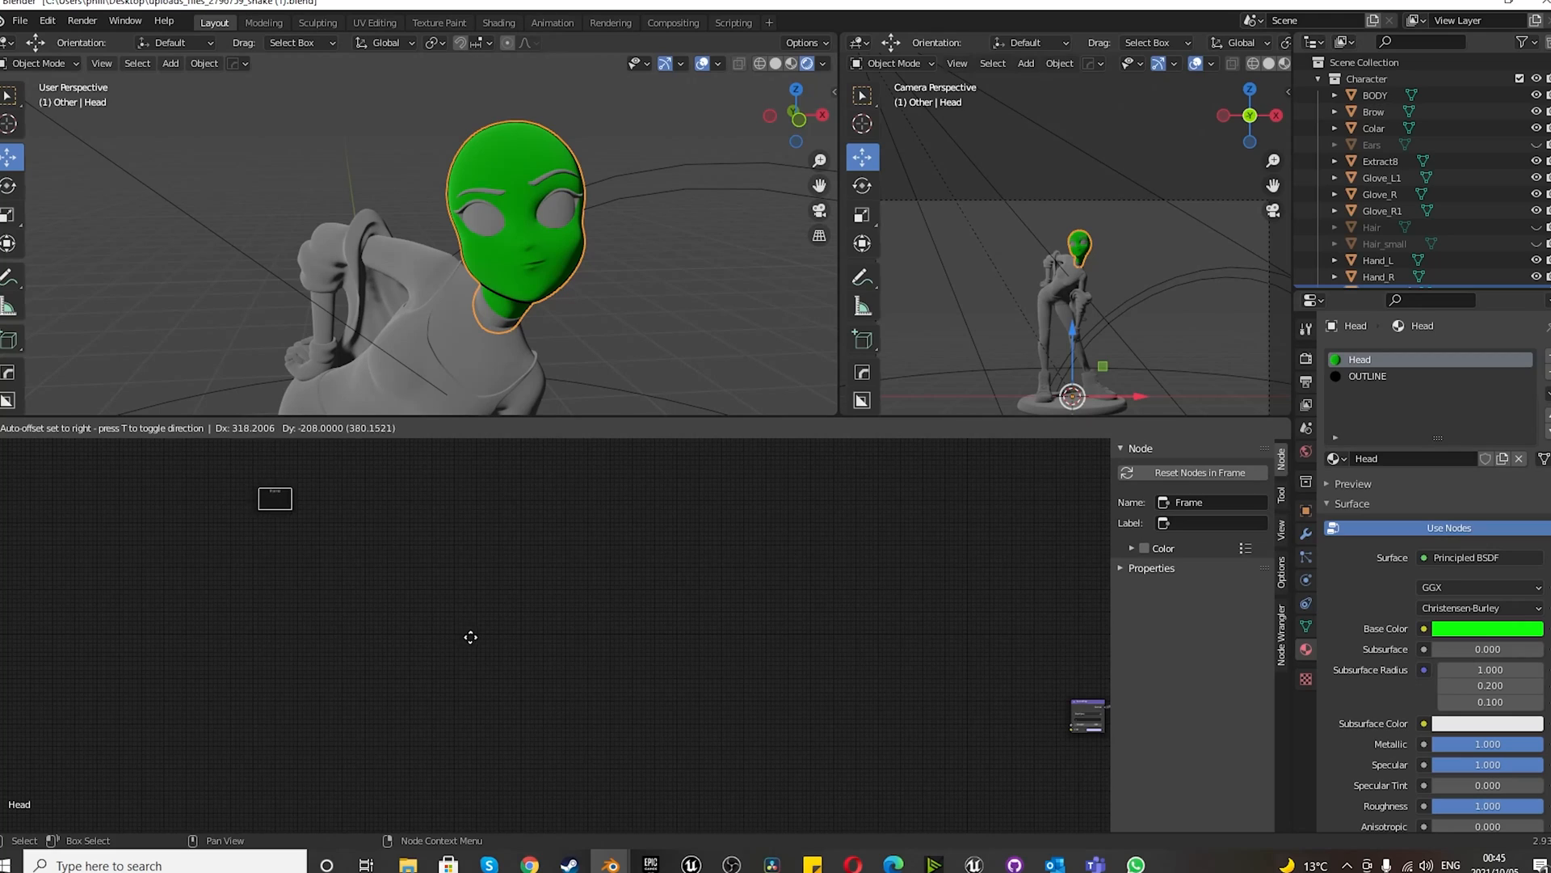
pyautogui.click(395, 587)
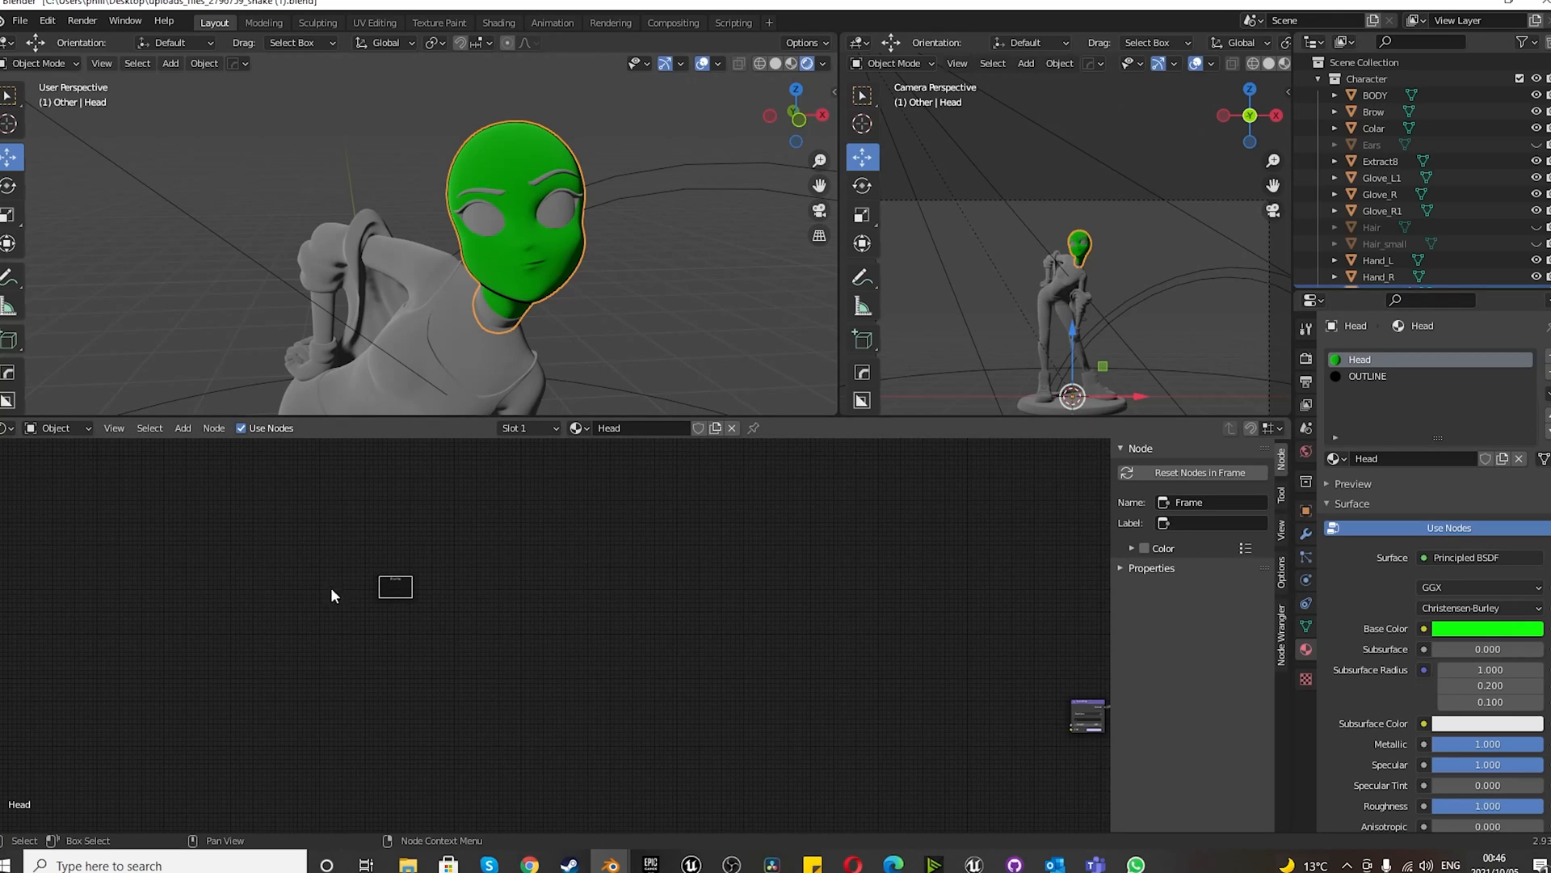
# - Set both the label and the name of the new frame node to "Shaded Skin"
pyautogui.scroll(1, 332, 585)
pyautogui.scroll(5, 393, 569)
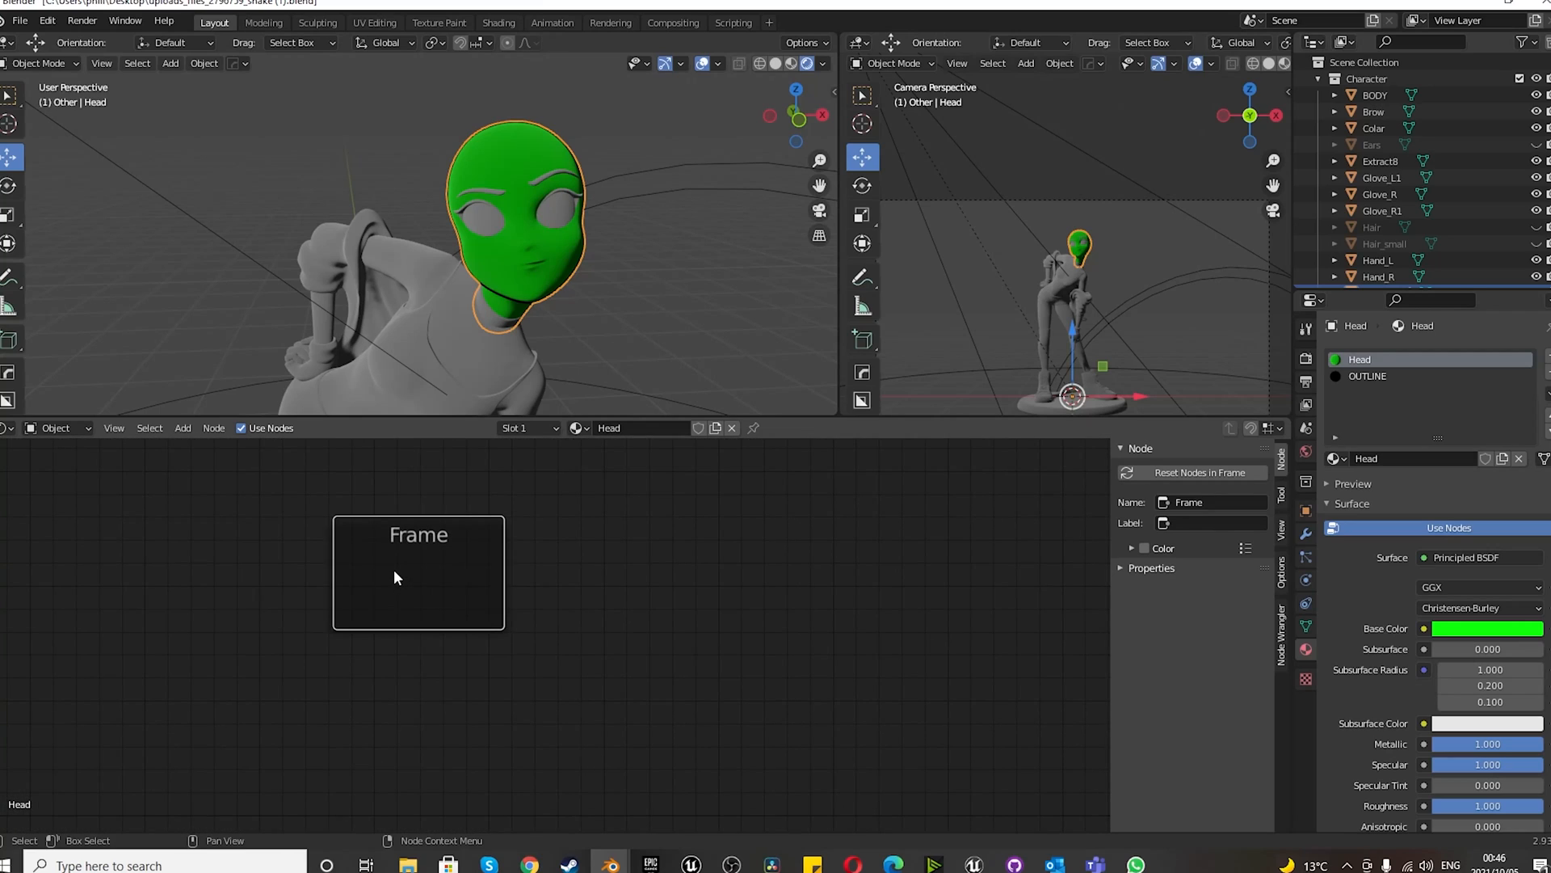
pyautogui.press('n')
pyautogui.press('n')
pyautogui.press('n')
pyautogui.press('n')
pyautogui.press('n')
pyautogui.press('n')
pyautogui.click(1282, 505)
pyautogui.click(1283, 464)
pyautogui.click(1209, 522)
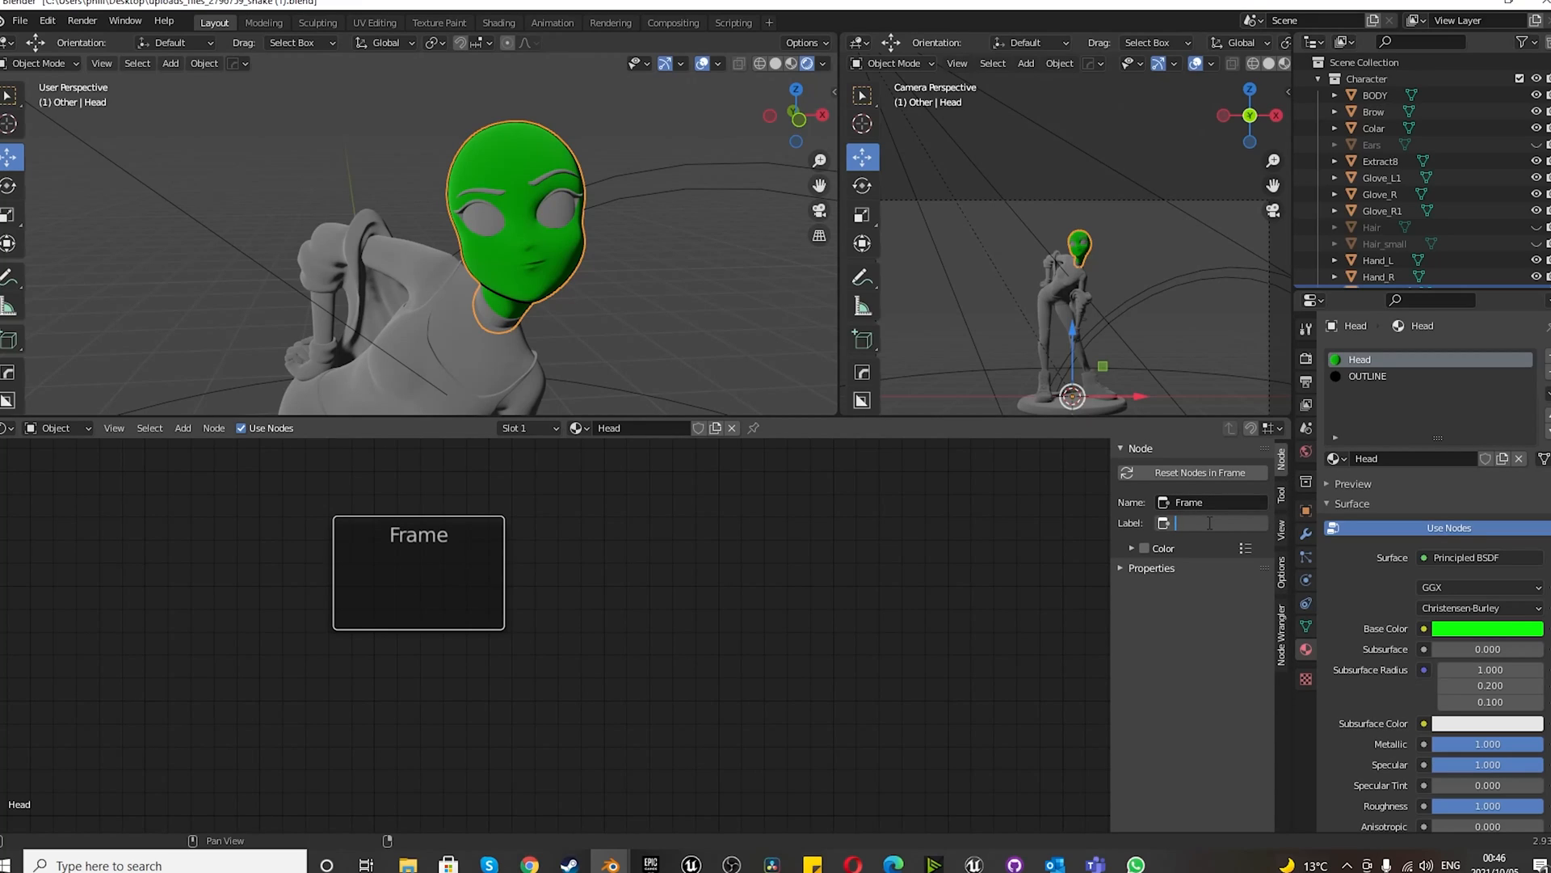
pyautogui.write('Shaded Skin')
pyautogui.press('Return')
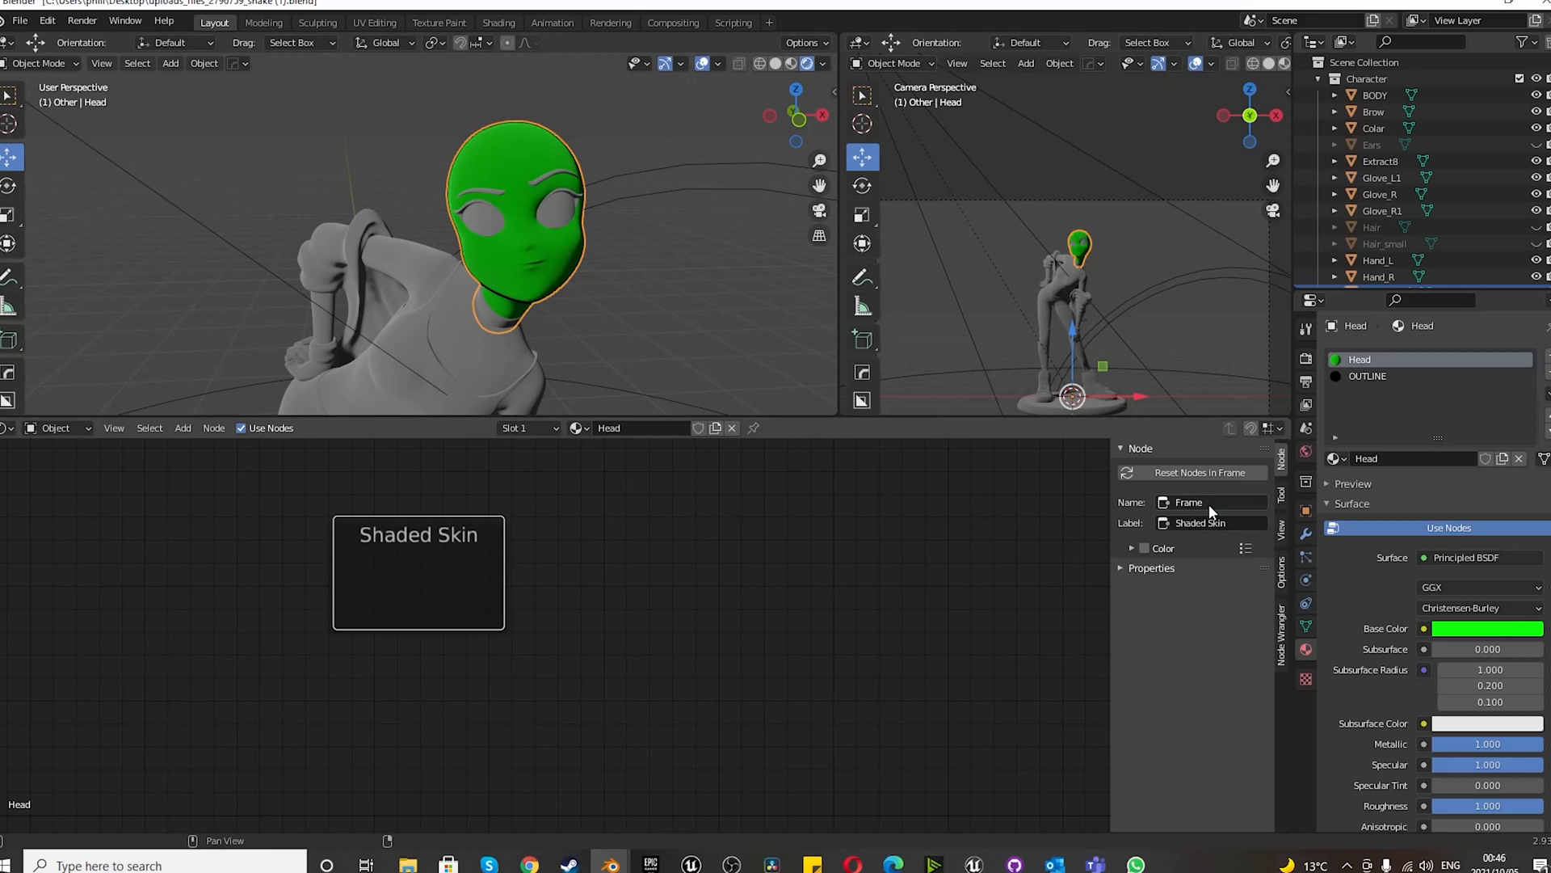
pyautogui.click(1209, 503)
pyautogui.write('Shaded Skin')
pyautogui.press('Return')
# - Search the enabled add-ons in the preferences for "node" to check Node Wrangler, and close the preferences
pyautogui.hotkey('shift', 'a')
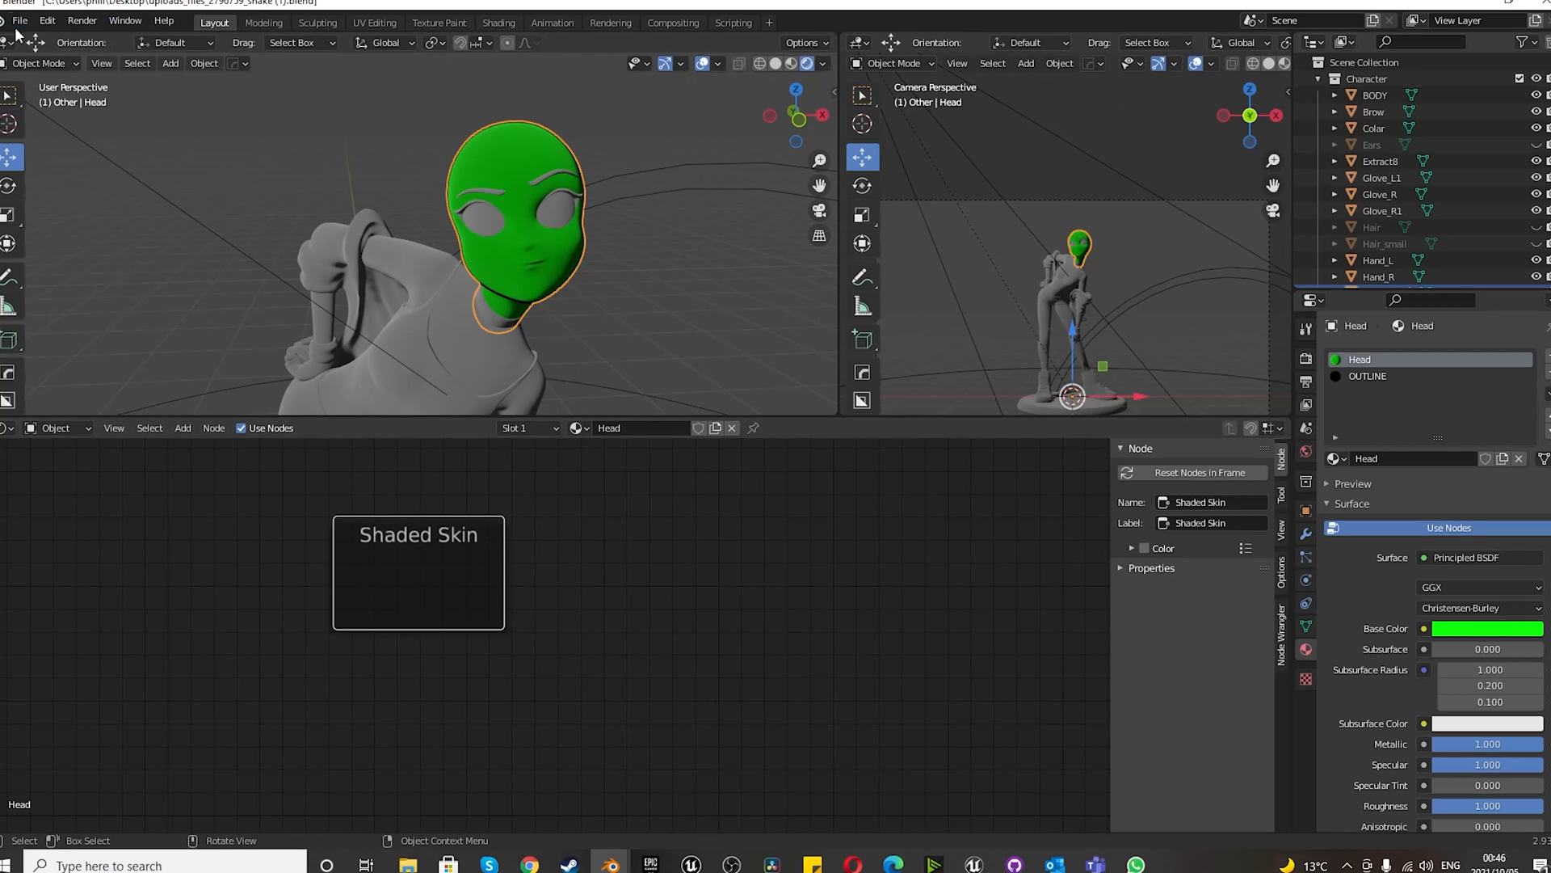
pyautogui.click(47, 22)
pyautogui.click(95, 258)
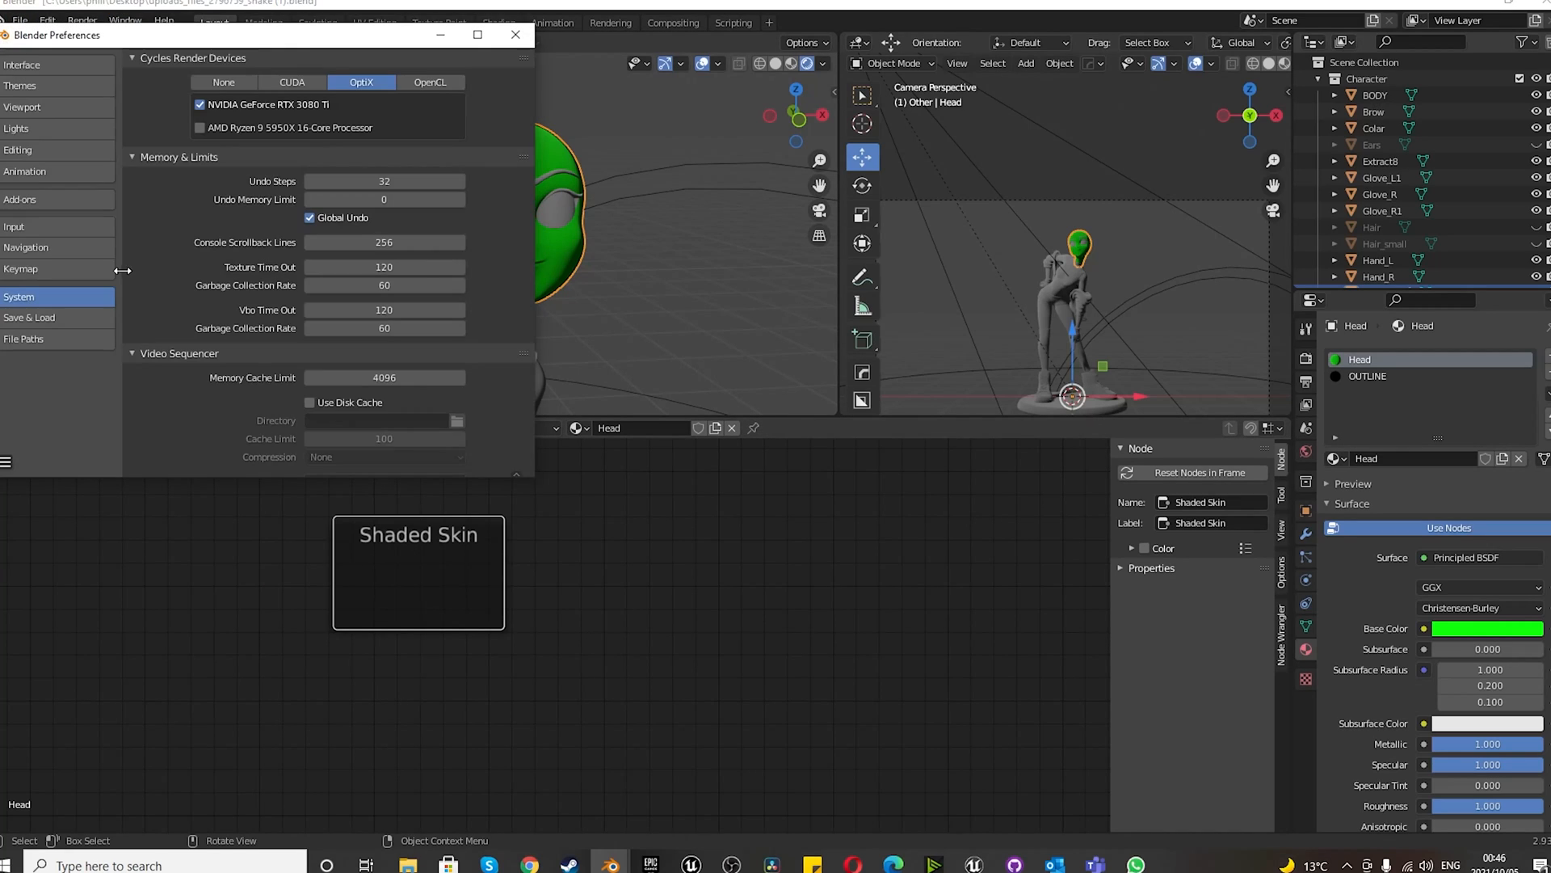
pyautogui.click(92, 199)
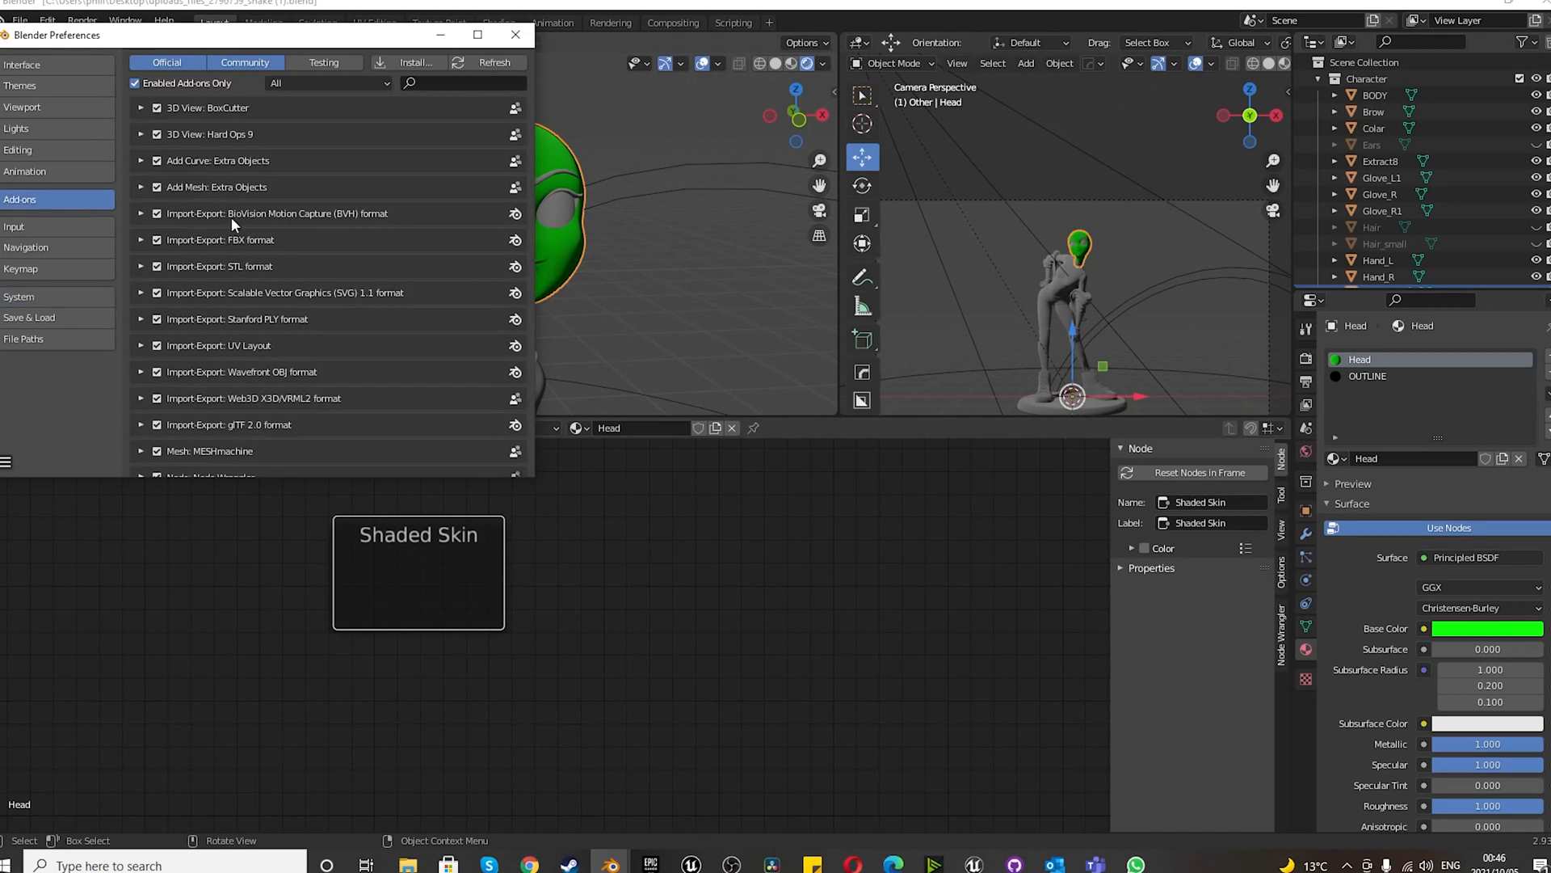
pyautogui.click(426, 80)
pyautogui.write('node')
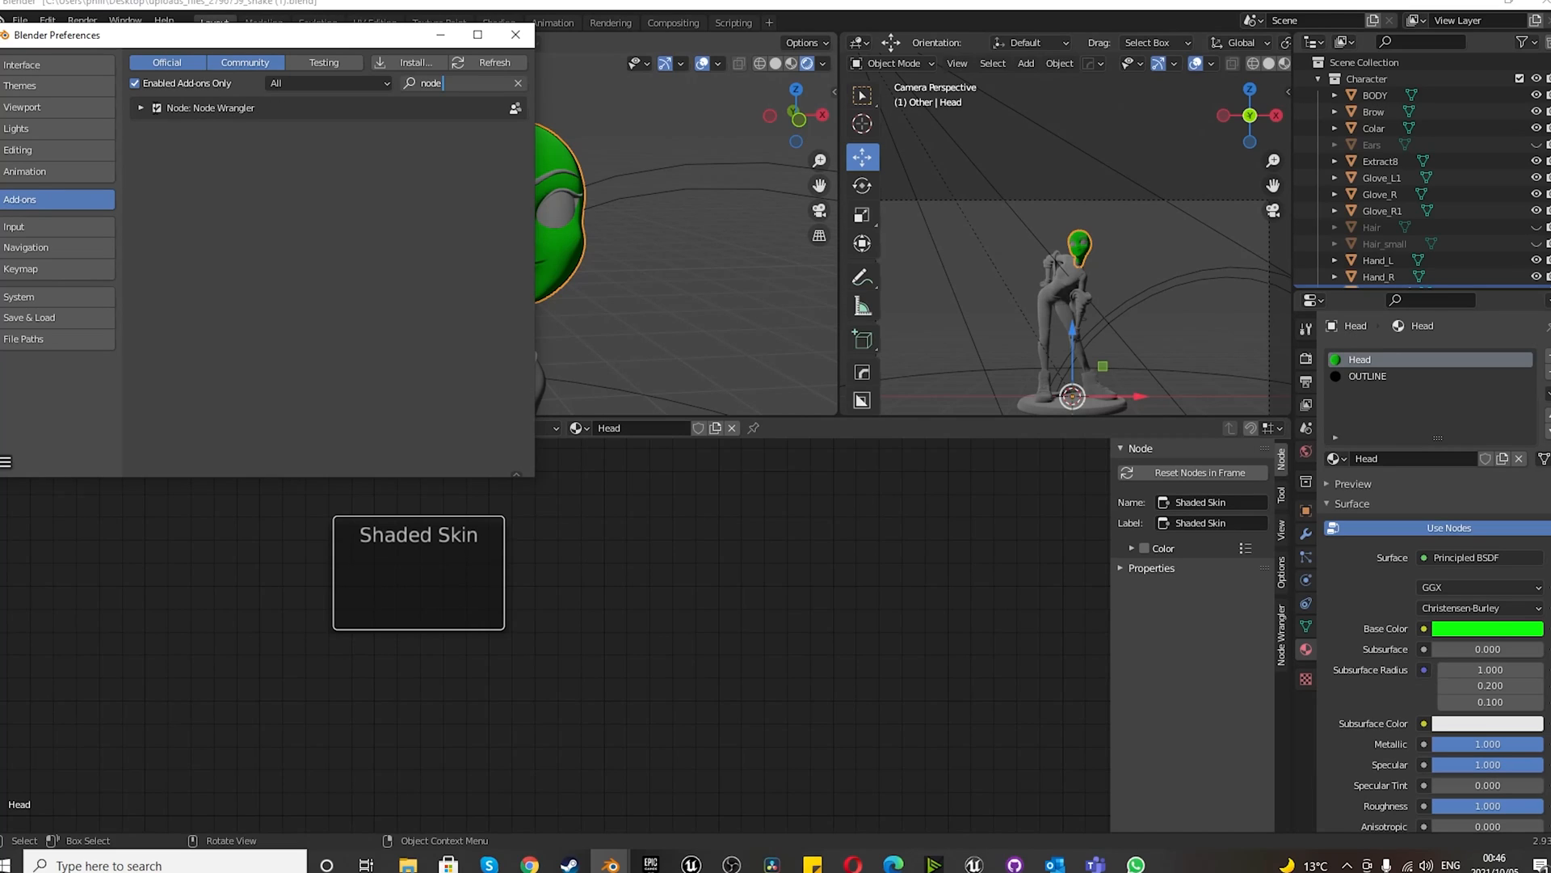
pyautogui.click(515, 34)
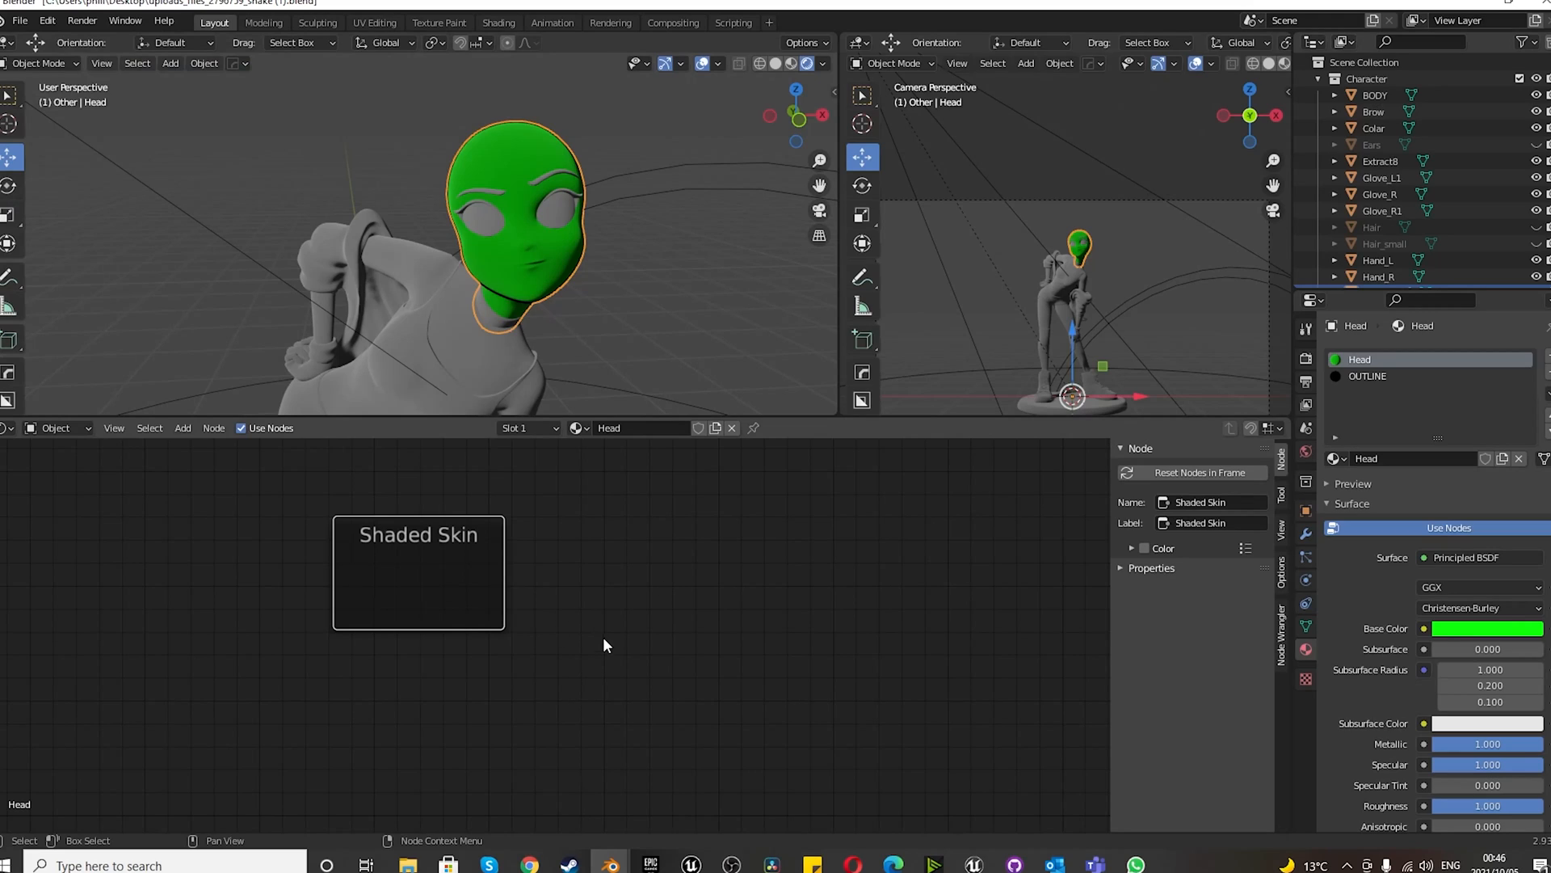
# - Add a ColorRamp converter node inside the Shaded Skin frame and move the frame up and to the left
pyautogui.hotkey('shift', 'a')
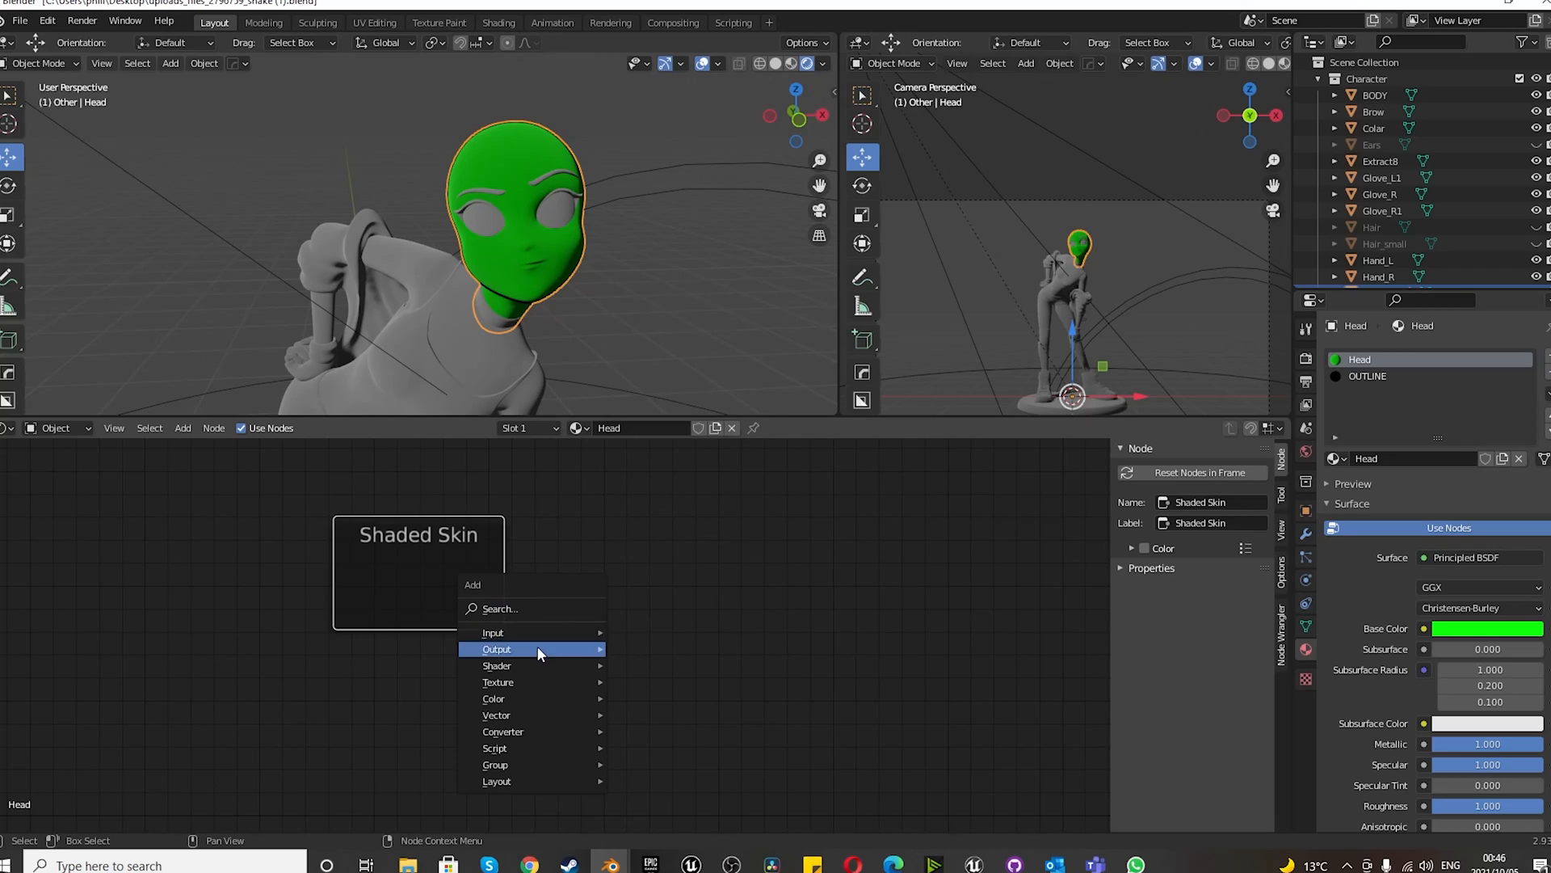
pyautogui.moveTo(530, 731)
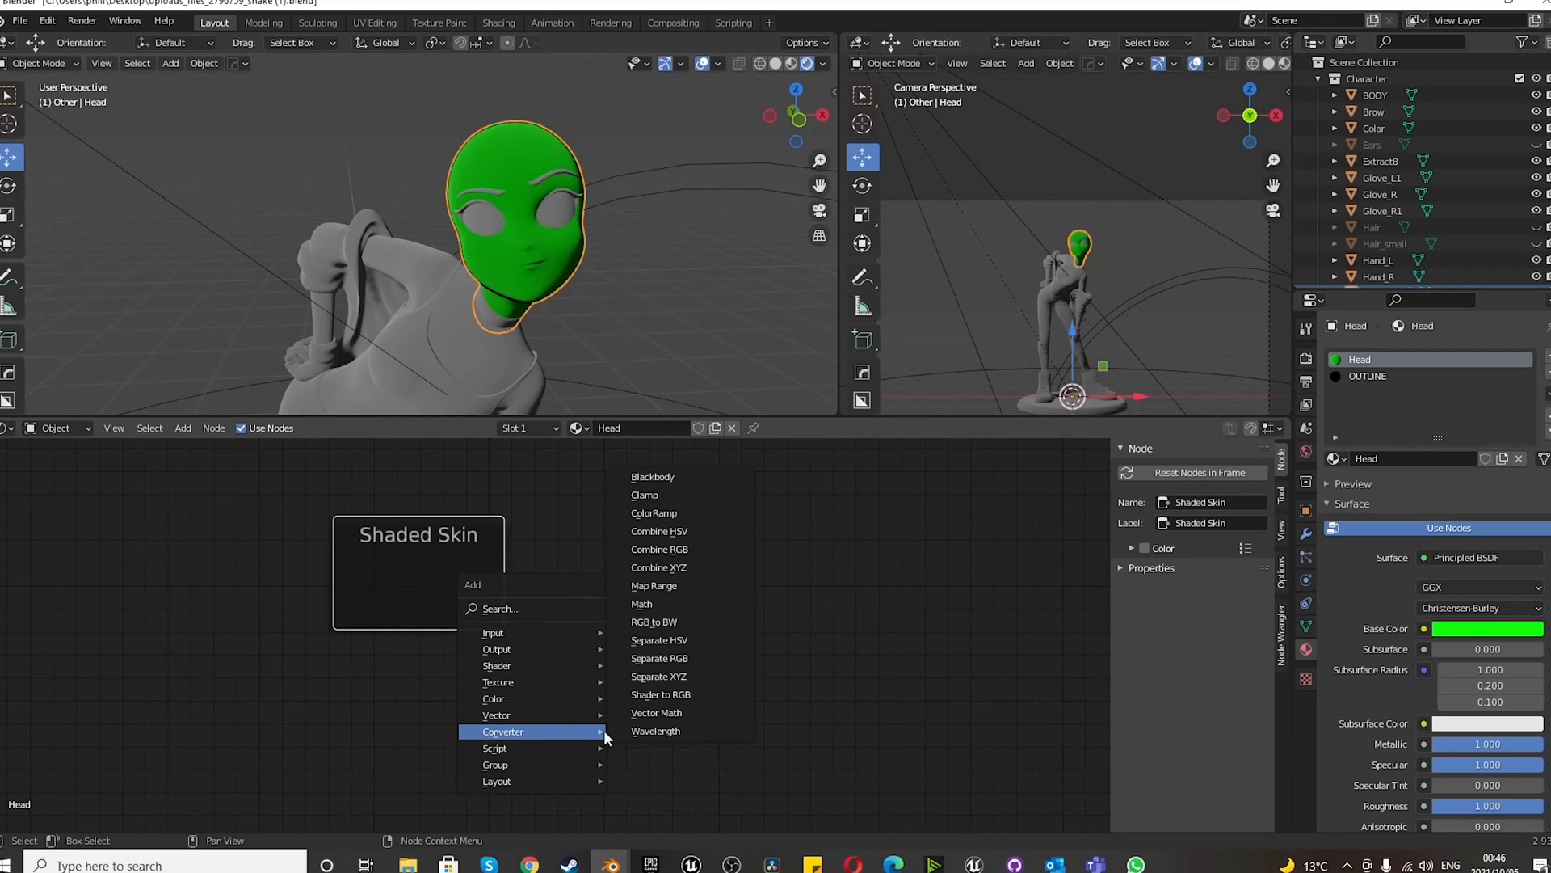
pyautogui.click(656, 514)
pyautogui.click(389, 571)
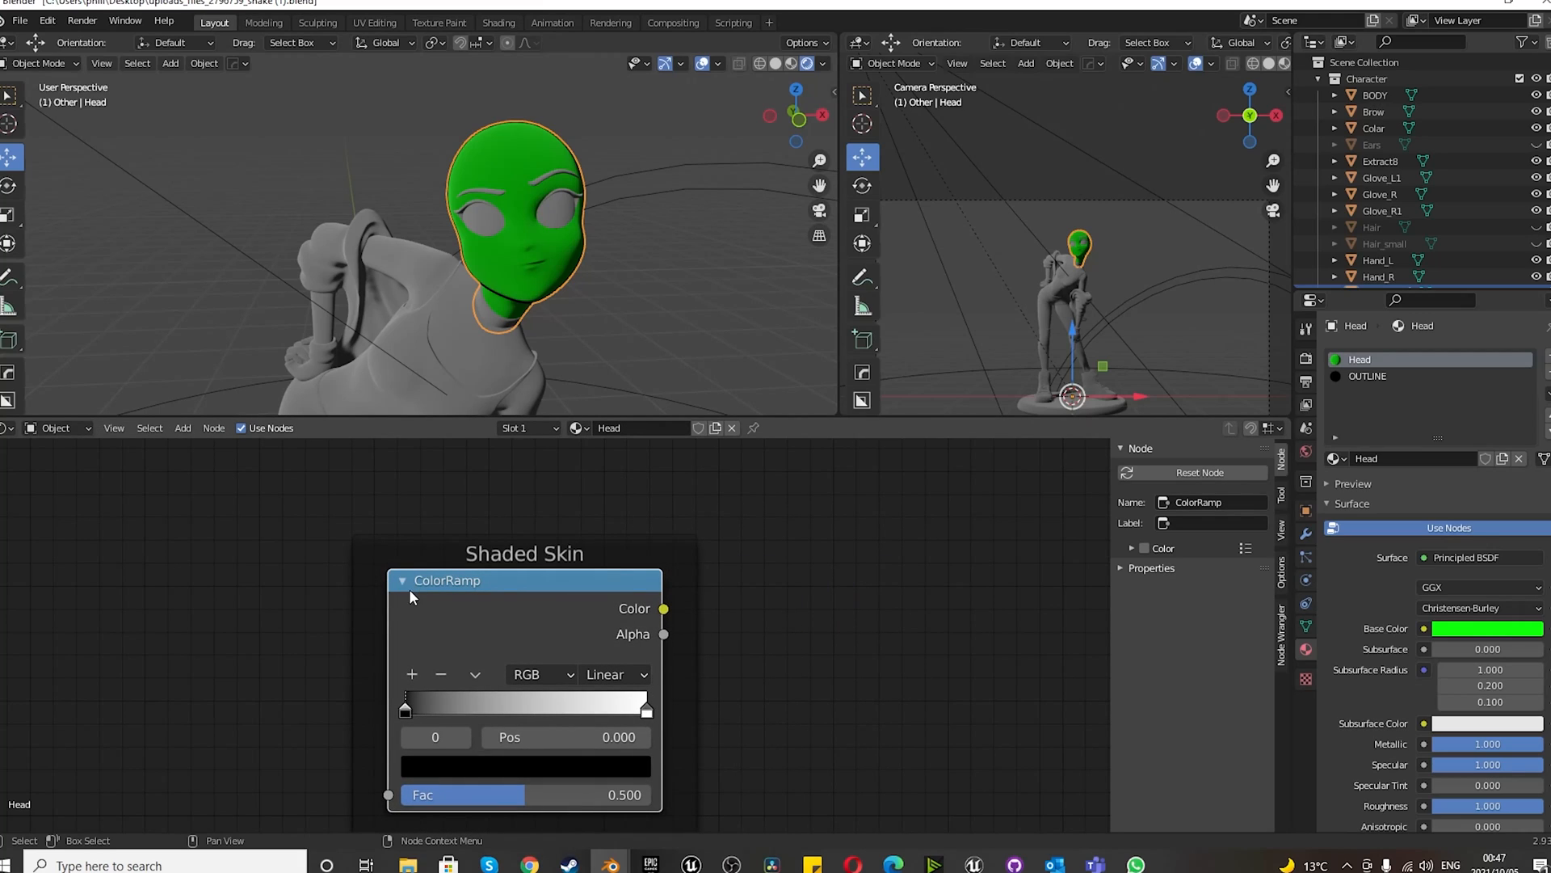
pyautogui.moveTo(387, 554); pyautogui.dragTo(332, 481)
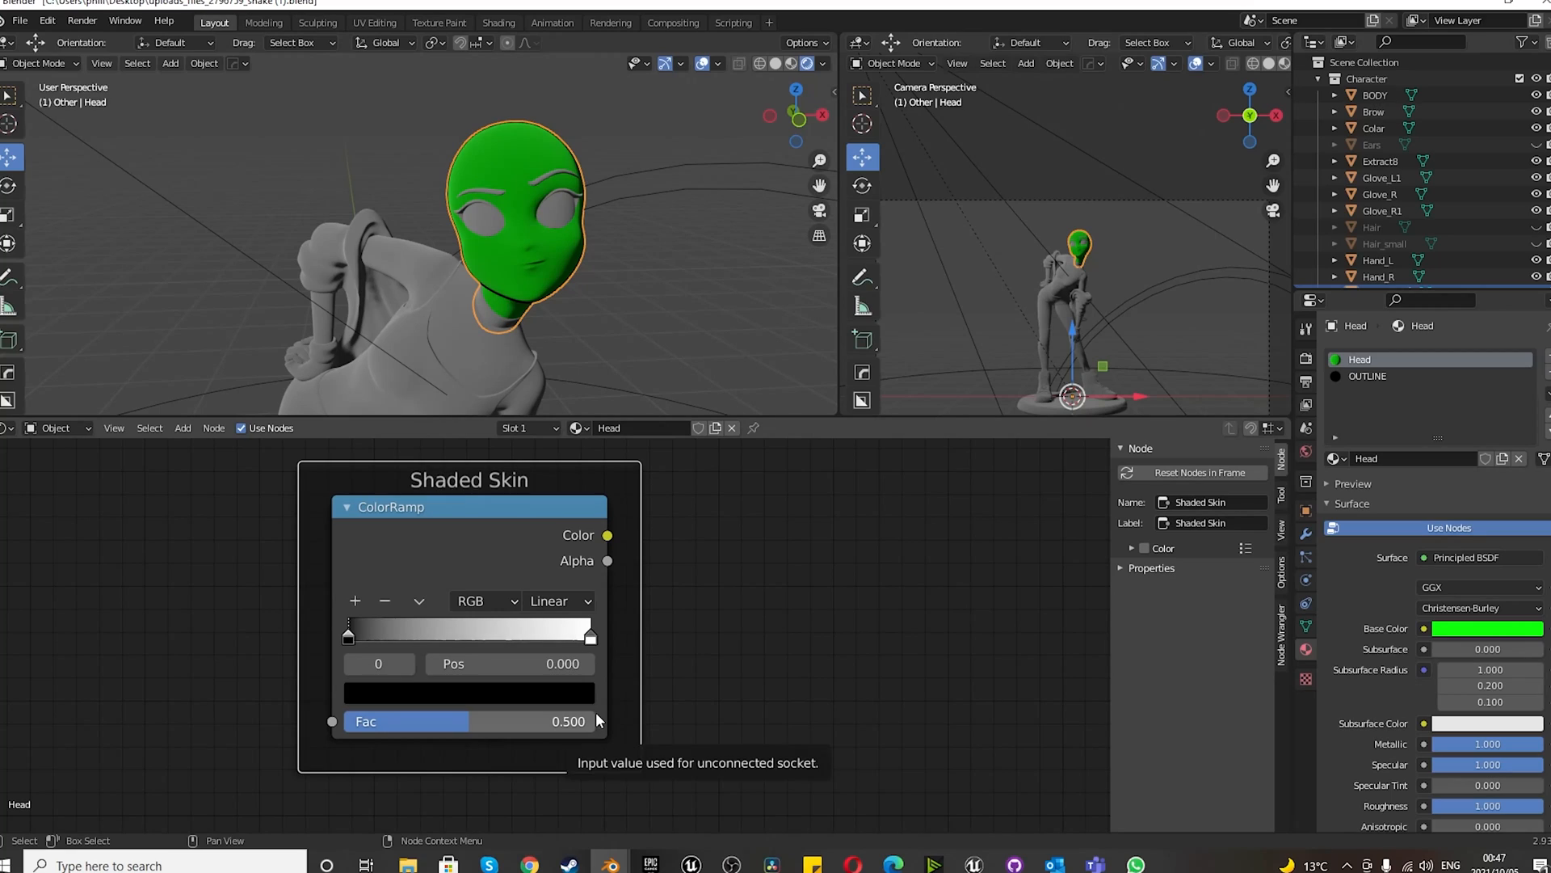
# - Add a Glossy BSDF shader to the Shaded Skin frame and place it to the right of the ColorRamp
pyautogui.hotkey('shift', 'a')
pyautogui.moveTo(599, 575)
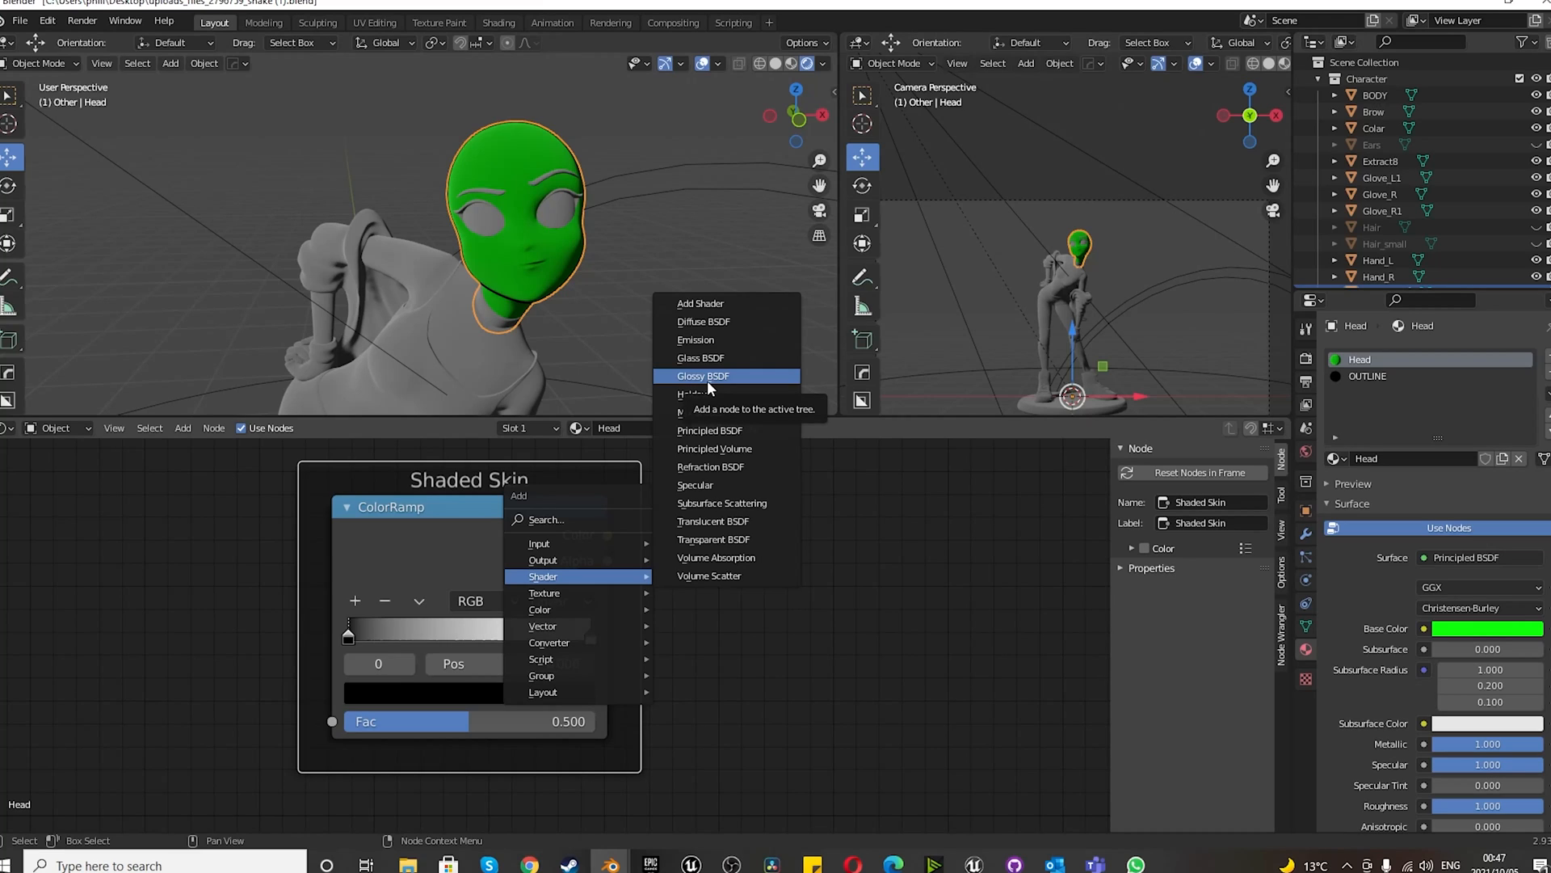
pyautogui.click(704, 377)
pyautogui.click(614, 582)
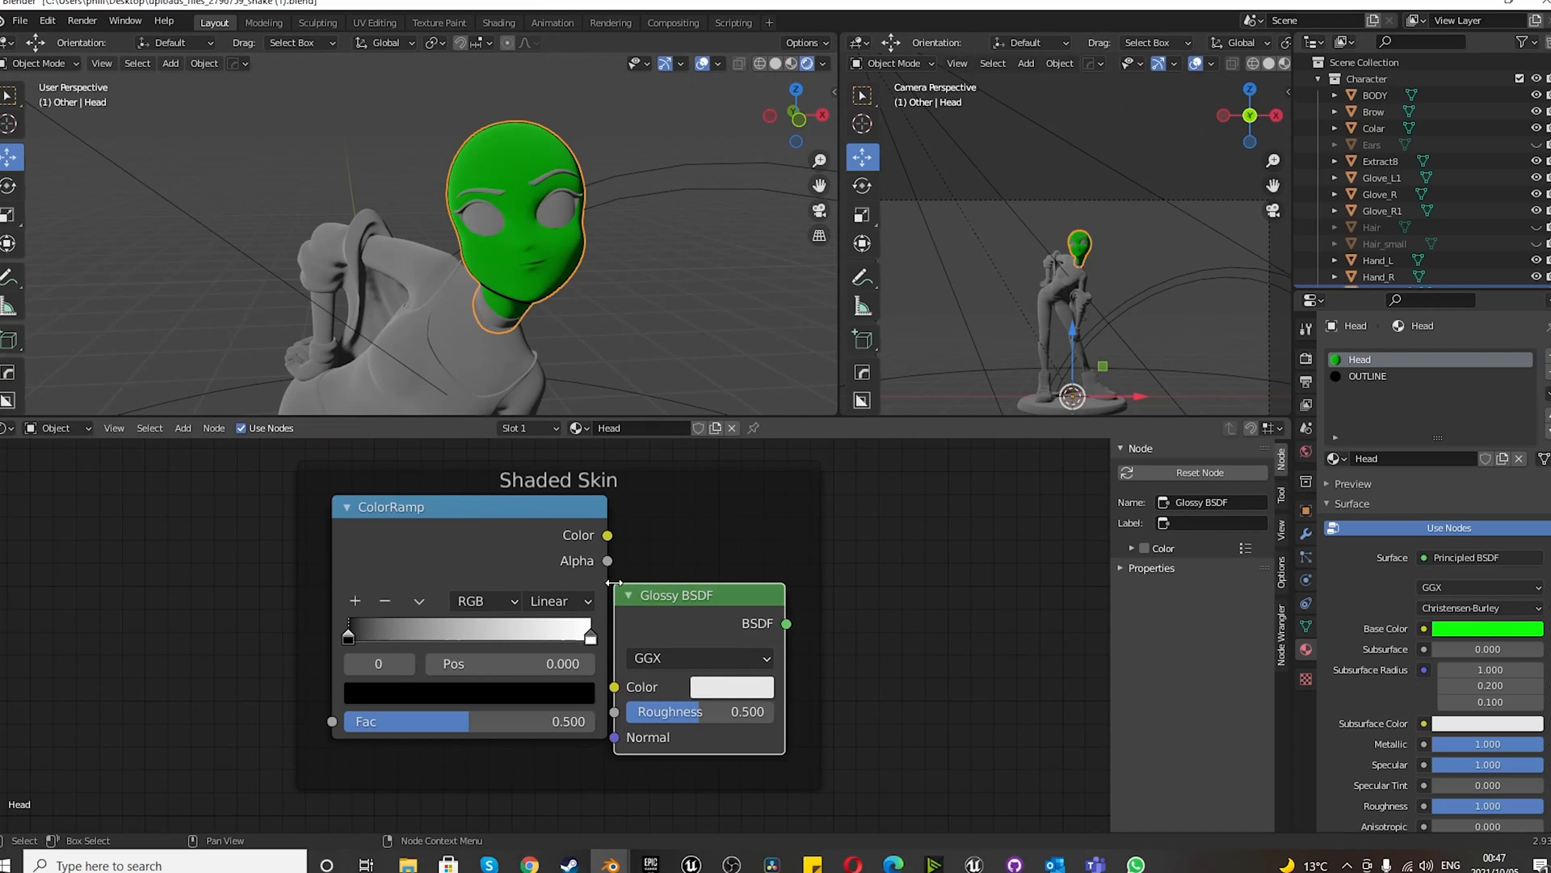
pyautogui.moveTo(661, 587)
pyautogui.mouseDown()
pyautogui.moveTo(815, 550)
pyautogui.moveTo(807, 449)
pyautogui.mouseUp()
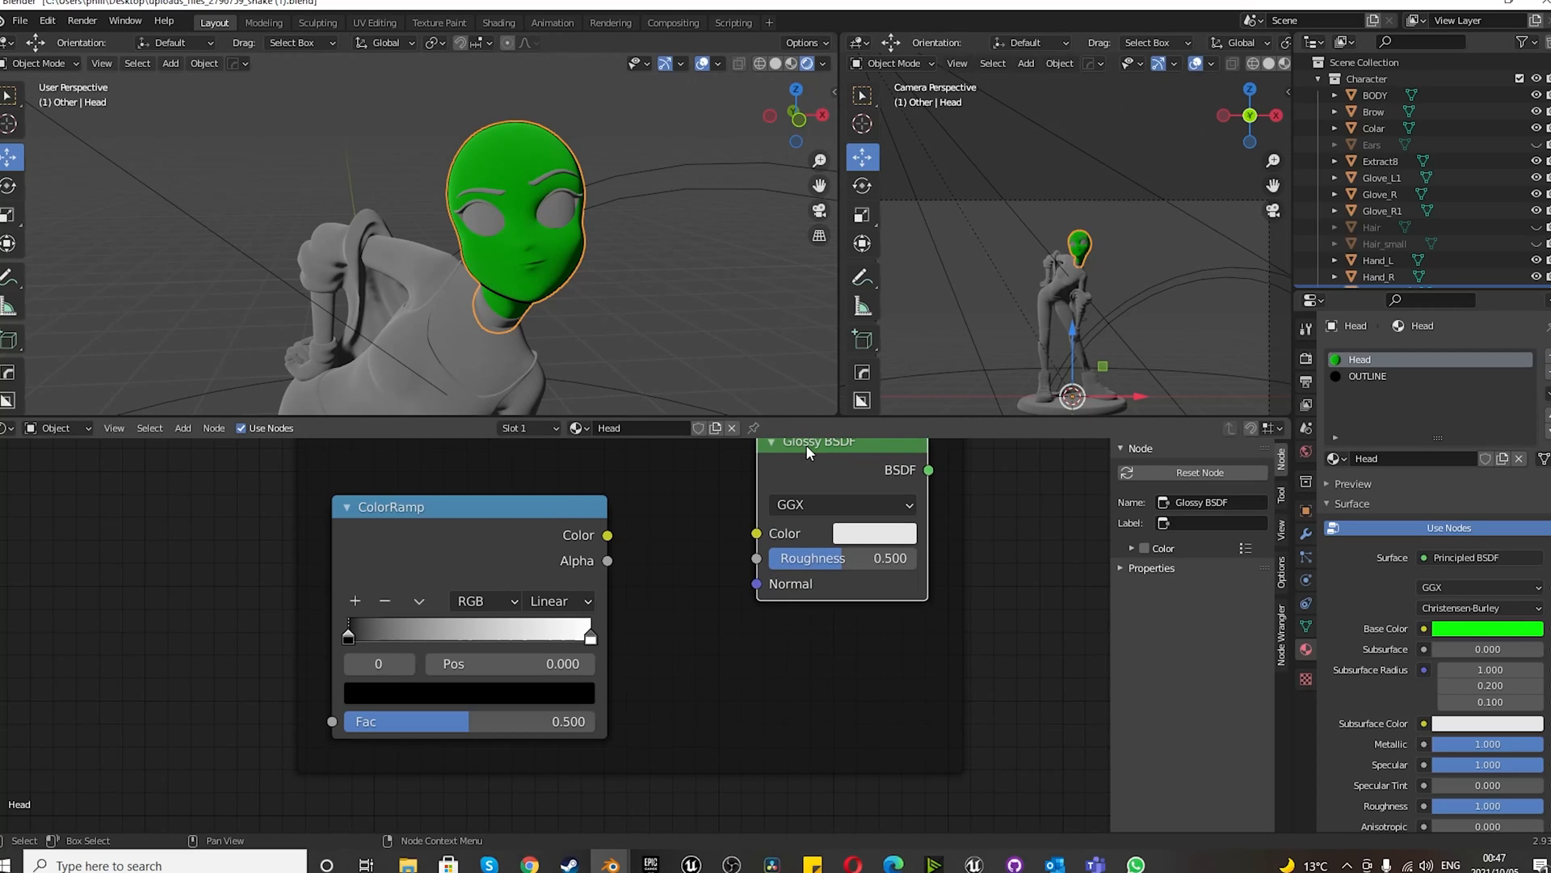
# - Connect the ColorRamp's Color output to the Glossy BSDF's Color input and adjust the shader node's position
pyautogui.moveTo(607, 535); pyautogui.dragTo(756, 533)
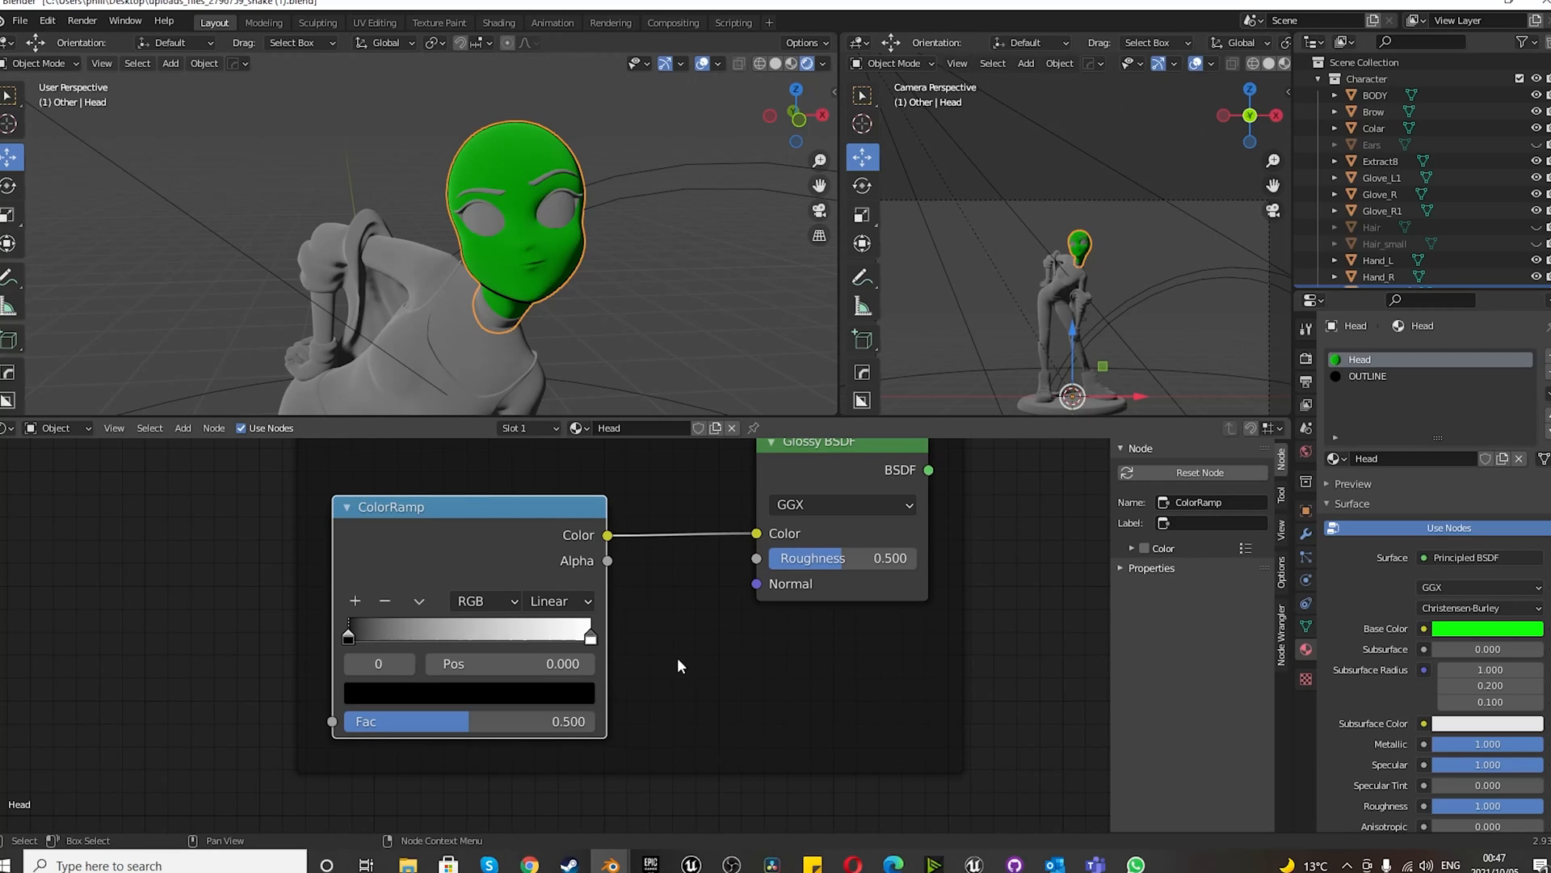
pyautogui.moveTo(801, 463); pyautogui.dragTo(800, 463)
pyautogui.scroll(-4, 380, 706)
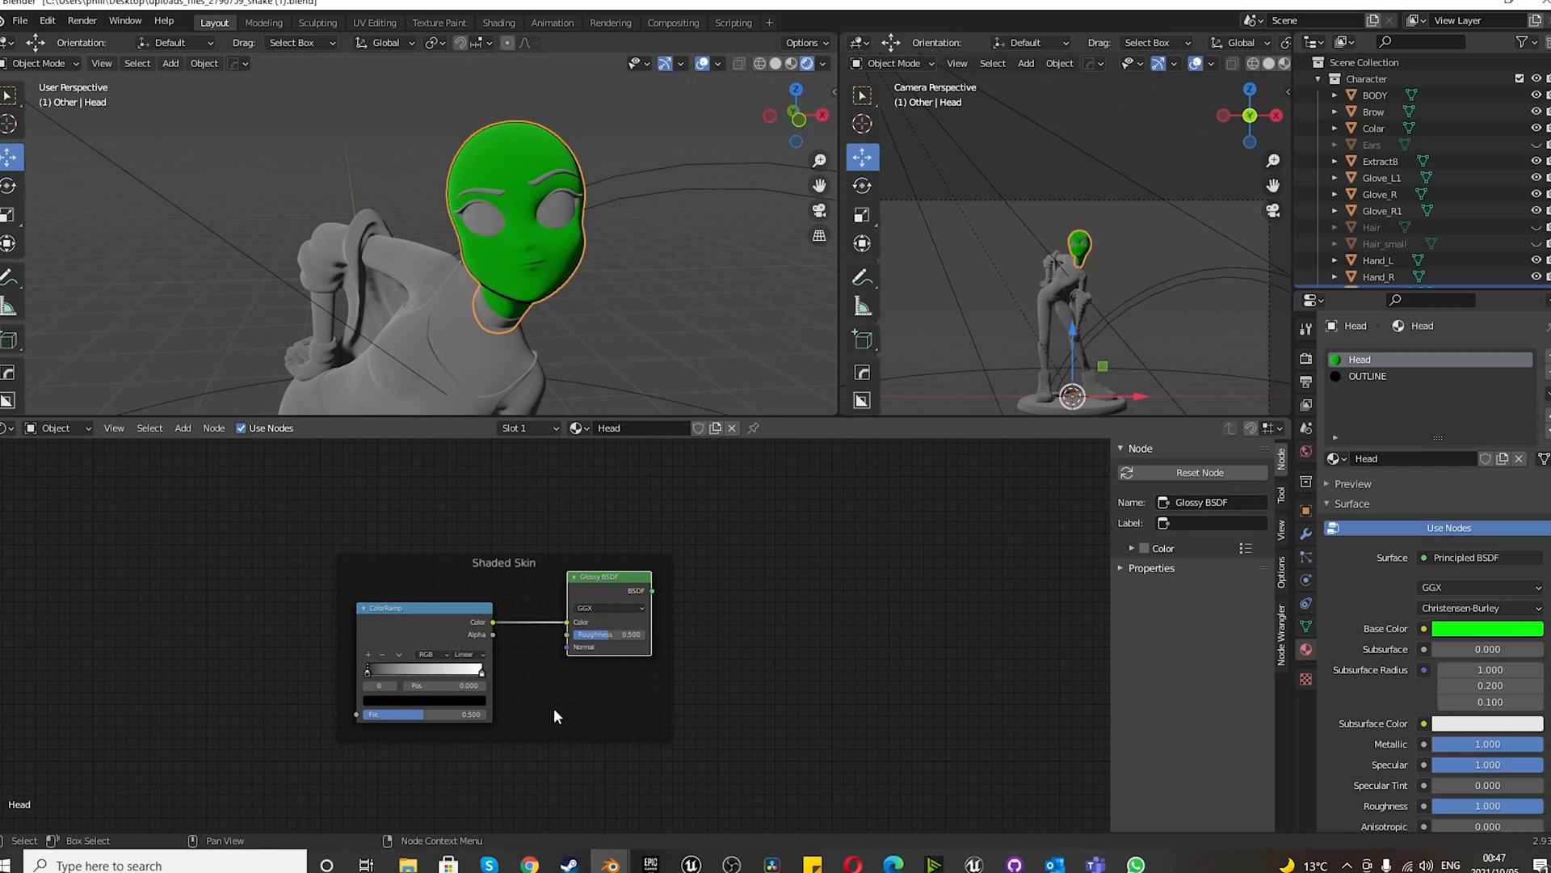
pyautogui.scroll(2, 695, 661)
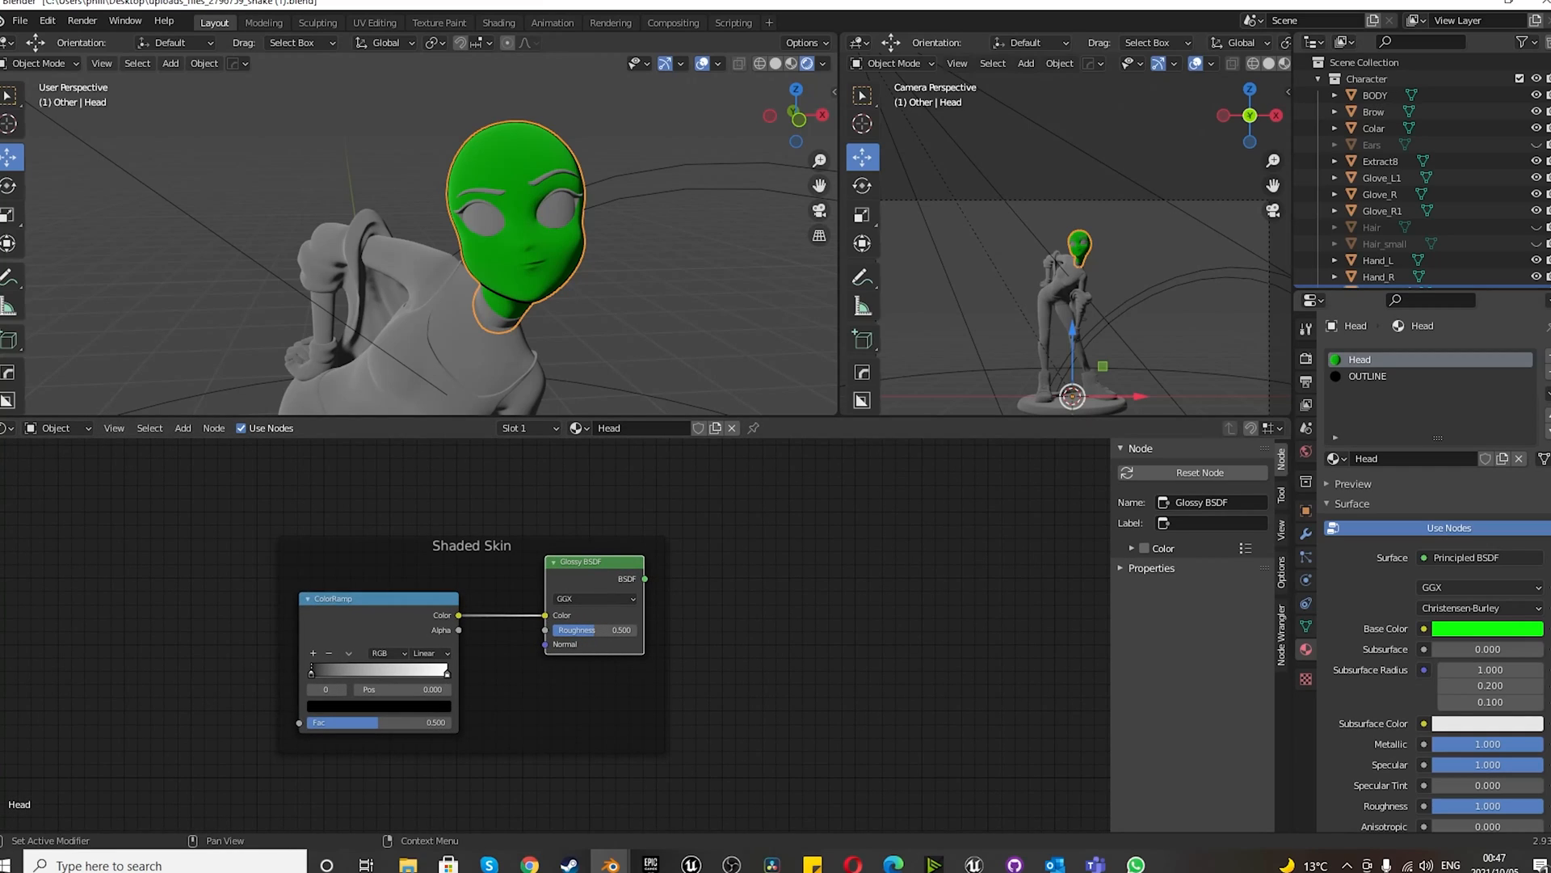
# - Select the ColorRamp and Glossy BSDF nodes in the Shaded Skin frame and join them into a new frame
pyautogui.scroll(-2, 643, 642)
pyautogui.scroll(2, 642, 642)
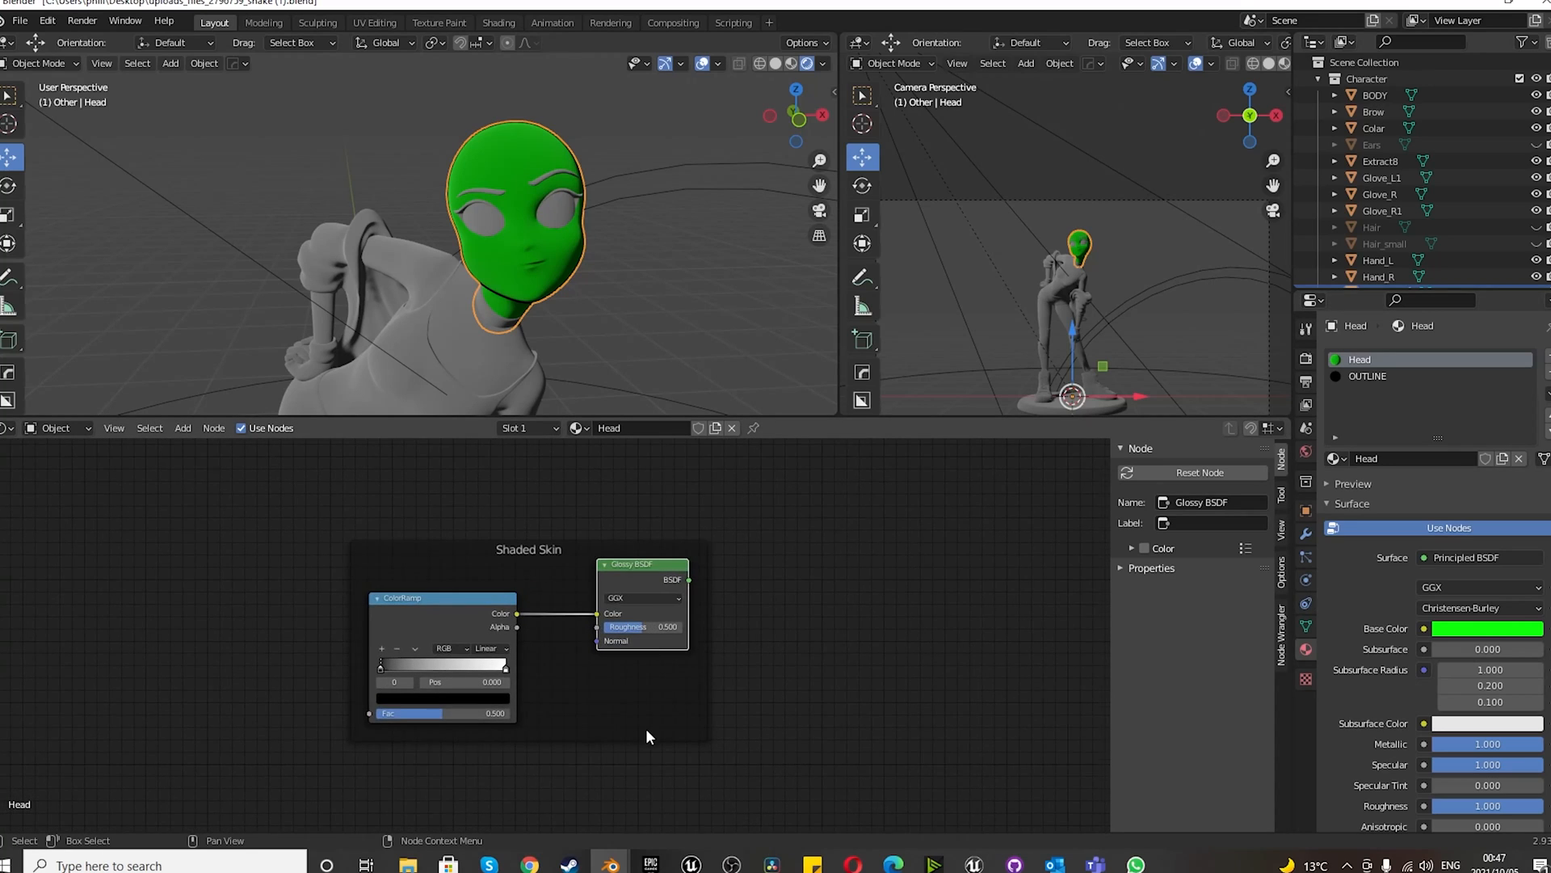
pyautogui.scroll(-3, 646, 727)
pyautogui.scroll(1, 649, 726)
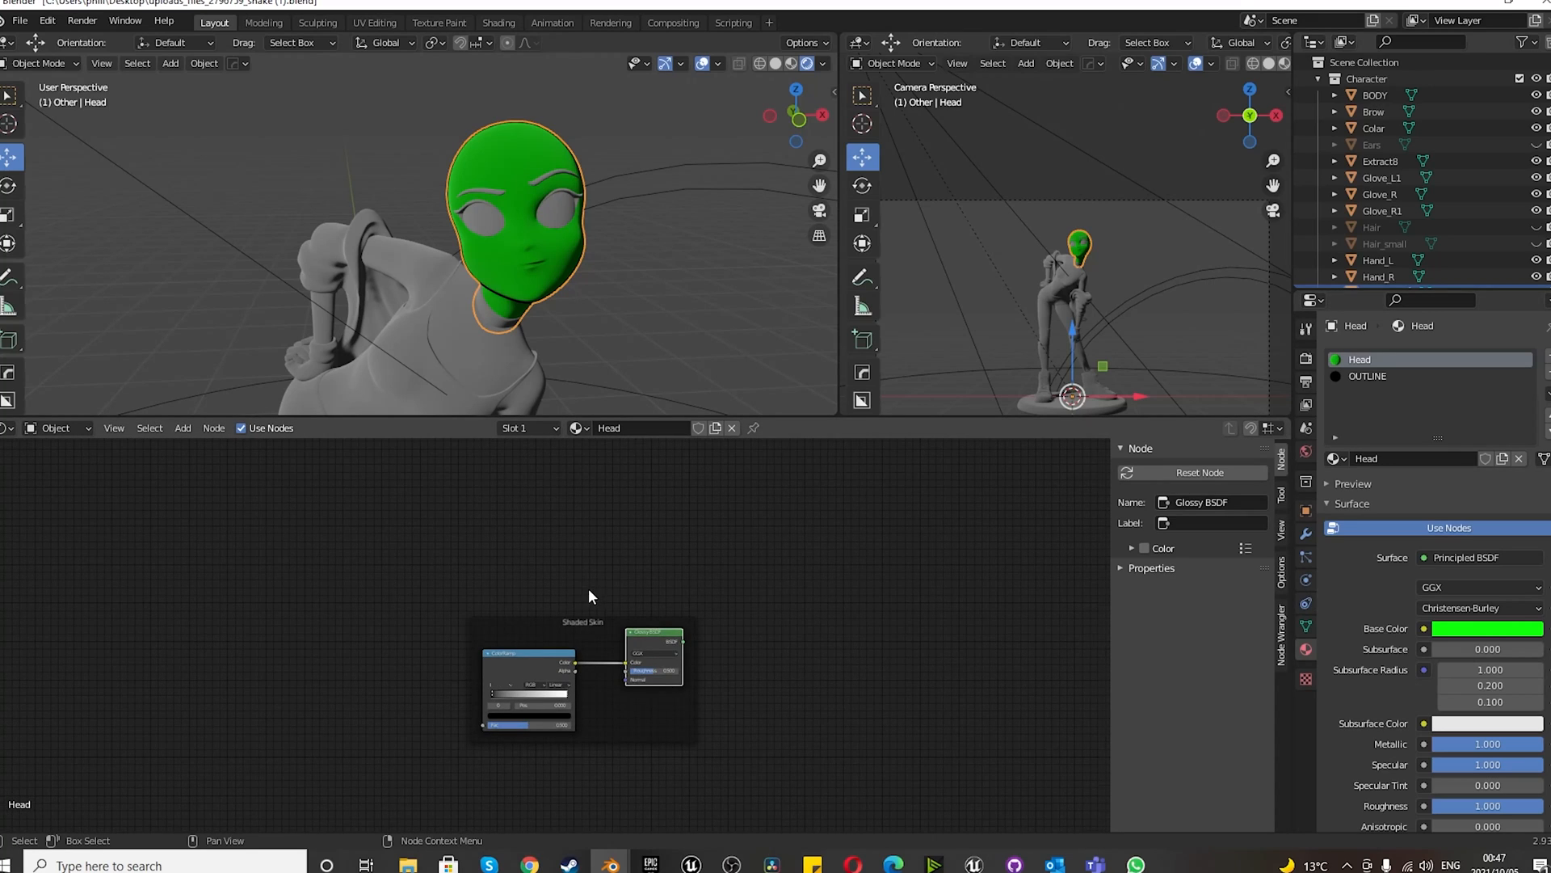
pyautogui.scroll(3, 589, 590)
pyautogui.click(506, 735)
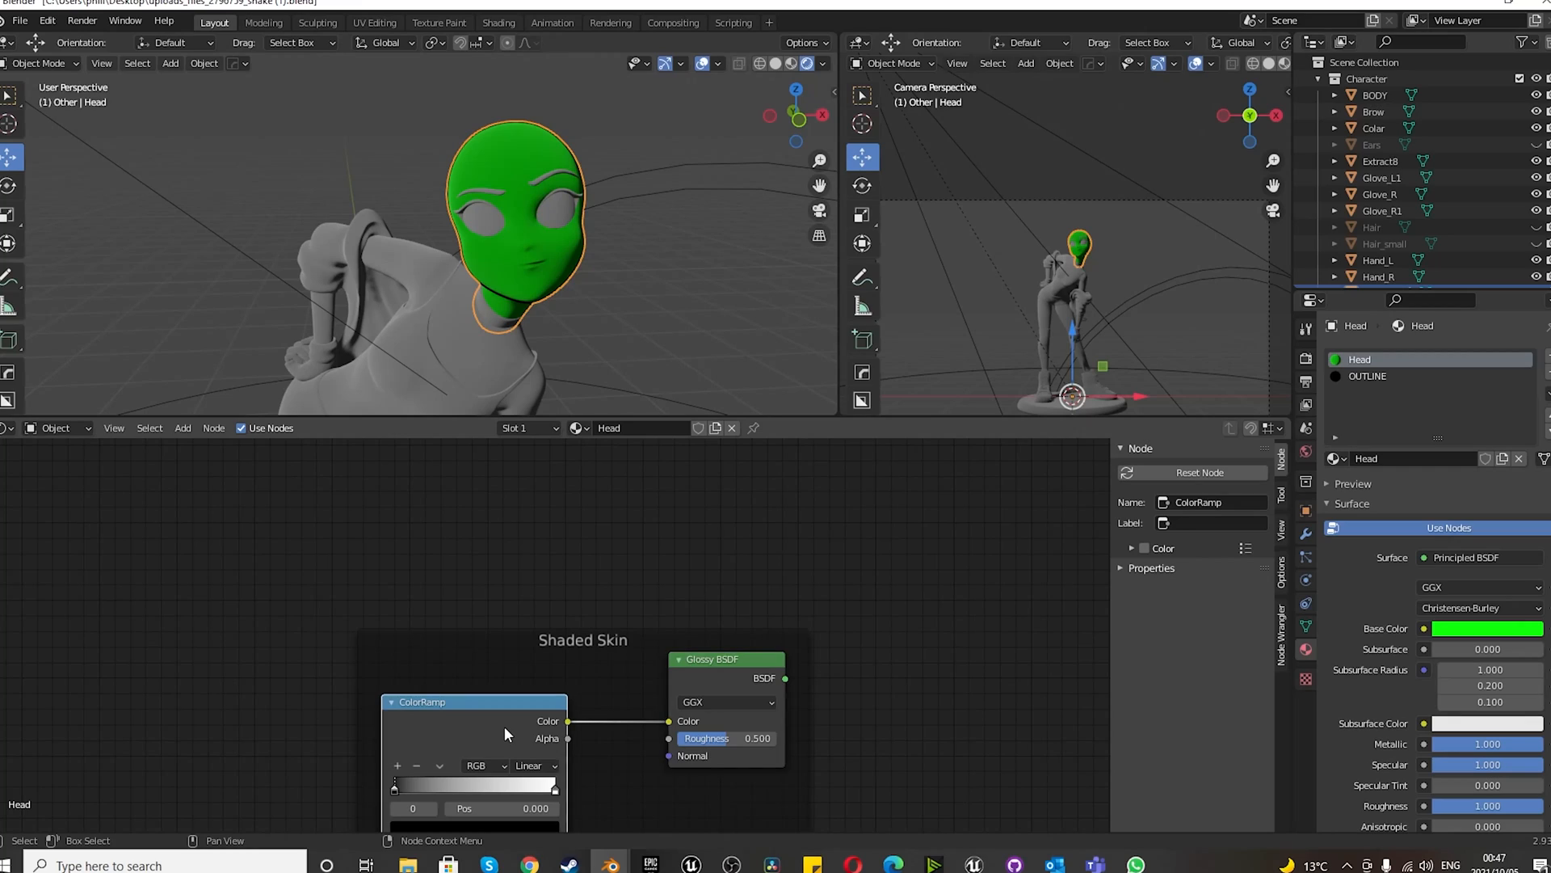
pyautogui.keyDown('shift'); pyautogui.click(727, 672); pyautogui.keyUp('shift')
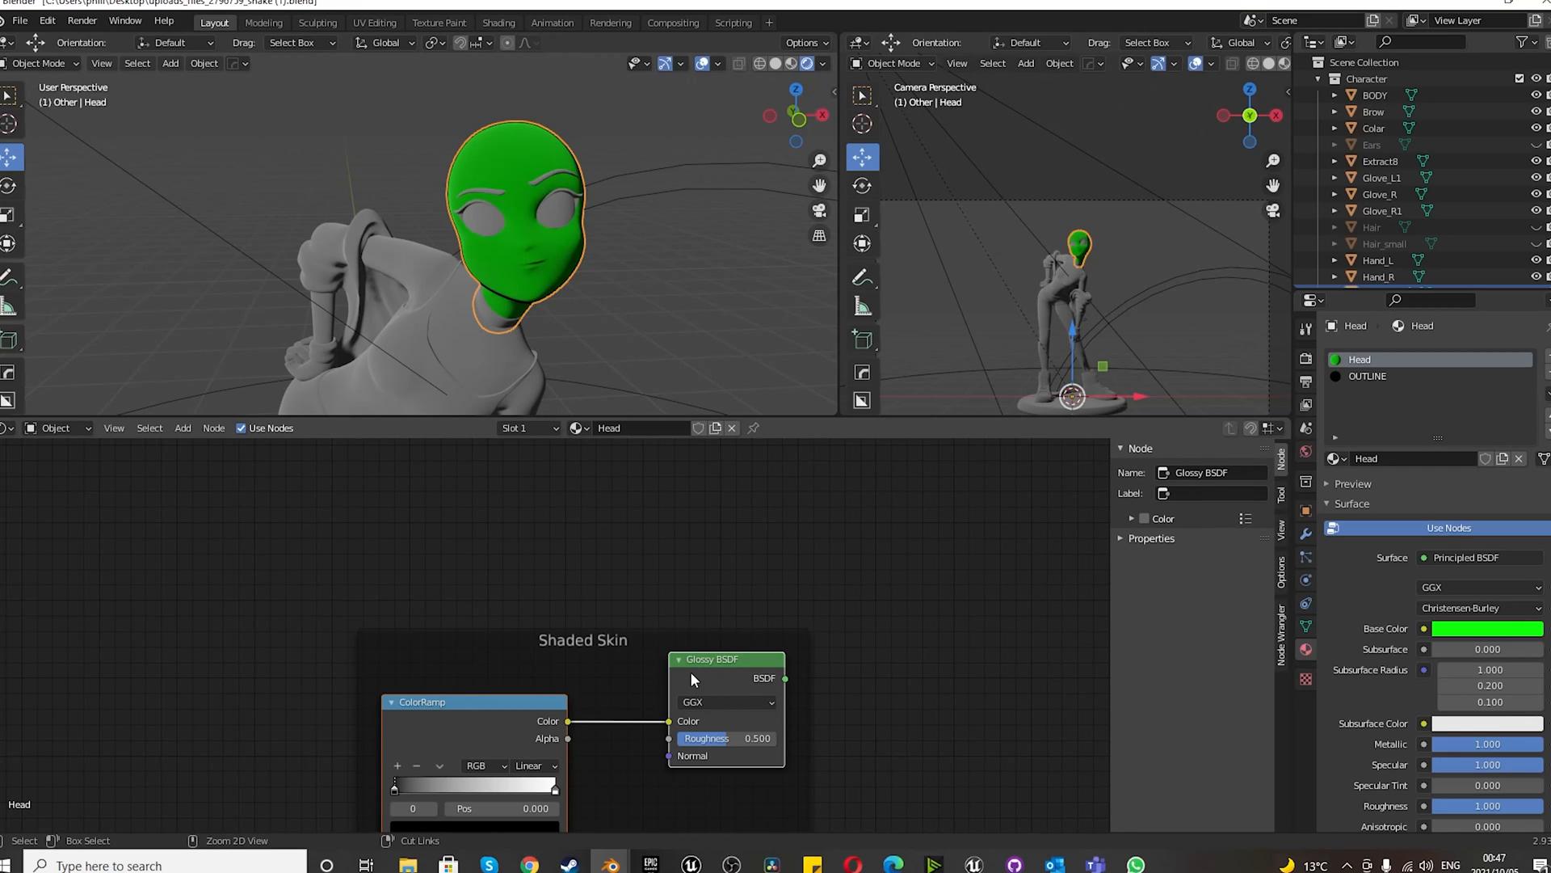
pyautogui.hotkey('ctrl', 'j')
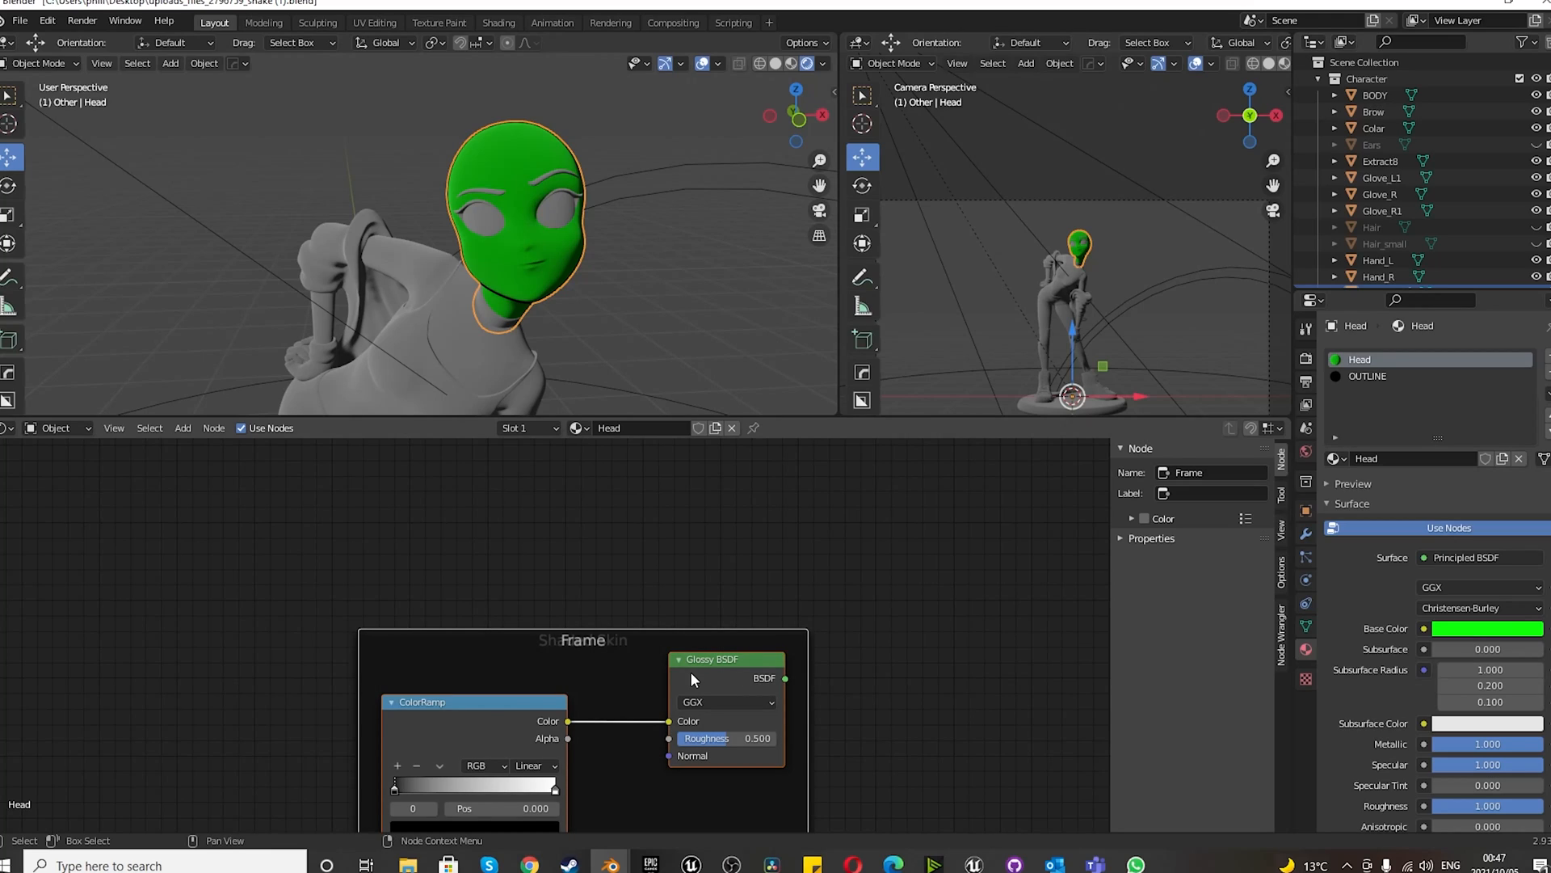
# - Set both the name and the label of the new frame to "Glossy/wet"
pyautogui.click(1207, 475)
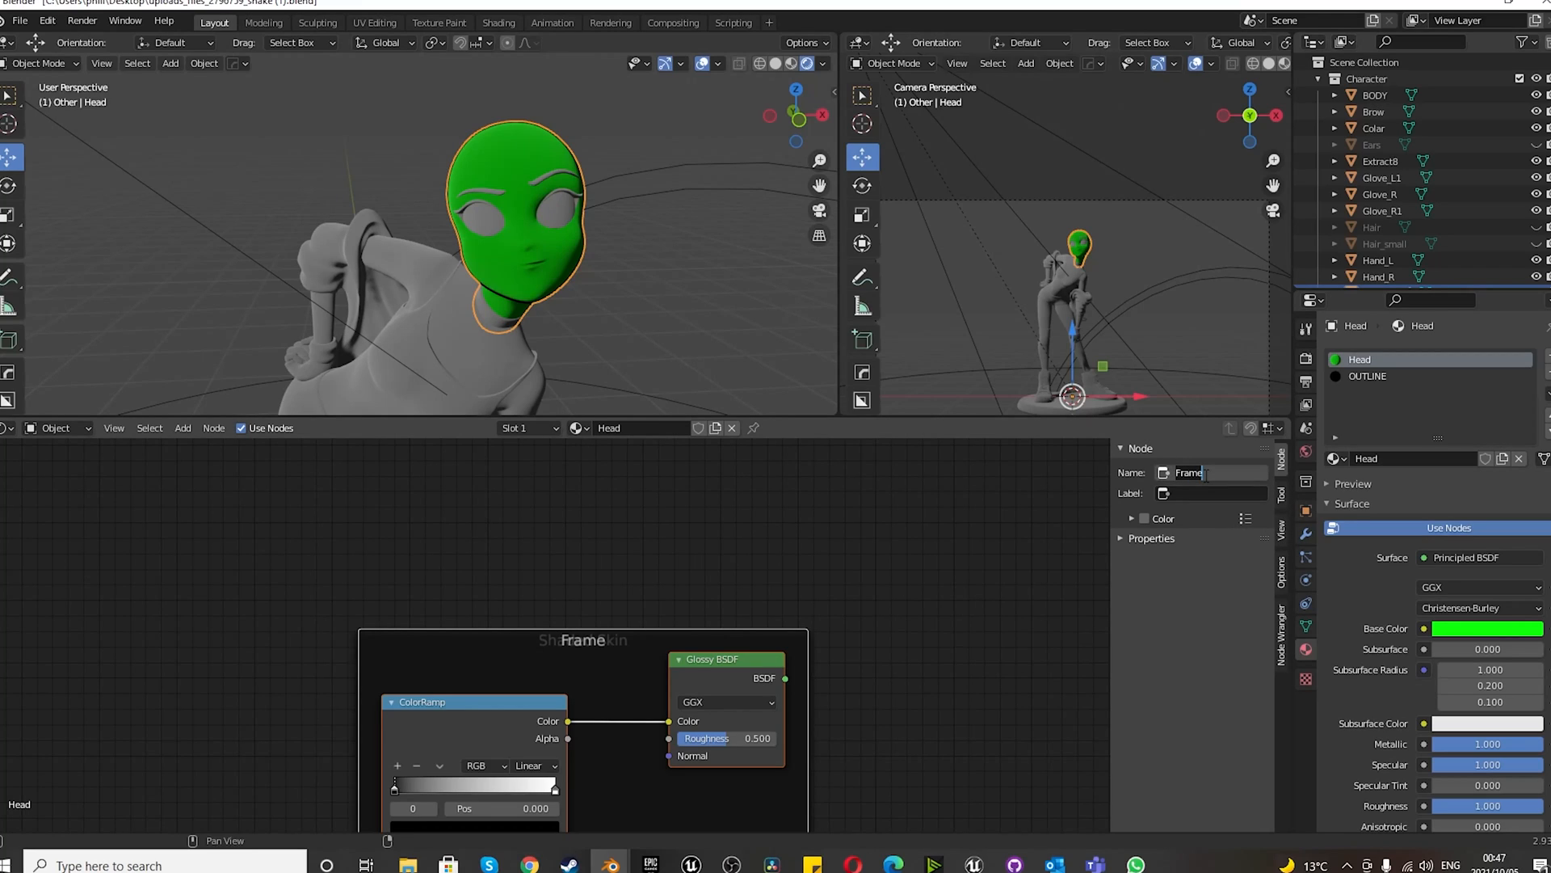
pyautogui.write('Glossy/wet')
pyautogui.hotkey('ctrl', 'a')
pyautogui.hotkey('ctrl', 'c')
pyautogui.click(1196, 494)
pyautogui.hotkey('ctrl', 'v')
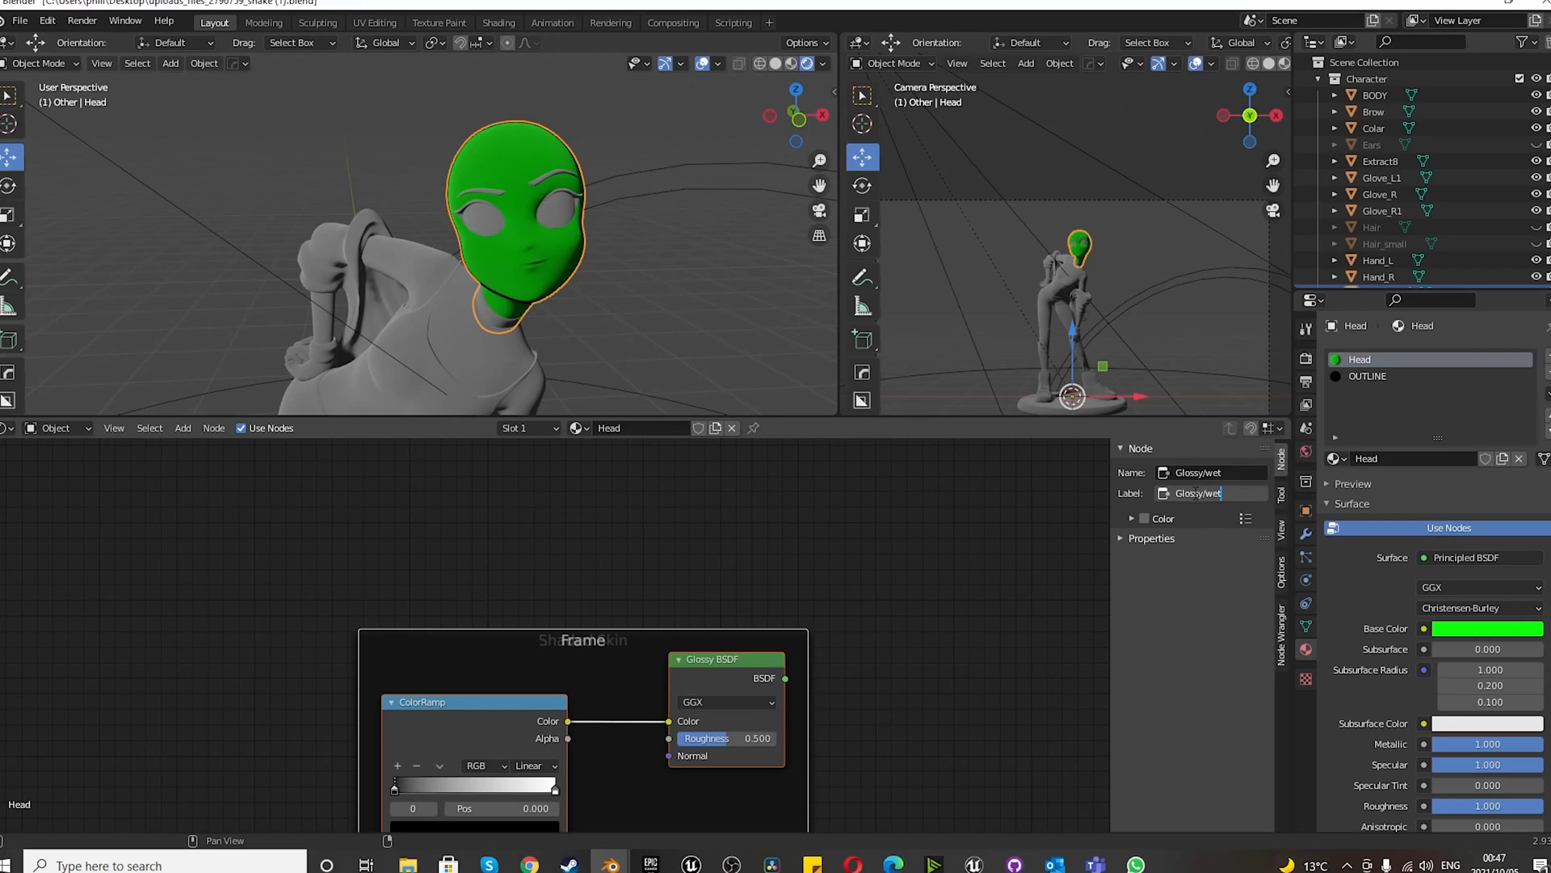
pyautogui.press('Return')
# - Nudge the Glossy/wet frame so it nests inside the Shaded Skin frame, and deselect it
pyautogui.scroll(-2, 488, 584)
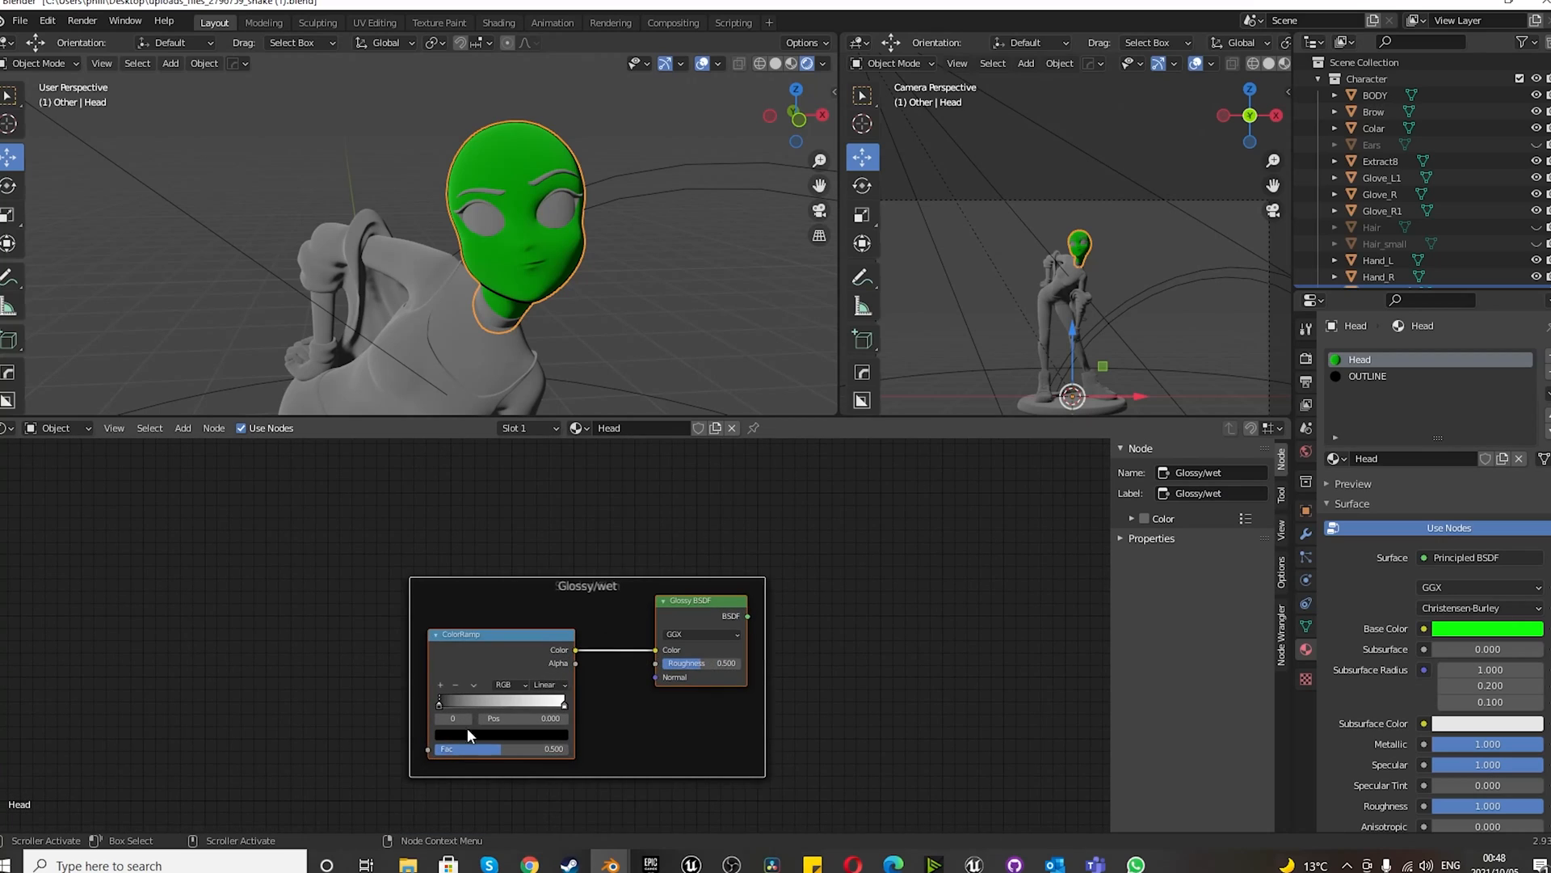
pyautogui.moveTo(512, 643)
pyautogui.mouseDown()
pyautogui.moveTo(521, 687)
pyautogui.moveTo(516, 667)
pyautogui.mouseUp()
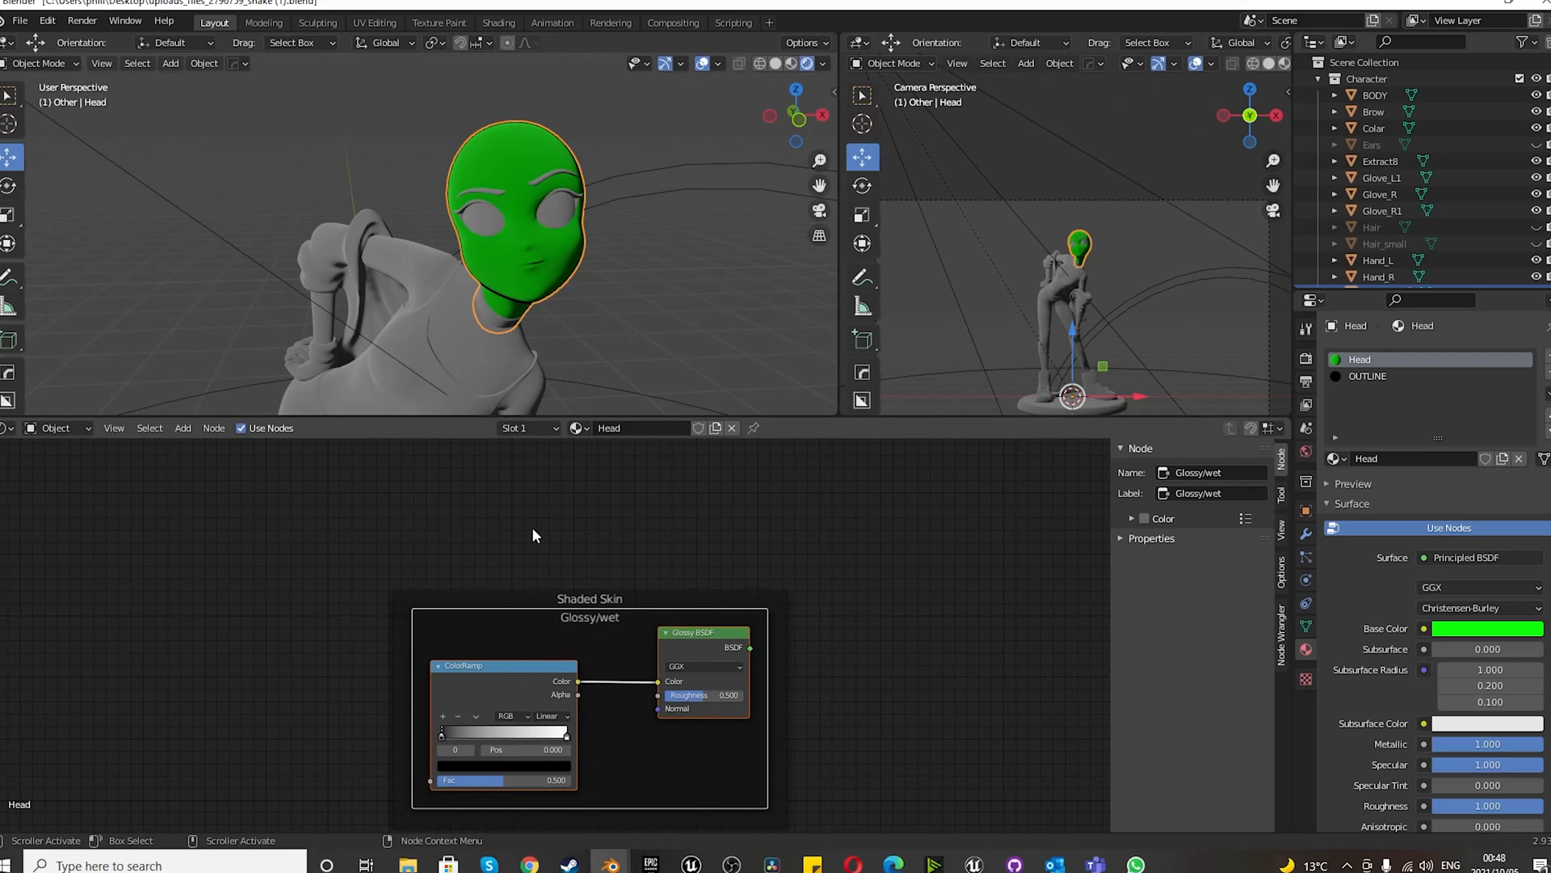
pyautogui.scroll(-2, 533, 565)
pyautogui.scroll(2, 533, 744)
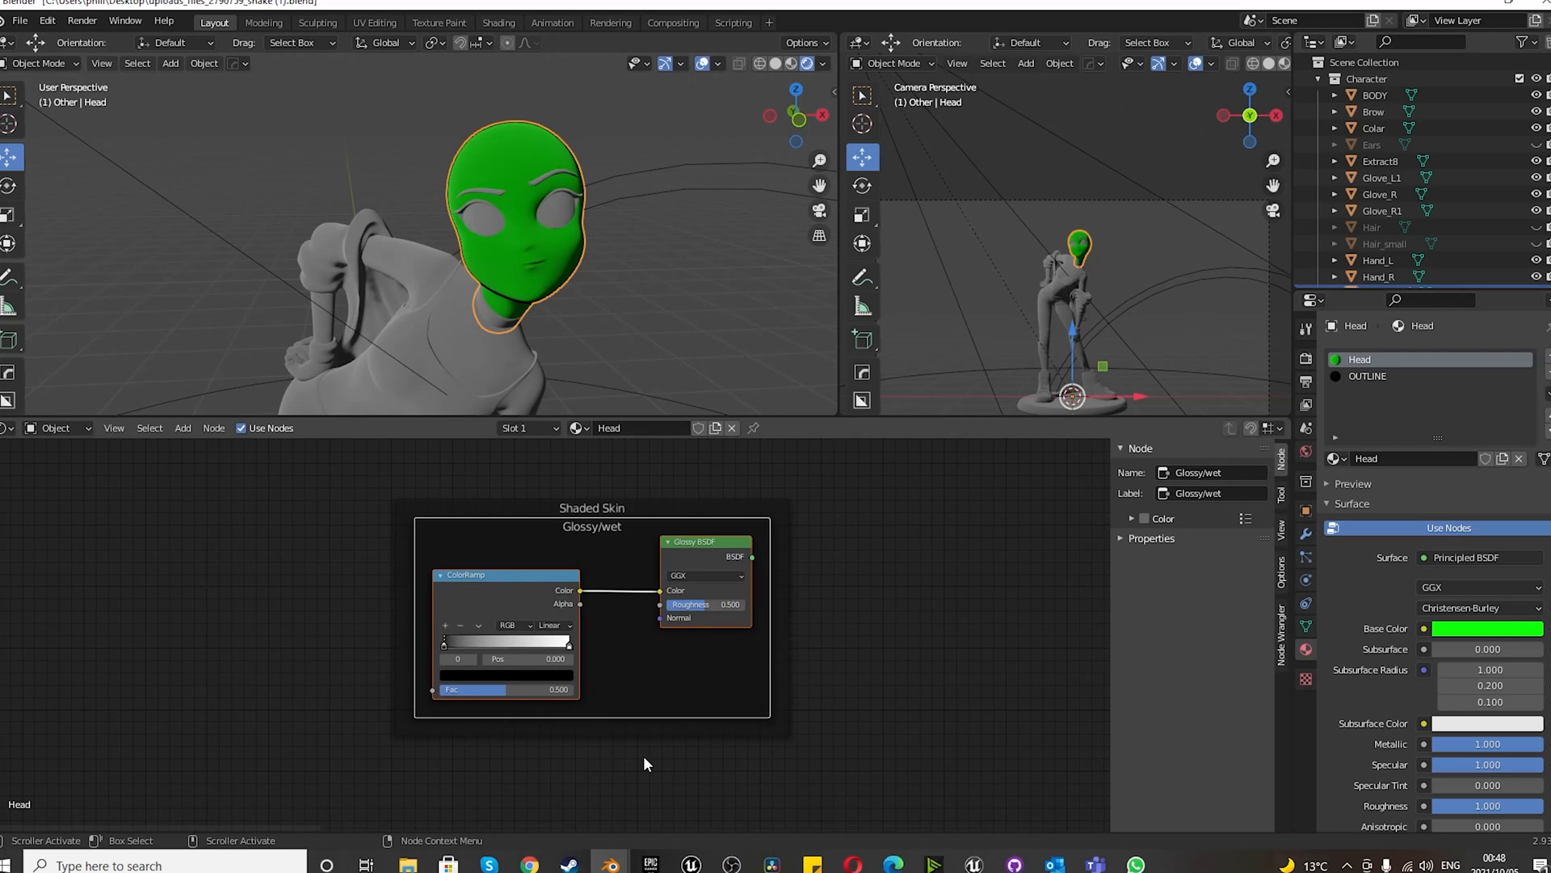
pyautogui.click(866, 672)
# - Add a Layer Weight node and place it below the Shaded Skin frame
pyautogui.scroll(-2, 646, 590)
pyautogui.scroll(1, 594, 701)
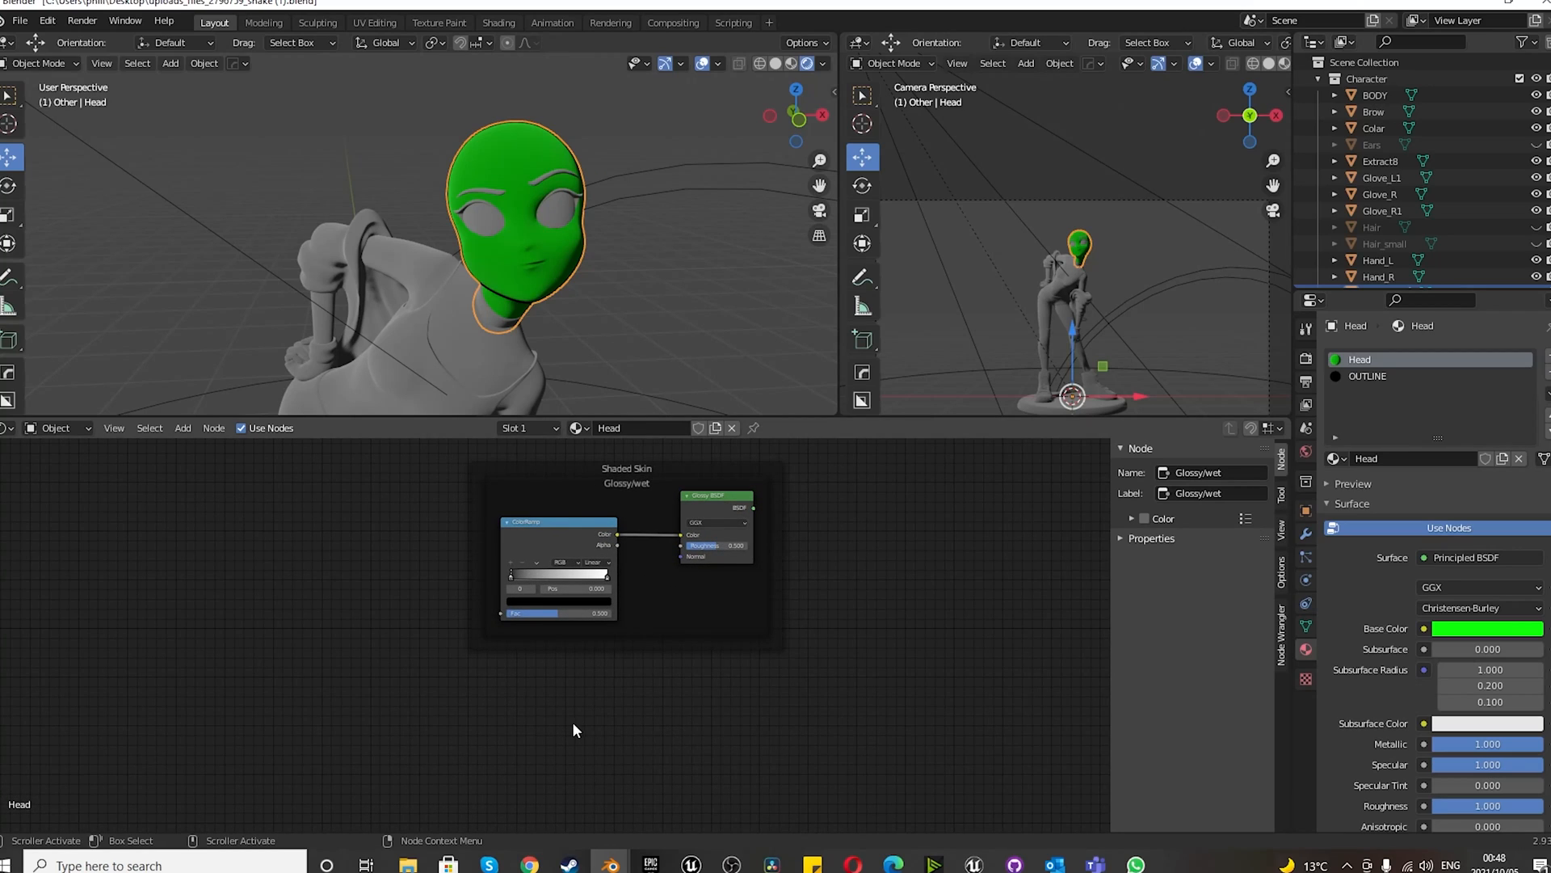
pyautogui.hotkey('shift', 'a')
pyautogui.moveTo(566, 711)
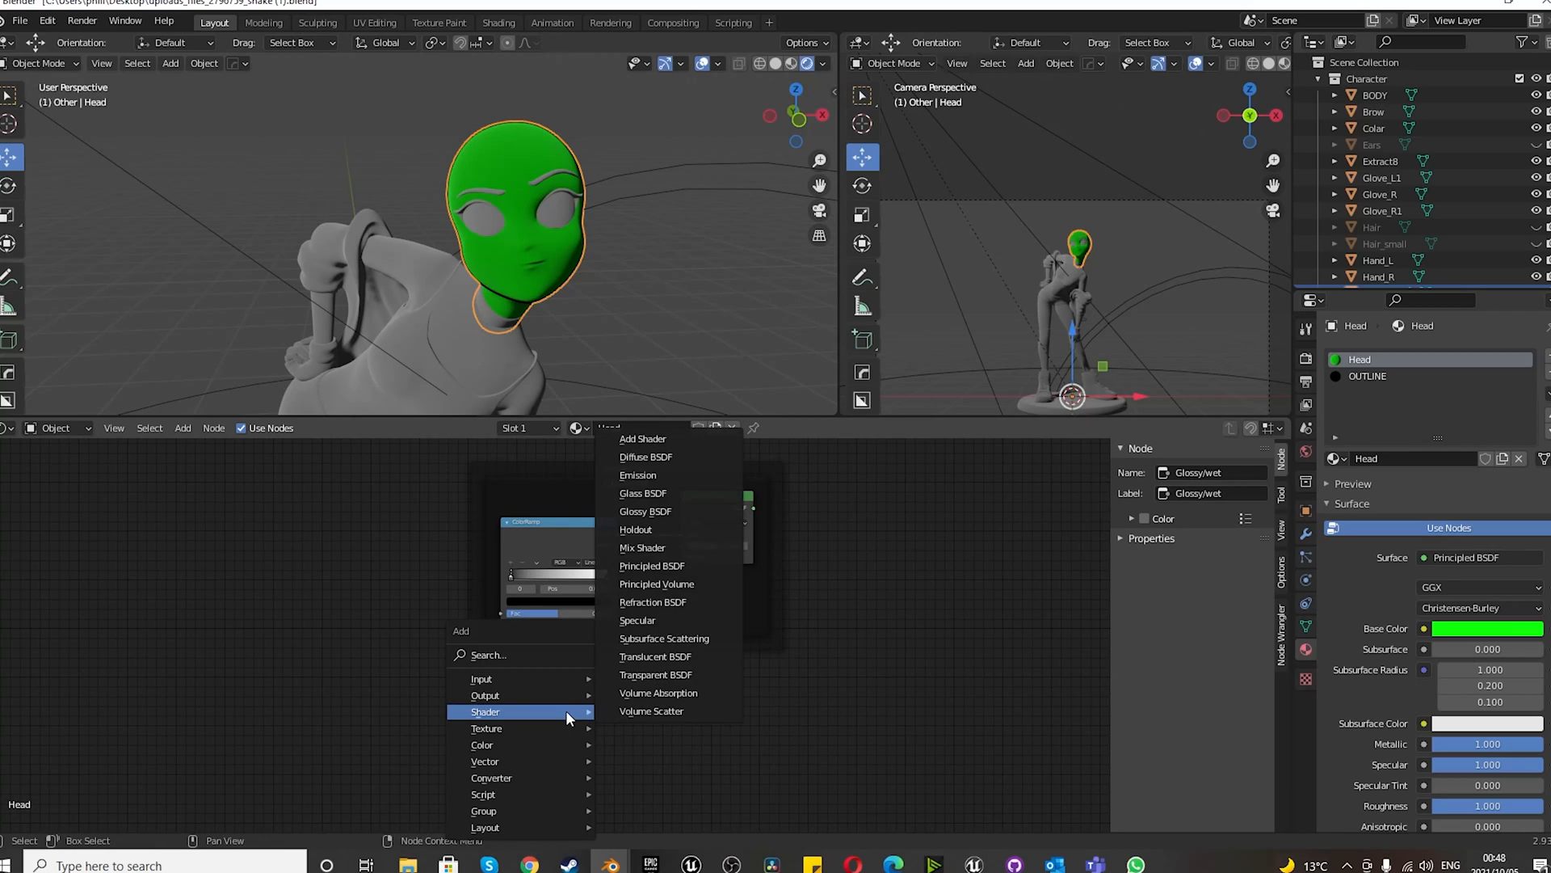
pyautogui.click(538, 659)
pyautogui.write('layer')
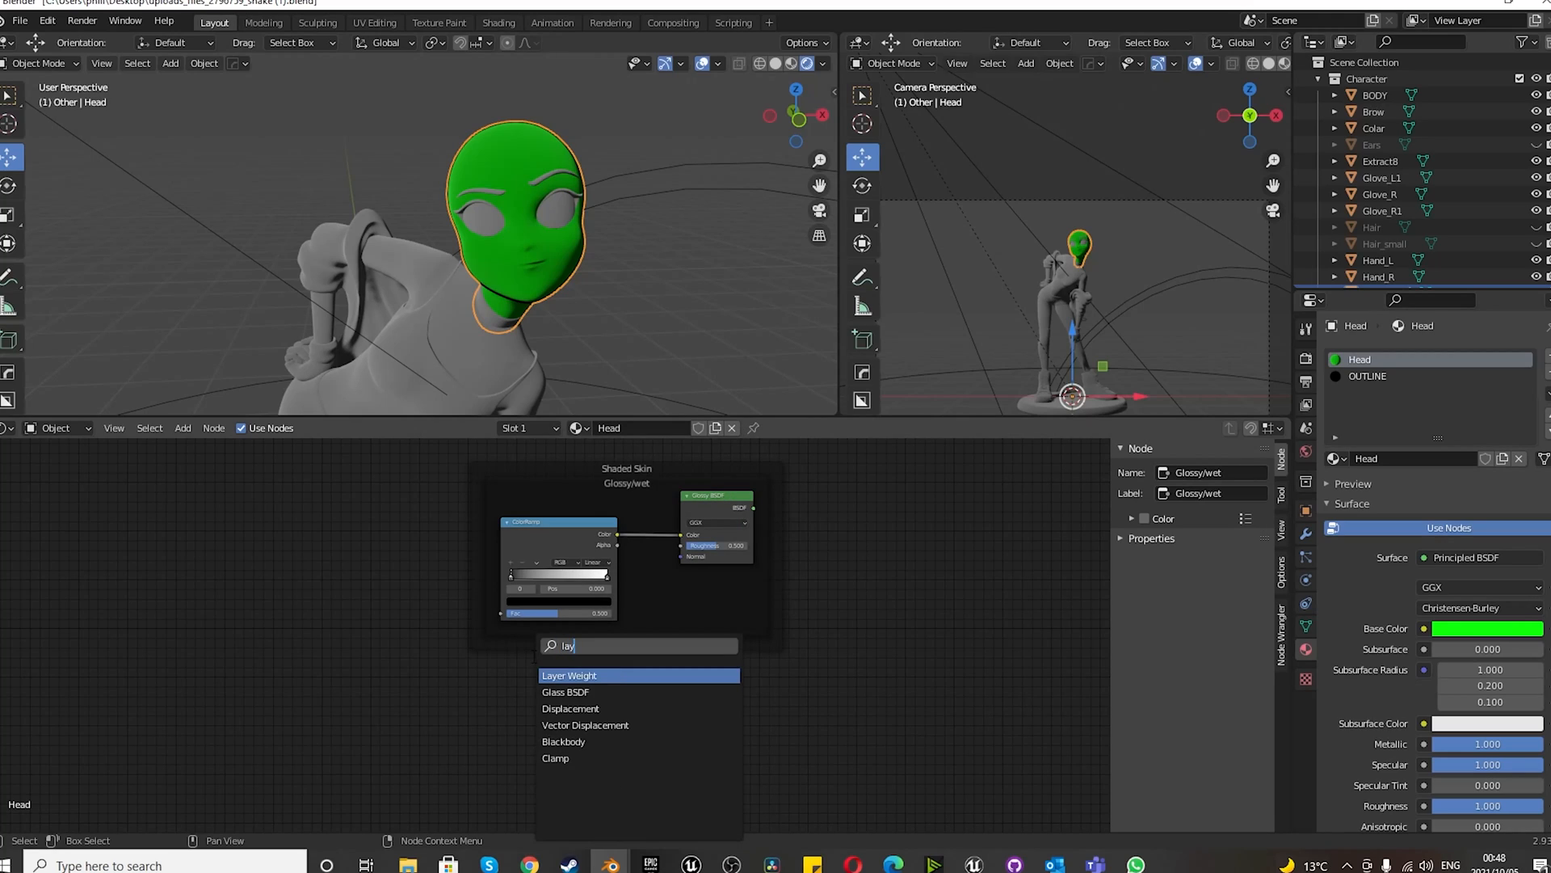
pyautogui.click(574, 677)
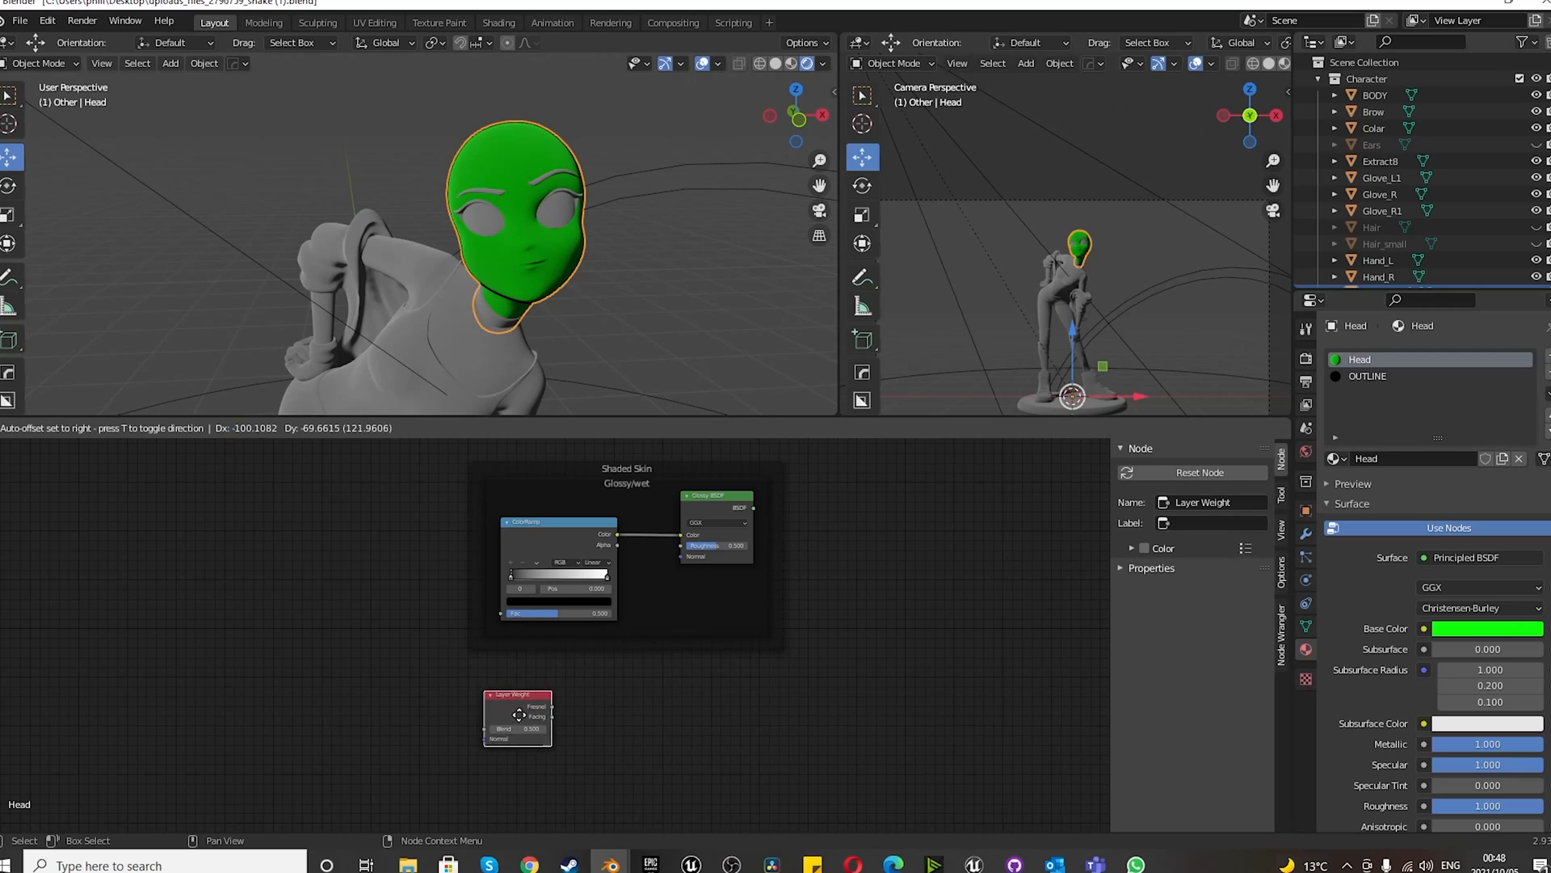
pyautogui.click(511, 714)
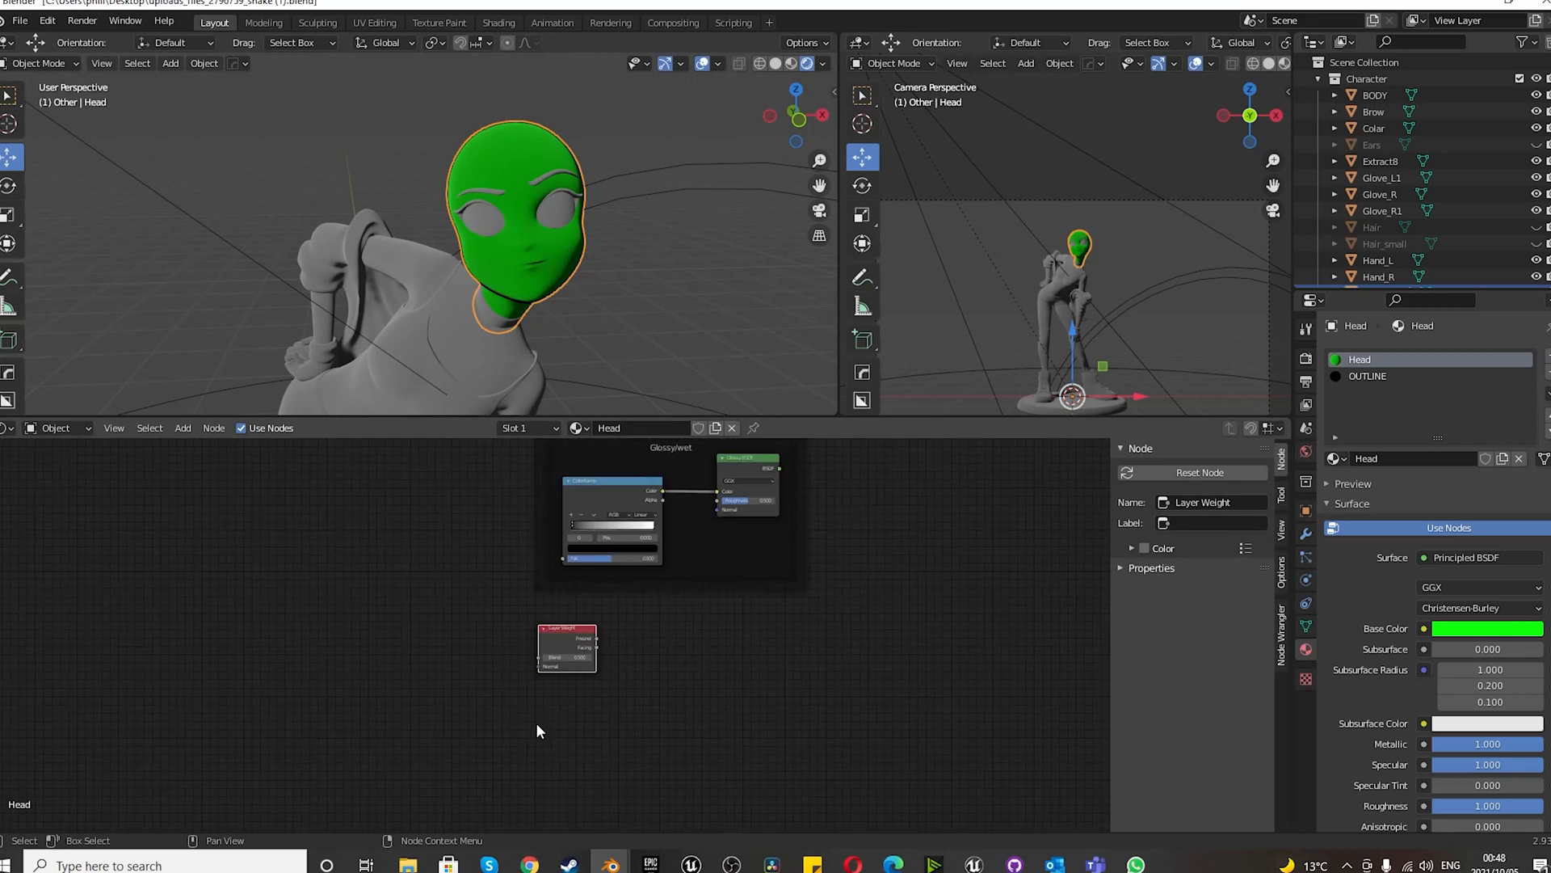
# - Add a ColorRamp to the right of the Layer Weight node and connect the Fresnel output to its Fac input
pyautogui.scroll(3, 536, 722)
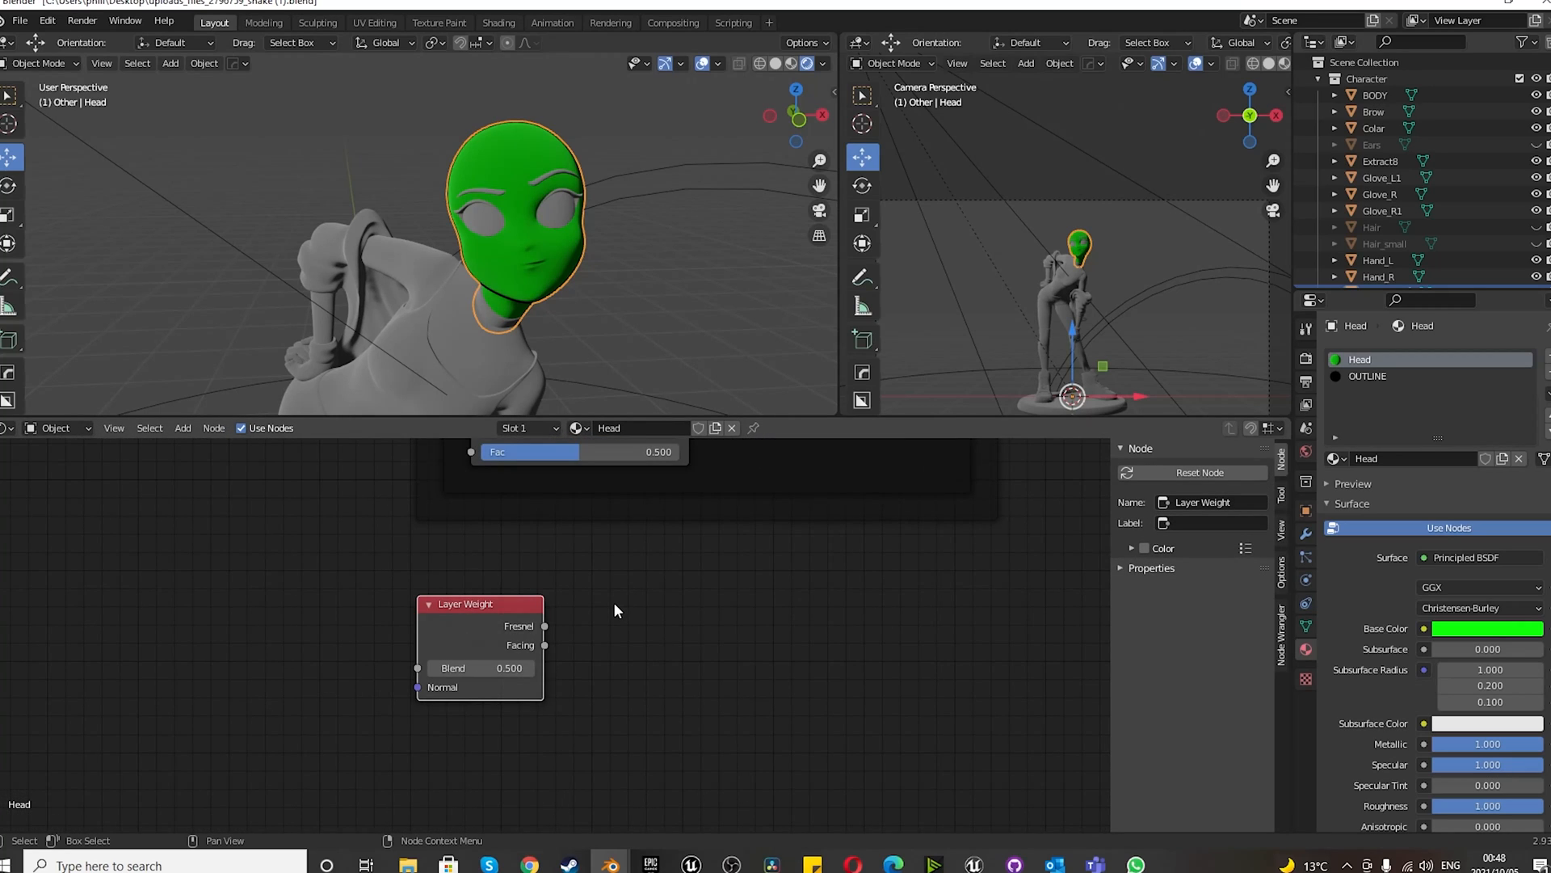
pyautogui.hotkey('shift', 'a')
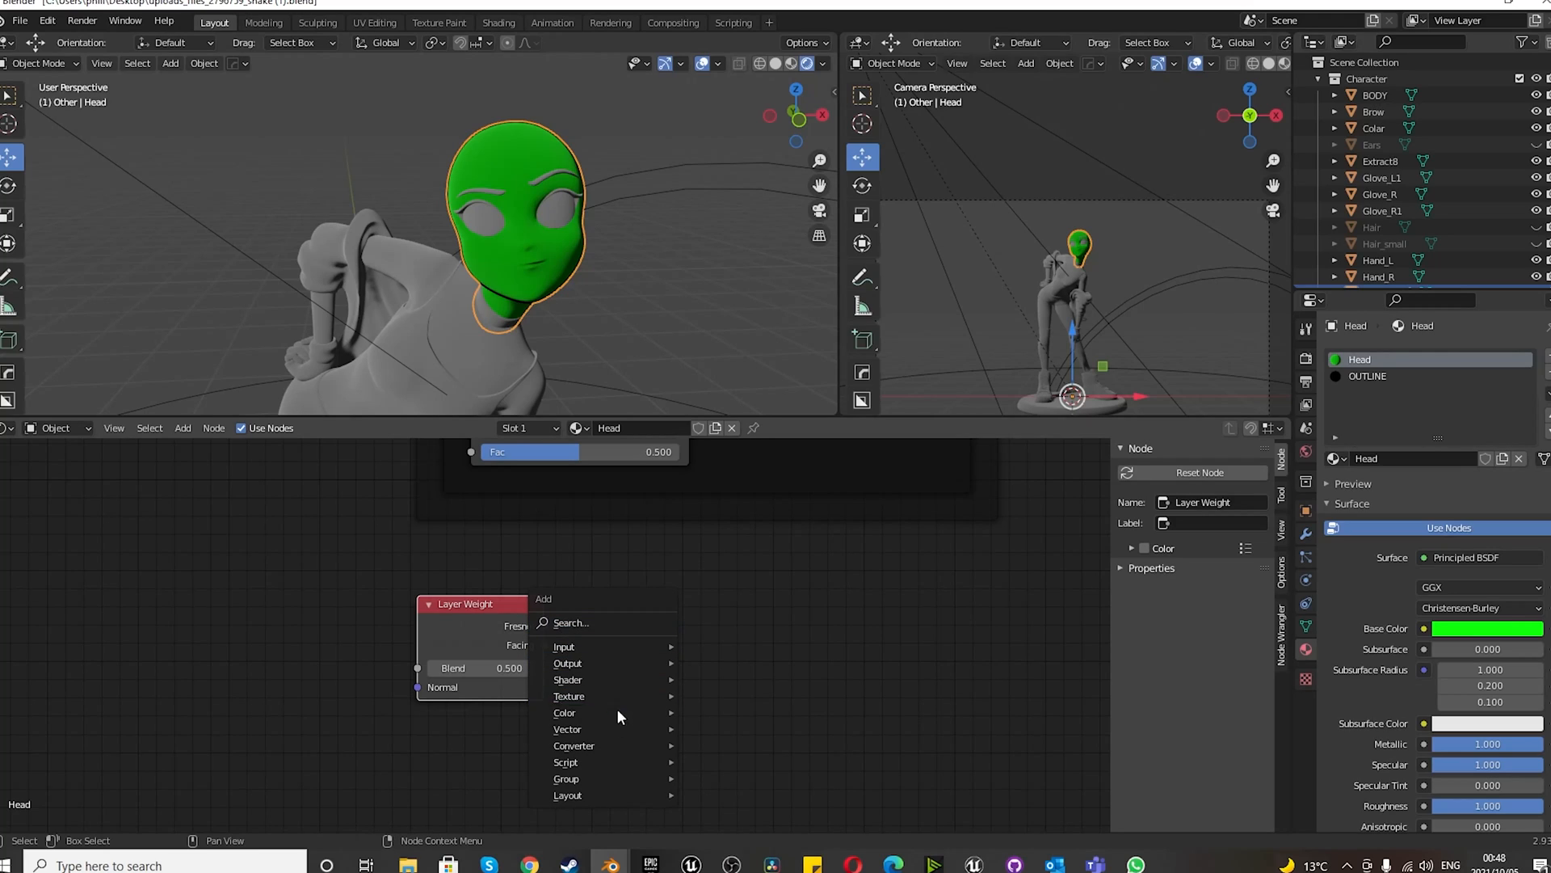
pyautogui.moveTo(609, 745)
pyautogui.click(722, 528)
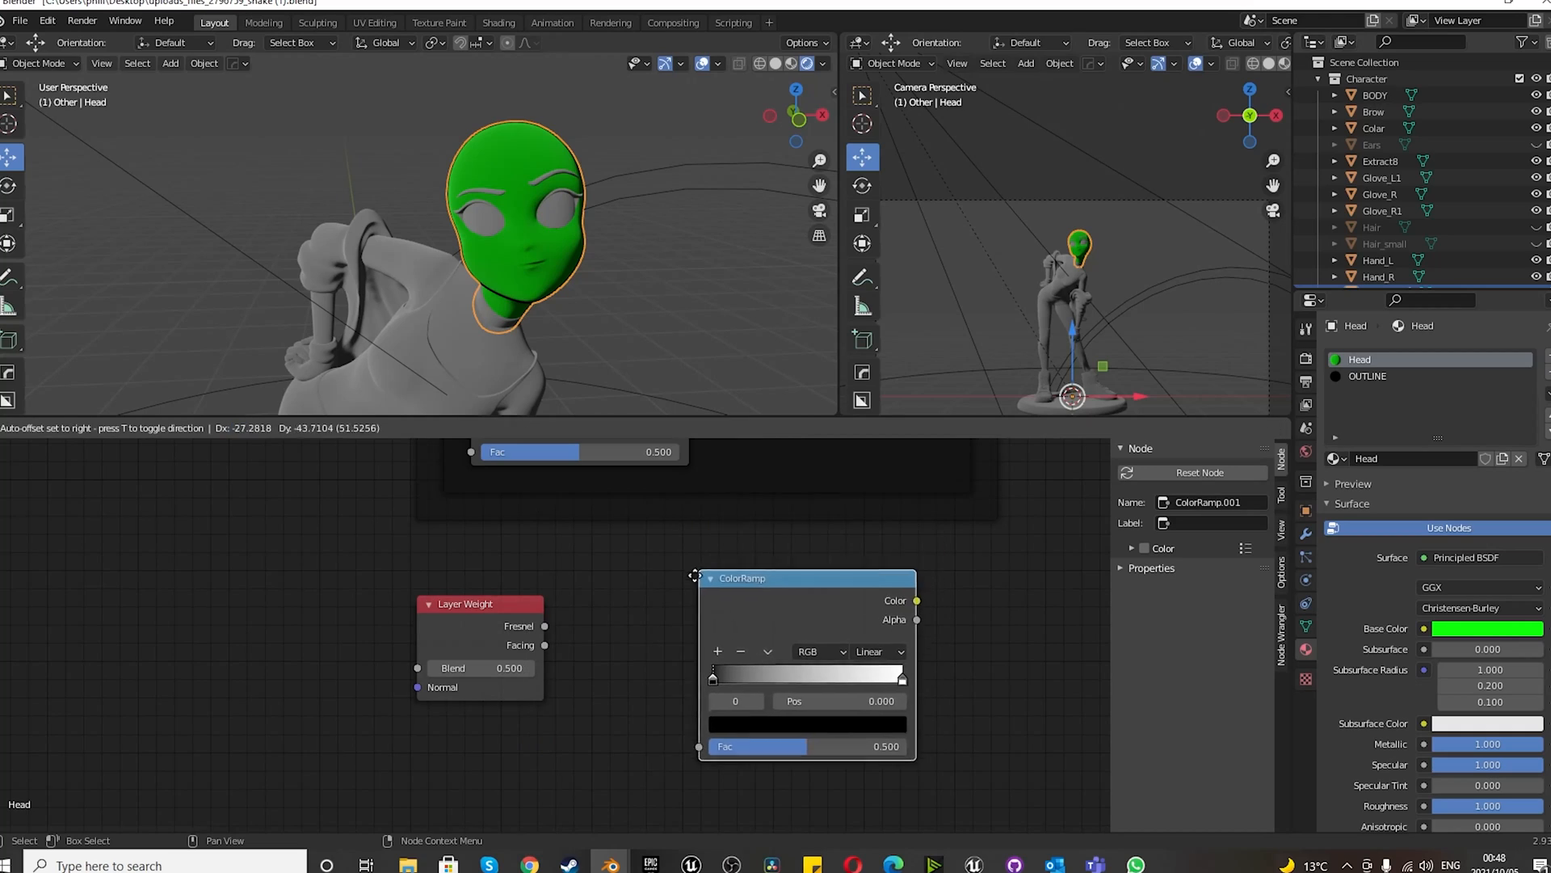
pyautogui.click(623, 570)
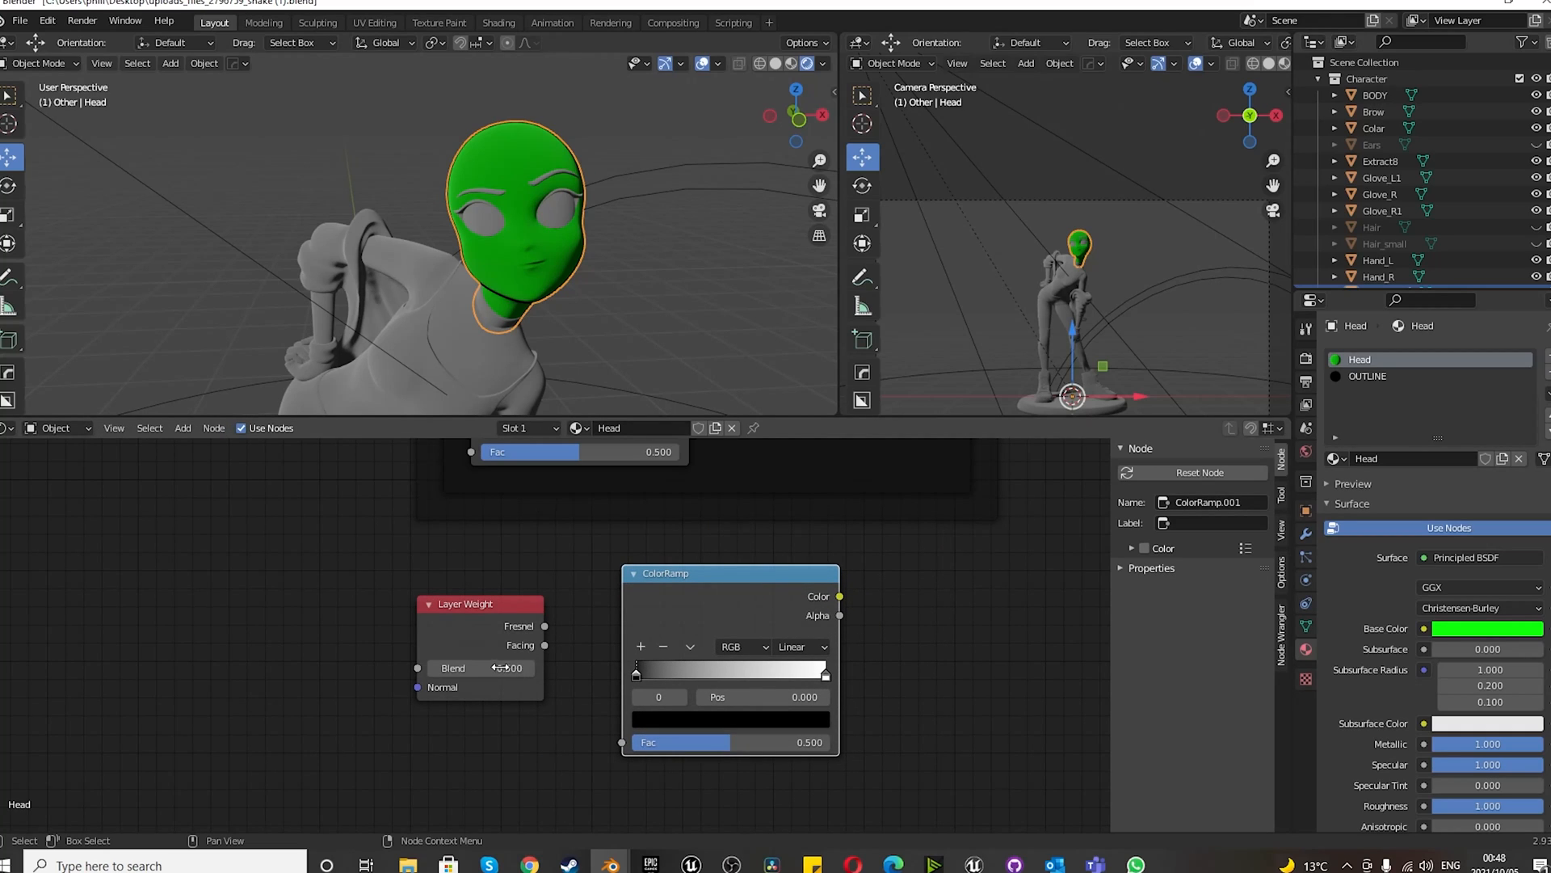
pyautogui.moveTo(544, 626); pyautogui.dragTo(627, 741)
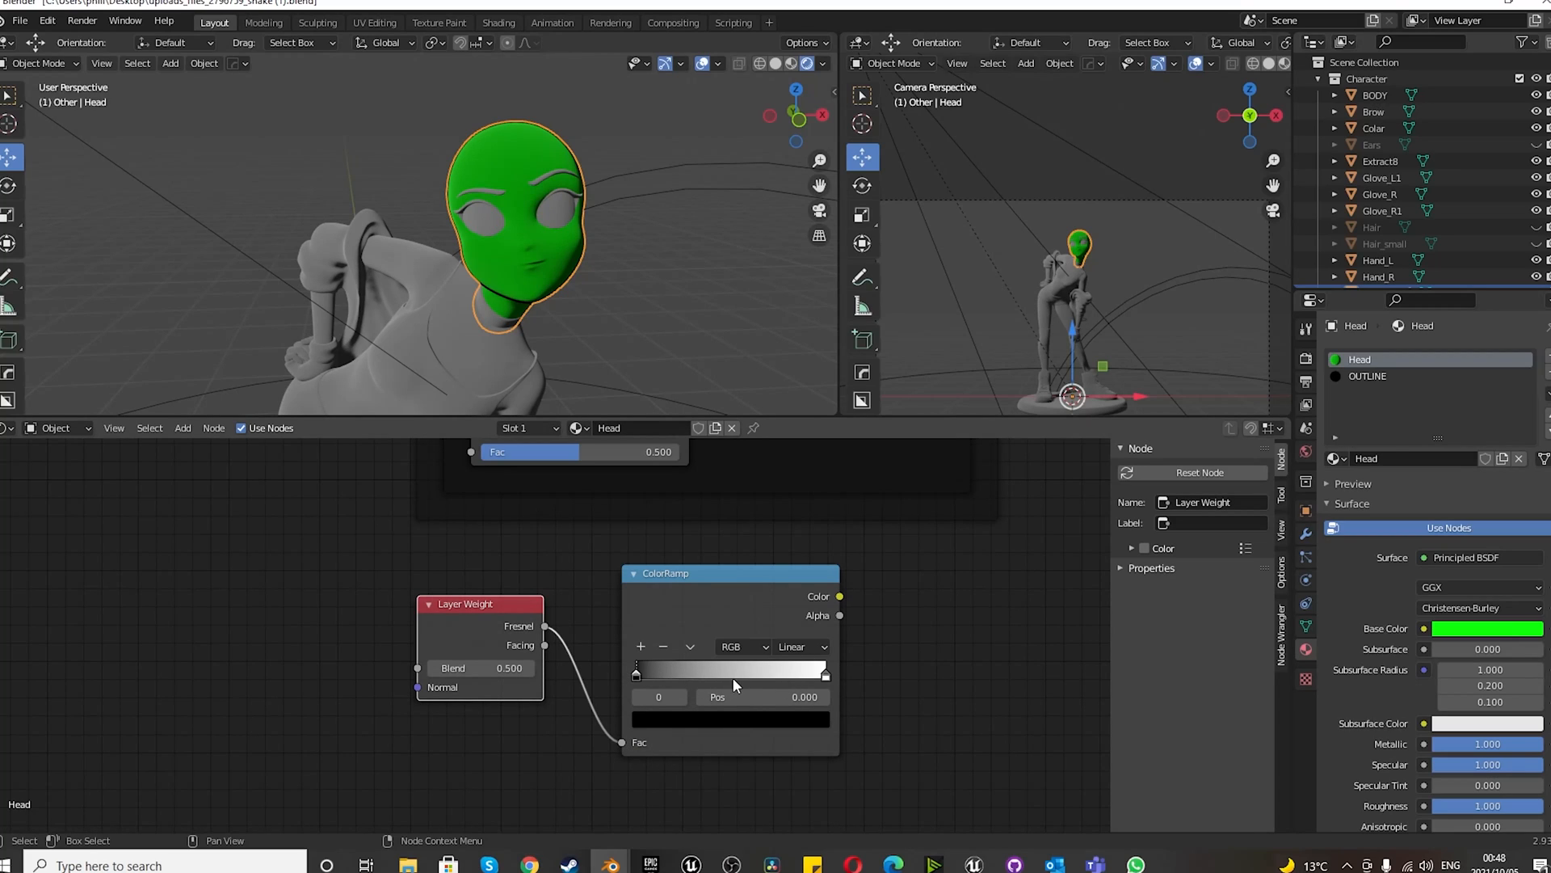
pyautogui.scroll(-3, 543, 647)
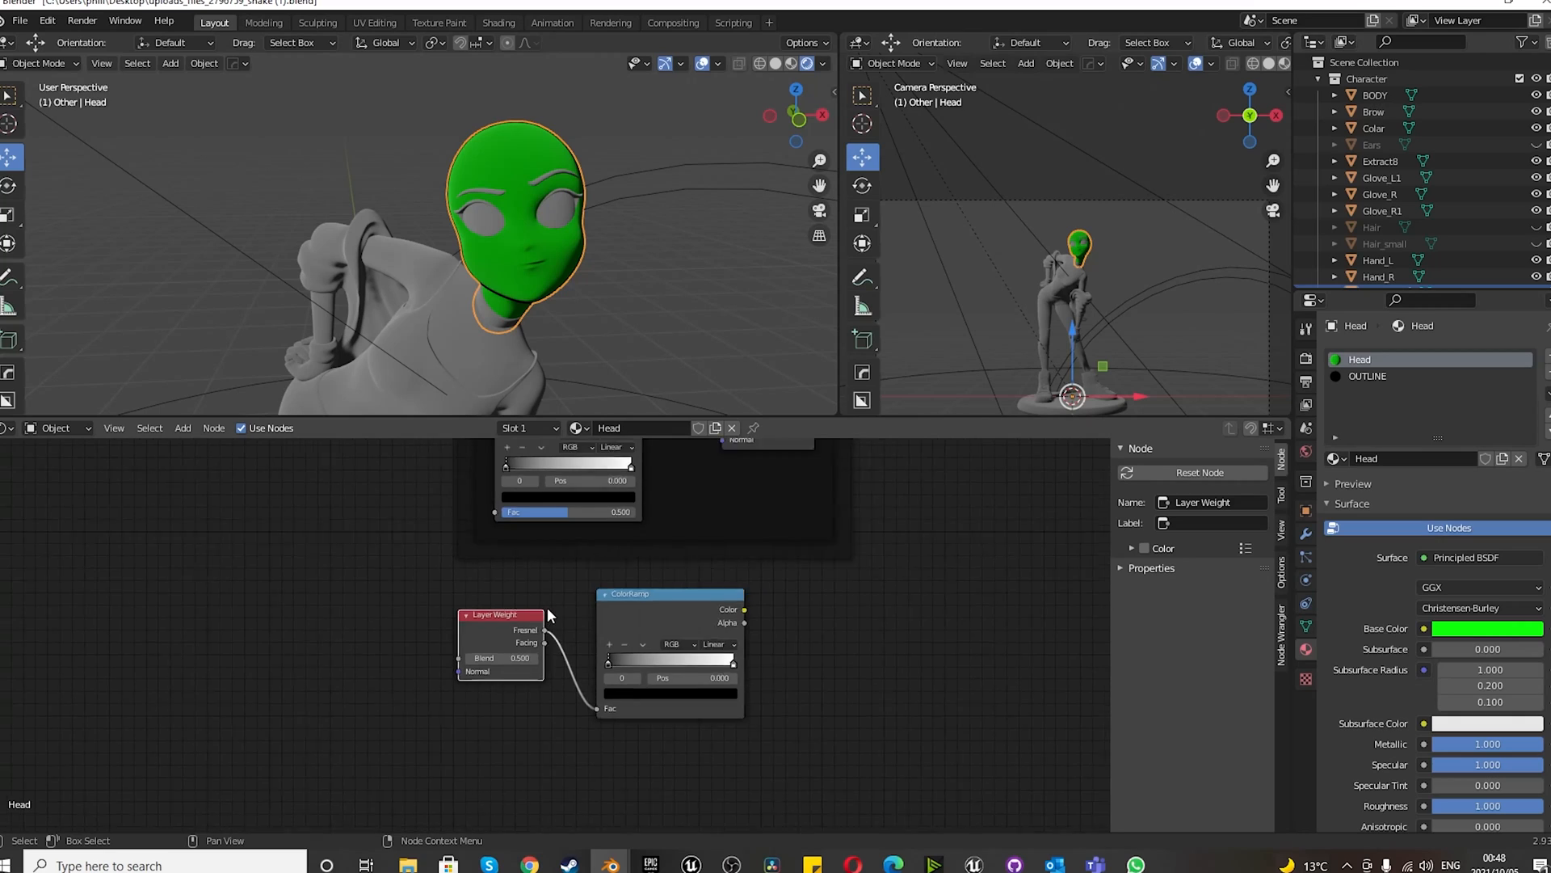
pyautogui.scroll(2, 770, 734)
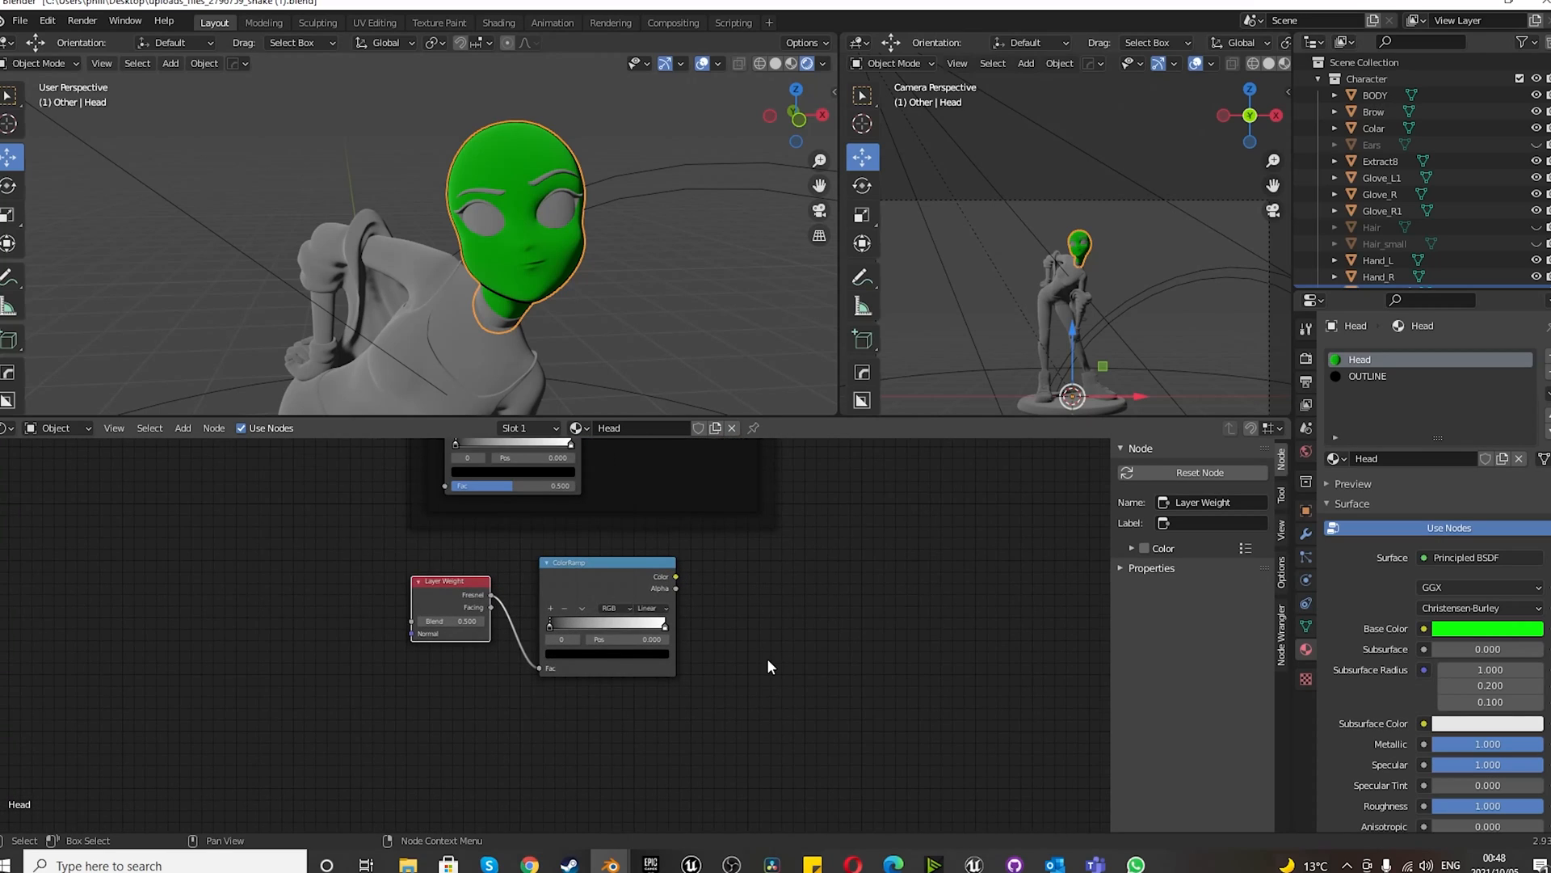
pyautogui.hotkey('shift', 'a')
pyautogui.moveTo(758, 627)
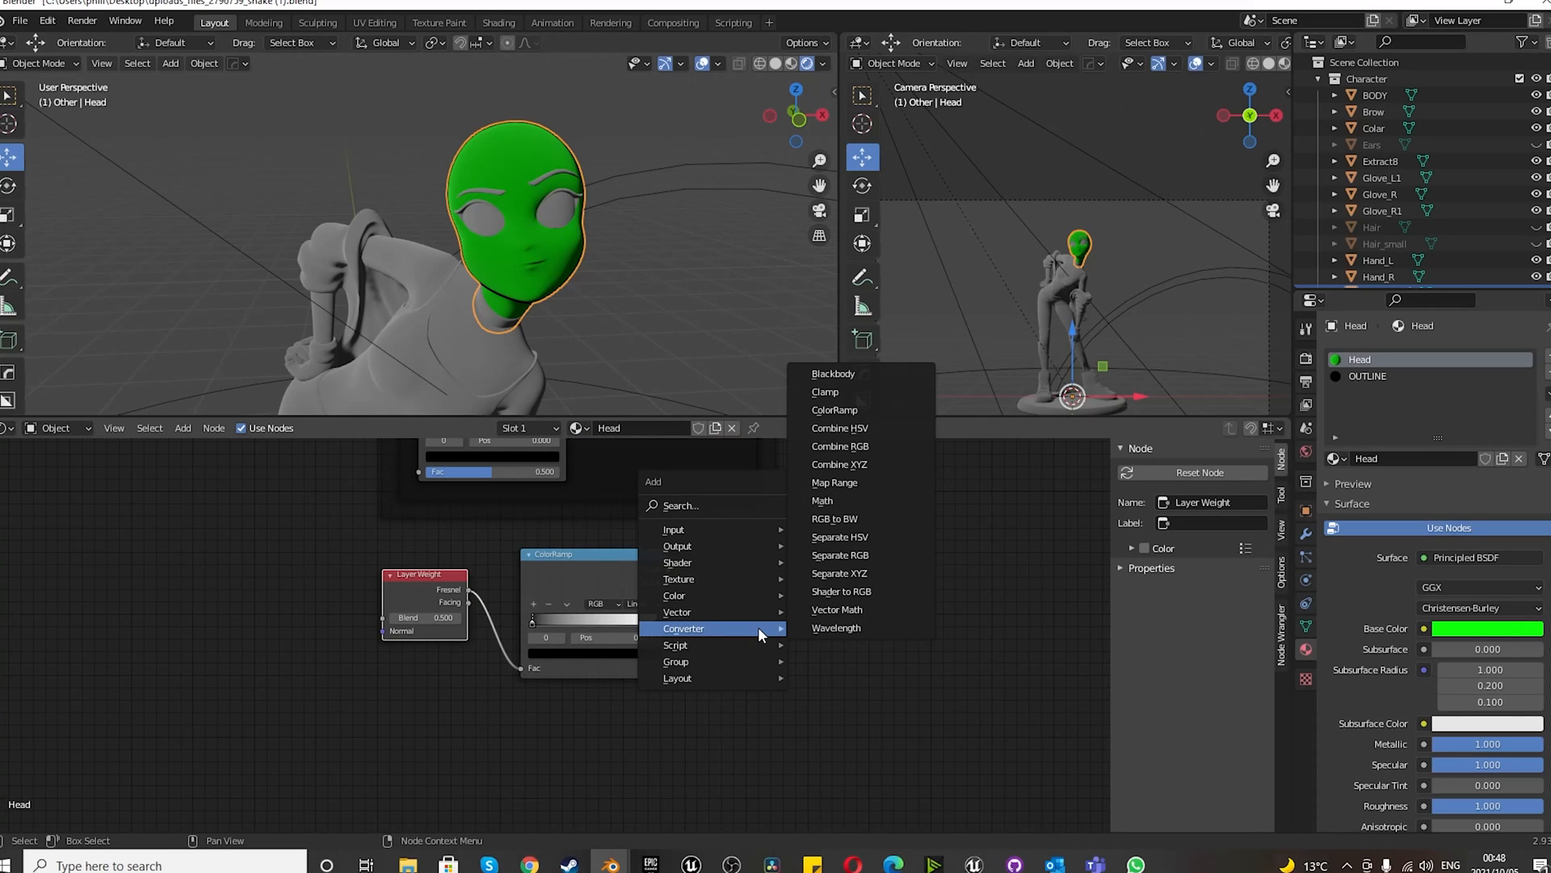
pyautogui.press('i')
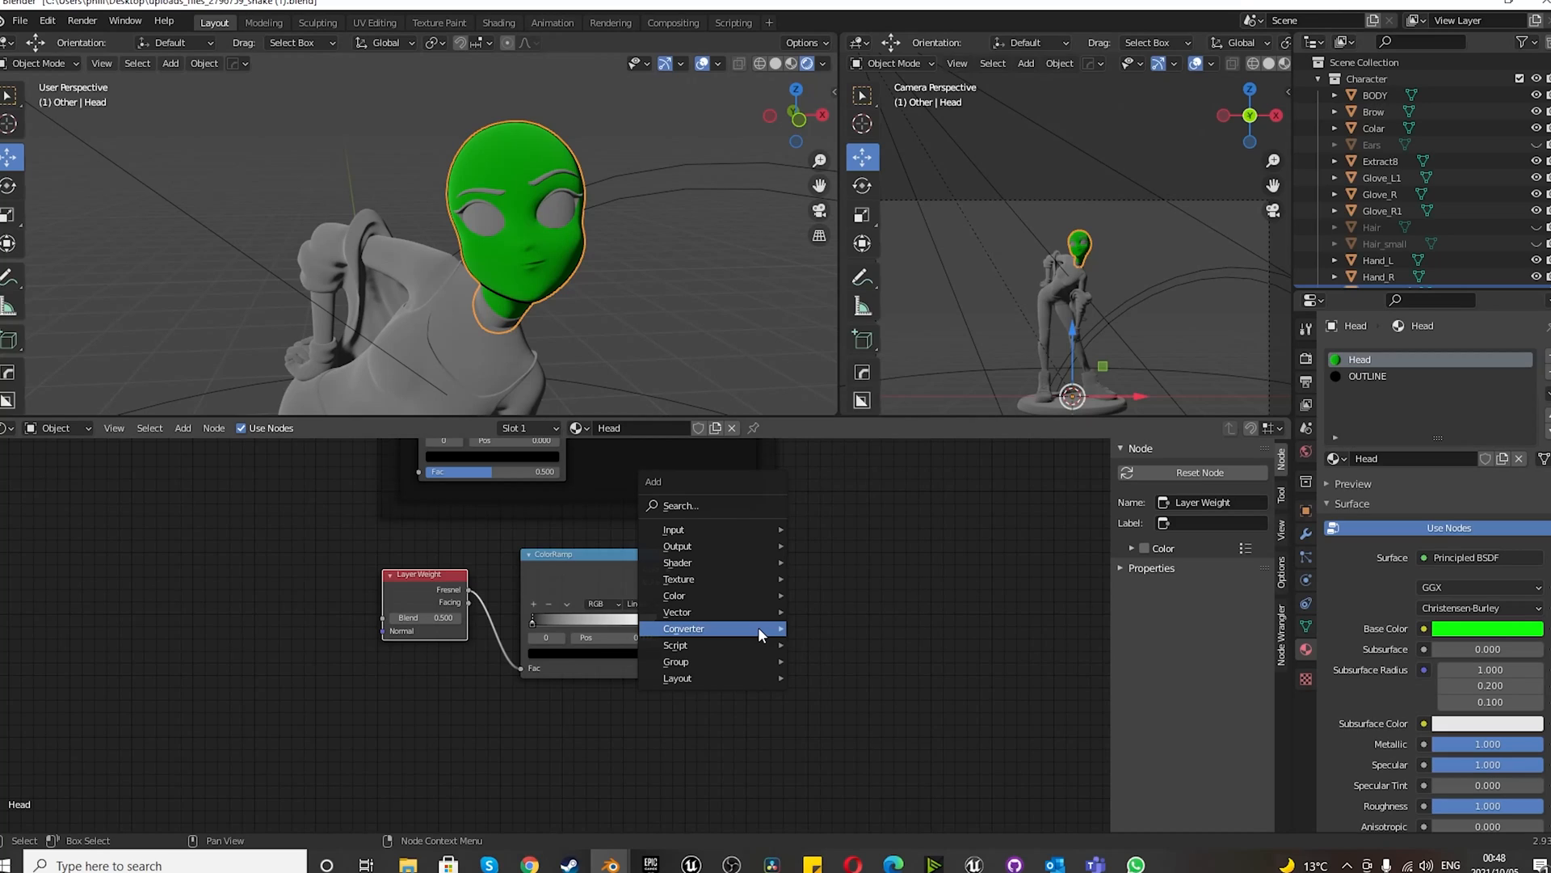
pyautogui.press('x')
pyautogui.click(758, 627)
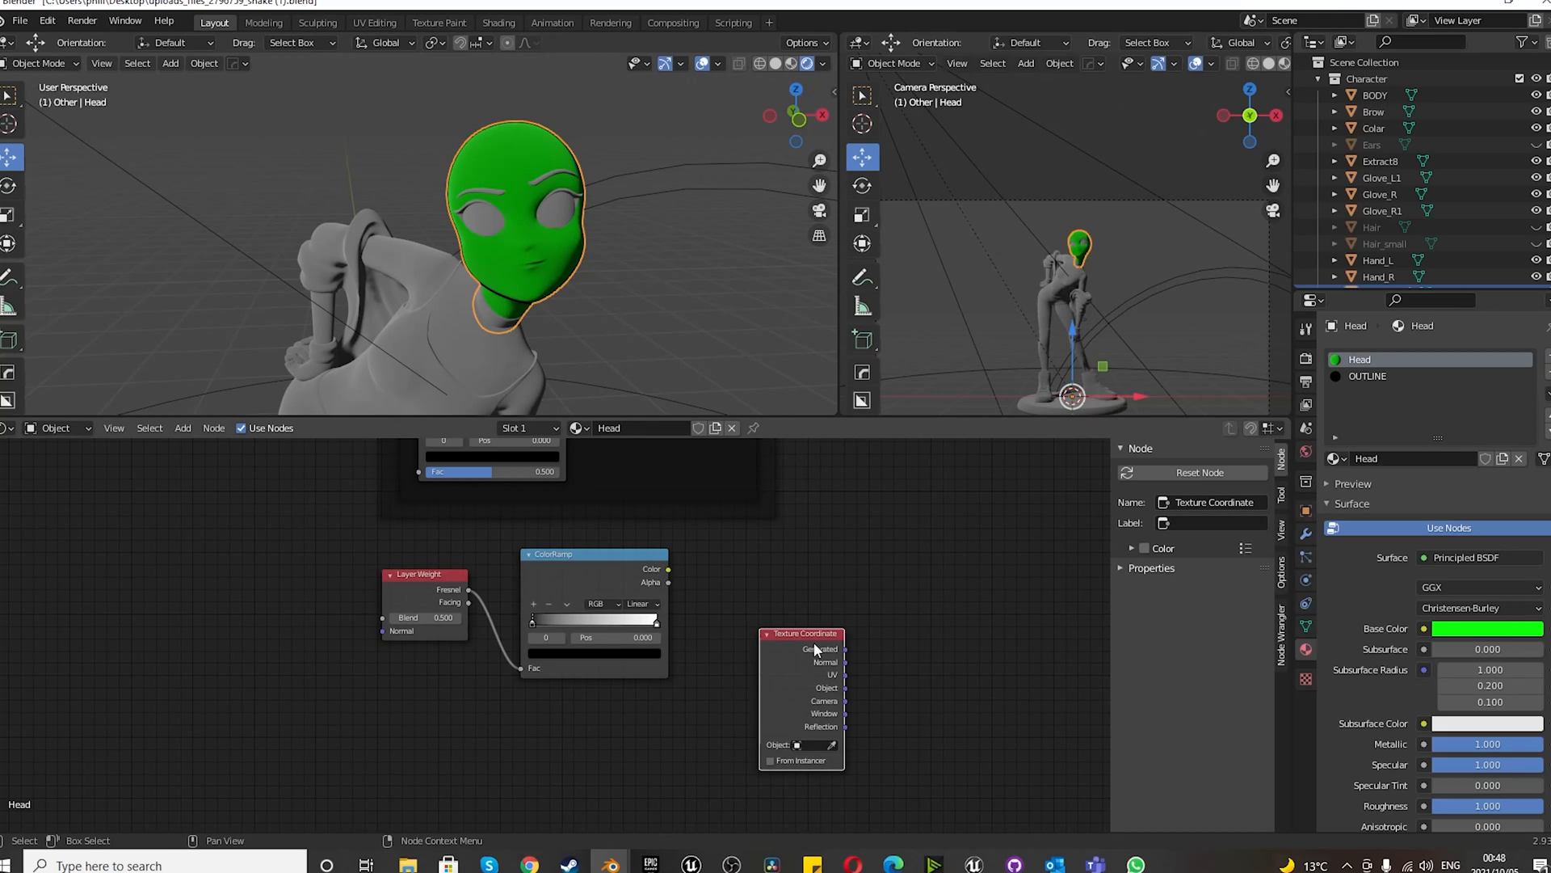
pyautogui.press('x')
# - Add a Mix Shader below and to the right of the new ColorRamp and connect the ramp's Color output to its Fac input
pyautogui.hotkey('shift', 'a')
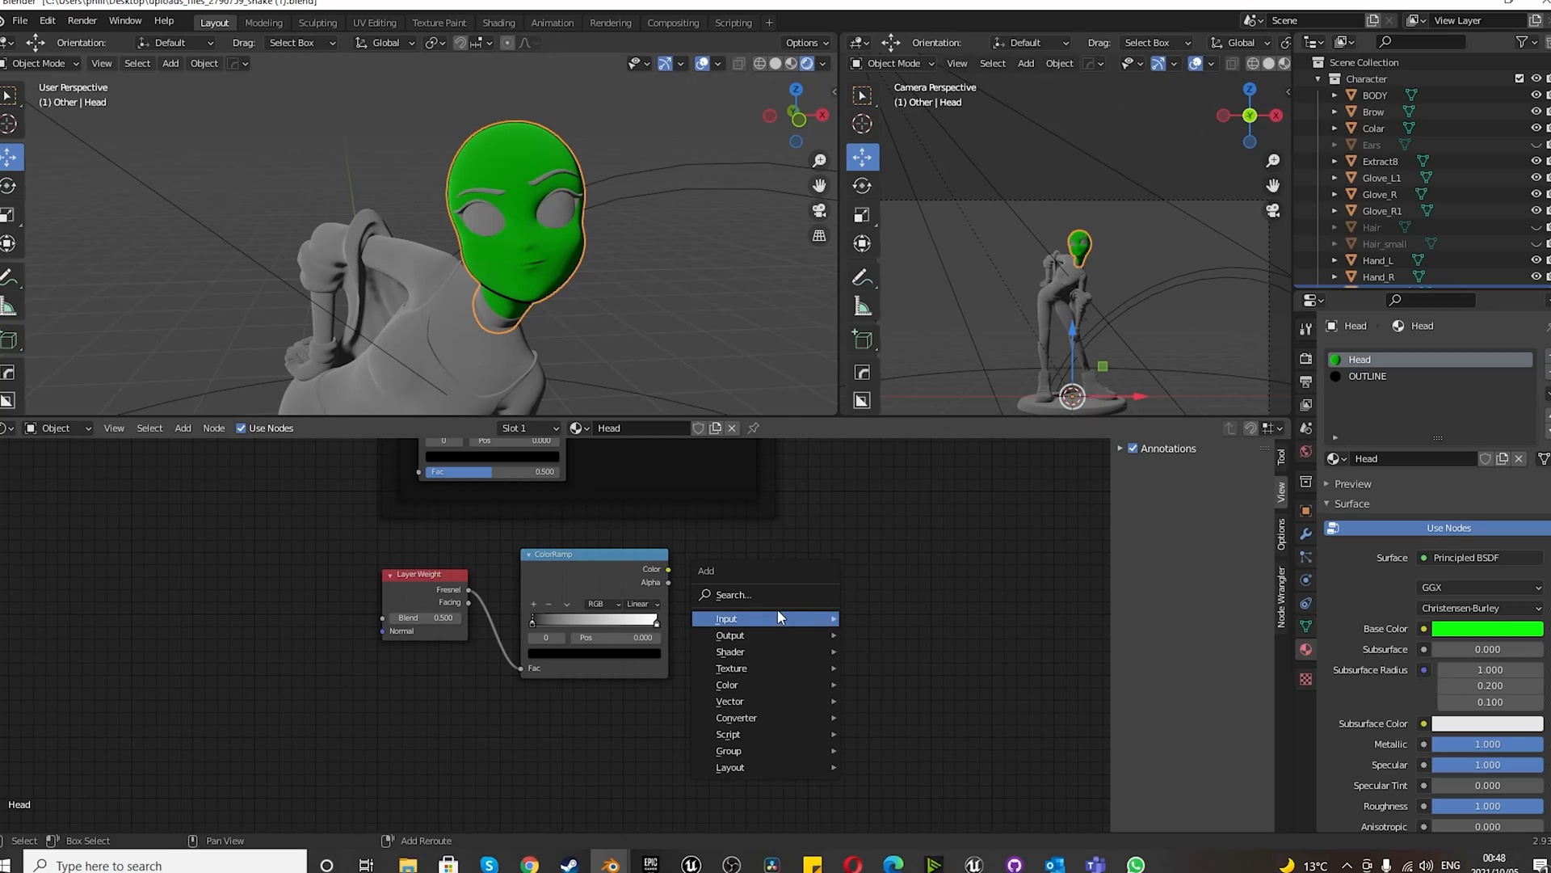
pyautogui.write('imix')
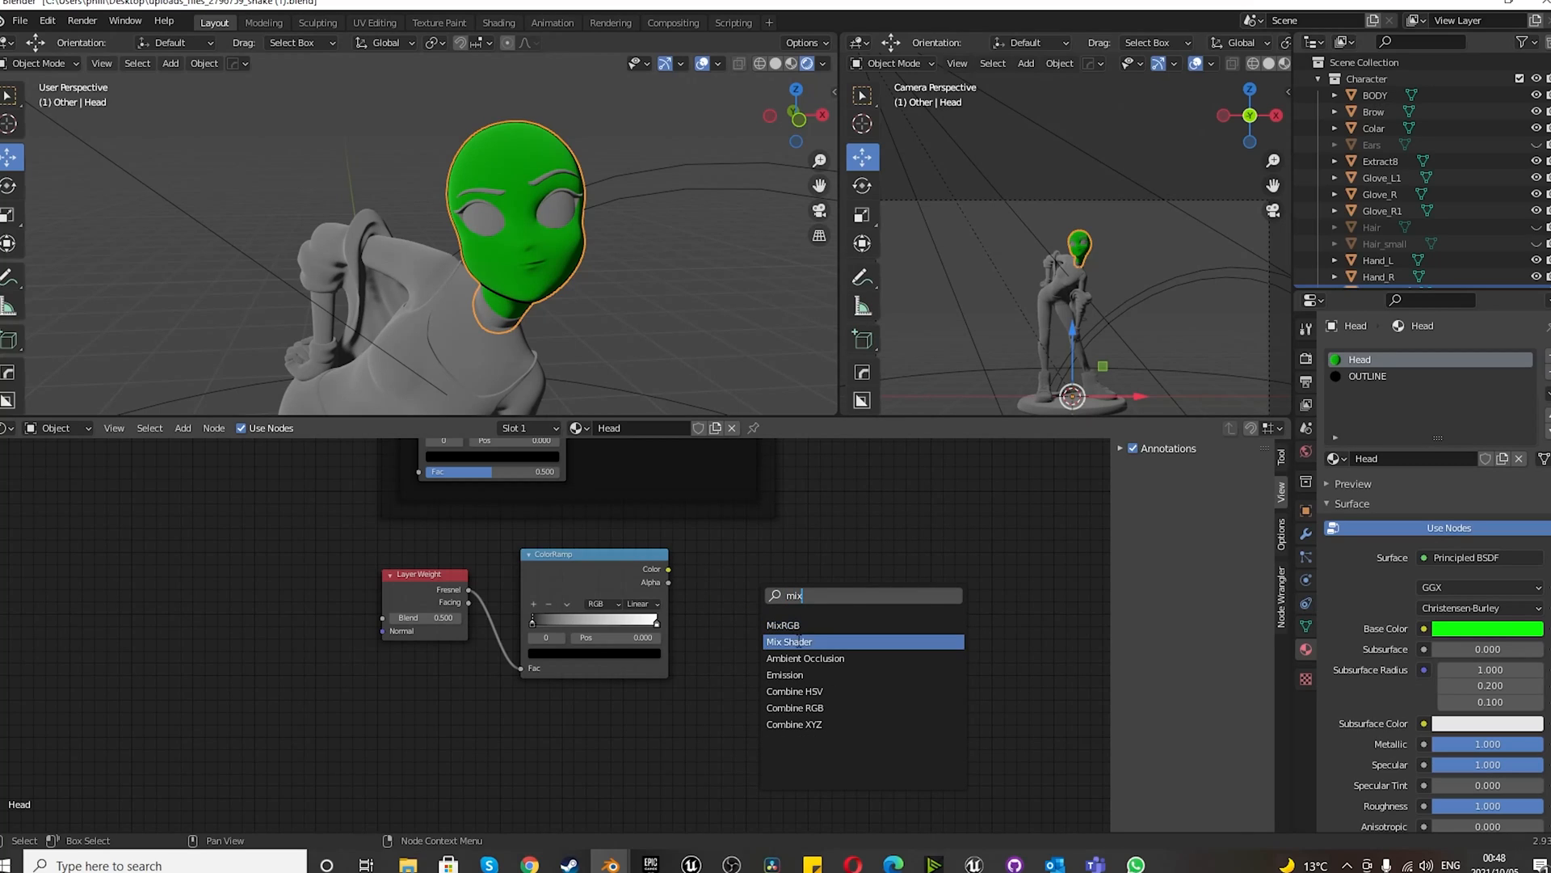
pyautogui.click(790, 641)
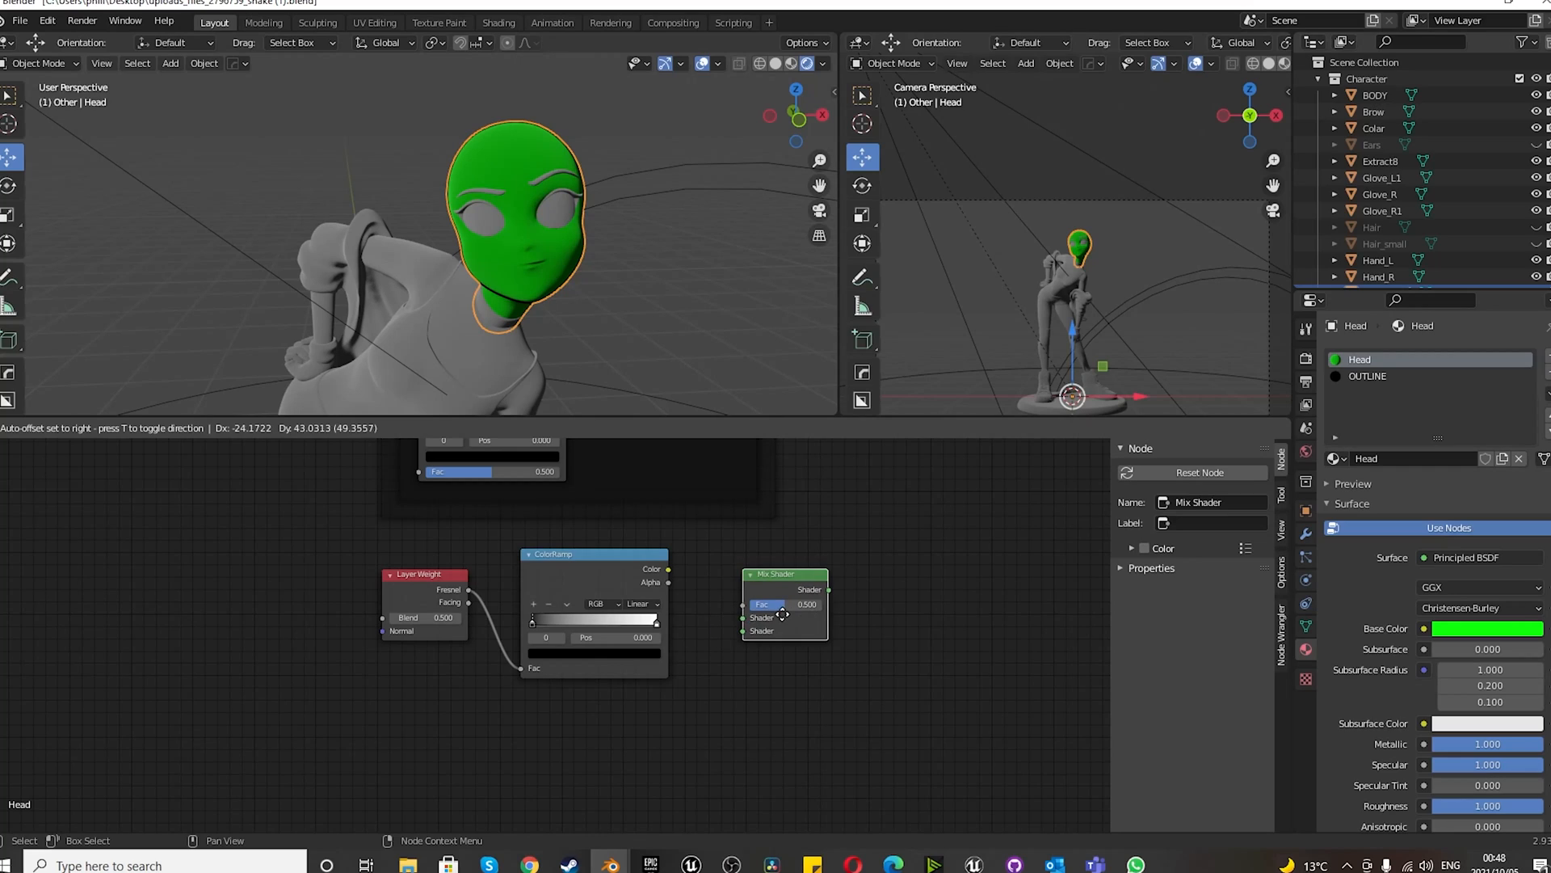
pyautogui.click(794, 604)
pyautogui.moveTo(669, 570); pyautogui.dragTo(752, 724)
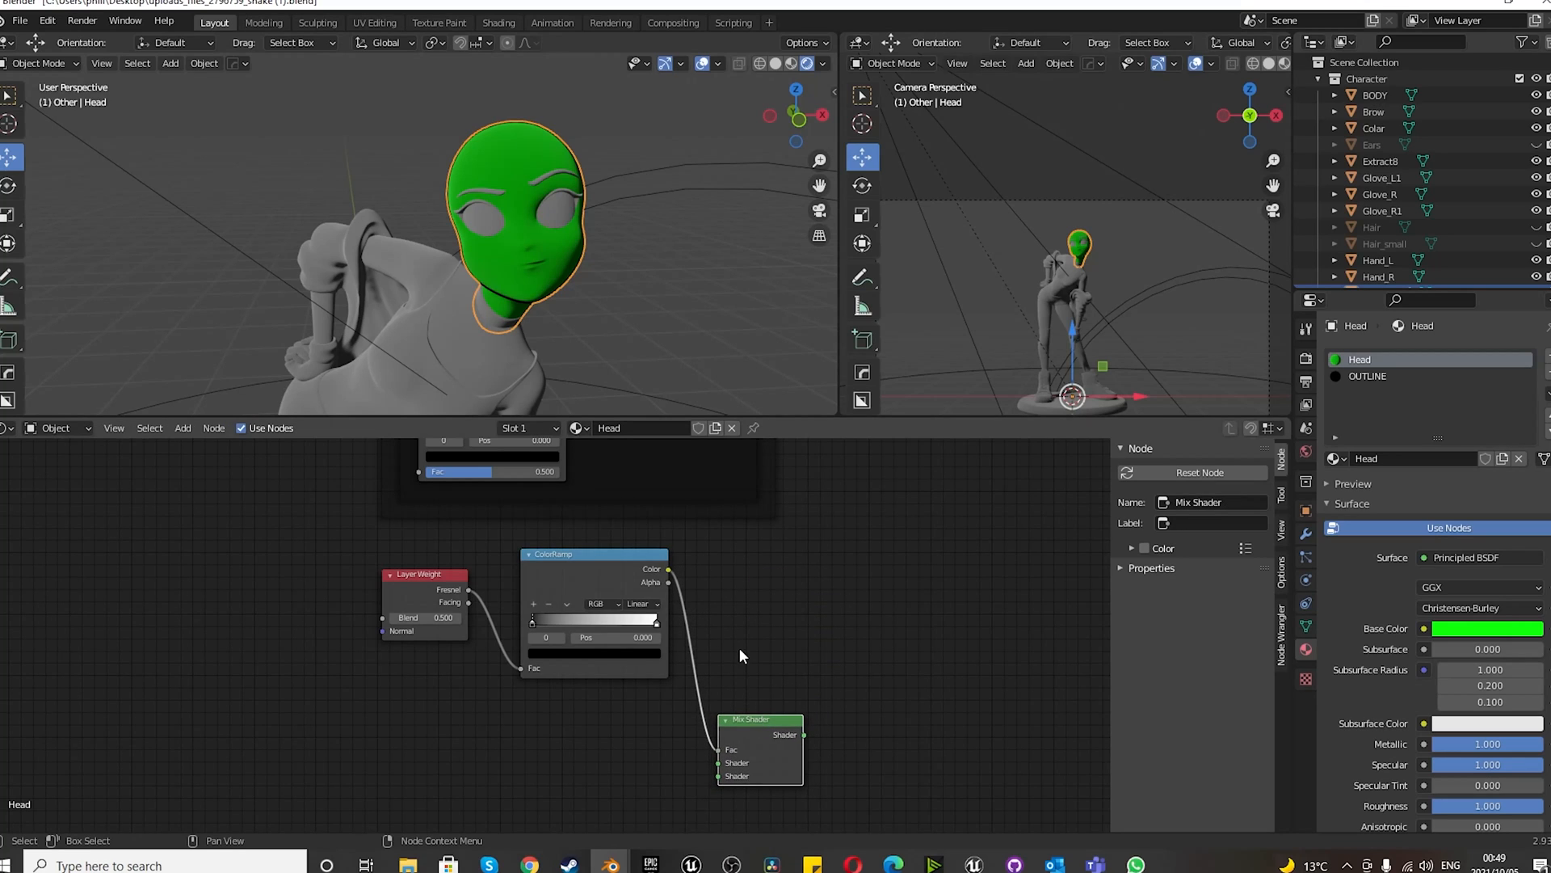
# - Add a Diffuse BSDF shader and place it below and to the left of the Mix Shader
pyautogui.scroll(-11, 764, 612)
pyautogui.scroll(12, 677, 719)
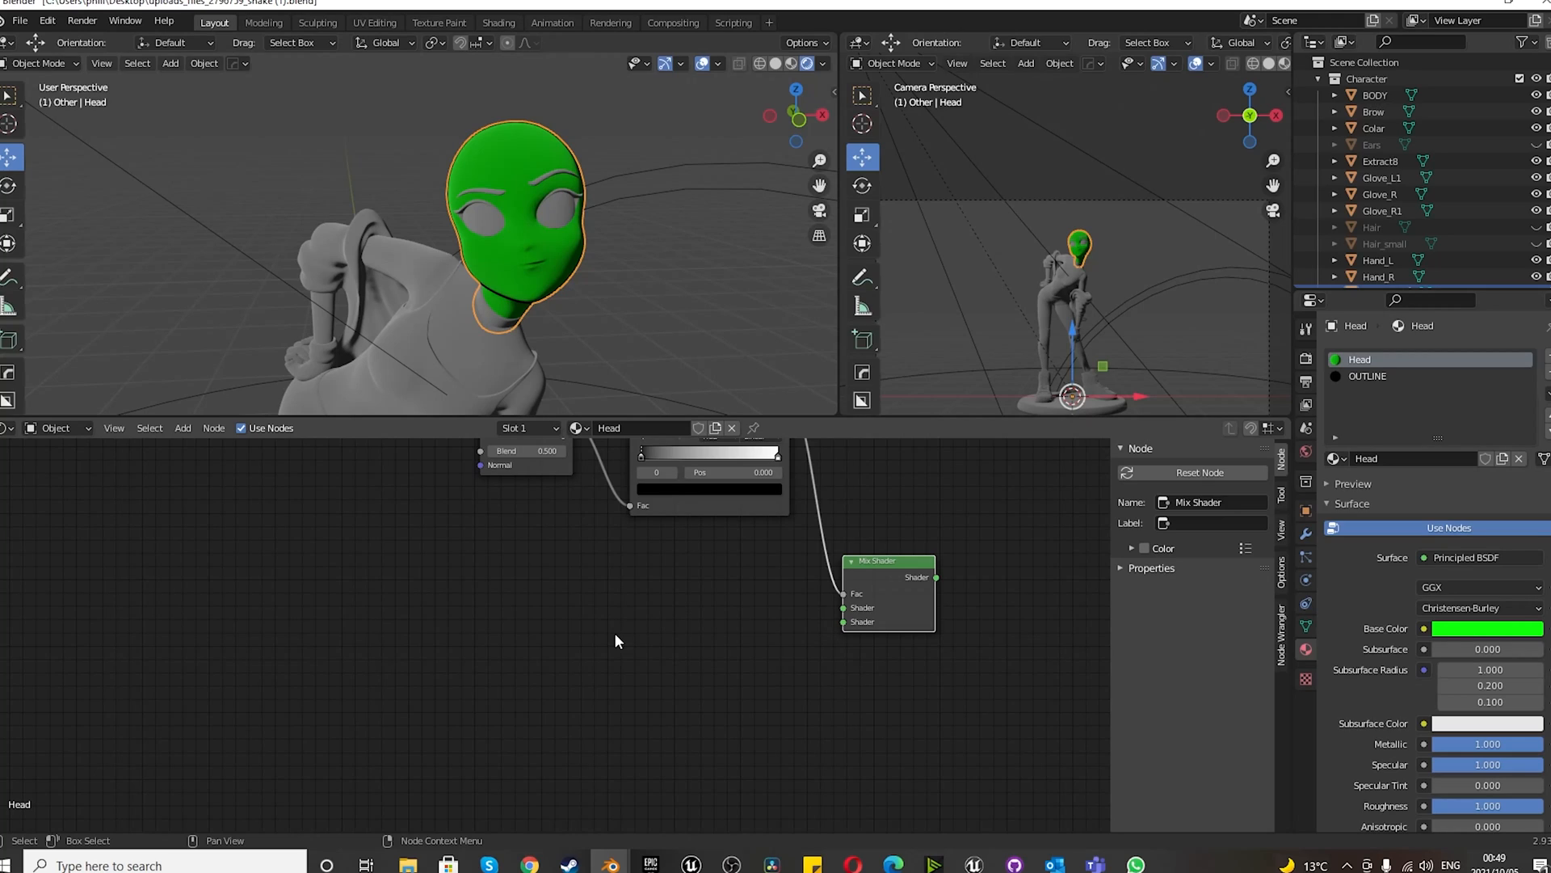
pyautogui.hotkey('shift', 'a')
pyautogui.moveTo(581, 683)
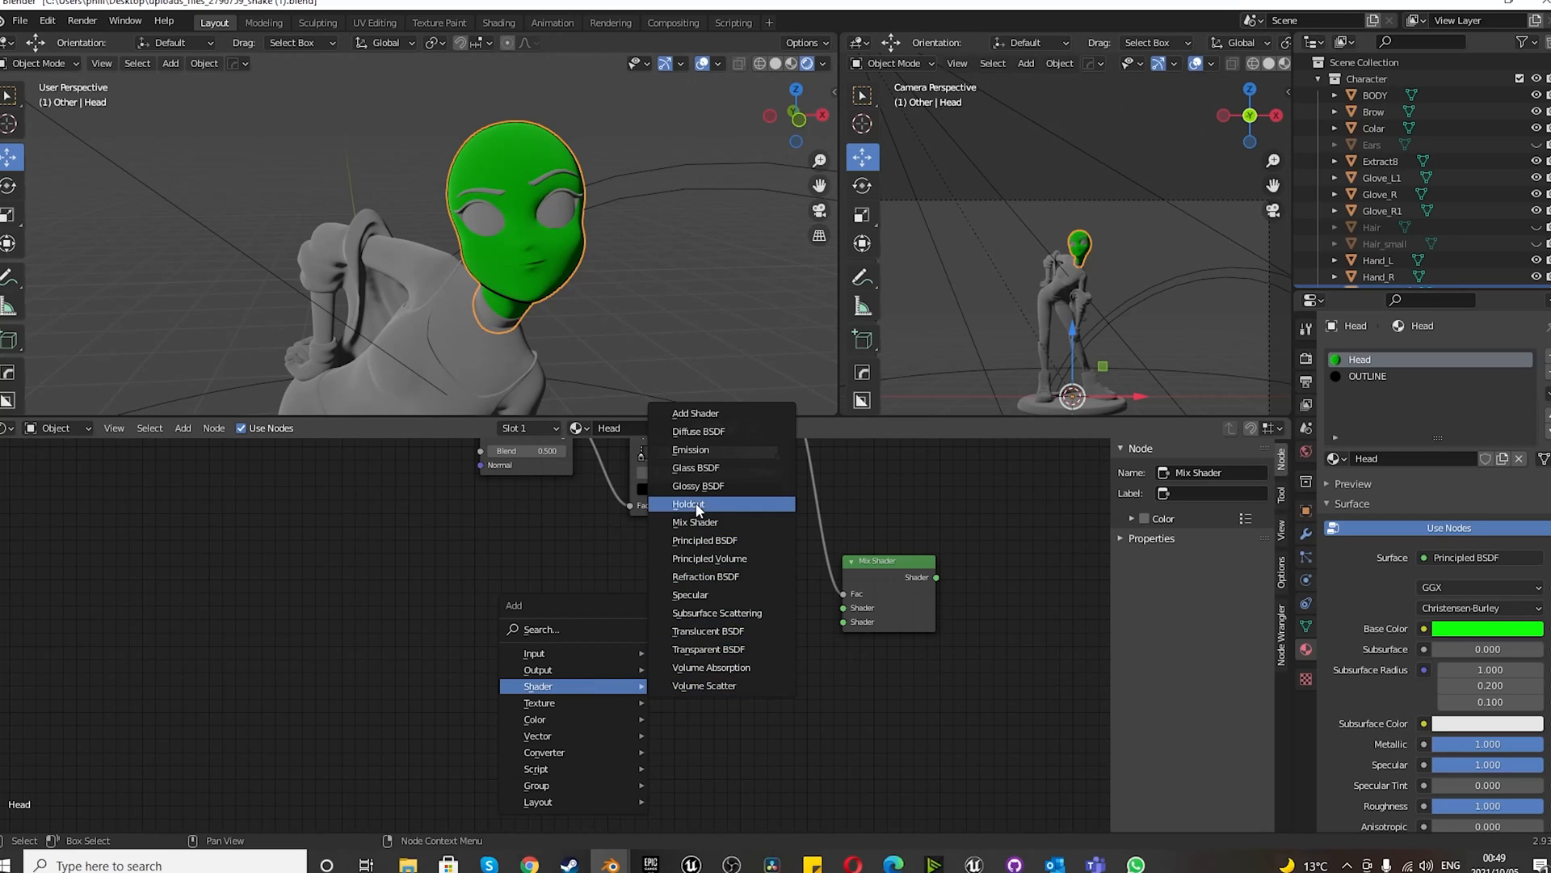
pyautogui.click(699, 431)
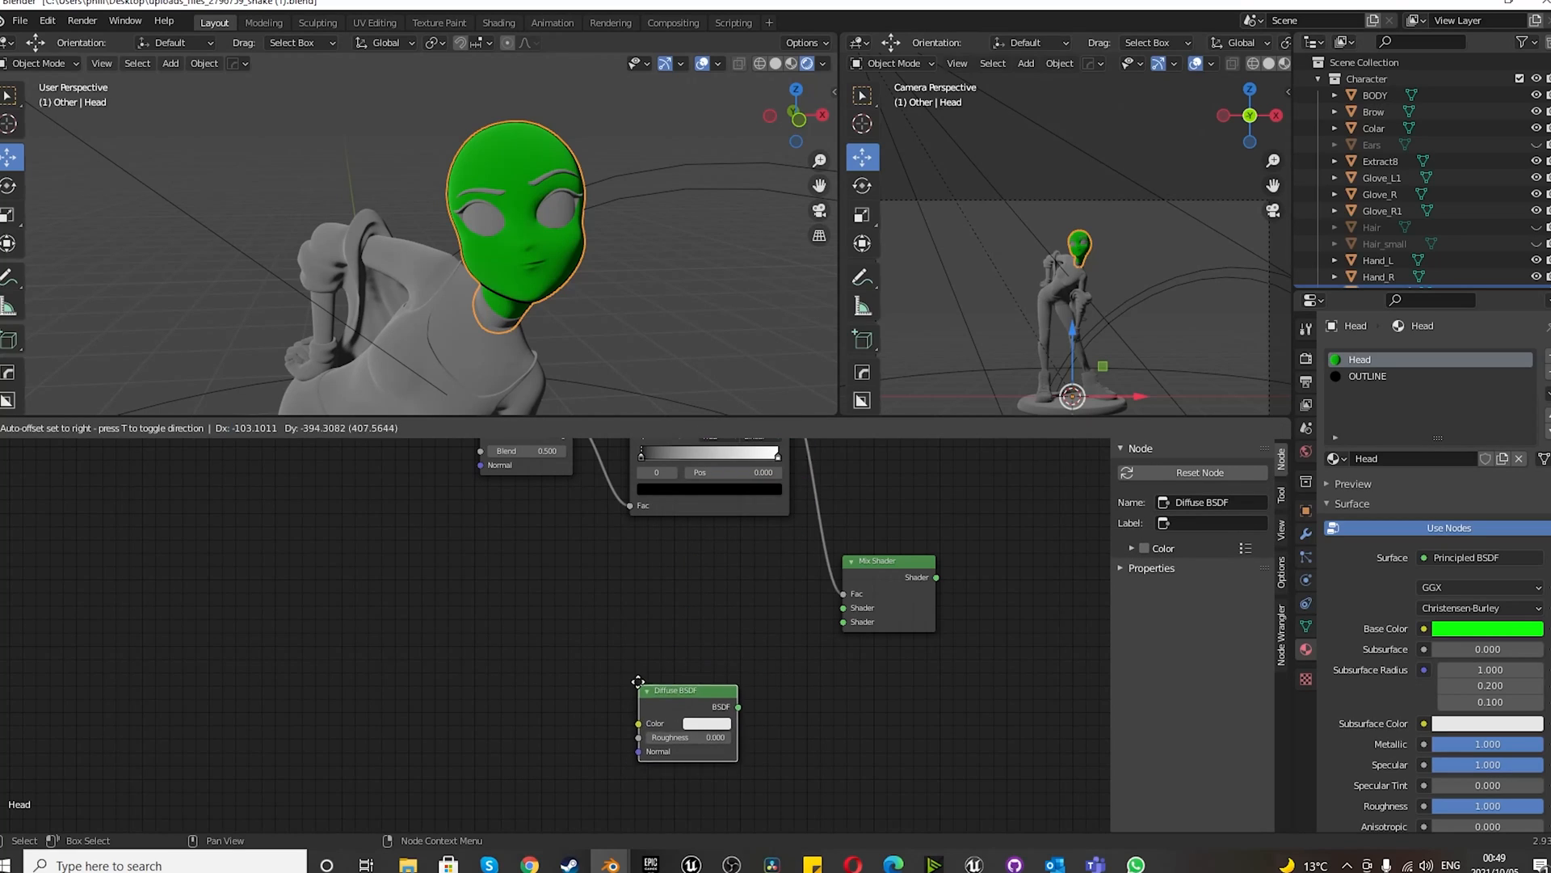
pyautogui.click(608, 673)
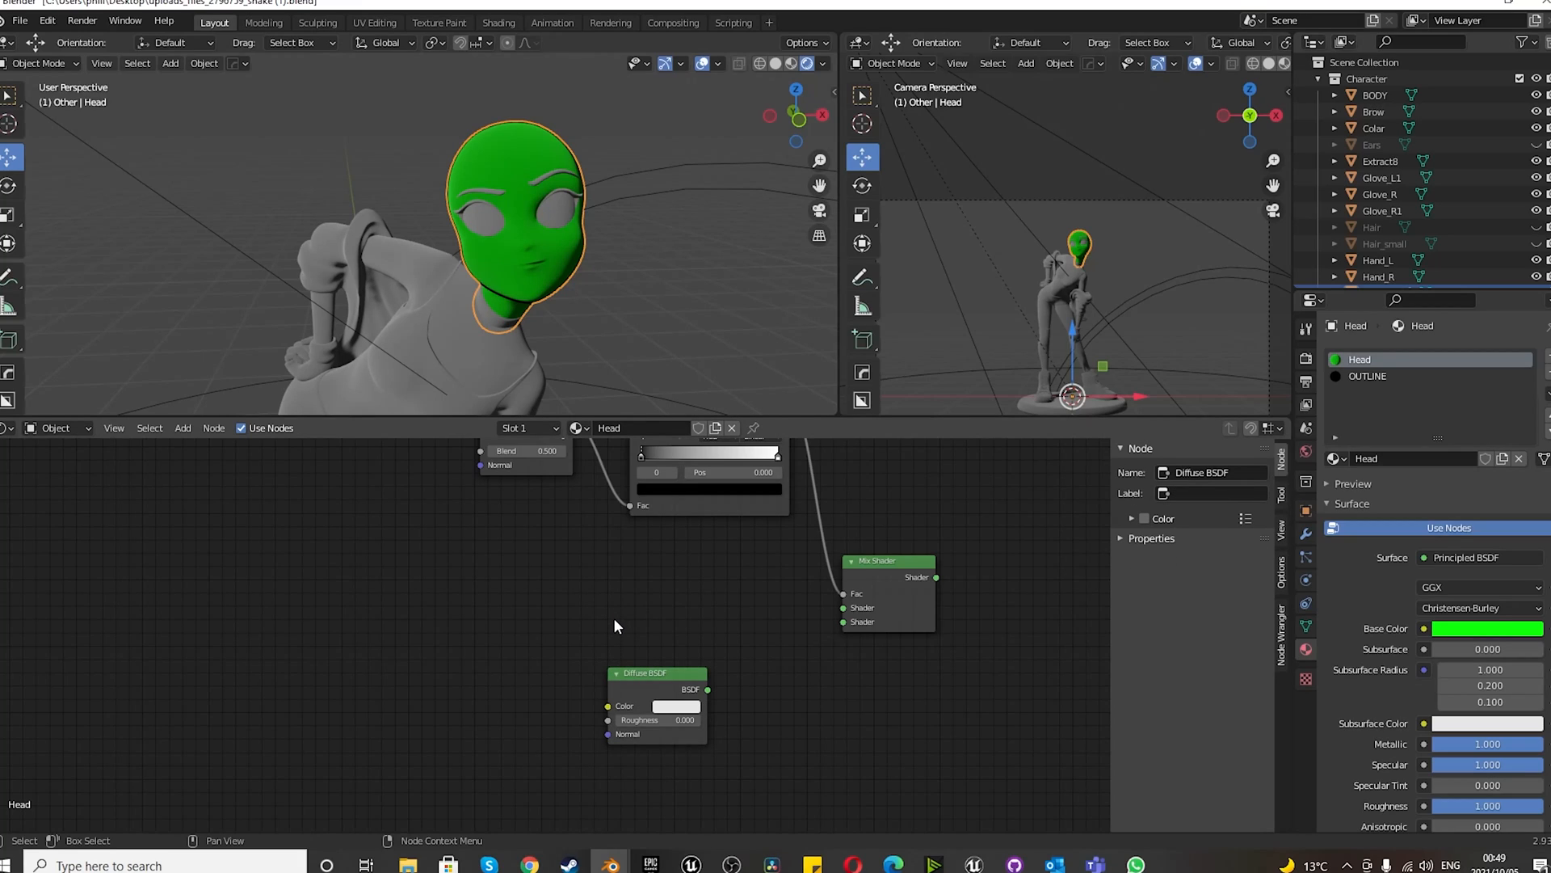
# - Add a Subsurface Scattering shader beside the Diffuse BSDF, then connect it to the Mix Shader's first Shader input and the Diffuse BSDF to the second
pyautogui.hotkey('shift', 'a')
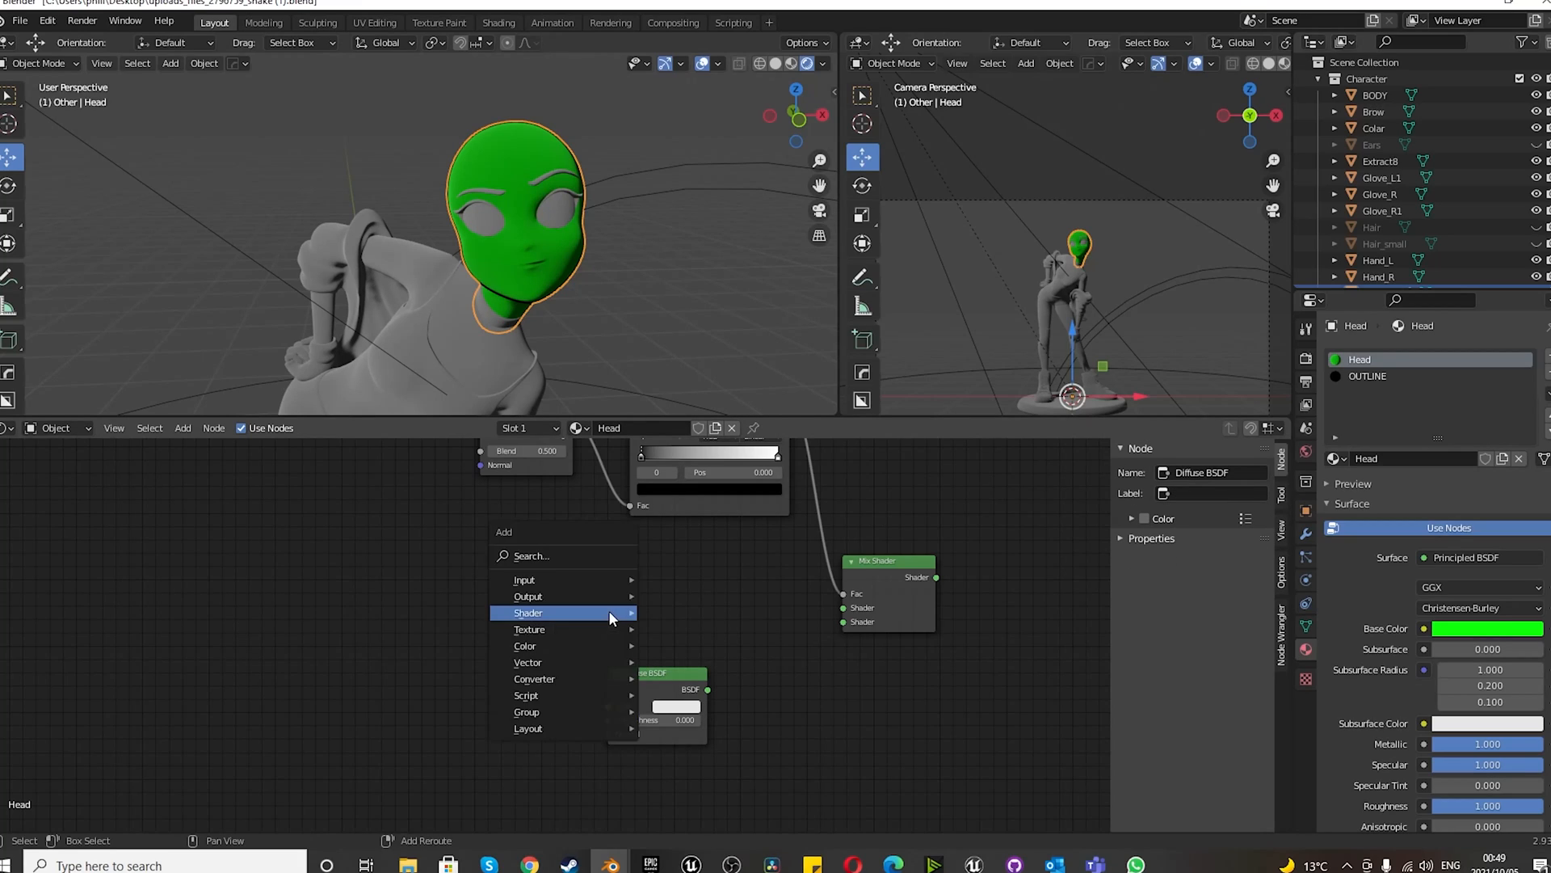
pyautogui.moveTo(608, 614)
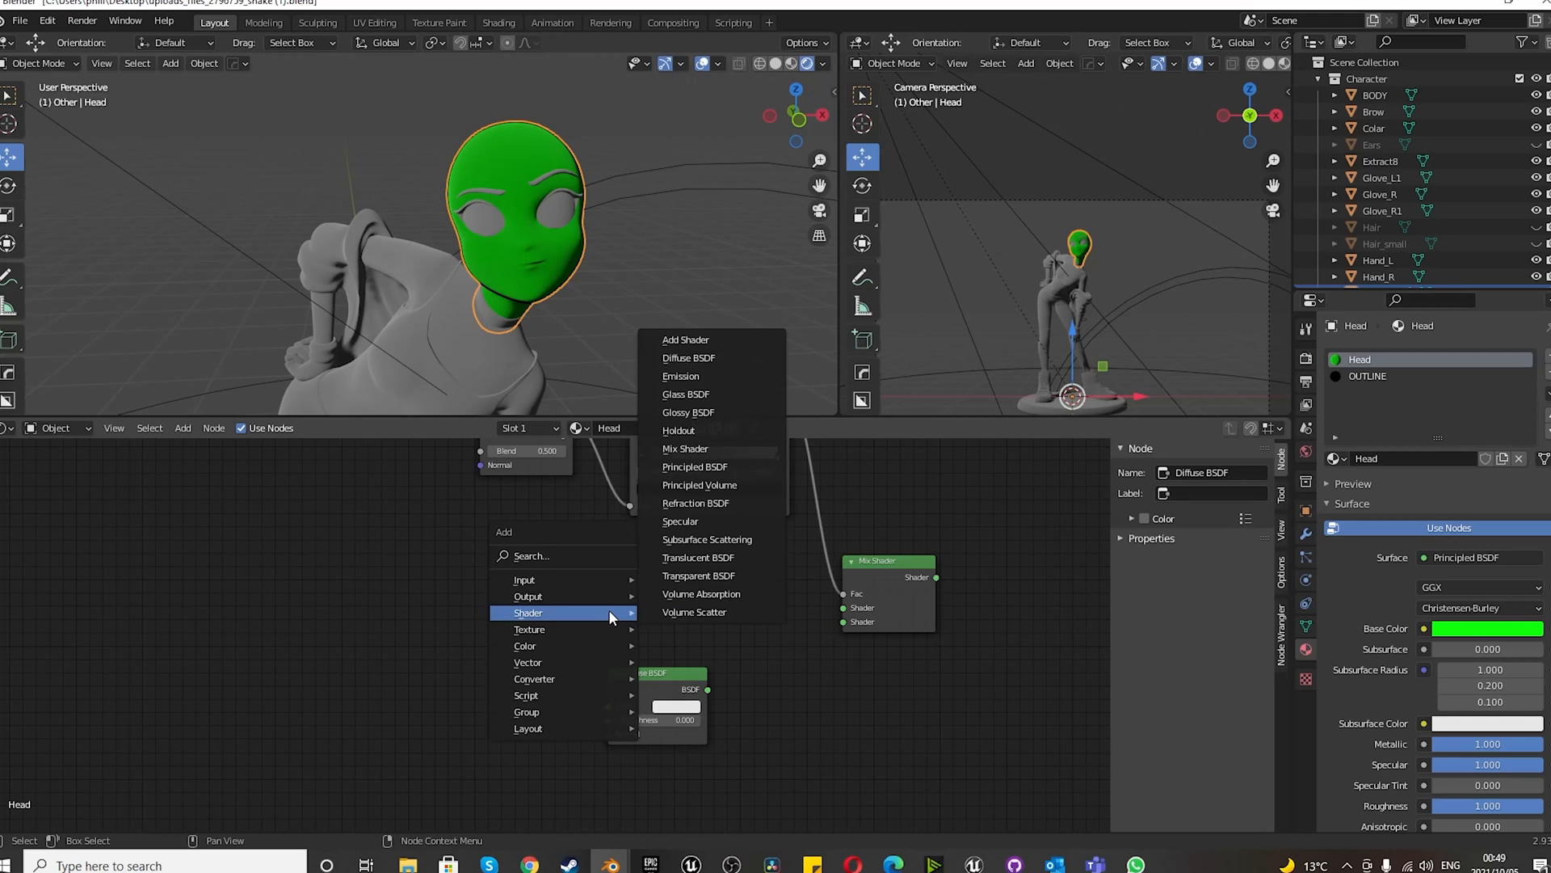
pyautogui.click(700, 540)
pyautogui.click(485, 595)
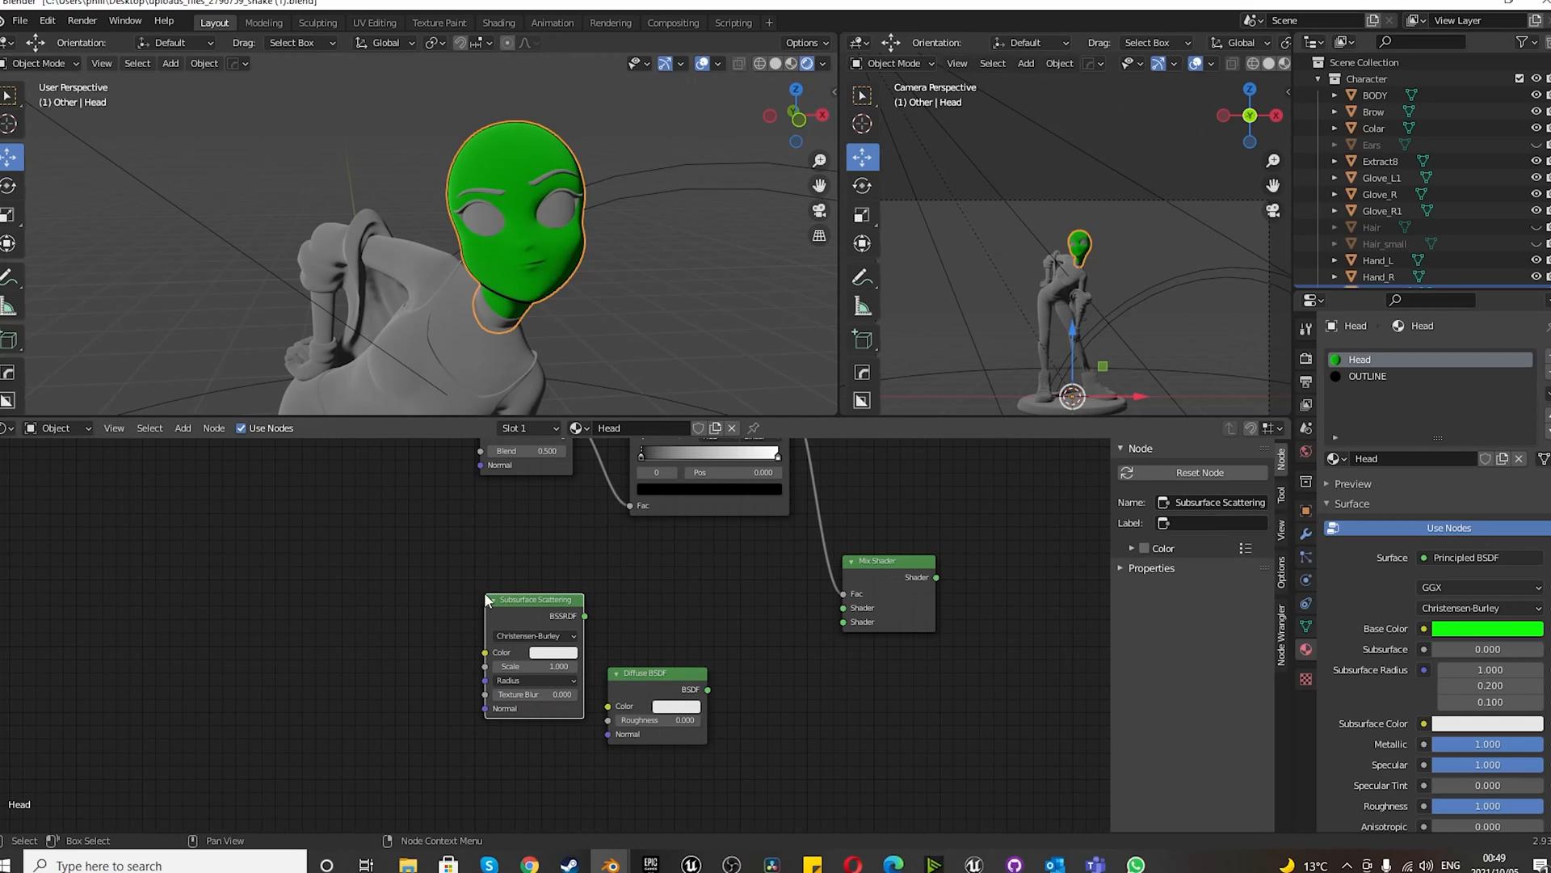
pyautogui.moveTo(584, 615); pyautogui.dragTo(844, 608)
pyautogui.moveTo(707, 689); pyautogui.dragTo(843, 622)
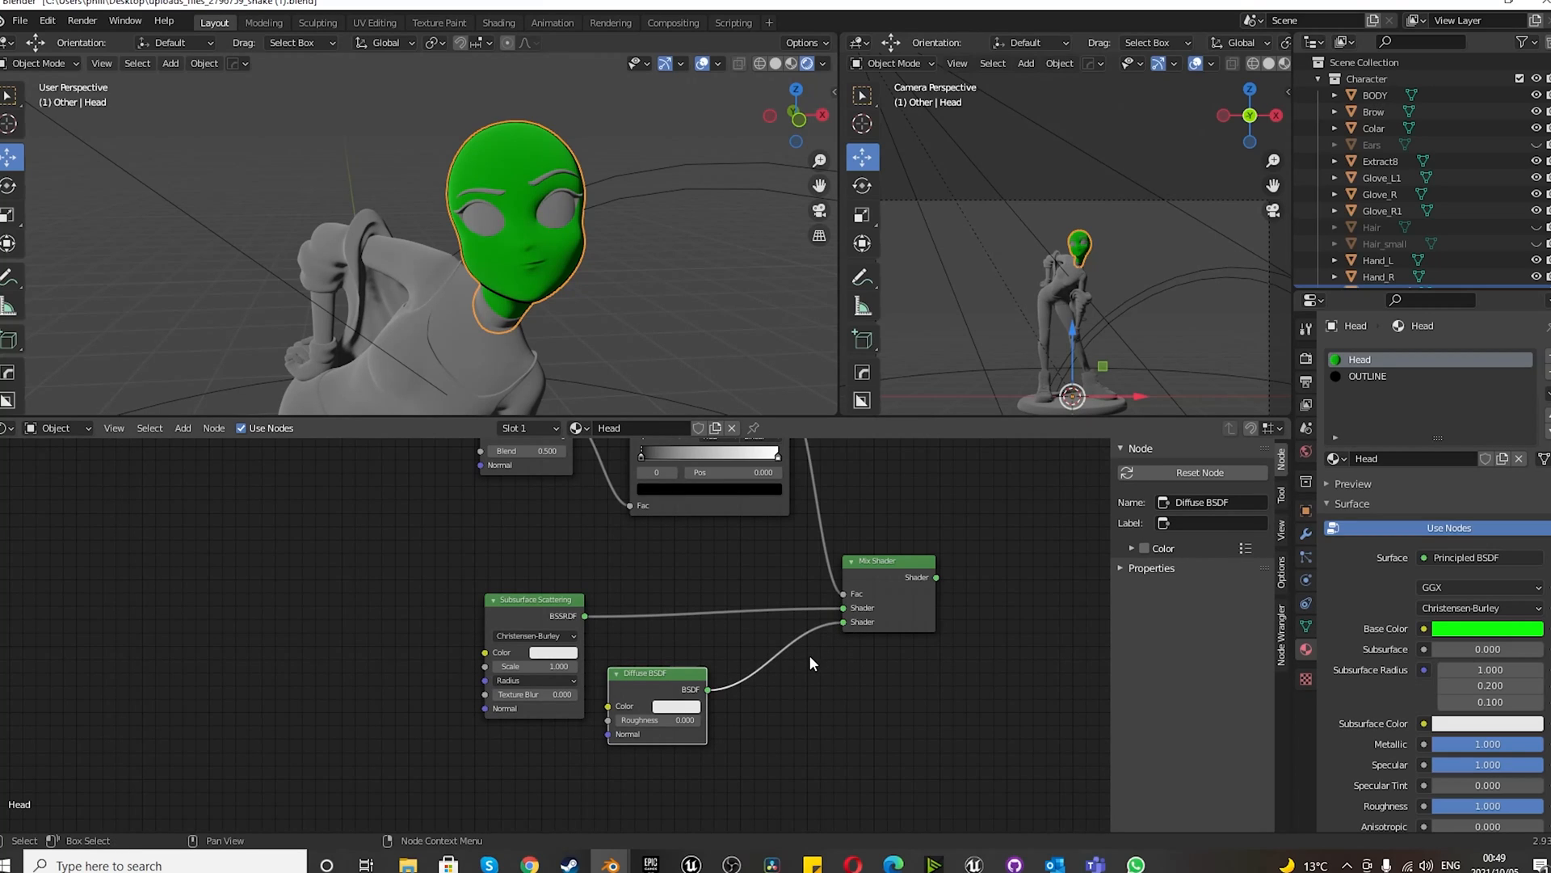
# - Group the Layer Weight, ColorRamp, Subsurface Scattering, Diffuse BSDF and Mix Shader nodes in a new frame
pyautogui.scroll(-2, 730, 690)
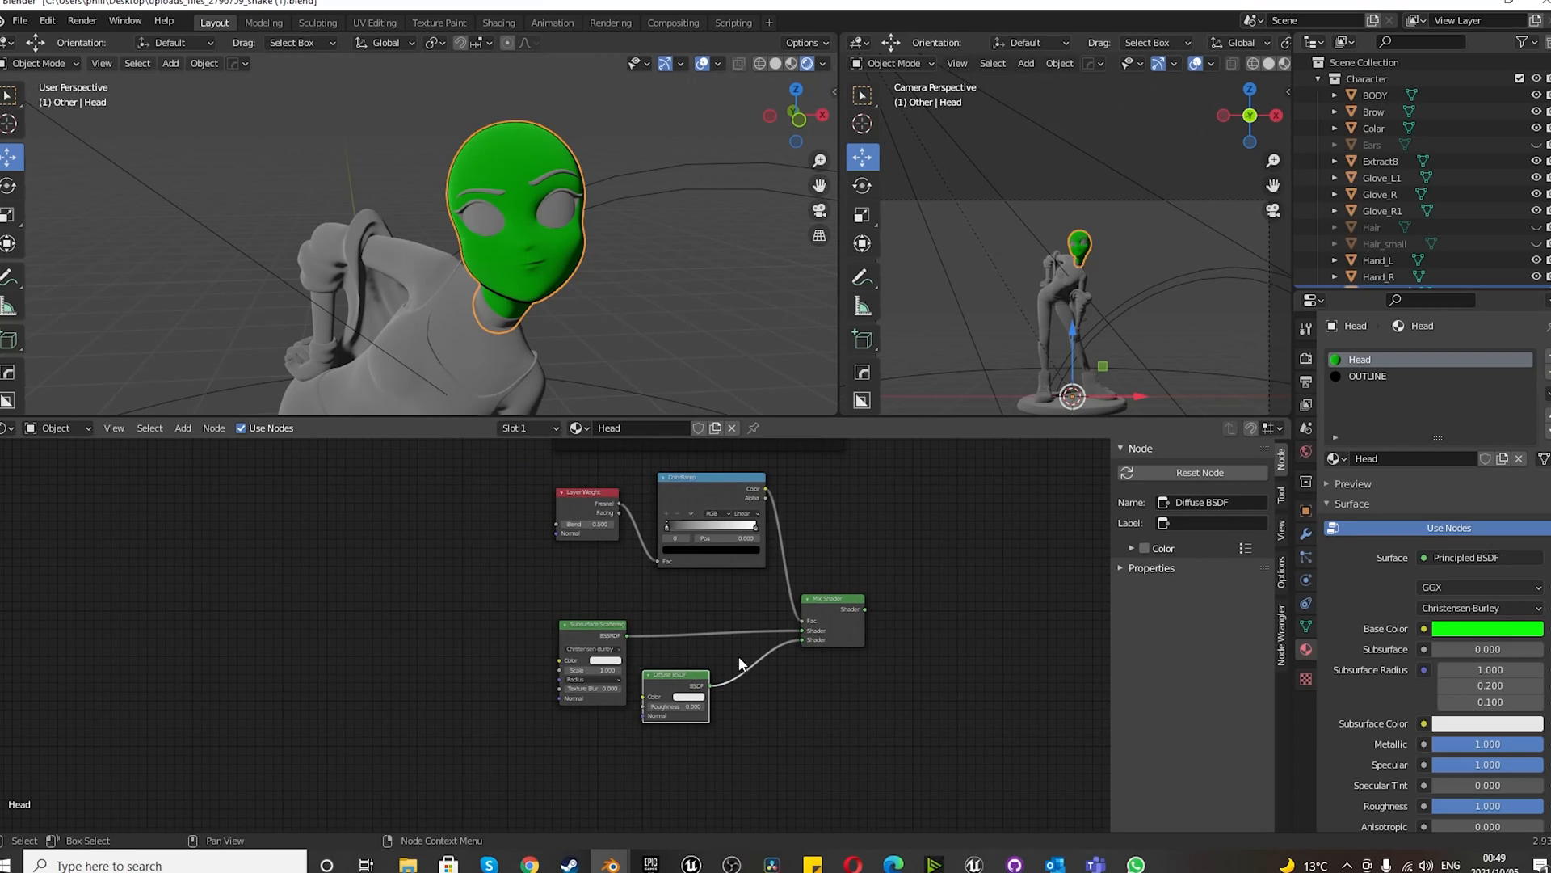
pyautogui.scroll(-1, 740, 592)
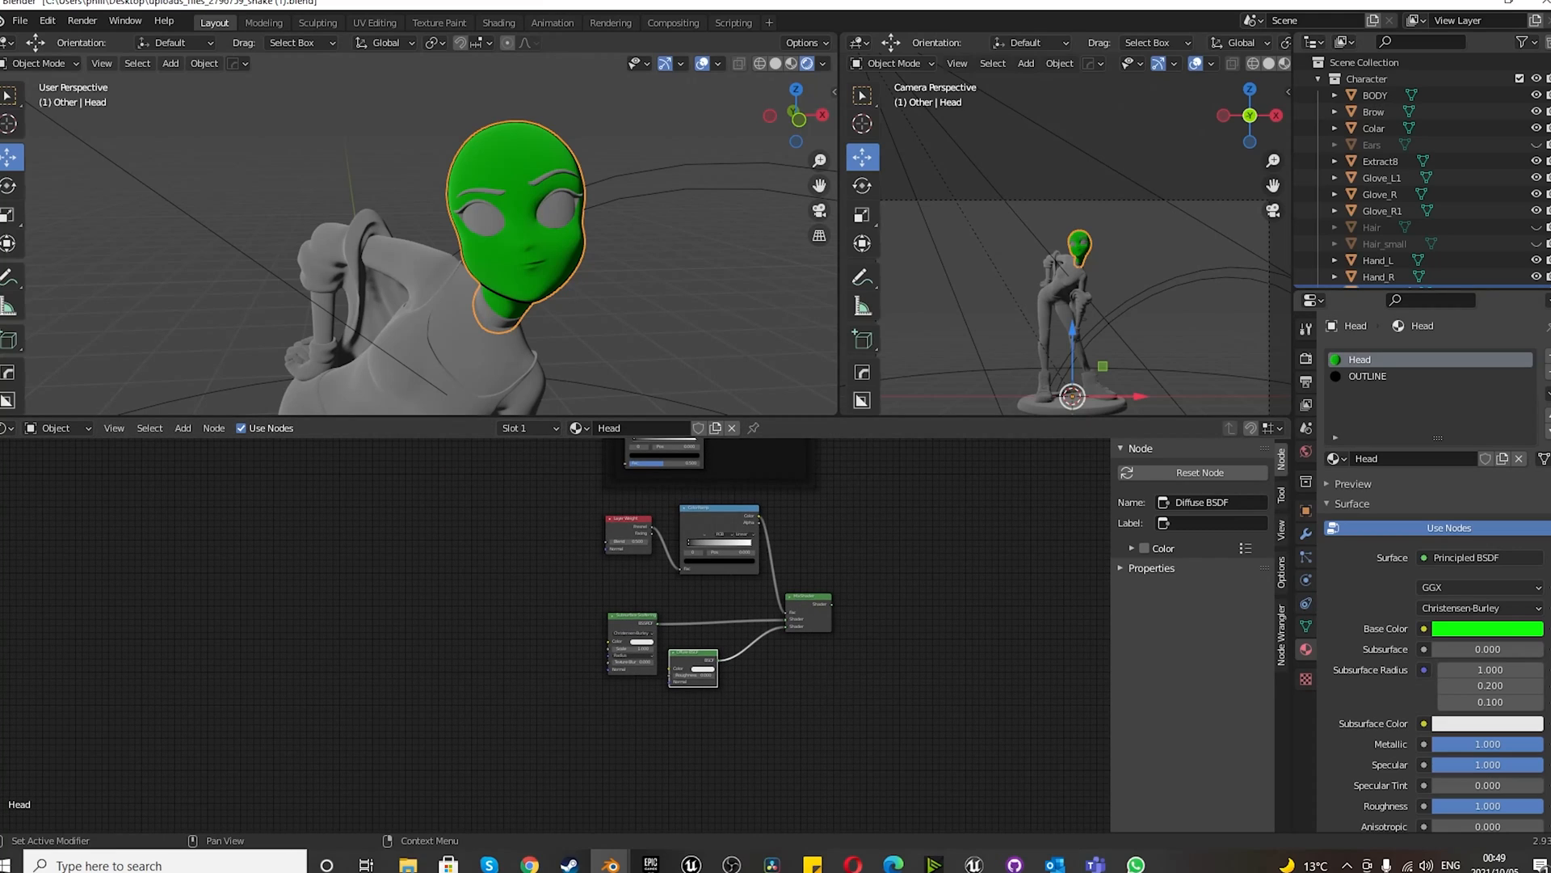
pyautogui.moveTo(552, 513); pyautogui.dragTo(923, 733)
pyautogui.scroll(1, 711, 639)
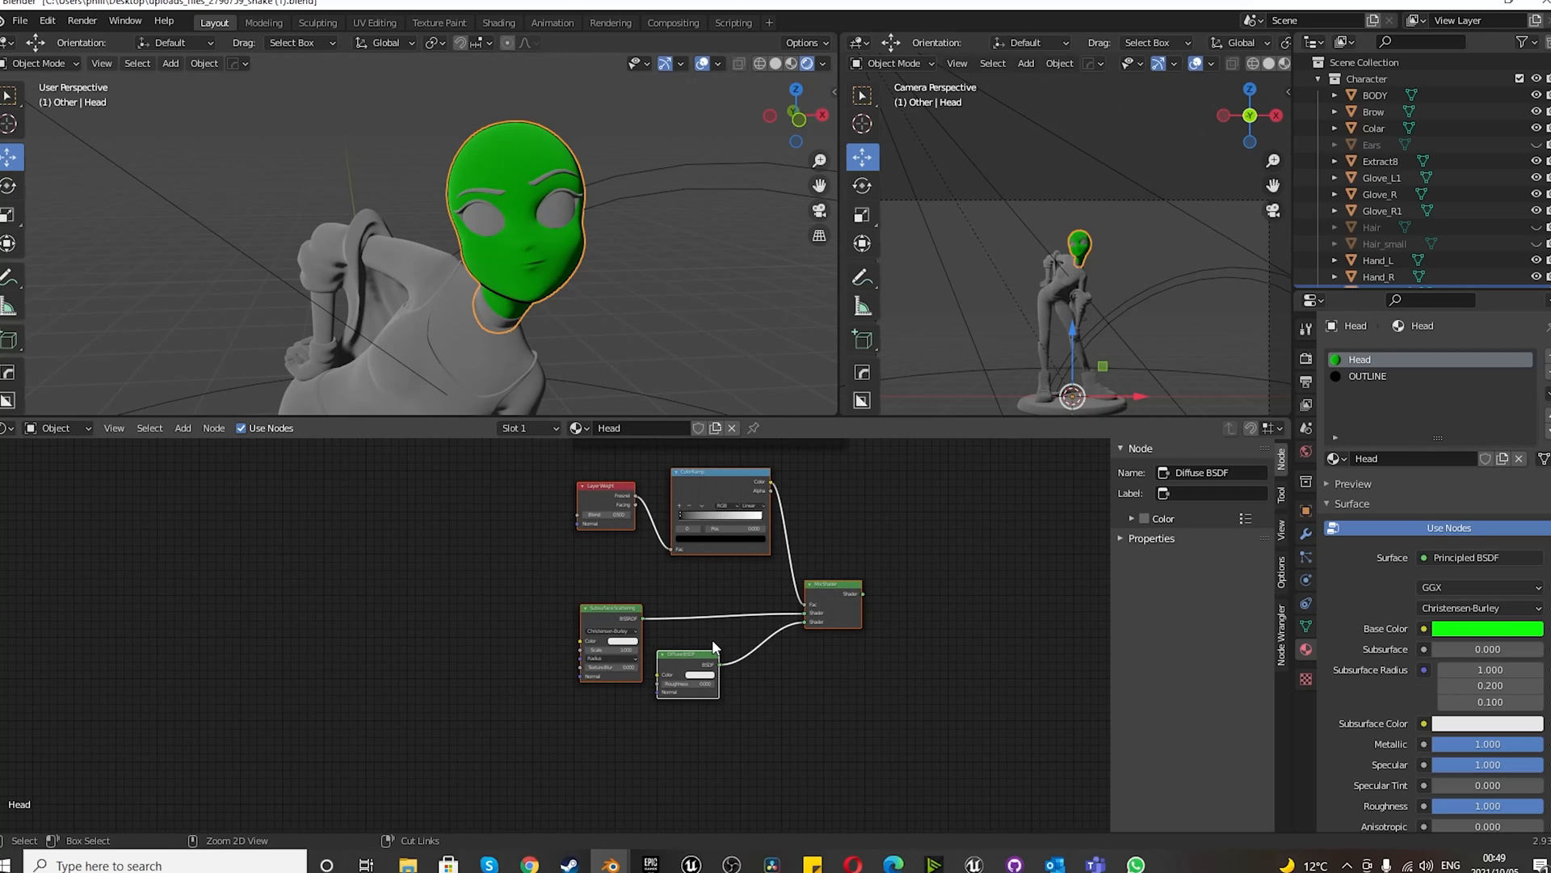
pyautogui.hotkey('ctrl', 'j')
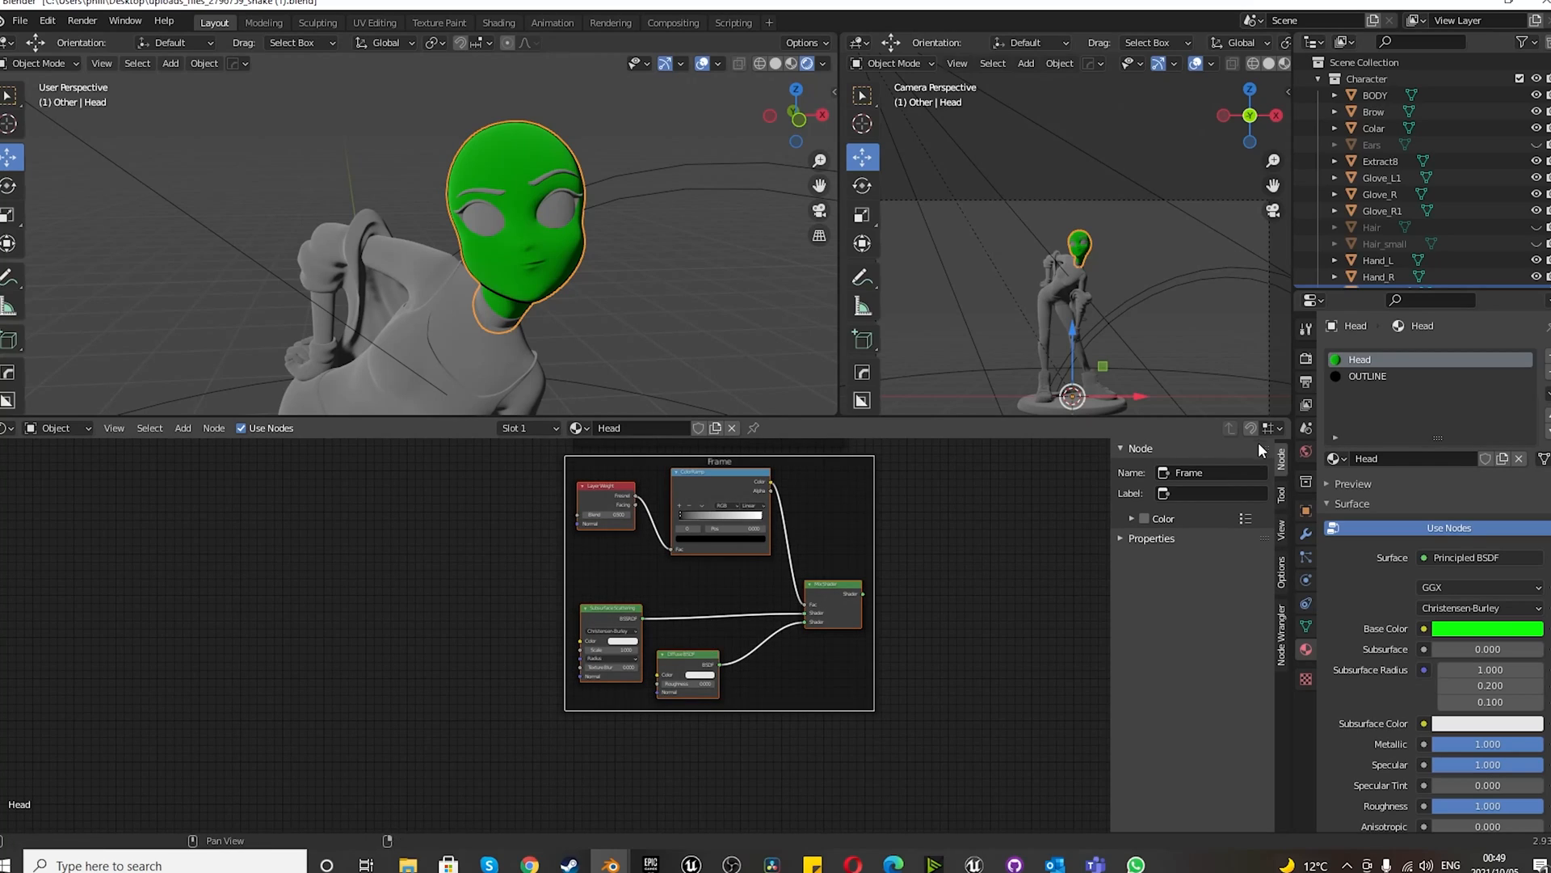
# - Set both the name and the label of the new frame to Soft Skin
pyautogui.click(1203, 475)
pyautogui.write('Soft Skin')
pyautogui.hotkey('ctrl', 'a')
pyautogui.hotkey('ctrl', 'c')
pyautogui.click(1209, 494)
pyautogui.hotkey('ctrl', 'v')
pyautogui.press('Return')
# - Move the Soft Skin frame into the Shaded Skin frame, below the Glossy/wet group
pyautogui.scroll(-3, 770, 748)
pyautogui.scroll(3, 751, 604)
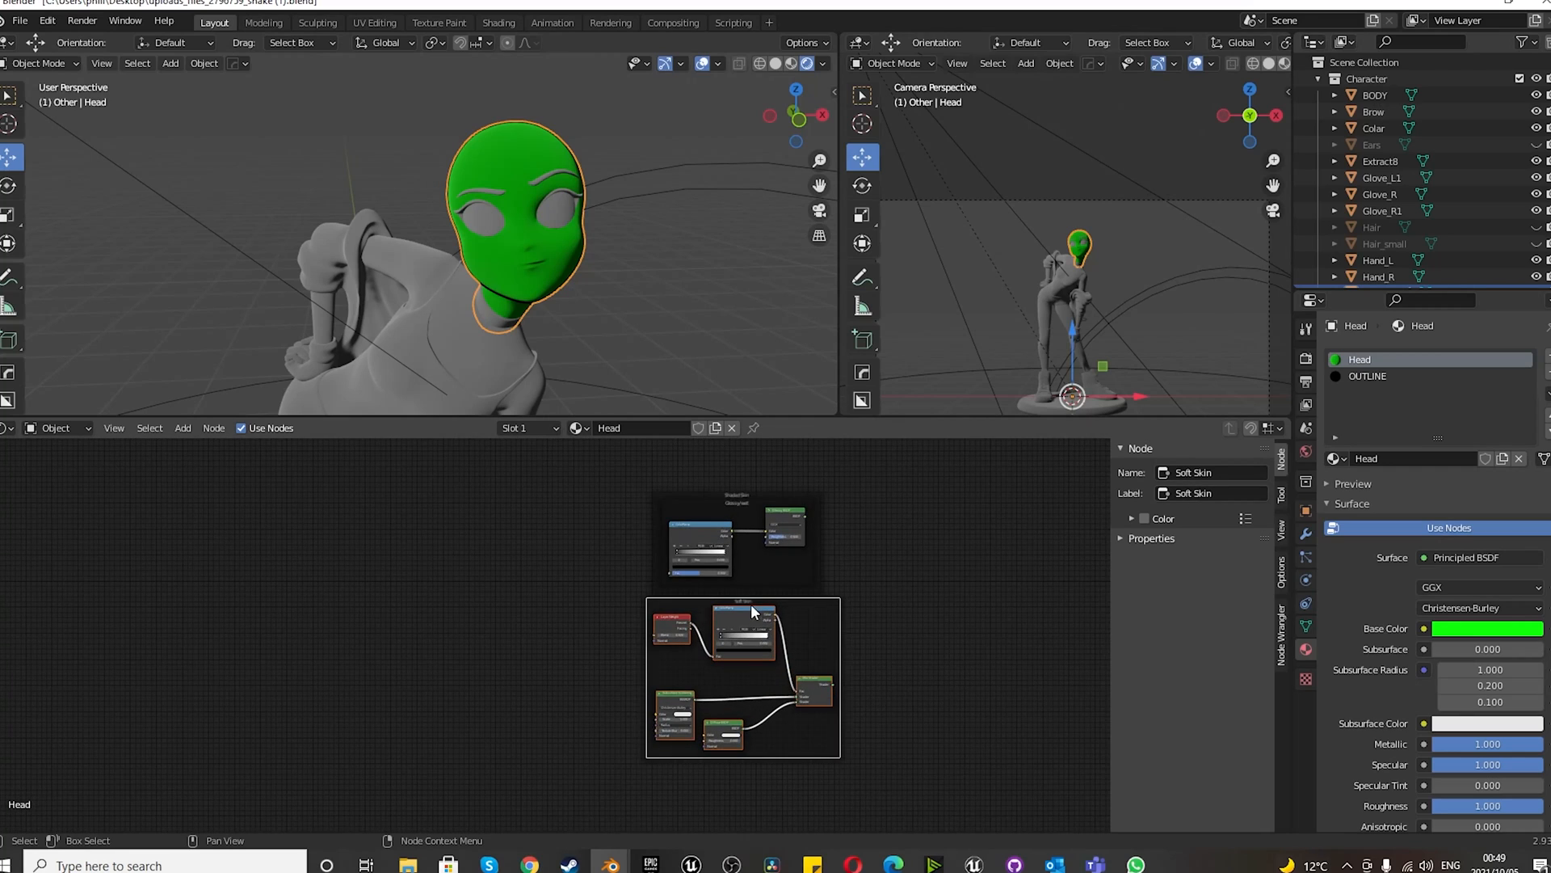
pyautogui.scroll(2, 748, 596)
pyautogui.moveTo(769, 599)
pyautogui.mouseDown()
pyautogui.moveTo(760, 580)
pyautogui.moveTo(792, 618)
pyautogui.mouseUp()
pyautogui.scroll(-2, 764, 589)
pyautogui.scroll(2, 760, 501)
pyautogui.scroll(3, 763, 388)
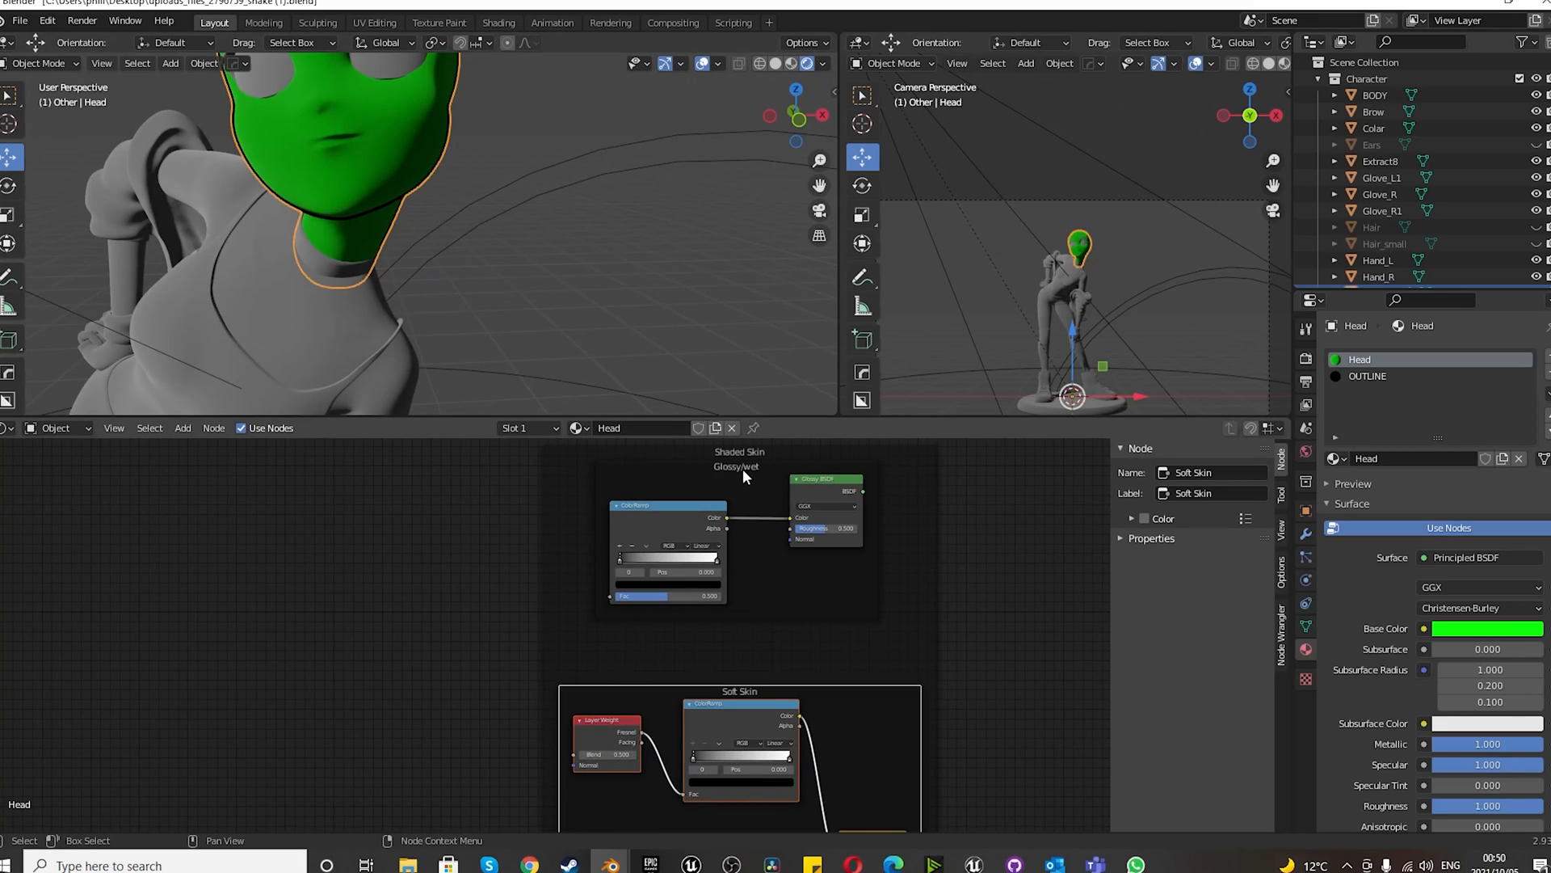
pyautogui.scroll(-4, 579, 265)
pyautogui.scroll(2, 511, 234)
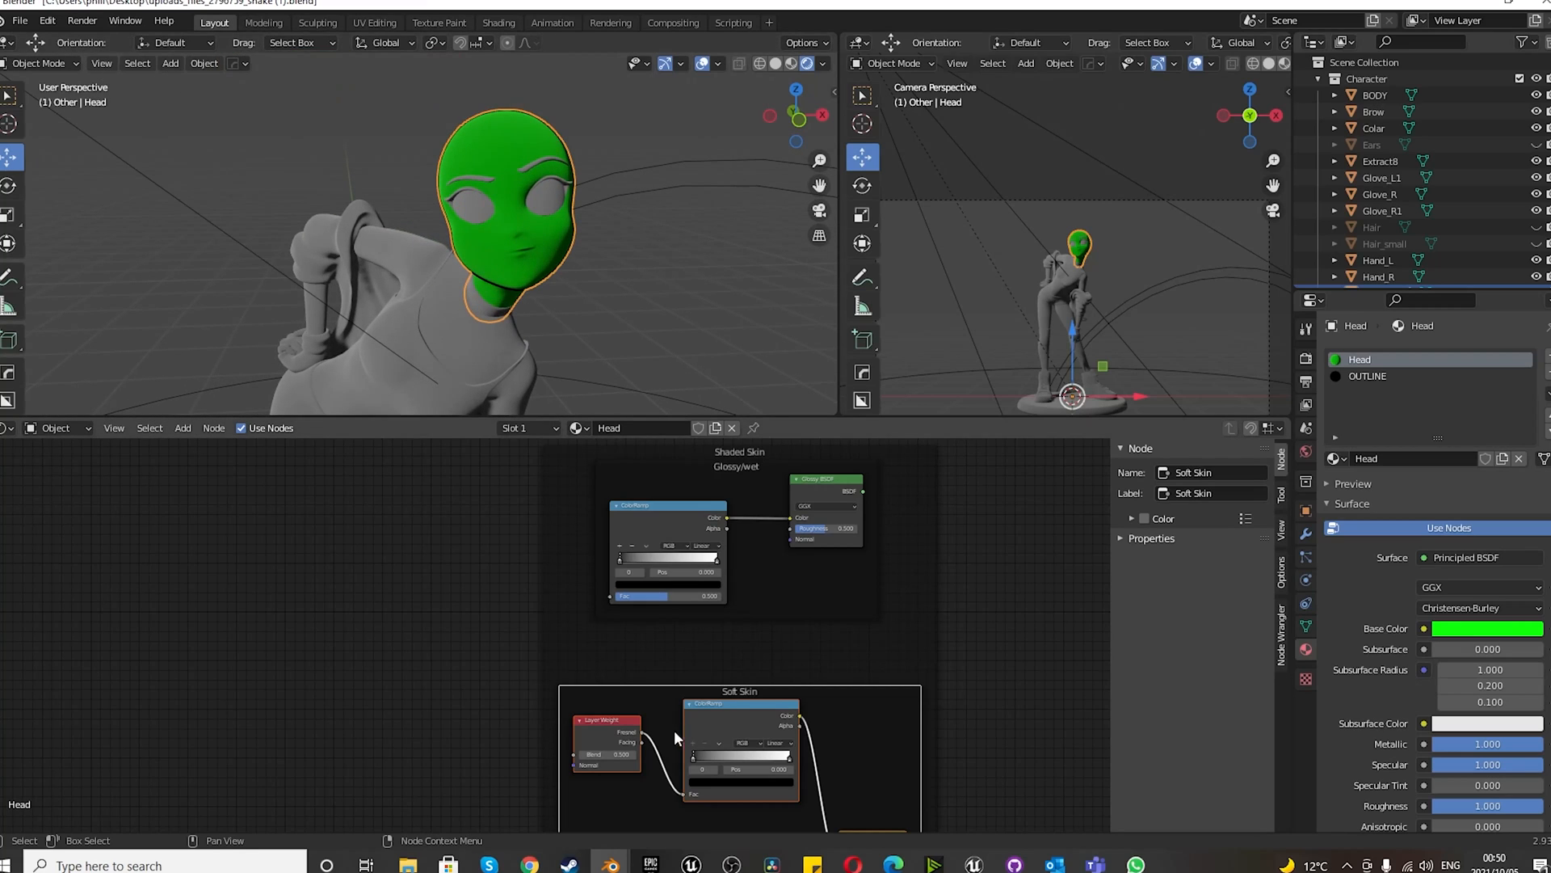
pyautogui.scroll(-5, 750, 648)
pyautogui.scroll(-3, 791, 730)
pyautogui.scroll(4, 802, 677)
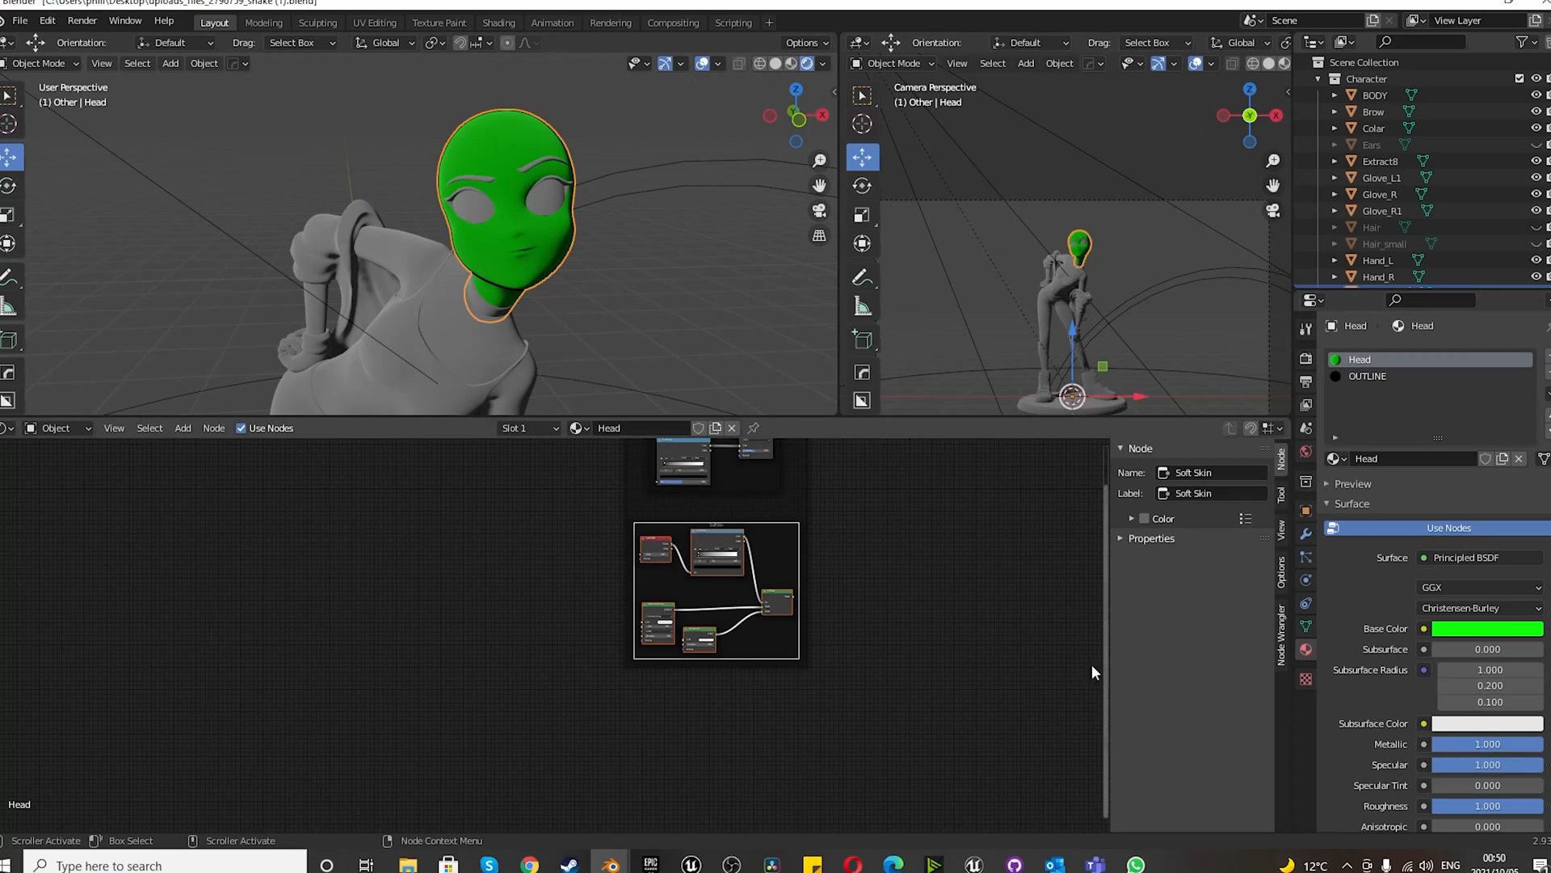
pyautogui.scroll(-2, 841, 711)
pyautogui.scroll(3, 783, 716)
pyautogui.click(741, 783)
pyautogui.scroll(-4, 700, 583)
pyautogui.scroll(6, 701, 752)
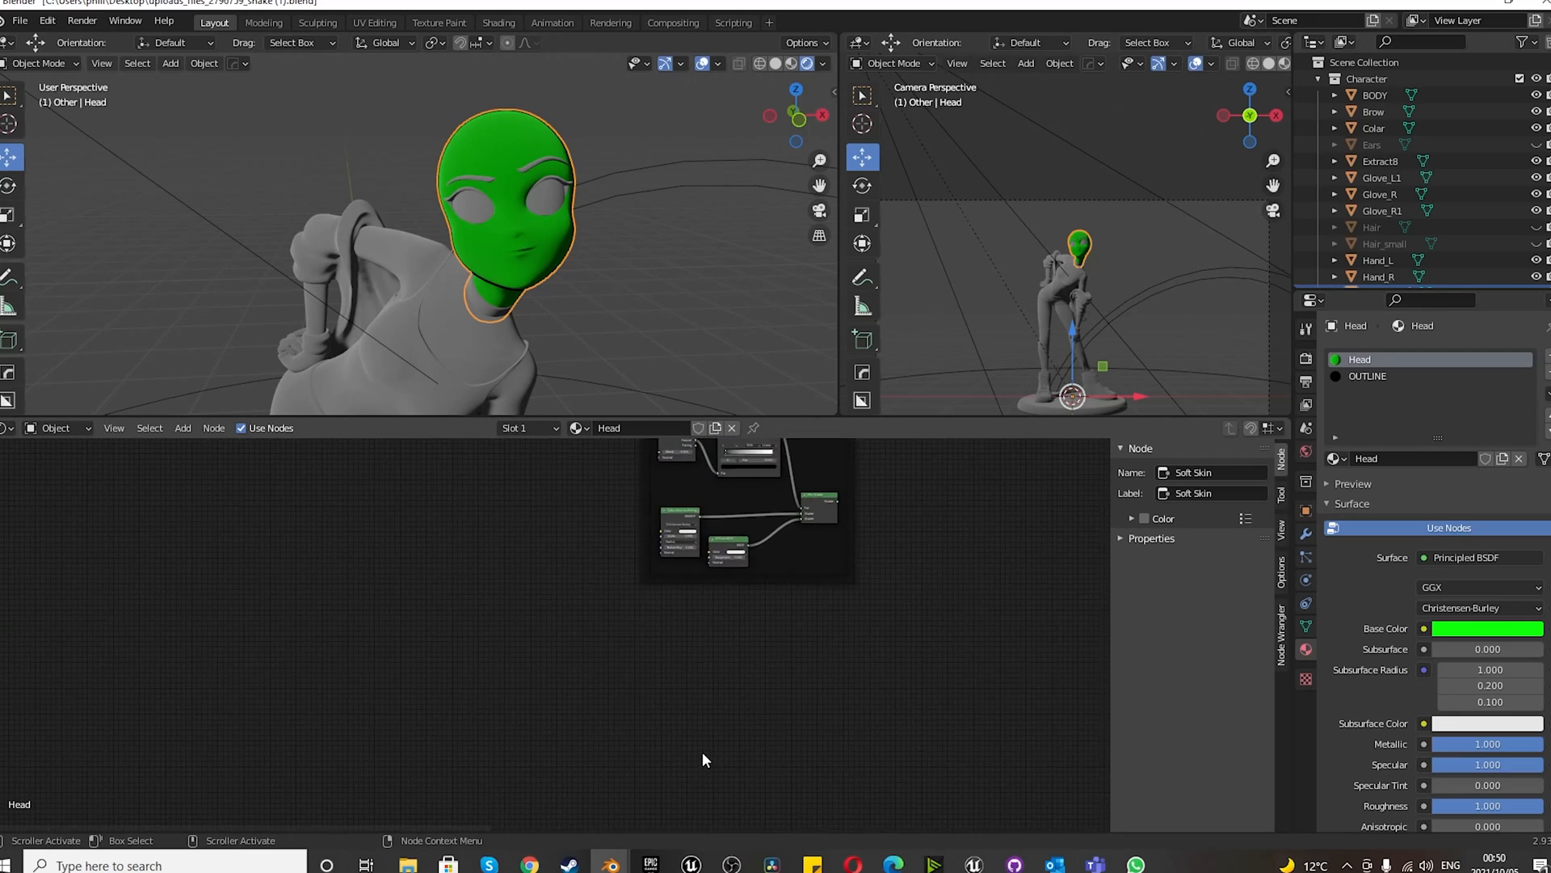
pyautogui.scroll(4, 680, 711)
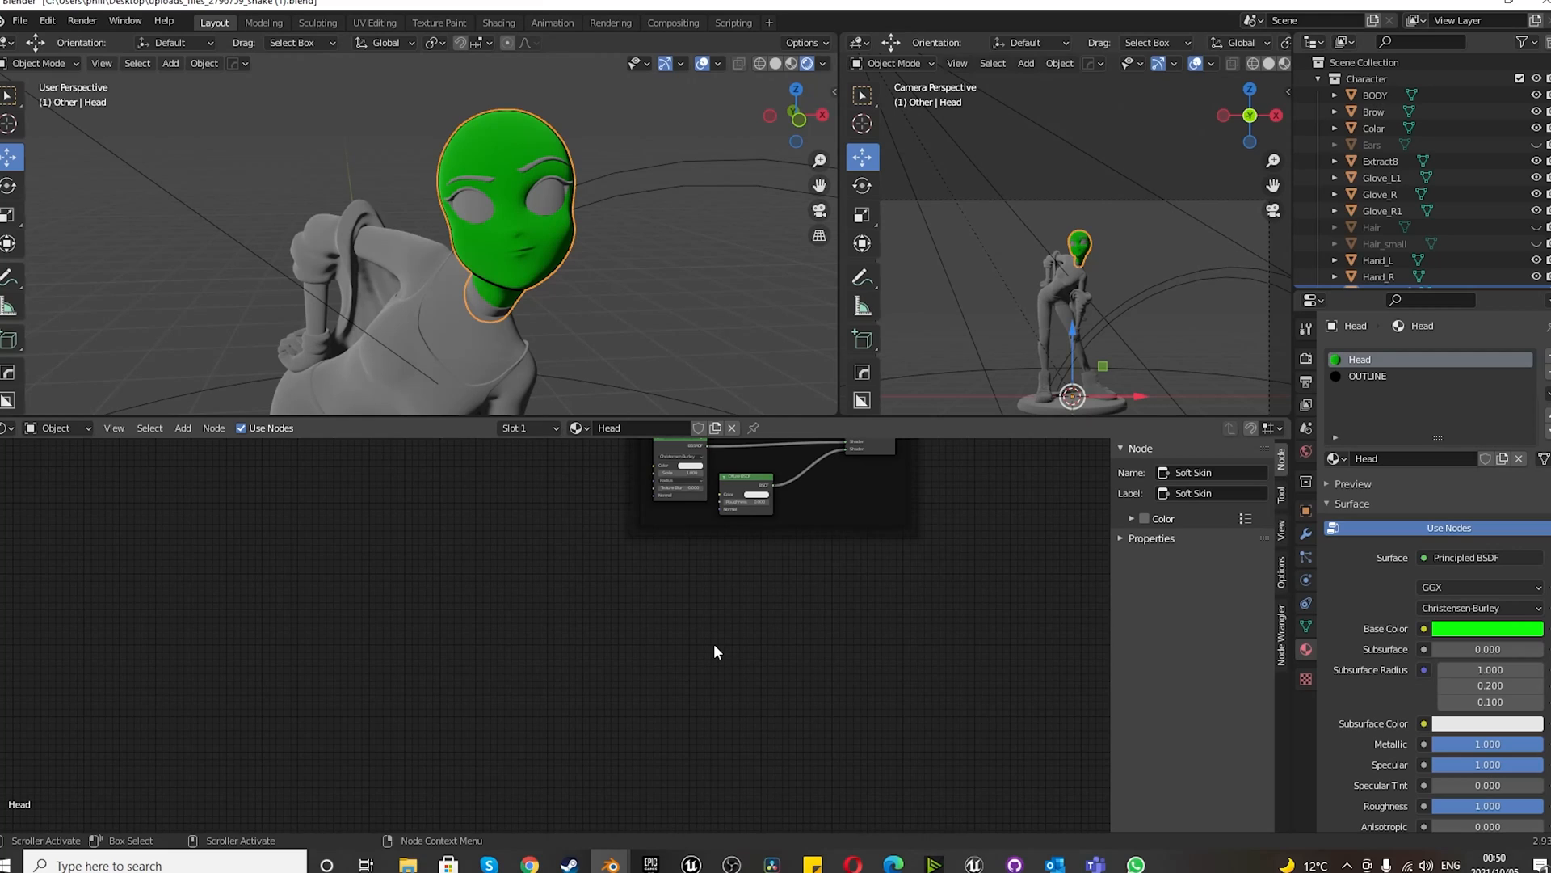
# - Add an Image Texture node below the Shaded Skin frame and give it connected Mapping and Texture Coordinate nodes
pyautogui.scroll(-1, 667, 648)
pyautogui.scroll(-1, 715, 617)
pyautogui.scroll(1, 715, 619)
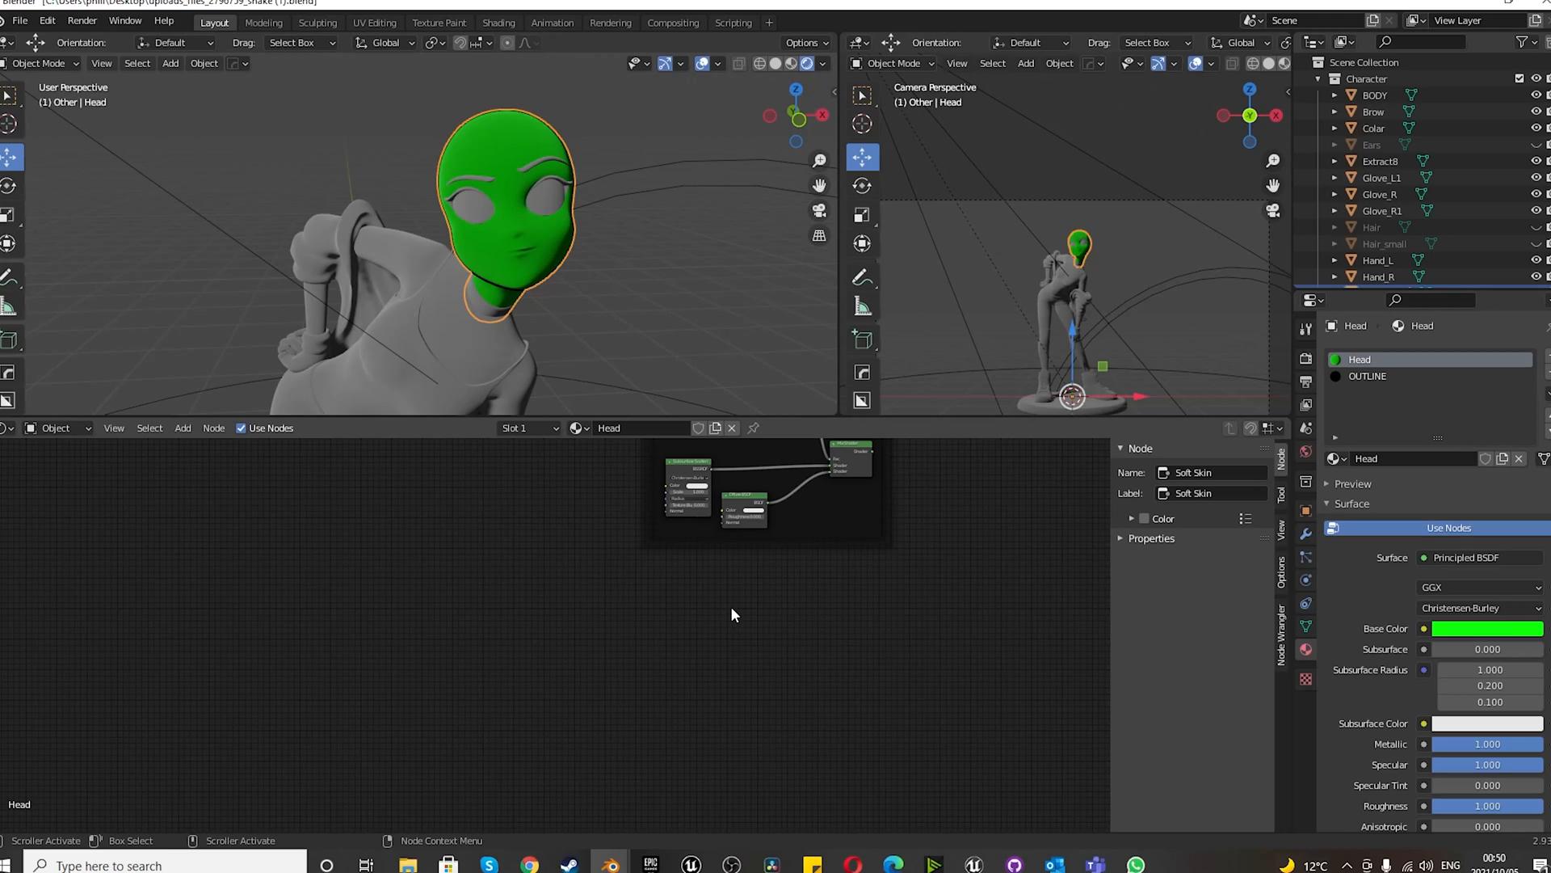
pyautogui.hotkey('shift', 'a')
pyautogui.moveTo(731, 607)
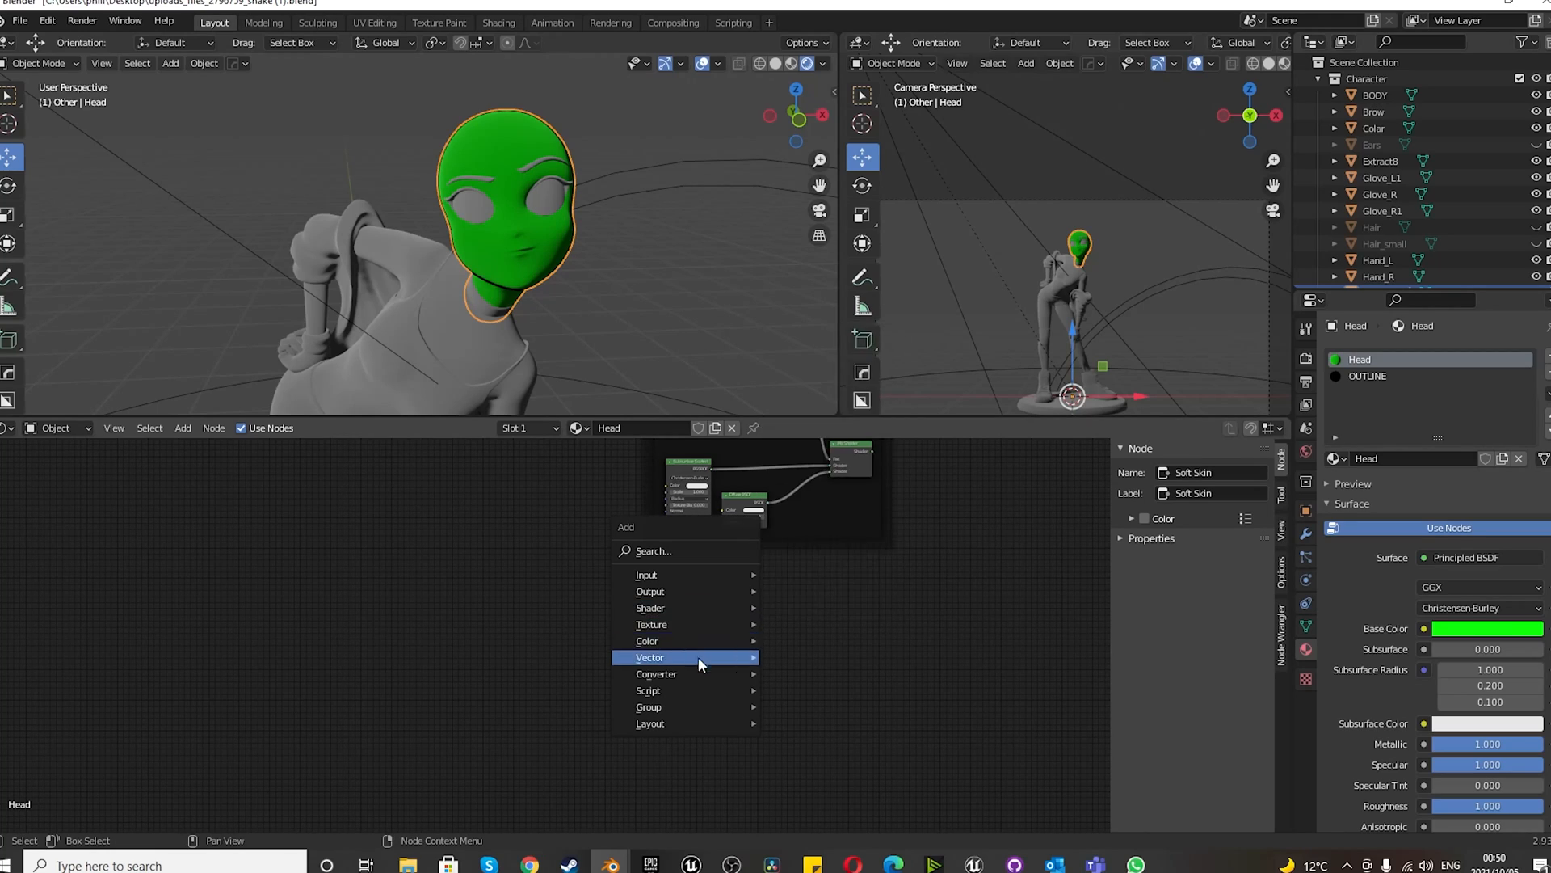
pyautogui.moveTo(685, 623)
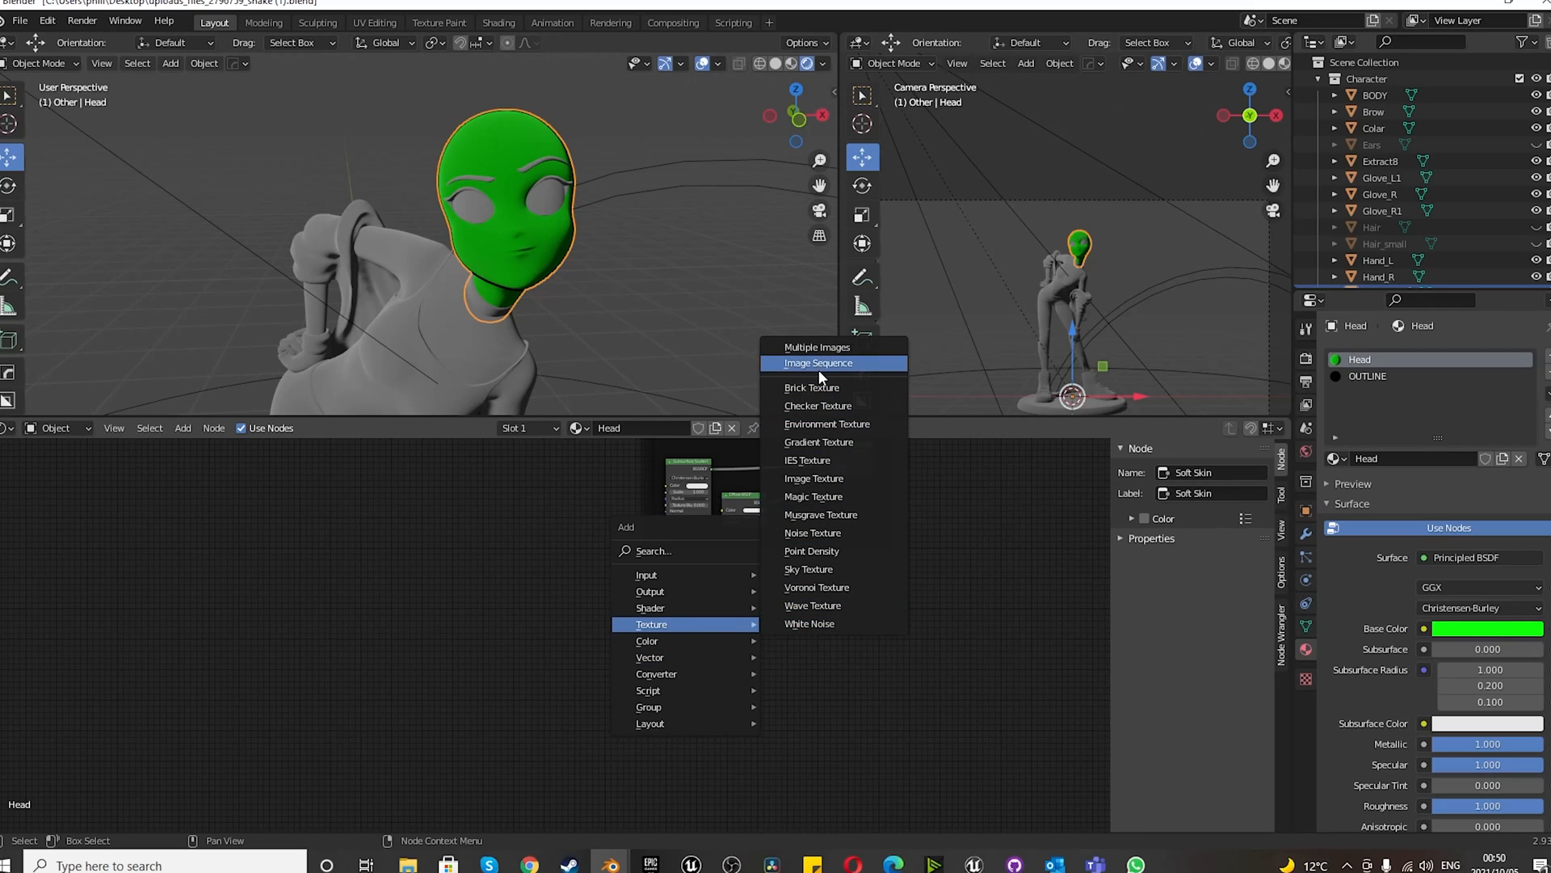
pyautogui.click(831, 483)
pyautogui.click(796, 612)
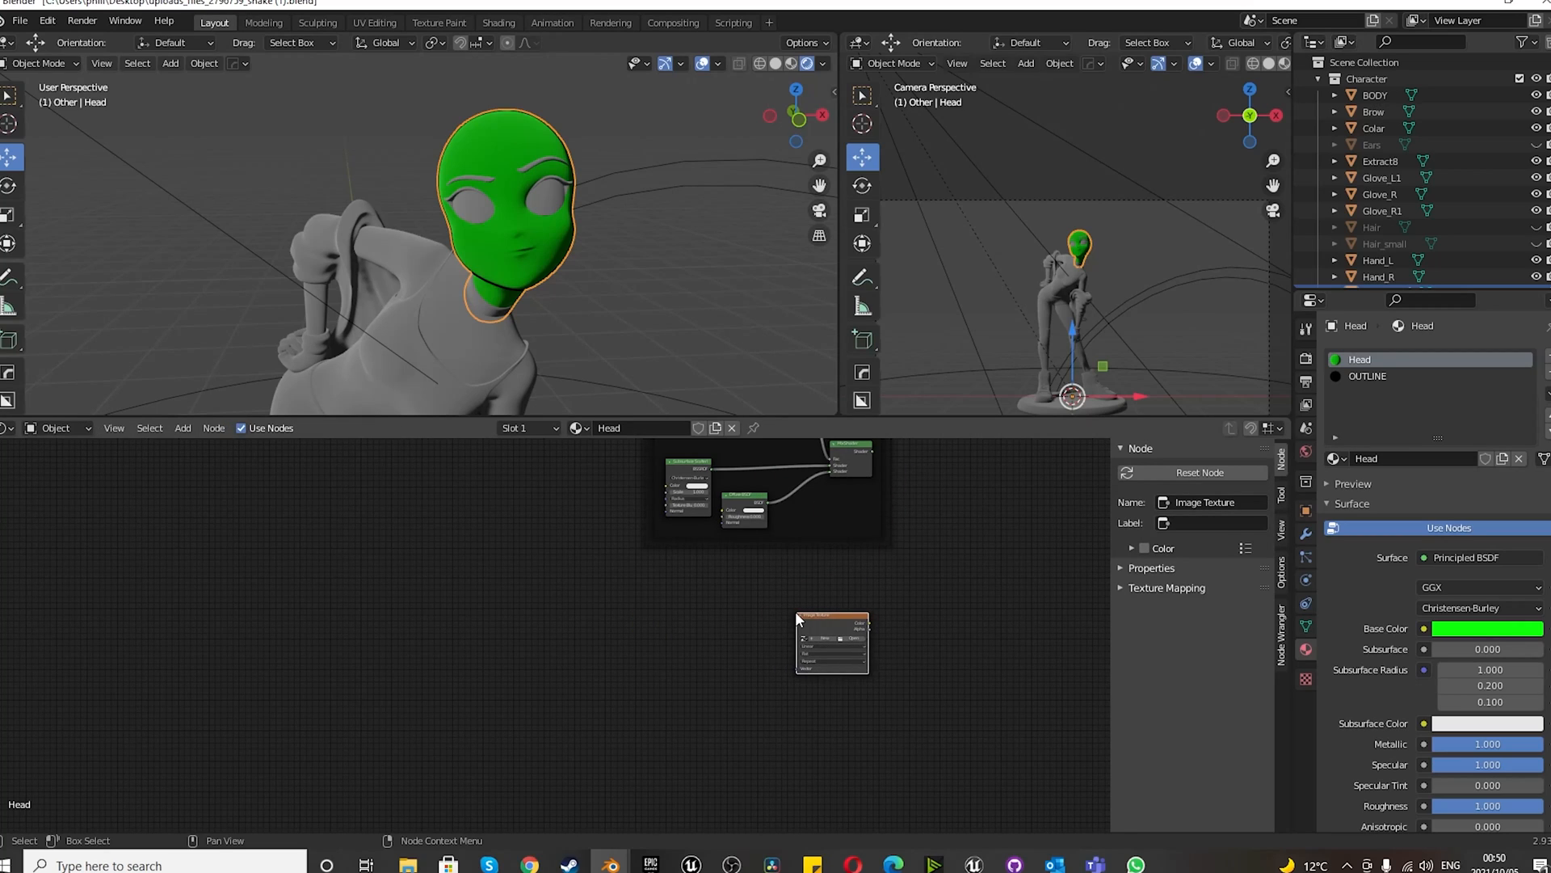
pyautogui.scroll(2, 821, 623)
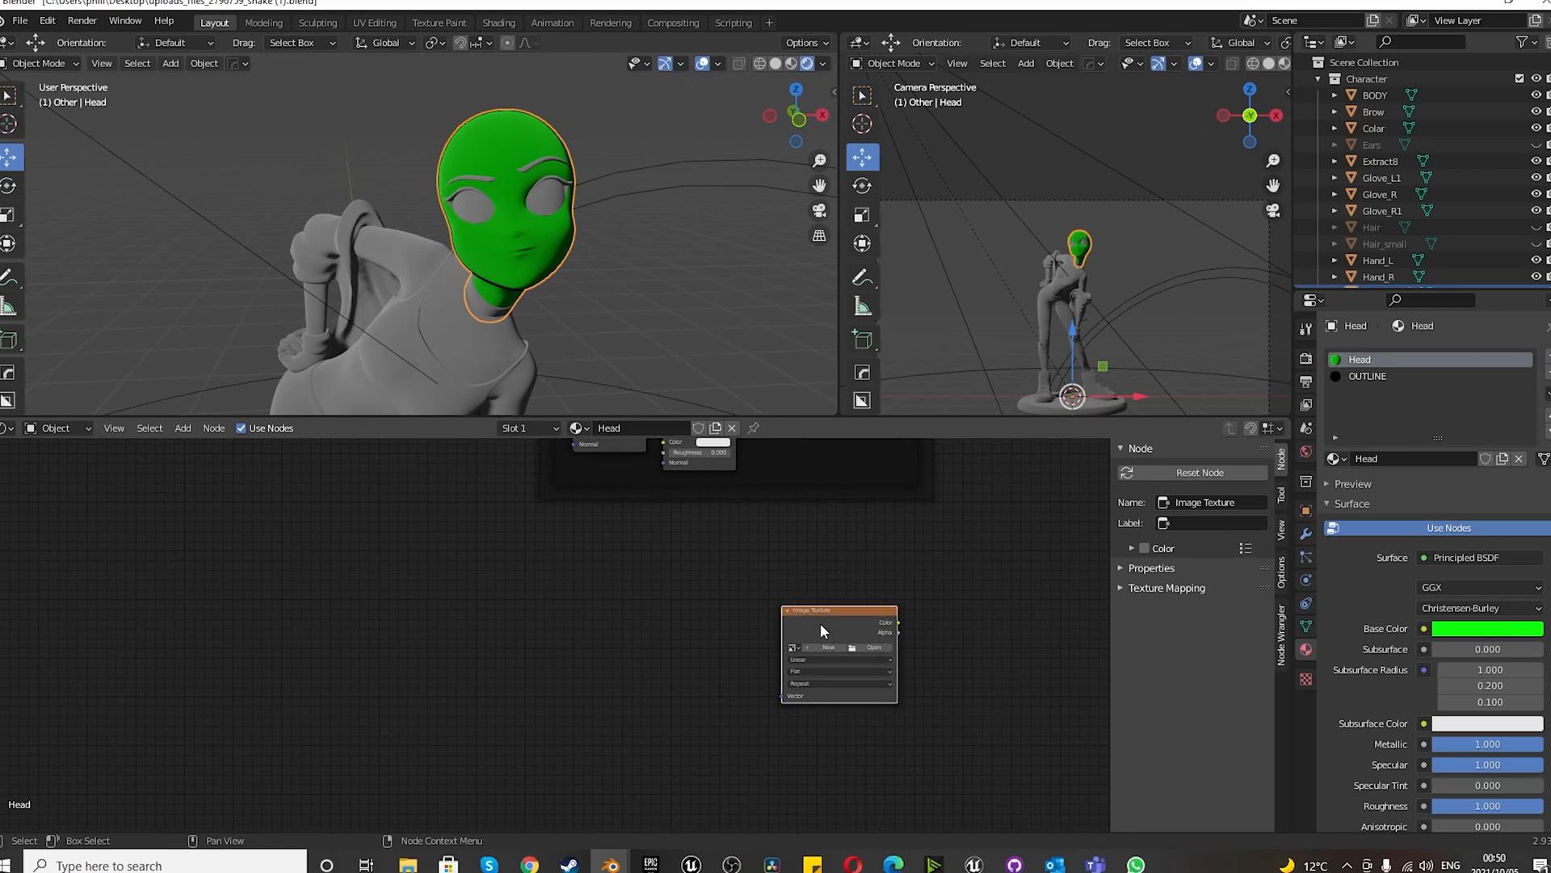
pyautogui.hotkey('ctrl', 't')
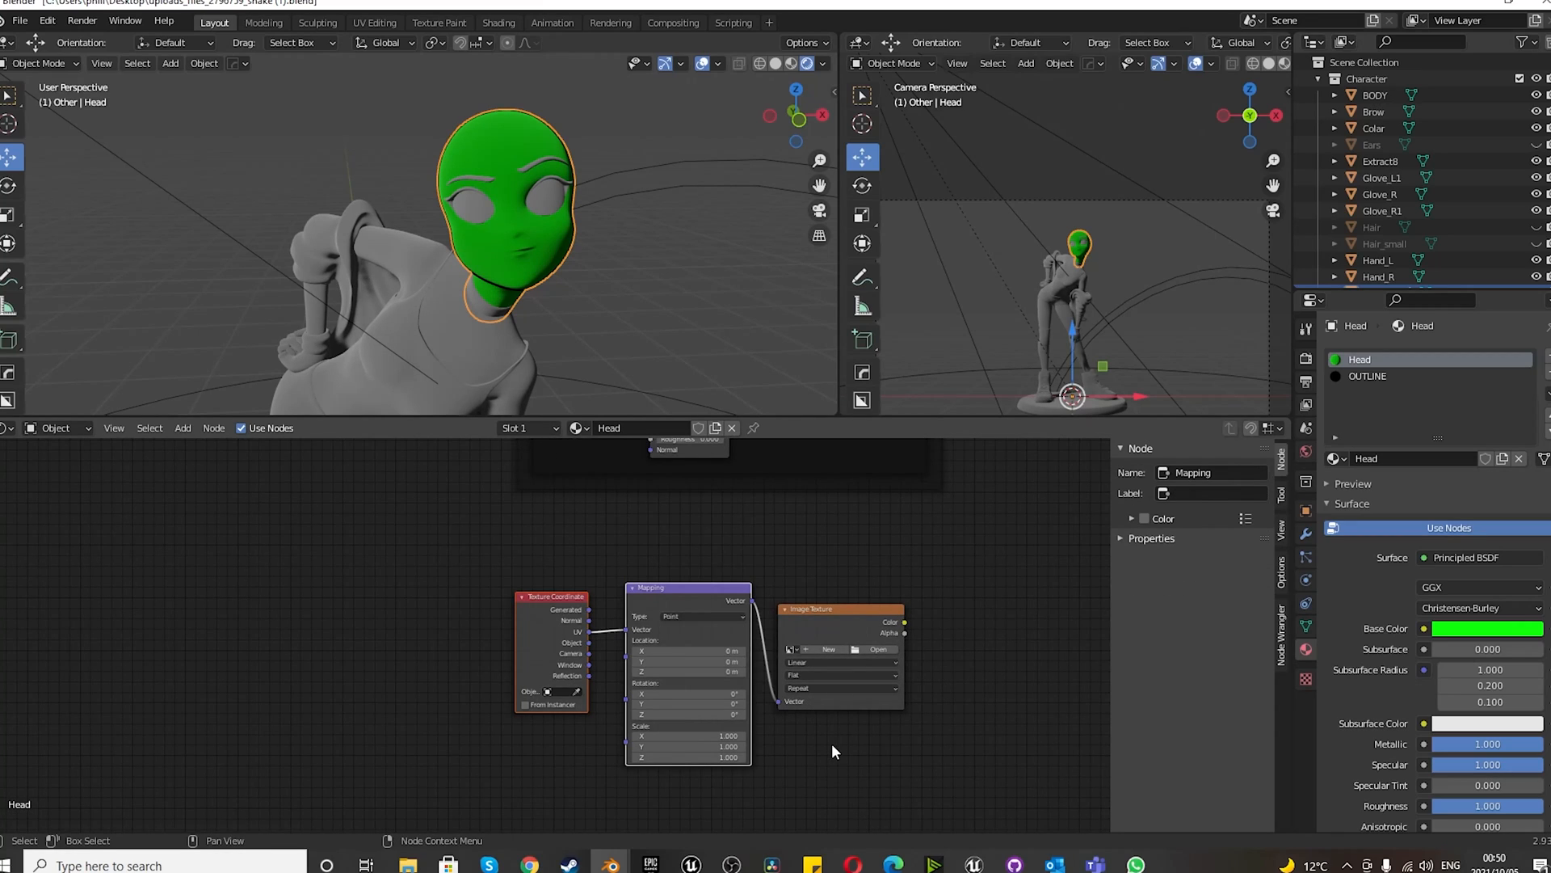
# - Group the Texture Coordinate, Mapping and Image Texture nodes in a new frame
pyautogui.scroll(1, 724, 756)
pyautogui.scroll(1, 724, 756)
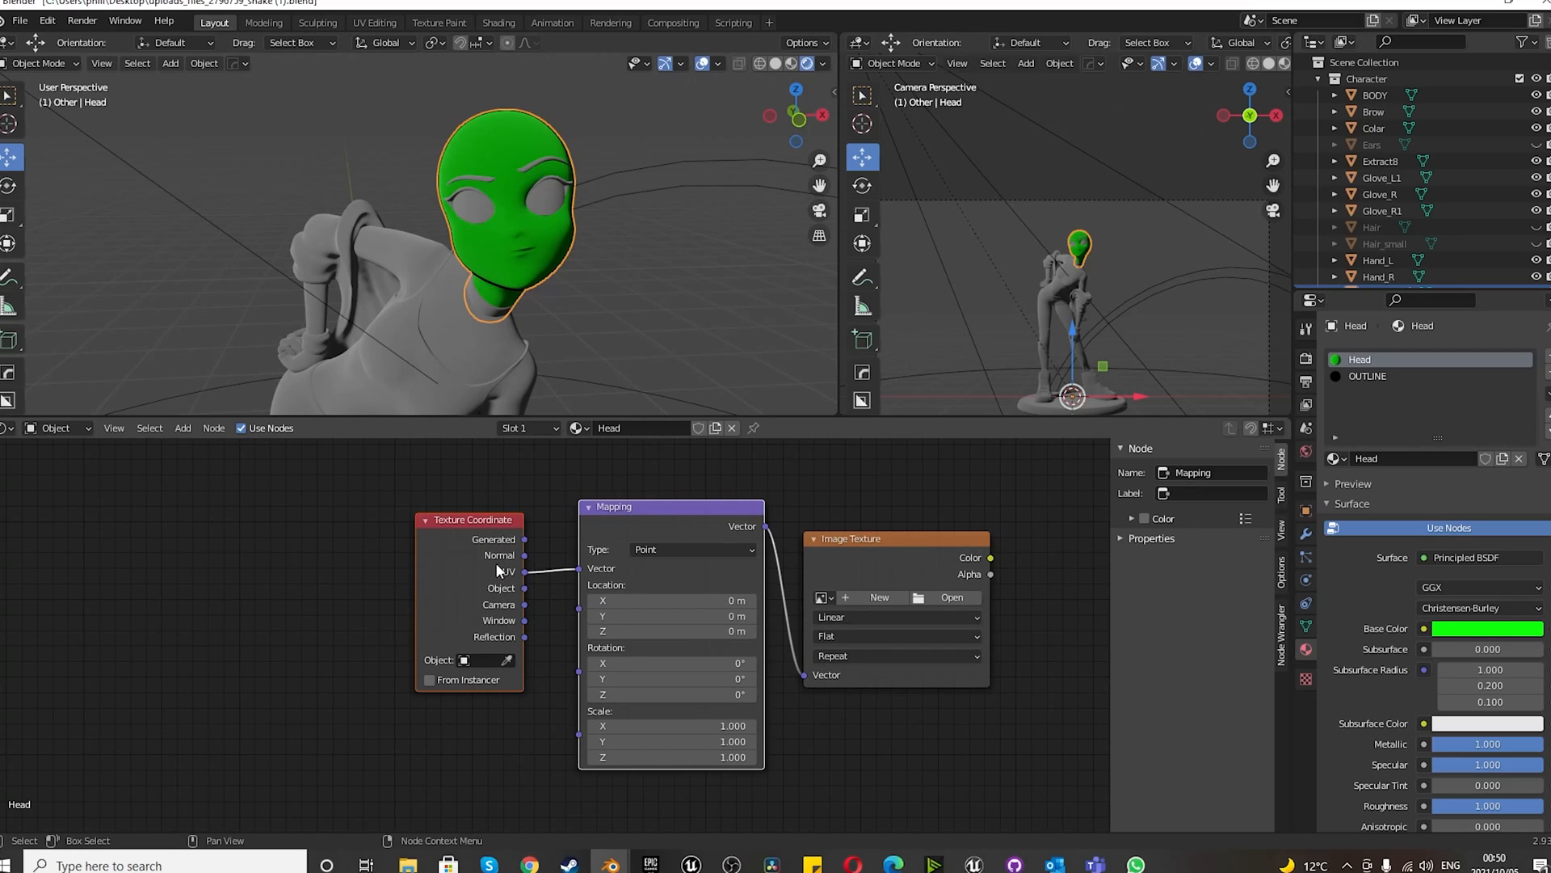
pyautogui.moveTo(348, 530); pyautogui.dragTo(992, 754)
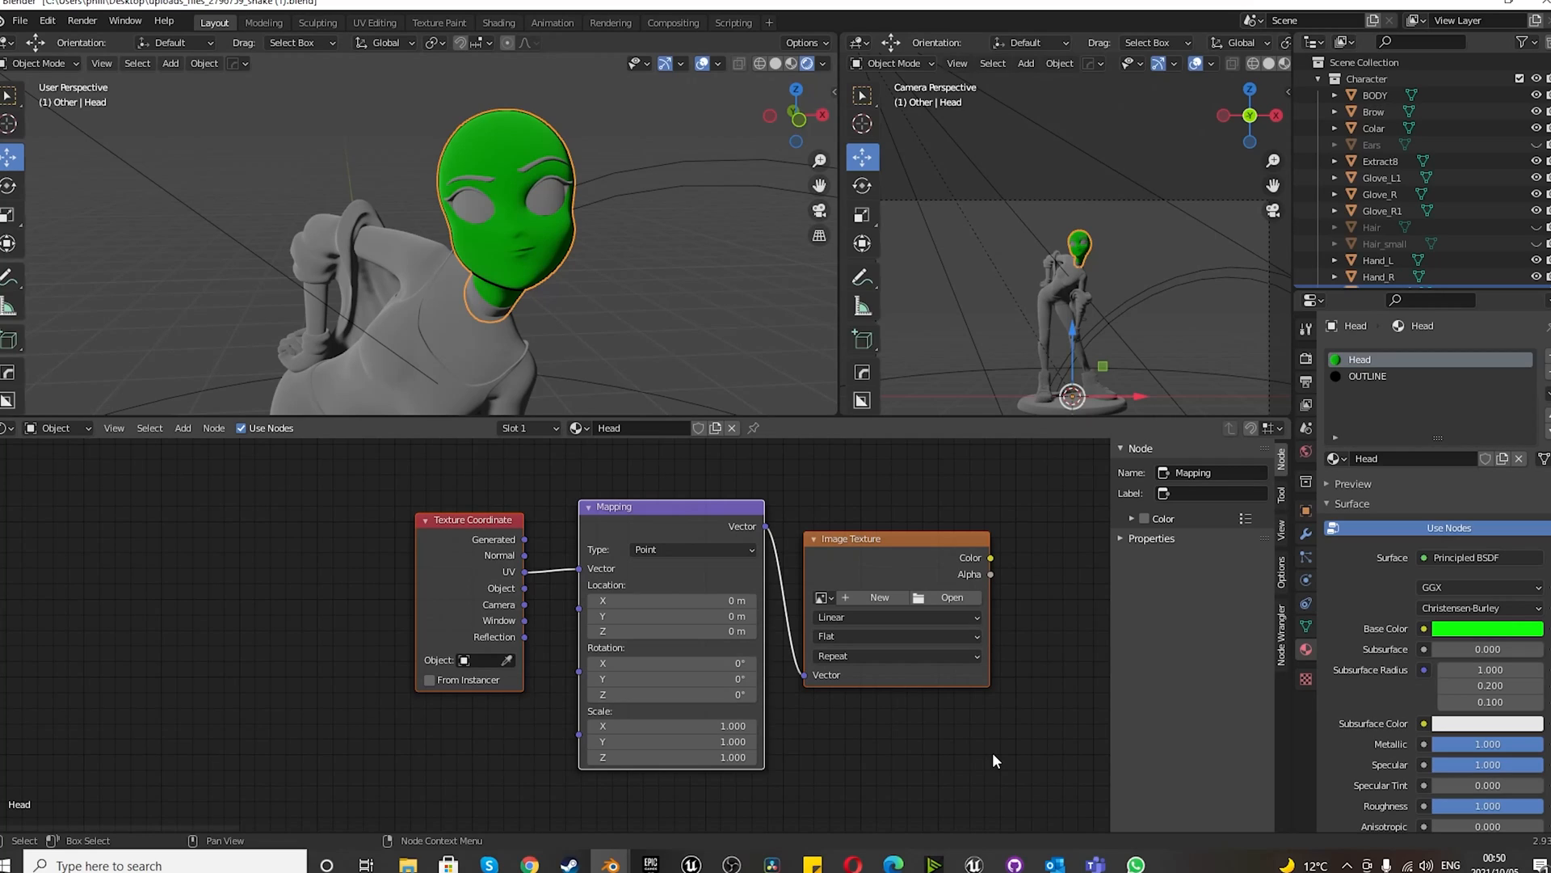
pyautogui.hotkey('ctrl', 'j')
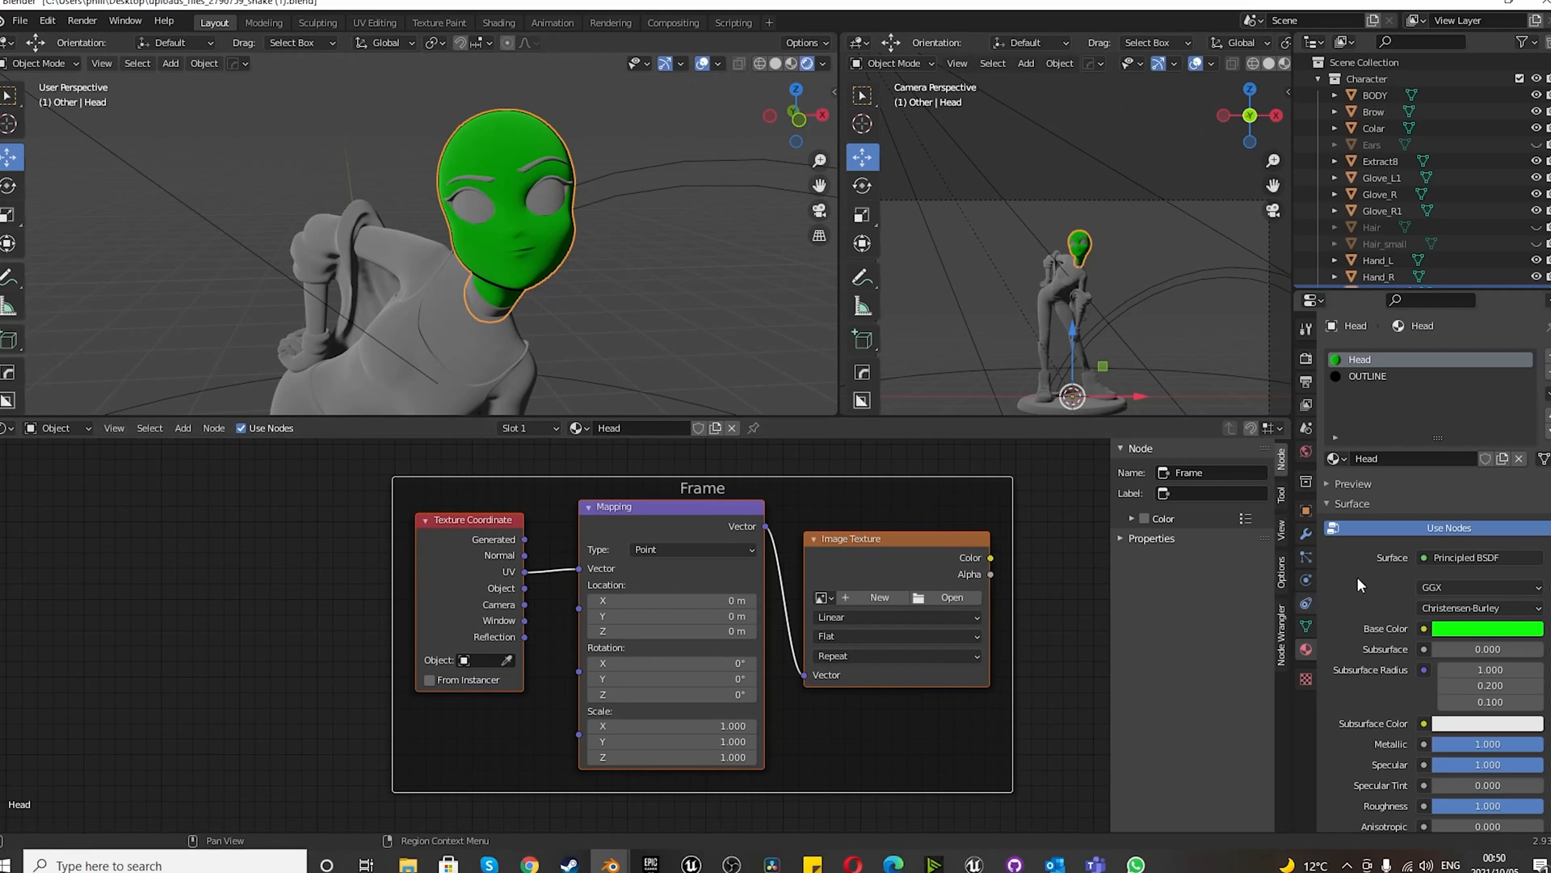
# - Set both the name and the label of the texture nodes' frame to Skin Texture
pyautogui.click(1202, 473)
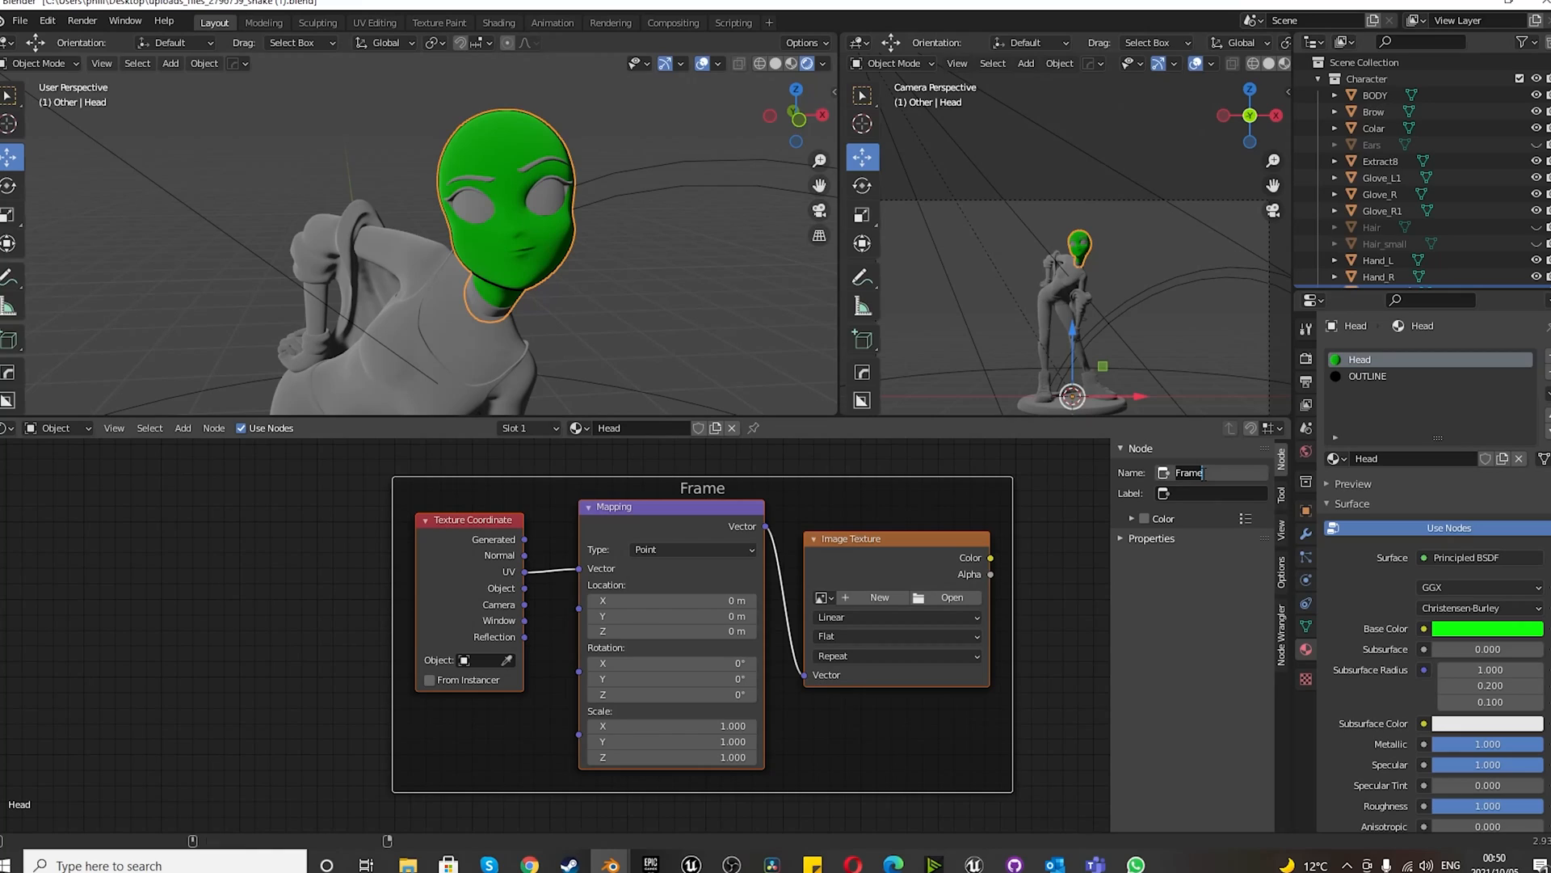
pyautogui.write('Skin Texture')
pyautogui.hotkey('ctrl', 'a')
pyautogui.click(1207, 493)
pyautogui.hotkey('ctrl', 'v')
pyautogui.press('Return')
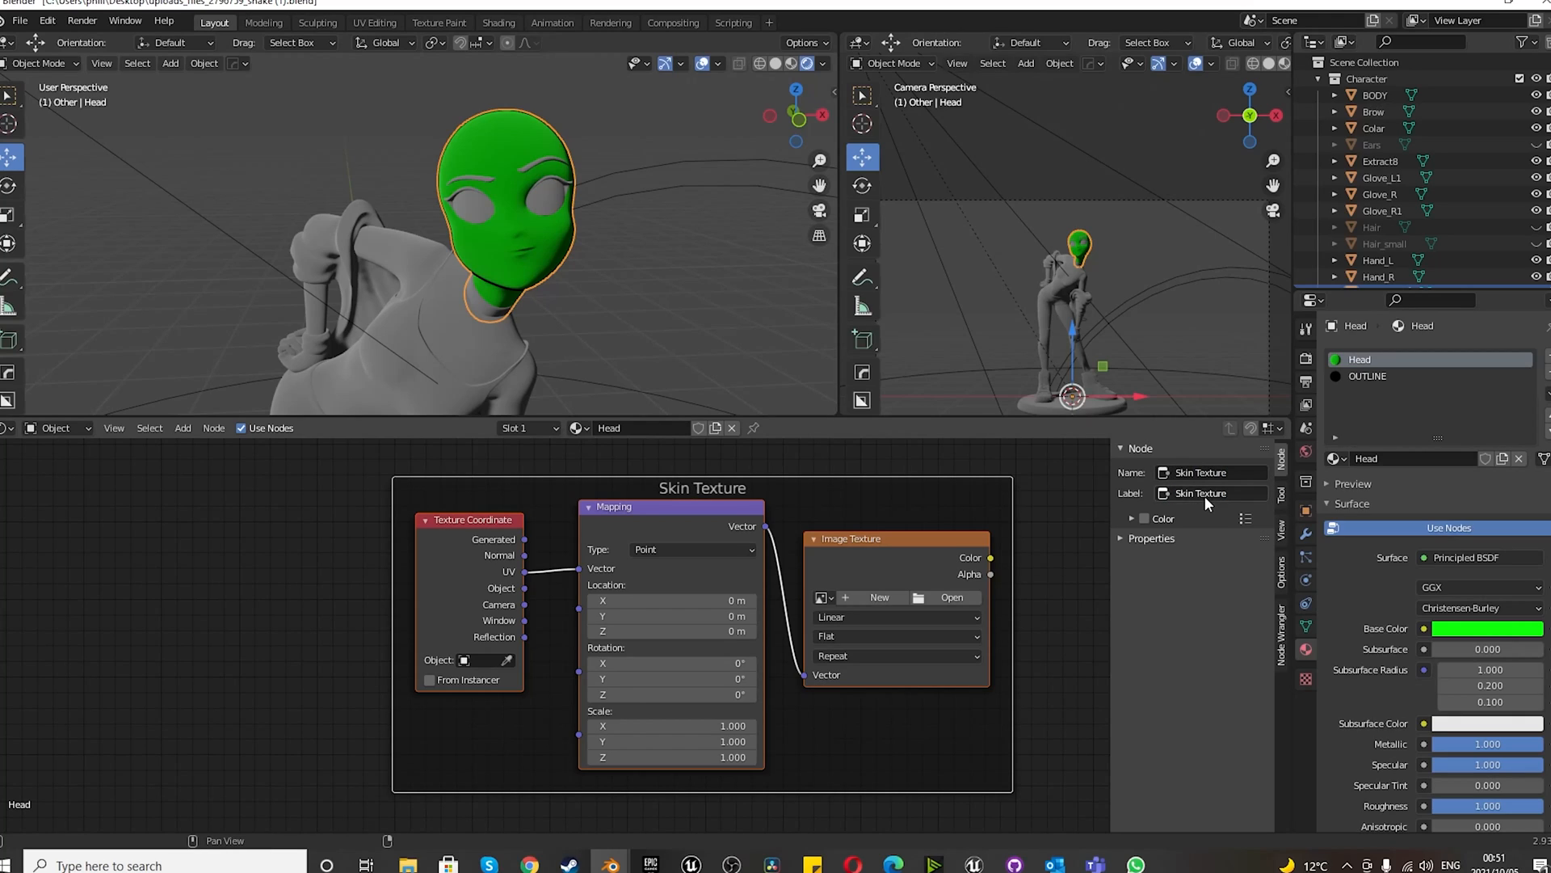
# - Move the Skin Texture frame into the Shaded Skin frame, directly below the Soft Skin group
pyautogui.scroll(-4, 357, 715)
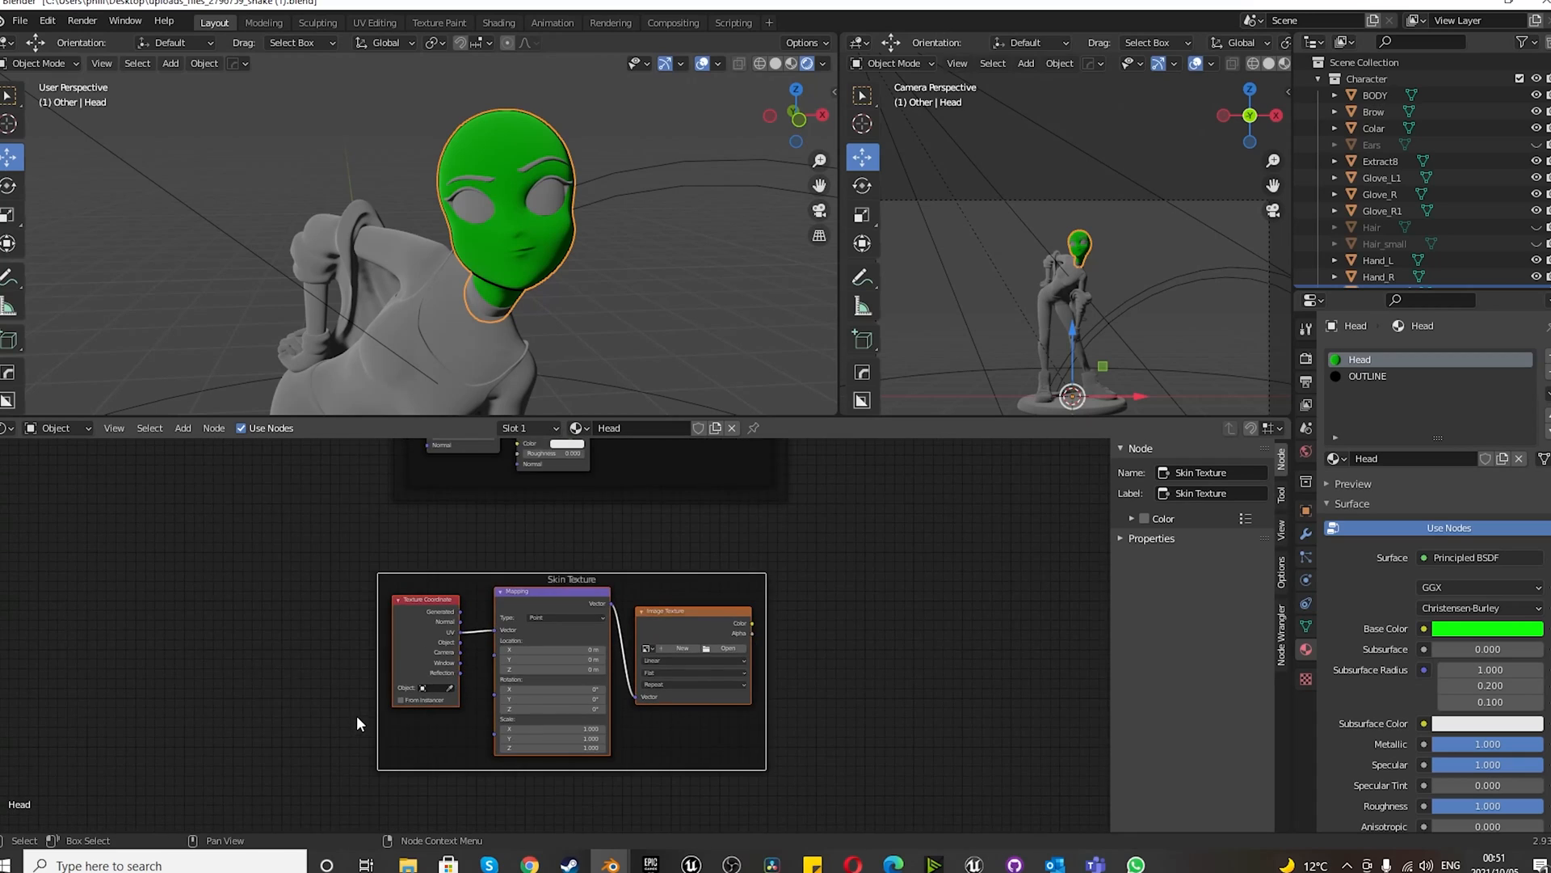
pyautogui.scroll(2, 449, 639)
pyautogui.moveTo(590, 627); pyautogui.dragTo(603, 588)
pyautogui.scroll(-5, 575, 716)
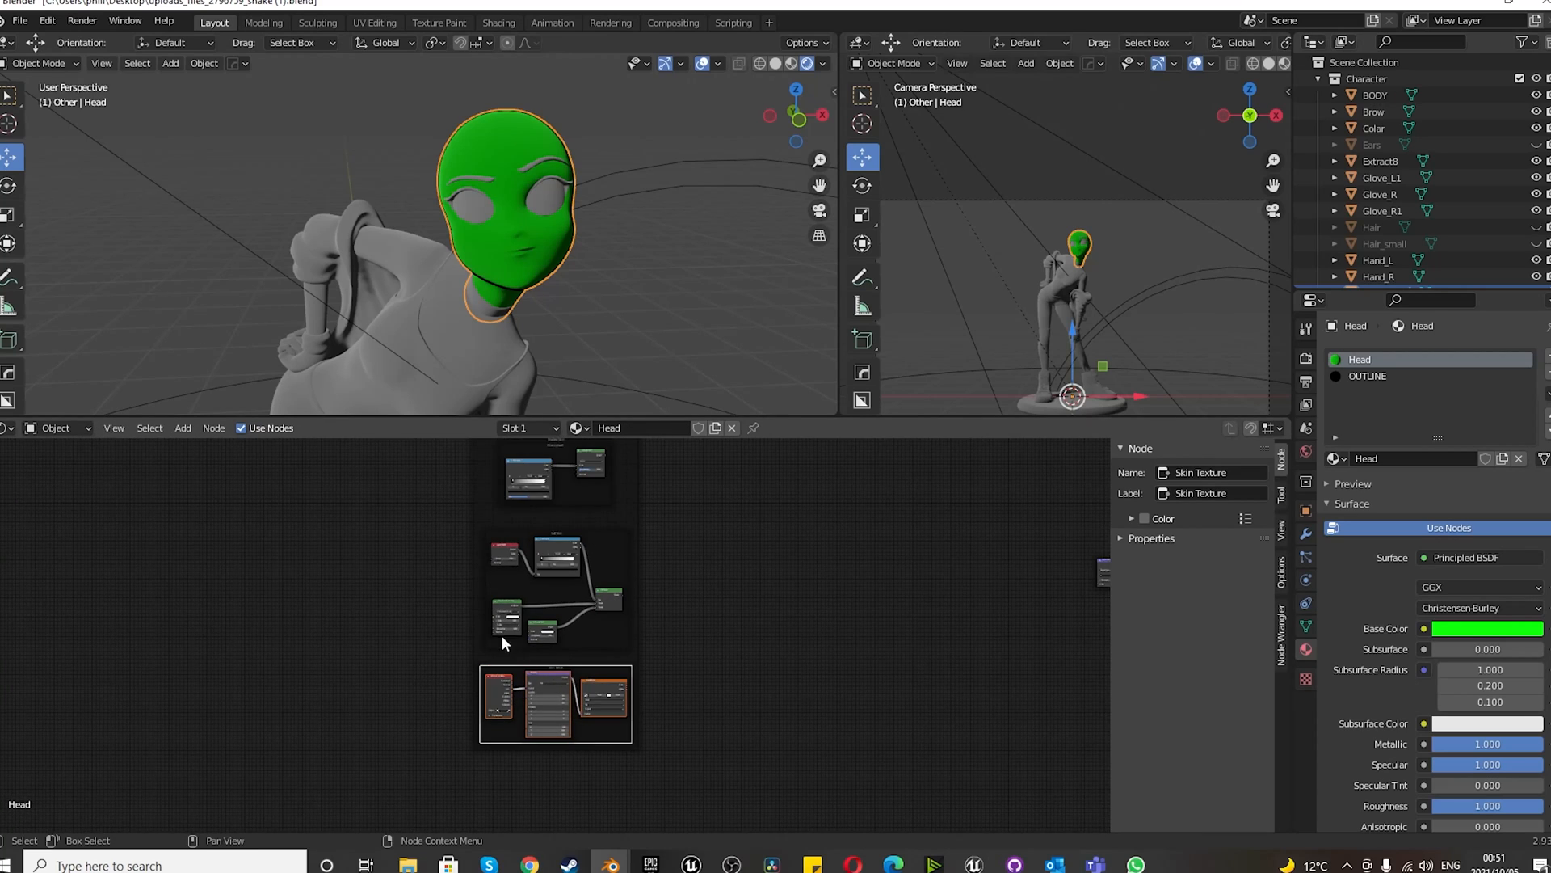
pyautogui.scroll(2, 545, 560)
pyautogui.scroll(5, 544, 560)
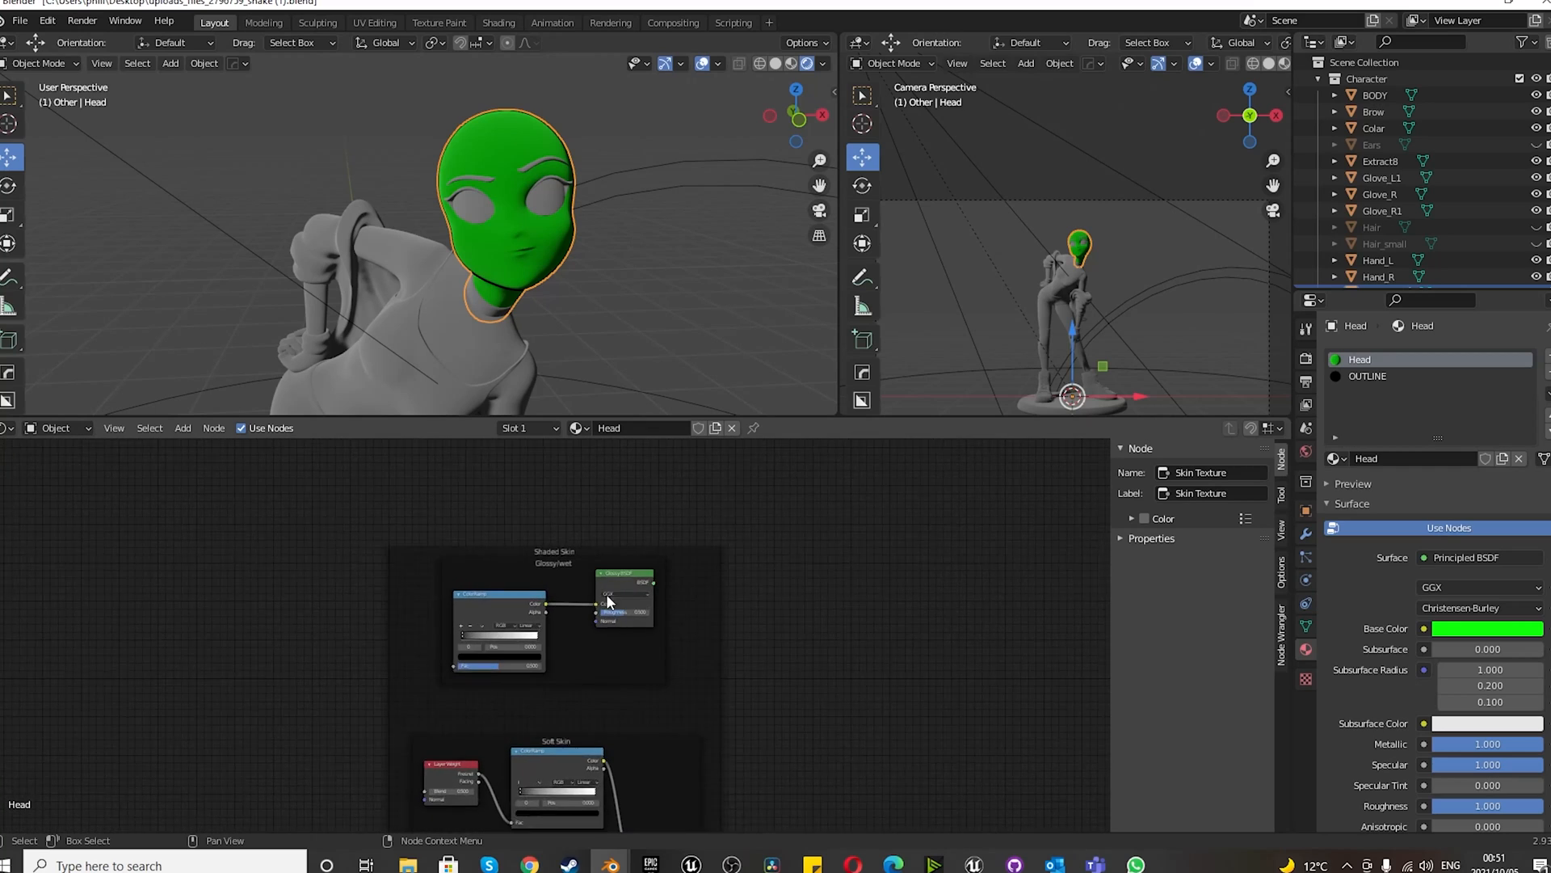
pyautogui.scroll(-6, 563, 555)
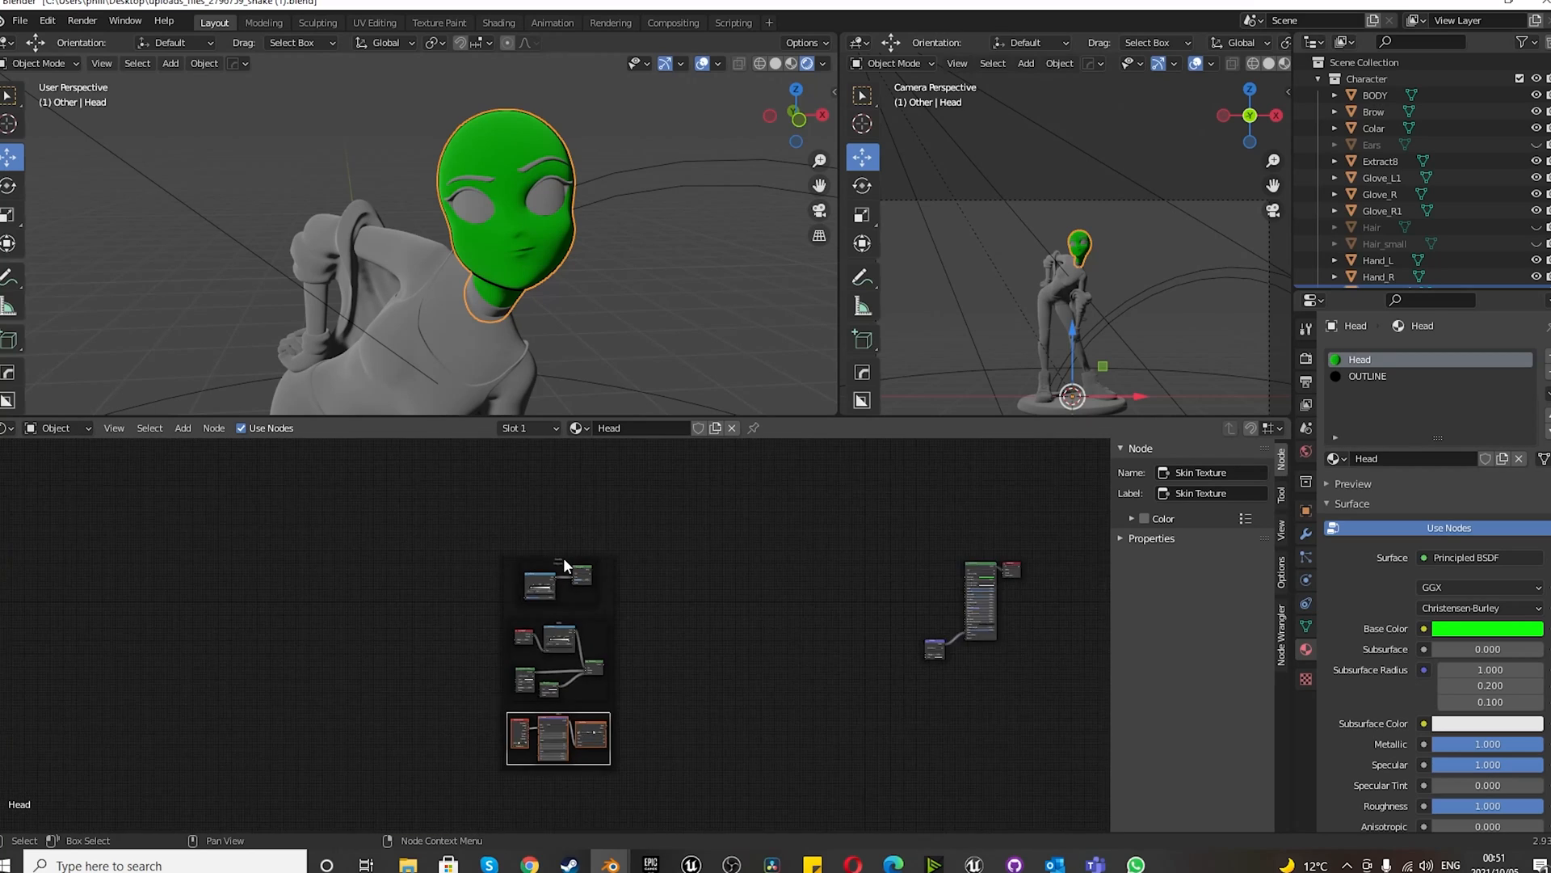
pyautogui.scroll(1, 526, 686)
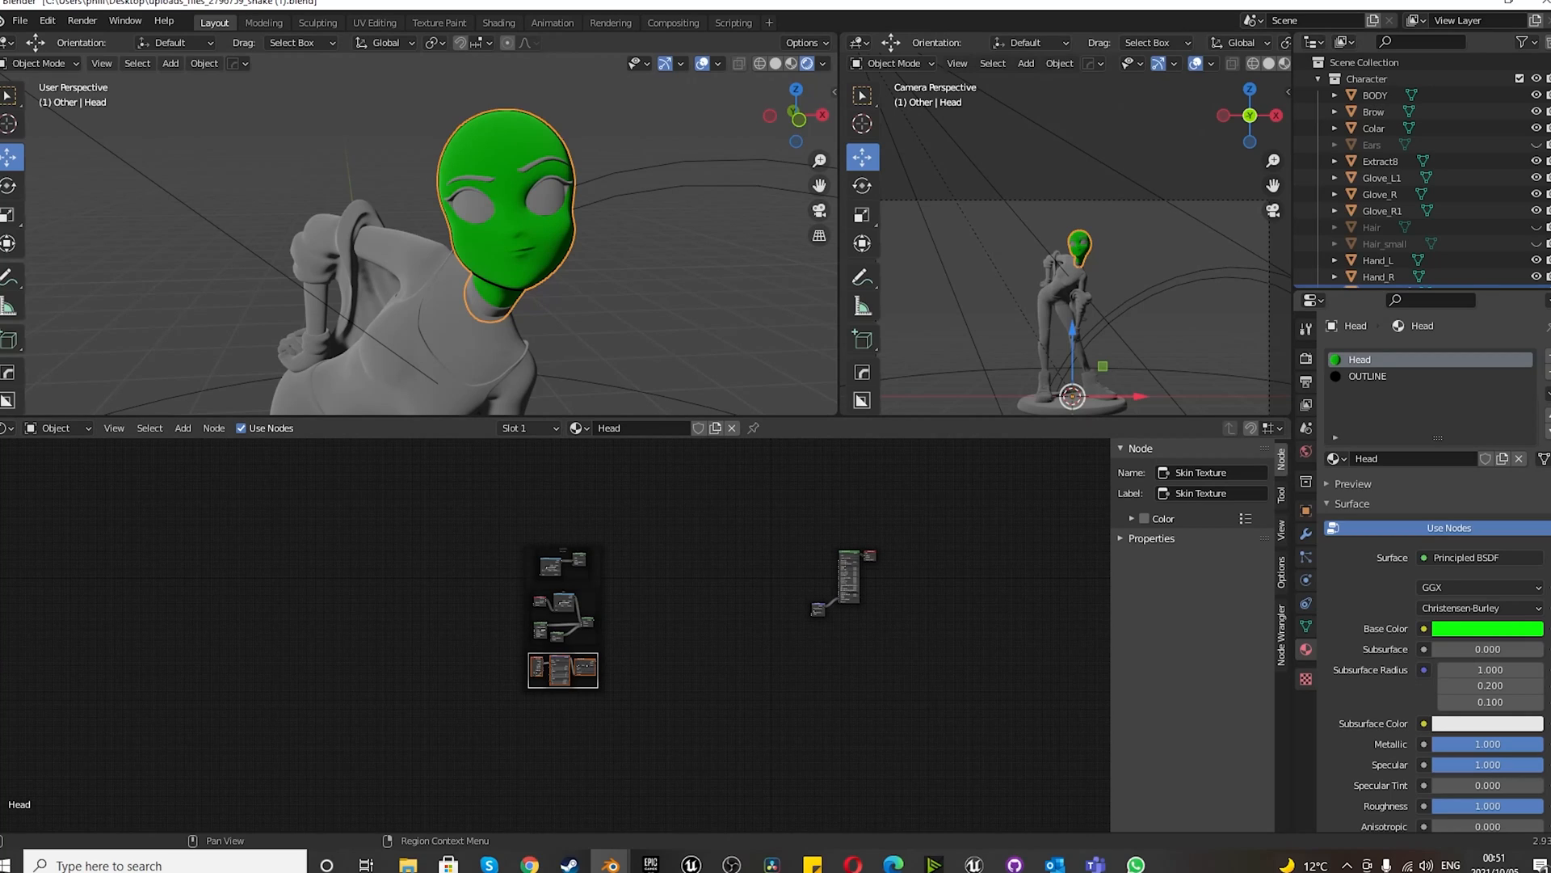
# - Deselect all nodes and create an empty frame in the space between the Shaded Skin frame and the Principled BSDF
pyautogui.click(630, 584)
pyautogui.scroll(2, 627, 589)
pyautogui.scroll(1, 628, 587)
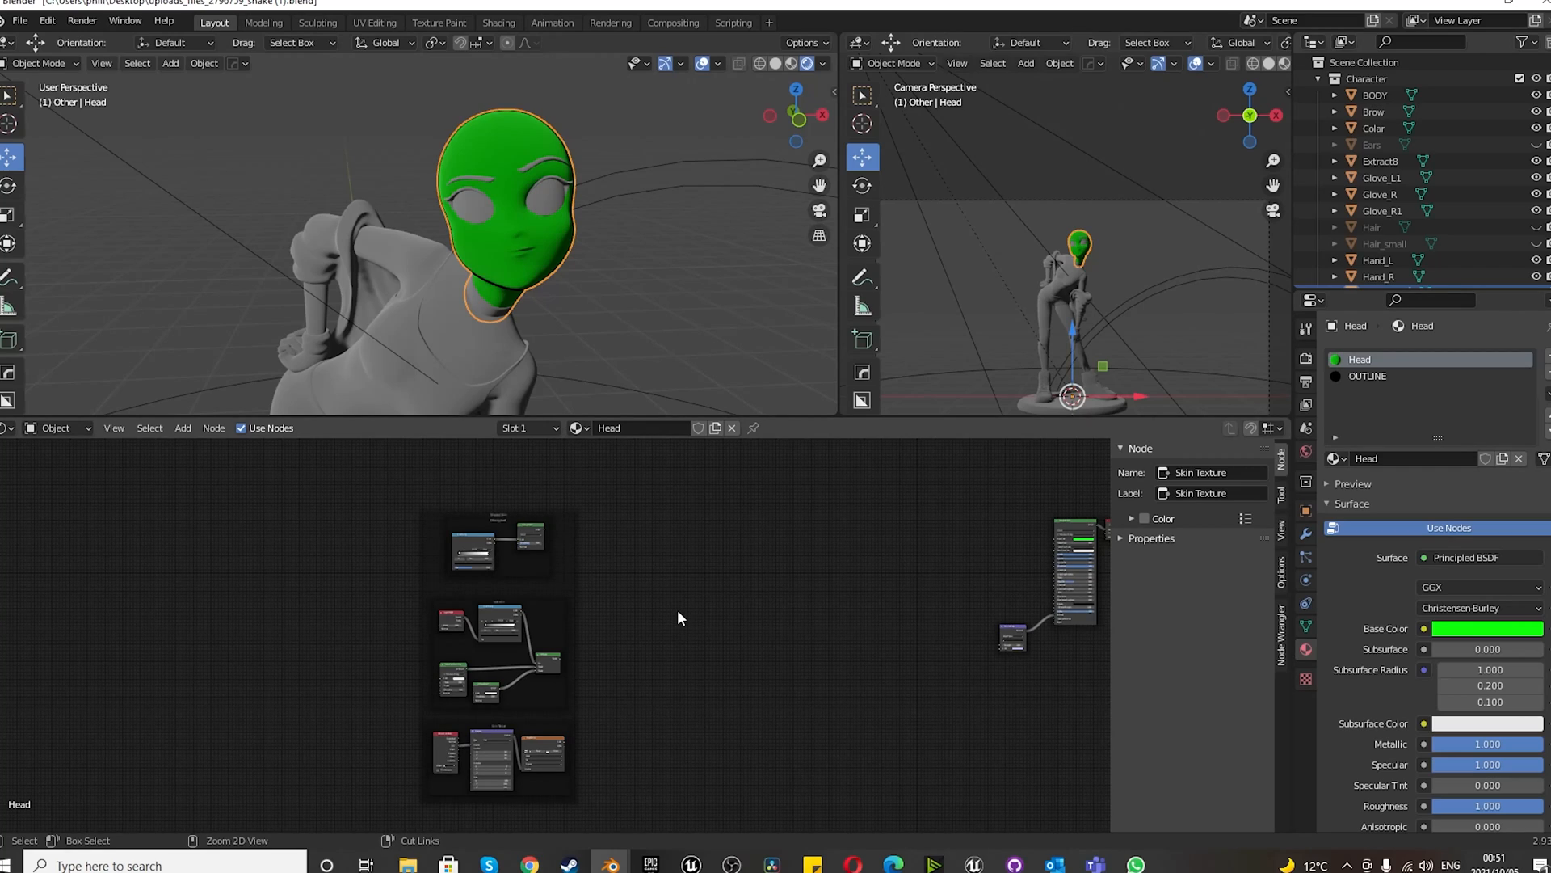
pyautogui.hotkey('ctrl', 'j')
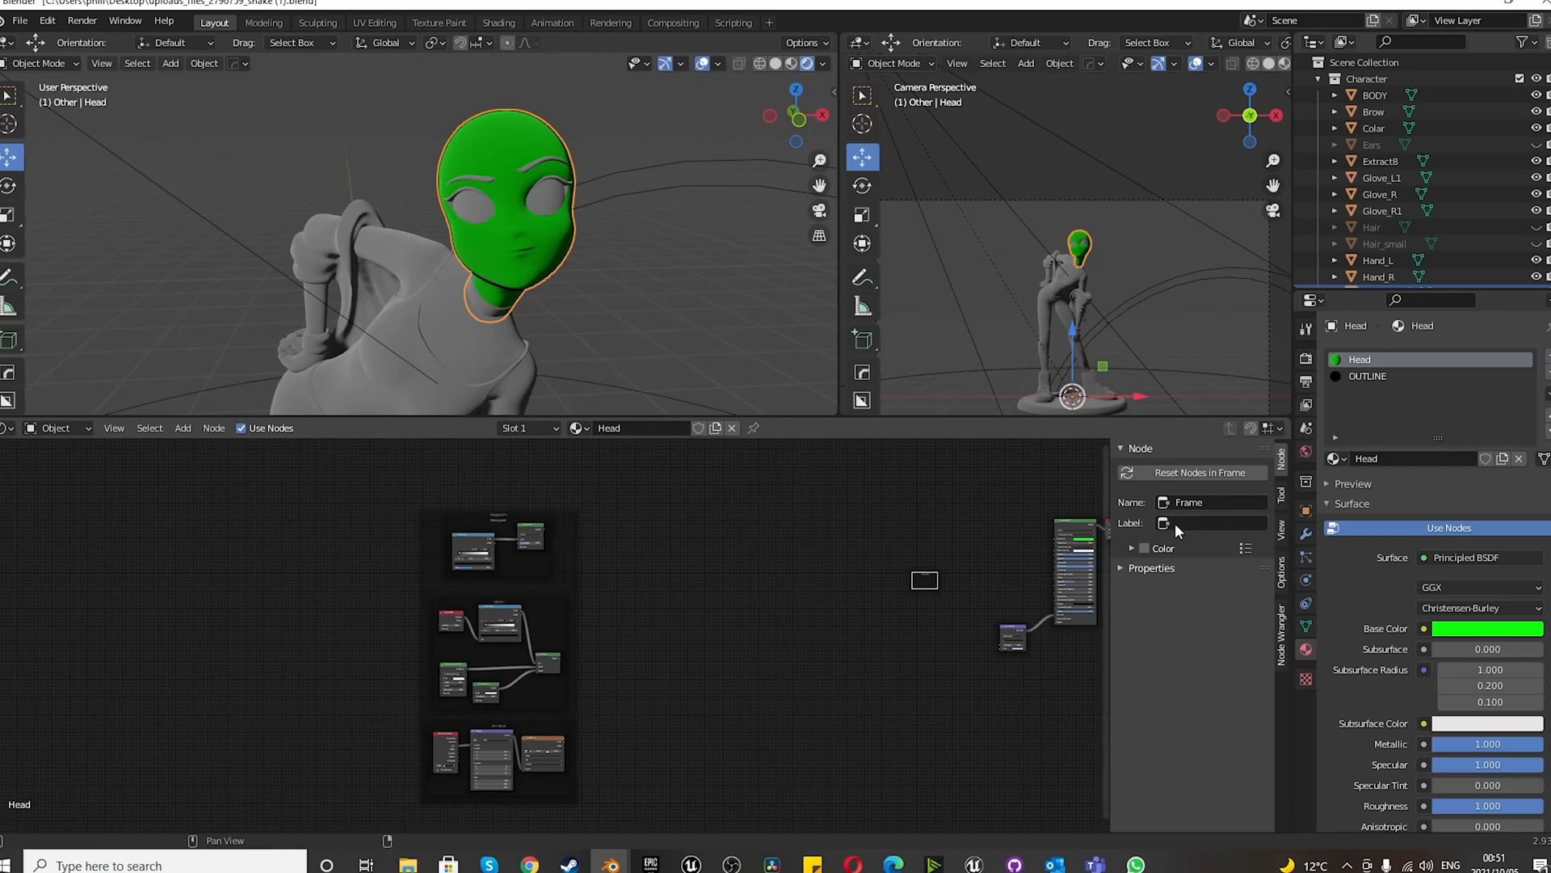
# - Name the empty frame Flat Skin and move it close to the right side of the Shaded Skin frame
pyautogui.click(1184, 503)
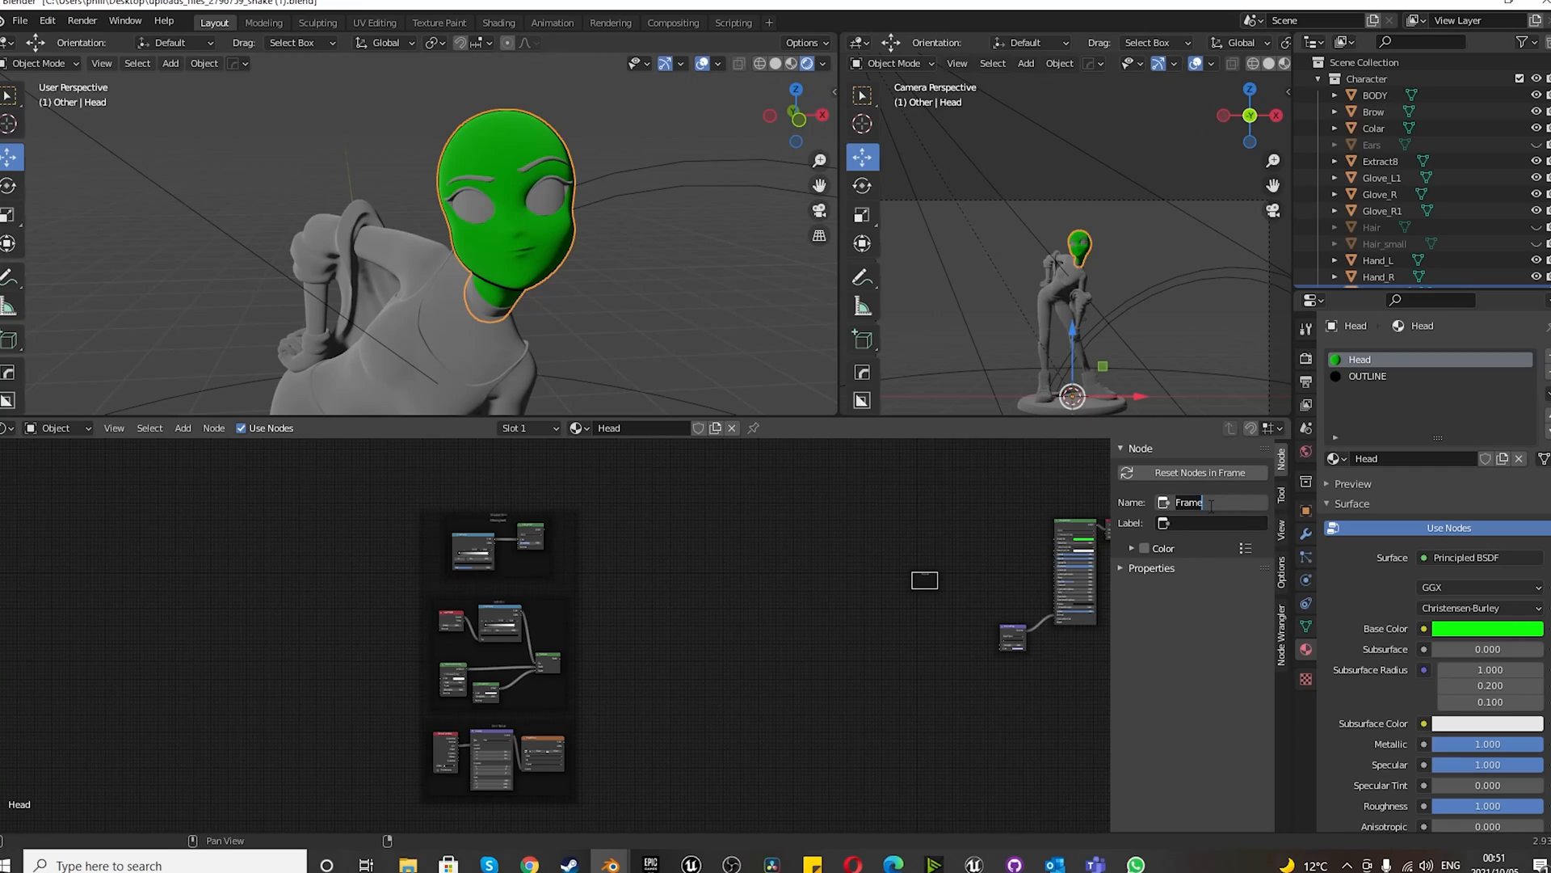
pyautogui.write('Flat Skin')
pyautogui.press('Return')
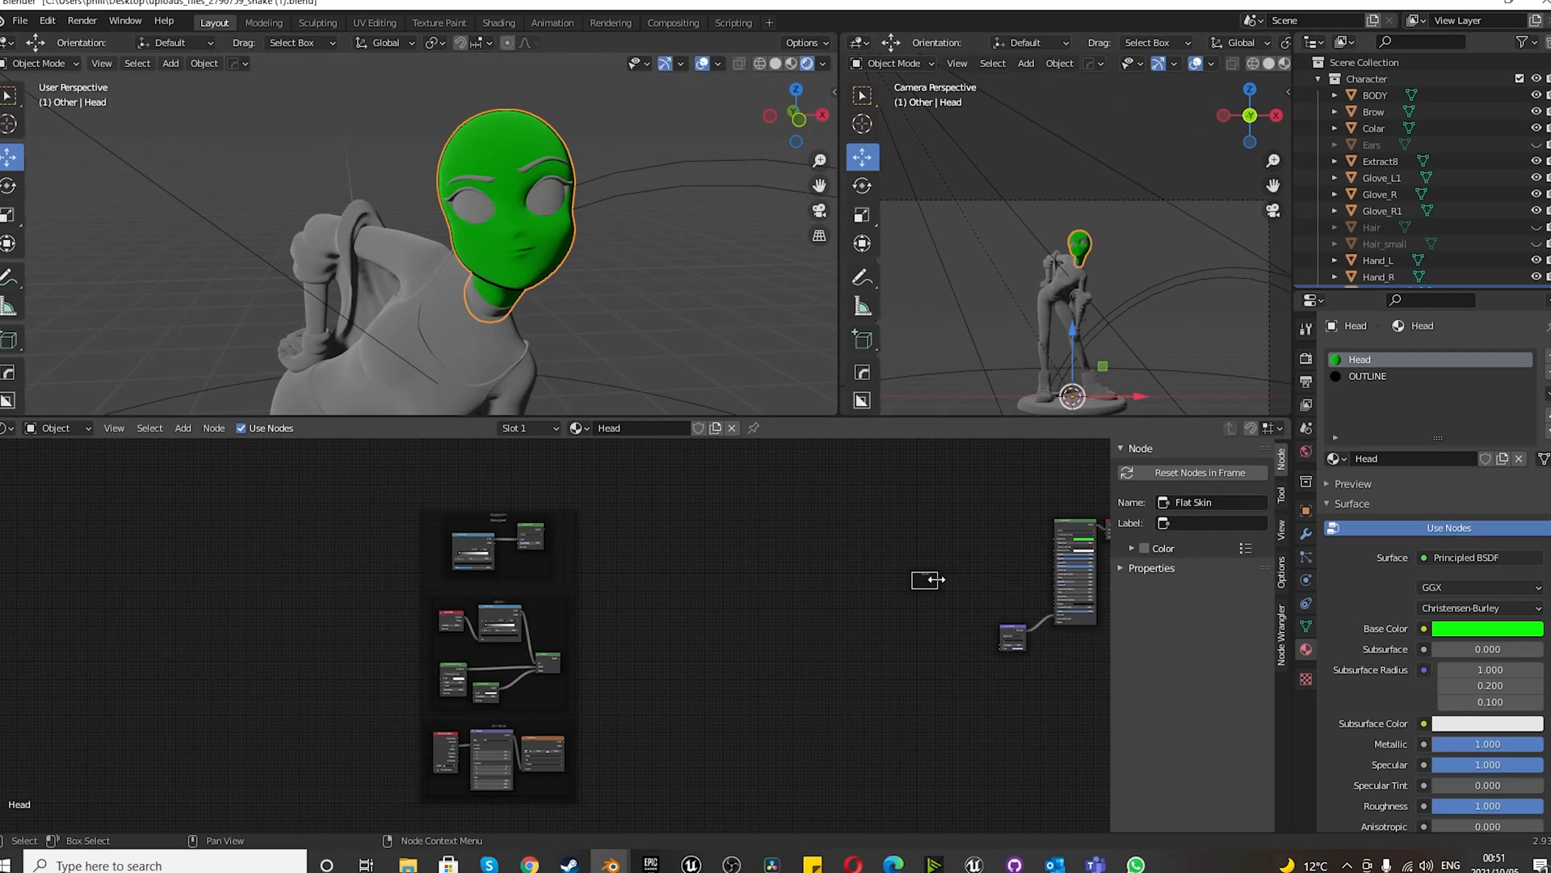
pyautogui.moveTo(921, 583); pyautogui.dragTo(664, 526)
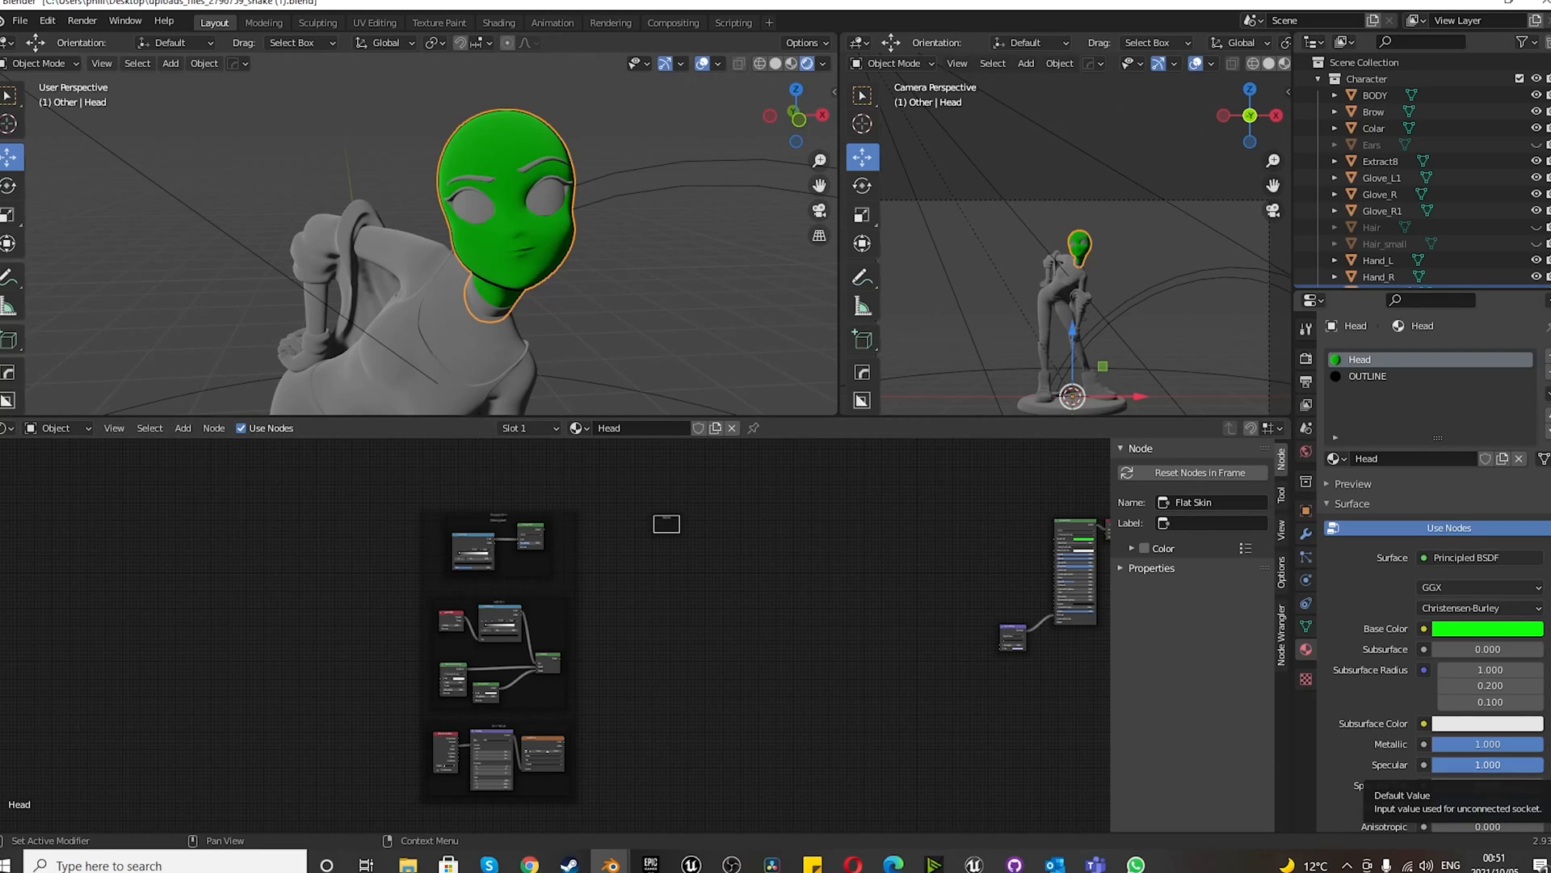
# - Set the label of the empty Flat Skin frame to Flat Skin
pyautogui.scroll(5, 690, 522)
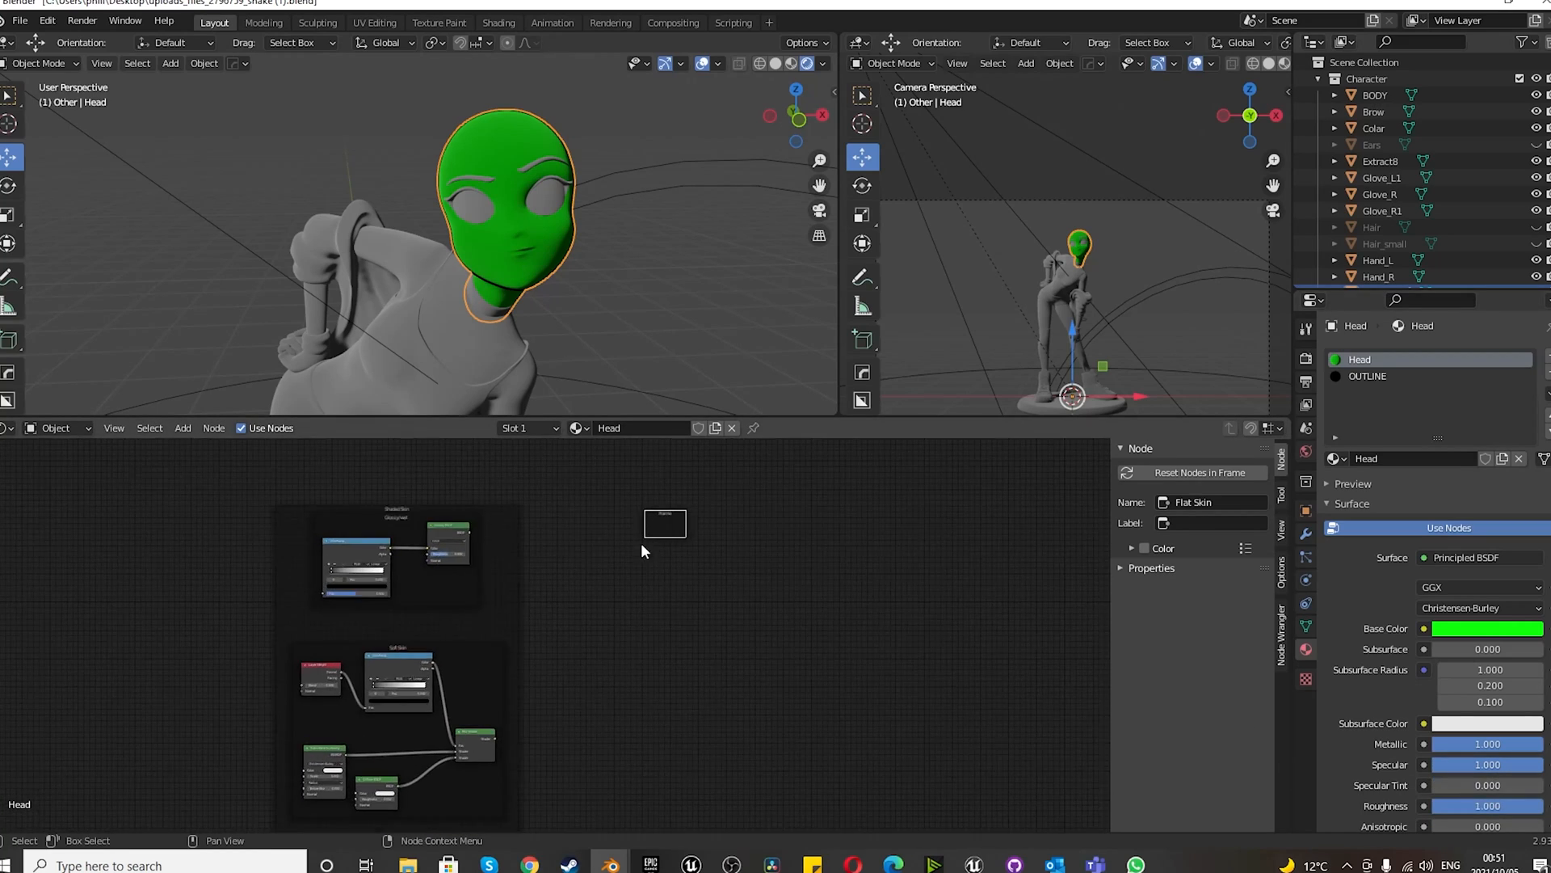
pyautogui.click(1219, 523)
pyautogui.write('Flat Skin')
pyautogui.press('Return')
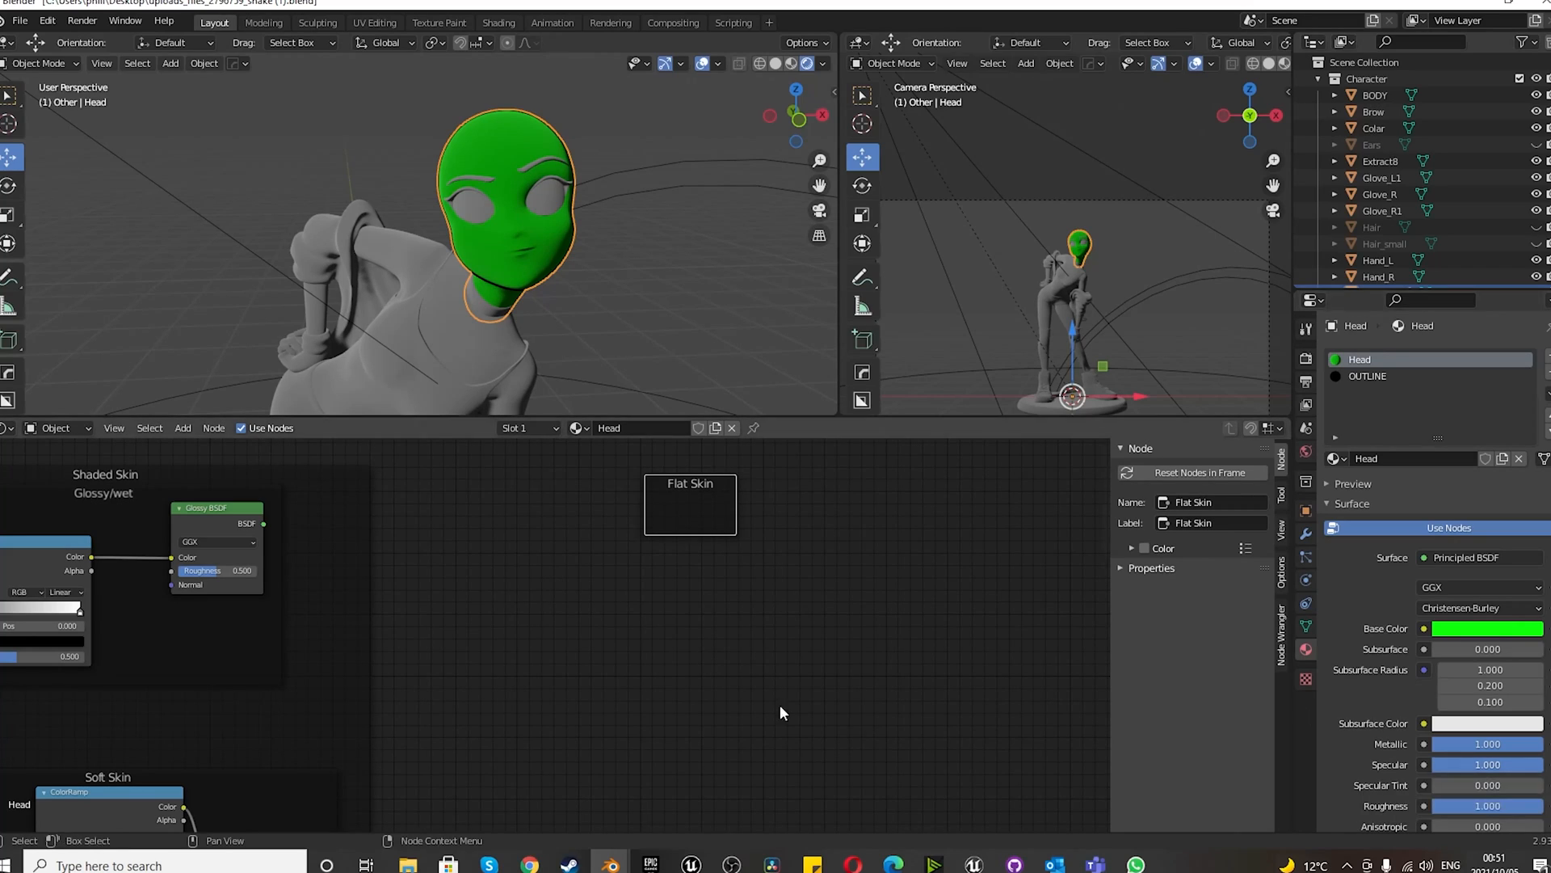
# - Add a Diffuse BSDF node and place it inside the Flat Skin frame
pyautogui.click(616, 626)
pyautogui.hotkey('shift', 'a')
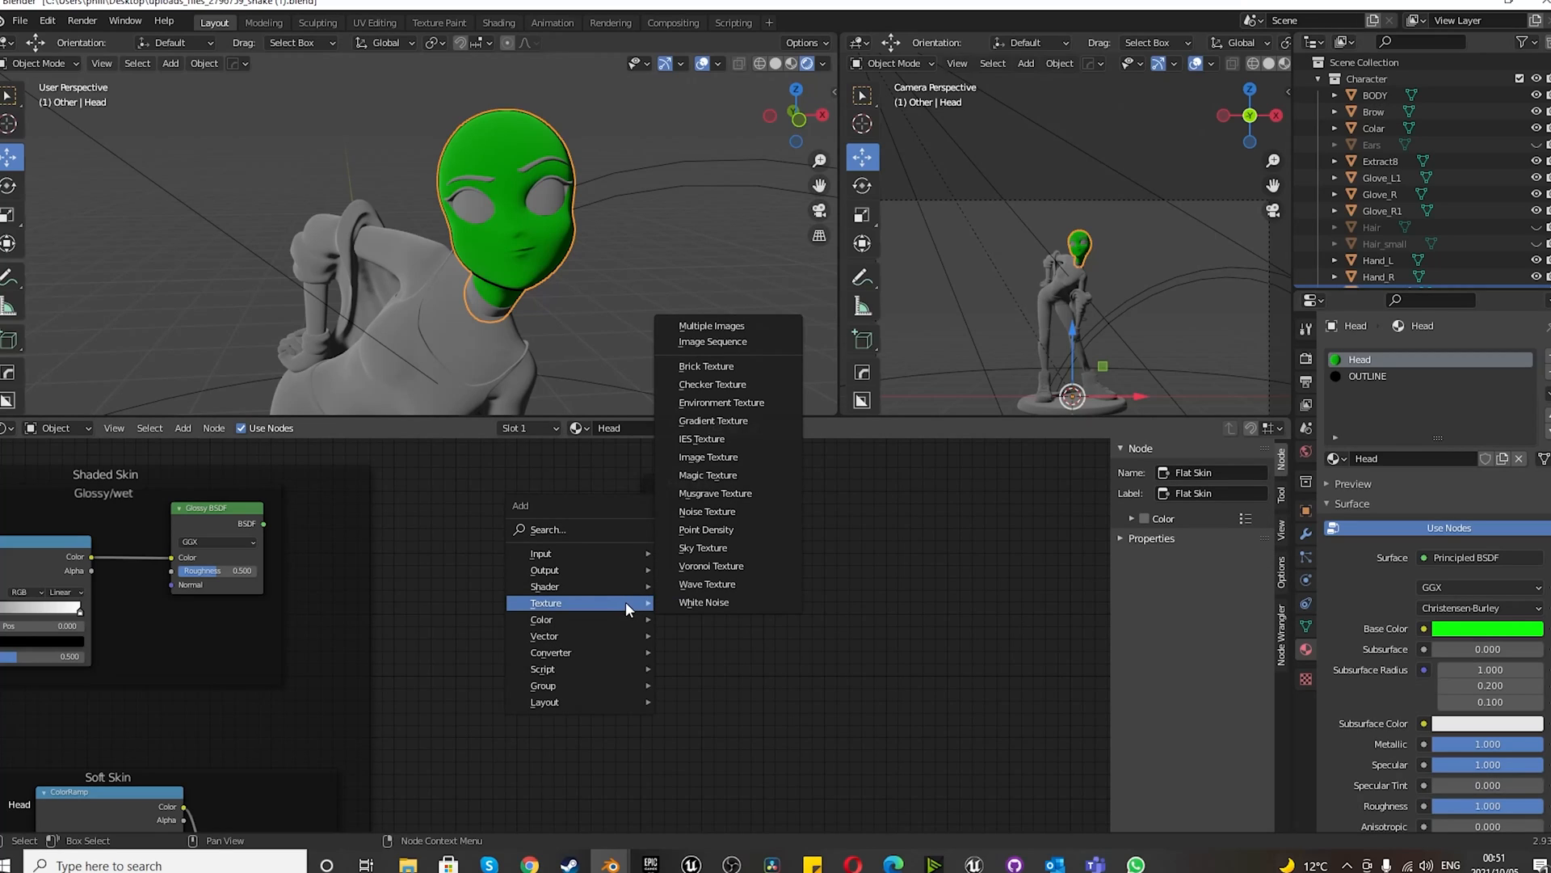
pyautogui.moveTo(600, 586)
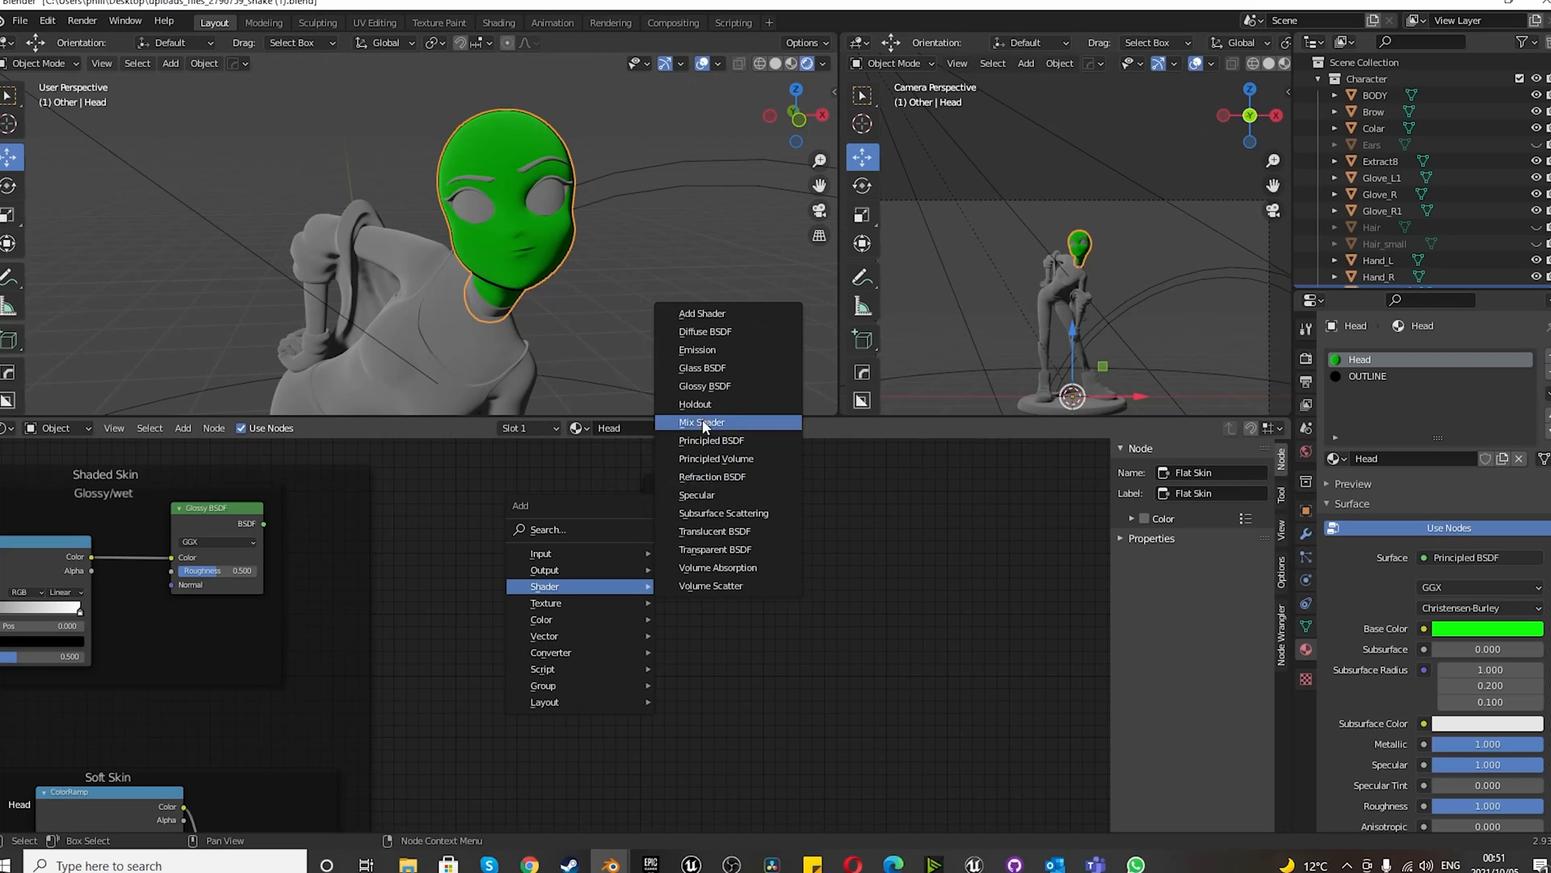
pyautogui.click(705, 333)
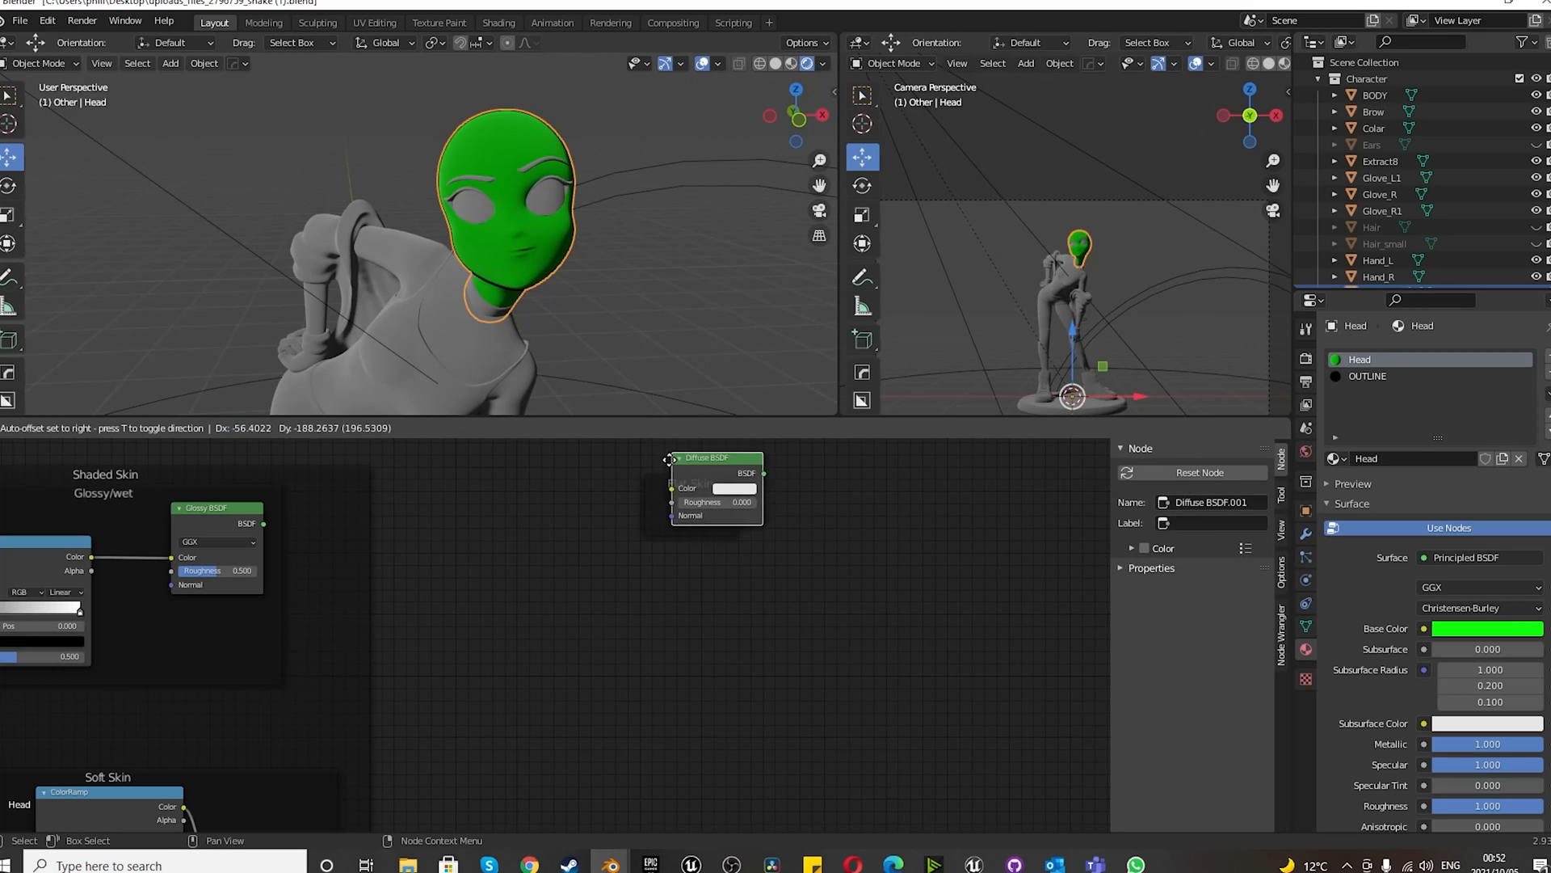
pyautogui.click(646, 512)
pyautogui.moveTo(669, 517); pyautogui.dragTo(655, 519)
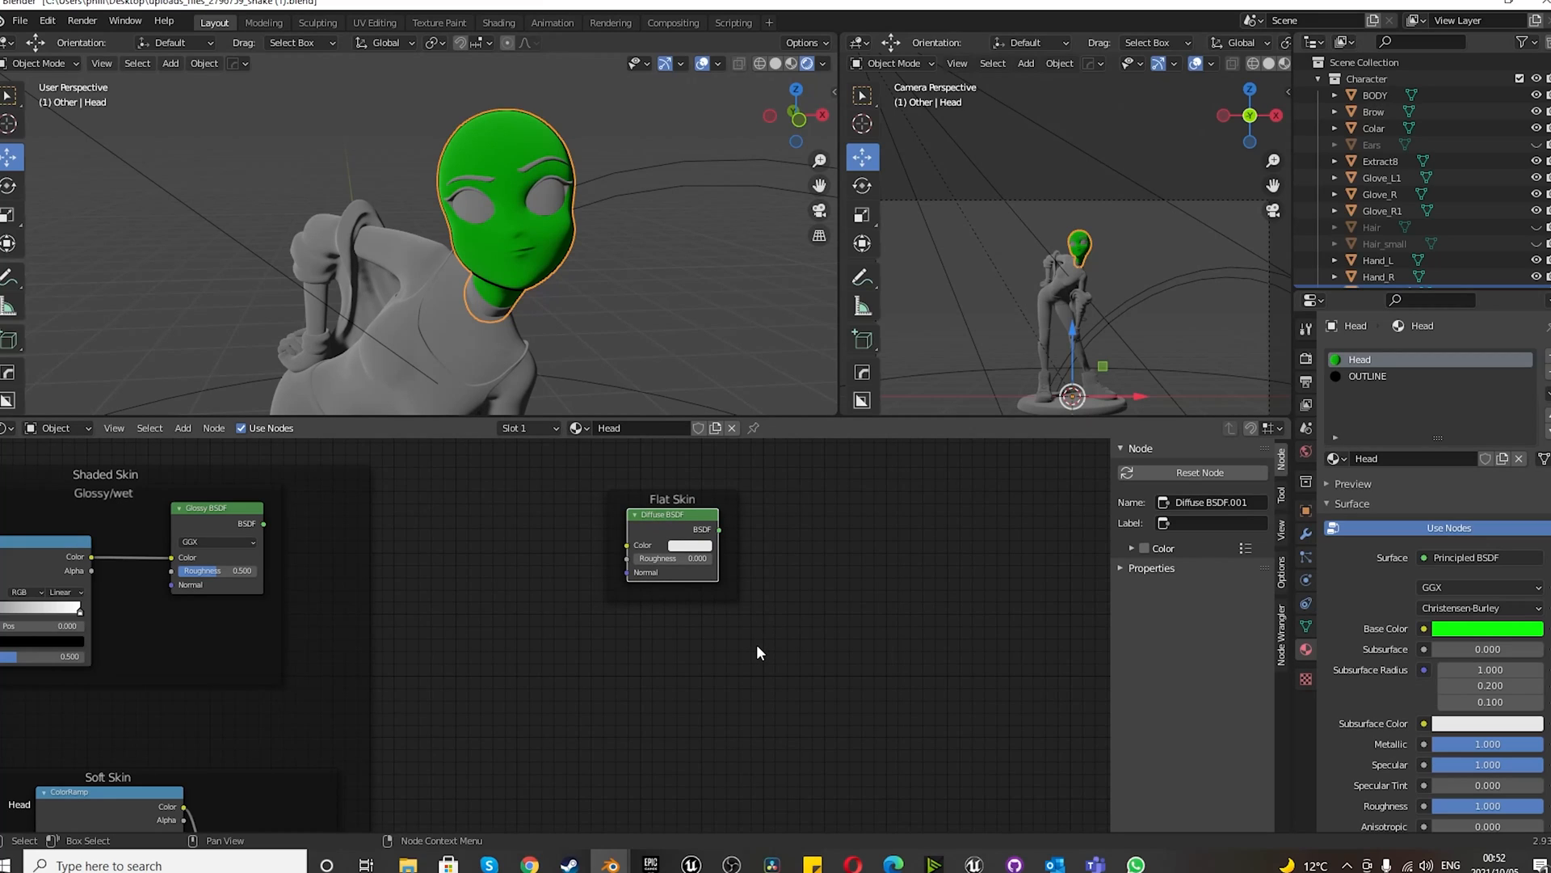
# - Check the scene's render engine, and add a Shader to RGB node in the Flat Skin frame, fed by the Diffuse BSDF's BSDF output
pyautogui.scroll(-2, 711, 685)
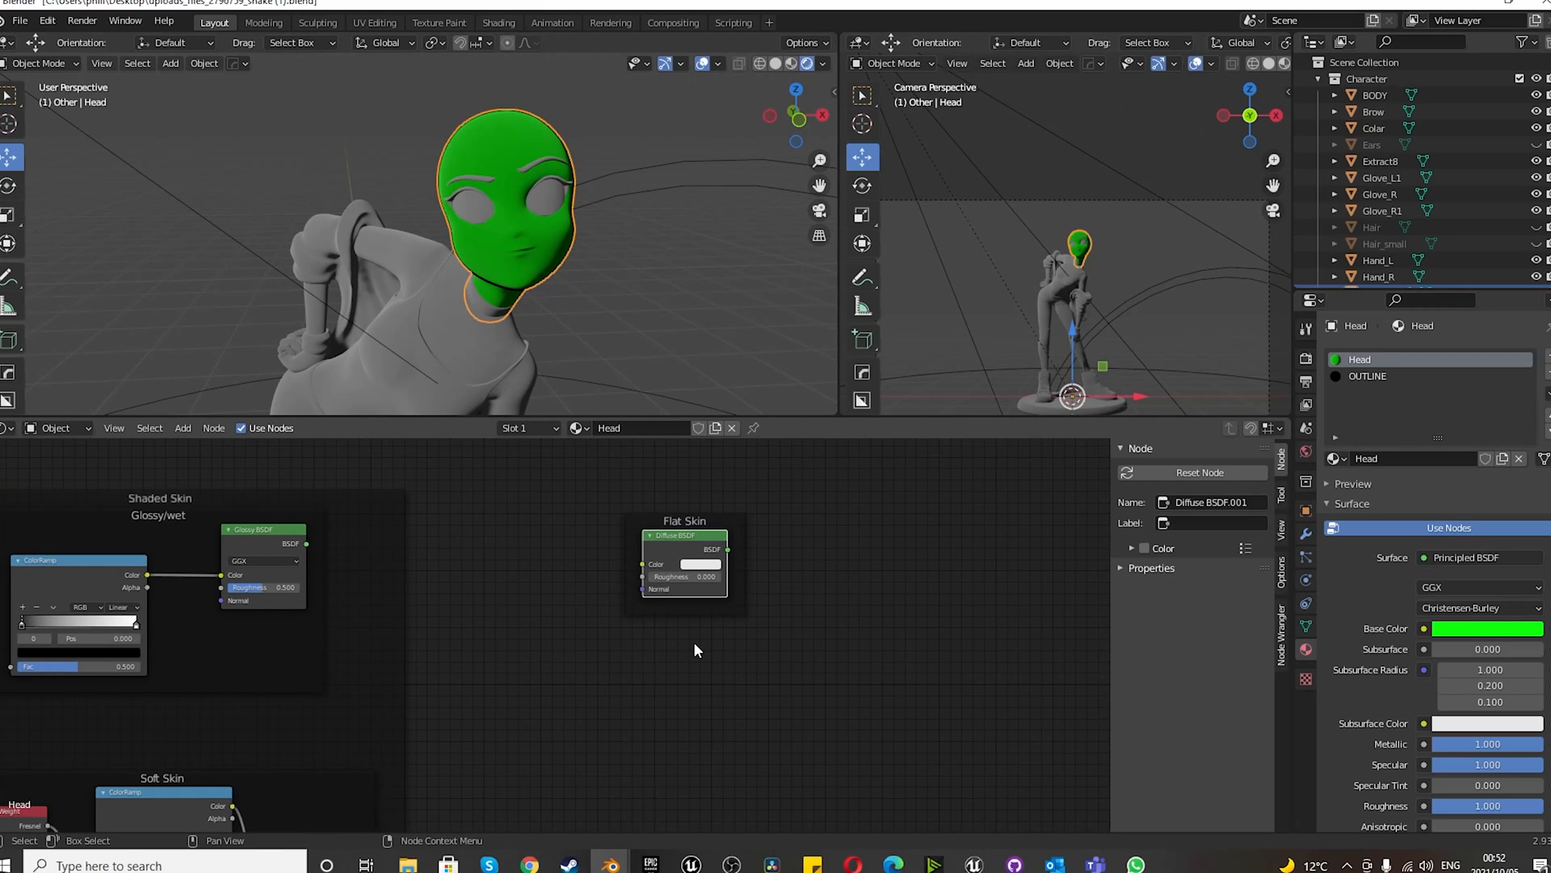
pyautogui.hotkey('shift', 'a')
pyautogui.moveTo(693, 643)
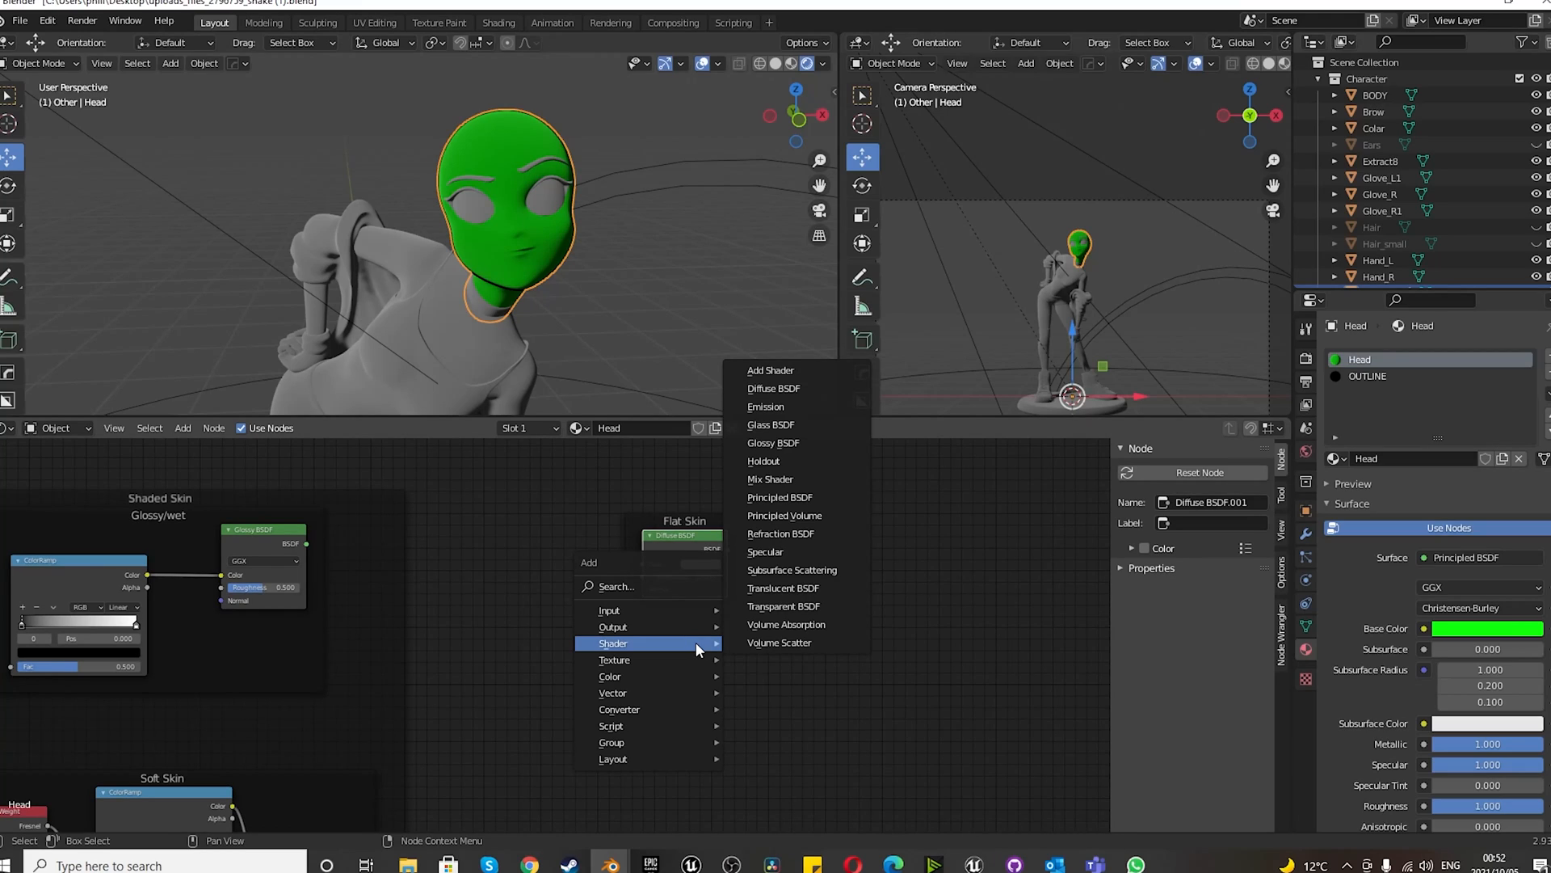
pyautogui.click(1307, 358)
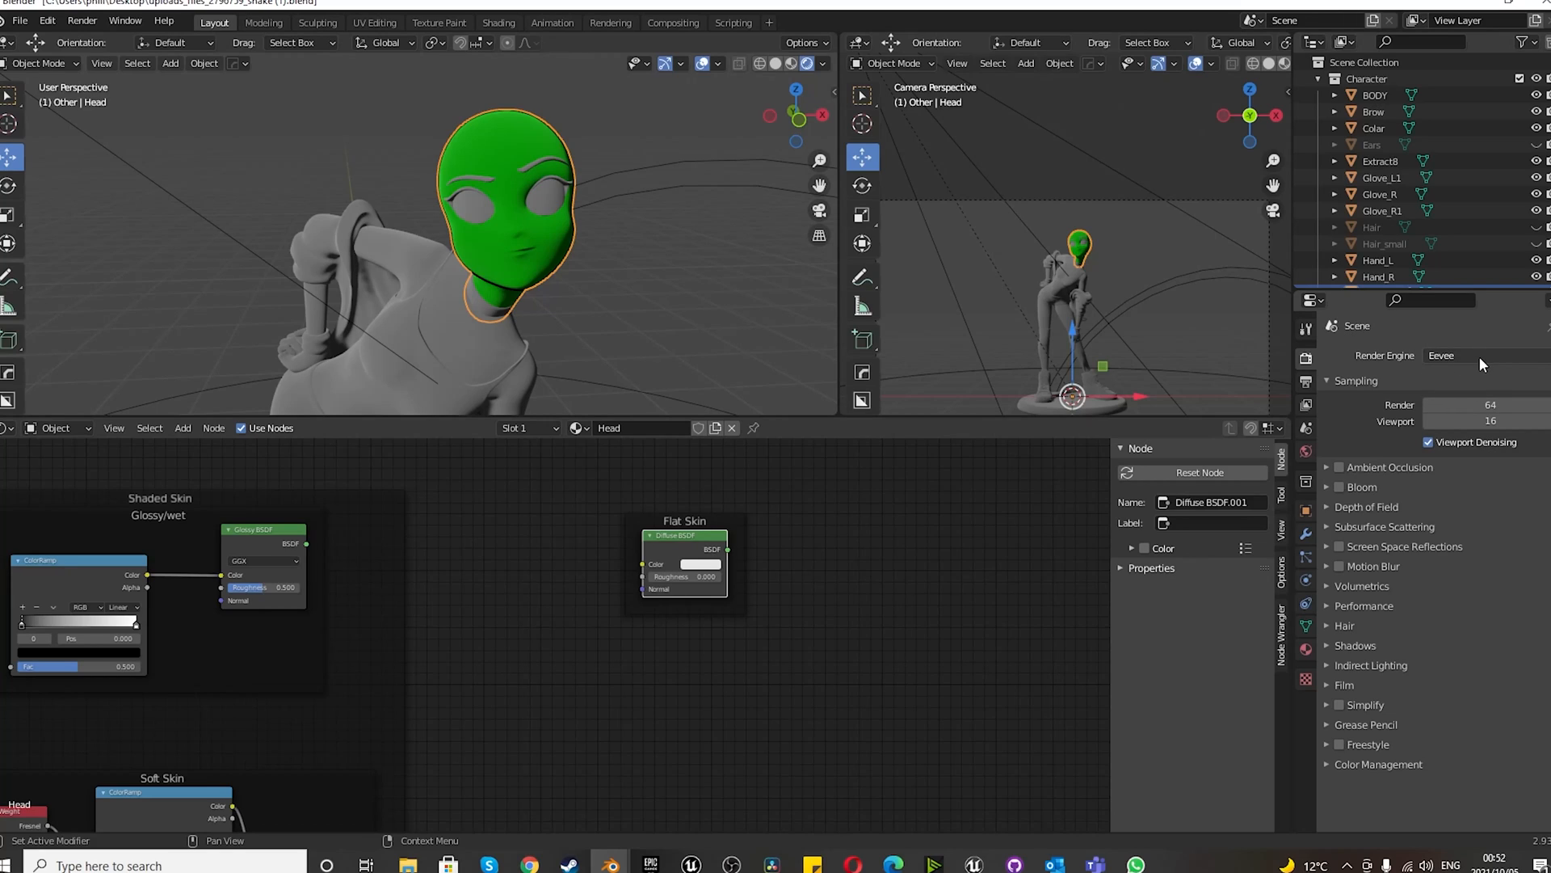
pyautogui.click(1306, 650)
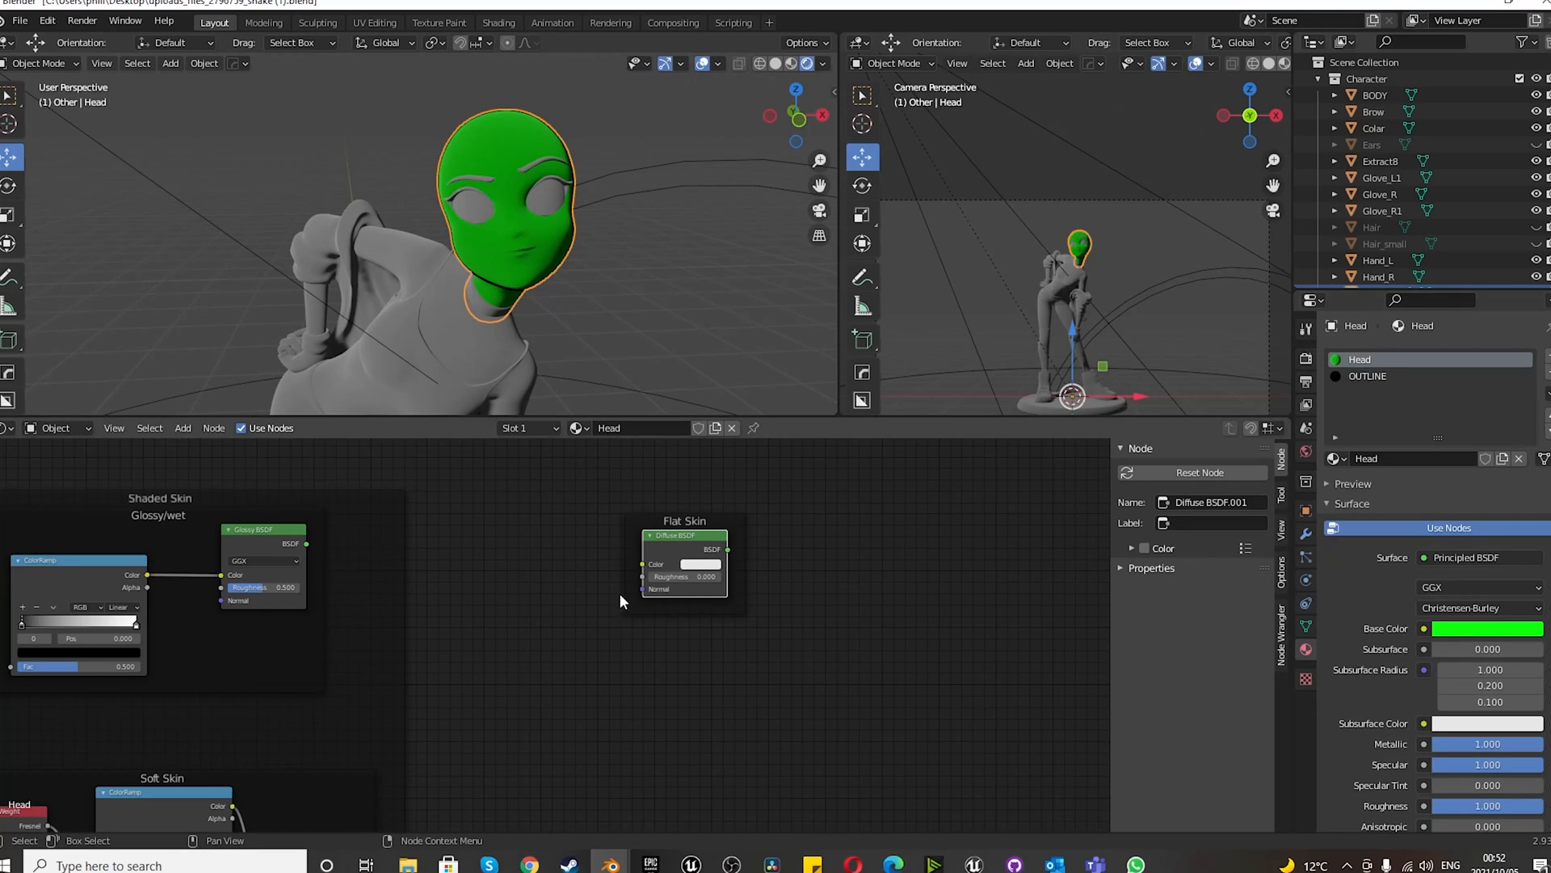
pyautogui.hotkey('shift', 'a')
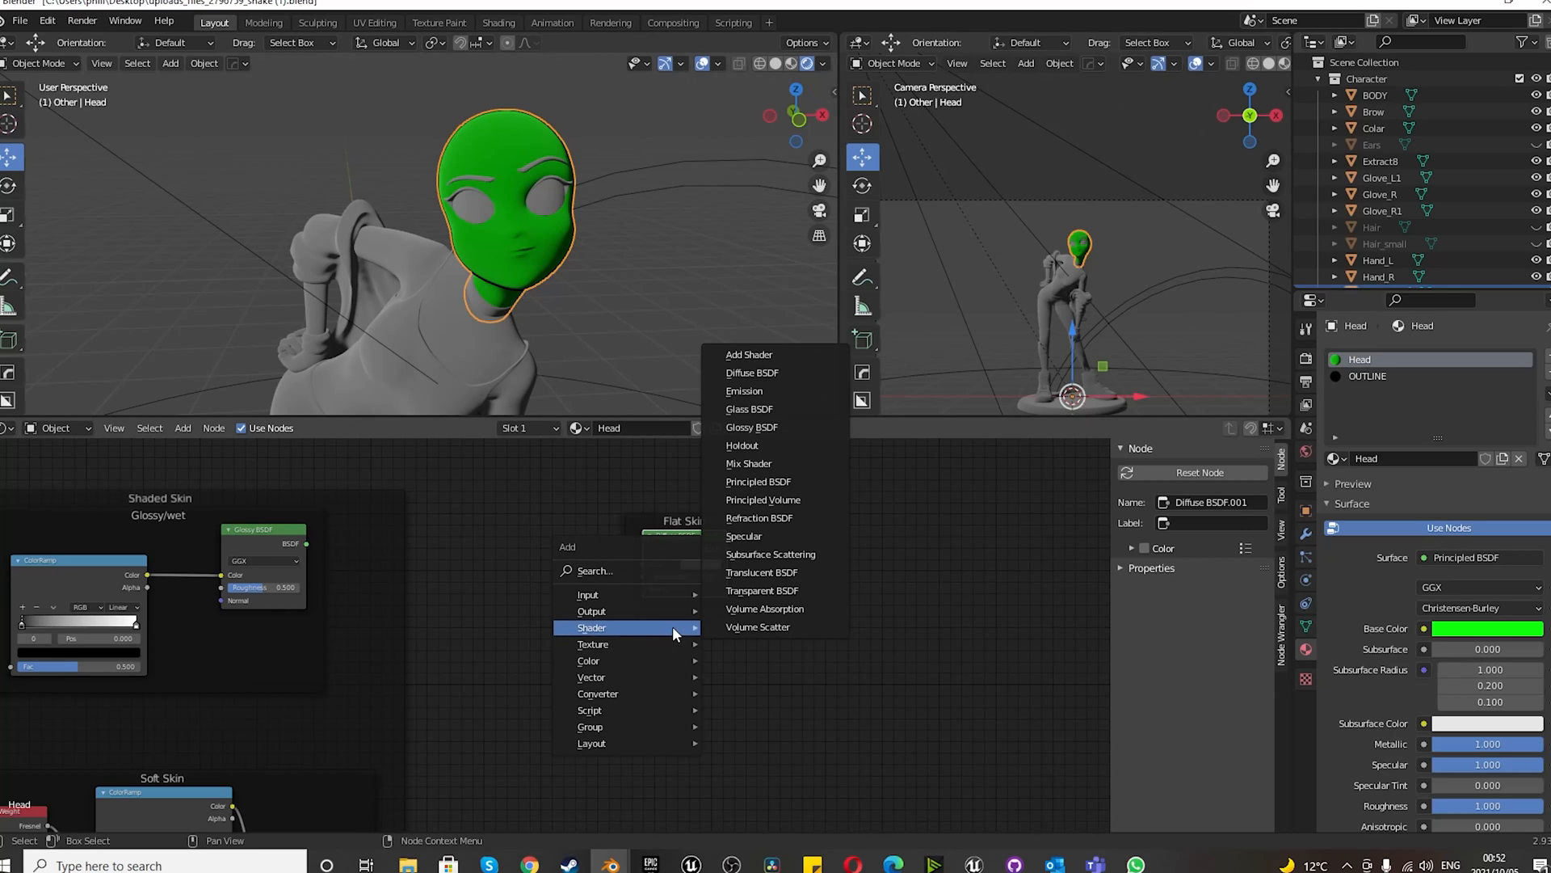
pyautogui.moveTo(628, 693)
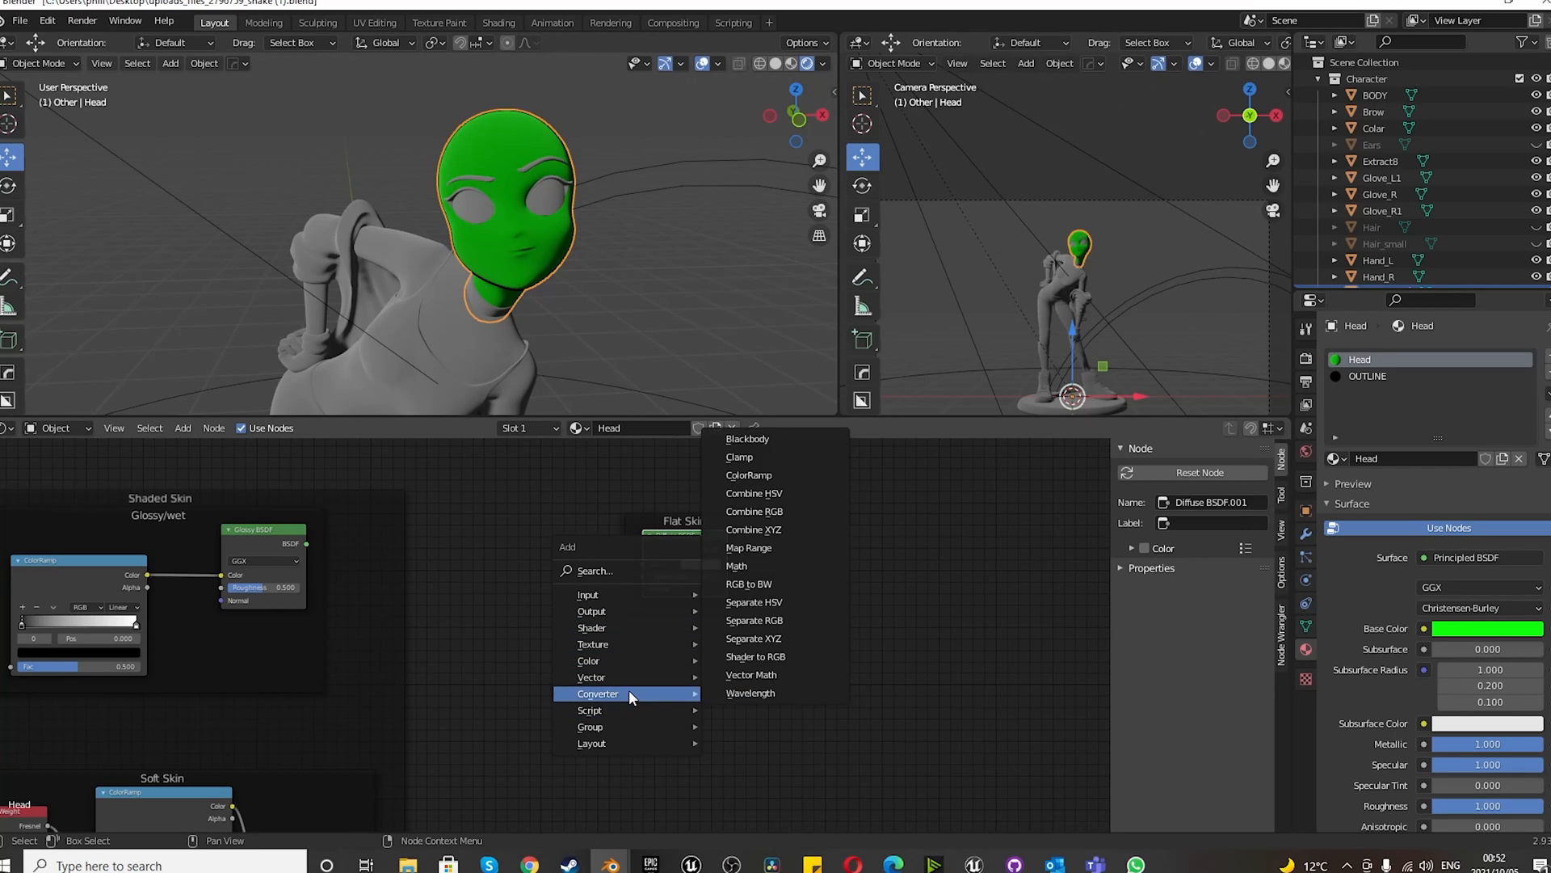
pyautogui.click(785, 656)
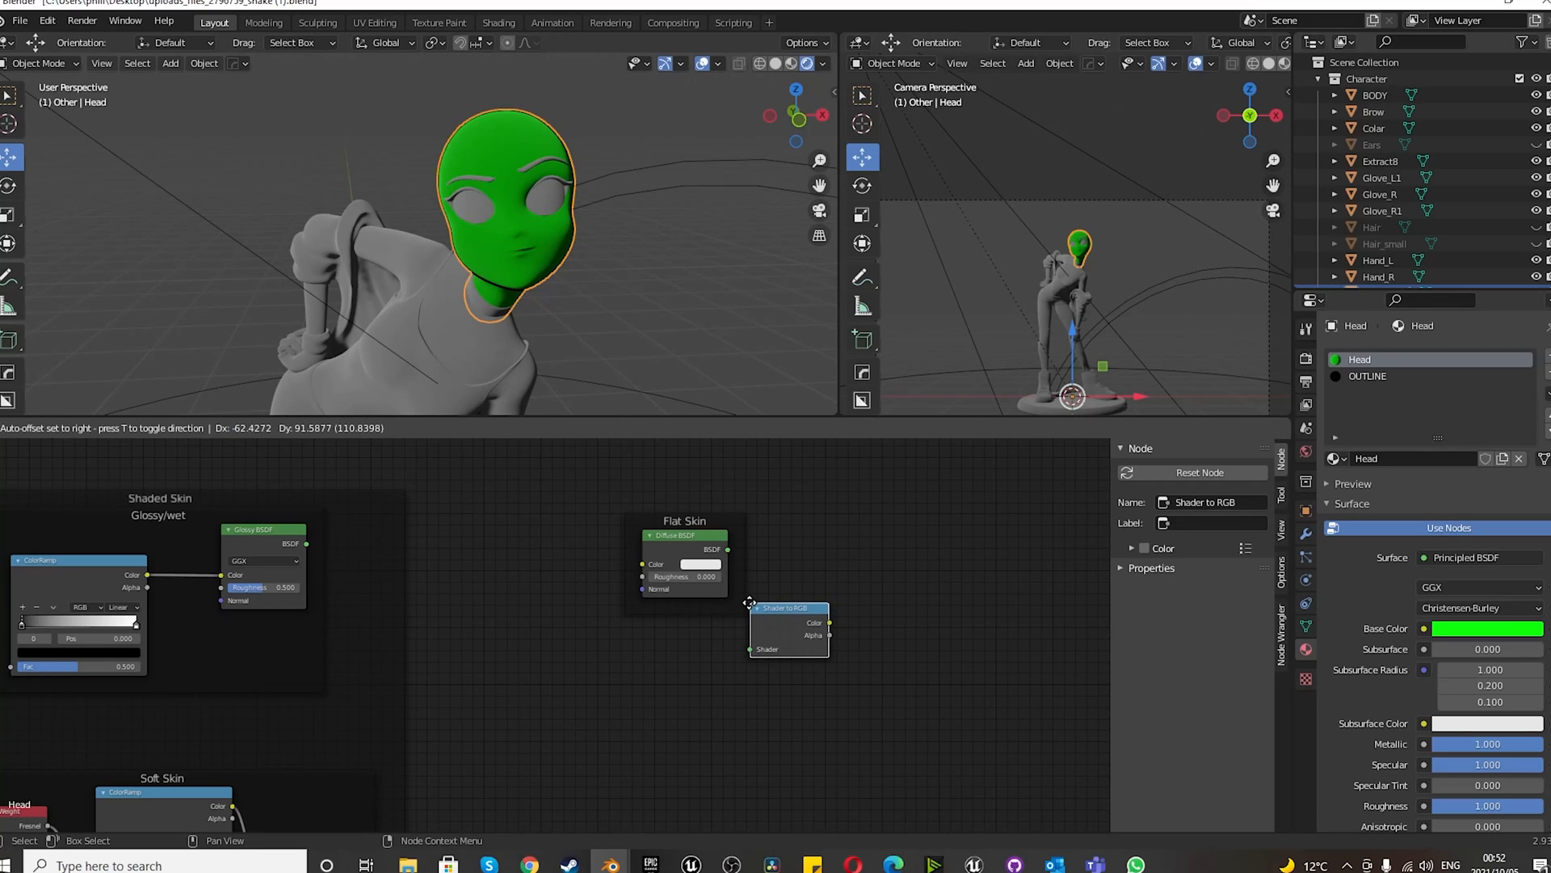
pyautogui.click(762, 566)
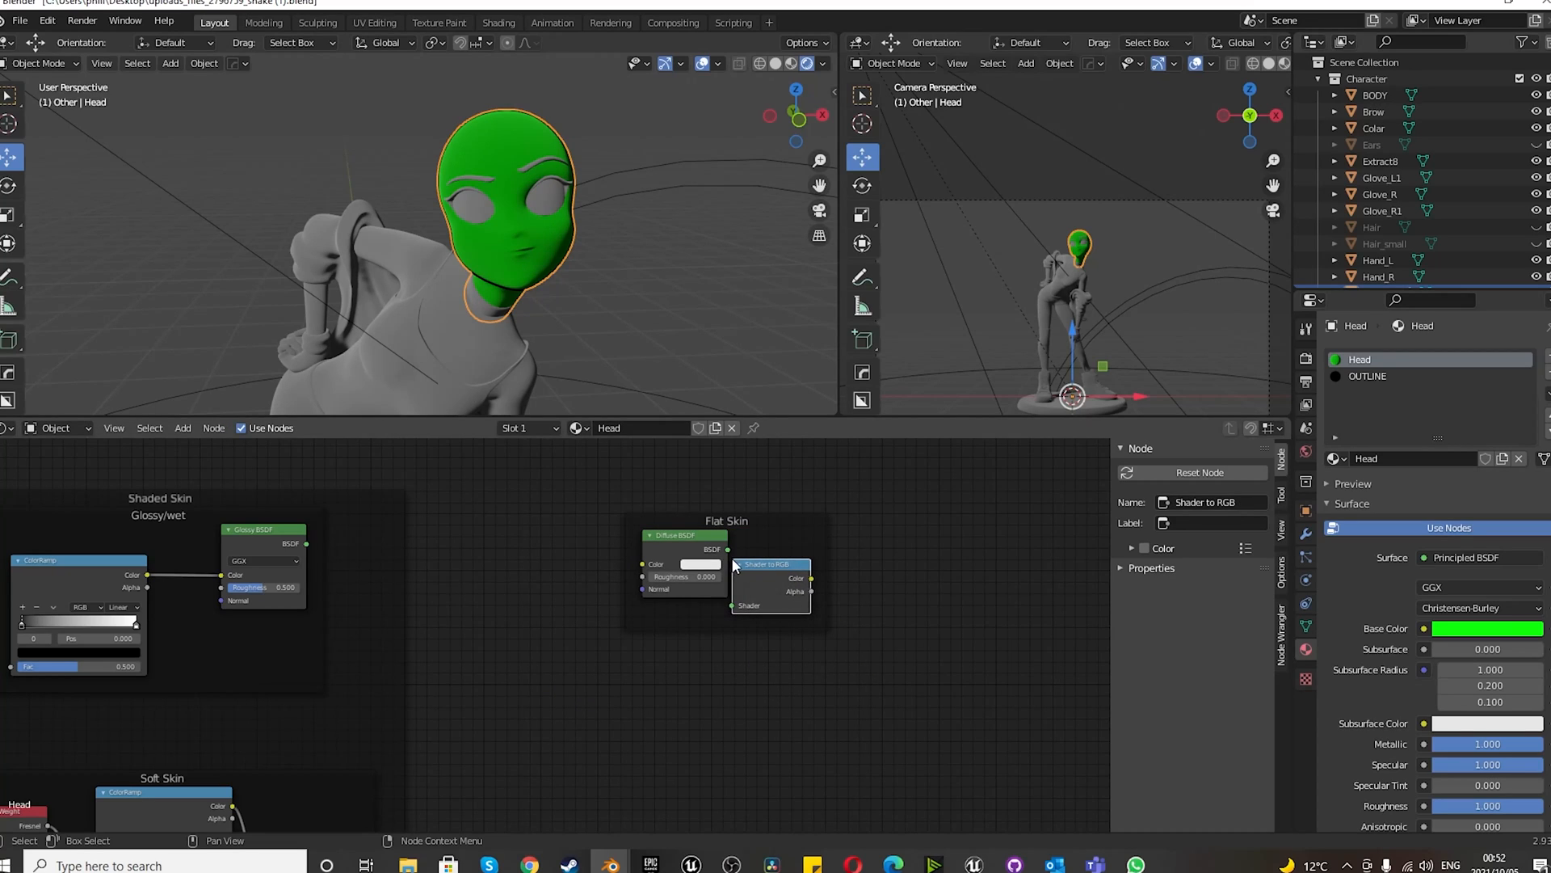
pyautogui.moveTo(761, 565)
pyautogui.mouseDown()
pyautogui.moveTo(801, 535)
pyautogui.moveTo(762, 572)
pyautogui.moveTo(774, 581)
pyautogui.mouseUp()
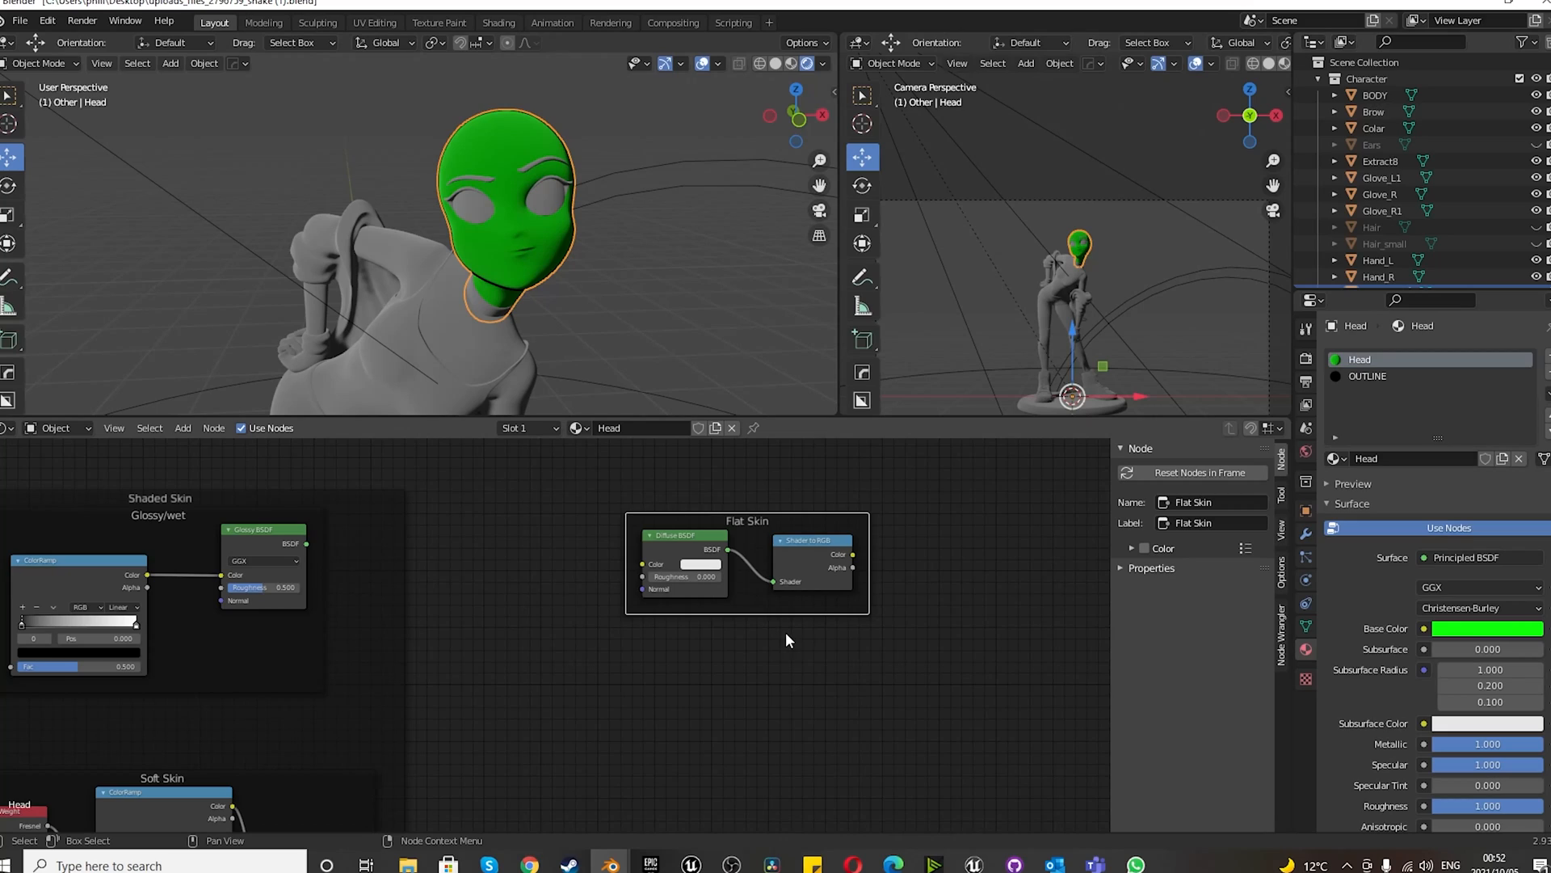
# - Add a ColorRamp to the right of Shader to RGB in the Flat Skin frame and connect the Shader to RGB Color output to its Fac
pyautogui.hotkey('shift', 'a')
pyautogui.moveTo(808, 625)
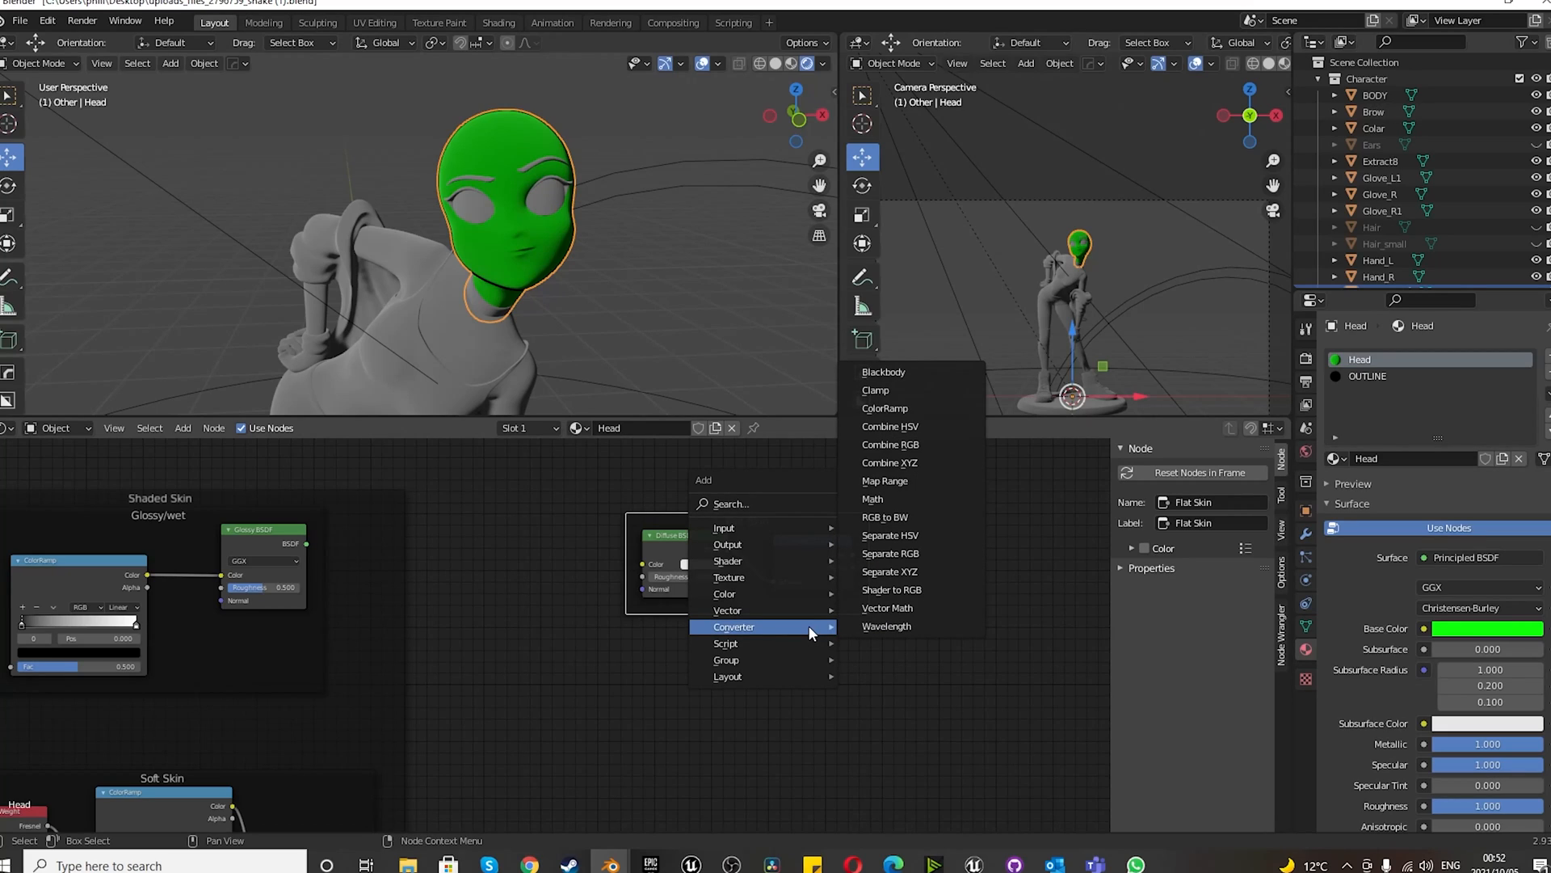
pyautogui.click(887, 409)
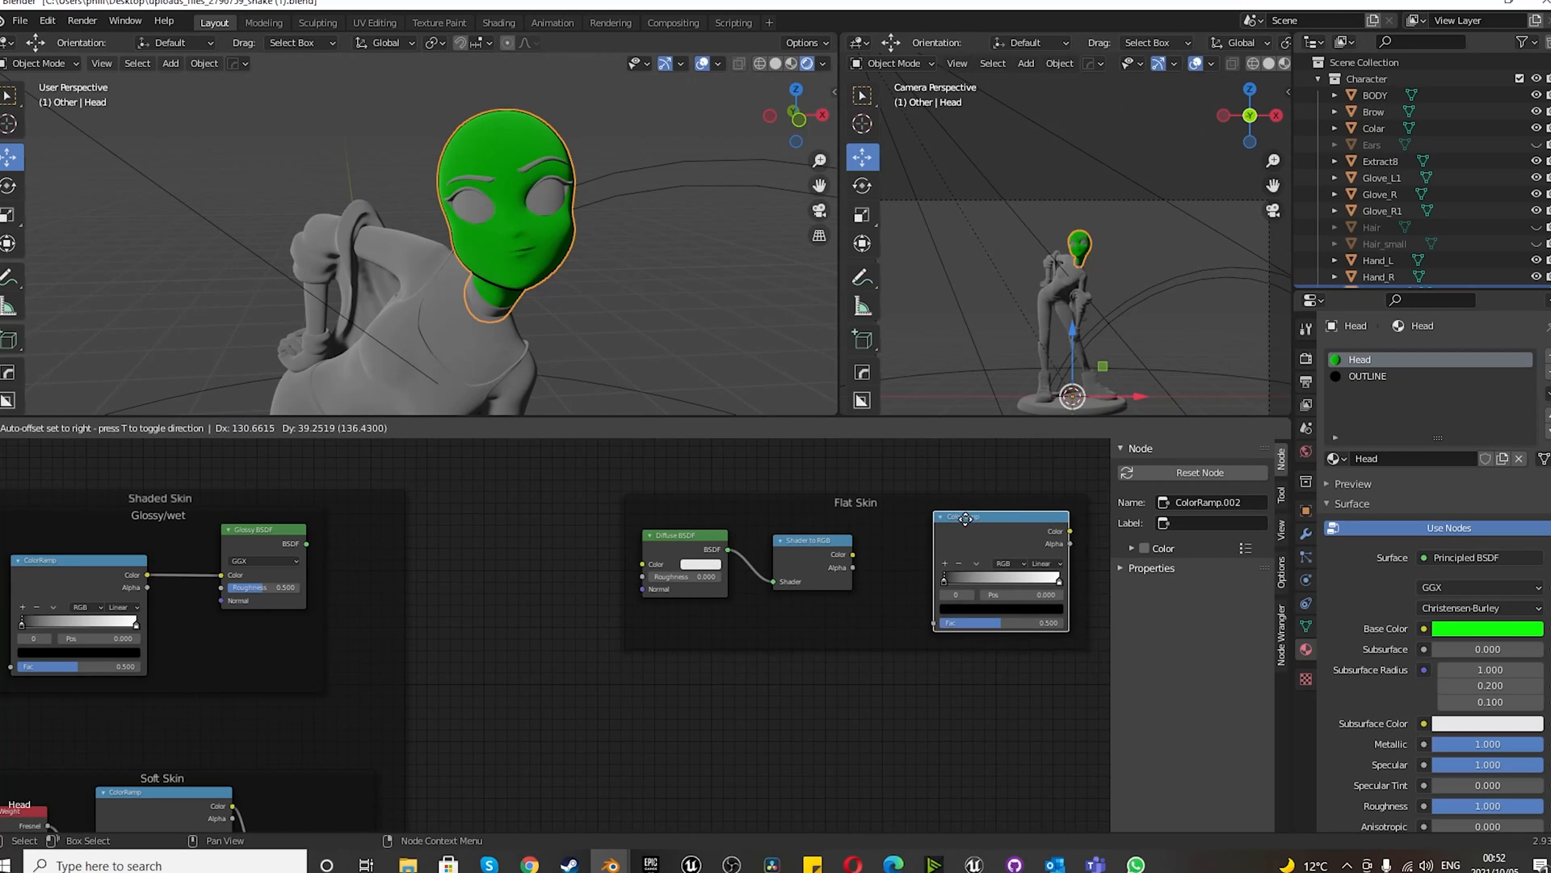
pyautogui.click(963, 517)
pyautogui.moveTo(852, 555); pyautogui.dragTo(901, 579)
pyautogui.moveTo(930, 636); pyautogui.dragTo(935, 623)
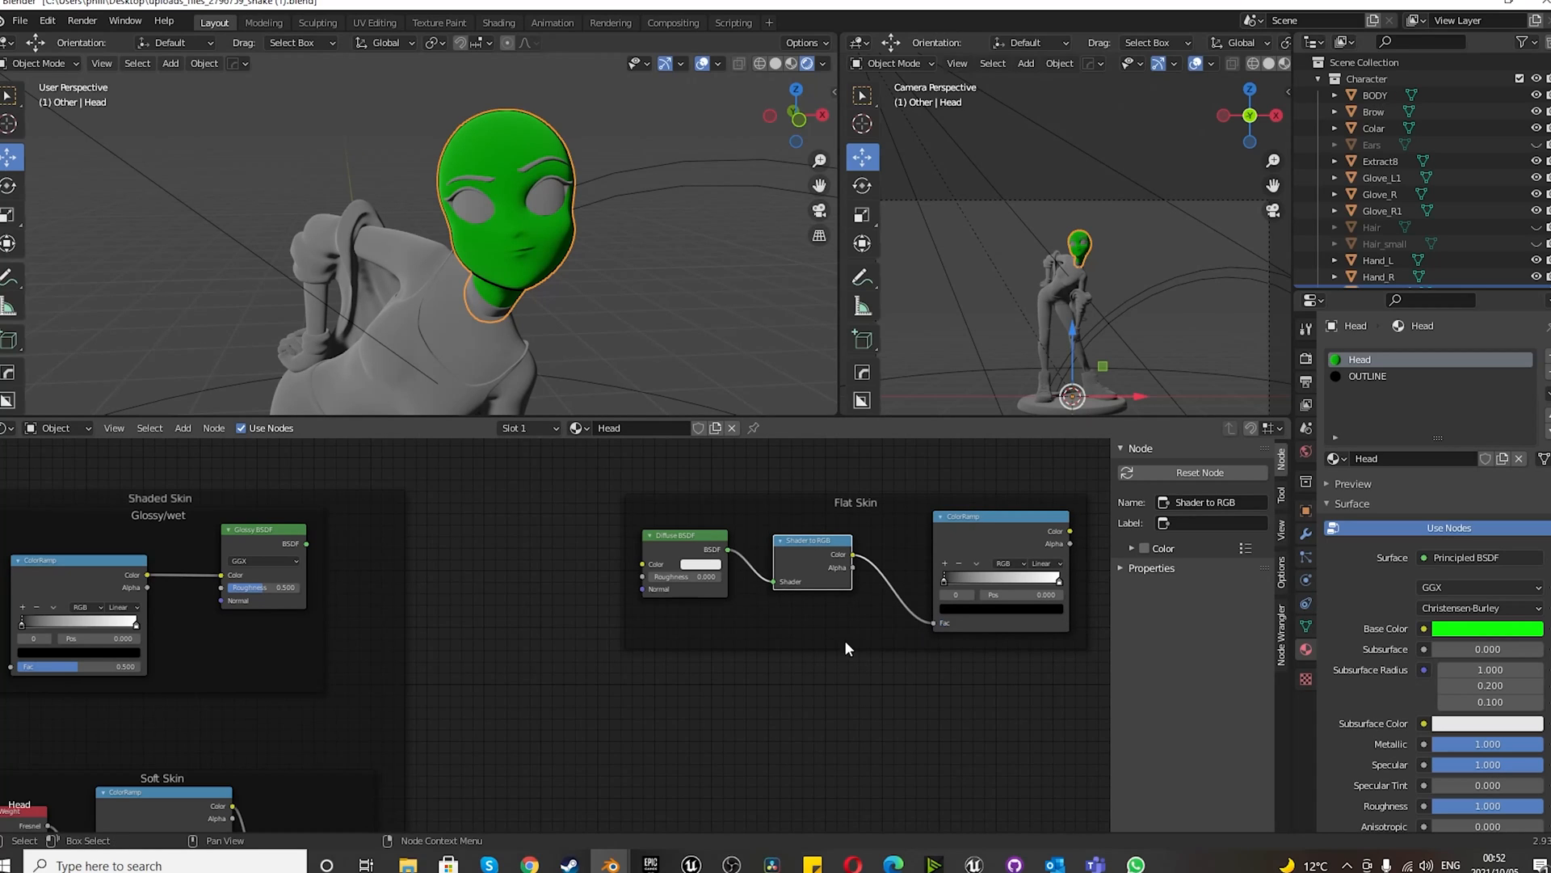
# - Add a MixRGB node to the Flat Skin frame, just to the right of the ColorRamp
pyautogui.scroll(-9, 664, 611)
pyautogui.scroll(13, 976, 641)
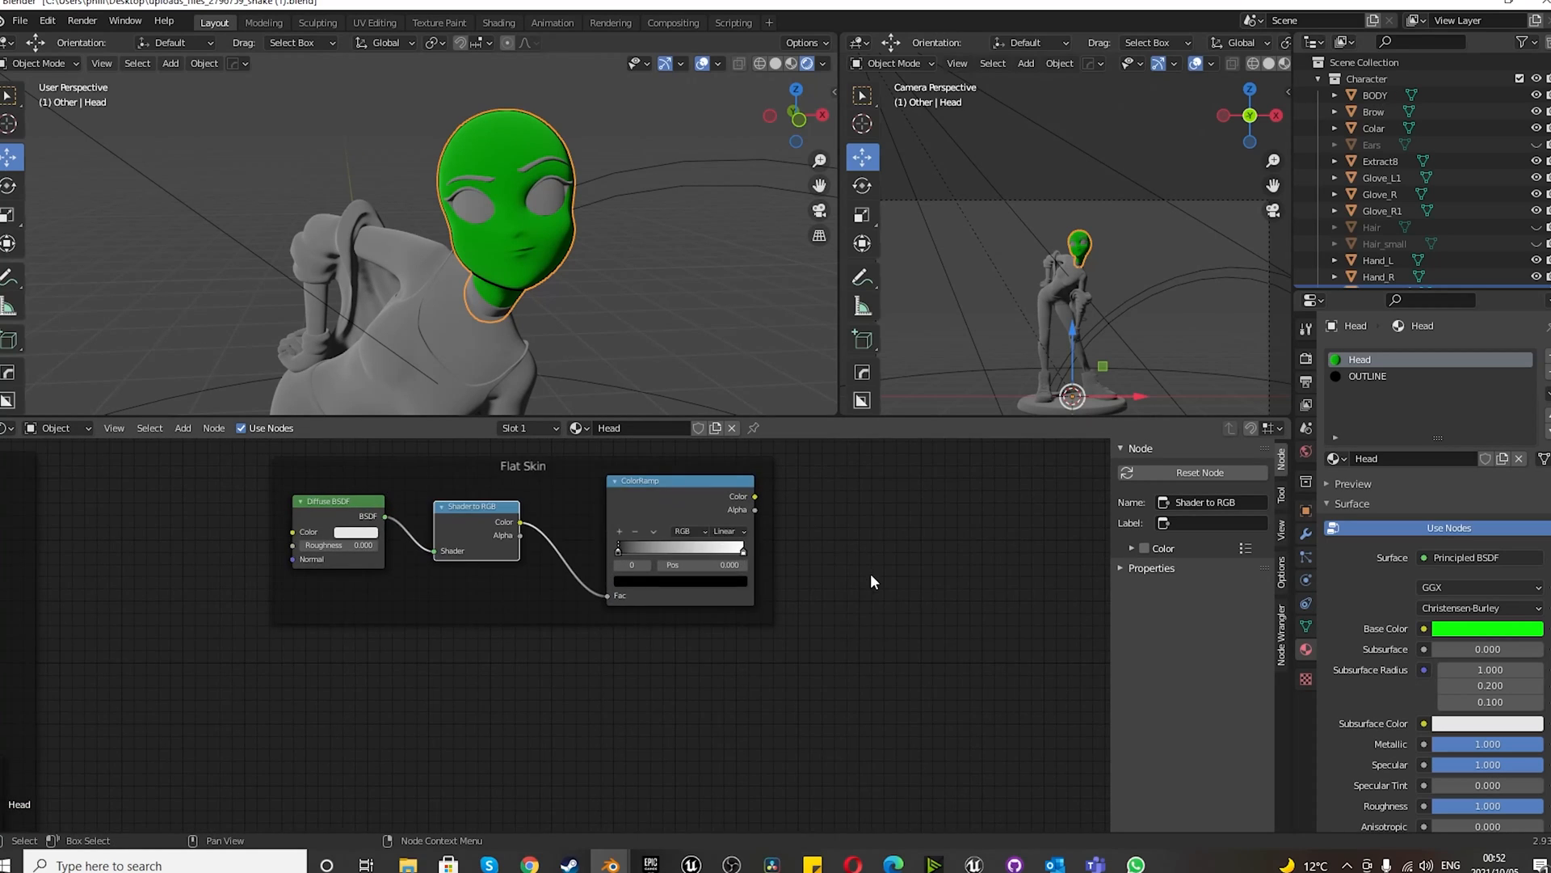
pyautogui.hotkey('shift', 'a')
pyautogui.moveTo(813, 571)
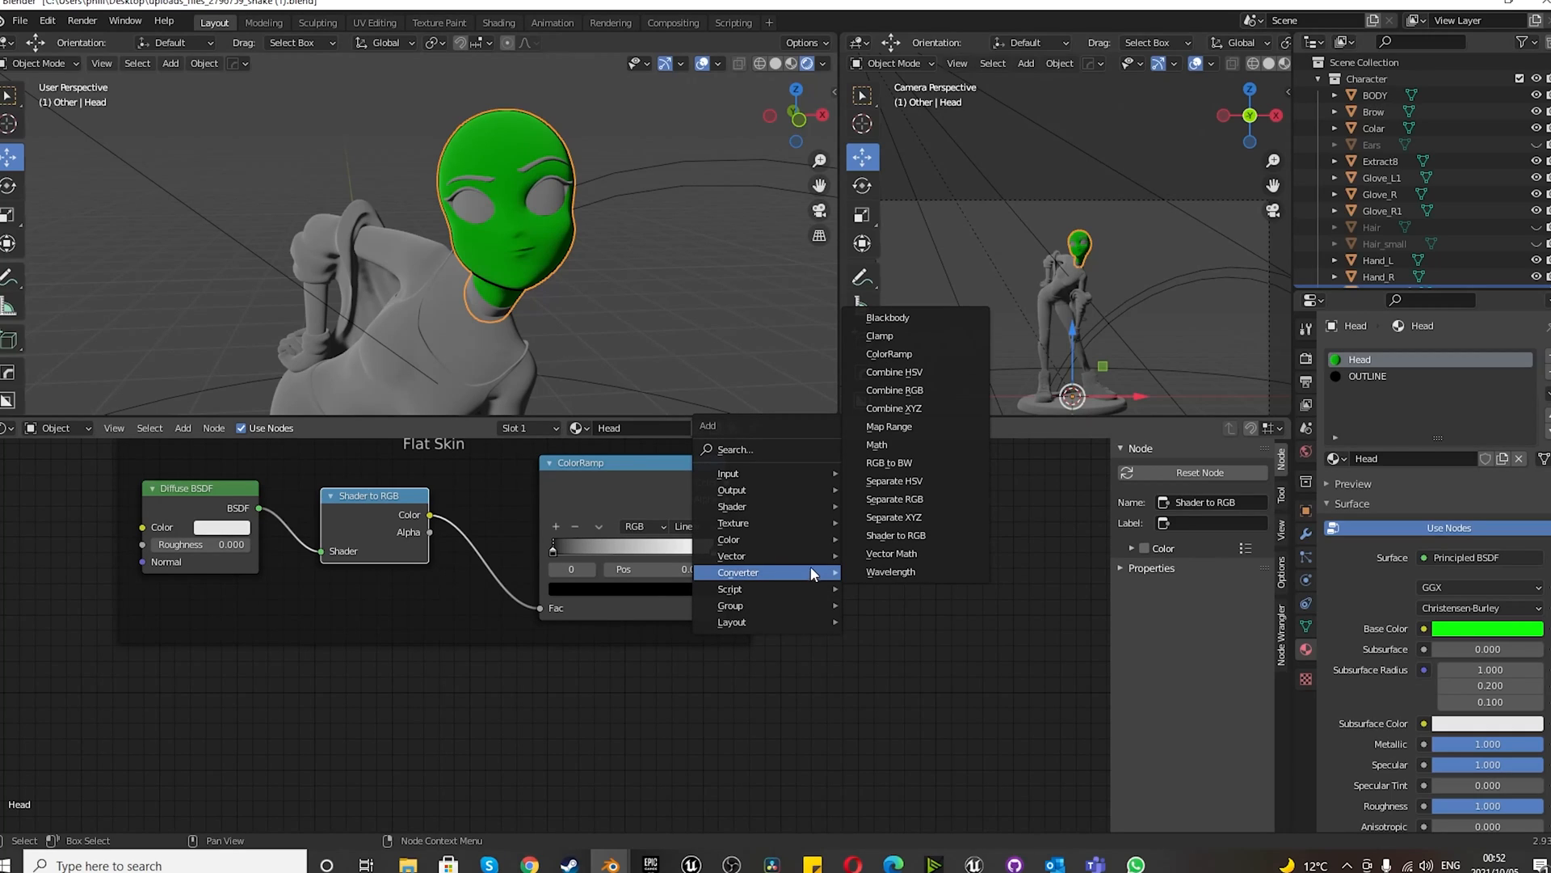
pyautogui.moveTo(777, 520)
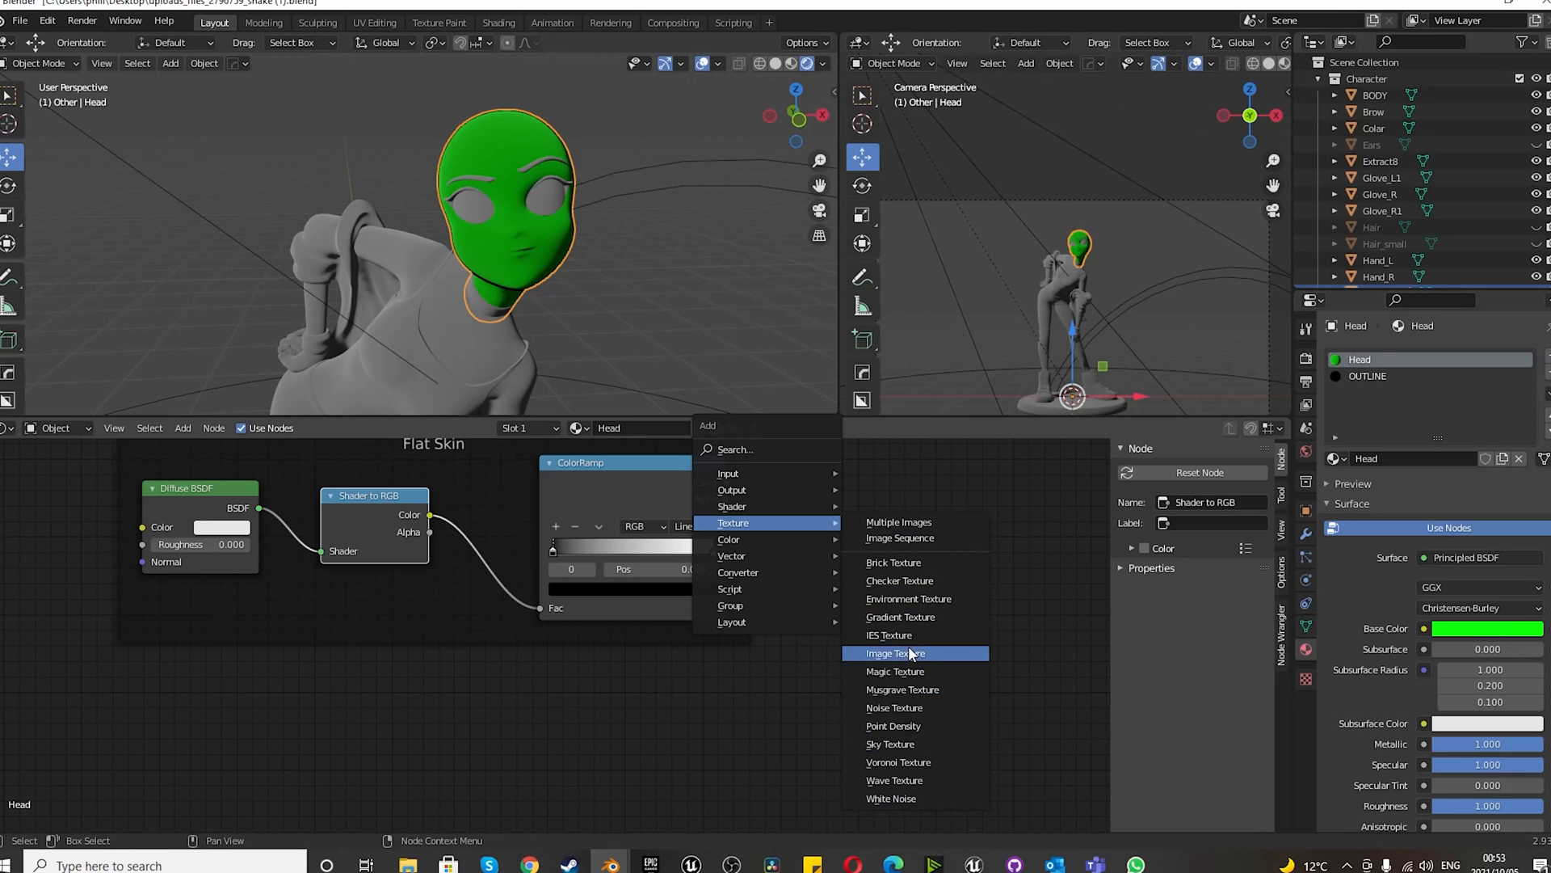
pyautogui.click(736, 450)
pyautogui.write('mix')
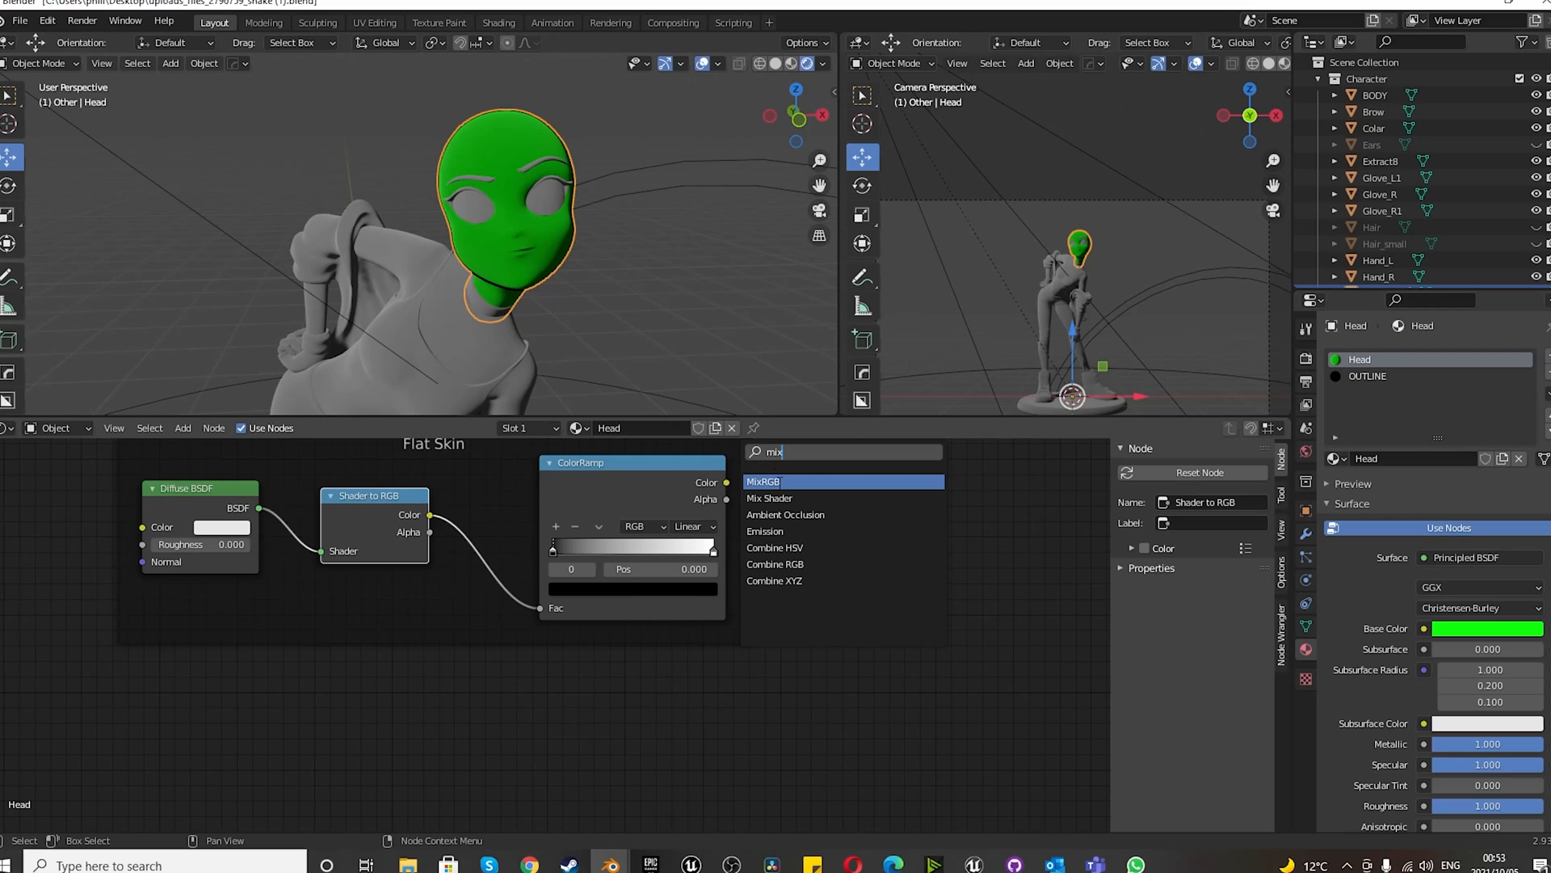
pyautogui.press('Return')
pyautogui.click(780, 527)
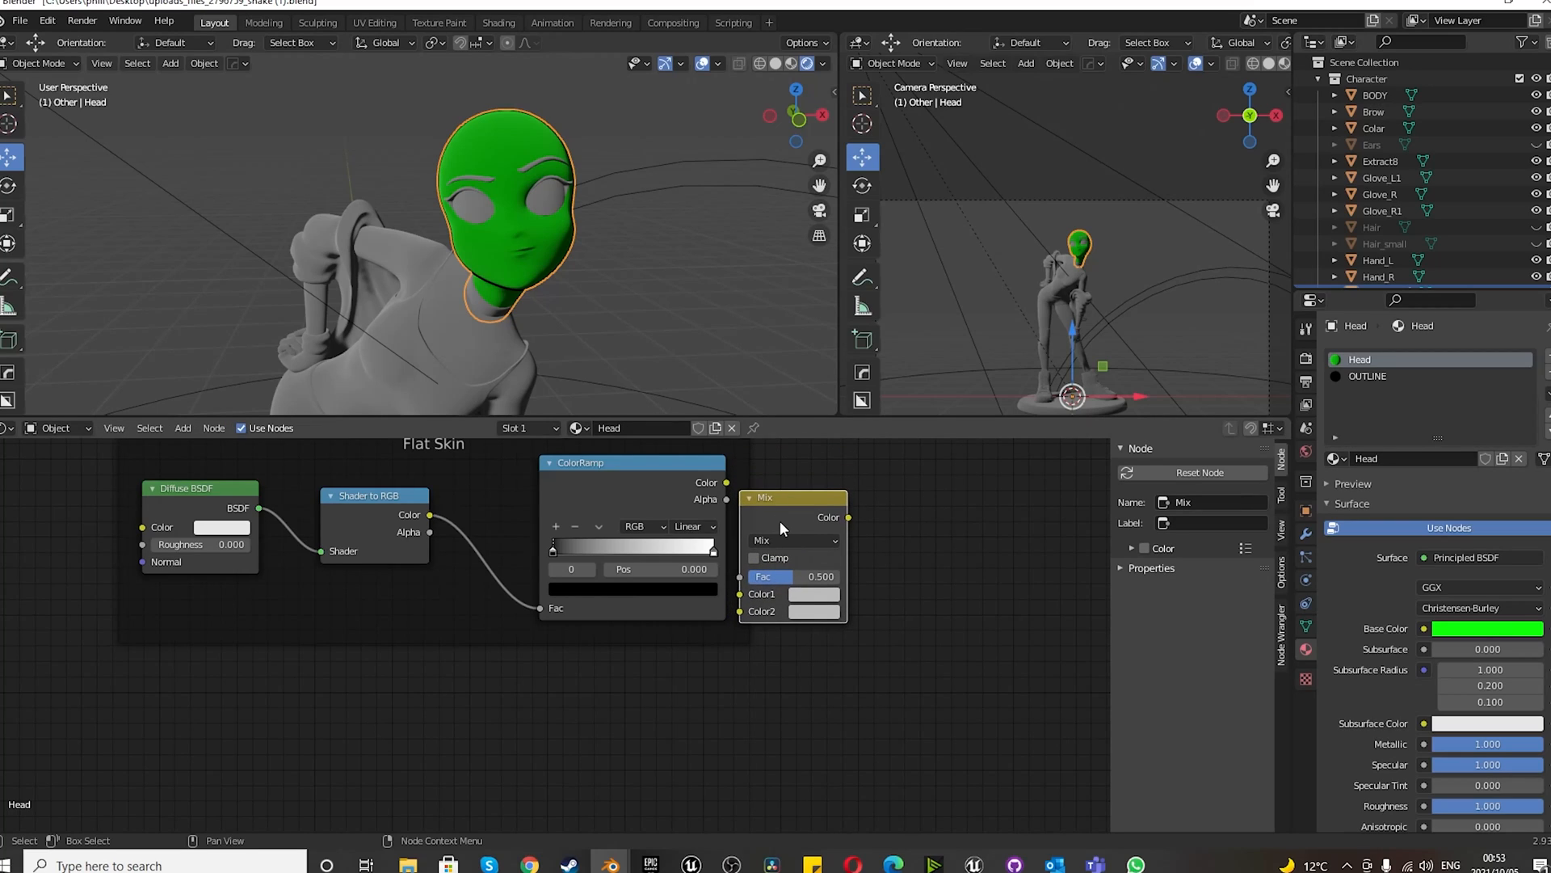
pyautogui.moveTo(793, 503); pyautogui.dragTo(841, 458)
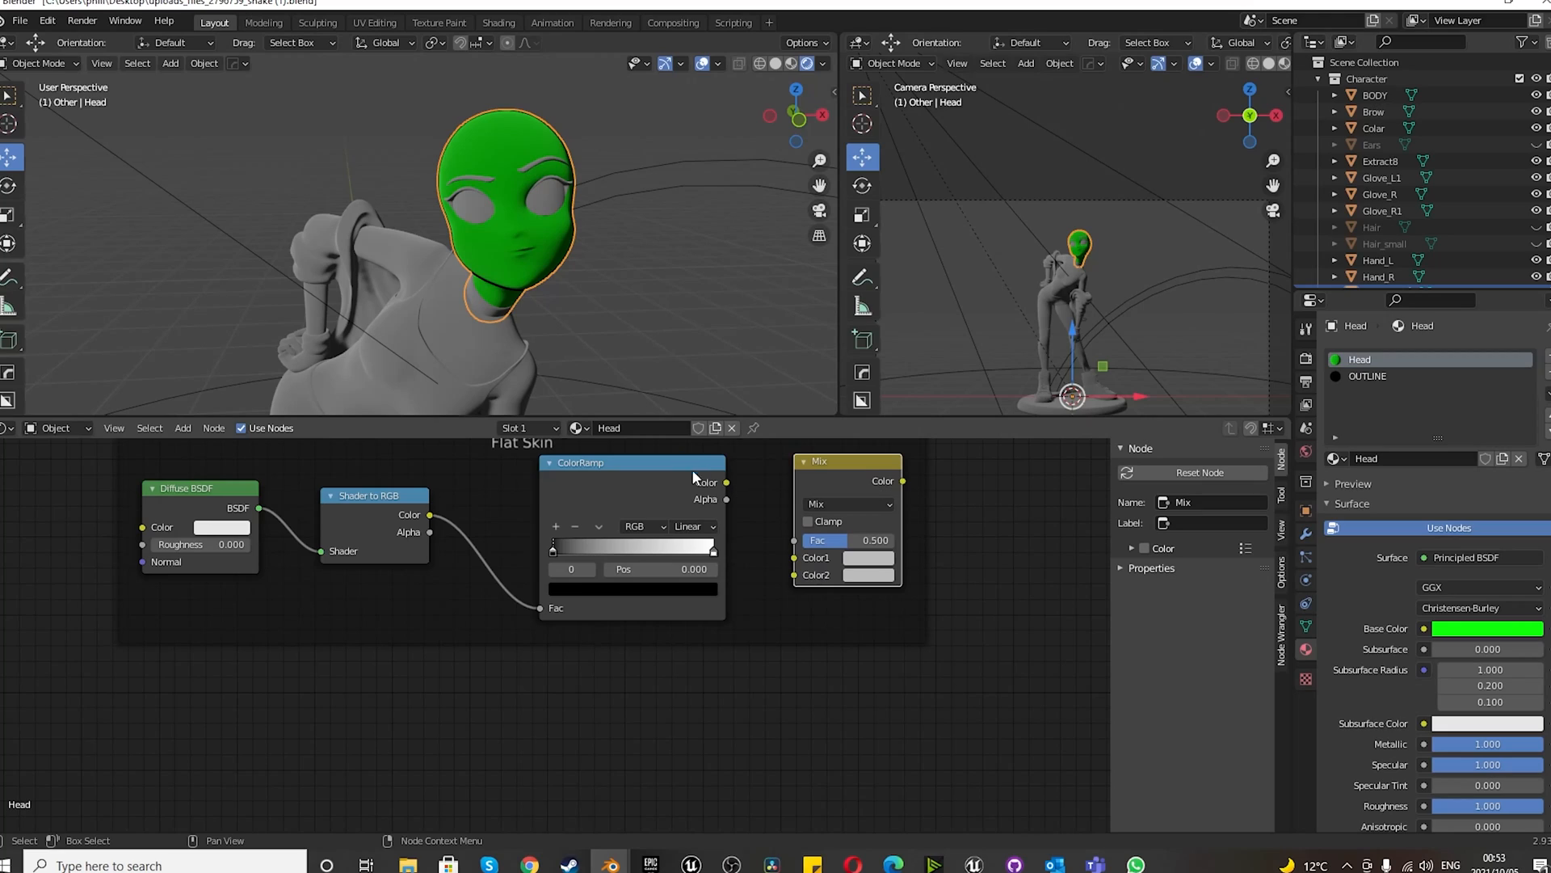
# - Connect the Flat Skin ColorRamp's Color output to the Mix node's Color1 and shift the Mix node slightly farther right
pyautogui.moveTo(725, 482); pyautogui.dragTo(790, 568)
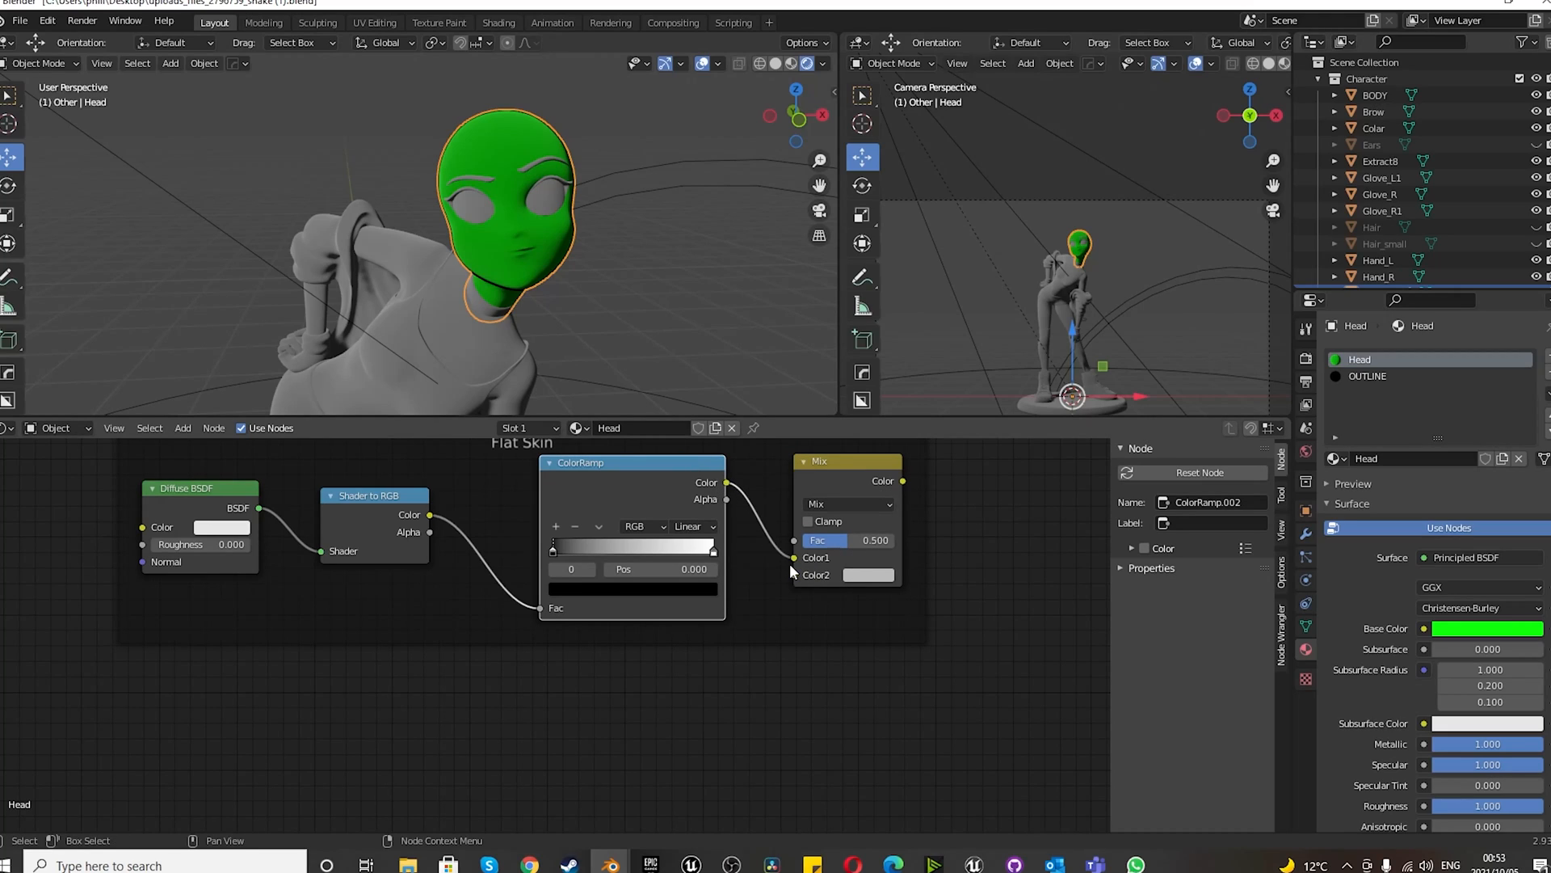
pyautogui.moveTo(826, 459); pyautogui.dragTo(874, 464)
pyautogui.scroll(-2, 512, 646)
pyautogui.scroll(4, 273, 551)
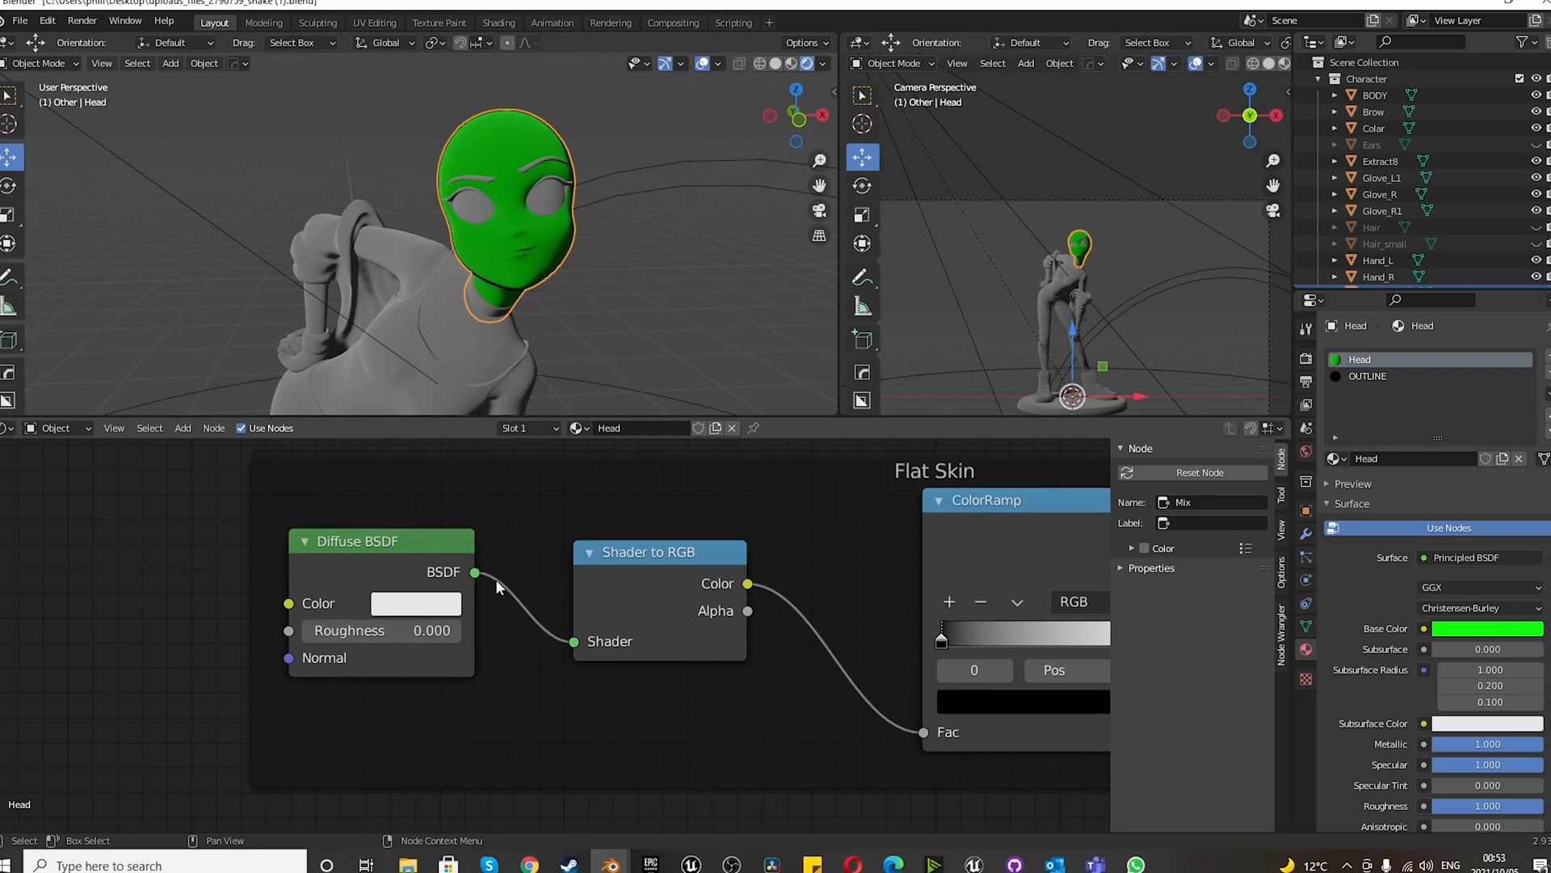
# - Straighten the links in the Flat Skin frame by moving up the Shader to RGB, ColorRamp and Mix nodes
pyautogui.moveTo(609, 576); pyautogui.dragTo(622, 498)
pyautogui.scroll(-2, 663, 653)
pyautogui.scroll(2, 990, 628)
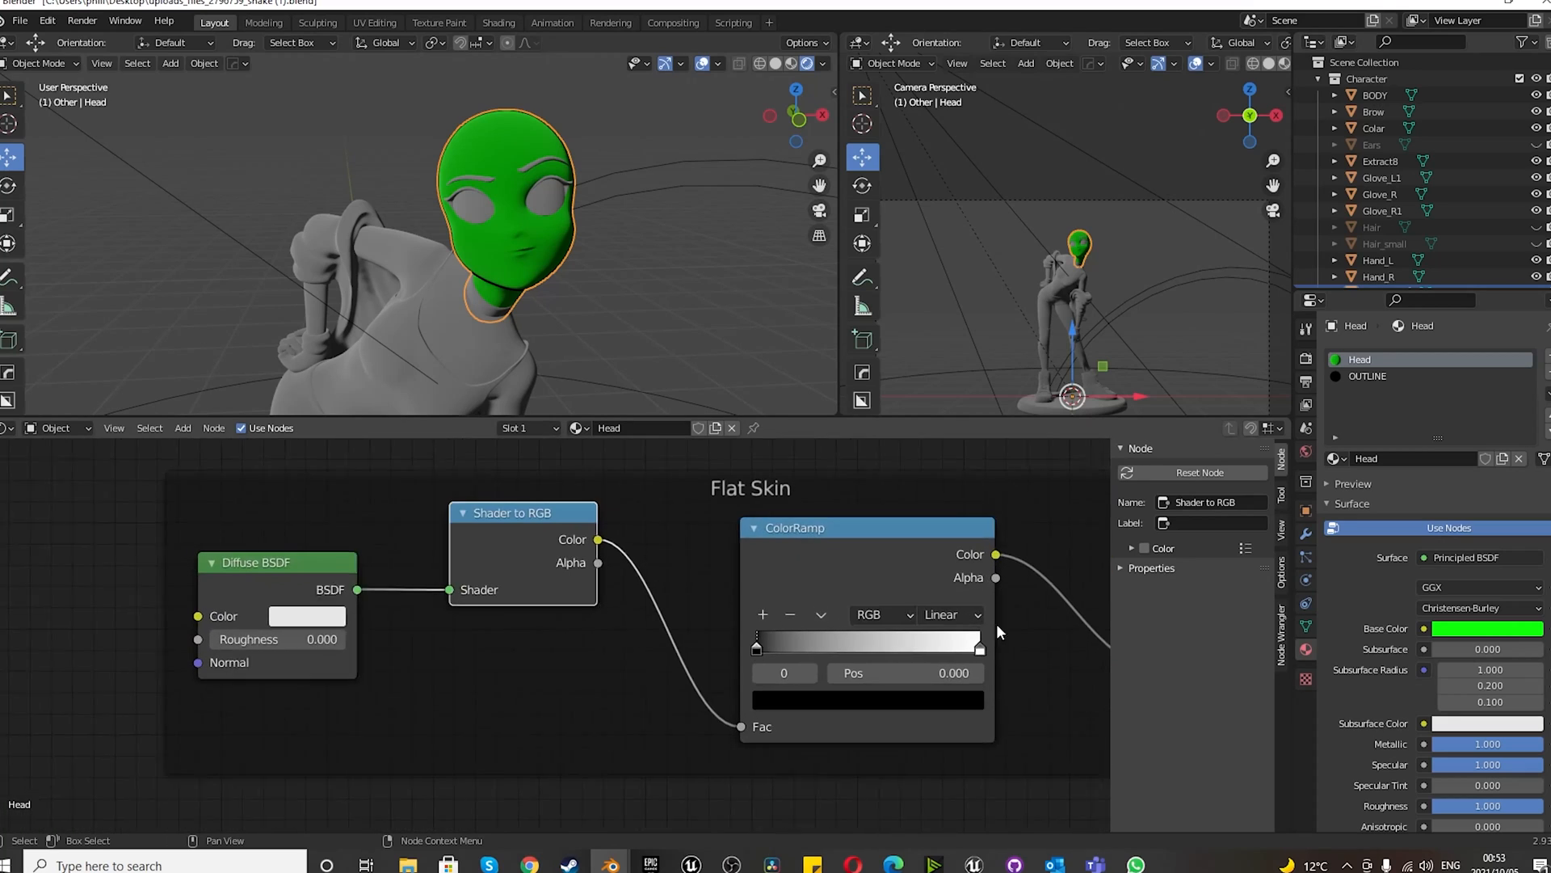
pyautogui.moveTo(797, 570); pyautogui.dragTo(803, 763)
pyautogui.scroll(-3, 695, 730)
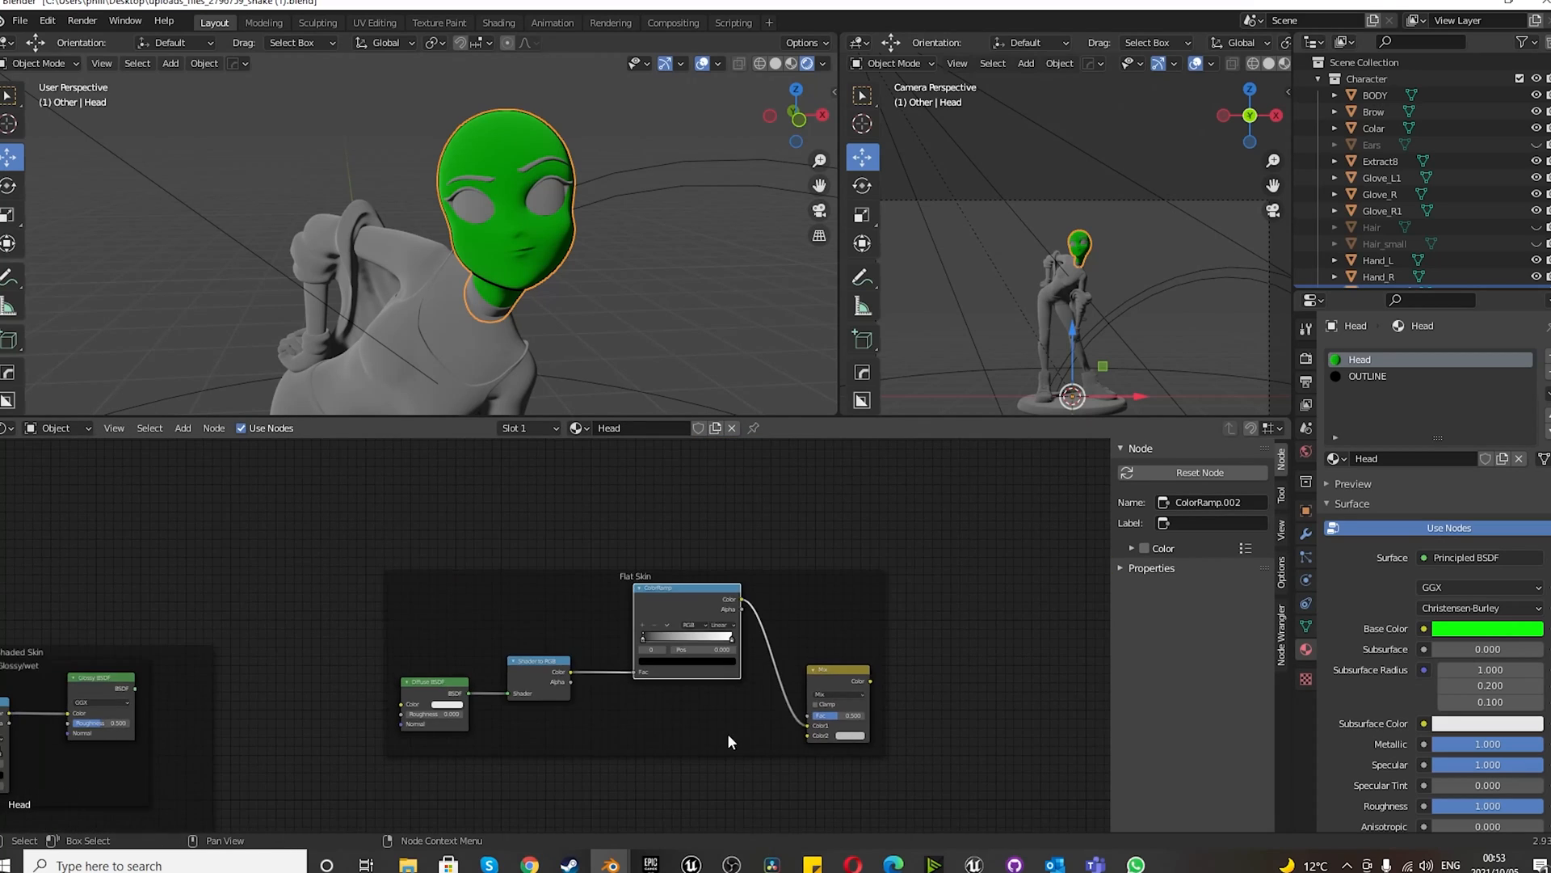
pyautogui.scroll(1, 827, 613)
pyautogui.moveTo(782, 696); pyautogui.dragTo(778, 477)
pyautogui.scroll(-6, 618, 749)
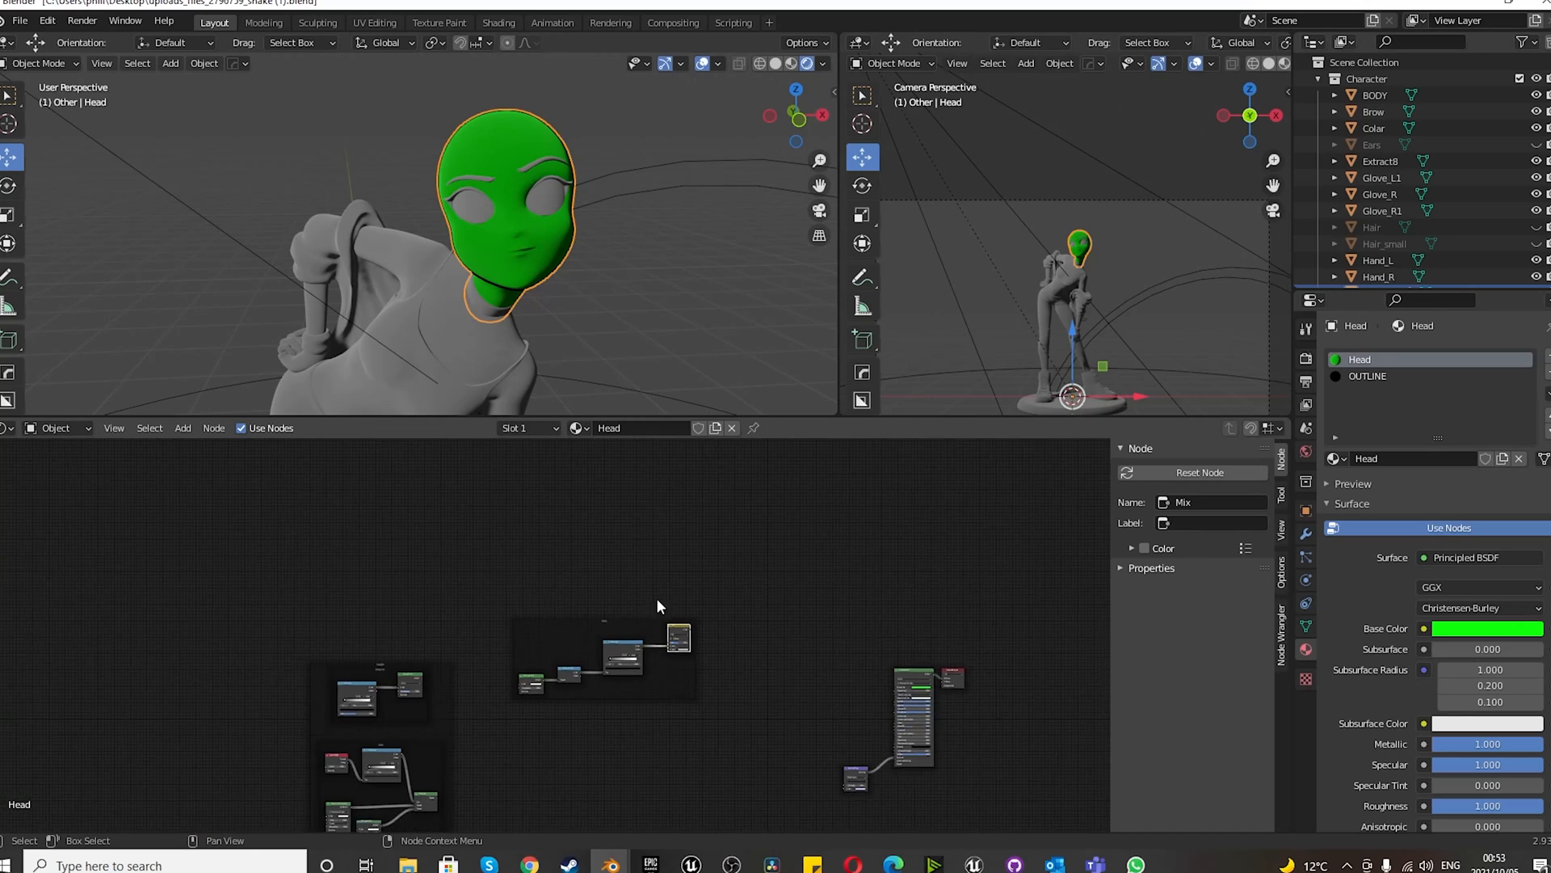
pyautogui.scroll(6, 427, 732)
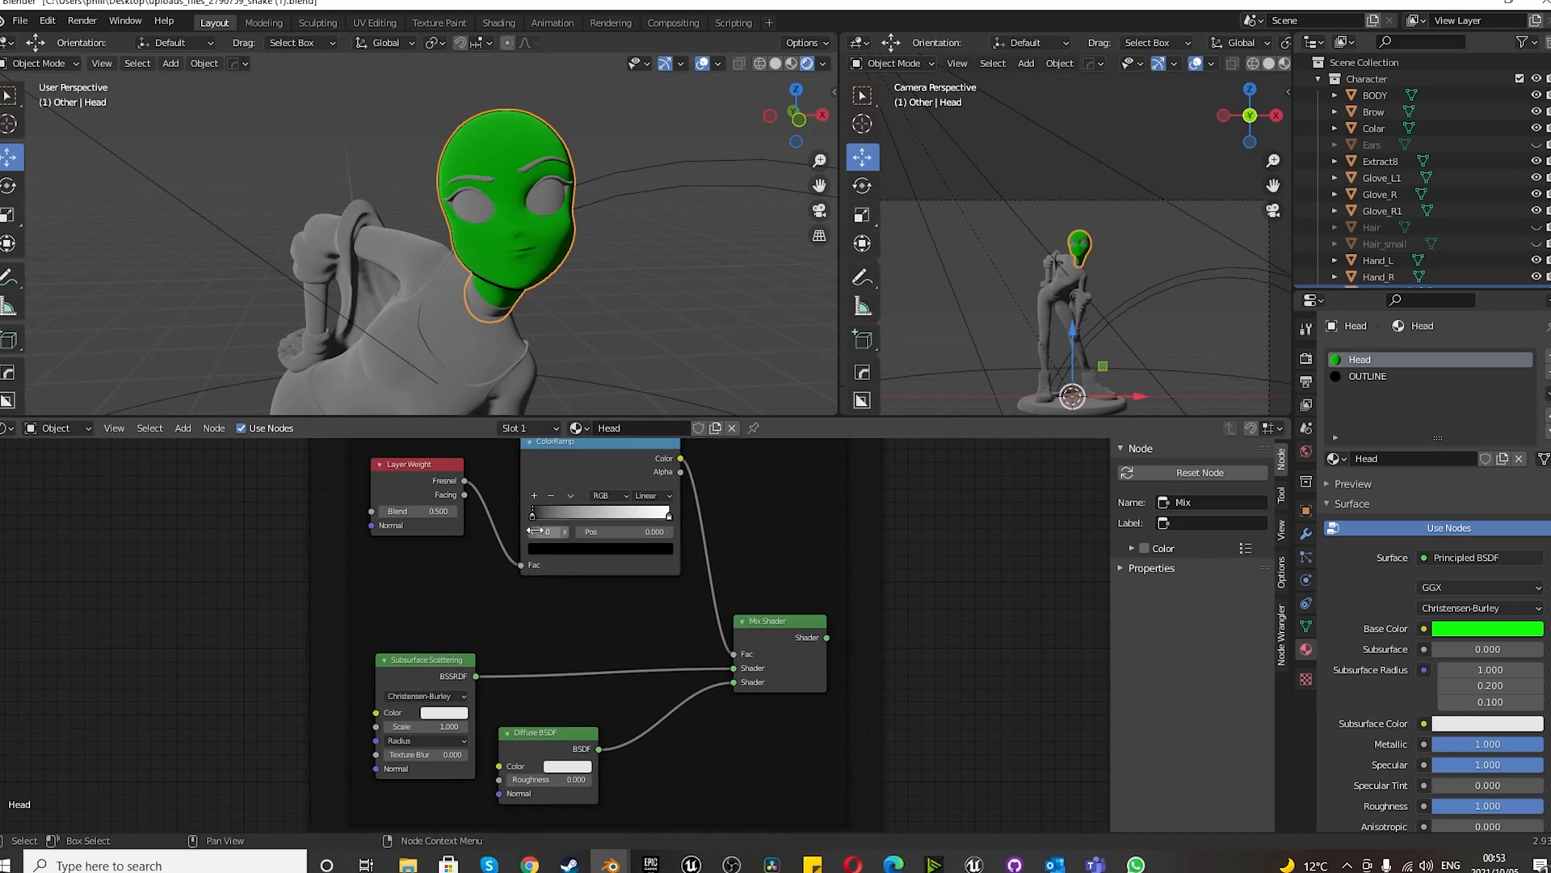
# - Reposition the Layer Weight node and the Skin Texture frame's Texture Coordinate and Image Texture nodes to straighten their links
pyautogui.moveTo(423, 474); pyautogui.dragTo(426, 549)
pyautogui.scroll(-6, 531, 603)
pyautogui.scroll(6, 494, 703)
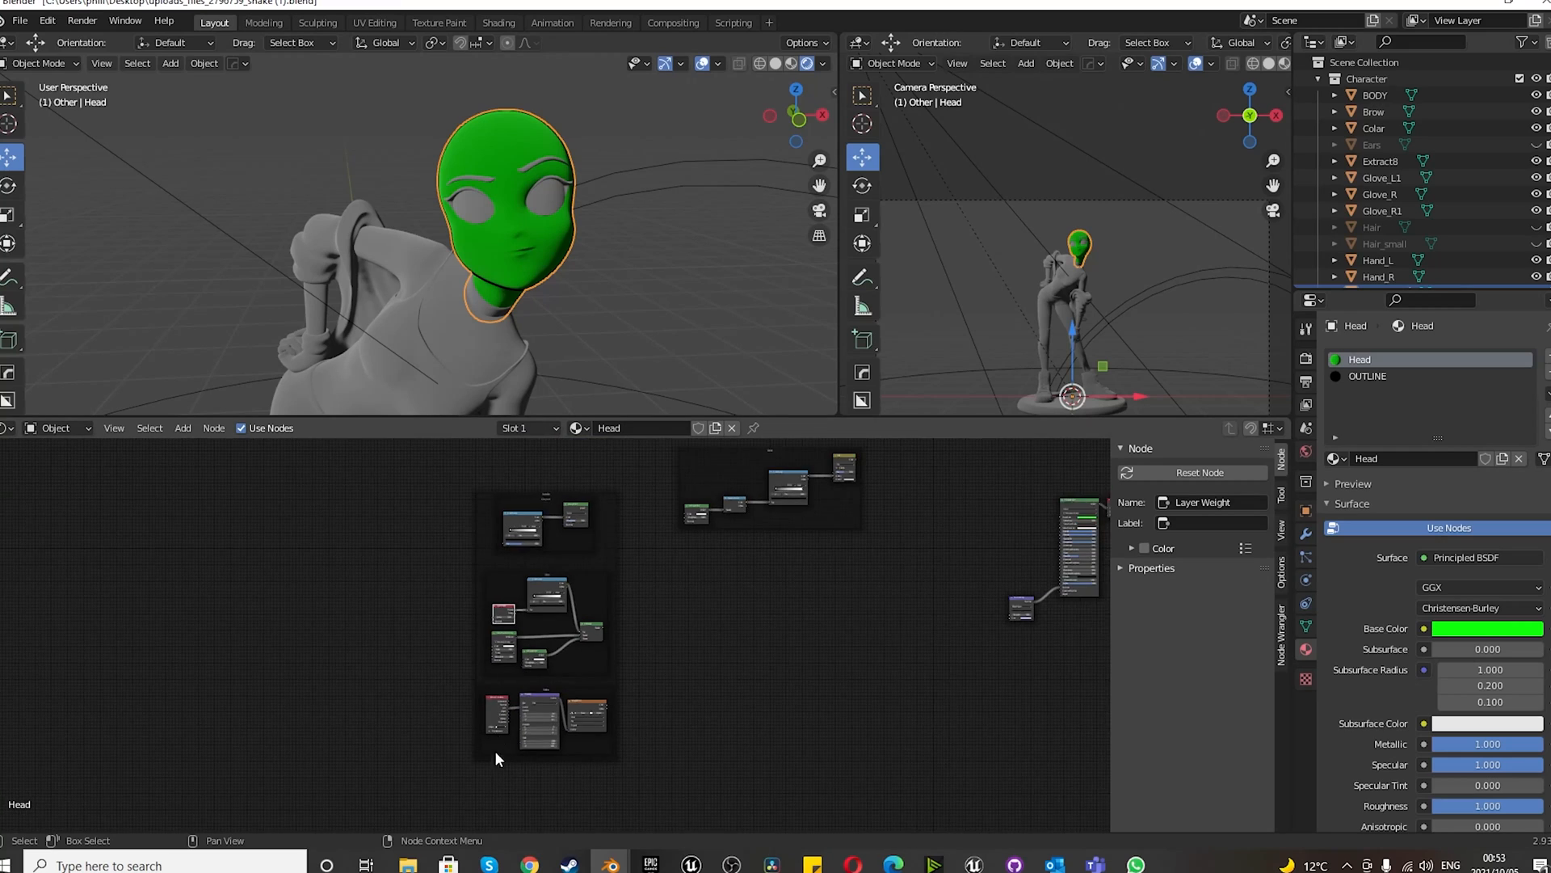
pyautogui.moveTo(481, 608); pyautogui.dragTo(482, 602)
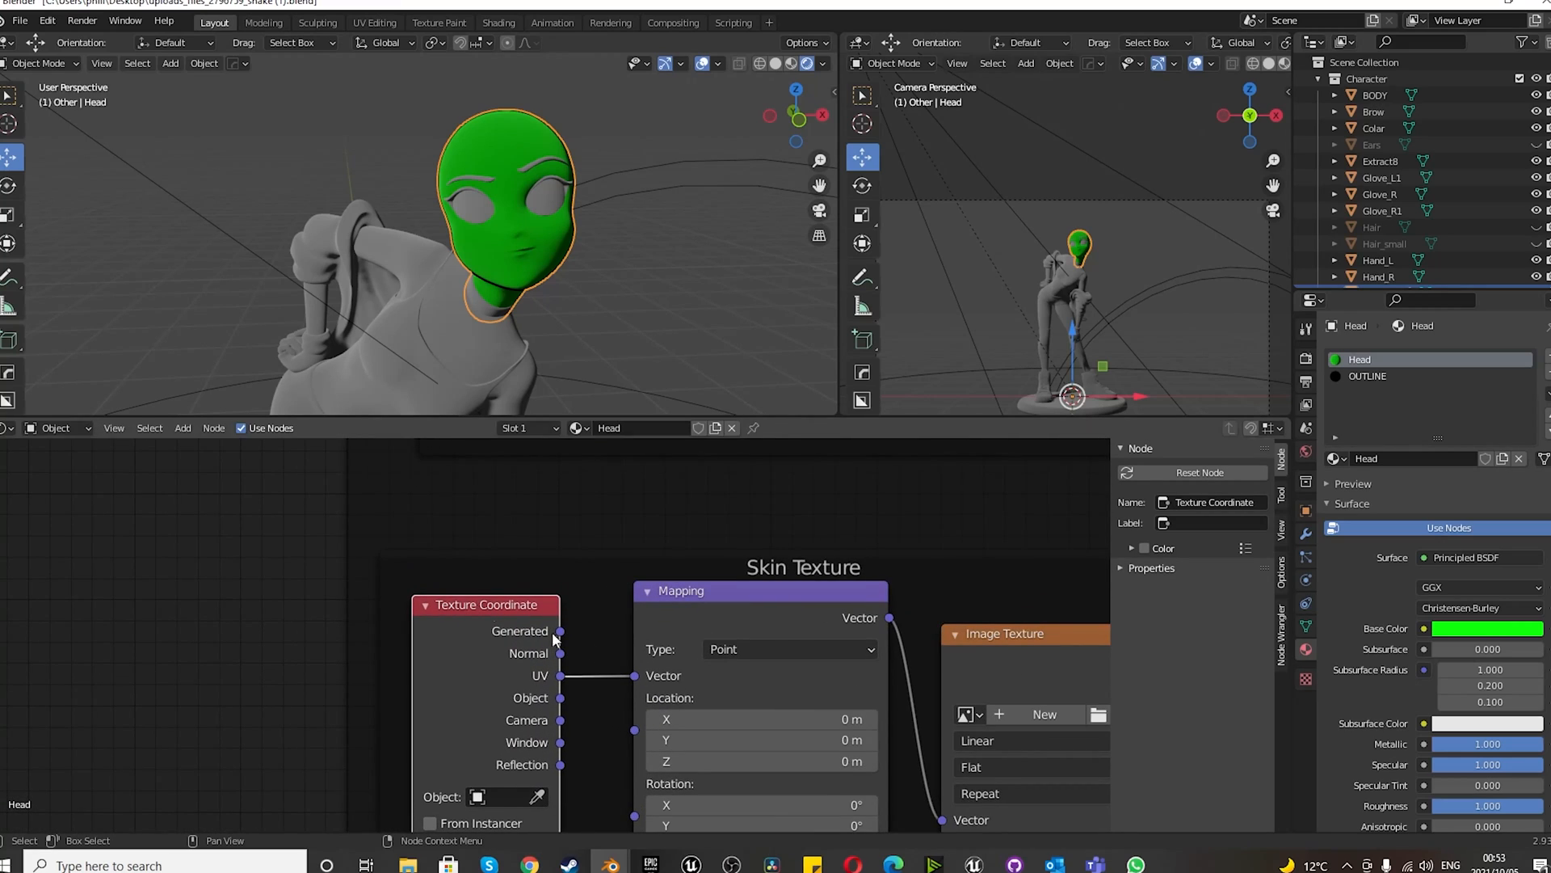
pyautogui.scroll(-4, 674, 613)
pyautogui.moveTo(807, 642)
pyautogui.mouseDown()
pyautogui.moveTo(834, 553)
pyautogui.moveTo(834, 576)
pyautogui.moveTo(748, 586)
pyautogui.moveTo(743, 628)
pyautogui.moveTo(812, 633)
pyautogui.mouseUp()
pyautogui.scroll(-5, 654, 719)
pyautogui.scroll(6, 671, 683)
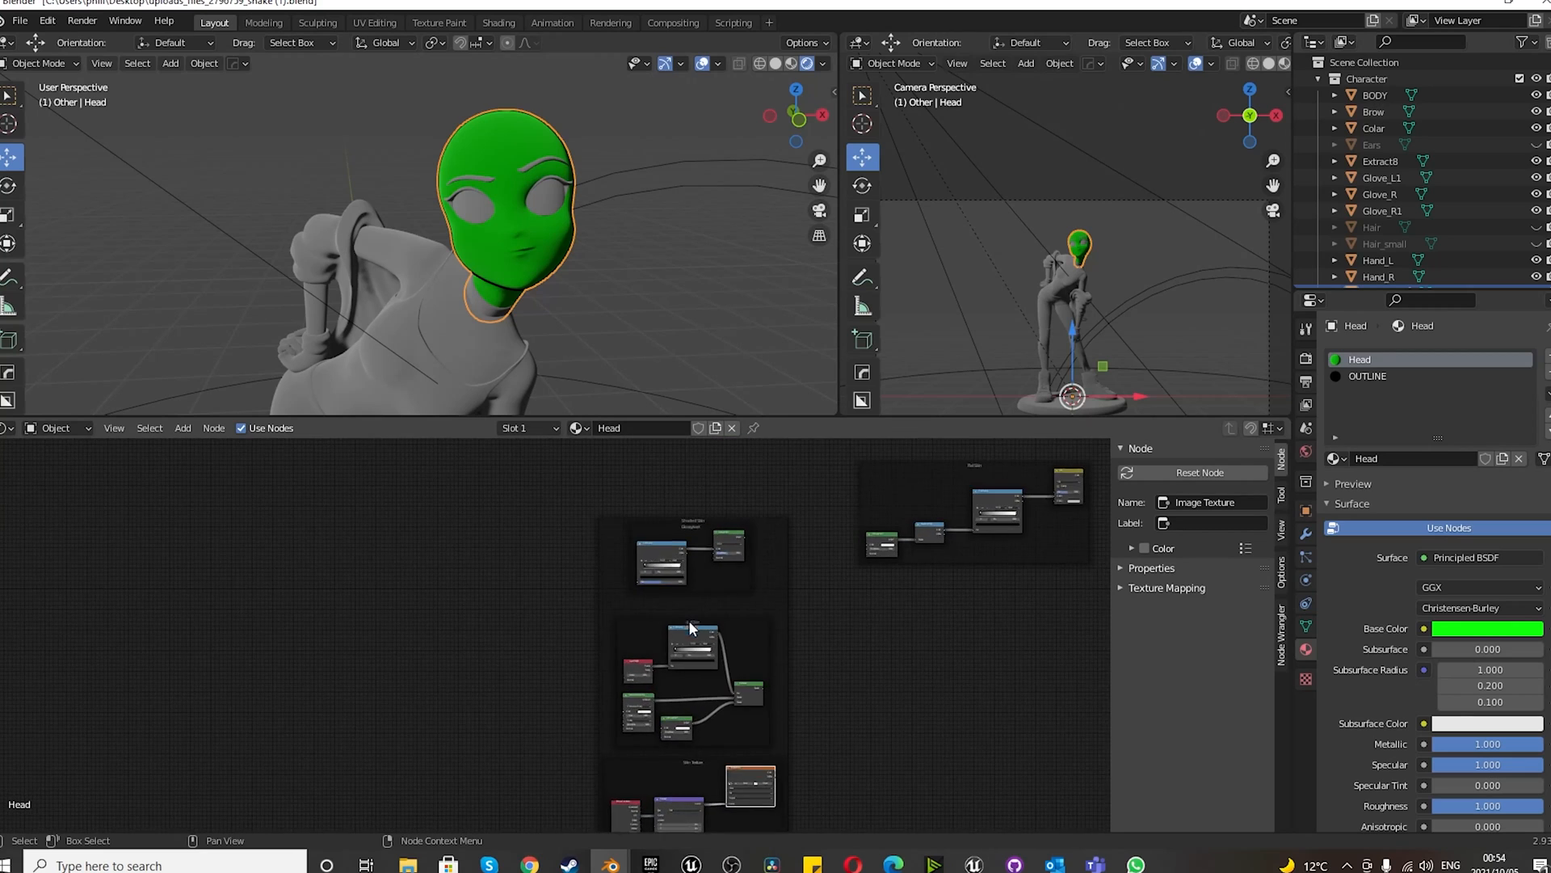
# - Move the Flat Skin frame down so it sits directly beside the Skin Texture frame
pyautogui.scroll(-7, 719, 618)
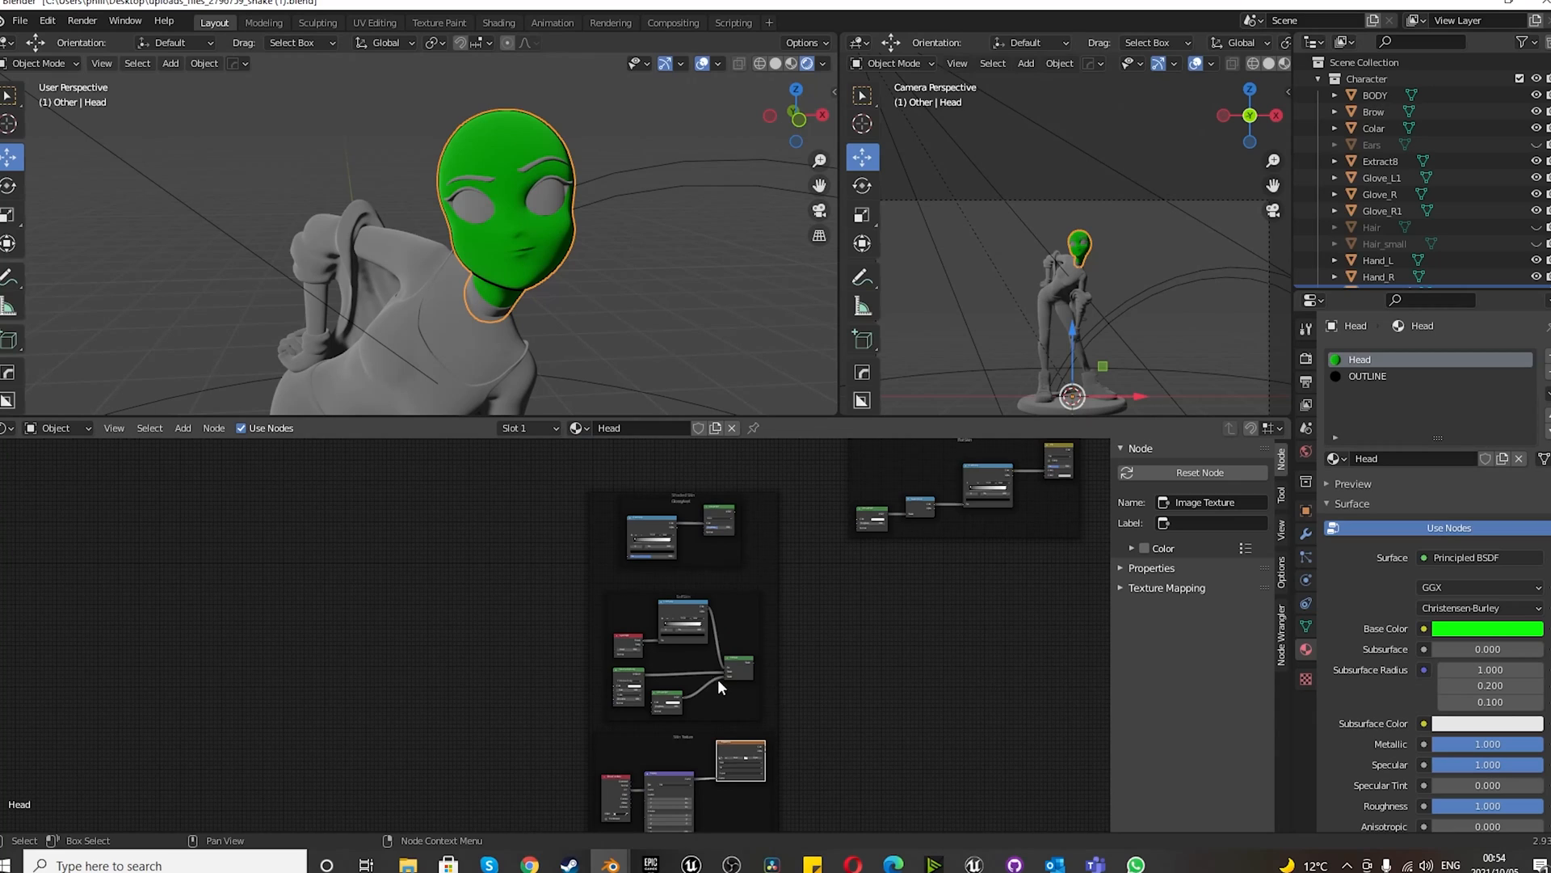
pyautogui.scroll(-3, 569, 659)
pyautogui.scroll(4, 748, 604)
pyautogui.scroll(1, 761, 655)
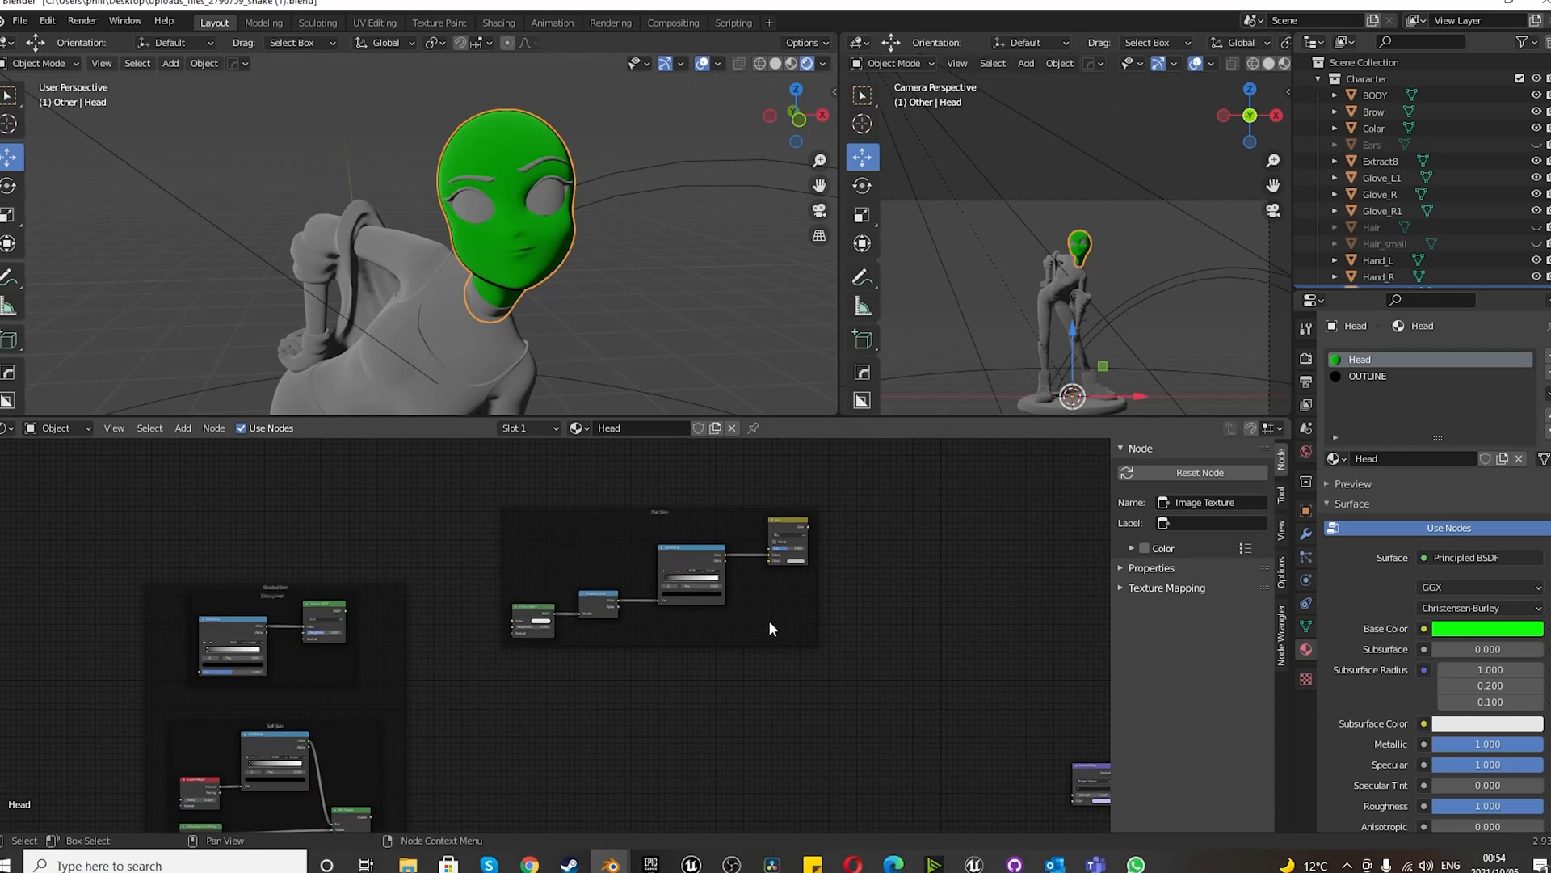
pyautogui.scroll(-2, 551, 519)
pyautogui.moveTo(562, 515); pyautogui.dragTo(512, 714)
pyautogui.scroll(-3, 480, 667)
pyautogui.scroll(4, 512, 754)
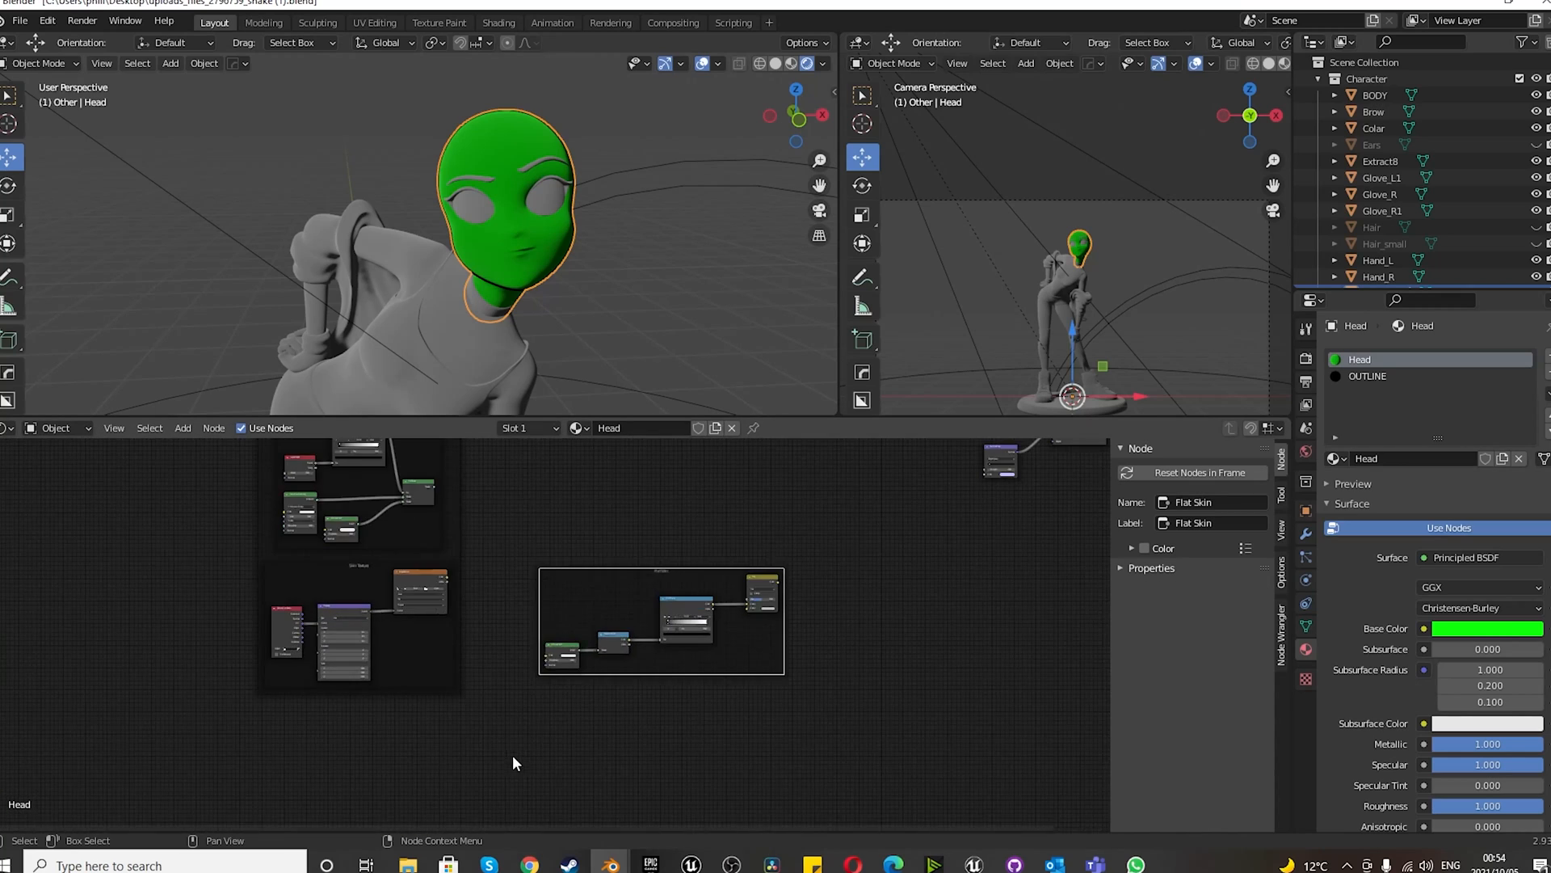
pyautogui.moveTo(589, 585); pyautogui.dragTo(539, 607)
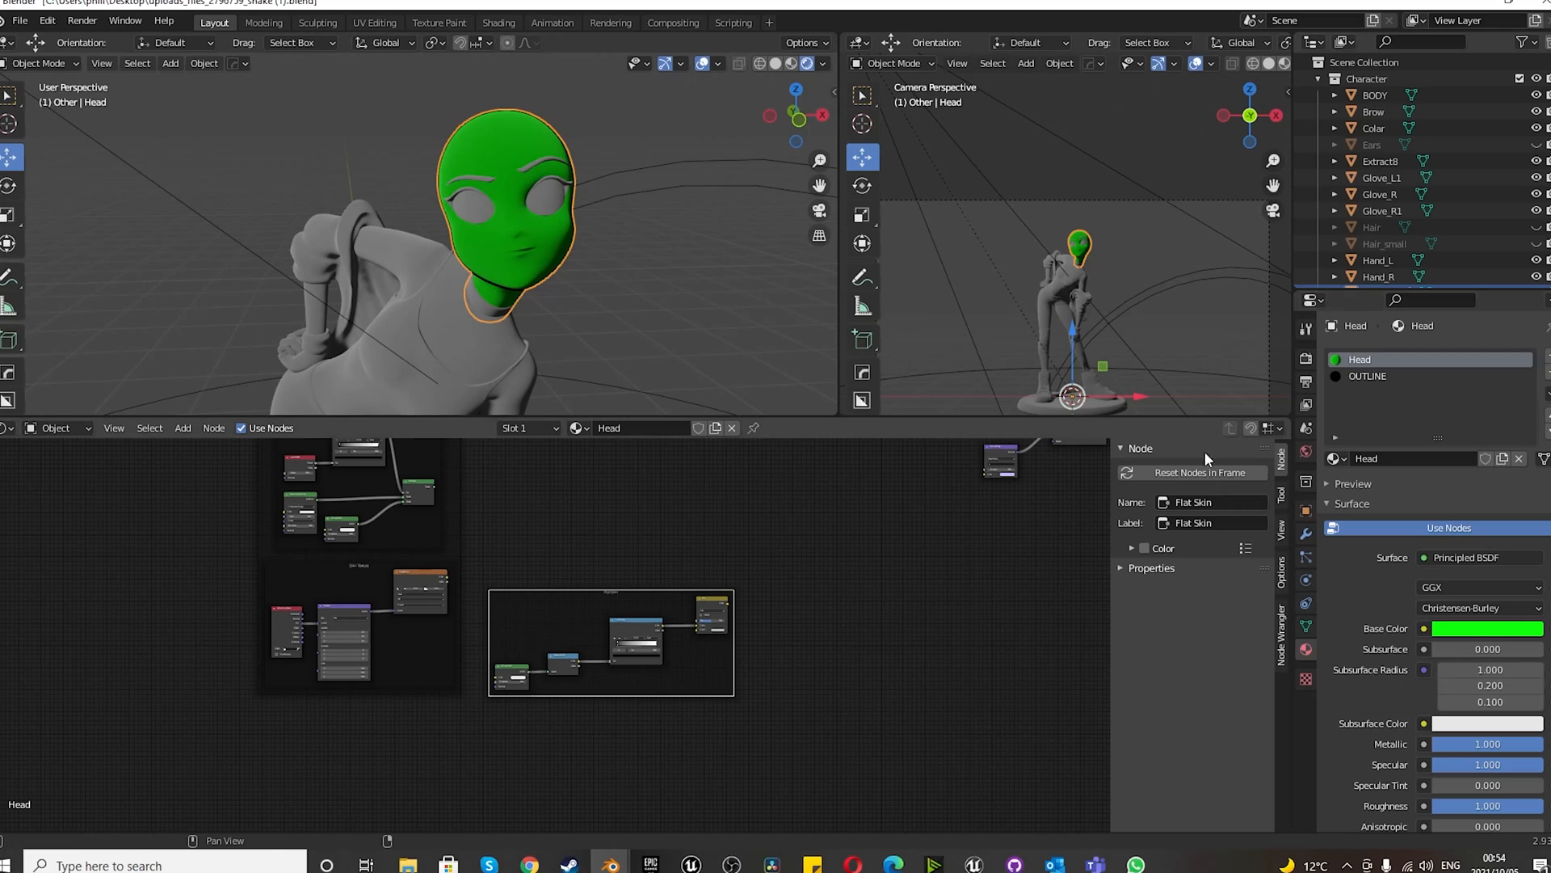
pyautogui.scroll(3, 492, 663)
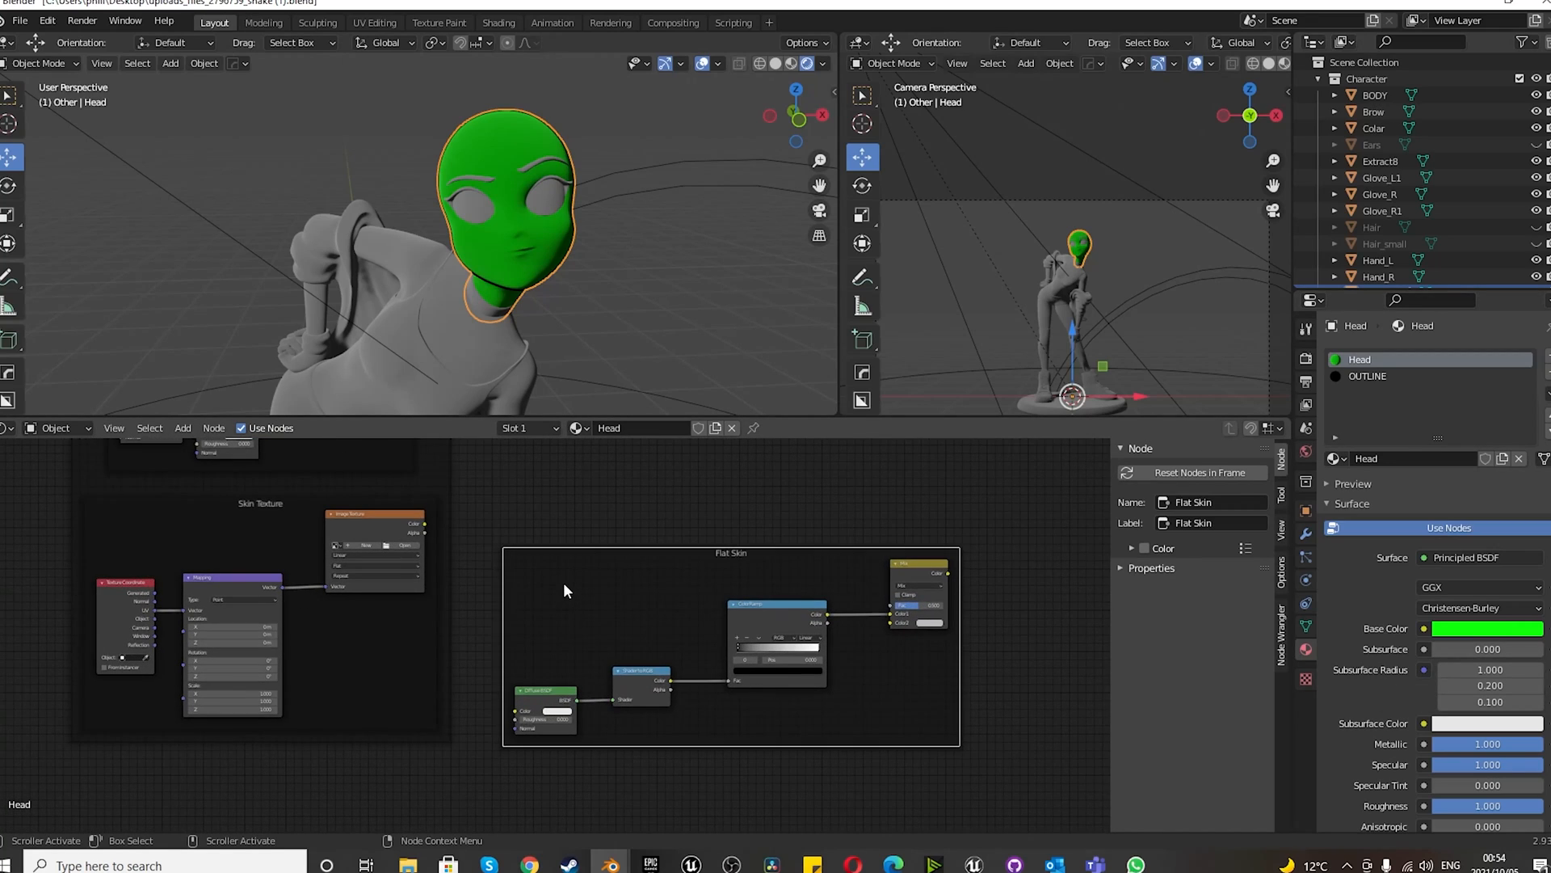
# - Connect the Image Texture's Alpha output to the Mix node's Color2 input and its Color output to Fac
pyautogui.scroll(1, 542, 584)
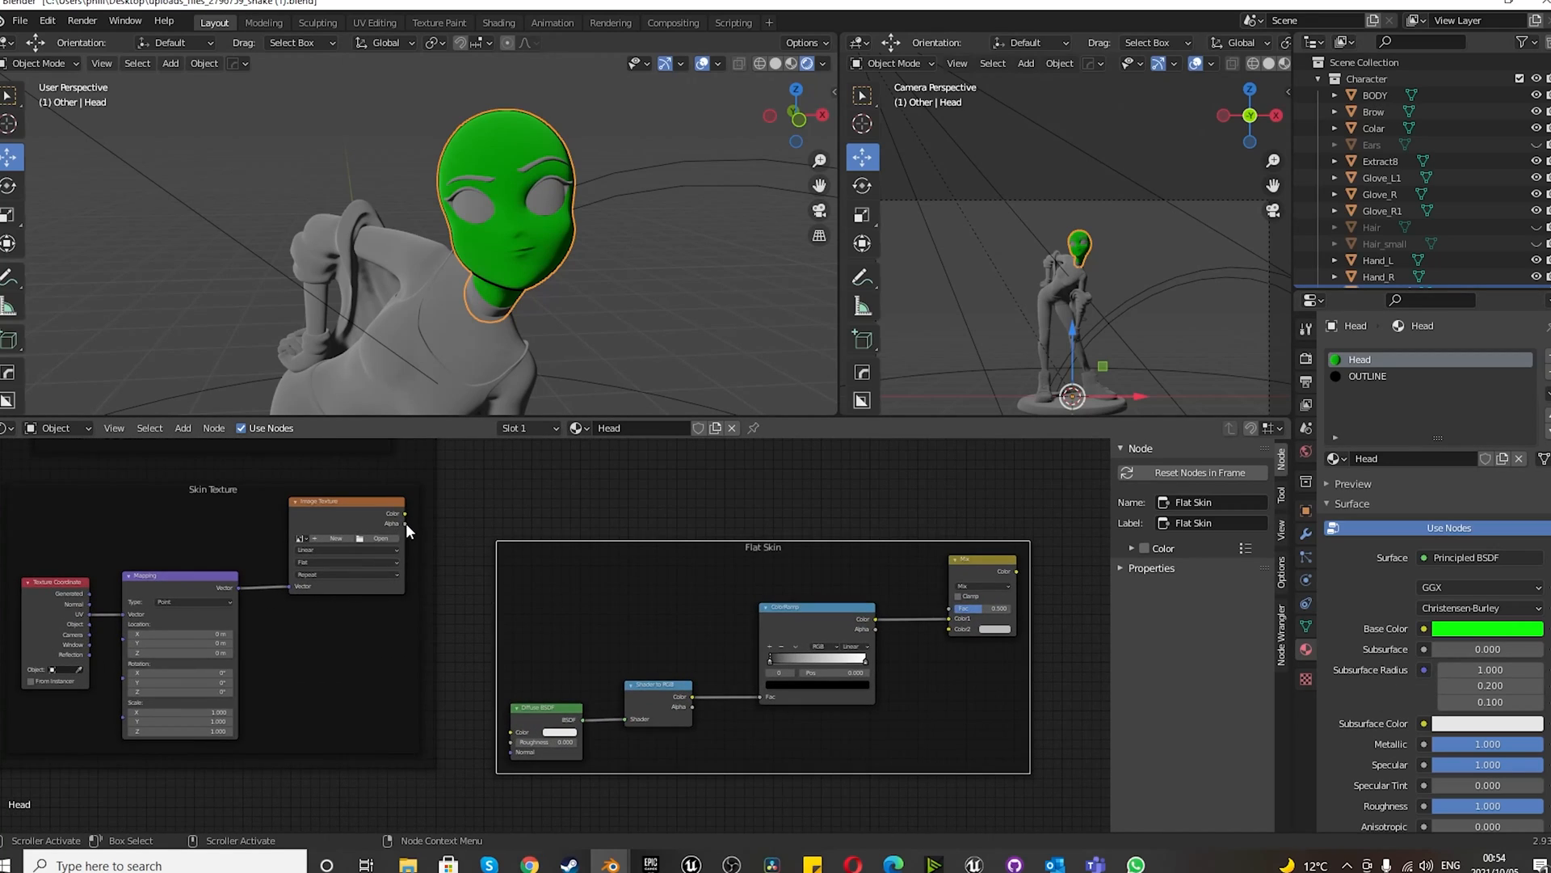
pyautogui.moveTo(403, 522); pyautogui.dragTo(943, 628)
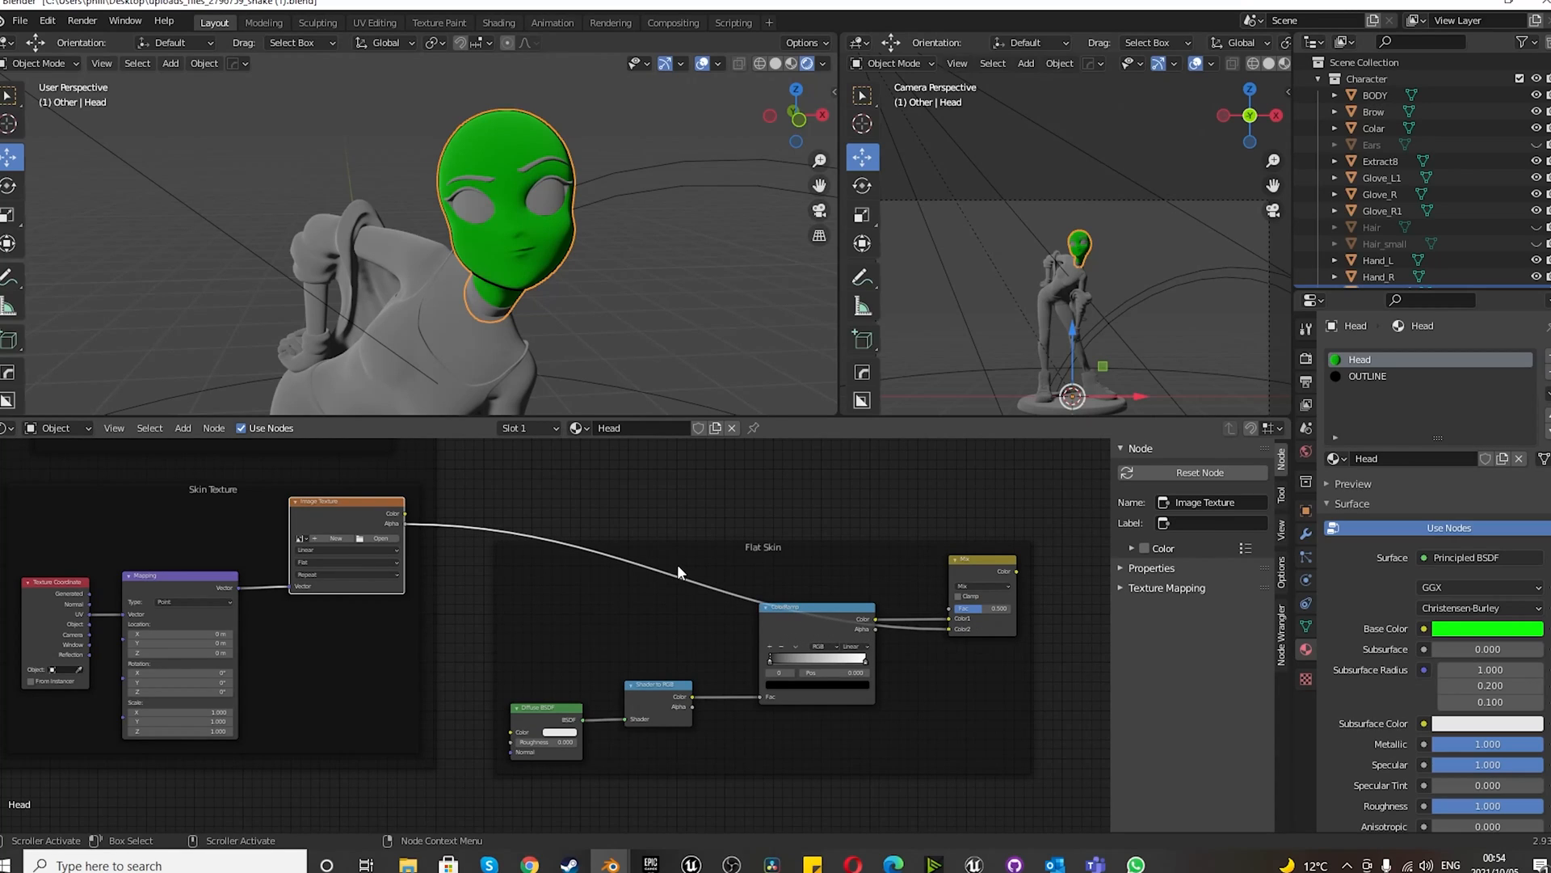
pyautogui.click(406, 514)
pyautogui.moveTo(406, 514); pyautogui.dragTo(949, 608)
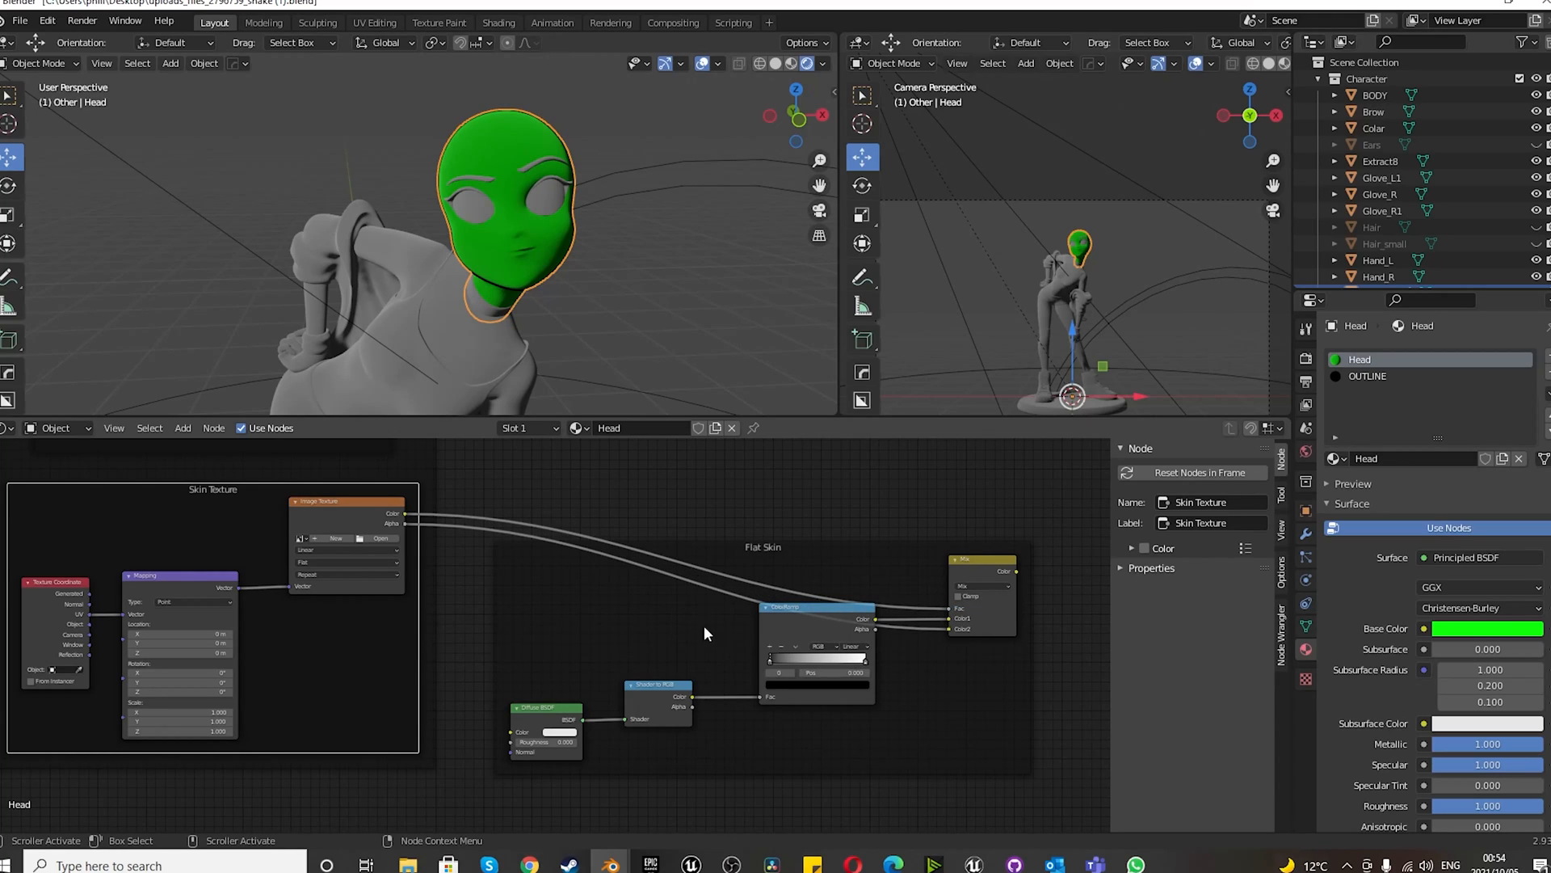
# - Add two reroute points to the Image Texture's Color link so it runs above the Flat Skin frame and down to Fac
pyautogui.scroll(4, 637, 572)
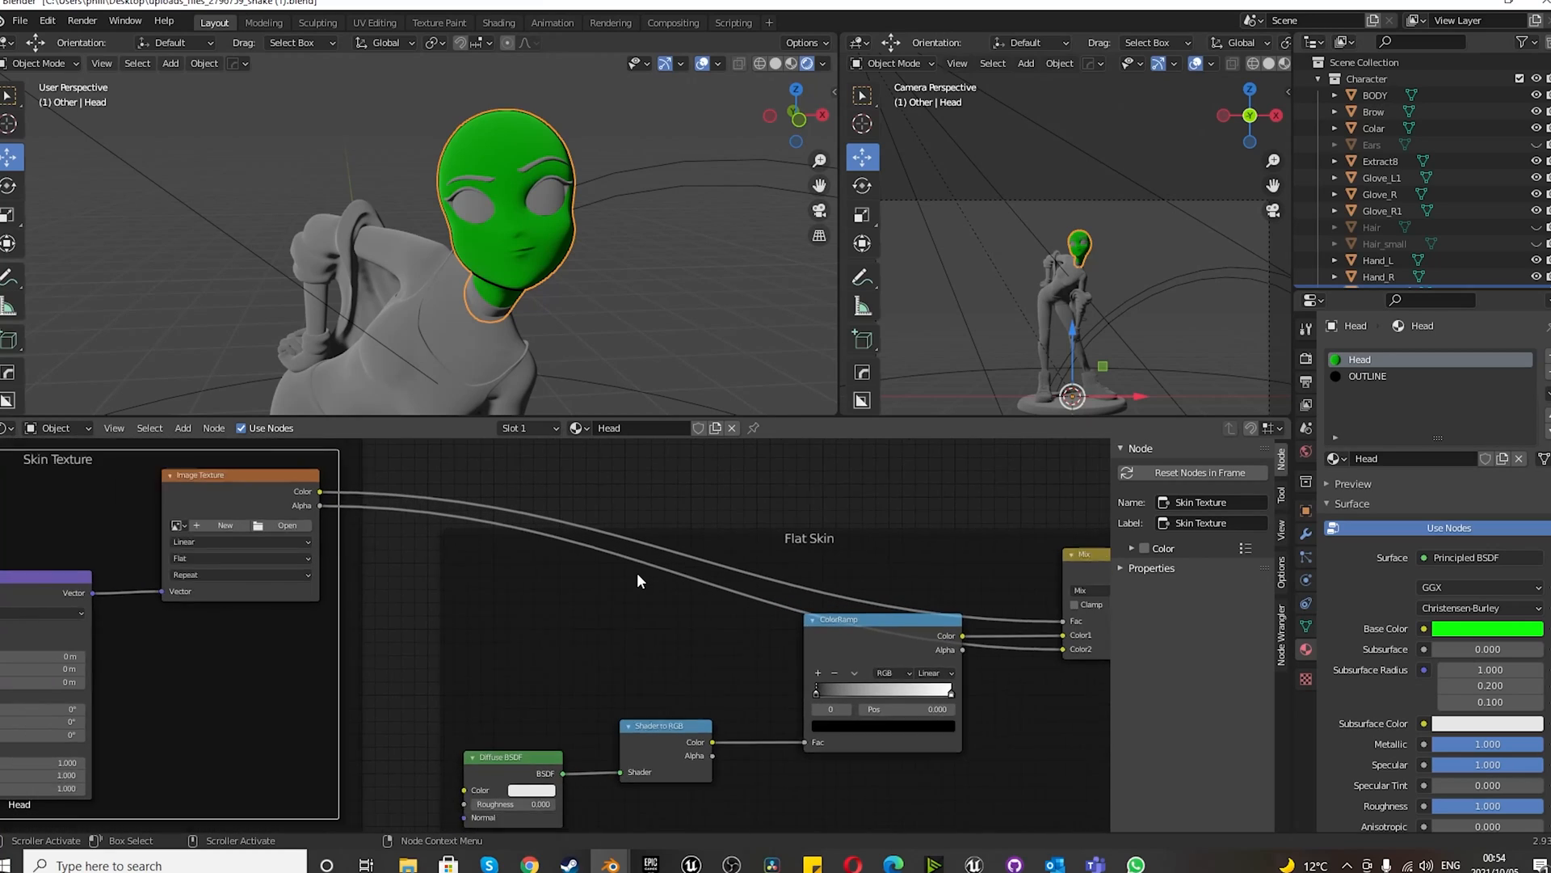
pyautogui.scroll(-4, 636, 572)
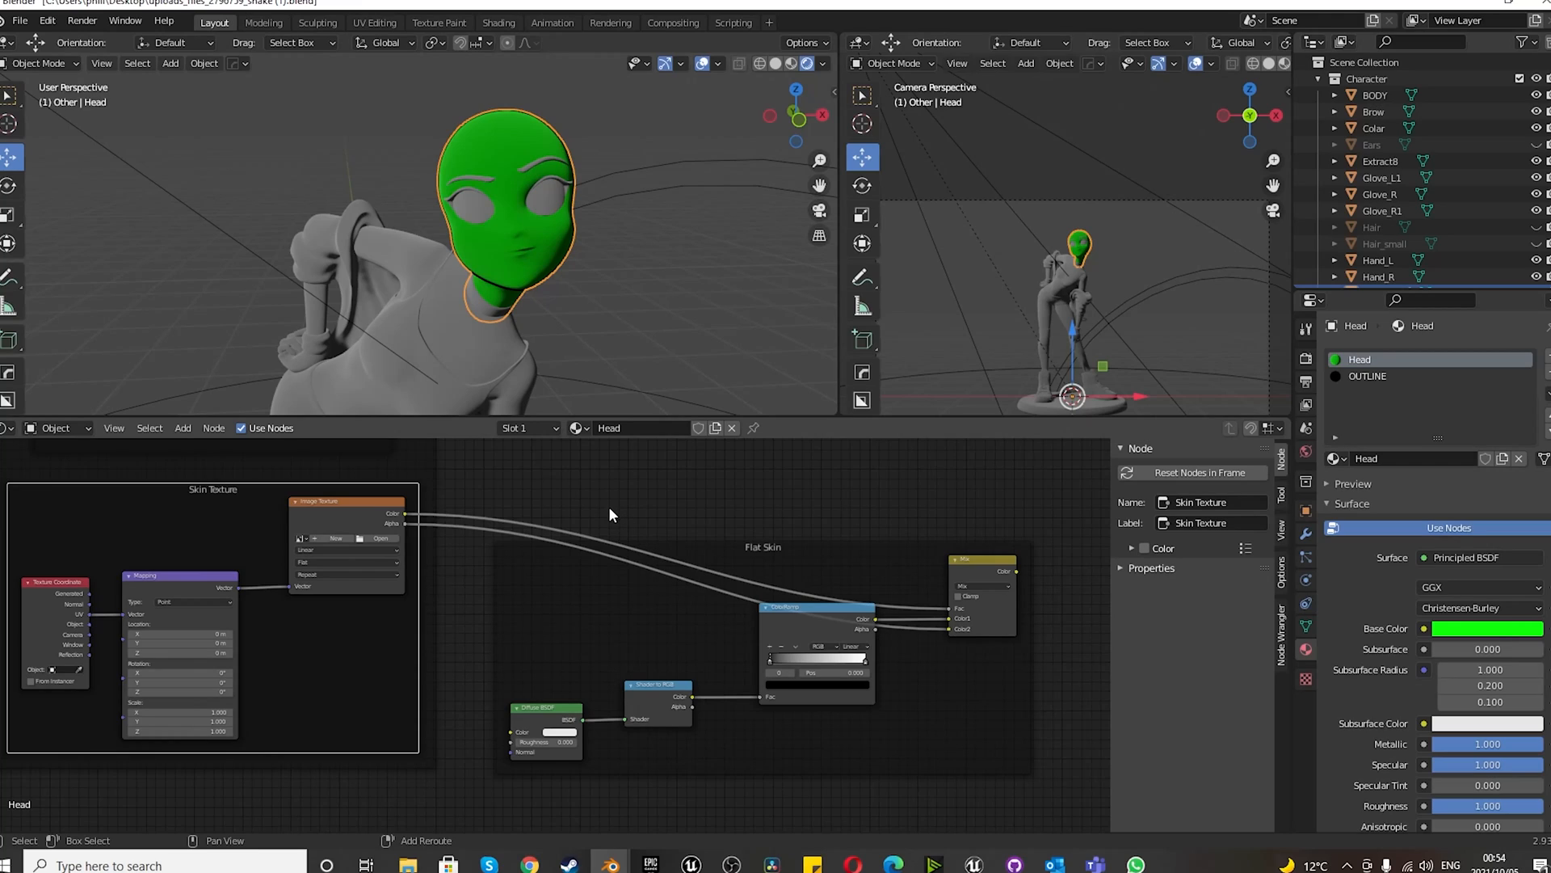
pyautogui.moveTo(613, 475); pyautogui.dragTo(676, 525)
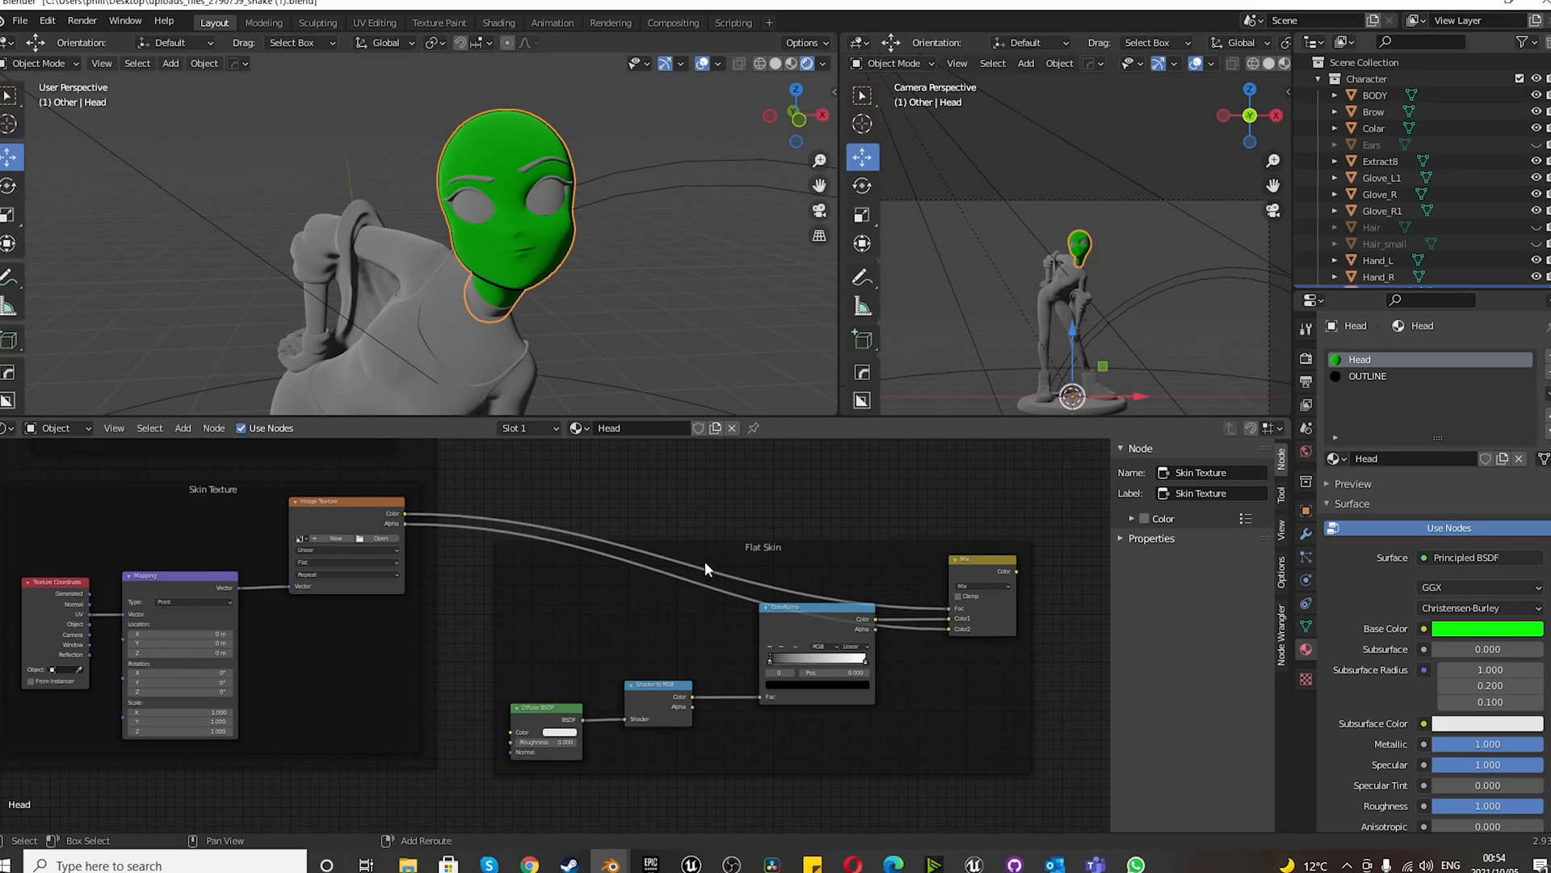
pyautogui.keyDown('shift'); pyautogui.moveTo(713, 560); pyautogui.dragTo(716, 578, button='right'); pyautogui.keyUp('shift')
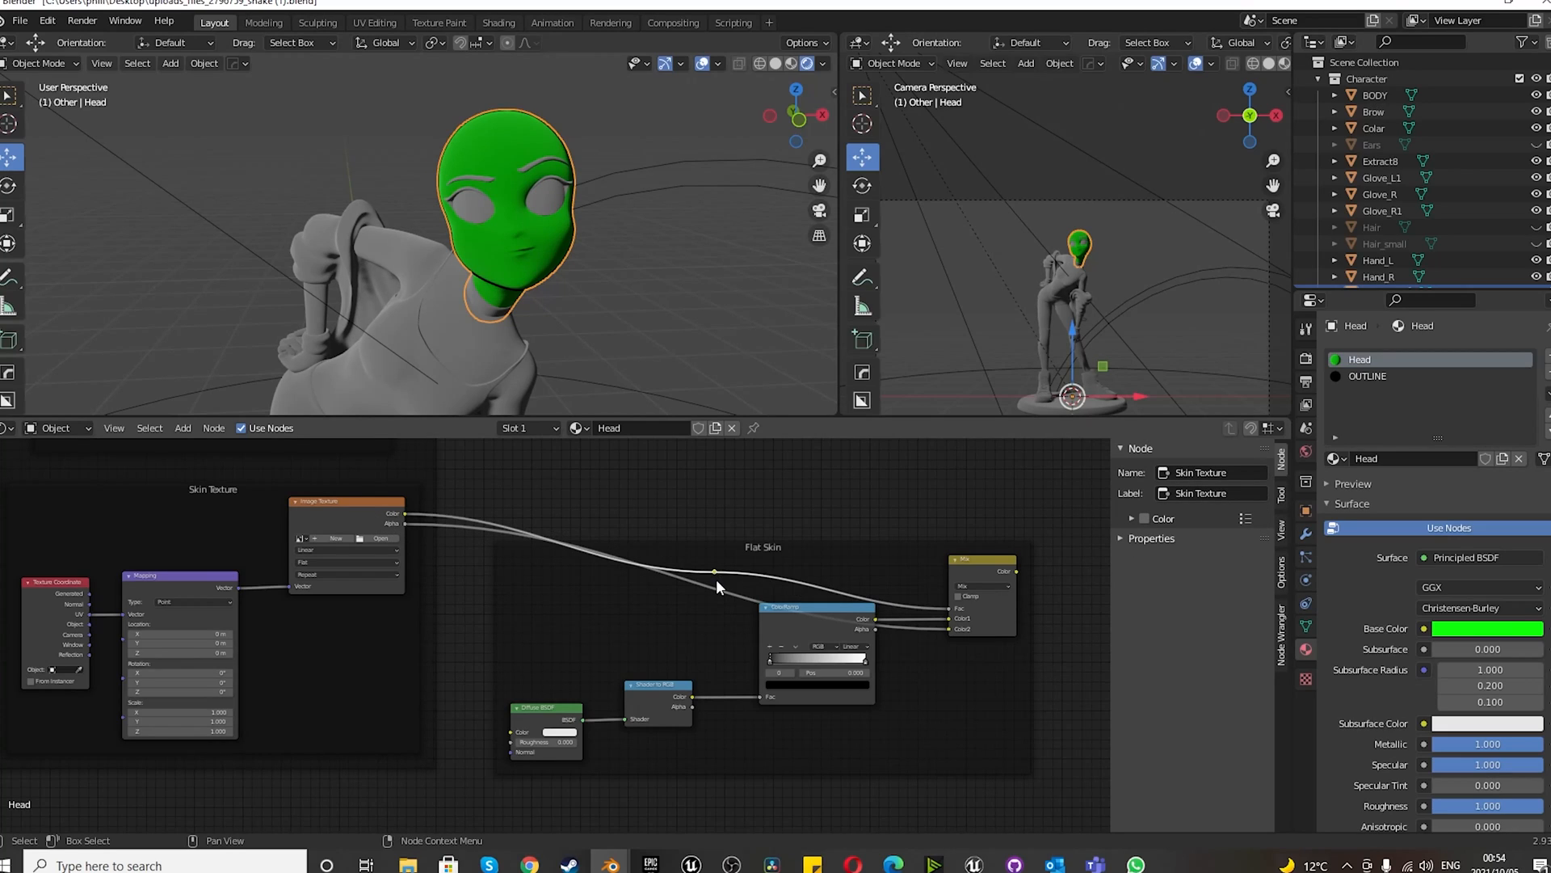
pyautogui.moveTo(715, 572); pyautogui.dragTo(934, 605)
pyautogui.scroll(2, 934, 604)
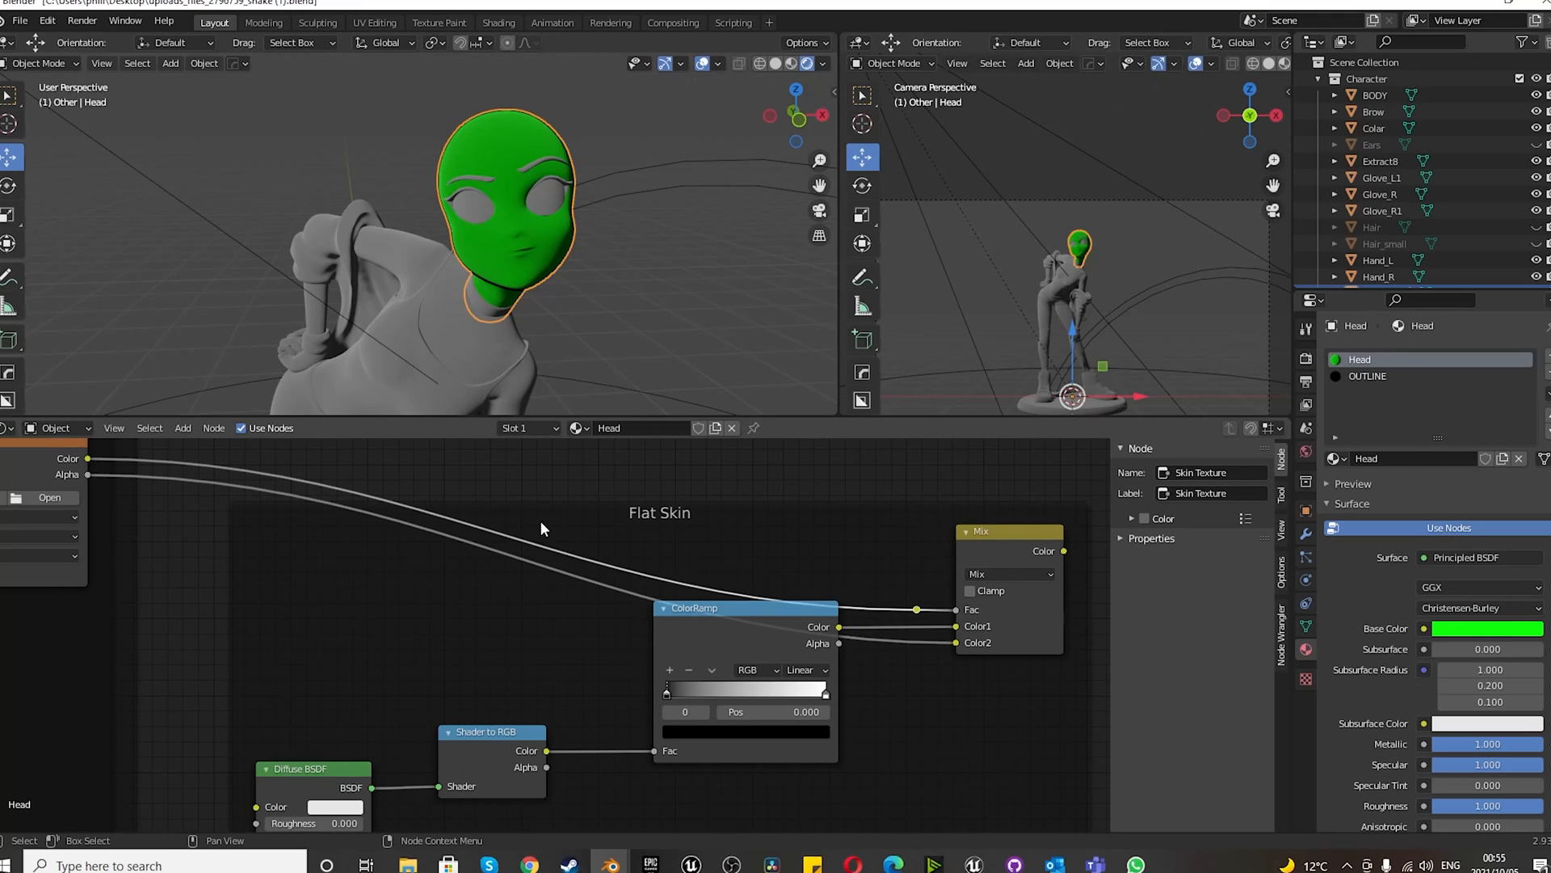
pyautogui.keyDown('shift'); pyautogui.moveTo(551, 521); pyautogui.dragTo(560, 555, button='right'); pyautogui.keyUp('shift')
pyautogui.moveTo(564, 551); pyautogui.dragTo(918, 455)
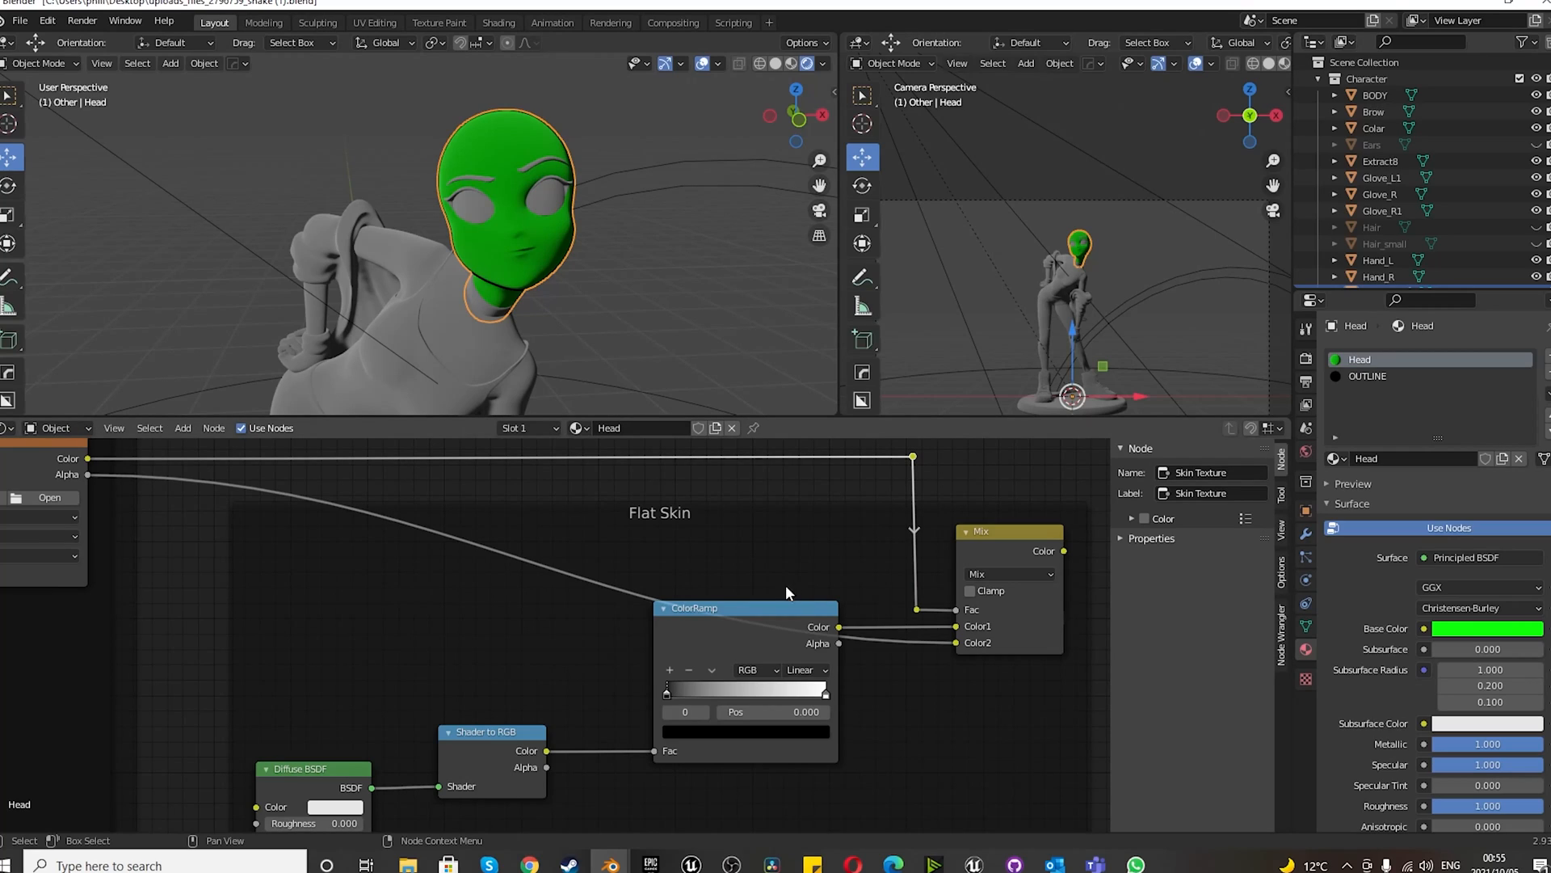
# - Add two reroute points to the Image Texture's Alpha link so it runs parallel to the Color link and down to Color2
pyautogui.keyDown('shift'); pyautogui.moveTo(449, 522); pyautogui.dragTo(454, 559, button='right'); pyautogui.keyUp('shift')
pyautogui.press('g')
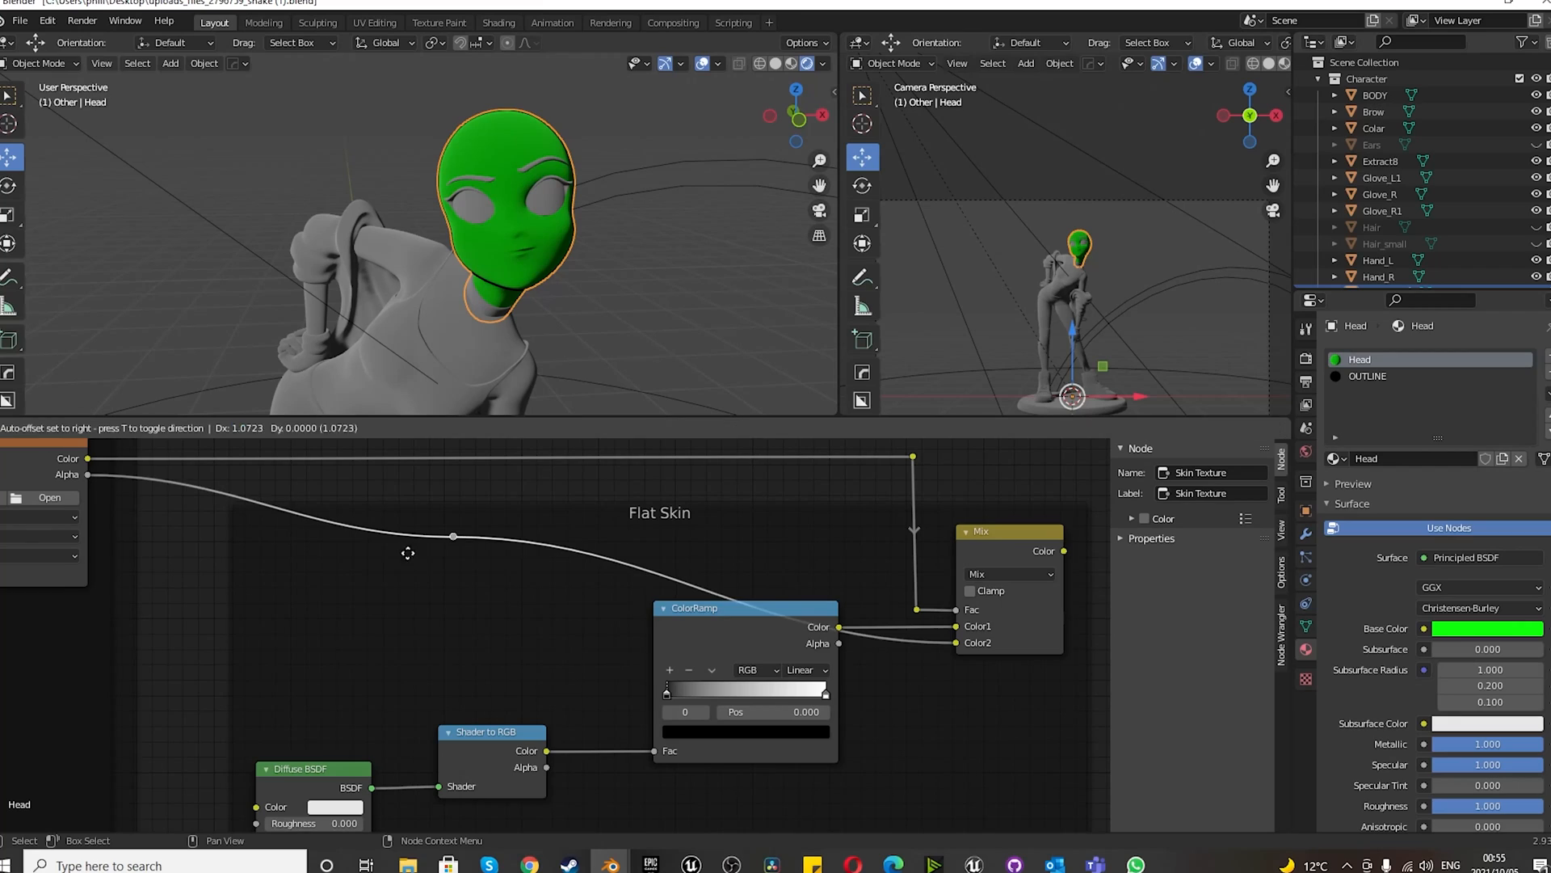
pyautogui.moveTo(852, 665); pyautogui.dragTo(841, 656)
pyautogui.keyDown('shift'); pyautogui.moveTo(560, 544); pyautogui.dragTo(530, 592, button='right'); pyautogui.keyUp('shift')
pyautogui.press('g')
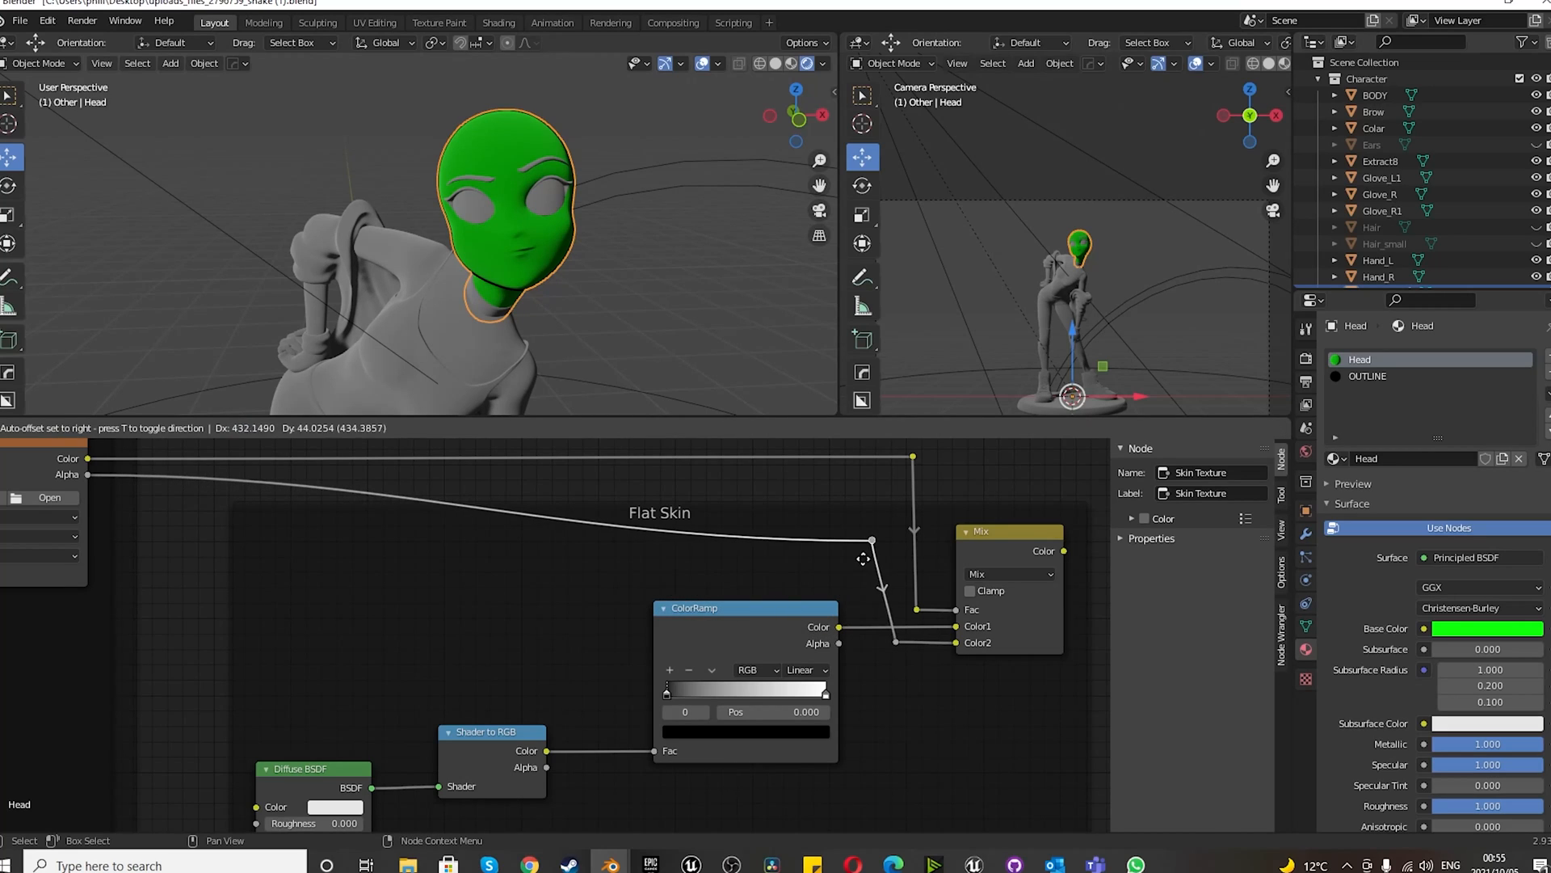
pyautogui.moveTo(876, 552); pyautogui.dragTo(888, 492)
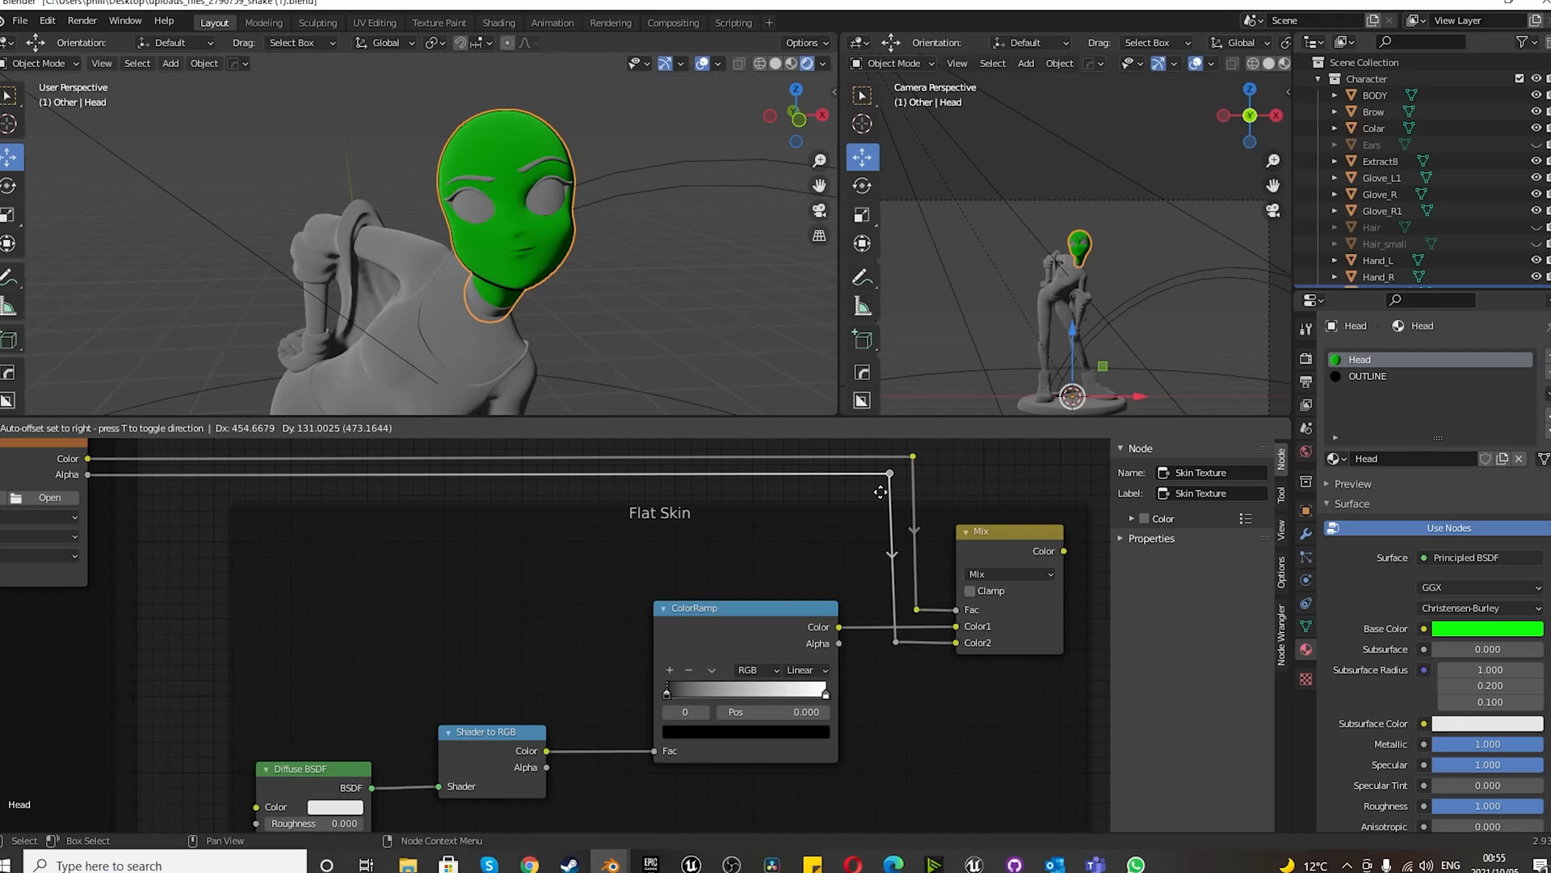
pyautogui.click(880, 491)
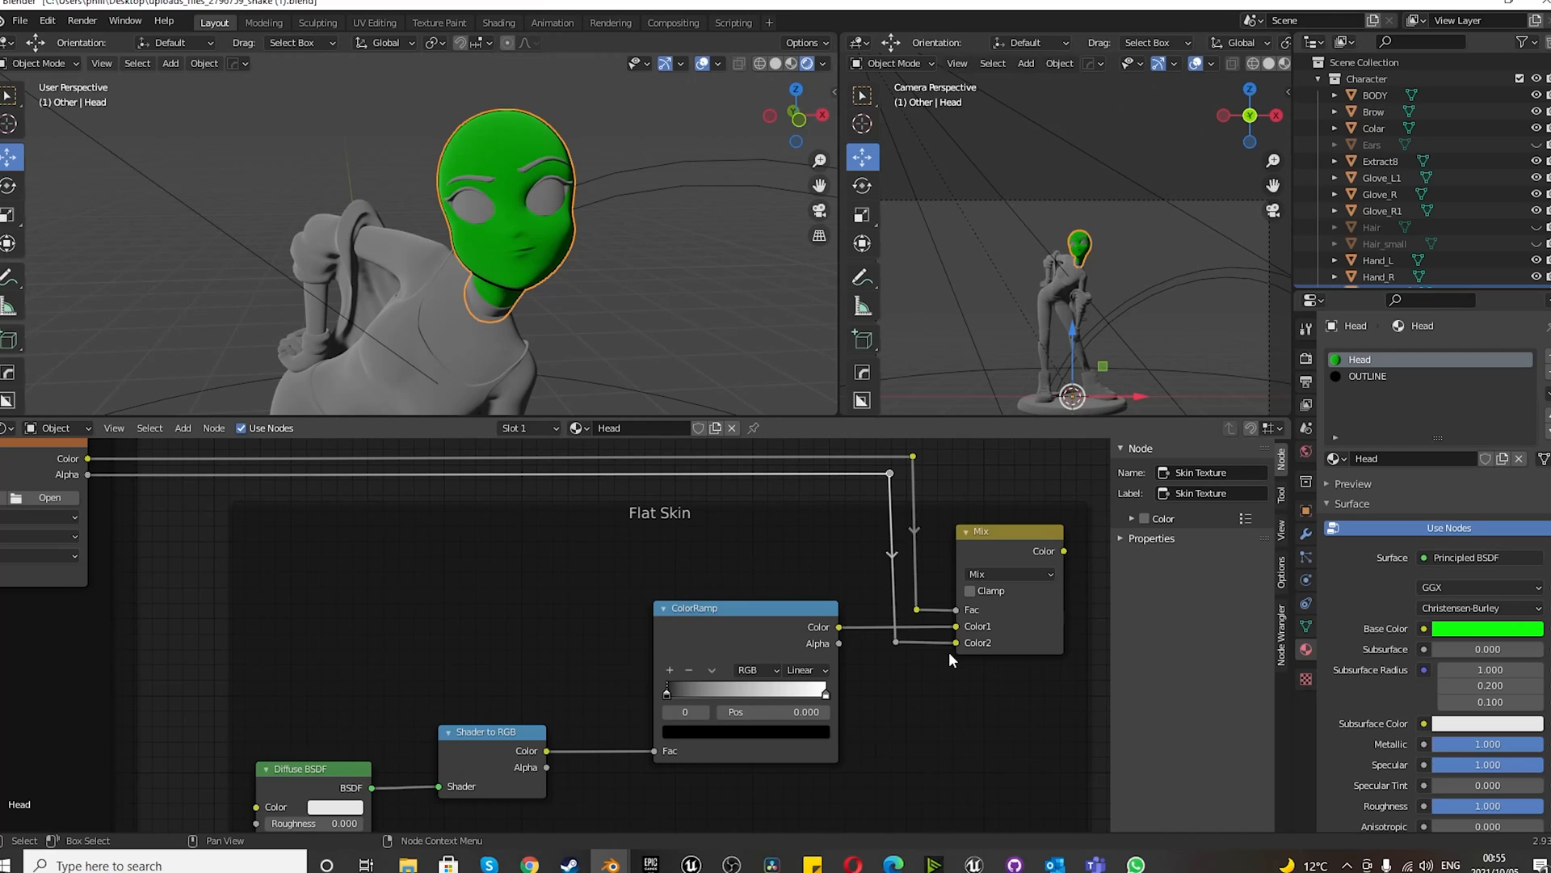
# - Add a Mix Shader node in the empty area above the Flat Skin frame
pyautogui.scroll(-4, 932, 651)
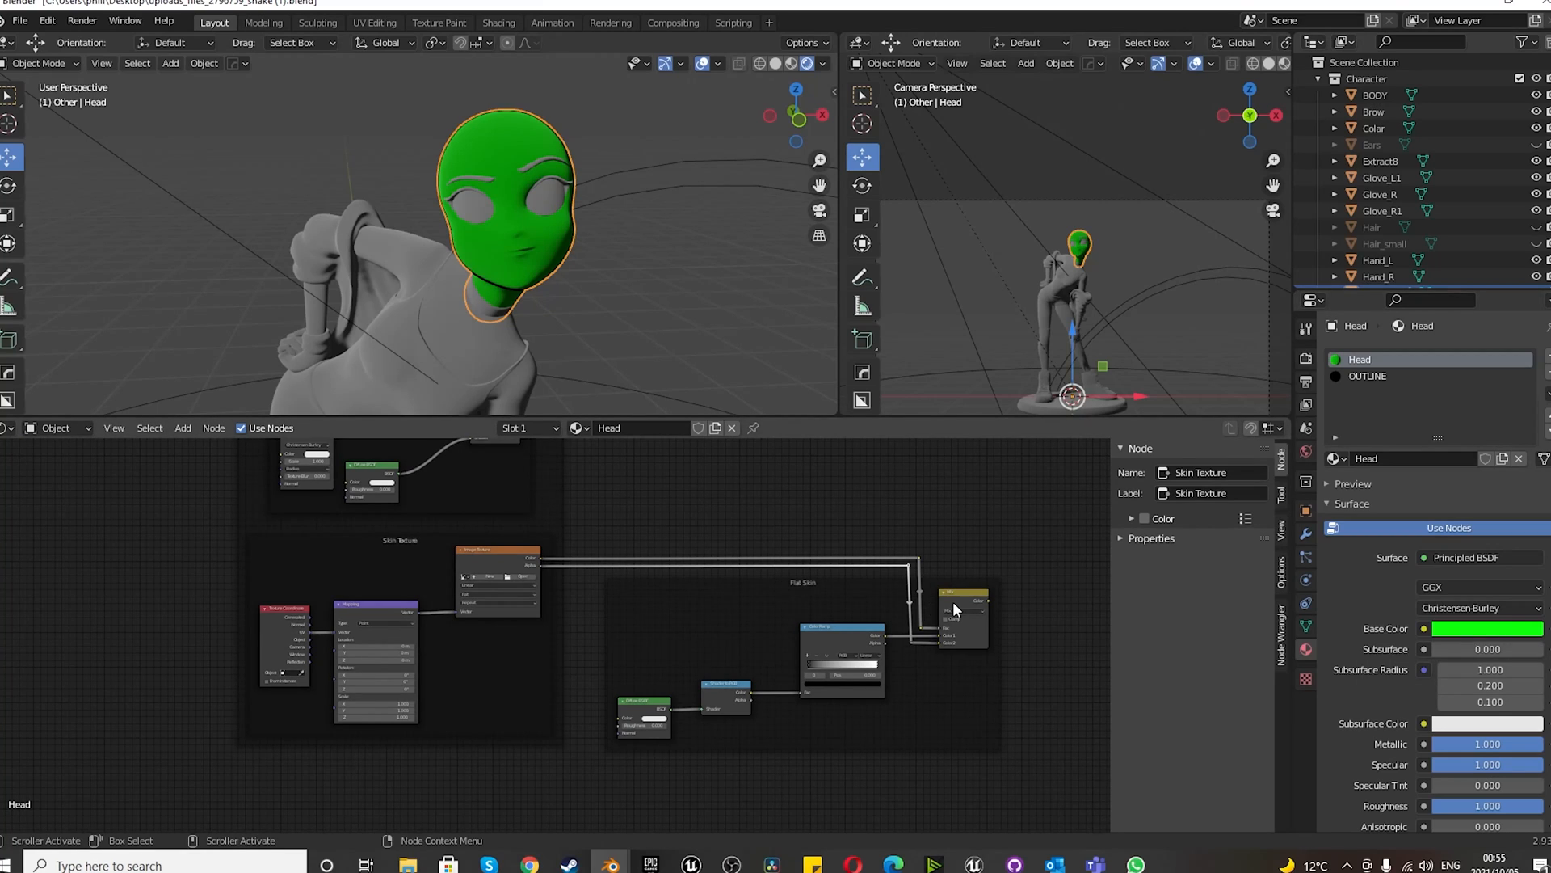
pyautogui.scroll(-3, 937, 630)
pyautogui.moveTo(466, 444); pyautogui.dragTo(535, 477, button='middle')
pyautogui.scroll(1, 540, 452)
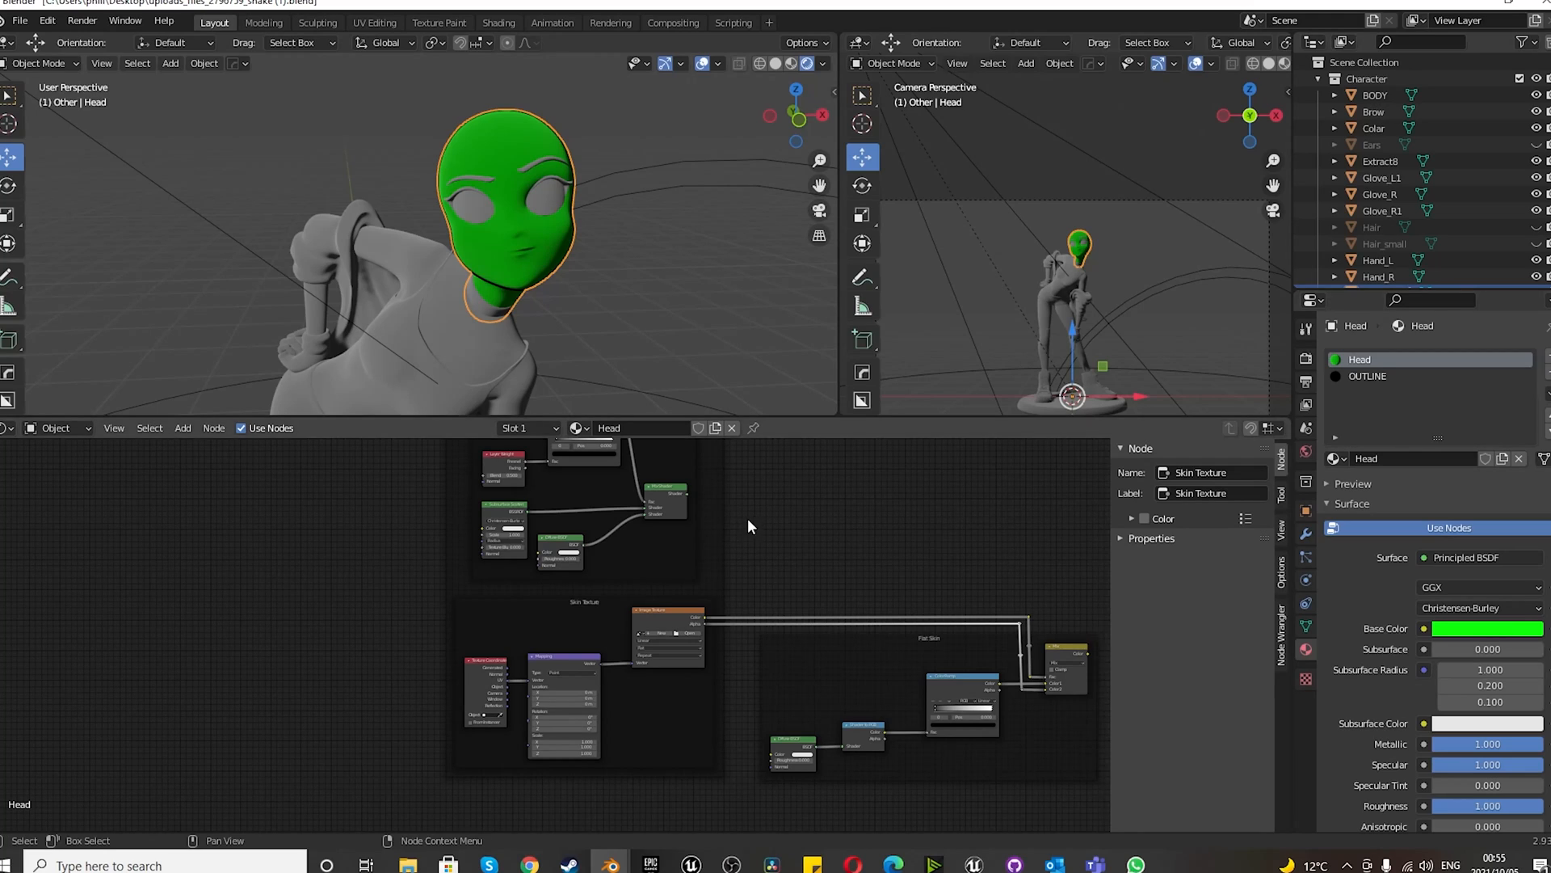
pyautogui.scroll(-6, 837, 558)
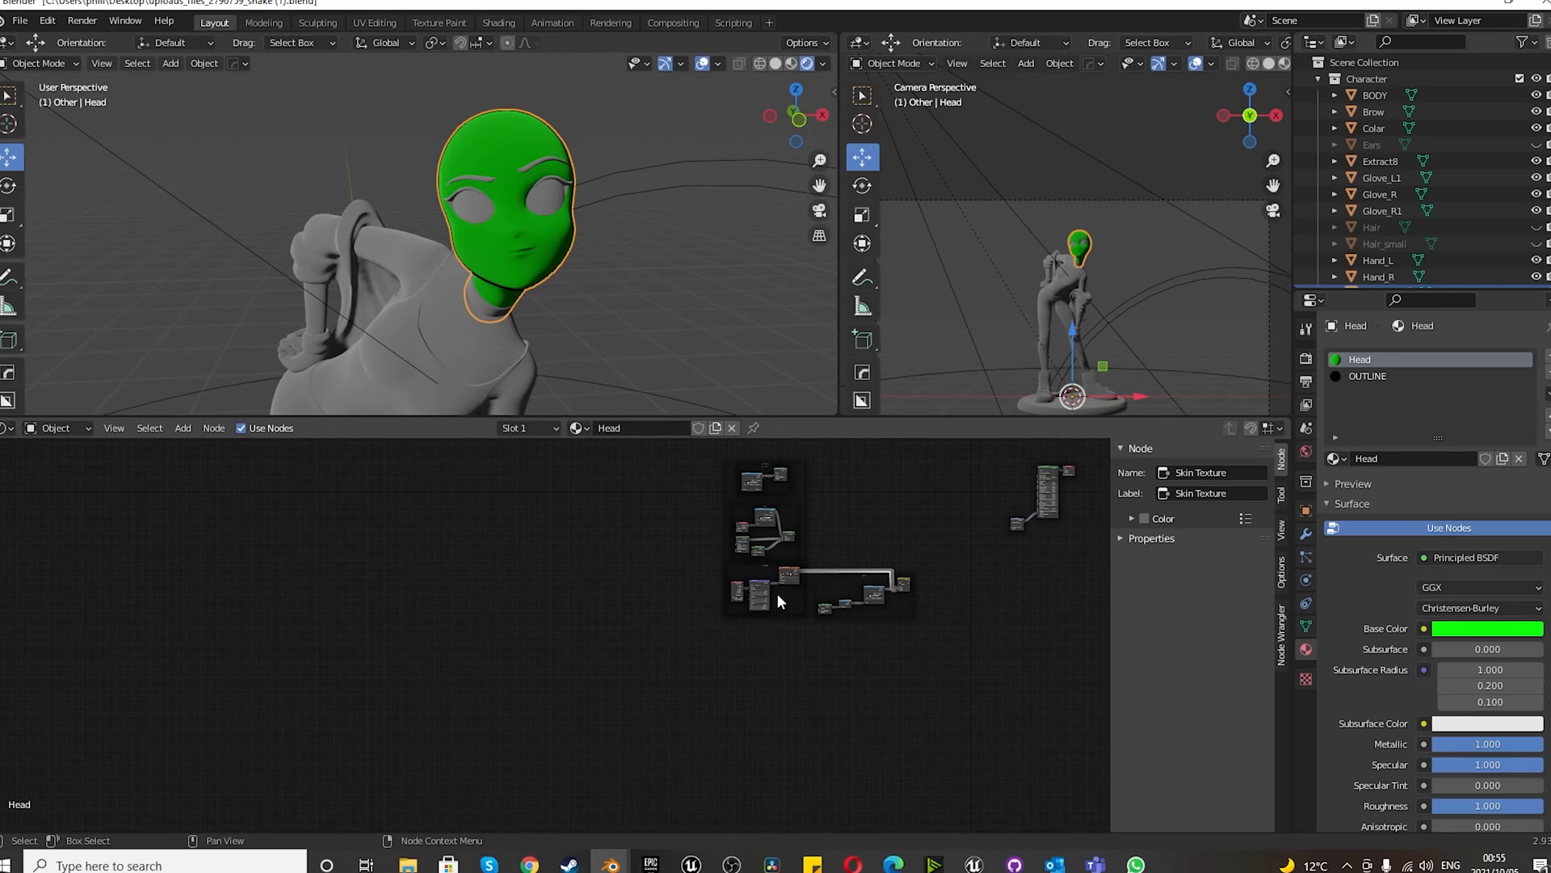
pyautogui.scroll(2, 806, 584)
pyautogui.scroll(3, 860, 531)
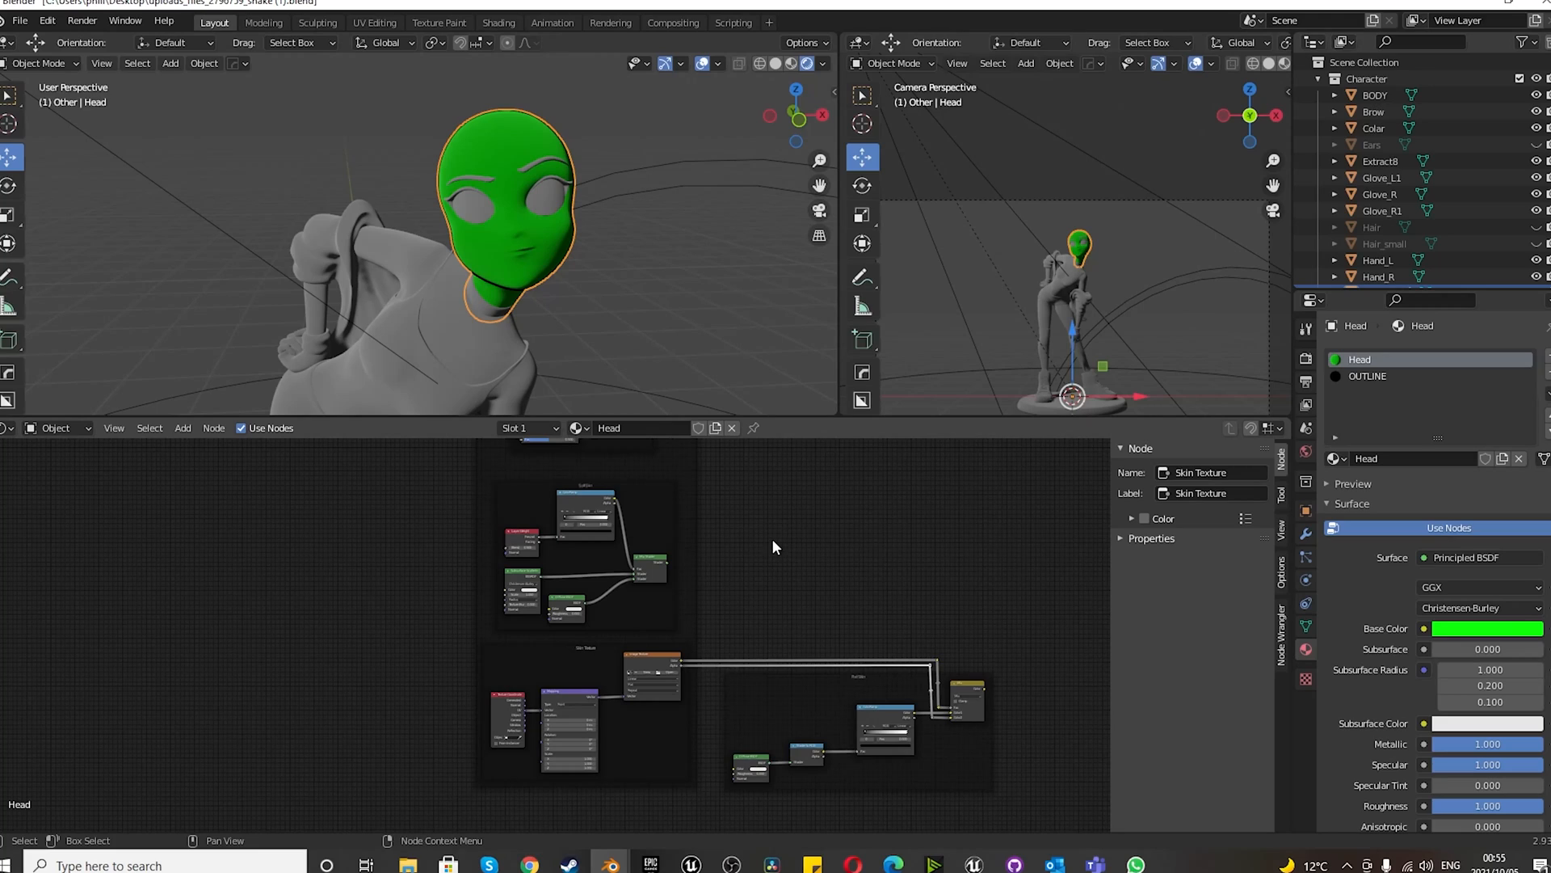
pyautogui.hotkey('shift', 'a')
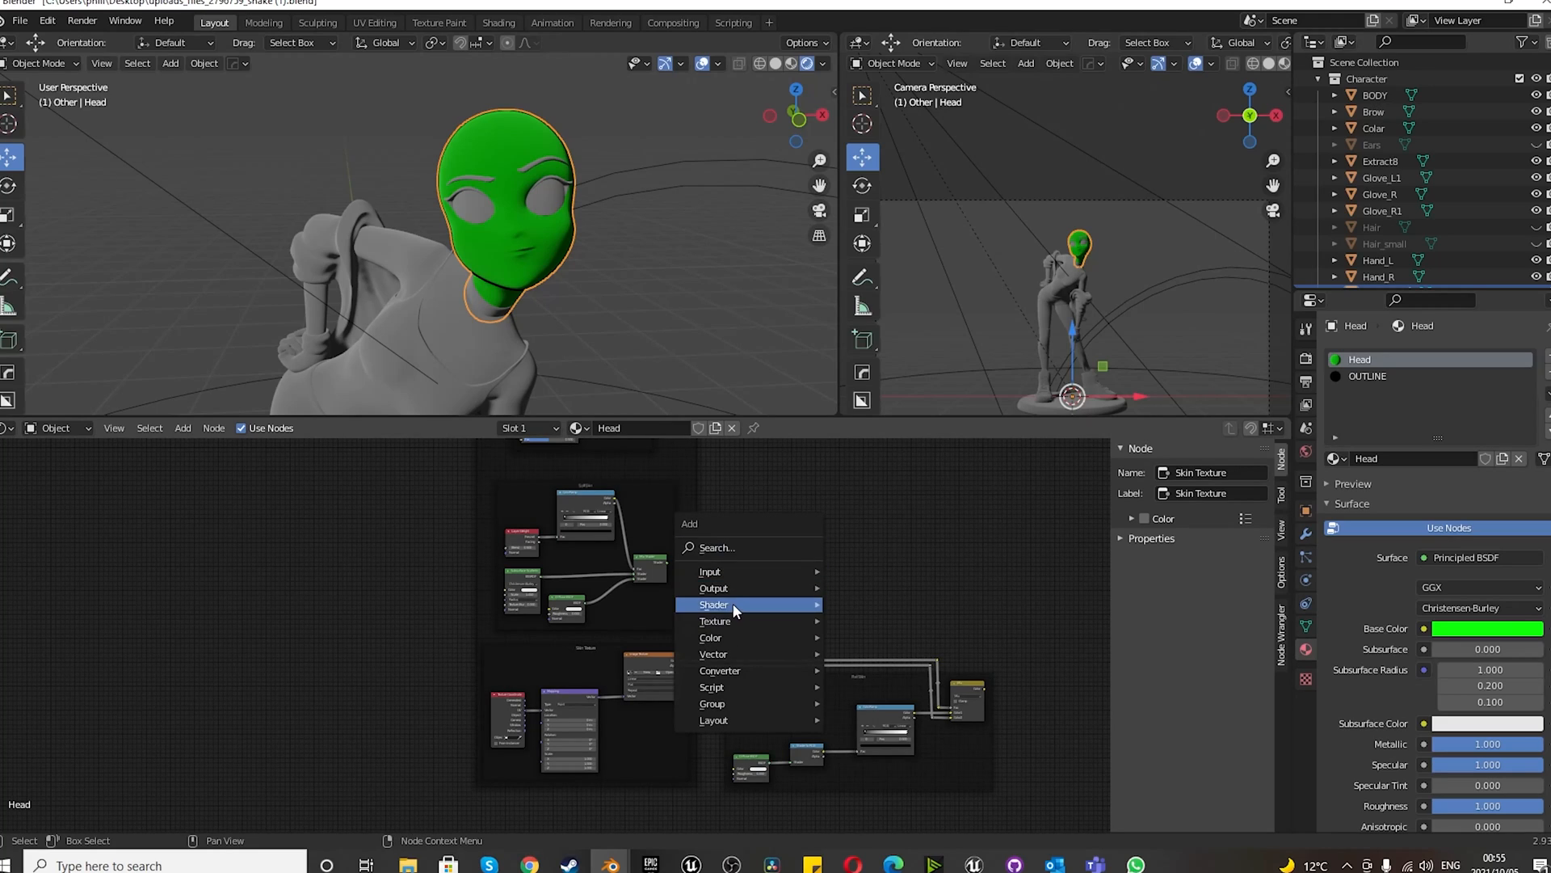
pyautogui.moveTo(732, 602)
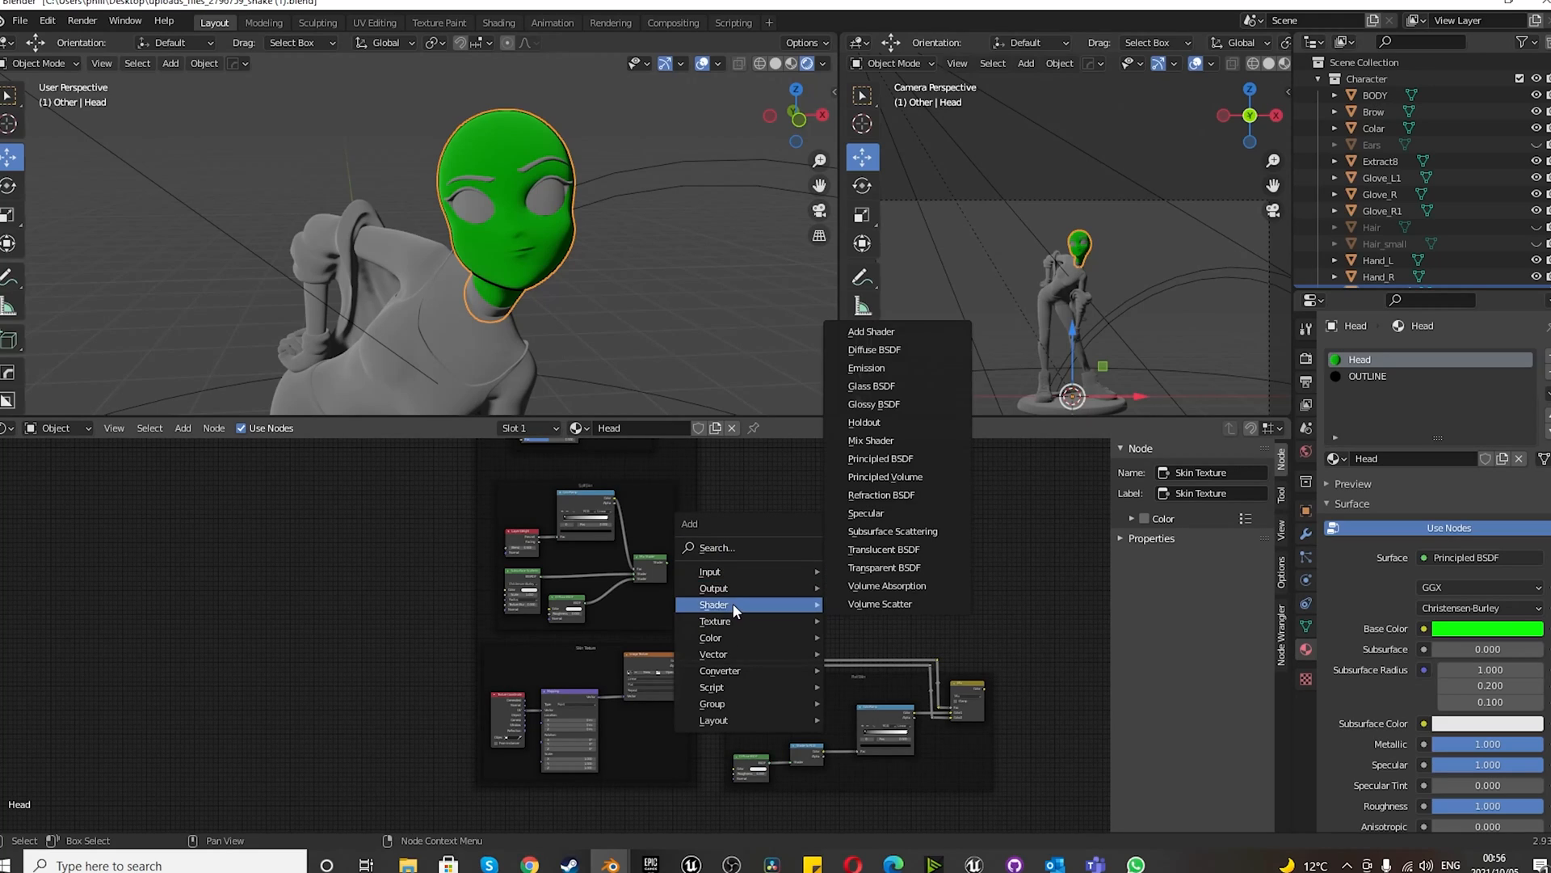
pyautogui.click(881, 440)
pyautogui.click(891, 532)
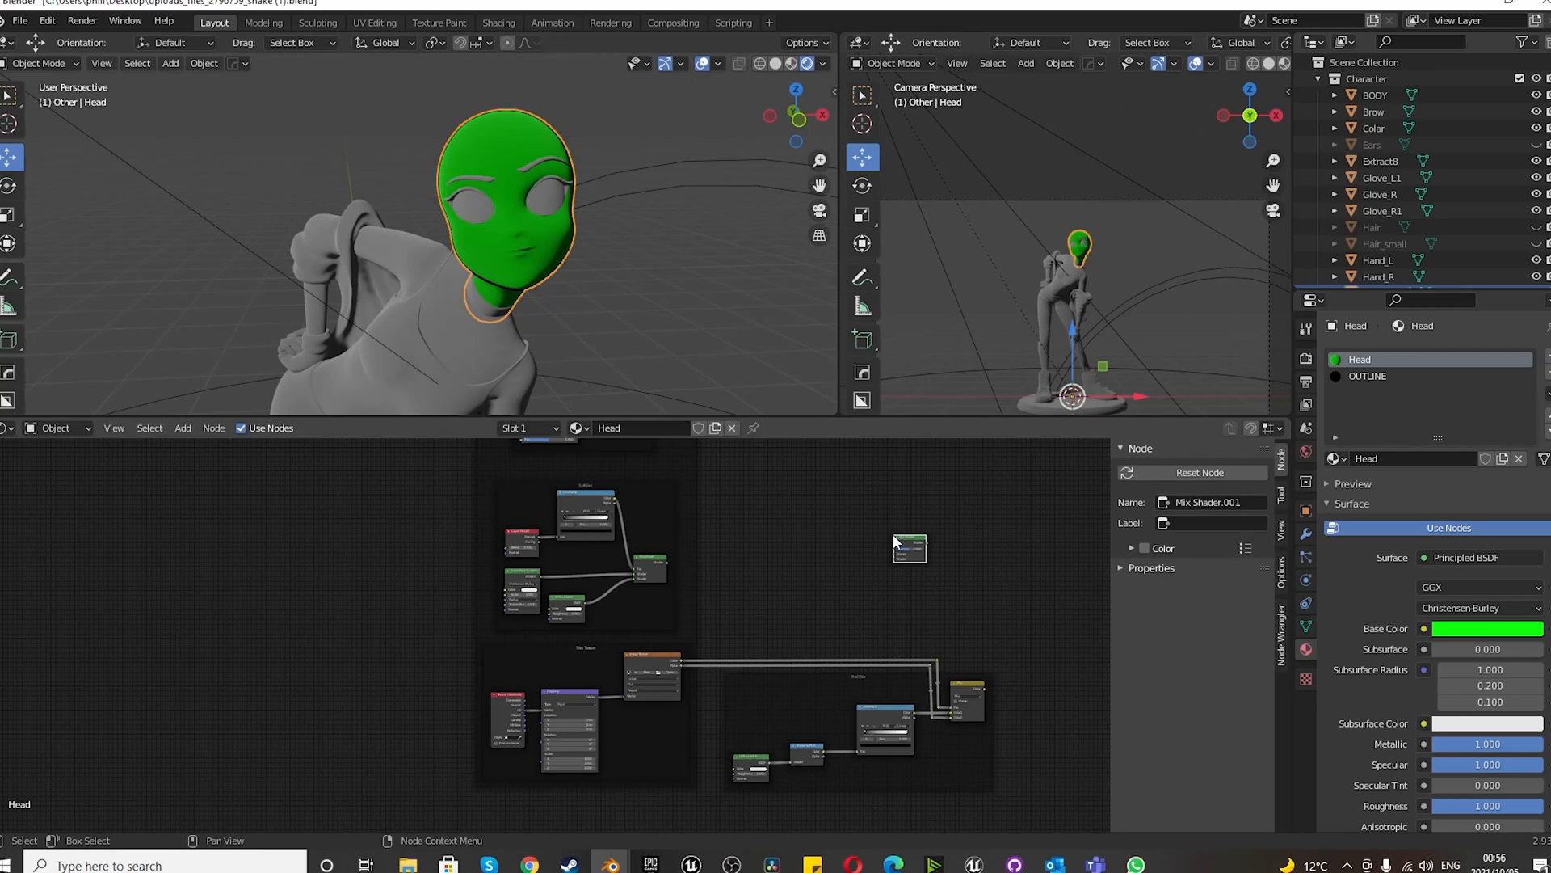
# - Add a second Mix Shader node just above the first one in the empty area beside the Soft Skin frame
pyautogui.hotkey('shift', 'a')
pyautogui.click(753, 485)
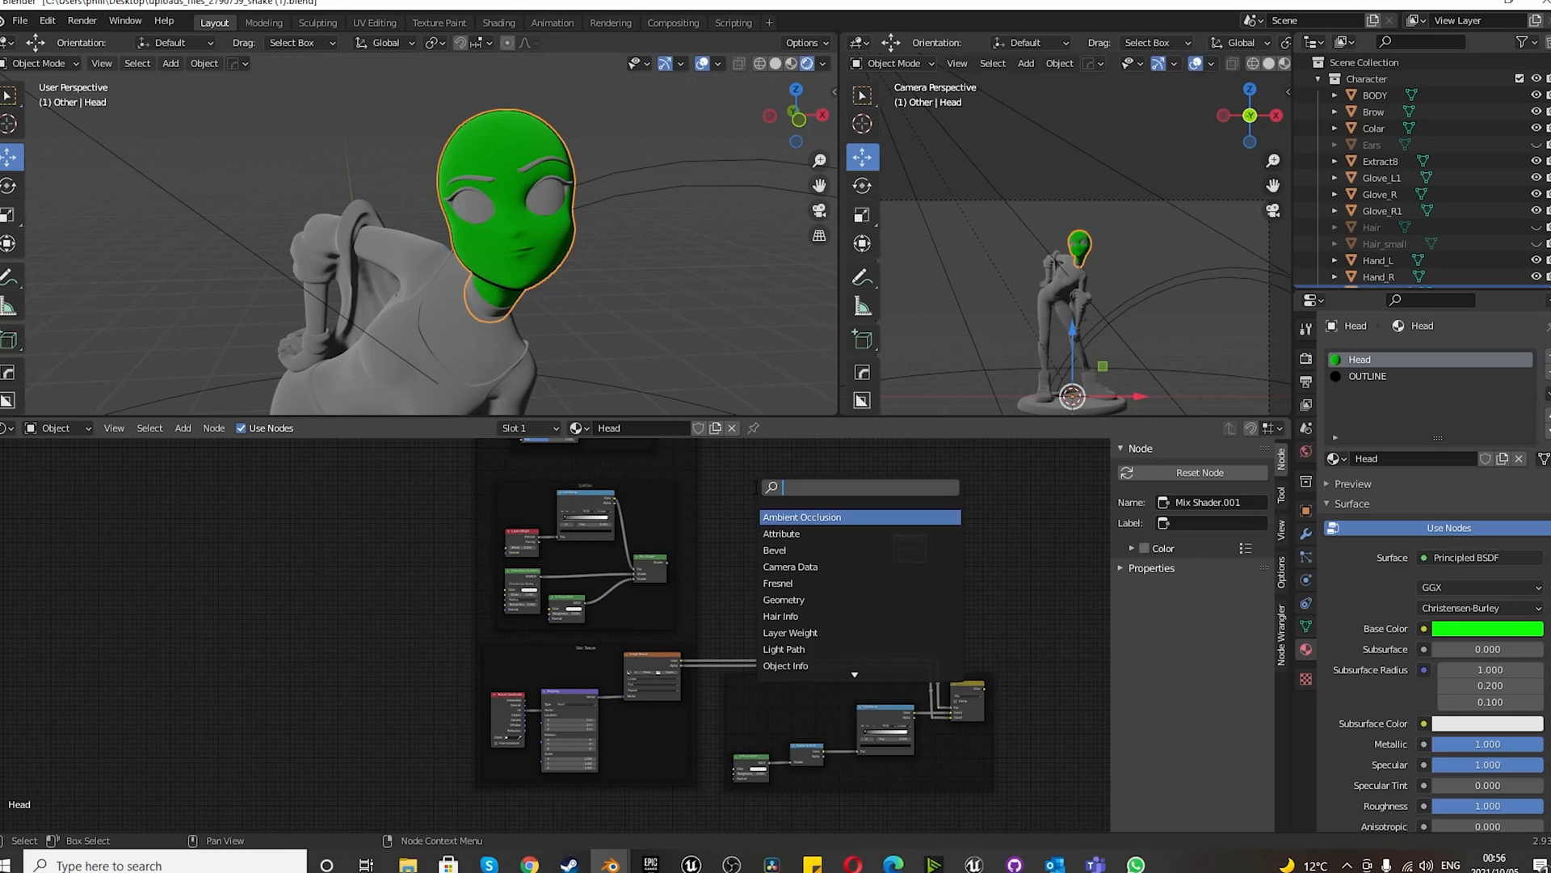
pyautogui.write('mix')
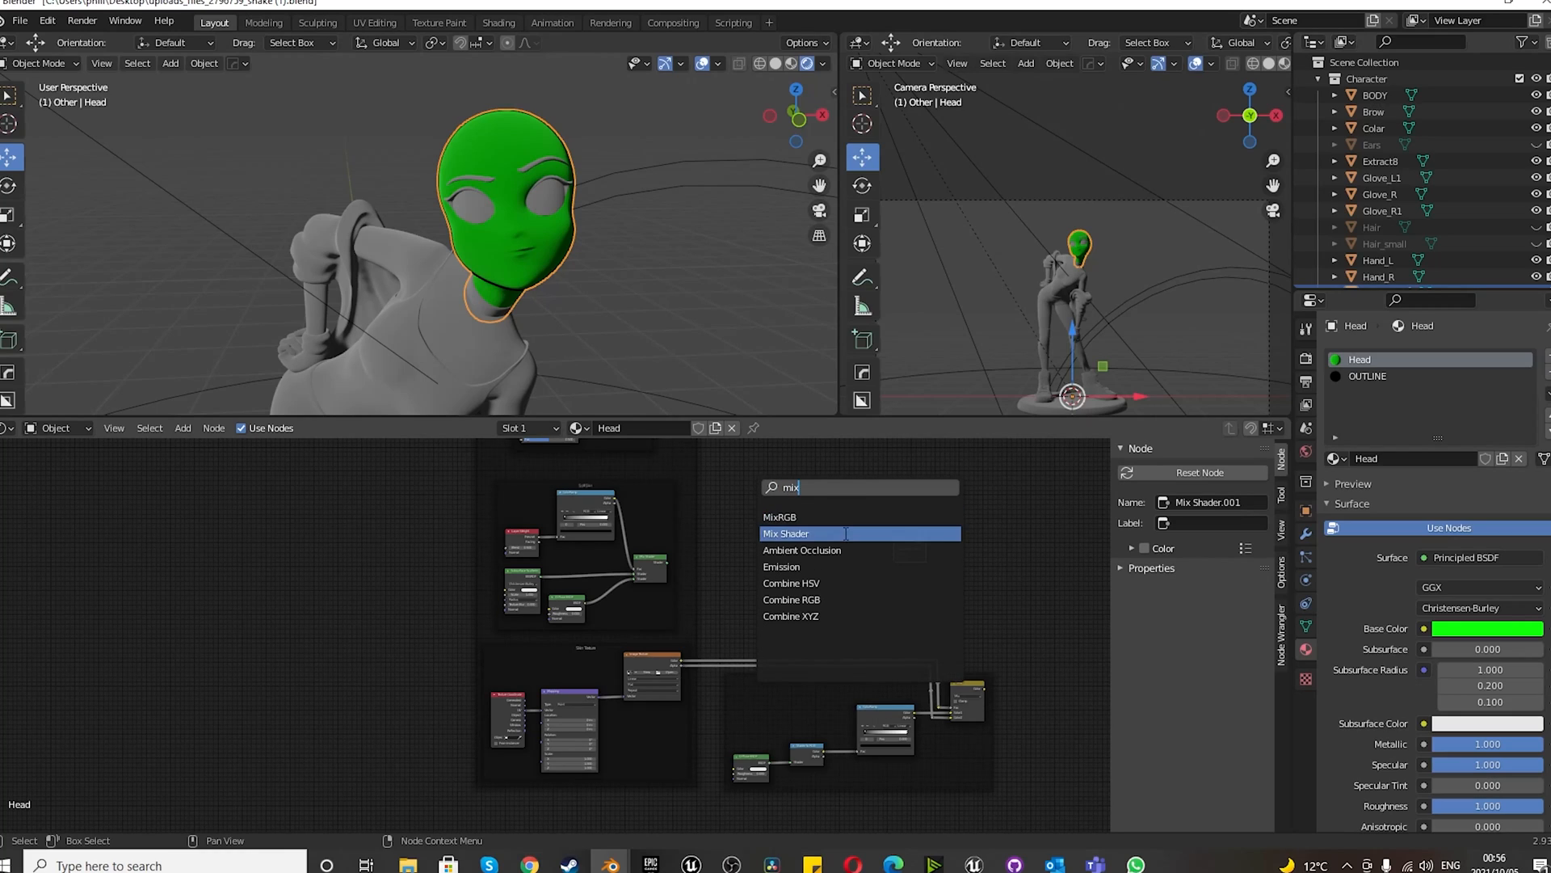
pyautogui.press('Down')
pyautogui.press('Return')
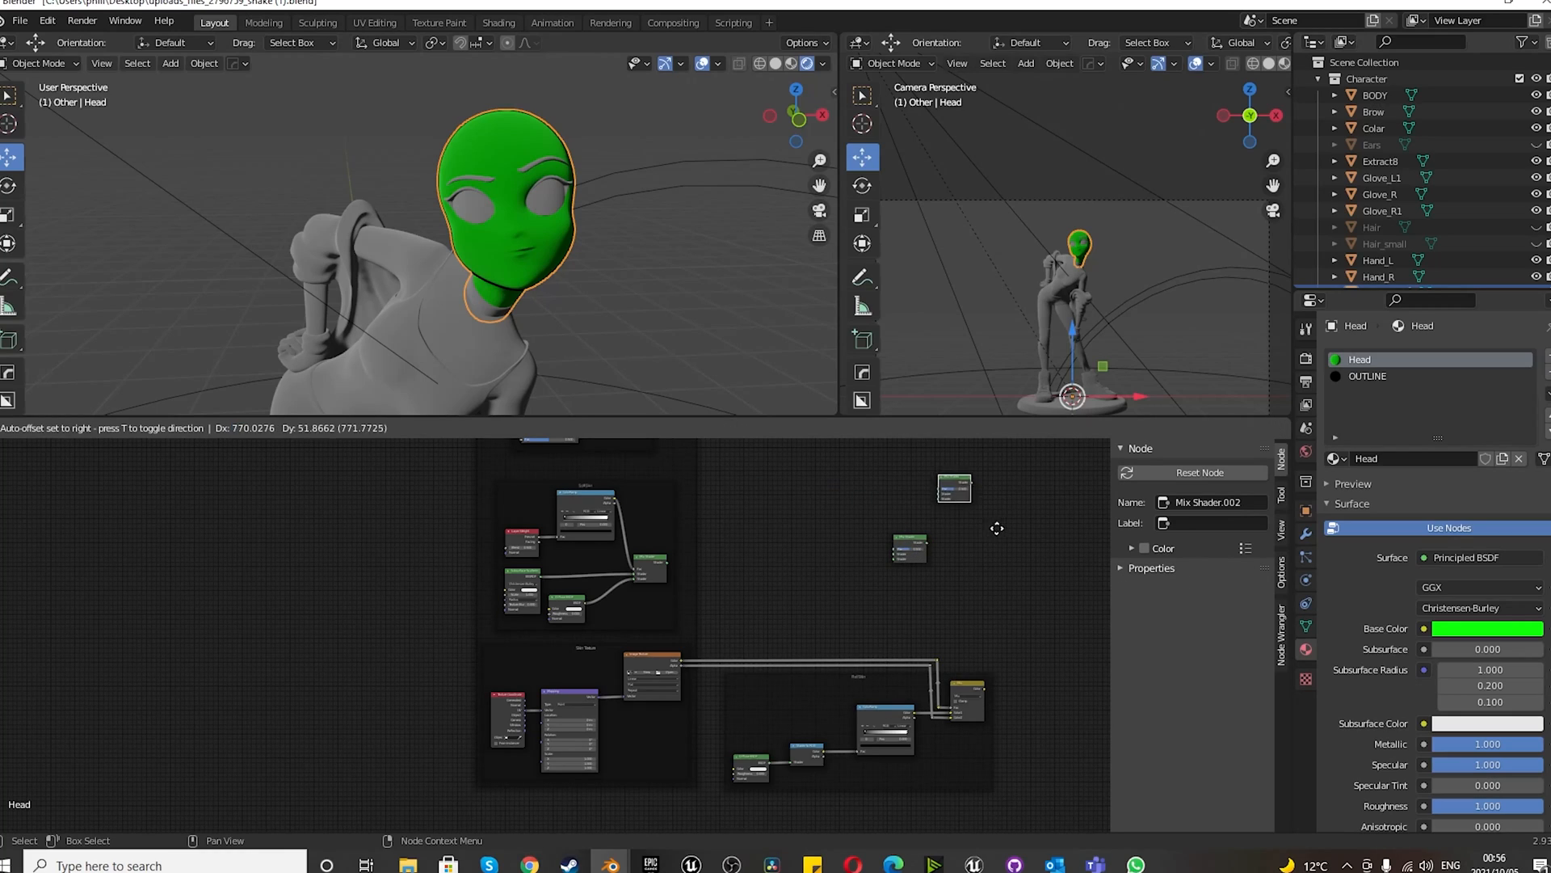
pyautogui.click(936, 529)
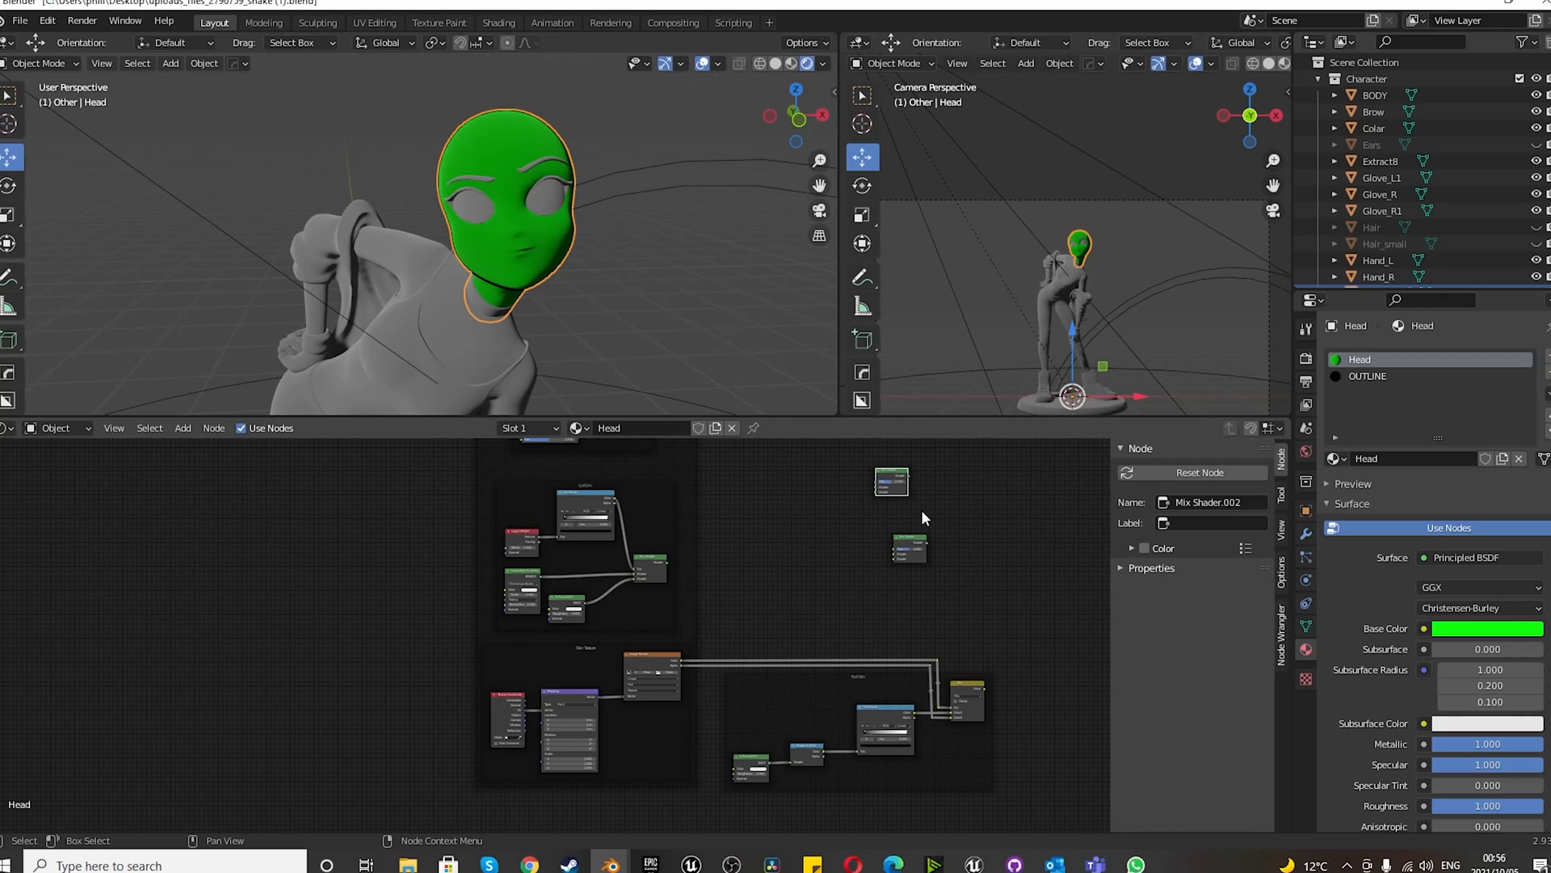
# - Move the first Mix Shader beside the Soft Skin frame and link Soft Skin's Mix Shader output to its first Shader input
pyautogui.scroll(2, 895, 555)
pyautogui.moveTo(903, 533); pyautogui.dragTo(751, 486)
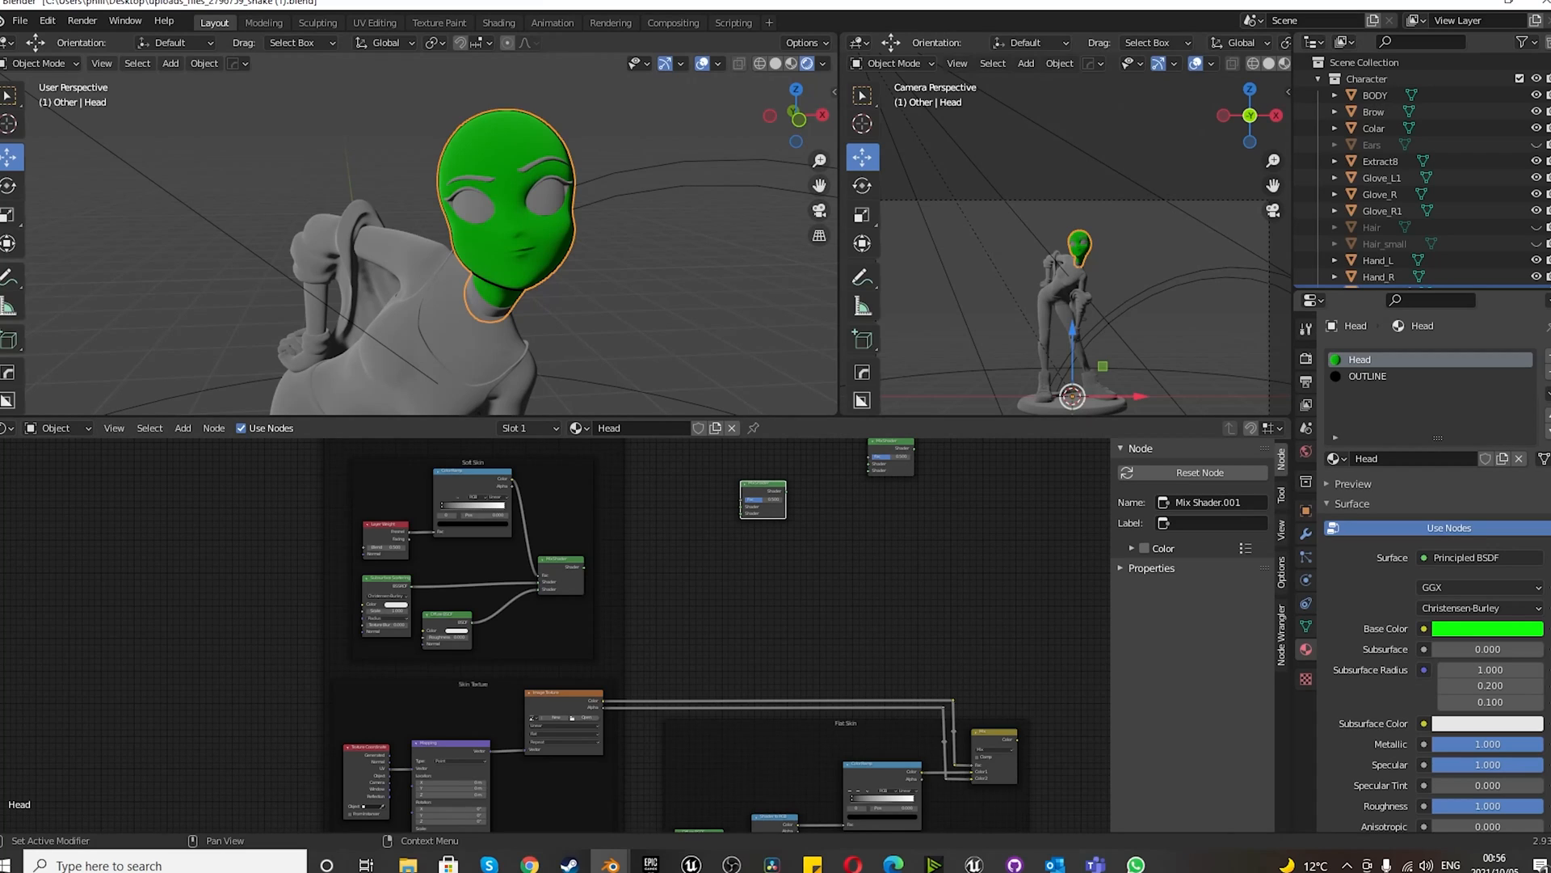
pyautogui.scroll(-5, 796, 630)
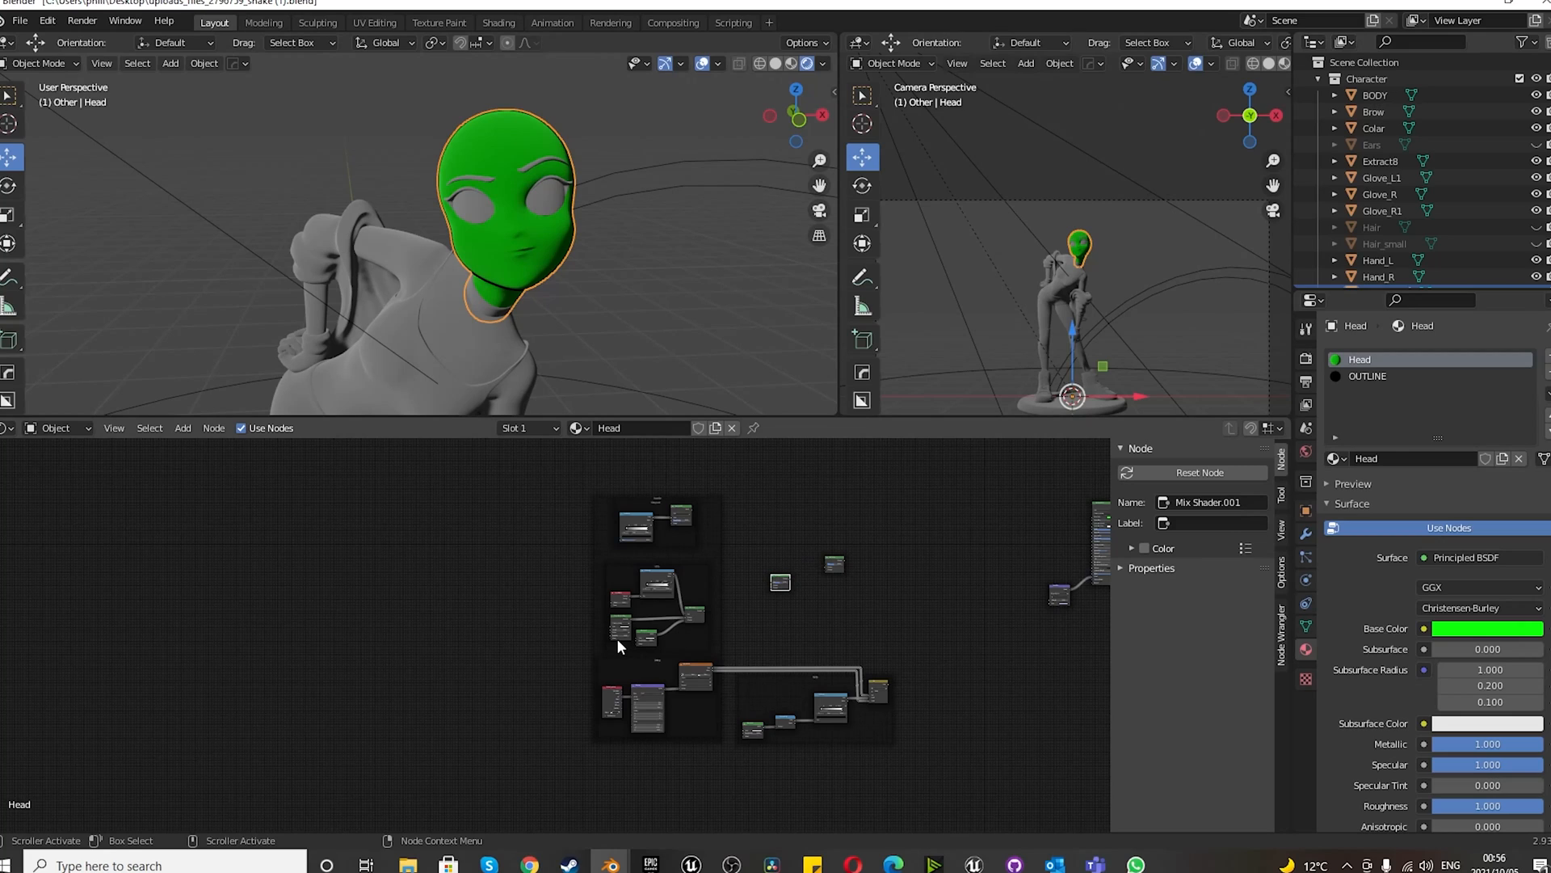
pyautogui.scroll(5, 618, 635)
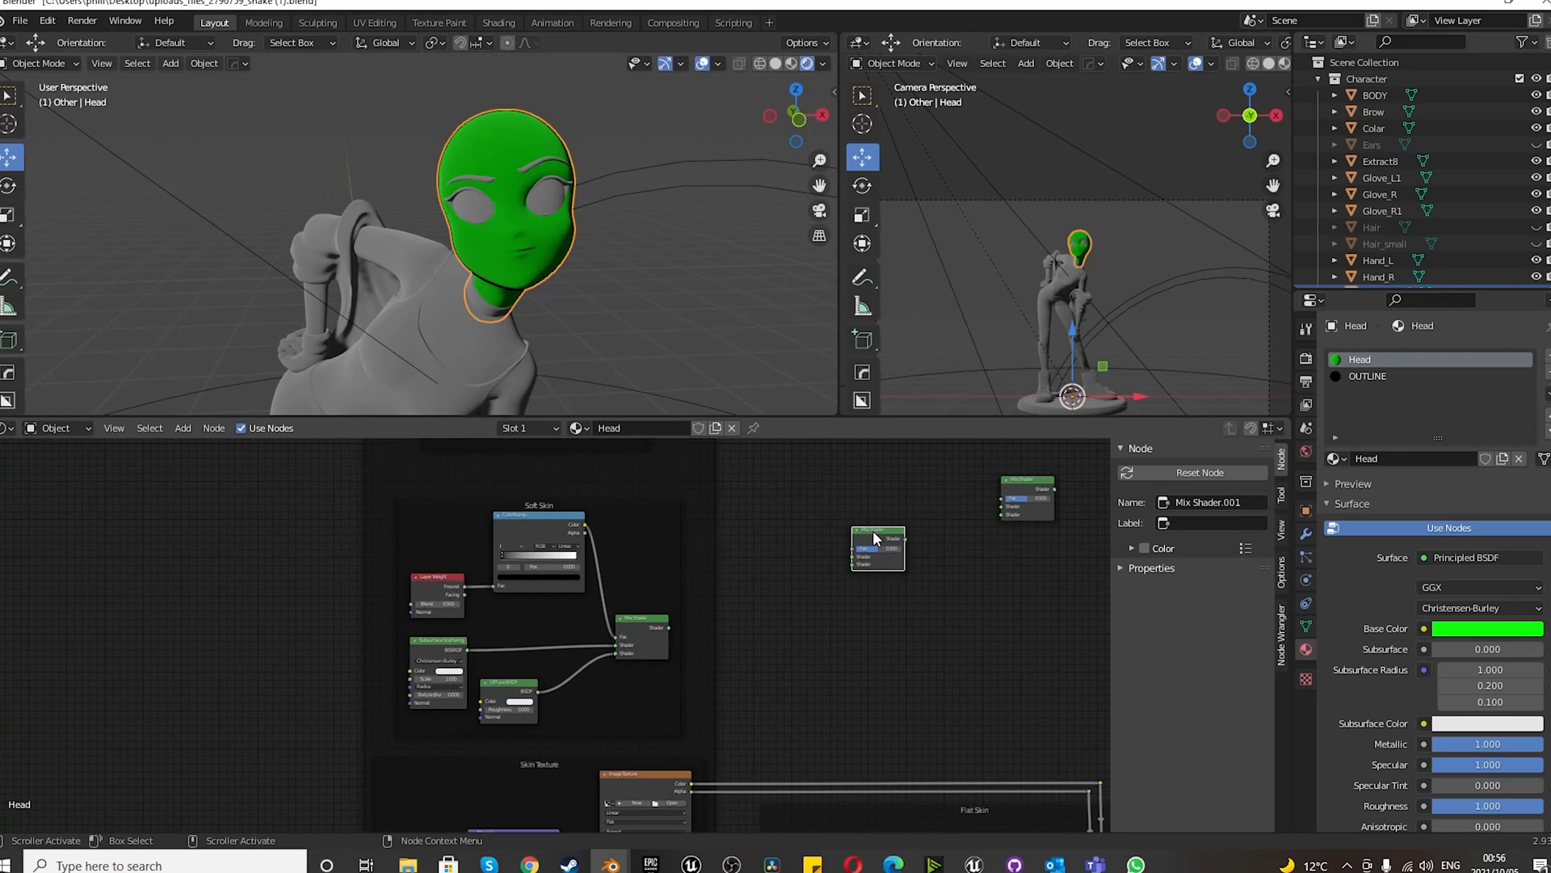
pyautogui.moveTo(873, 537); pyautogui.dragTo(882, 626)
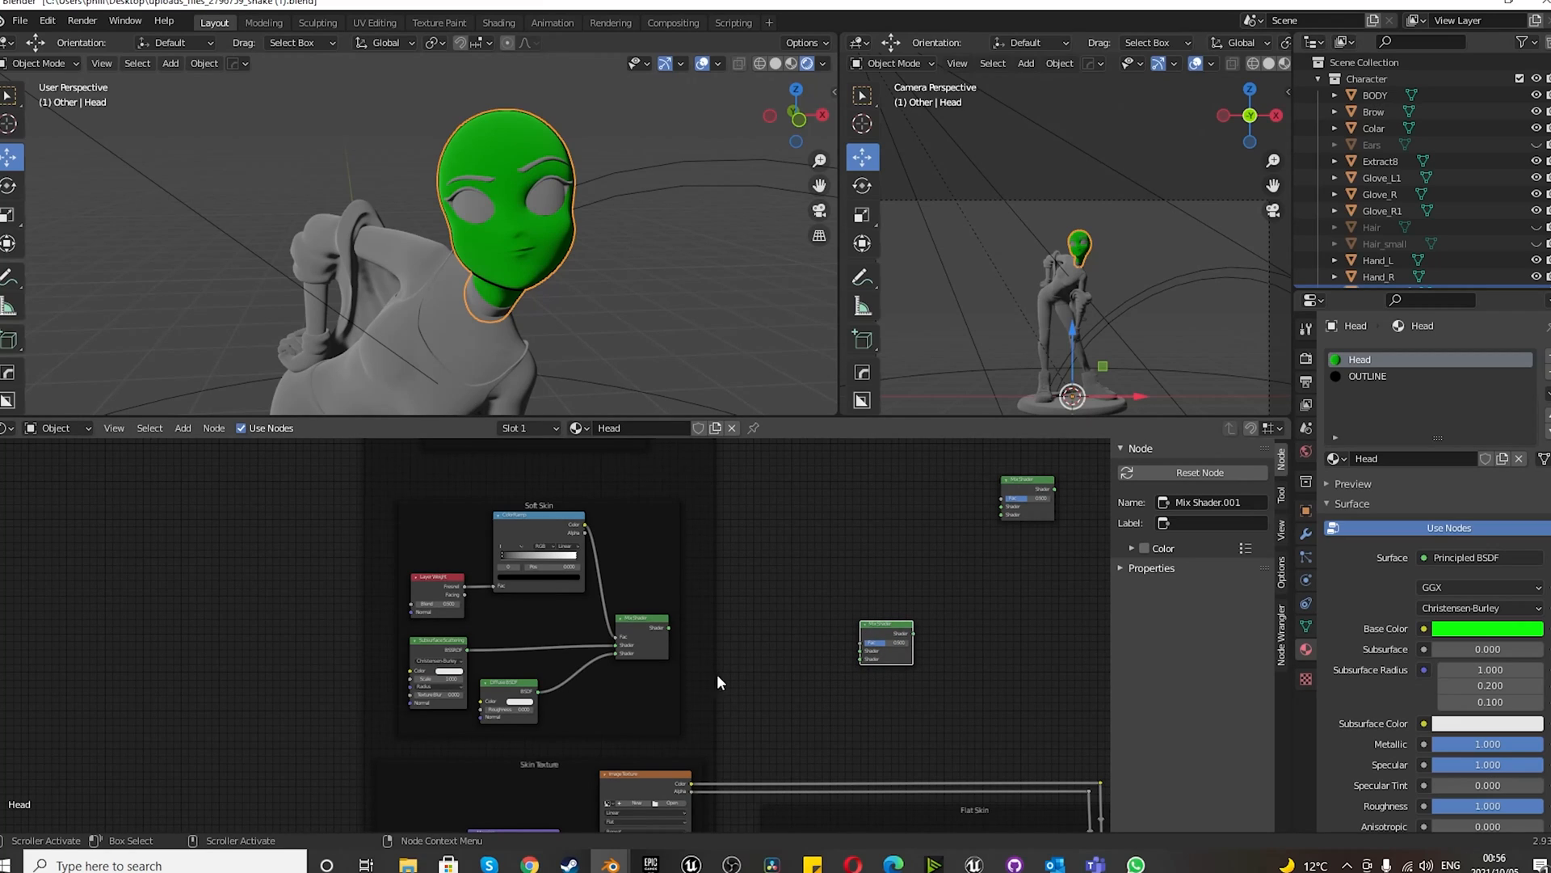
pyautogui.scroll(3, 768, 647)
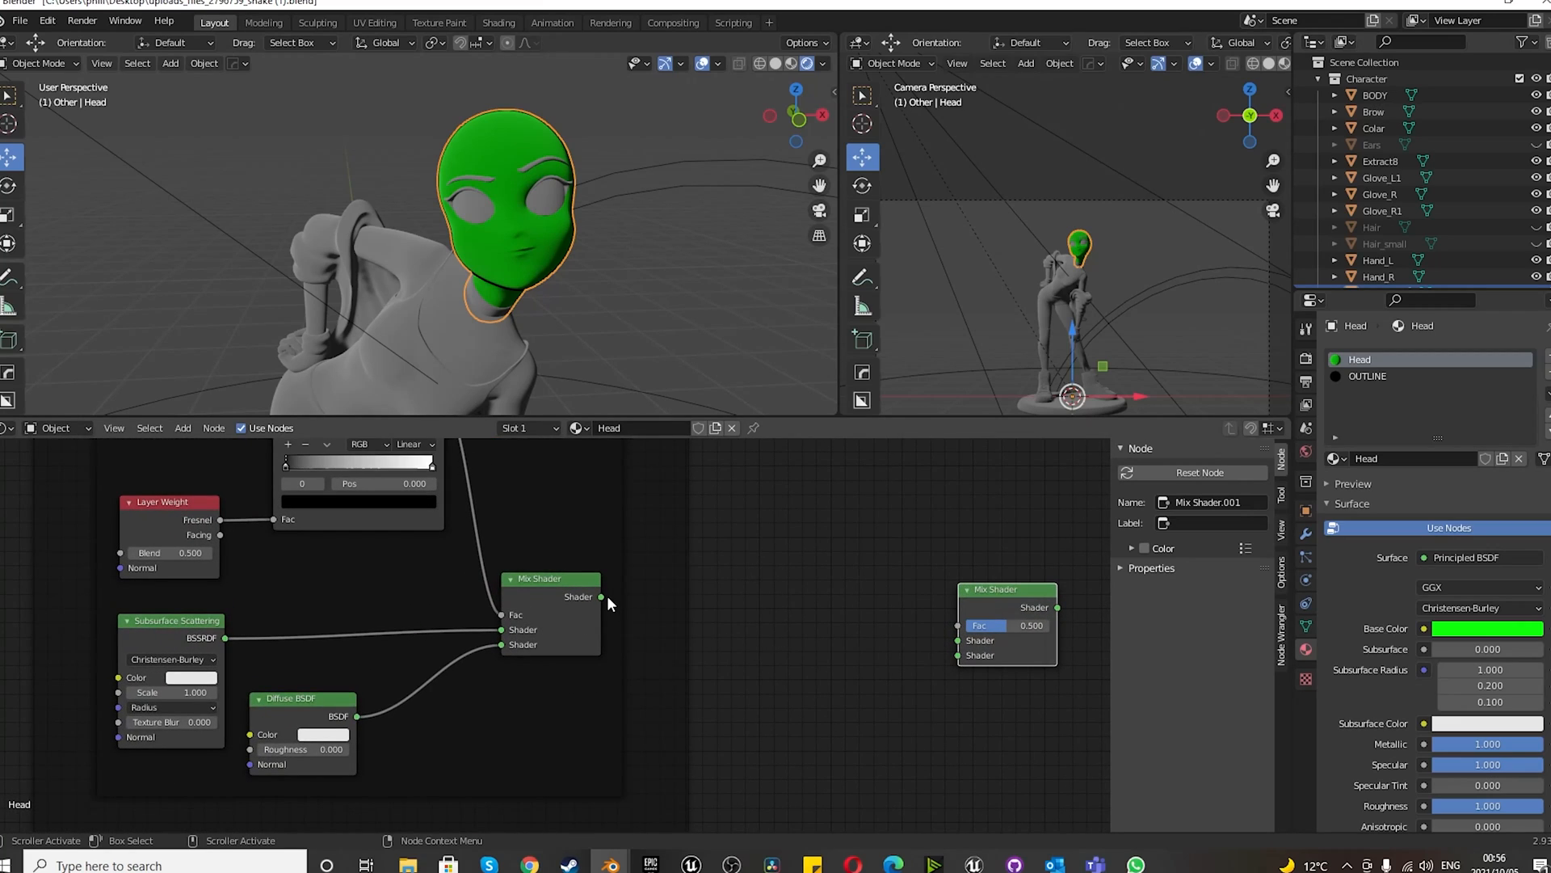
pyautogui.moveTo(601, 597); pyautogui.dragTo(958, 640)
pyautogui.moveTo(986, 588); pyautogui.dragTo(996, 541)
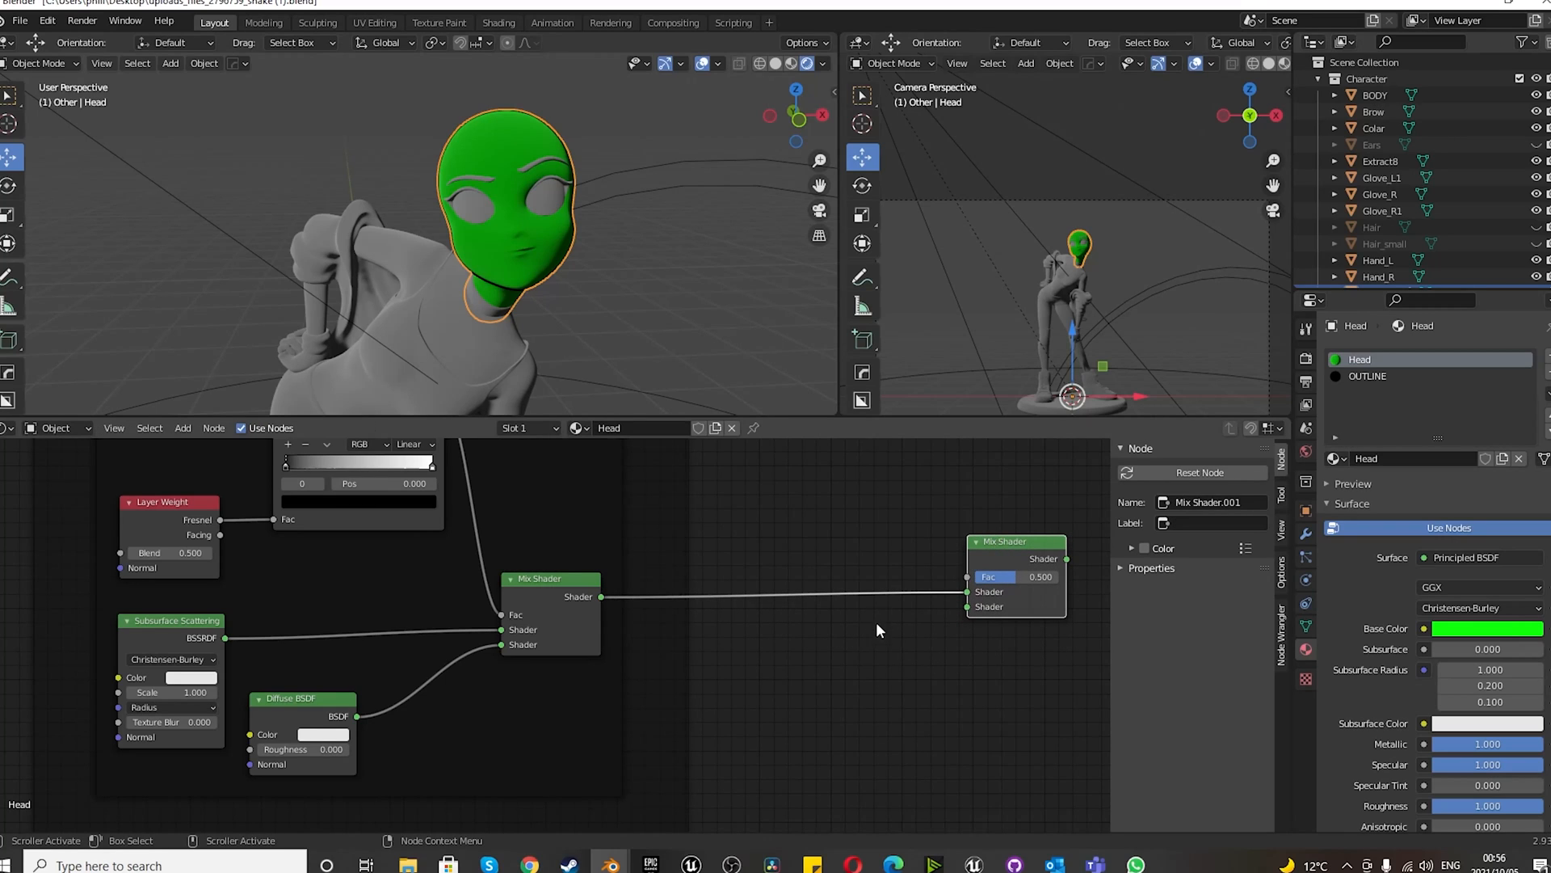
# - Connect the Image Texture's Alpha output to the new Mix Shader's Fac and its Color output to the second Shader input
pyautogui.scroll(-4, 875, 630)
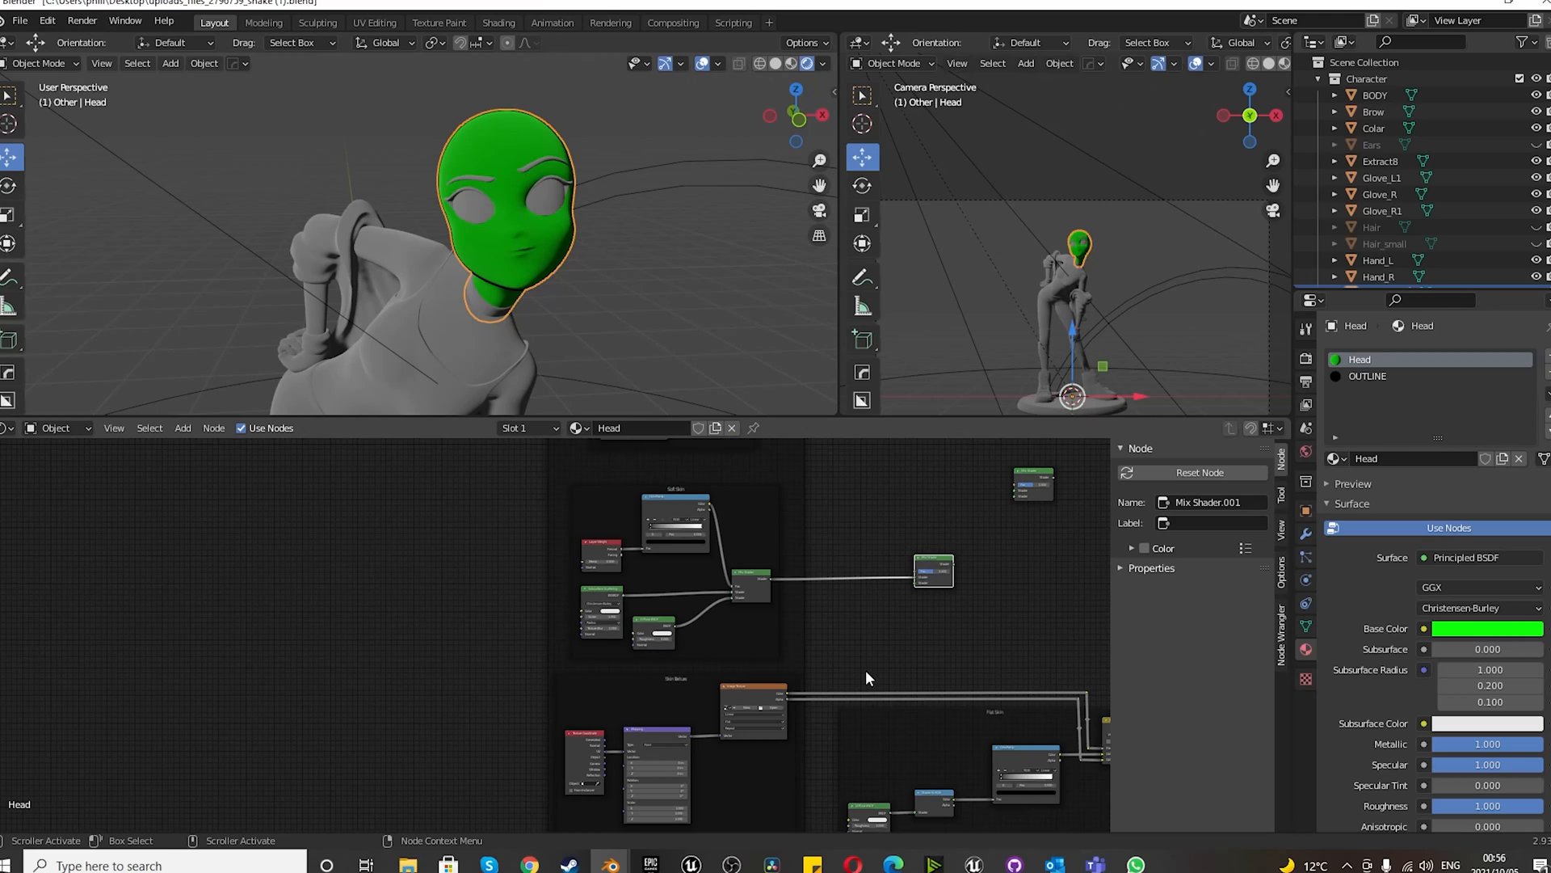
pyautogui.scroll(2, 808, 698)
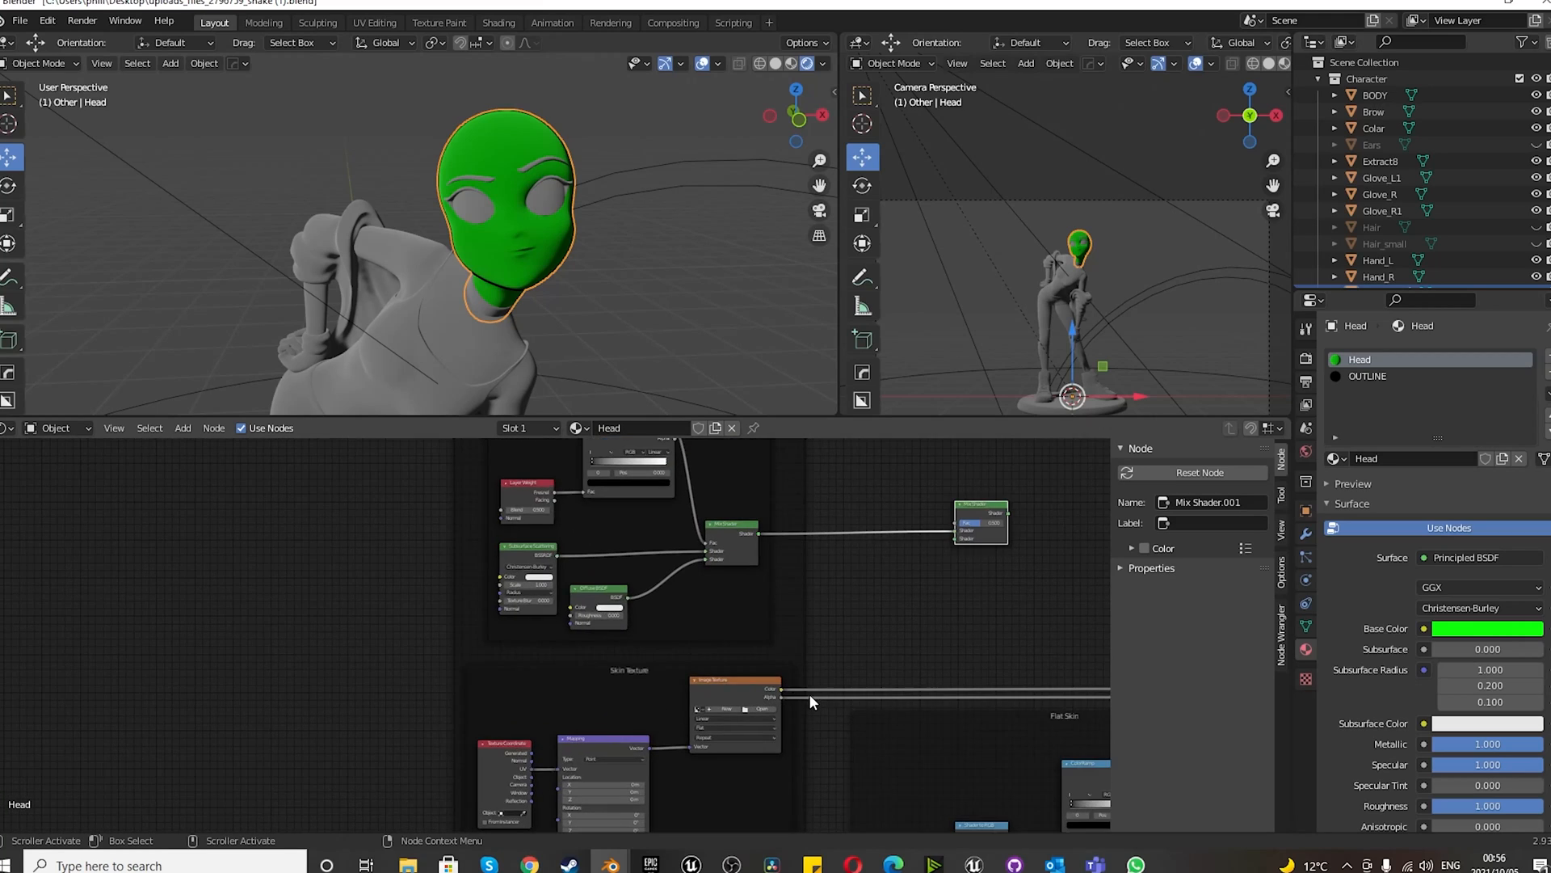
pyautogui.scroll(1, 807, 700)
pyautogui.moveTo(777, 698); pyautogui.dragTo(984, 496)
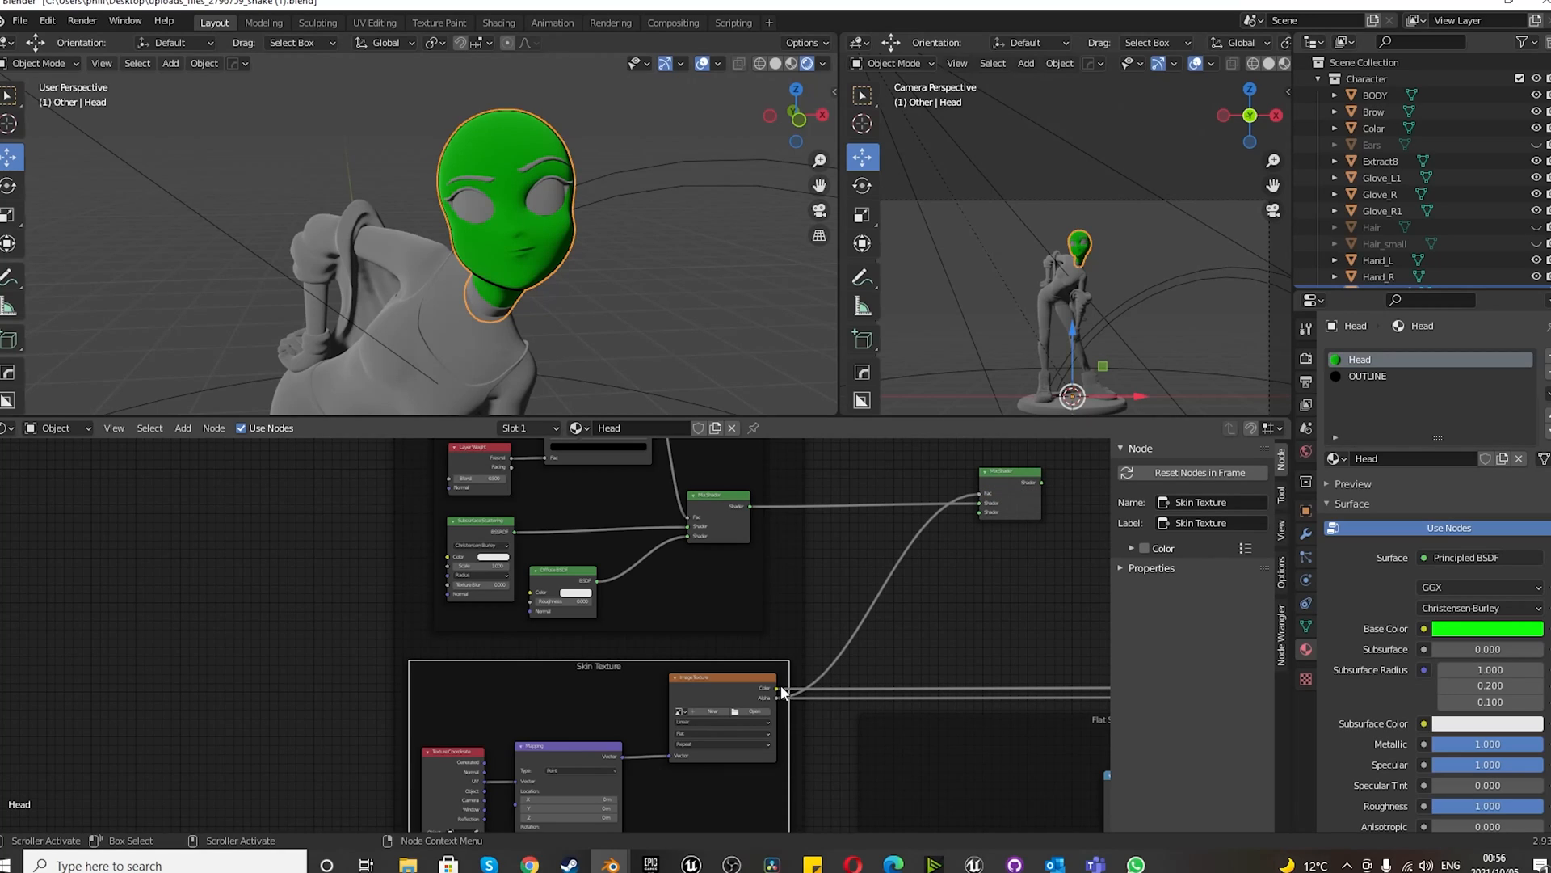
pyautogui.moveTo(775, 687); pyautogui.dragTo(975, 513)
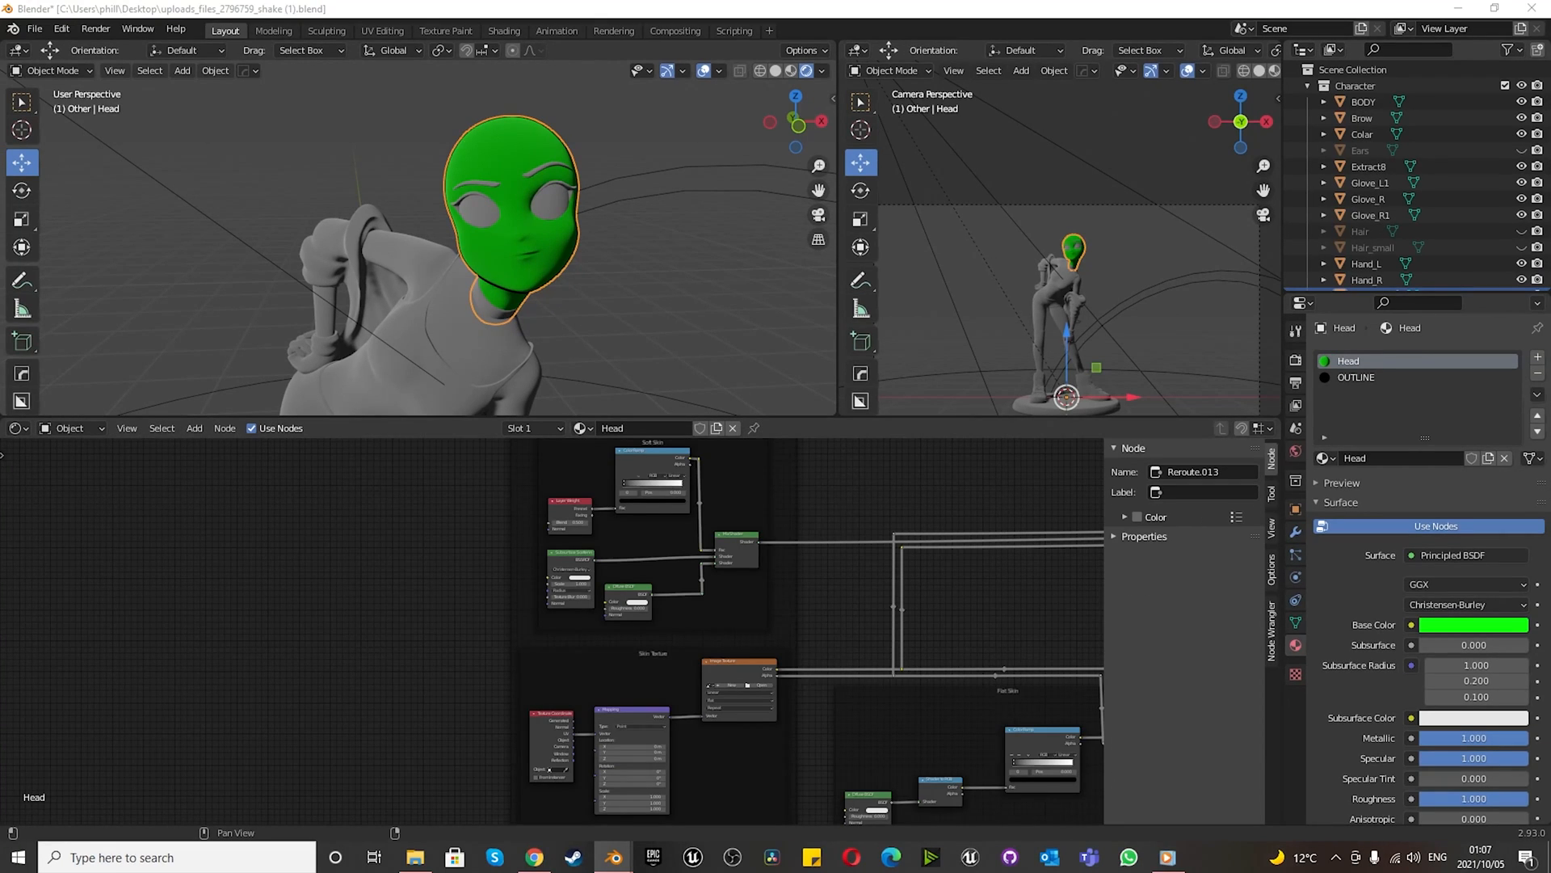
# - Examine the rerouted links running from the Soft Skin and Skin Texture frames to the two Mix Shader nodes
pyautogui.scroll(-1, 853, 610)
pyautogui.scroll(4, 837, 533)
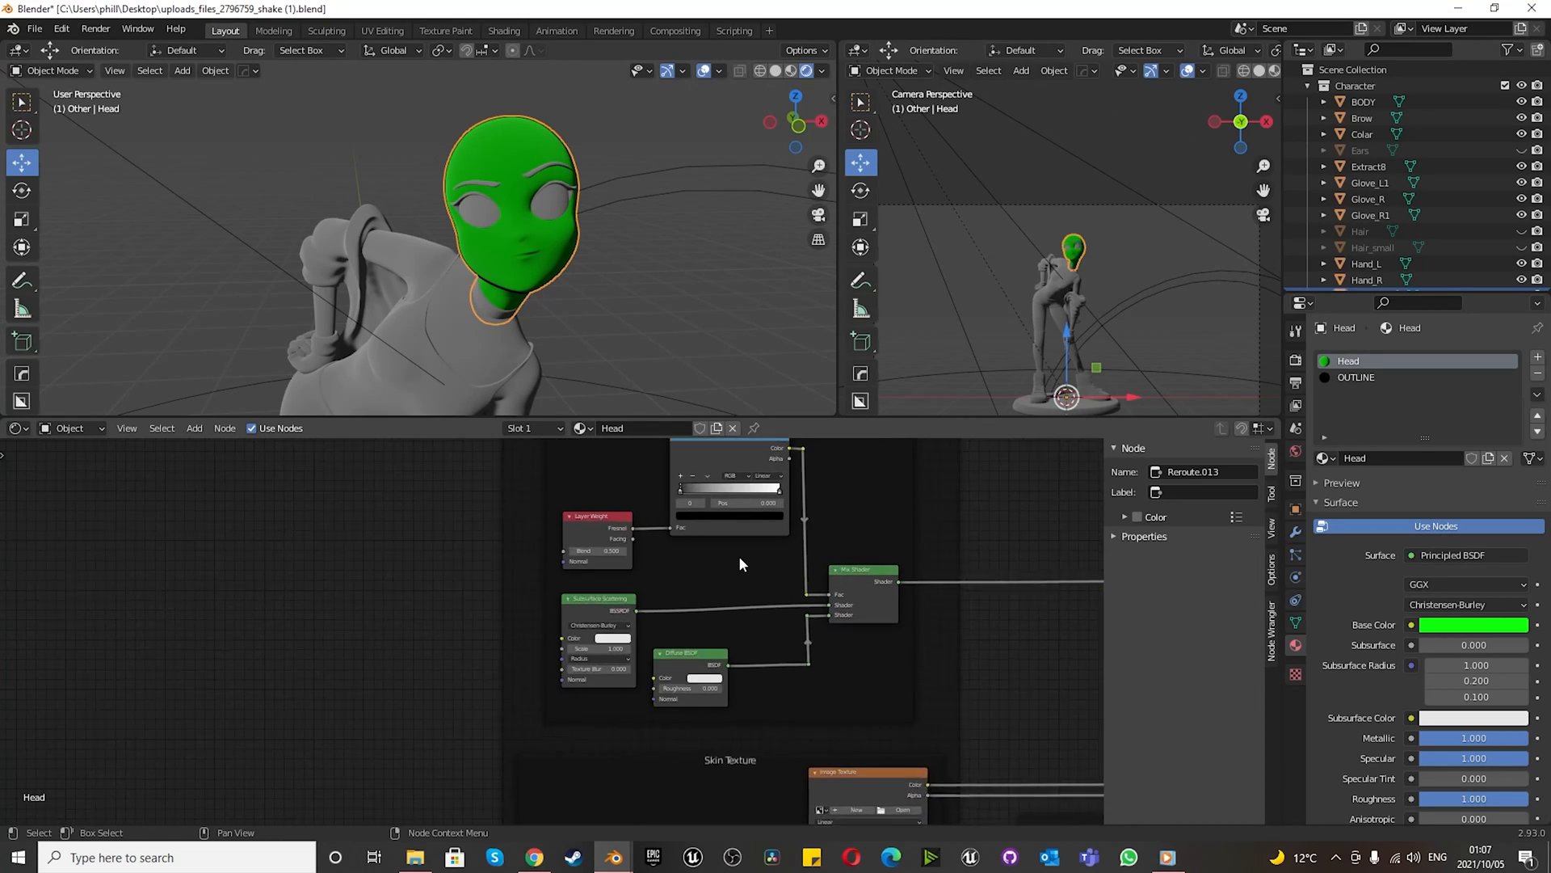
pyautogui.scroll(-2, 800, 521)
pyautogui.scroll(2, 788, 503)
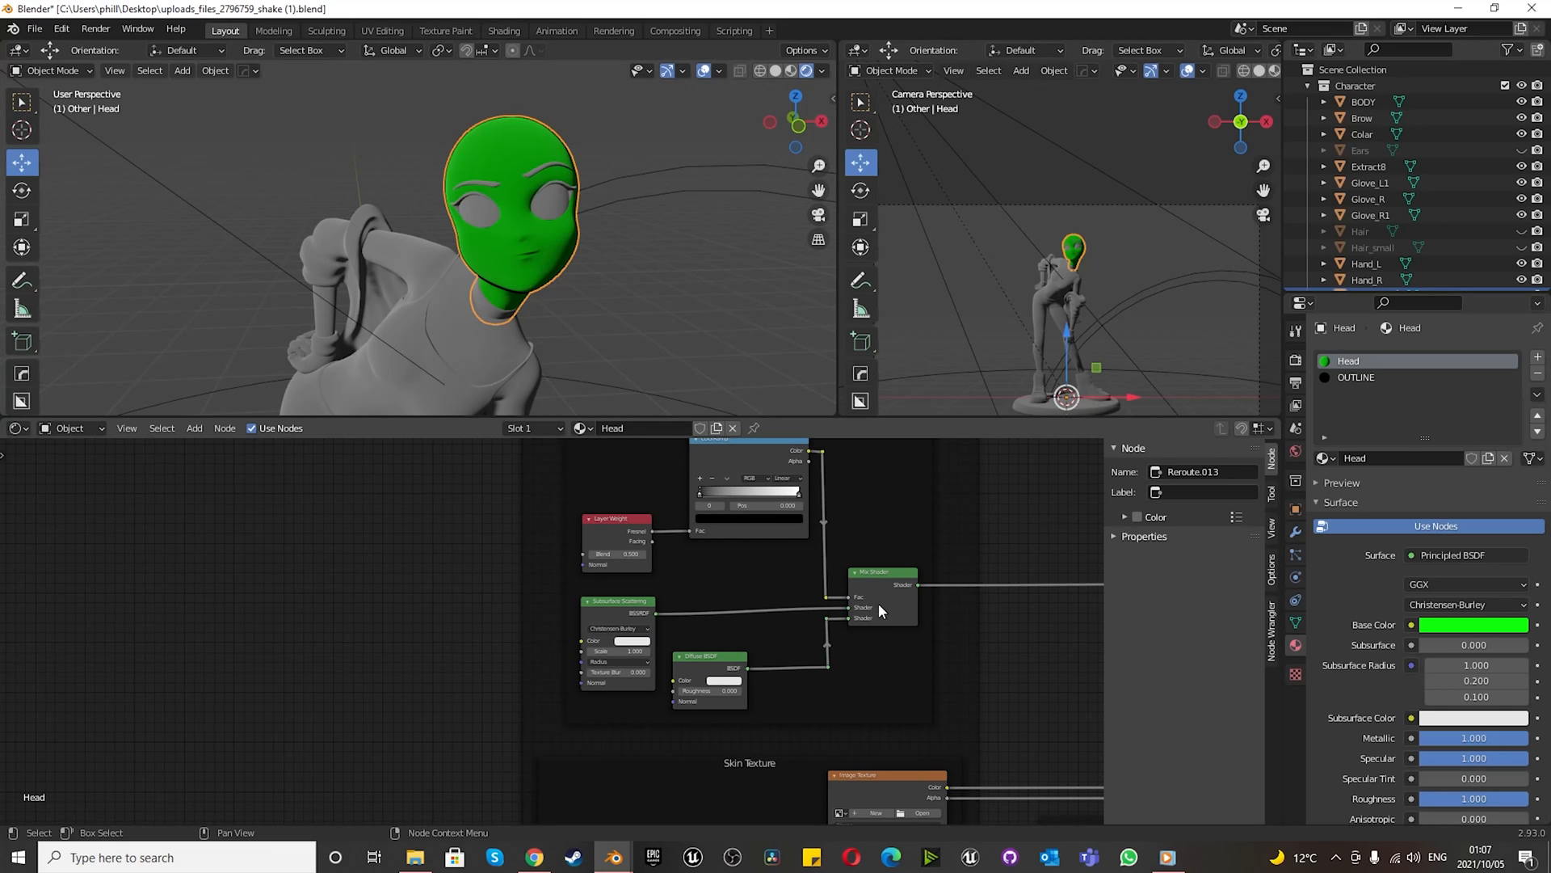
pyautogui.scroll(-10, 572, 627)
pyautogui.scroll(4, 807, 693)
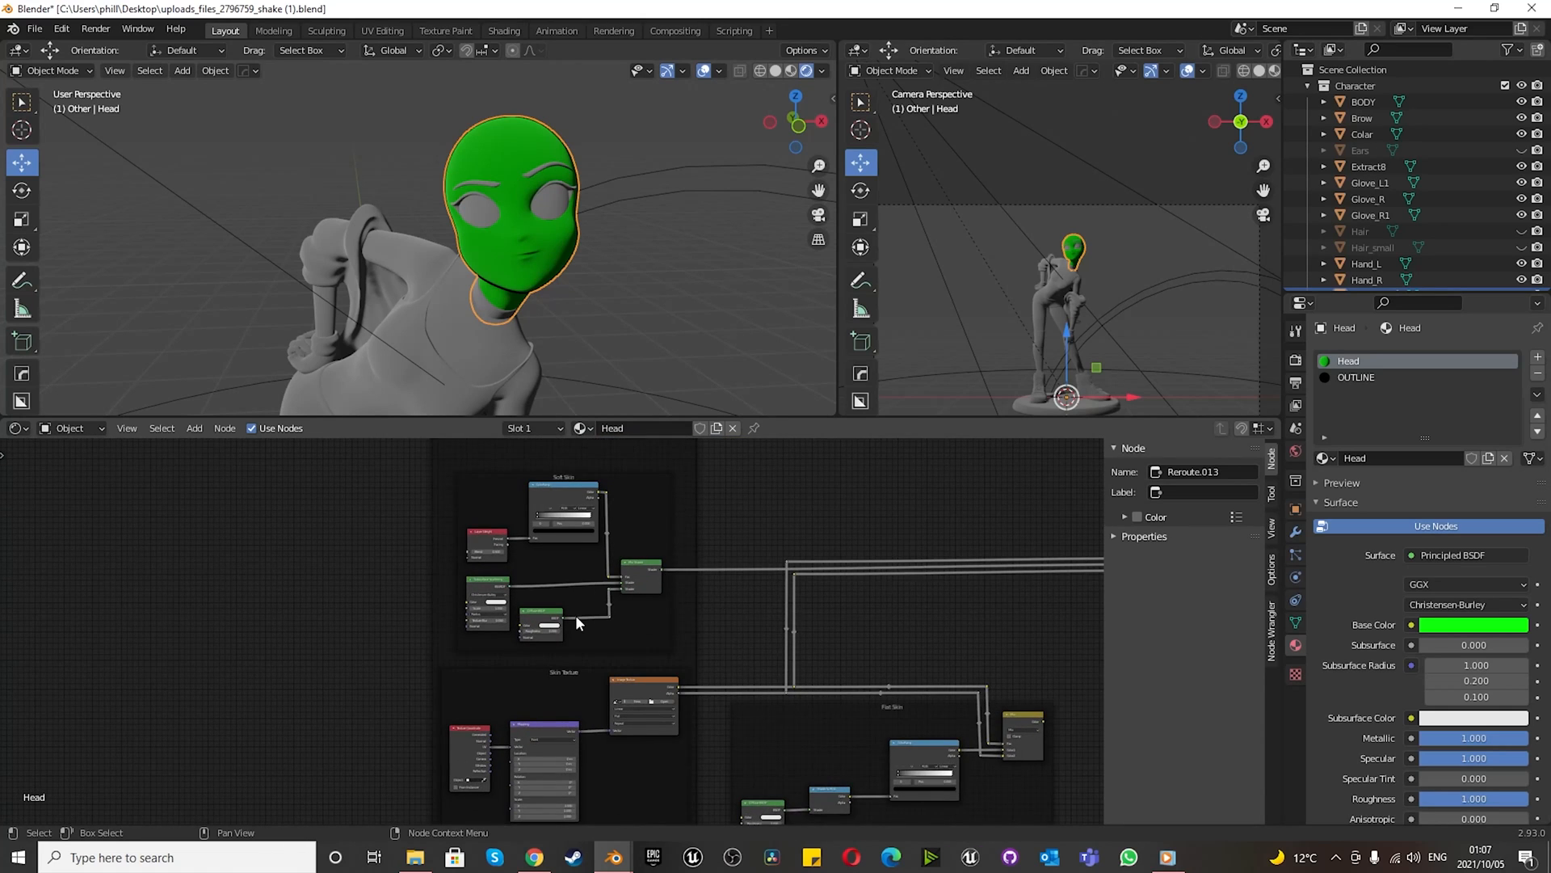
pyautogui.scroll(-4, 600, 611)
pyautogui.scroll(2, 753, 603)
pyautogui.scroll(-6, 662, 599)
pyautogui.scroll(9, 961, 594)
pyautogui.scroll(1, 939, 575)
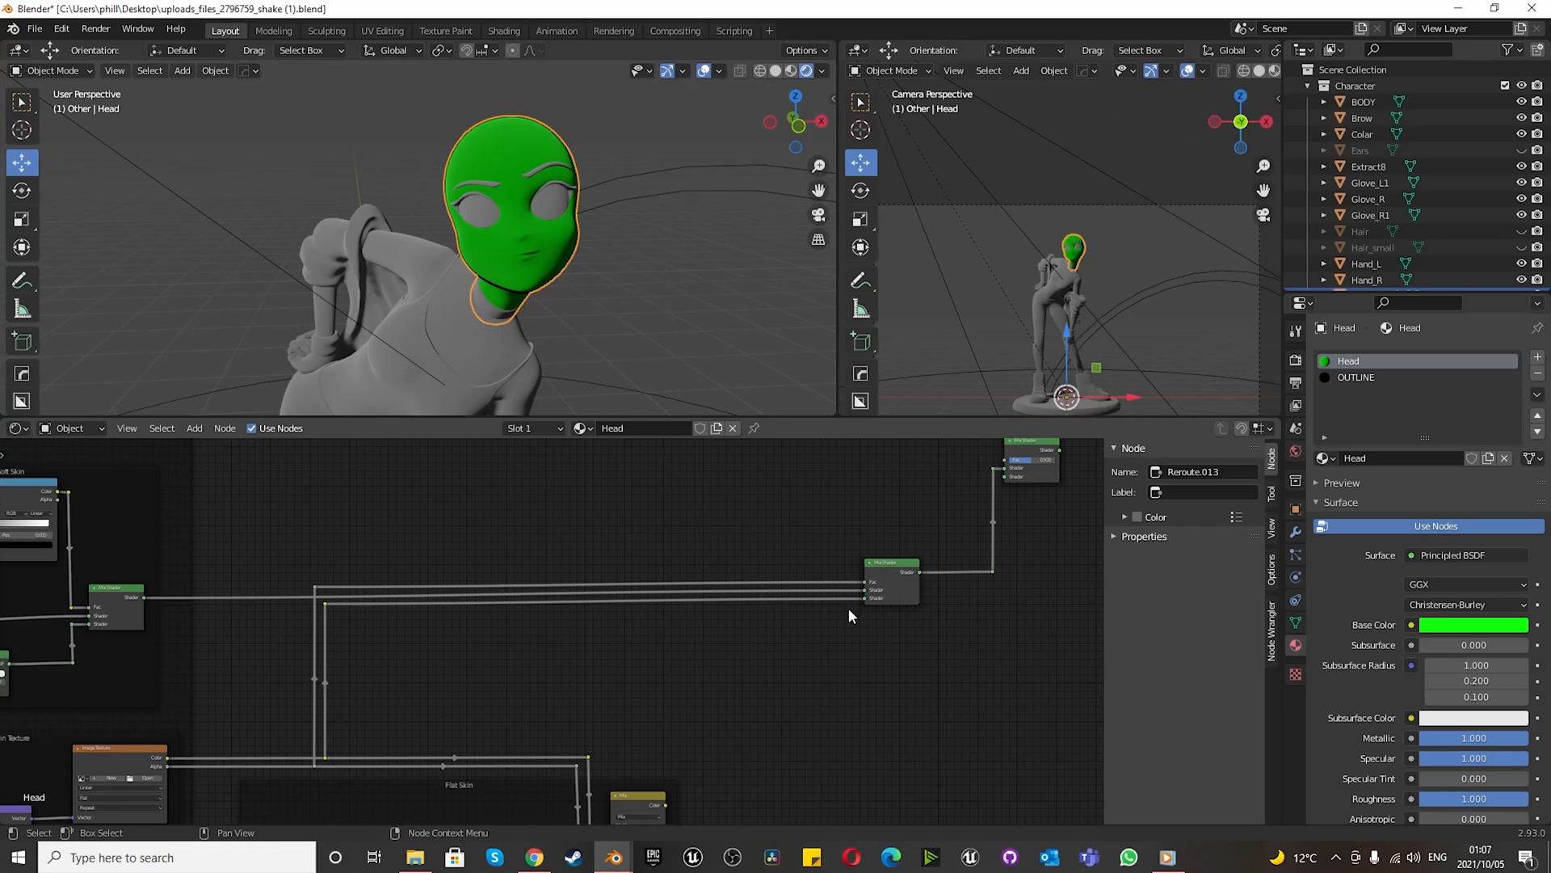
pyautogui.scroll(-2, 788, 604)
pyautogui.scroll(-3, 1021, 551)
pyautogui.scroll(4, 890, 533)
pyautogui.scroll(1, 977, 512)
pyautogui.scroll(-4, 987, 573)
pyautogui.moveTo(625, 602); pyautogui.dragTo(620, 603, button='middle')
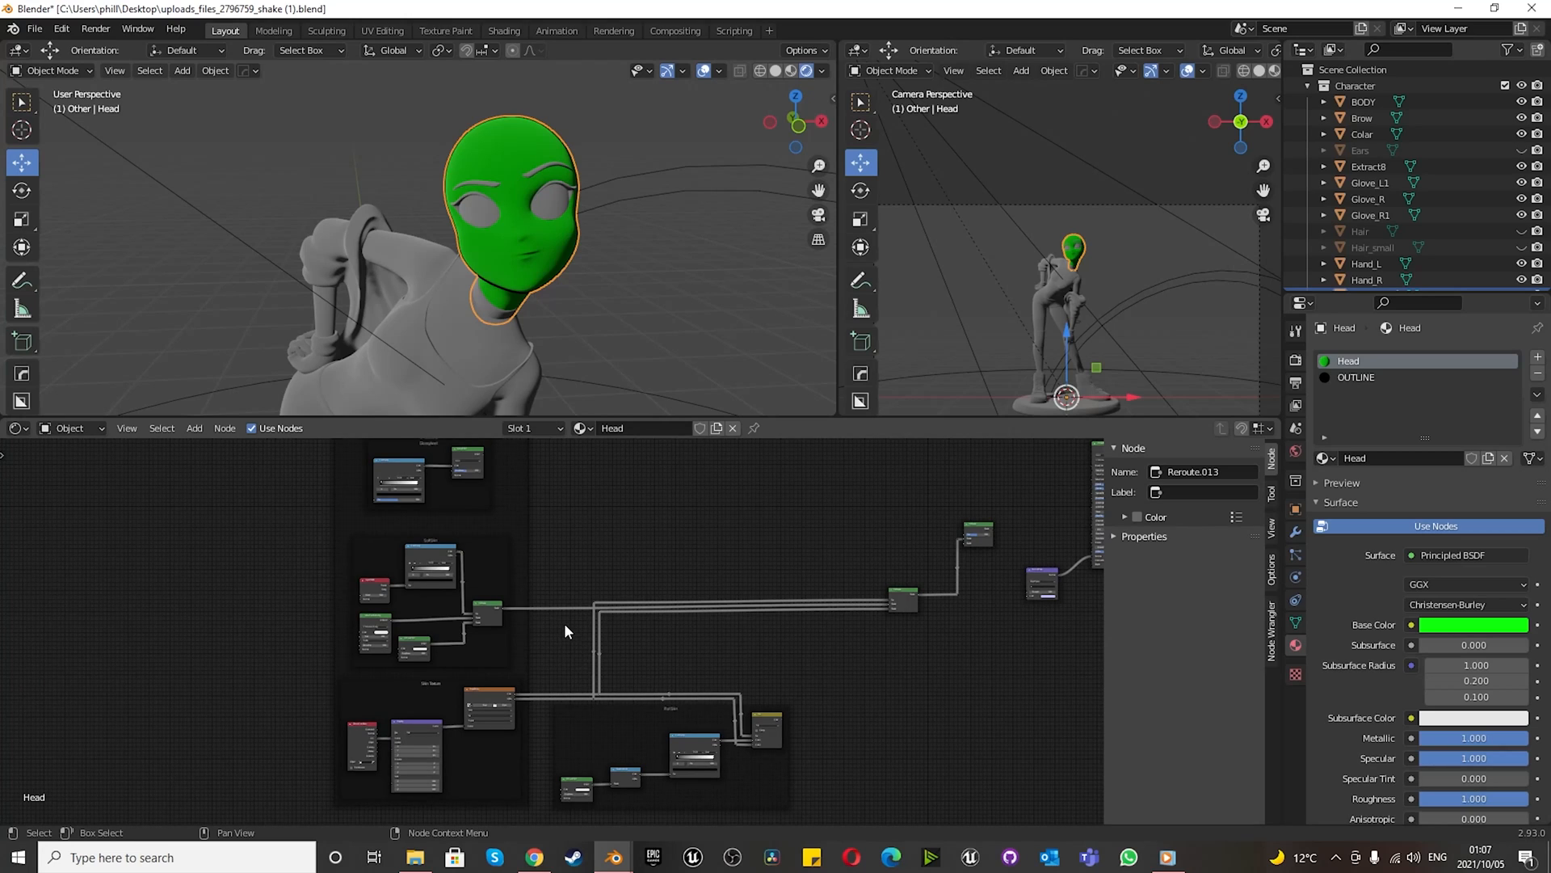
pyautogui.scroll(1, 564, 623)
pyautogui.scroll(-6, 594, 656)
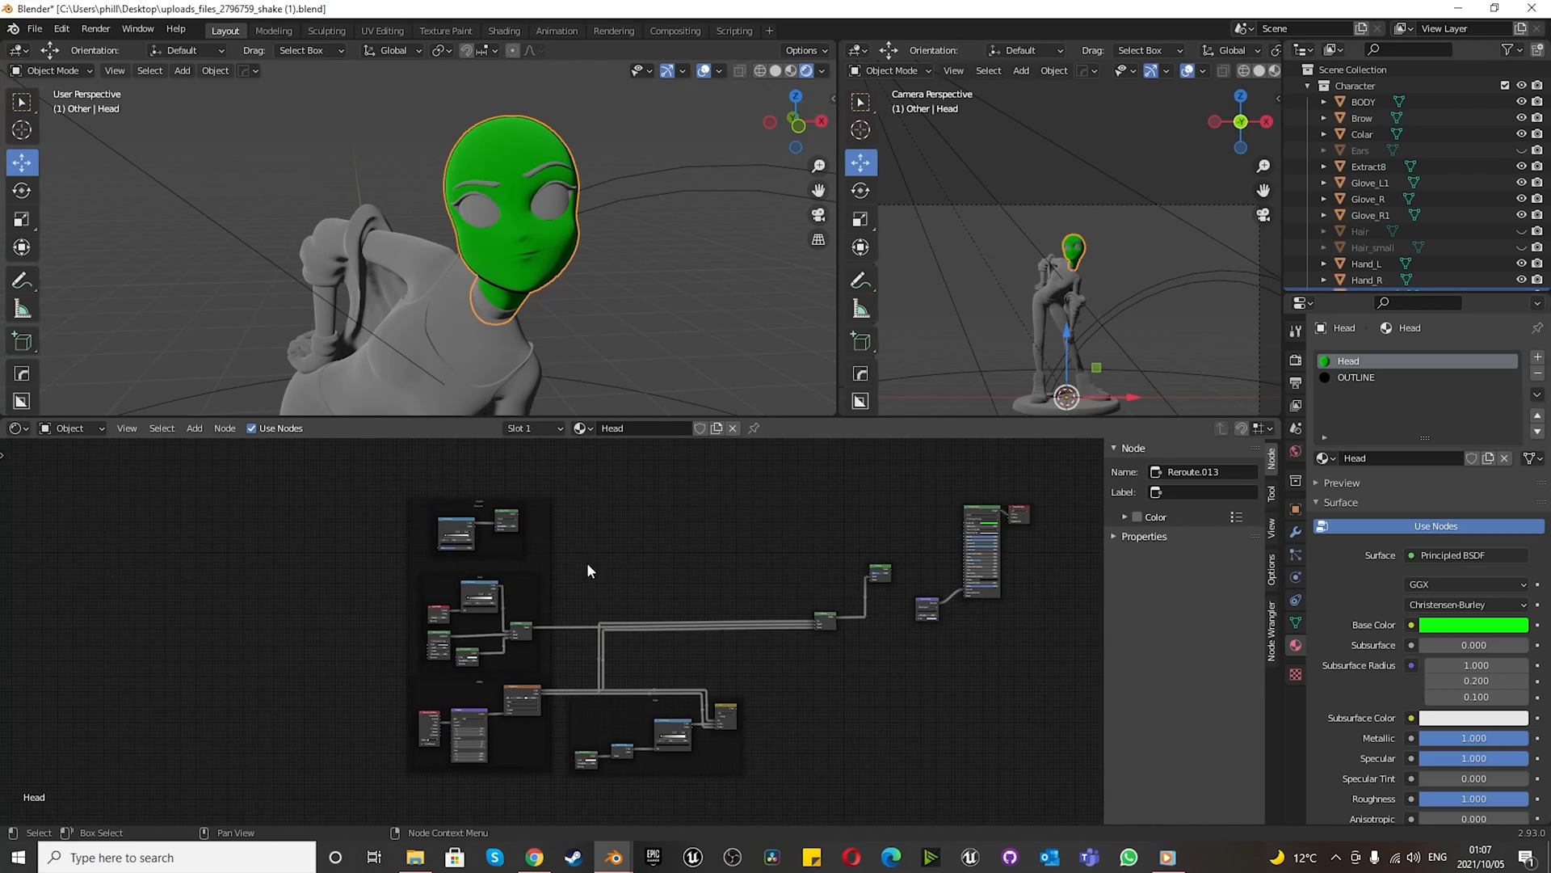
# - Connect the shader output in the Glossy/wet frame to the second Shader input of the upper Mix Shader
pyautogui.scroll(4, 570, 517)
pyautogui.scroll(2, 501, 518)
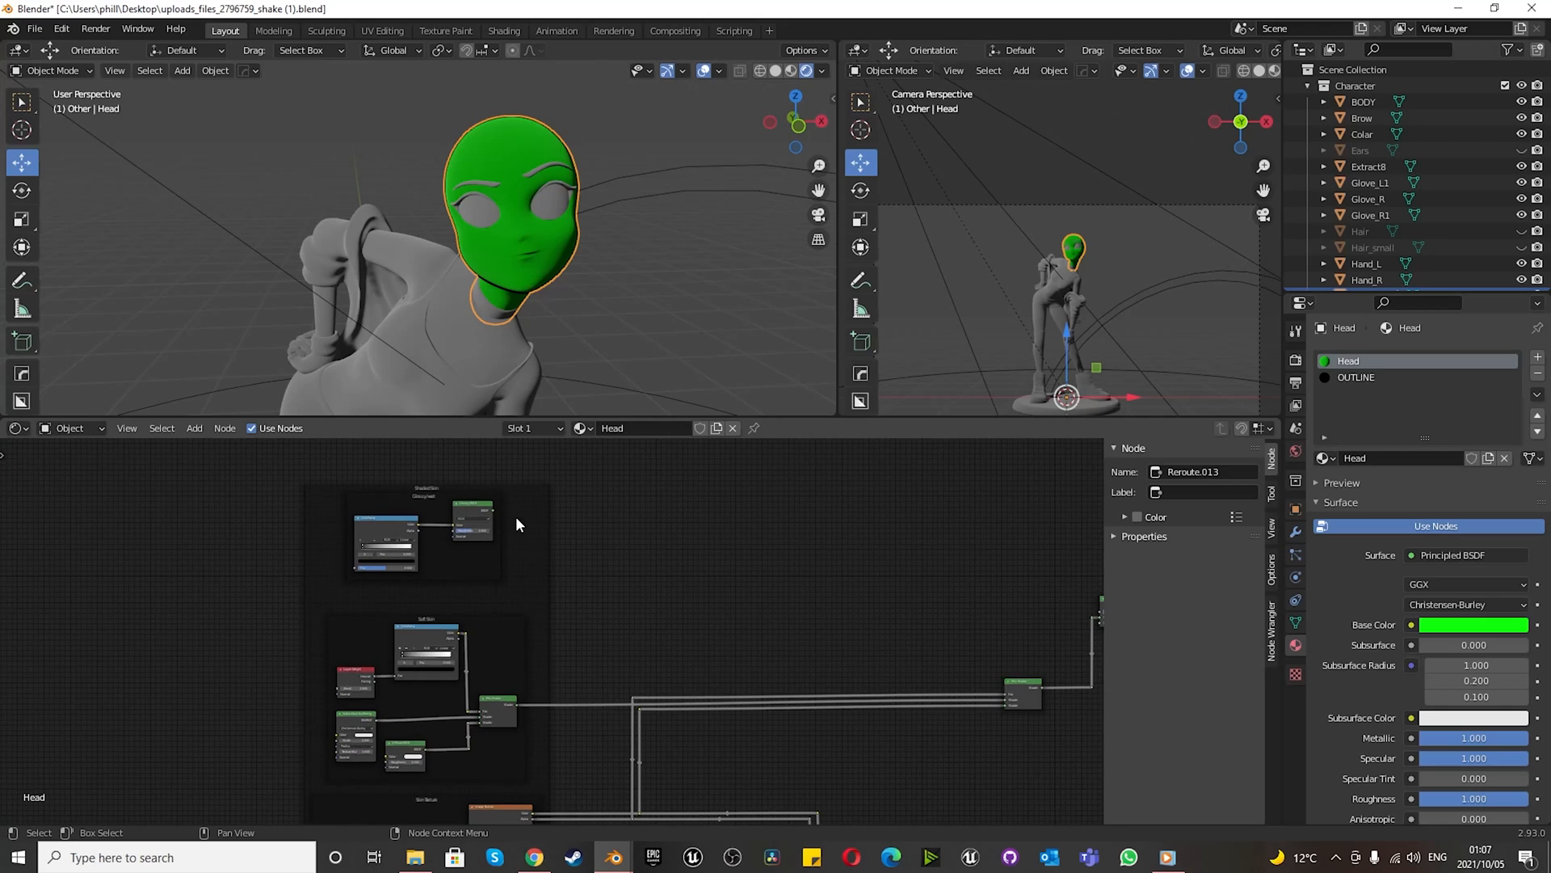
pyautogui.moveTo(493, 508); pyautogui.dragTo(1097, 622)
pyautogui.scroll(-3, 777, 639)
pyautogui.scroll(4, 953, 624)
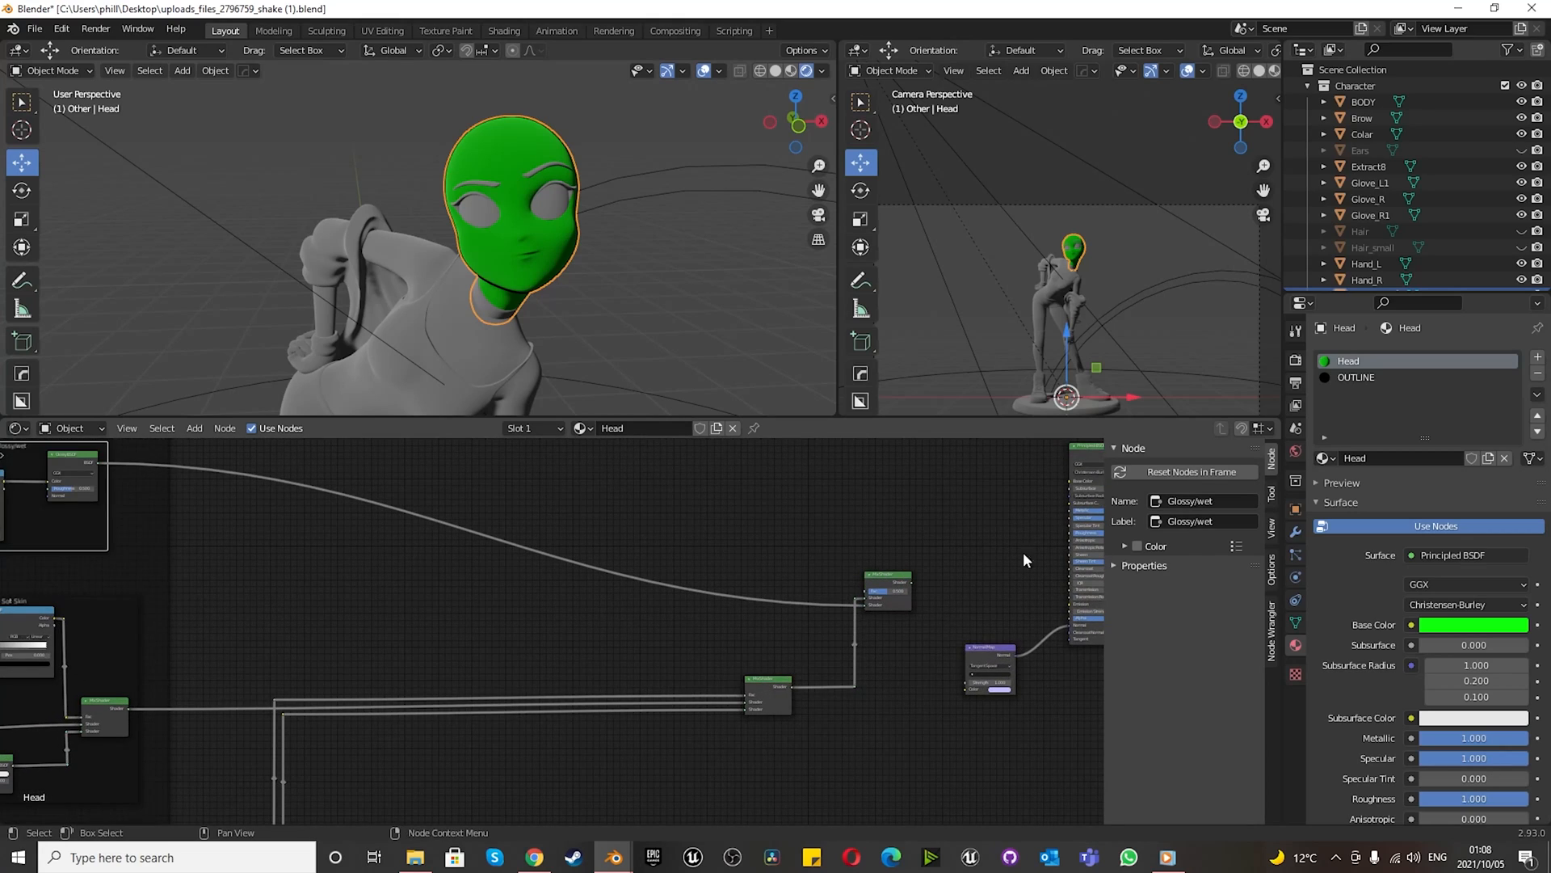
pyautogui.press('Home')
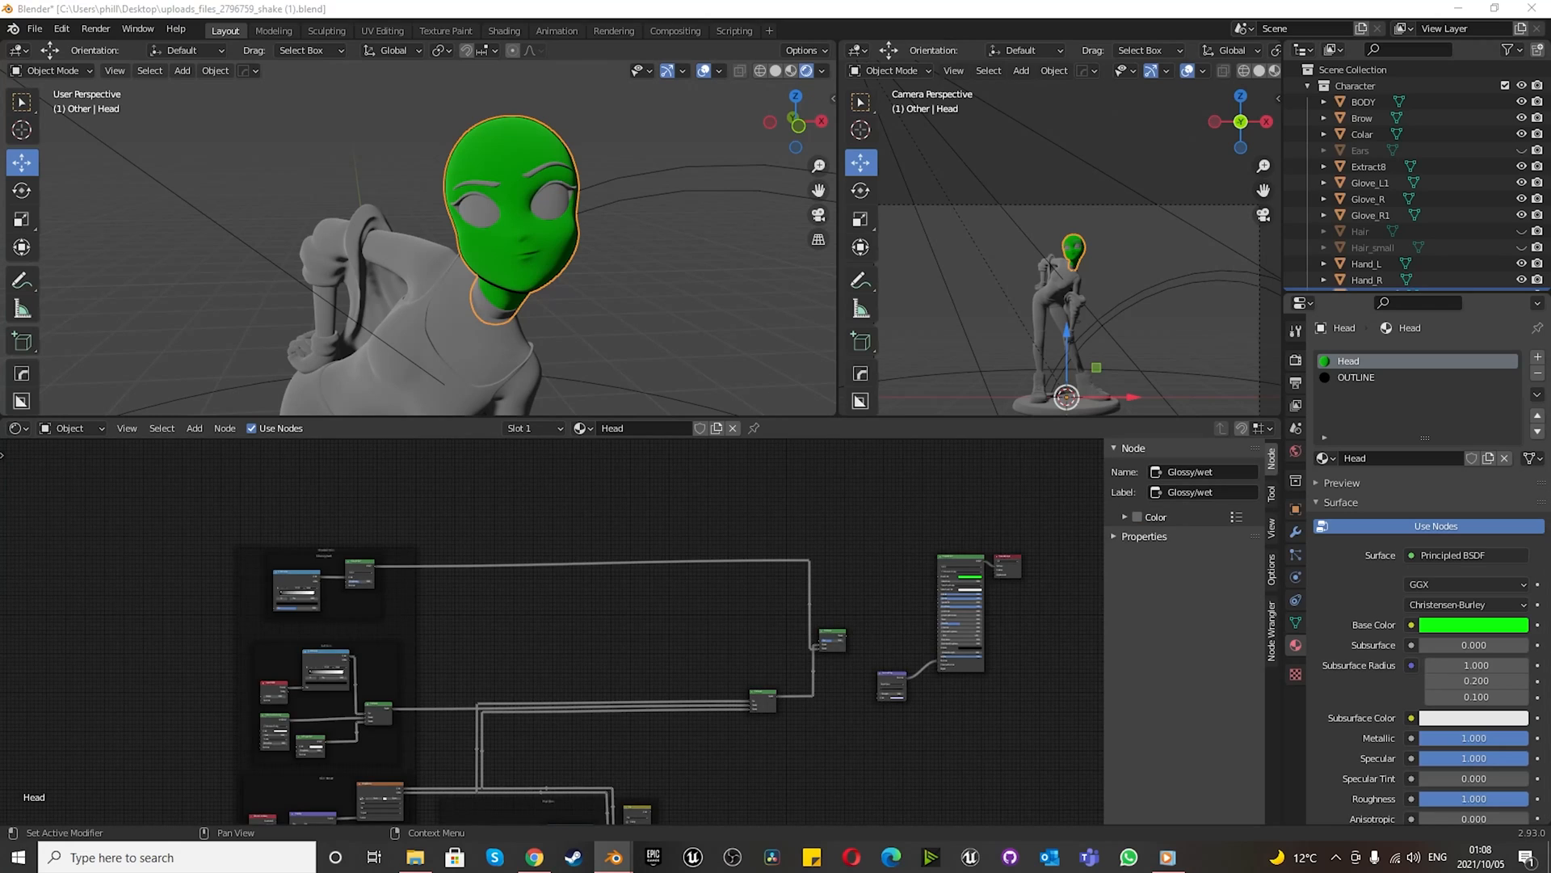
# - Join the two combining Mix Shader nodes and their reroute points in a new frame
pyautogui.scroll(2, 533, 659)
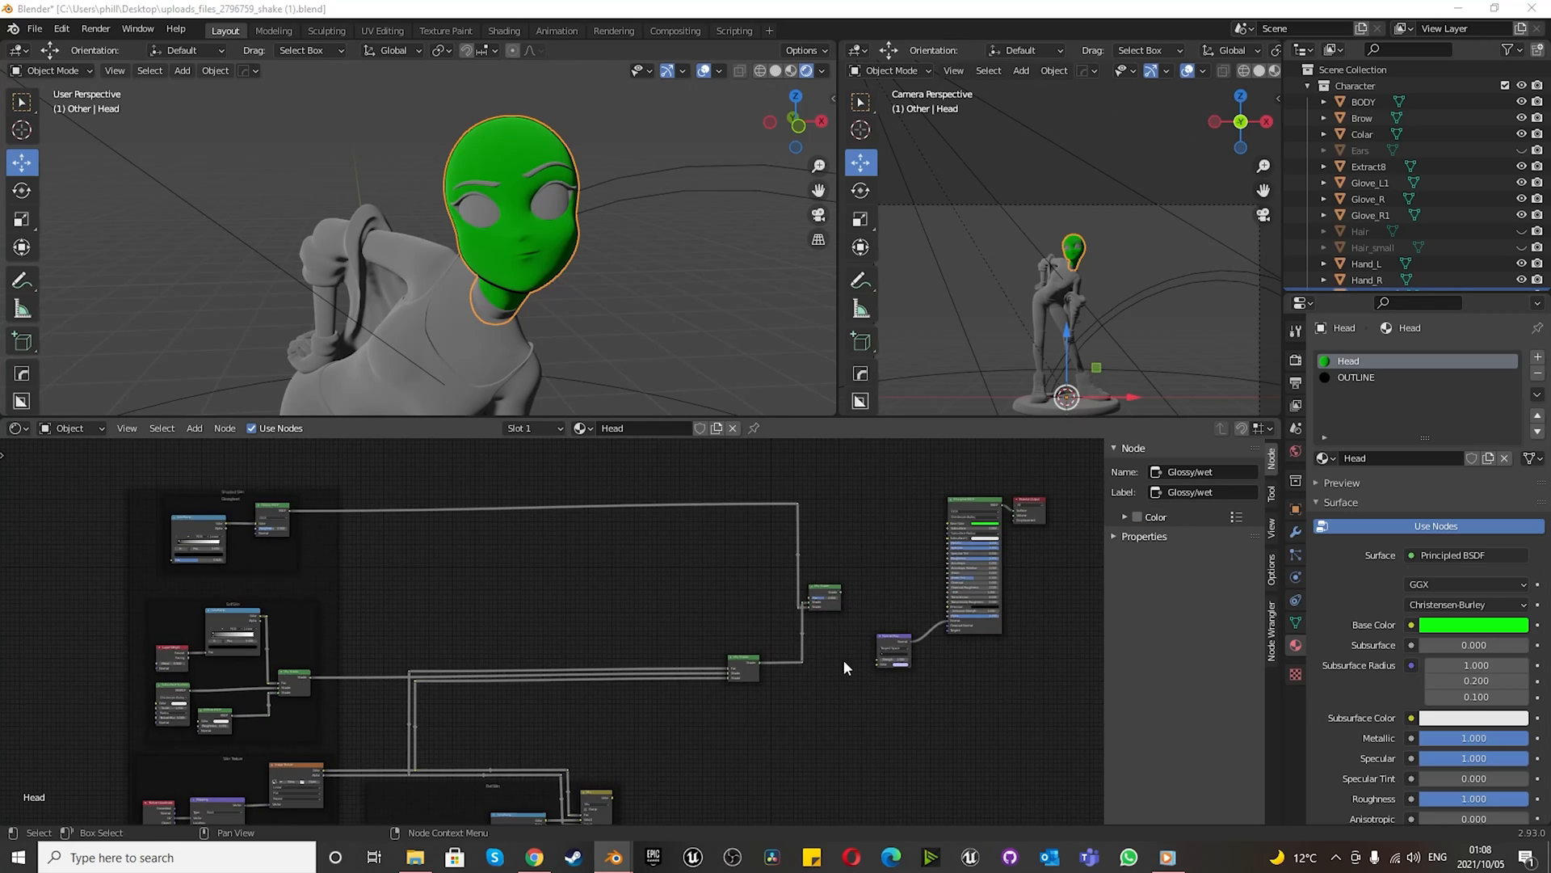
pyautogui.moveTo(700, 566); pyautogui.dragTo(838, 768)
pyautogui.scroll(4, 772, 615)
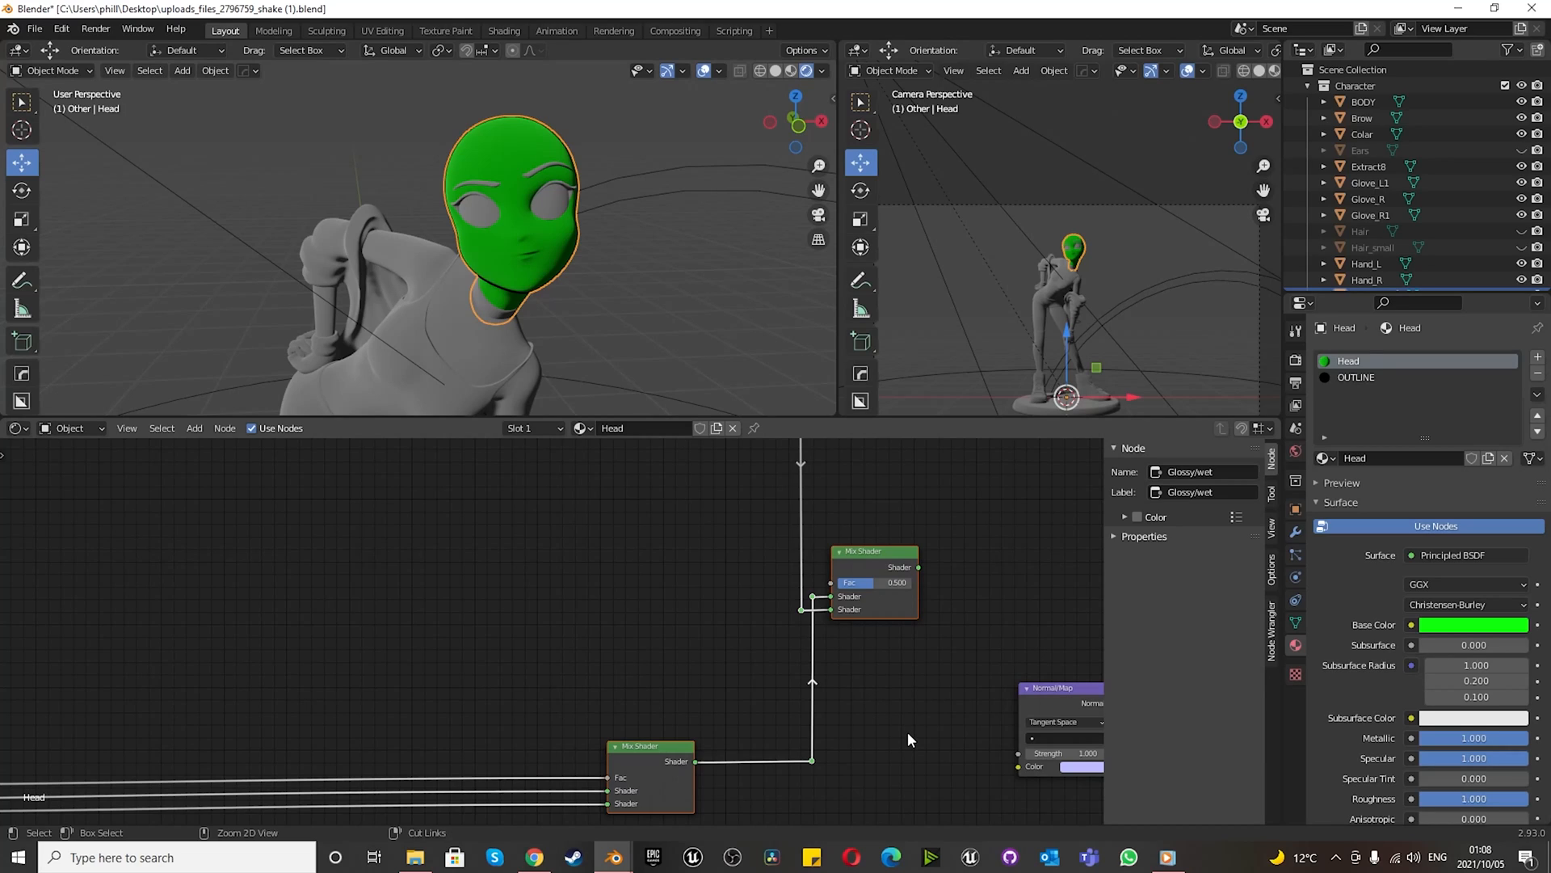
pyautogui.hotkey('ctrl', 'j')
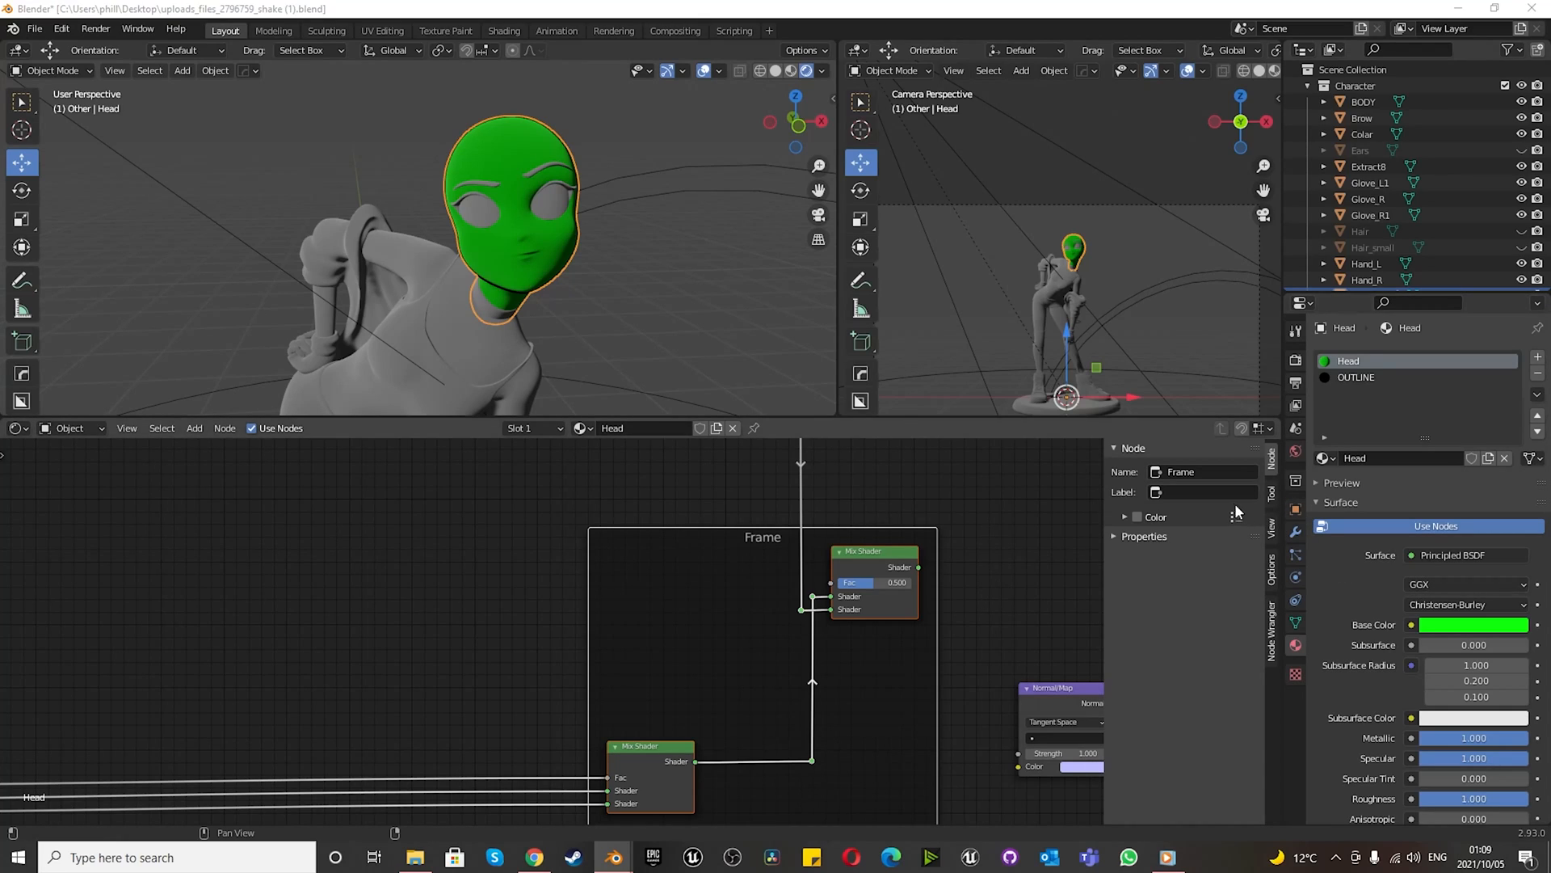
# - Set both the name and the label of the new frame to Mix Shaders
pyautogui.click(1207, 471)
pyautogui.write('M')
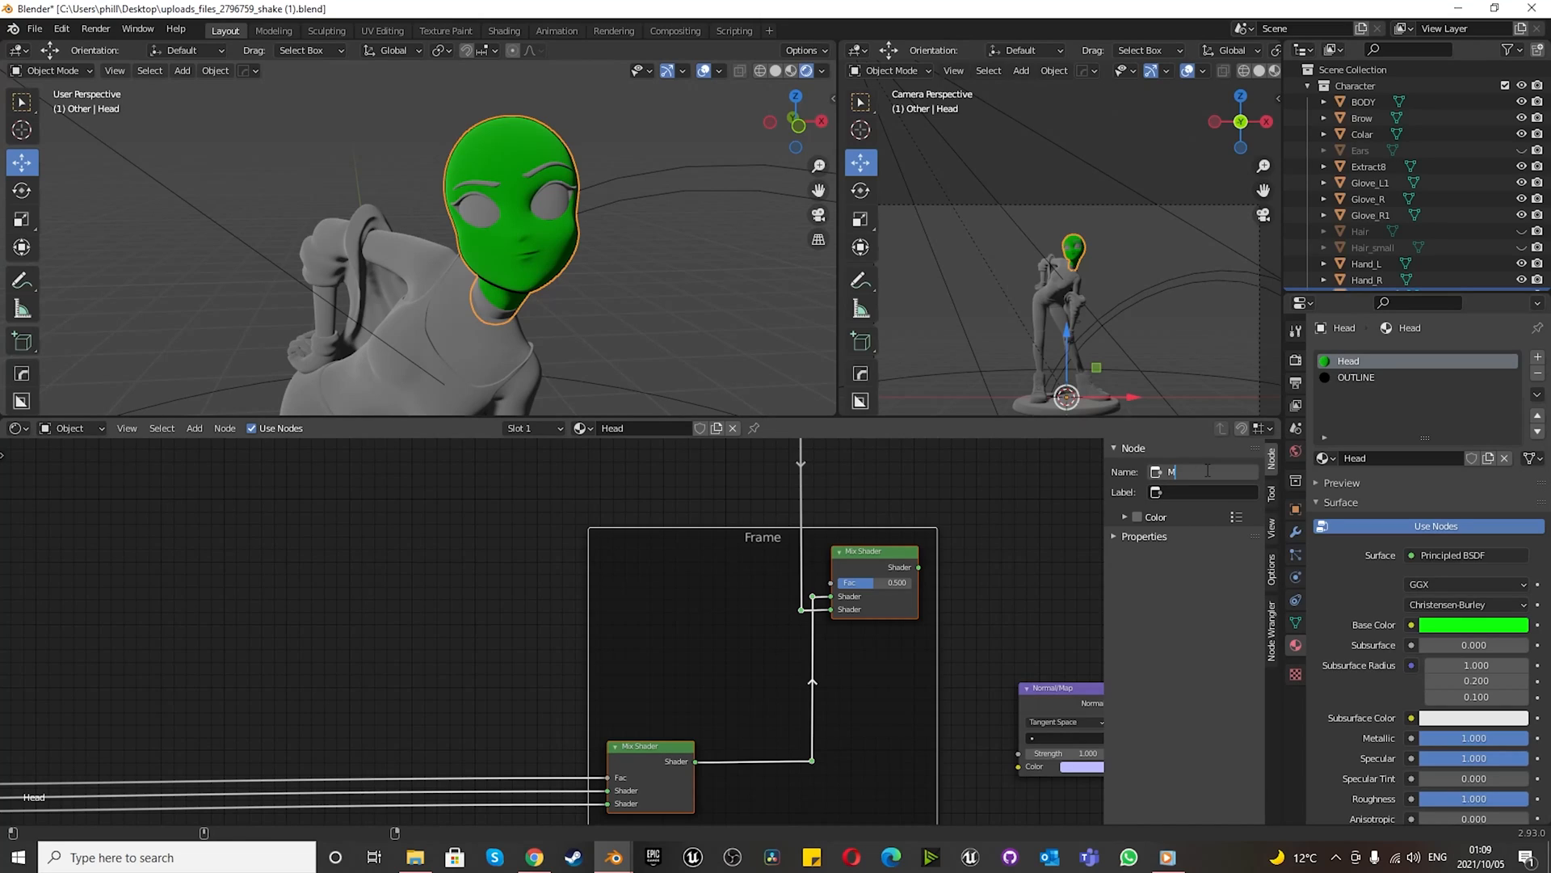
pyautogui.write('ix Shaders')
pyautogui.hotkey('ctrl', 'a')
pyautogui.press('Return')
pyautogui.click(1192, 491)
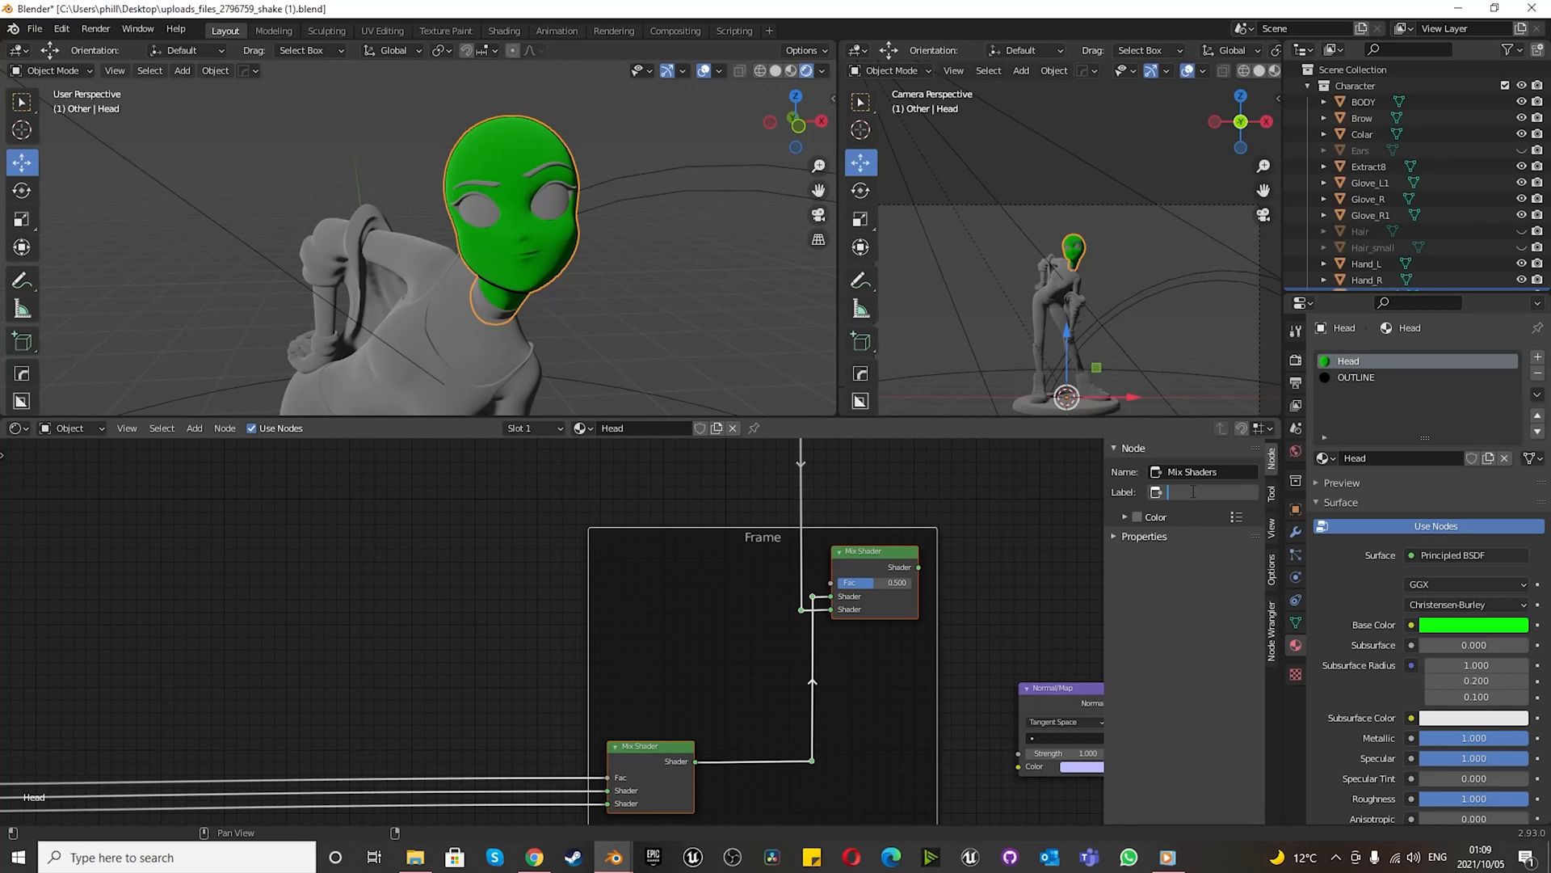
pyautogui.write('Mix Shaders')
pyautogui.press('Return')
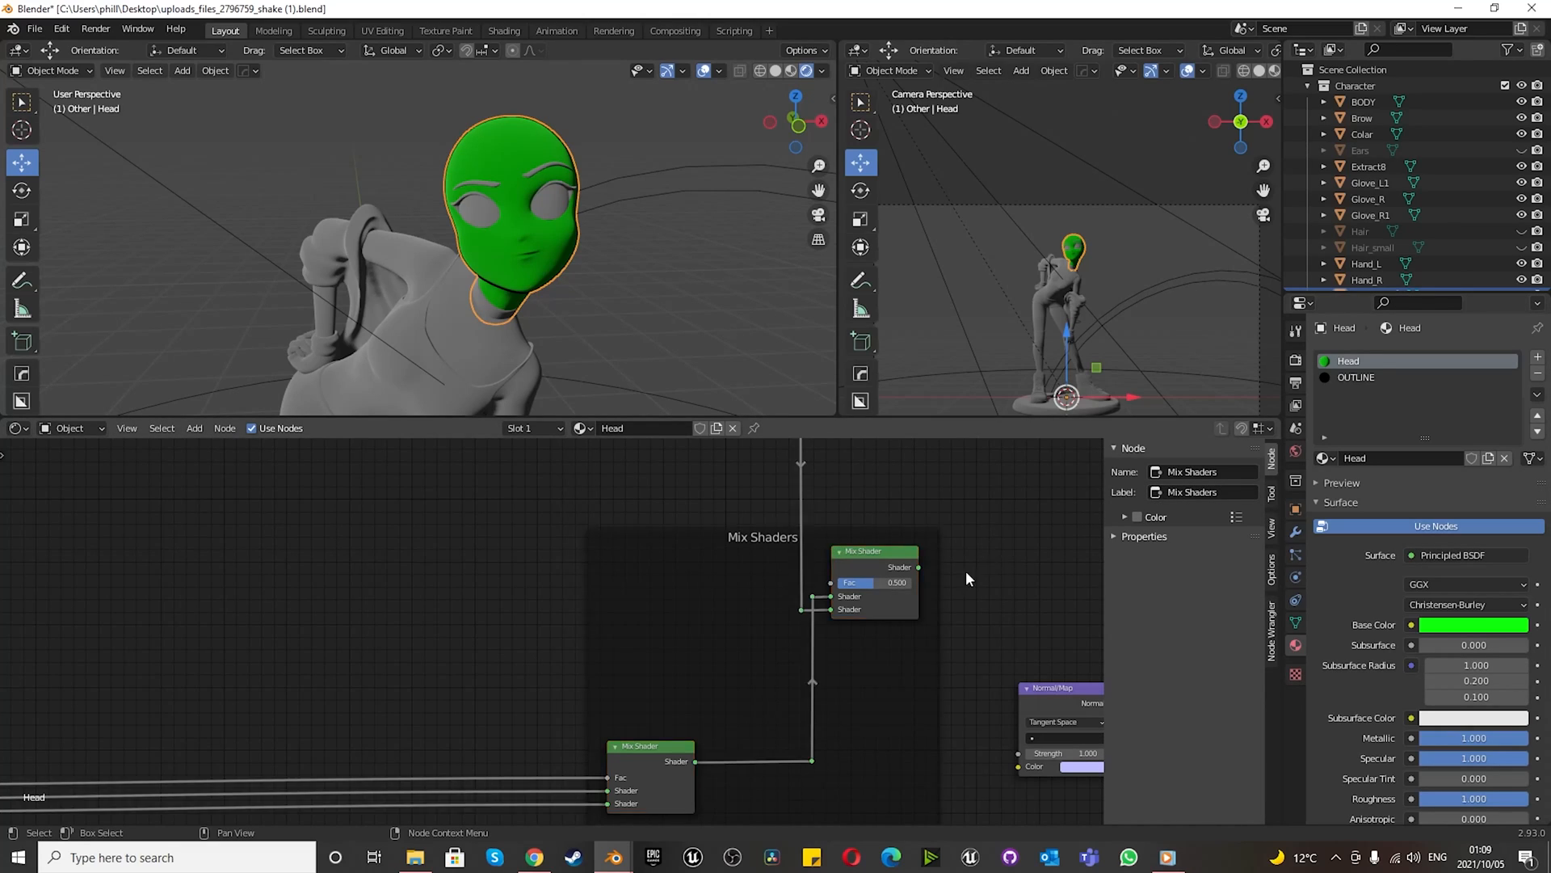
# - Delete the Principled BSDF and Normal Map nodes, keeping the Material Output
pyautogui.scroll(-6, 604, 604)
pyautogui.scroll(-5, 610, 611)
pyautogui.scroll(5, 845, 671)
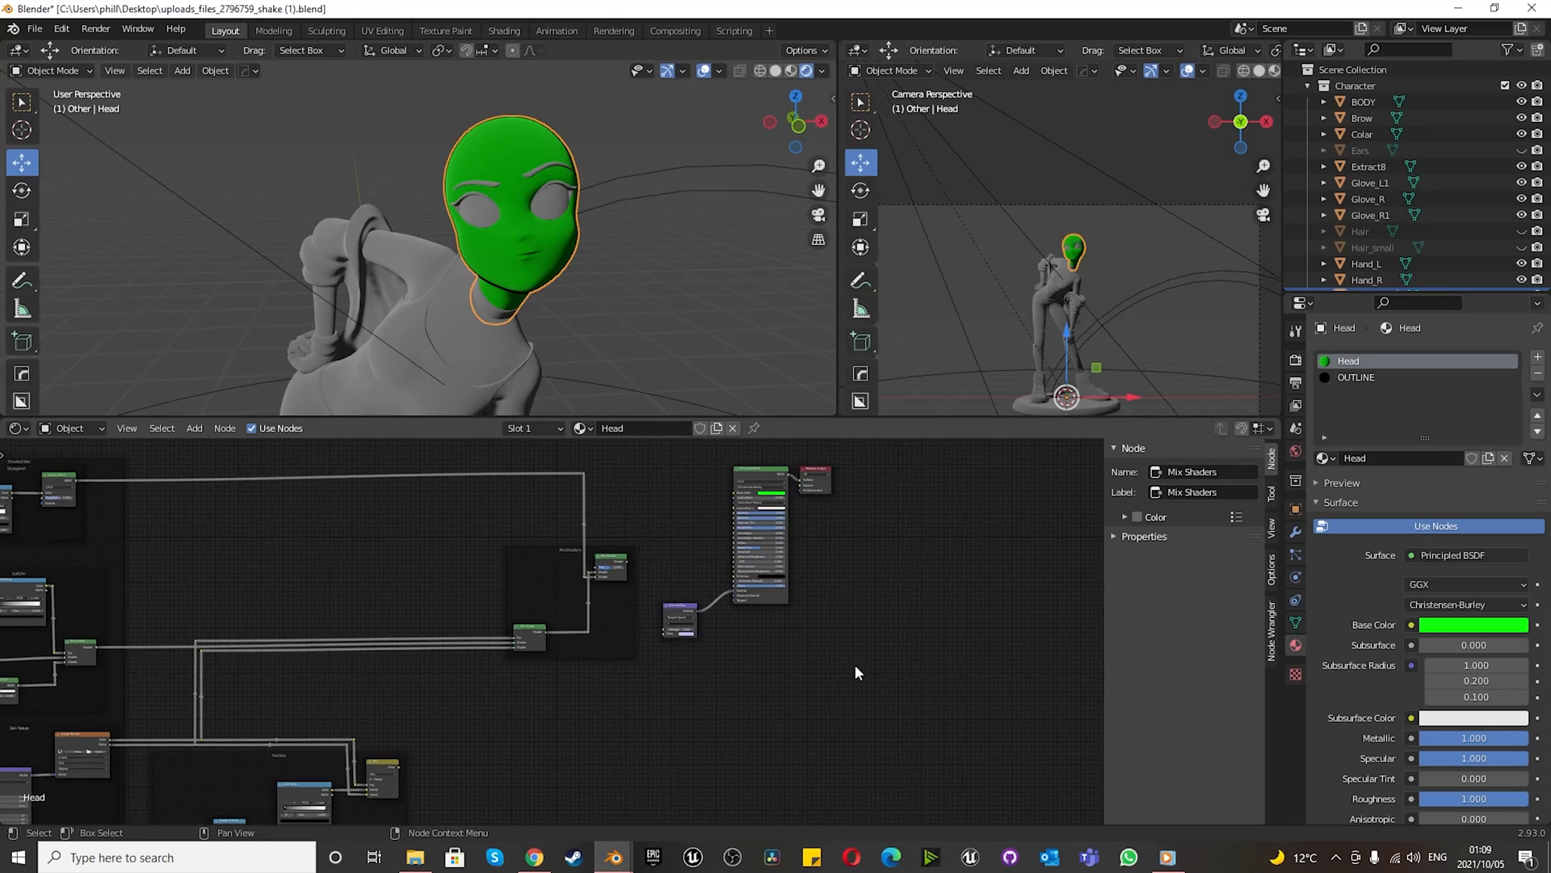
pyautogui.scroll(-1, 853, 671)
pyautogui.moveTo(652, 485); pyautogui.dragTo(770, 670)
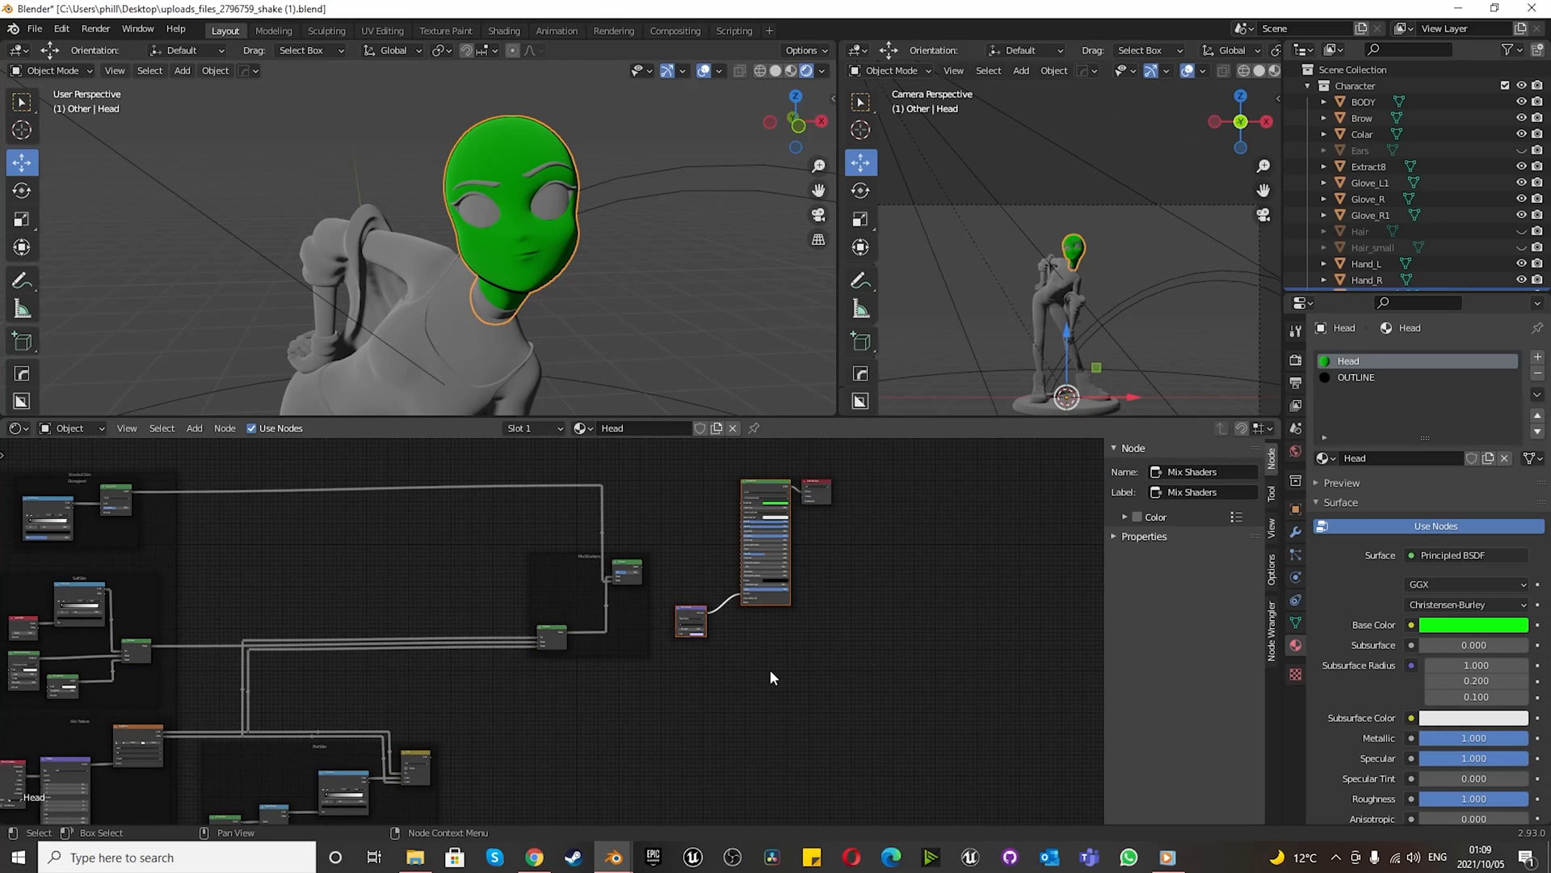
pyautogui.press('x')
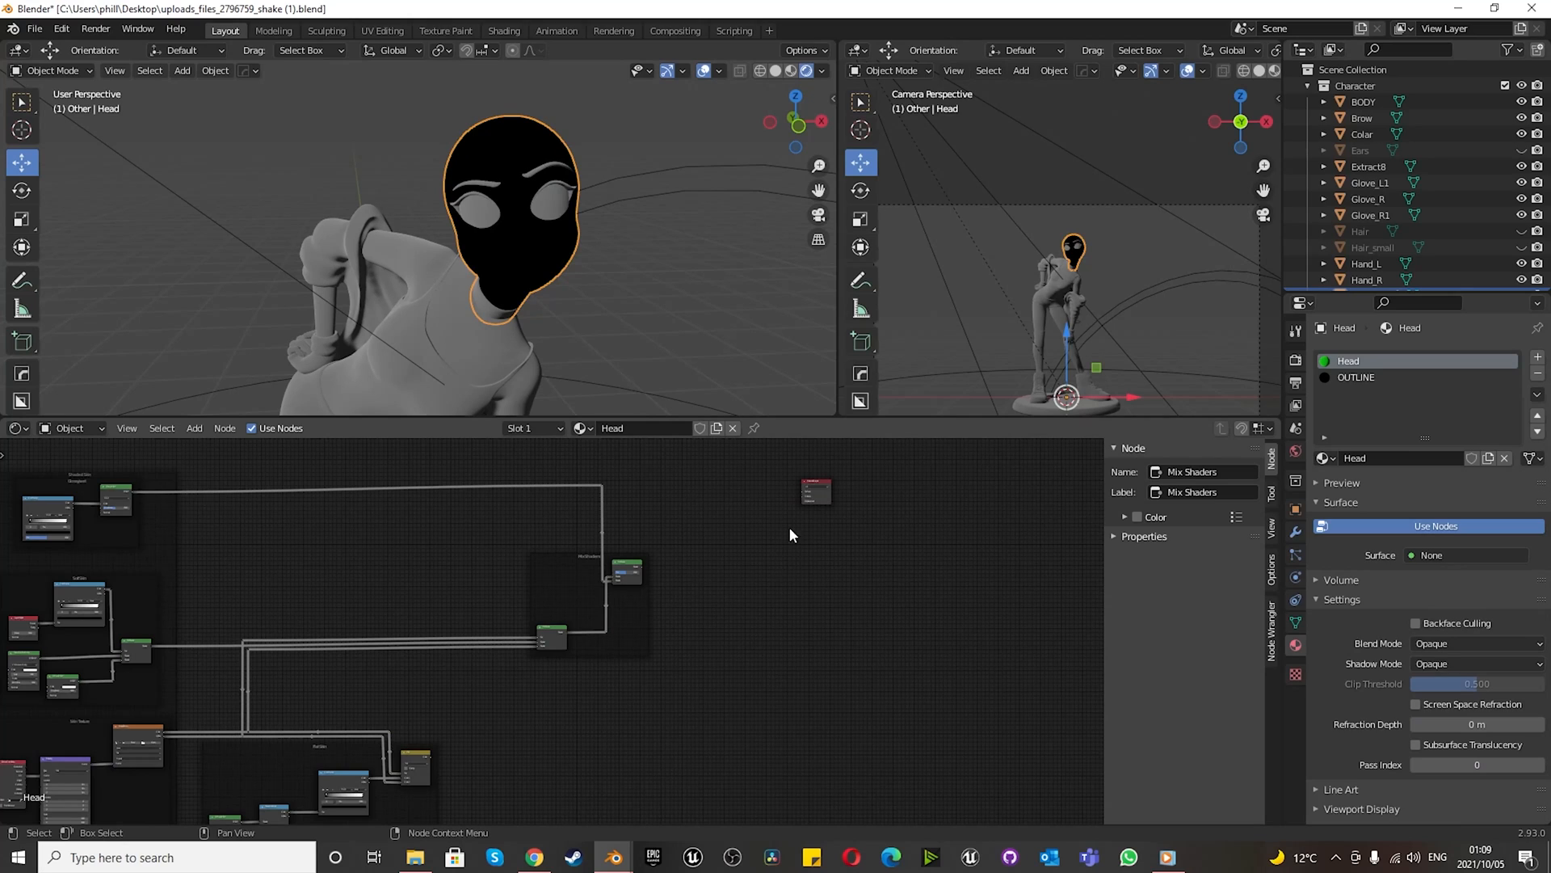
# - Add a Mix Shader node beyond the Mix Shaders frame and connect the upper Mix Shader's output to its first Shader input
pyautogui.scroll(3, 799, 507)
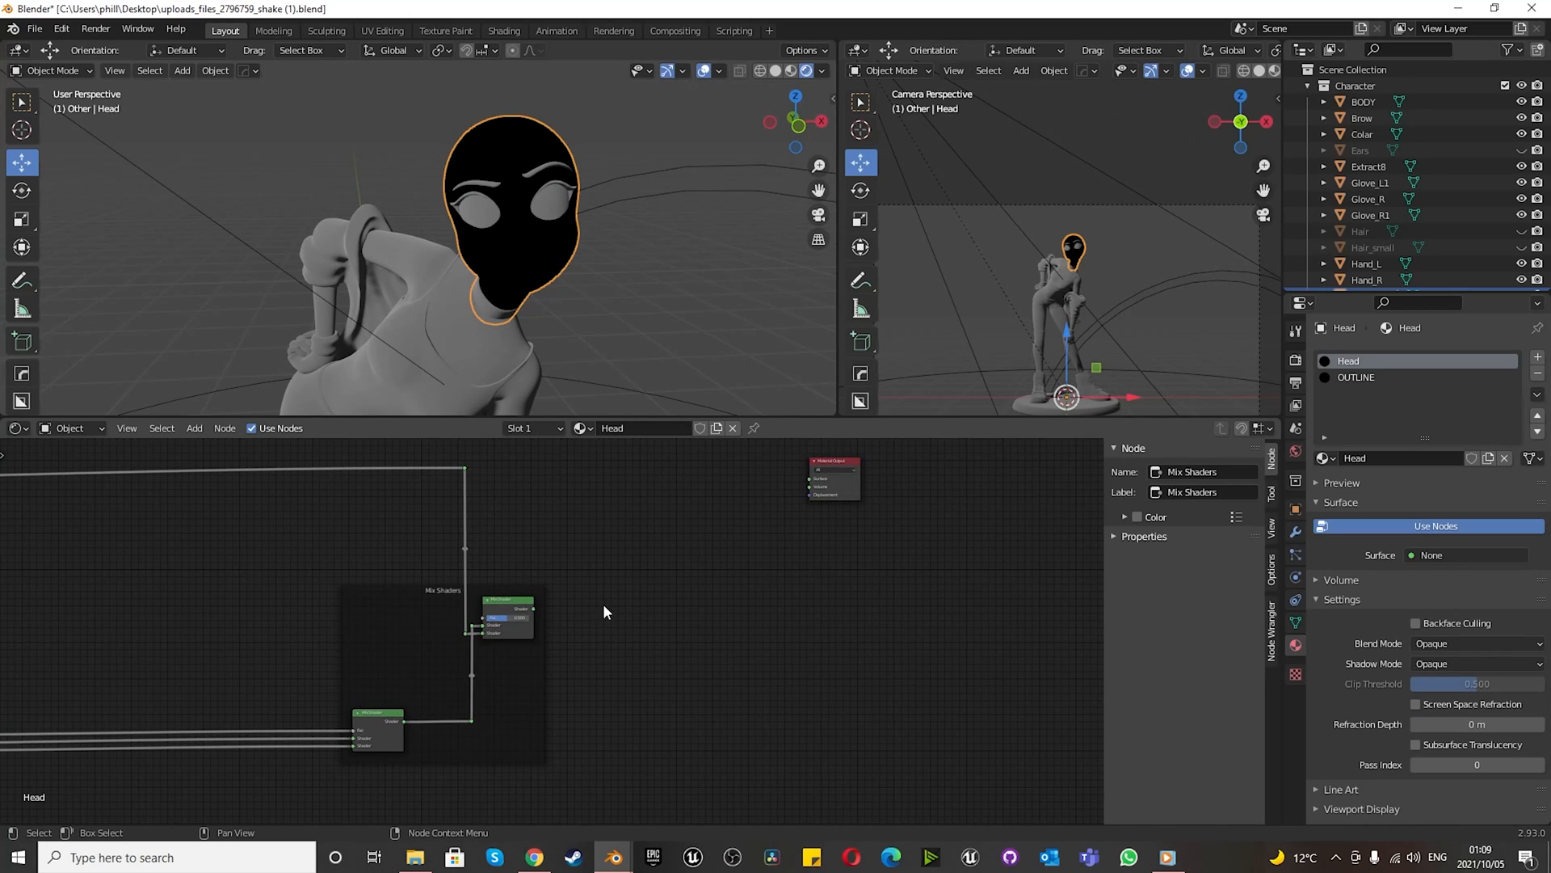
pyautogui.scroll(3, 556, 595)
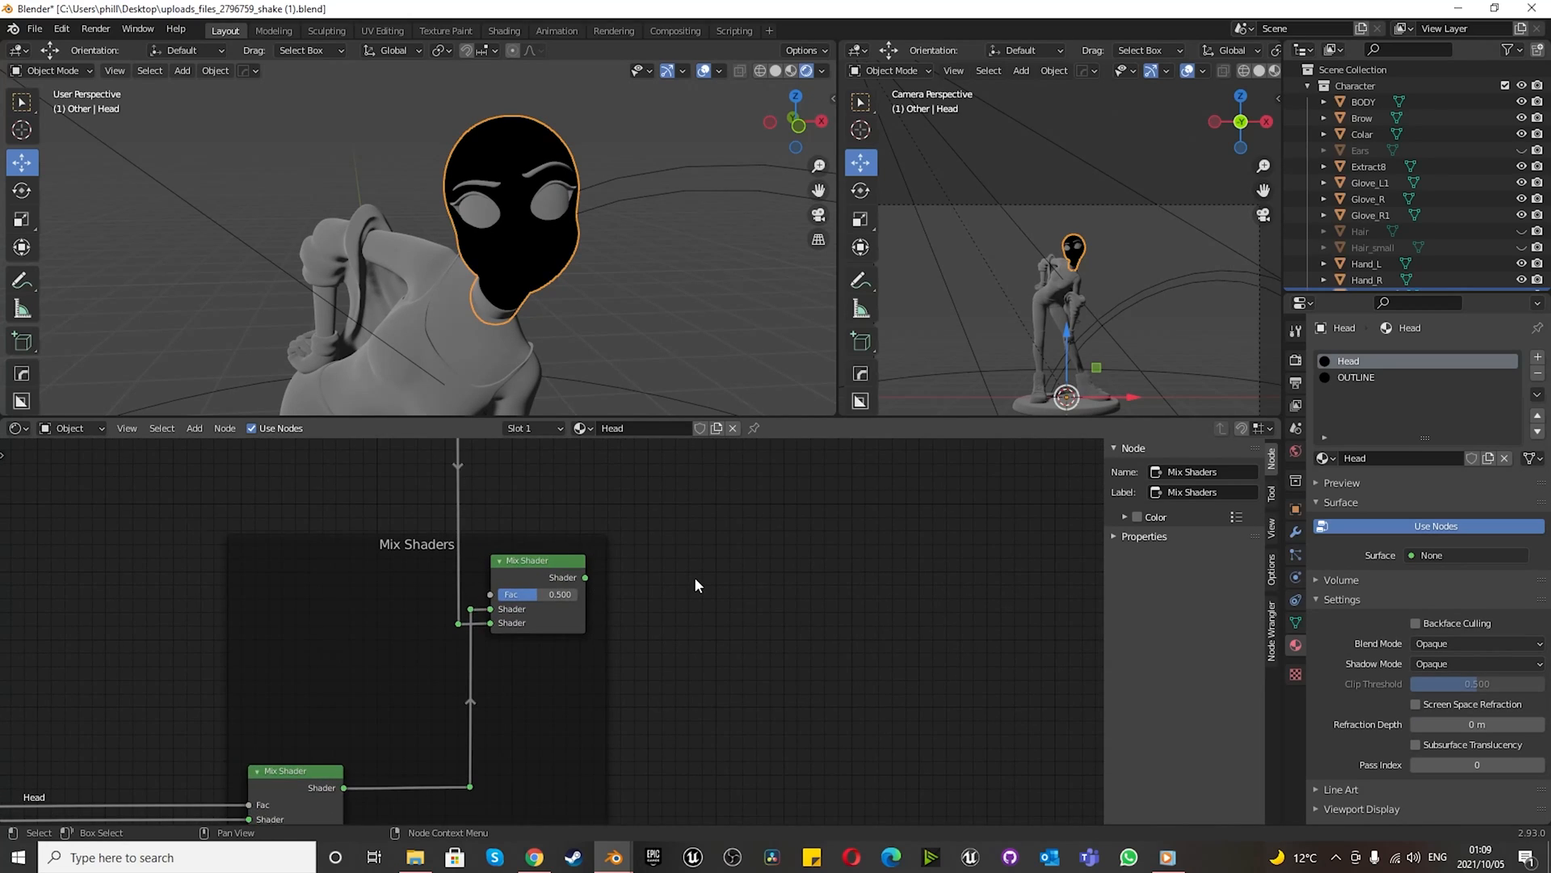
pyautogui.hotkey('shift', 'a')
pyautogui.moveTo(696, 671)
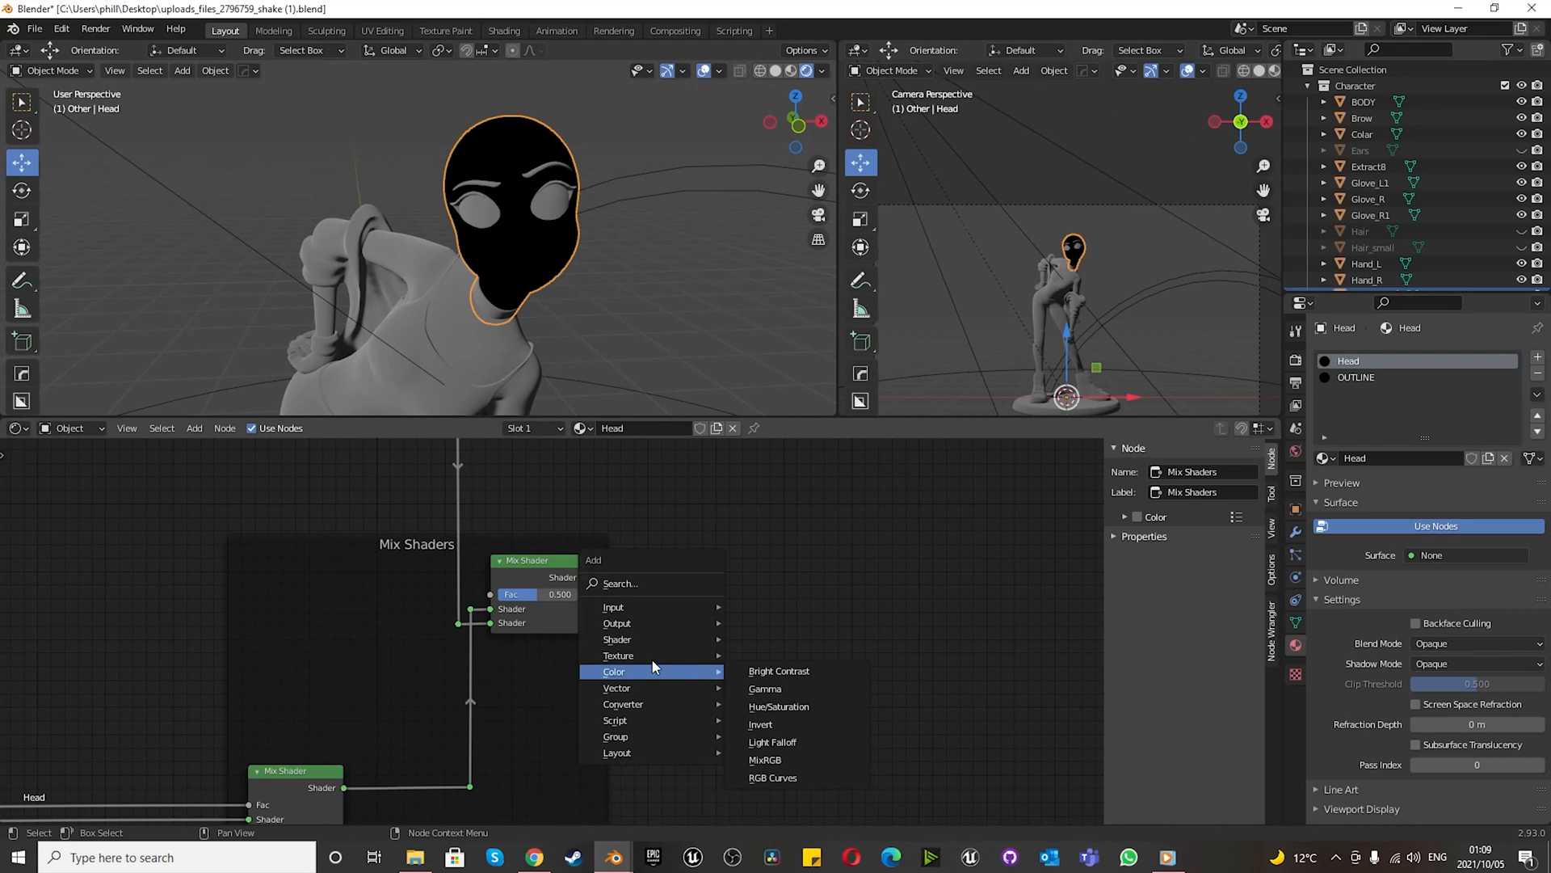
pyautogui.moveTo(656, 640)
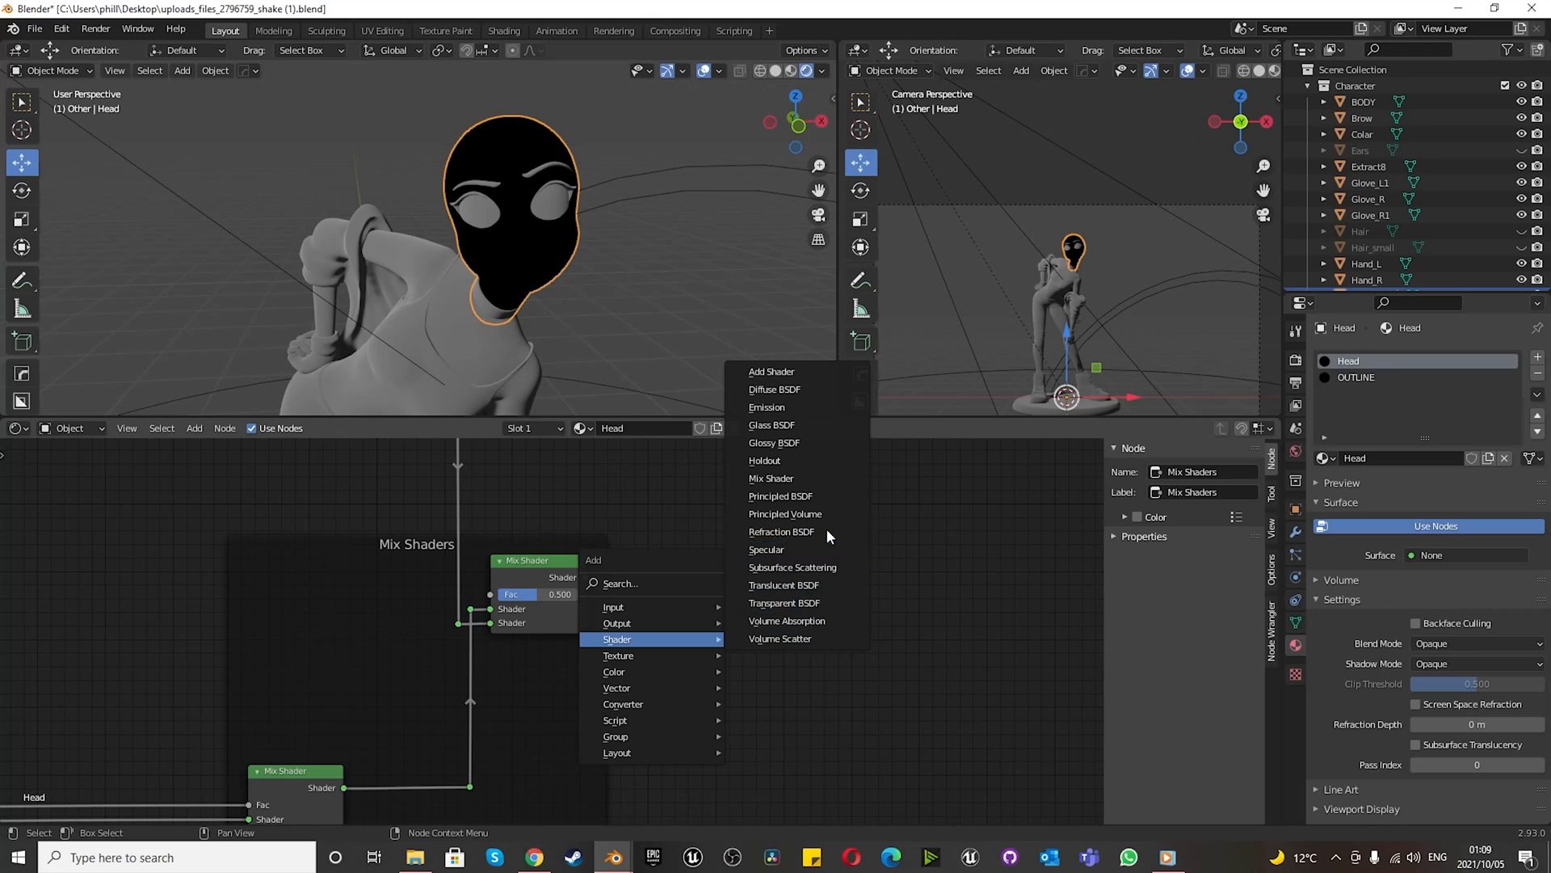
pyautogui.click(813, 479)
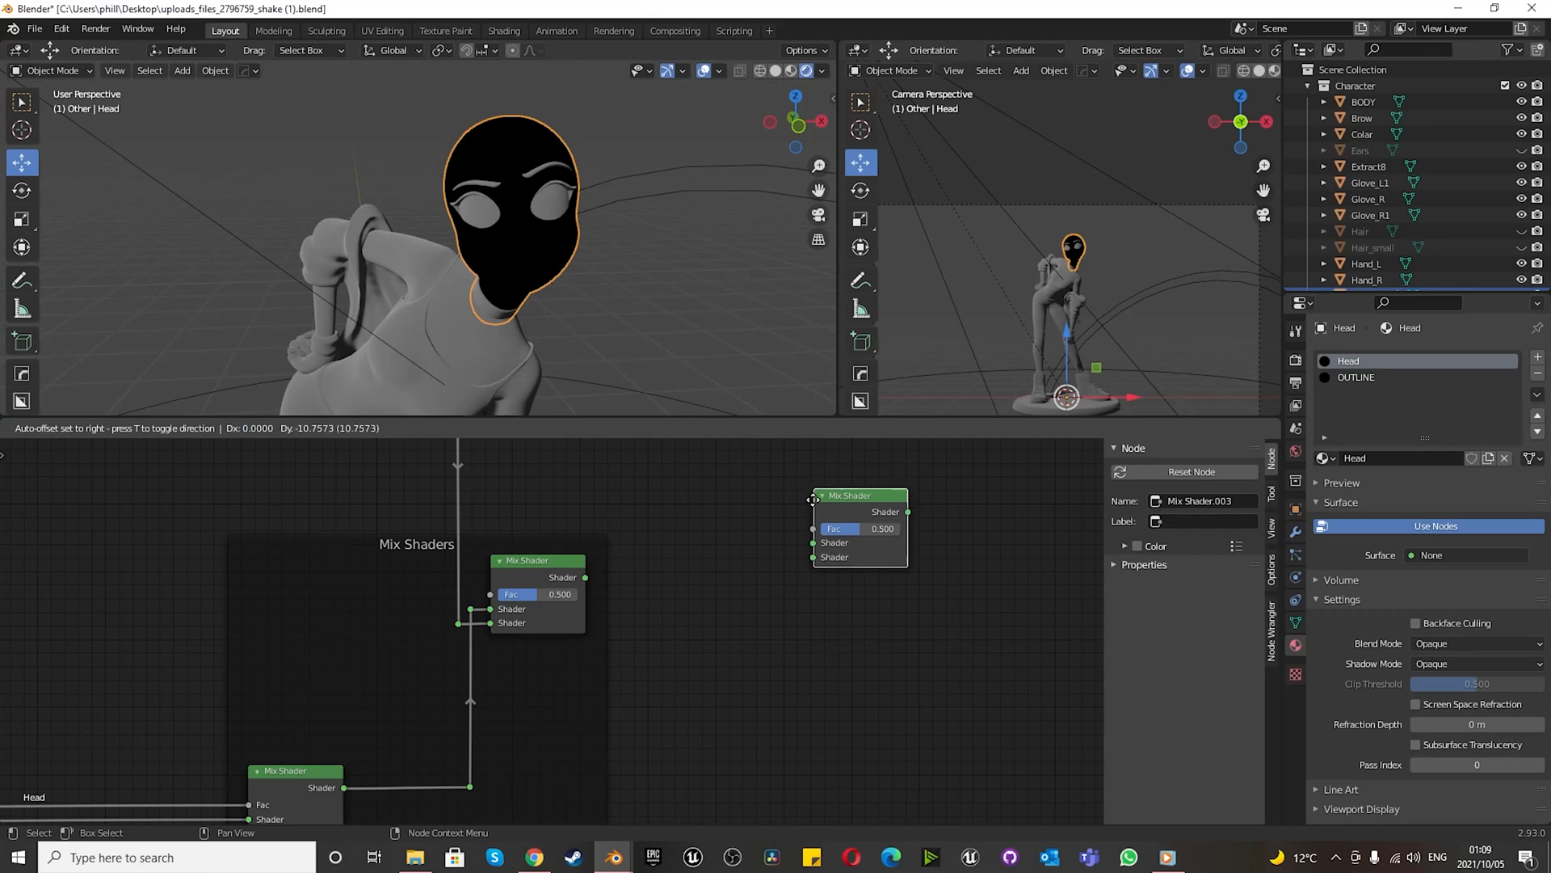
pyautogui.click(711, 537)
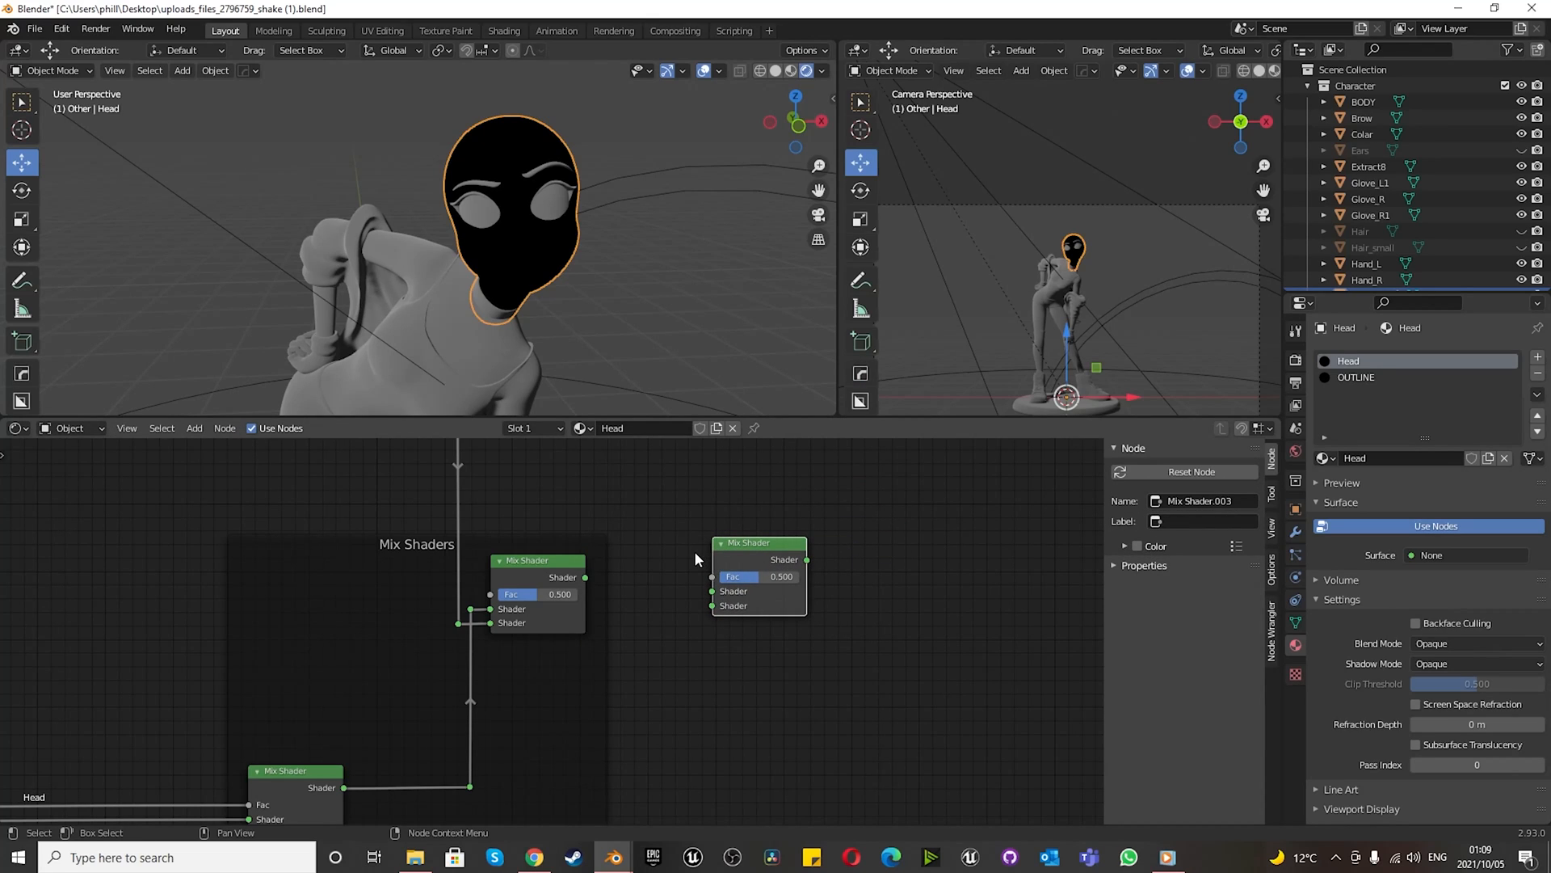
pyautogui.moveTo(585, 577); pyautogui.dragTo(739, 533)
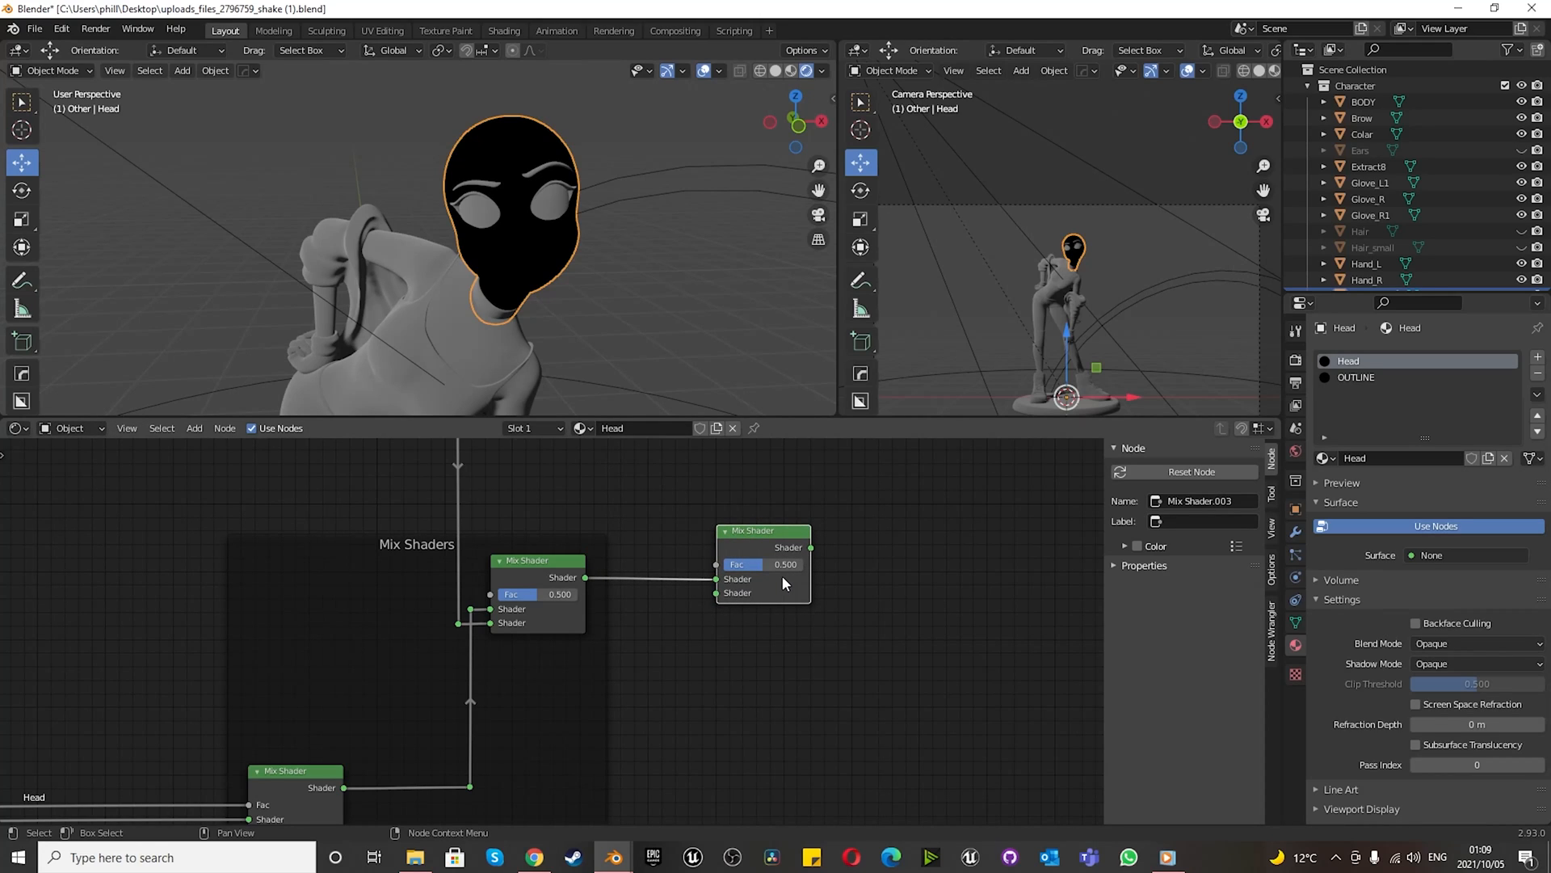
# - Connect the output of the final mix node in the Flat Skin frame to the second Shader input of the new Mix Shader
pyautogui.scroll(-3, 781, 571)
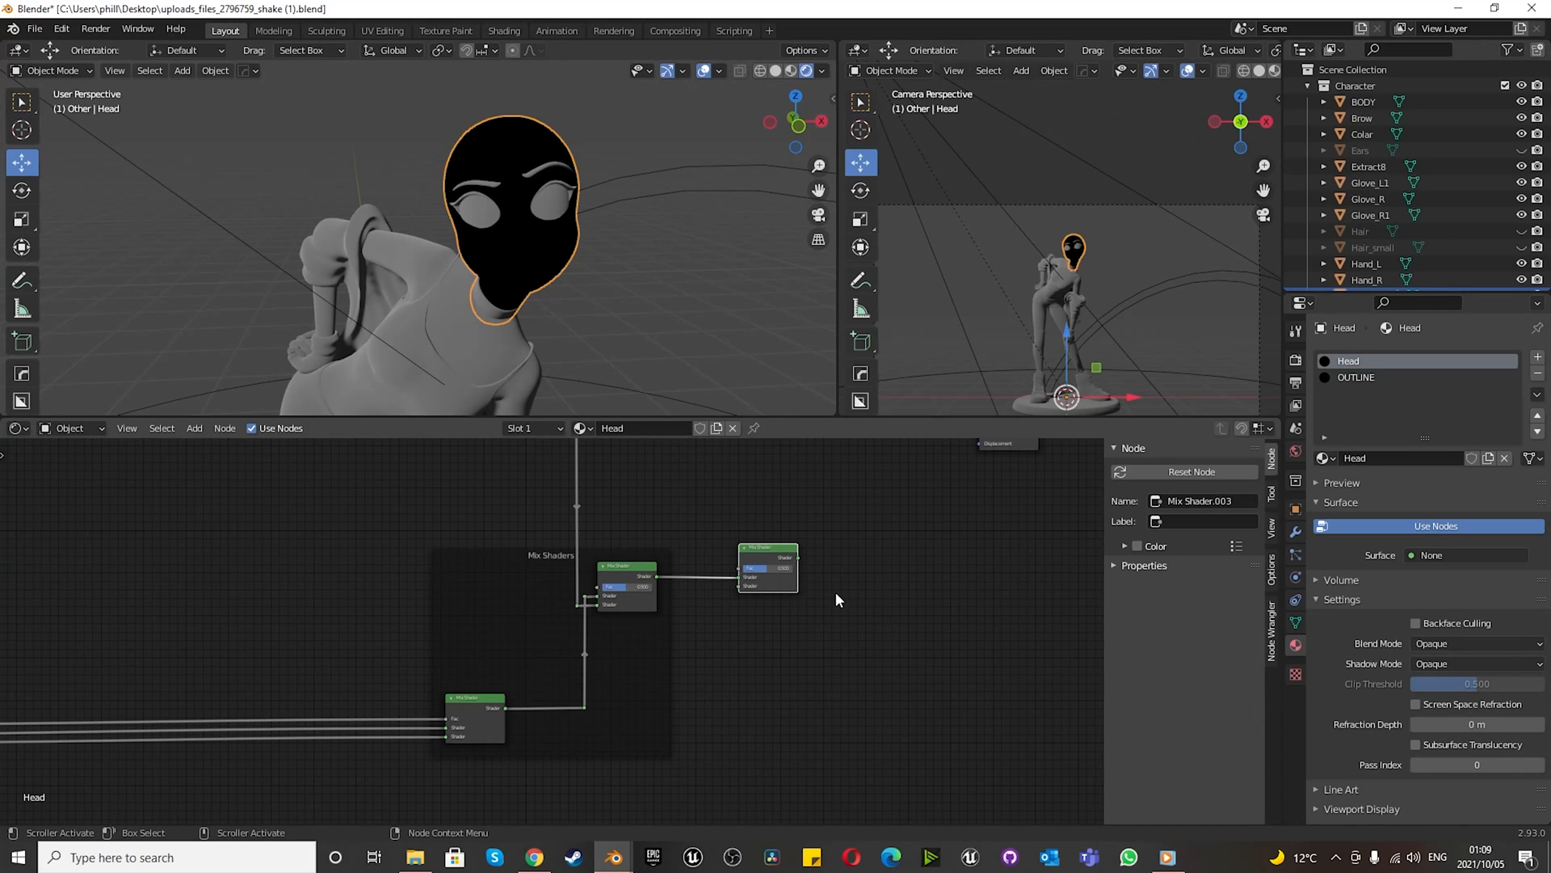
pyautogui.scroll(-13, 832, 565)
pyautogui.scroll(6, 638, 777)
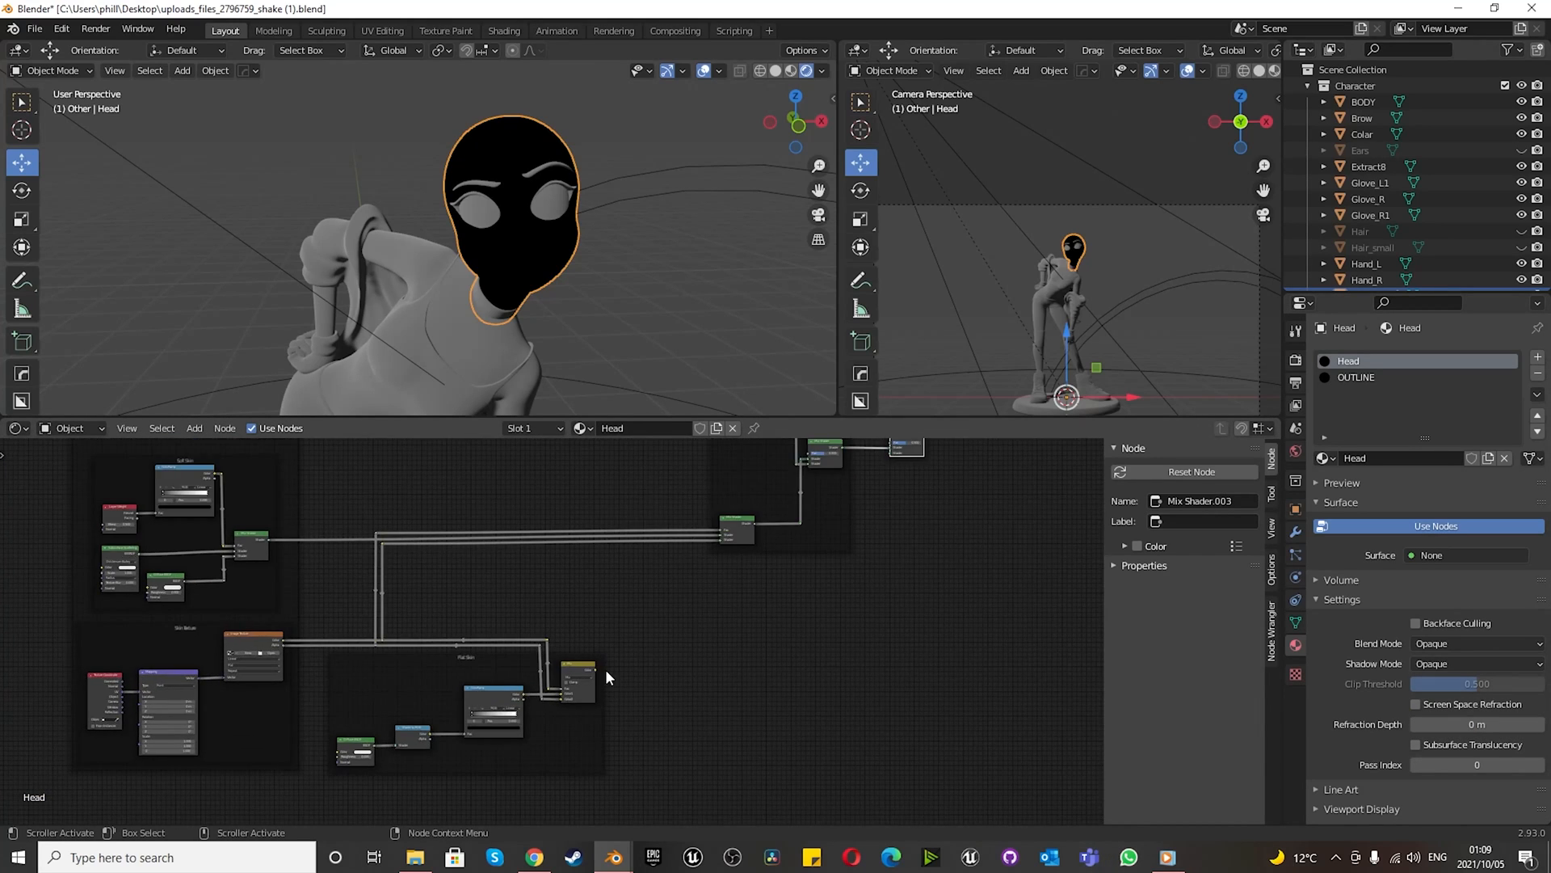
pyautogui.scroll(-3, 740, 654)
pyautogui.scroll(1, 722, 585)
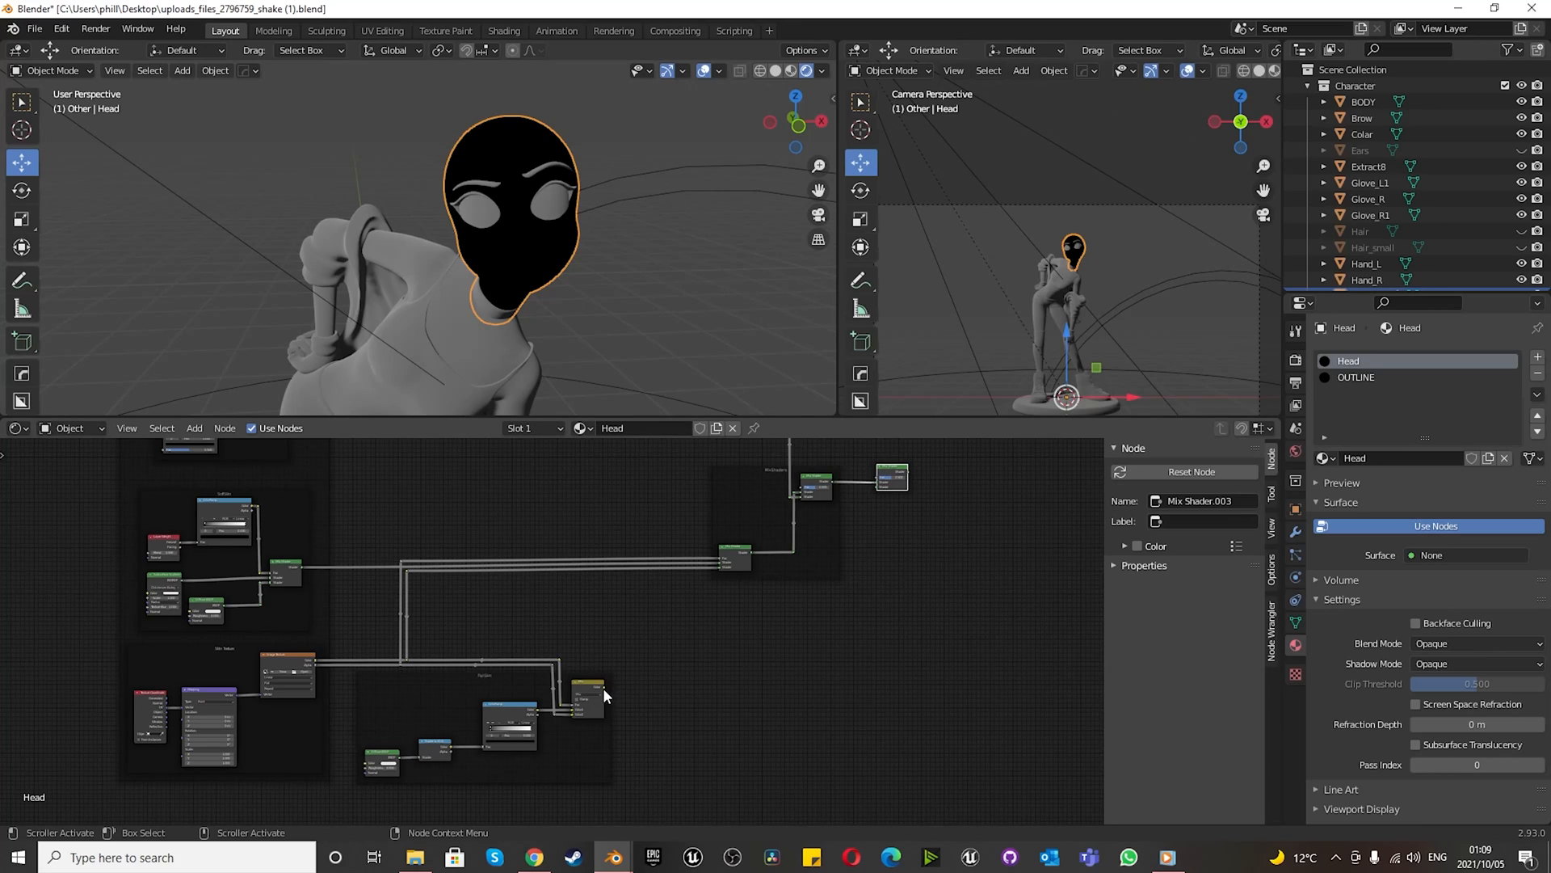
pyautogui.moveTo(603, 685); pyautogui.dragTo(875, 488)
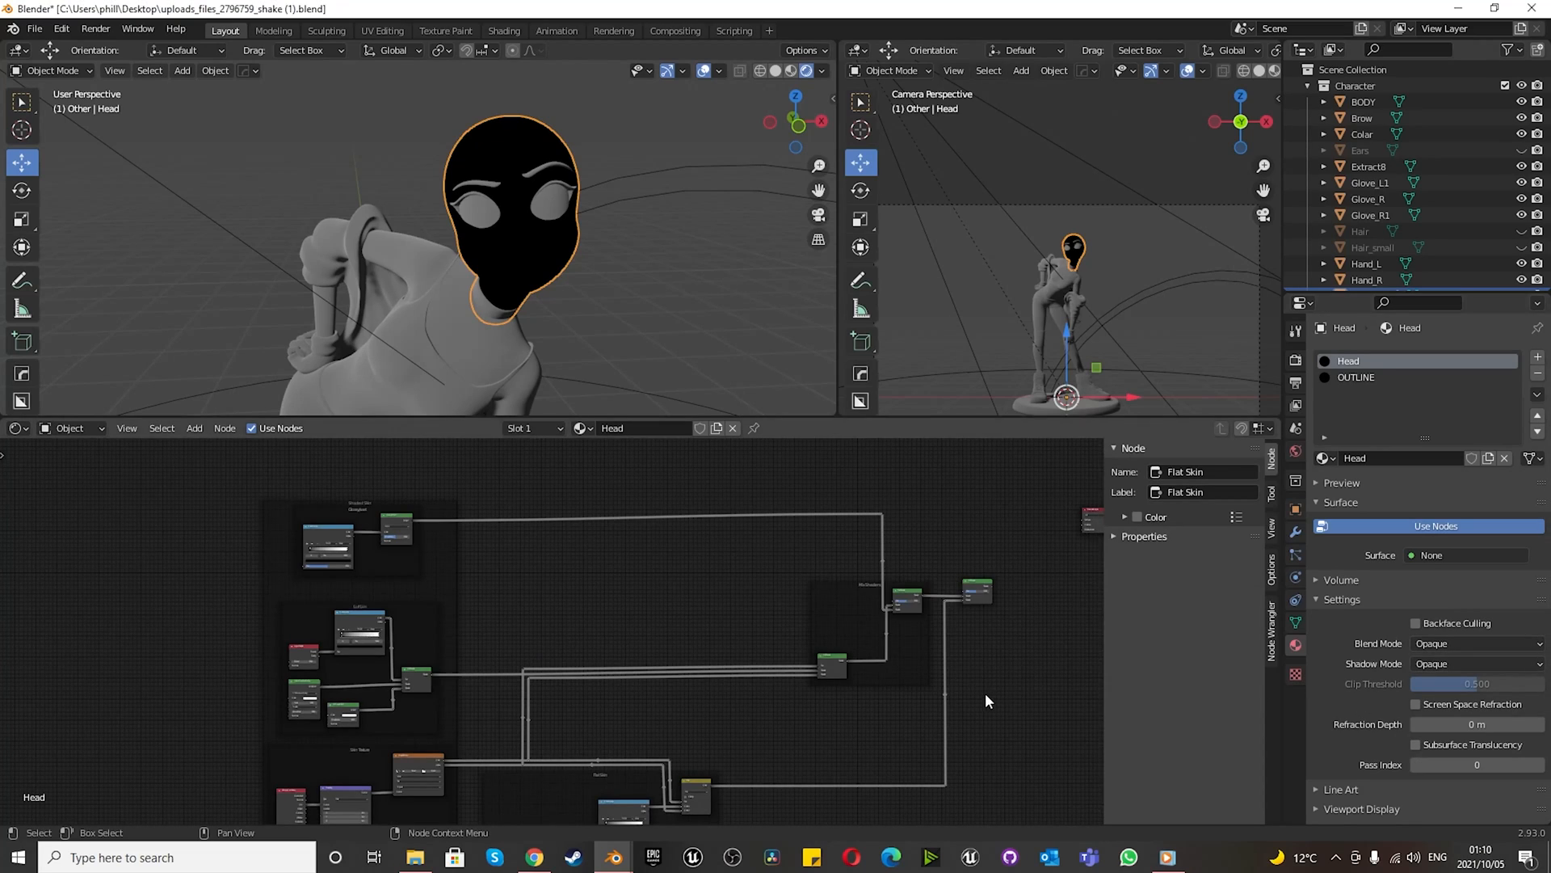
# - Enclose the newly added Mix Shader in a frame of its own
pyautogui.scroll(-3, 988, 674)
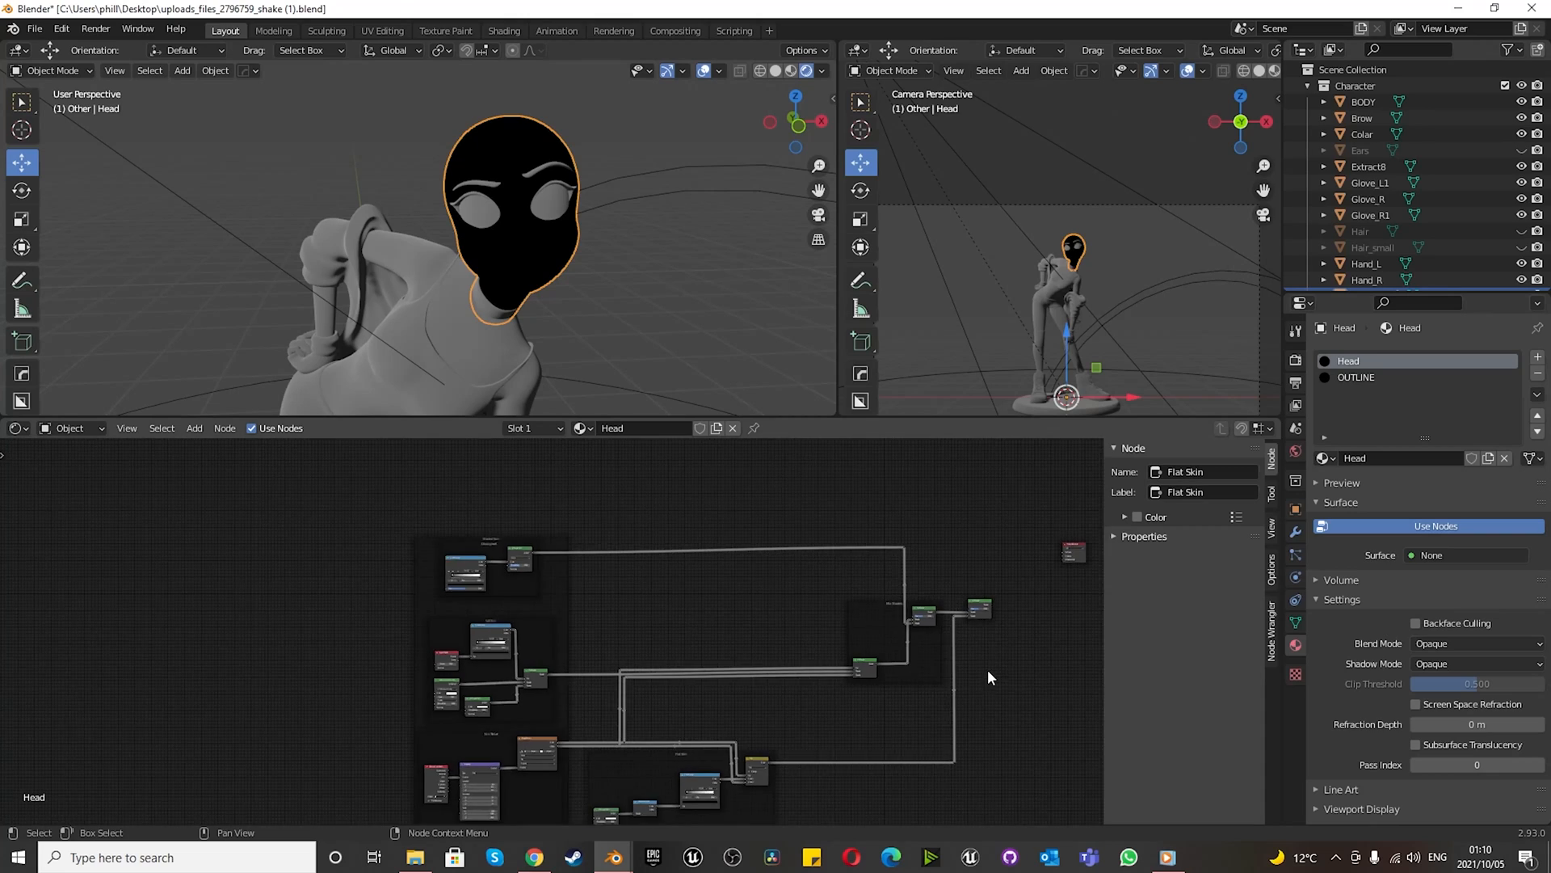
pyautogui.scroll(5, 988, 673)
pyautogui.click(917, 545)
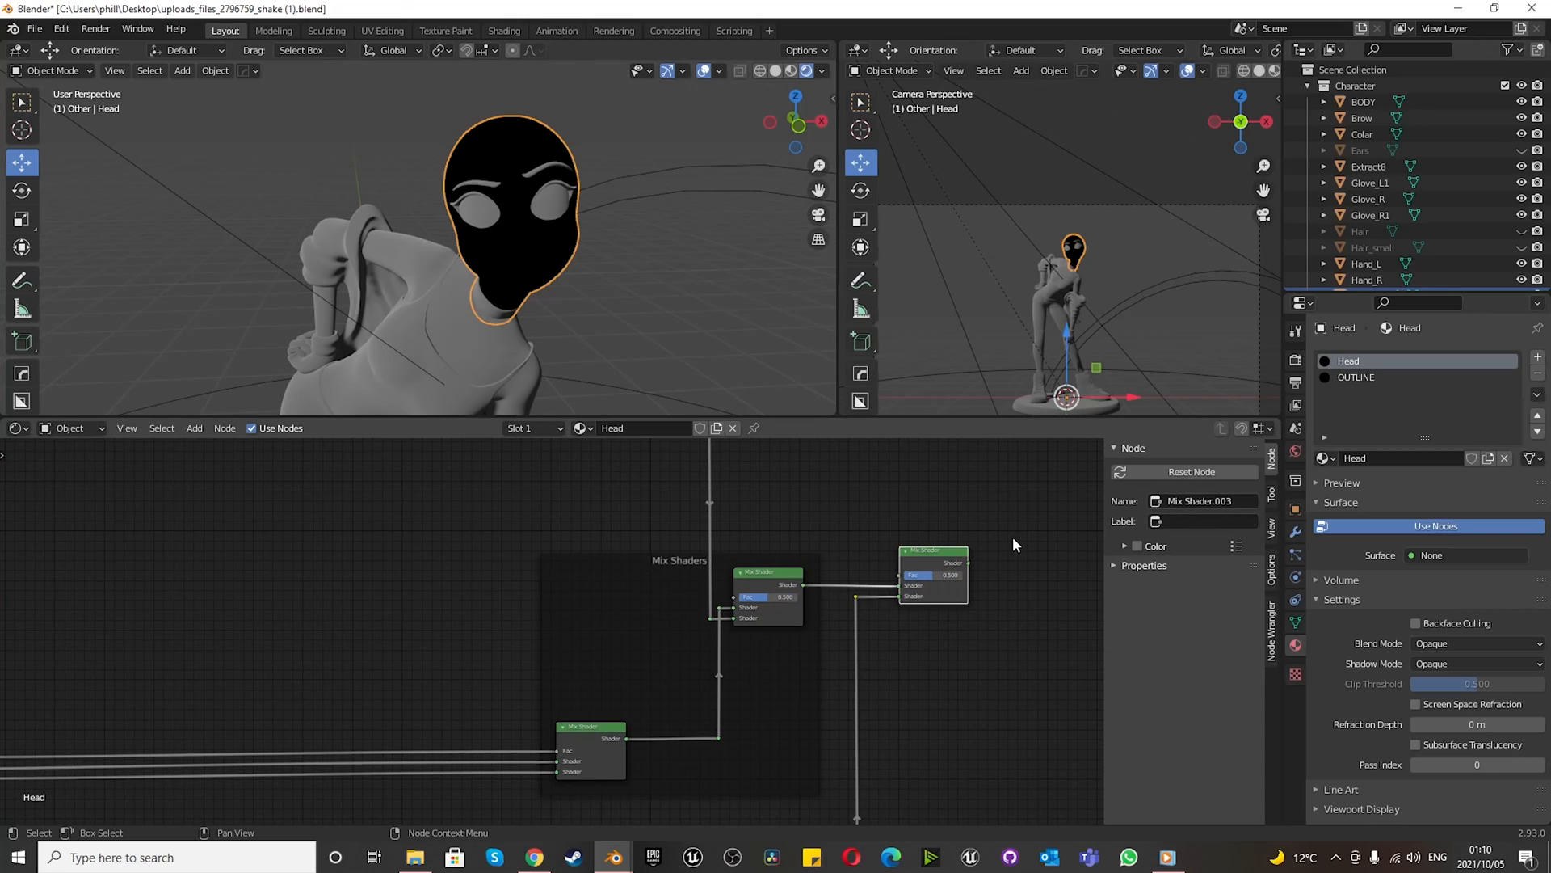
pyautogui.hotkey('ctrl', 'j')
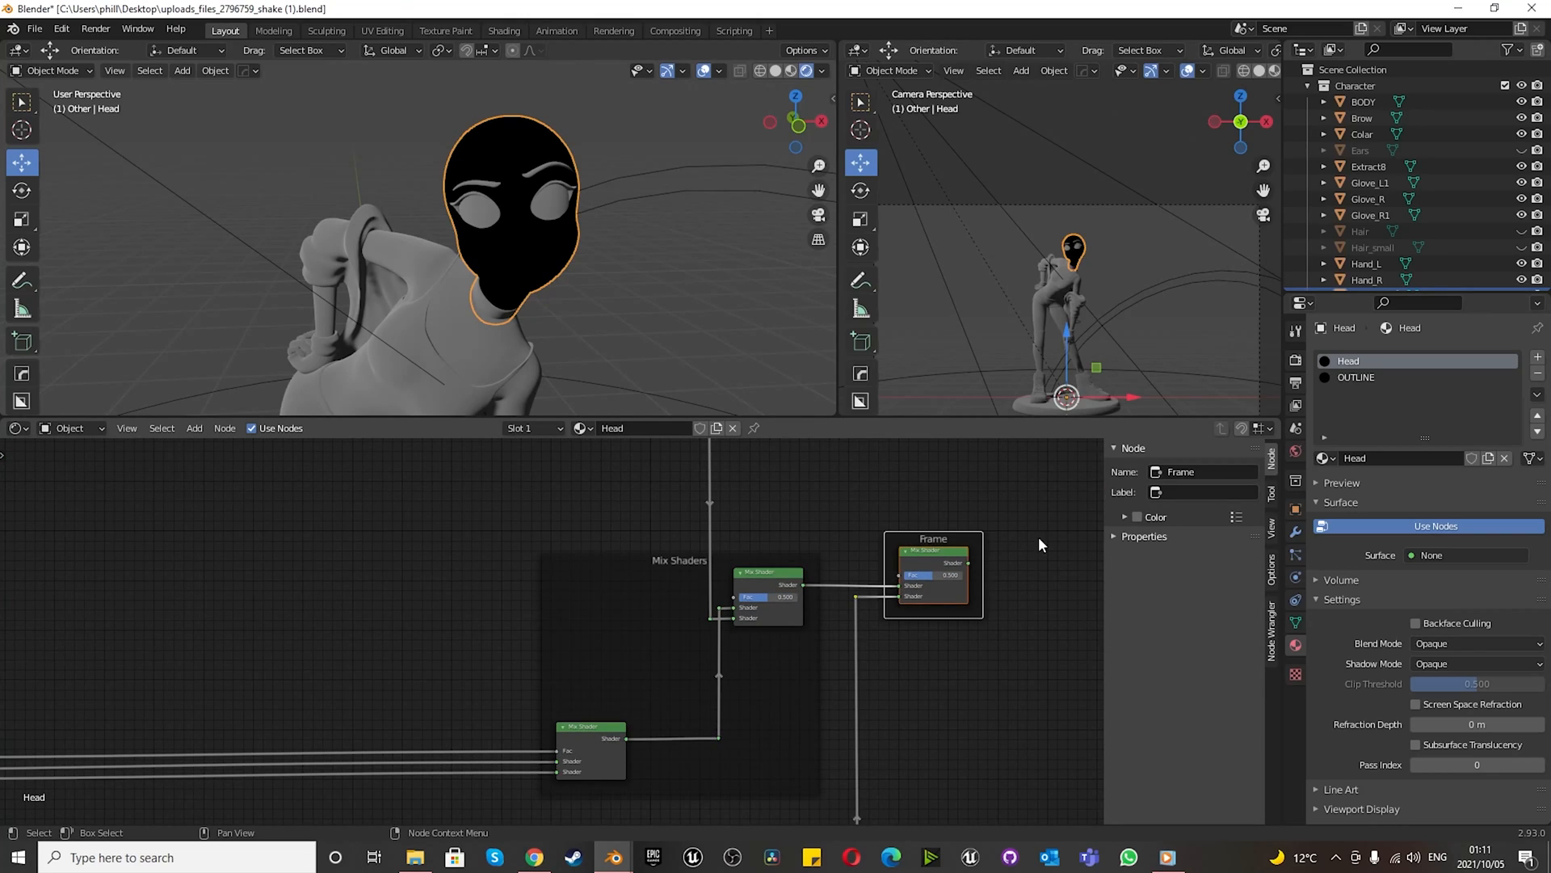
# - Set both the name and the label of the new frame to ON/OFF
pyautogui.click(1217, 473)
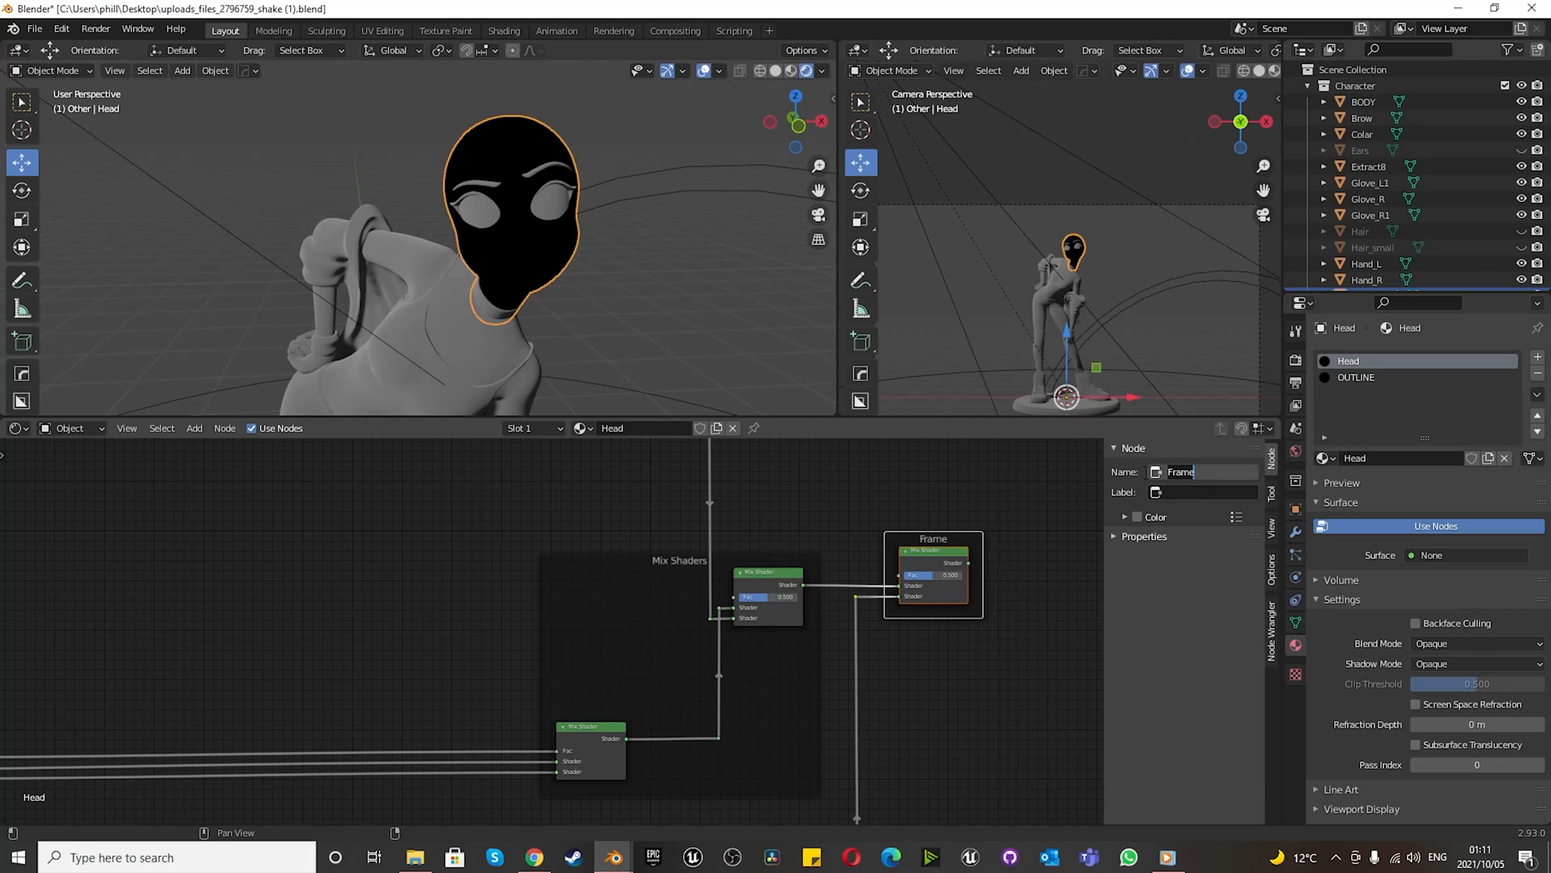
pyautogui.write('O')
pyautogui.press('BackSpace')
pyautogui.write('N/OFF')
pyautogui.hotkey('ctrl', 'a')
pyautogui.hotkey('ctrl', 'c')
pyautogui.press('Return')
pyautogui.click(1196, 492)
pyautogui.hotkey('ctrl', 'v')
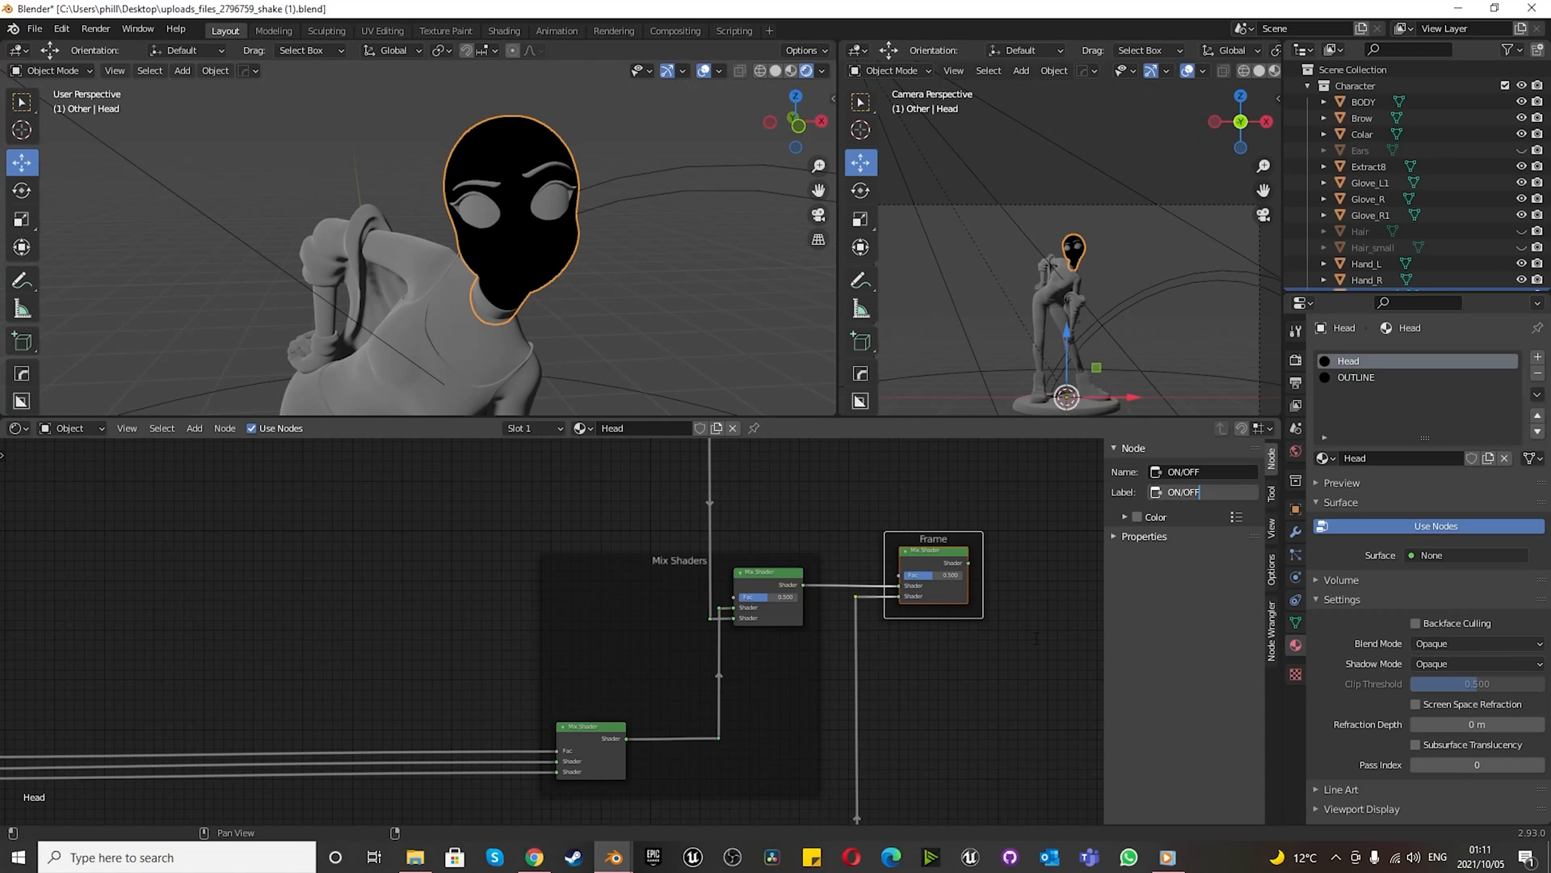
pyautogui.press('Return')
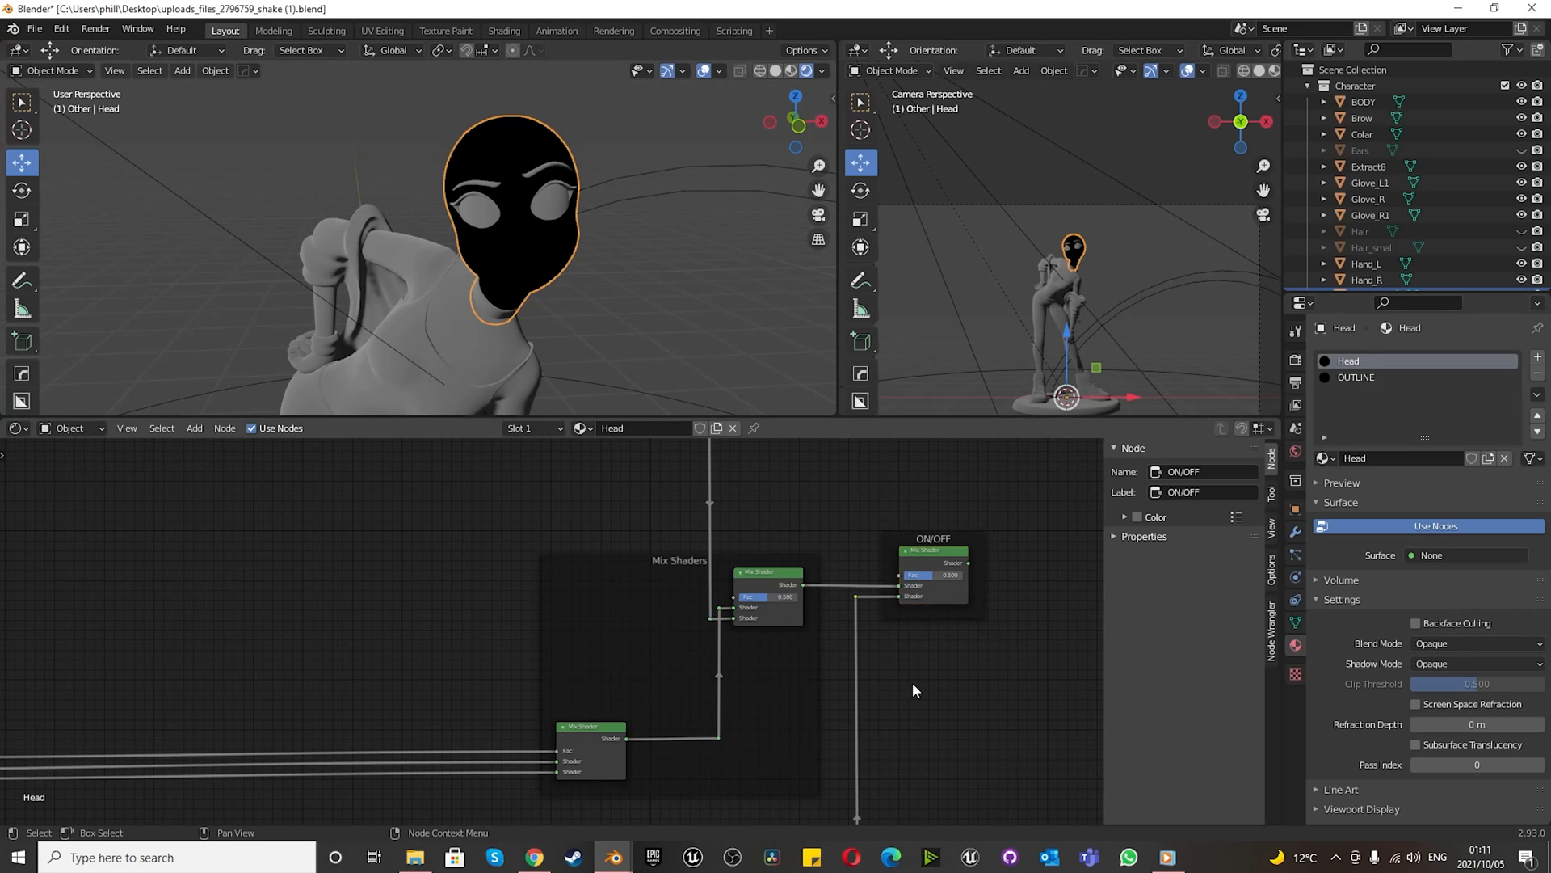
# - Move the Material Output beside the ON/OFF frame and connect the framed Mix Shader's output to its Surface input
pyautogui.scroll(-3, 800, 705)
pyautogui.scroll(-4, 800, 707)
pyautogui.scroll(6, 976, 578)
pyautogui.moveTo(975, 559); pyautogui.dragTo(937, 661)
pyautogui.moveTo(970, 563); pyautogui.dragTo(877, 675)
pyautogui.scroll(5, 877, 676)
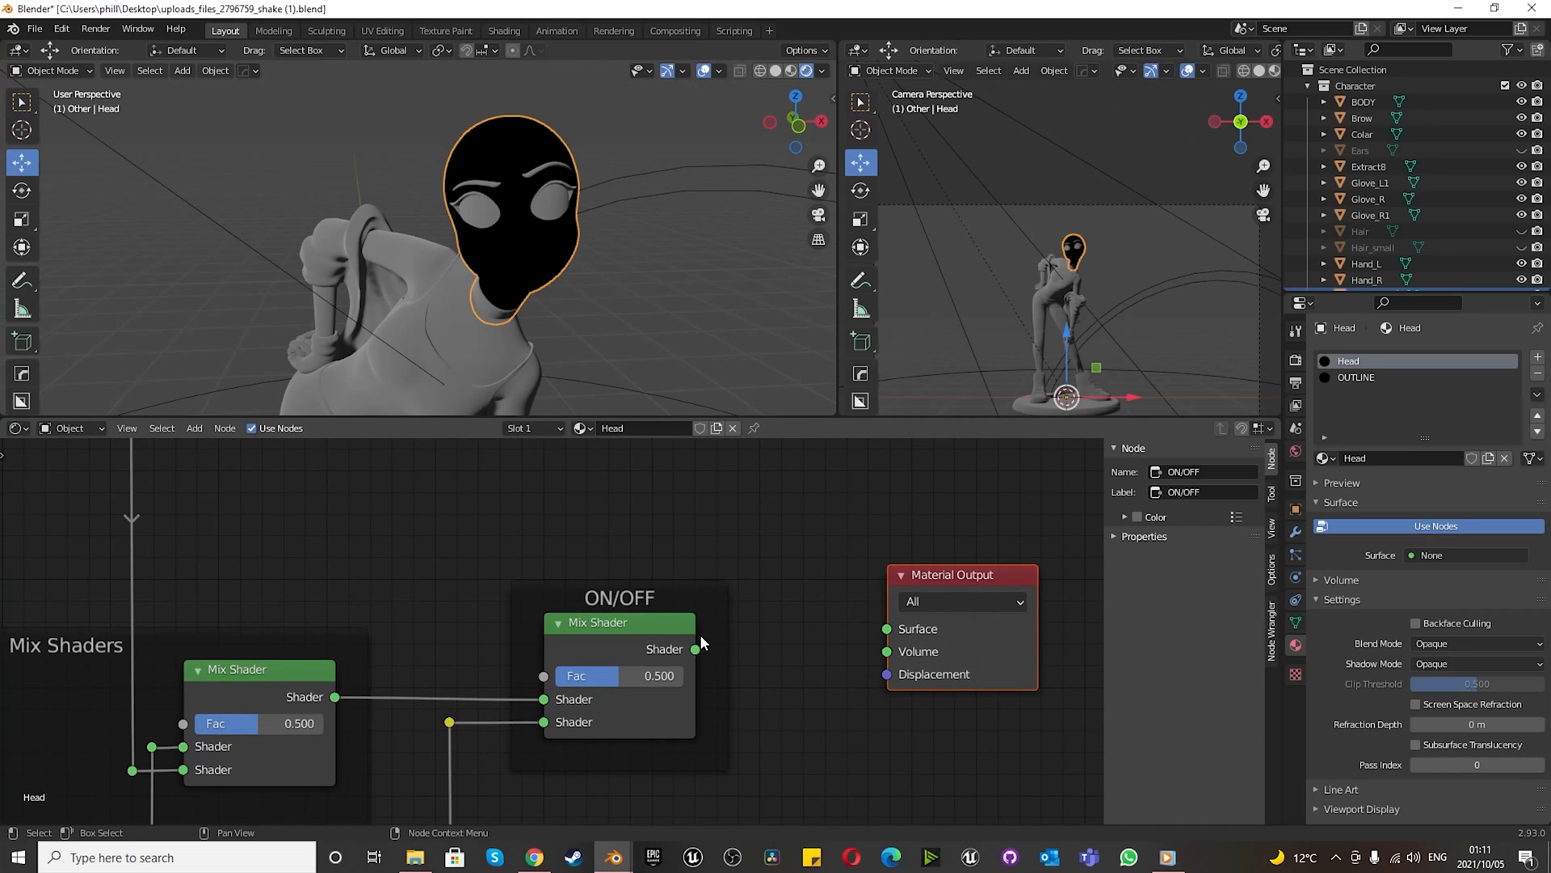
pyautogui.moveTo(695, 650); pyautogui.dragTo(887, 628)
pyautogui.moveTo(945, 576); pyautogui.dragTo(941, 593)
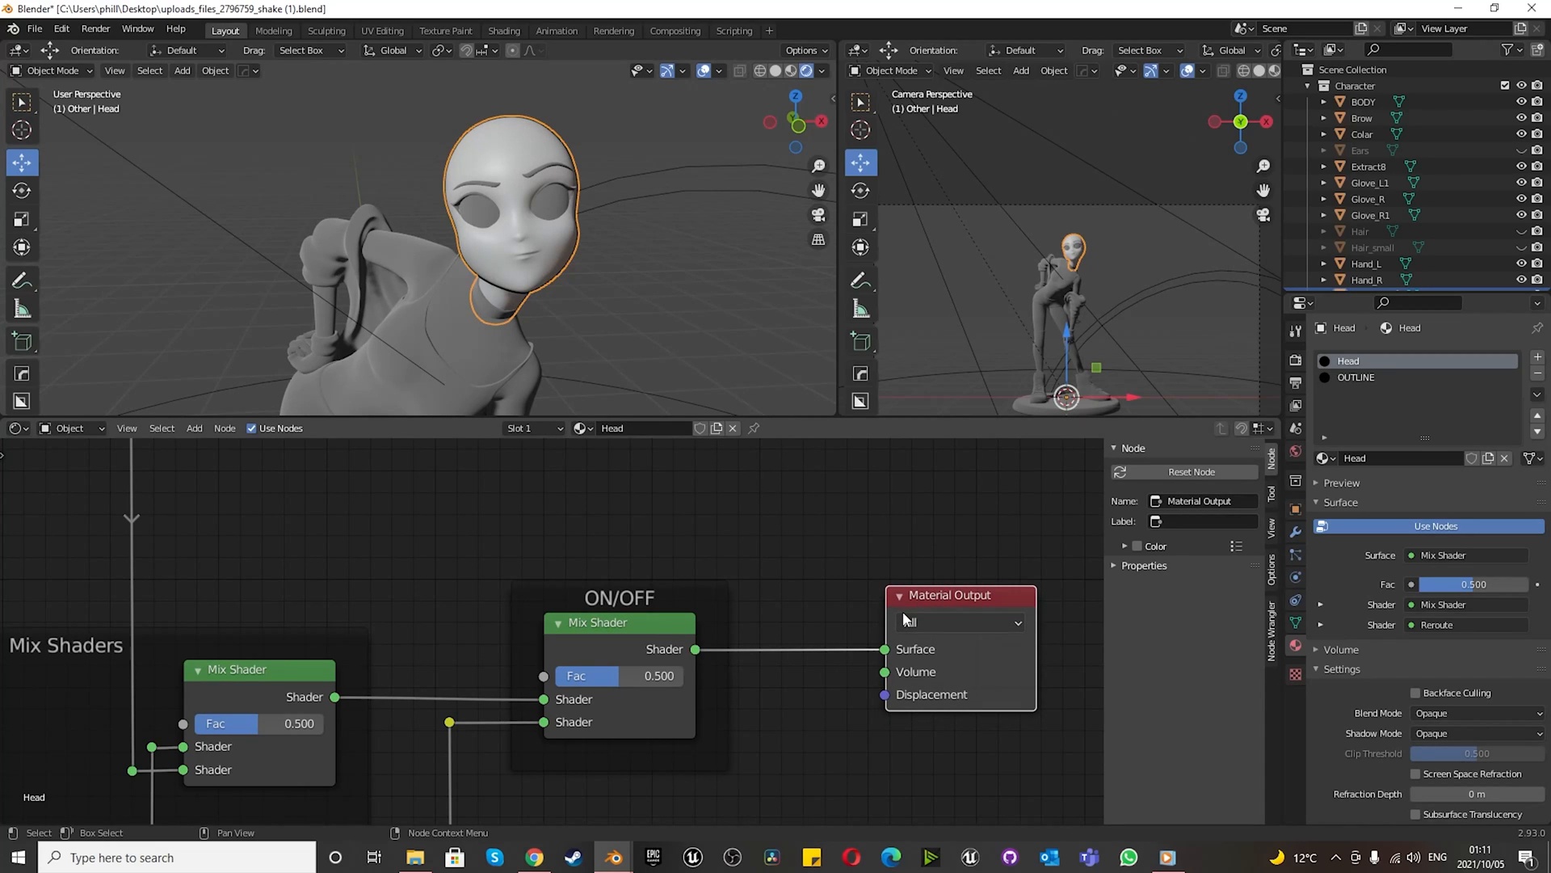
# - Open the Fac value of the ON/OFF Mix Shader for editing
pyautogui.scroll(-2, 856, 527)
pyautogui.scroll(3, 790, 642)
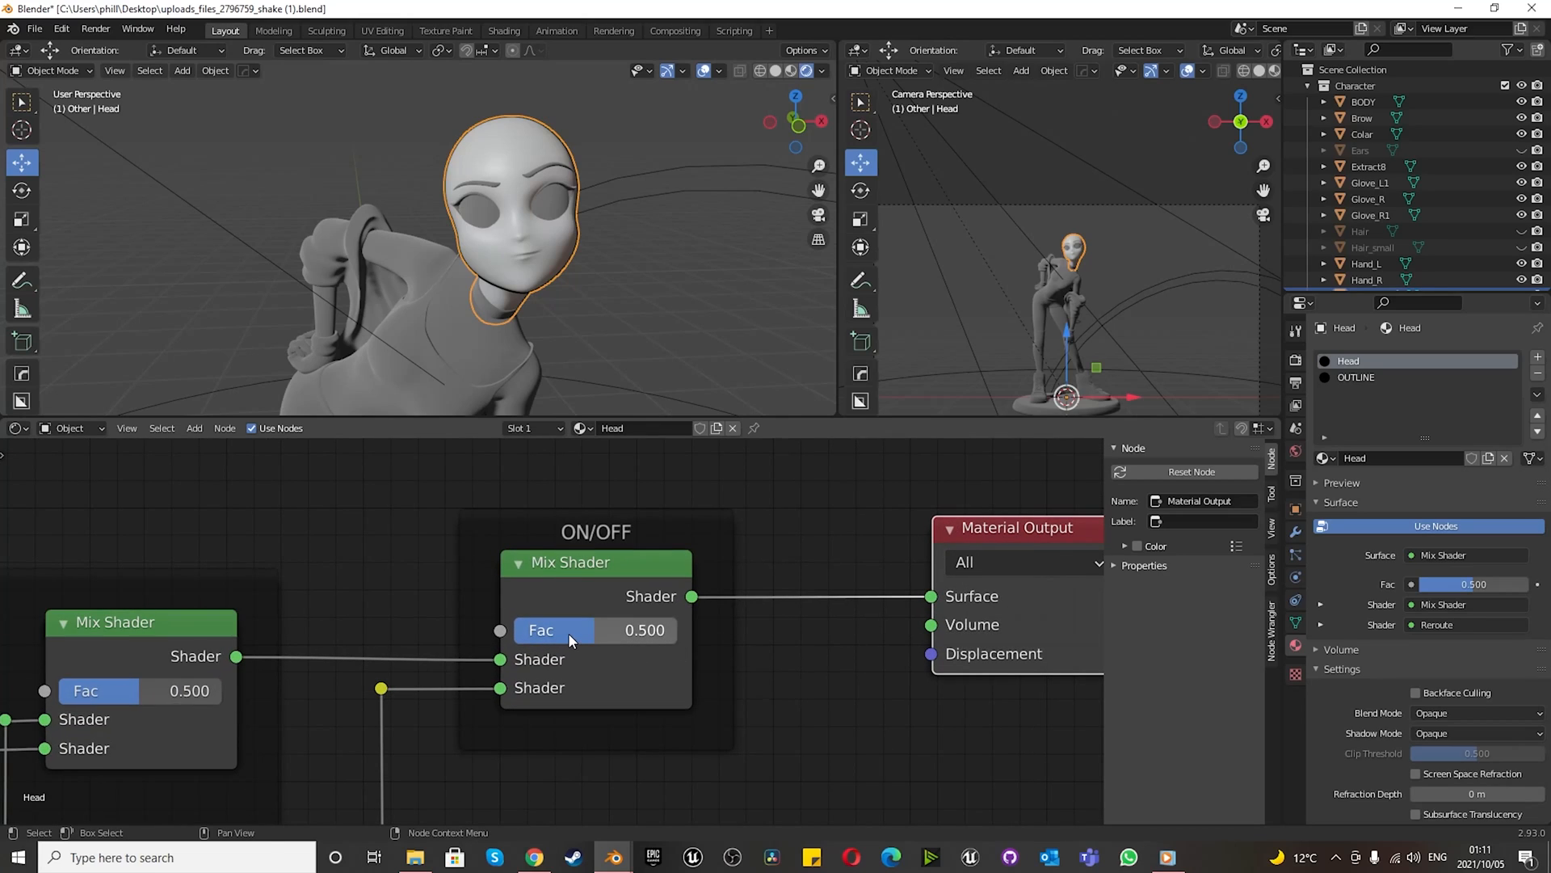
pyautogui.click(597, 632)
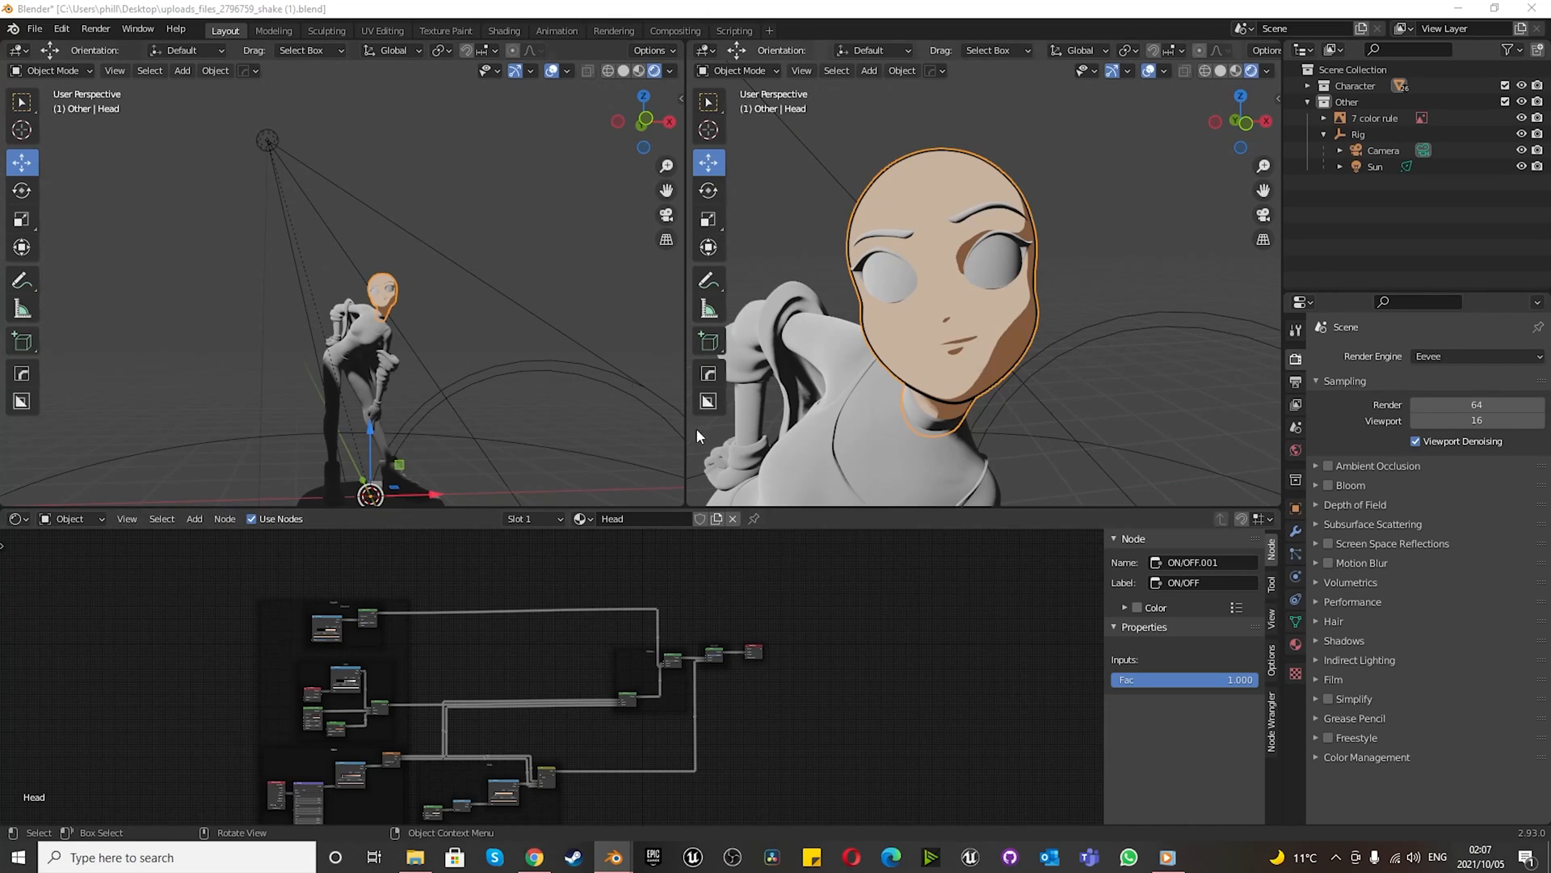
# - Examine the shaded head on the full figure from different distances and angles in the smaller 3D viewport
pyautogui.scroll(-6, 438, 273)
pyautogui.scroll(5, 380, 270)
pyautogui.scroll(4, 477, 298)
pyautogui.scroll(2, 501, 342)
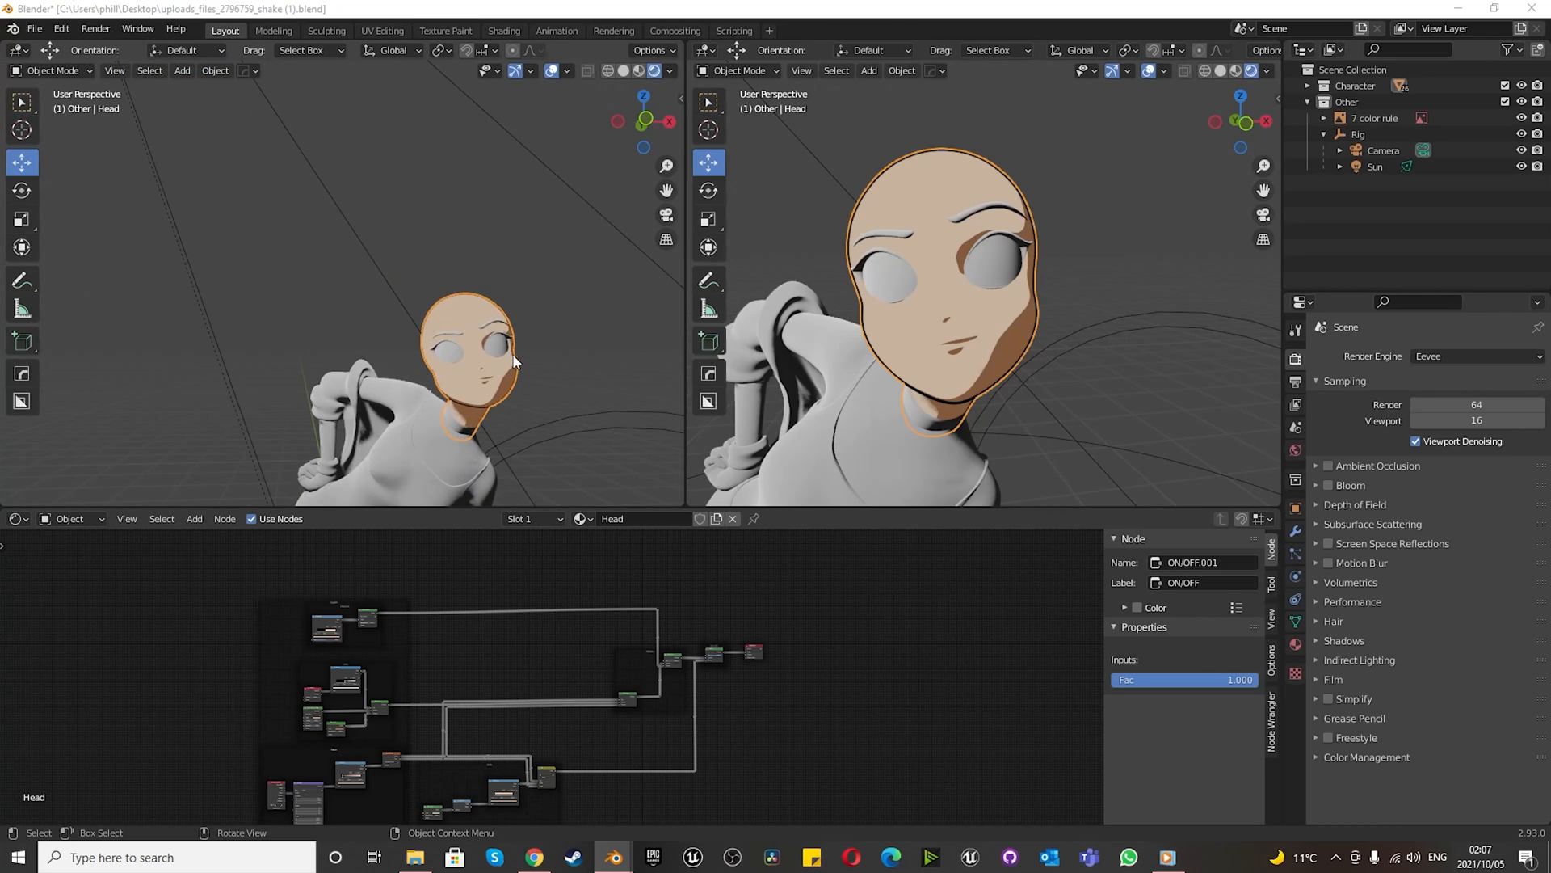
pyautogui.moveTo(442, 302)
pyautogui.mouseDown(button='middle')
pyautogui.moveTo(473, 413)
pyautogui.moveTo(313, 396)
pyautogui.moveTo(517, 352)
pyautogui.moveTo(630, 391)
pyautogui.moveTo(359, 323)
pyautogui.moveTo(441, 308)
pyautogui.moveTo(452, 326)
pyautogui.mouseUp(button='middle')
# - Switch the larger 3D viewport to the camera view and frame the character's head closely
pyautogui.click(1263, 216)
pyautogui.click(1263, 218)
pyautogui.click(1263, 218)
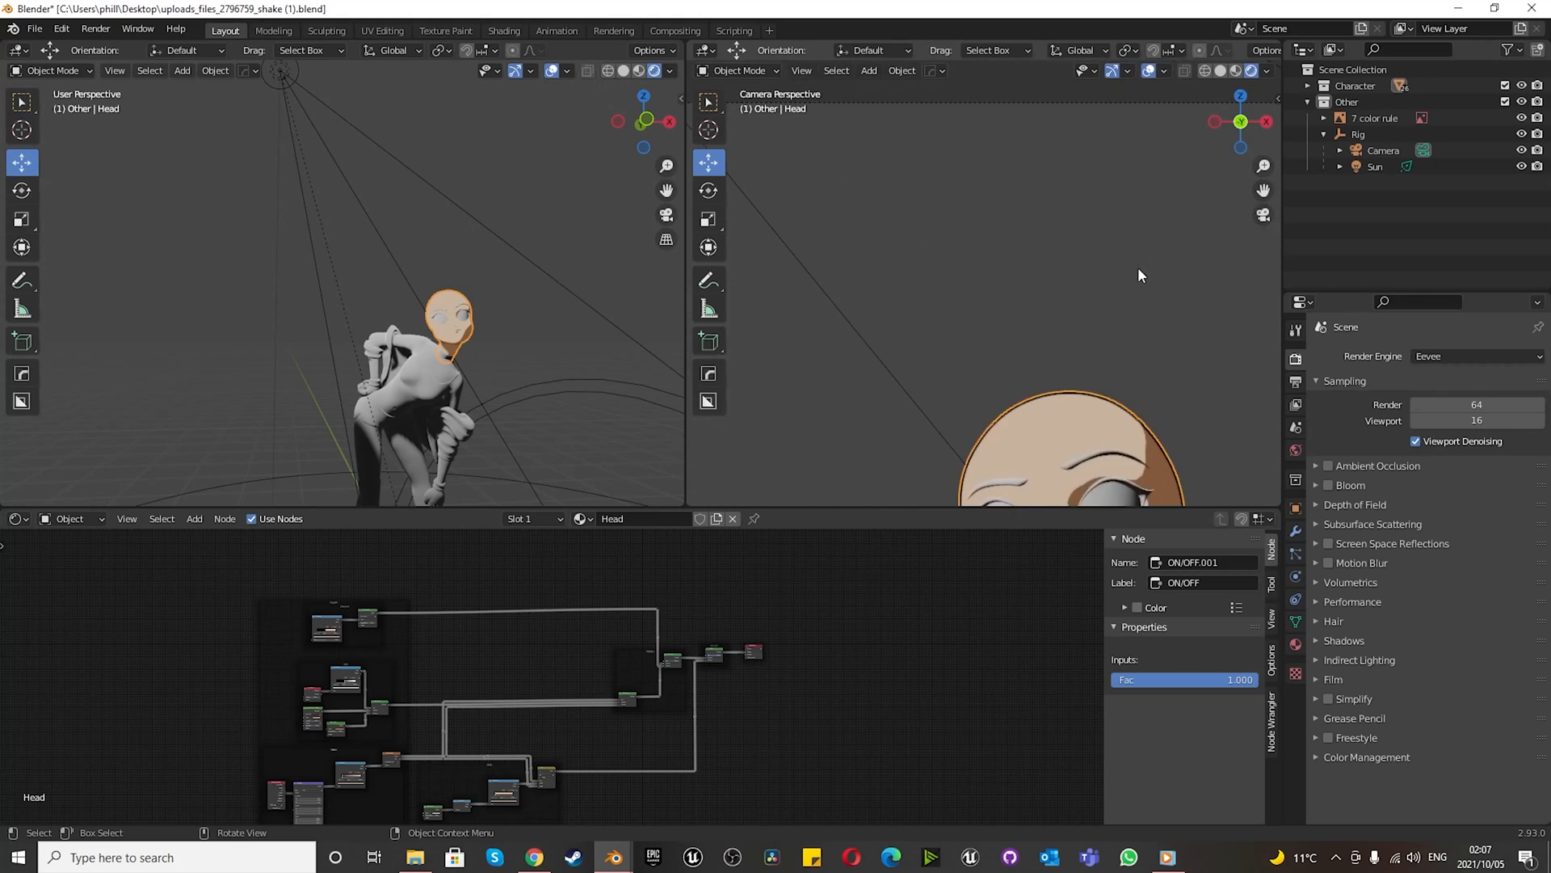
pyautogui.scroll(-3, 1041, 301)
pyautogui.scroll(-2, 1040, 298)
pyautogui.scroll(6, 1036, 361)
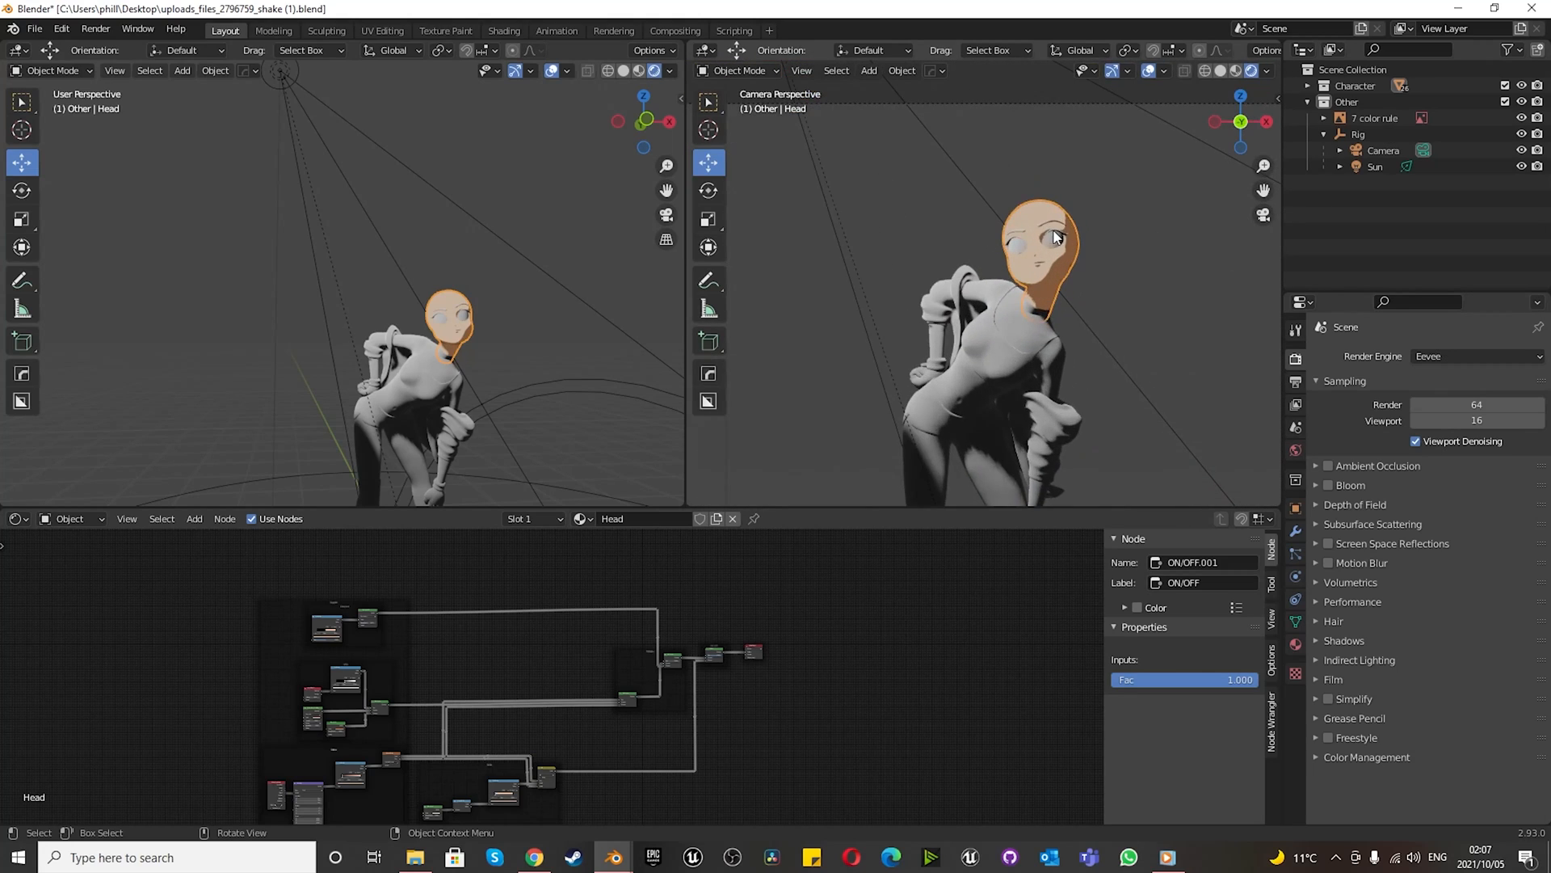
pyautogui.scroll(2, 1056, 246)
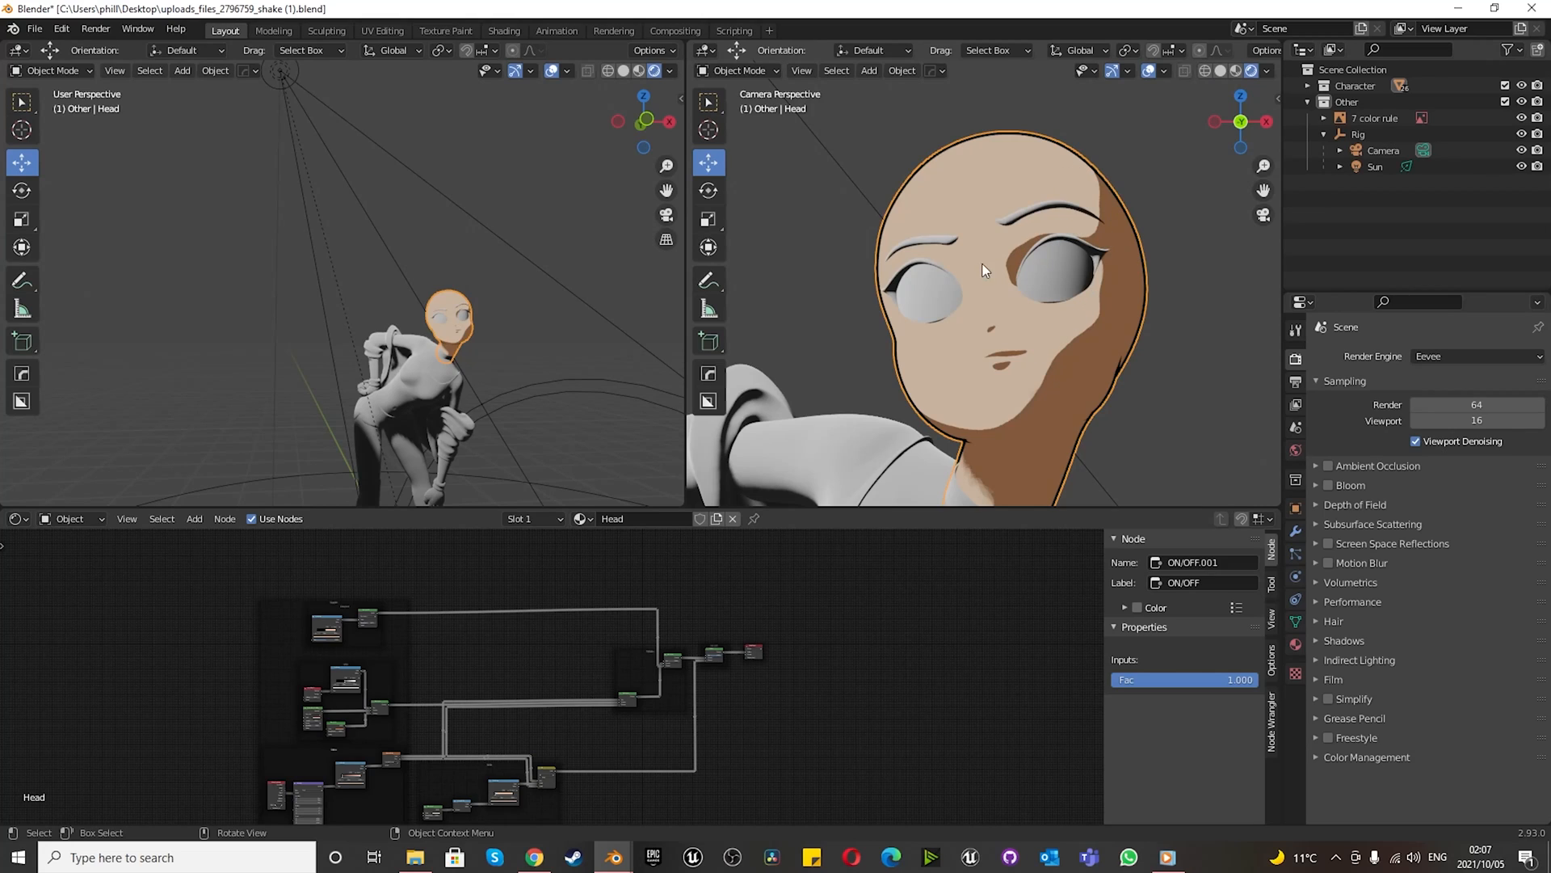
# - Examine the ColorRamp in the Glossy/wet frame, checking the positions and colours of both stops
pyautogui.scroll(-6, 653, 622)
pyautogui.scroll(8, 372, 637)
pyautogui.scroll(1, 460, 616)
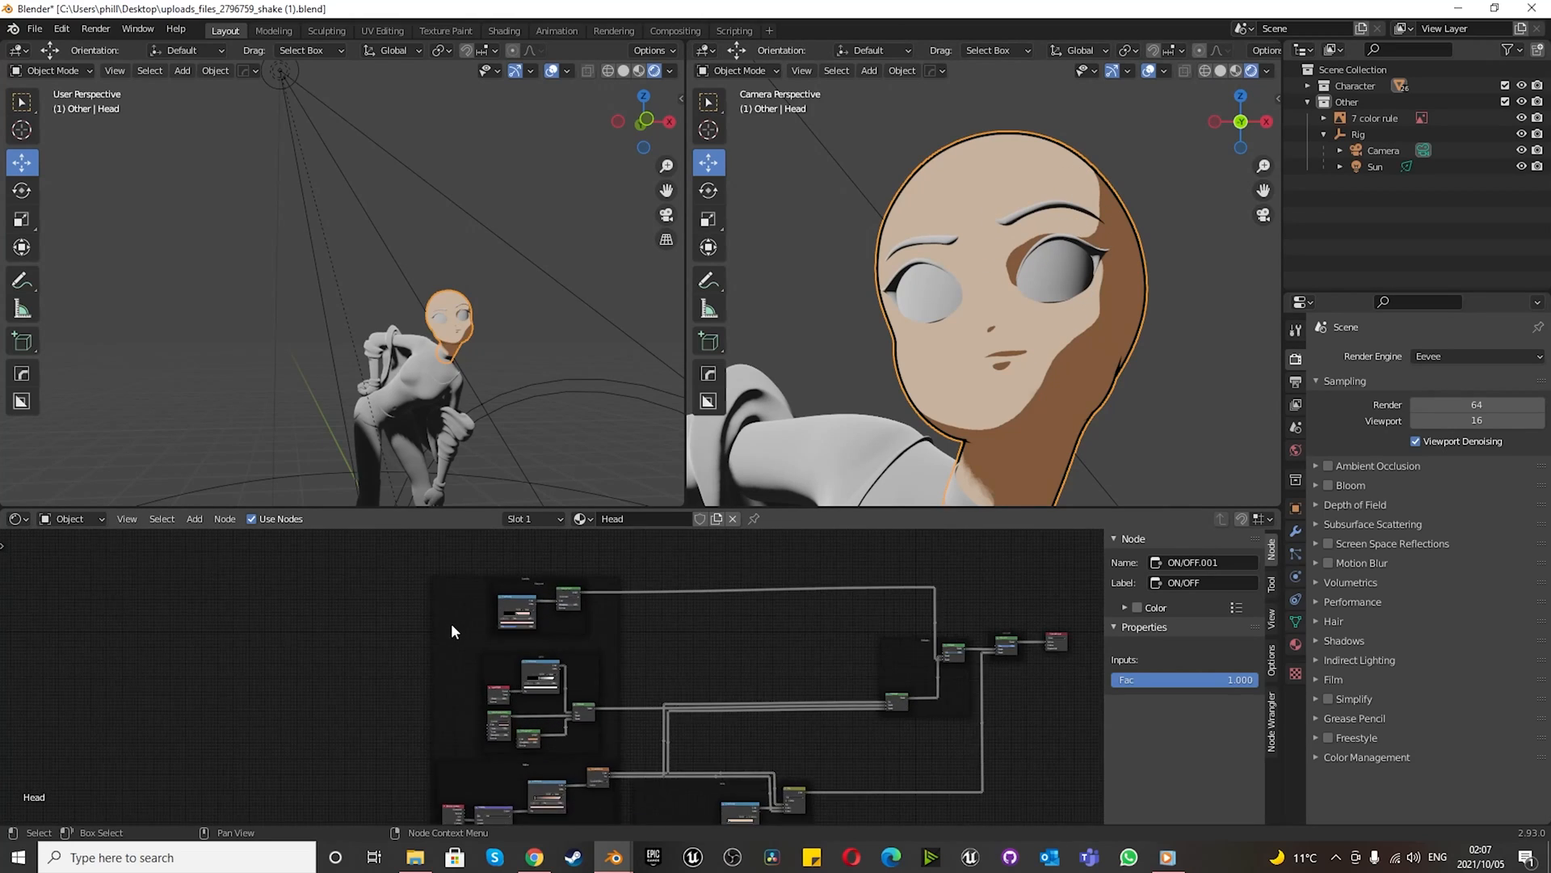
pyautogui.scroll(8, 463, 604)
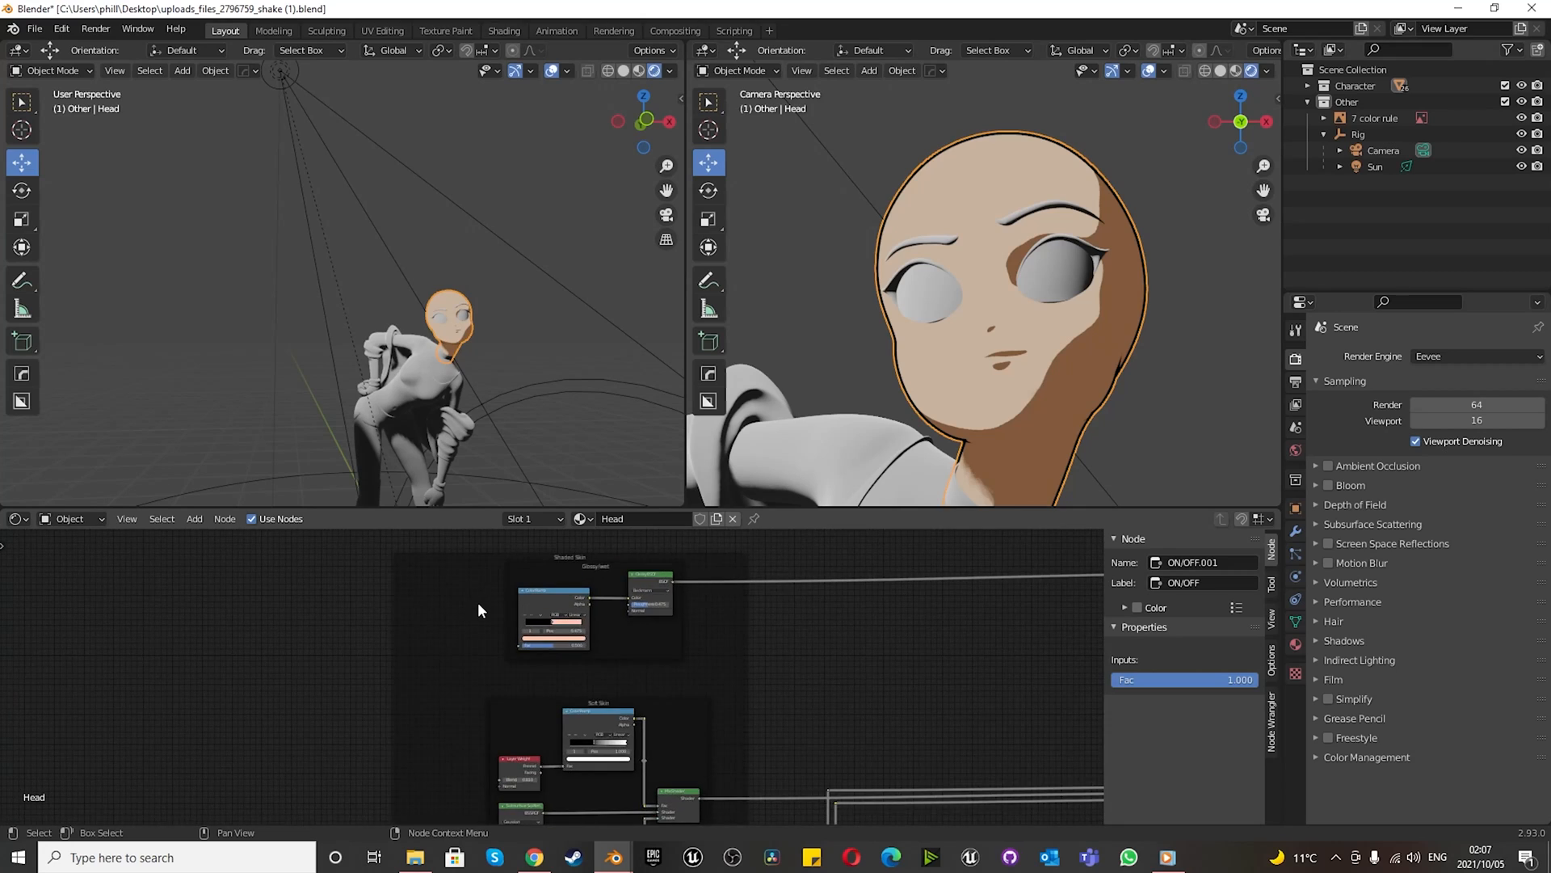
pyautogui.scroll(1, 593, 622)
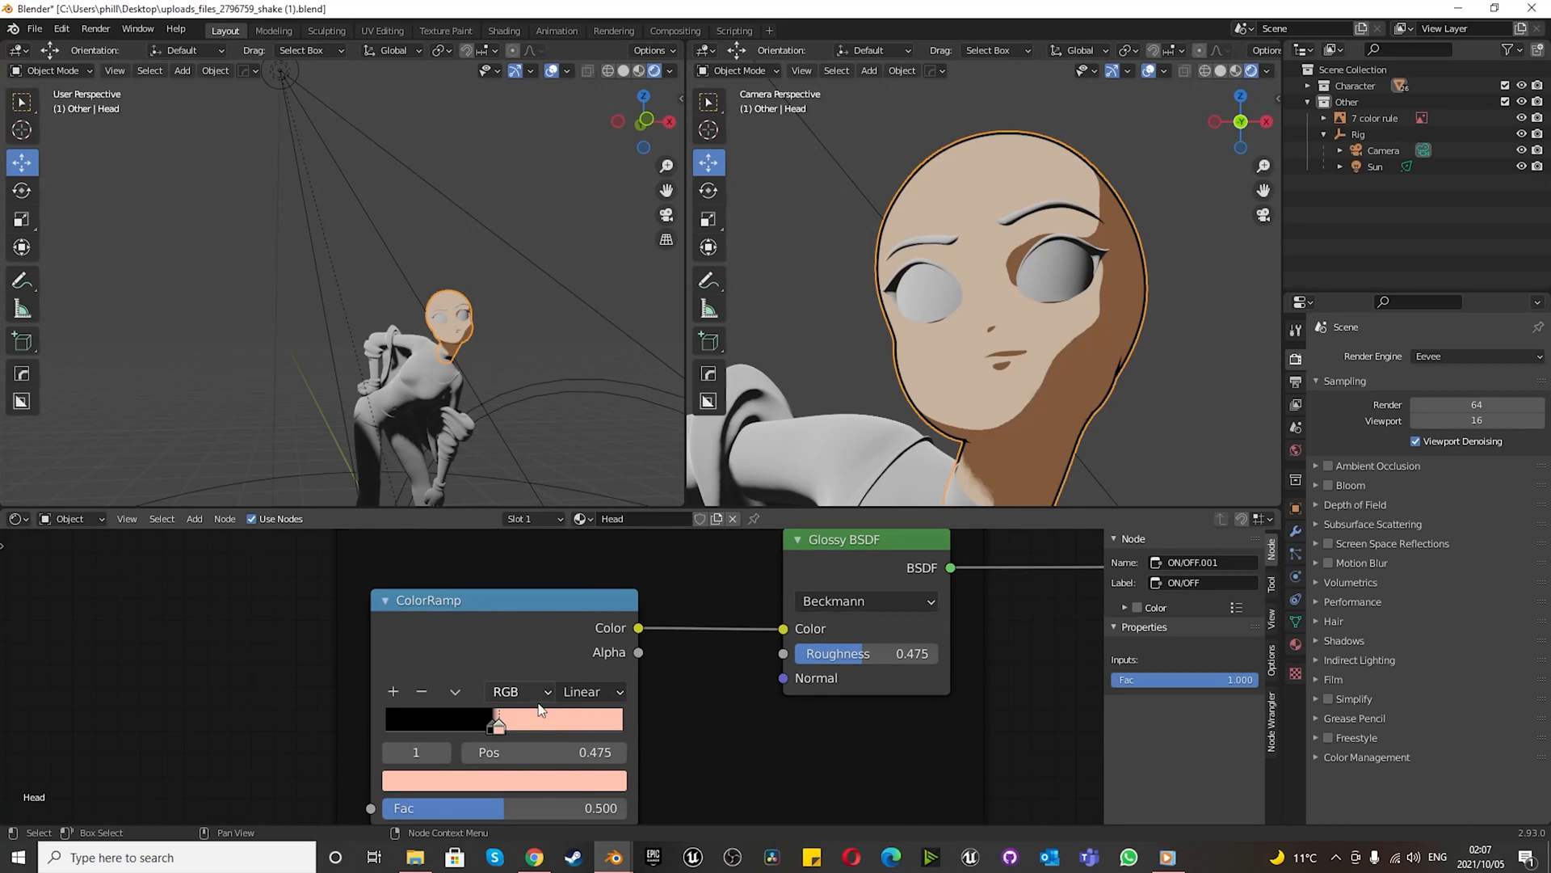
pyautogui.scroll(1, 522, 720)
pyautogui.click(479, 729)
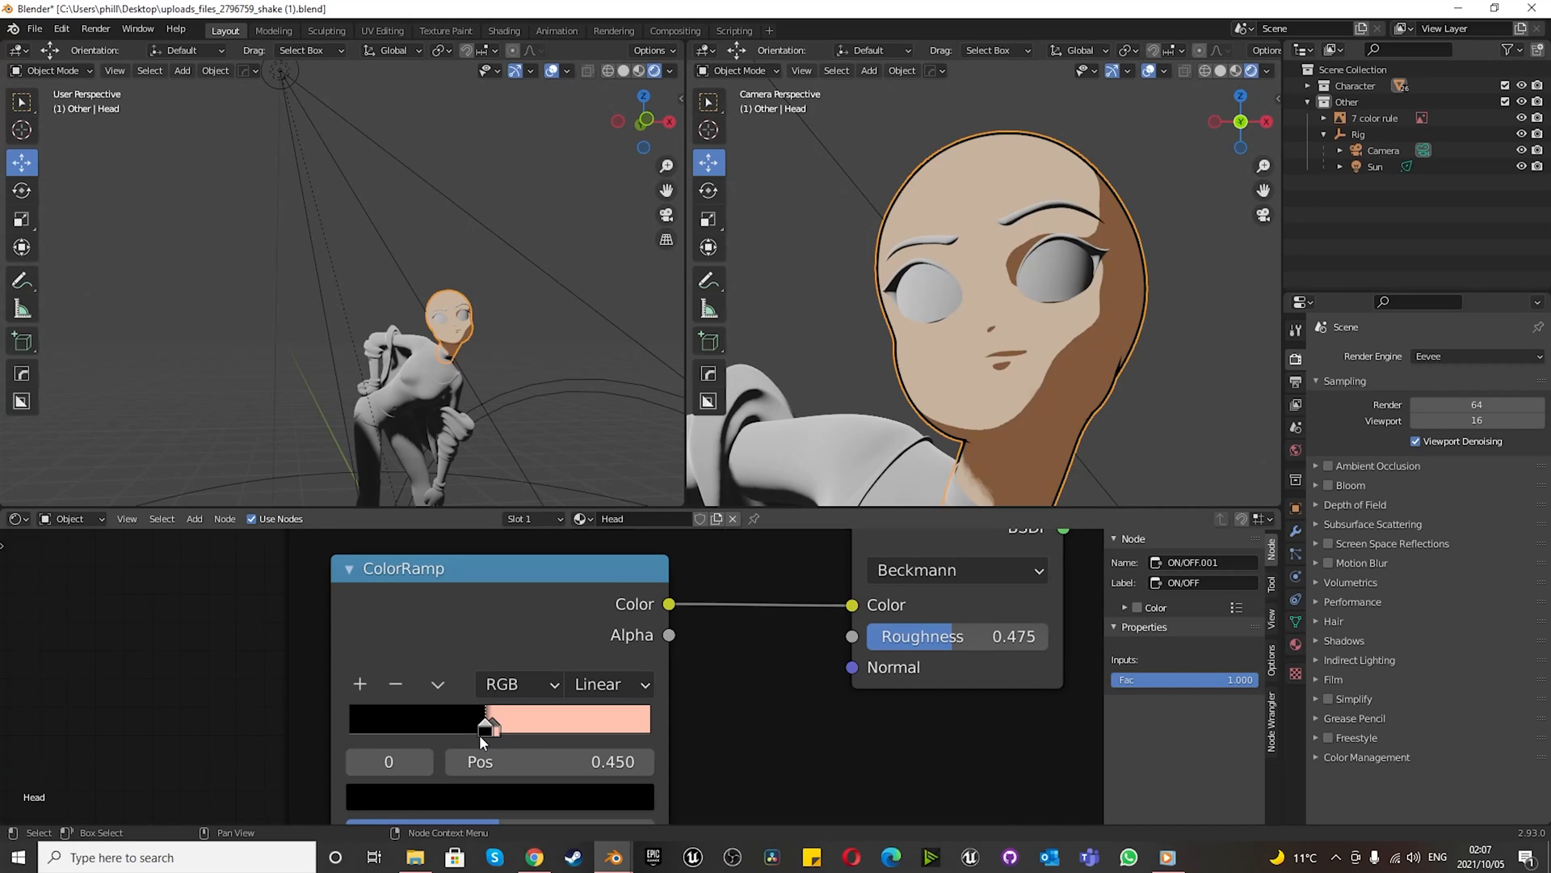
pyautogui.click(496, 730)
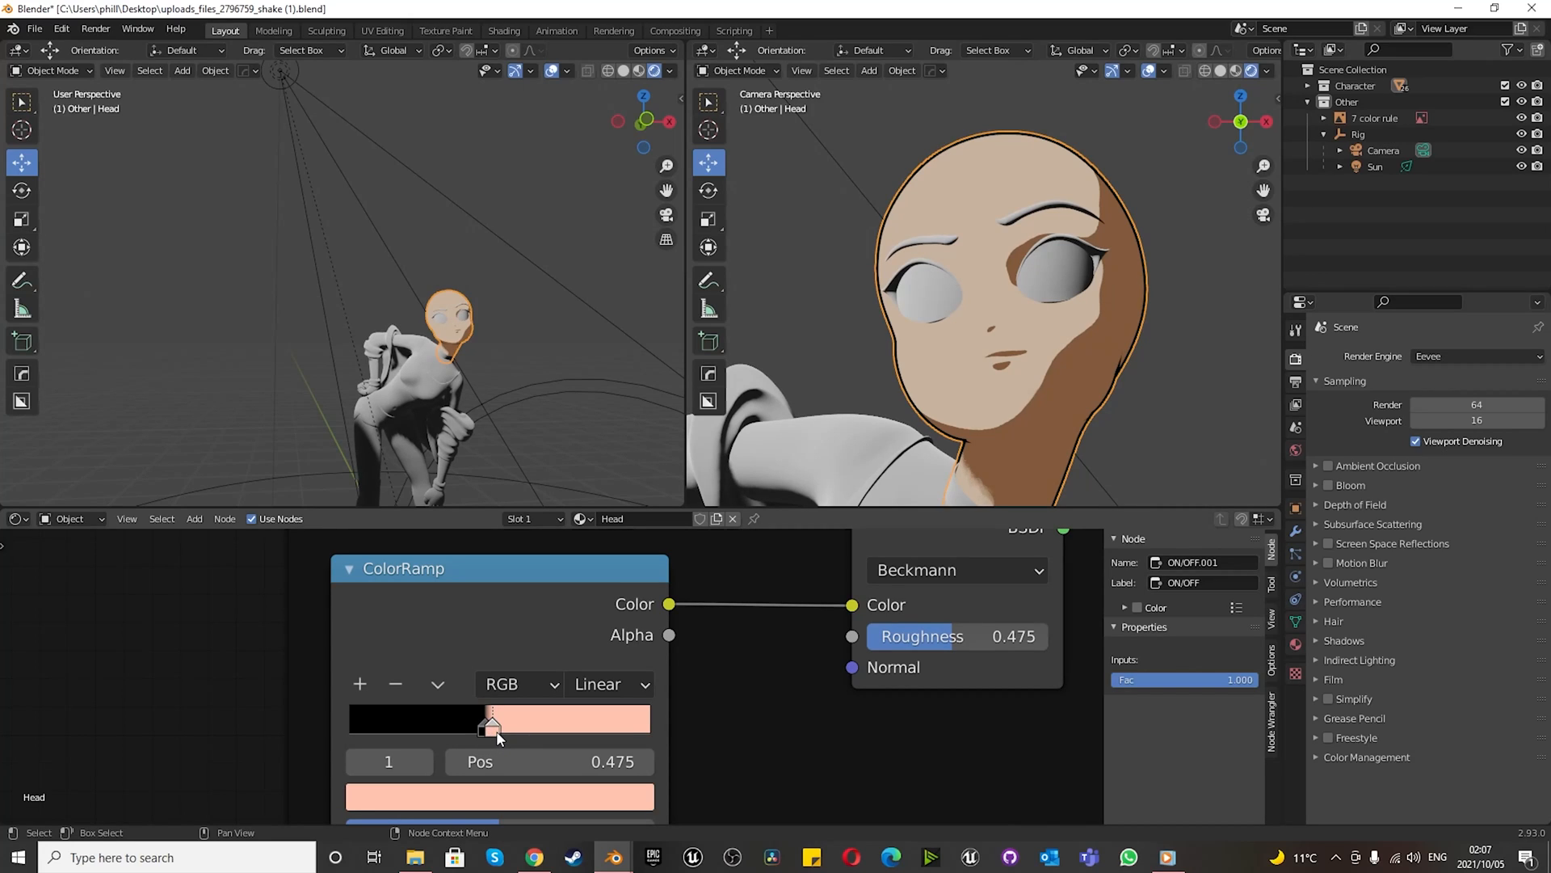
pyautogui.click(586, 796)
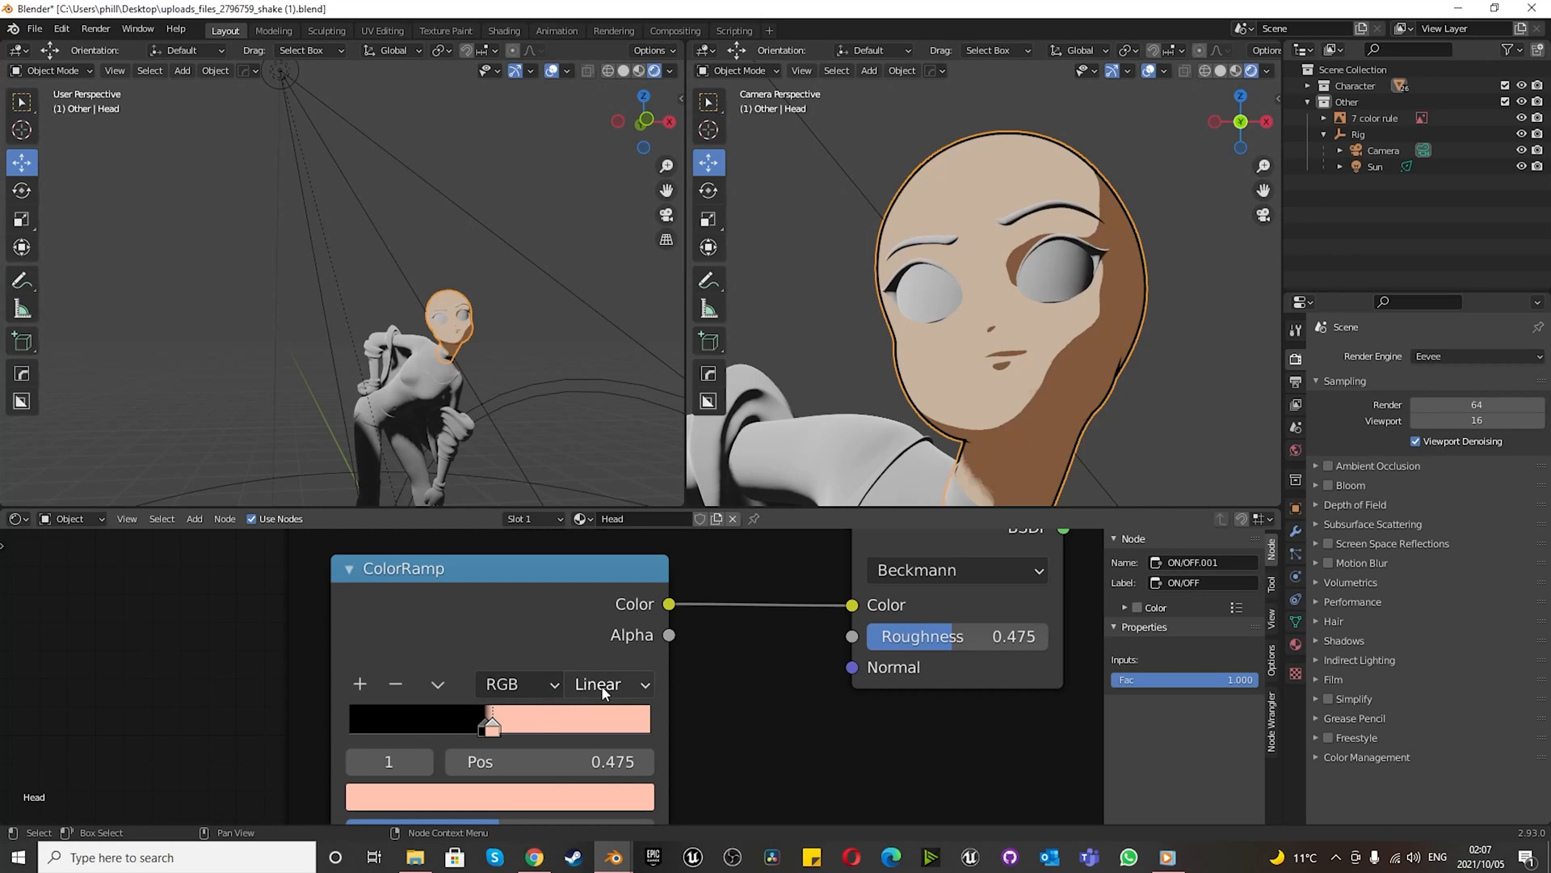
# - Examine the Glossy BSDF's distribution and roughness settings and its link from the ColorRamp in the Glossy/wet frame
pyautogui.scroll(-3, 448, 651)
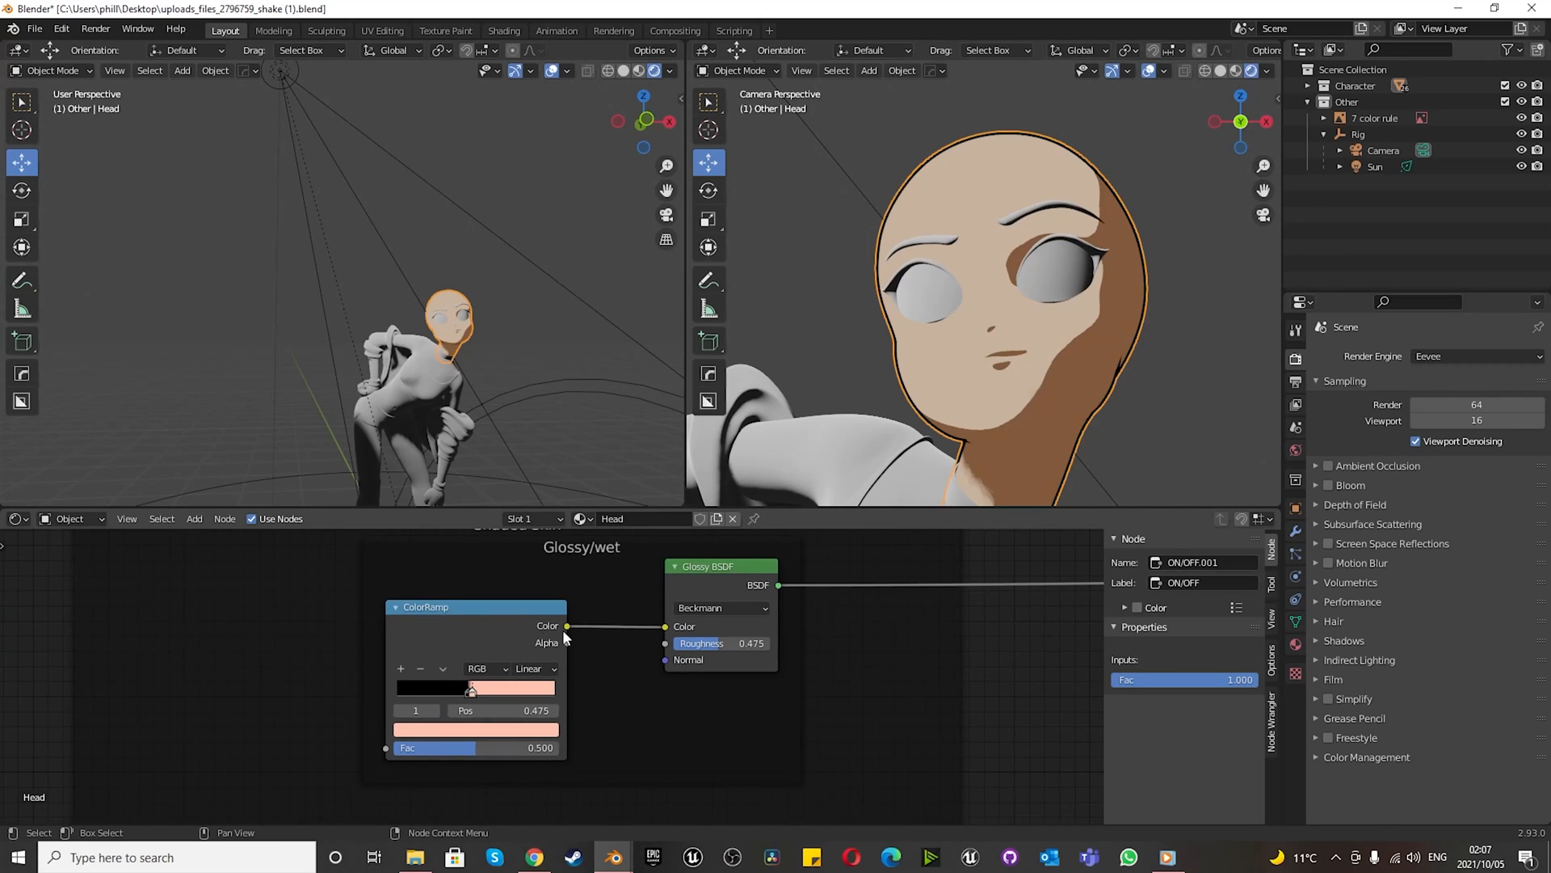
pyautogui.scroll(2, 581, 644)
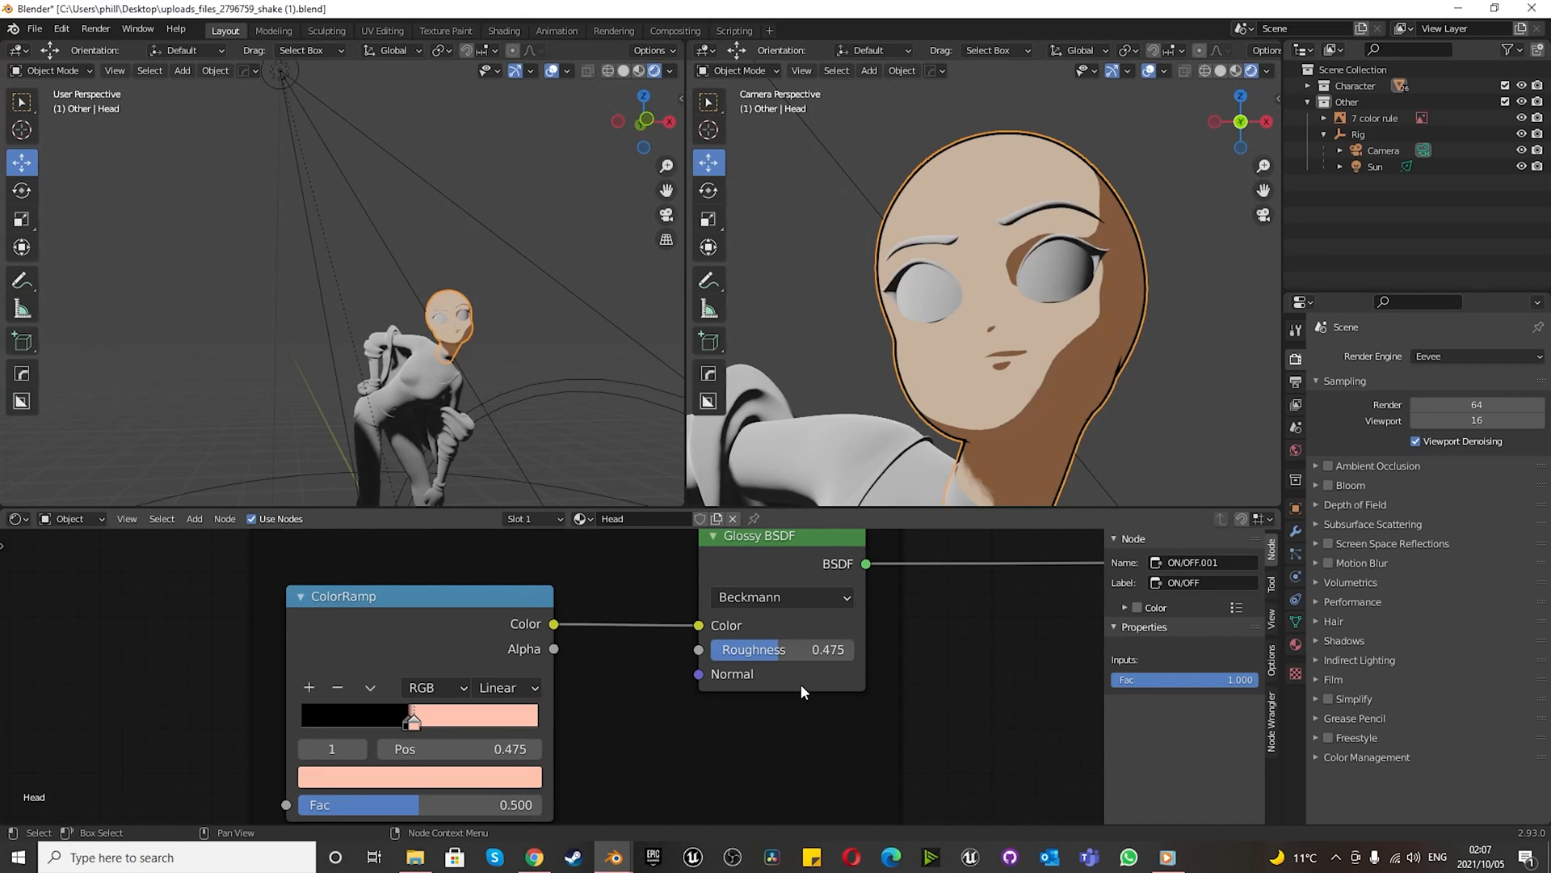
pyautogui.scroll(-8, 767, 662)
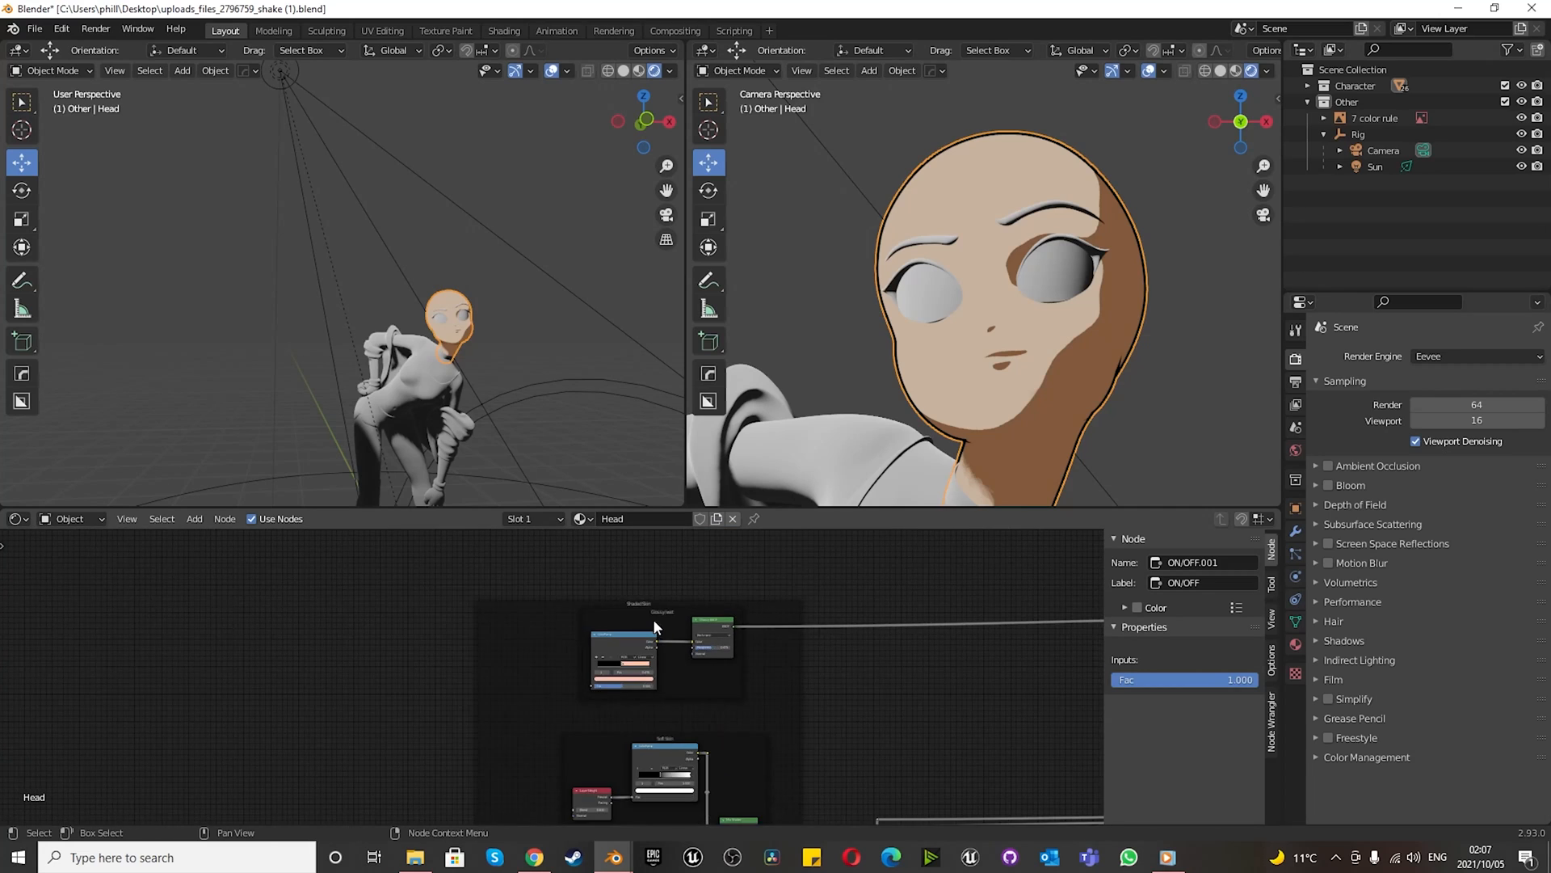
# - Examine the Layer Weight blend and the positions and colours of both ColorRamp stops in the Soft Skin frame
pyautogui.scroll(5, 671, 686)
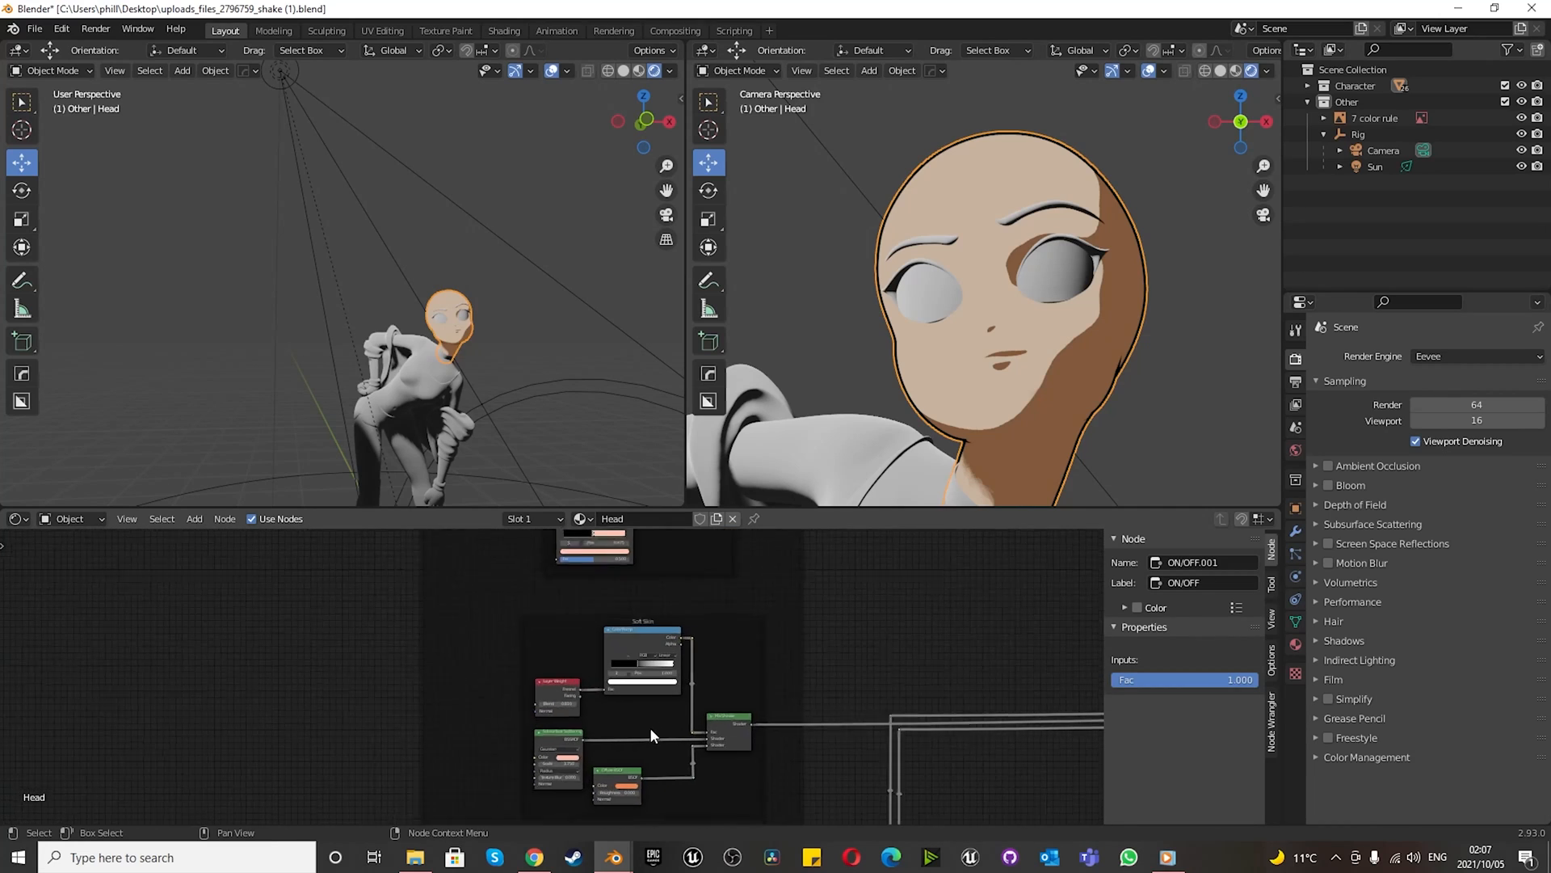
pyautogui.scroll(3, 590, 646)
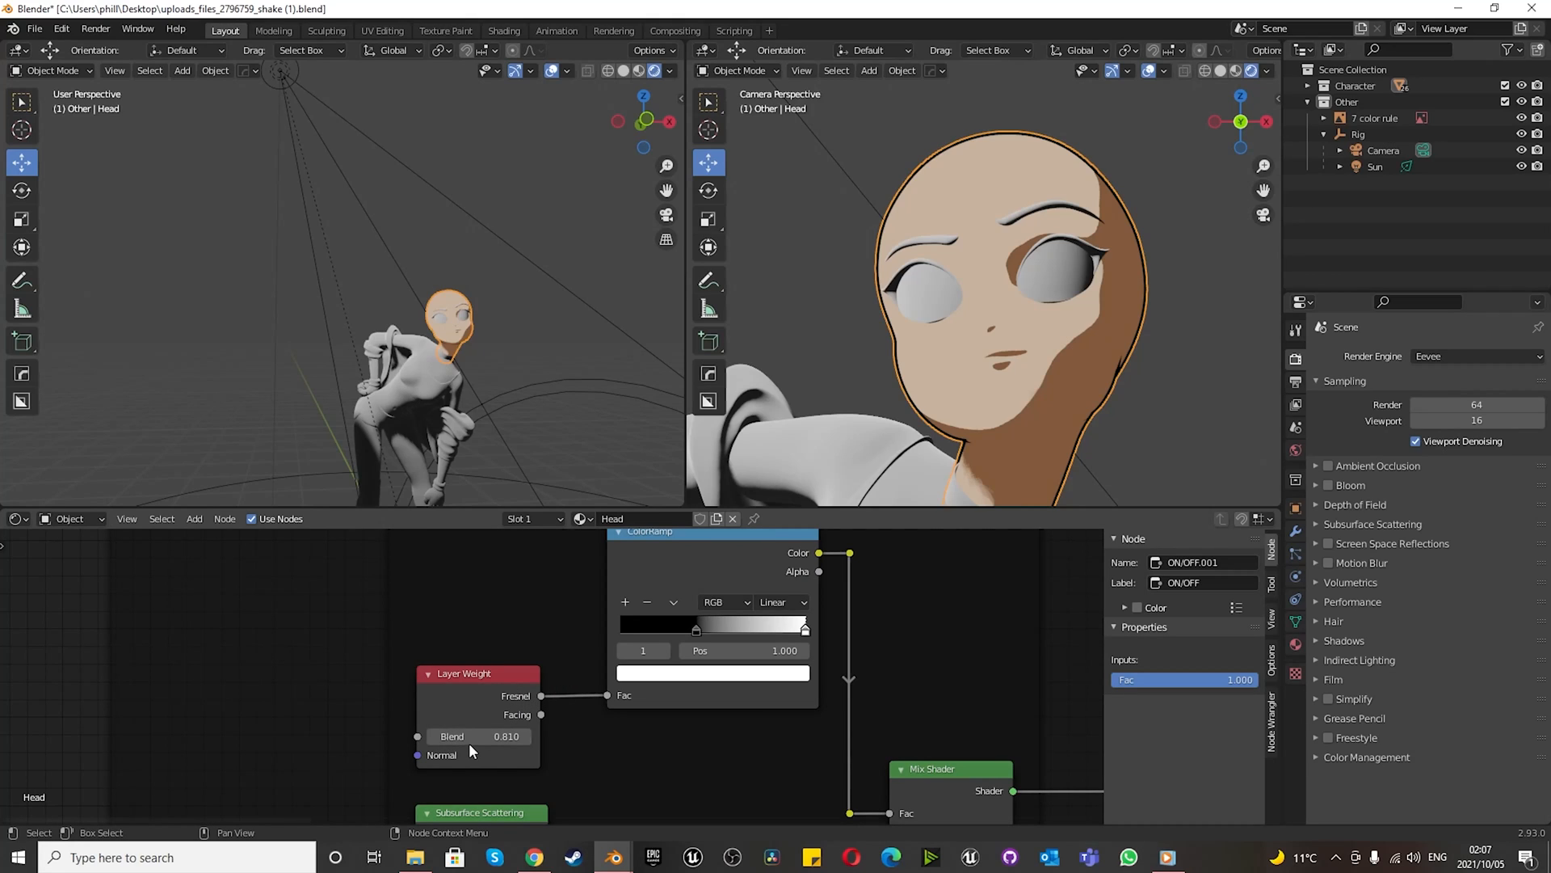
pyautogui.scroll(-6, 606, 721)
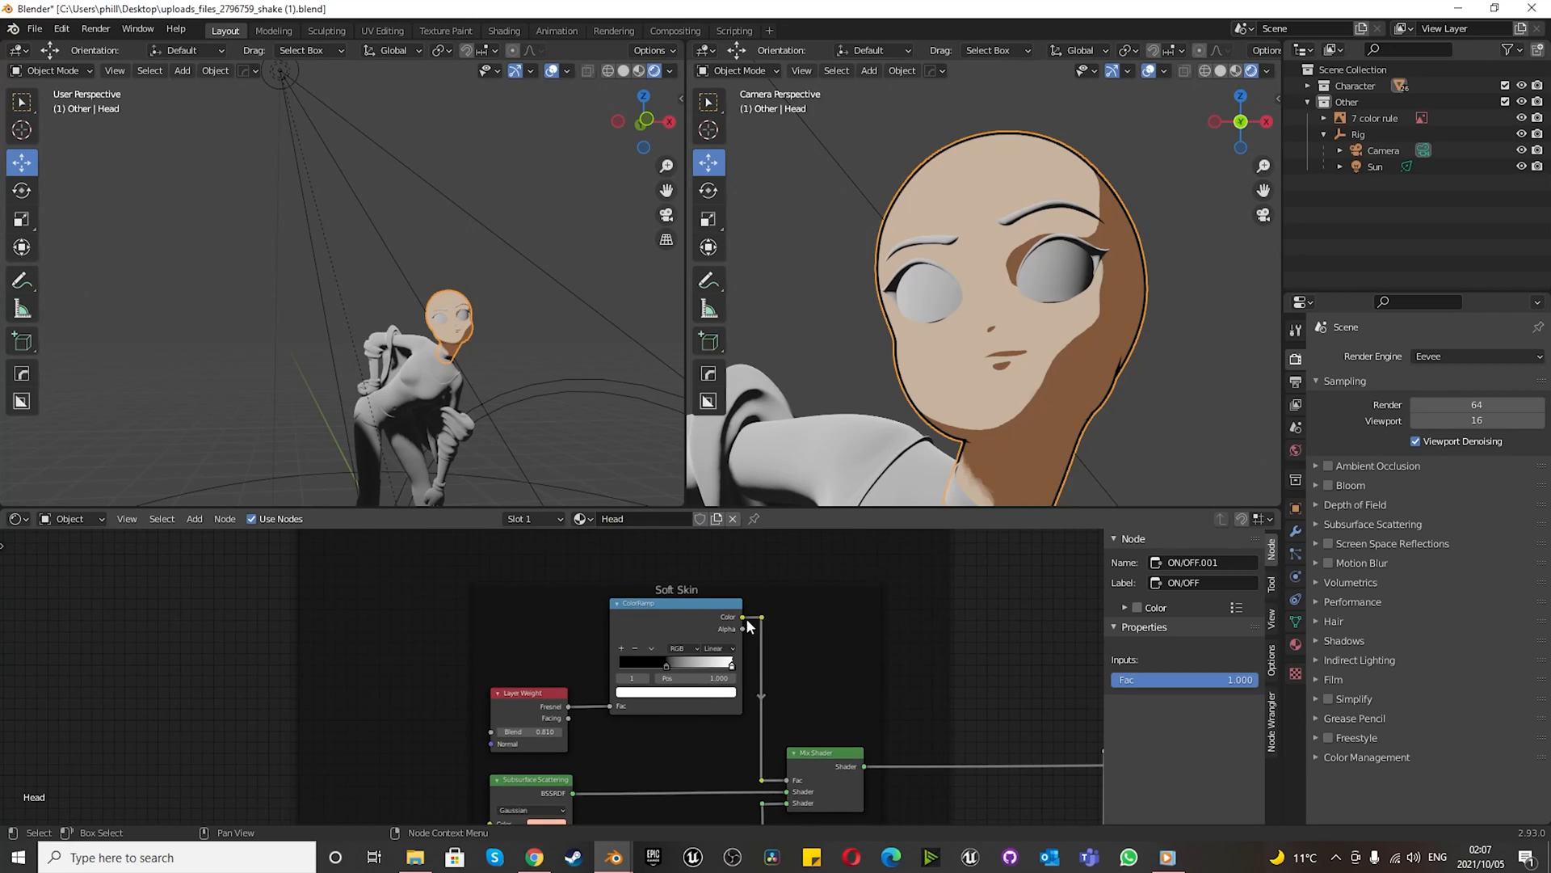
pyautogui.scroll(5, 745, 627)
pyautogui.scroll(2, 644, 684)
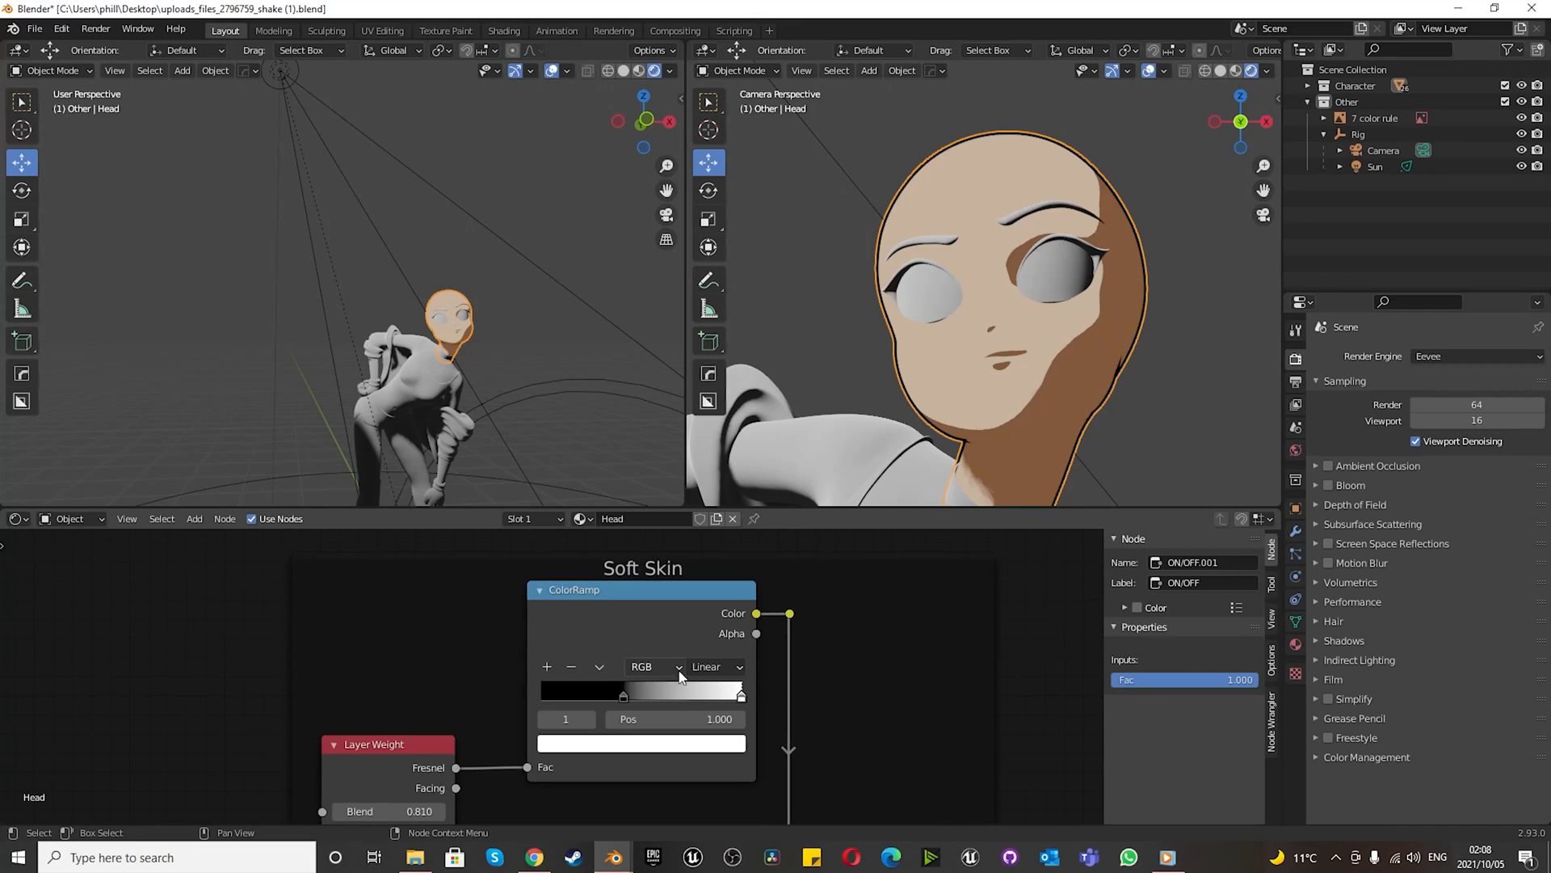
pyautogui.click(621, 701)
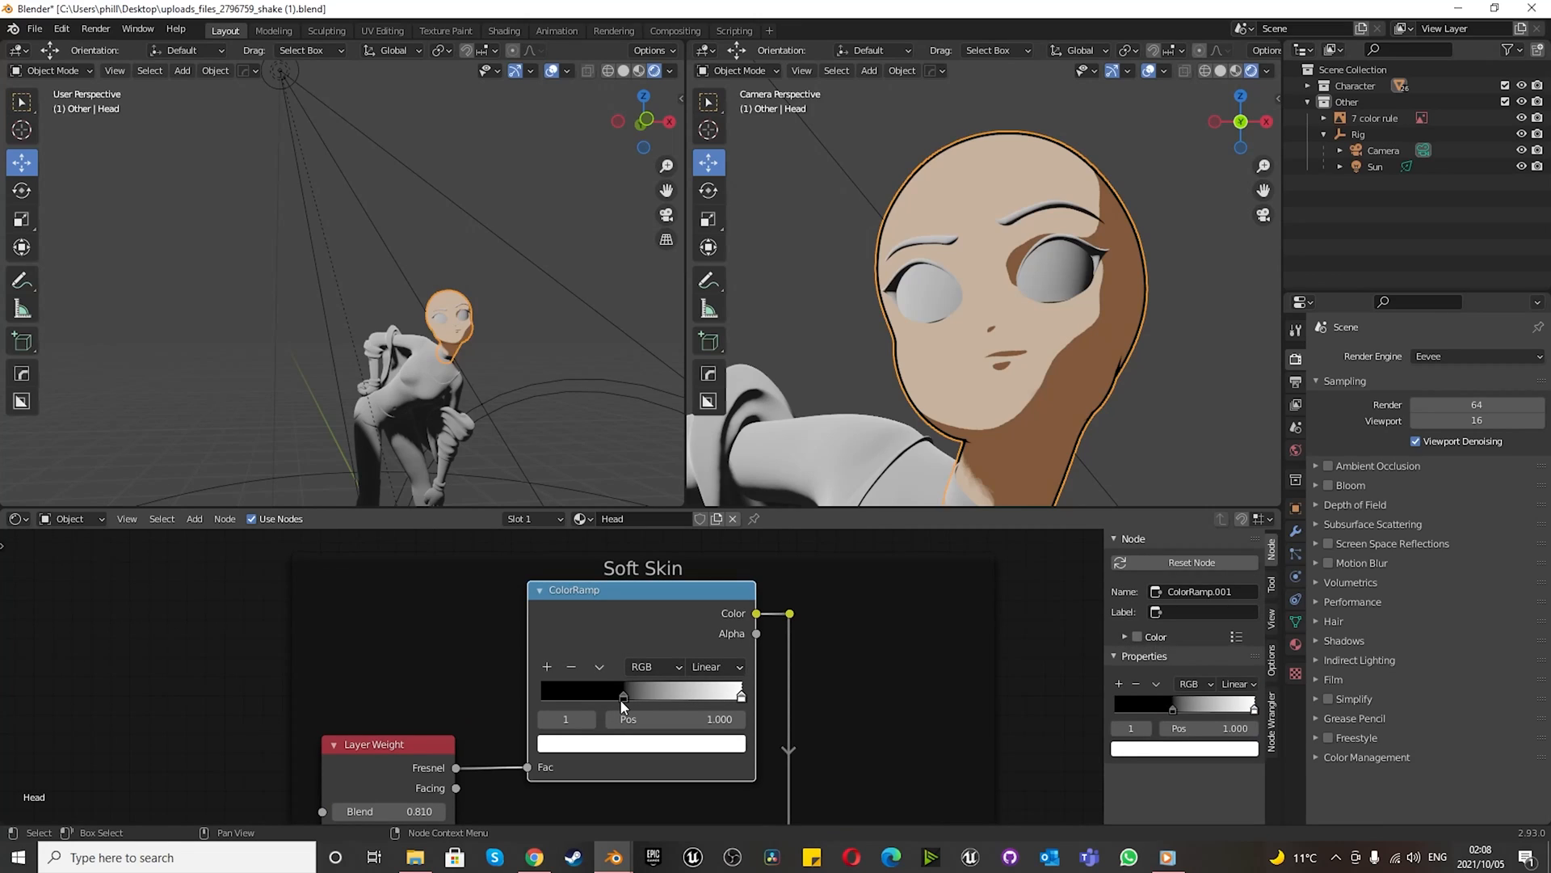
pyautogui.click(623, 696)
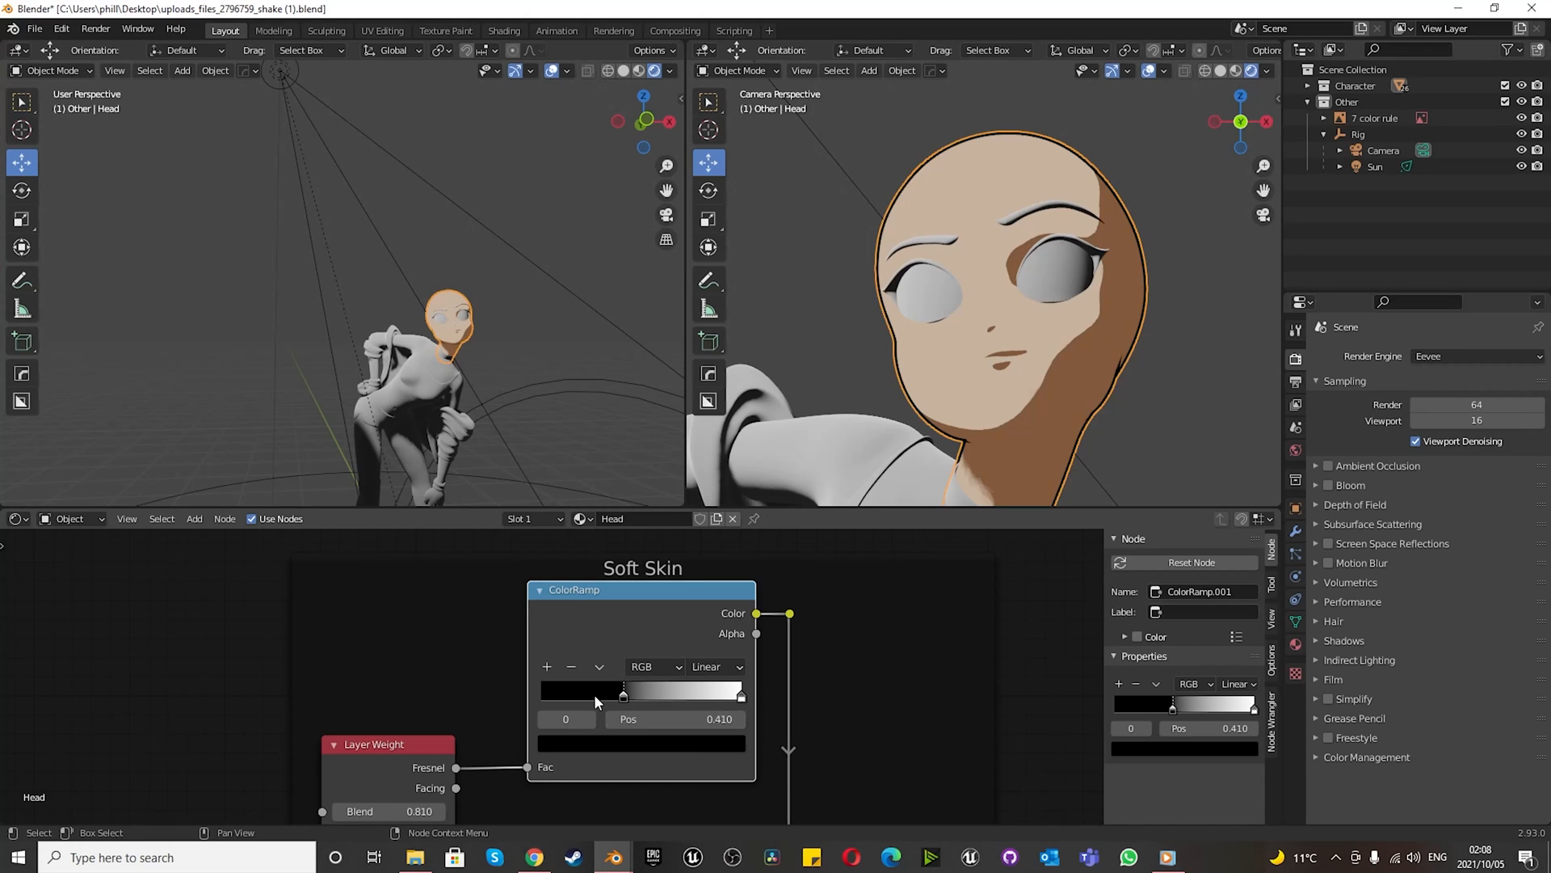
# - Examine the Subsurface Scattering node's method, scale and colour in the Soft Skin frame
pyautogui.scroll(-7, 608, 634)
pyautogui.scroll(8, 608, 633)
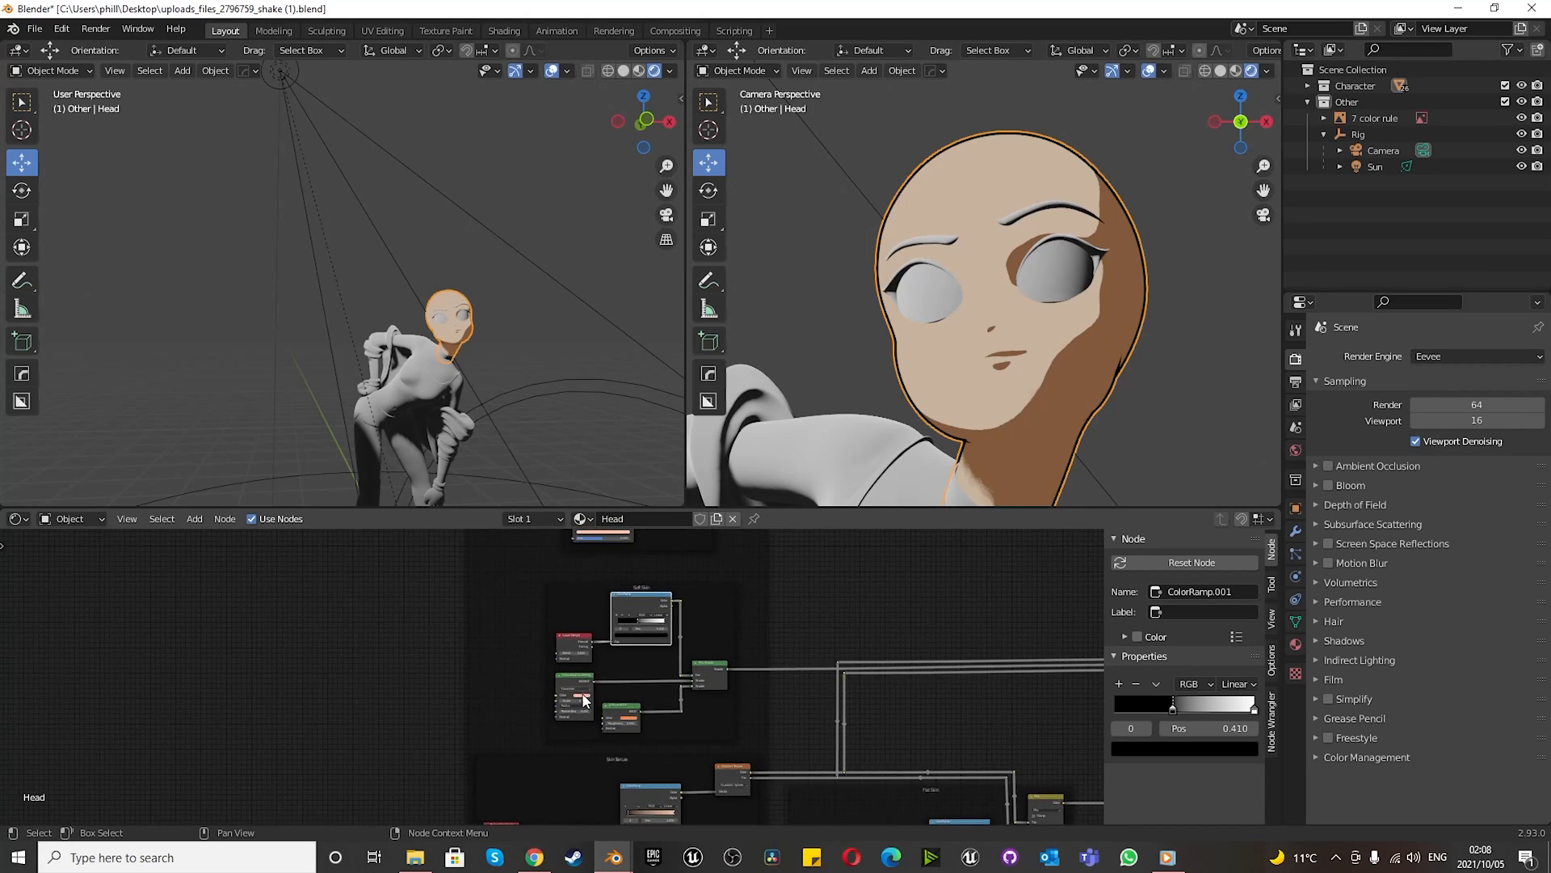
pyautogui.scroll(2, 564, 688)
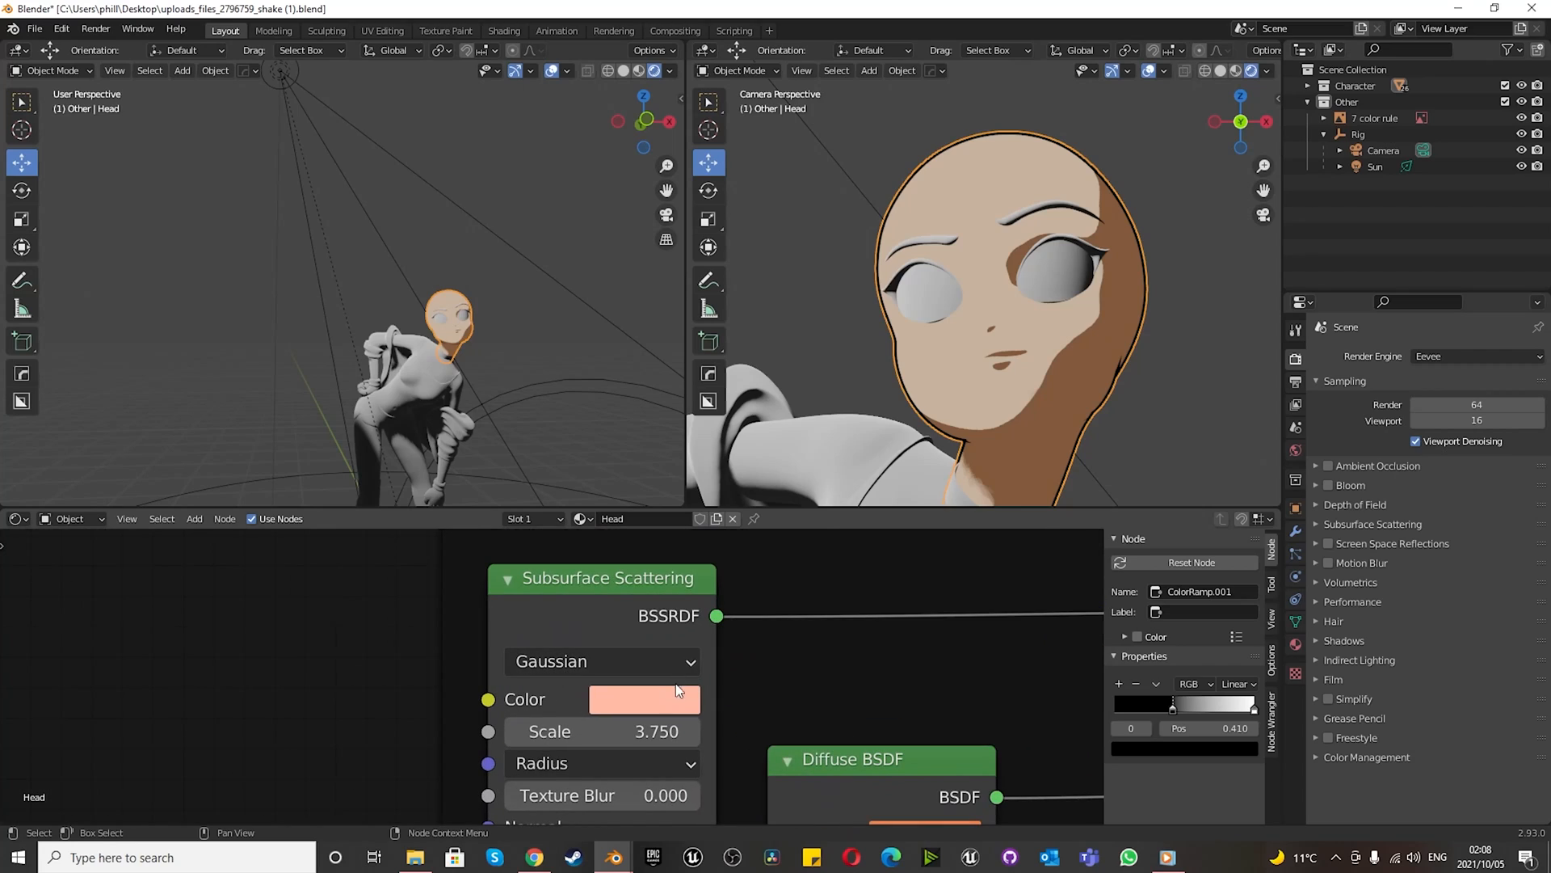
pyautogui.click(628, 702)
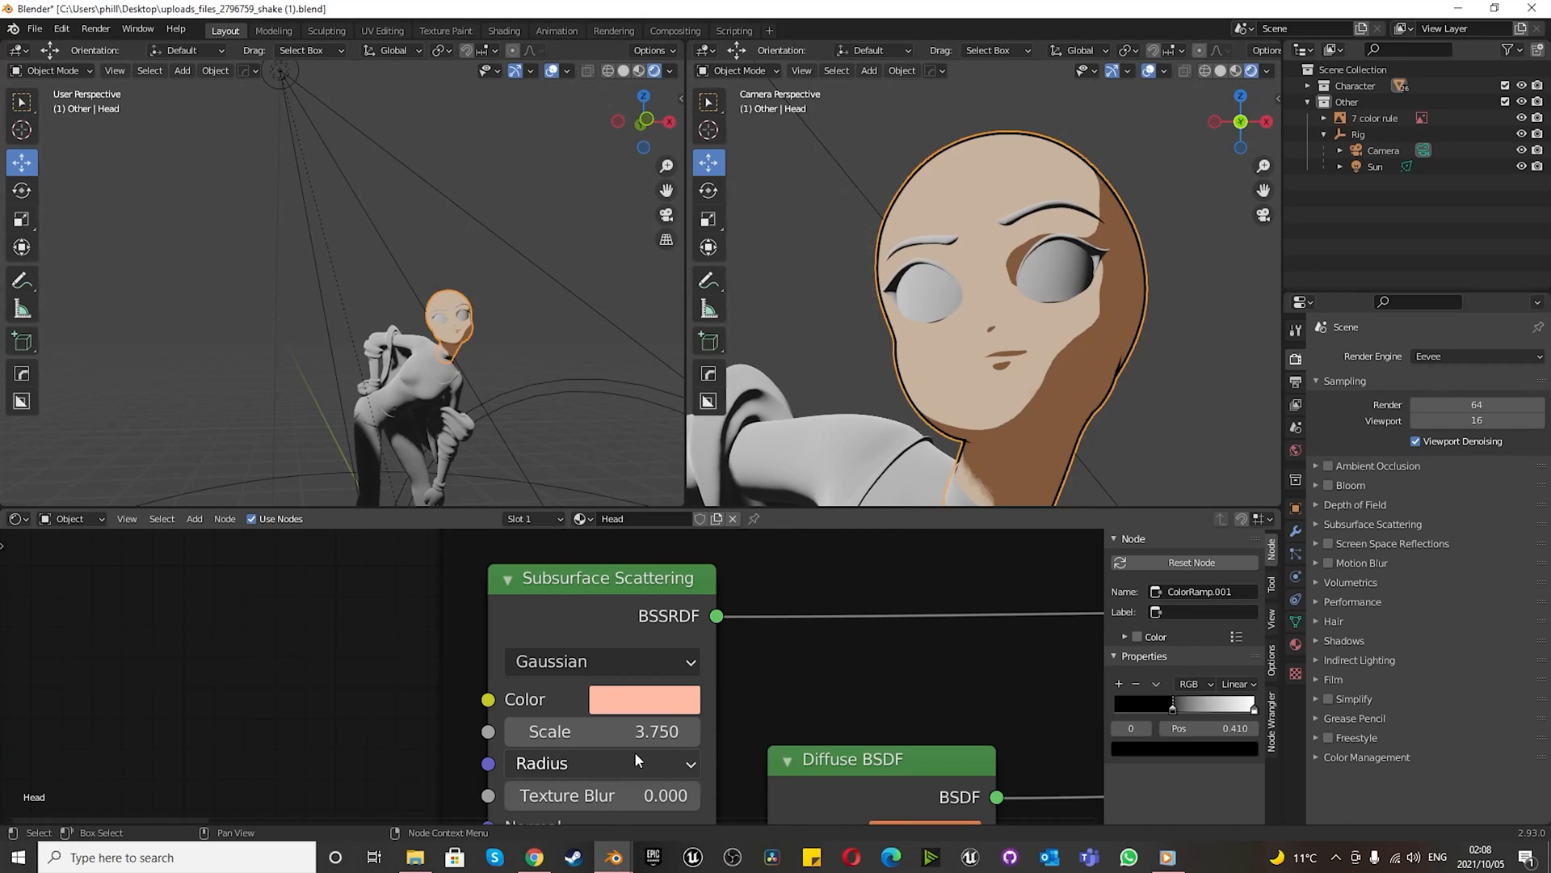
# - Examine the Diffuse BSDF's colour in the Soft Skin frame and how it connects to the Mix Shader
pyautogui.scroll(-4, 763, 646)
pyautogui.scroll(-4, 673, 668)
pyautogui.scroll(6, 774, 759)
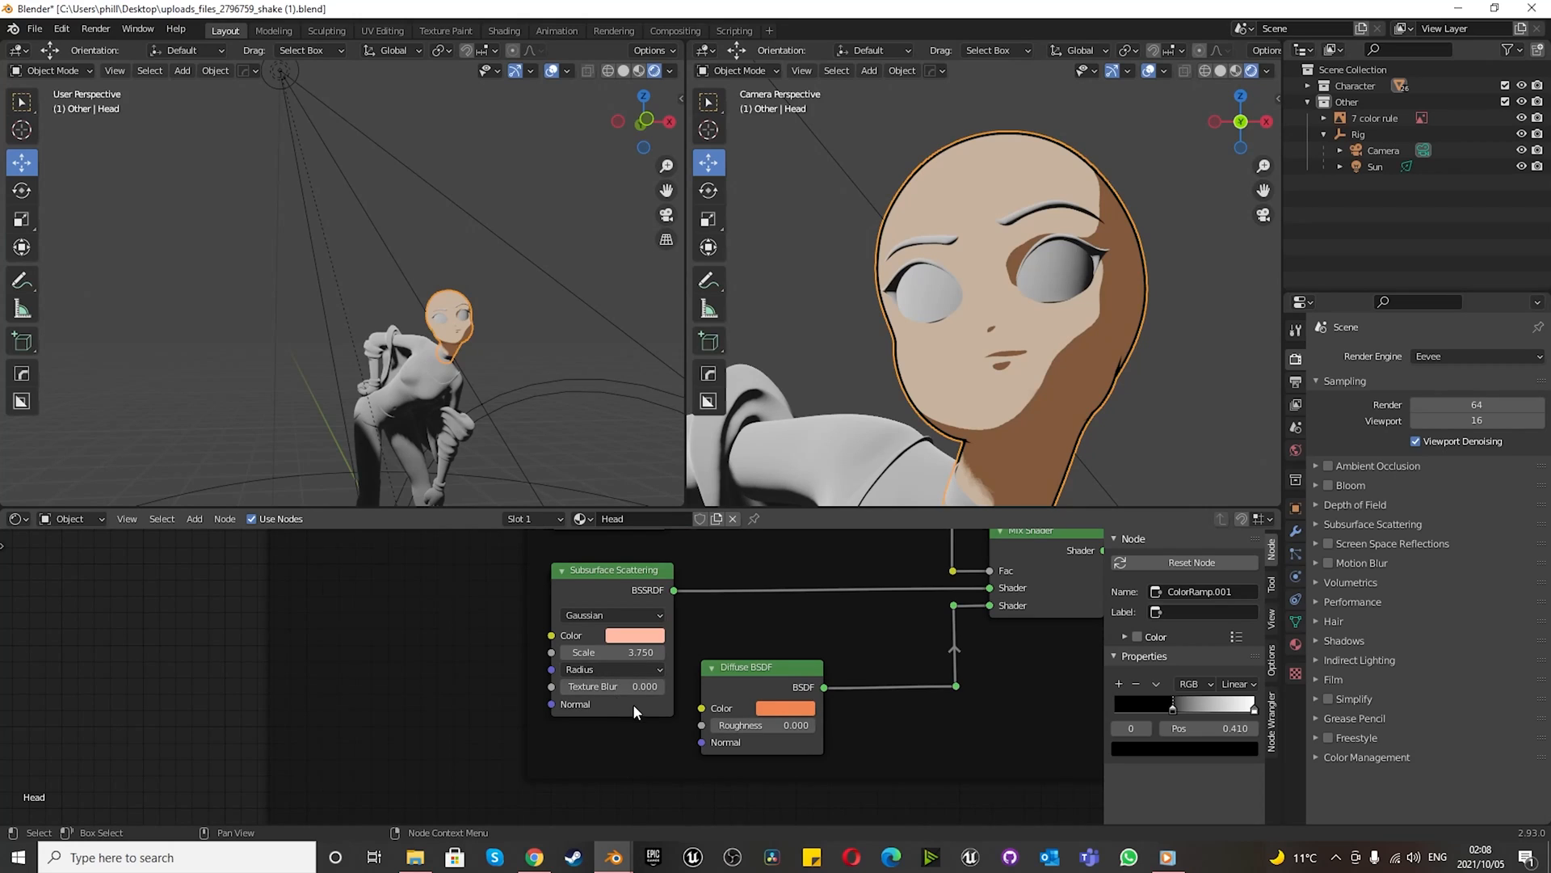
pyautogui.scroll(-3, 805, 706)
pyautogui.scroll(3, 906, 614)
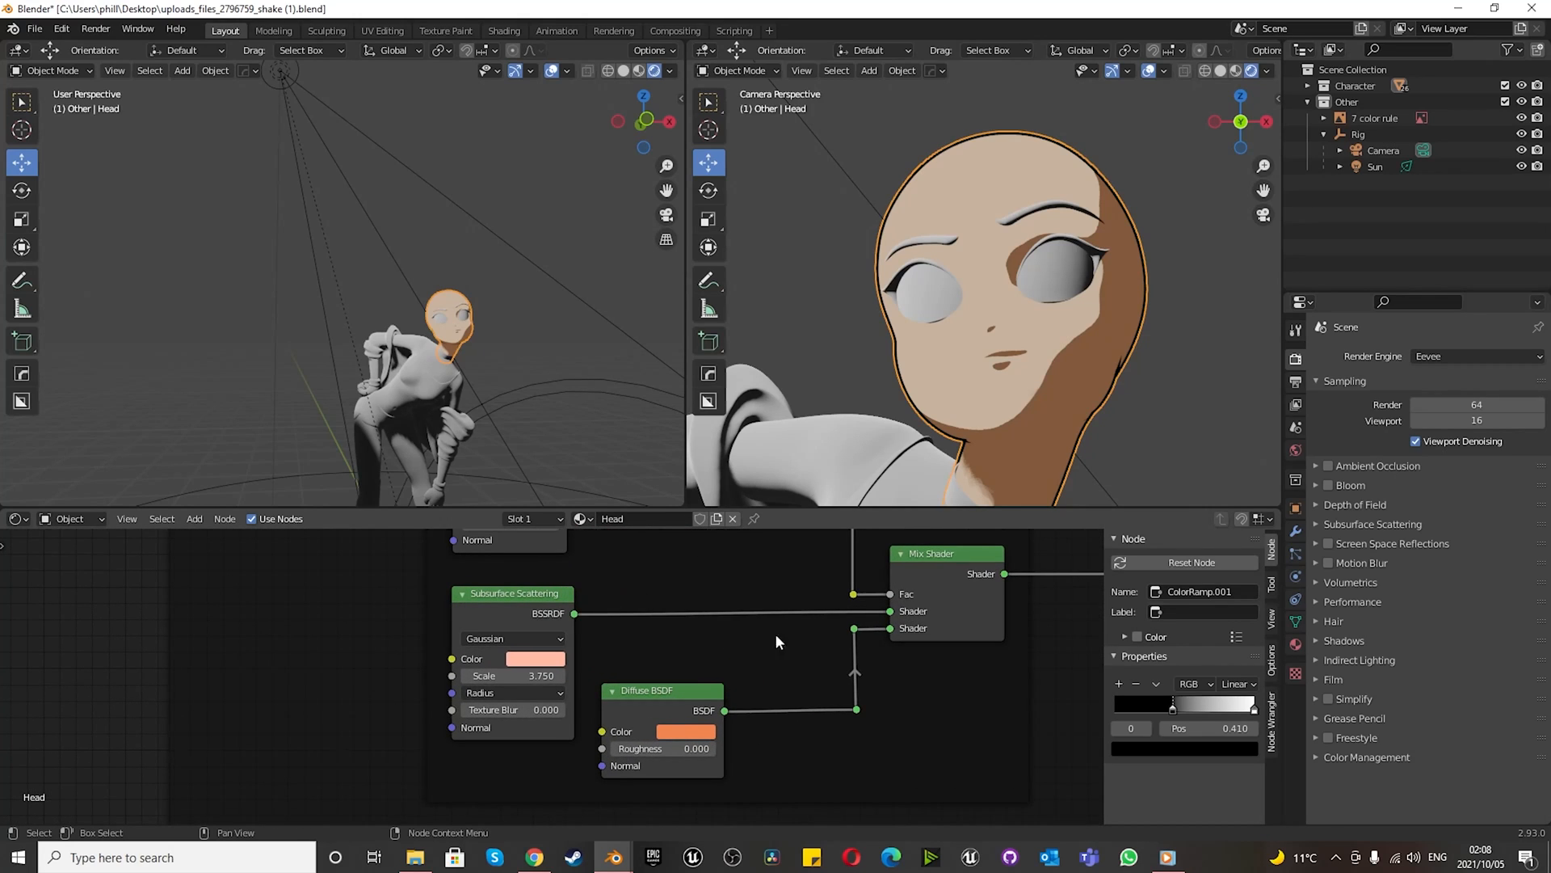
pyautogui.scroll(1, 695, 764)
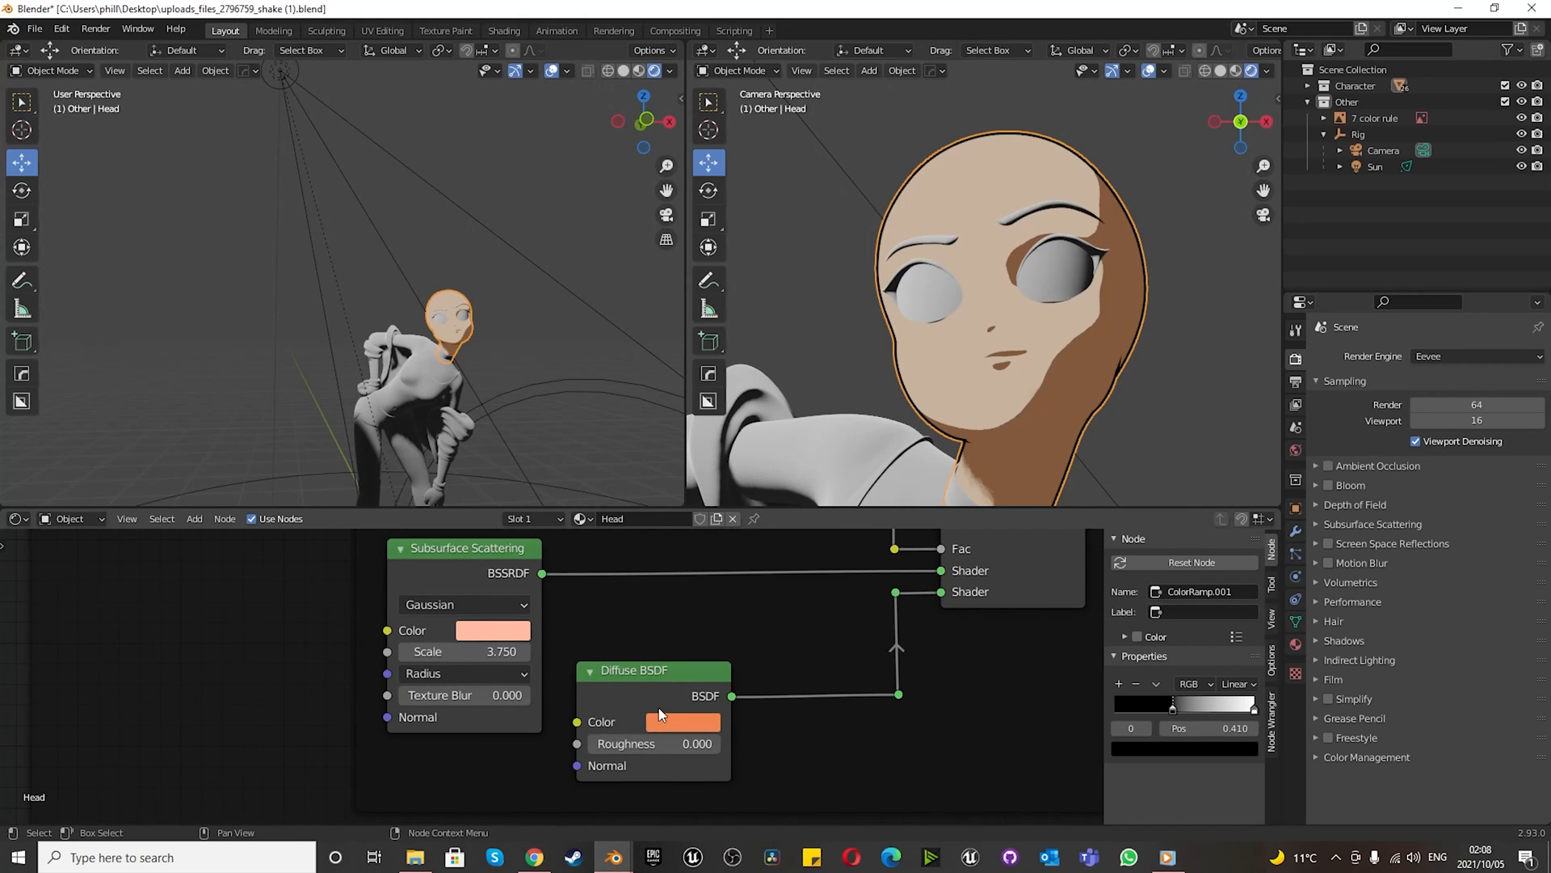
pyautogui.click(676, 723)
# - Set the Gradient Texture's type in the Skin Texture frame to Quadratic Sphere
pyautogui.scroll(-7, 666, 657)
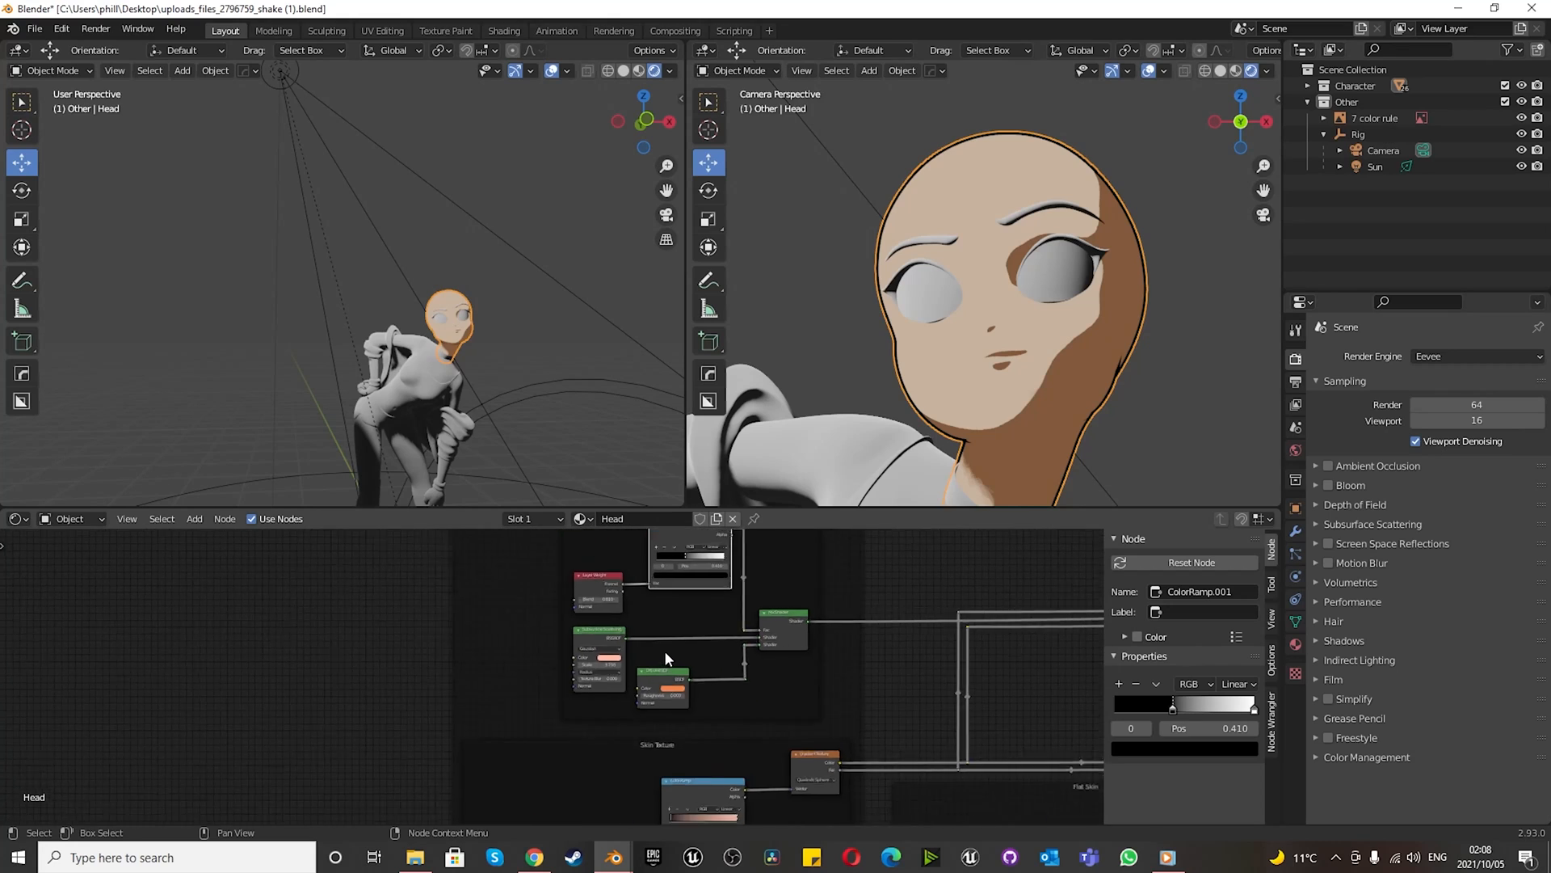
pyautogui.scroll(5, 656, 617)
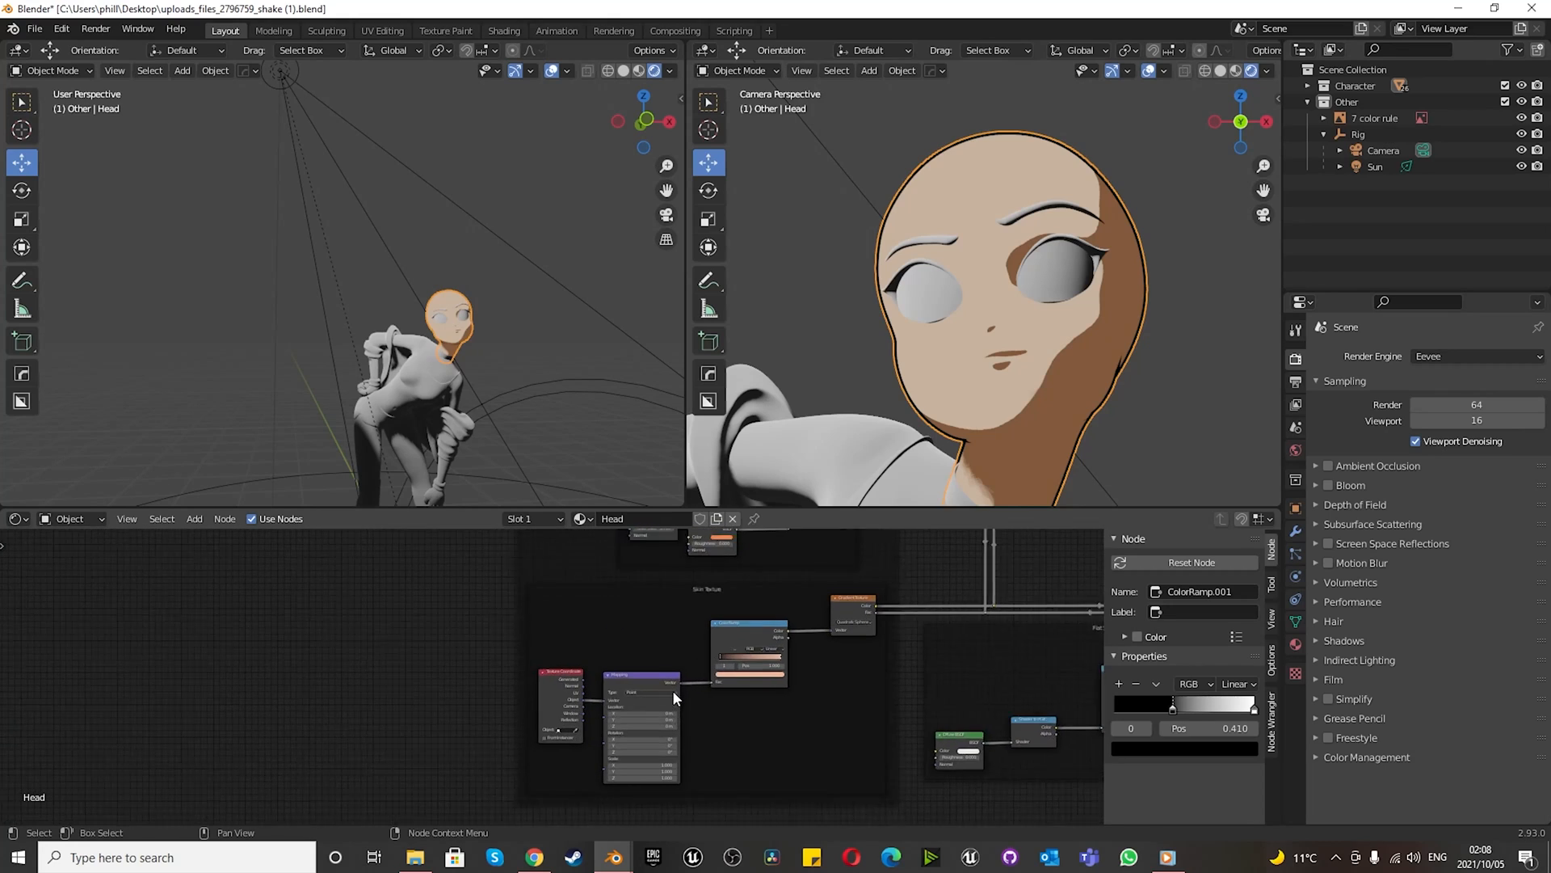
pyautogui.scroll(3, 674, 662)
pyautogui.scroll(-2, 579, 730)
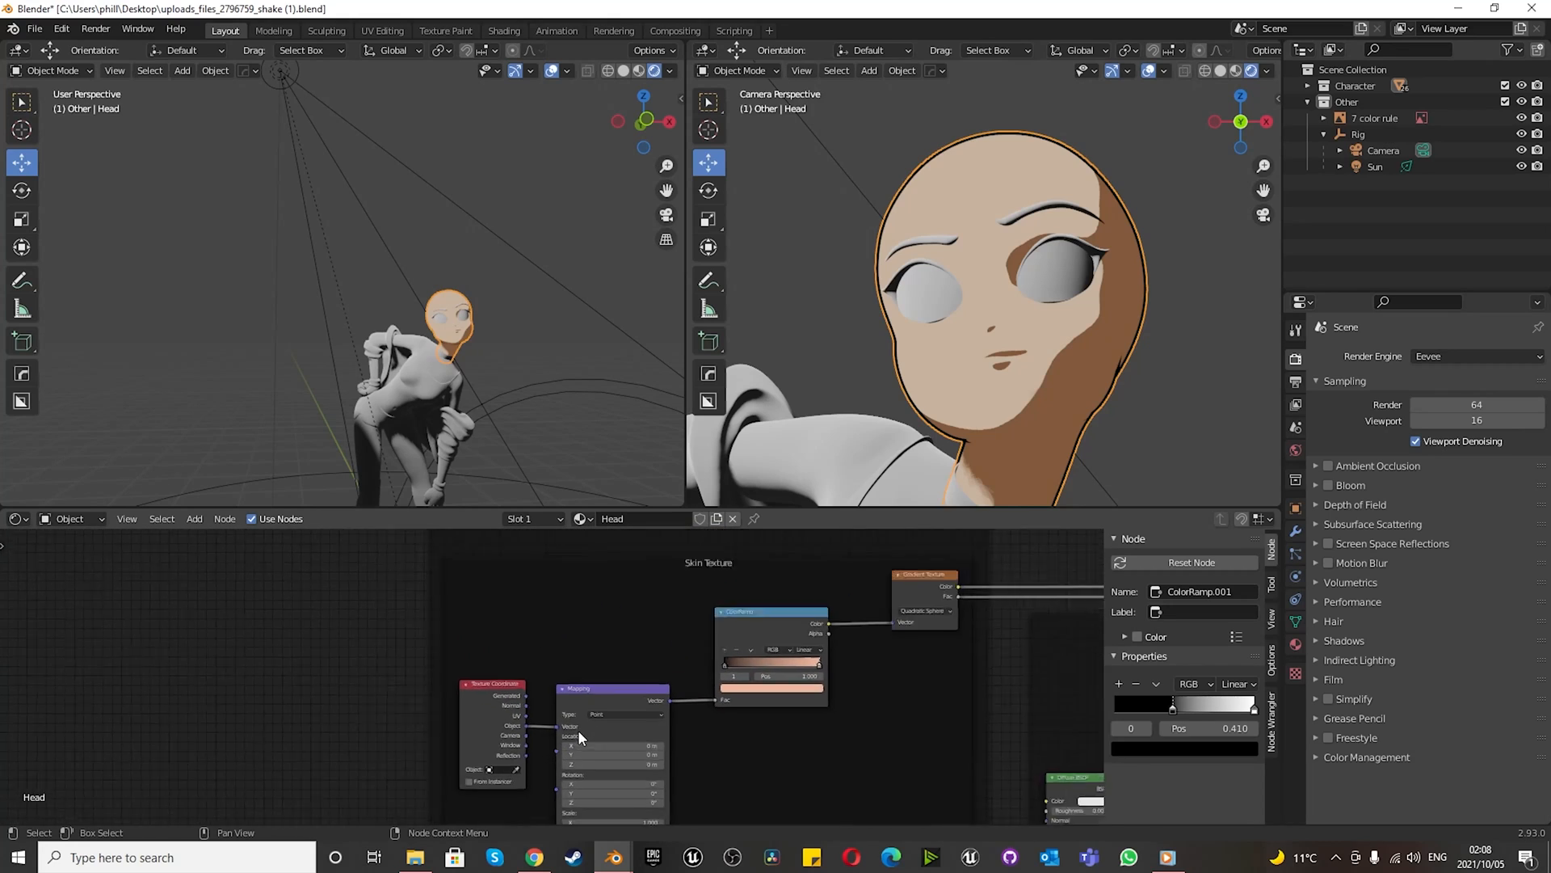
pyautogui.scroll(5, 914, 612)
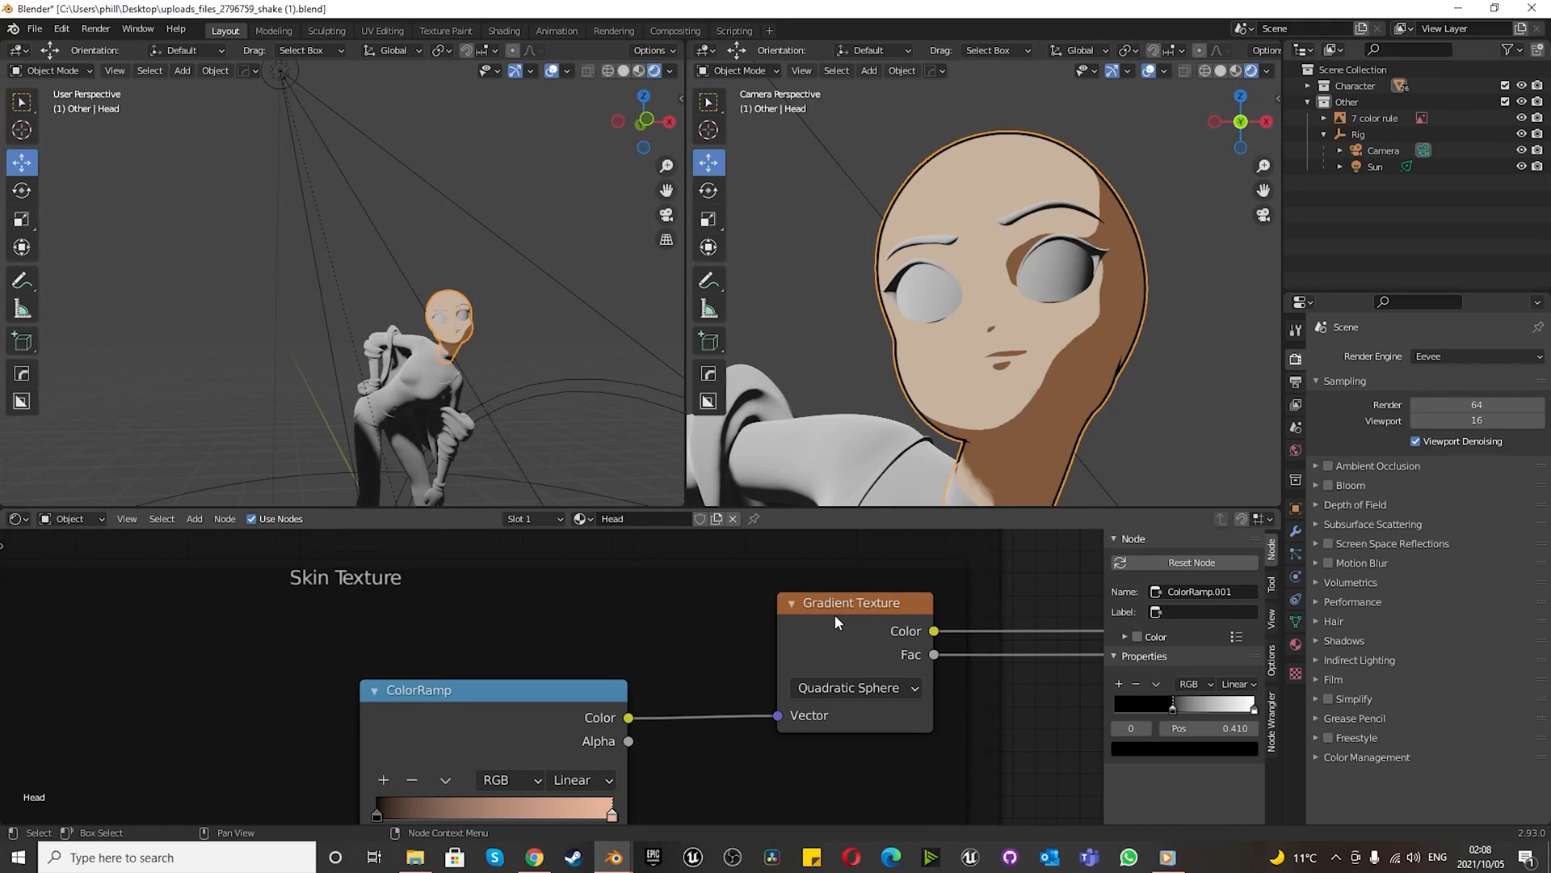
pyautogui.click(834, 688)
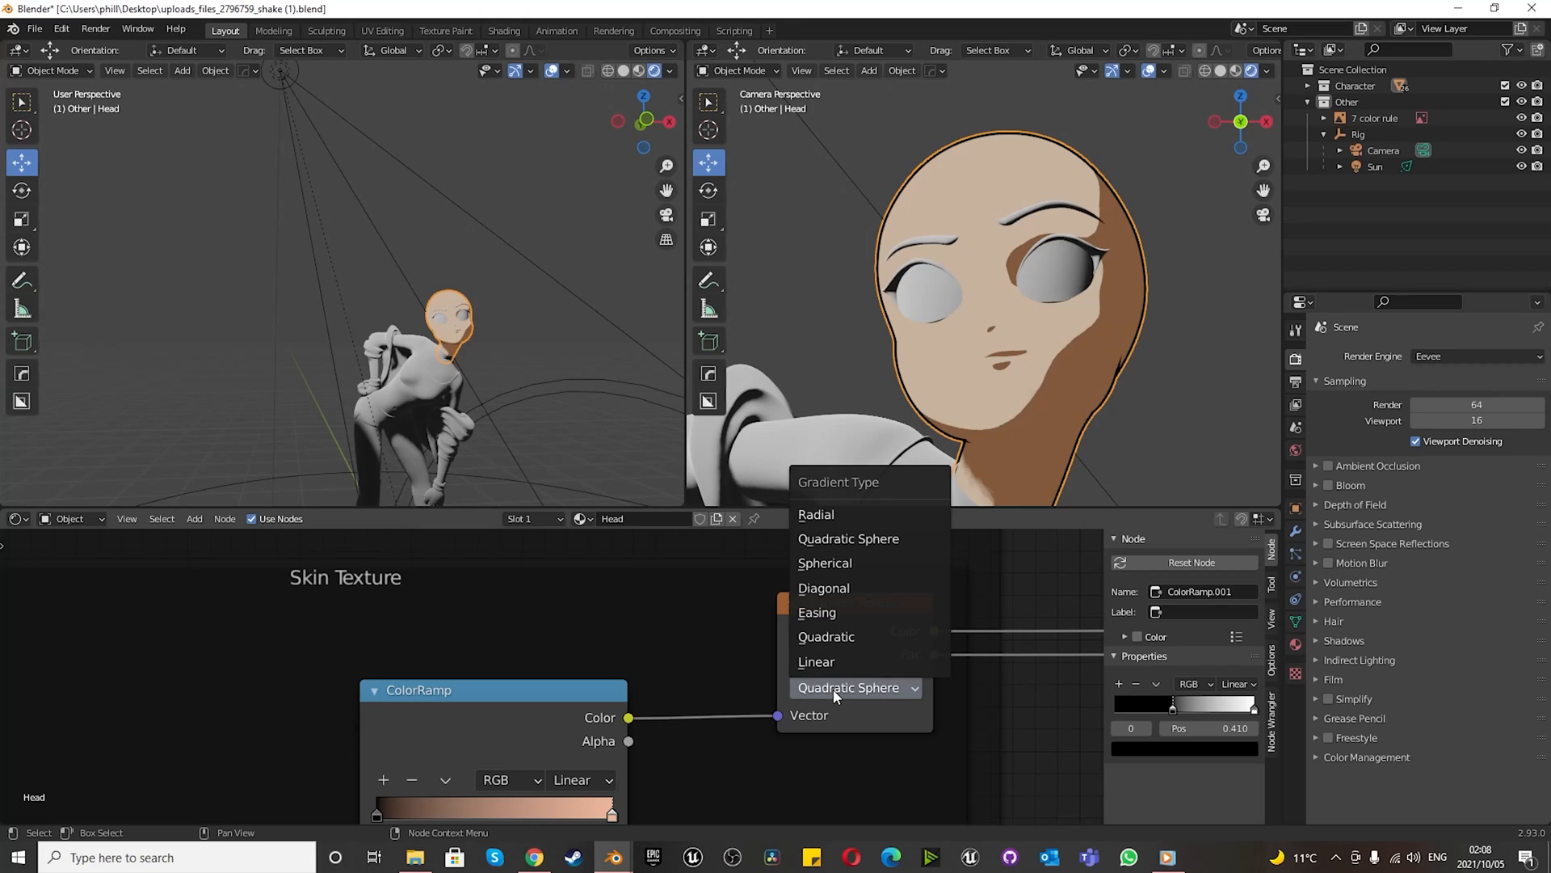
pyautogui.click(841, 539)
pyautogui.scroll(-5, 807, 693)
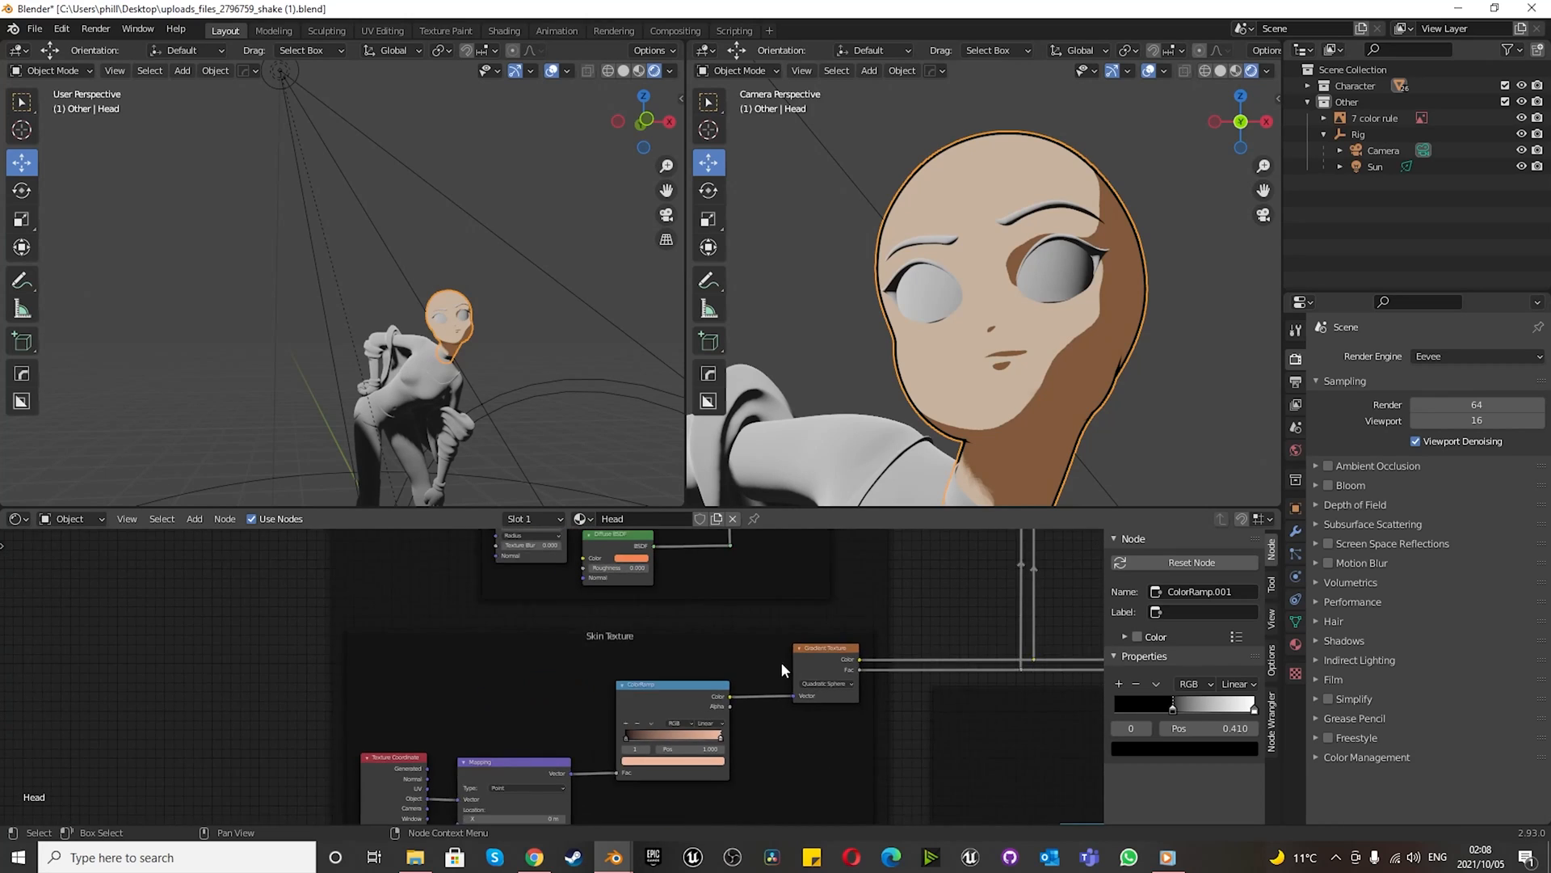
# - Examine the ColorRamp in the Skin Texture frame, checking the colour of its second stop
pyautogui.scroll(7, 691, 723)
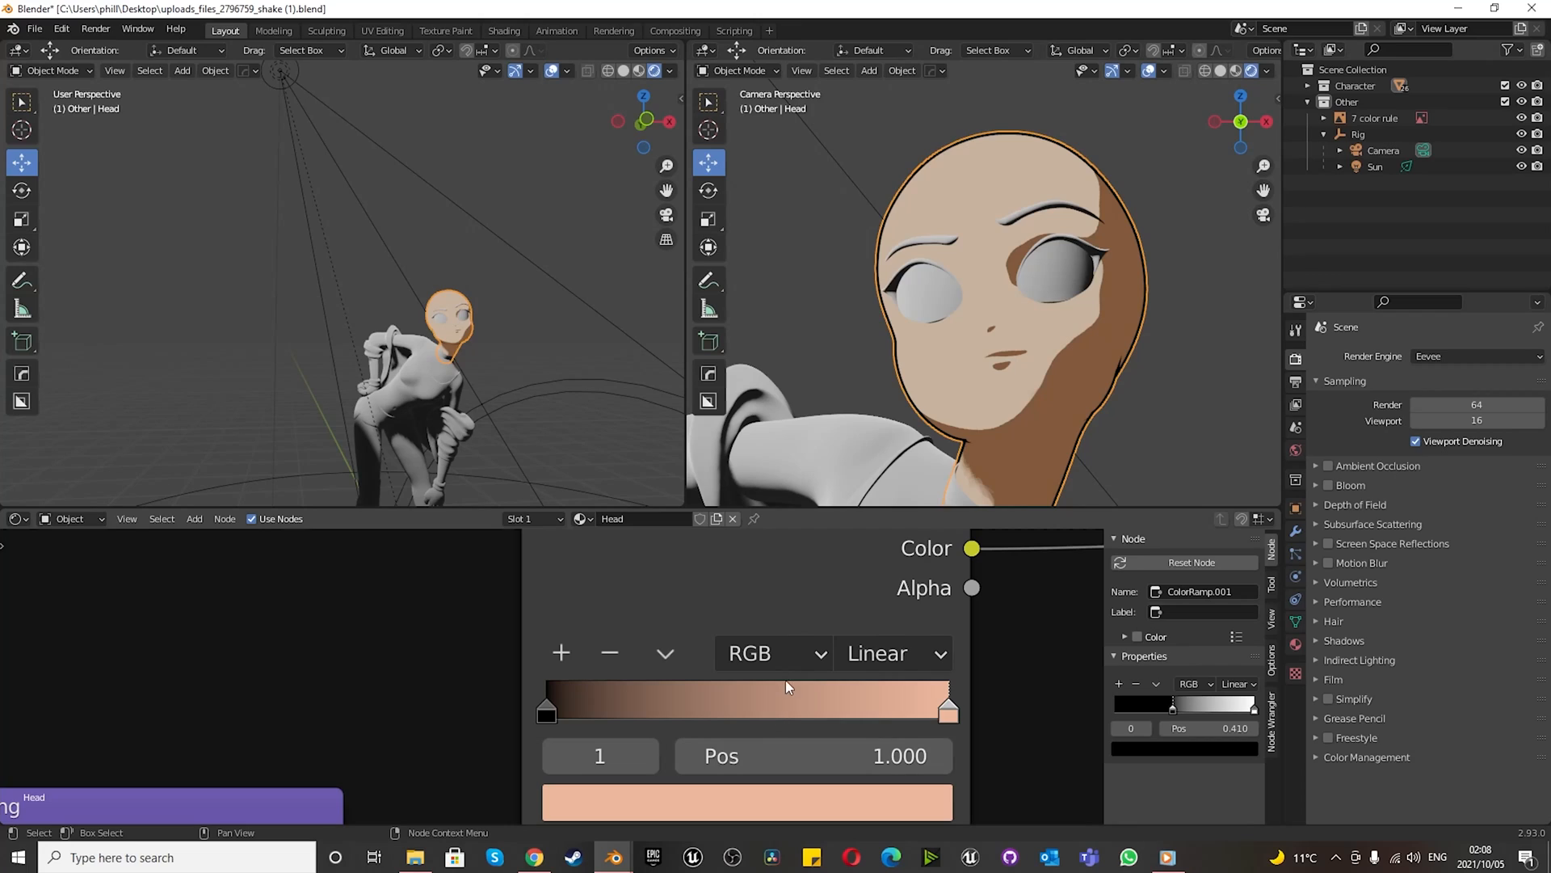
pyautogui.click(812, 797)
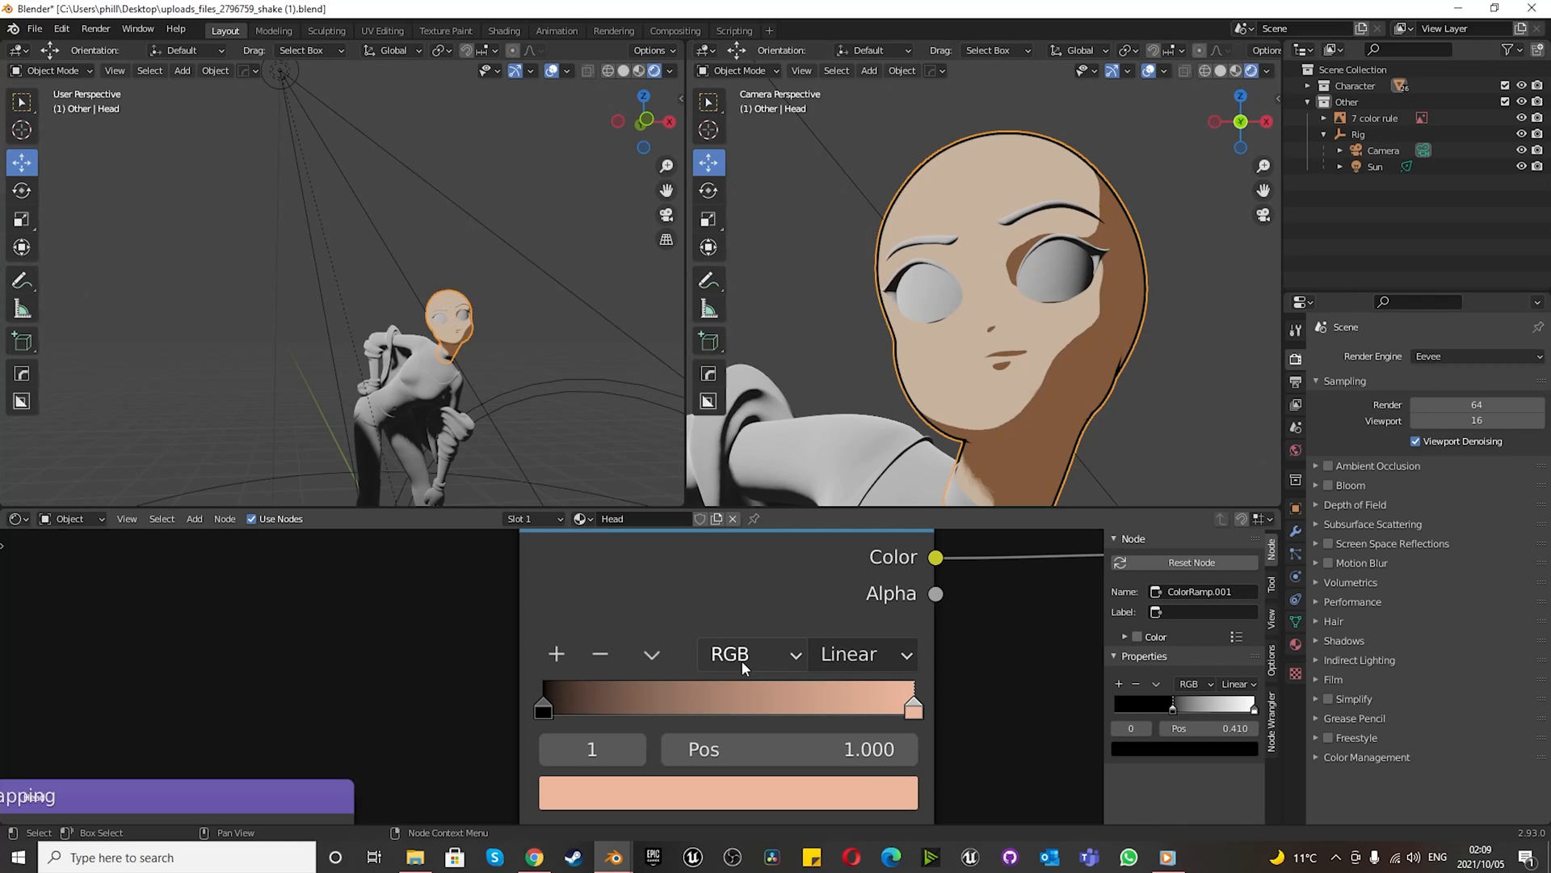
pyautogui.scroll(-18, 871, 661)
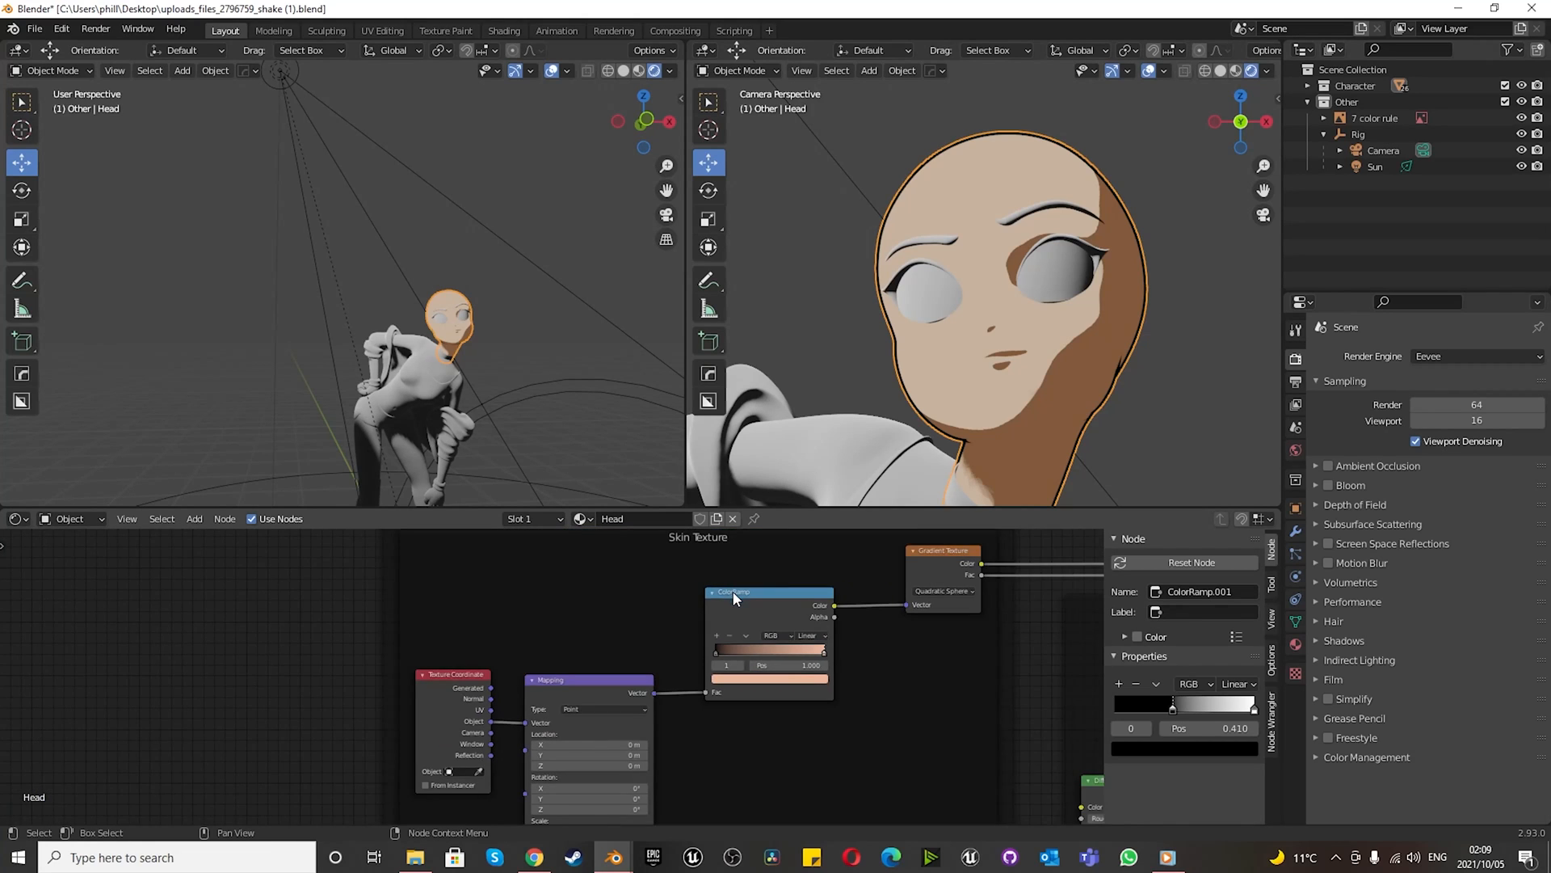
# - Examine the Texture Coordinate link and the Mapping node's location, rotation and scale in the Skin Texture frame
pyautogui.scroll(2, 589, 744)
pyautogui.scroll(3, 589, 745)
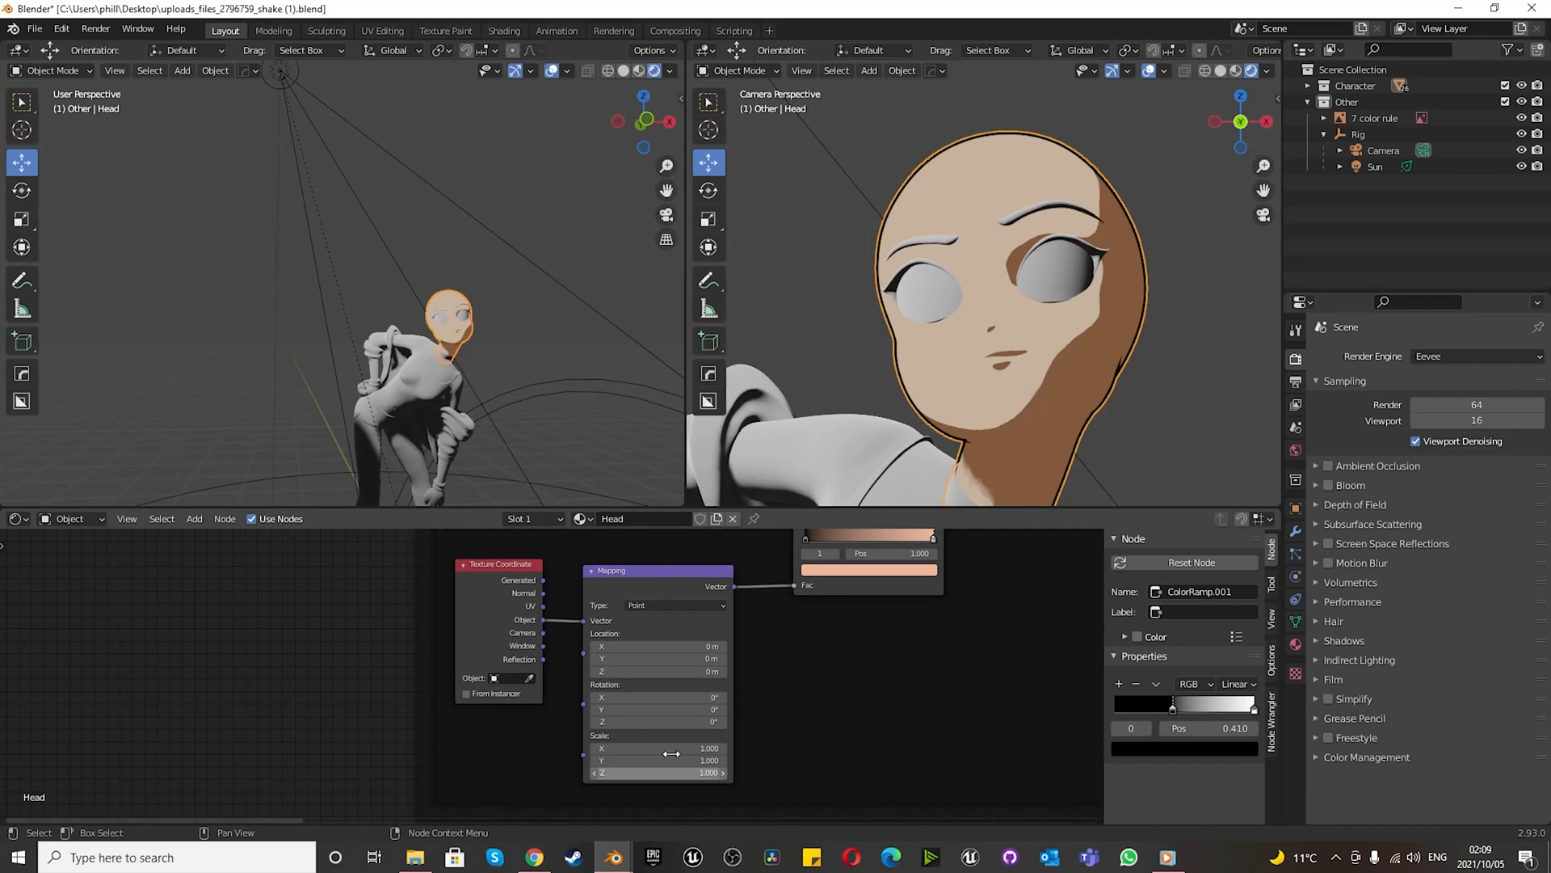
pyautogui.scroll(-5, 526, 759)
# - Examine the Diffuse BSDF and Shader to RGB nodes in the Flat Skin frame and their link to the ColorRamp
pyautogui.scroll(9, 961, 752)
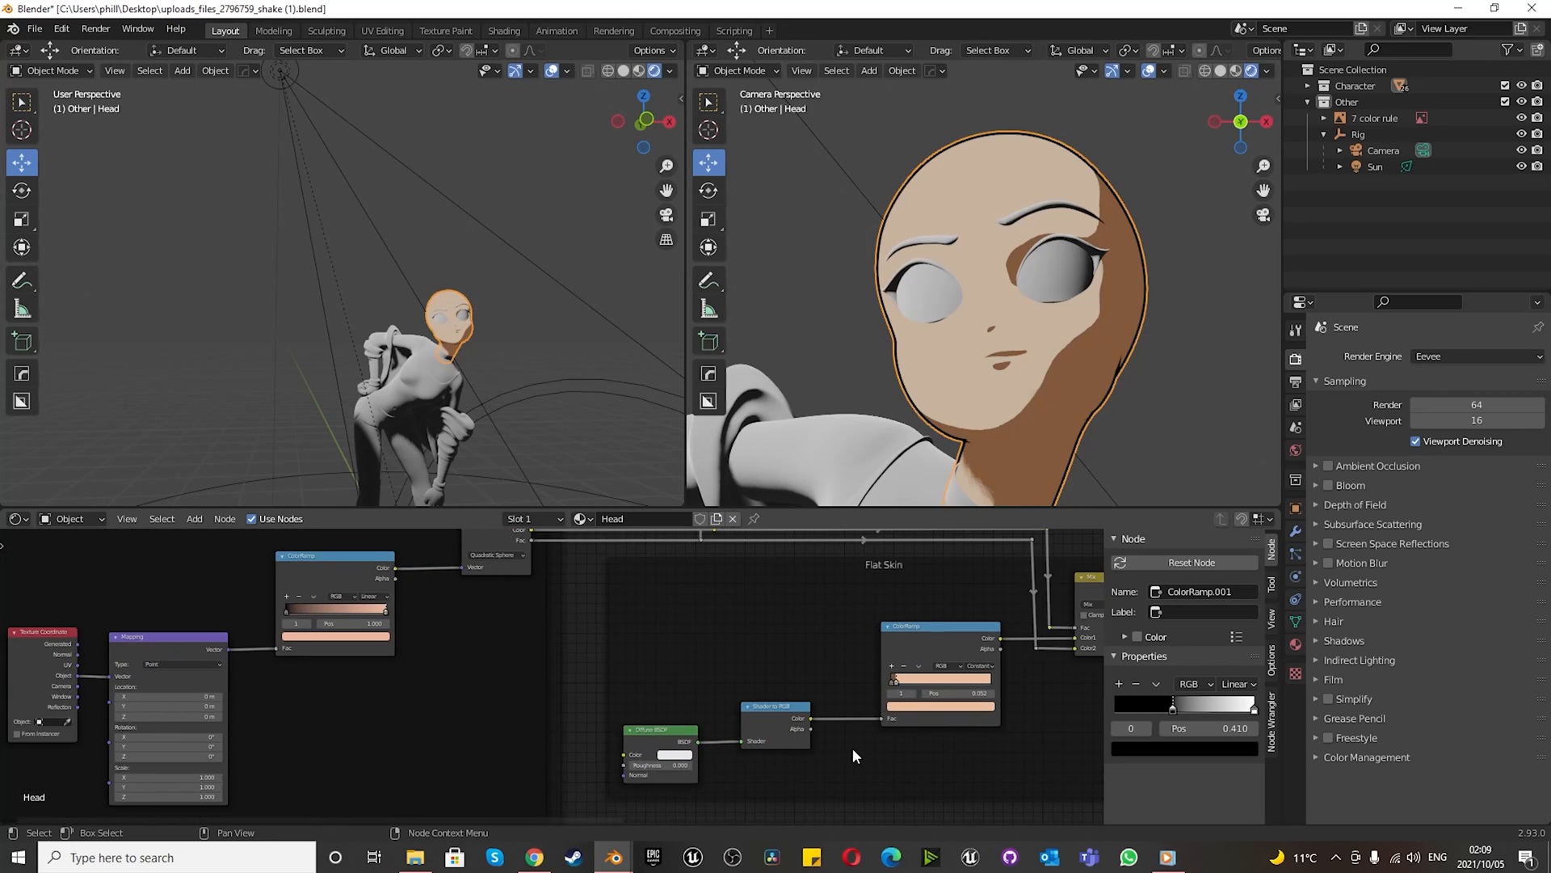
pyautogui.scroll(-11, 756, 764)
pyautogui.scroll(11, 835, 747)
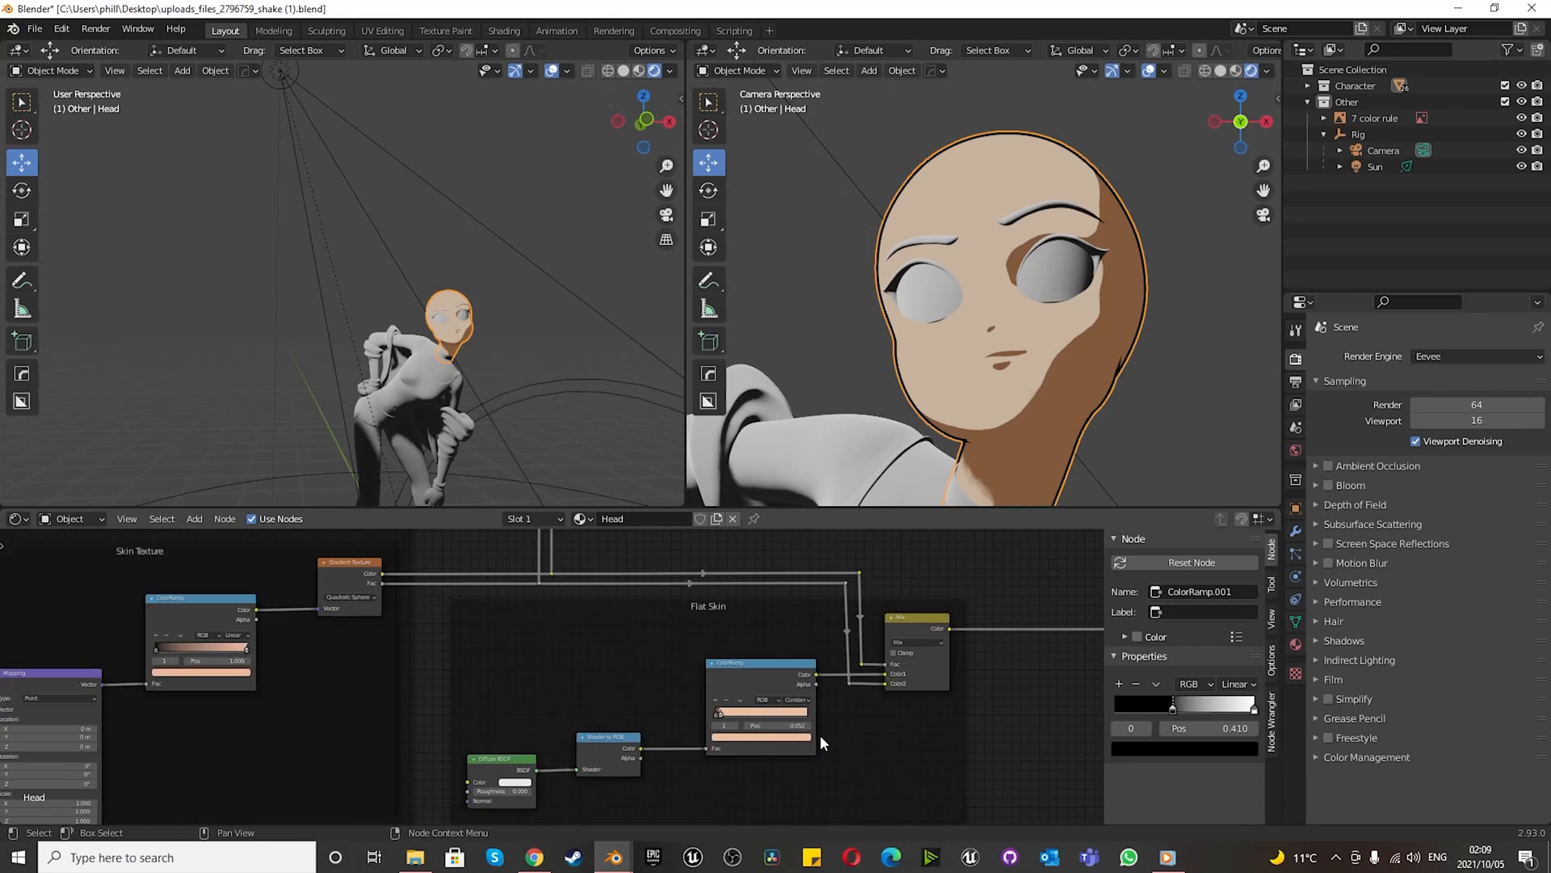
pyautogui.scroll(3, 552, 788)
pyautogui.scroll(-3, 492, 696)
pyautogui.scroll(6, 488, 775)
pyautogui.scroll(3, 503, 764)
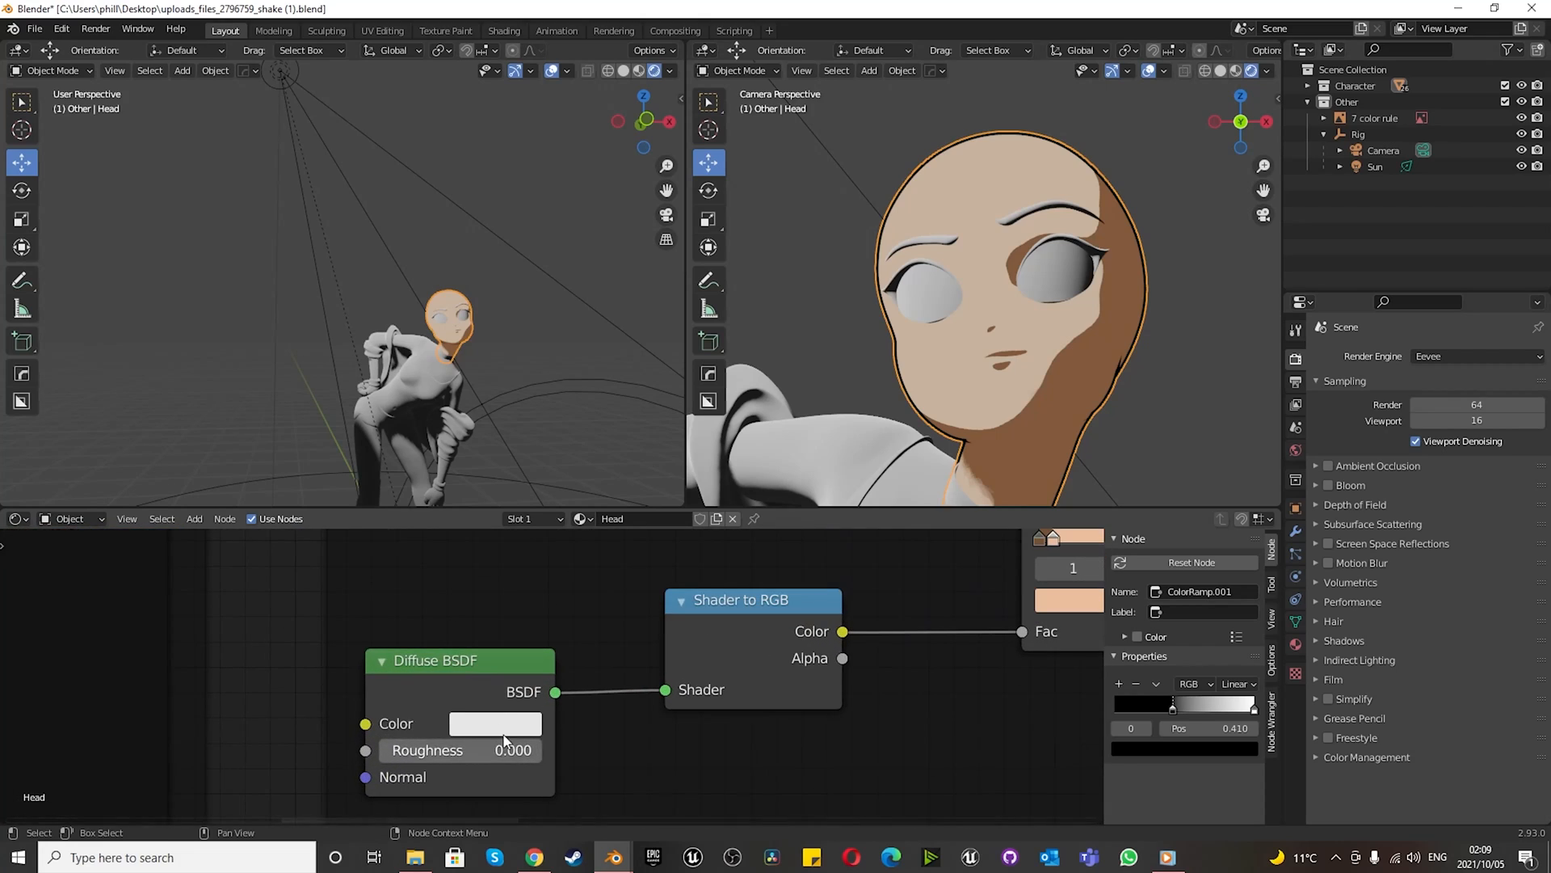
pyautogui.scroll(-3, 525, 732)
pyautogui.scroll(2, 833, 660)
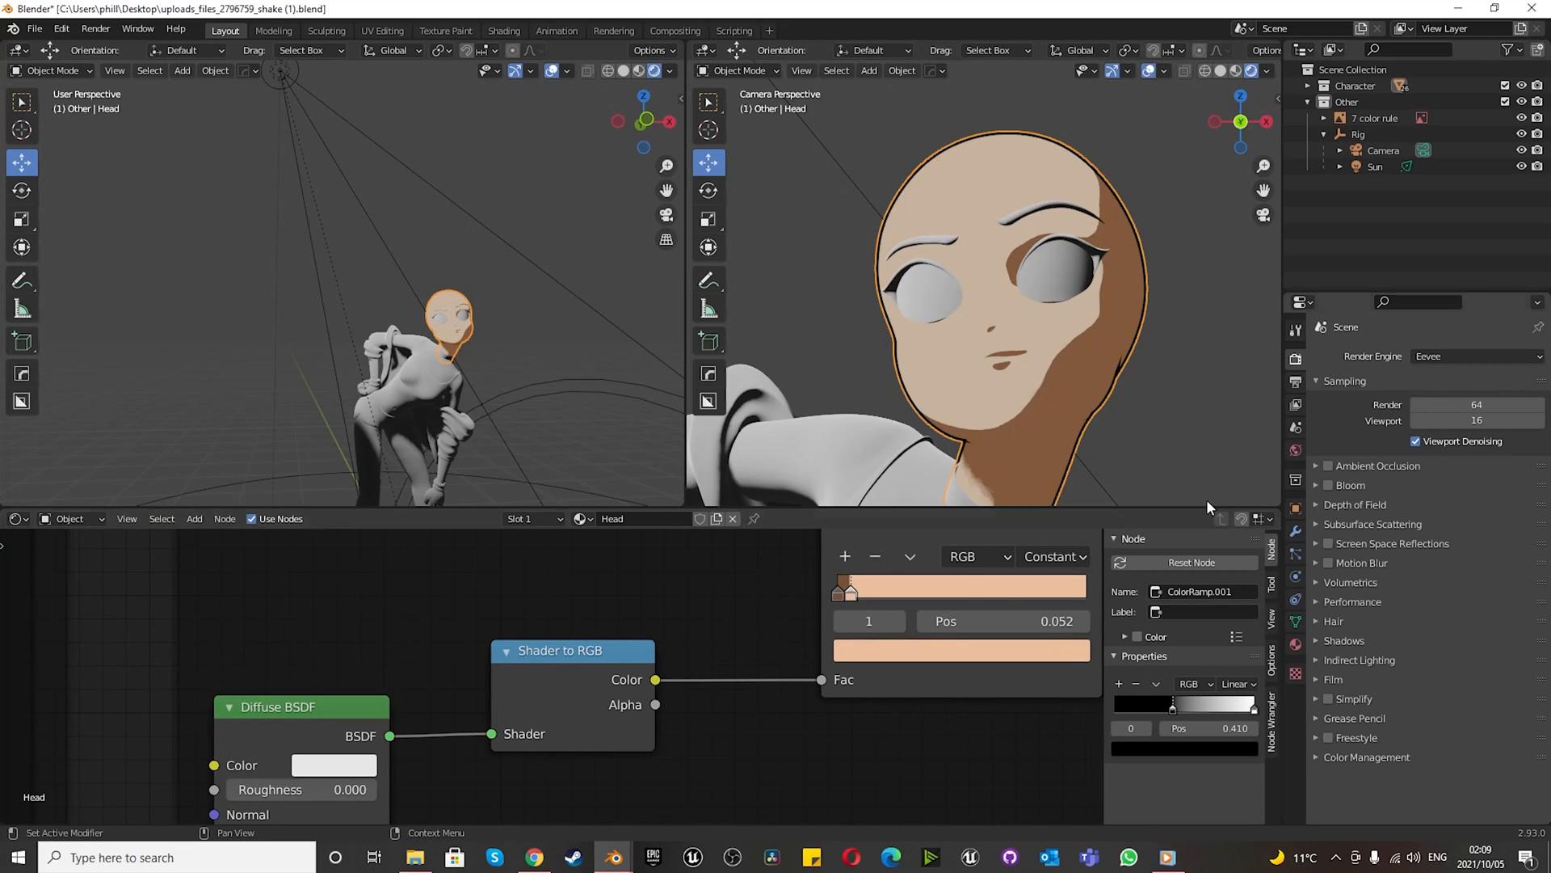
# - Check the hex colours of the dark and light stops on the Flat Skin frame's constant ColorRamp
pyautogui.scroll(-5, 533, 689)
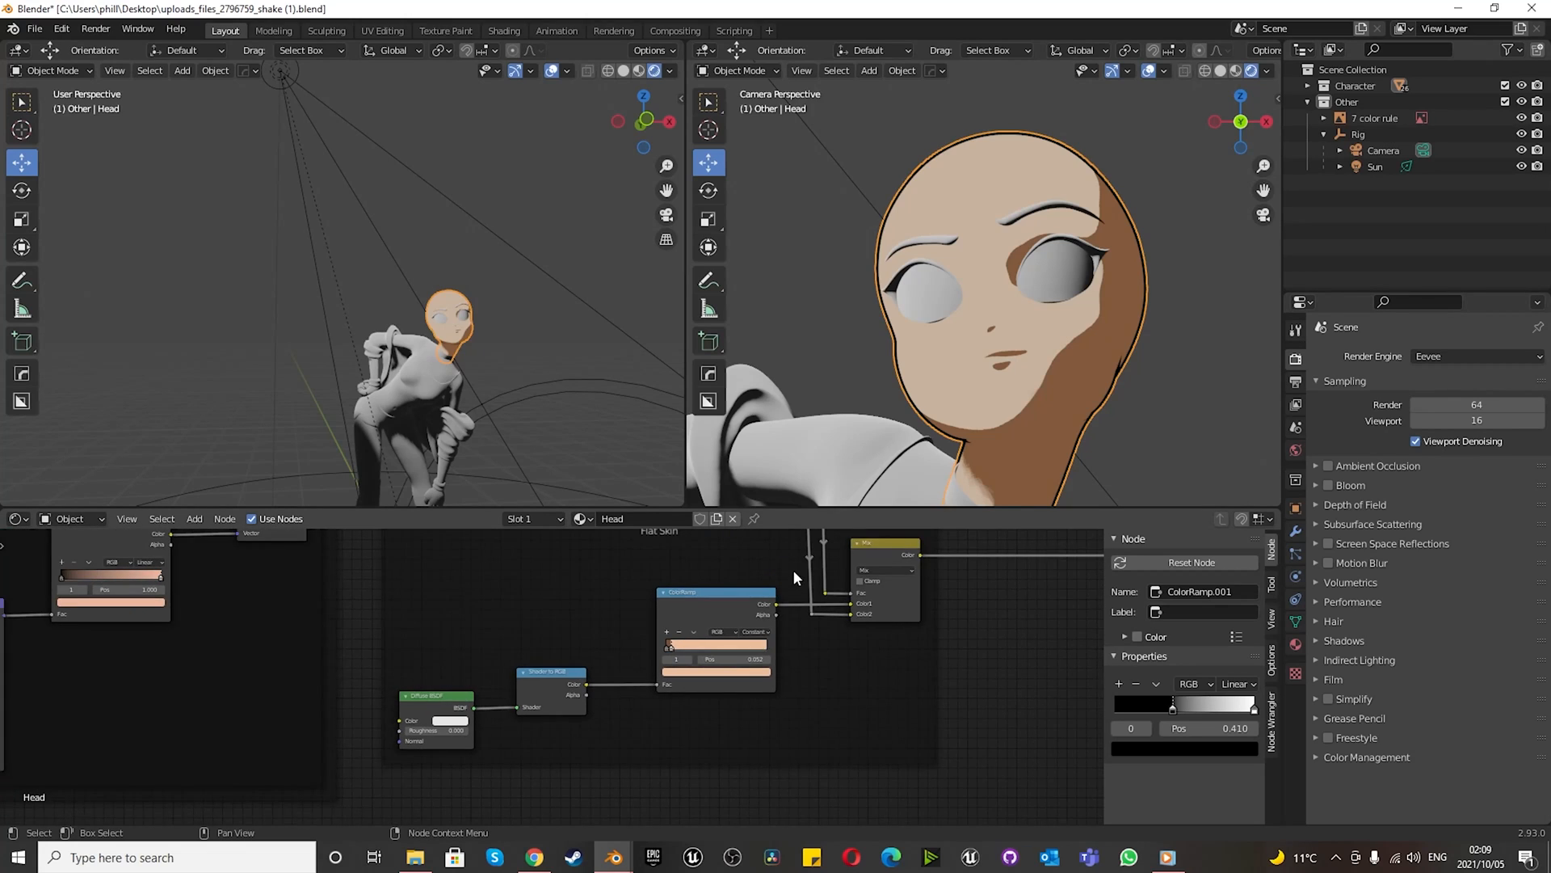
pyautogui.scroll(9, 788, 584)
pyautogui.scroll(4, 695, 719)
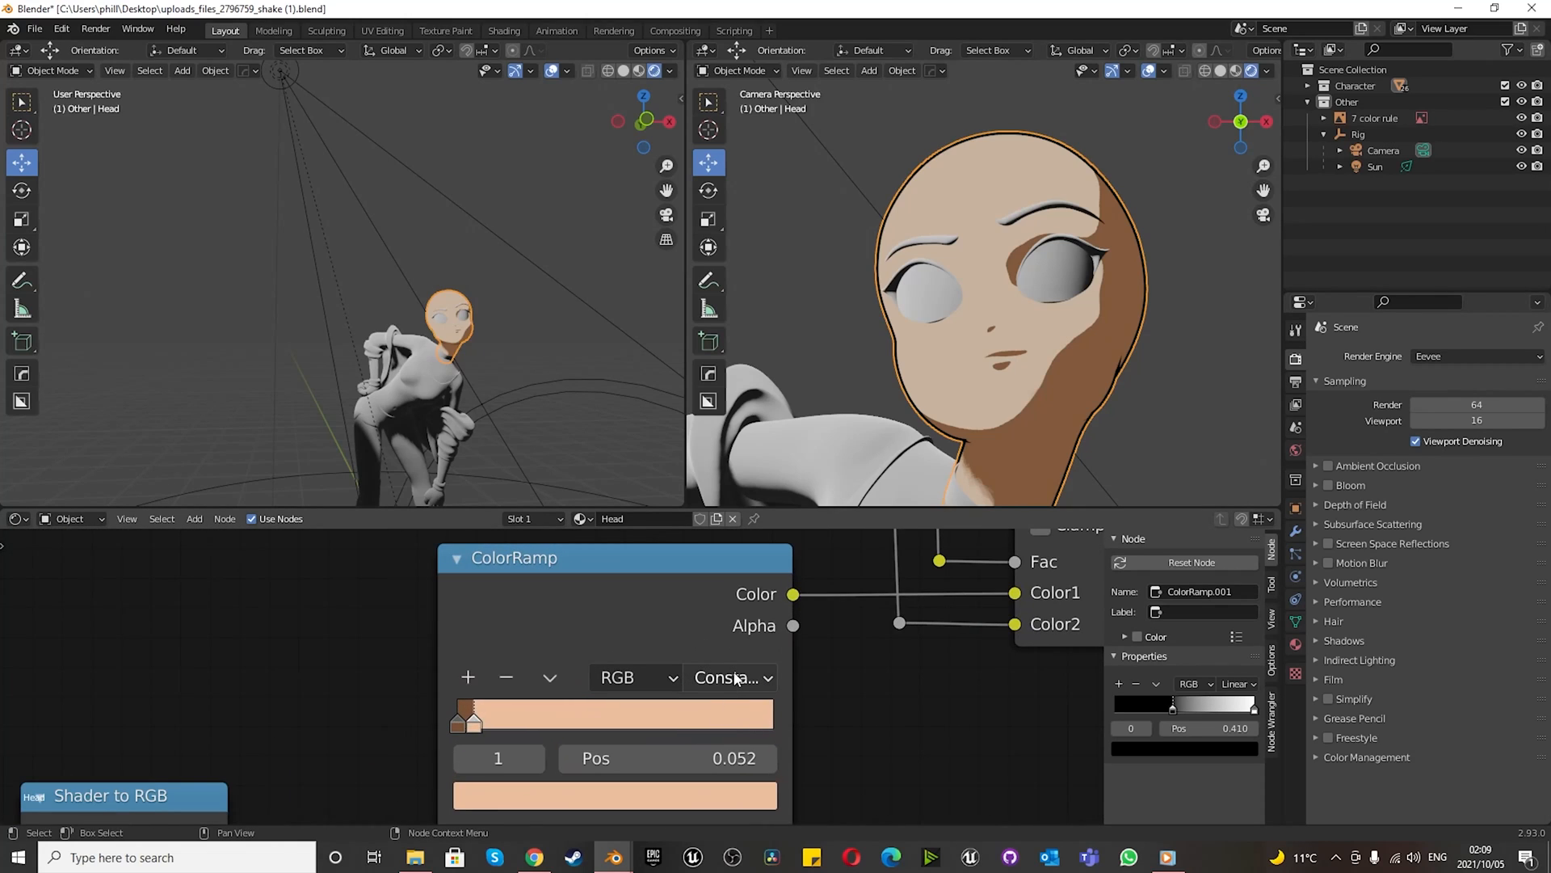
pyautogui.click(454, 721)
pyautogui.click(533, 795)
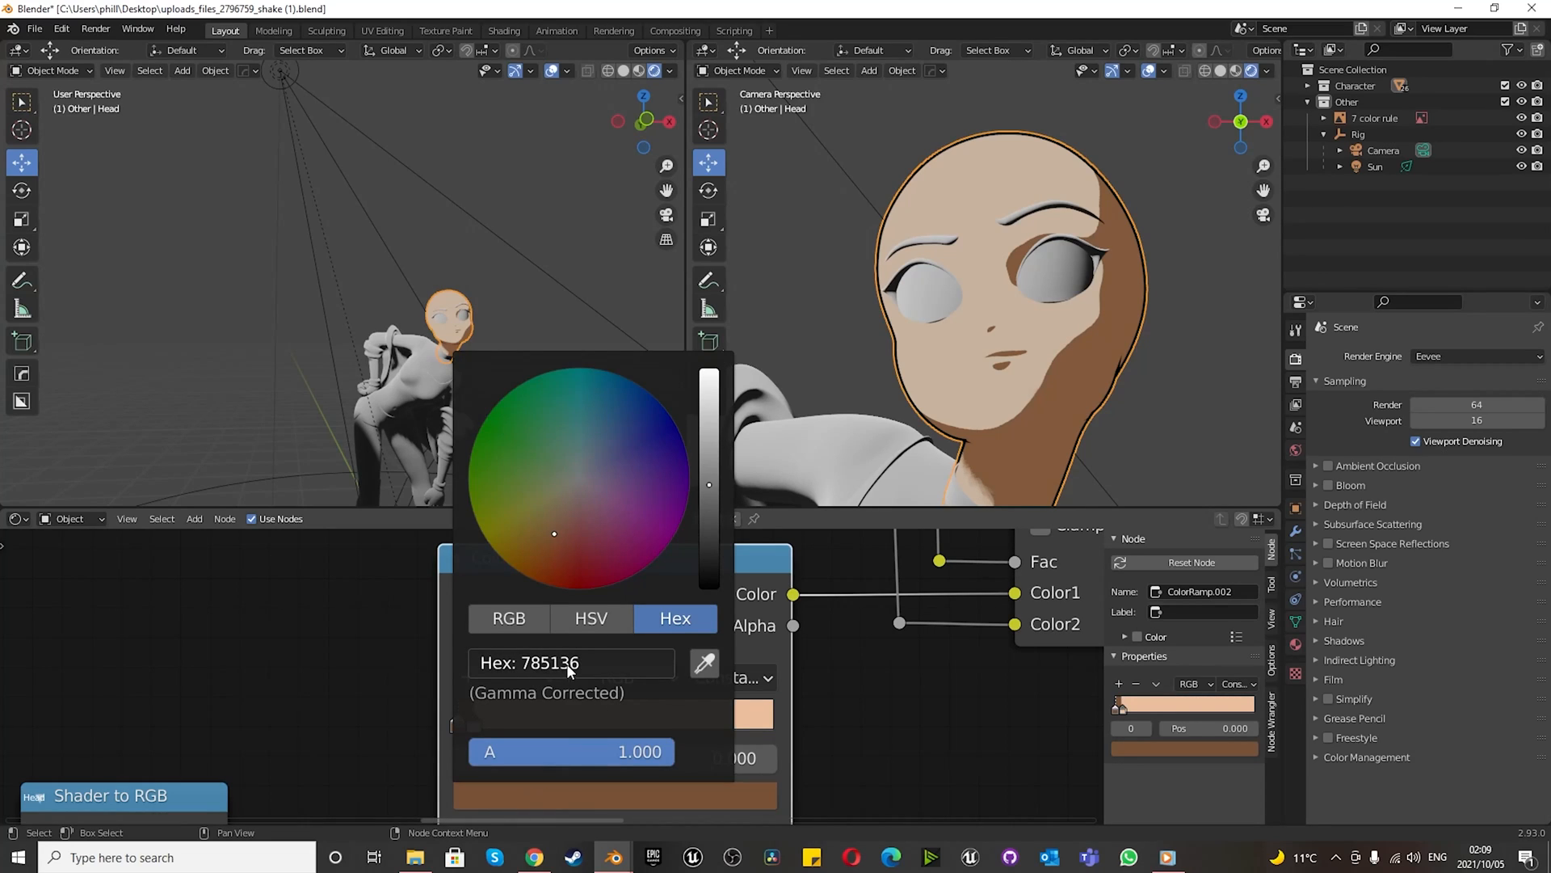
pyautogui.click(446, 666)
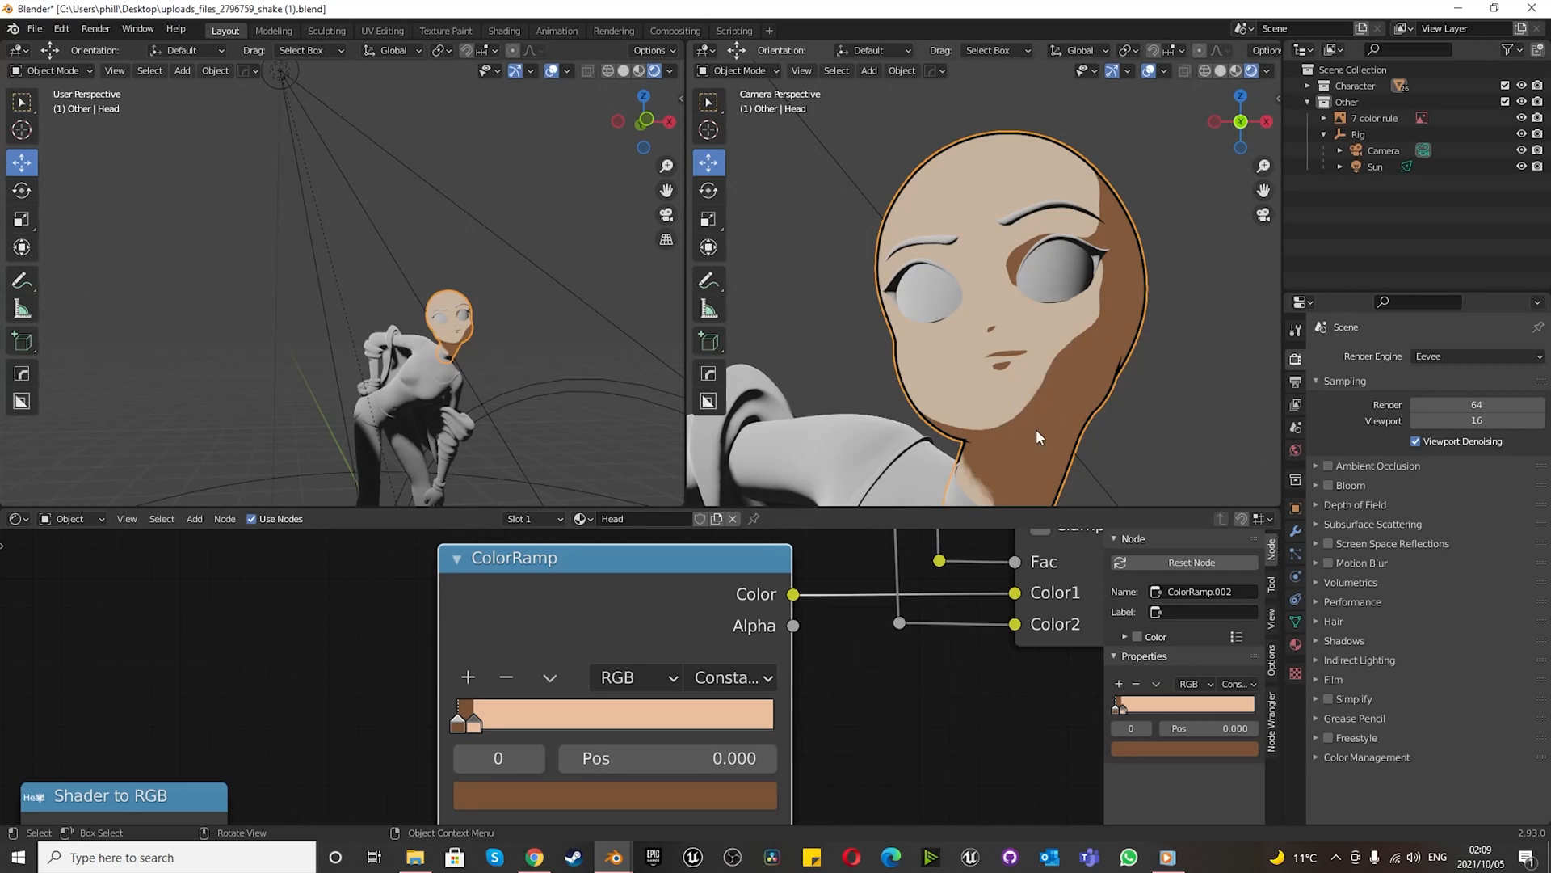
pyautogui.click(476, 721)
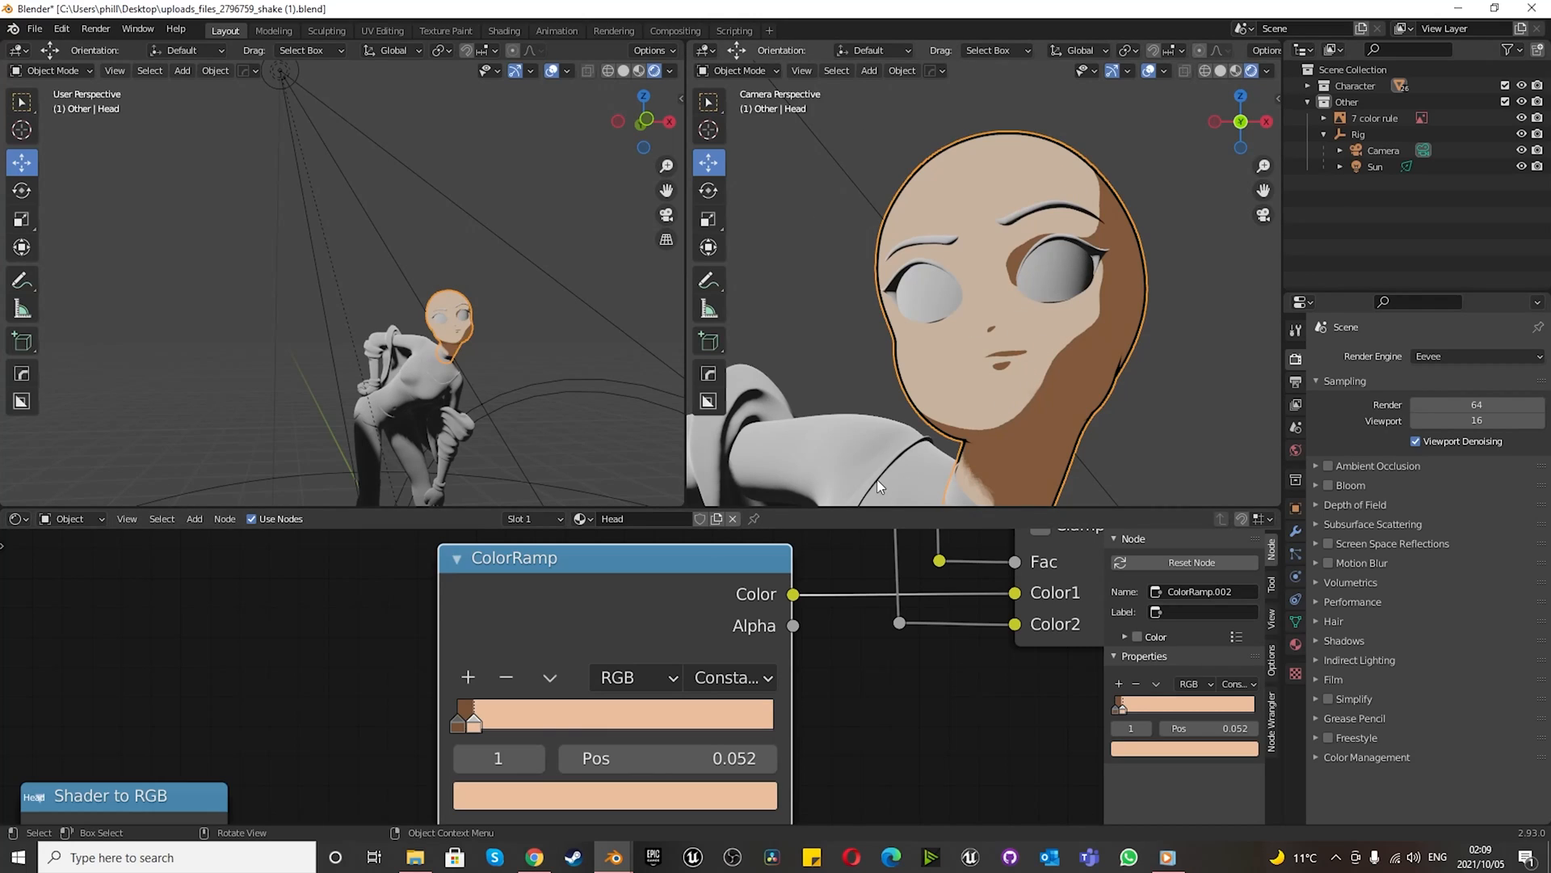
pyautogui.click(525, 796)
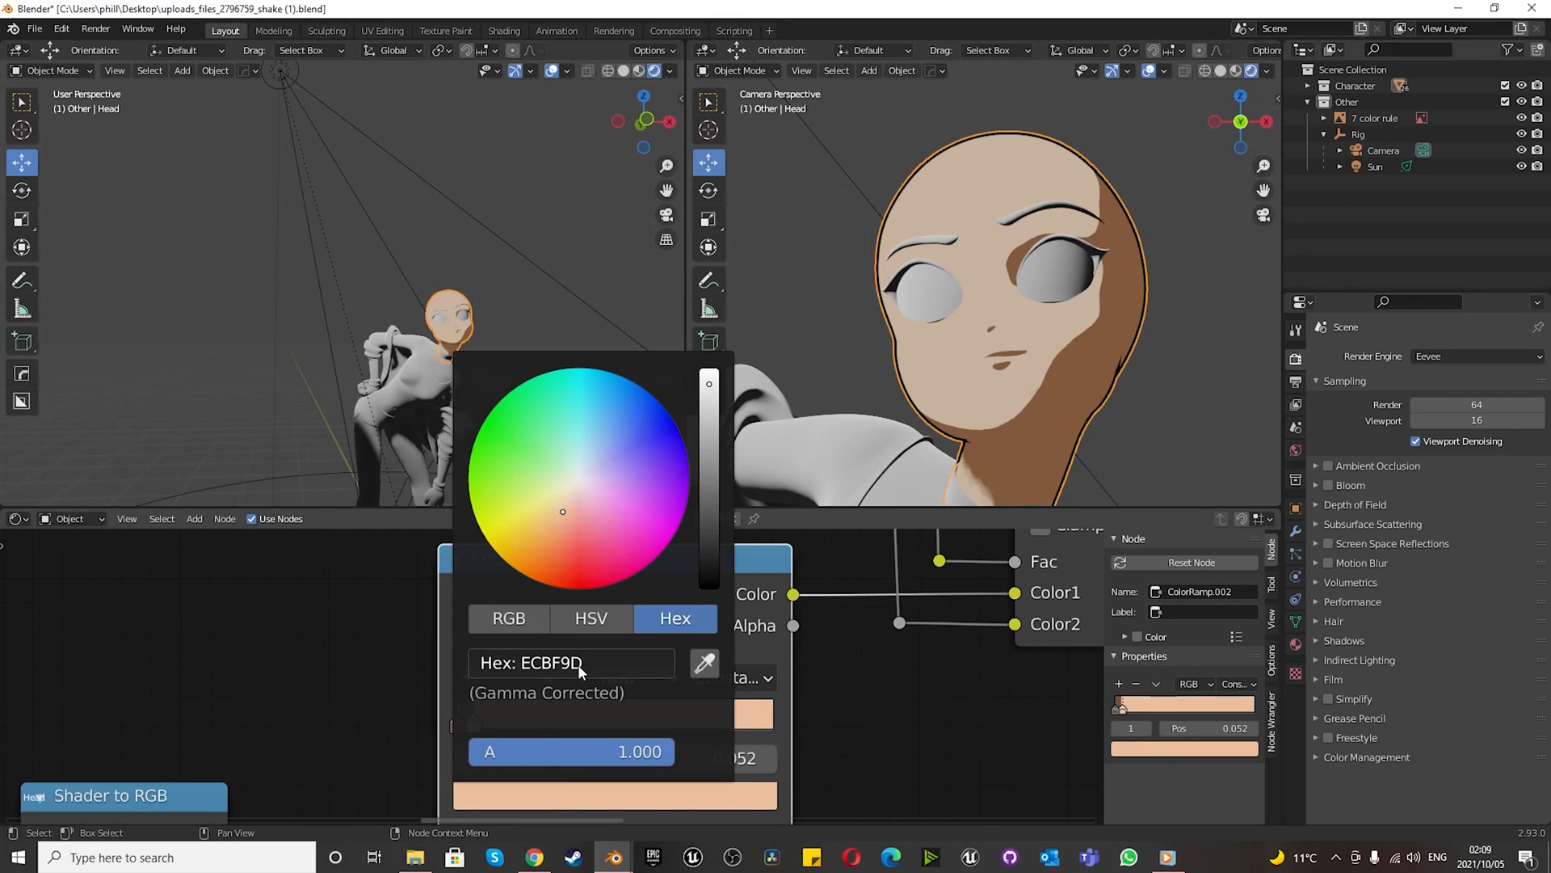
# - Try moving the light stop of the Flat Skin ColorRamp to position 0.241 and inspect the shadow edge on the face
pyautogui.click(748, 685)
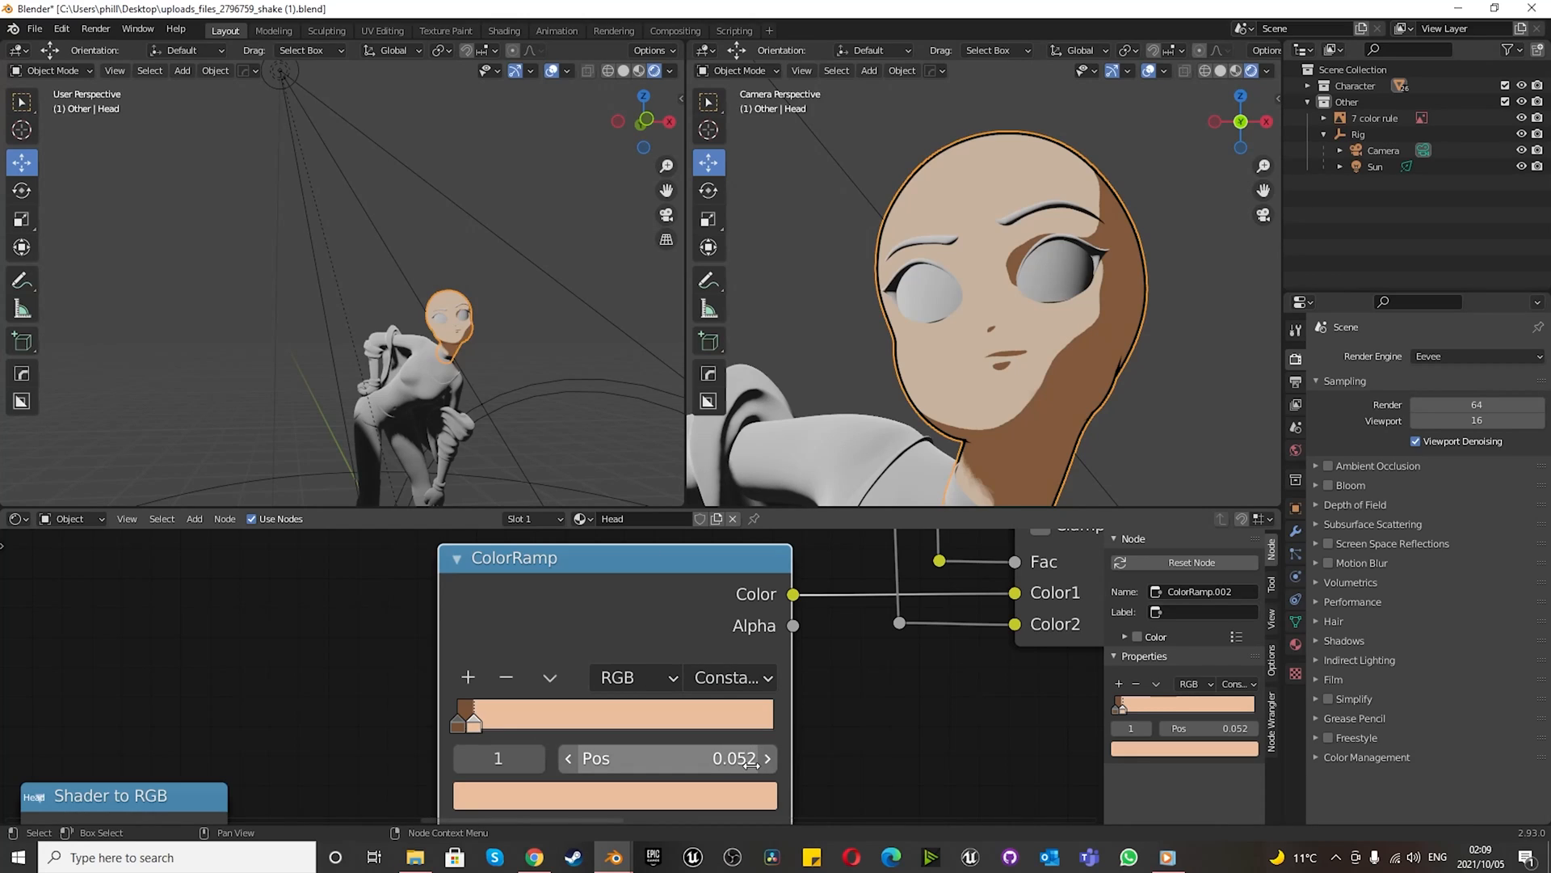
pyautogui.moveTo(473, 728)
pyautogui.mouseDown()
pyautogui.moveTo(507, 725)
pyautogui.moveTo(475, 730)
pyautogui.mouseUp()
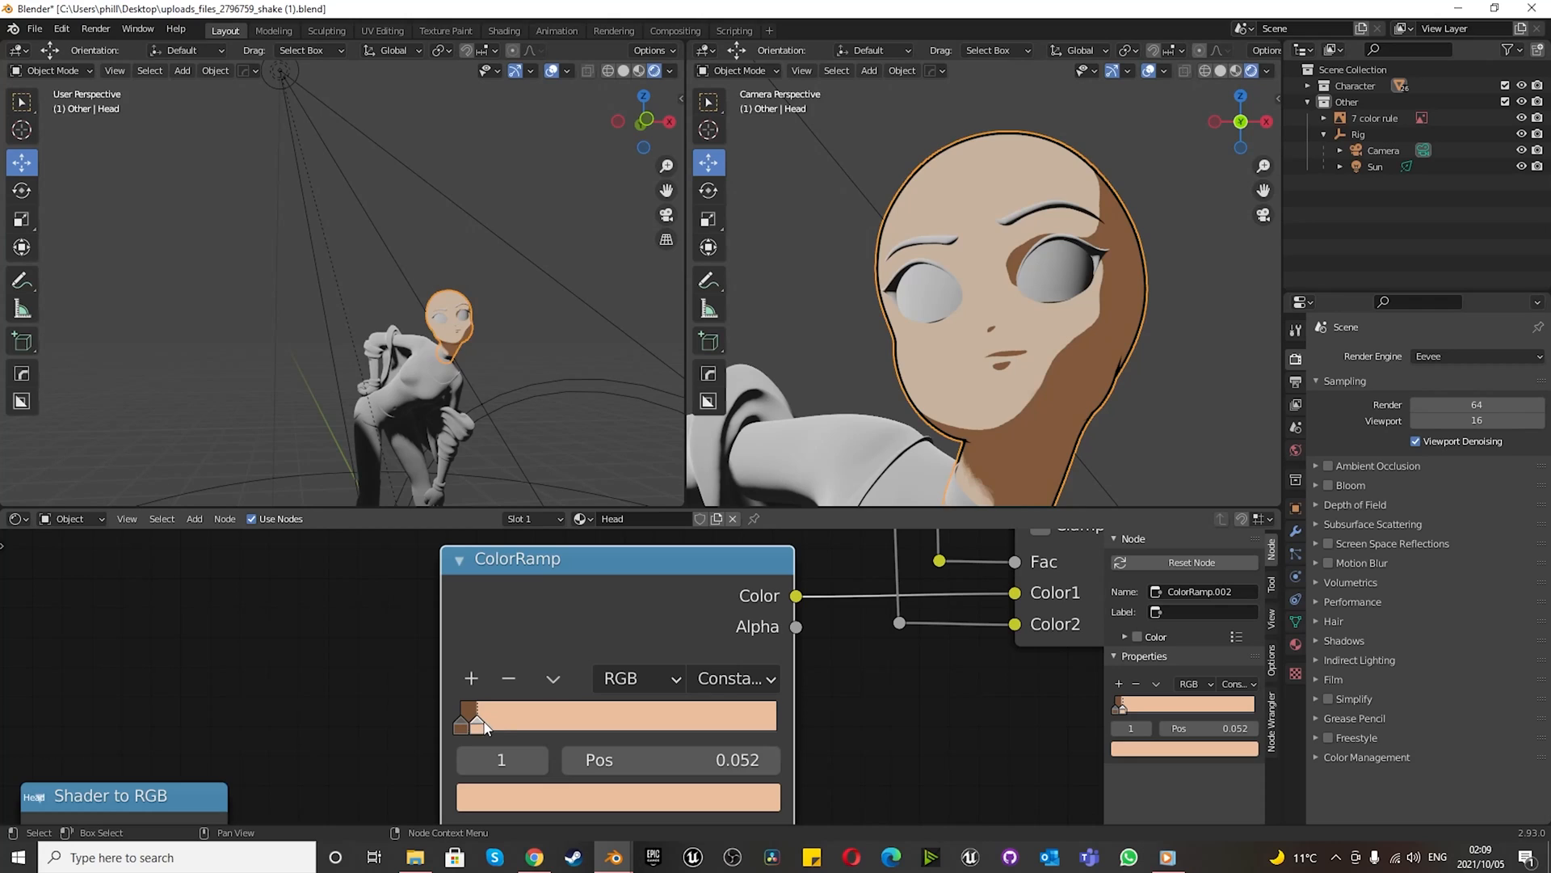
pyautogui.moveTo(479, 725)
pyautogui.mouseDown()
pyautogui.moveTo(813, 699)
pyautogui.moveTo(671, 705)
pyautogui.moveTo(487, 734)
pyautogui.moveTo(653, 730)
pyautogui.moveTo(487, 744)
pyautogui.mouseUp()
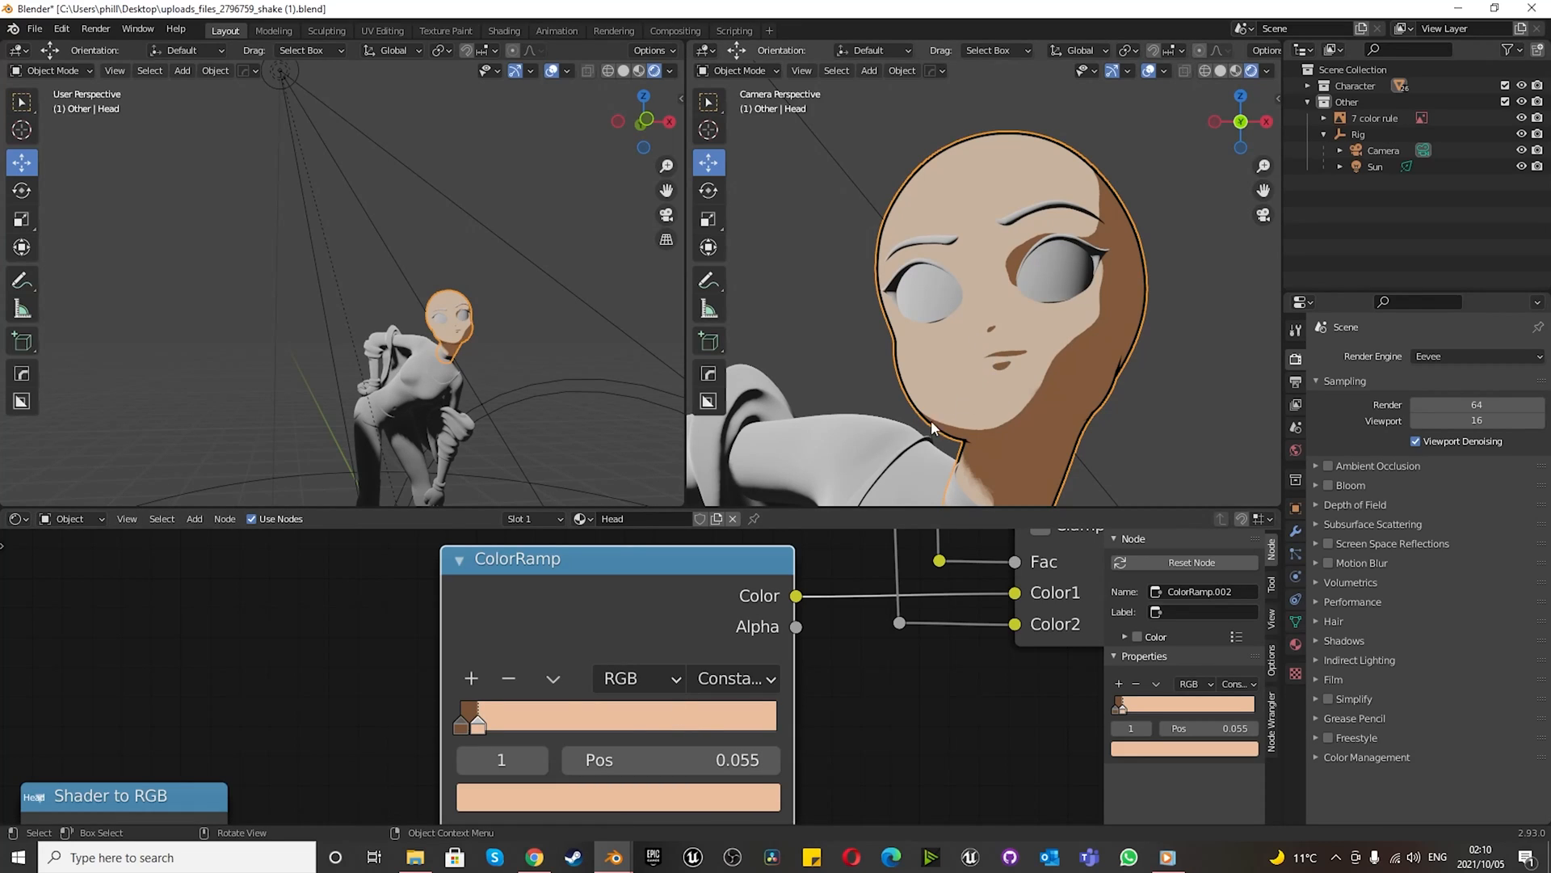
pyautogui.moveTo(482, 723)
pyautogui.mouseDown()
pyautogui.moveTo(584, 713)
pyautogui.moveTo(542, 709)
pyautogui.mouseUp()
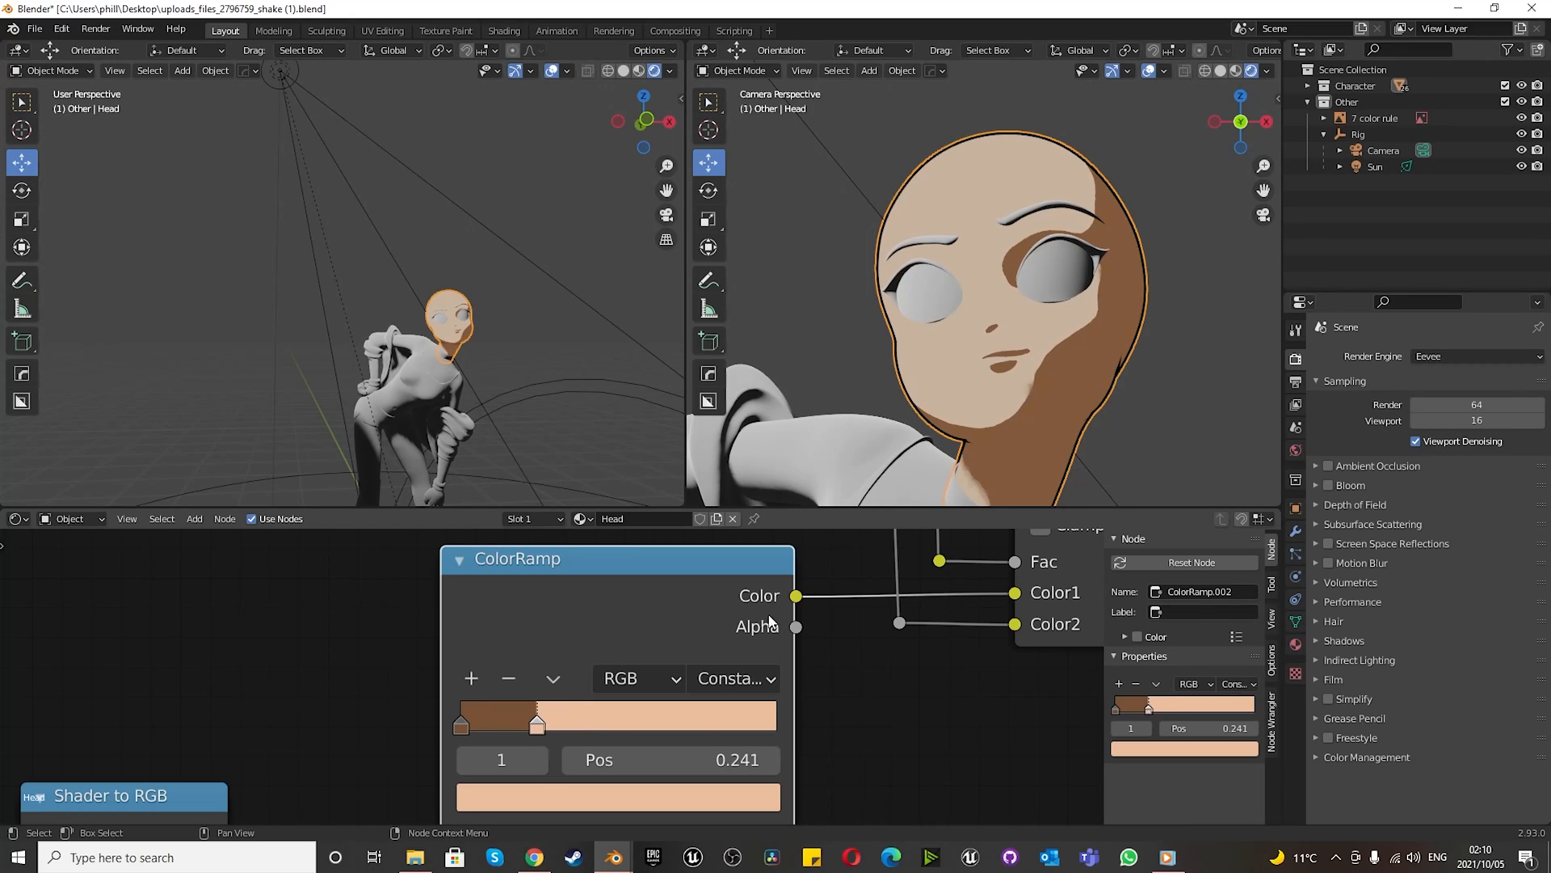
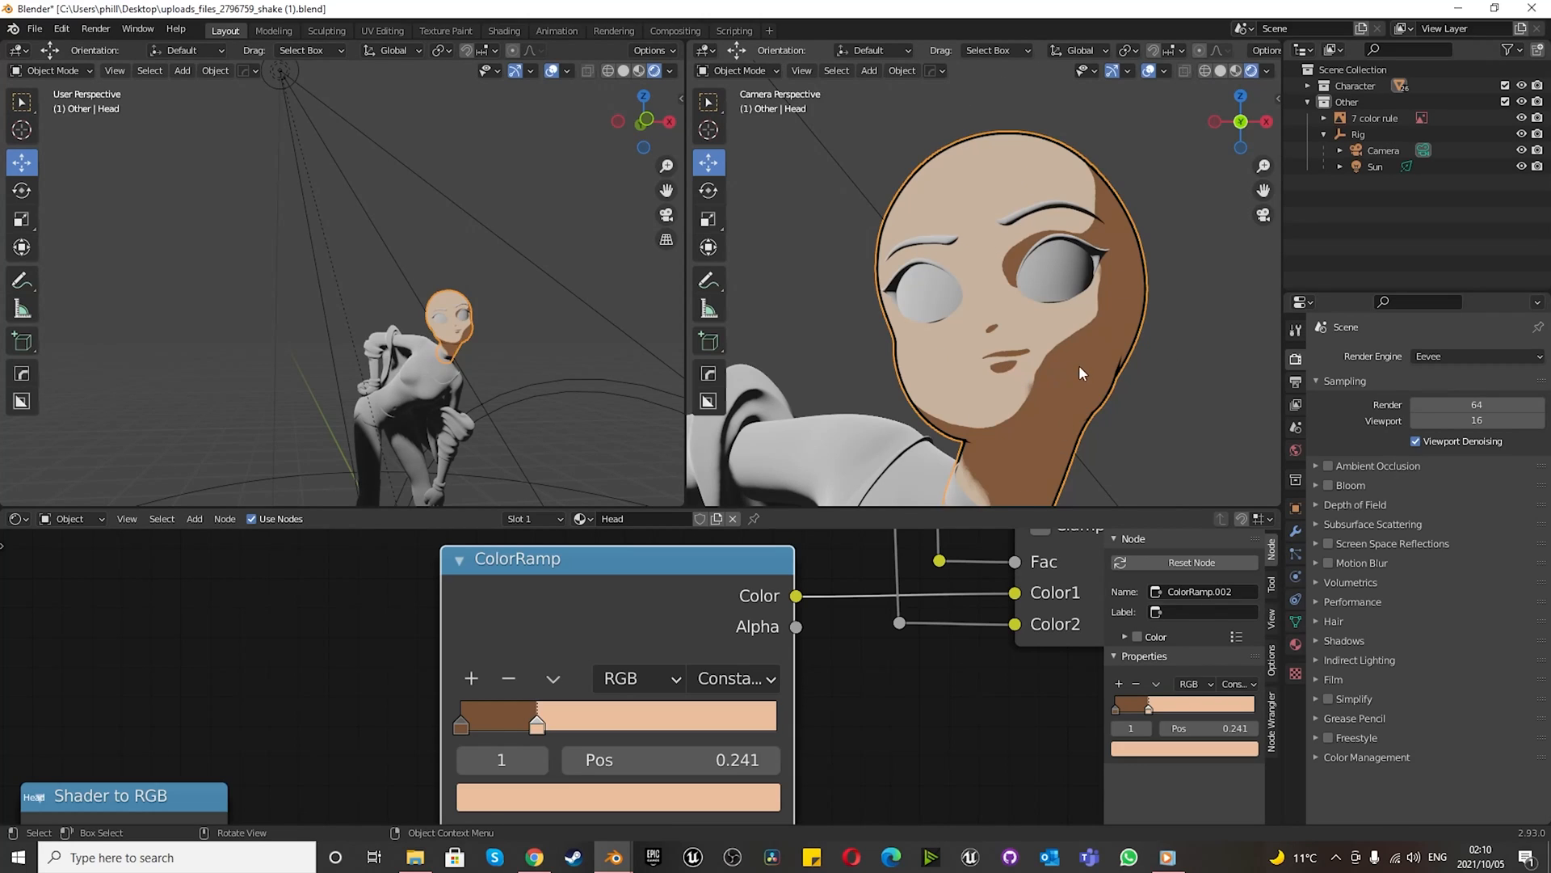
pyautogui.scroll(4, 1045, 390)
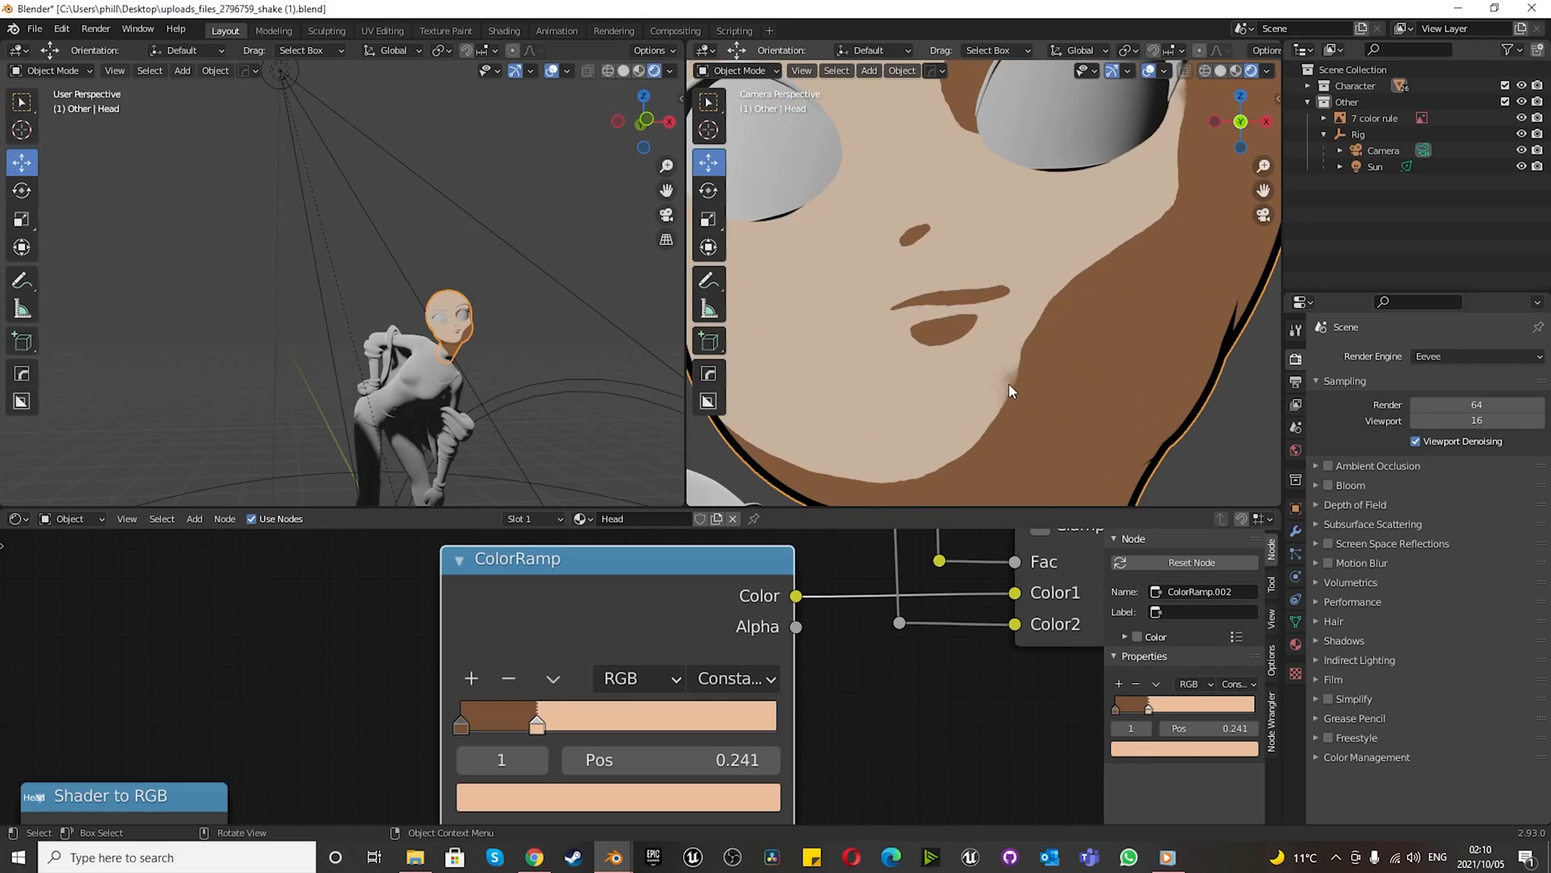
pyautogui.scroll(-3, 984, 441)
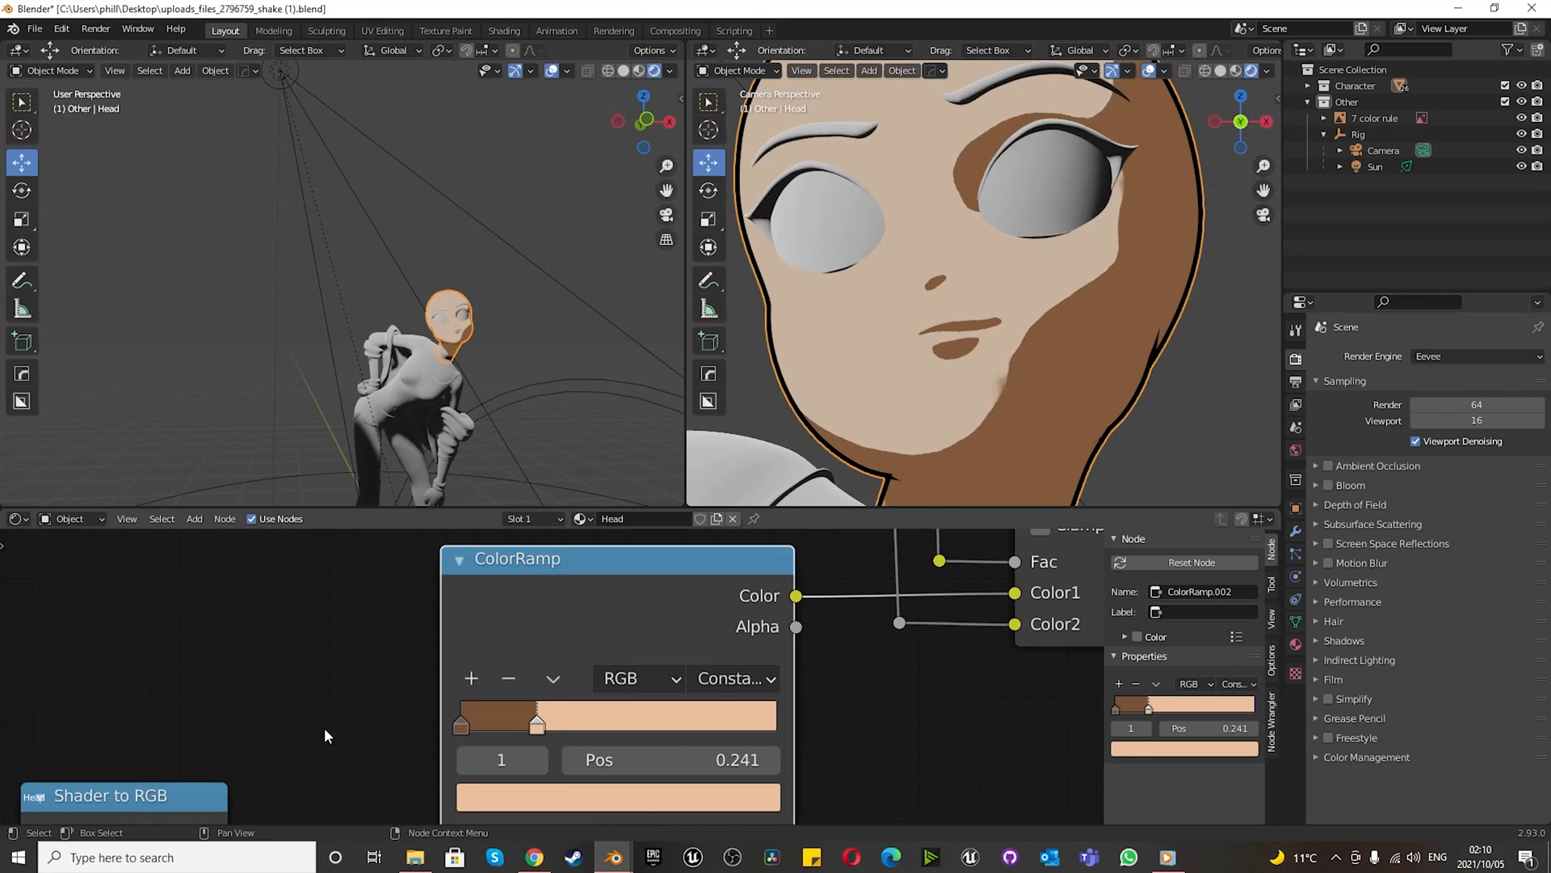
# - Set the light stop of the Flat Skin ColorRamp to position 0.045 and check the shading on the head
pyautogui.moveTo(538, 731); pyautogui.dragTo(473, 729)
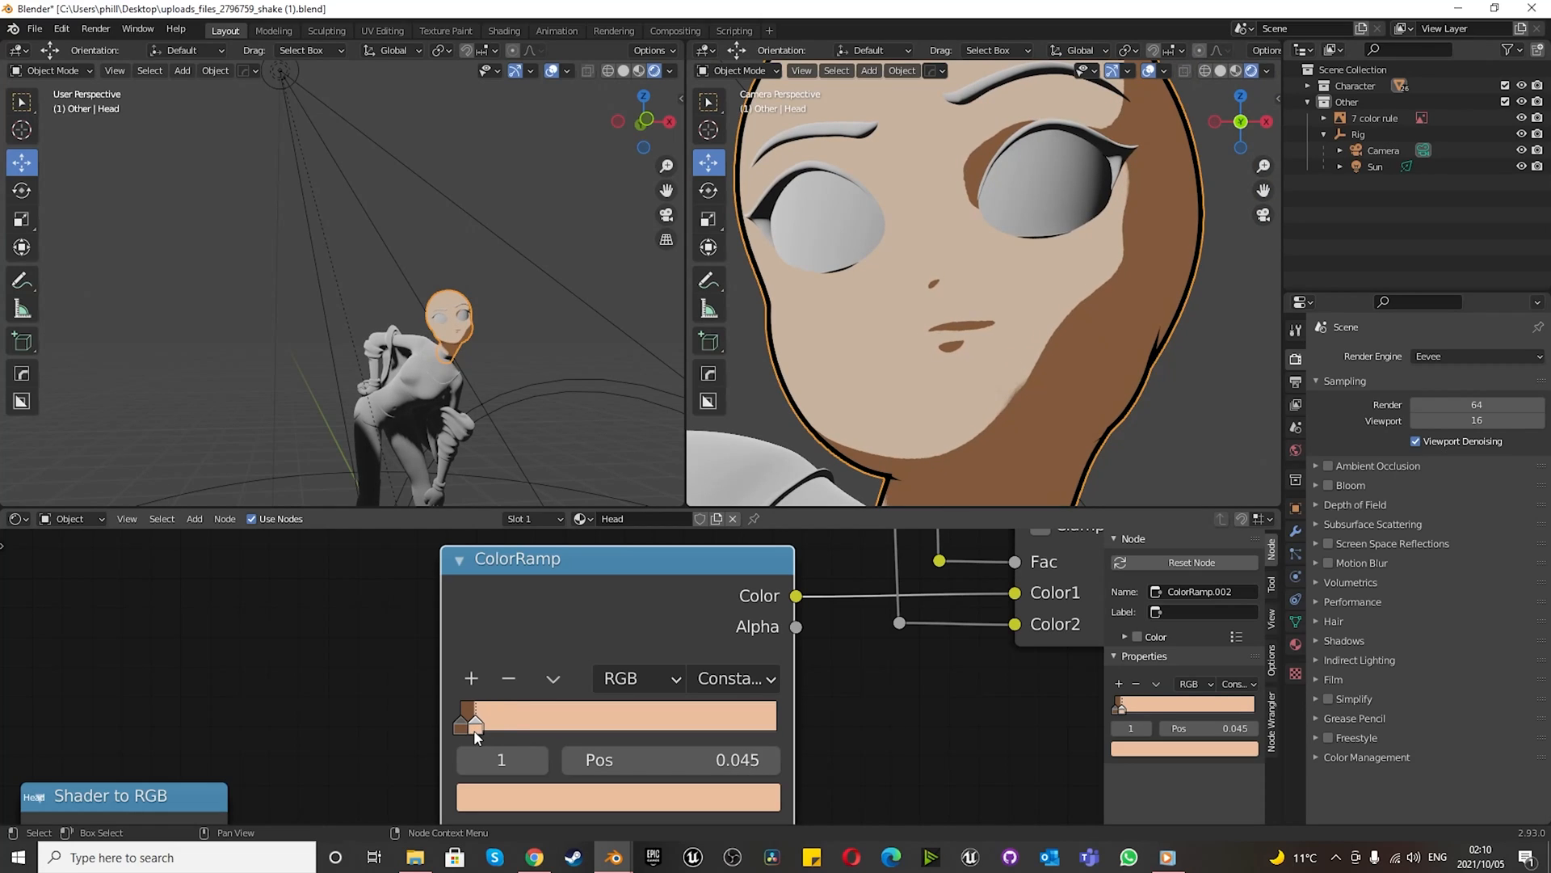
pyautogui.scroll(-5, 1042, 346)
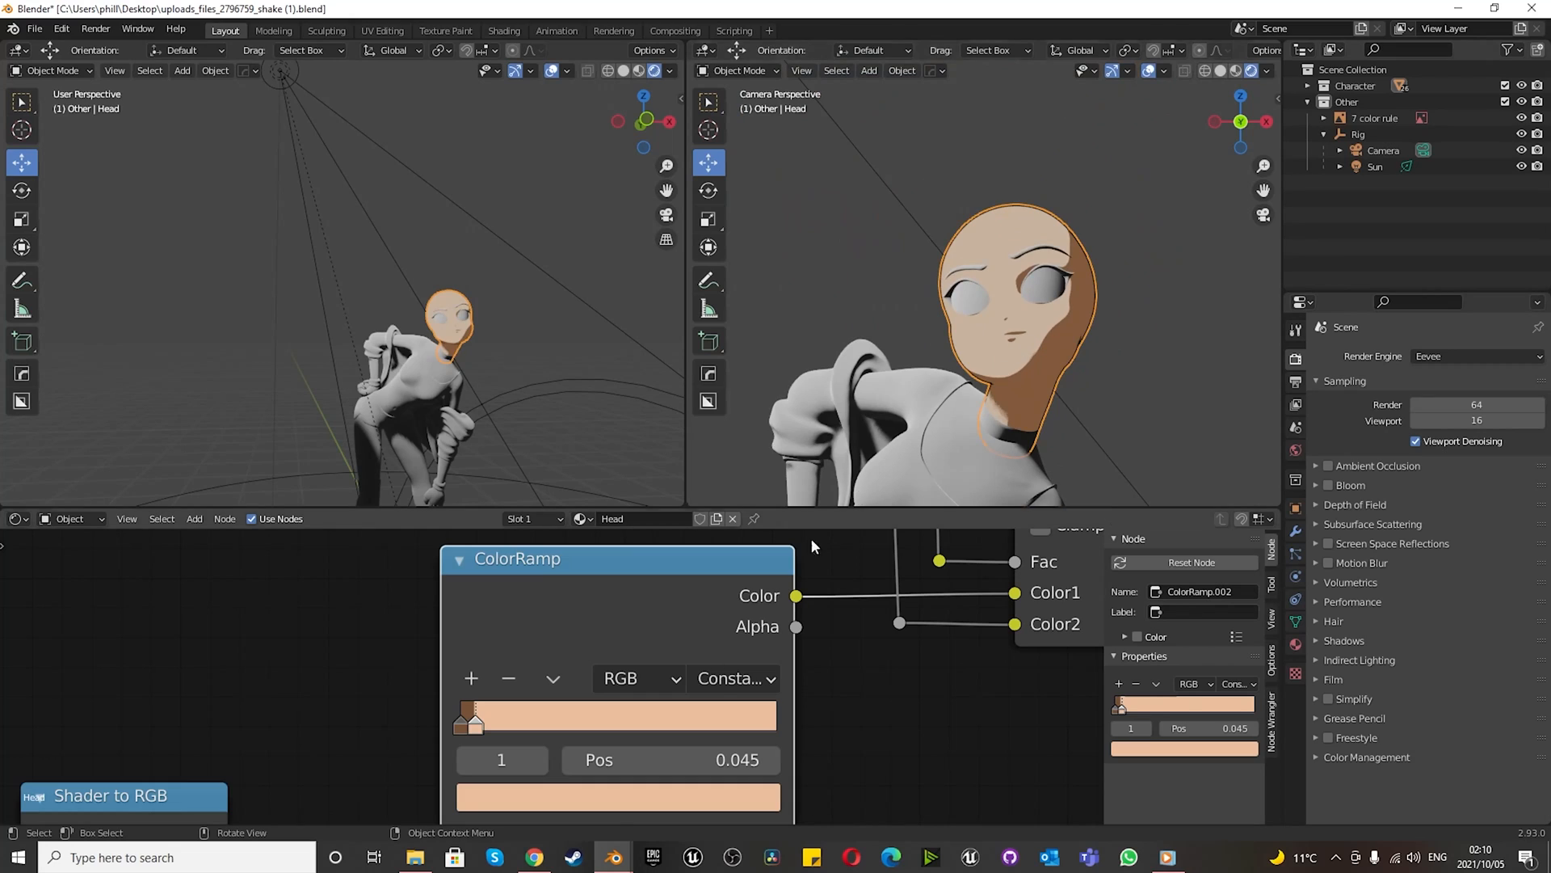
# - Examine the Mix node in the Flat Skin frame and trace its links to the ColorRamp and the Skin Texture frame
pyautogui.scroll(-4, 796, 760)
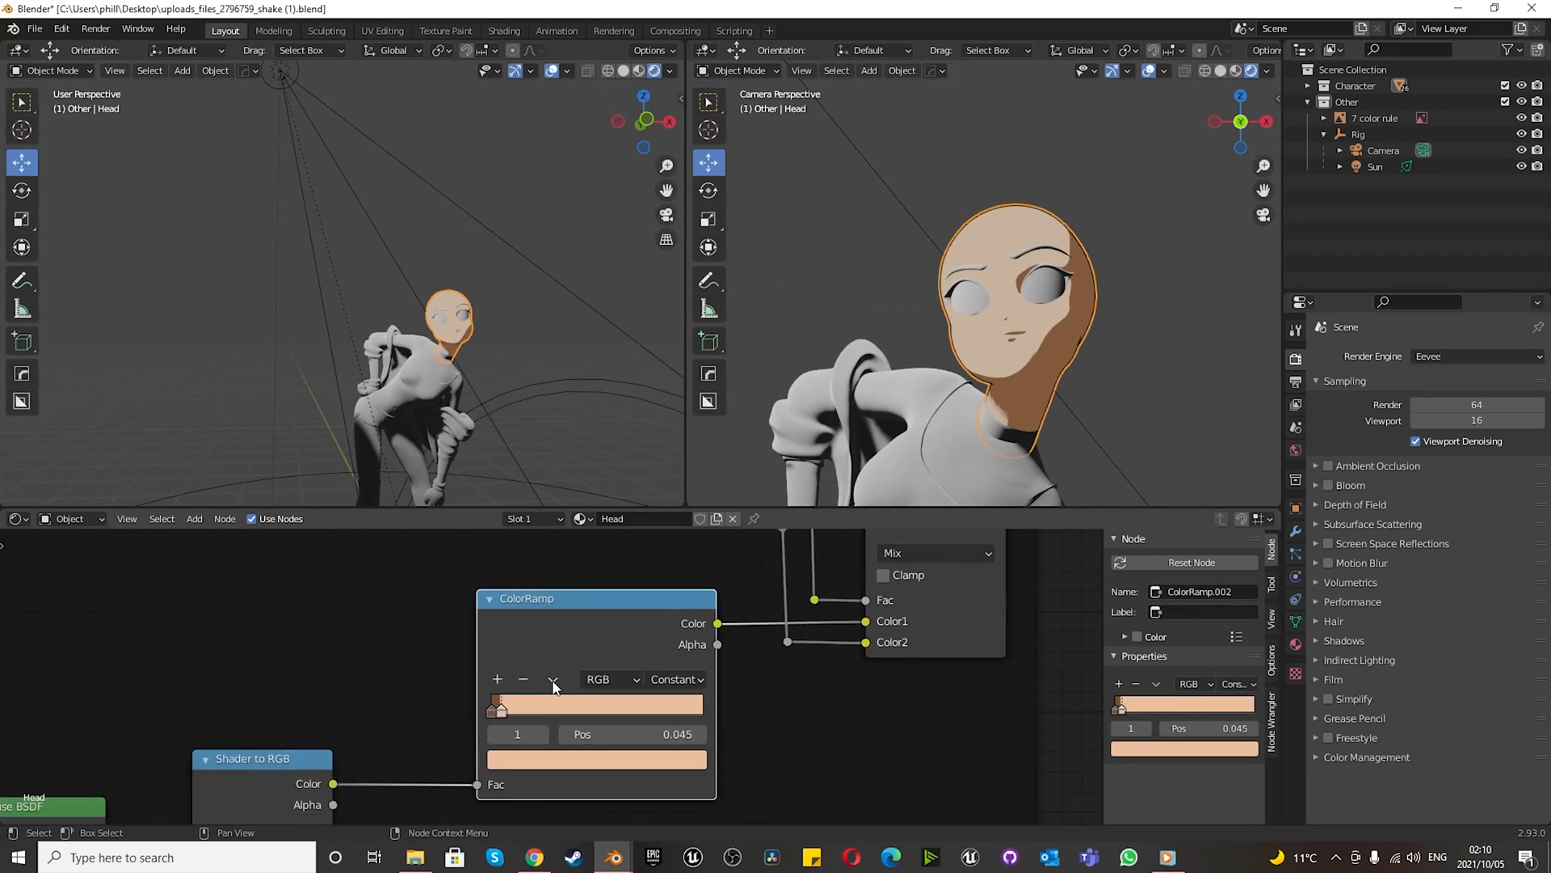
pyautogui.scroll(2, 769, 619)
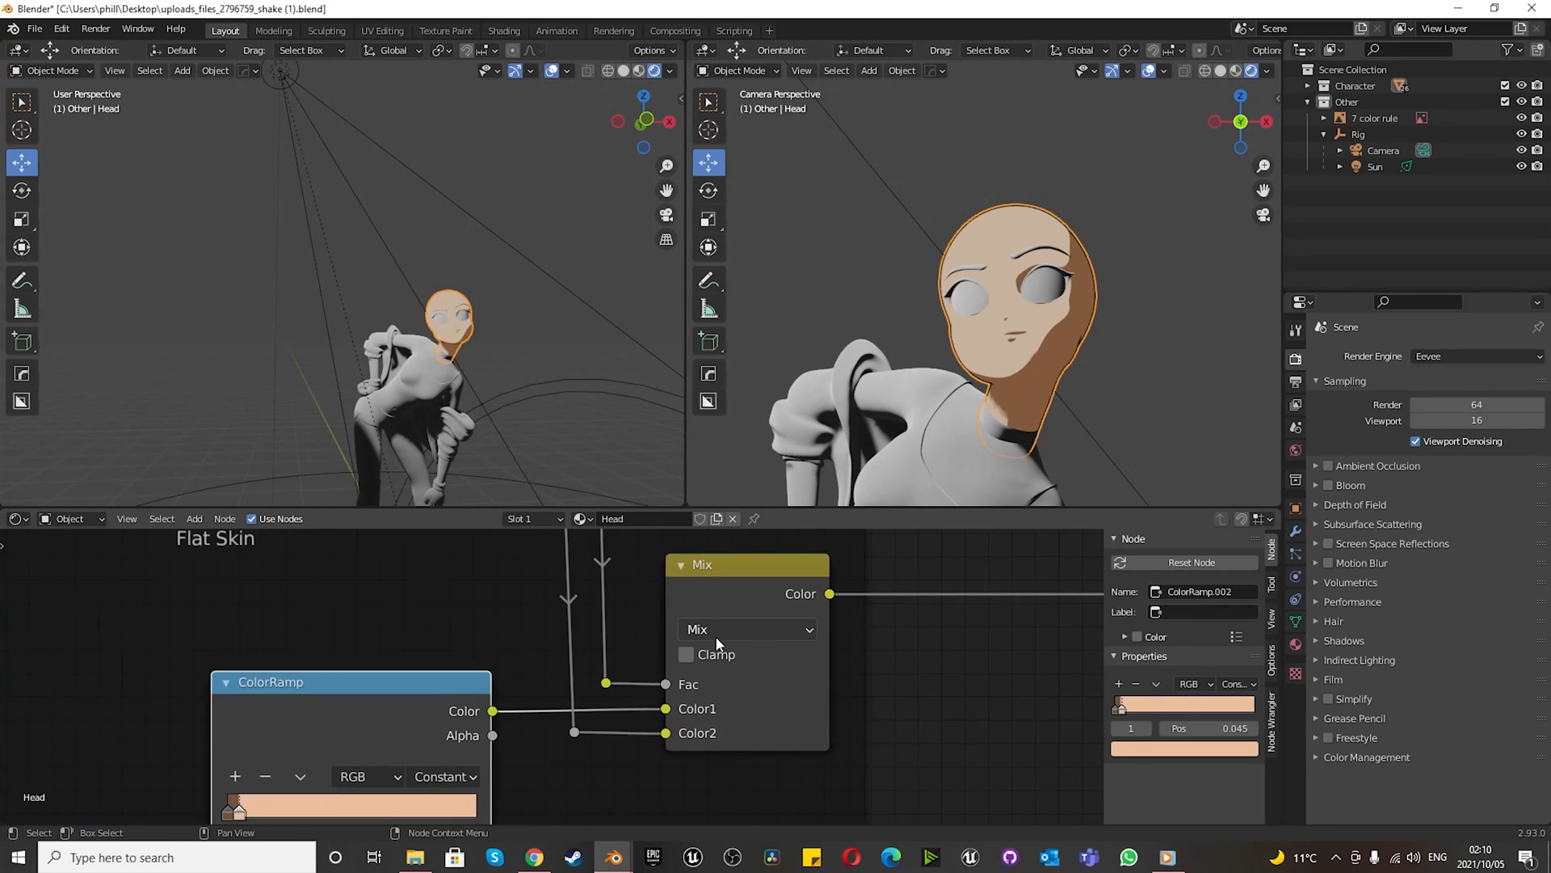
pyautogui.scroll(-6, 715, 637)
pyautogui.scroll(5, 643, 707)
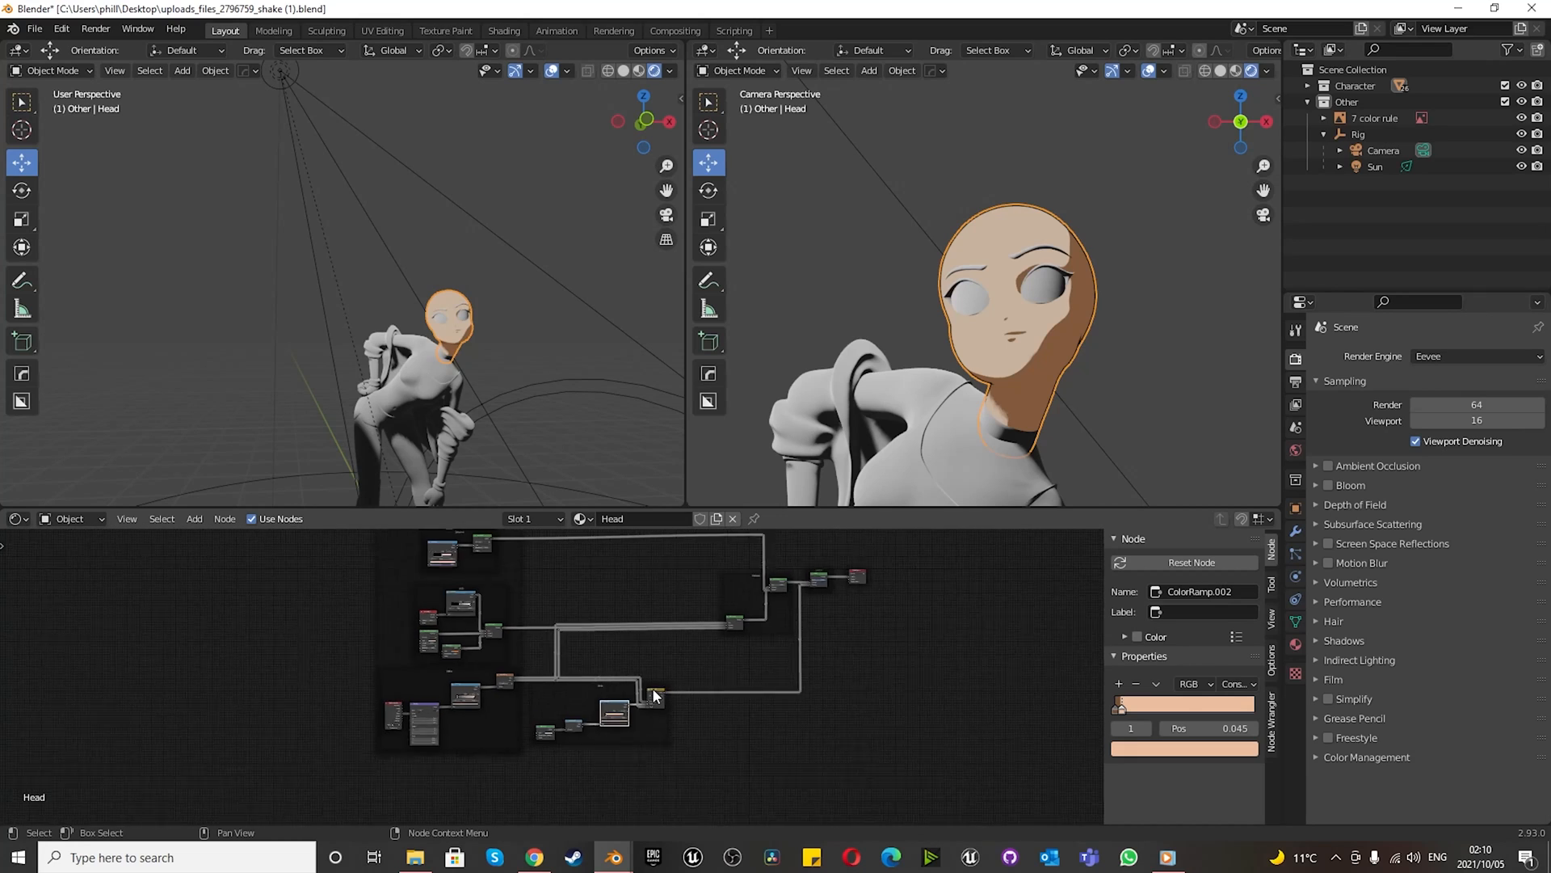
pyautogui.scroll(-4, 598, 701)
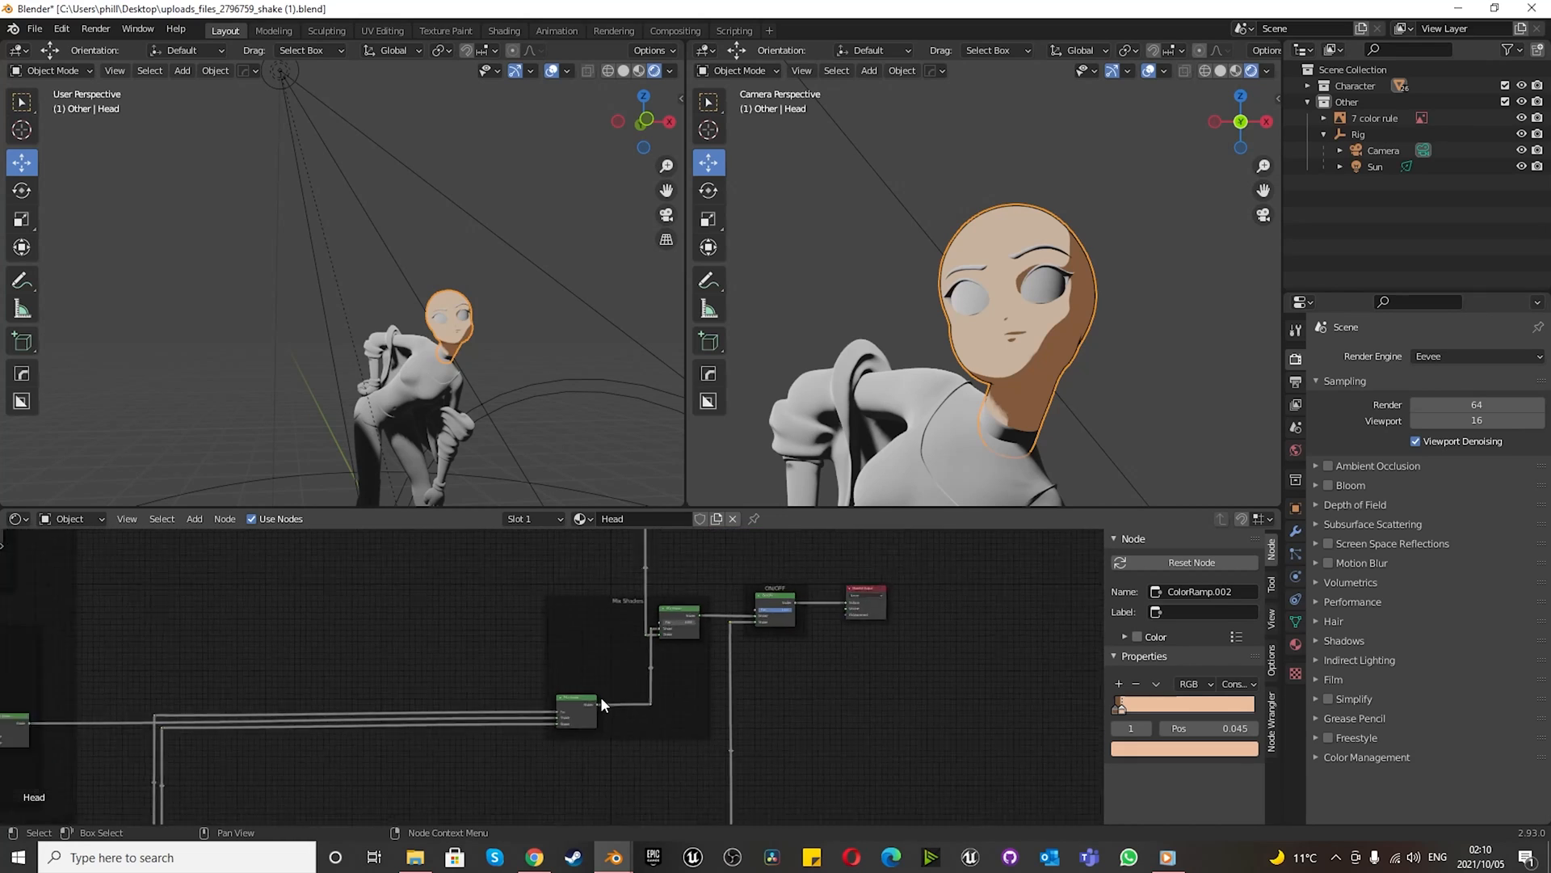
pyautogui.scroll(2, 412, 756)
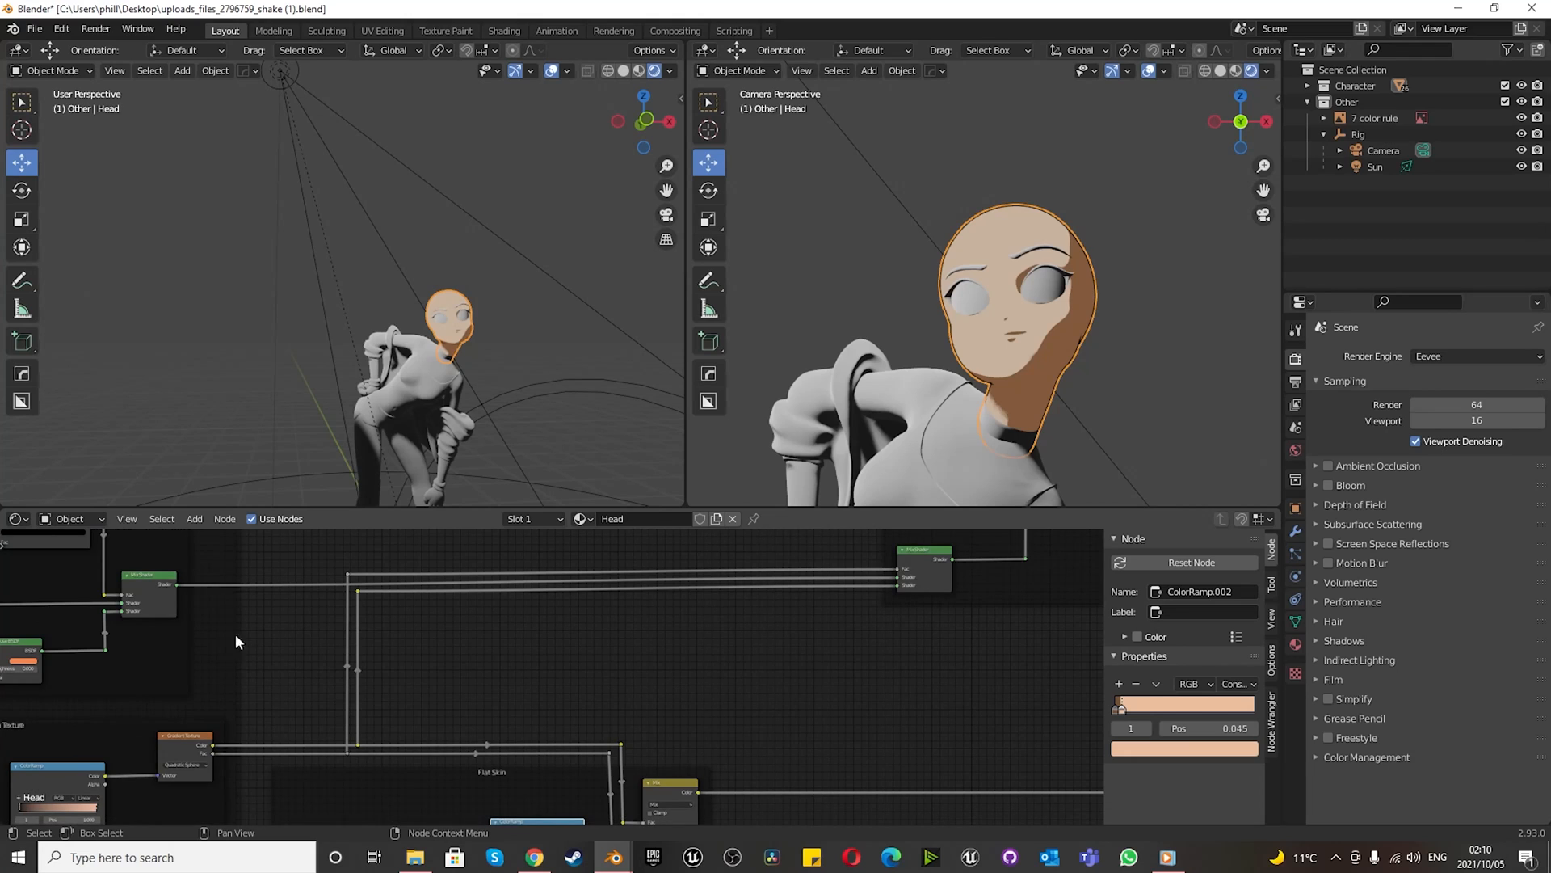
pyautogui.scroll(-3, 934, 579)
pyautogui.scroll(4, 677, 667)
pyautogui.scroll(-3, 768, 651)
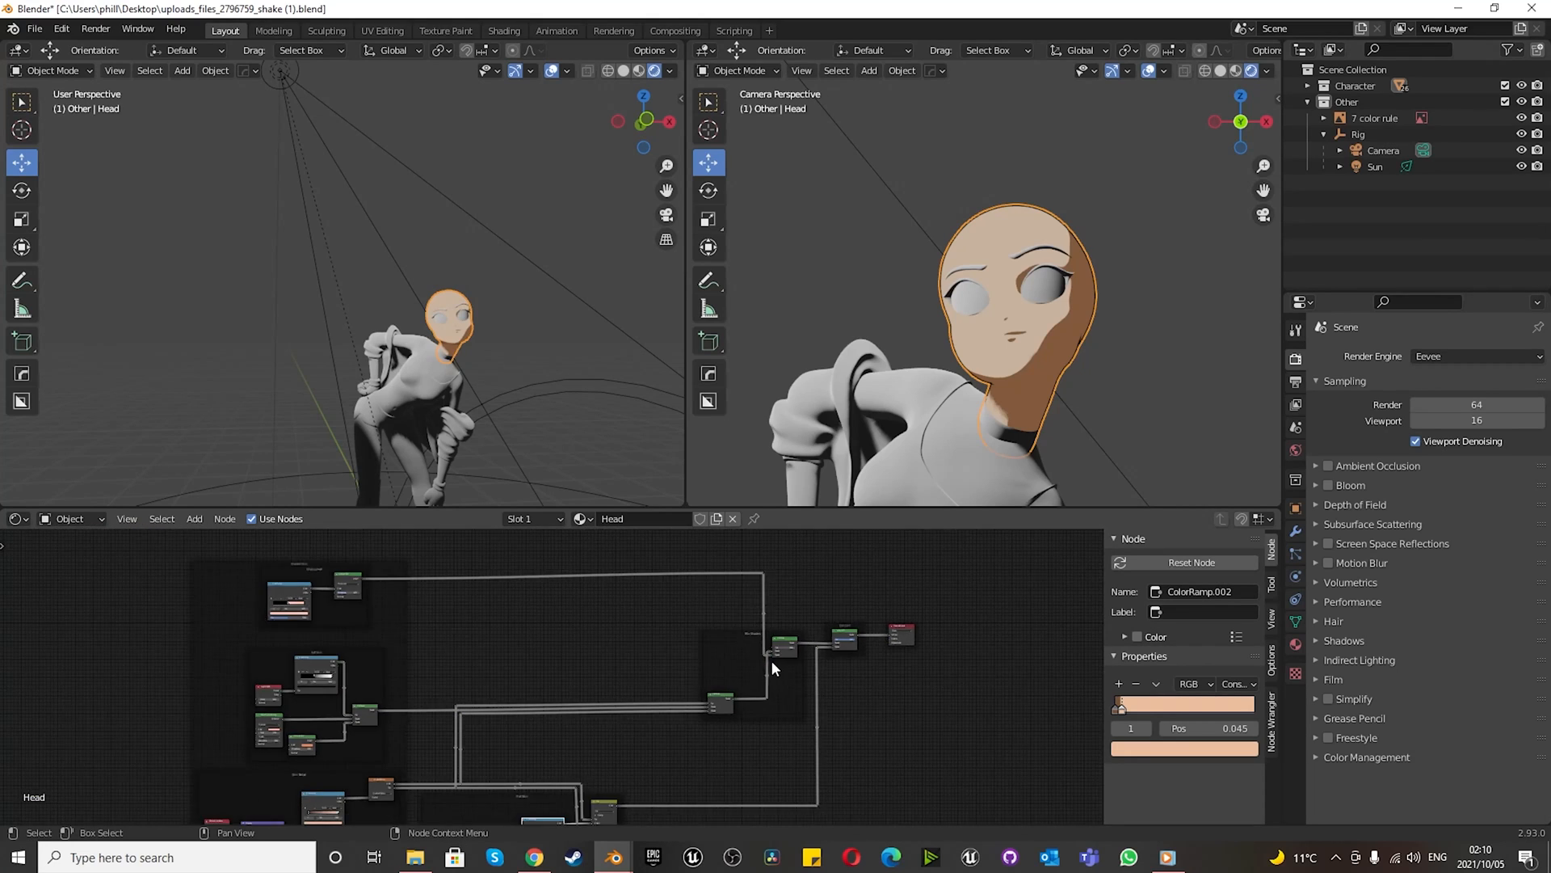
# - Examine the Fac value in the Mix Shaders frame and its connection to the ON/OFF shader
pyautogui.scroll(2, 428, 593)
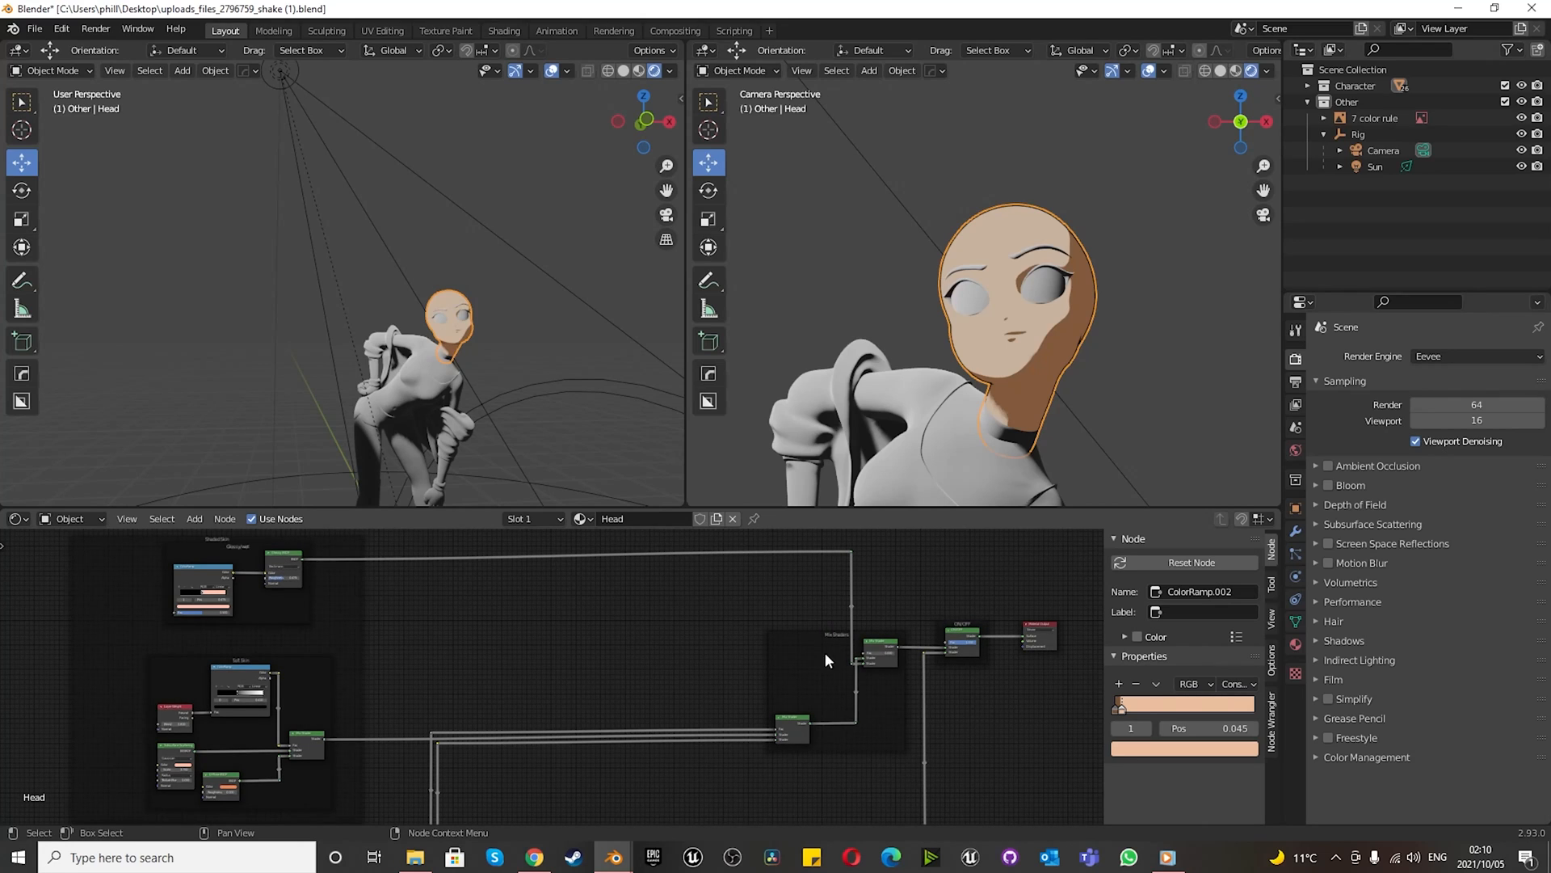
pyautogui.scroll(6, 882, 664)
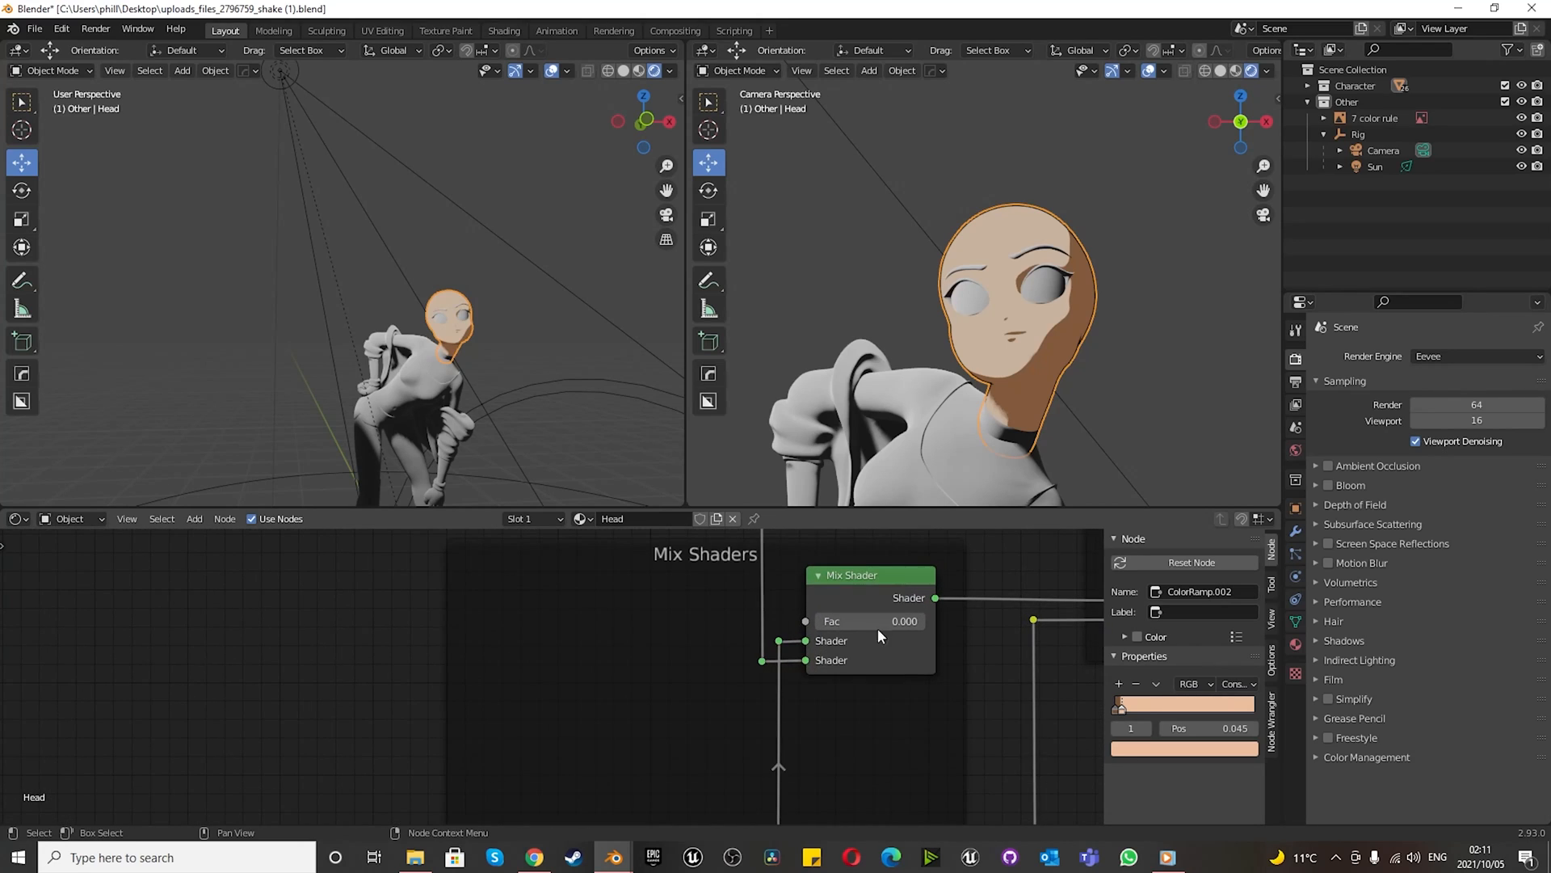
pyautogui.scroll(-5, 642, 653)
pyautogui.scroll(3, 725, 659)
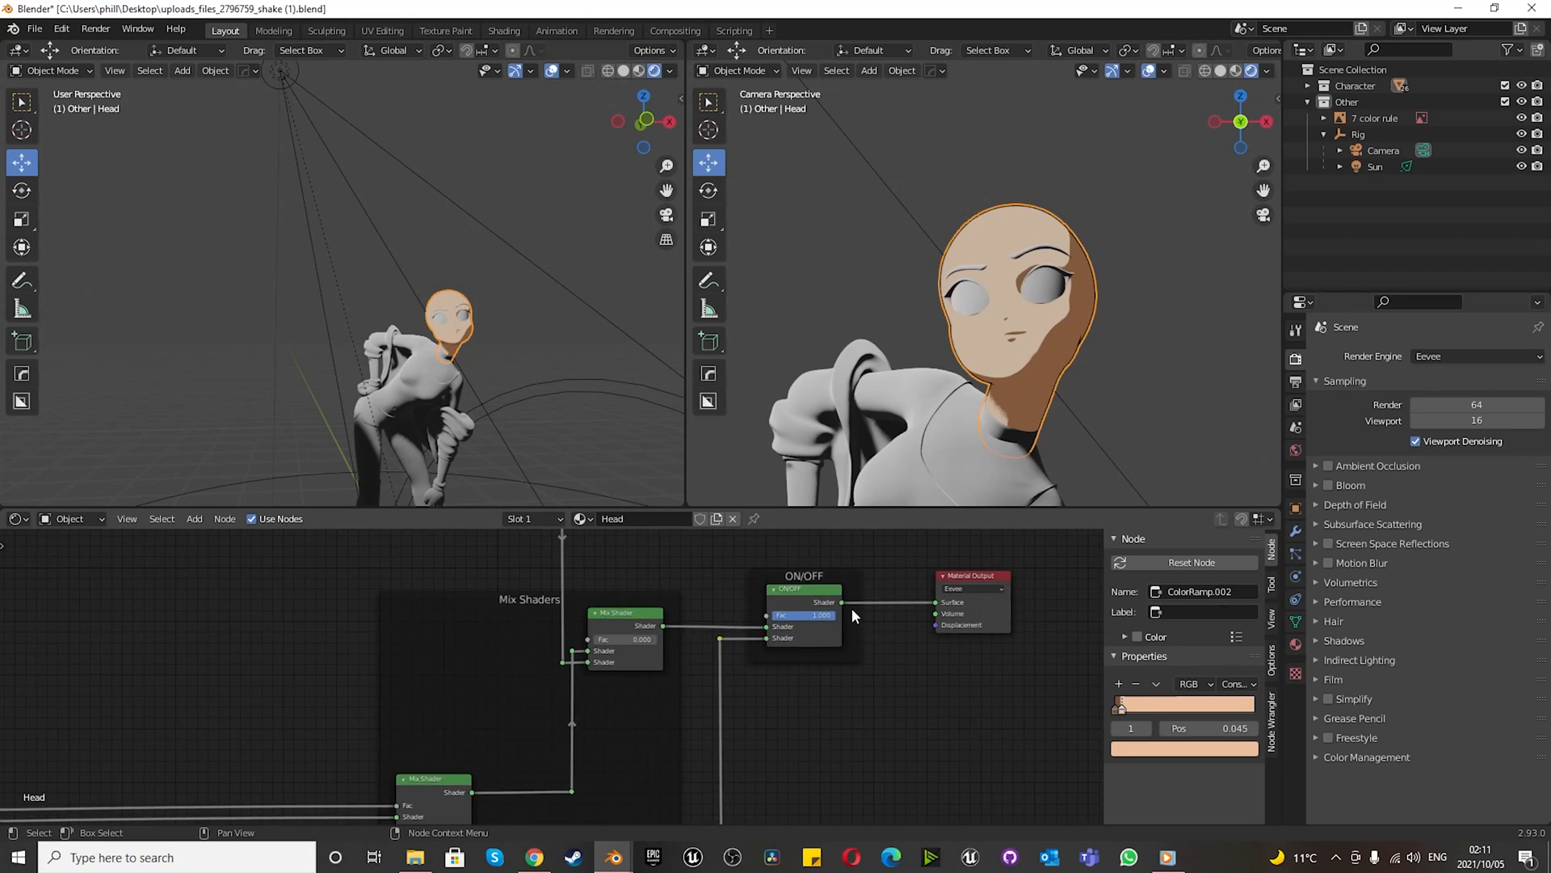
pyautogui.scroll(2, 852, 607)
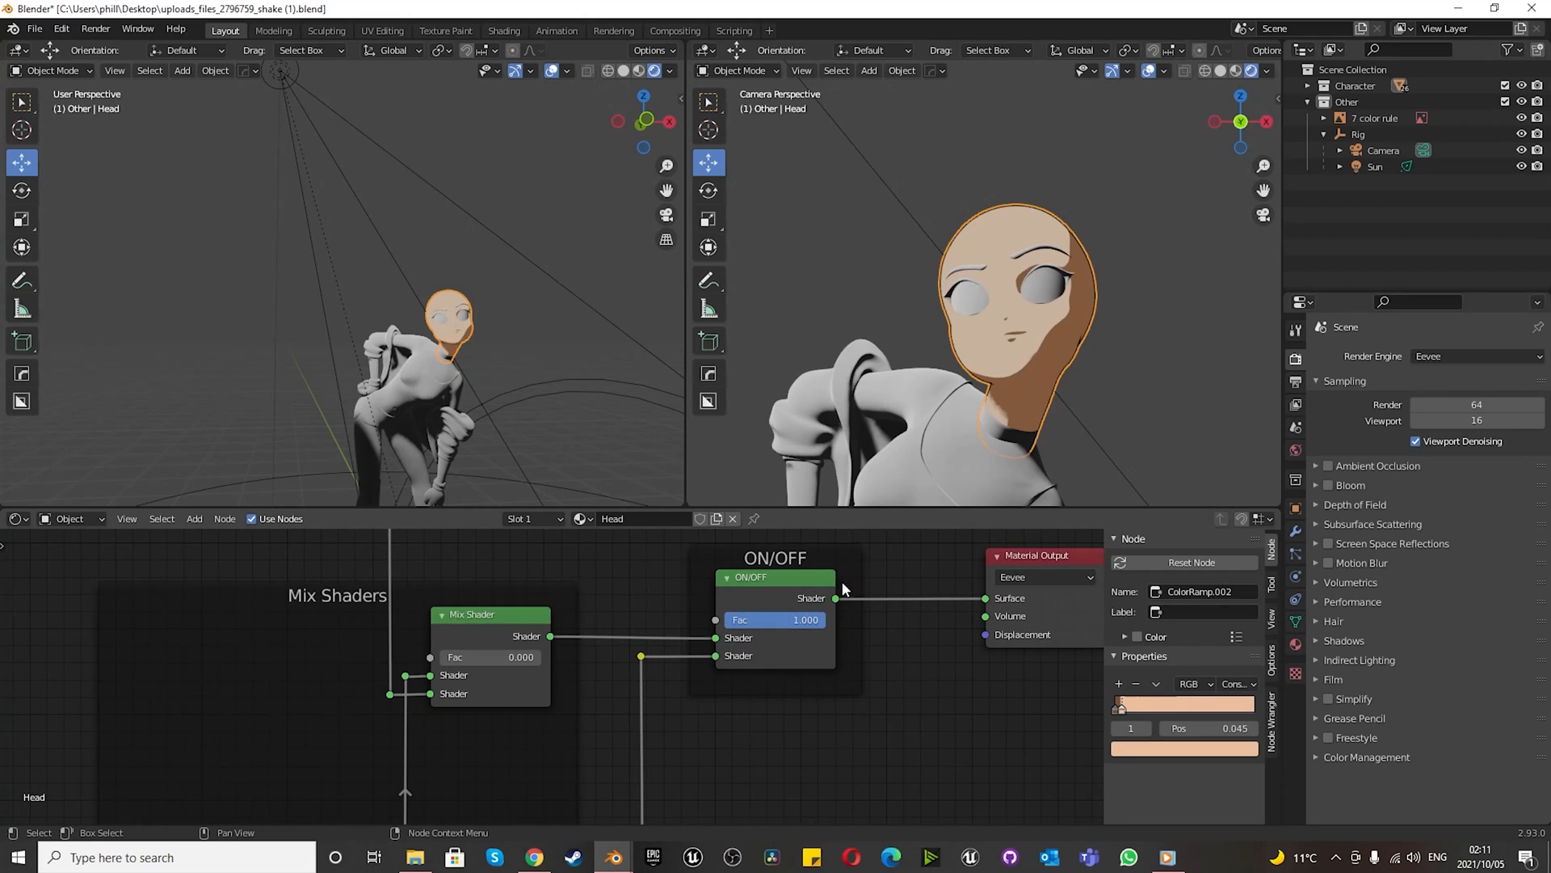
pyautogui.scroll(-2, 751, 640)
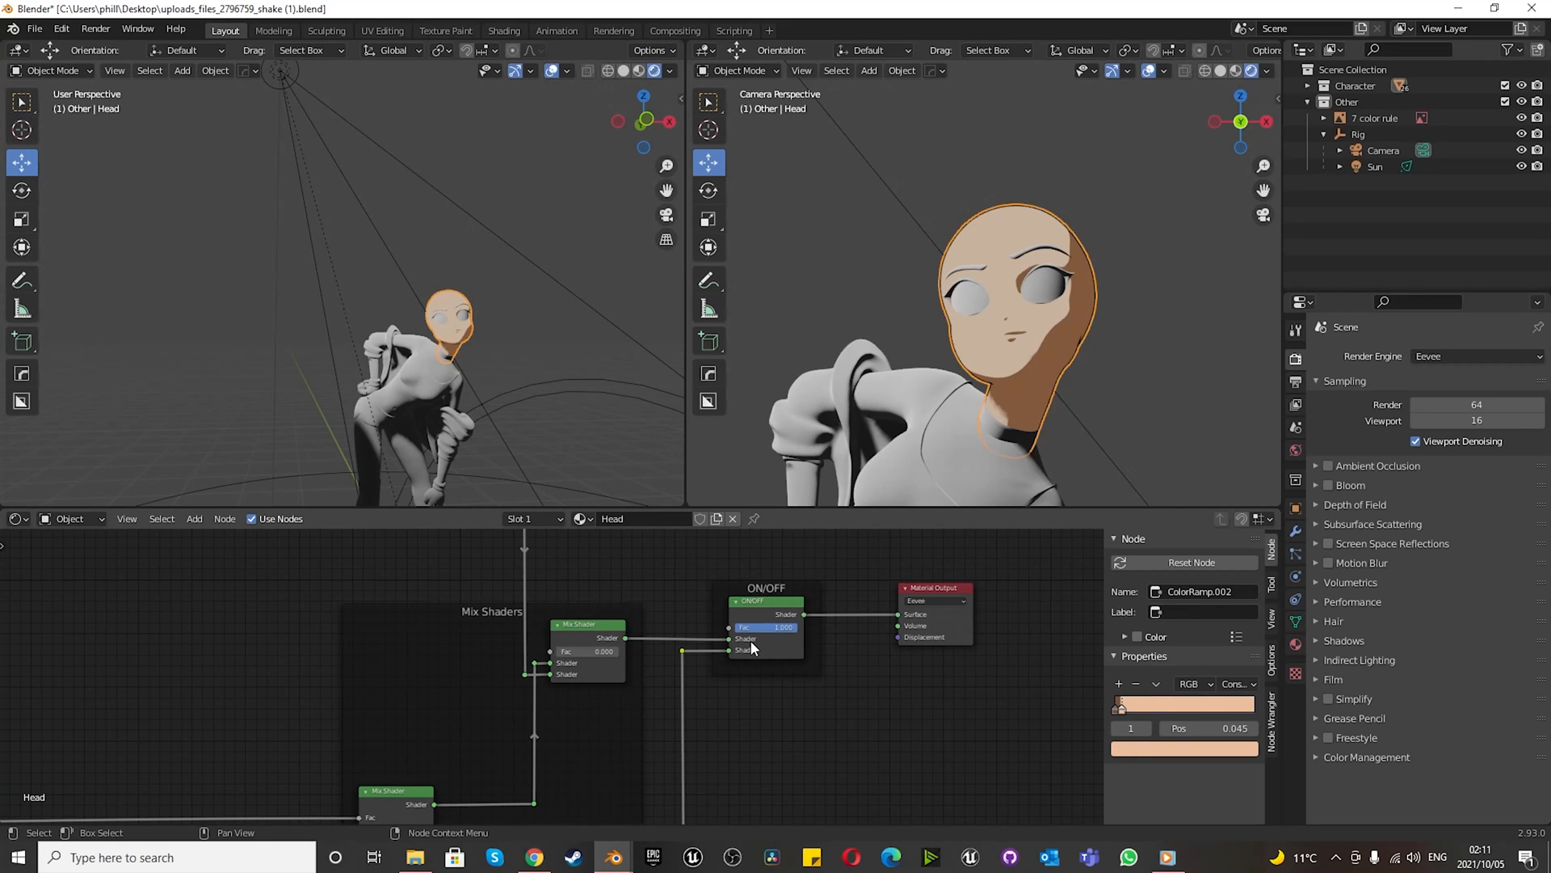
pyautogui.scroll(-5, 751, 638)
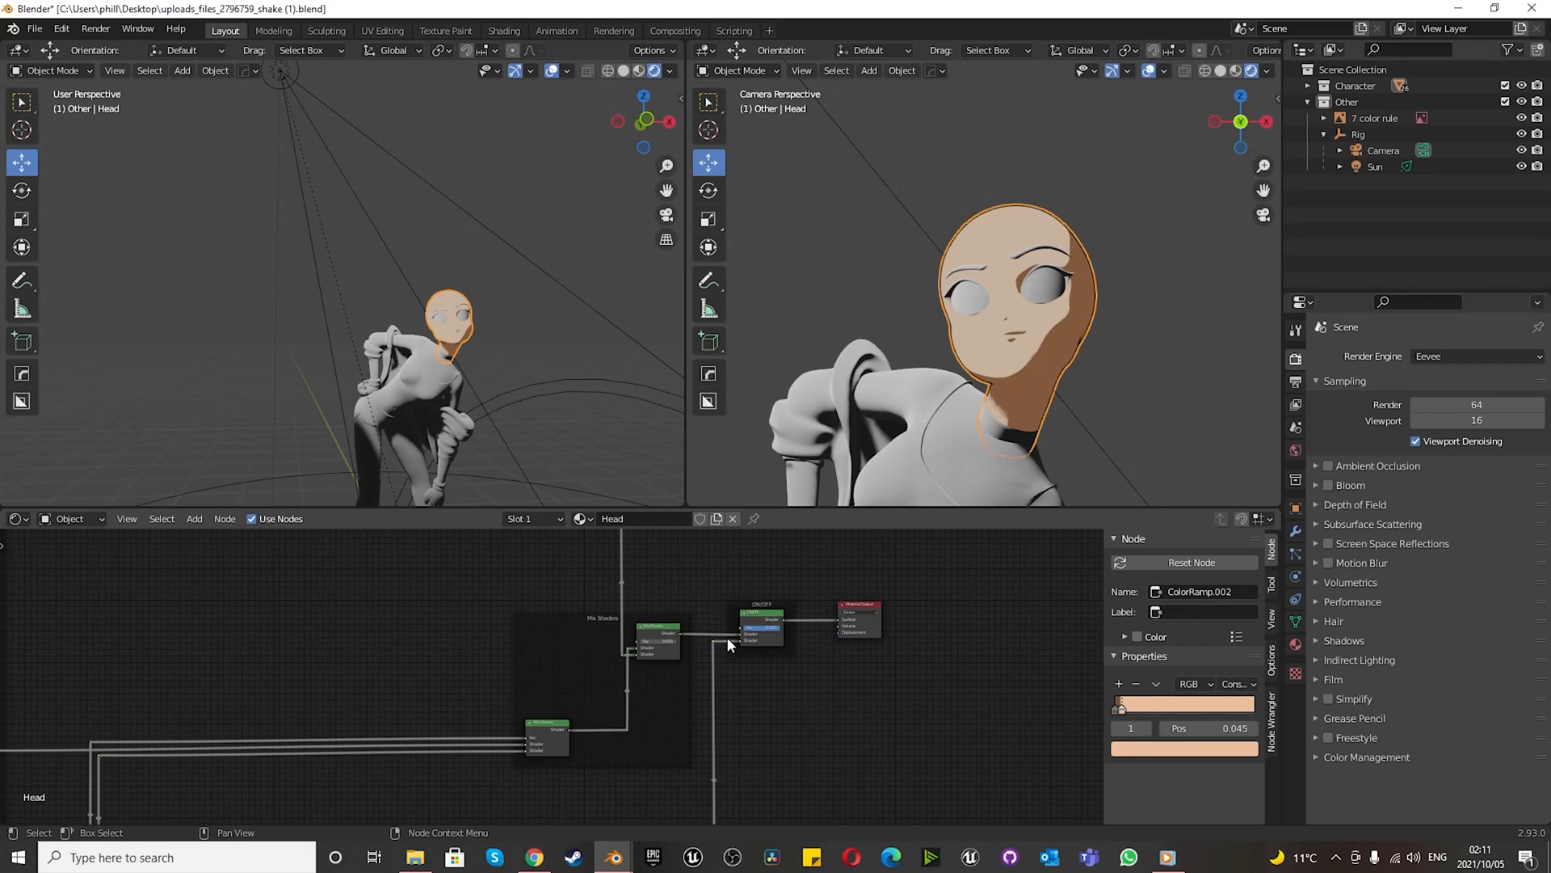
# - Trace the Gradient Texture's outputs through the node tree, then review the ON/OFF node's Fac and its link to Material Output
pyautogui.scroll(8, 434, 735)
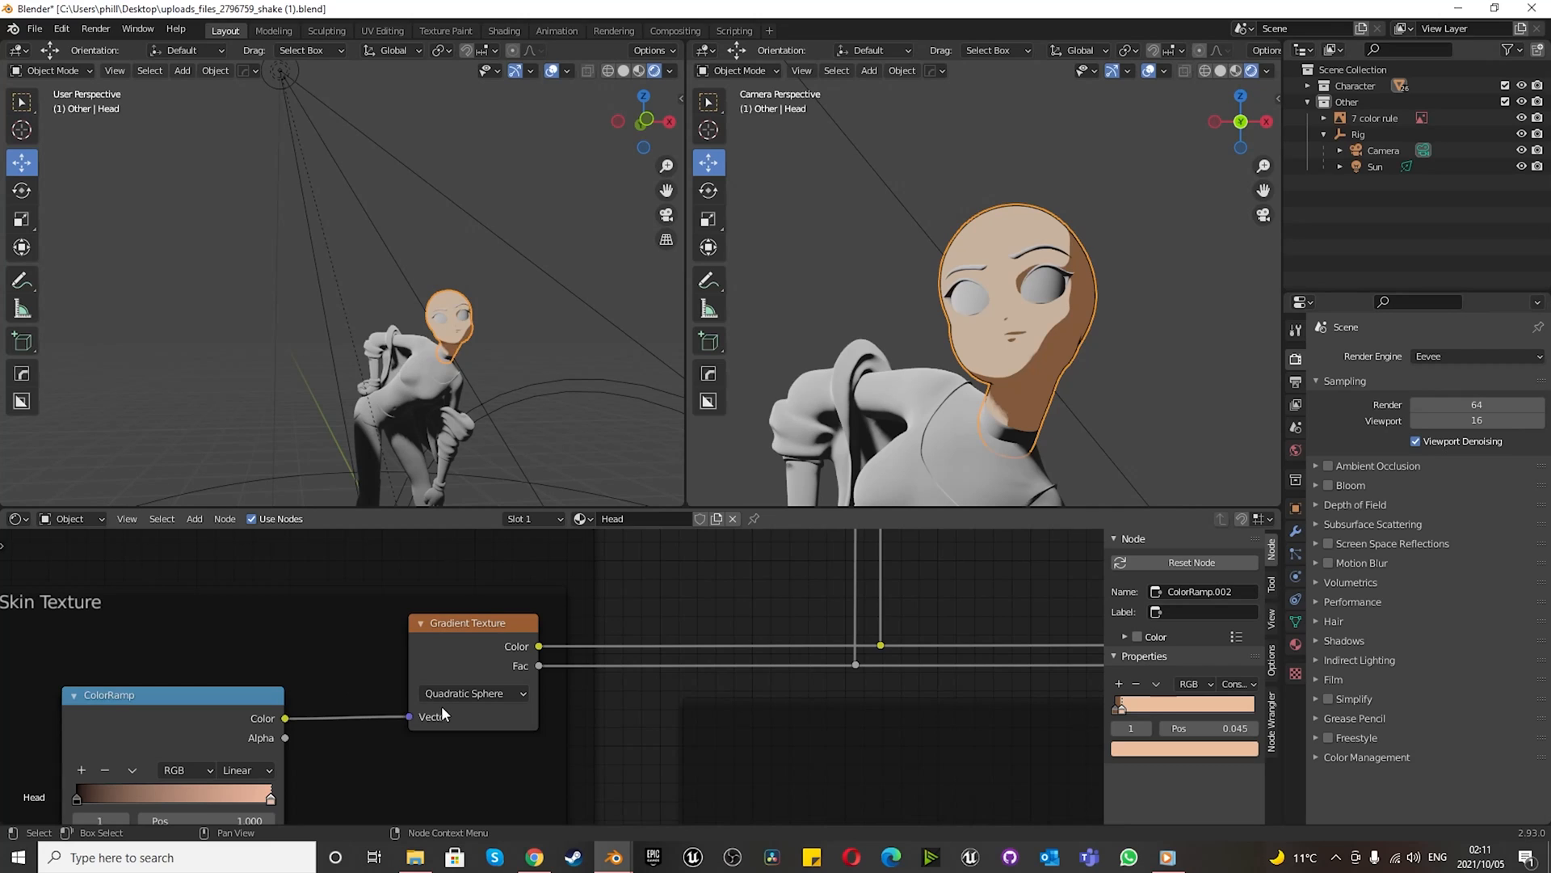
pyautogui.scroll(-10, 445, 711)
pyautogui.scroll(10, 668, 621)
pyautogui.scroll(-4, 909, 649)
pyautogui.scroll(8, 926, 608)
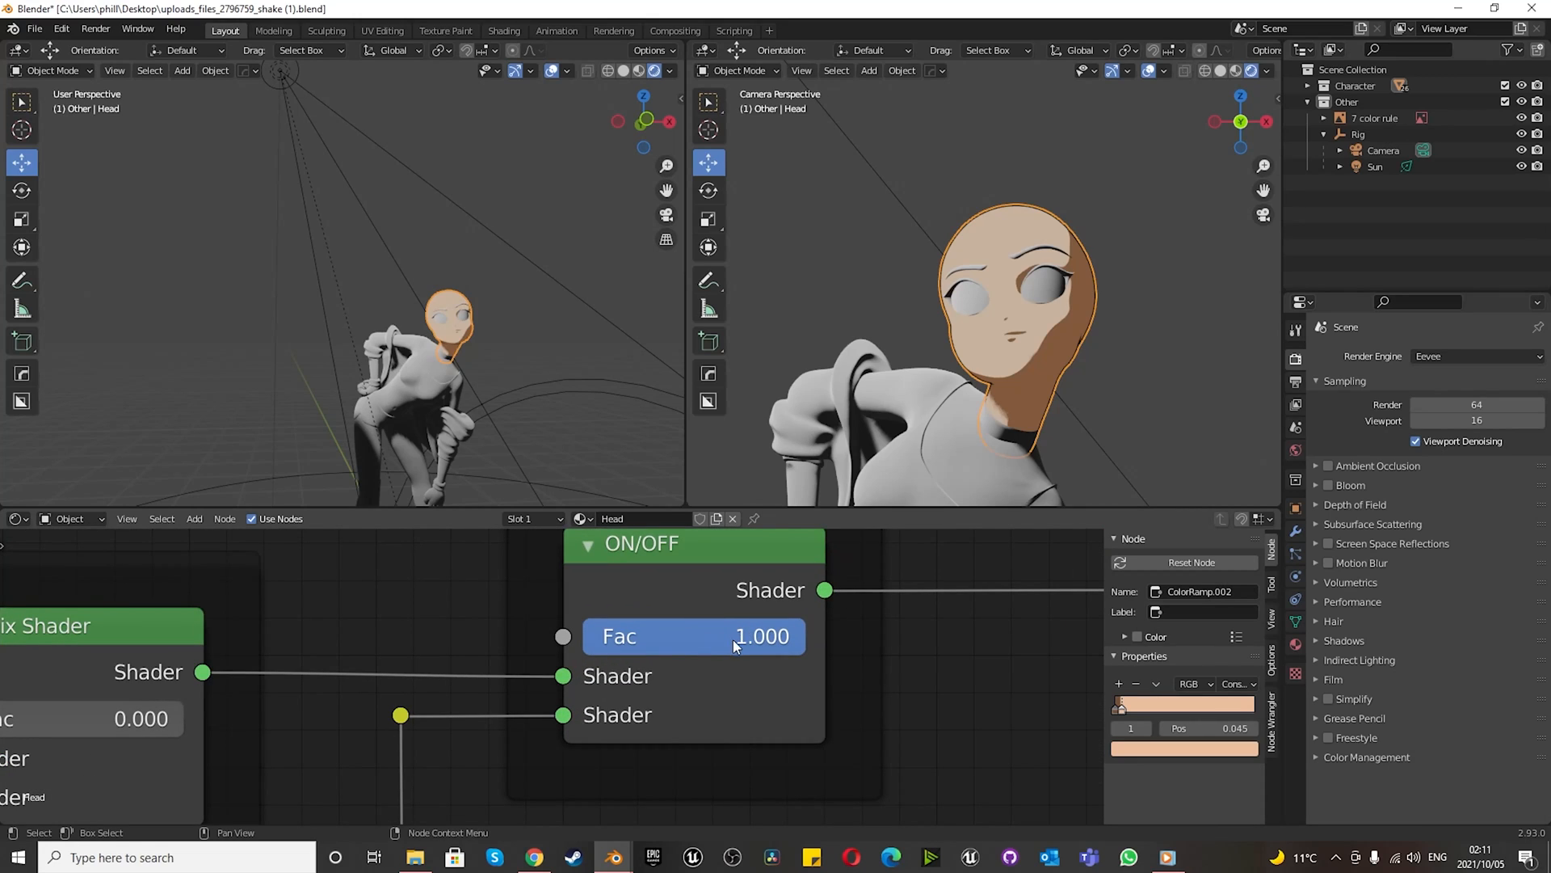
pyautogui.scroll(-8, 693, 633)
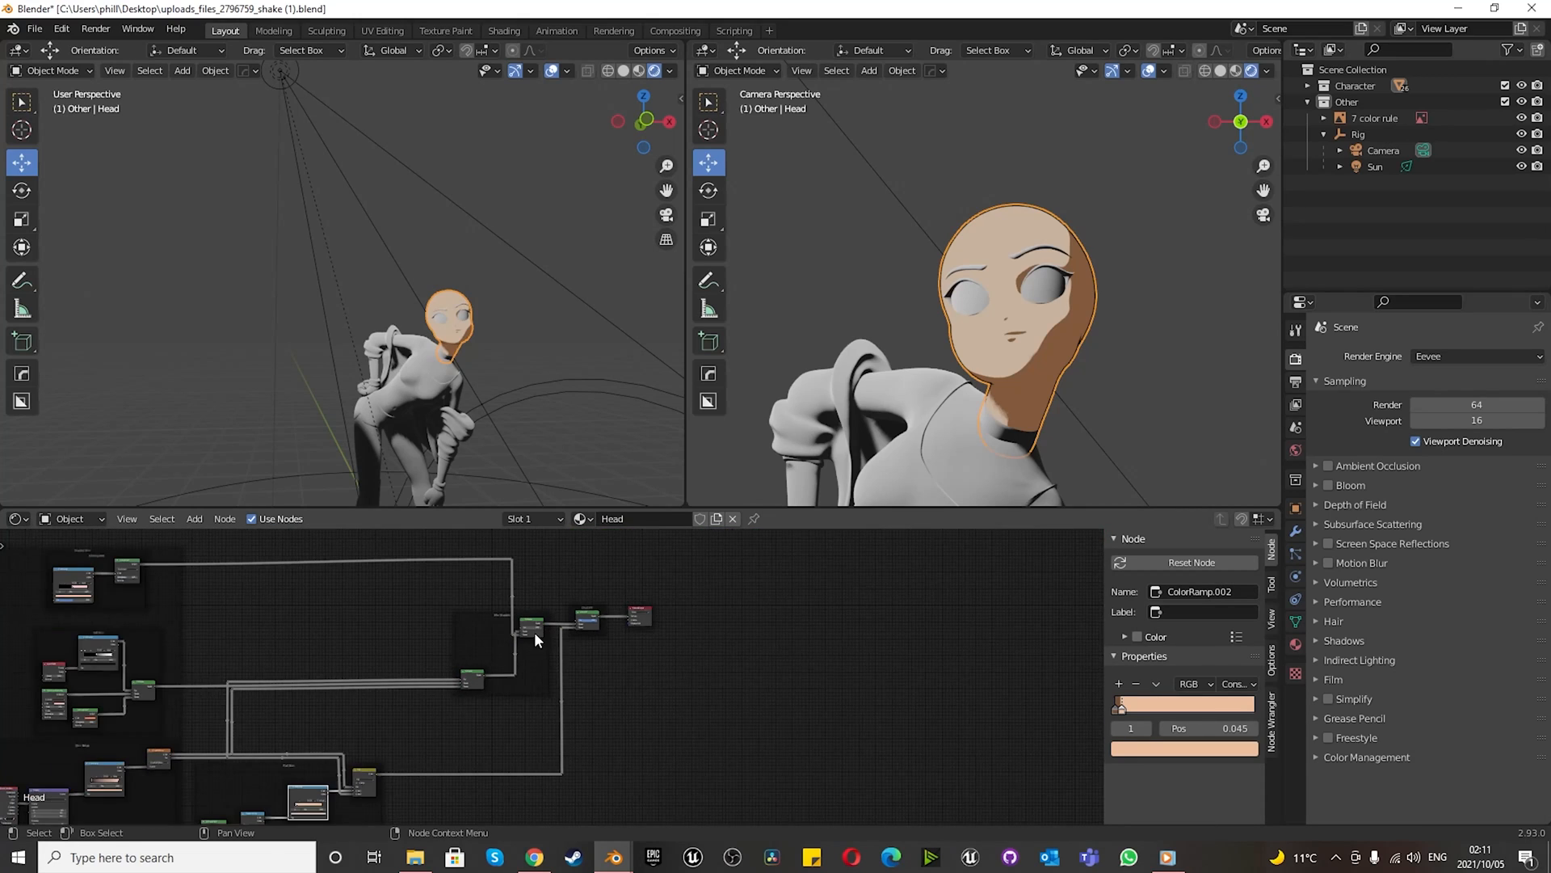
pyautogui.scroll(2, 490, 728)
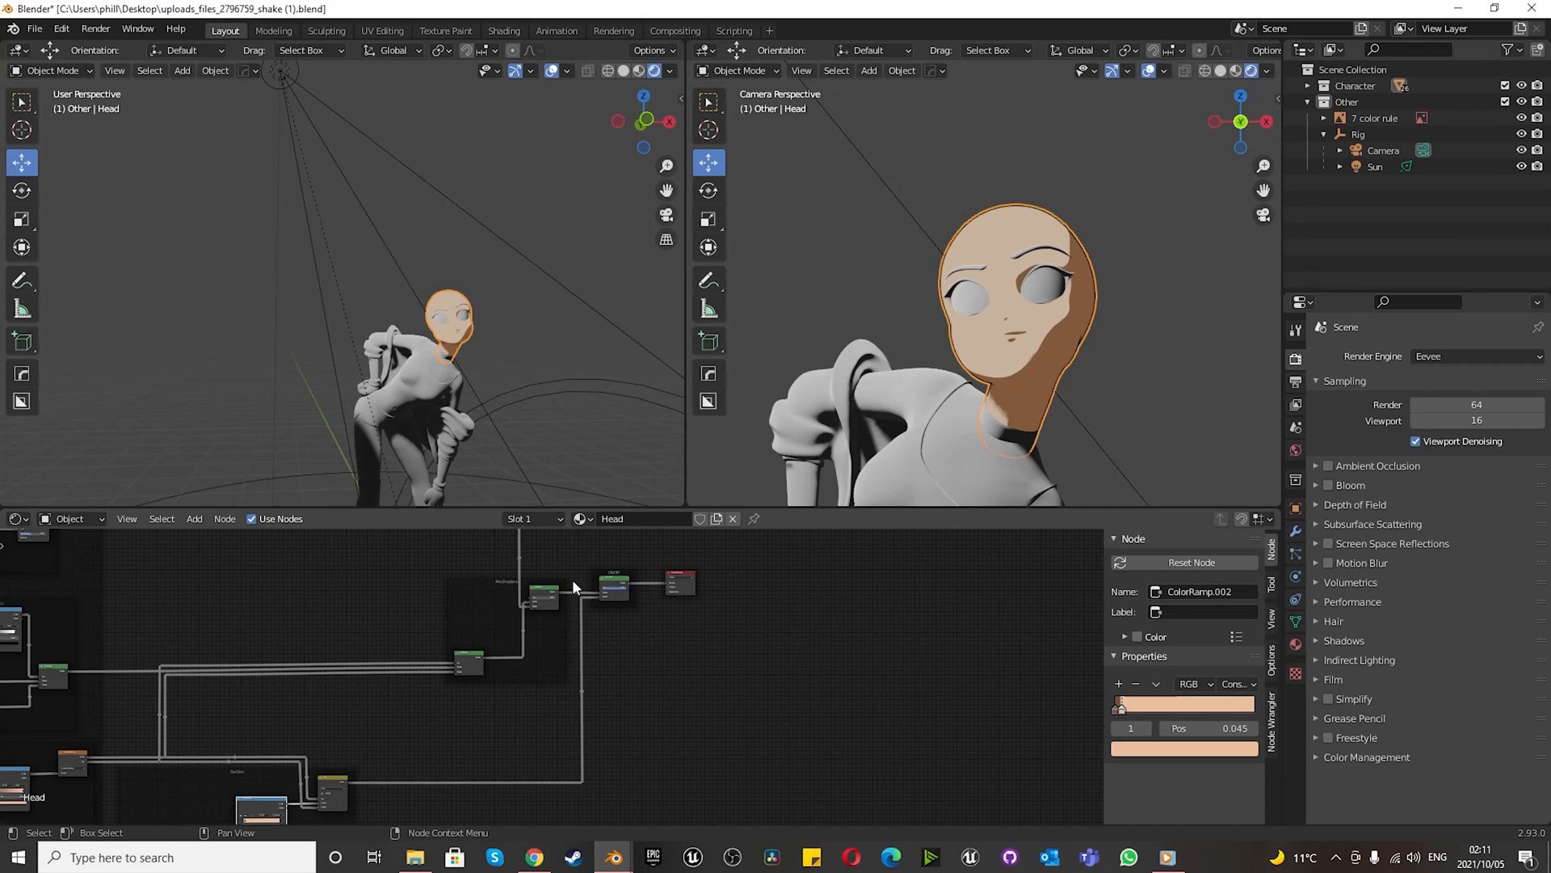
pyautogui.scroll(5, 587, 569)
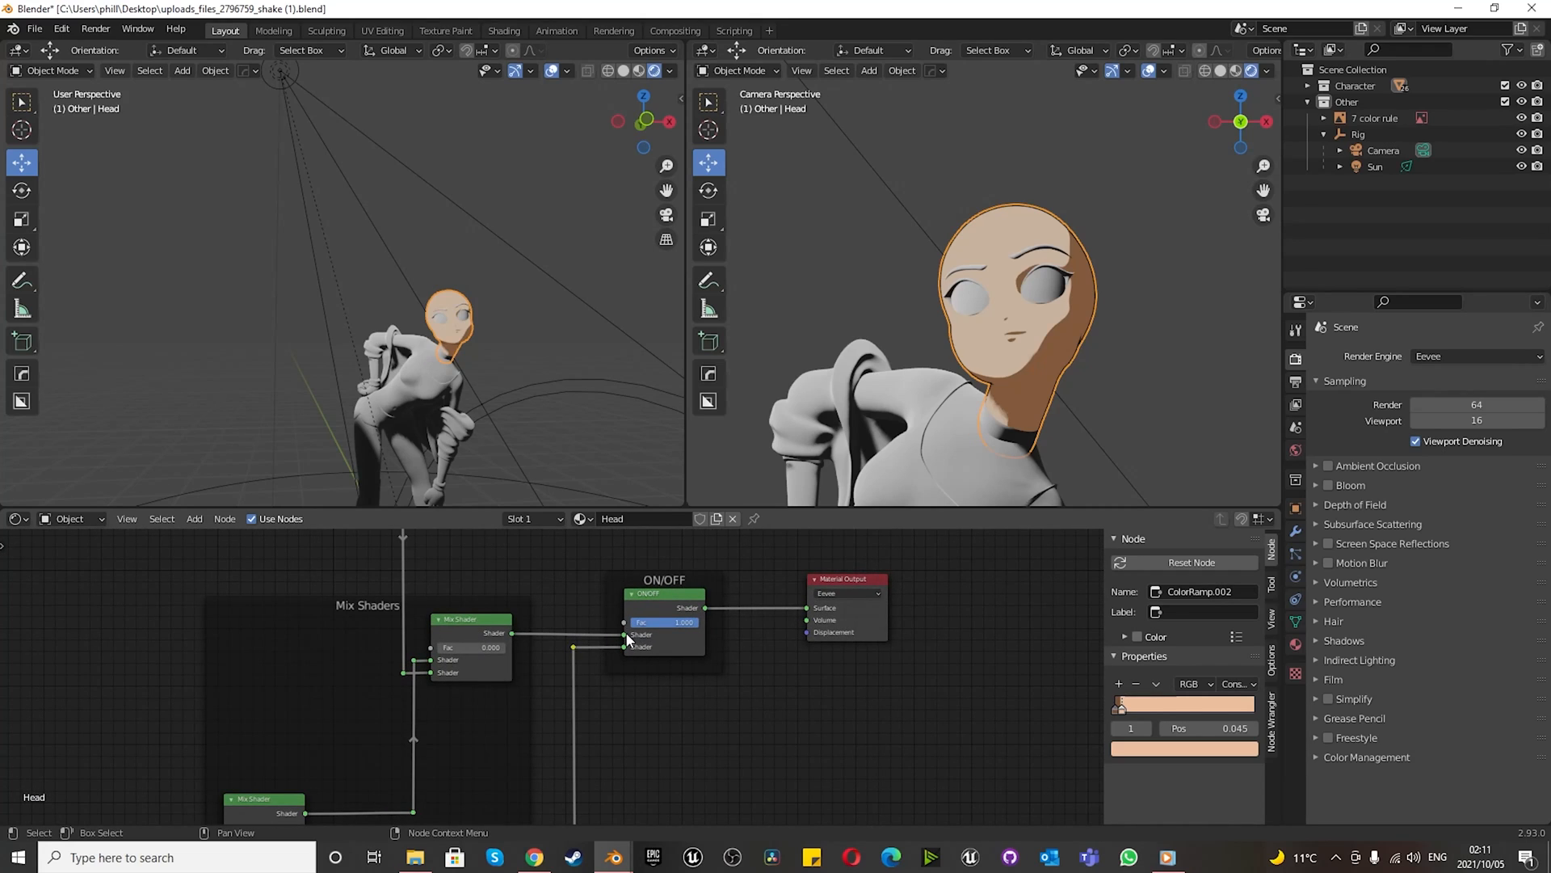
pyautogui.scroll(-2, 658, 627)
pyautogui.scroll(4, 808, 598)
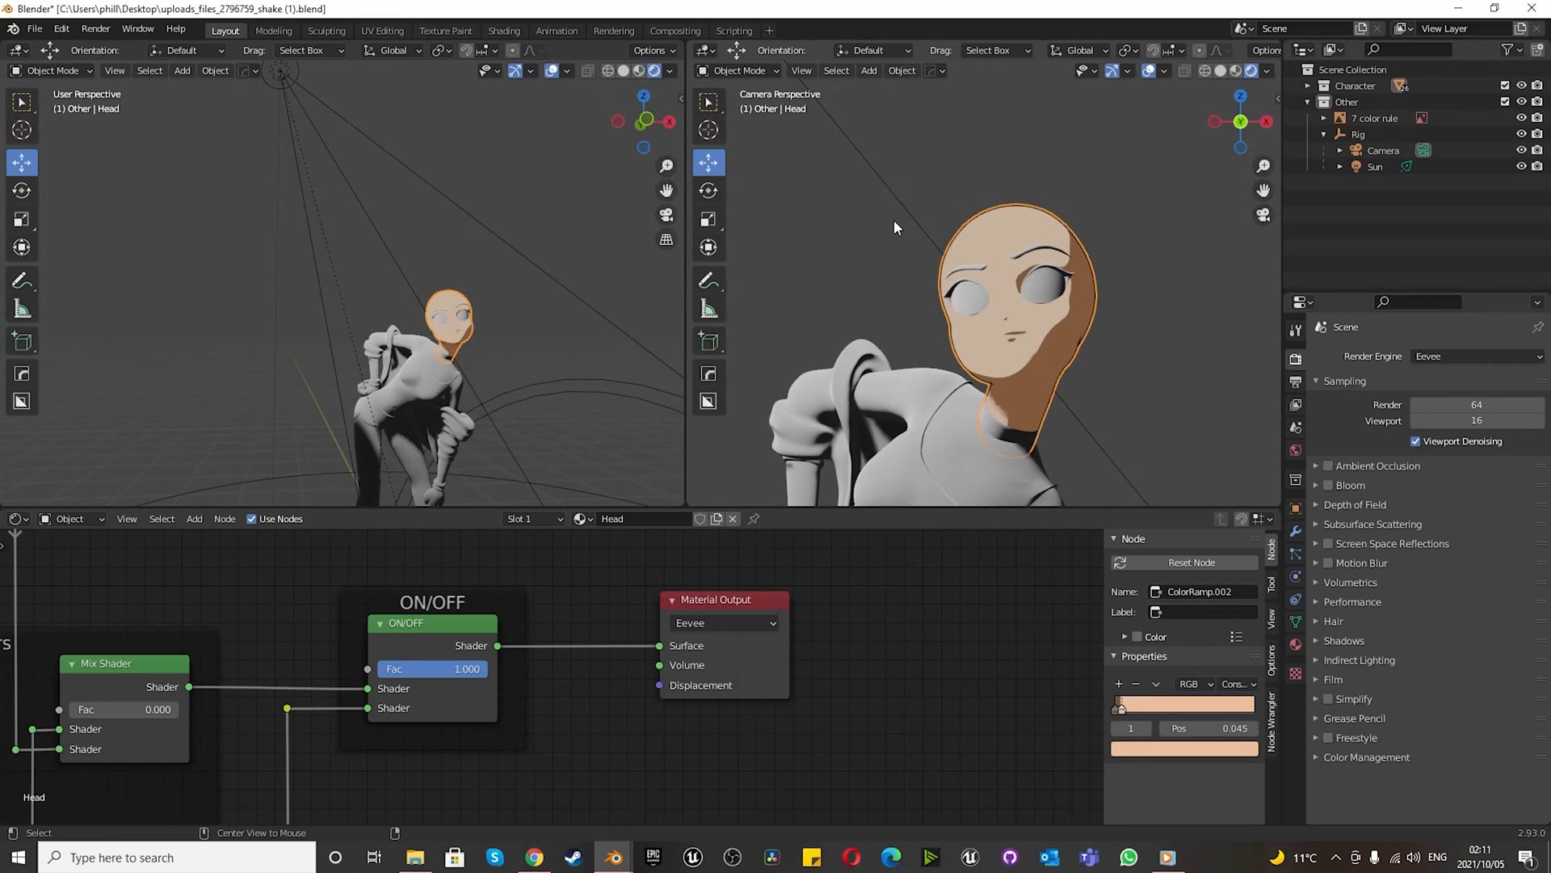
# - Reveal all hidden objects of the character and leave everything deselected
pyautogui.hotkey('alt', 'h')
pyautogui.hotkey('alt', 'a')
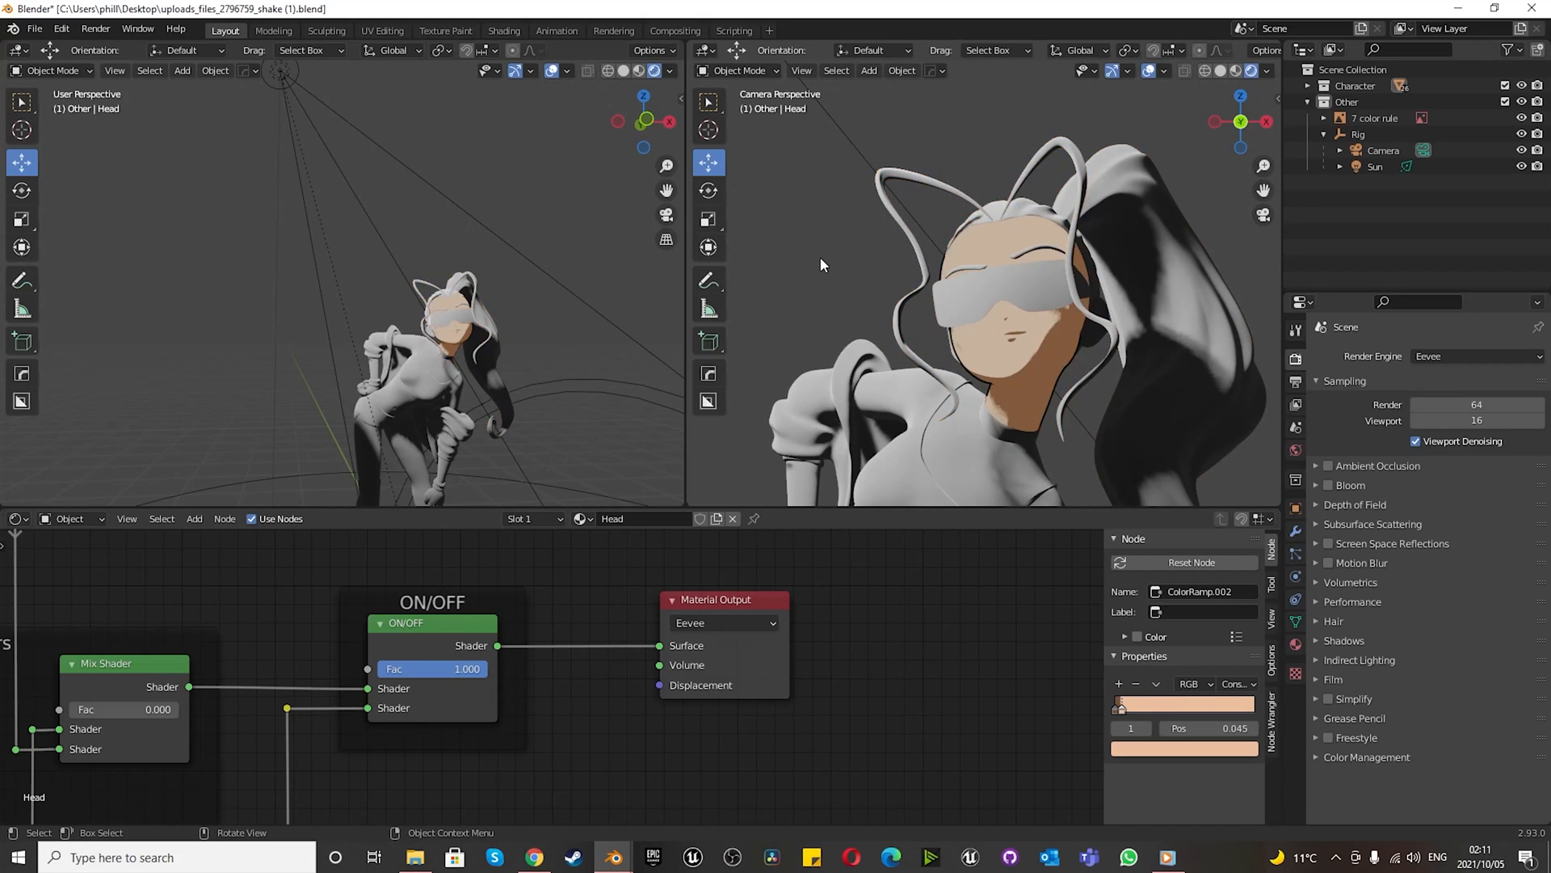
pyautogui.scroll(-4, 930, 338)
pyautogui.scroll(5, 938, 381)
# - Select the character's Head and copy its Head material from the material slots
pyautogui.click(998, 286)
pyautogui.click(1296, 644)
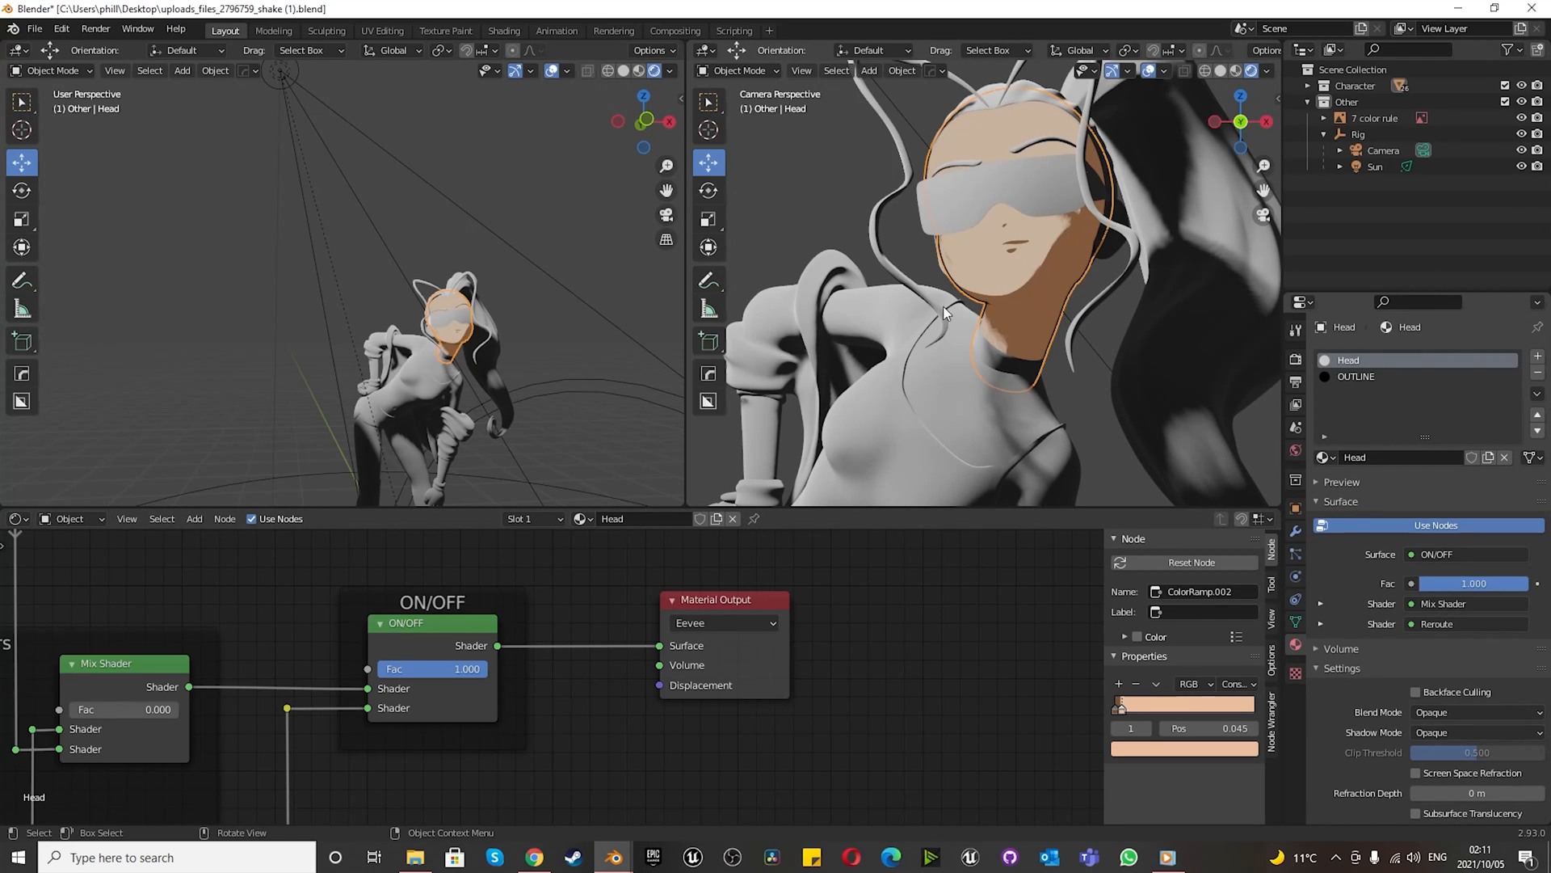
pyautogui.click(1036, 277)
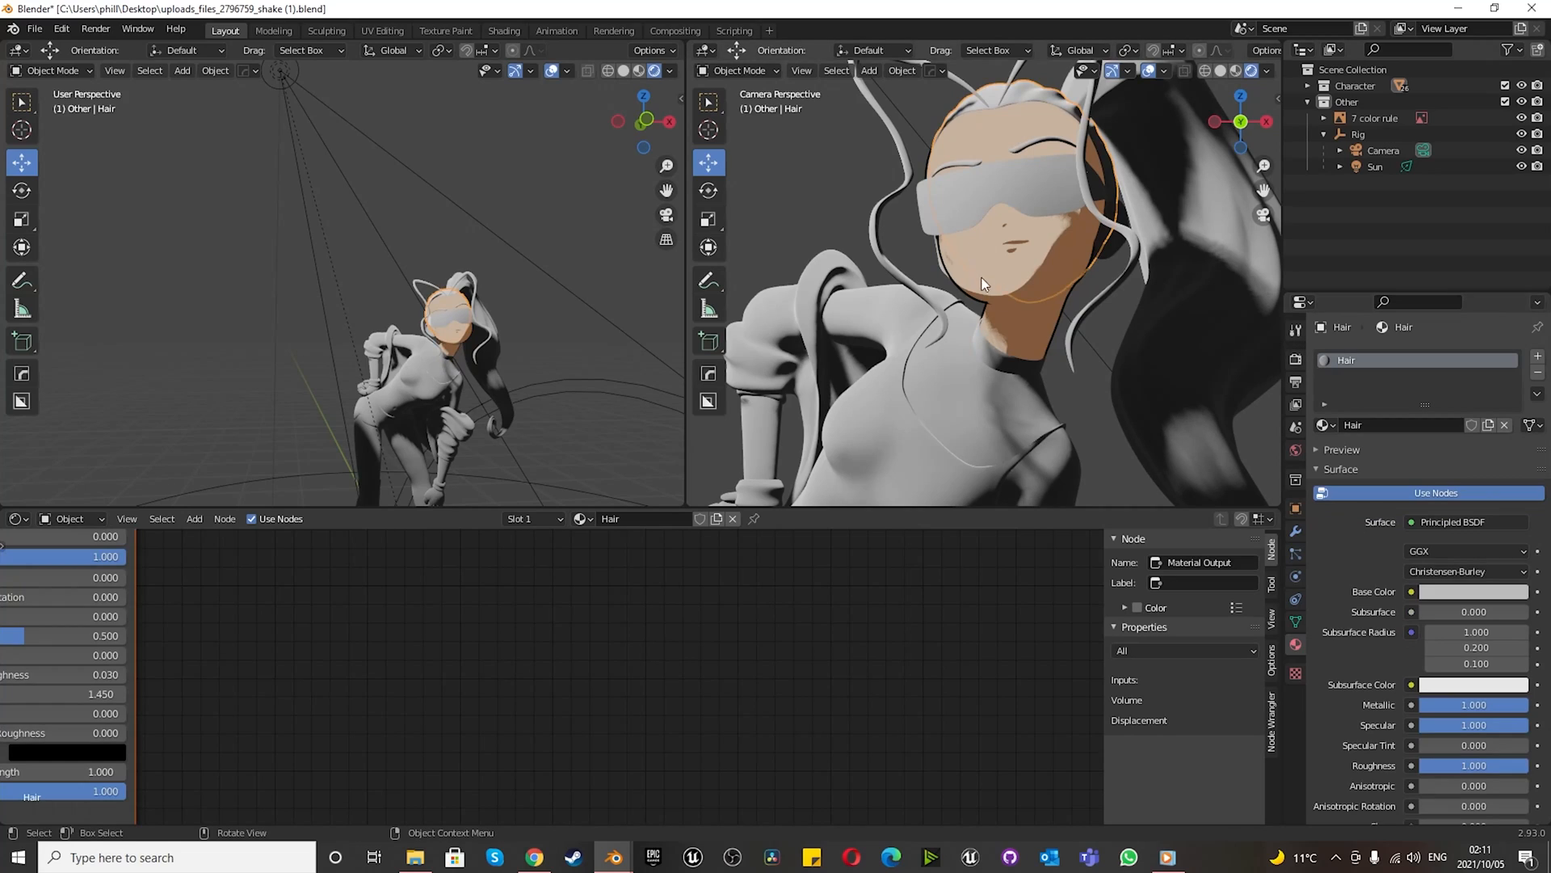
pyautogui.click(1020, 327)
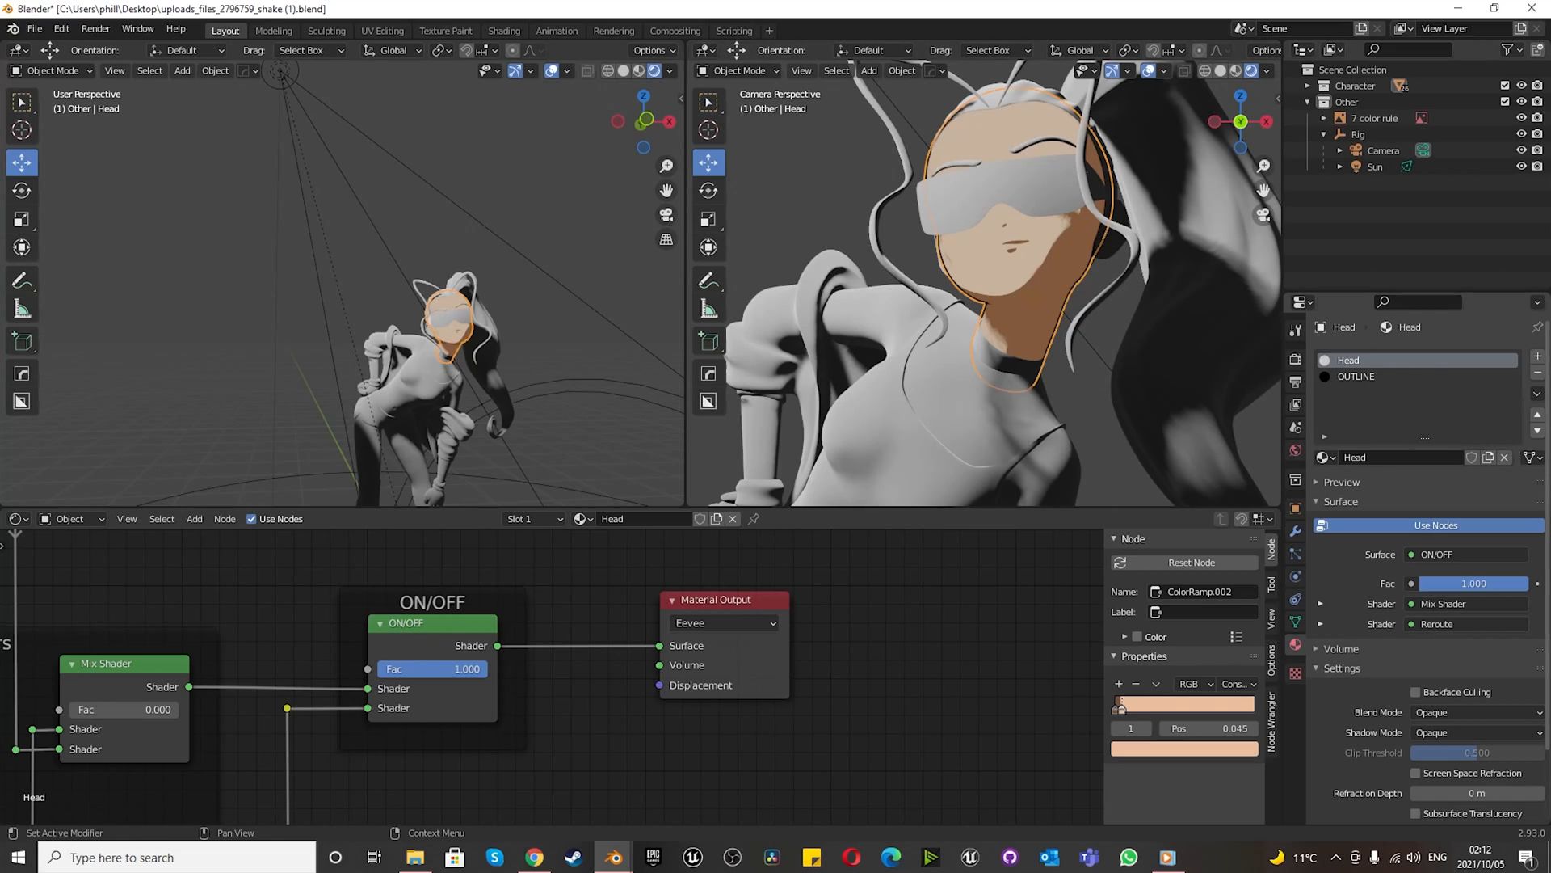
pyautogui.click(1536, 394)
pyautogui.click(1478, 413)
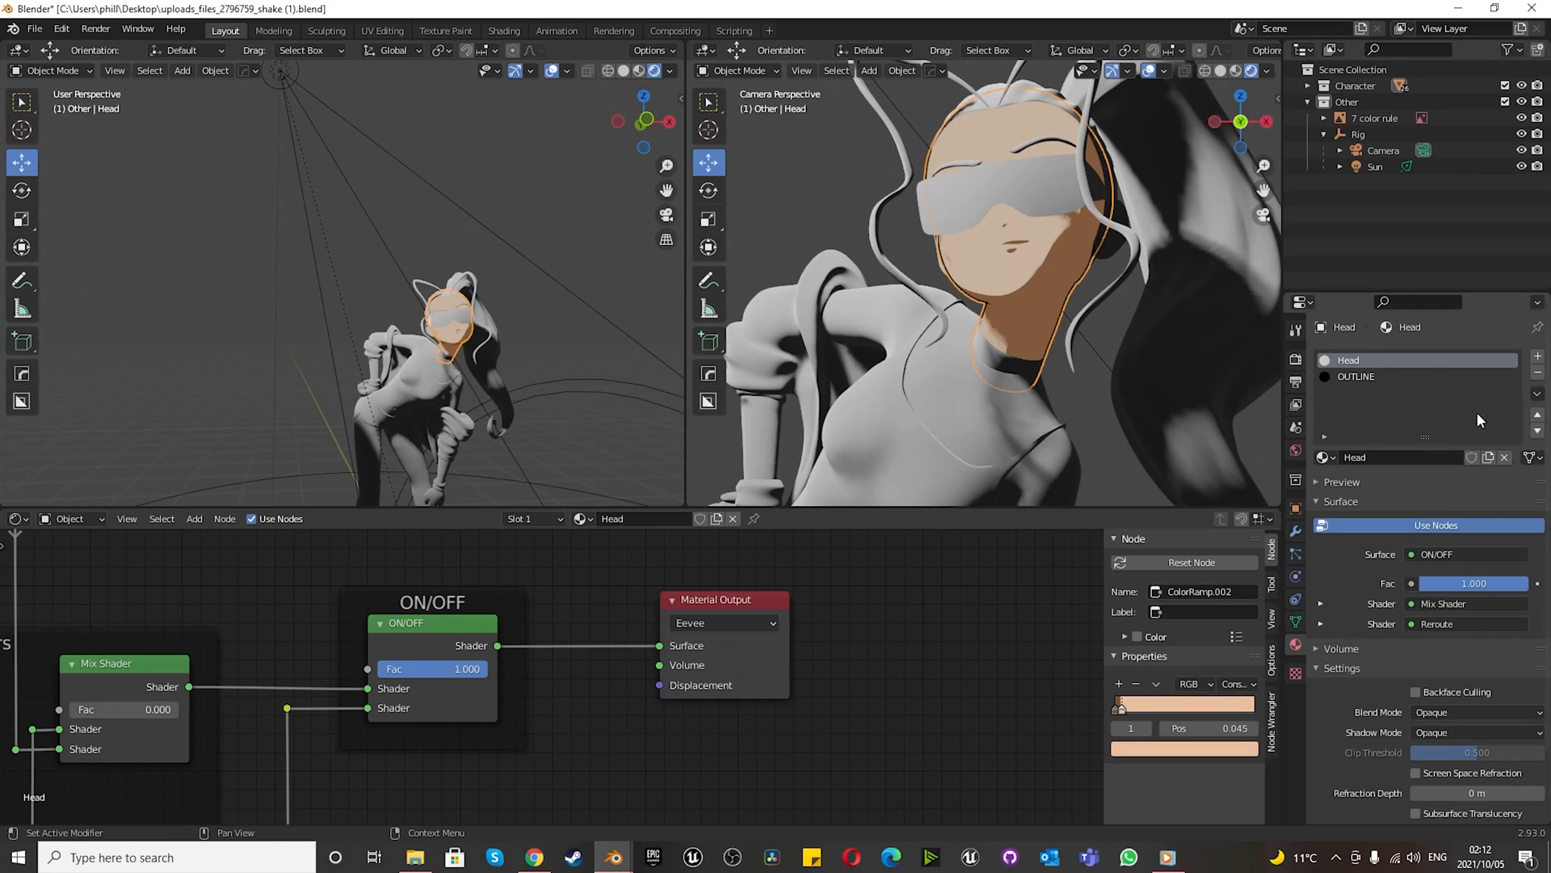
# - Paste the copied Head material into the BODY's material slot
pyautogui.click(958, 407)
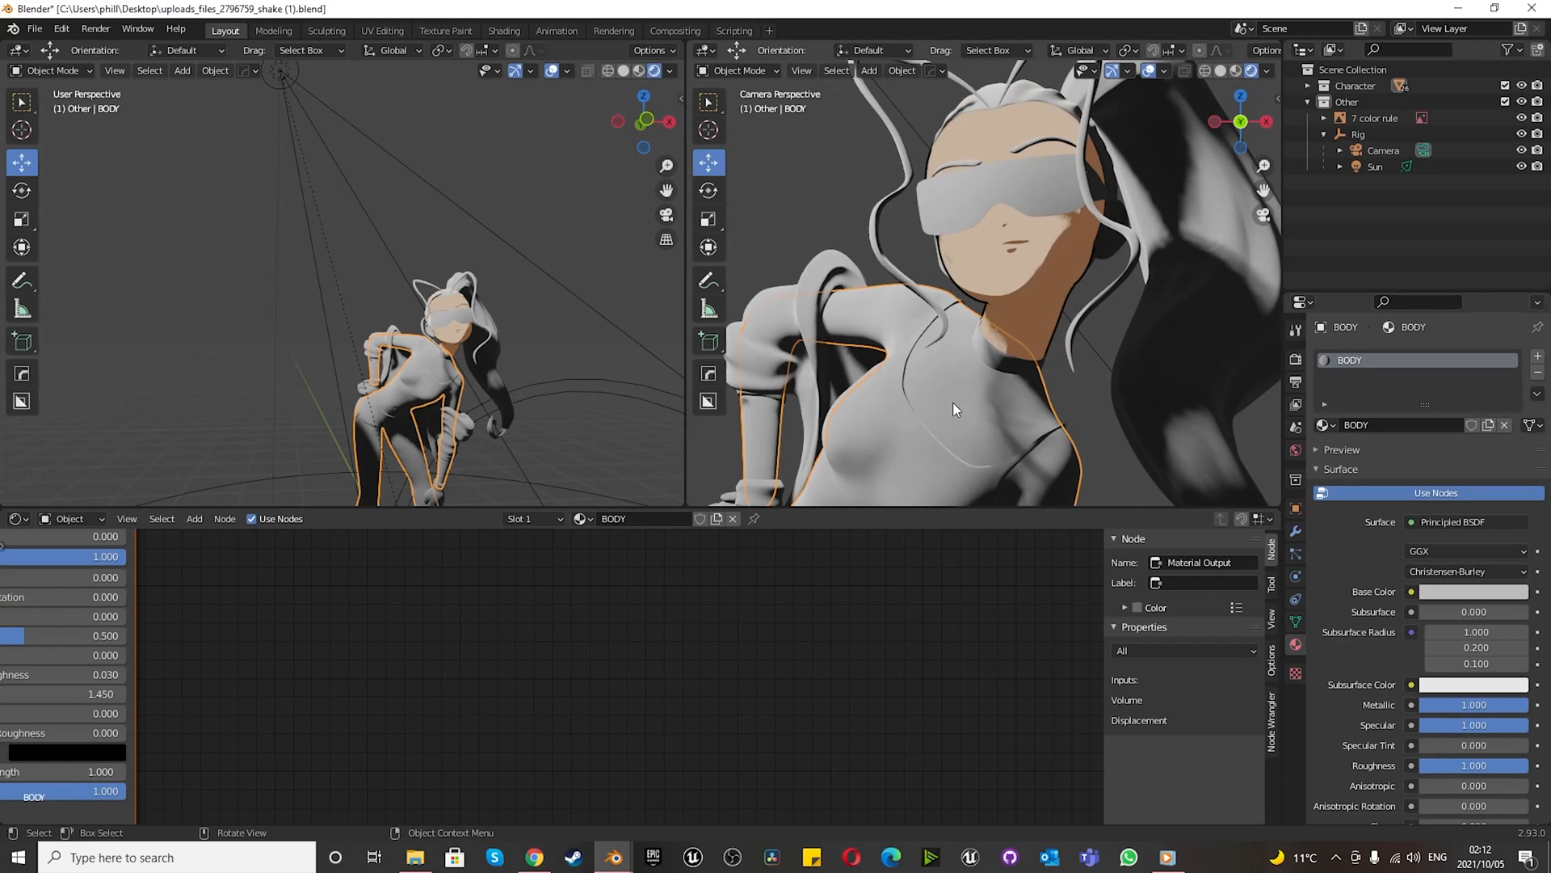
pyautogui.scroll(-5, 955, 405)
pyautogui.scroll(5, 955, 406)
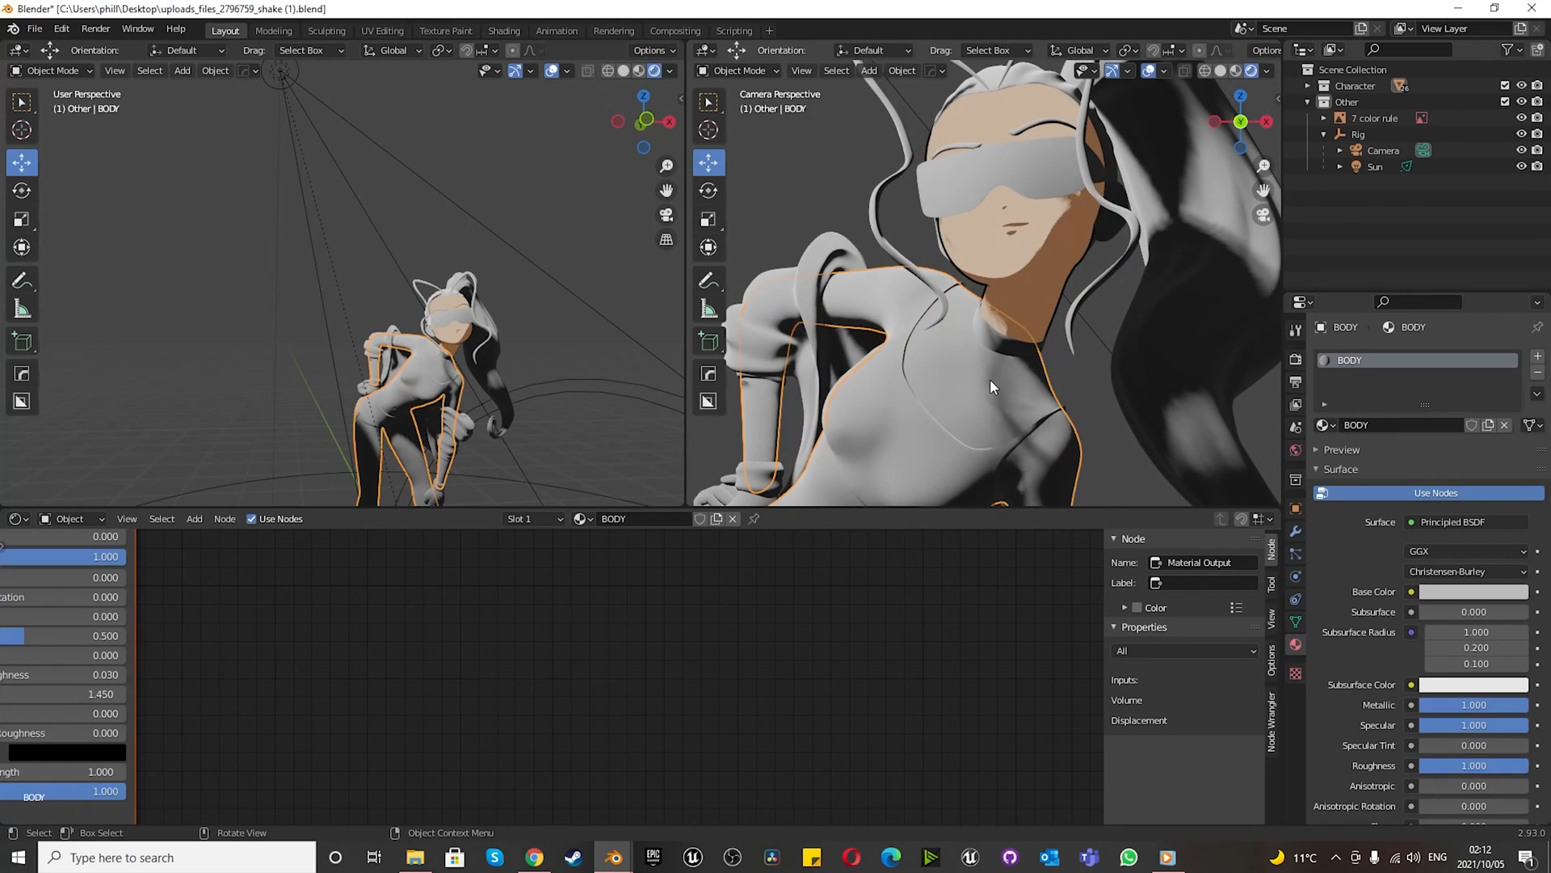
pyautogui.click(1536, 394)
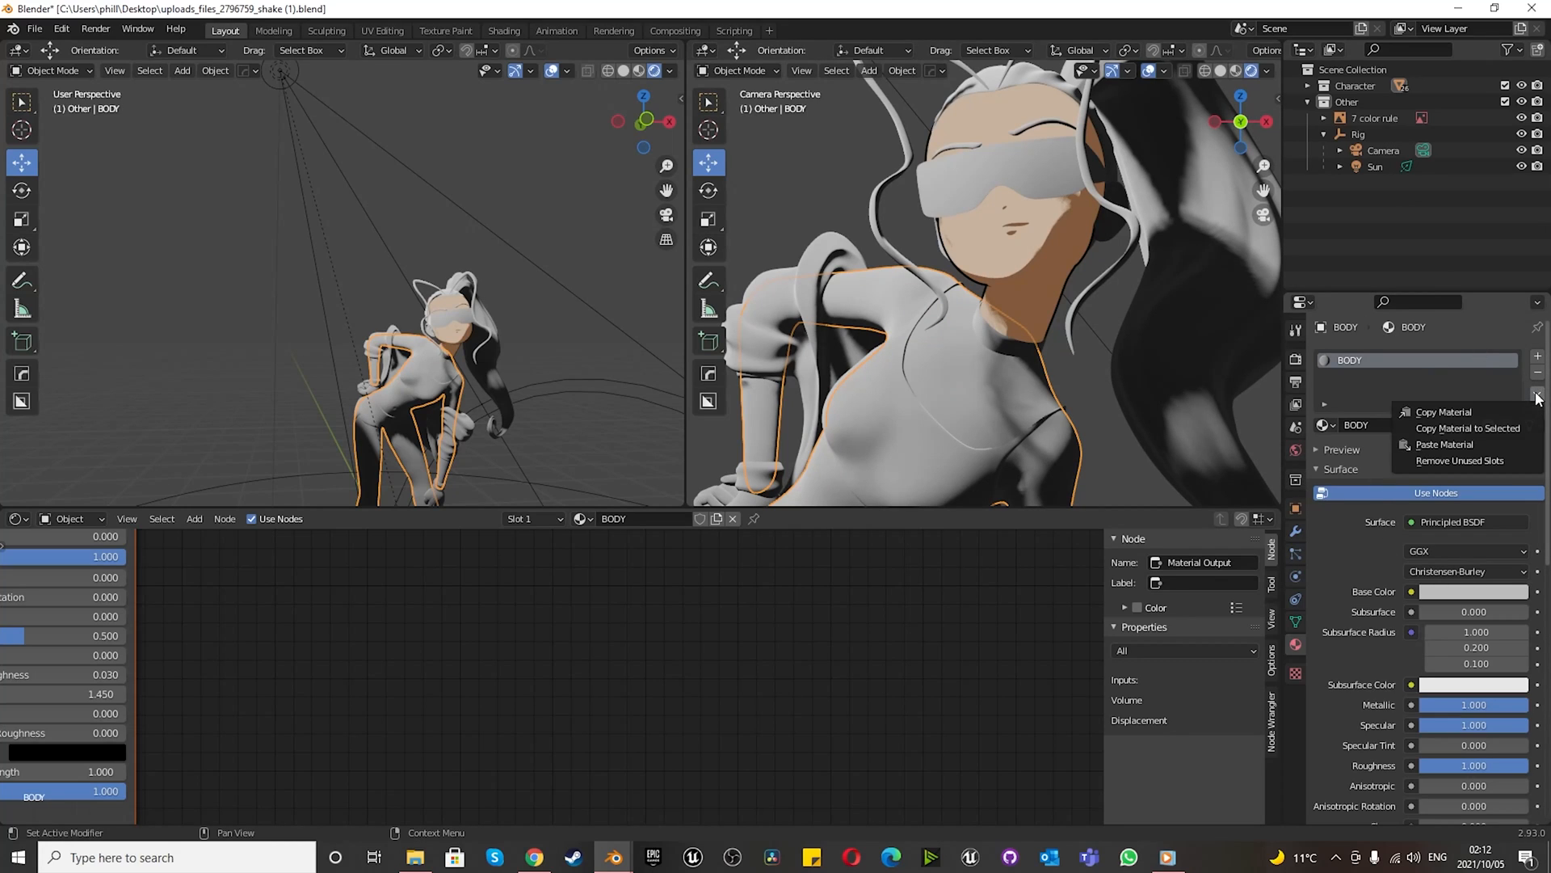
pyautogui.click(1484, 453)
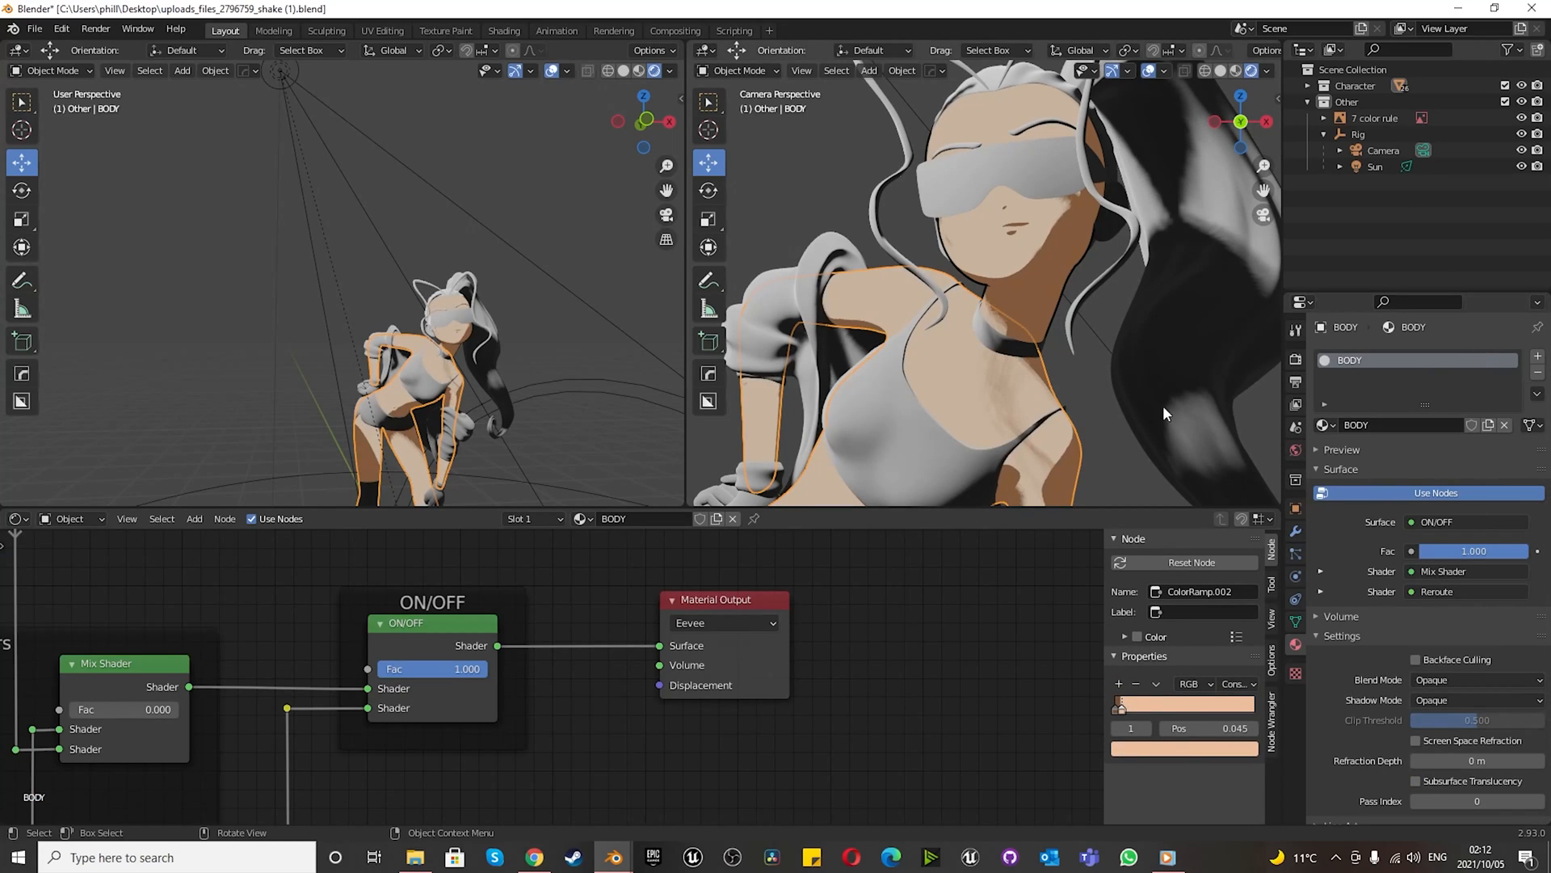
# - Add a second material slot to the BODY with a new material named OUTLINE
pyautogui.click(1537, 357)
pyautogui.click(1443, 456)
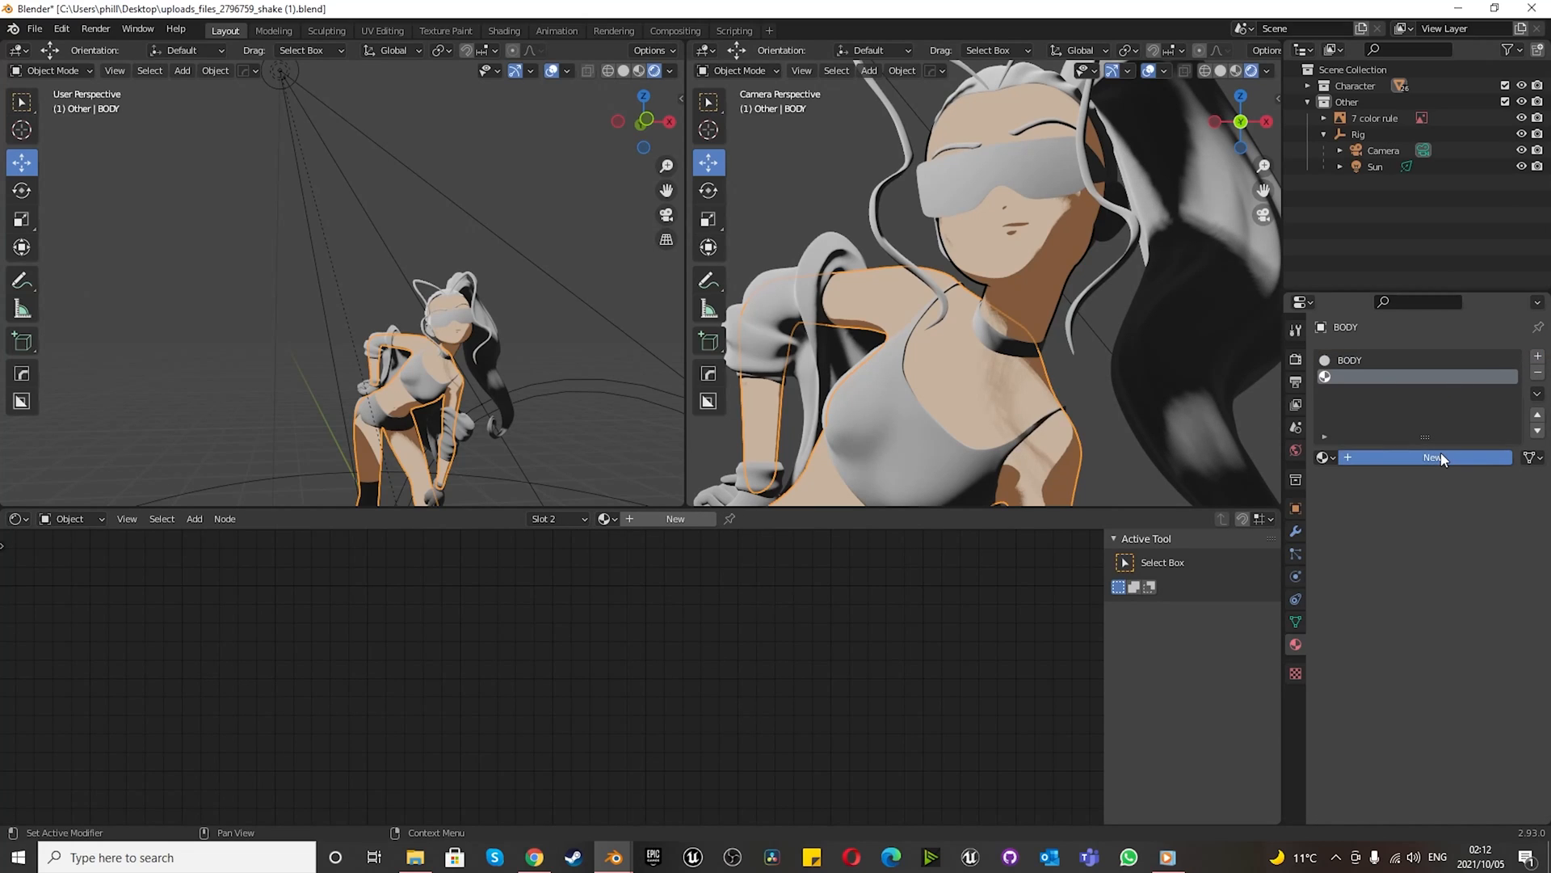
pyautogui.doubleClick(1379, 376)
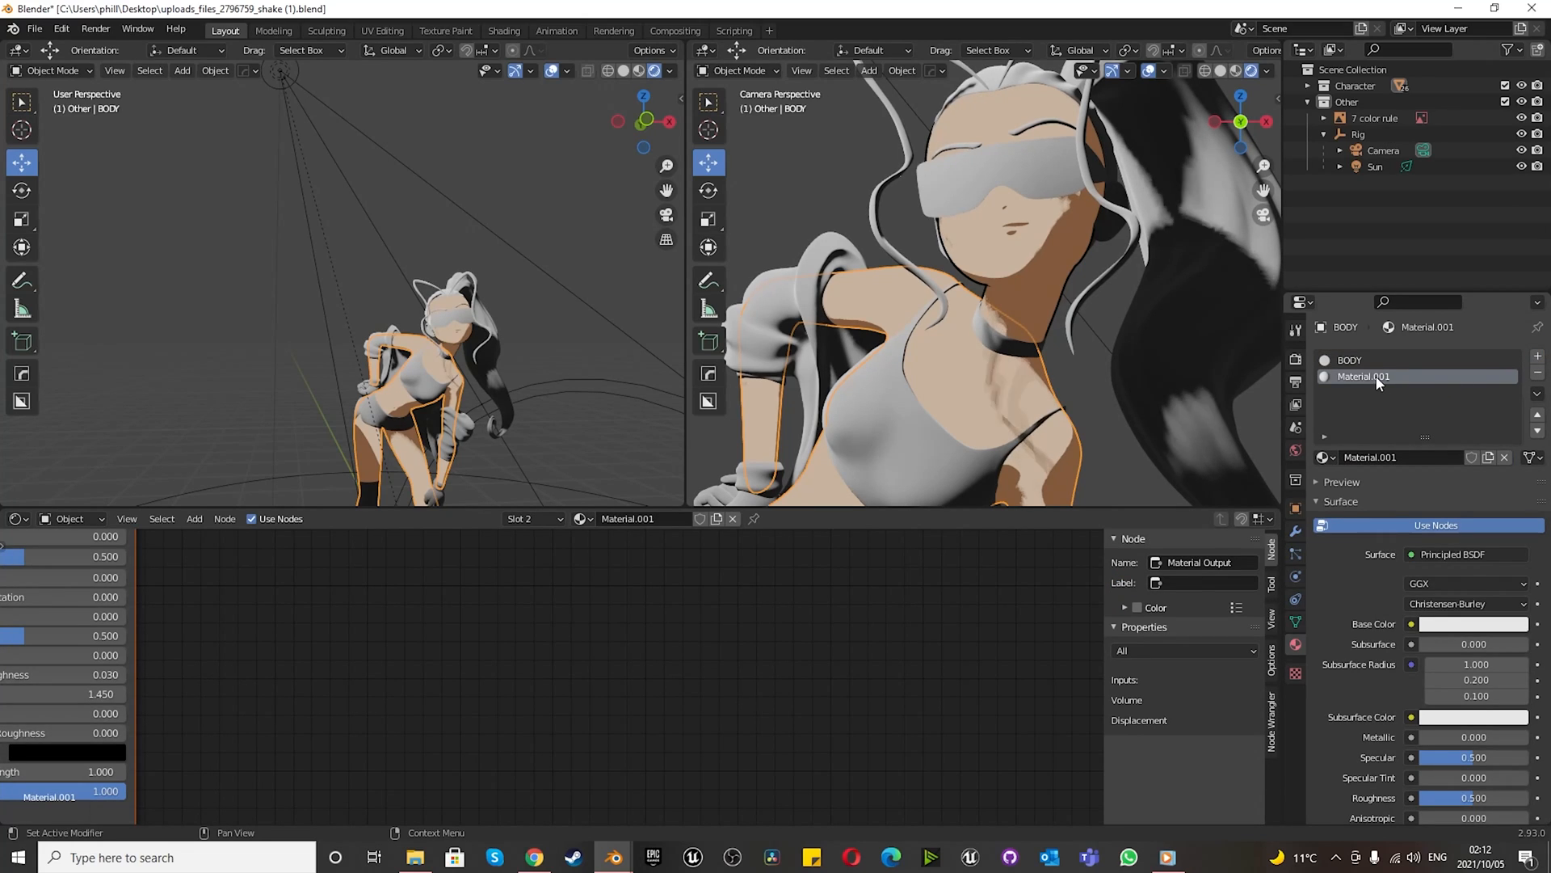
pyautogui.write('OUTLINE')
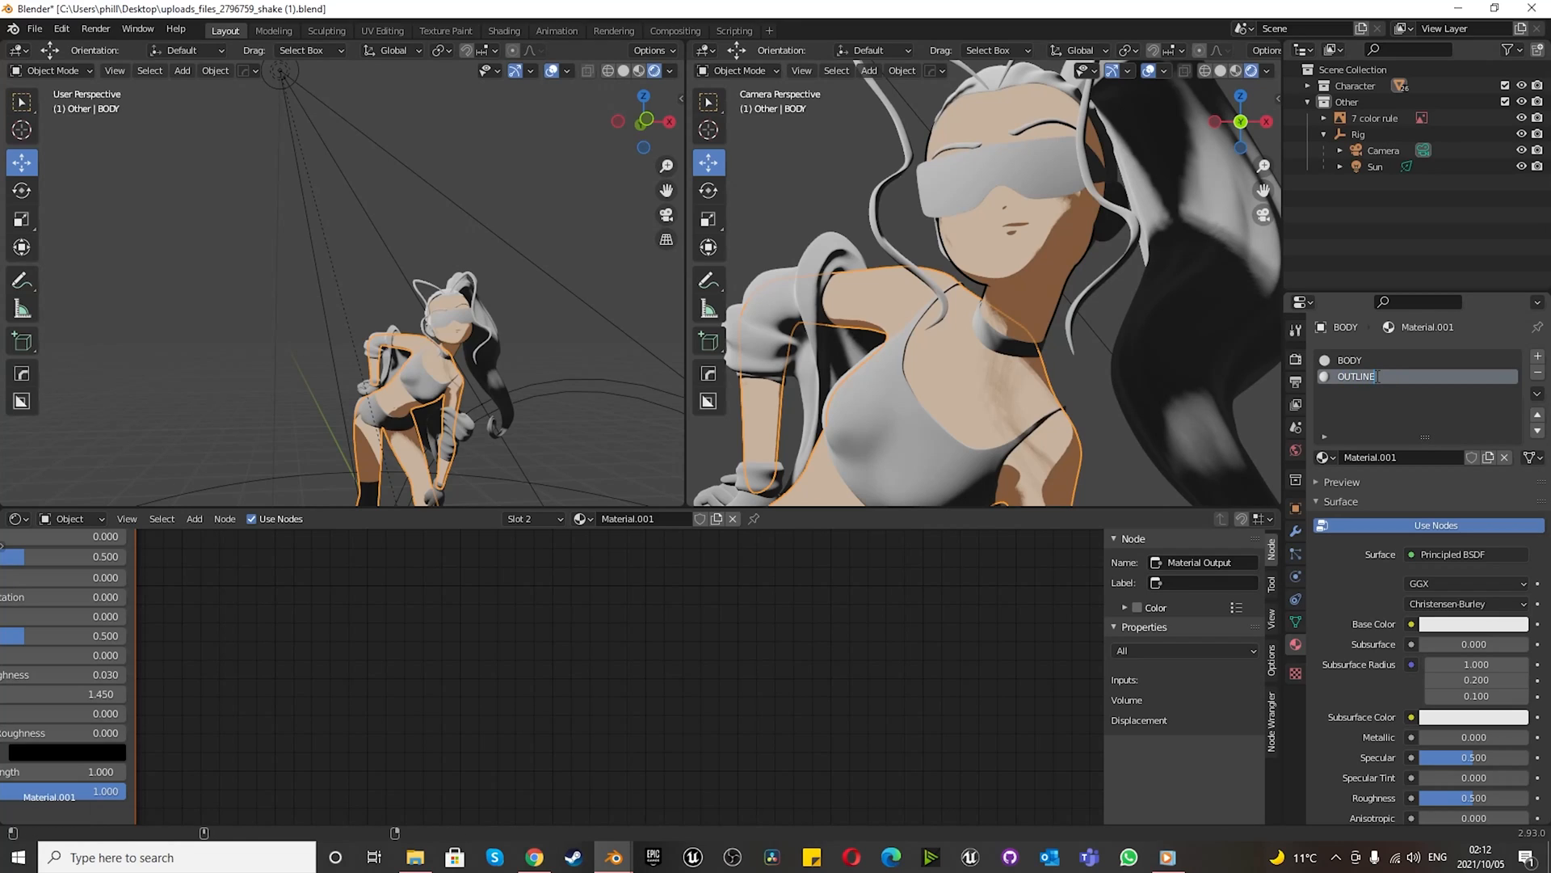
pyautogui.press('Return')
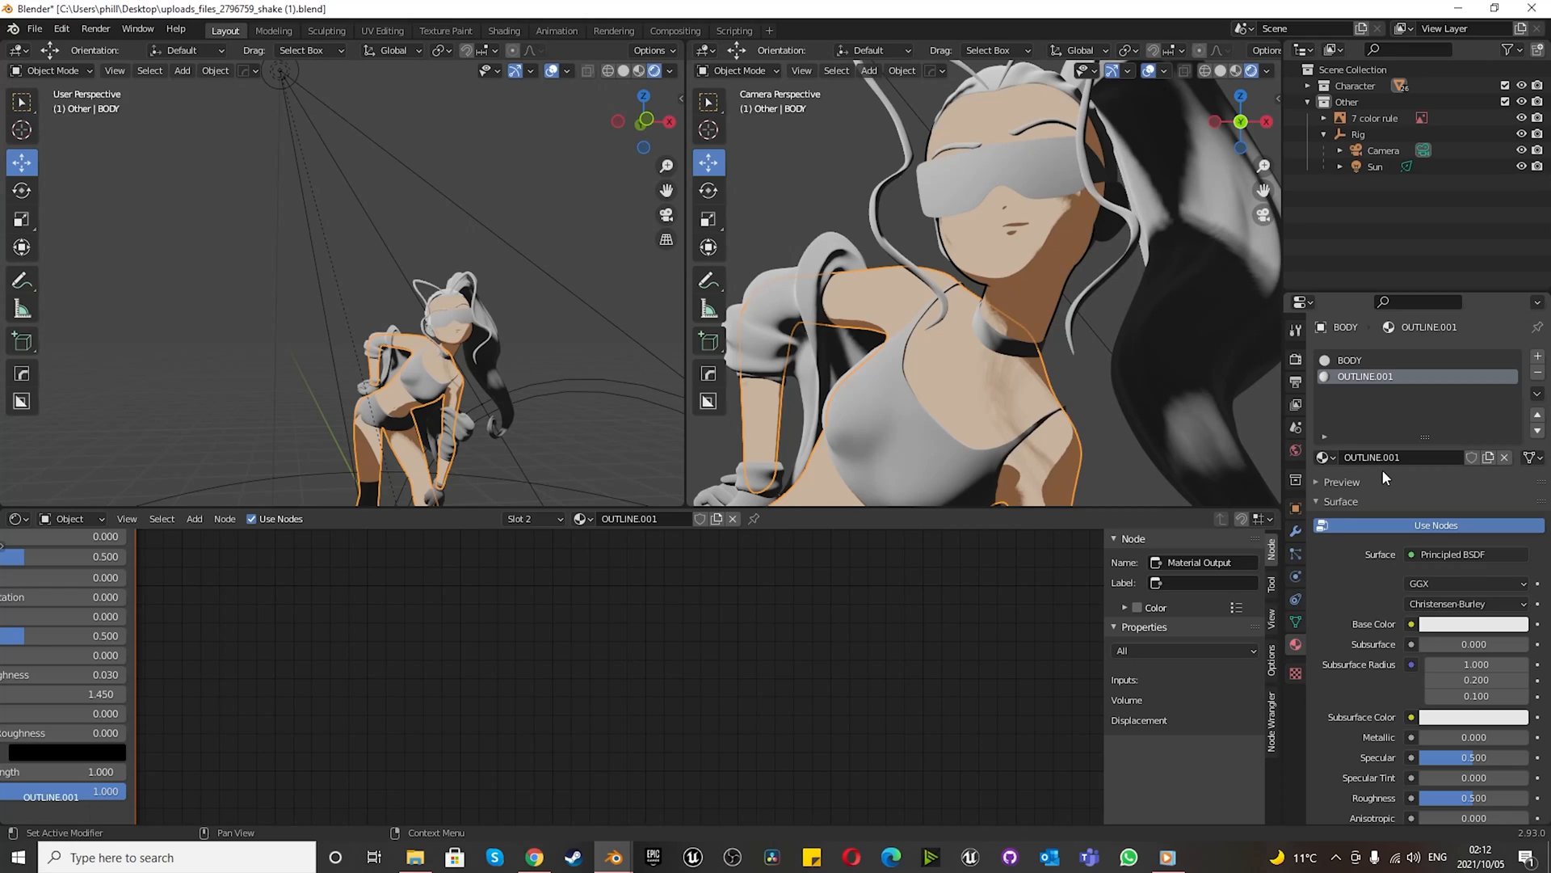
# - Copy the Head's OUTLINE material and paste it into the BODY's second material slot
pyautogui.click(1002, 256)
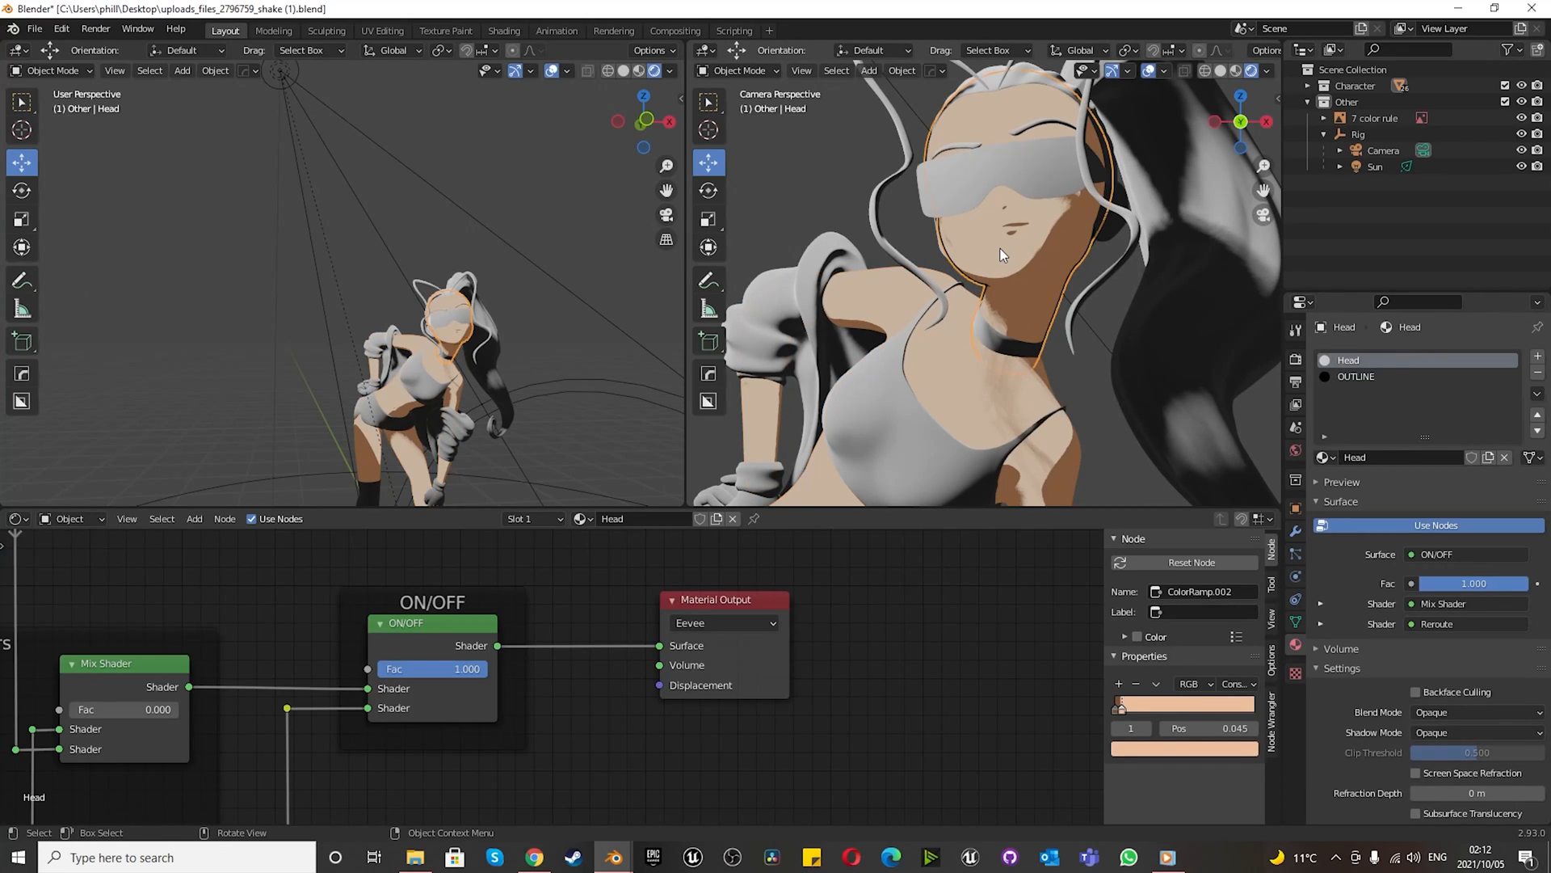
pyautogui.click(1351, 376)
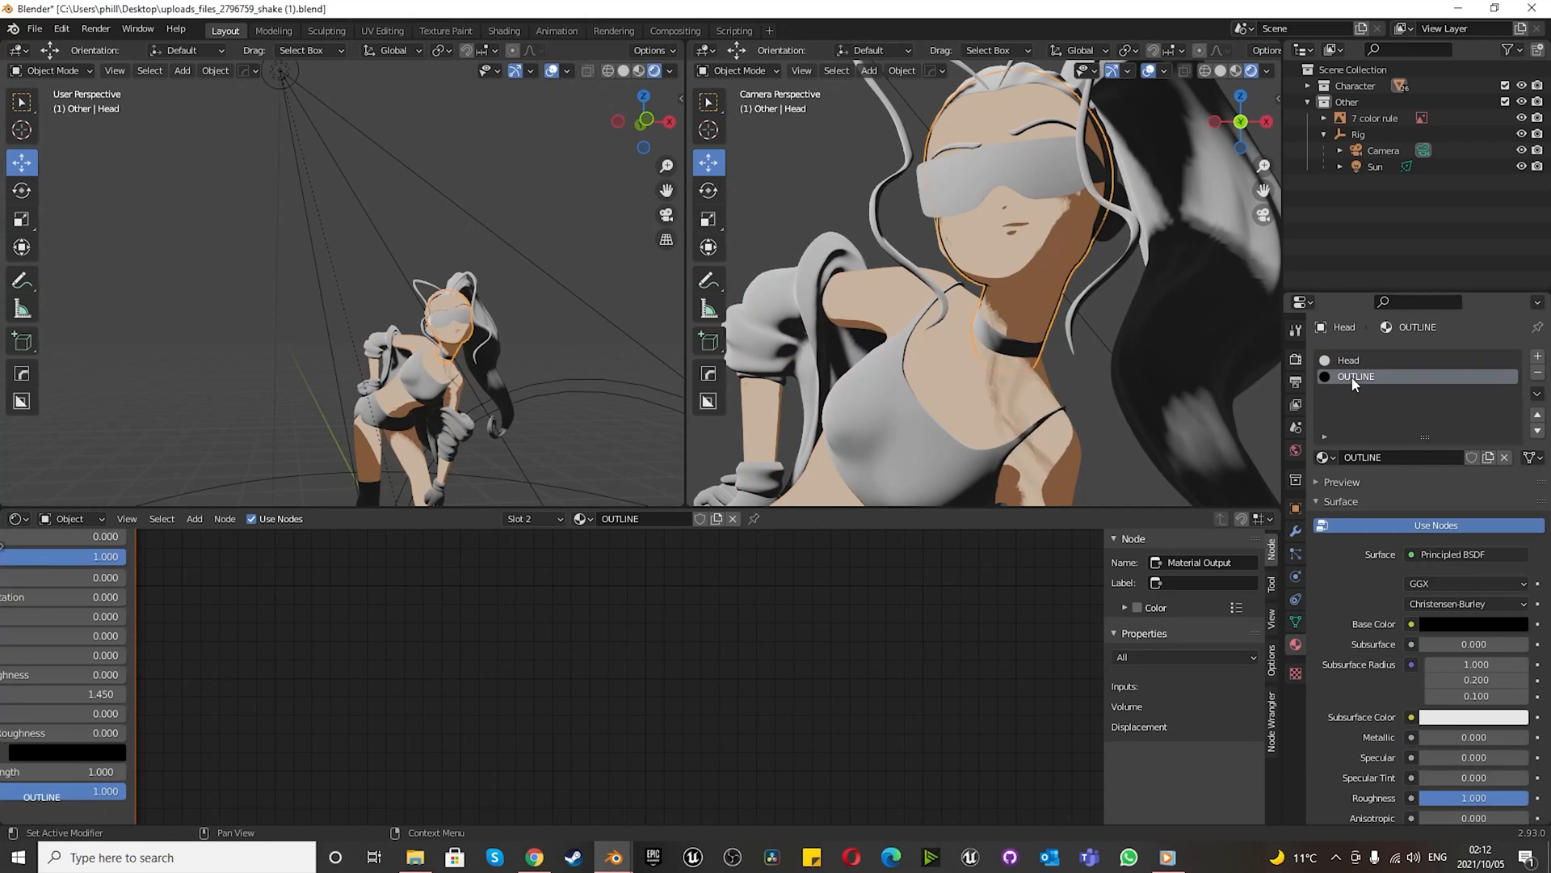
pyautogui.click(1537, 394)
pyautogui.click(1510, 405)
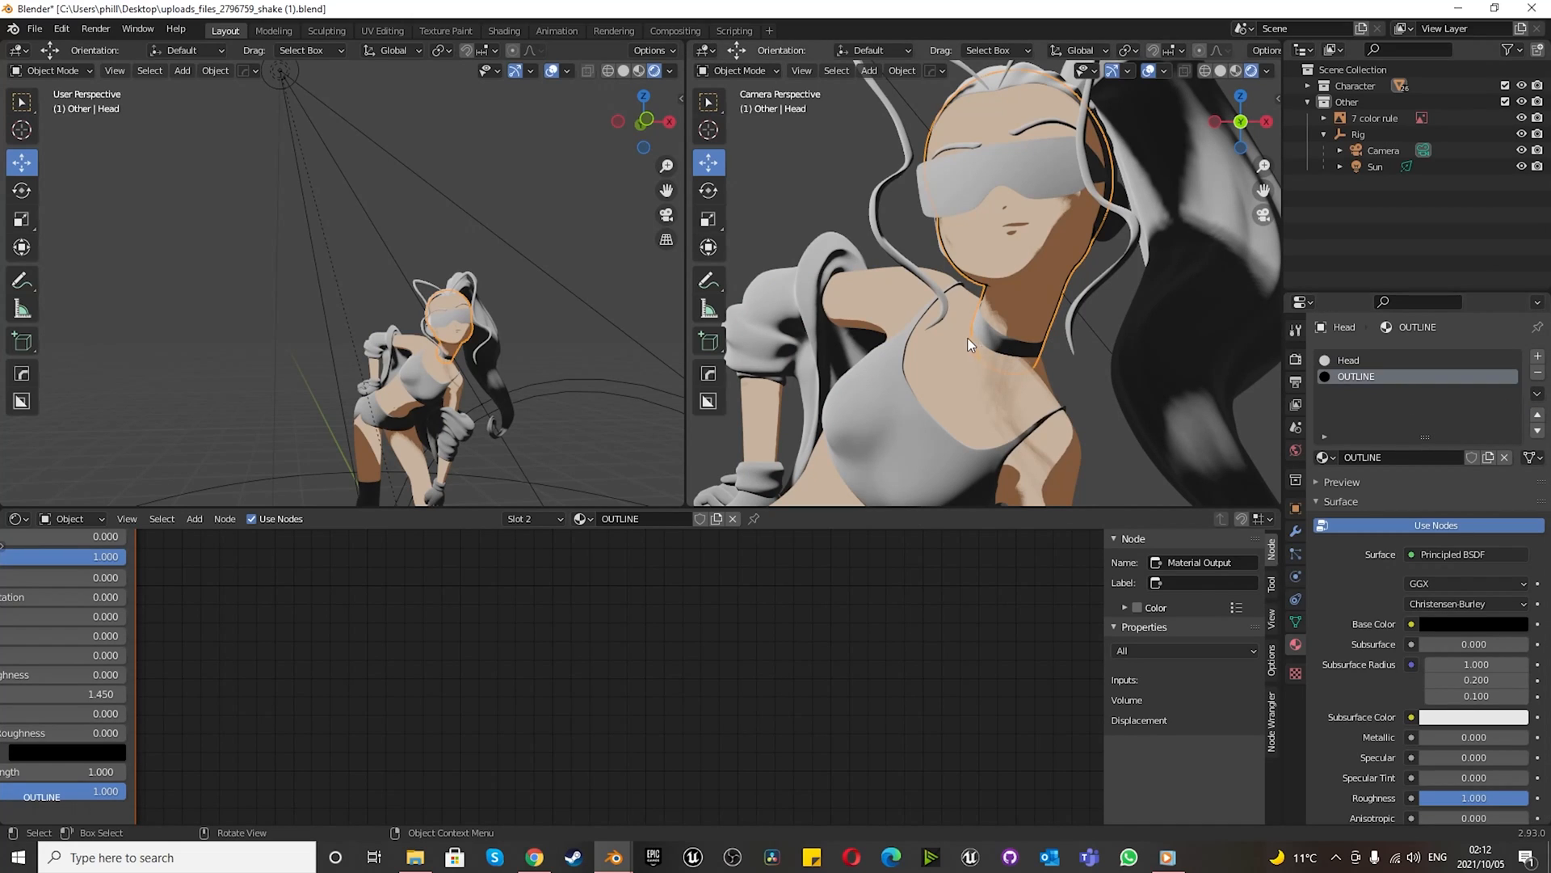
pyautogui.click(965, 396)
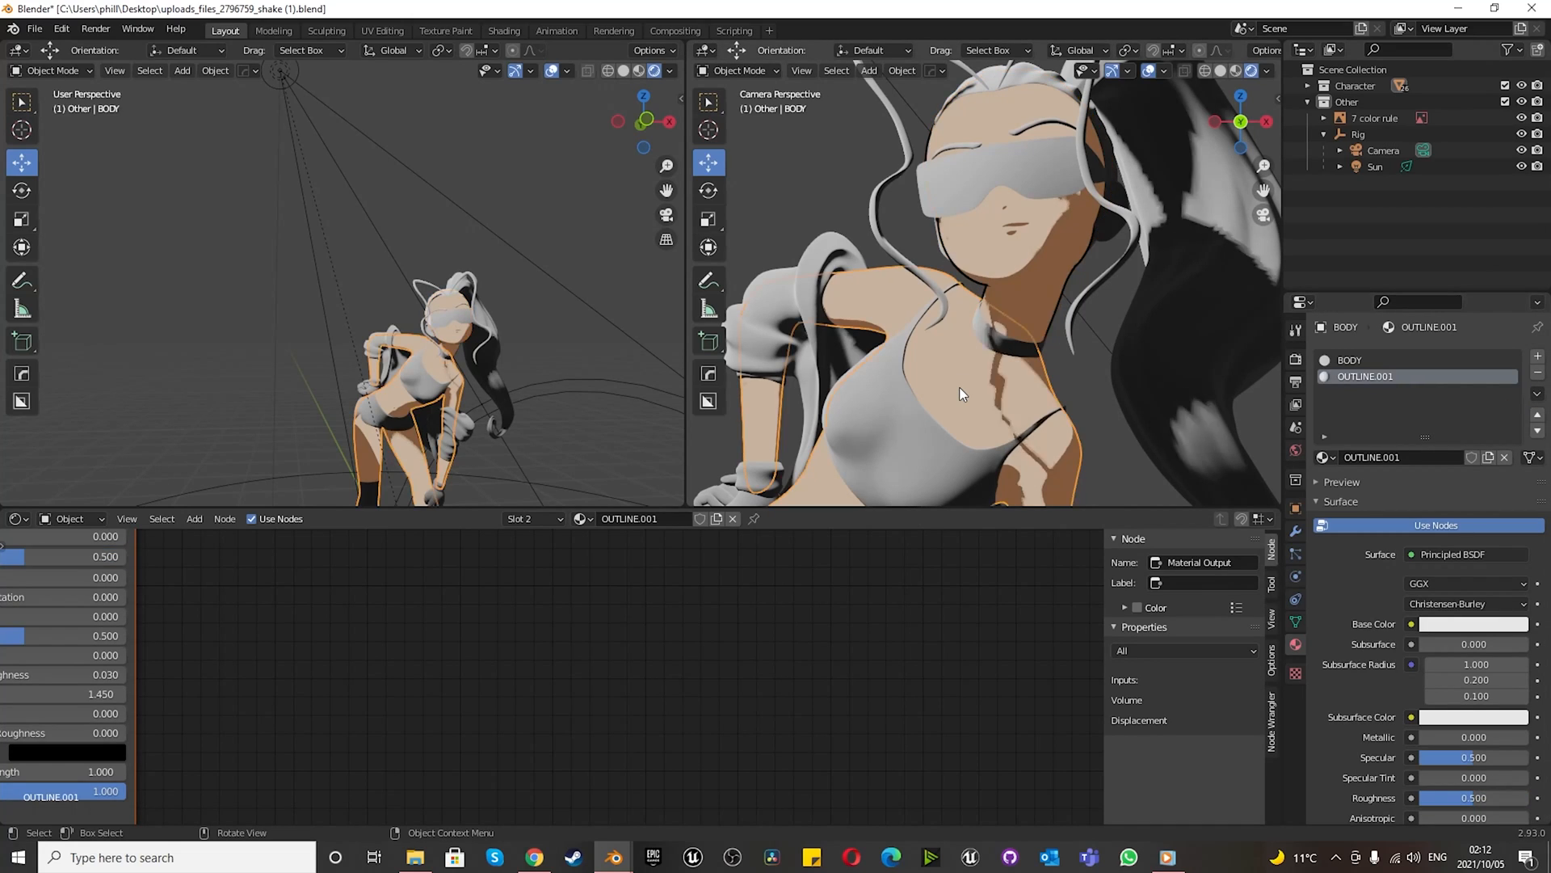
pyautogui.click(1538, 393)
pyautogui.click(1492, 448)
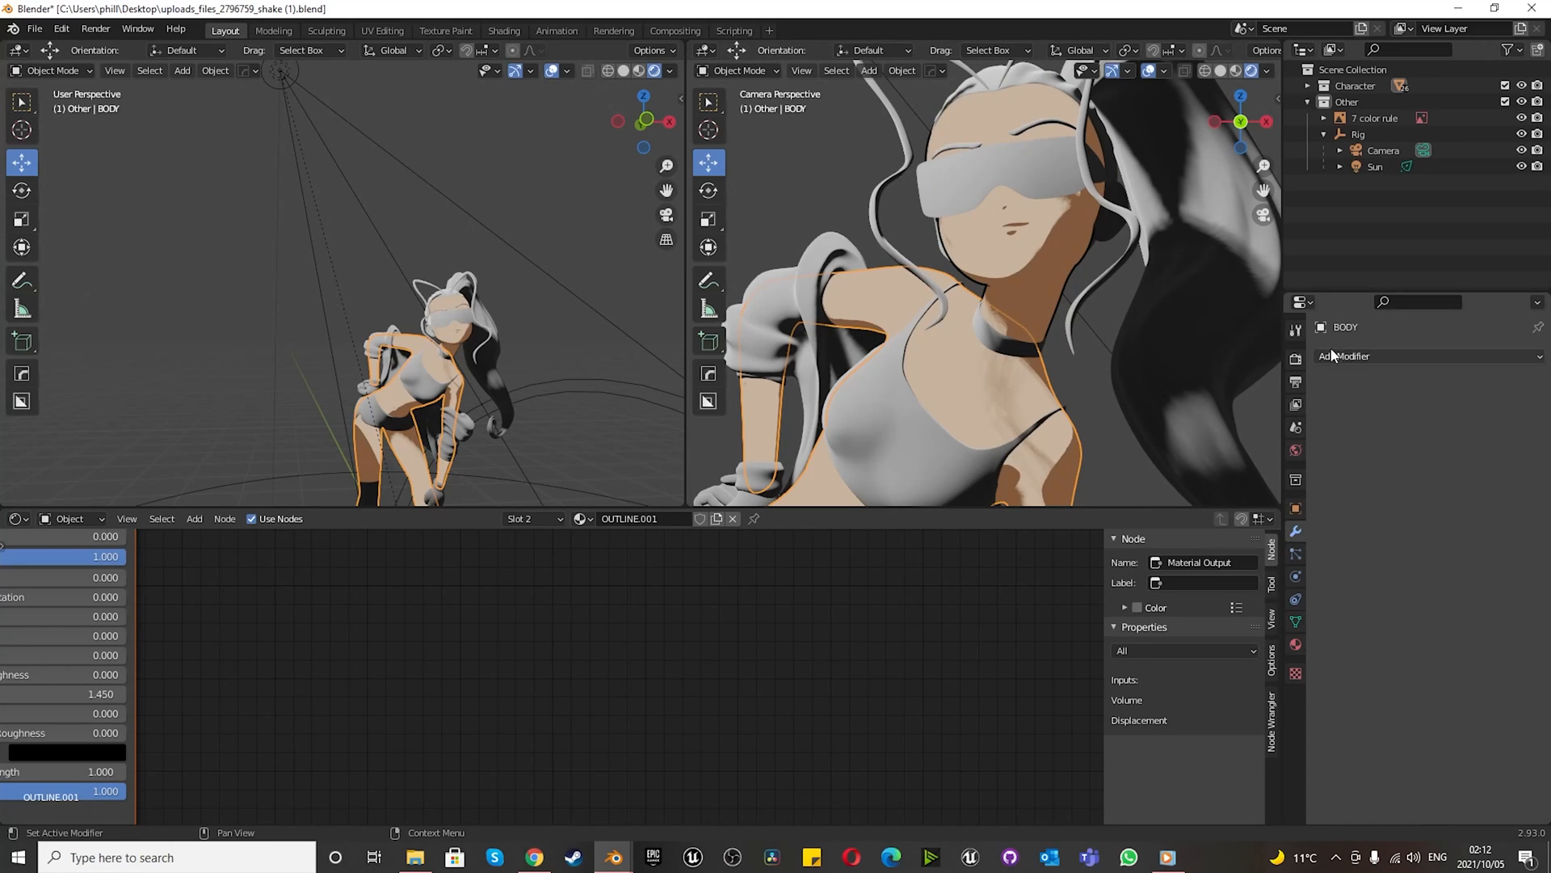
# - Add a Solidify modifier to the BODY with flipped normals and a material offset of 1
pyautogui.click(1355, 356)
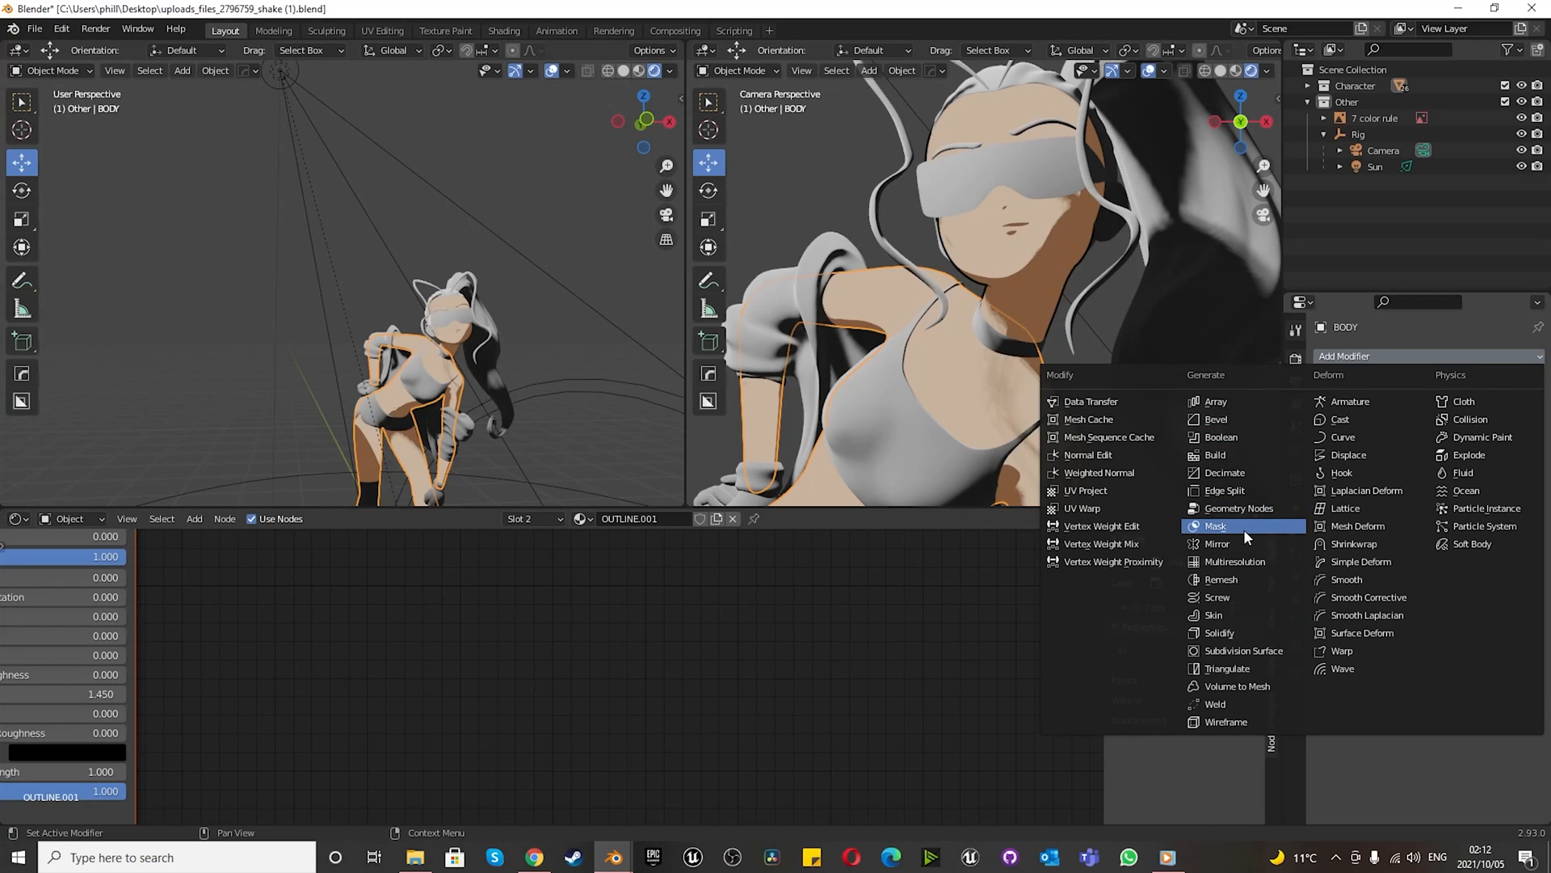
pyautogui.click(1230, 632)
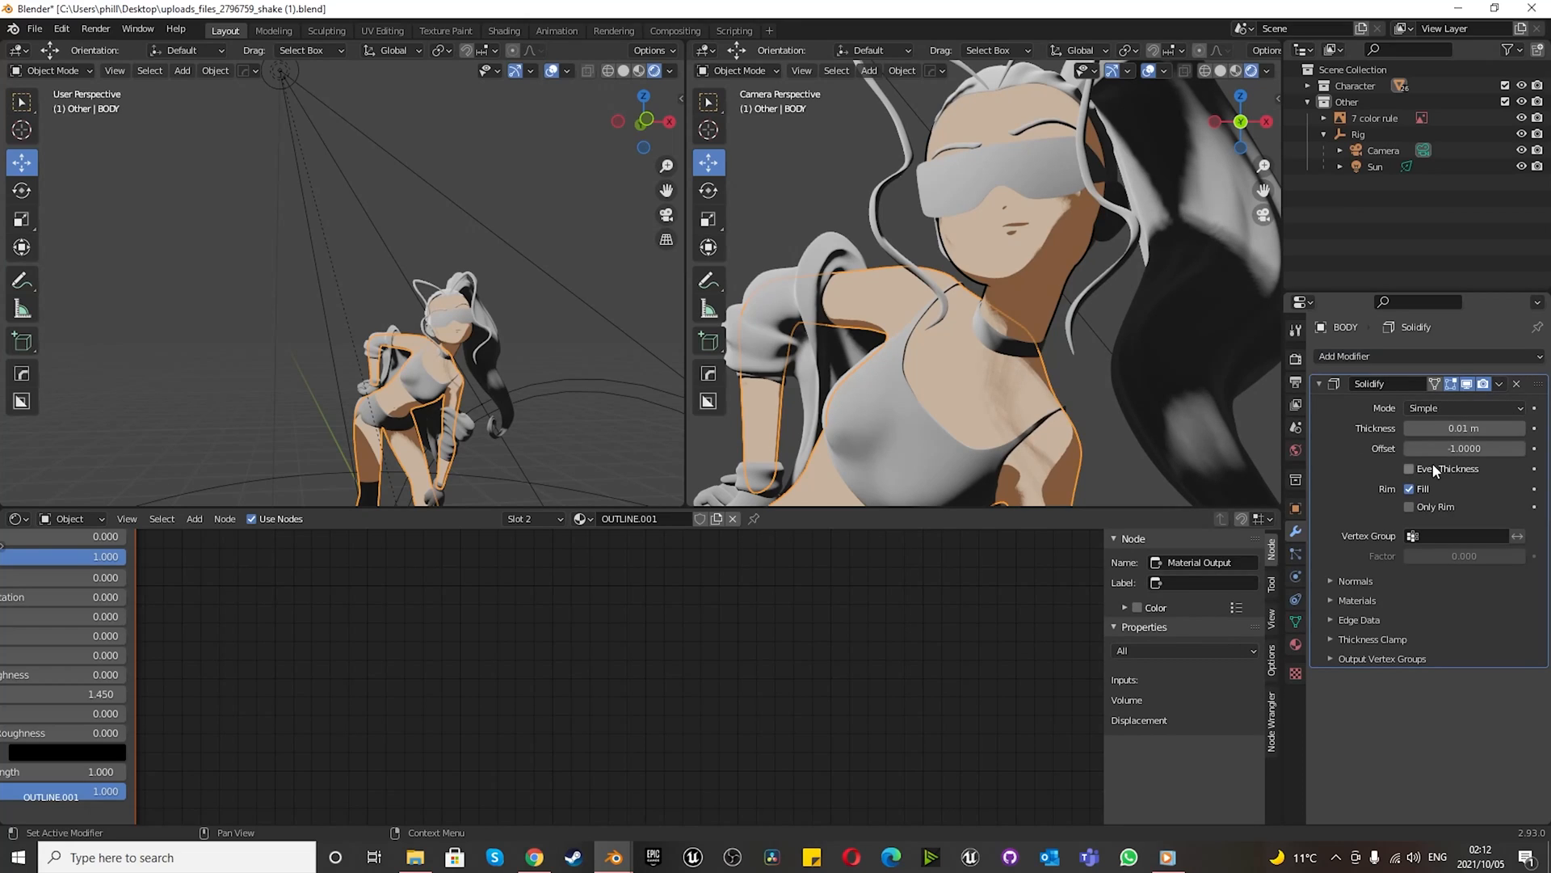
pyautogui.click(1357, 580)
pyautogui.click(1409, 604)
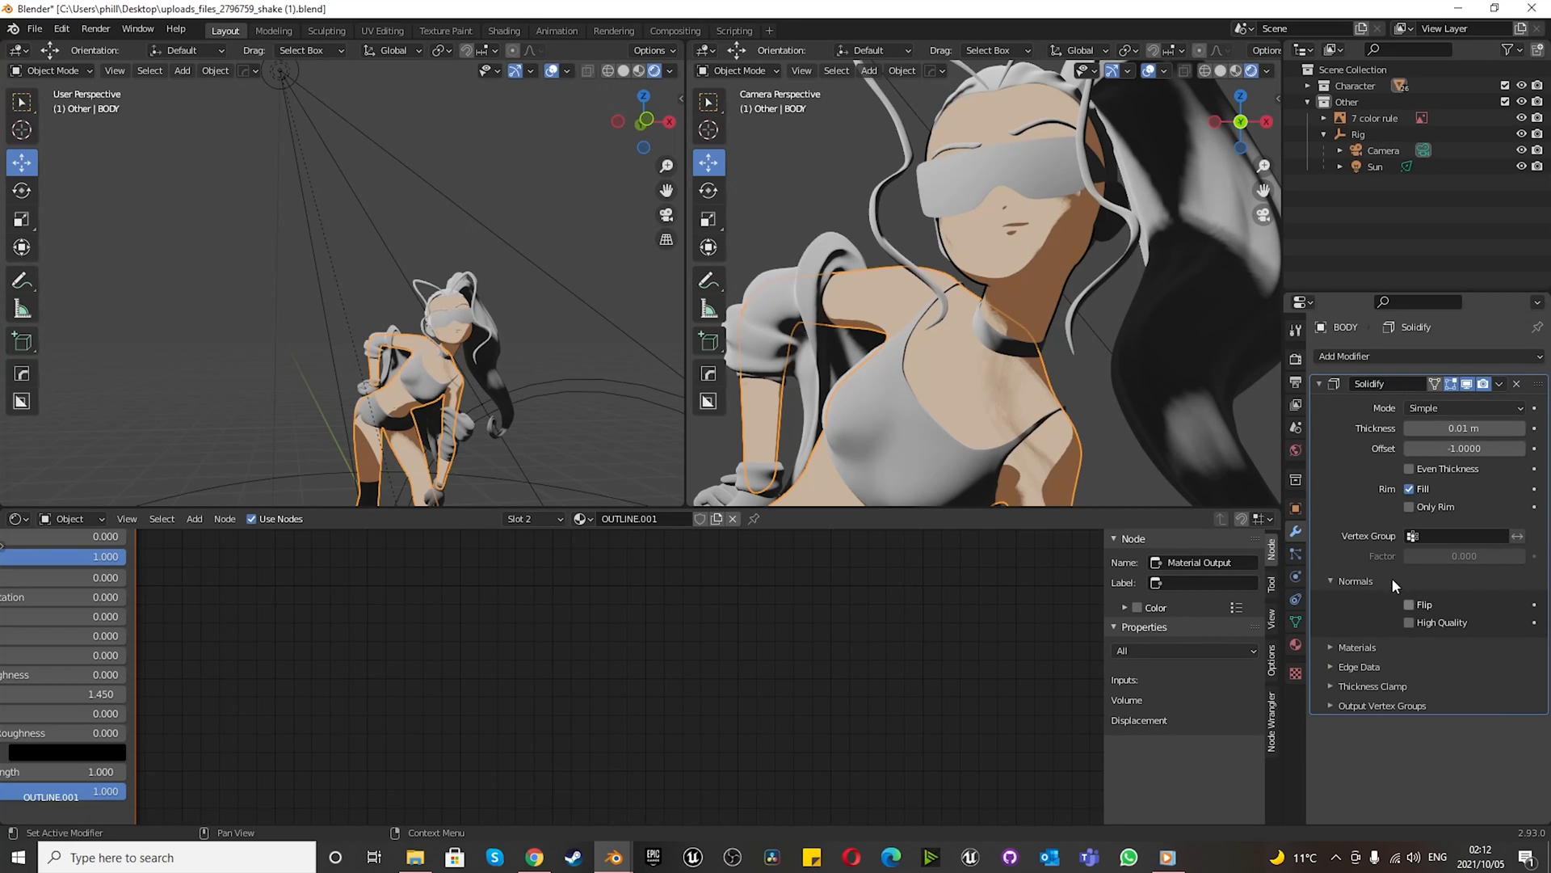
pyautogui.click(1356, 647)
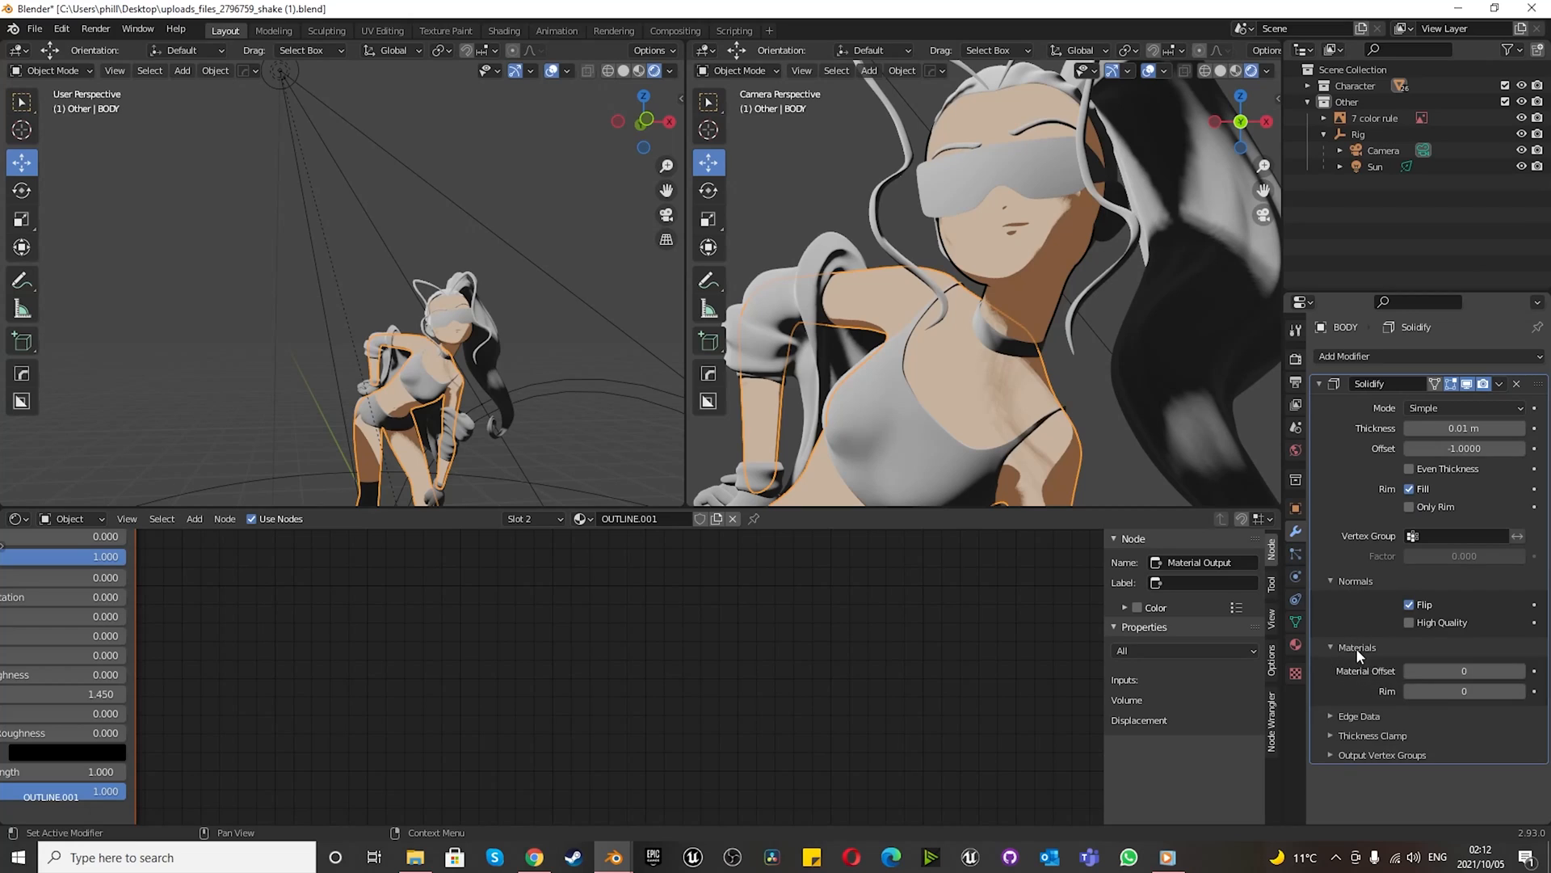
pyautogui.click(1520, 671)
# - Set the BODY's Solidify thickness to -0.025 m and deselect the object
pyautogui.click(1458, 429)
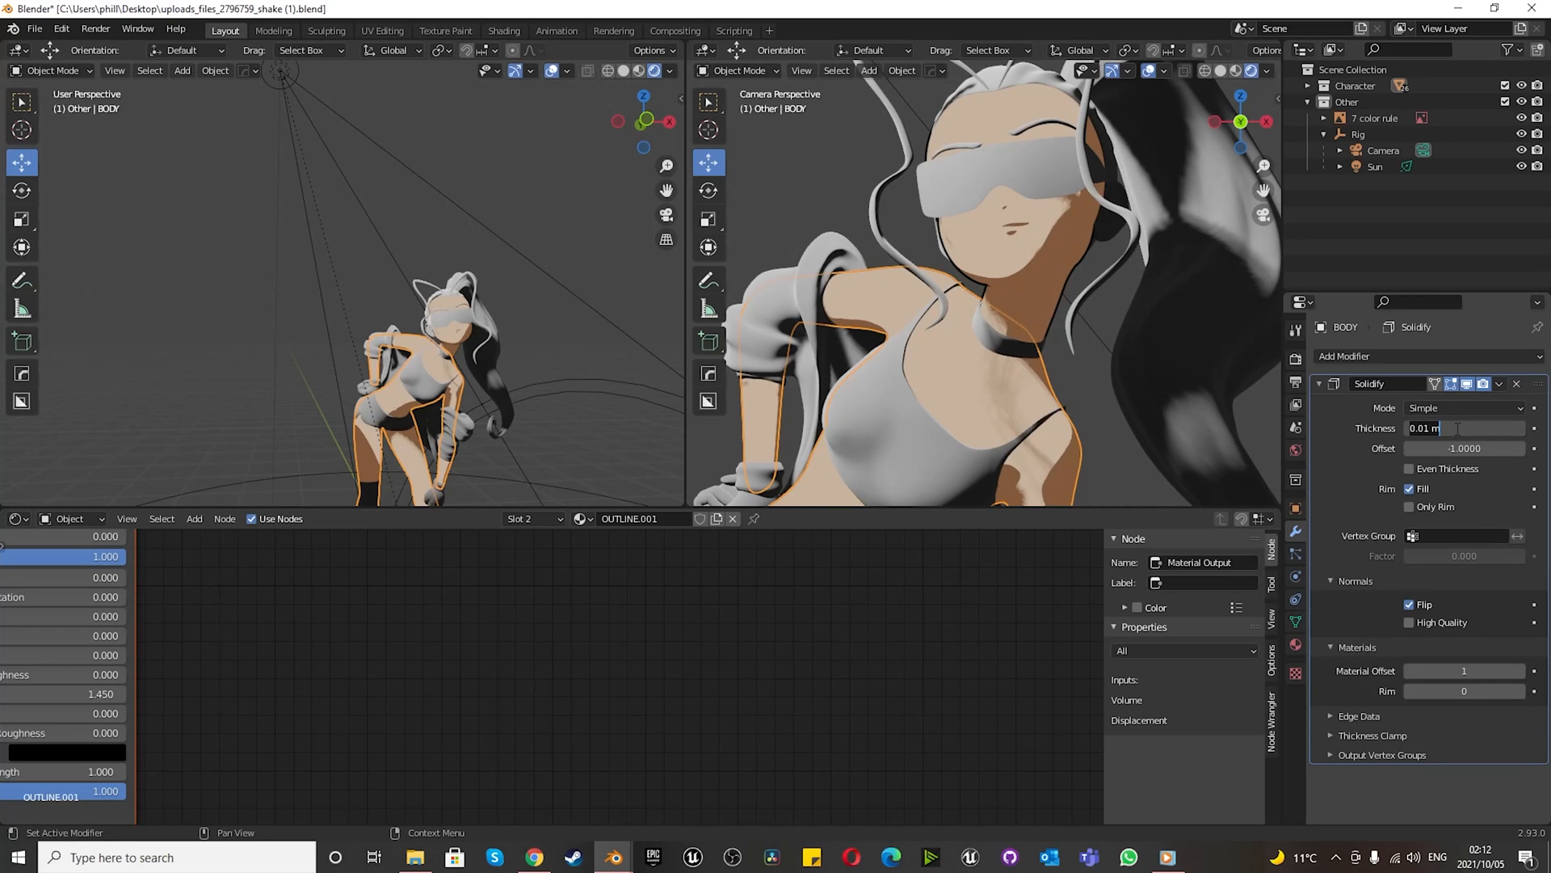
pyautogui.write('-0.025')
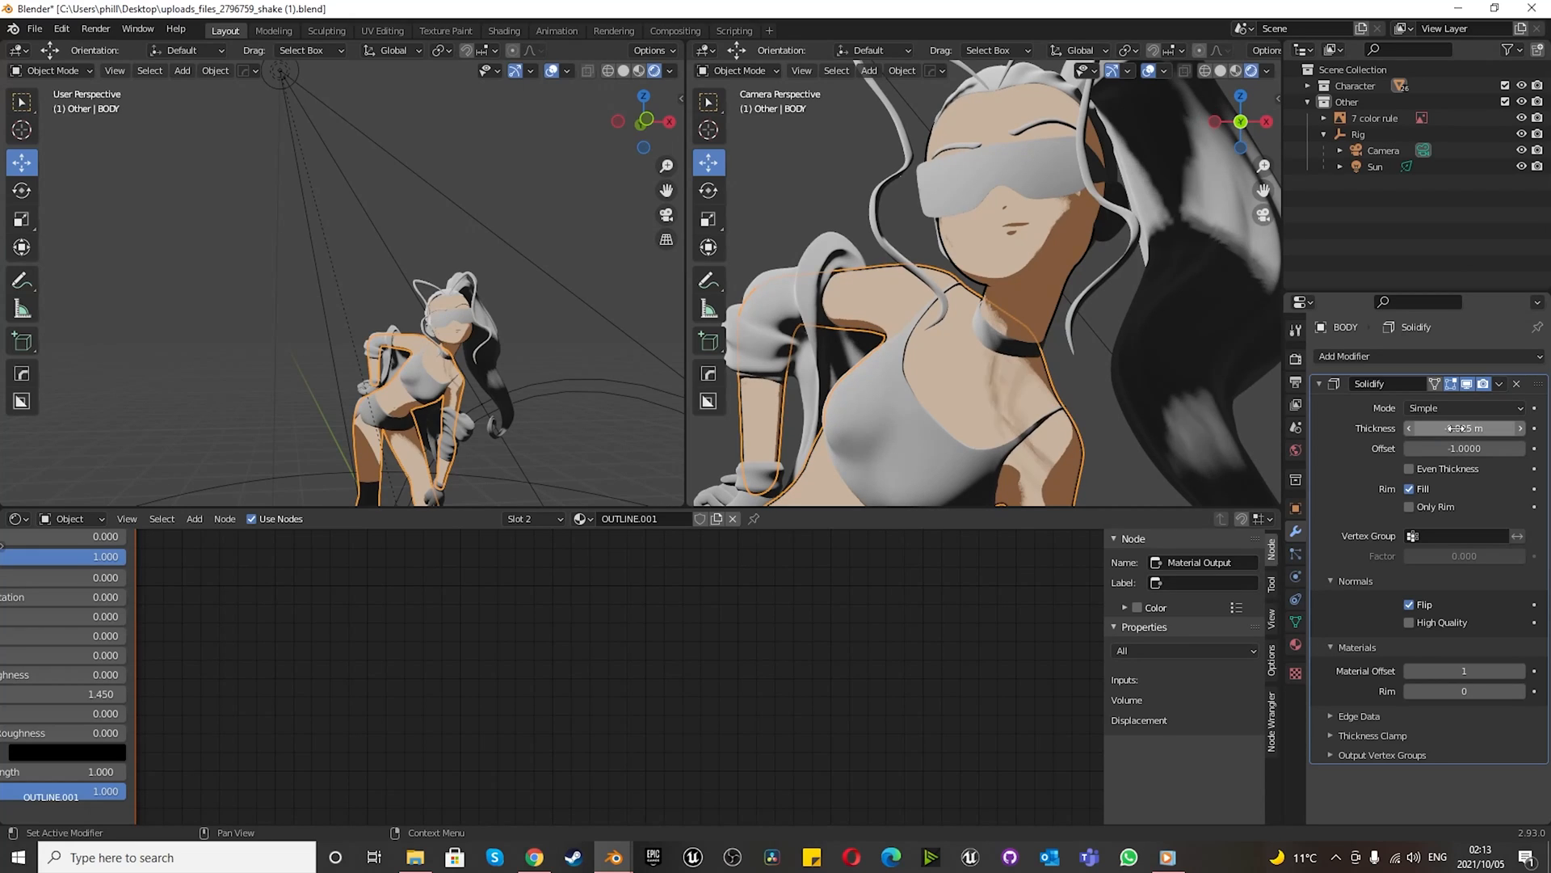
pyautogui.press('Return')
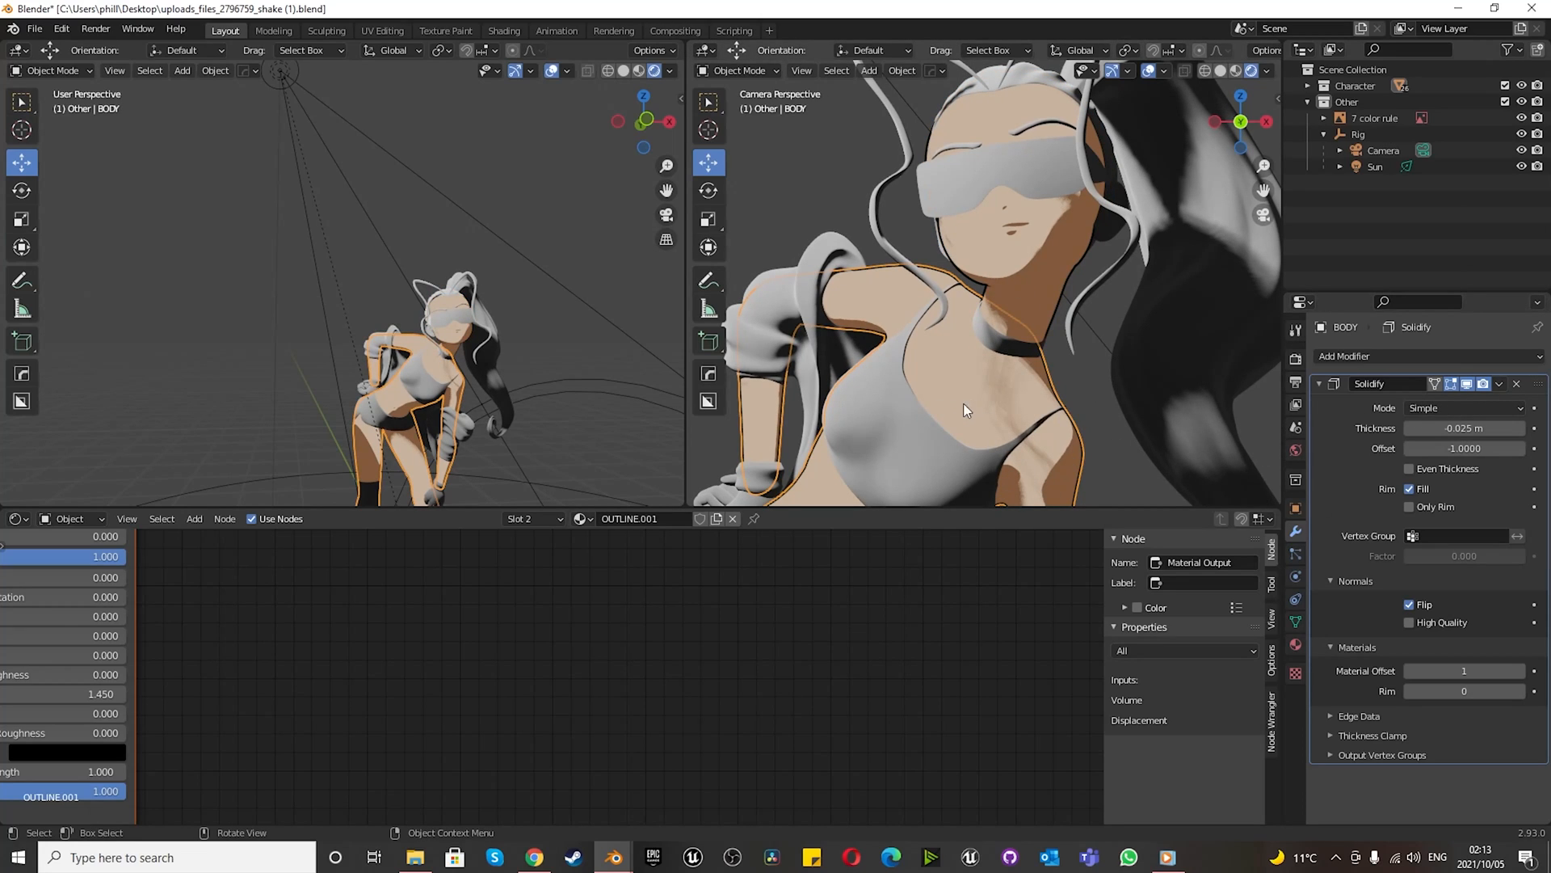
pyautogui.click(1107, 424)
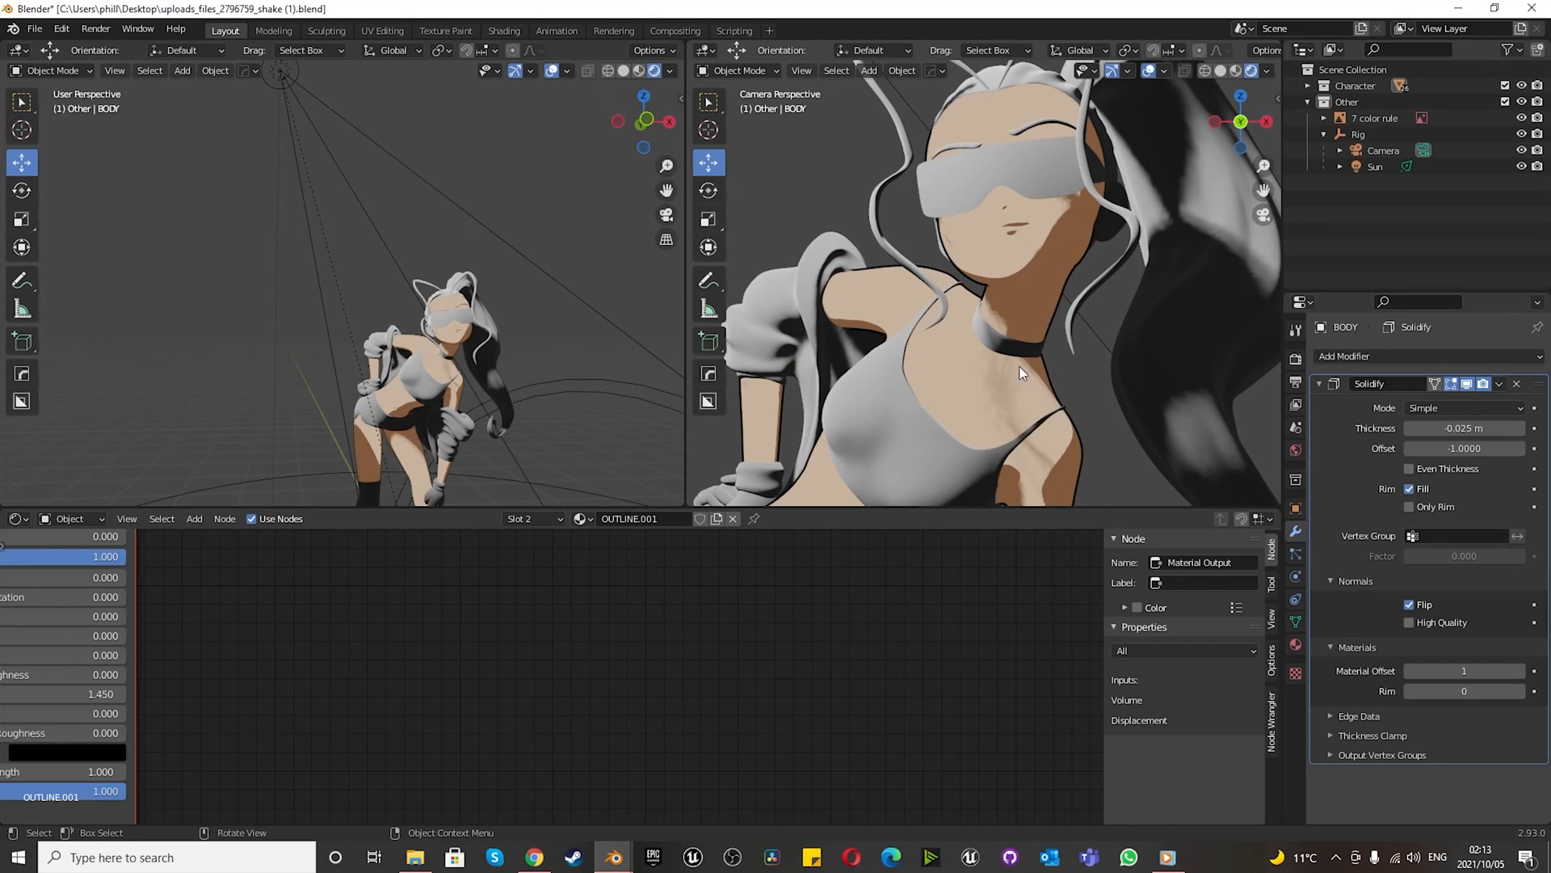
# - Examine the BODY's outline over the whole figure and up close at the legs, picking out the left hand, Hand_L
pyautogui.scroll(-5, 1034, 361)
pyautogui.scroll(-2, 1034, 361)
pyautogui.scroll(2, 981, 533)
pyautogui.scroll(8, 1012, 470)
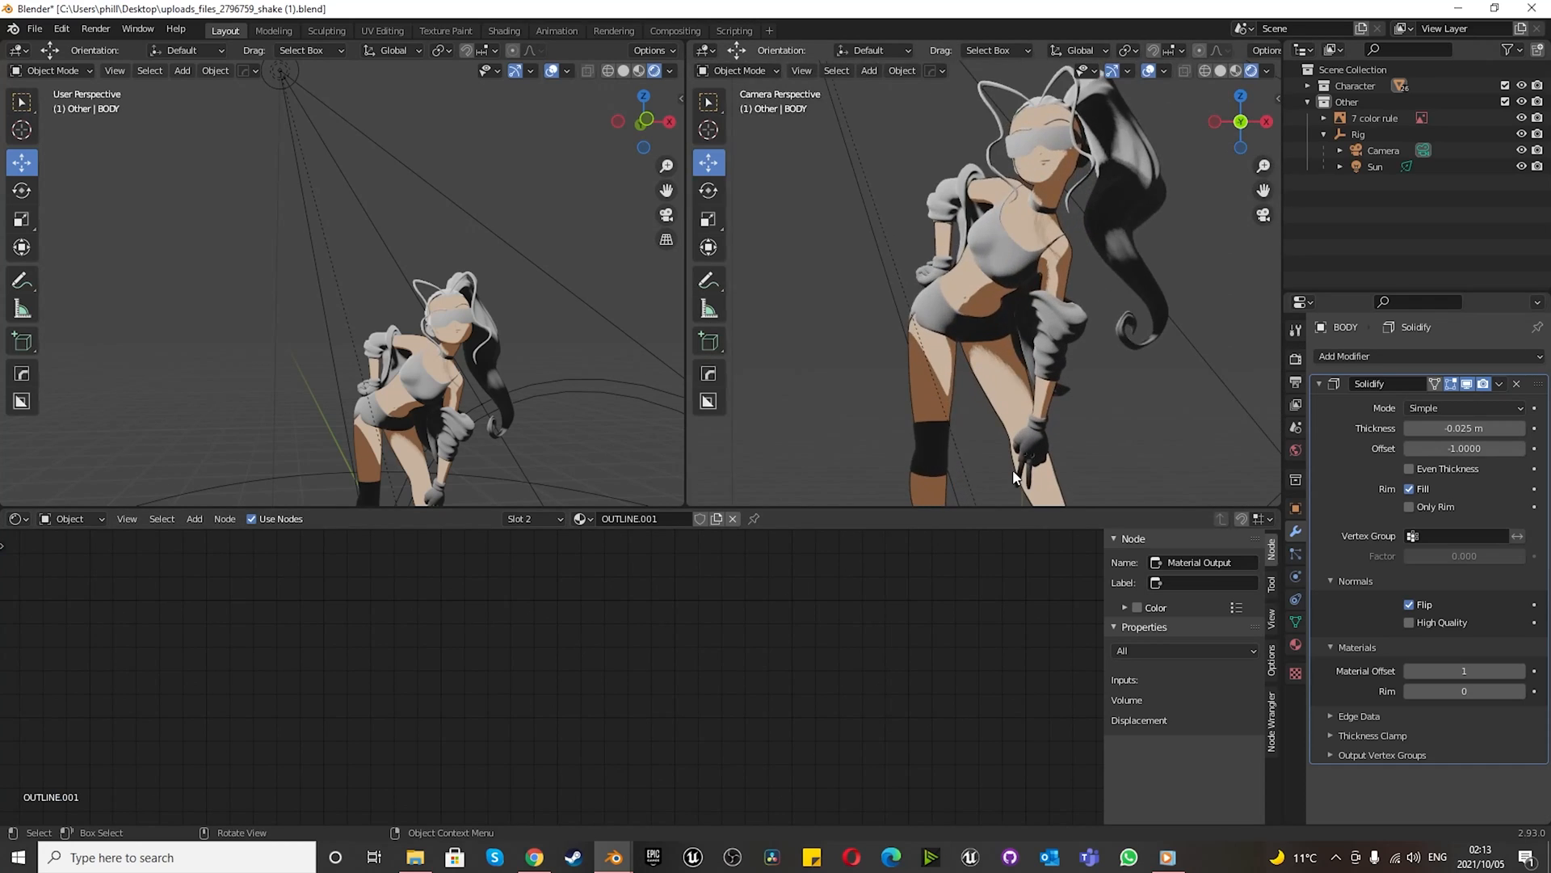
pyautogui.scroll(-3, 1023, 428)
pyautogui.scroll(4, 1026, 436)
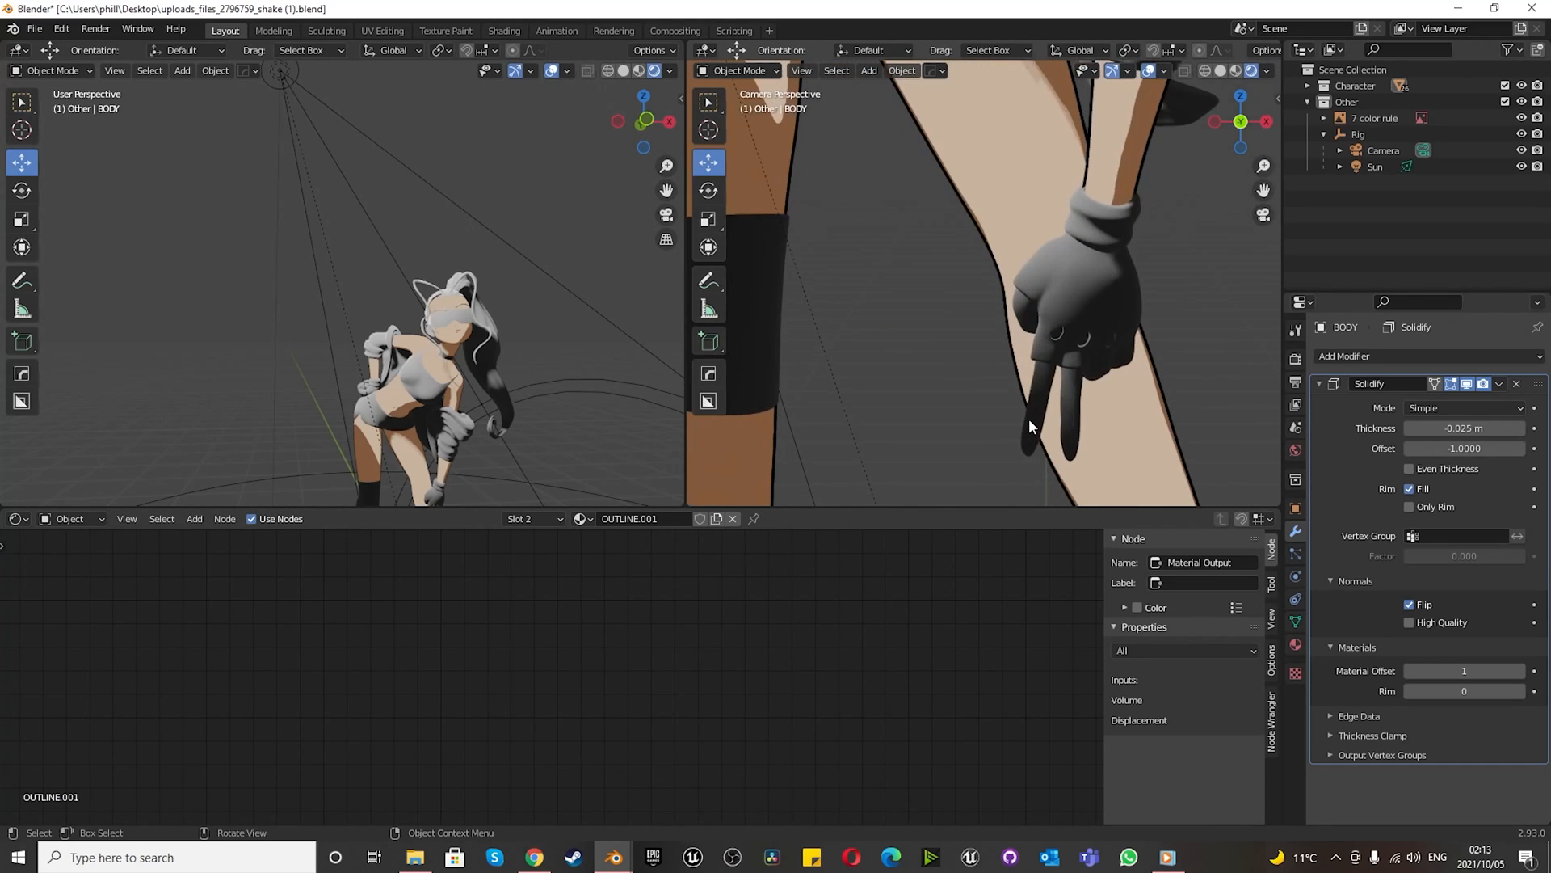
pyautogui.click(1029, 419)
pyautogui.scroll(-5, 1029, 419)
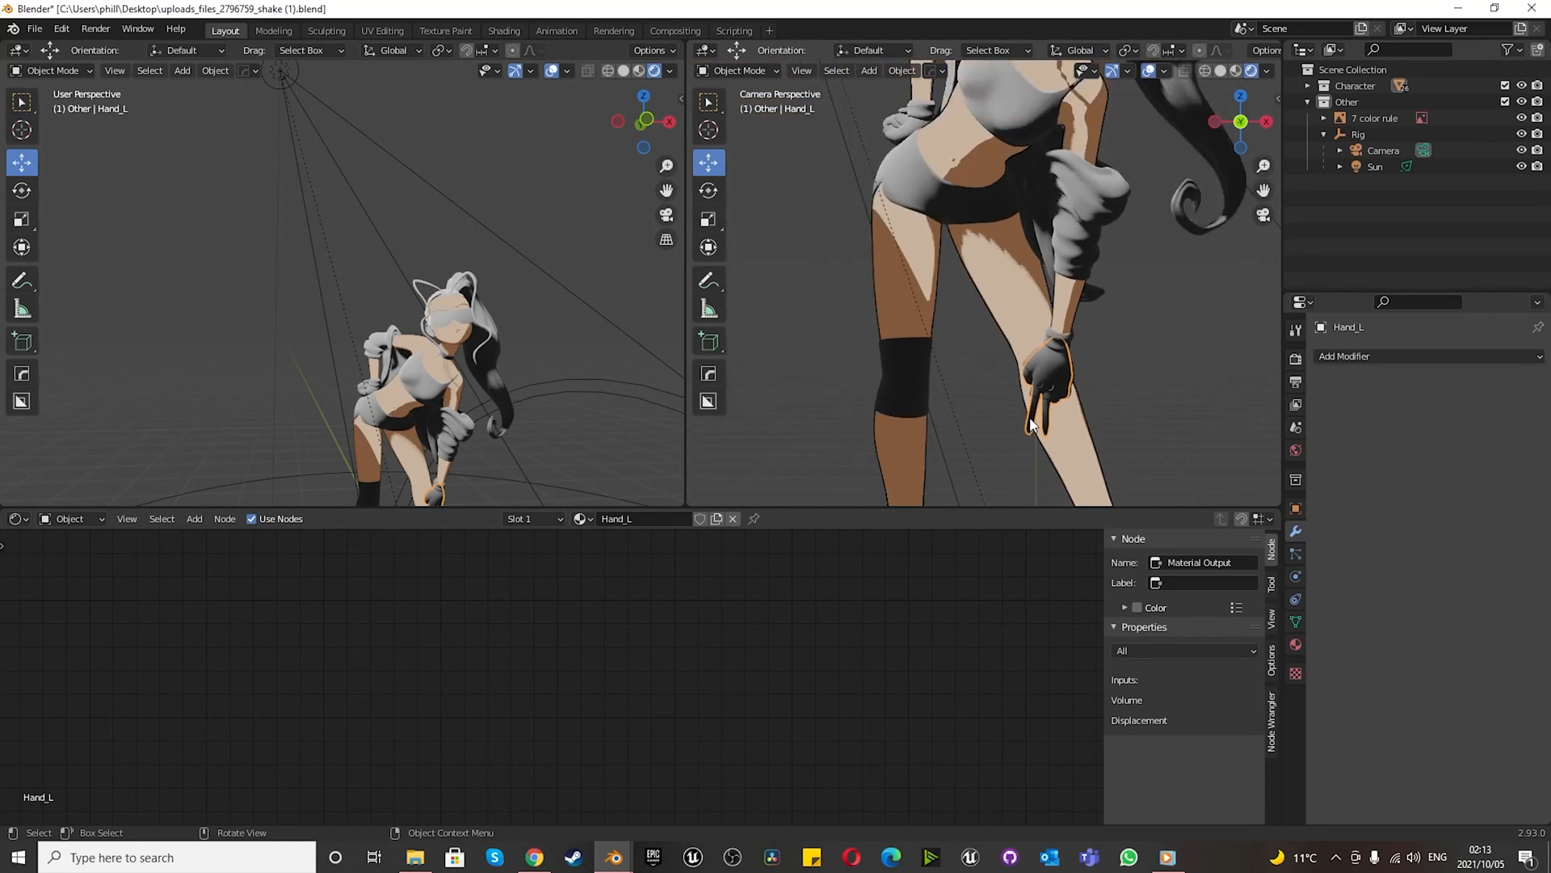
pyautogui.scroll(-4, 993, 414)
pyautogui.scroll(4, 1002, 433)
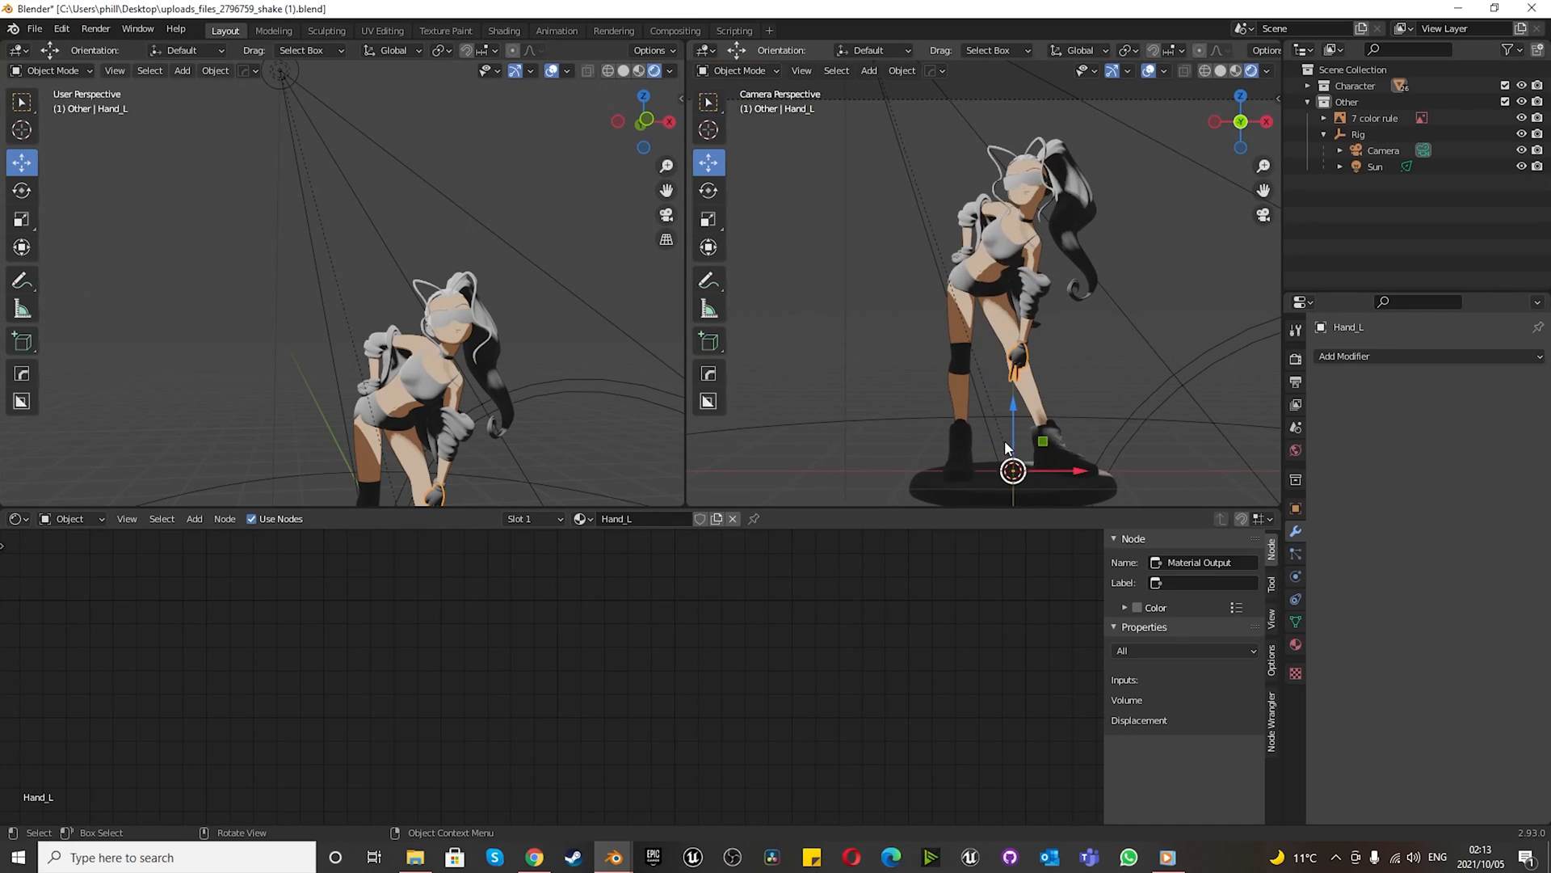
pyautogui.scroll(-4, 1005, 440)
pyautogui.scroll(3, 1005, 404)
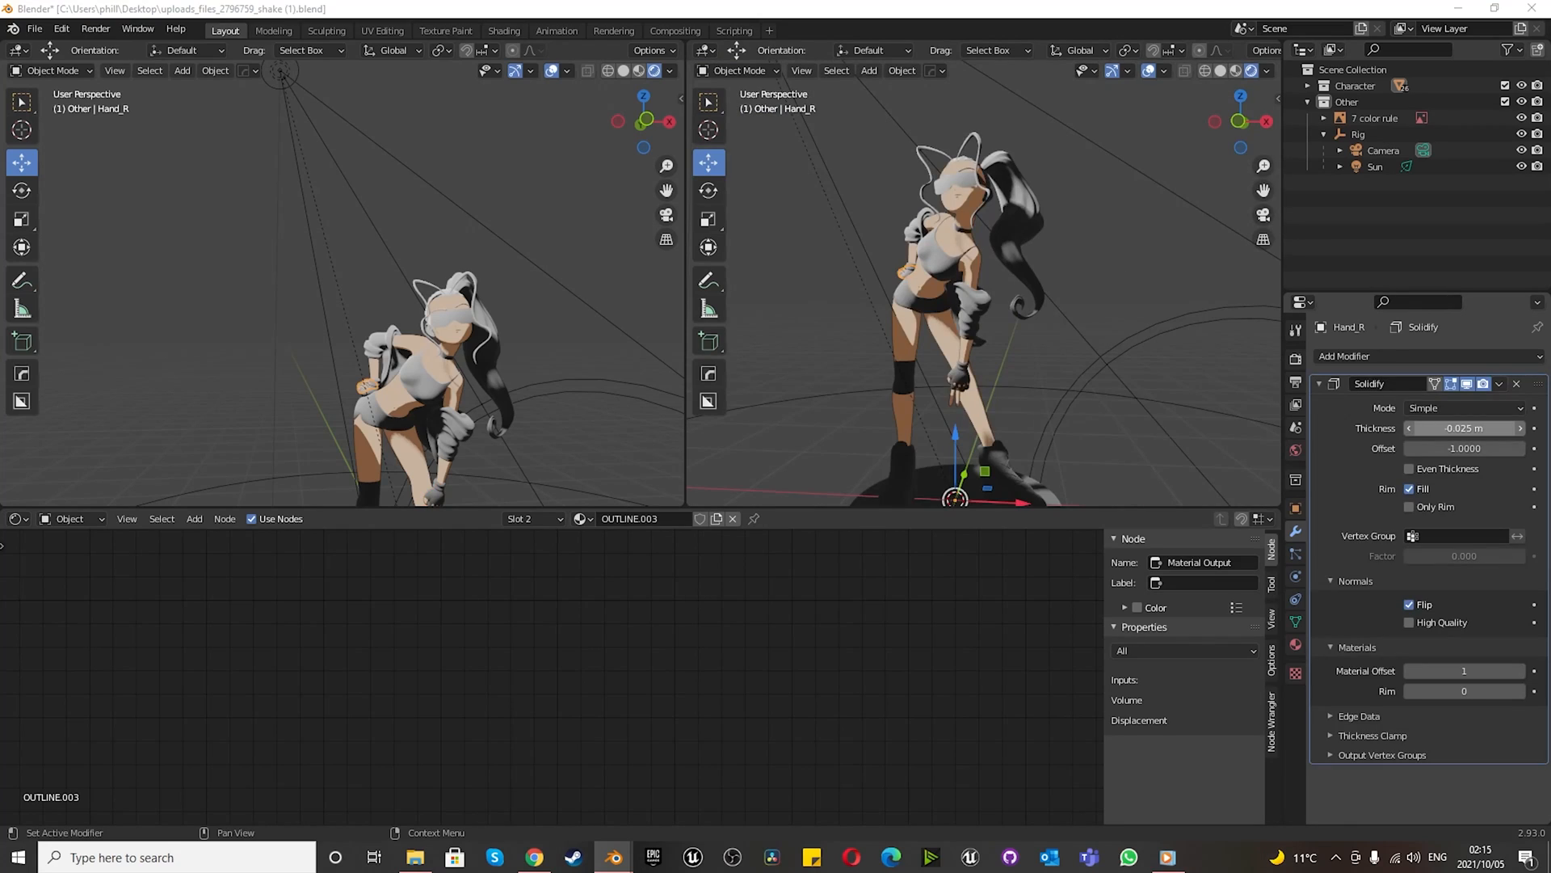
# - Deselect everything and examine the skin shading and outlines on the hips, legs and whole character
pyautogui.click(1092, 242)
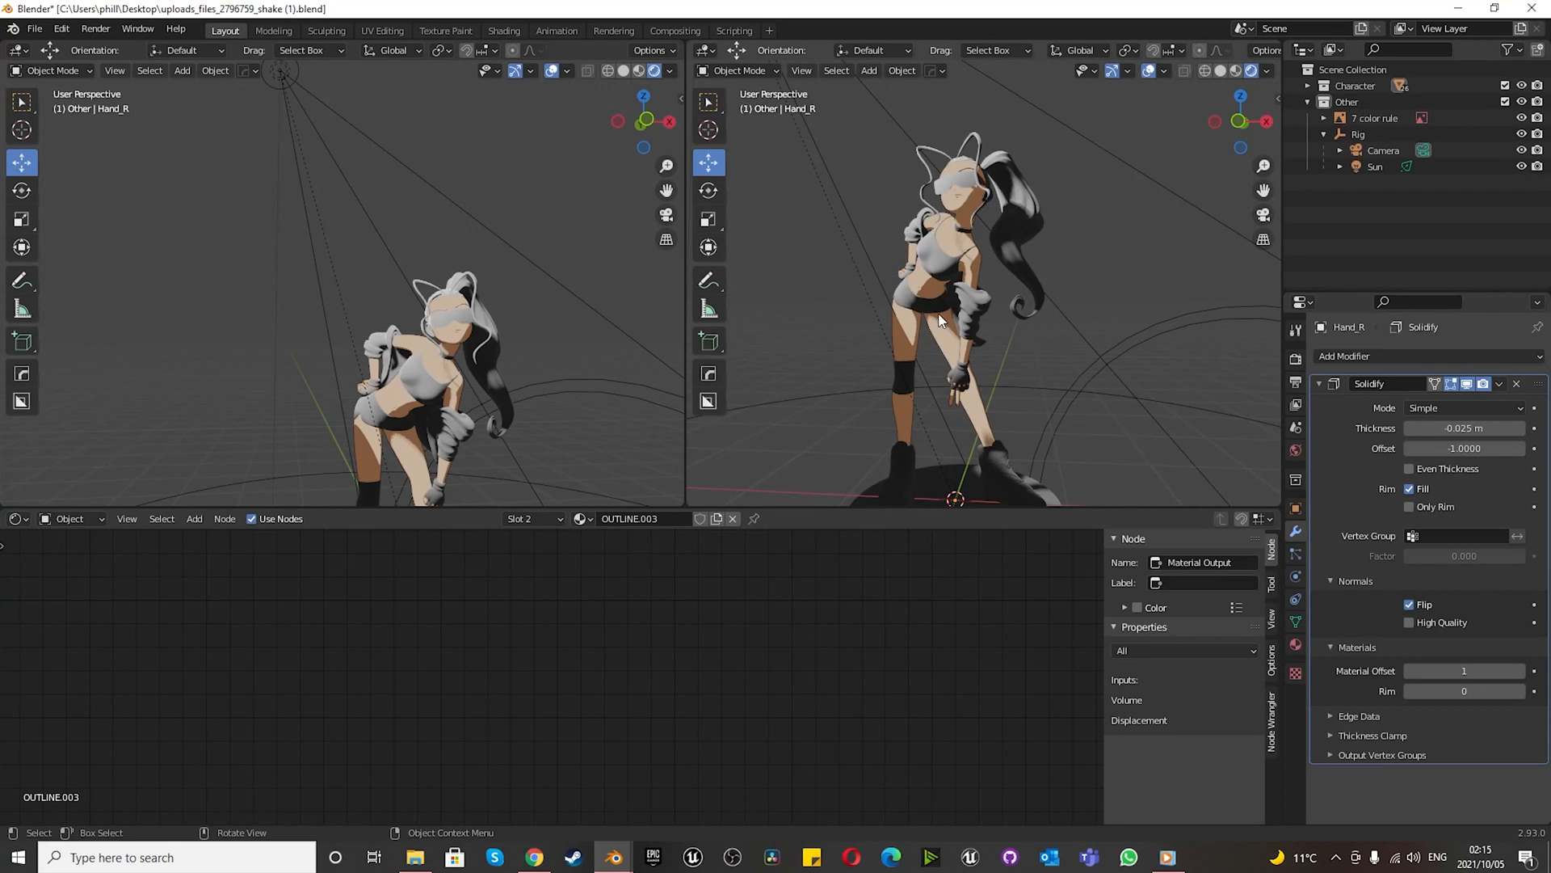
pyautogui.scroll(5, 905, 341)
pyautogui.scroll(-5, 905, 342)
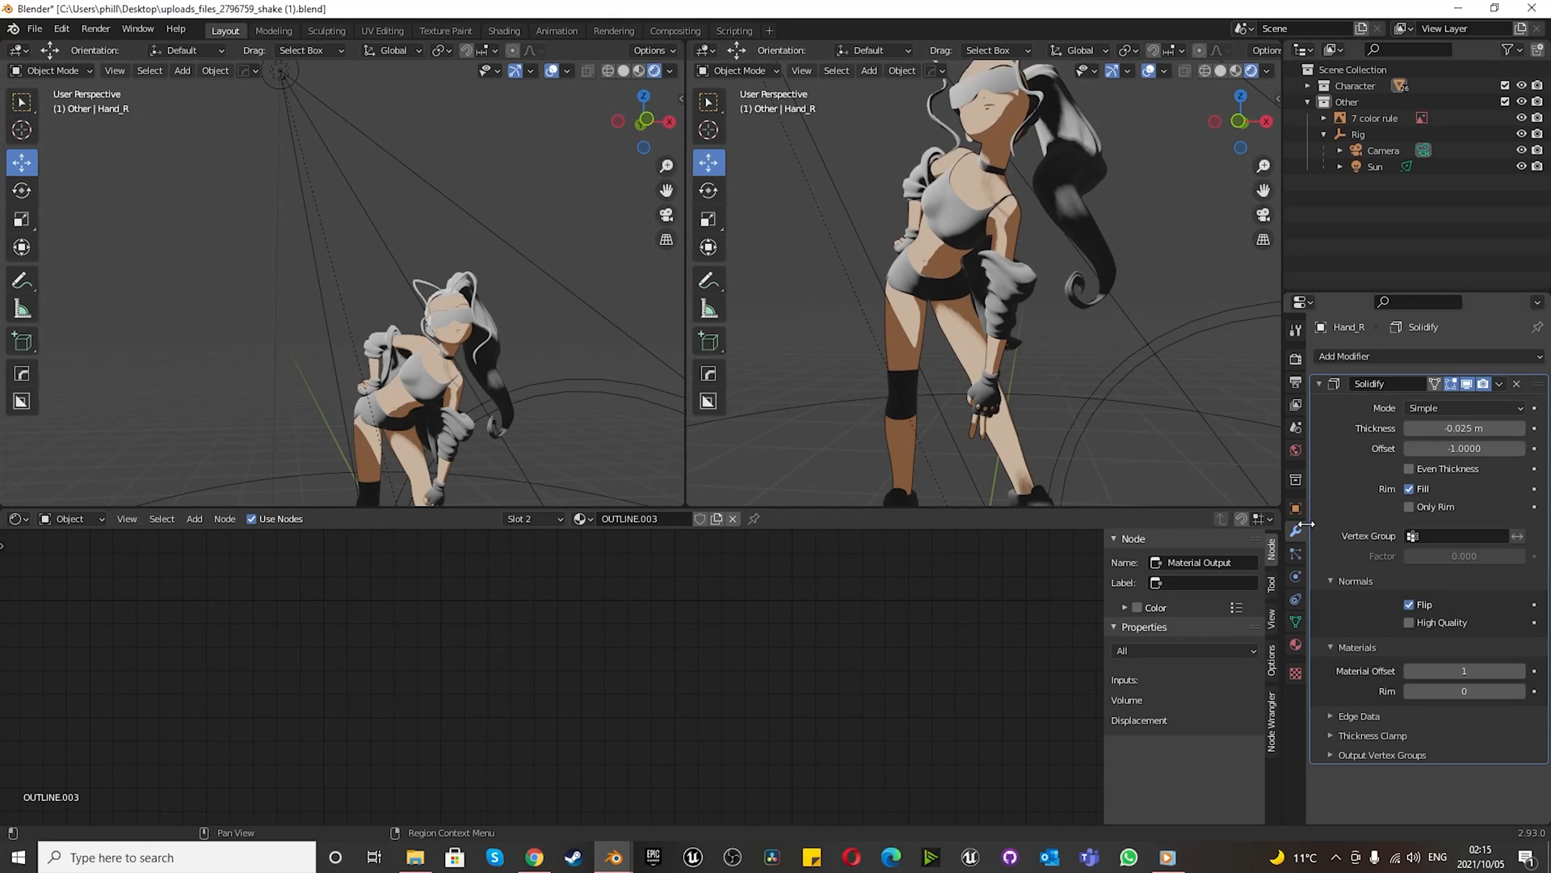
pyautogui.moveTo(1092, 391); pyautogui.dragTo(926, 298, button='middle')
pyautogui.scroll(10, 892, 317)
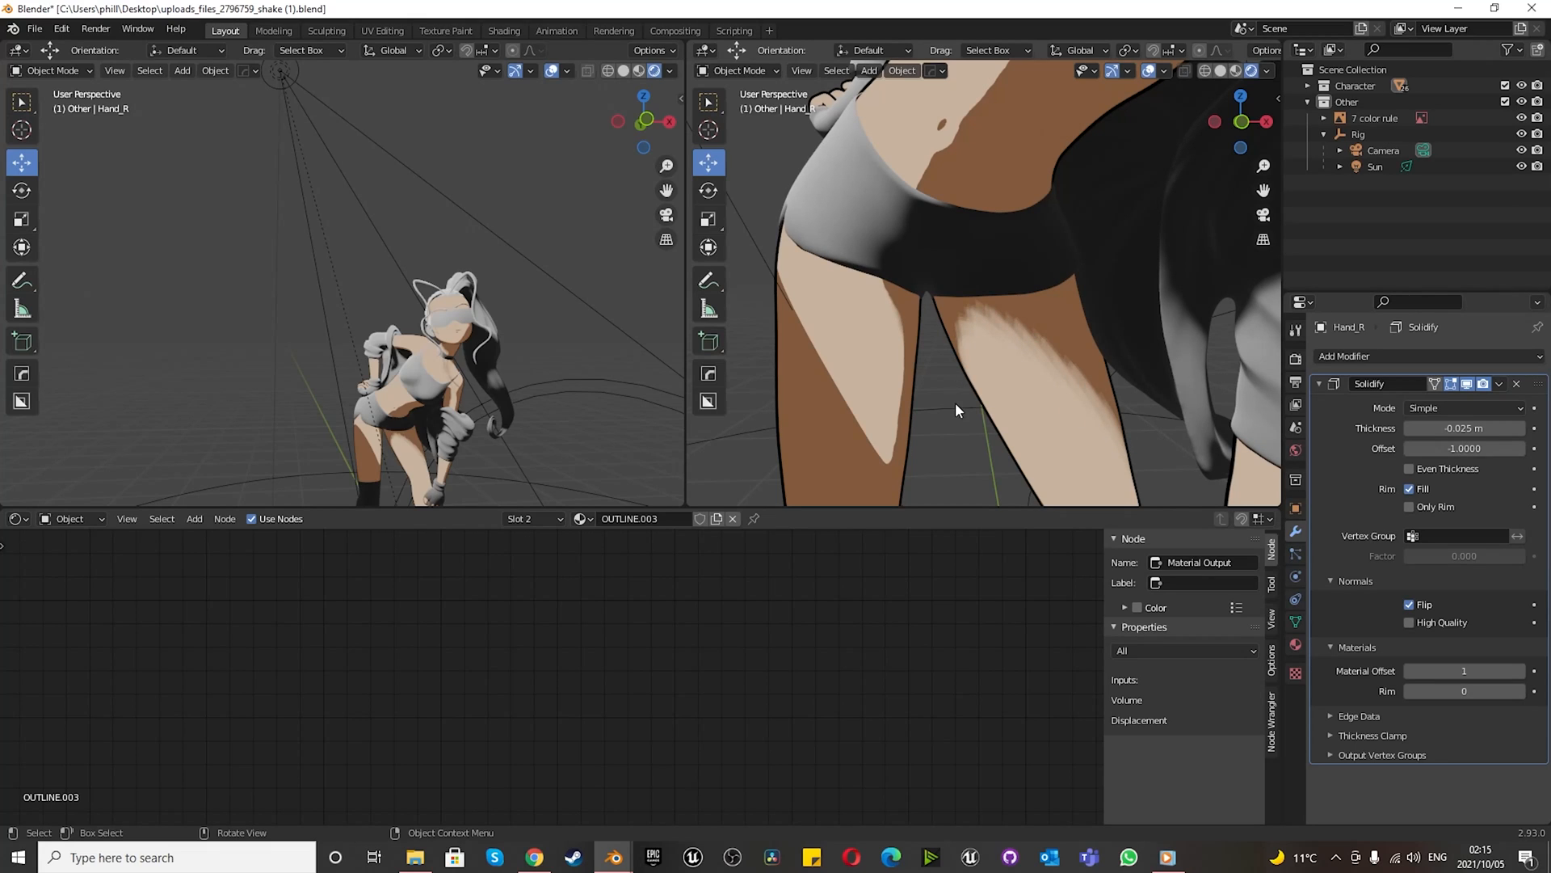
pyautogui.scroll(-8, 1075, 415)
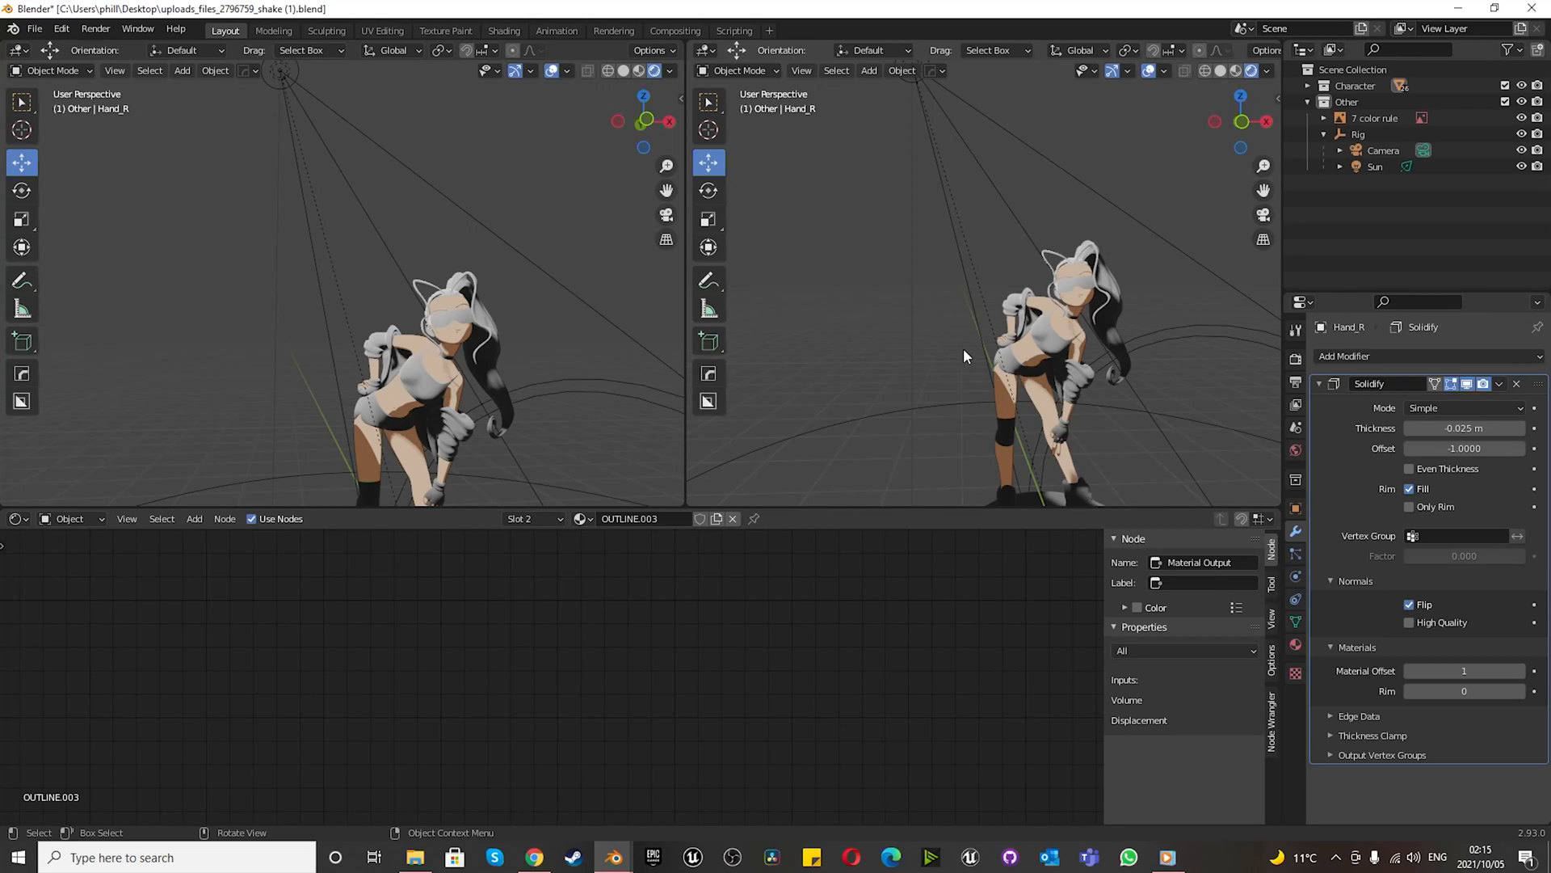
pyautogui.moveTo(963, 356); pyautogui.dragTo(1016, 401, button='middle')
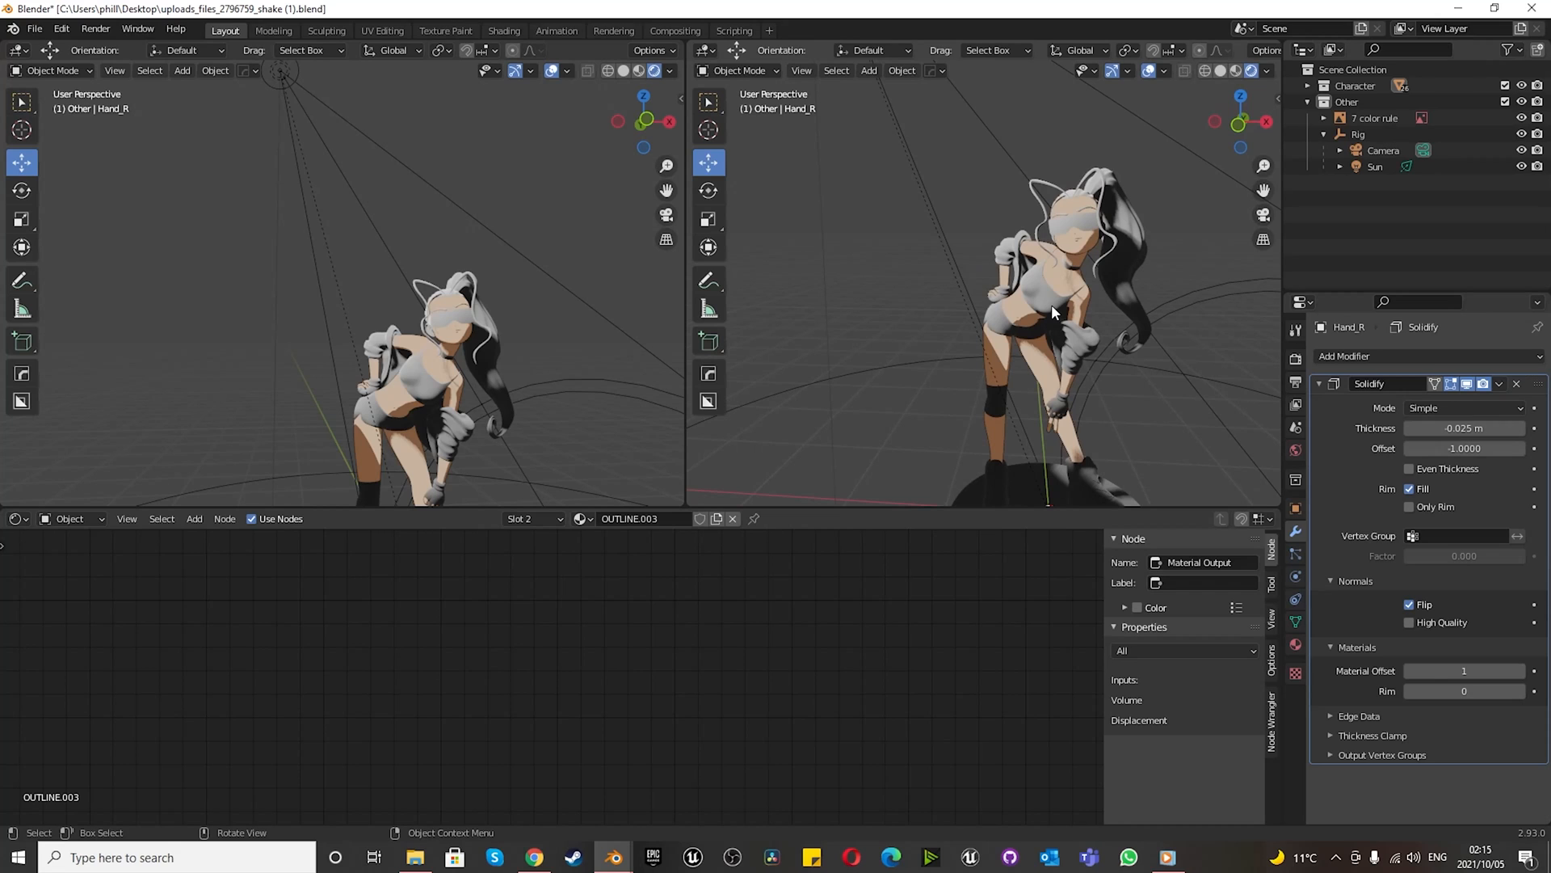
pyautogui.scroll(5, 1045, 307)
pyautogui.moveTo(1045, 307)
pyautogui.mouseDown(button='middle')
pyautogui.moveTo(958, 308)
pyautogui.moveTo(1015, 312)
pyautogui.moveTo(1063, 283)
pyautogui.mouseUp(button='middle')
pyautogui.scroll(-3, 1063, 283)
pyautogui.scroll(1, 1063, 283)
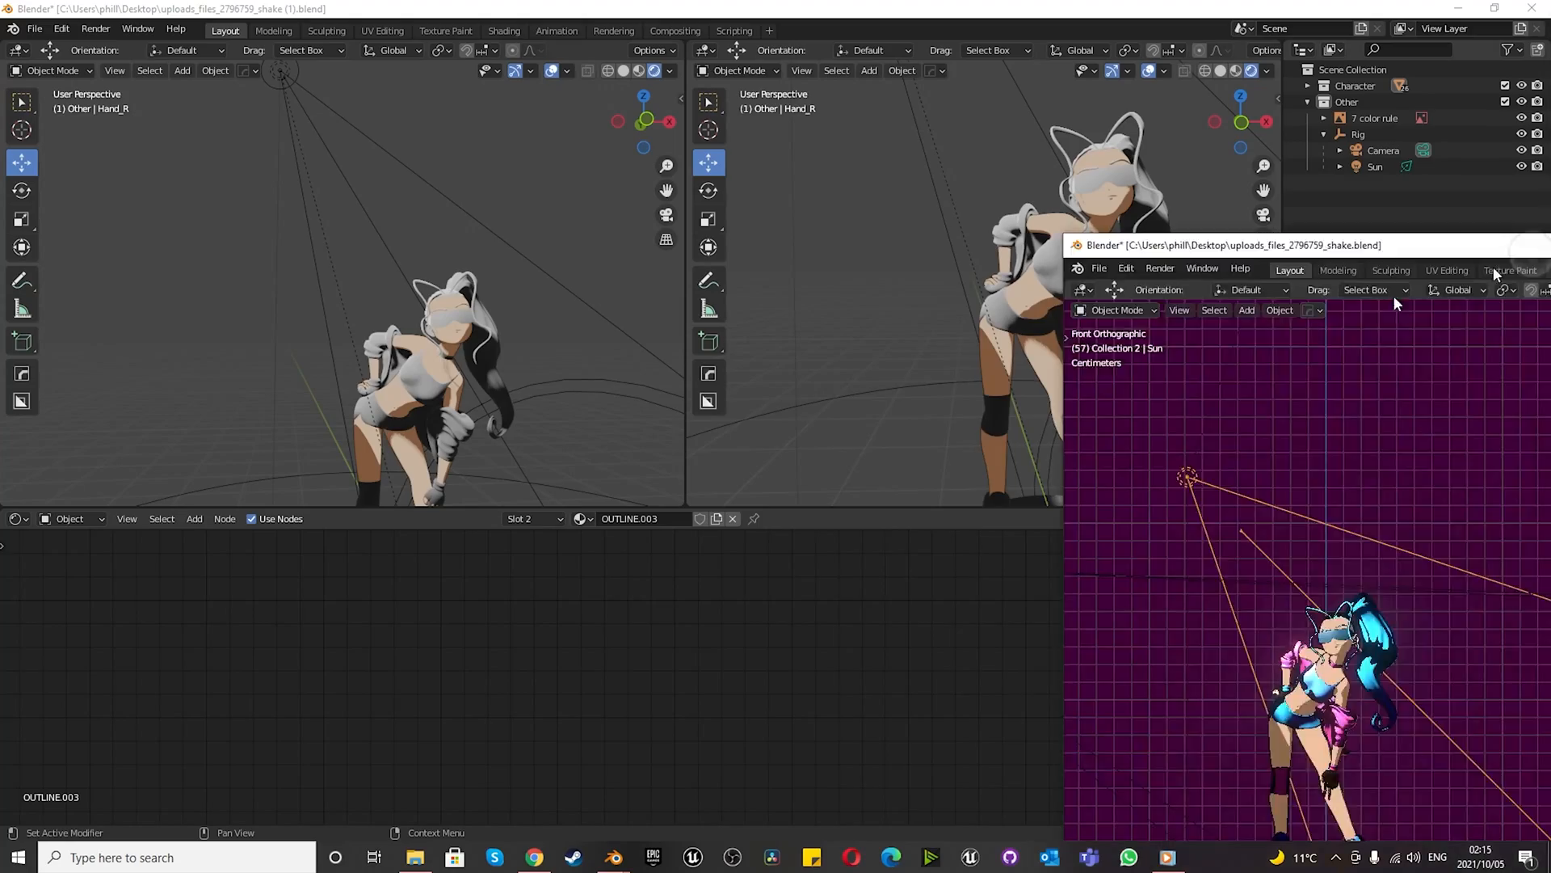
# - Switch to the finished uploads_files_2796759_shake.blend scene and inspect the coloured character from the front and behind
pyautogui.scroll(-3, 992, 482)
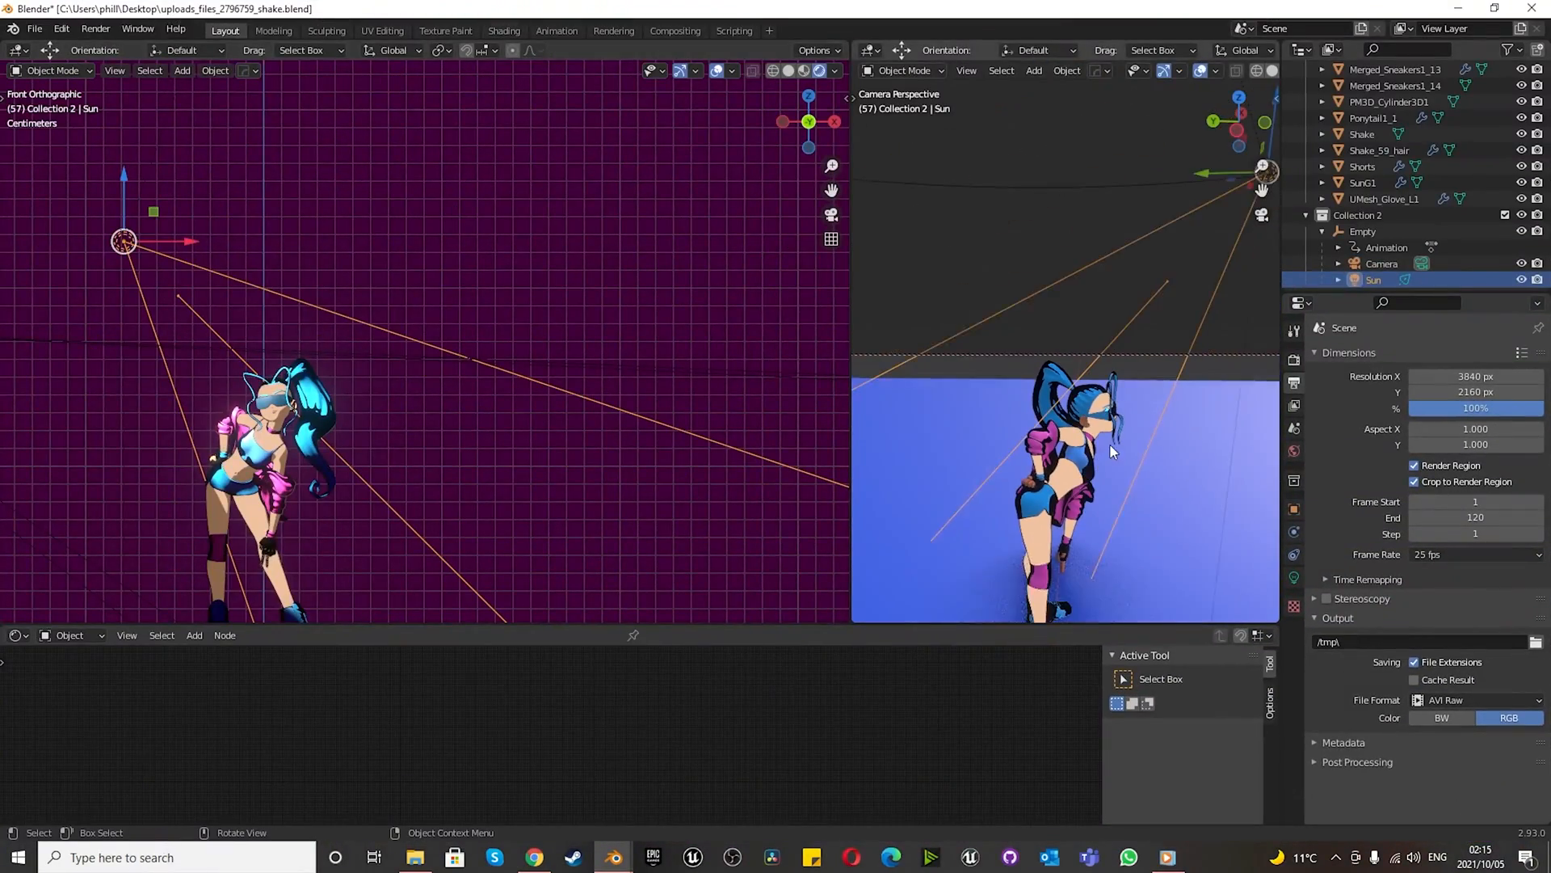
pyautogui.scroll(6, 221, 405)
pyautogui.moveTo(361, 478); pyautogui.dragTo(234, 503, button='middle')
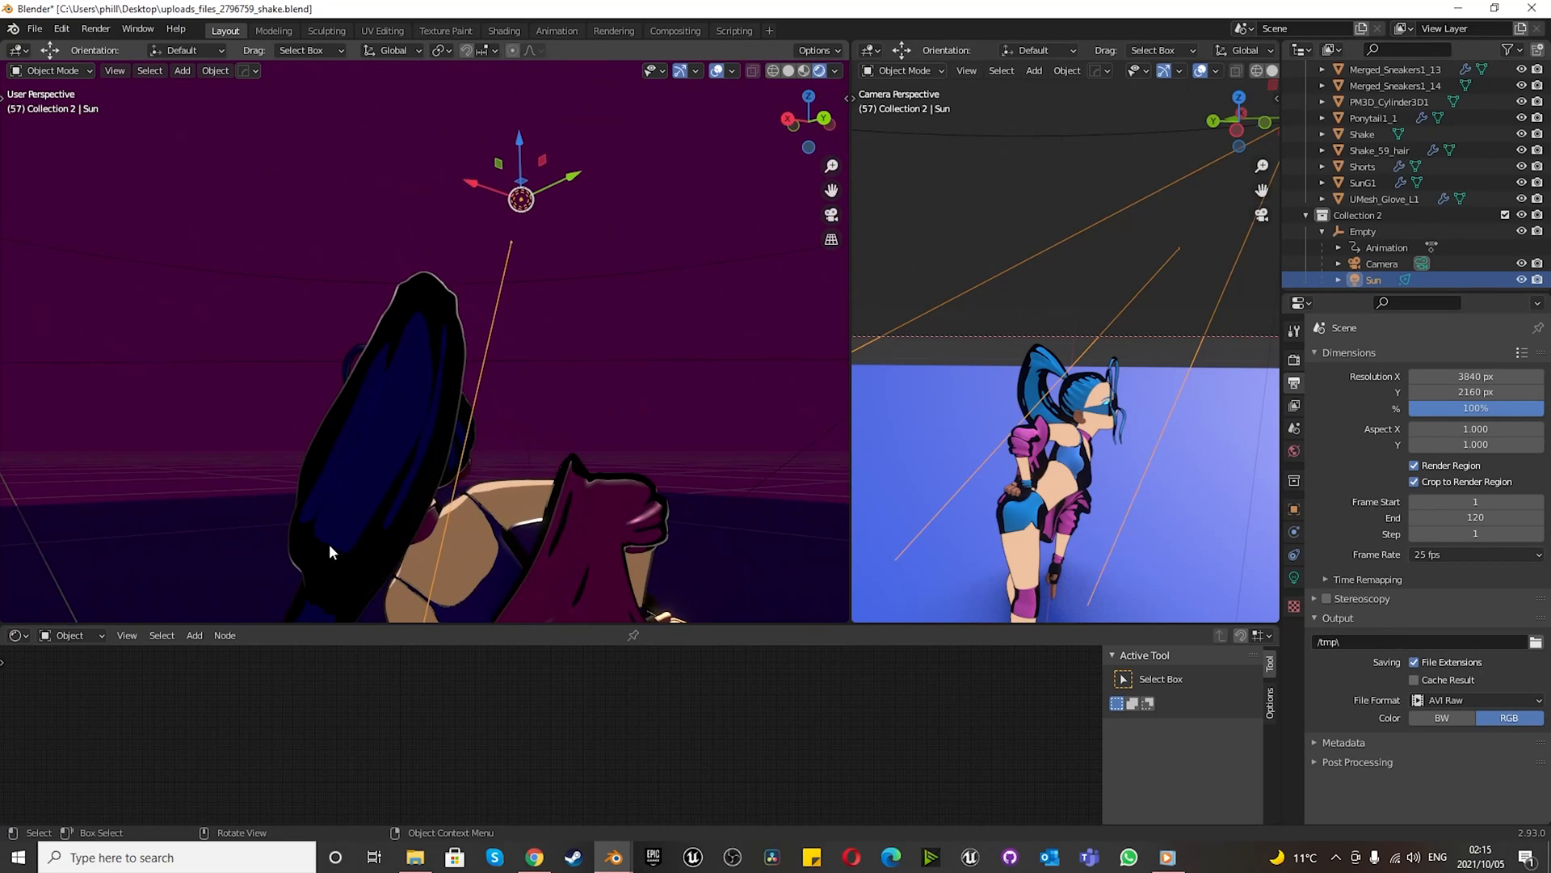
pyautogui.moveTo(428, 360); pyautogui.dragTo(579, 476, button='middle')
pyautogui.scroll(-5, 485, 422)
pyautogui.scroll(3, 469, 424)
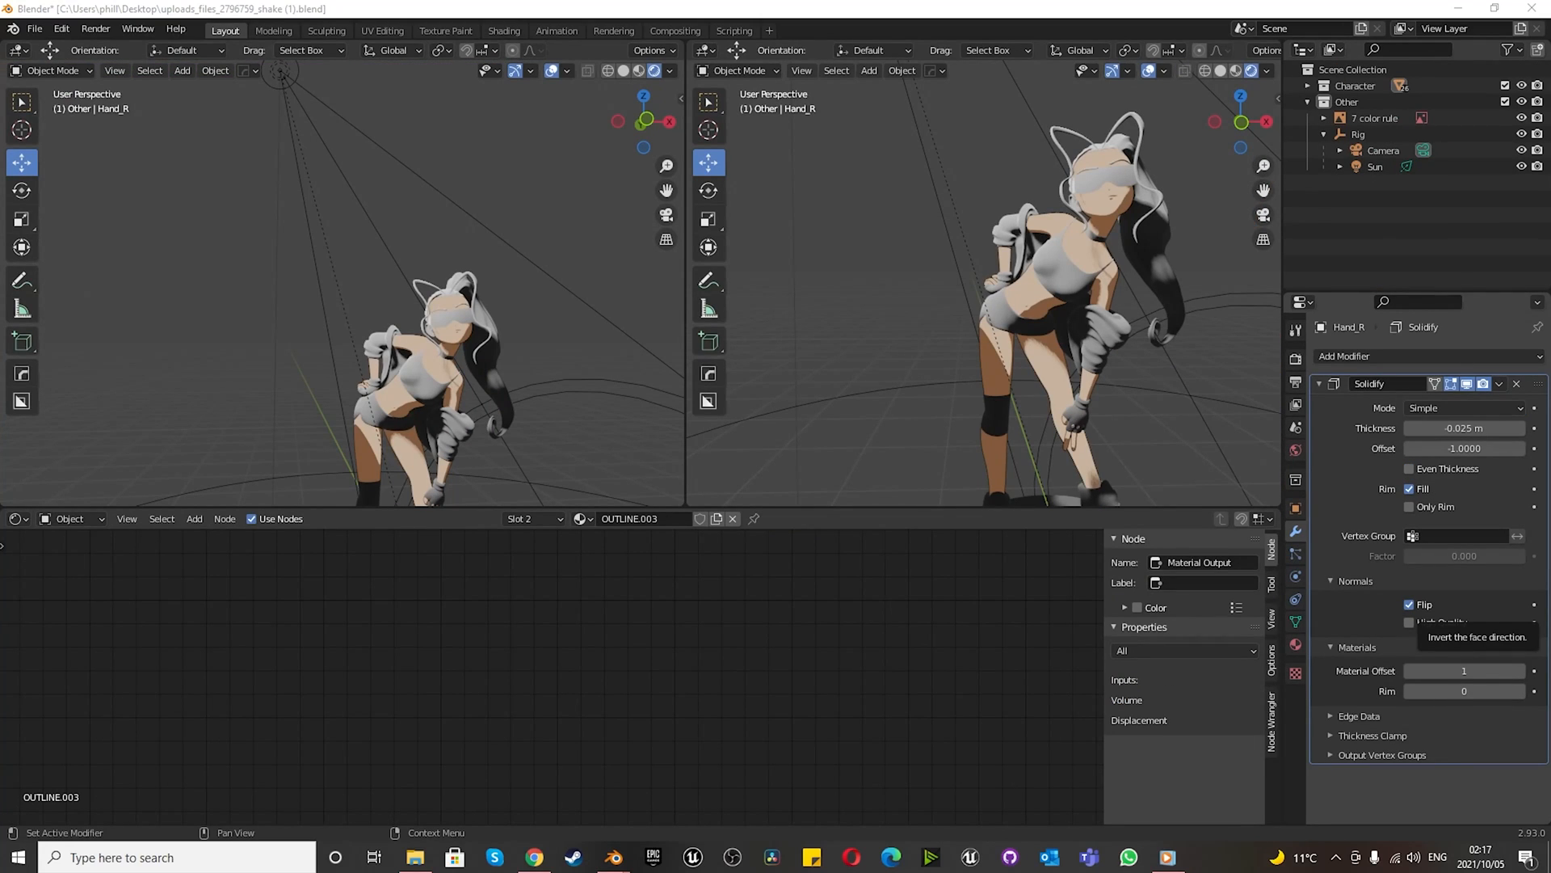
# - Set the Base Color of the ponytail's Ponytail1_1 material to a teal blue
pyautogui.scroll(5, 1157, 236)
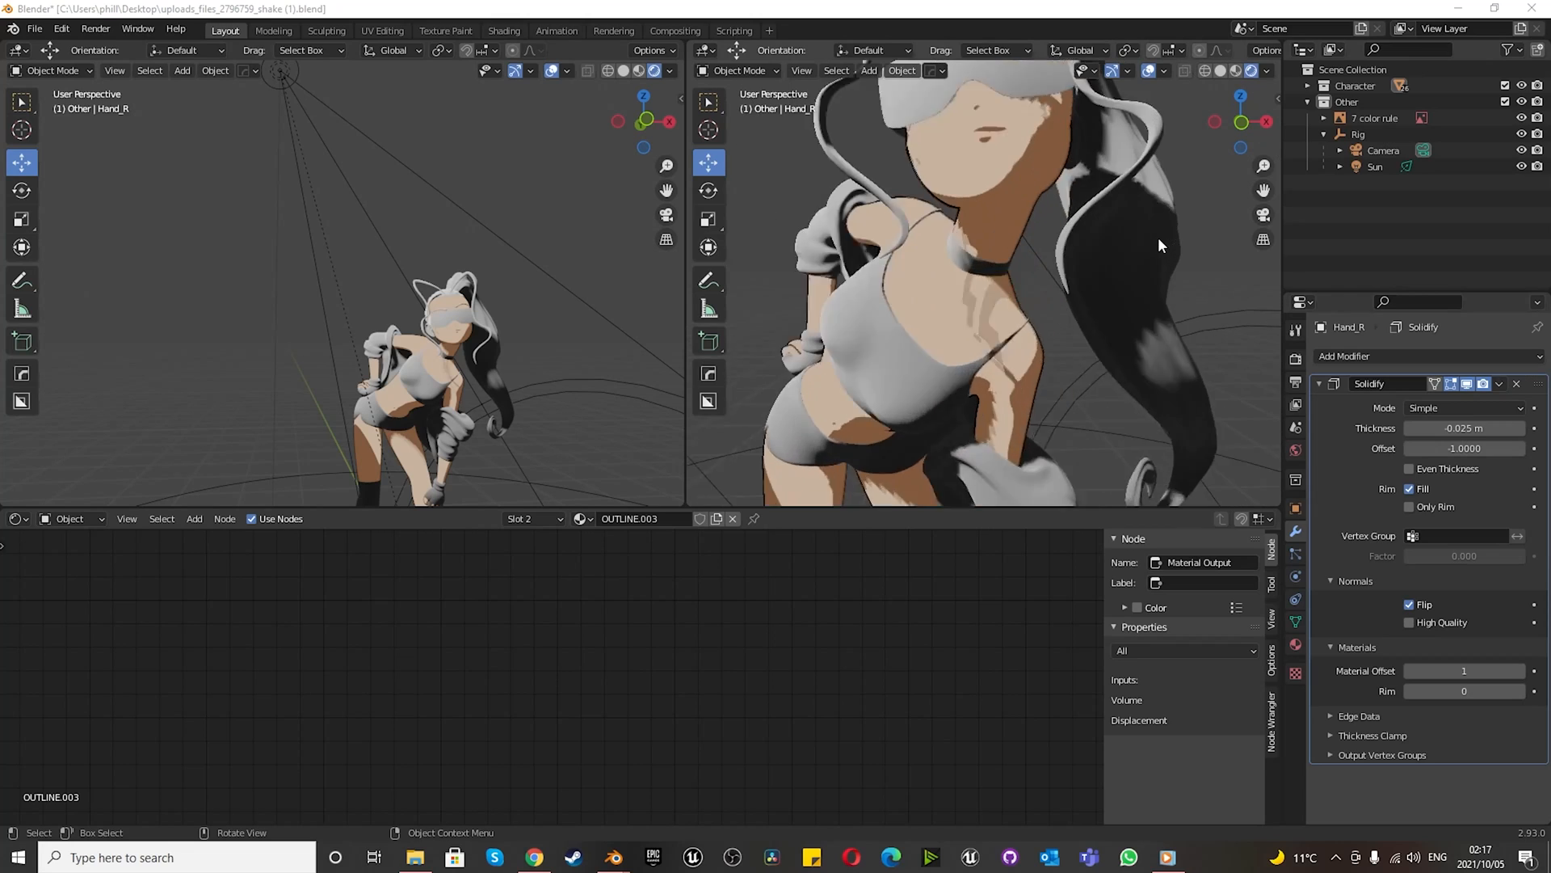
pyautogui.click(1120, 313)
pyautogui.scroll(-4, 323, 353)
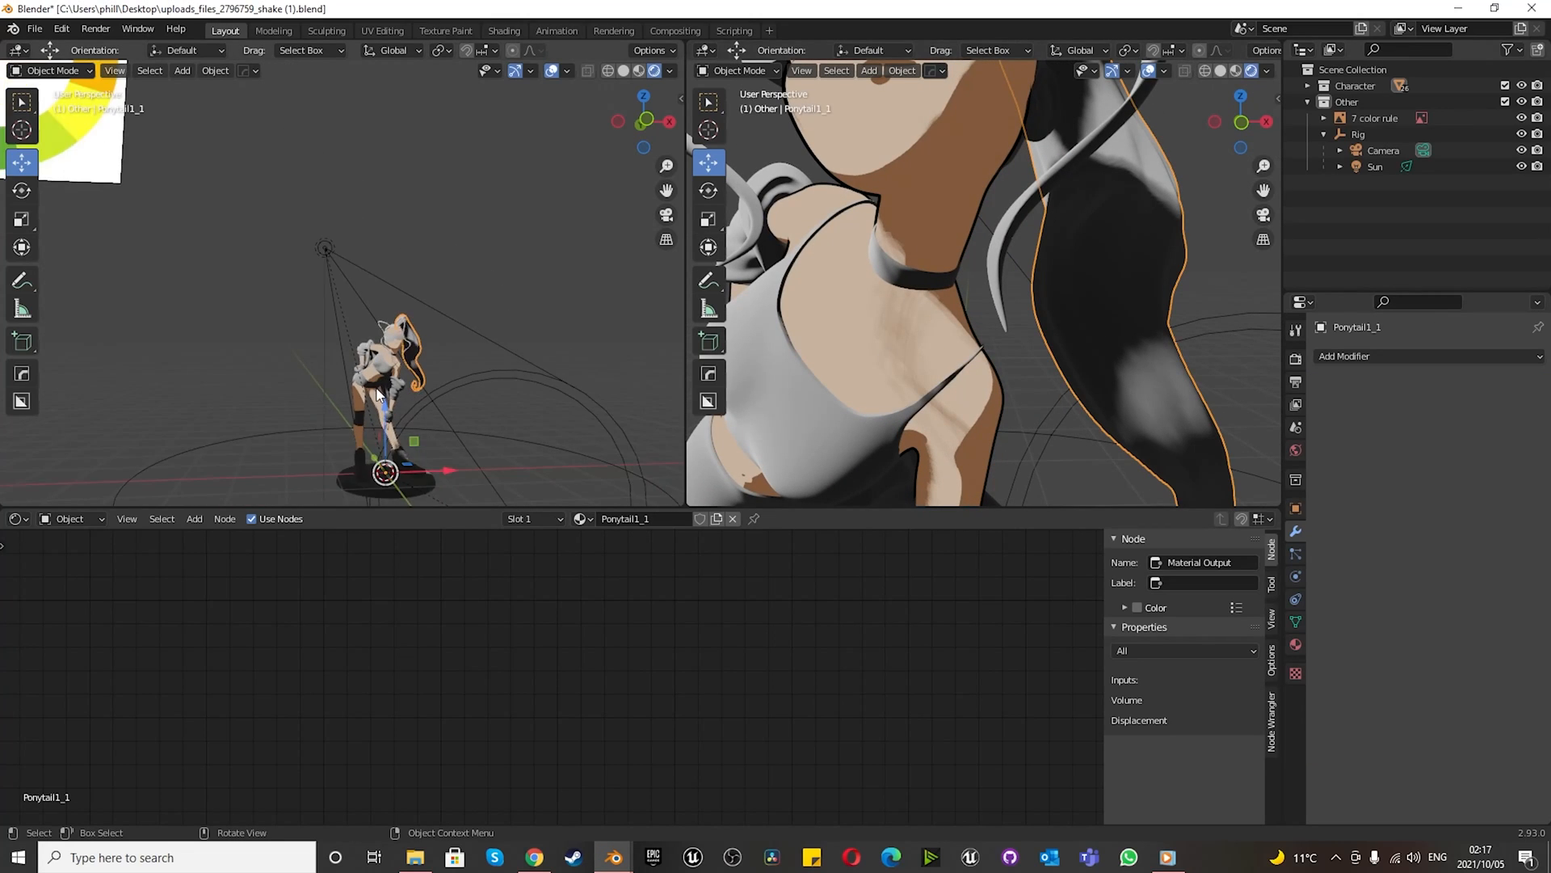
pyautogui.scroll(5, 414, 409)
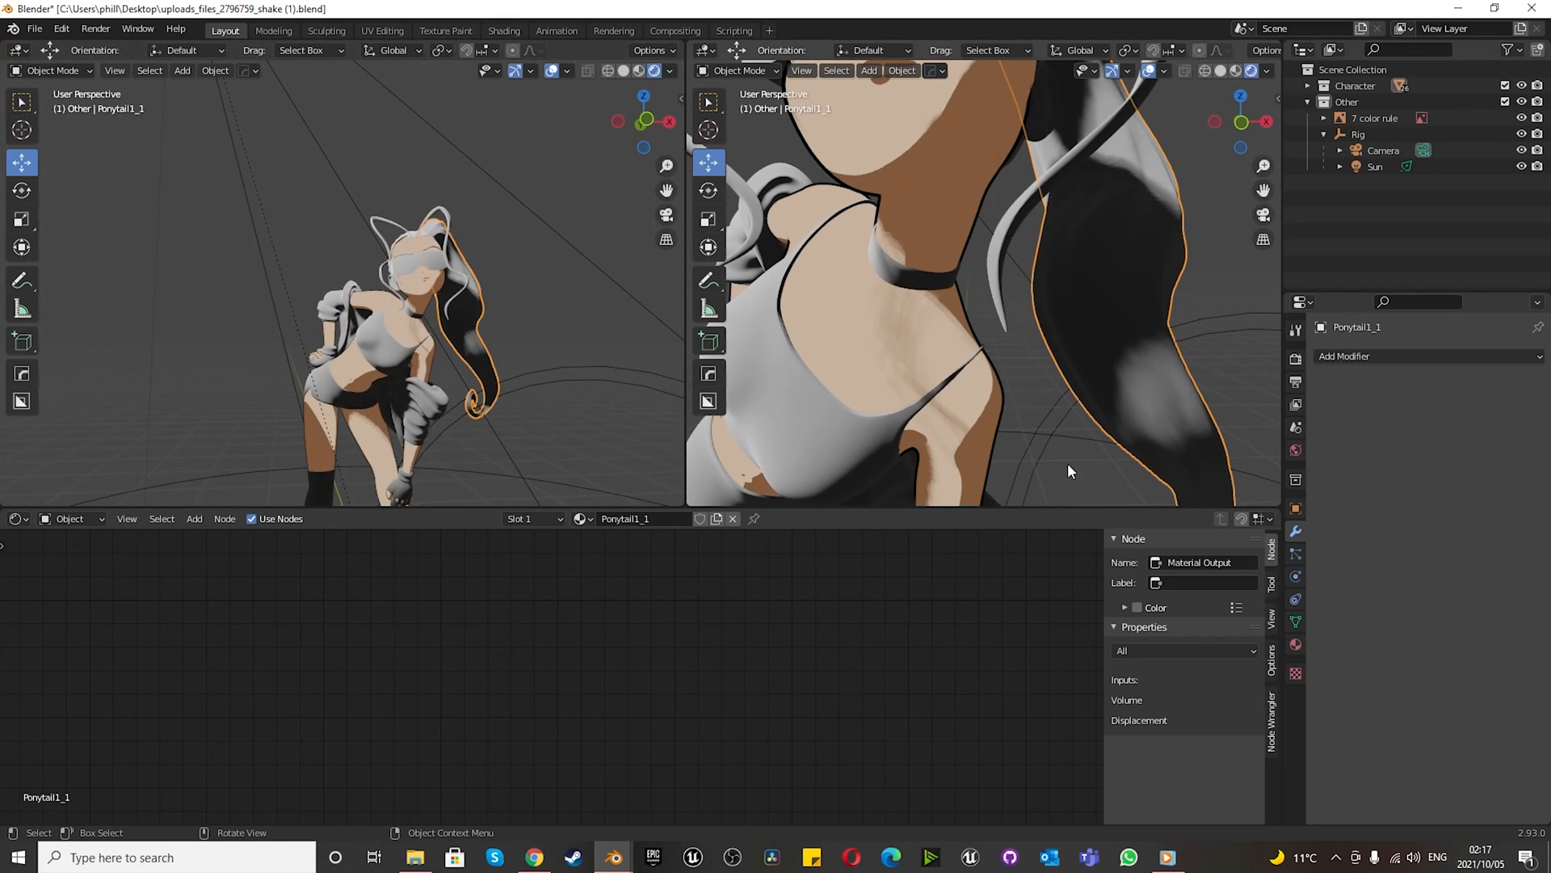
pyautogui.click(1296, 644)
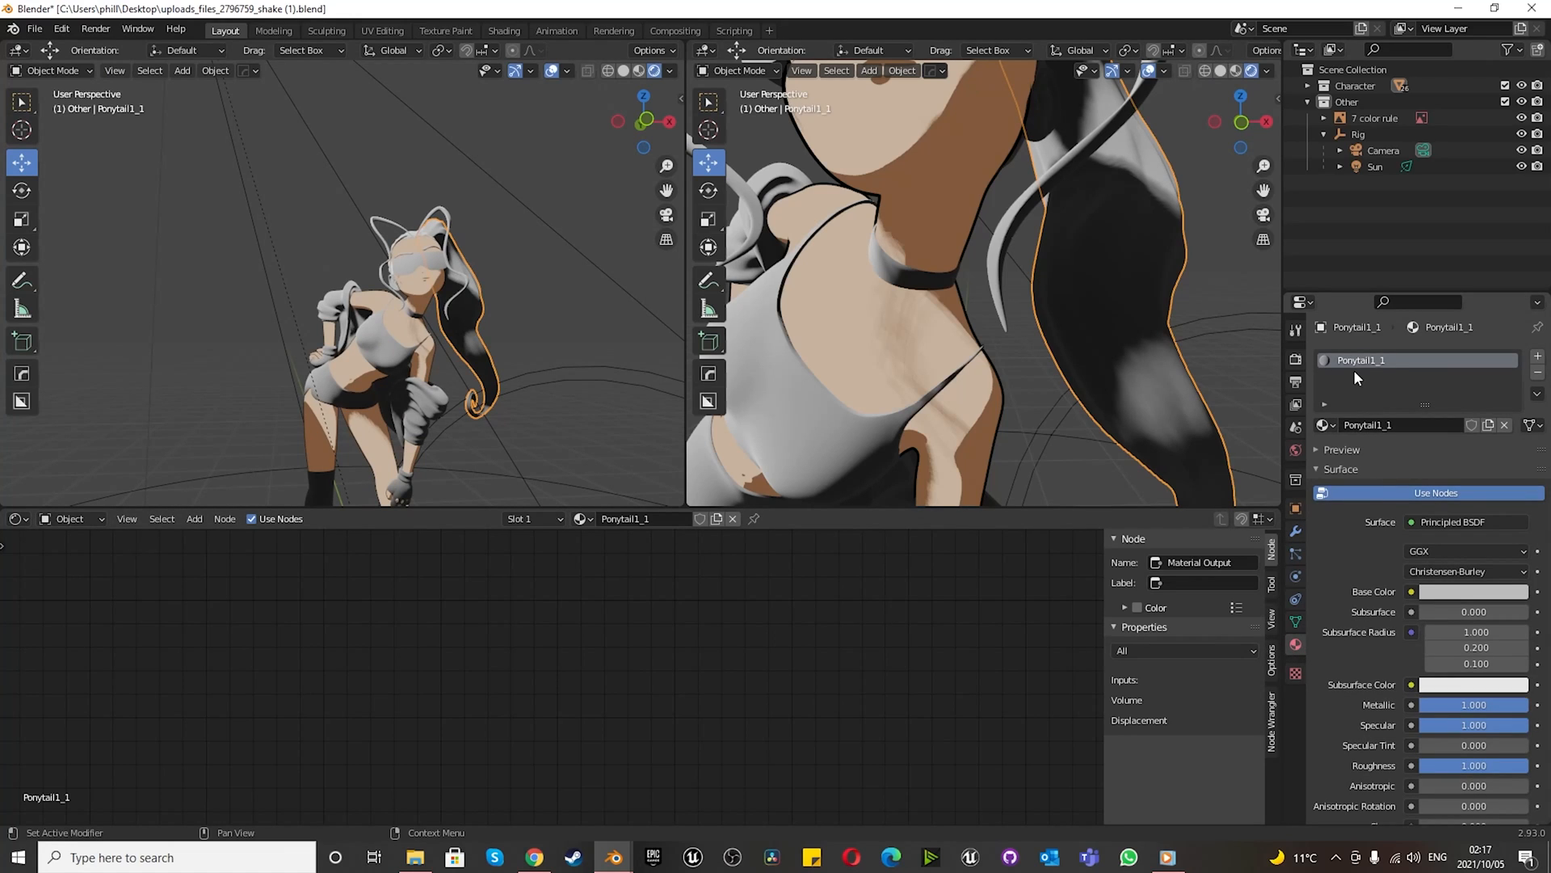
pyautogui.press('Home')
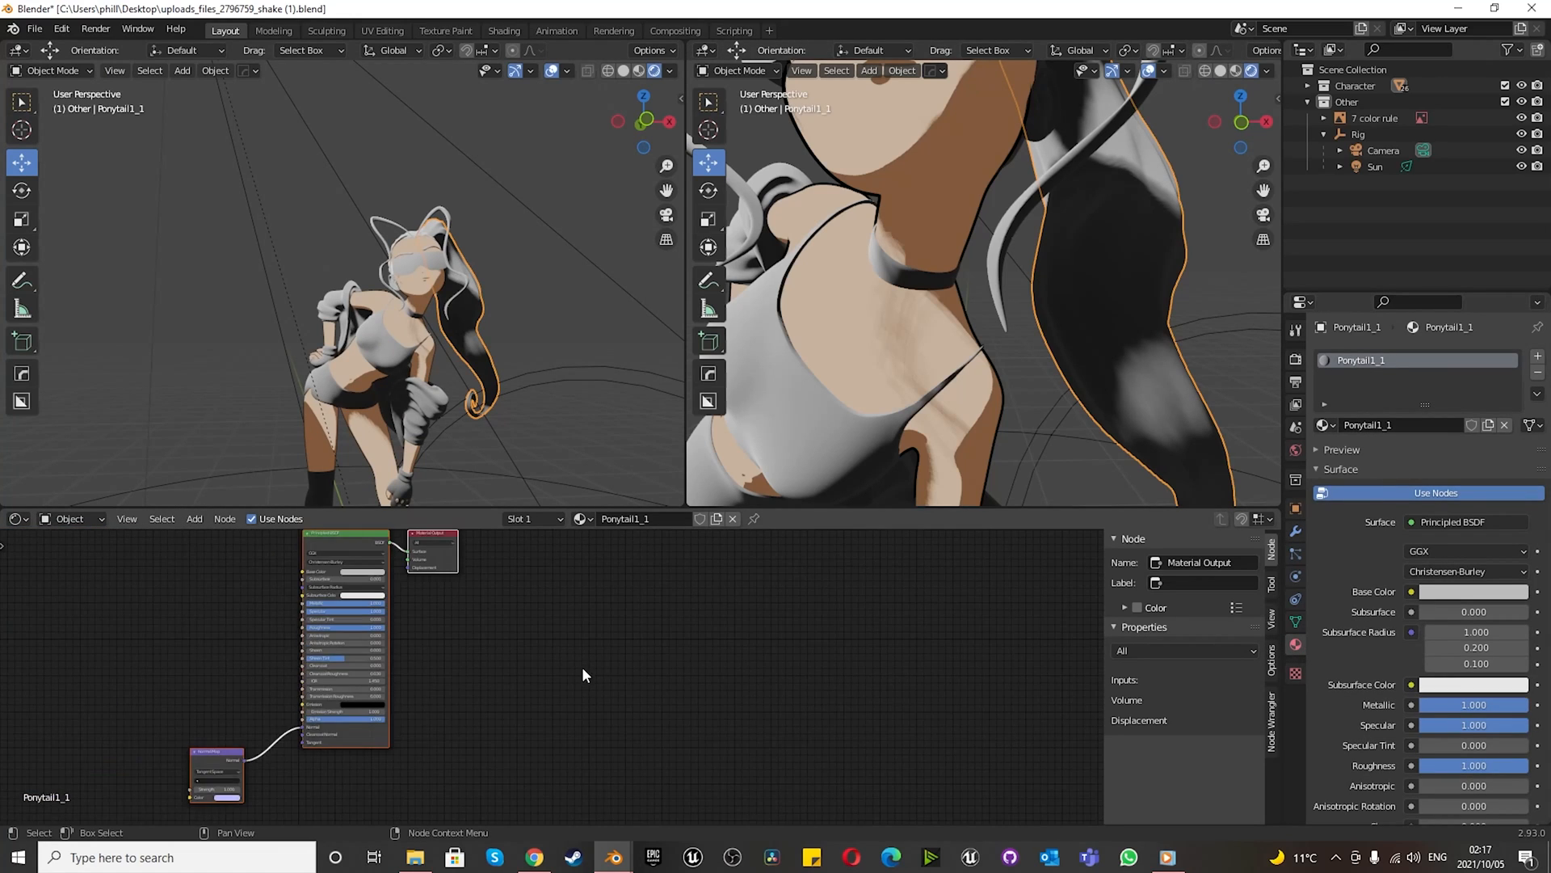
pyautogui.scroll(-5, 598, 651)
pyautogui.scroll(12, 370, 622)
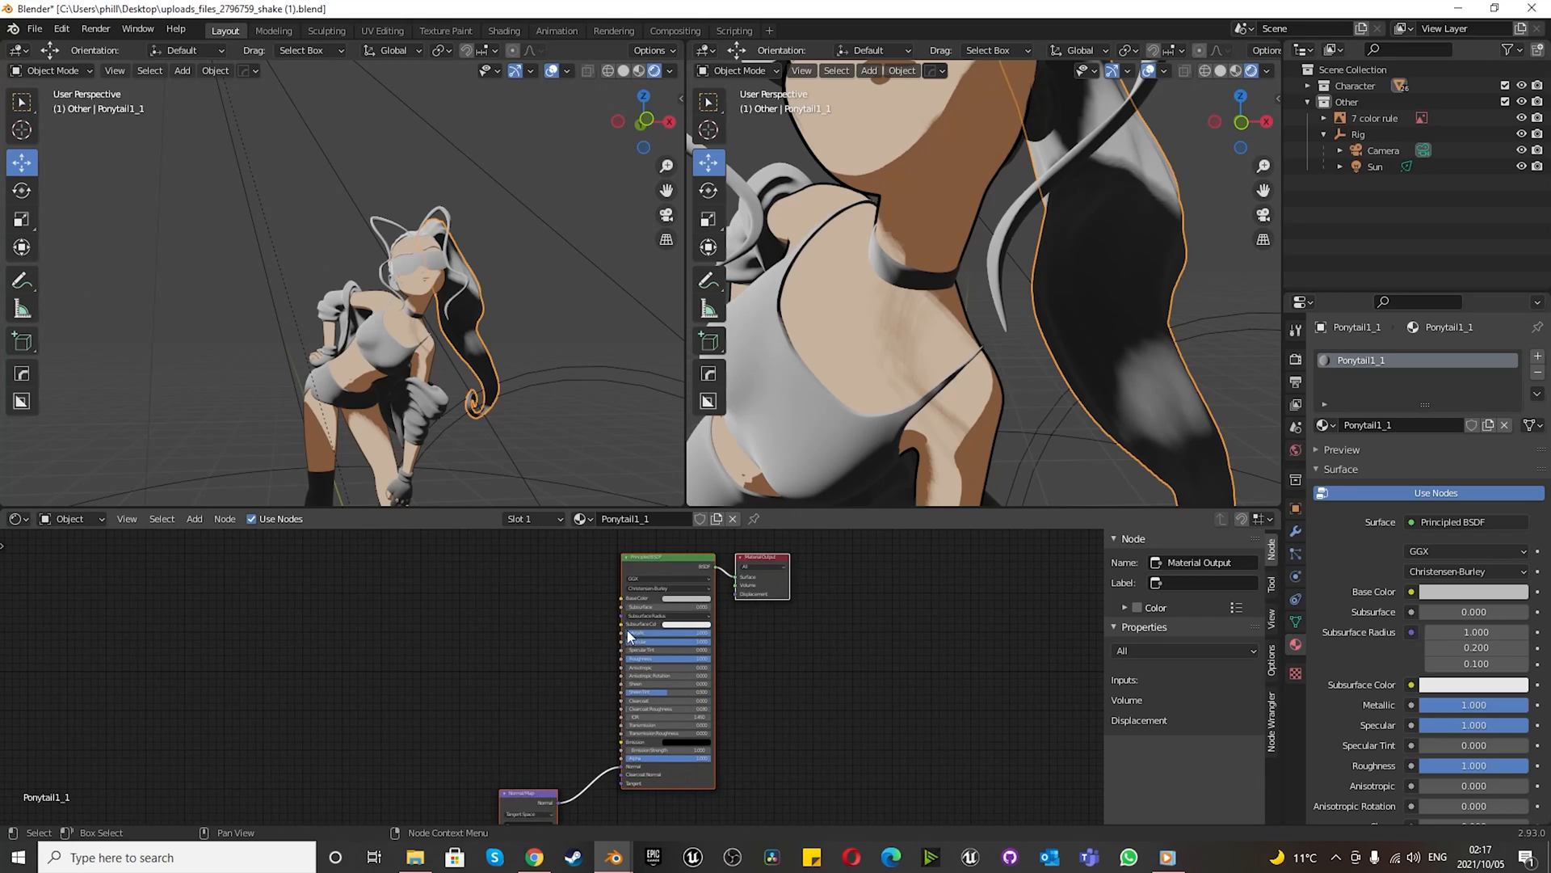
pyautogui.click(678, 601)
pyautogui.moveTo(716, 511); pyautogui.dragTo(700, 488)
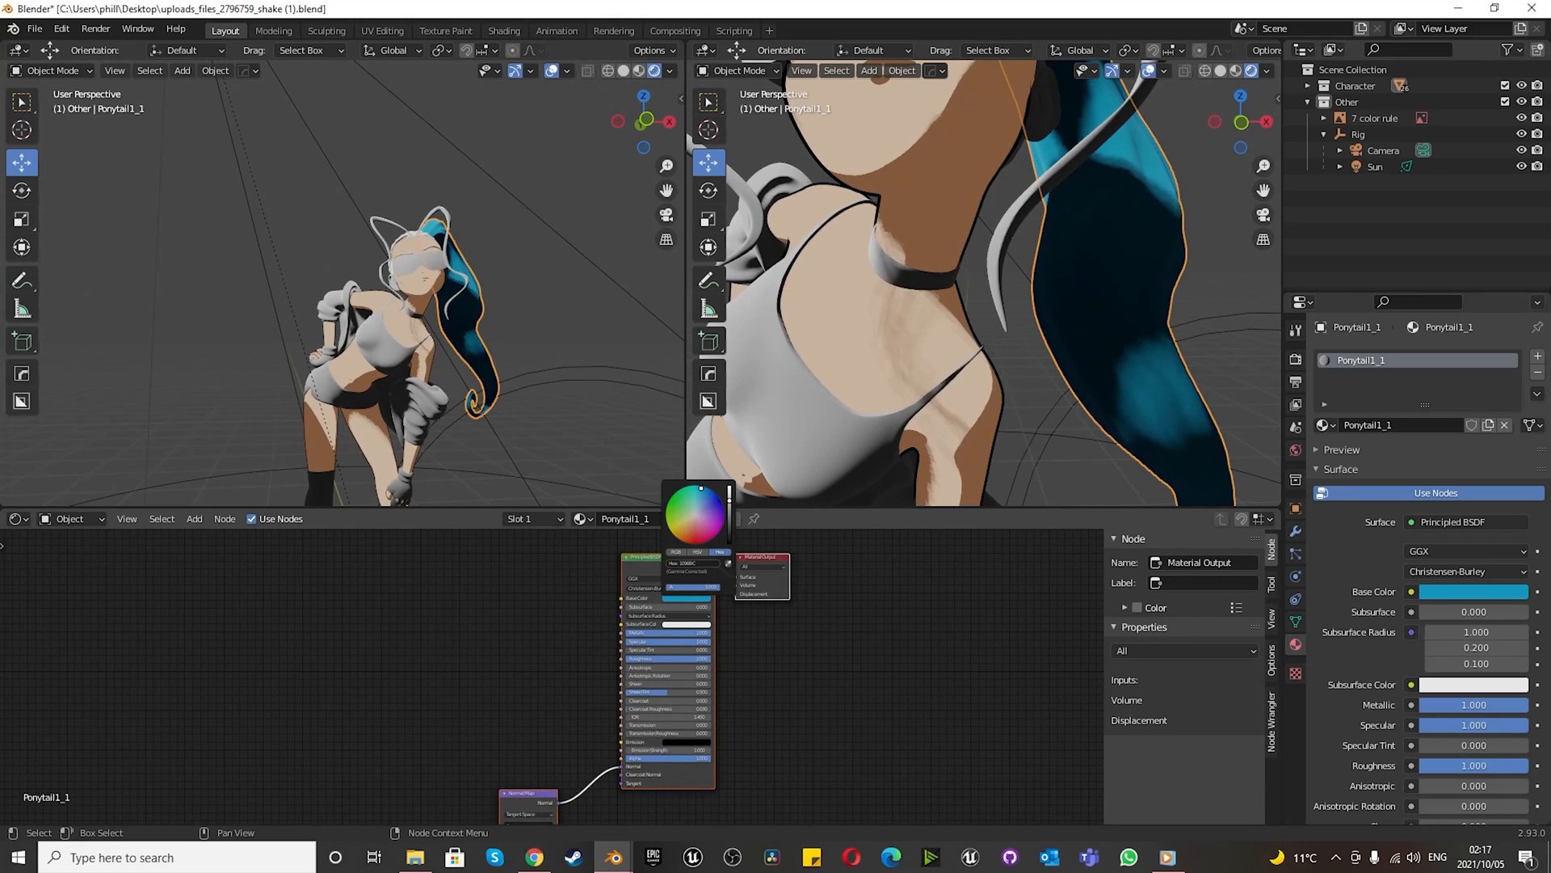
pyautogui.scroll(-8, 1000, 332)
pyautogui.scroll(3, 1000, 327)
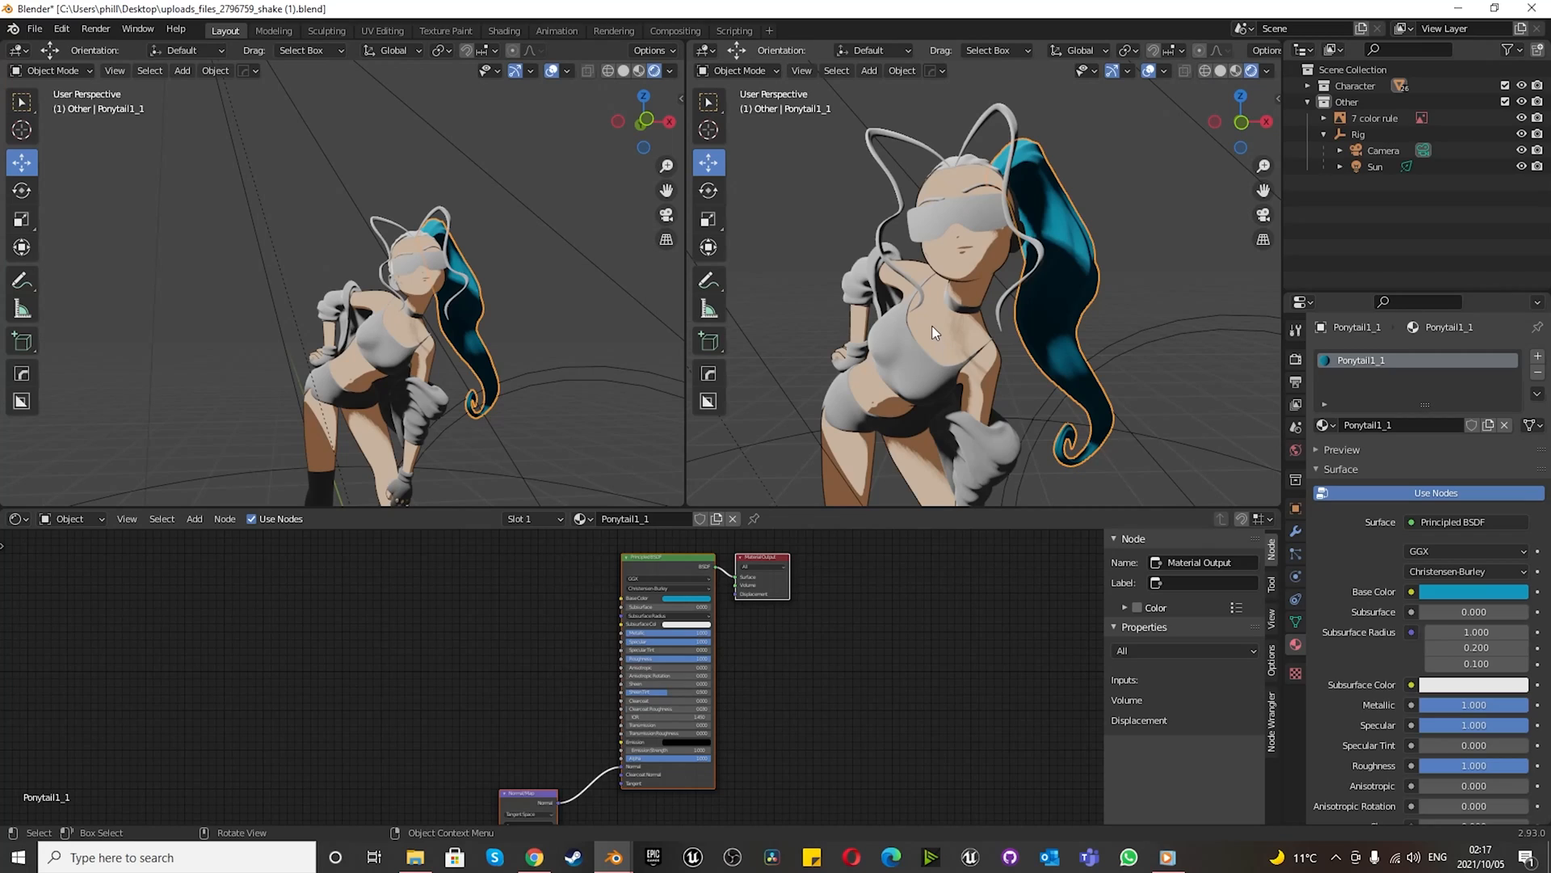
# - Add a second material slot to the ponytail with a new material named OUTLINE
pyautogui.click(1537, 359)
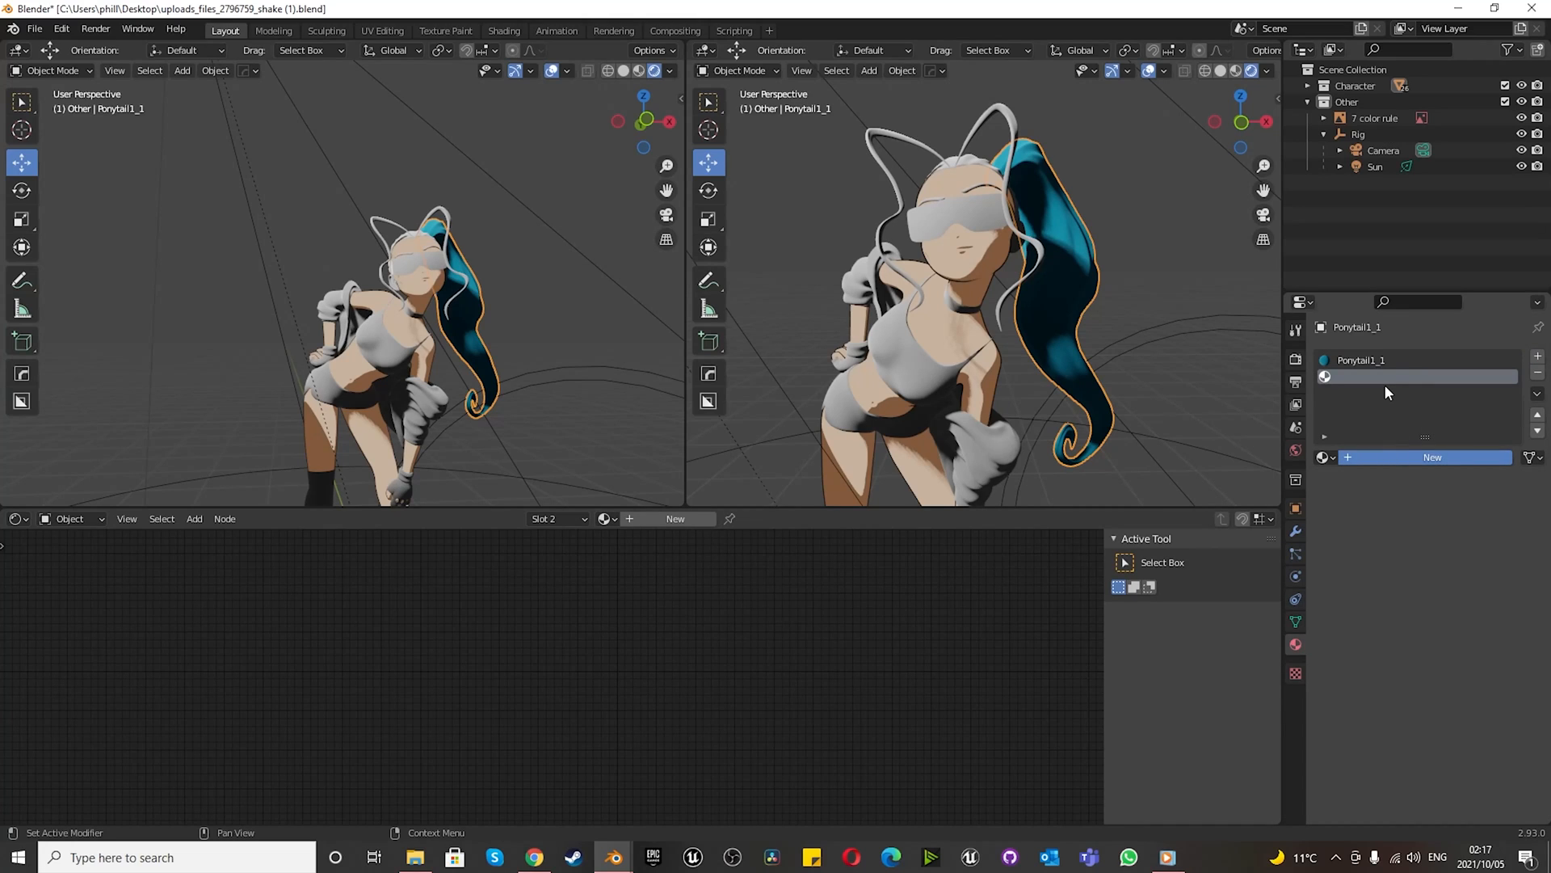
pyautogui.doubleClick(1376, 377)
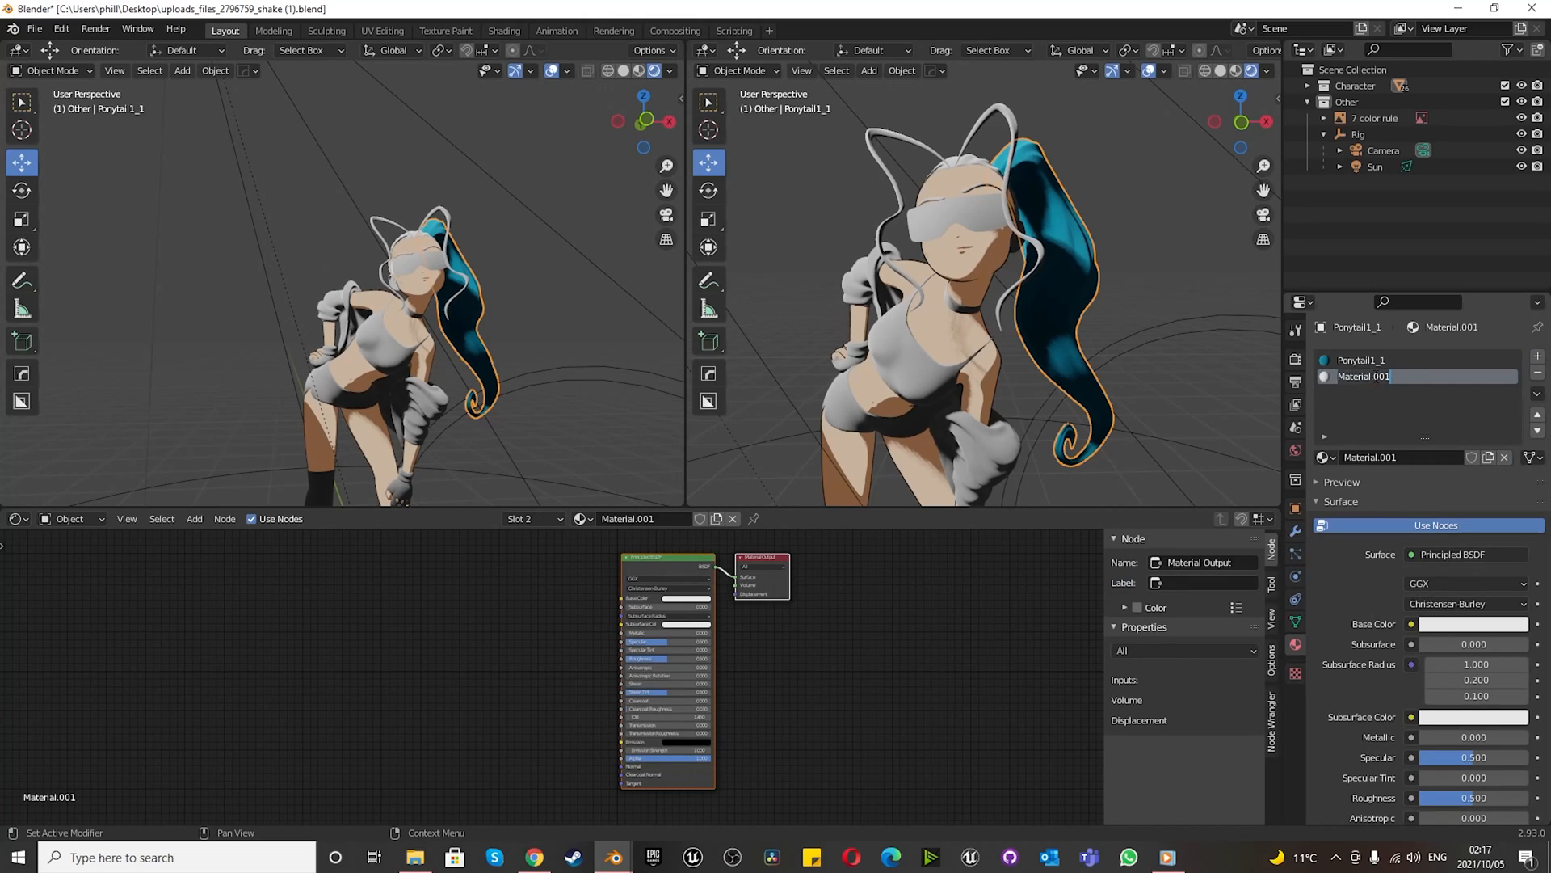
pyautogui.write('OUTLINE')
pyautogui.press('Return')
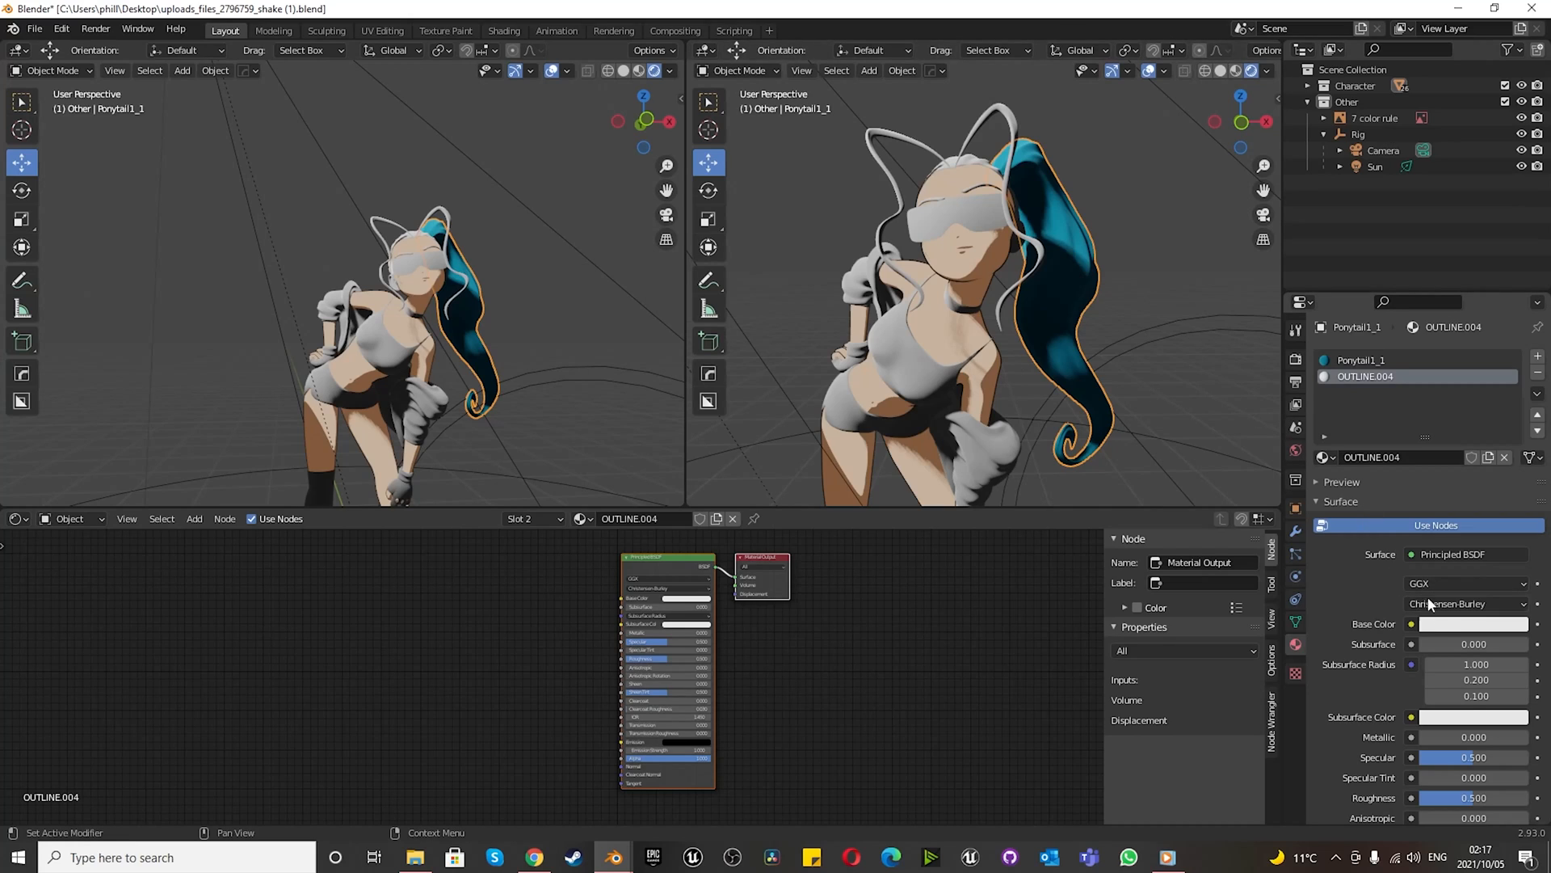
pyautogui.click(1448, 628)
pyautogui.click(1351, 399)
# - Copy the Head's black OUTLINE material and paste its settings into the ponytail's second material
pyautogui.click(961, 269)
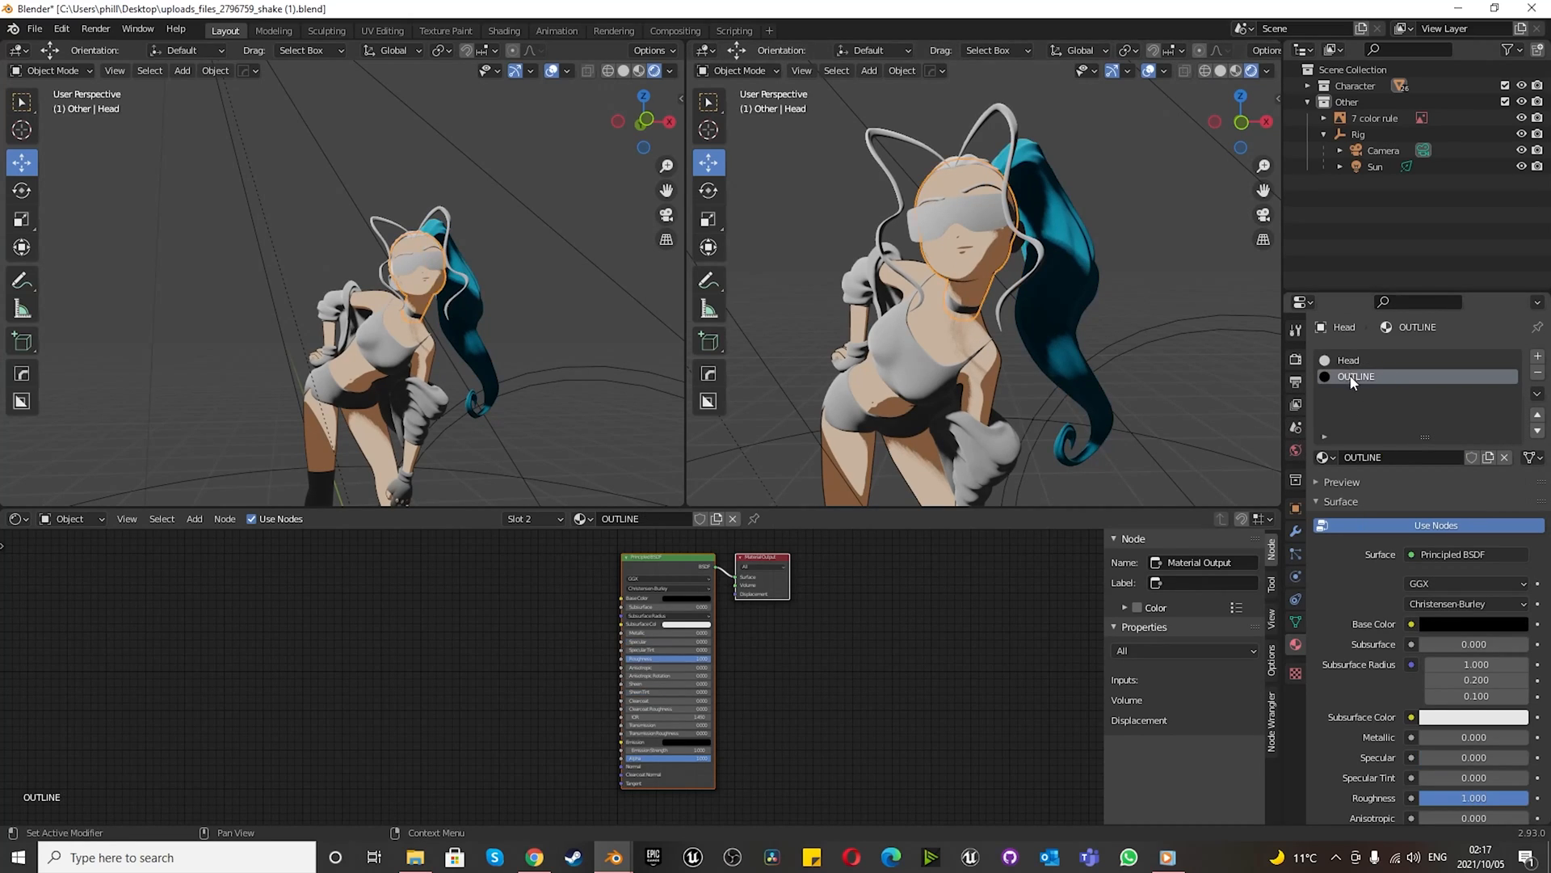
pyautogui.click(1538, 394)
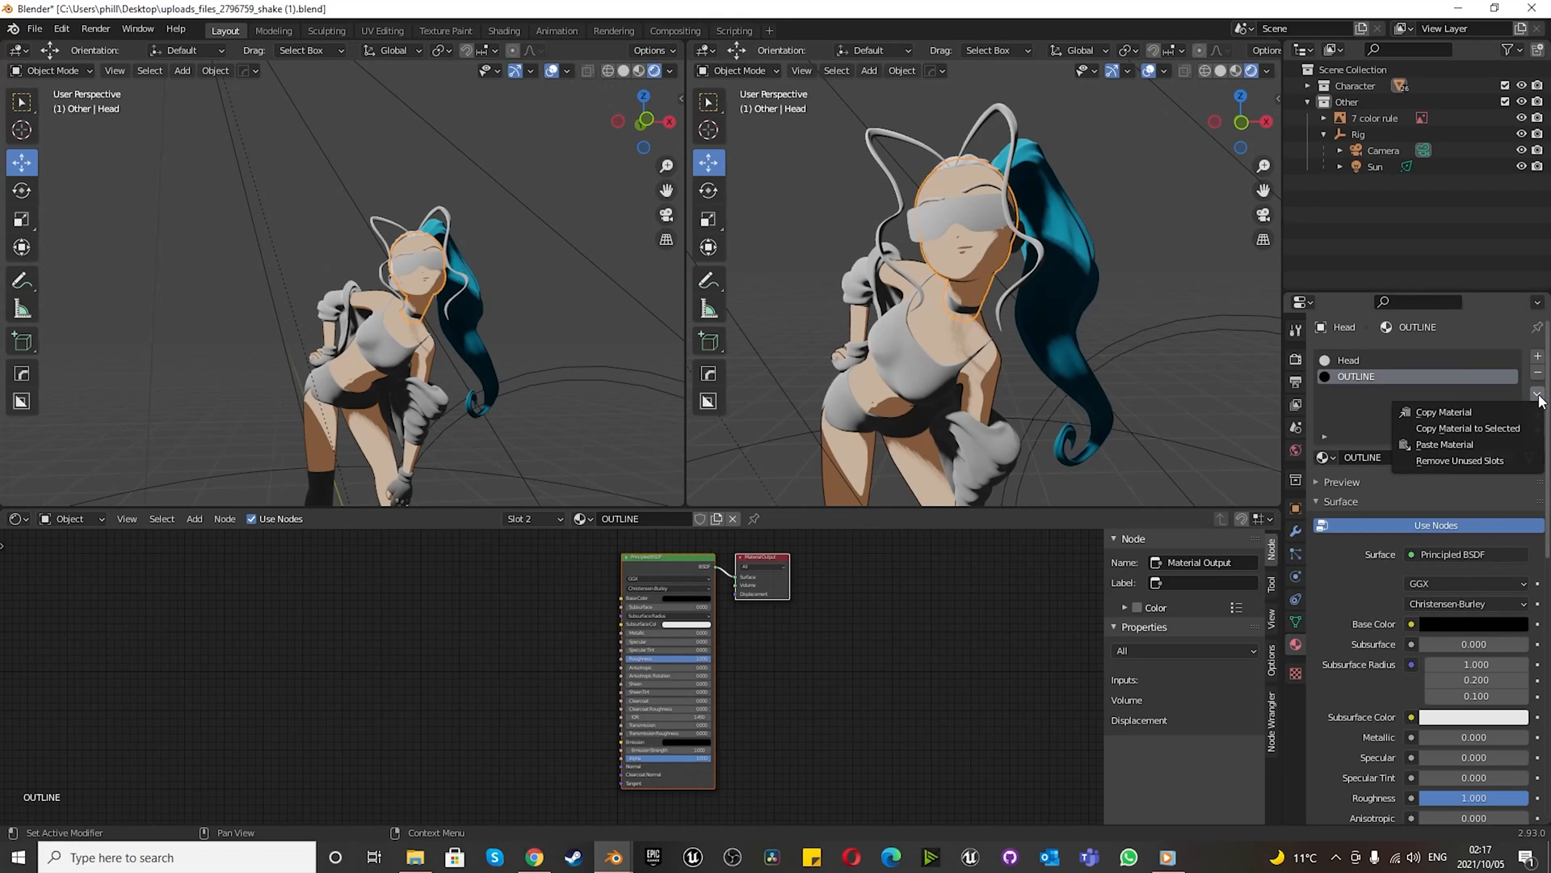
pyautogui.click(1499, 415)
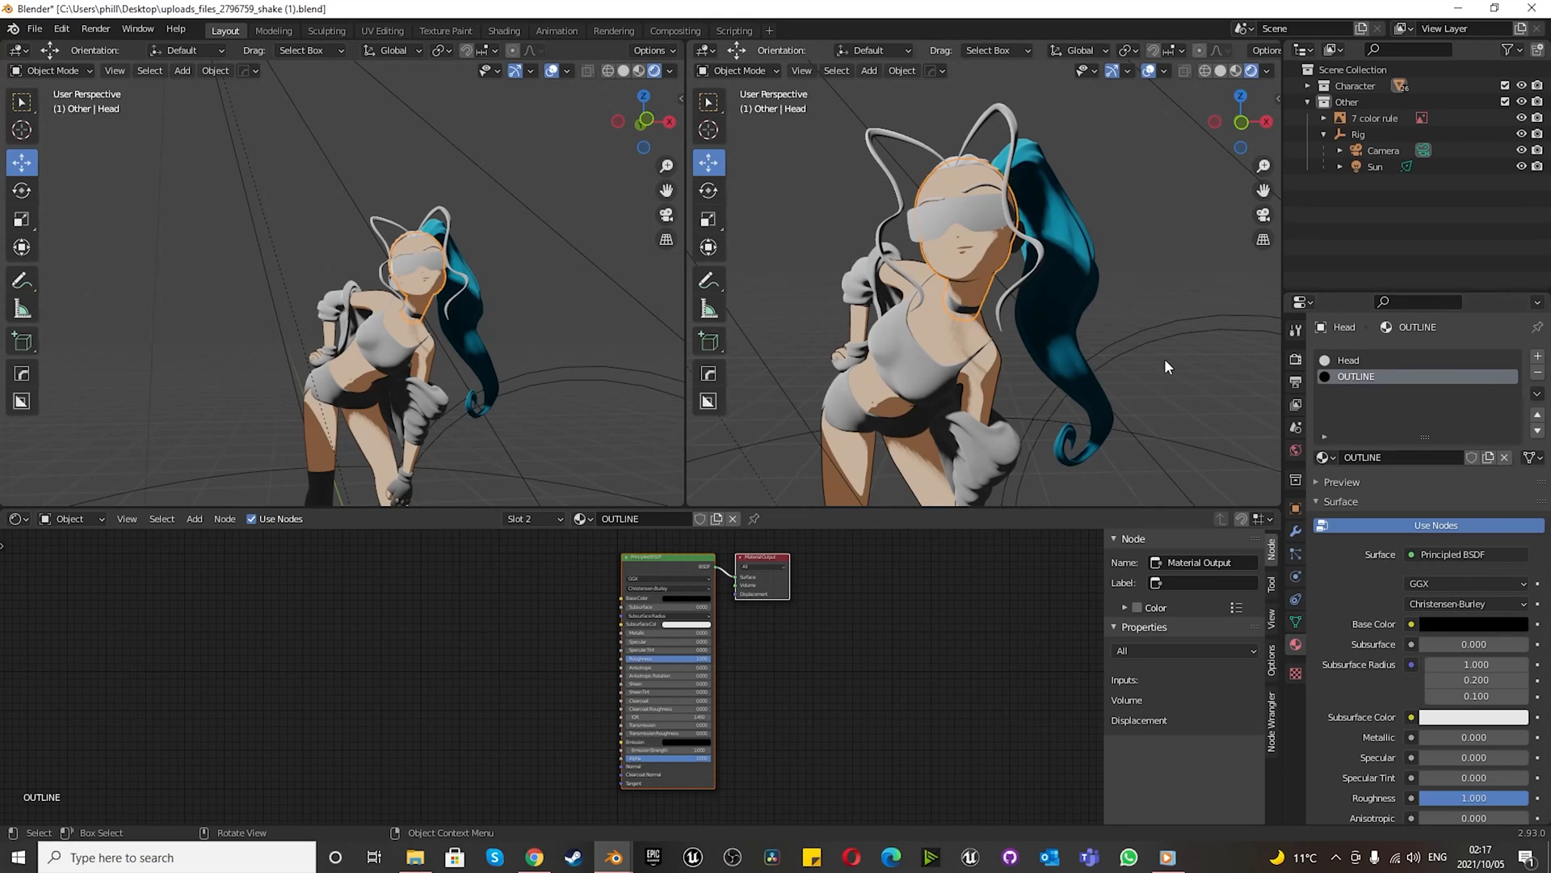
pyautogui.click(1071, 333)
pyautogui.click(1537, 393)
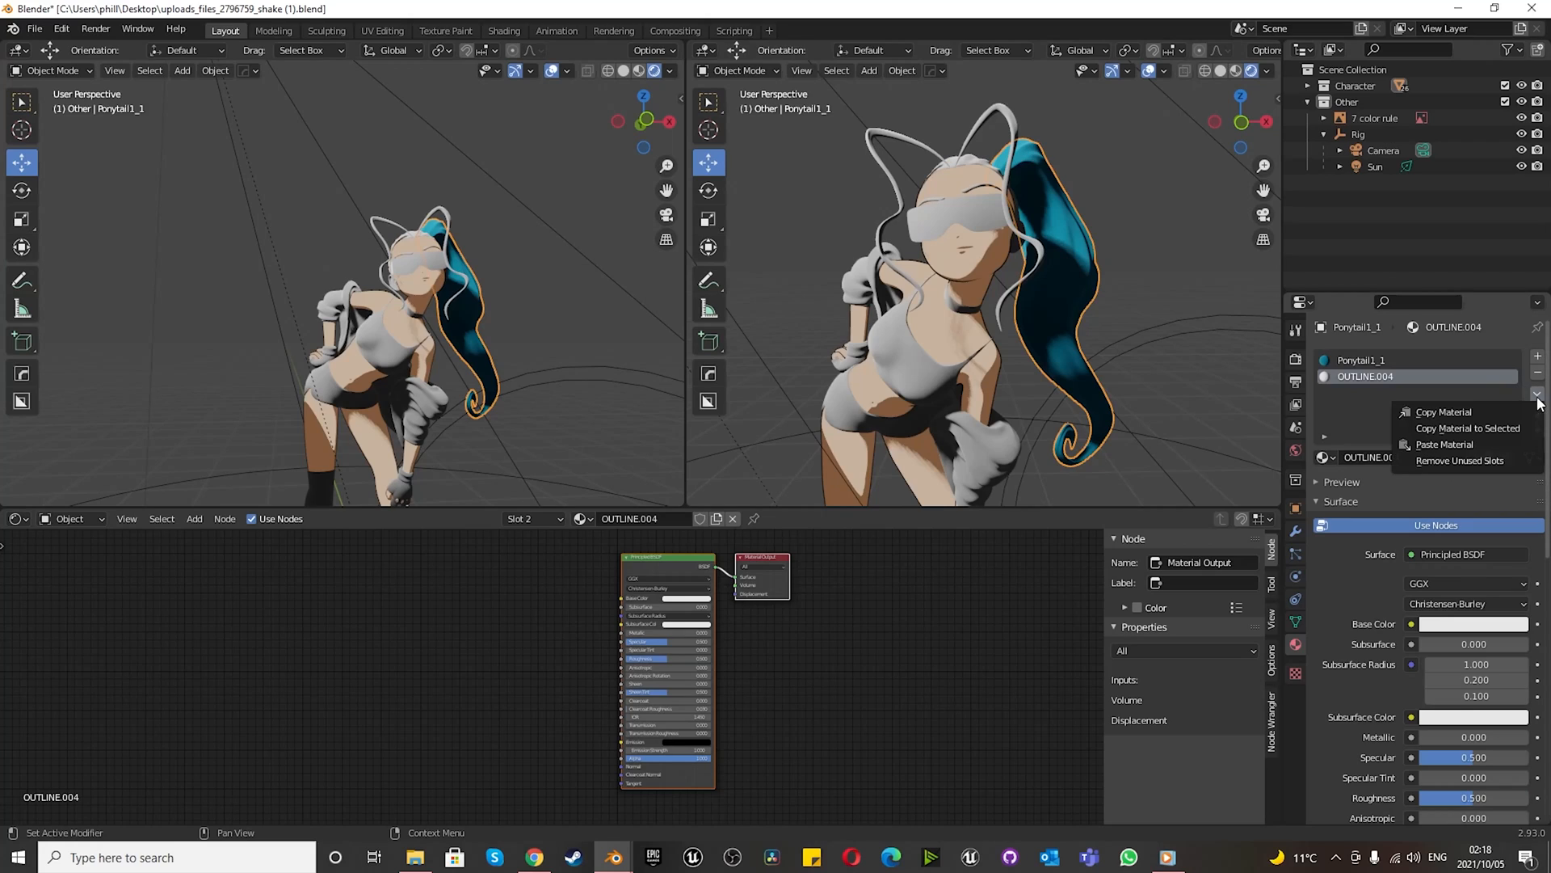
pyautogui.click(1446, 445)
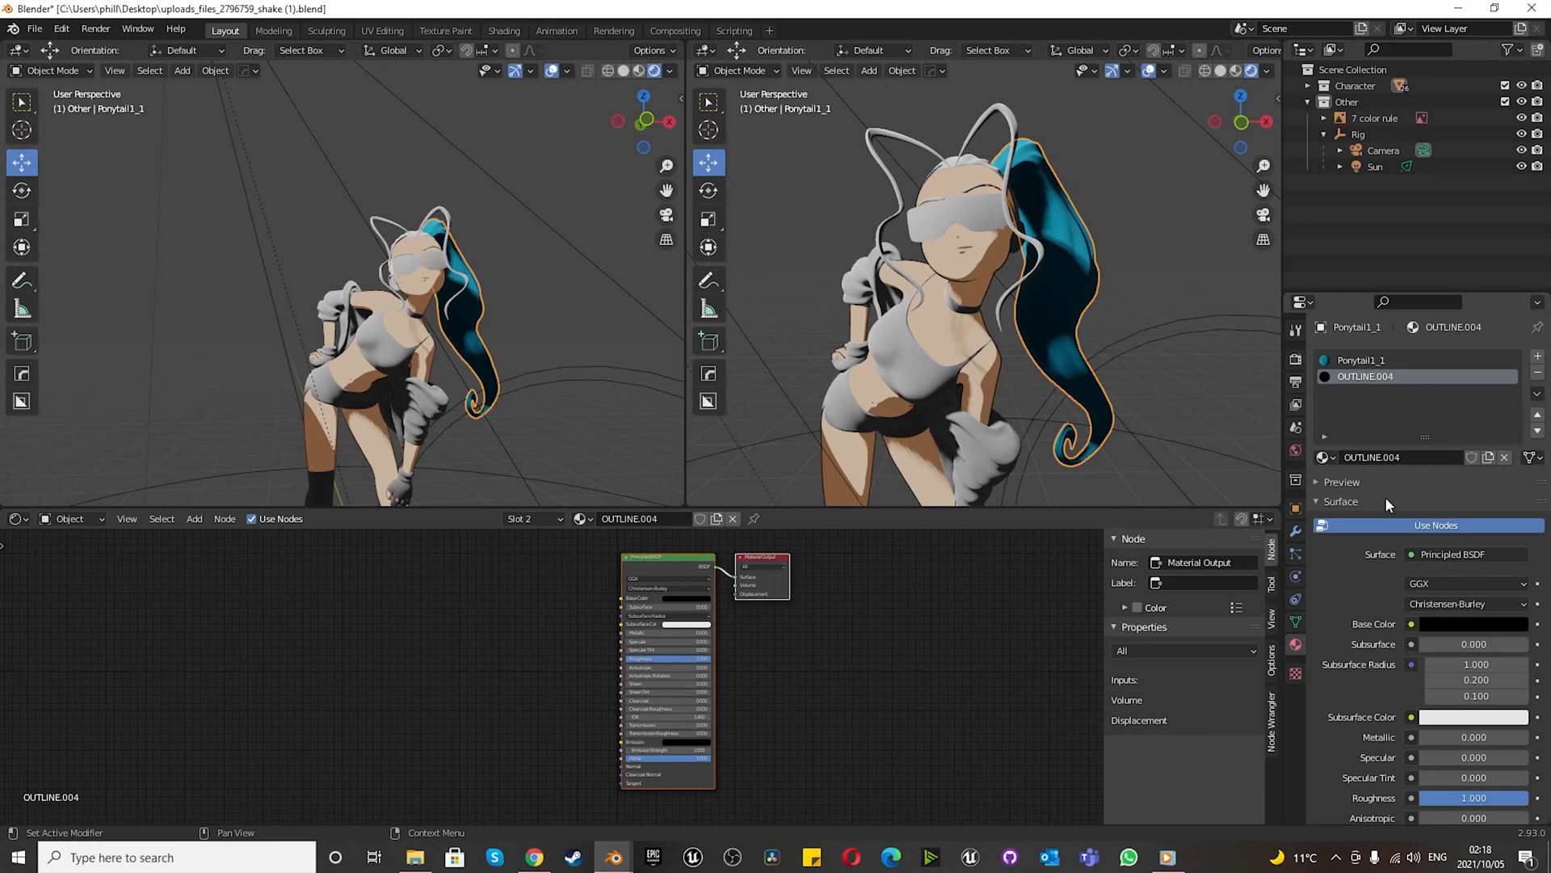
# - Add a Solidify modifier to the ponytail with thickness -0.025 m, flipped normals and a material offset of 1
pyautogui.click(1296, 532)
pyautogui.click(1373, 356)
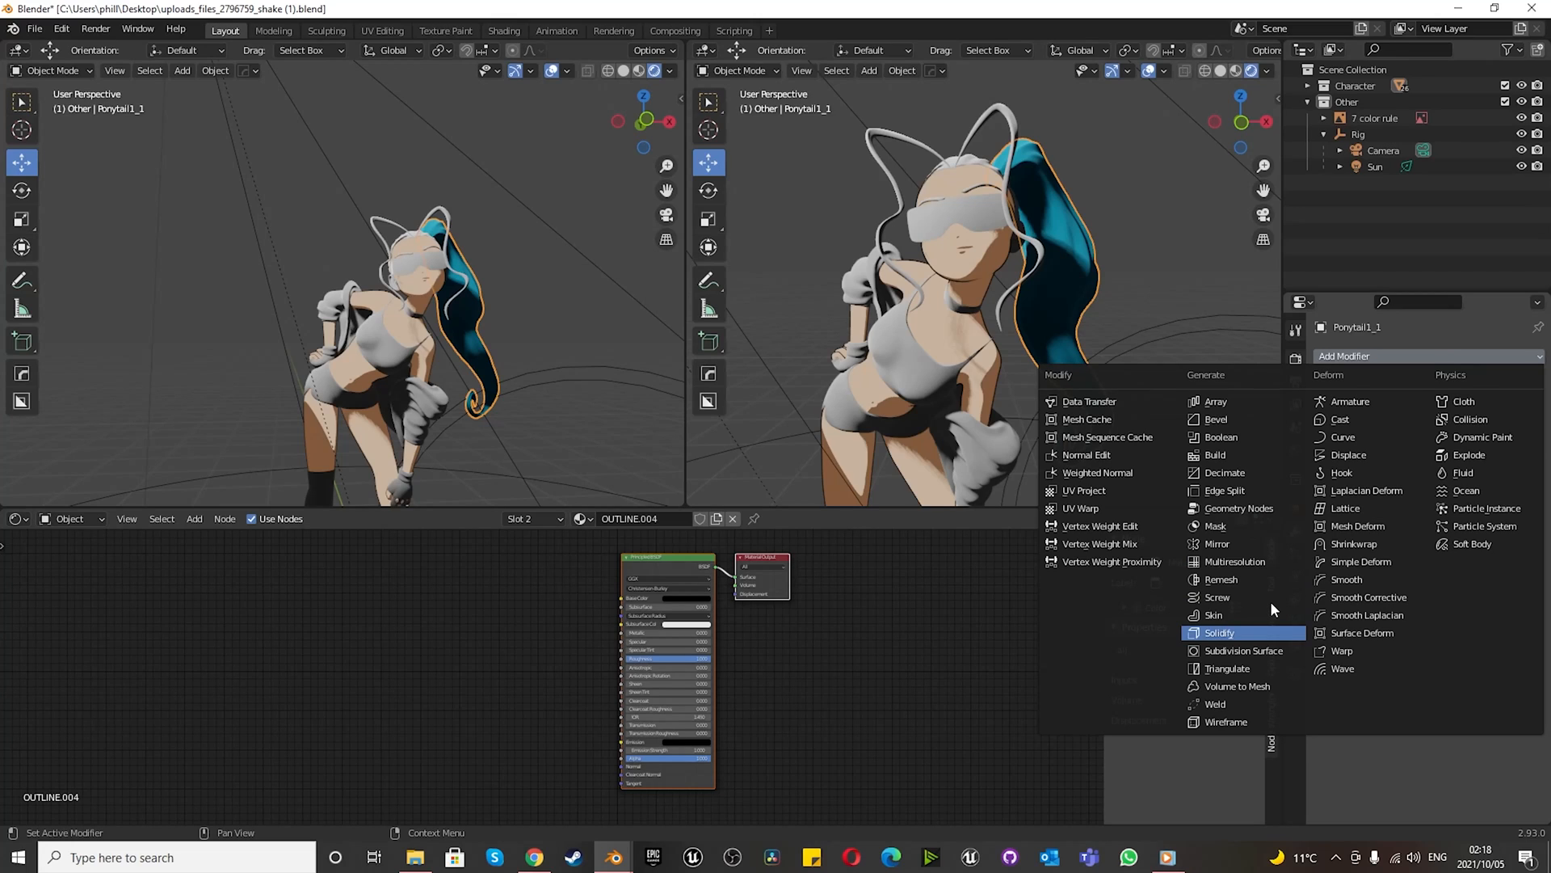
pyautogui.click(1220, 633)
pyautogui.doubleClick(1442, 428)
pyautogui.write('-0.025')
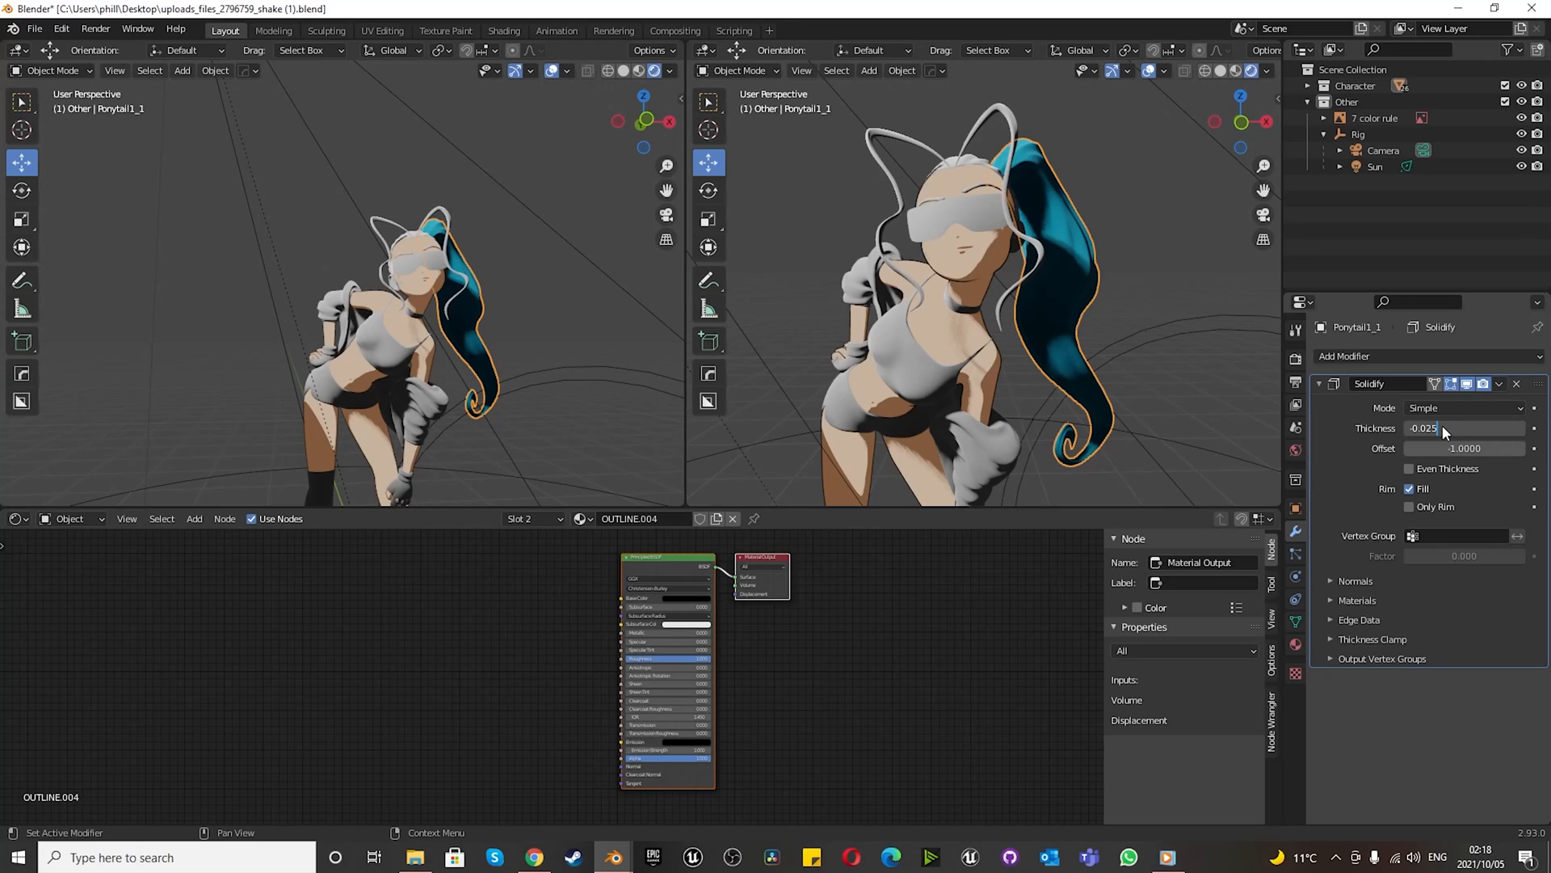
pyautogui.press('Return')
pyautogui.click(1350, 588)
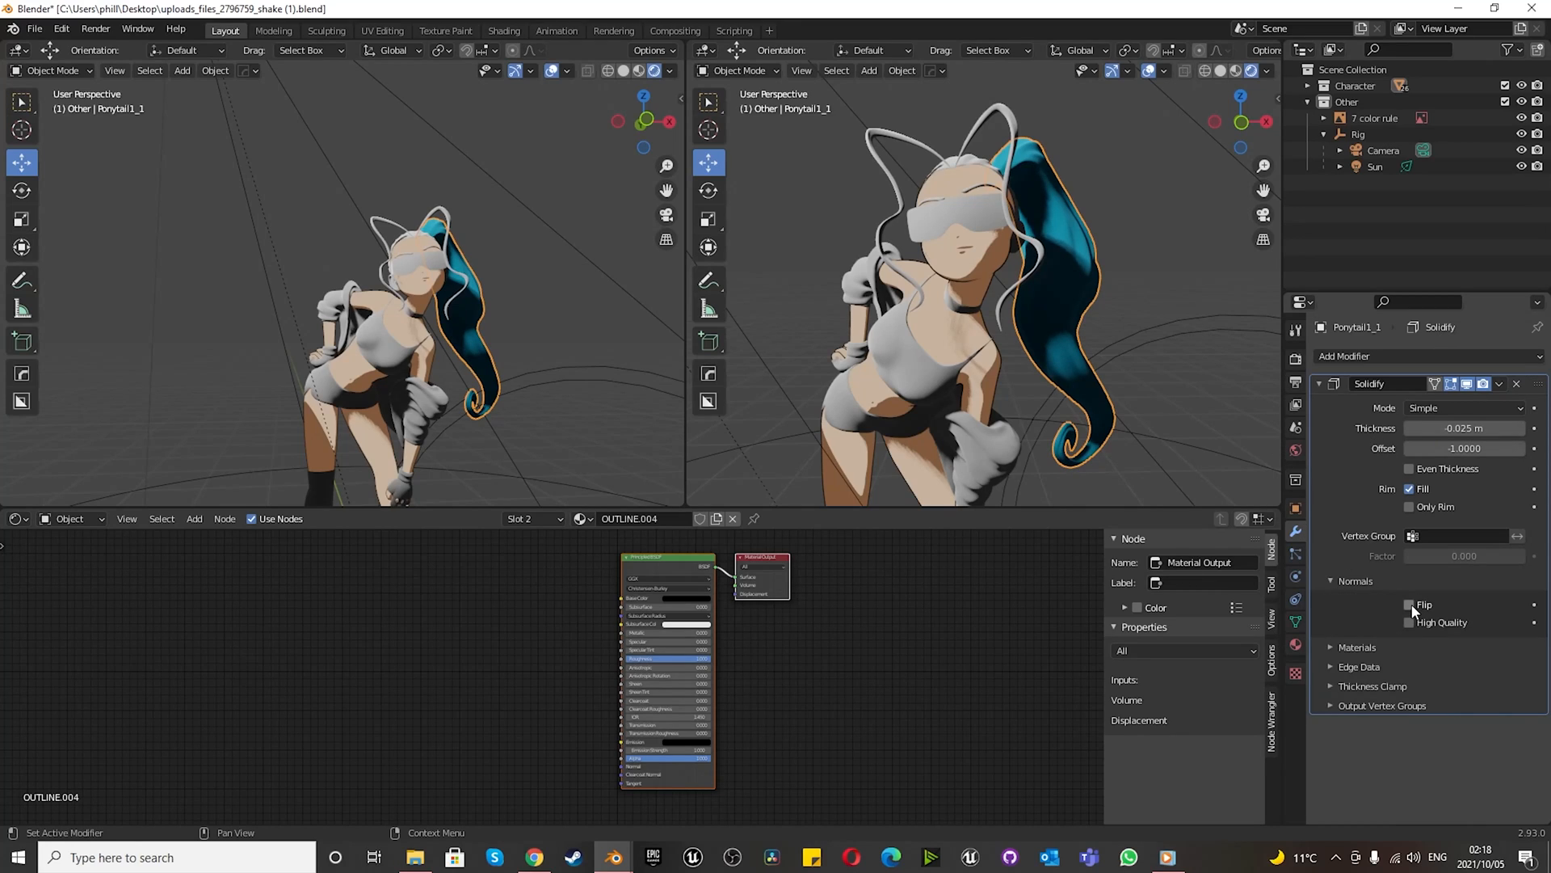
pyautogui.click(1346, 647)
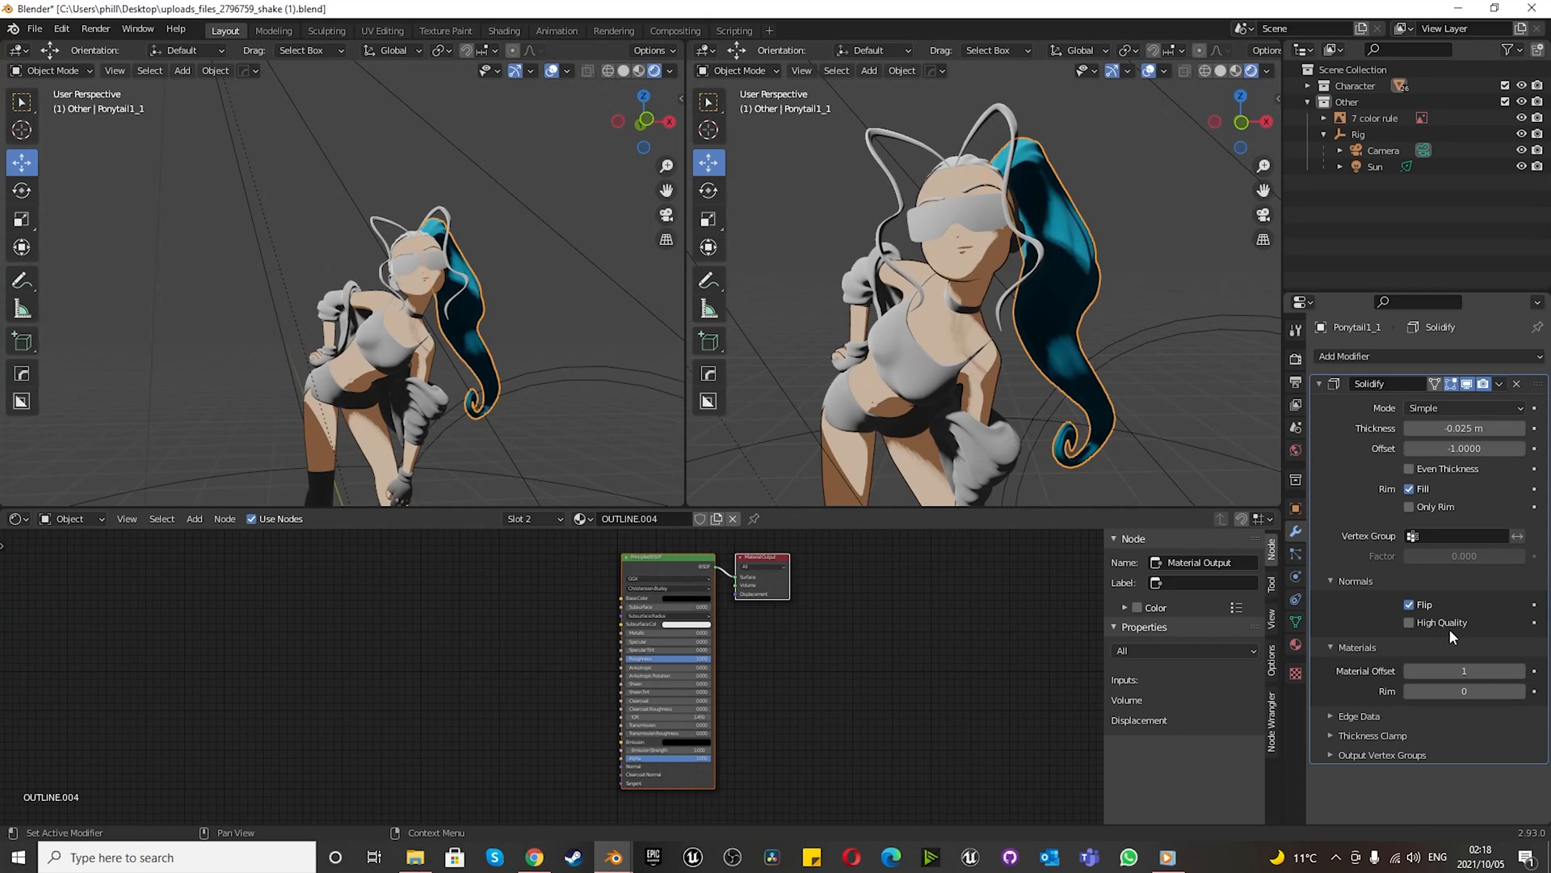
# - Deselect the ponytail and examine its colour and outline up close from the front, side and back
pyautogui.scroll(6, 1054, 278)
pyautogui.click(1091, 162)
pyautogui.scroll(-6, 1005, 279)
pyautogui.moveTo(1005, 279); pyautogui.dragTo(974, 254, button='middle')
pyautogui.scroll(3, 975, 253)
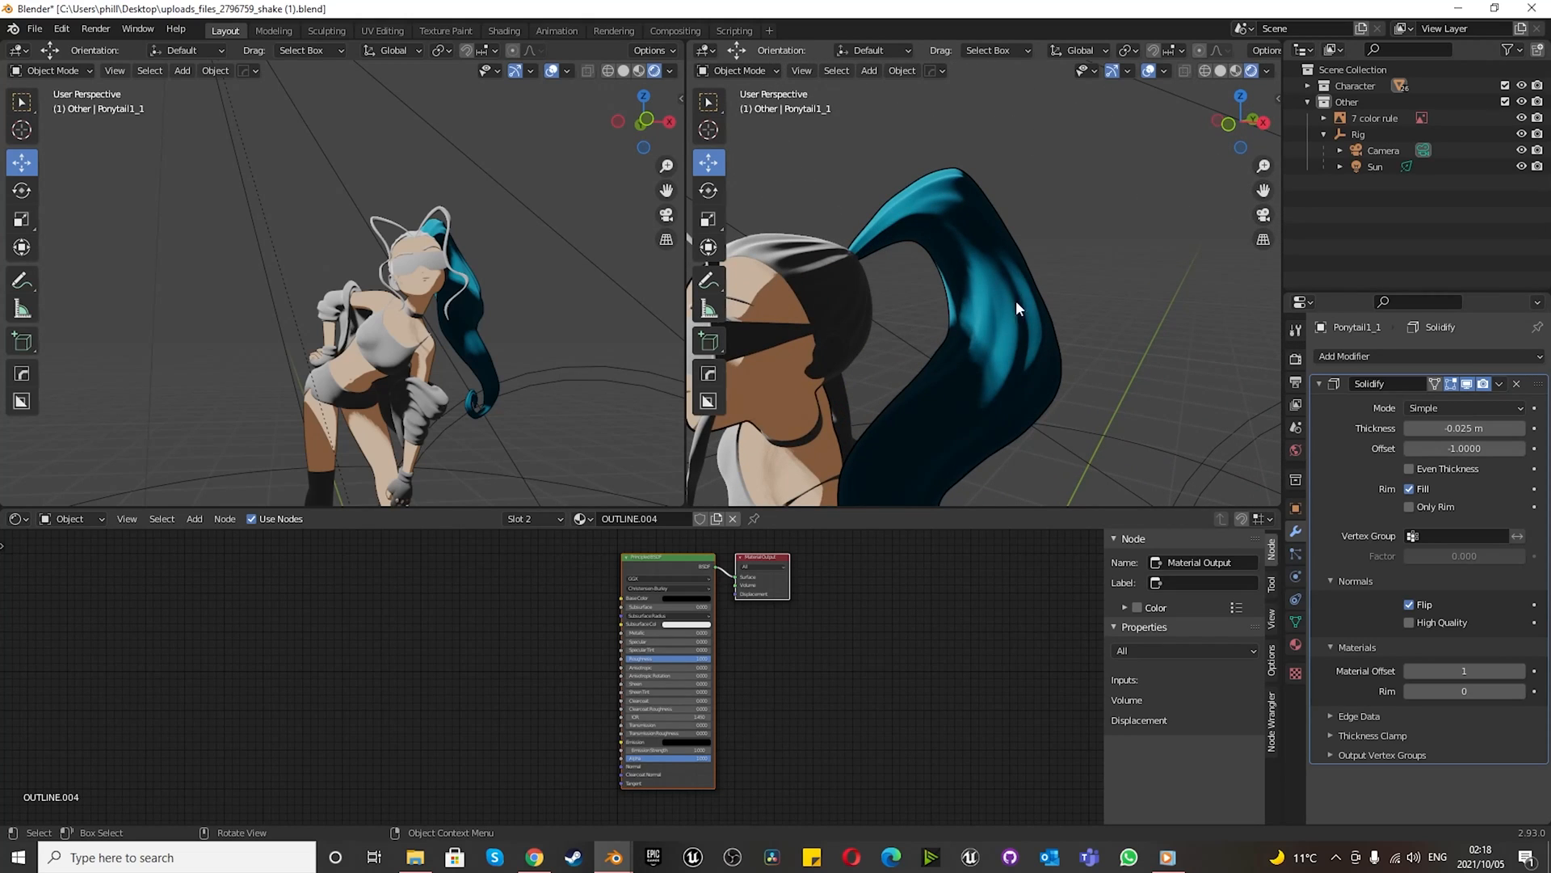
pyautogui.moveTo(889, 466); pyautogui.dragTo(1032, 352, button='middle')
pyautogui.scroll(-6, 991, 421)
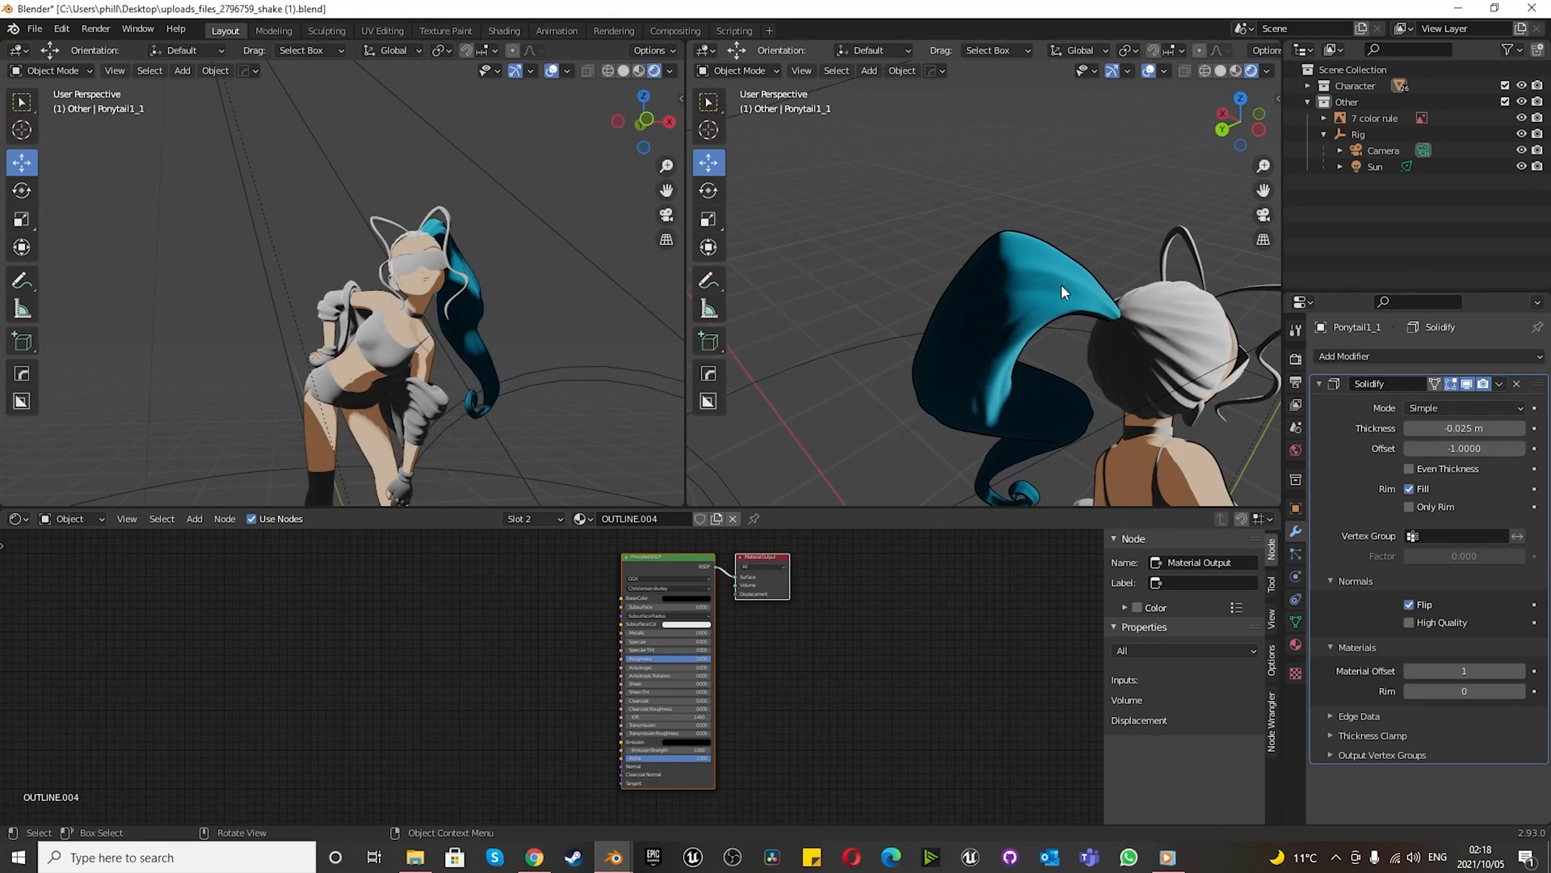
pyautogui.moveTo(871, 314); pyautogui.dragTo(744, 407, button='middle')
pyautogui.scroll(6, 939, 404)
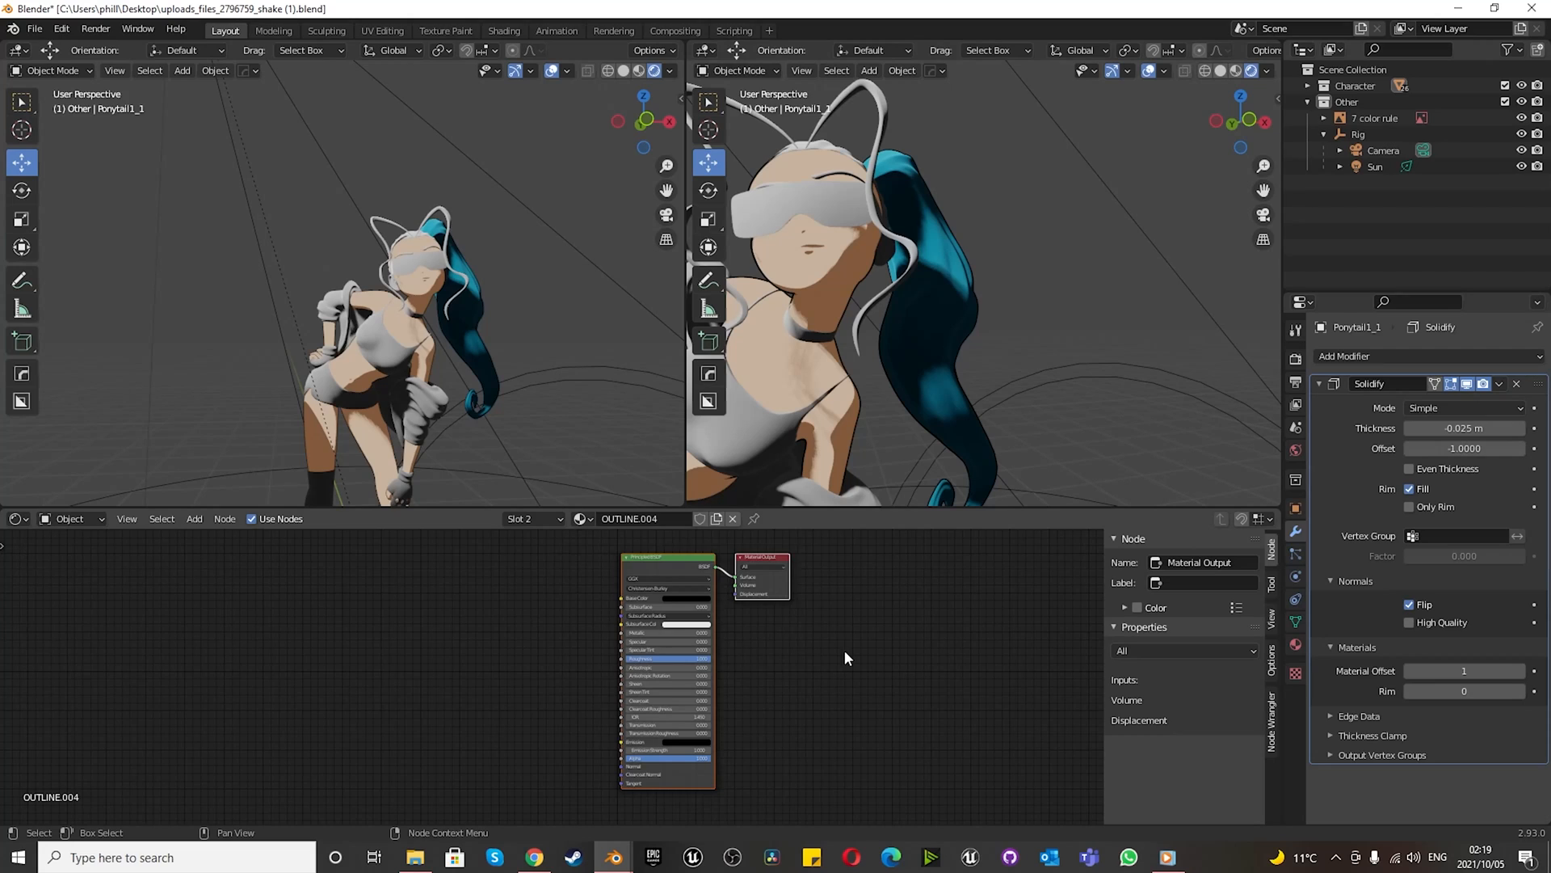
# - Move the Material Output node of the ponytail's outline material away from the Principled BSDF and set its target to Eevee
pyautogui.moveTo(762, 559); pyautogui.dragTo(872, 553)
pyautogui.scroll(3, 784, 576)
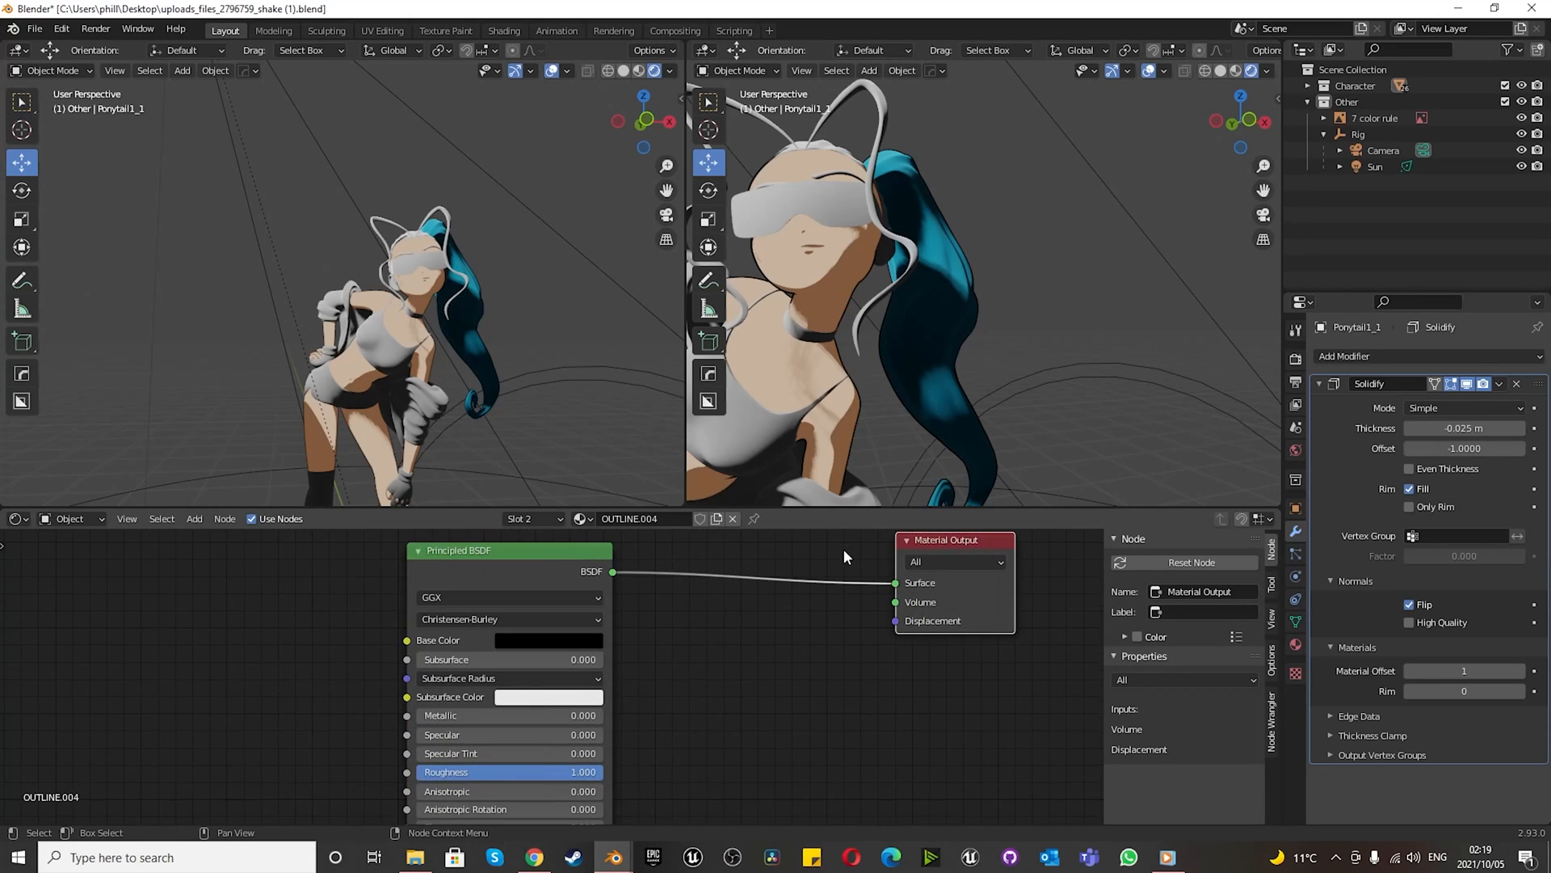
pyautogui.click(918, 564)
pyautogui.press('Return')
pyautogui.scroll(-3, 800, 658)
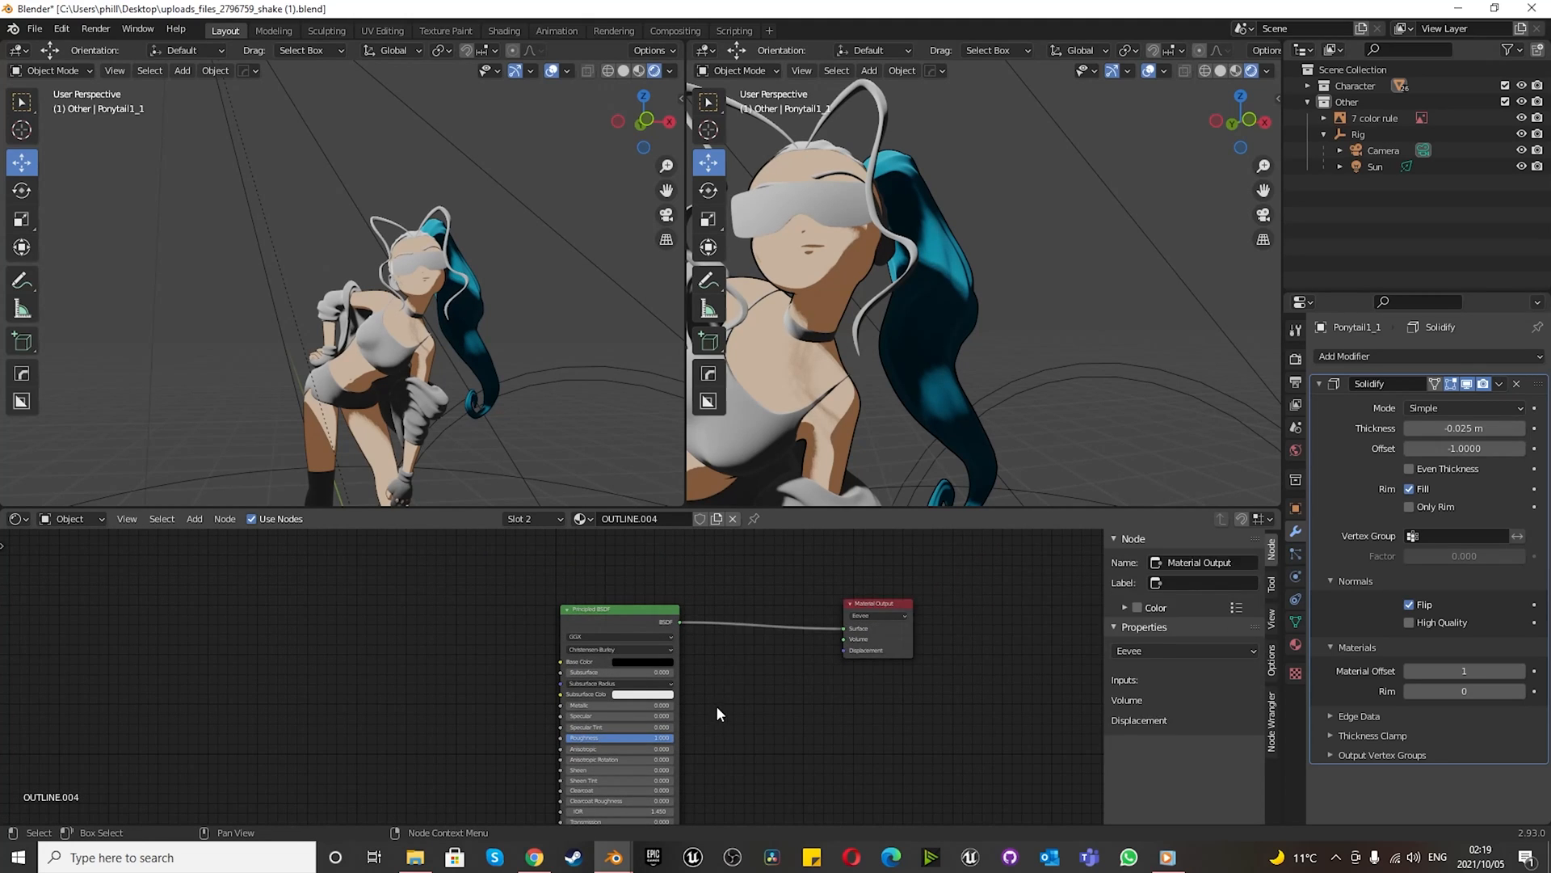
# - Add a Mix Shader node between the Principled BSDF and the Material Output in the ponytail's outline material
pyautogui.hotkey('shift', 'a')
pyautogui.moveTo(763, 674)
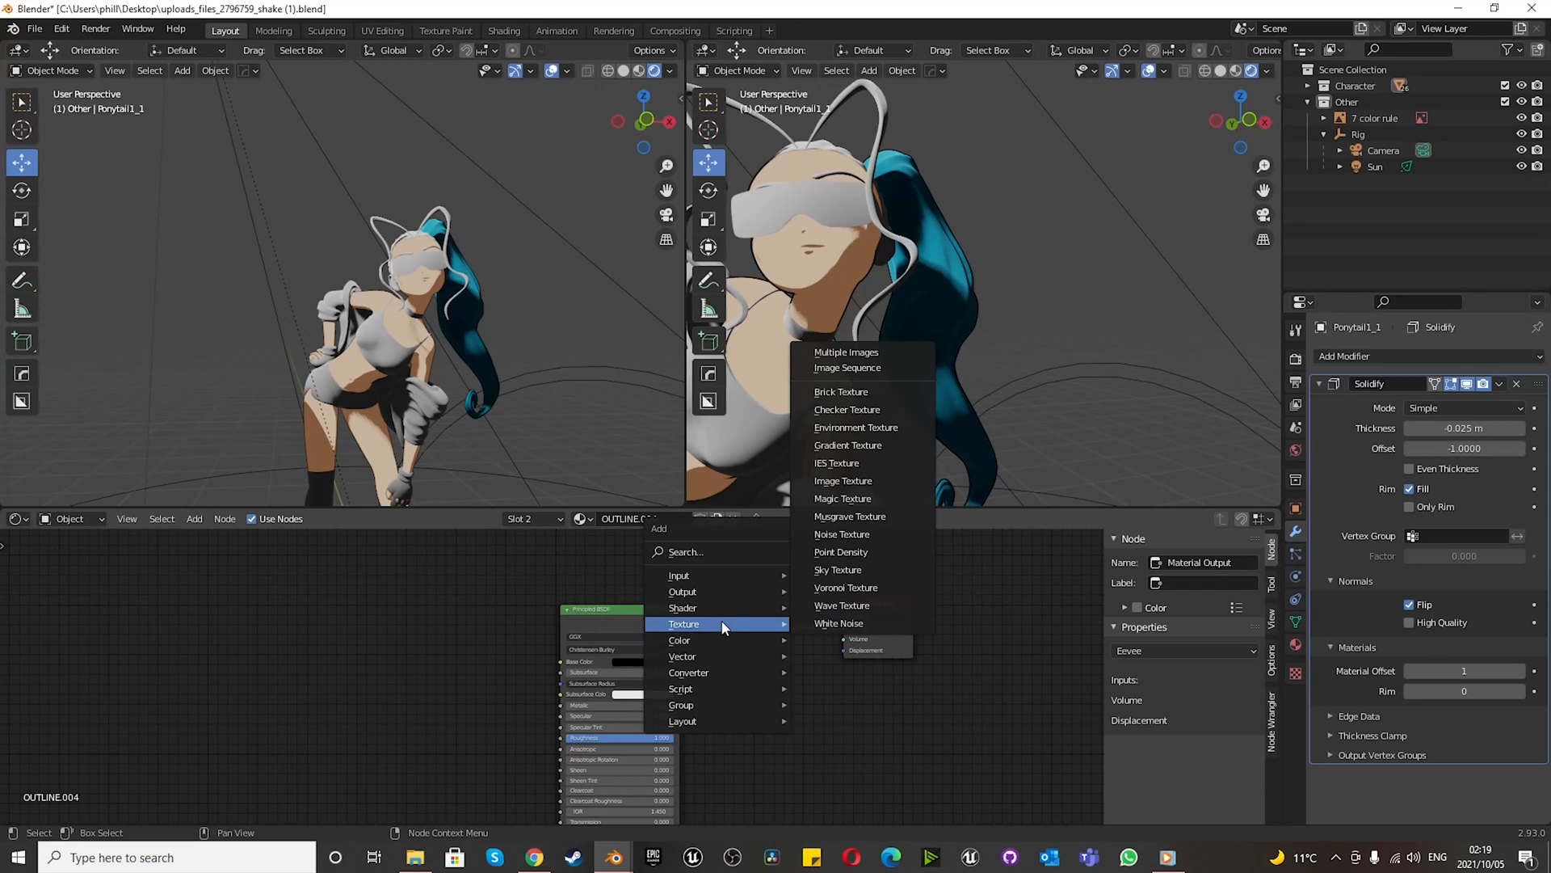
pyautogui.moveTo(721, 608)
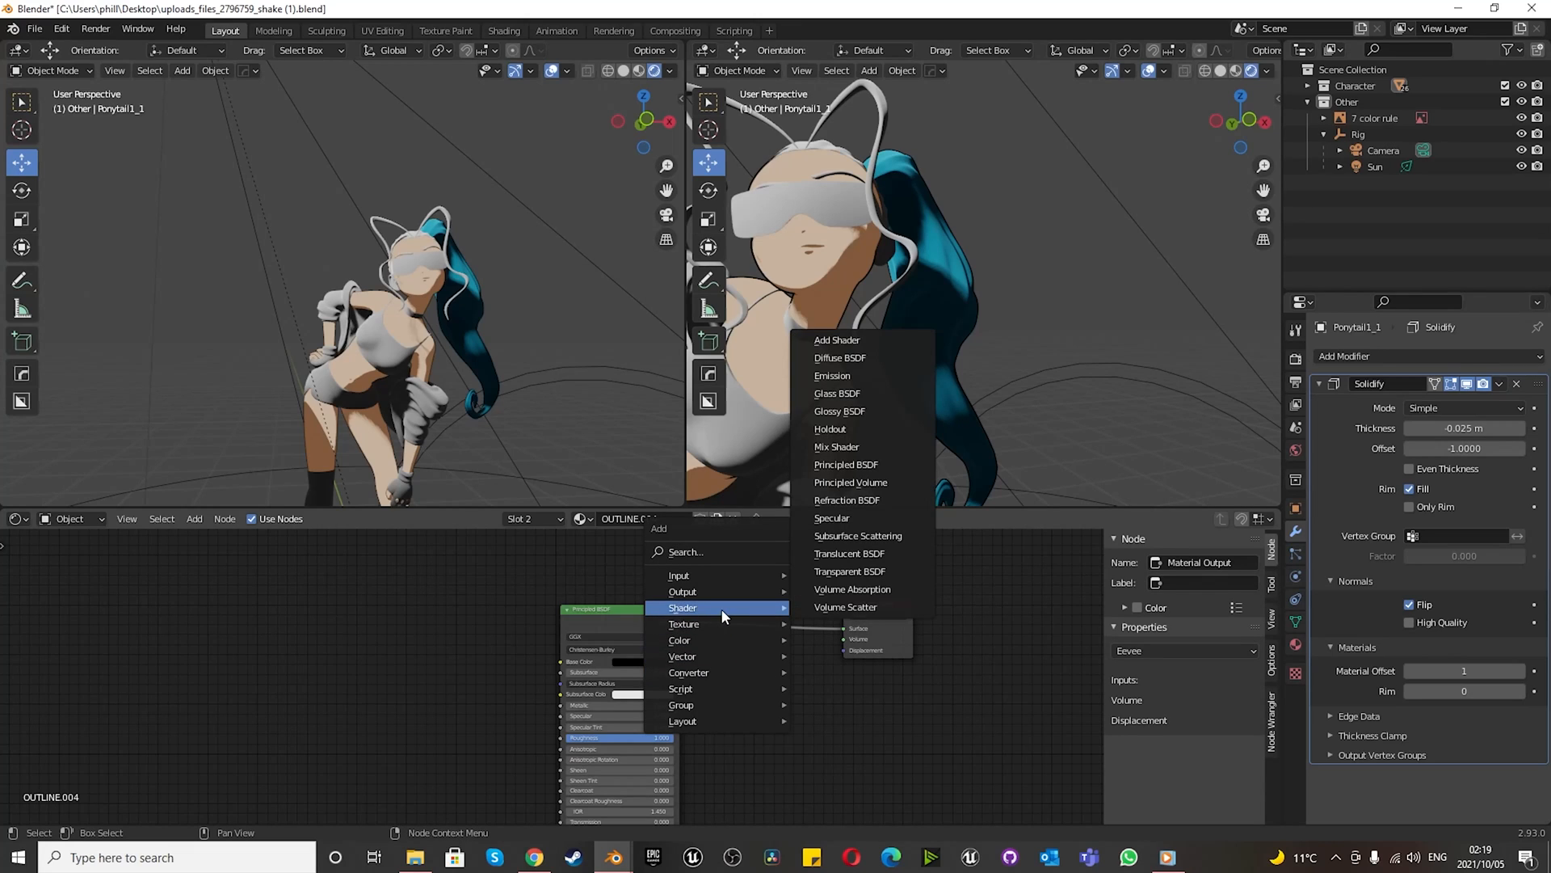
pyautogui.click(838, 447)
pyautogui.click(818, 669)
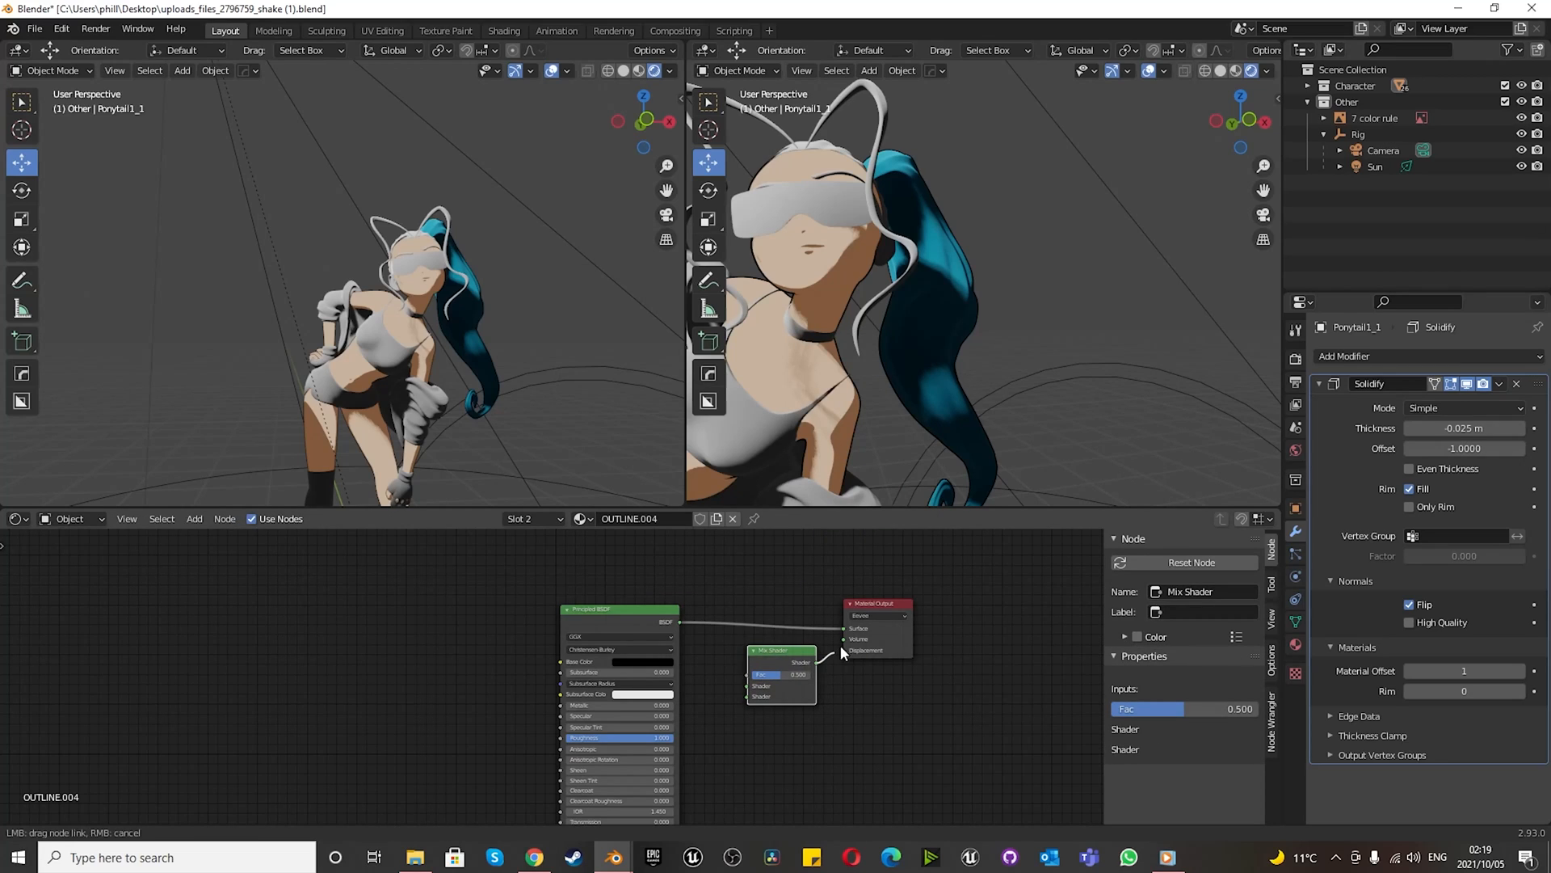
pyautogui.click(847, 646)
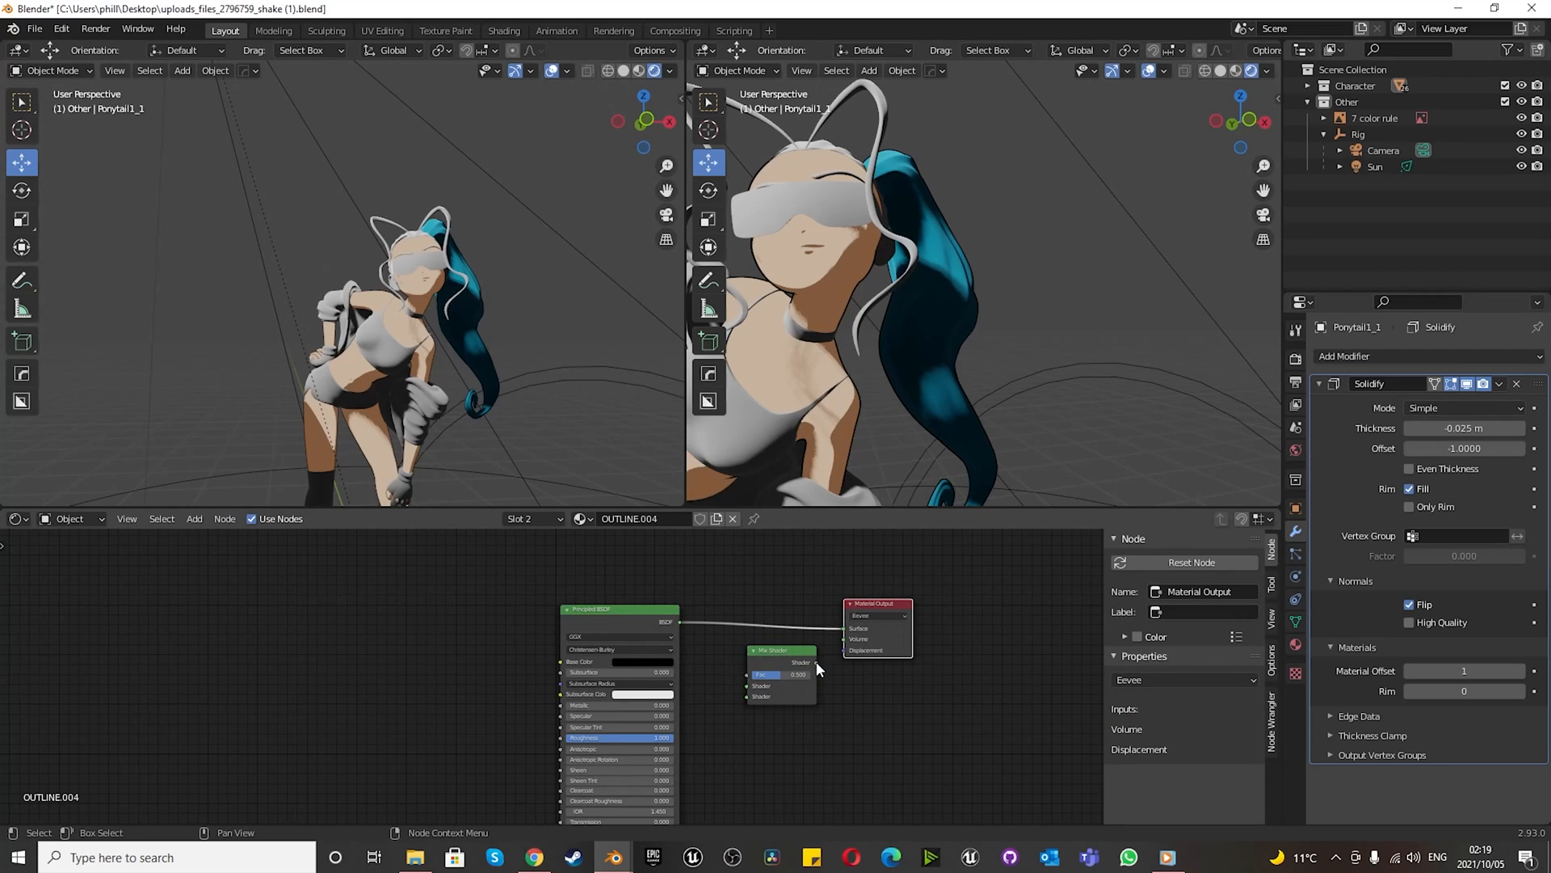
pyautogui.click(816, 661)
pyautogui.scroll(6, 820, 658)
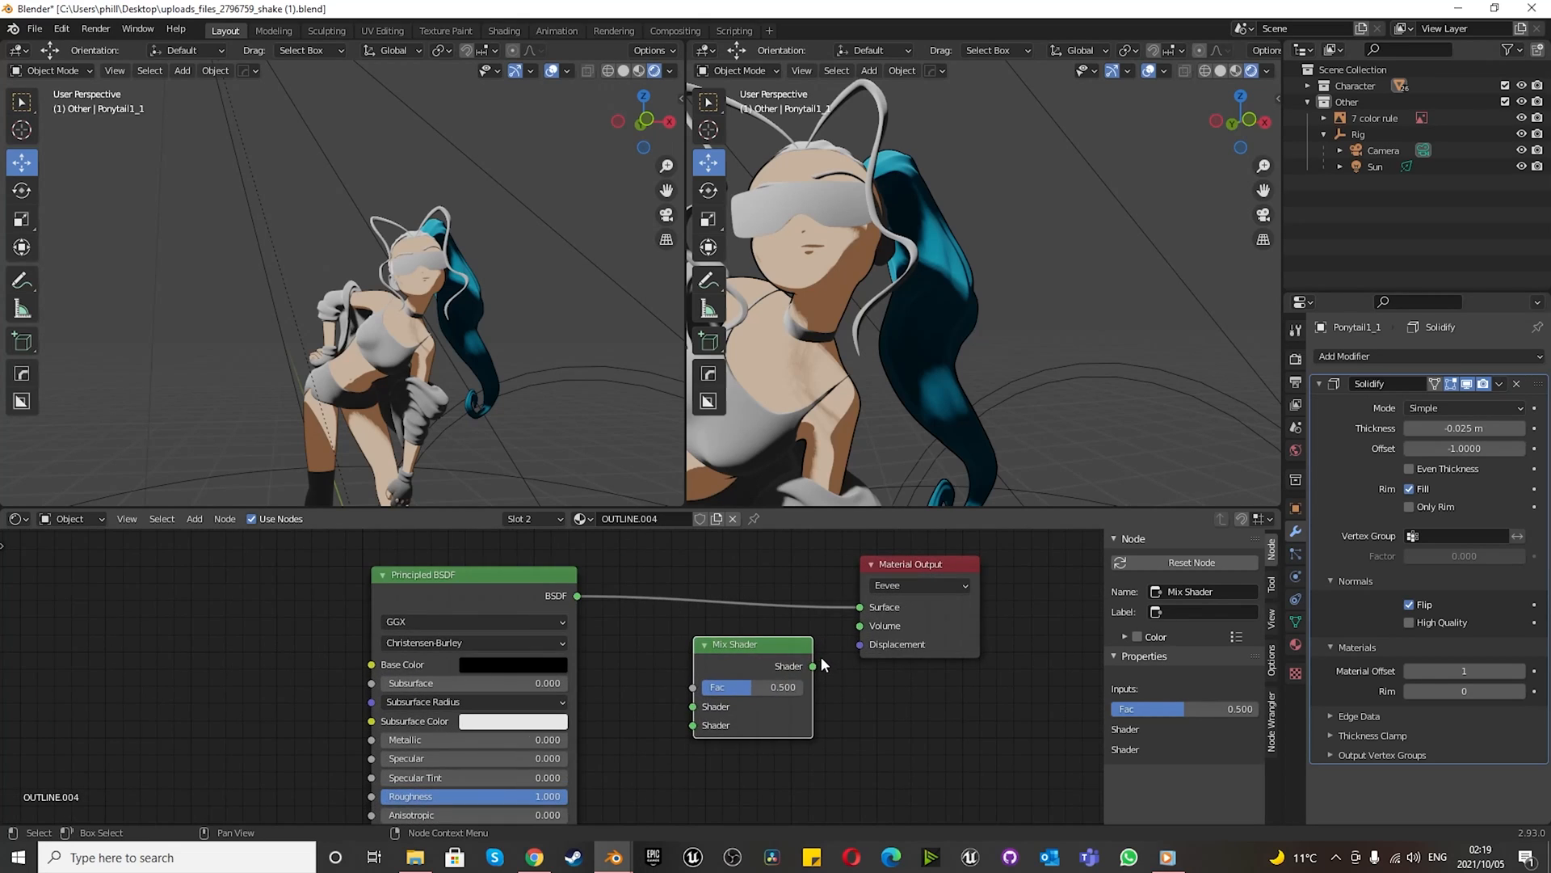
# - Link the Mix Shader to the Material Output's Surface and the Principled BSDF to its first Shader input, rearranging the nodes
pyautogui.moveTo(794, 731); pyautogui.dragTo(887, 597)
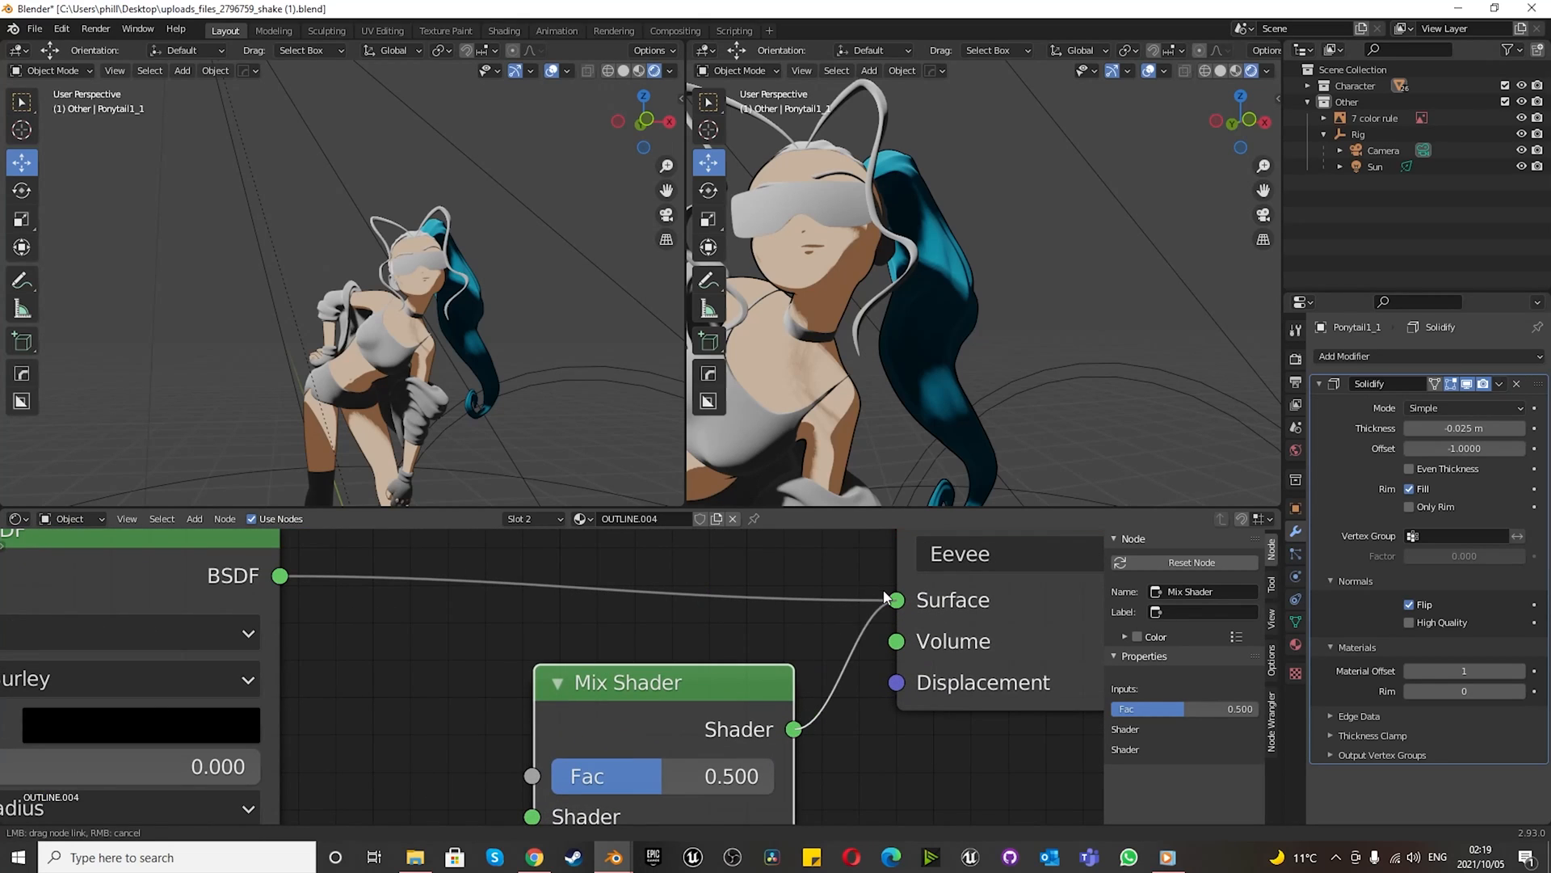
pyautogui.moveTo(718, 695); pyautogui.dragTo(717, 562)
pyautogui.scroll(-2, 577, 644)
pyautogui.scroll(1, 577, 644)
pyautogui.moveTo(440, 587); pyautogui.dragTo(648, 691)
pyautogui.moveTo(375, 552); pyautogui.dragTo(373, 661)
pyautogui.scroll(-8, 373, 662)
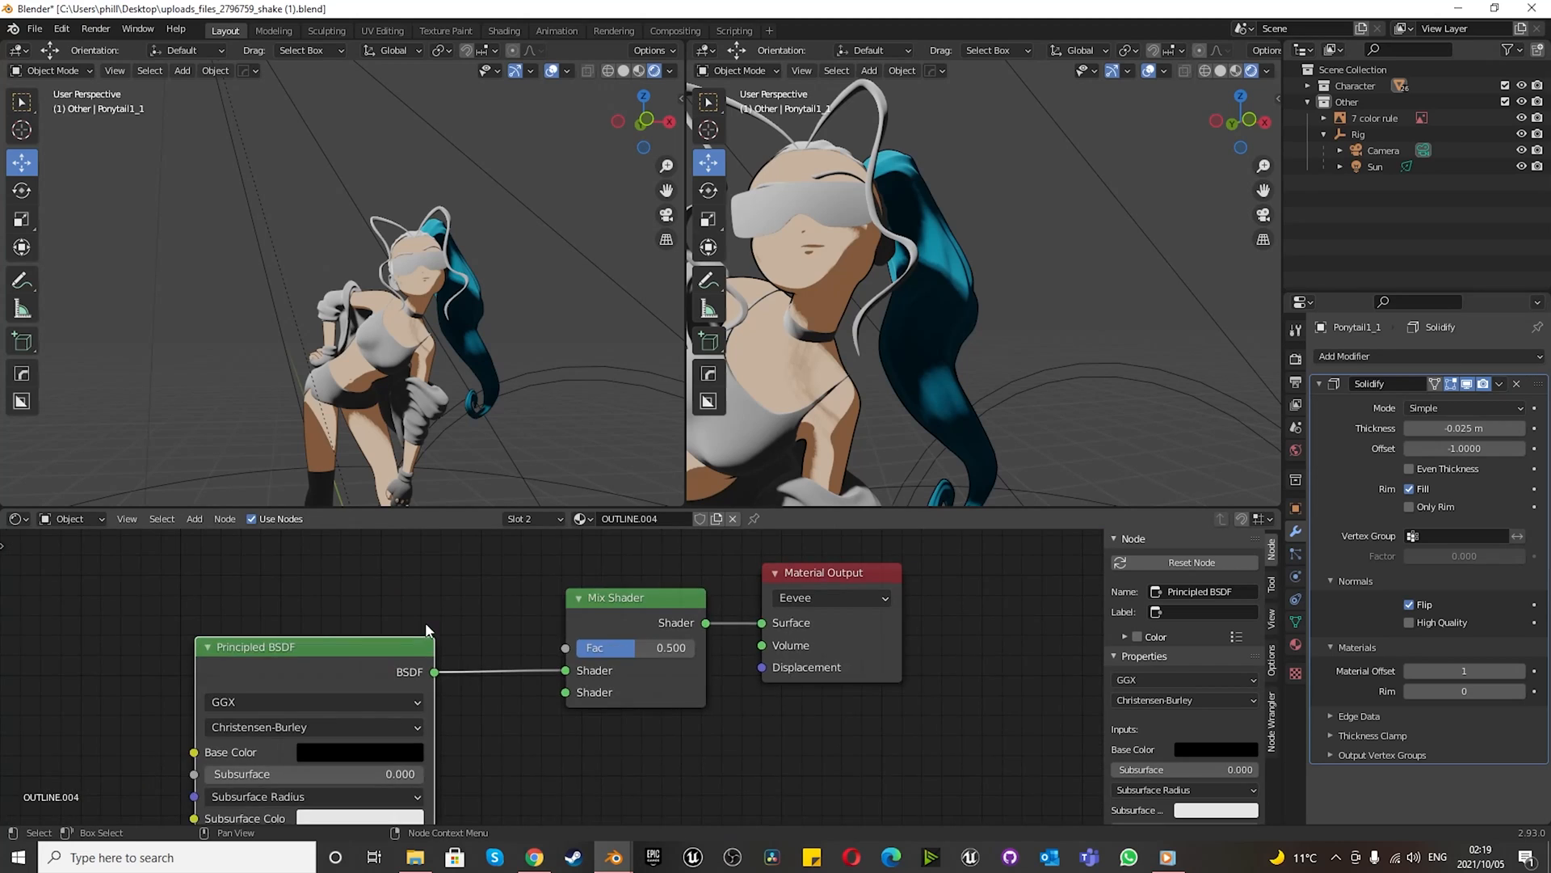
pyautogui.scroll(7, 388, 684)
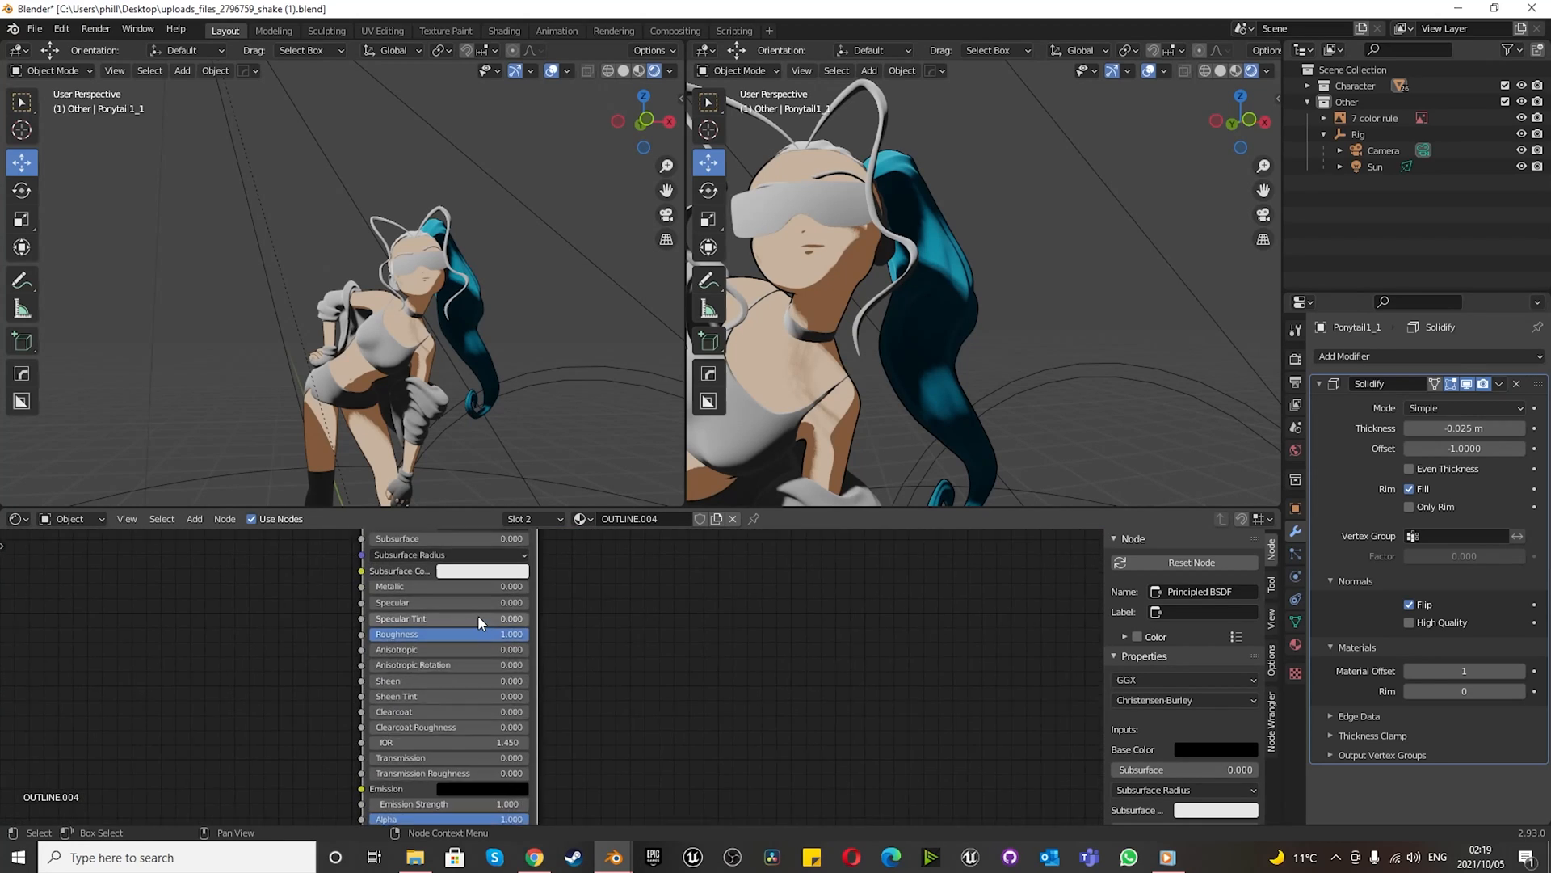
pyautogui.scroll(-7, 539, 671)
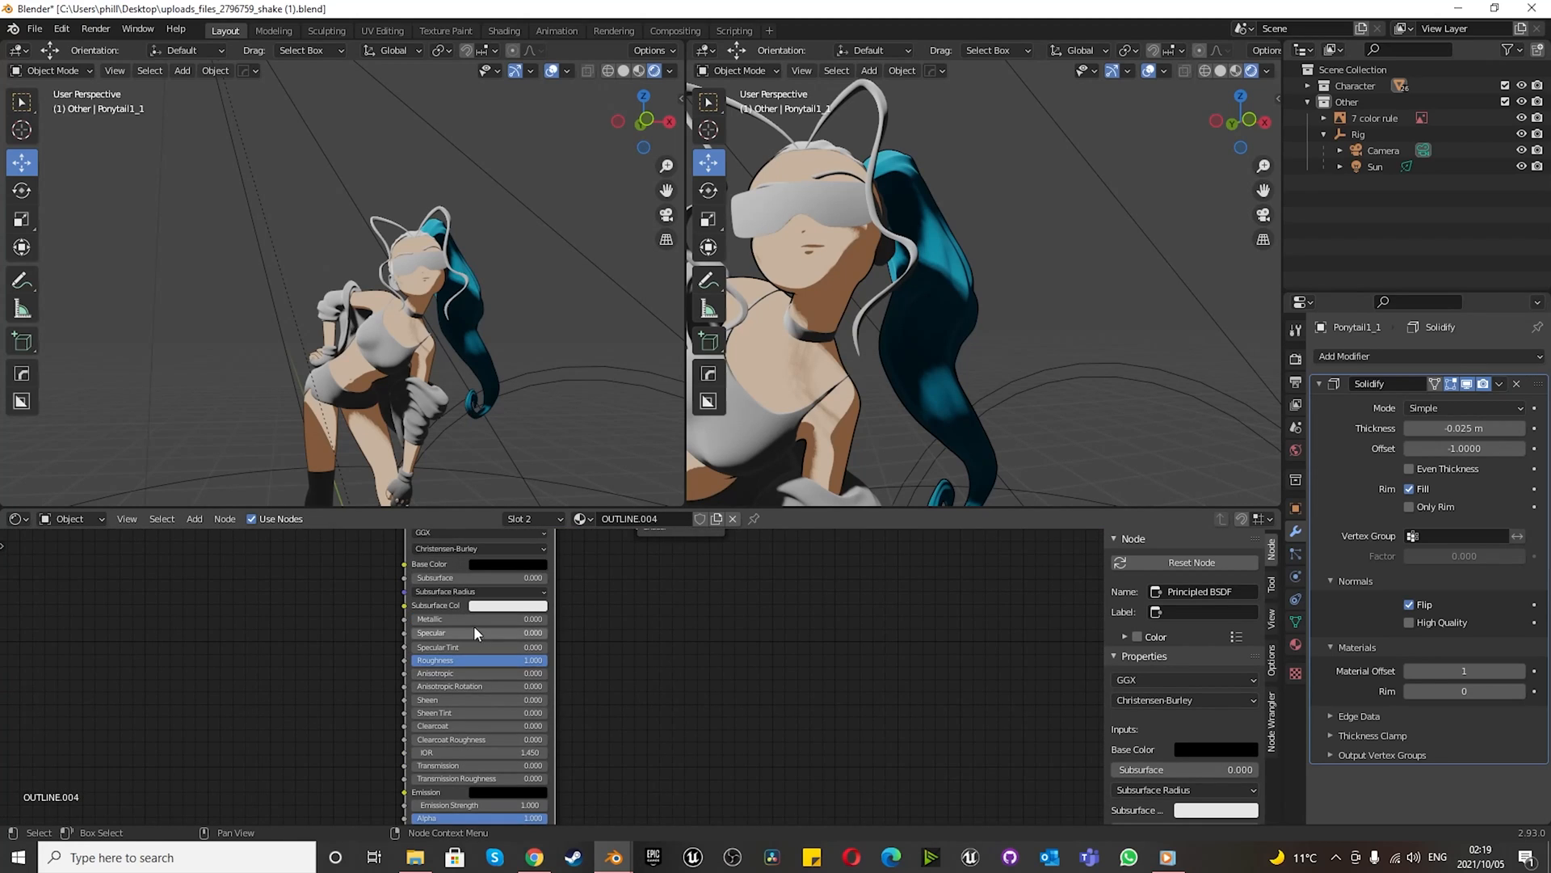
pyautogui.scroll(6, 484, 726)
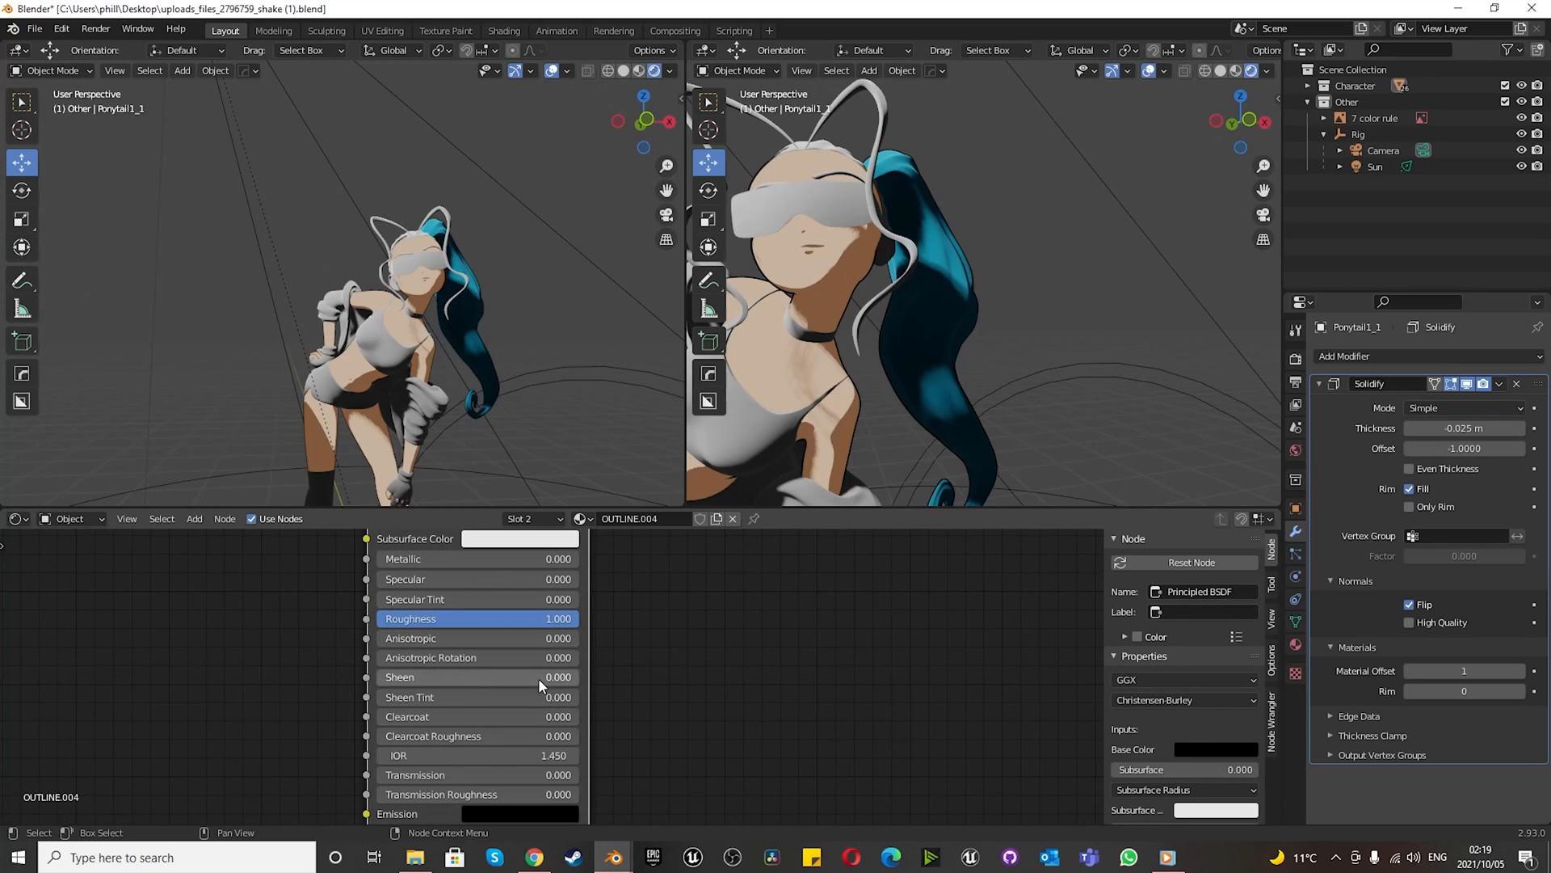
pyautogui.scroll(-2, 539, 676)
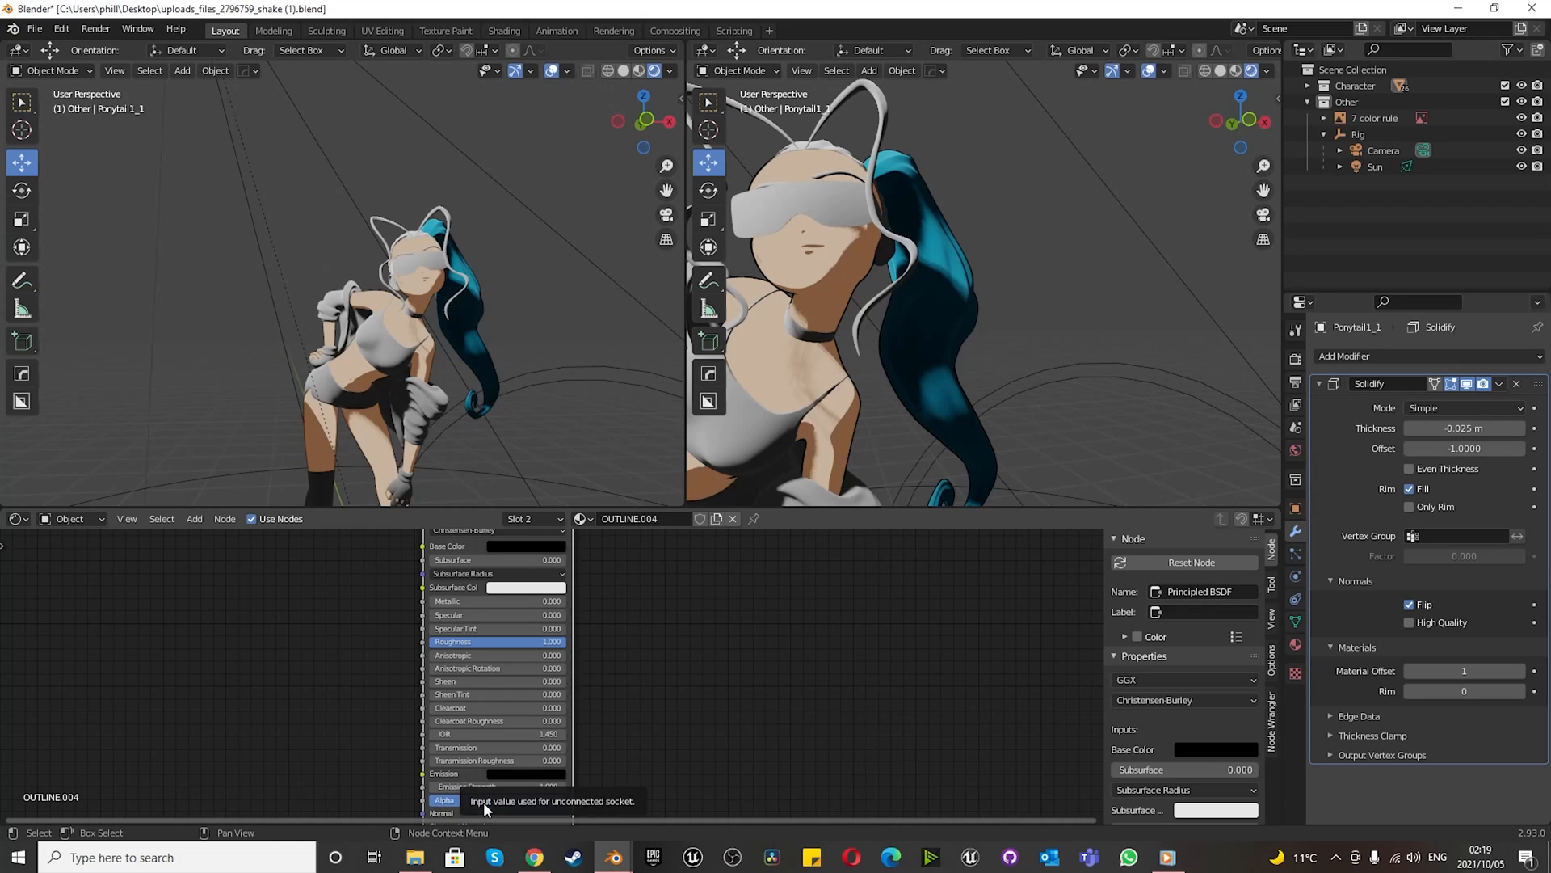
pyautogui.scroll(-2, 483, 800)
pyautogui.scroll(2, 511, 624)
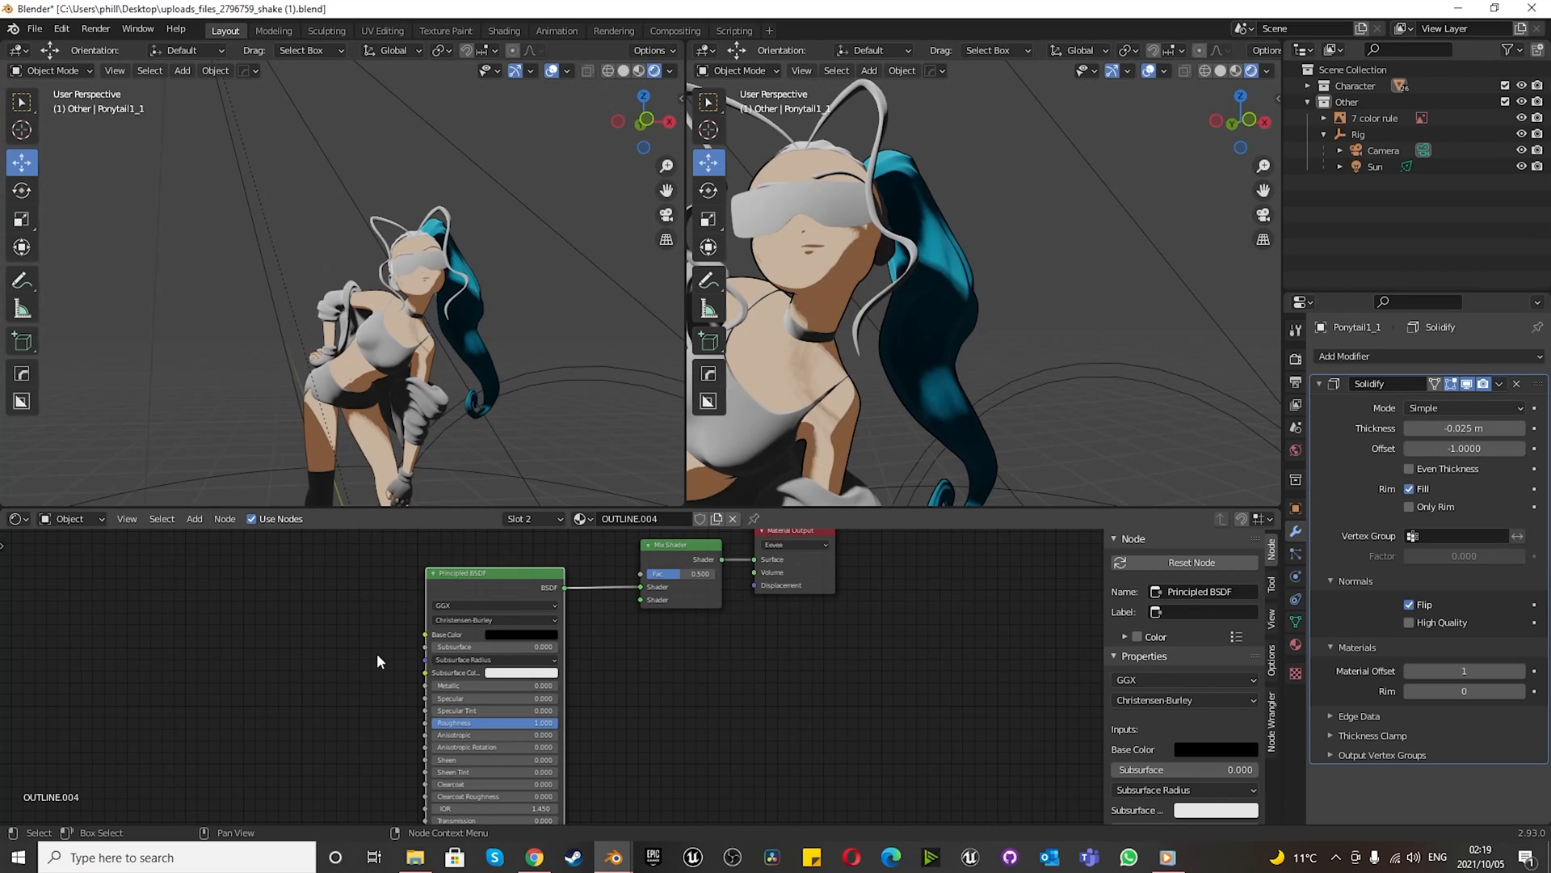
pyautogui.scroll(1, 326, 633)
pyautogui.scroll(2, 328, 642)
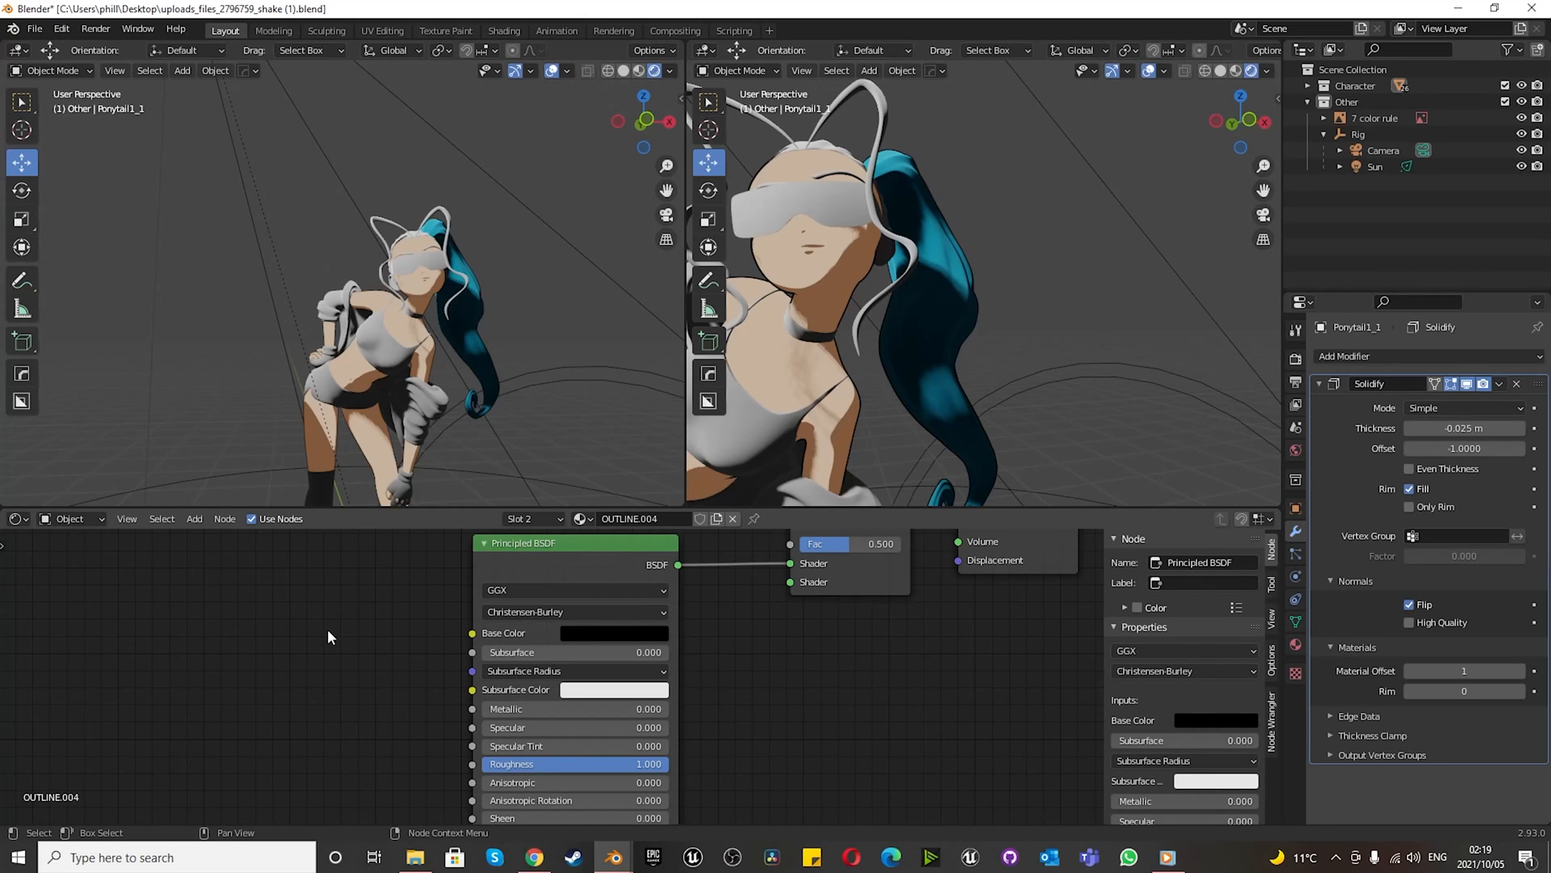
pyautogui.scroll(-3, 464, 629)
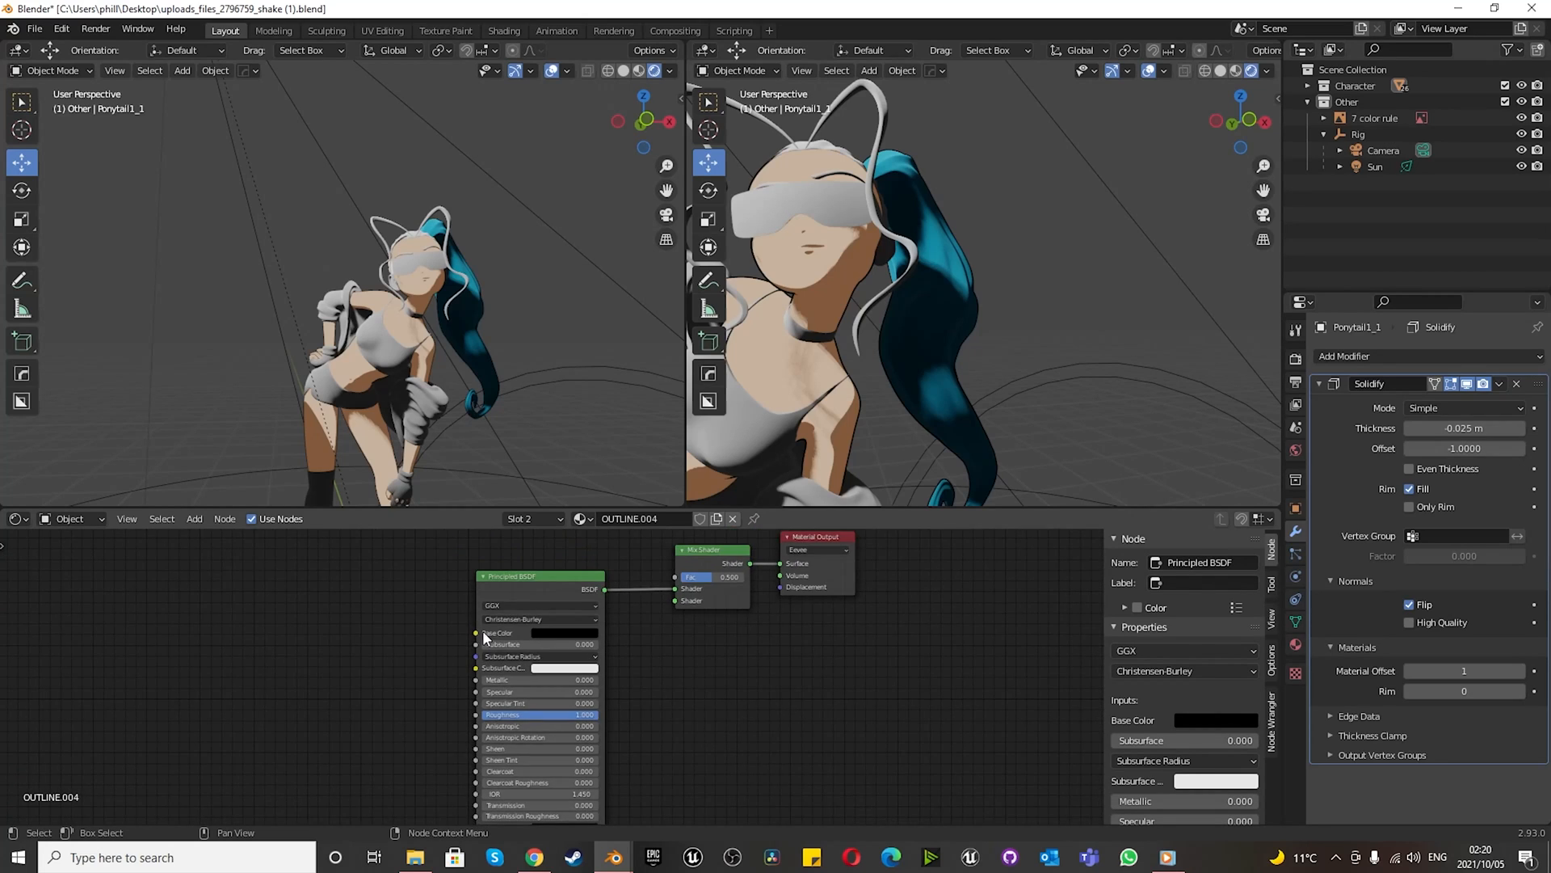
# - Undo the recent node changes in the ponytail's outline material, back to before the Mix Shader node was added
pyautogui.moveTo(420, 577); pyautogui.dragTo(450, 653)
pyautogui.hotkey('ctrl', 'z')
pyautogui.hotkey('ctrl', 'z')
pyautogui.hotkey('ctrl', 'z')
pyautogui.hotkey('ctrl', 'z')
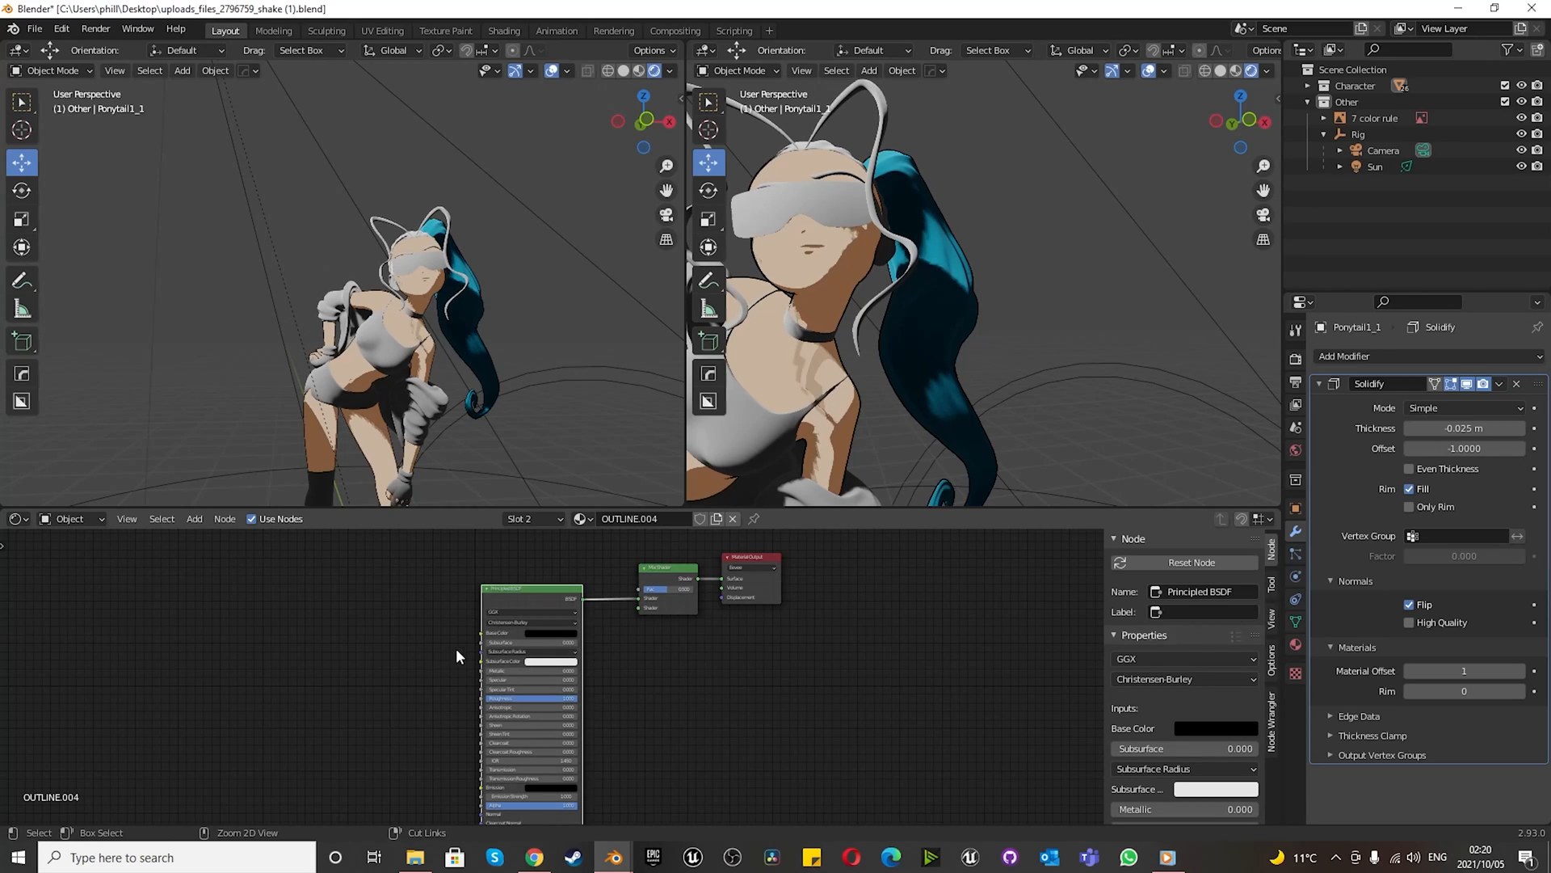
pyautogui.hotkey('ctrl', 'z')
pyautogui.hotkey('ctrl', 'z')
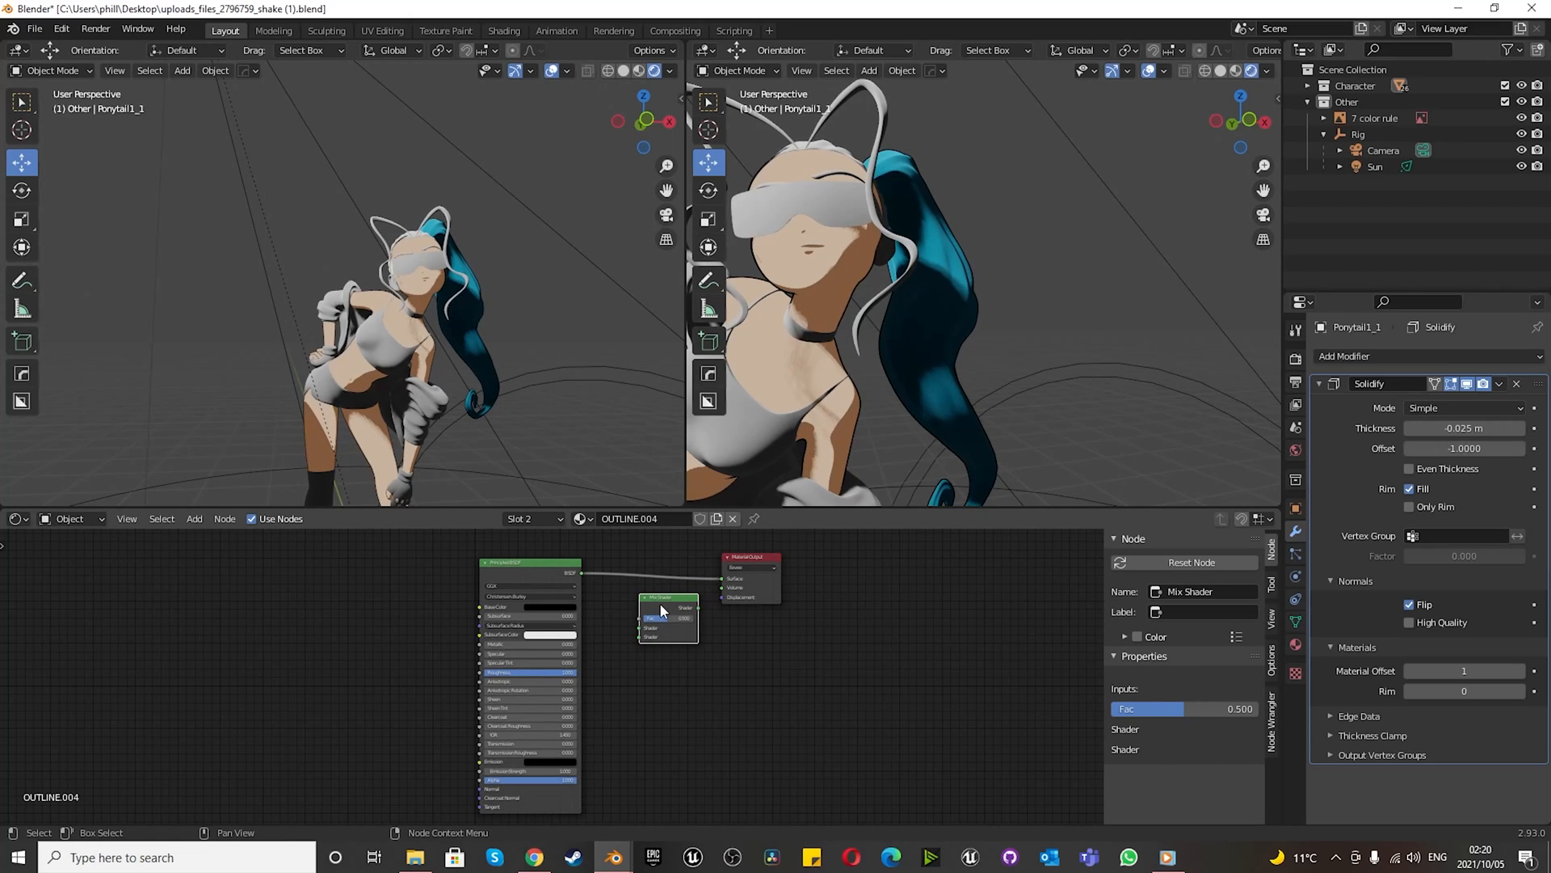
pyautogui.hotkey('ctrl', 'z')
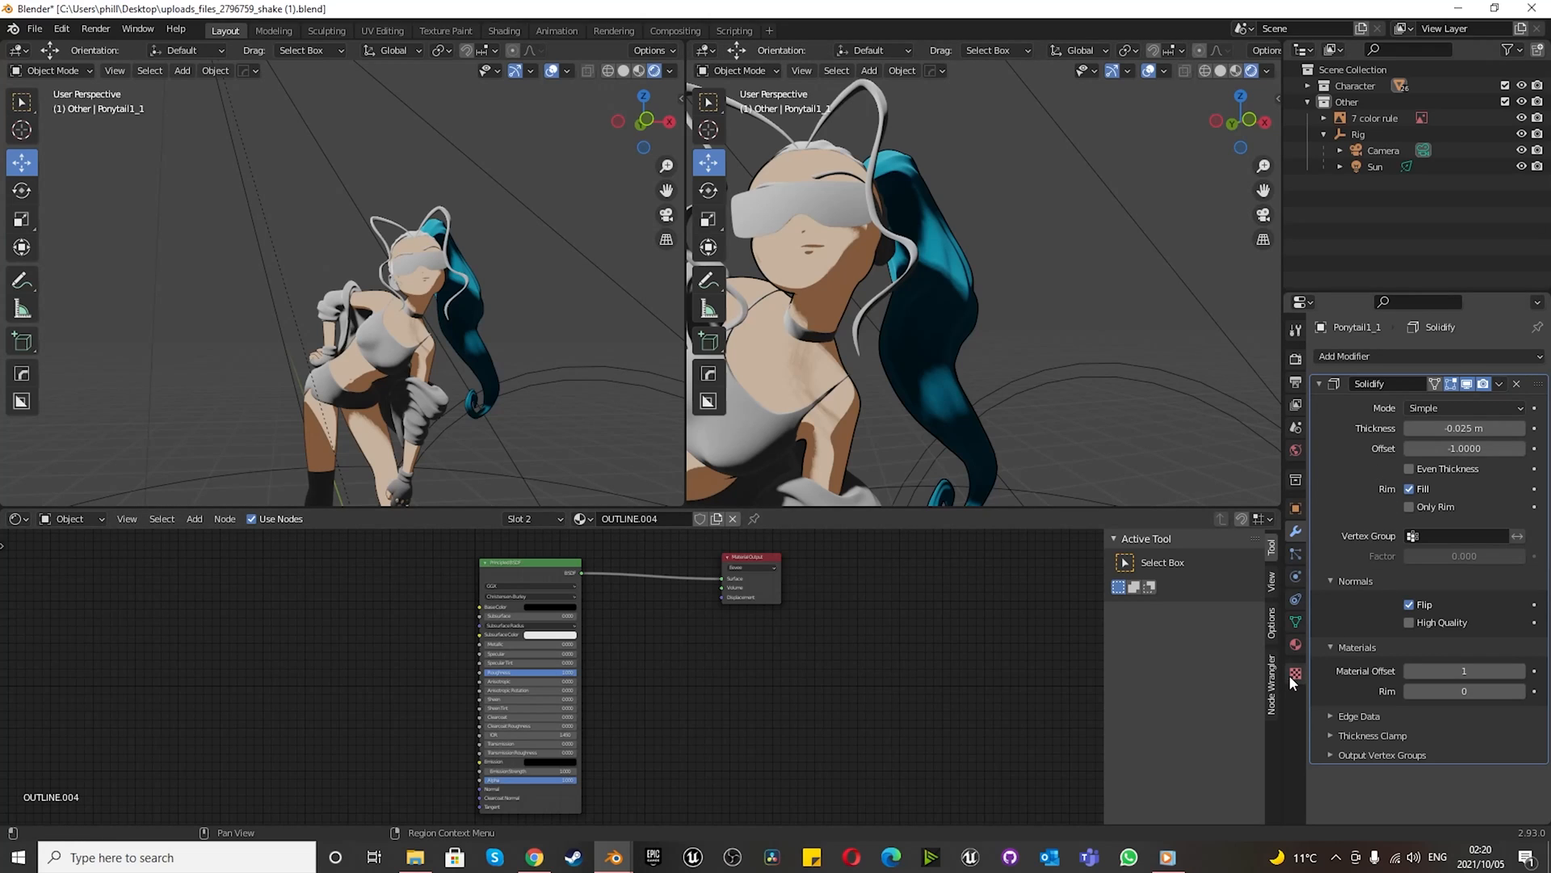
# - Switch to the ponytail's colour material Ponytail1_1 and delete its Normal Map node
pyautogui.click(1295, 644)
pyautogui.click(1359, 359)
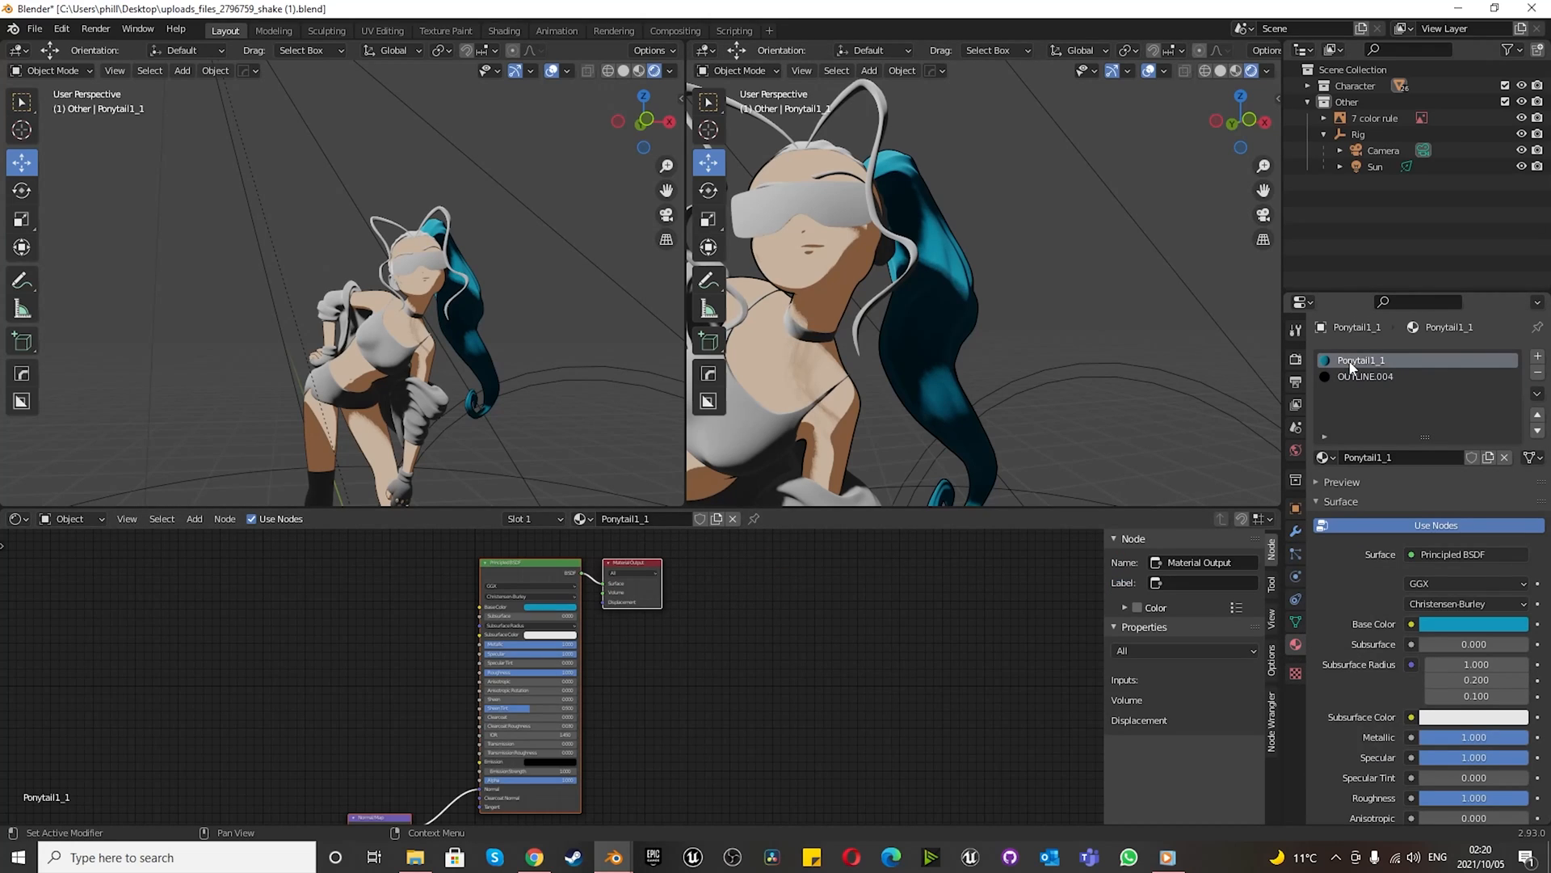
pyautogui.scroll(-2, 700, 690)
pyautogui.scroll(2, 469, 733)
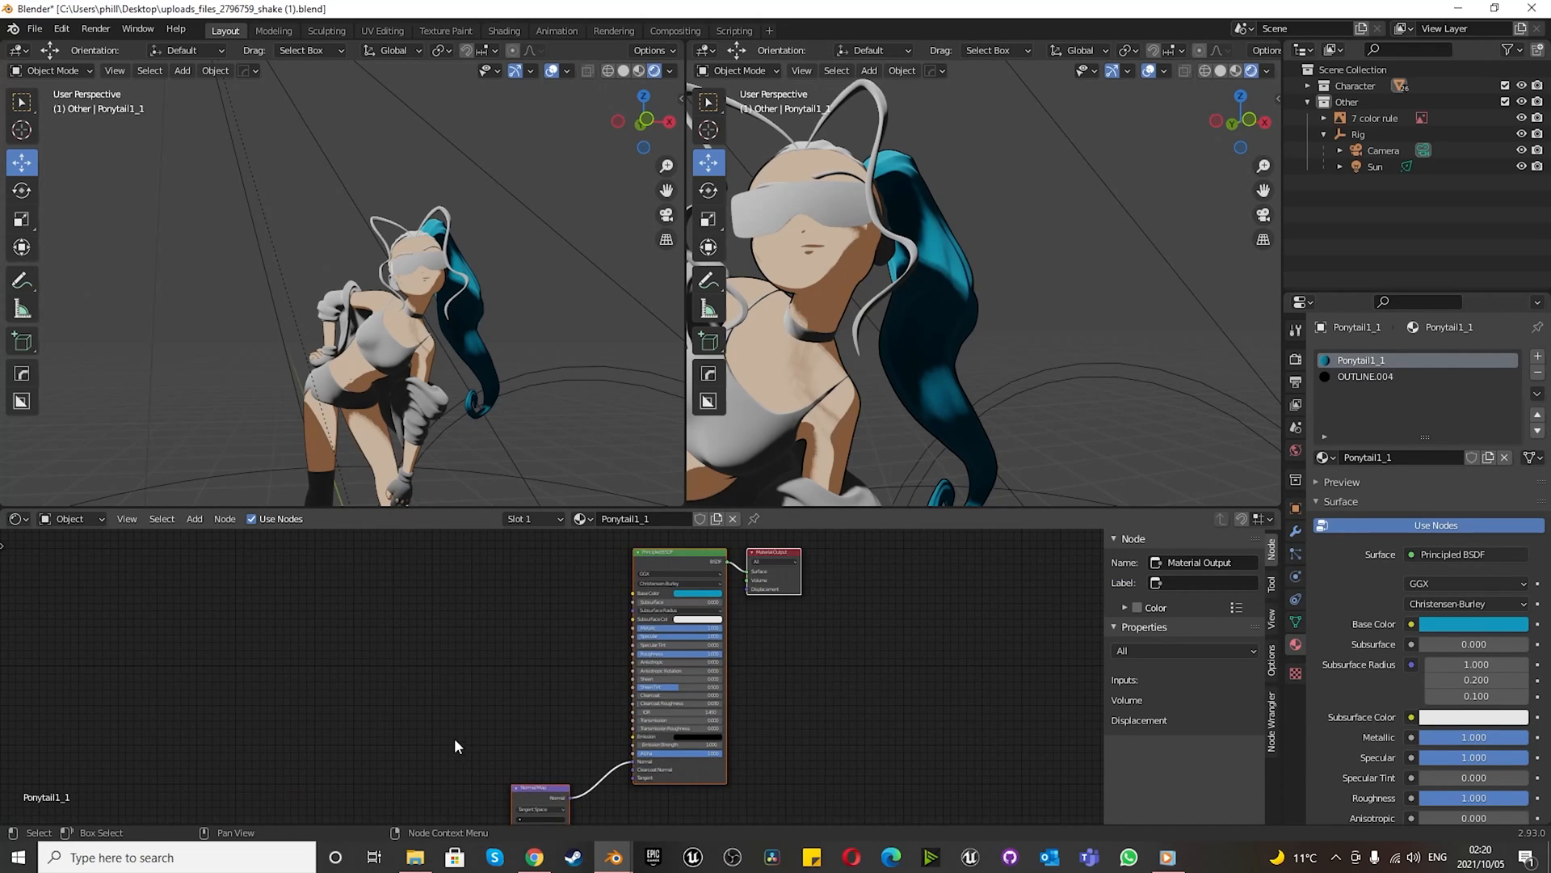
pyautogui.click(520, 797)
pyautogui.press('x')
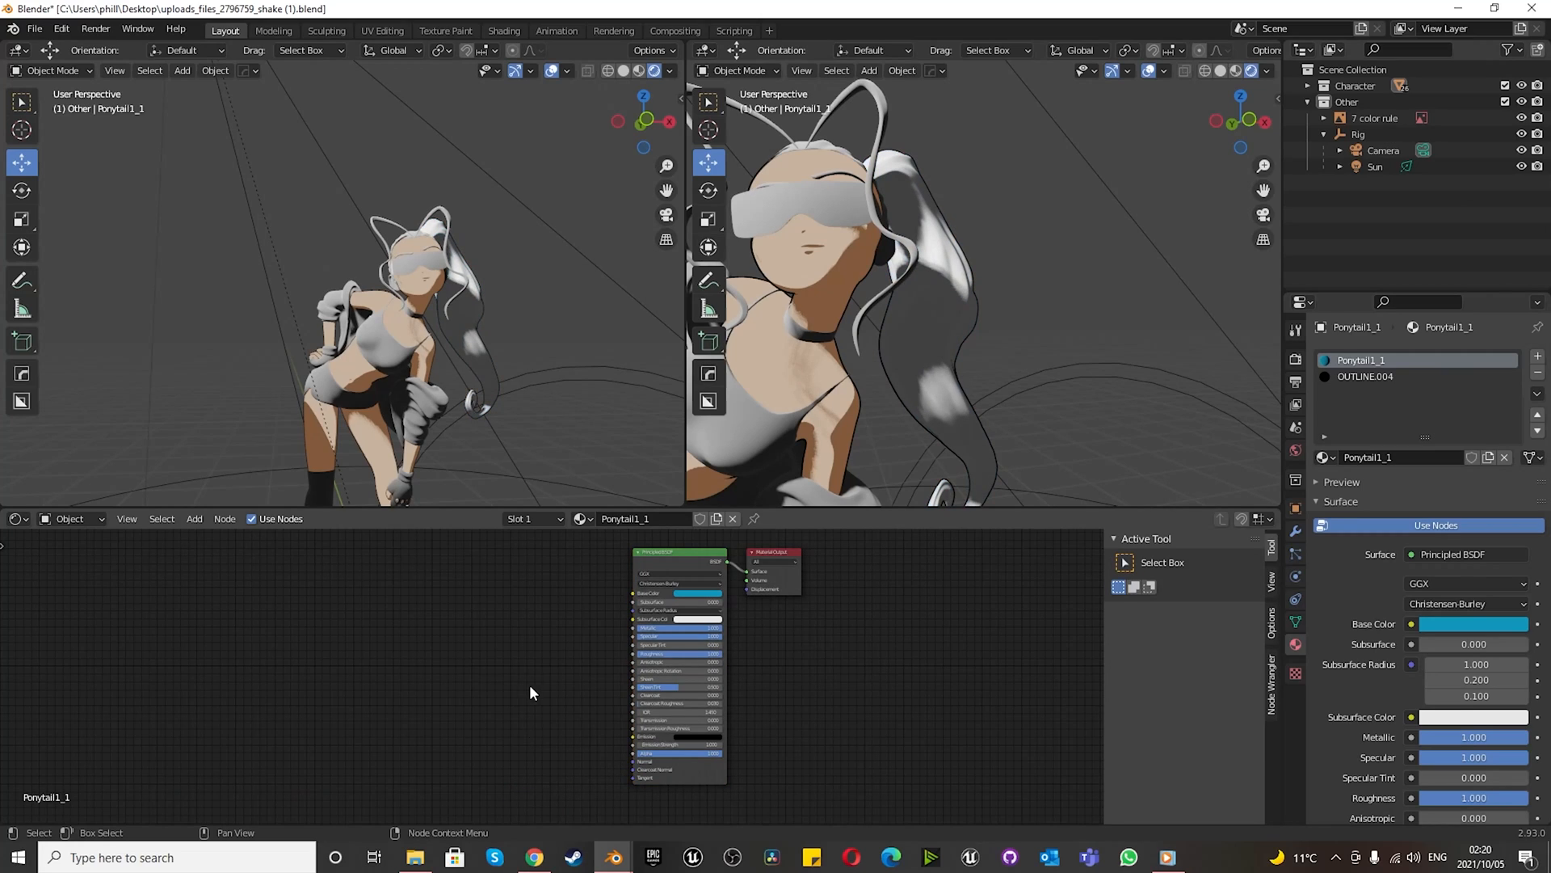
# - Move the Material Output away from the Principled BSDF in Ponytail1_1 and add a Mix Shader node between them
pyautogui.scroll(2, 554, 607)
pyautogui.scroll(-2, 585, 643)
pyautogui.moveTo(782, 574); pyautogui.dragTo(956, 563)
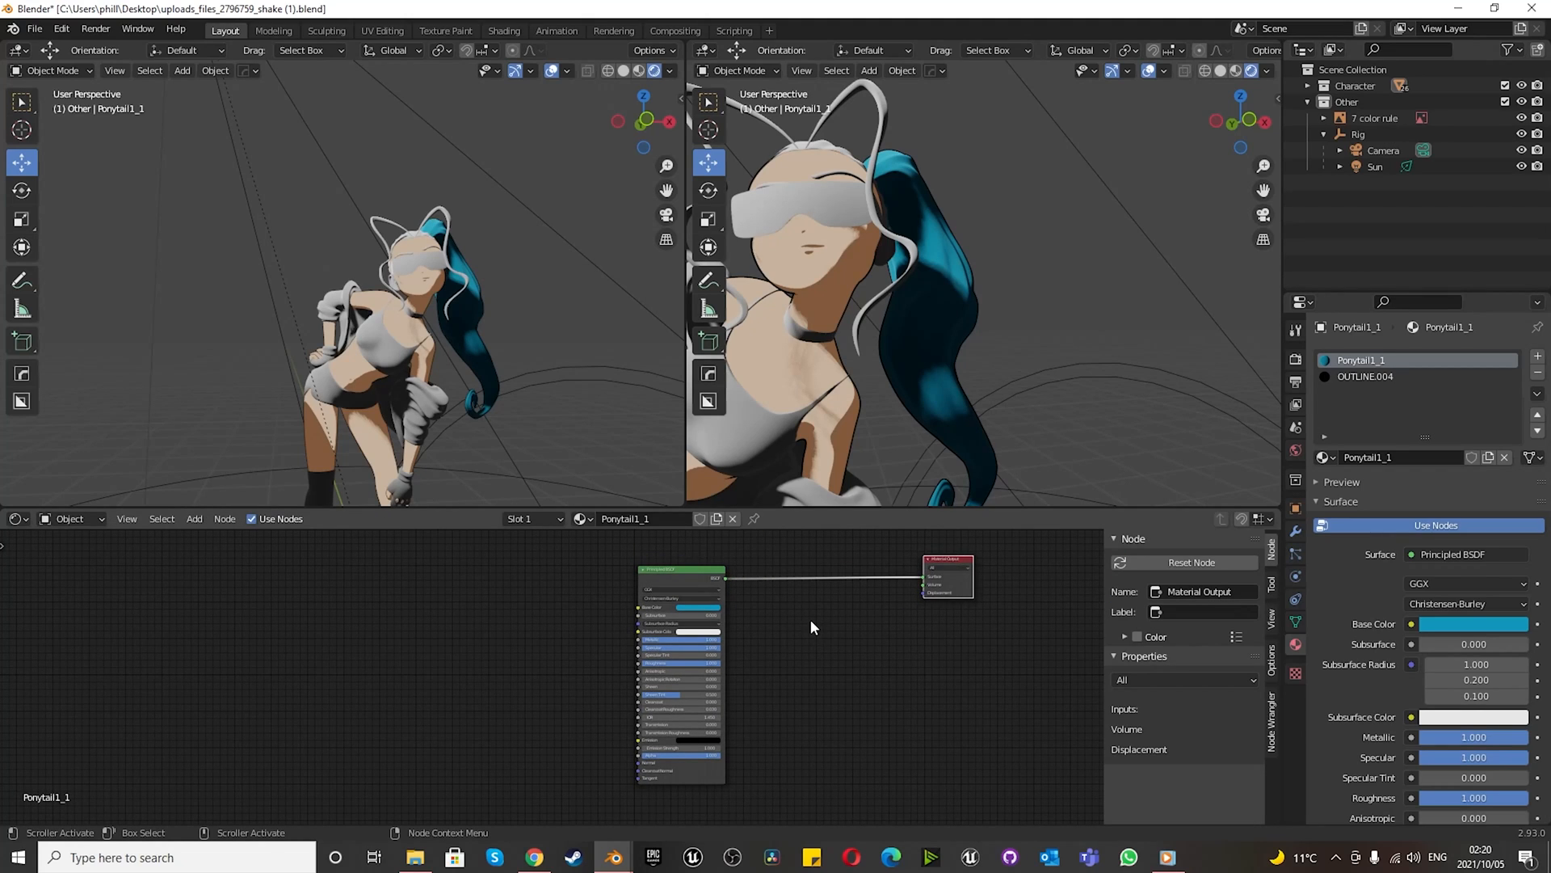
pyautogui.hotkey('shift', 'a')
pyautogui.moveTo(812, 618)
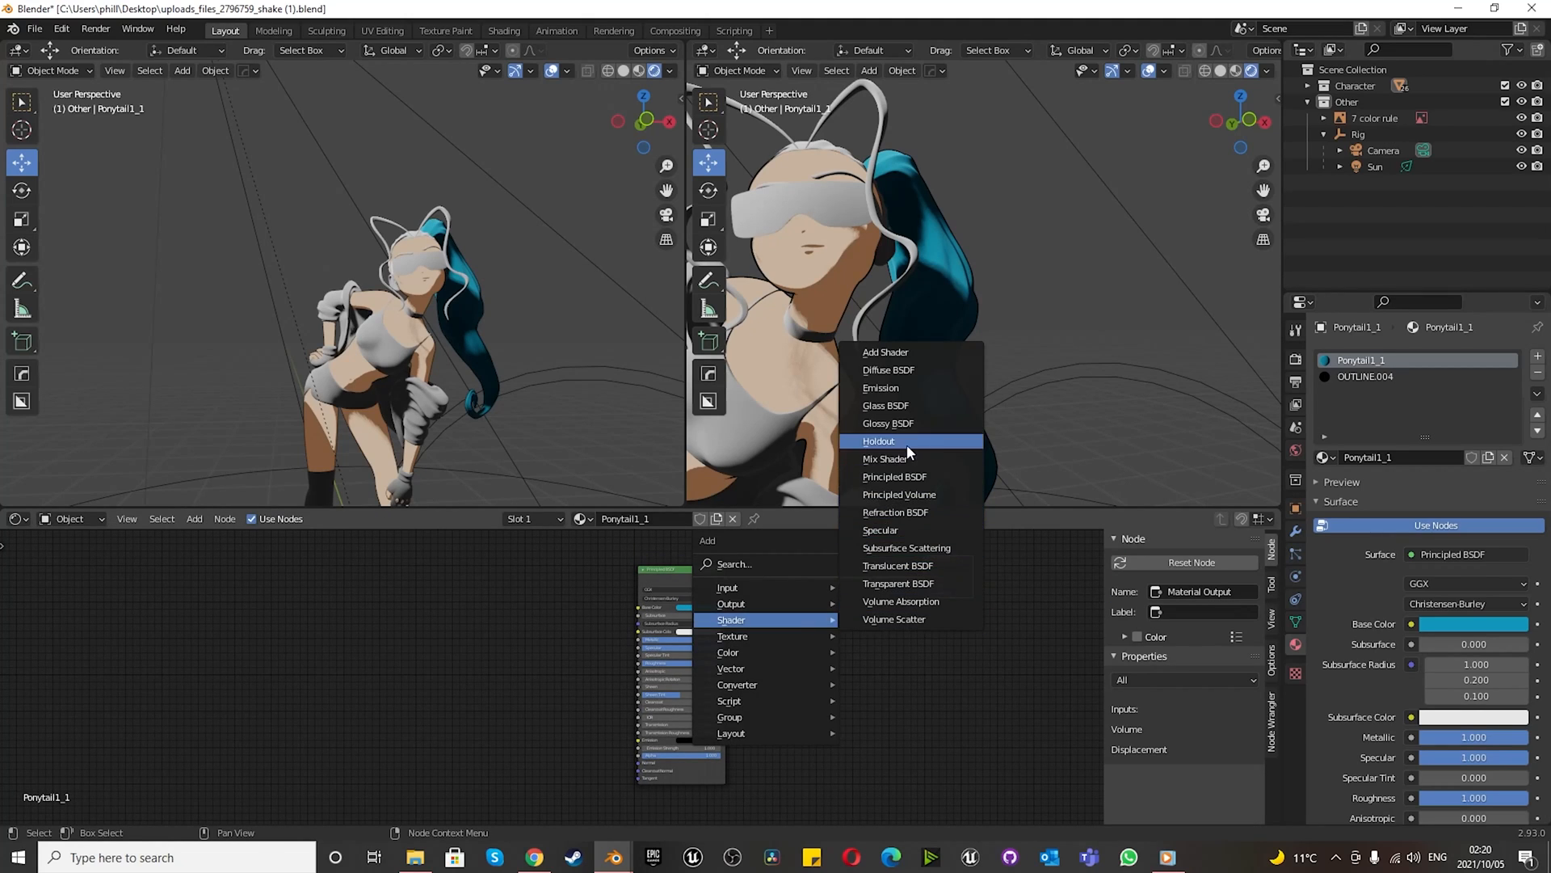
pyautogui.click(885, 458)
pyautogui.click(895, 580)
pyautogui.scroll(4, 892, 585)
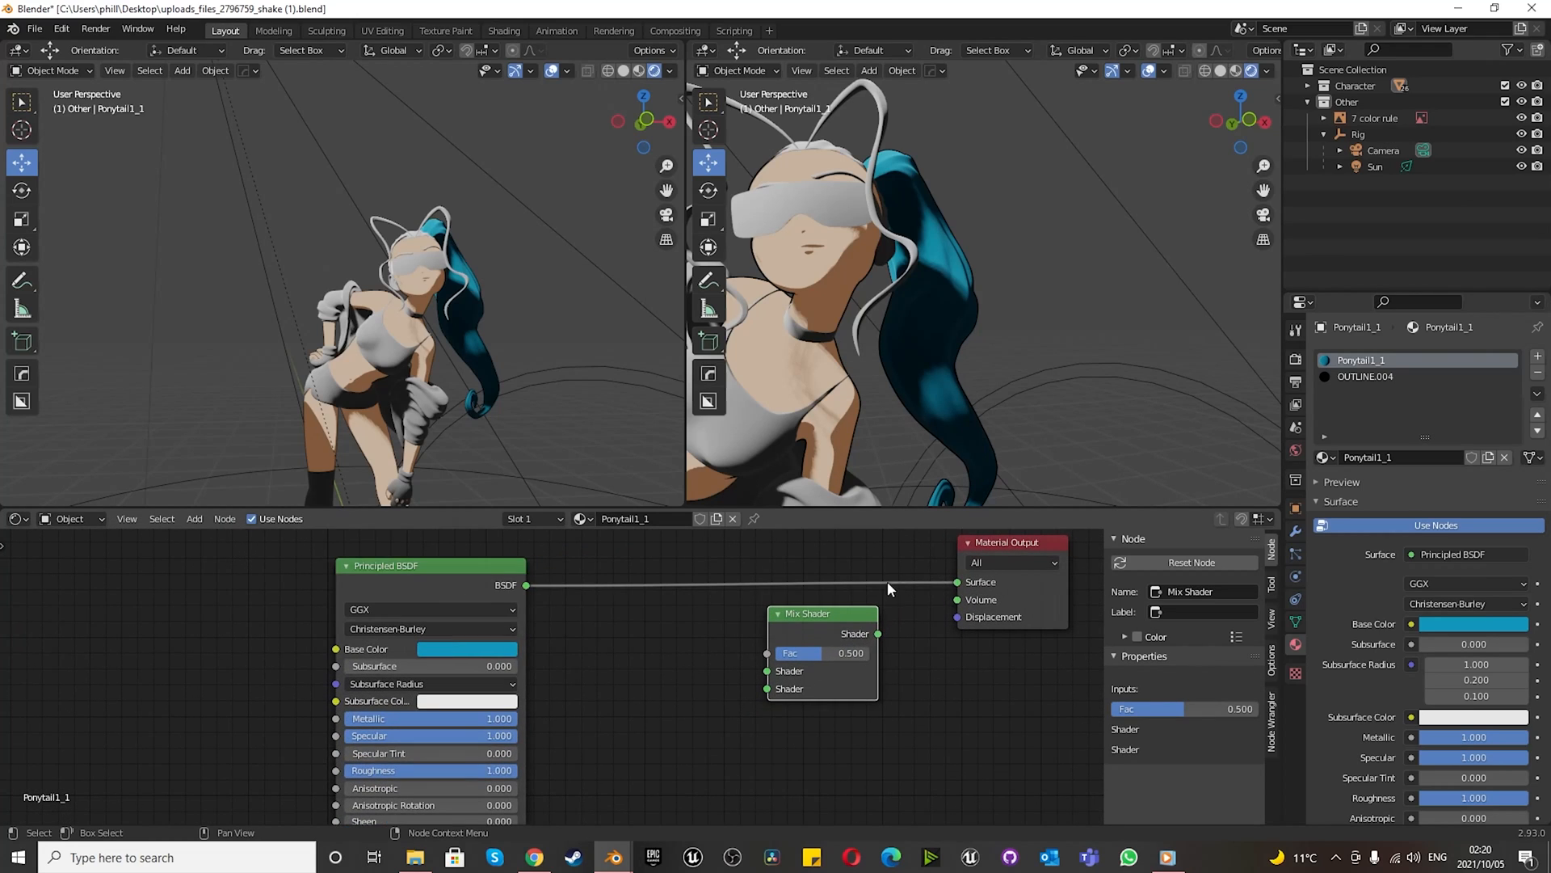
# - Link the Mix Shader to the Surface input and the Principled BSDF to its first Shader input in Ponytail1_1, rearranging the nodes
pyautogui.moveTo(879, 634); pyautogui.dragTo(958, 582)
pyautogui.moveTo(821, 615); pyautogui.dragTo(824, 563)
pyautogui.moveTo(526, 585); pyautogui.dragTo(770, 619)
pyautogui.moveTo(448, 568)
pyautogui.mouseDown()
pyautogui.moveTo(530, 617)
pyautogui.moveTo(535, 605)
pyautogui.mouseUp()
pyautogui.scroll(-4, 603, 681)
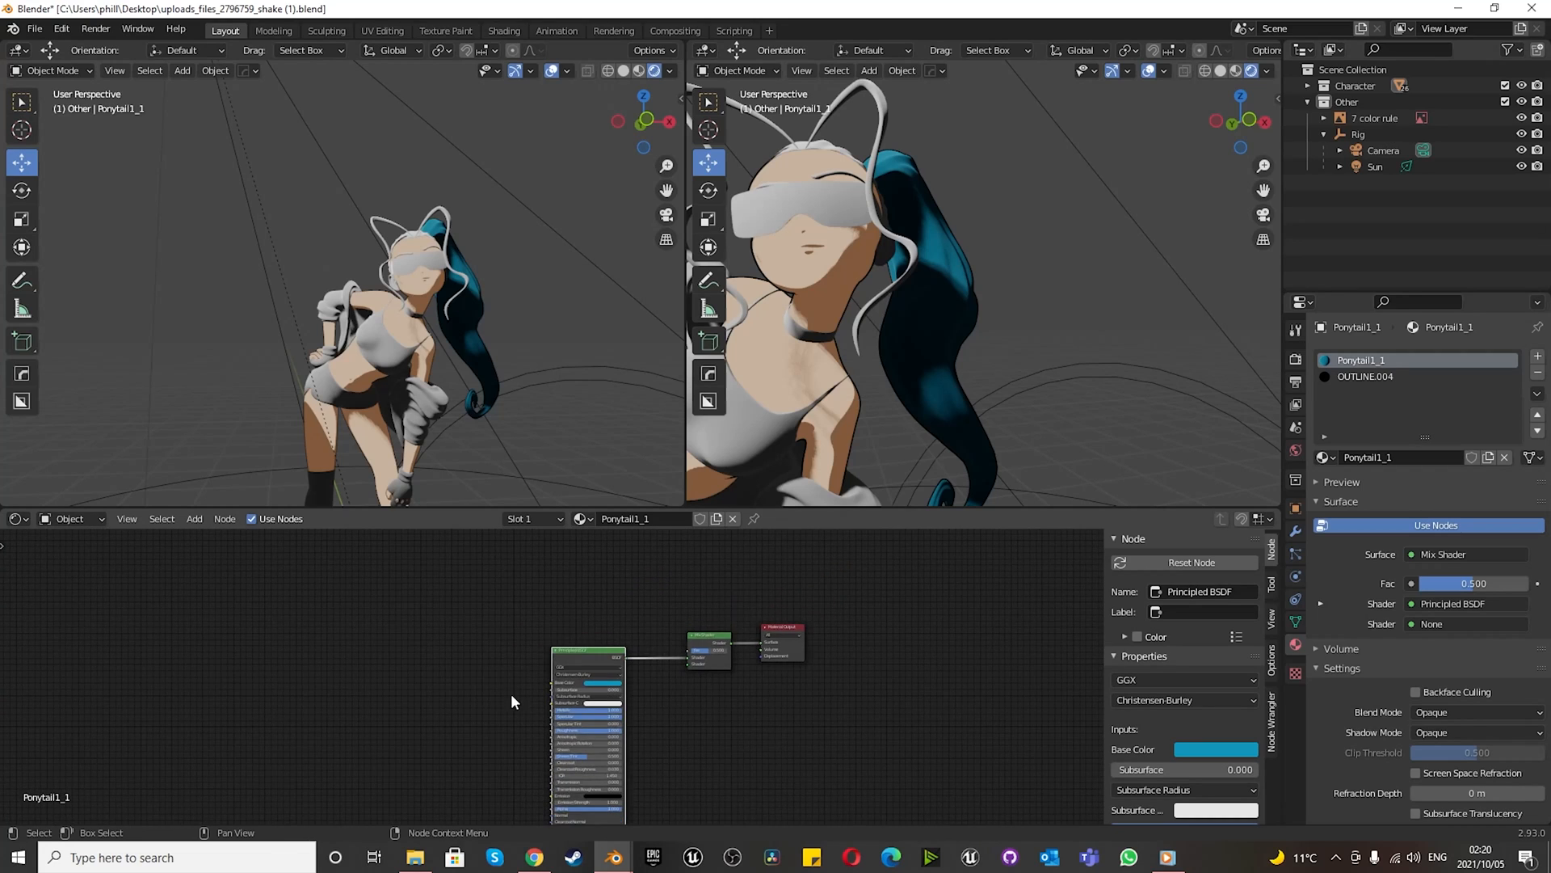
# - Add a ColorRamp node to Ponytail1_1 and link its Color output to the Principled BSDF's Base Color
pyautogui.scroll(4, 425, 695)
pyautogui.hotkey('shift', 'a')
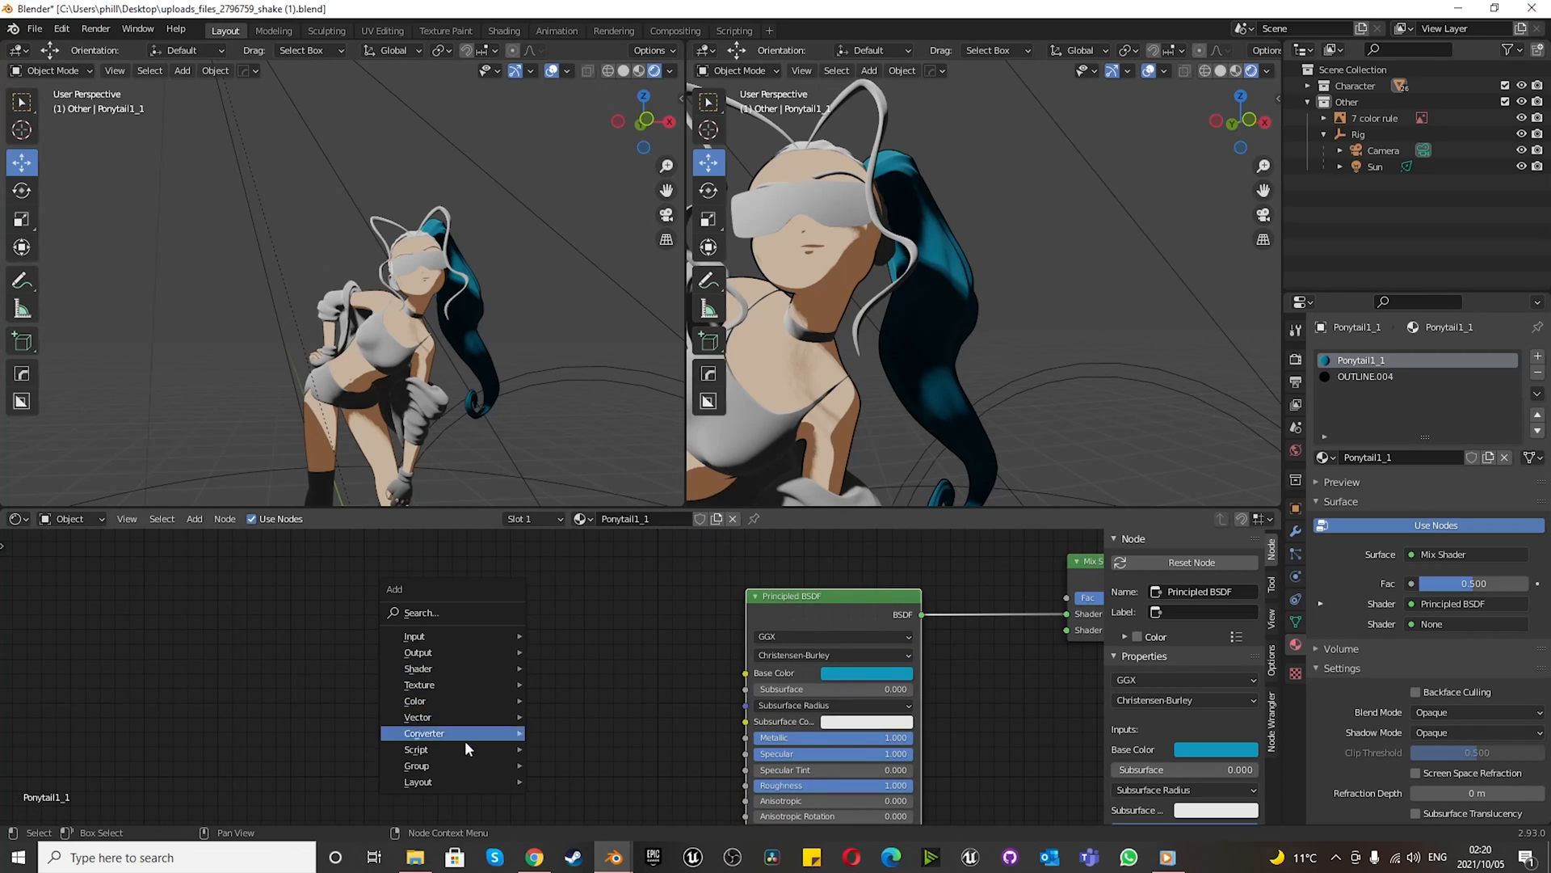
pyautogui.click(464, 733)
pyautogui.click(572, 518)
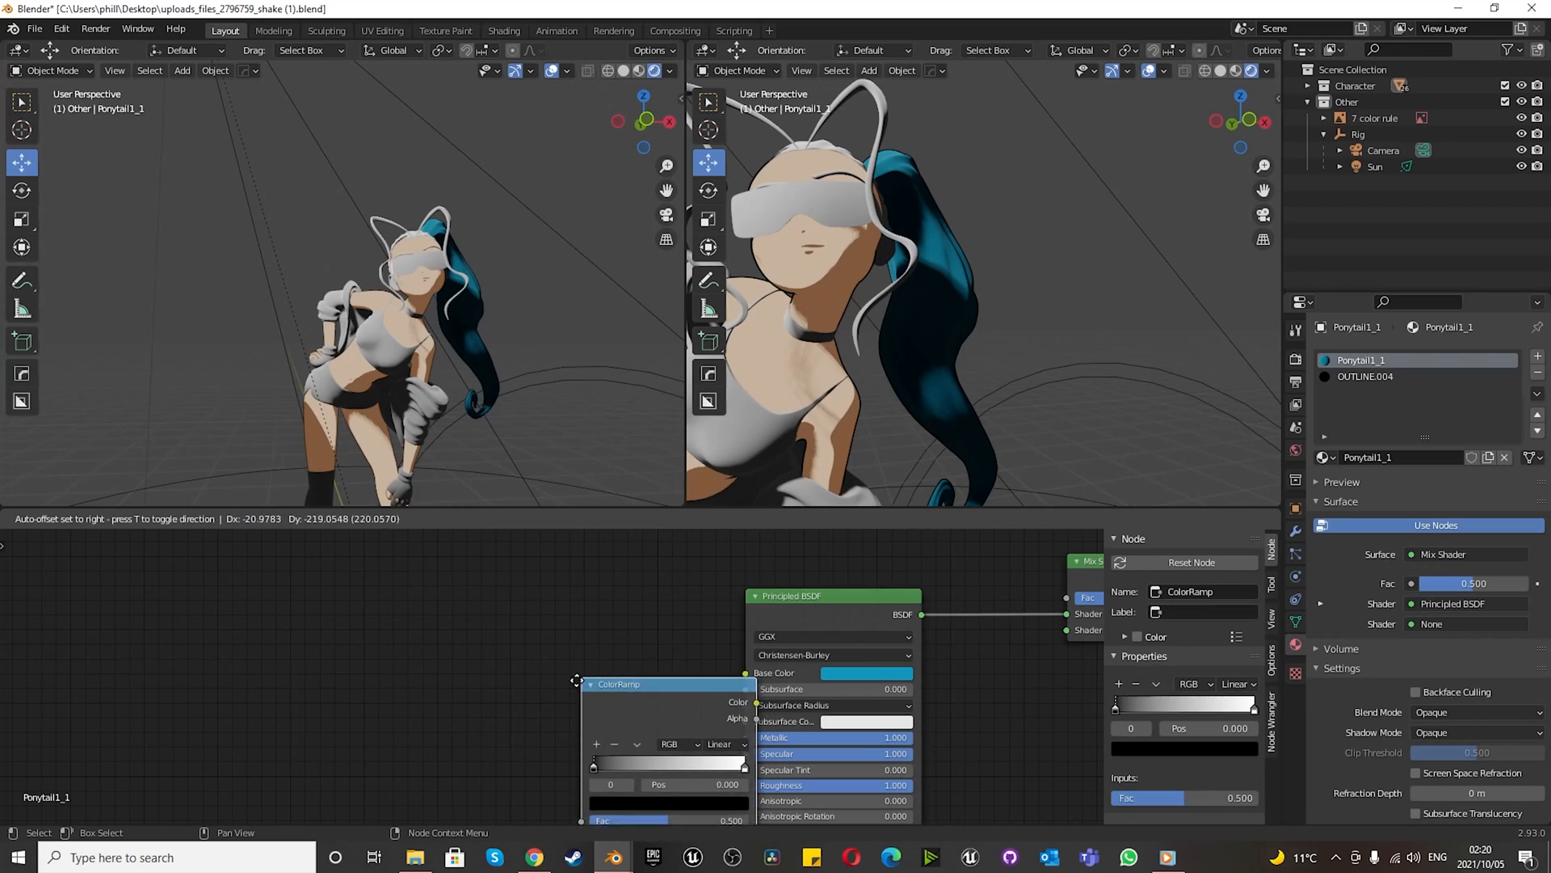
pyautogui.click(492, 667)
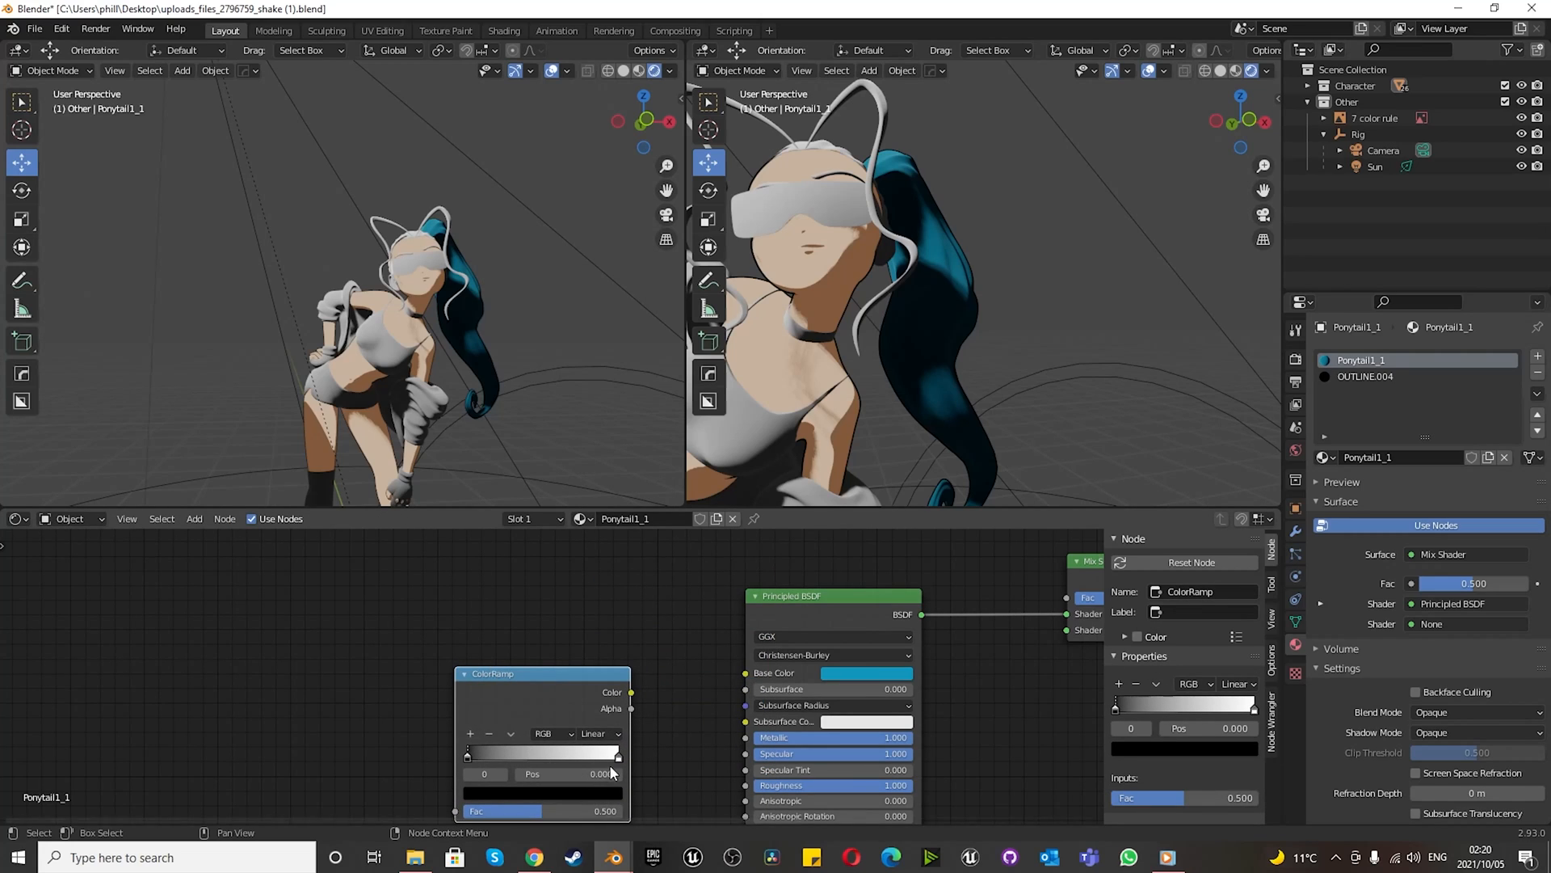
pyautogui.scroll(3, 601, 764)
pyautogui.moveTo(661, 642); pyautogui.dragTo(852, 610)
pyautogui.moveTo(546, 621); pyautogui.dragTo(551, 593)
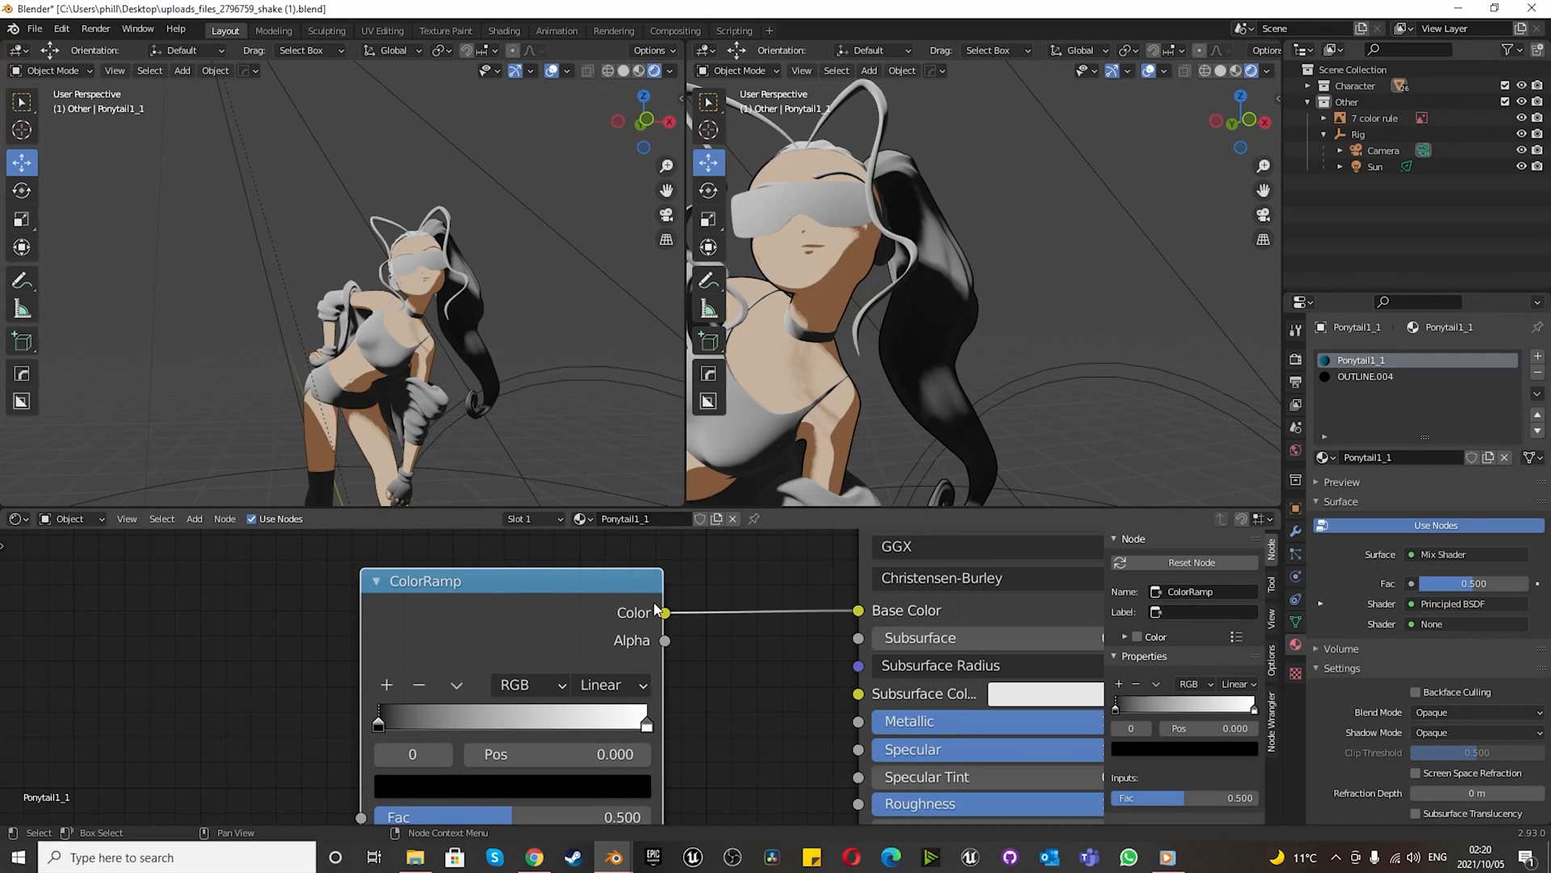
# - Change the ColorRamp's white stop to bright green
pyautogui.scroll(-2, 657, 610)
pyautogui.scroll(4, 559, 678)
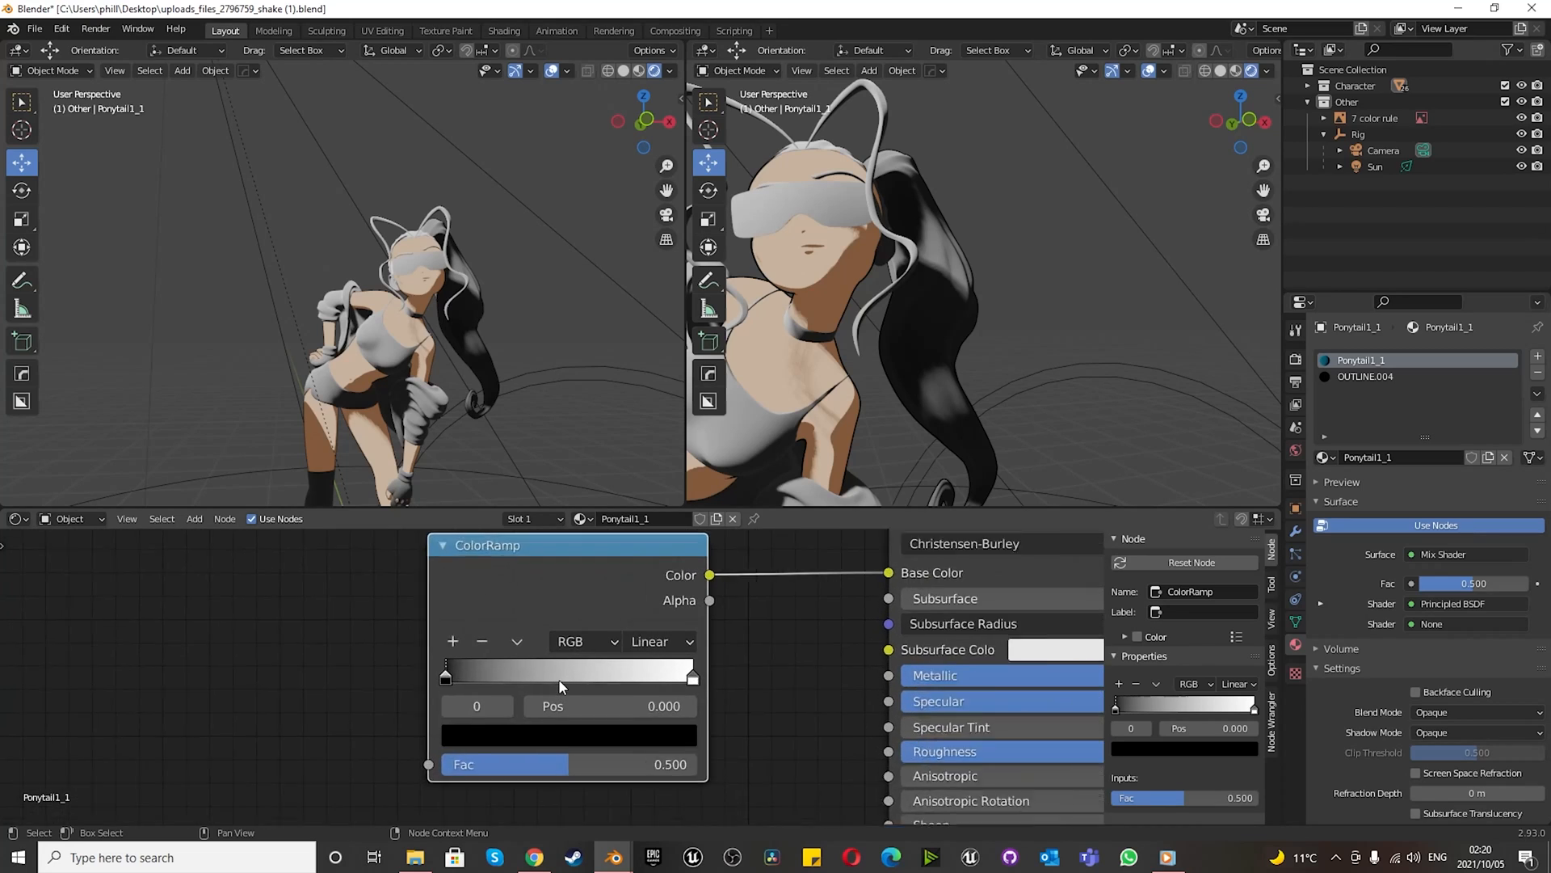
pyautogui.click(774, 677)
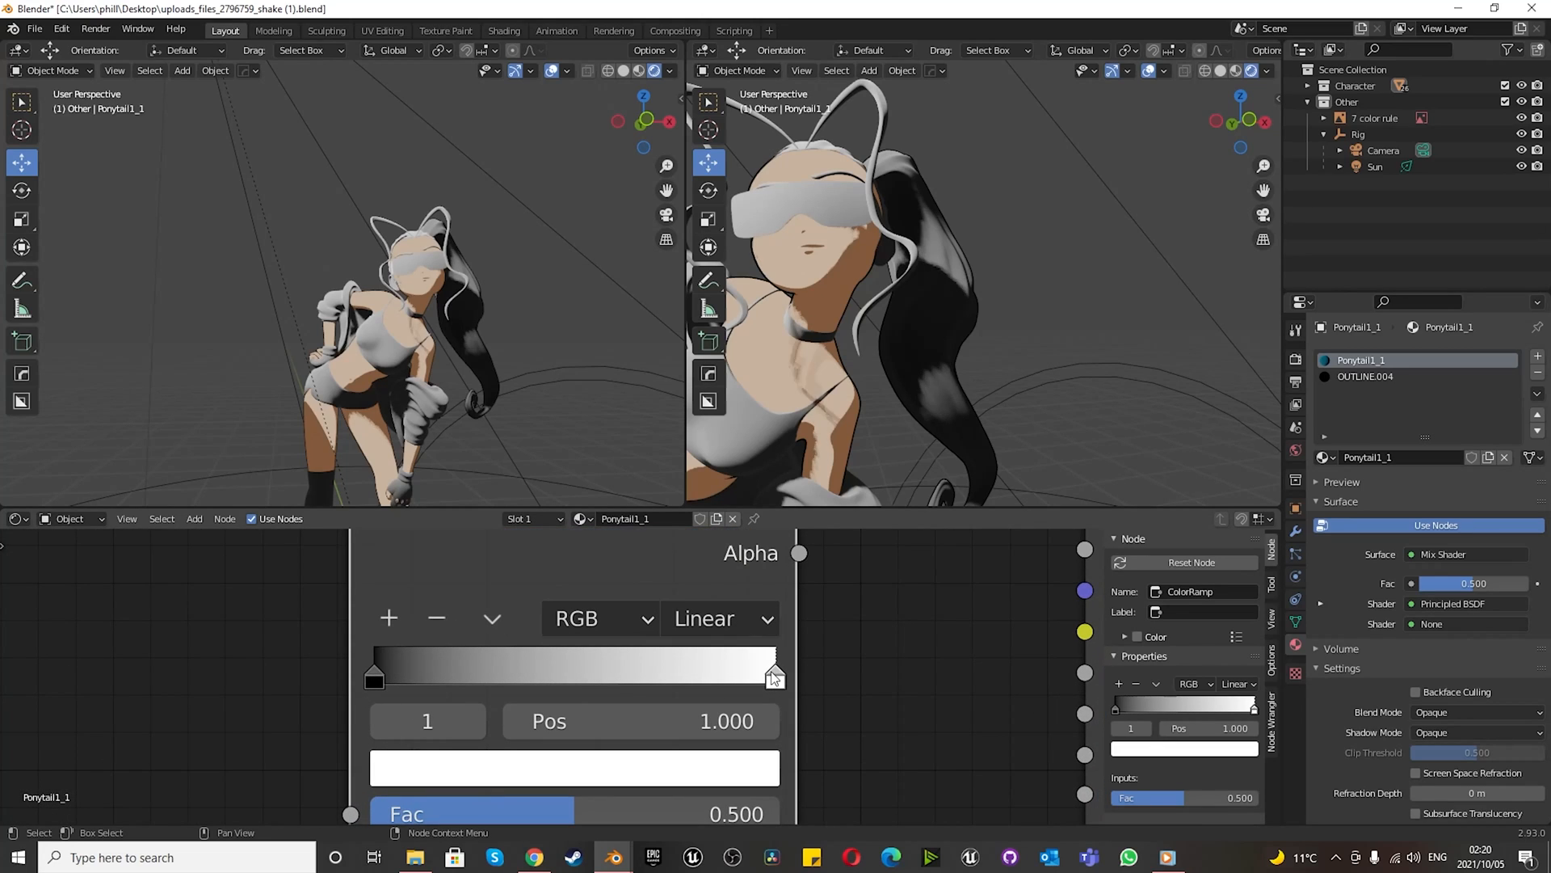
pyautogui.scroll(-2, 663, 695)
pyautogui.scroll(2, 618, 708)
pyautogui.click(619, 708)
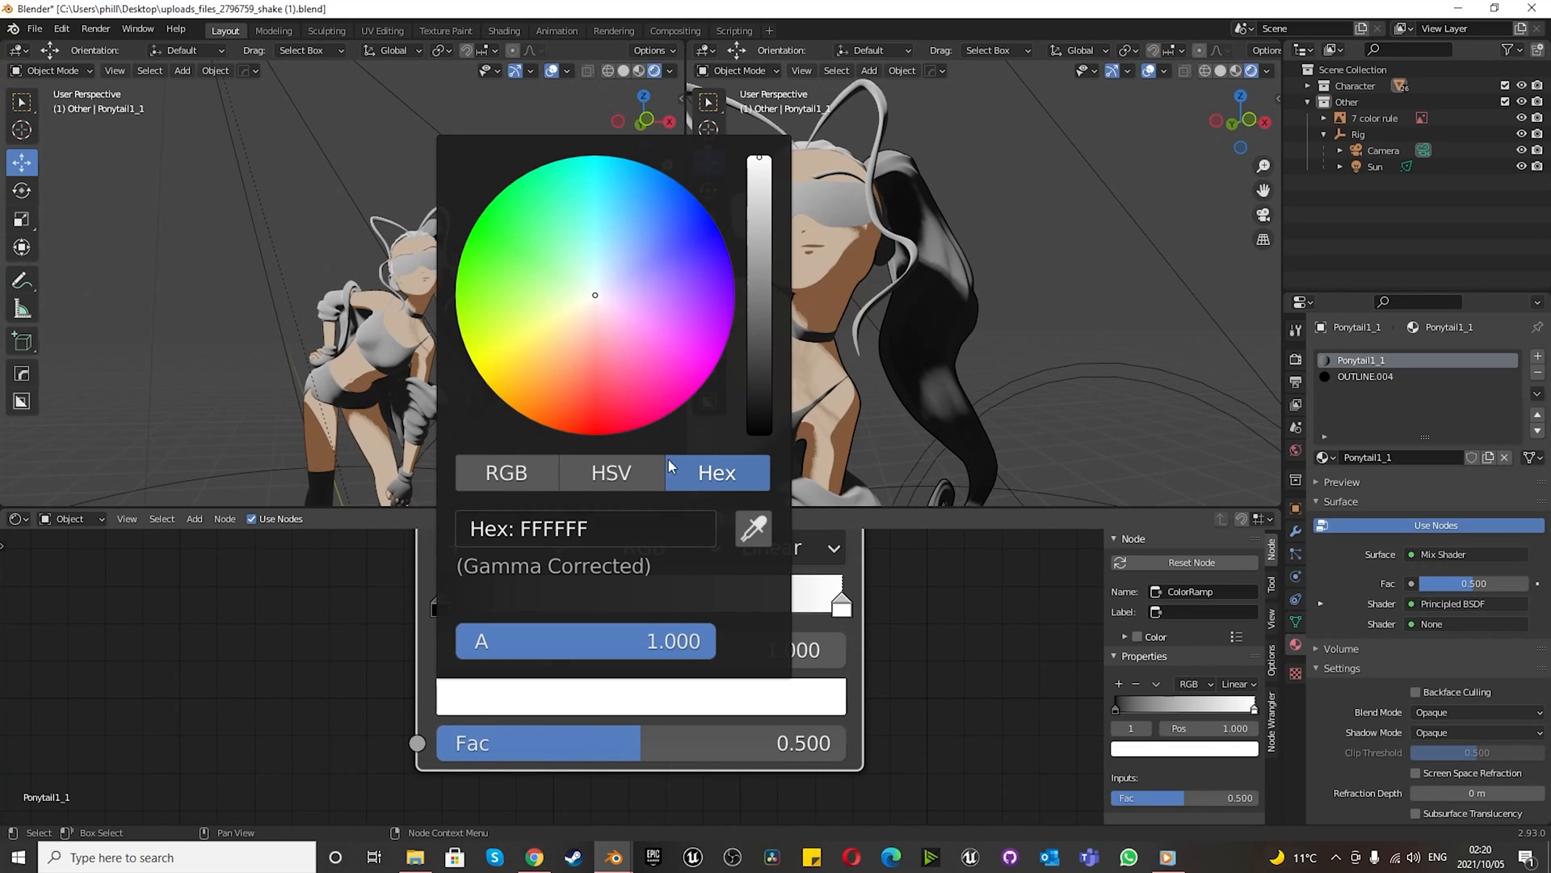
pyautogui.moveTo(628, 289)
pyautogui.mouseDown()
pyautogui.moveTo(673, 179)
pyautogui.moveTo(662, 173)
pyautogui.moveTo(478, 217)
pyautogui.mouseUp()
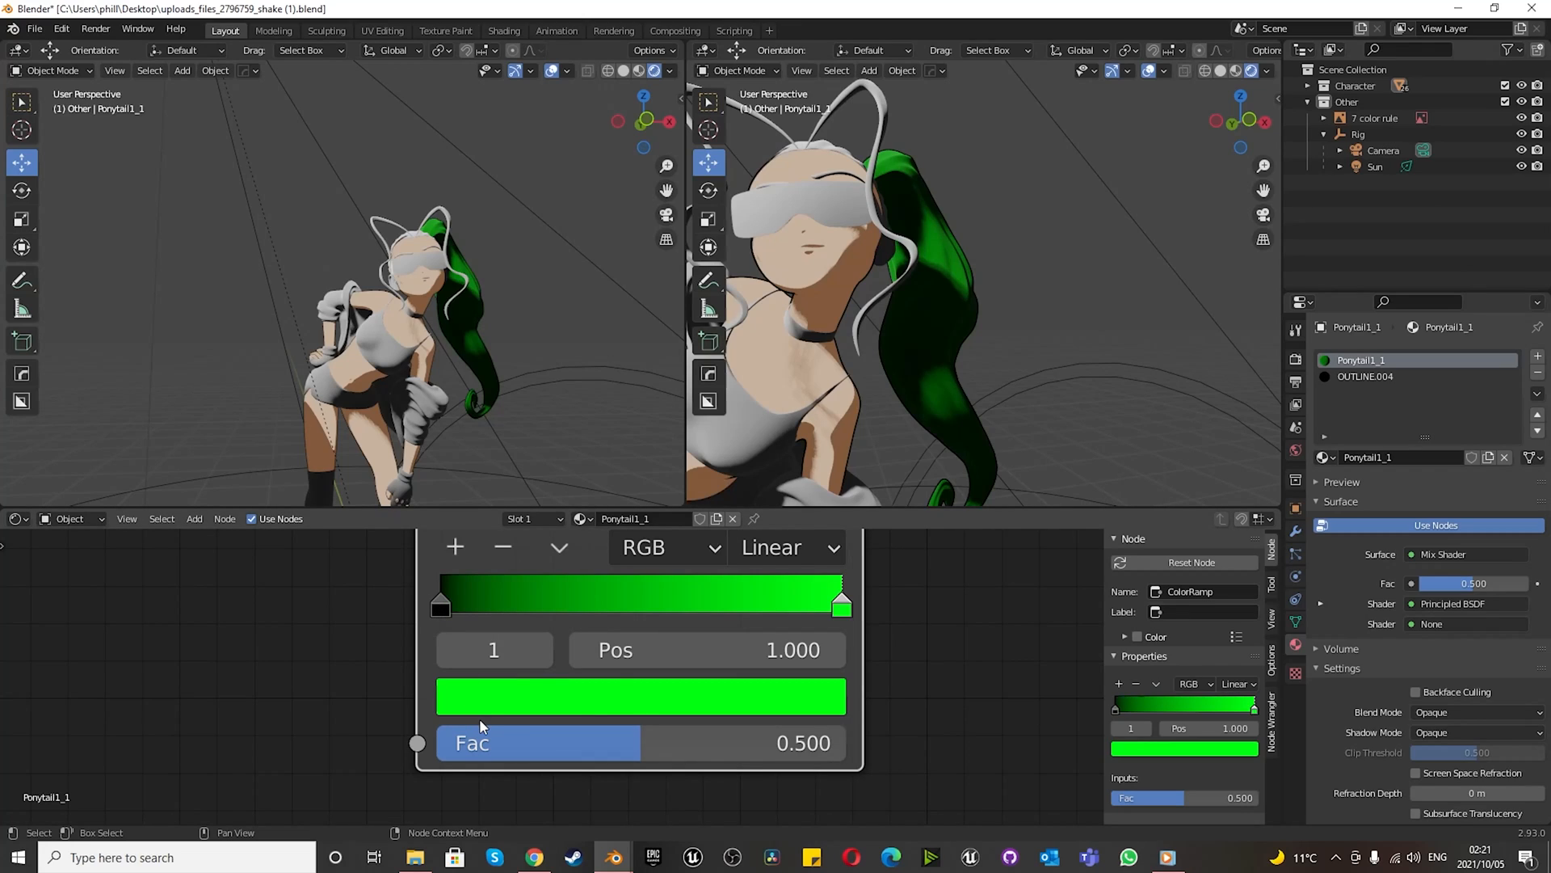
pyautogui.click(516, 699)
# - Move the ColorRamp's green stop to position 0.100 and set the interpolation to Ease
pyautogui.moveTo(841, 604); pyautogui.dragTo(467, 628)
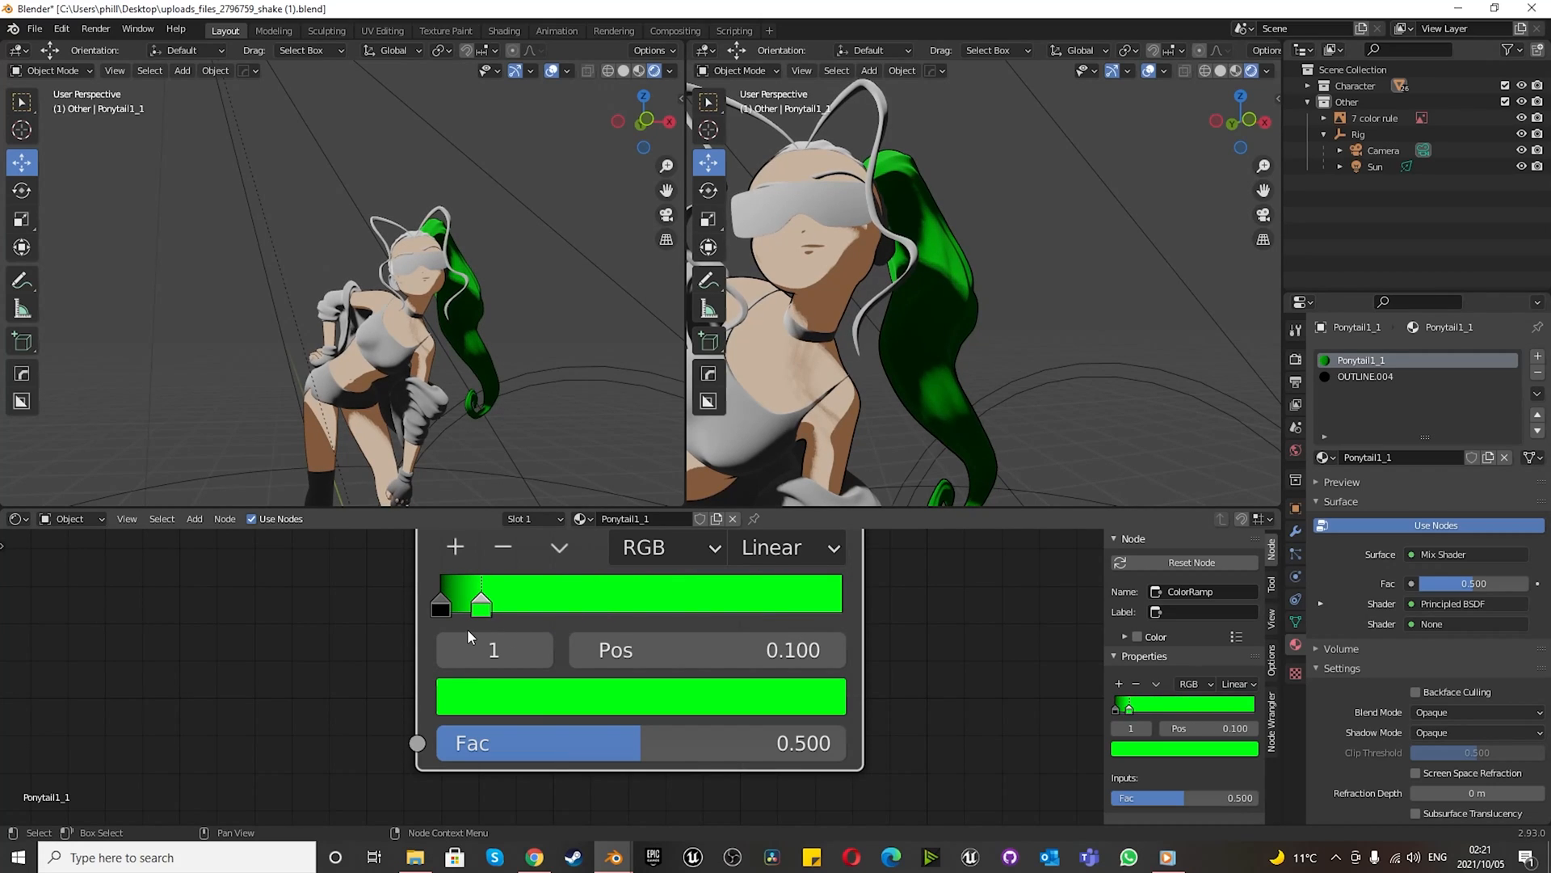
pyautogui.click(768, 554)
pyautogui.click(771, 589)
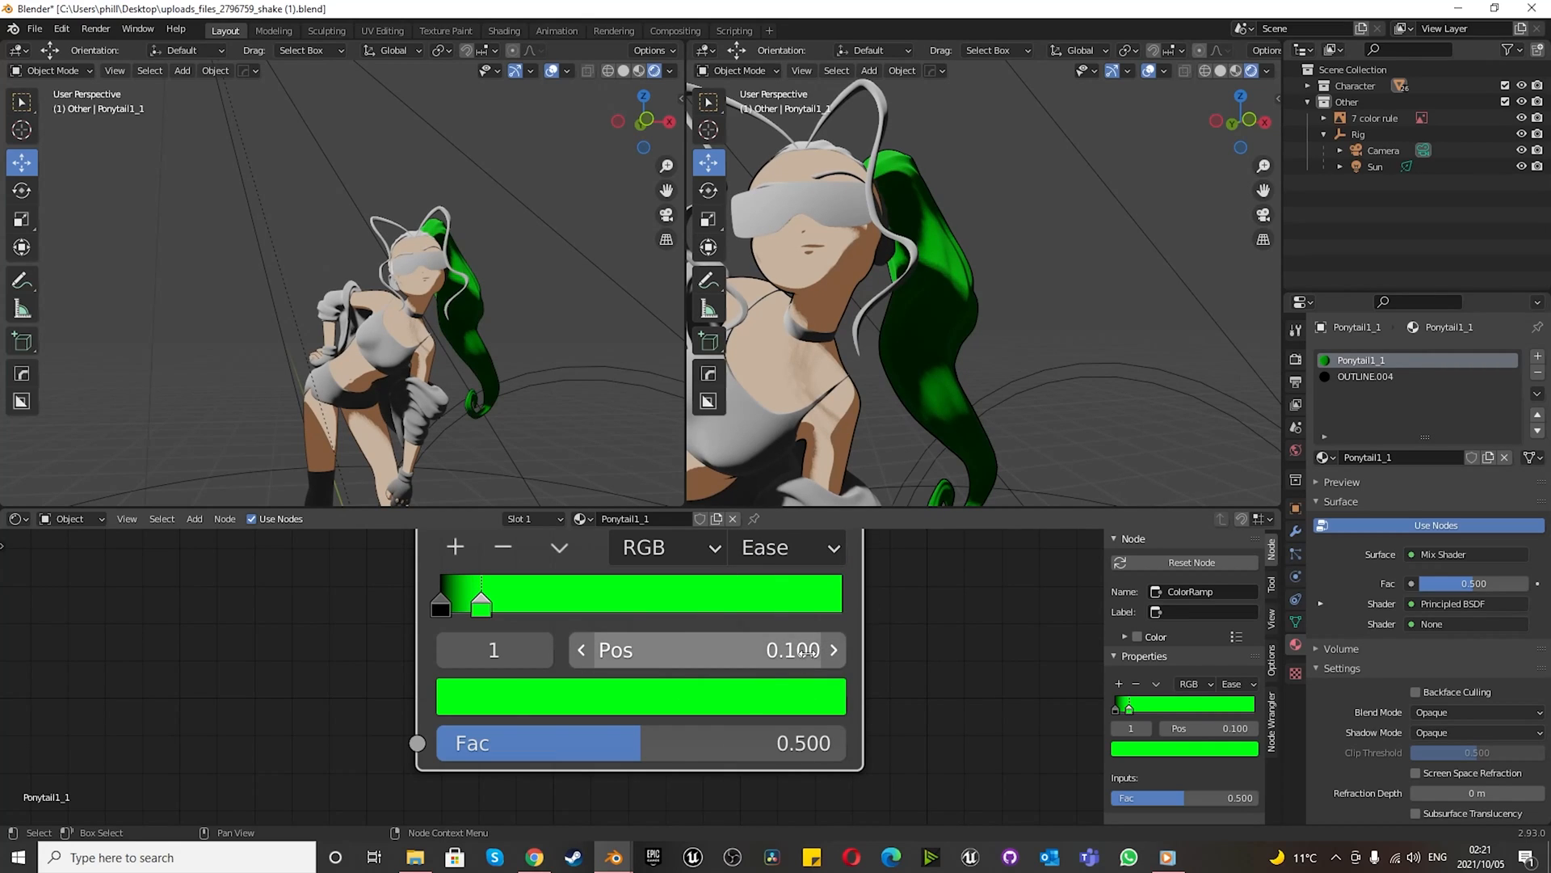
pyautogui.scroll(-5, 568, 745)
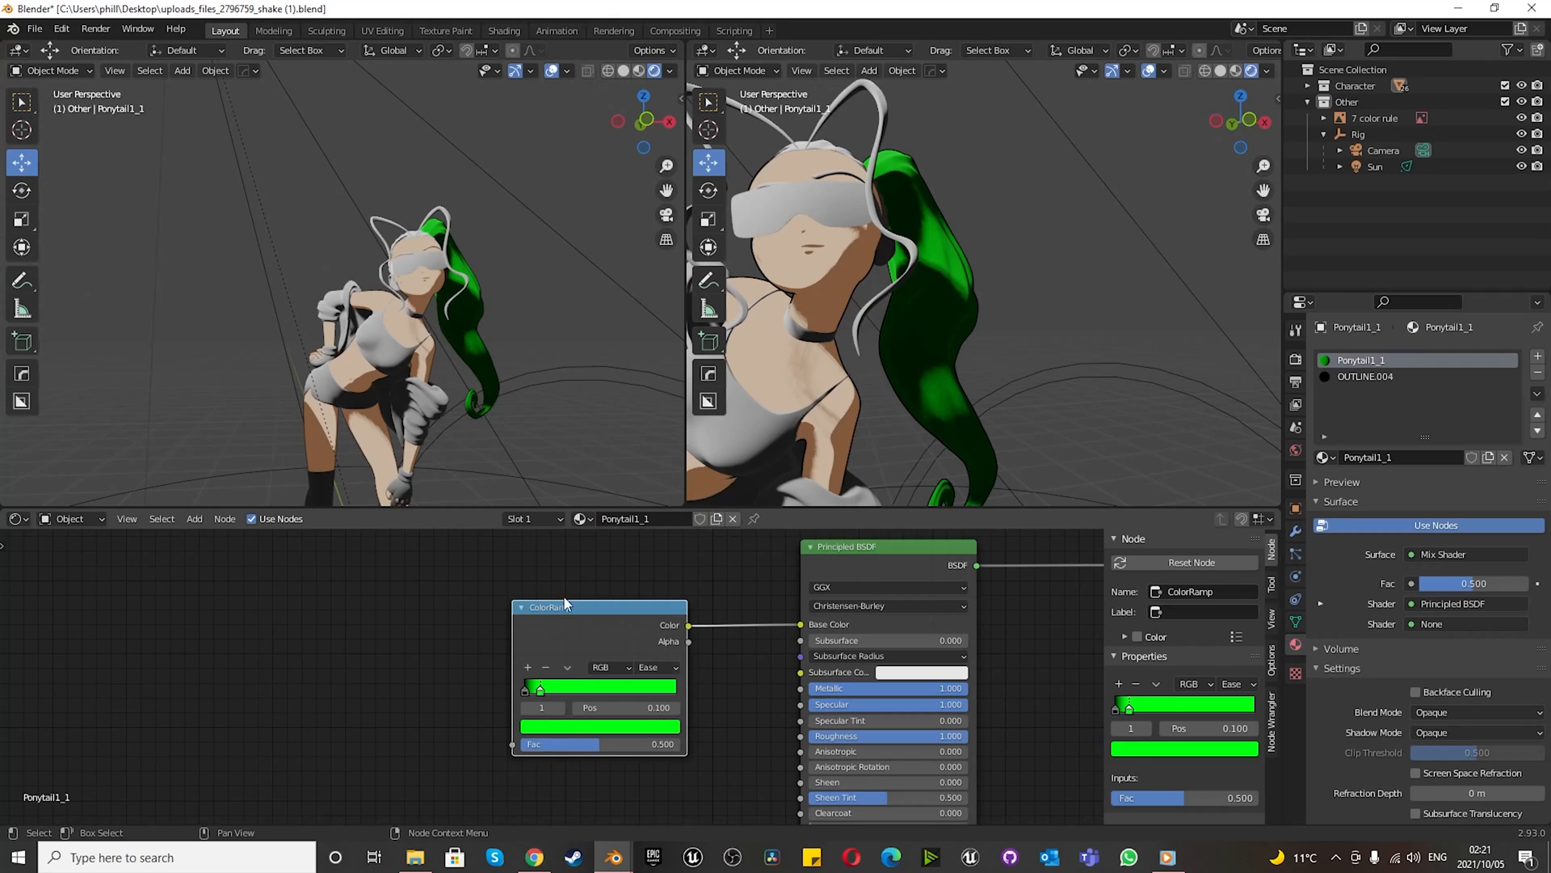
pyautogui.scroll(-4, 452, 725)
pyautogui.scroll(2, 482, 724)
pyautogui.scroll(1, 585, 678)
pyautogui.scroll(-2, 575, 672)
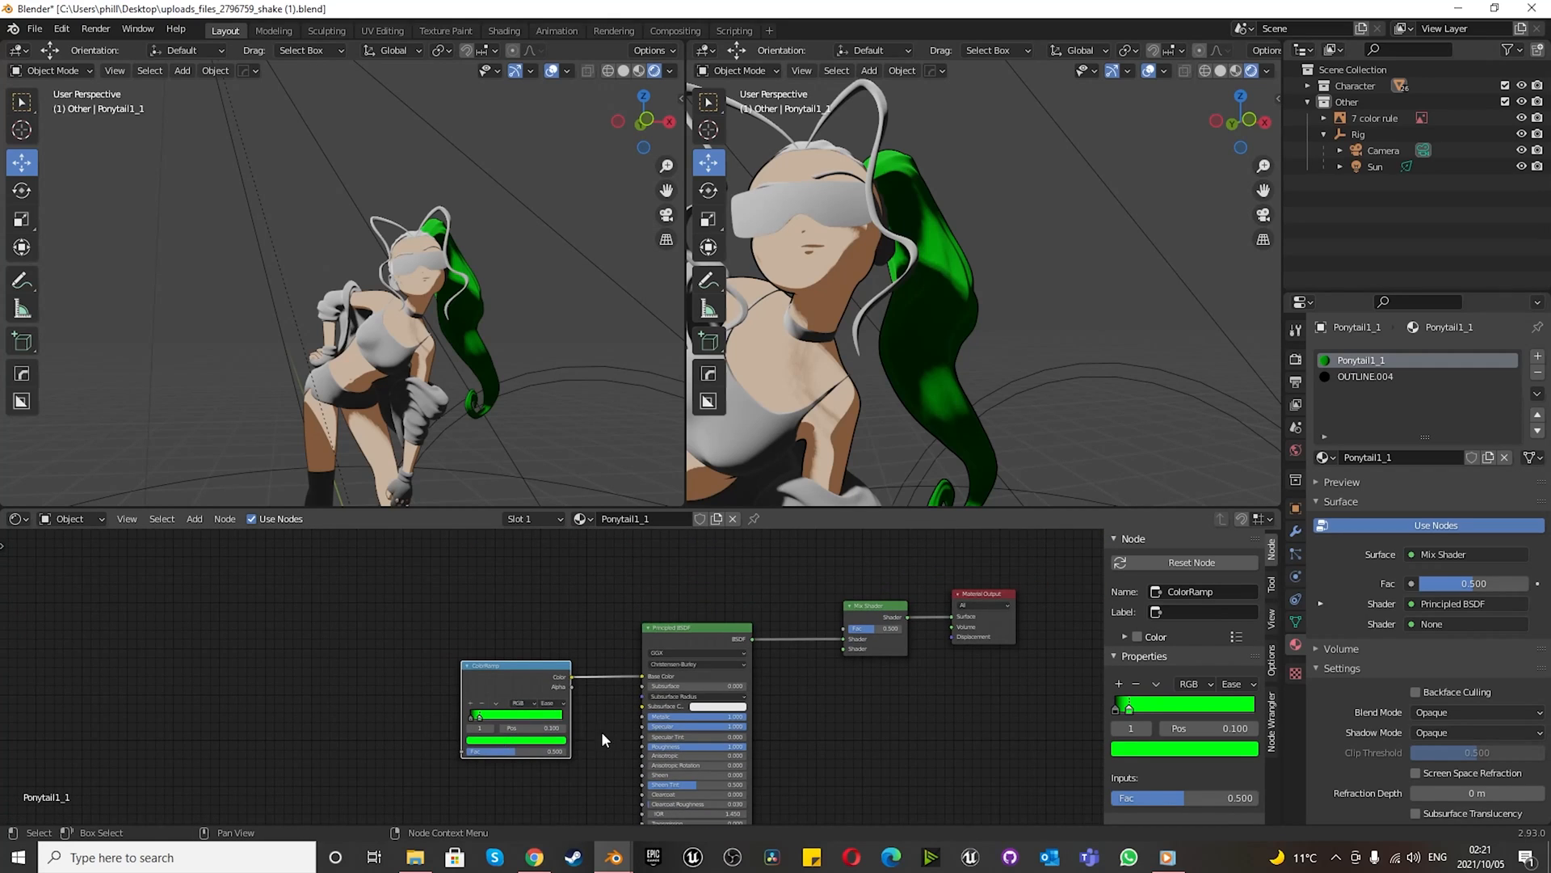
pyautogui.scroll(1, 812, 644)
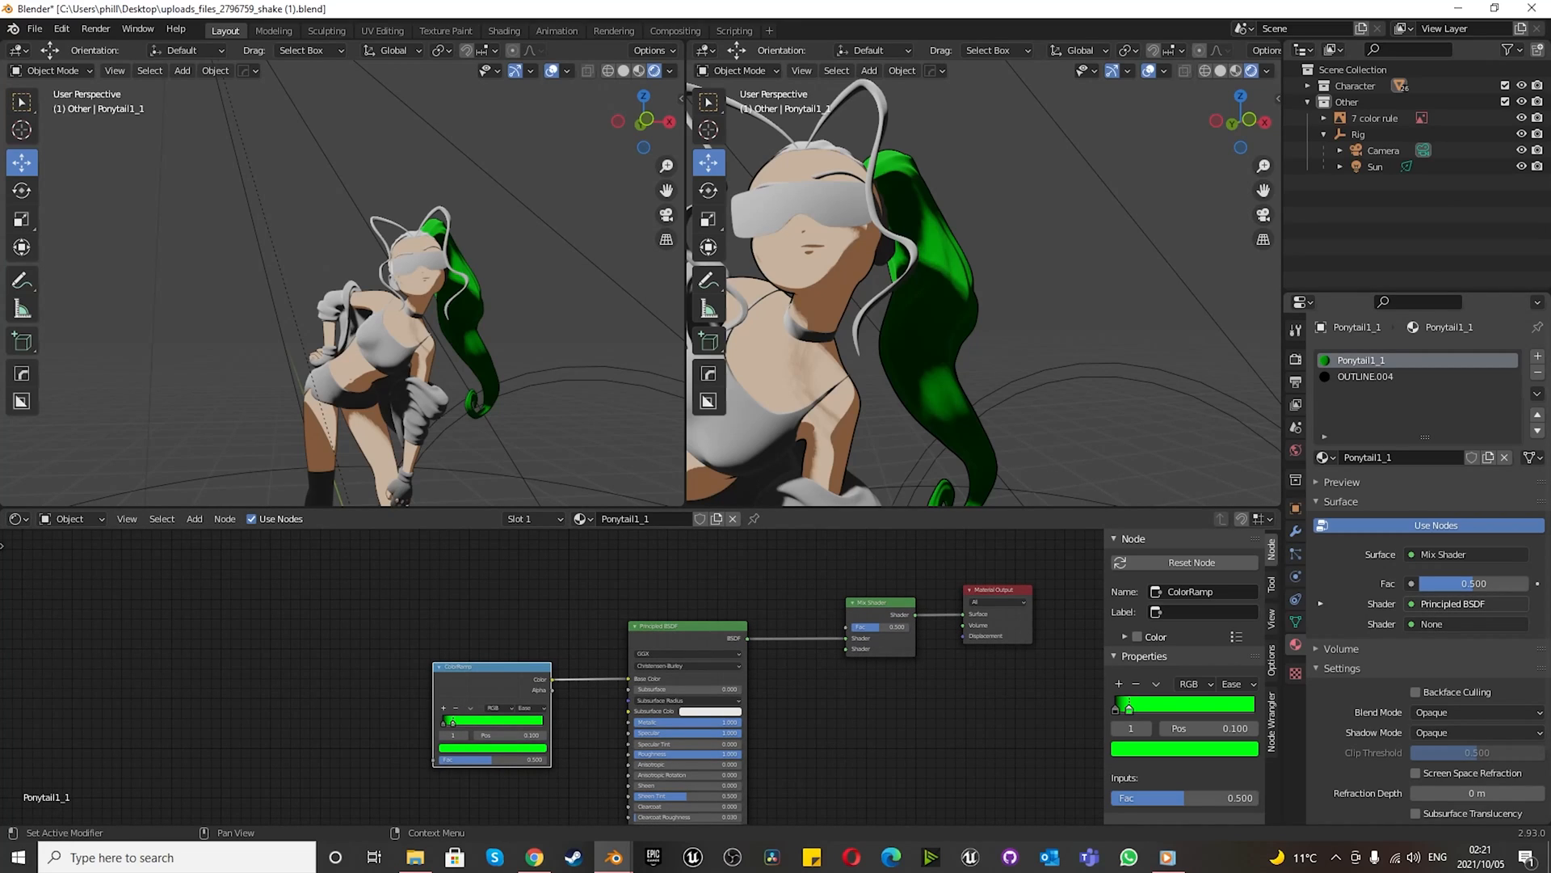
pyautogui.scroll(-1, 769, 658)
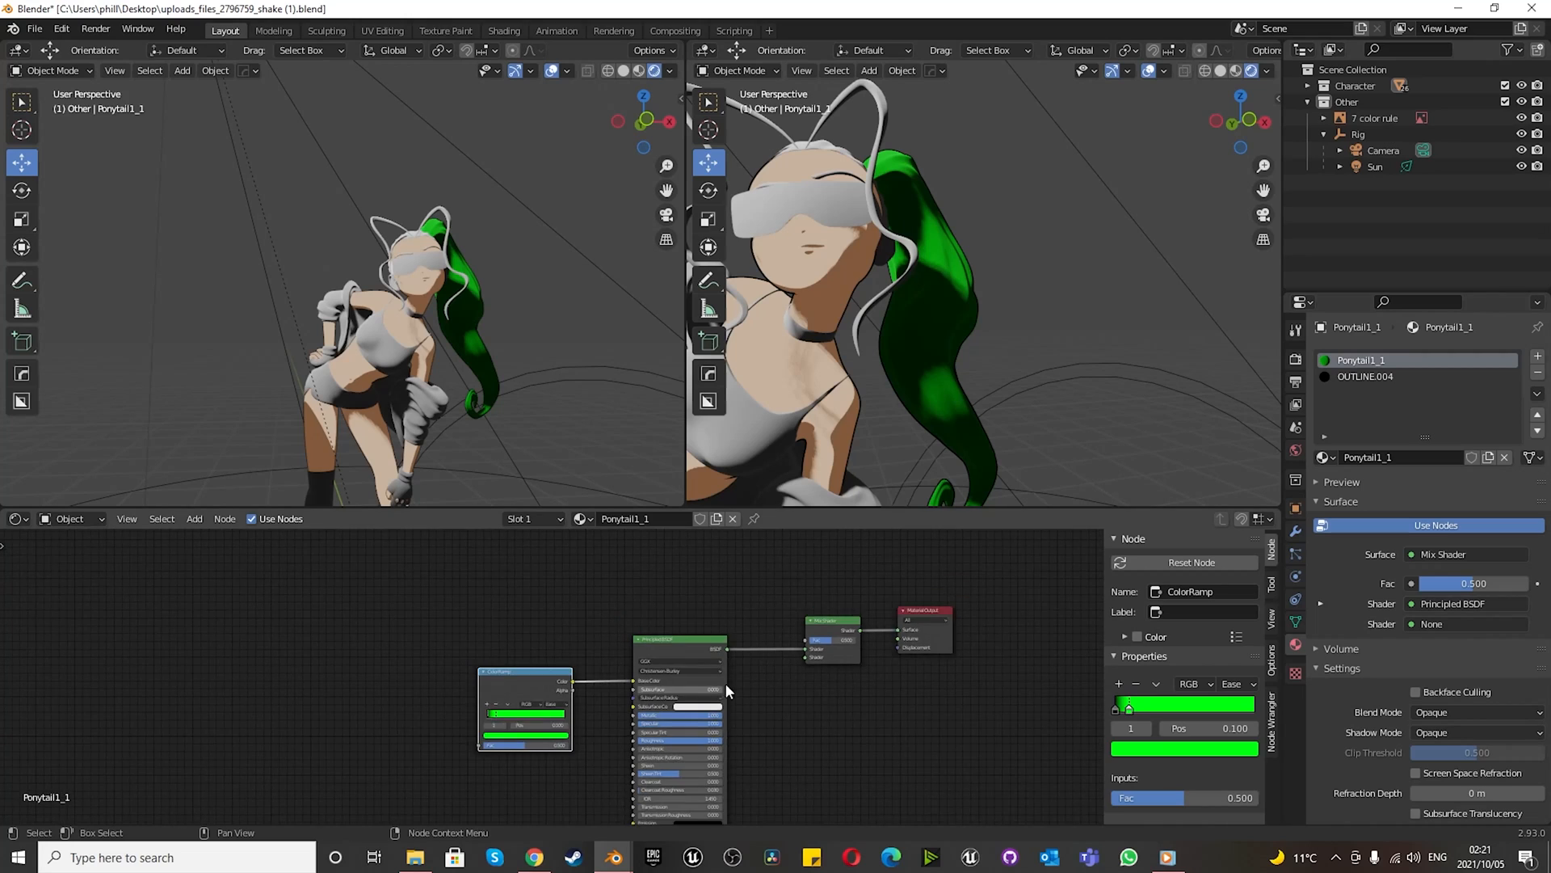
# - Add a Transparent BSDF node to Ponytail1_1 and link it to the Mix Shader's second Shader input
pyautogui.scroll(5, 769, 659)
pyautogui.hotkey('shift', 'a')
pyautogui.moveTo(765, 664)
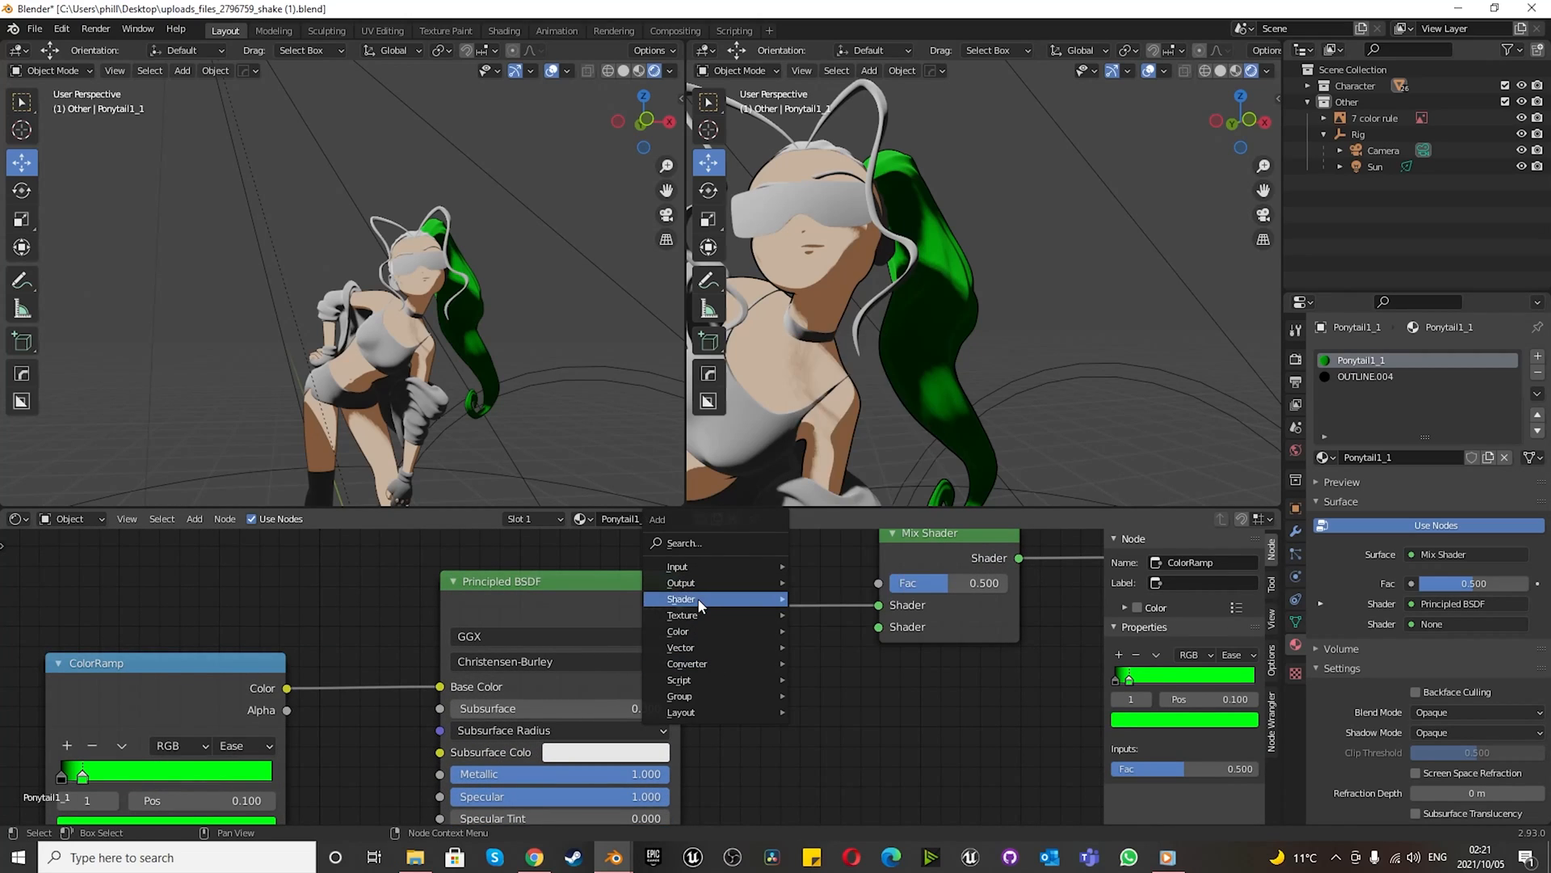
pyautogui.moveTo(700, 602)
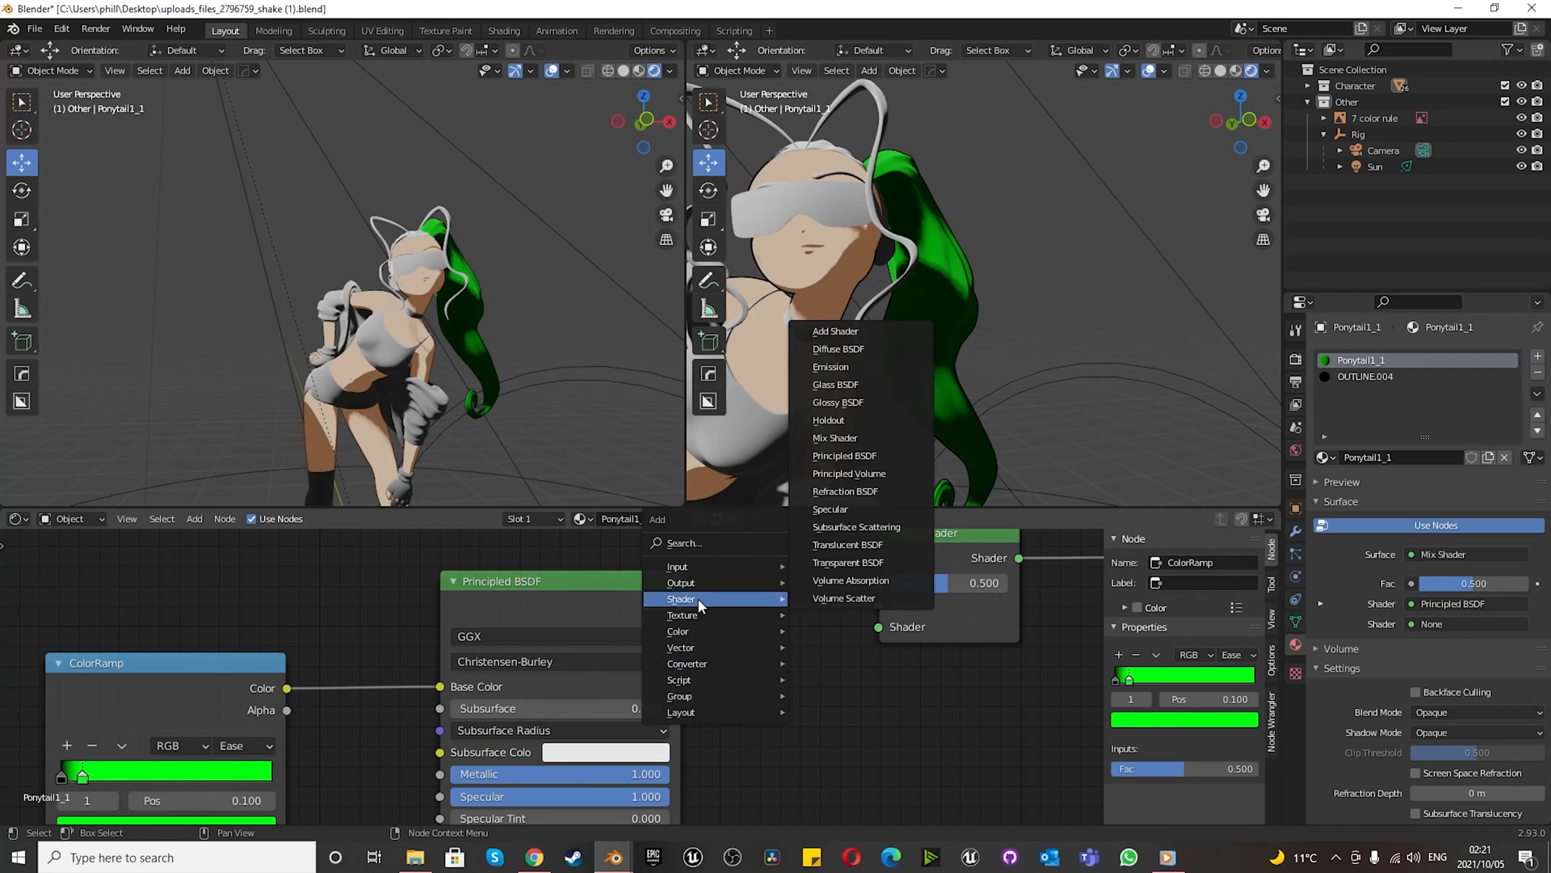
pyautogui.click(836, 563)
pyautogui.click(795, 687)
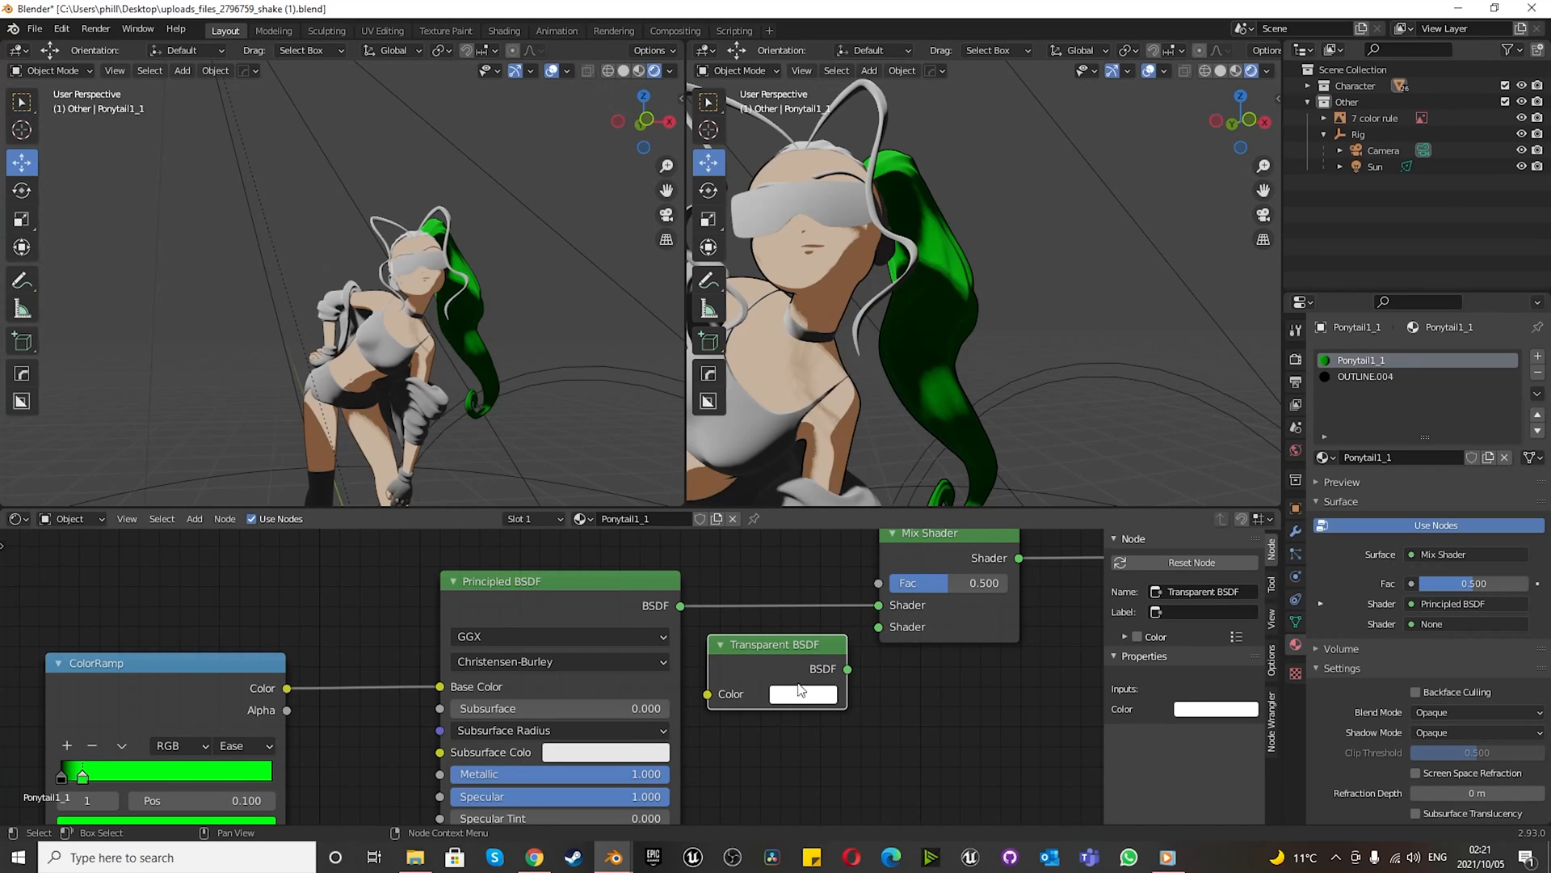
pyautogui.moveTo(848, 669); pyautogui.dragTo(879, 624)
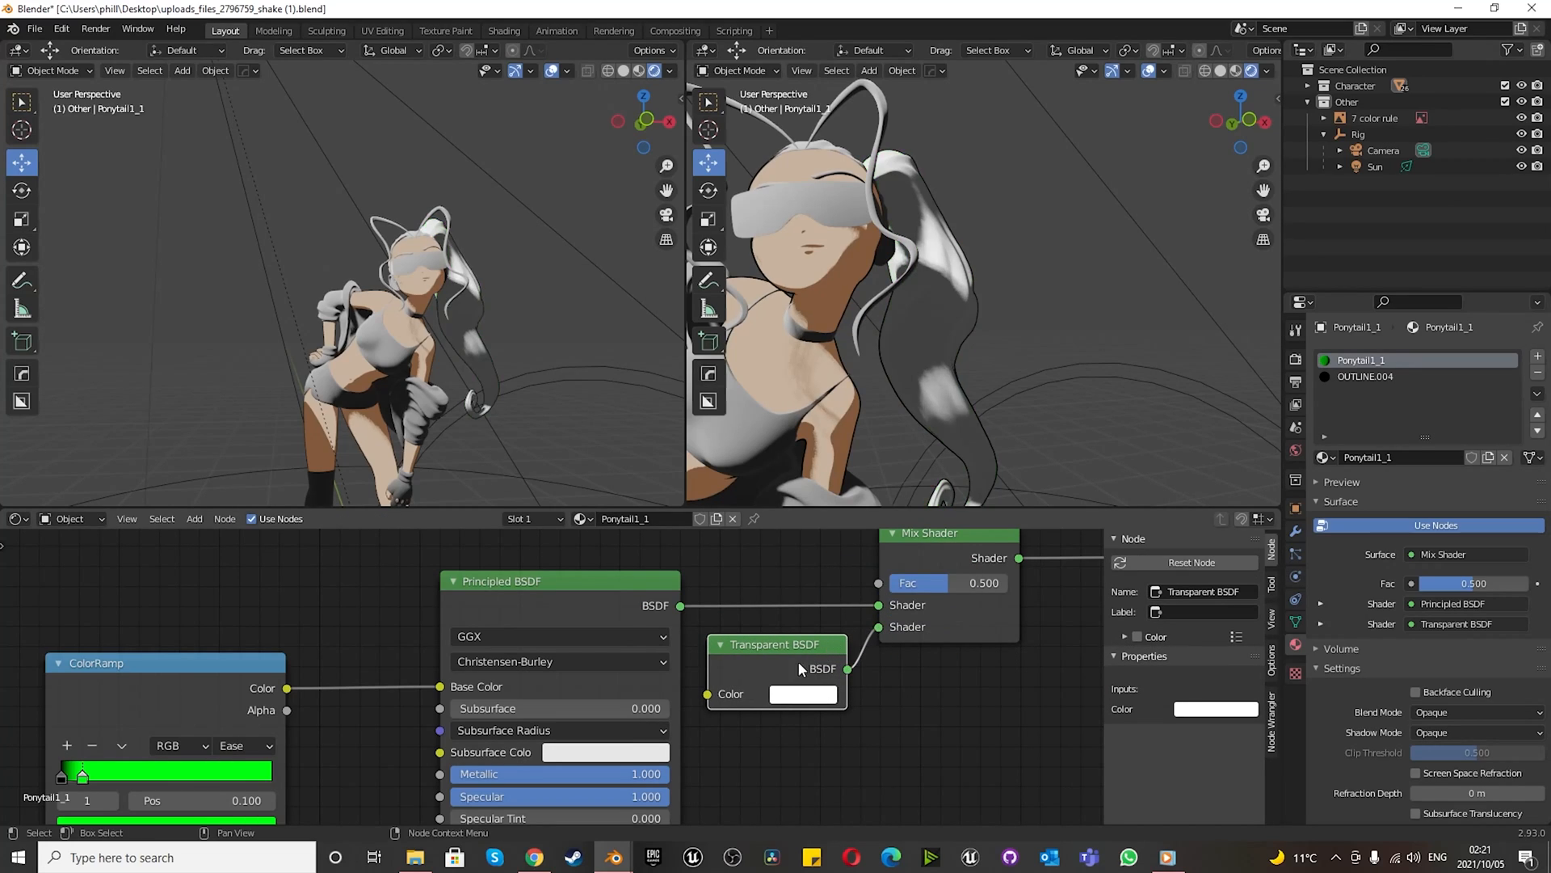
# - Add a Layer Weight node to Ponytail1_1 and link its Facing output to the Mix Shader's Fac input
pyautogui.scroll(-4, 727, 670)
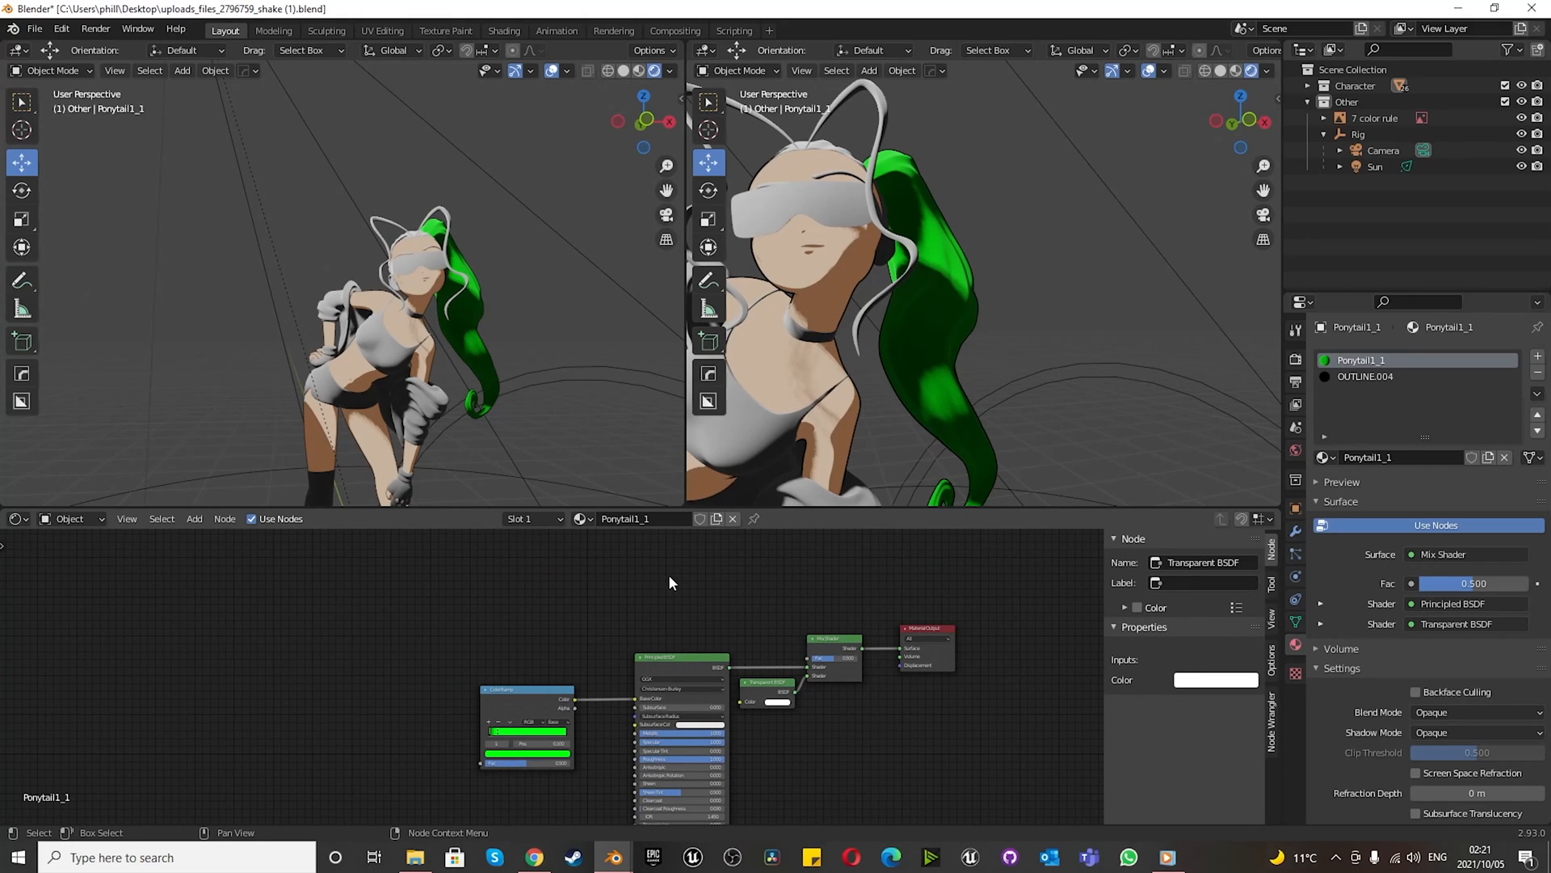
pyautogui.scroll(2, 638, 582)
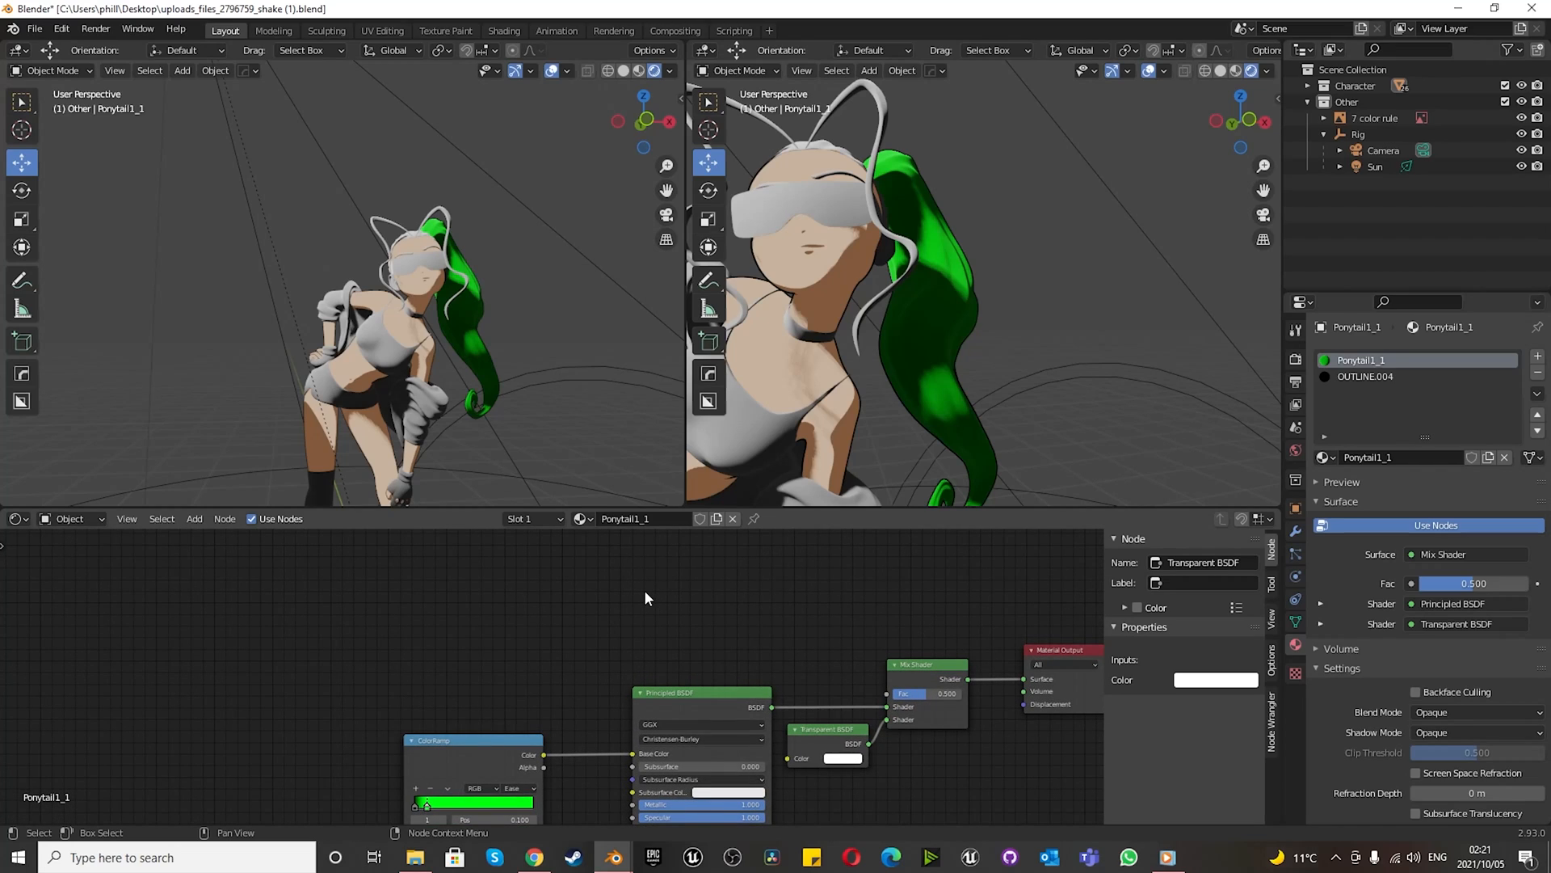
pyautogui.hotkey('shift', 'a')
pyautogui.click(589, 536)
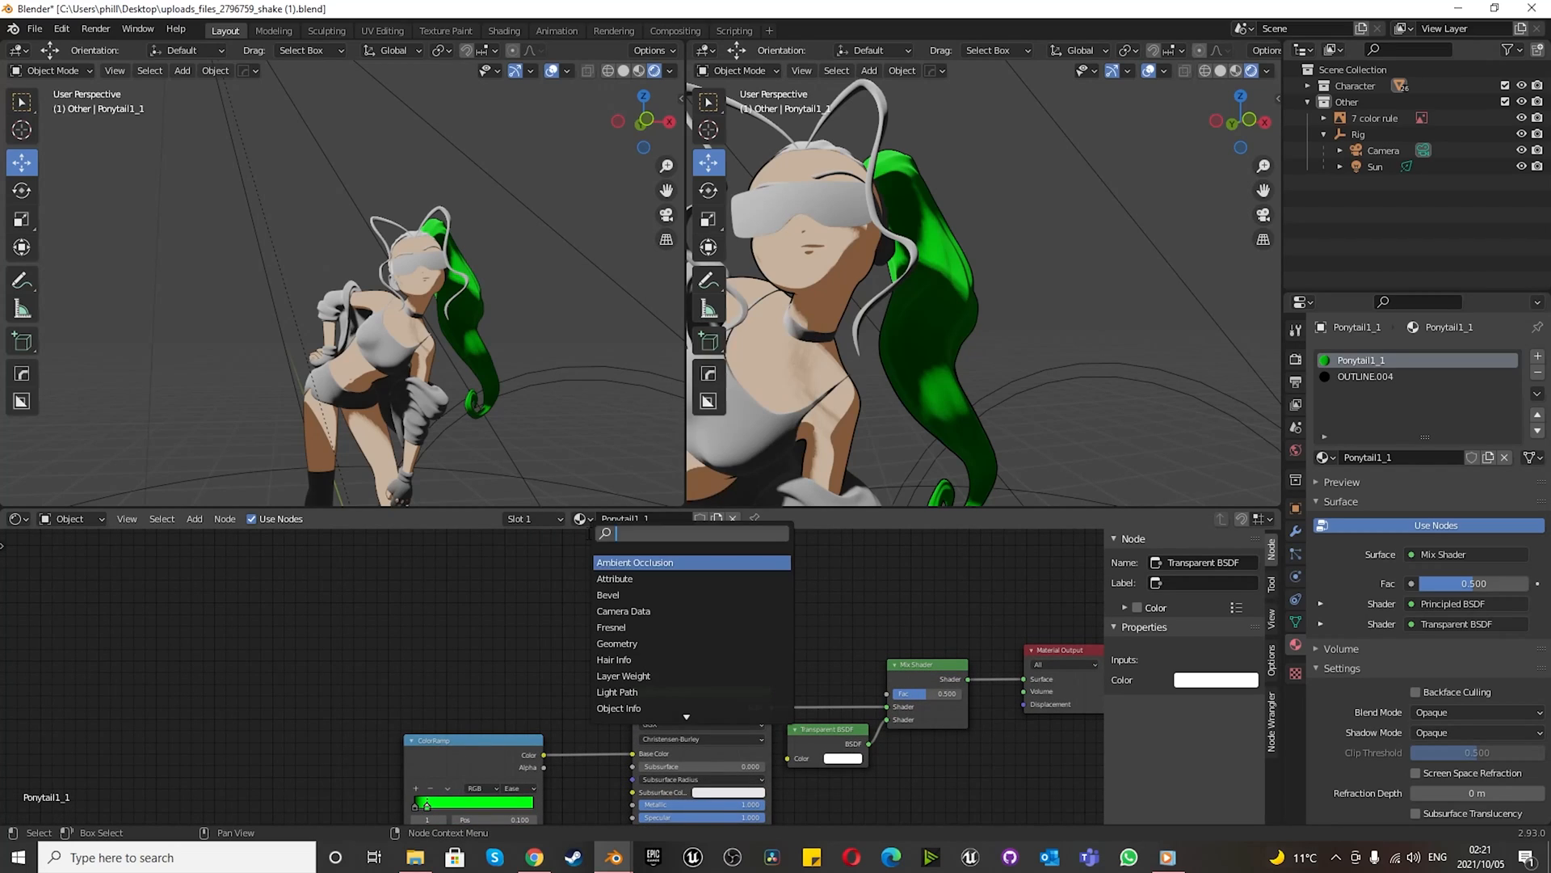
pyautogui.write('layer')
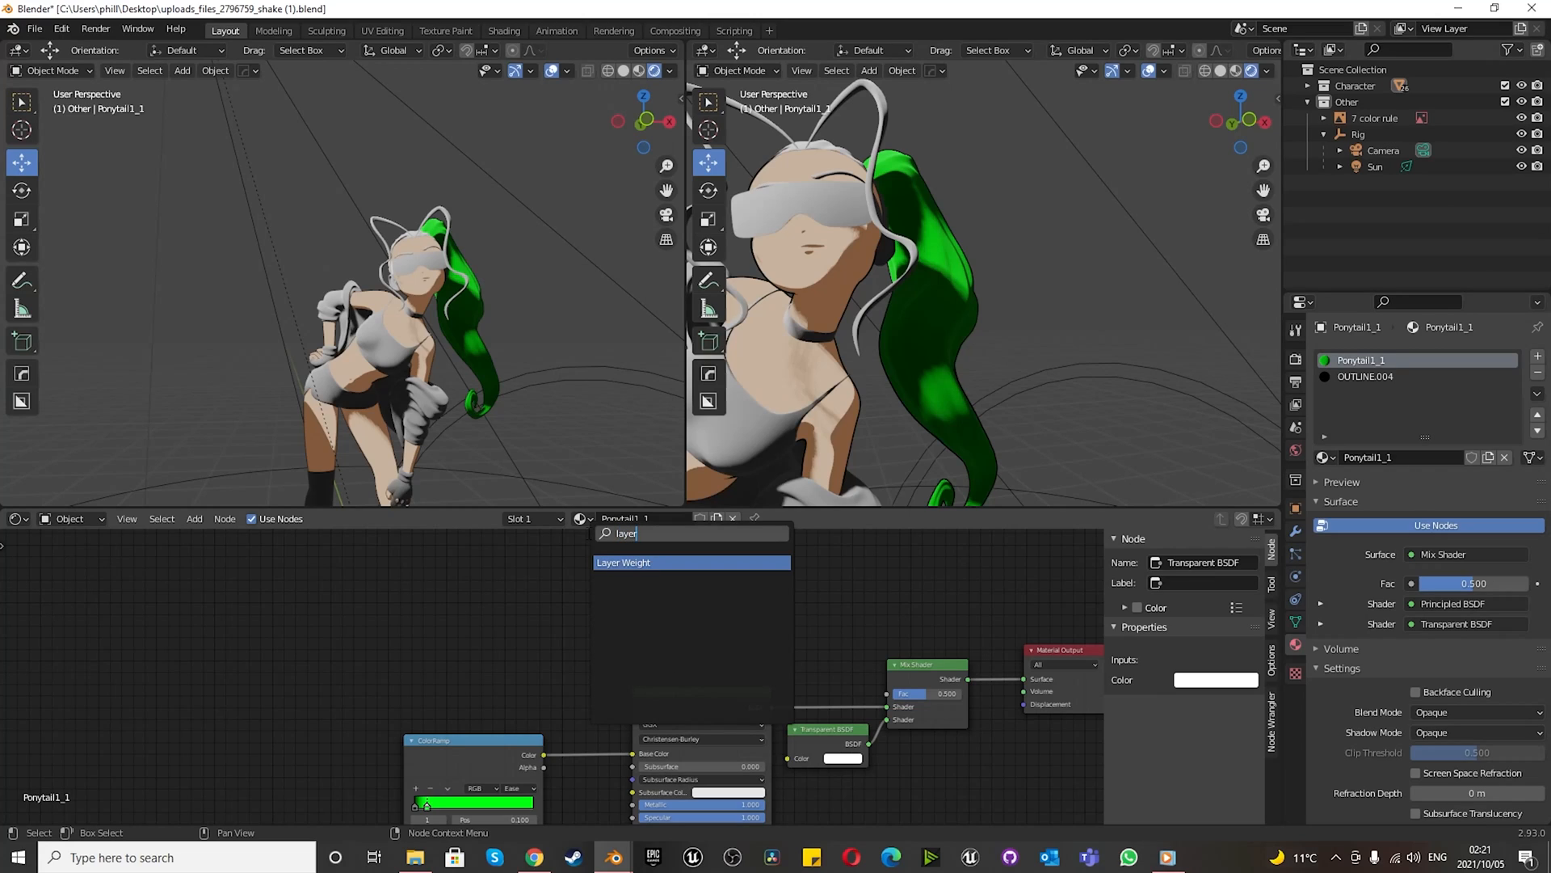
pyautogui.click(607, 563)
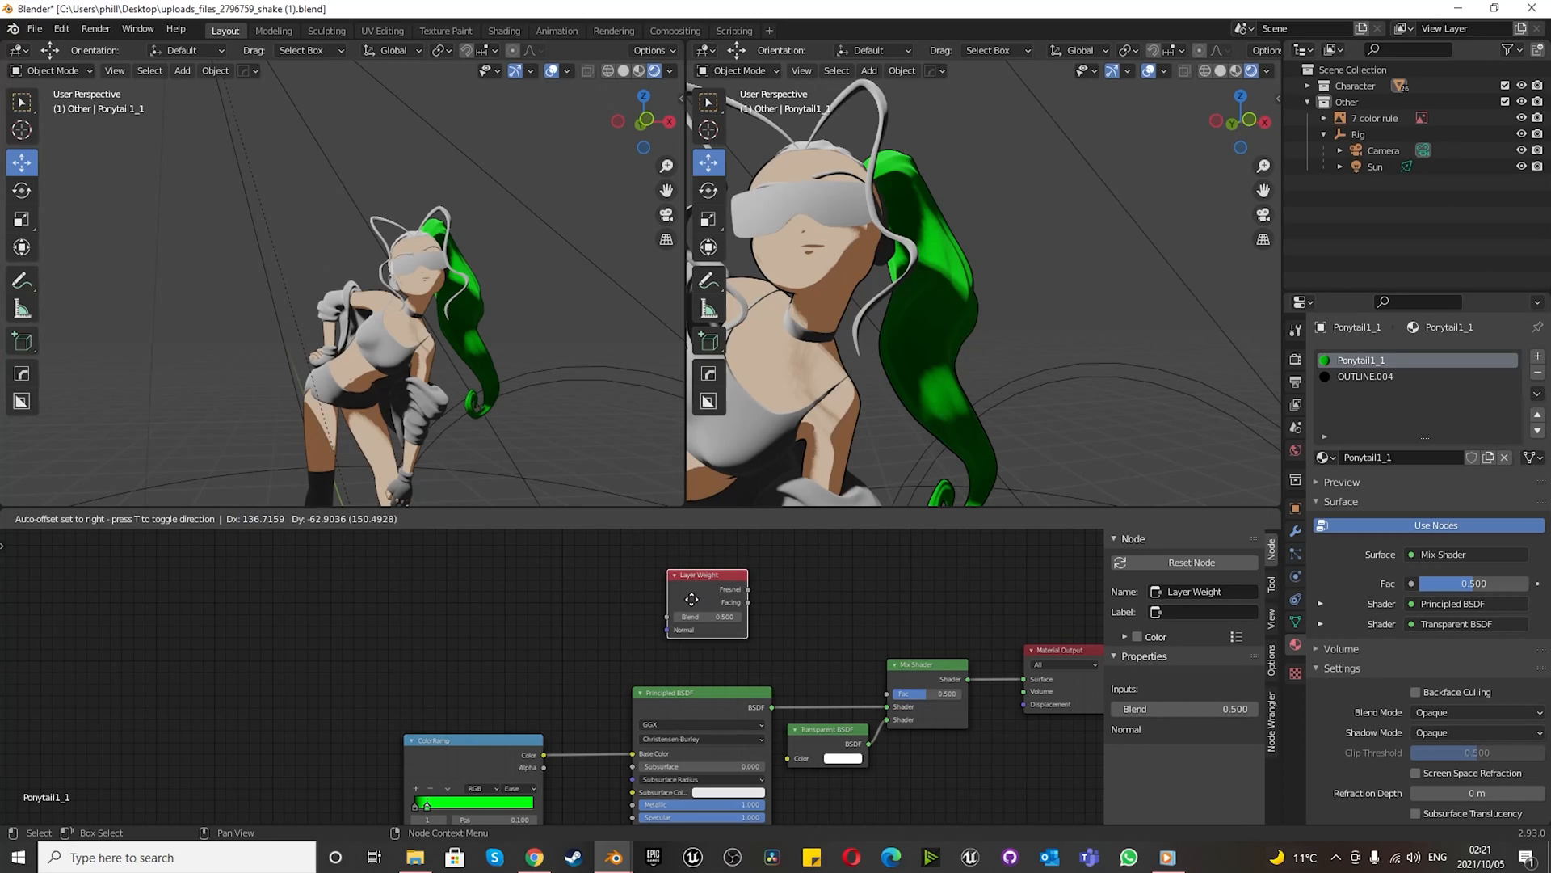
pyautogui.click(689, 617)
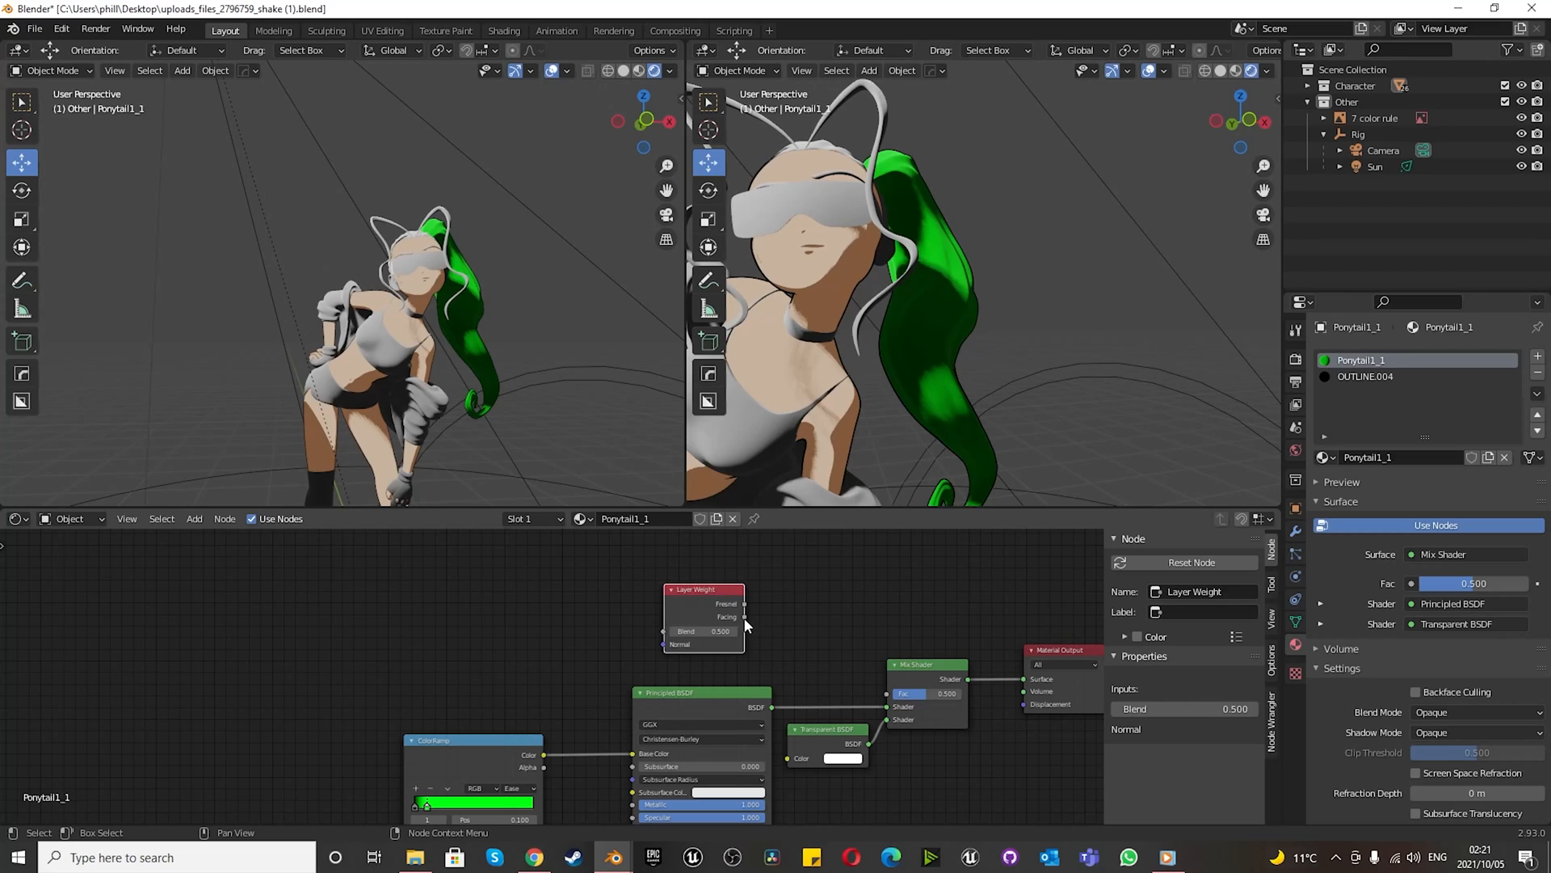
pyautogui.moveTo(744, 617); pyautogui.dragTo(888, 694)
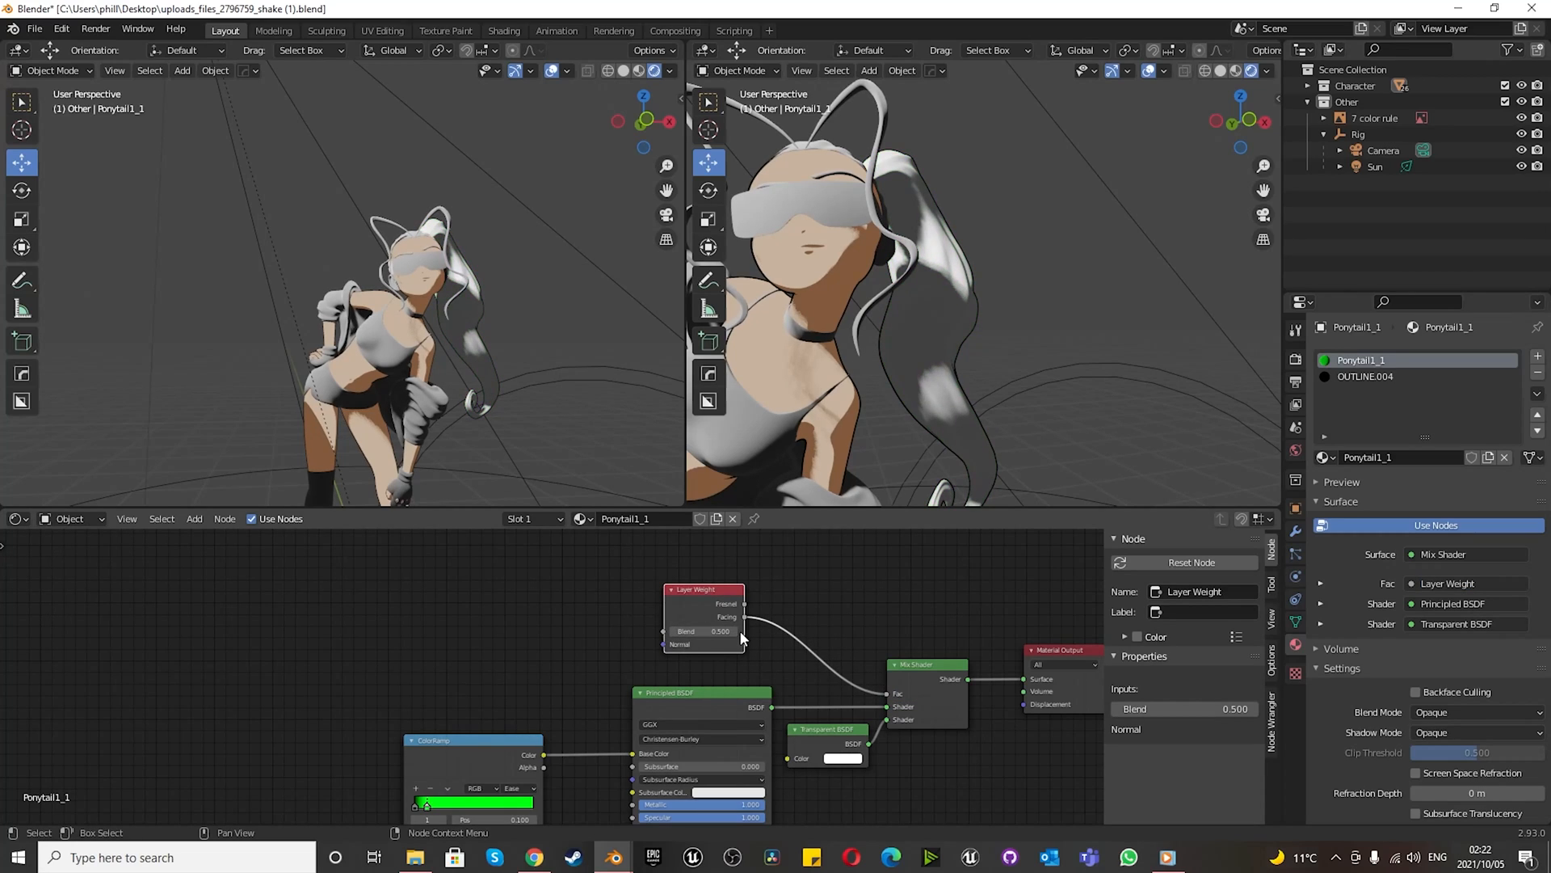
# - Set the Layer Weight node's Blend to 0.99
pyautogui.scroll(6, 891, 356)
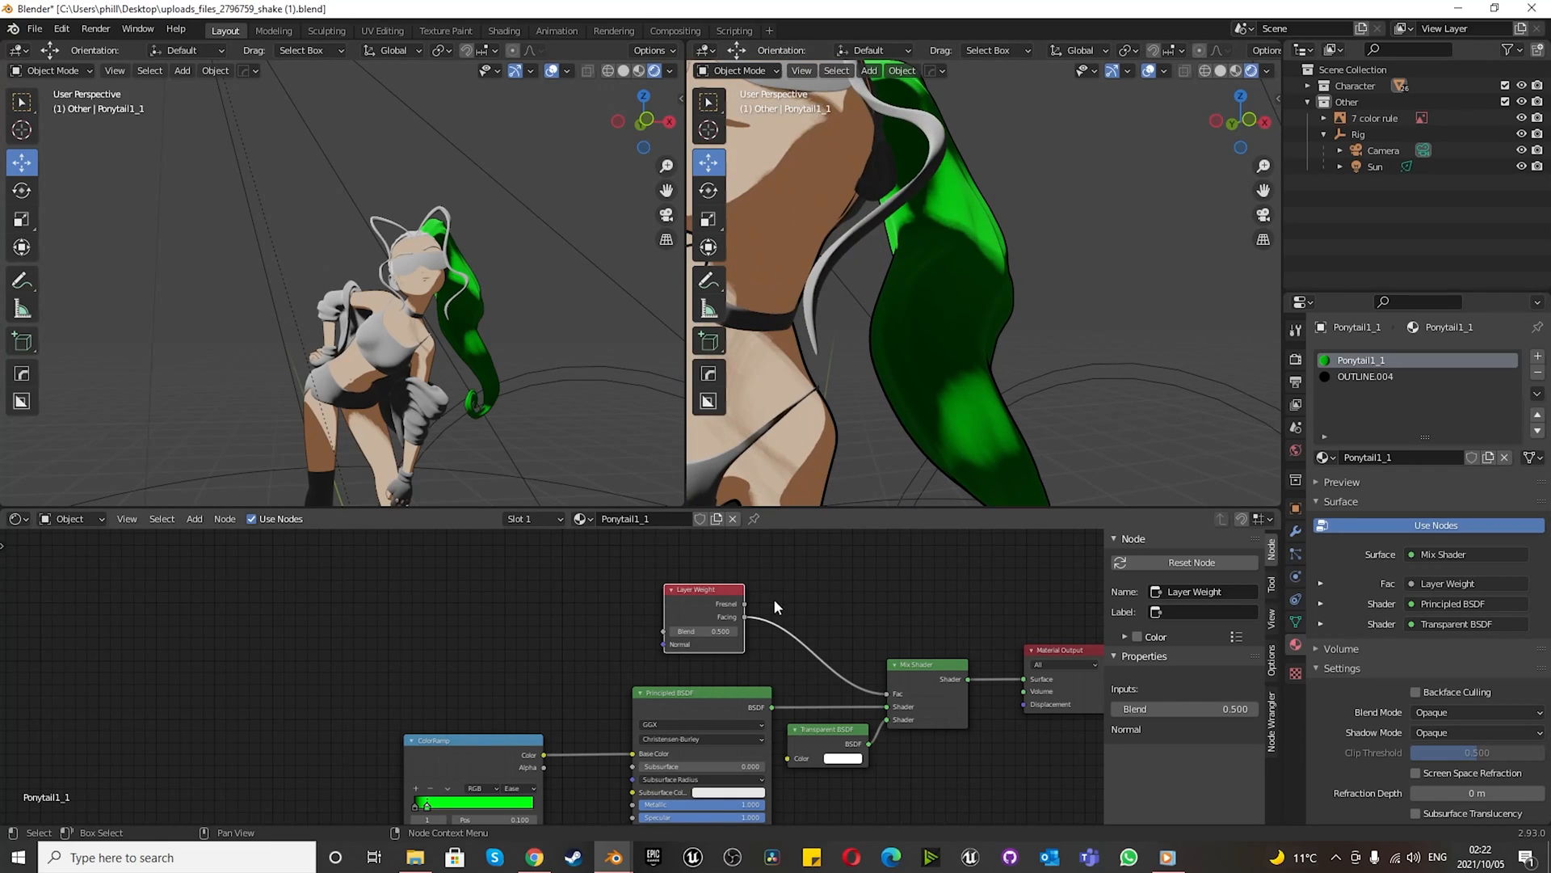
pyautogui.scroll(4, 720, 629)
pyautogui.click(722, 633)
pyautogui.write('0.9')
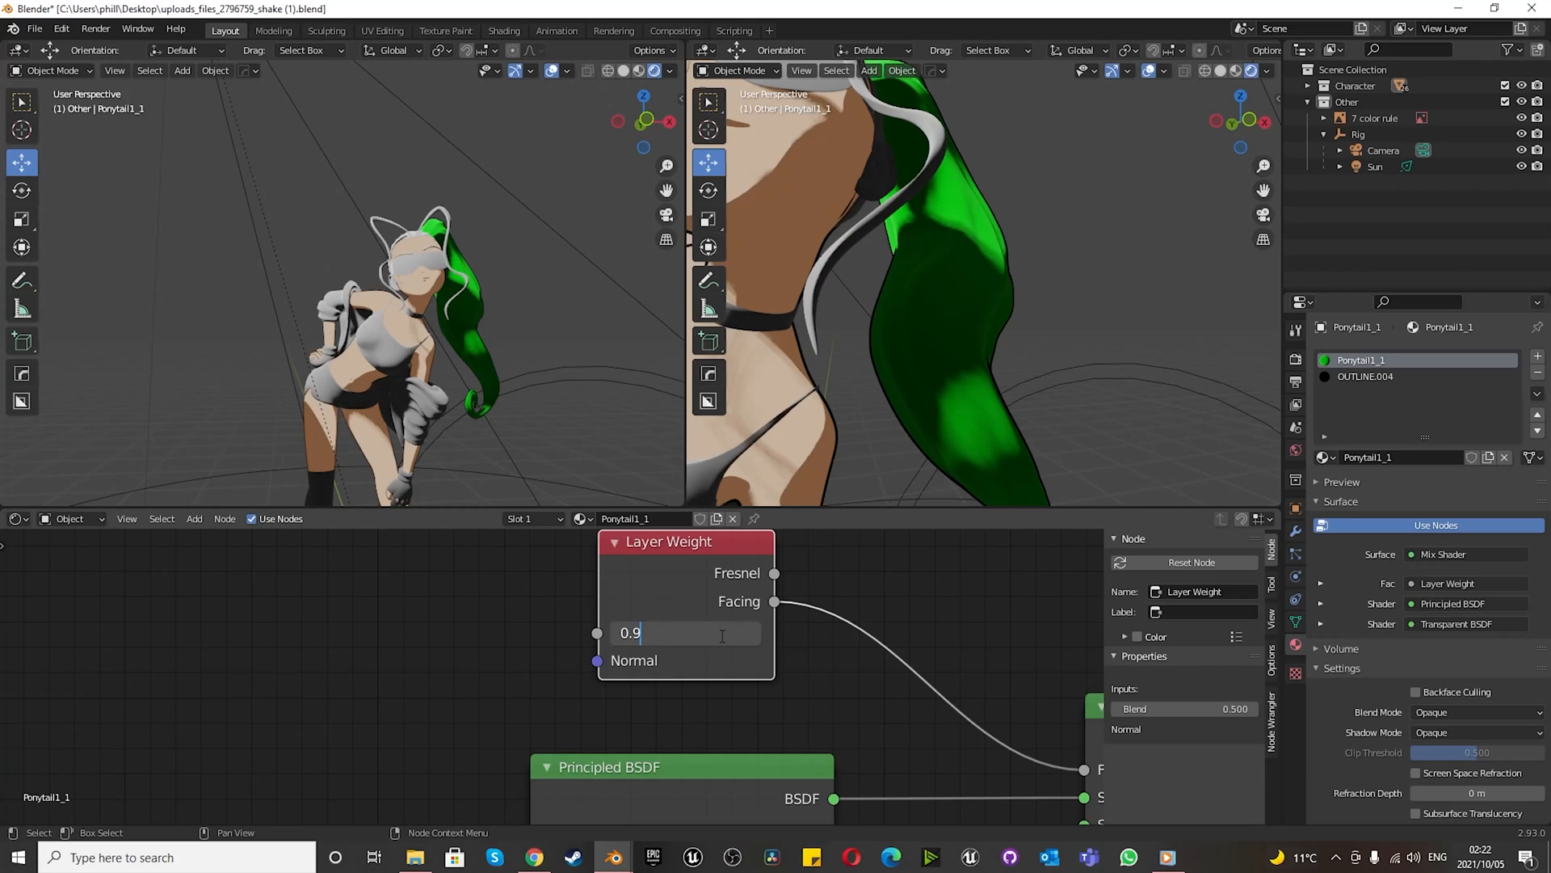
pyautogui.write('9')
pyautogui.press('Return')
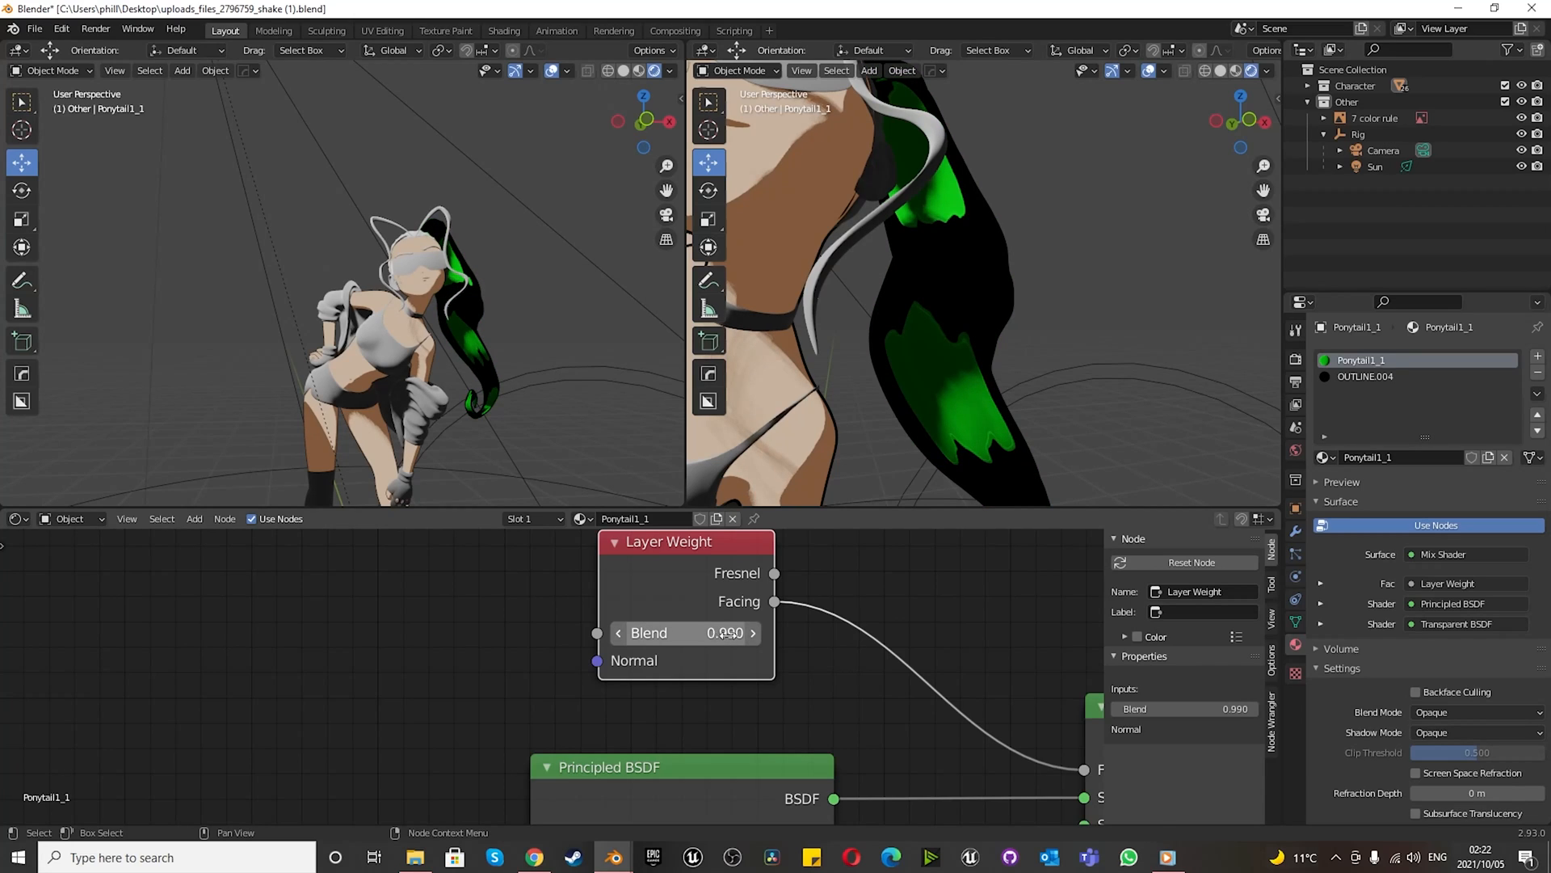
pyautogui.scroll(2, 476, 279)
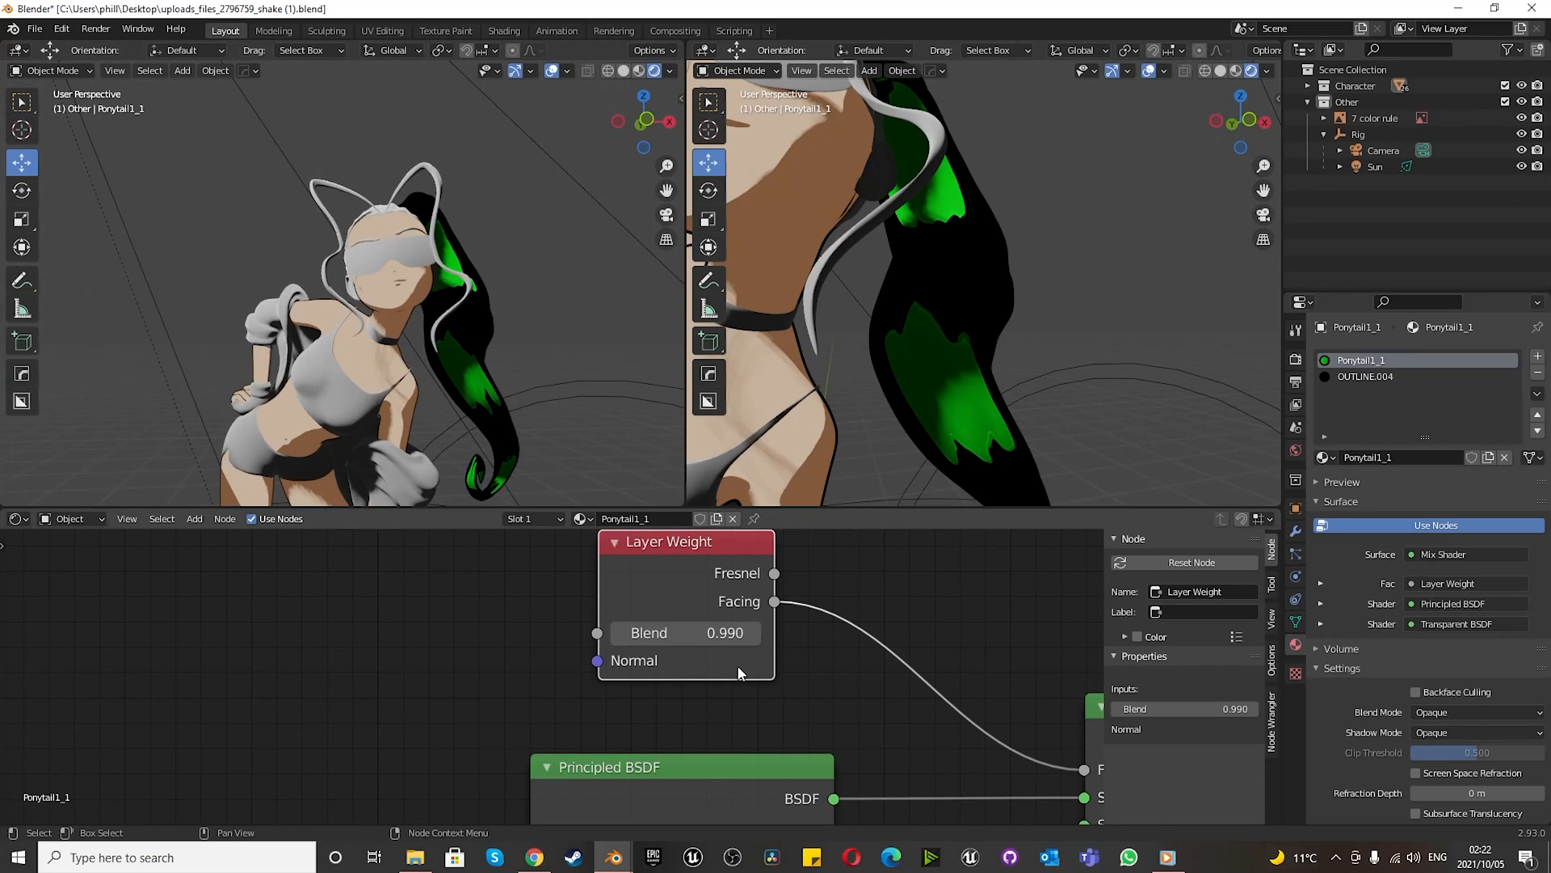
# - Set the Layer Weight node's Blend to 0.97 and check the ponytail from the side
pyautogui.doubleClick(732, 635)
pyautogui.write('0.97')
pyautogui.press('Return')
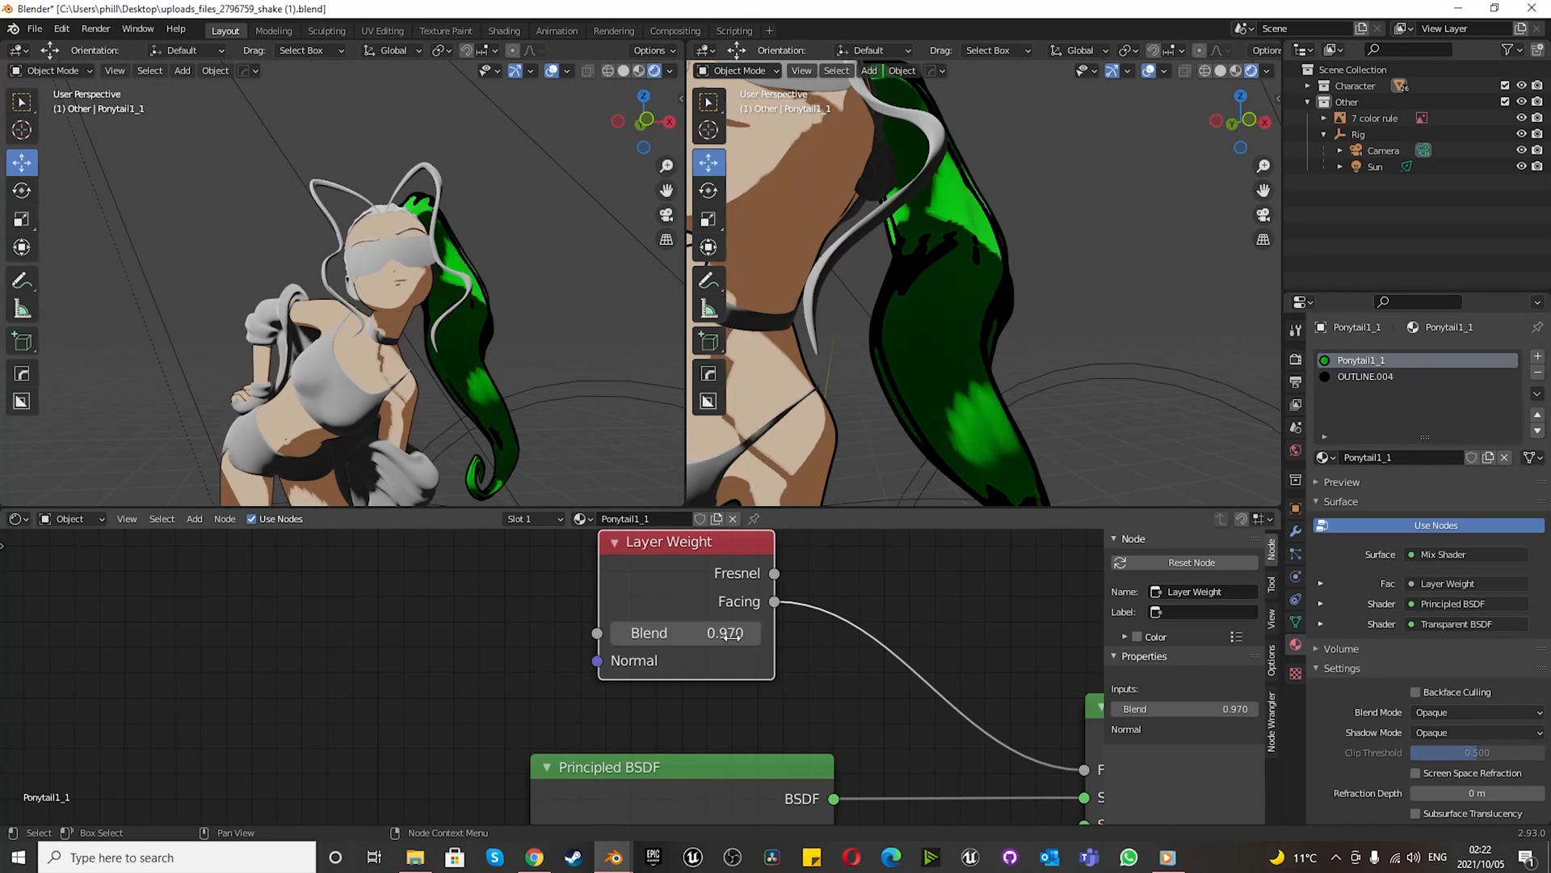
pyautogui.scroll(-4, 960, 279)
pyautogui.moveTo(960, 280); pyautogui.dragTo(846, 338, button='middle')
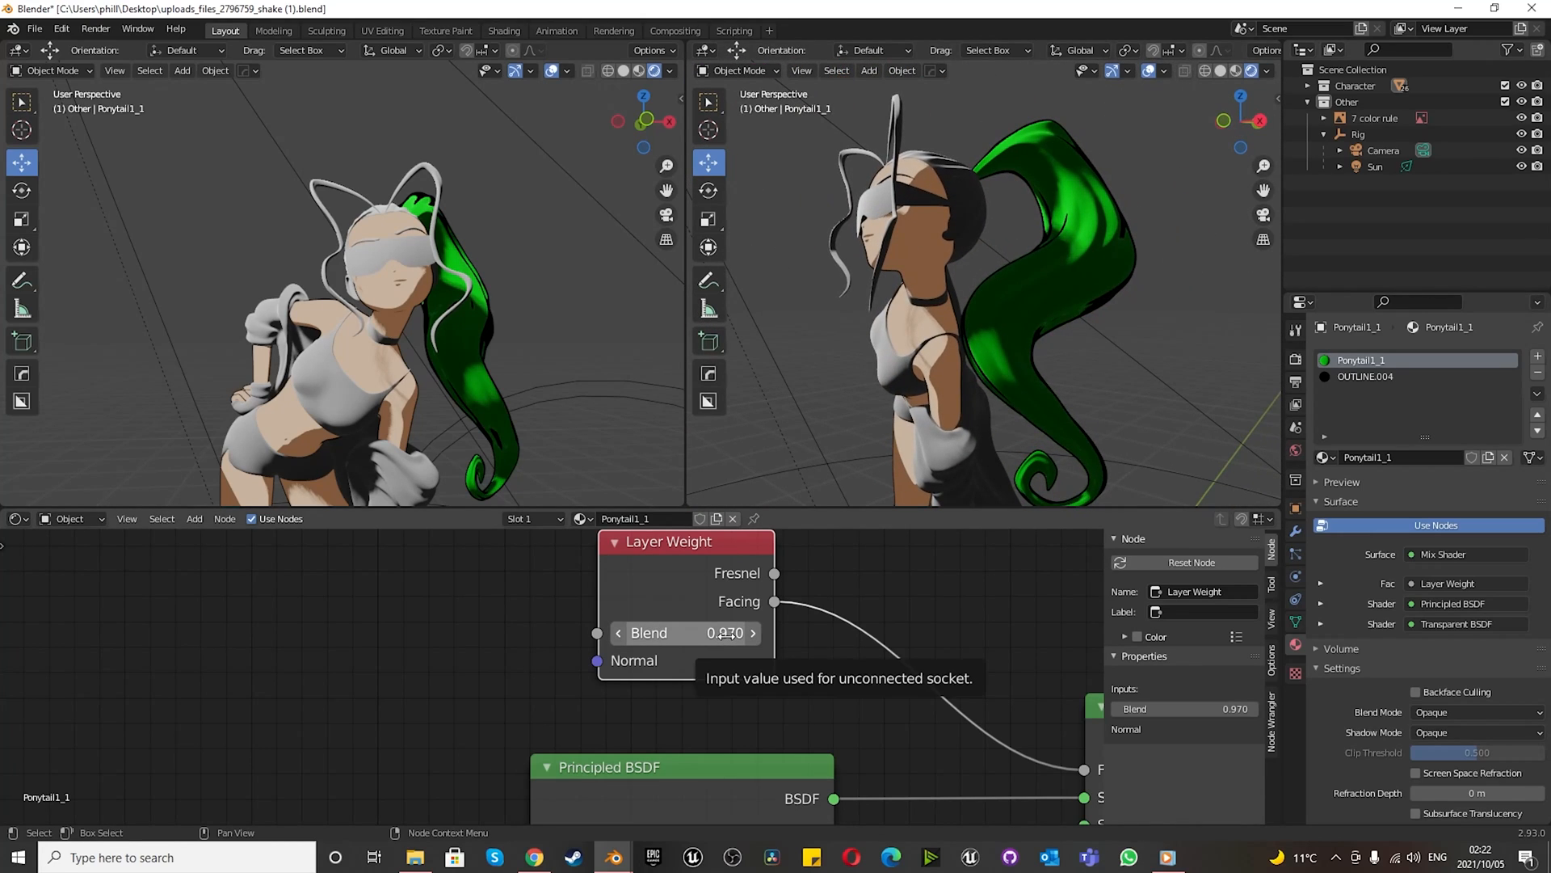
# - Try Layer Weight Blend values of 0.99 and 0.975 and inspect the ponytail from behind
pyautogui.moveTo(687, 632); pyautogui.dragTo(754, 636)
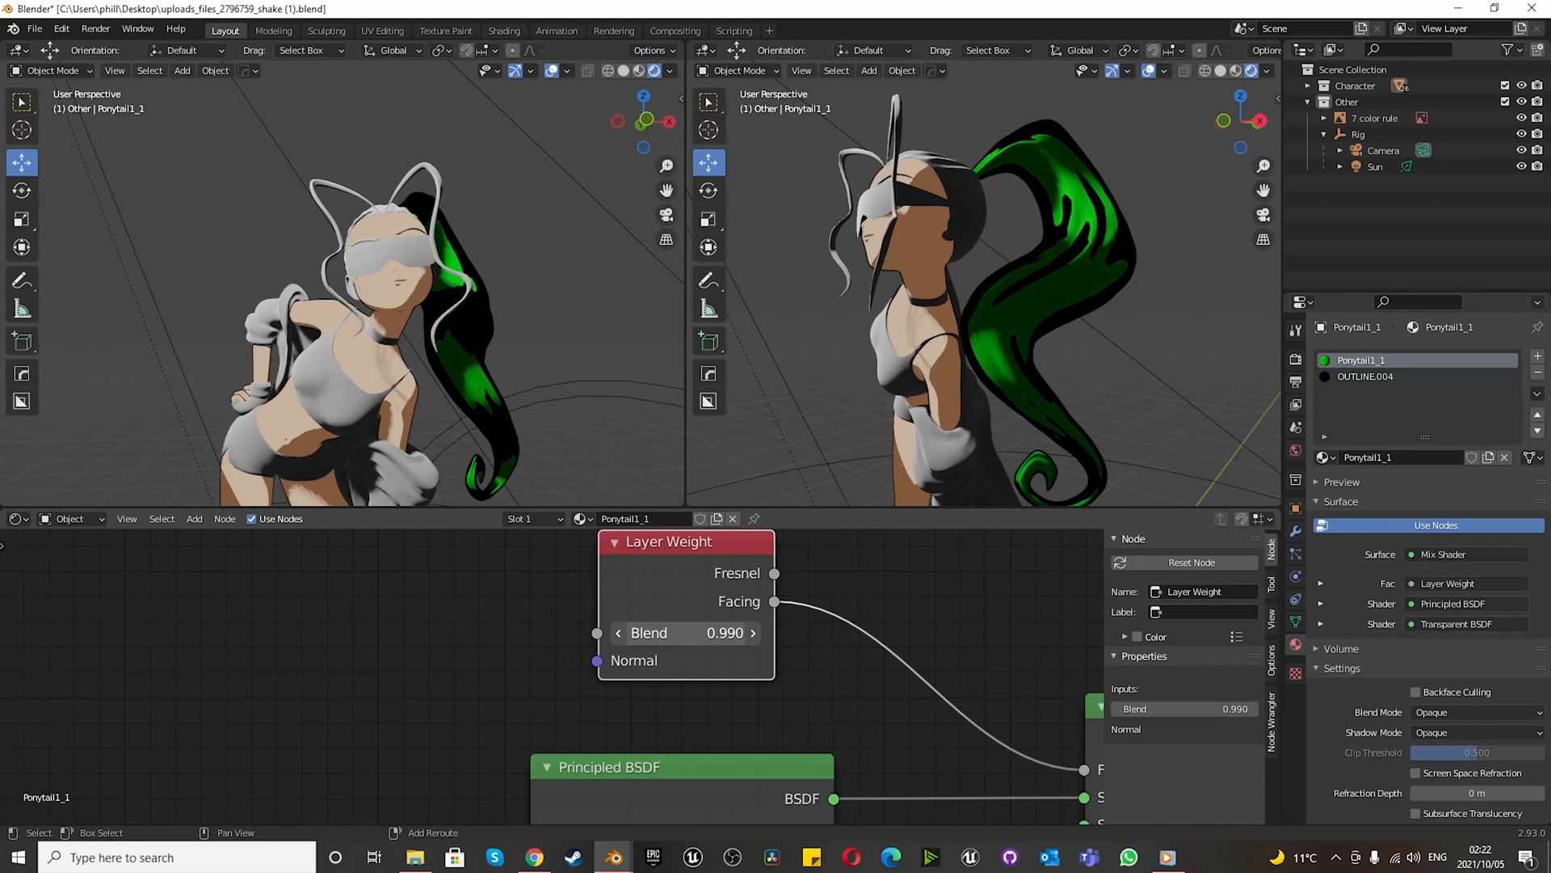
pyautogui.click(738, 637)
pyautogui.write('0')
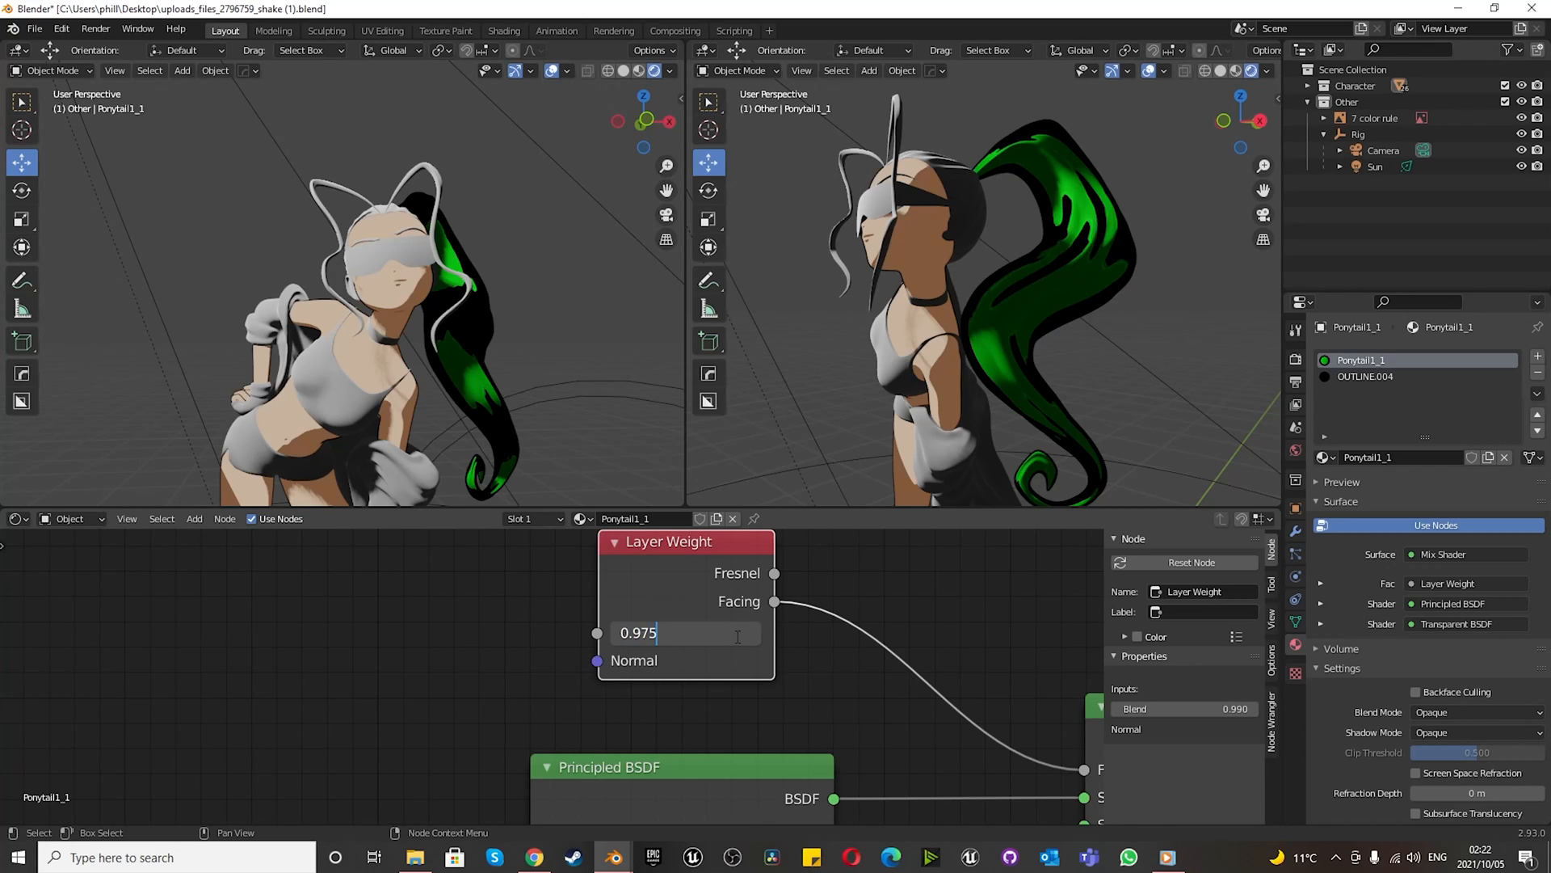
pyautogui.write('.975')
pyautogui.press('Return')
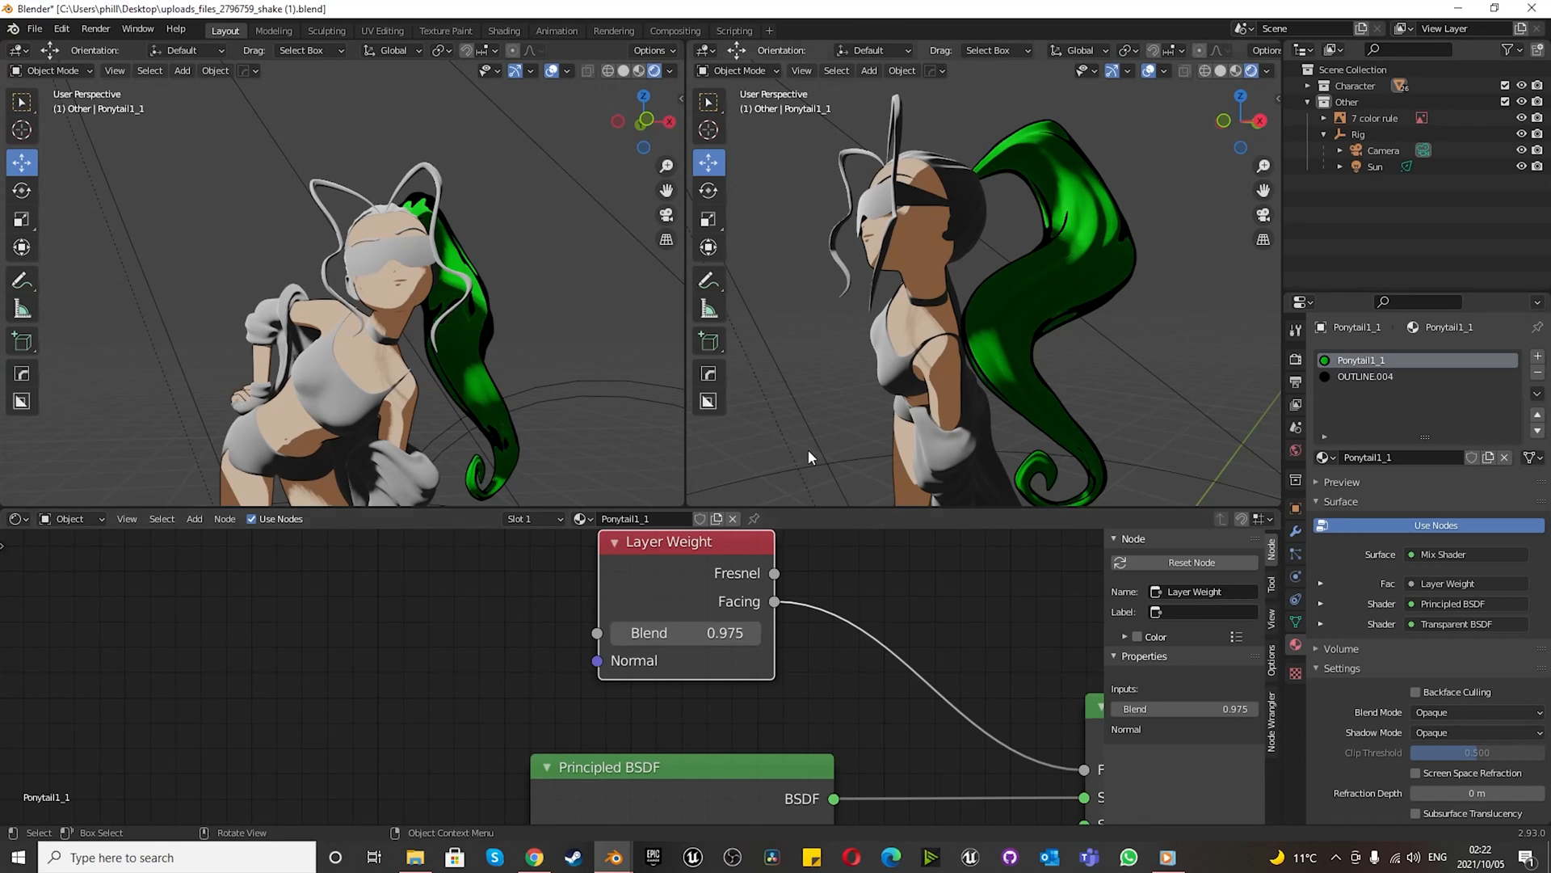
pyautogui.scroll(-3, 1014, 357)
pyautogui.moveTo(1015, 357); pyautogui.dragTo(968, 359, button='middle')
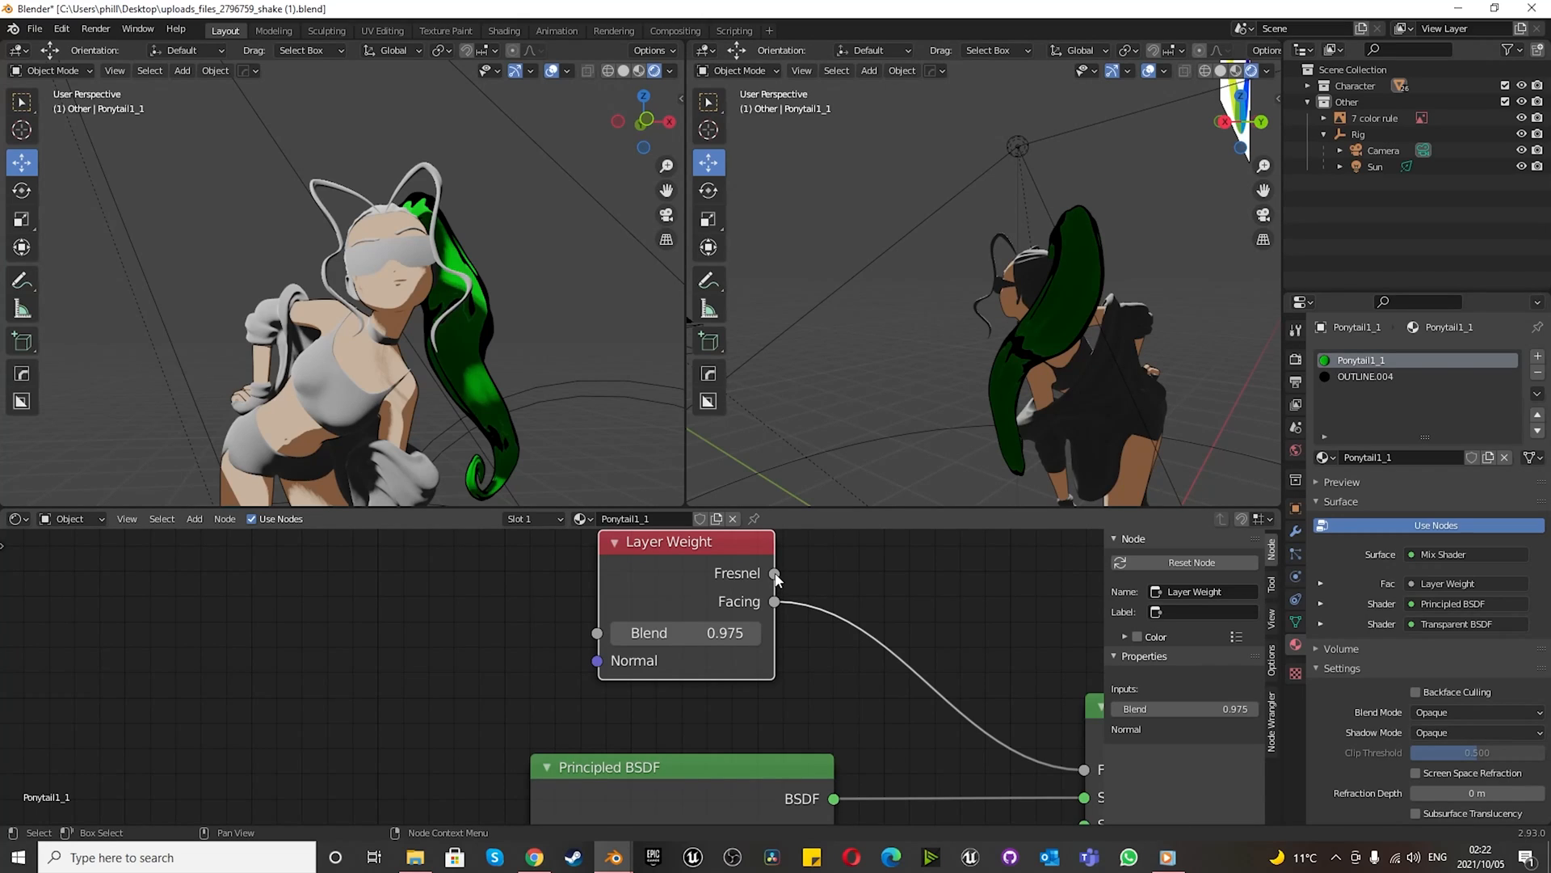
# - Try Layer Weight Blend values of 1 and 0.92 on the ponytail material
pyautogui.click(735, 635)
pyautogui.write('1')
pyautogui.press('Return')
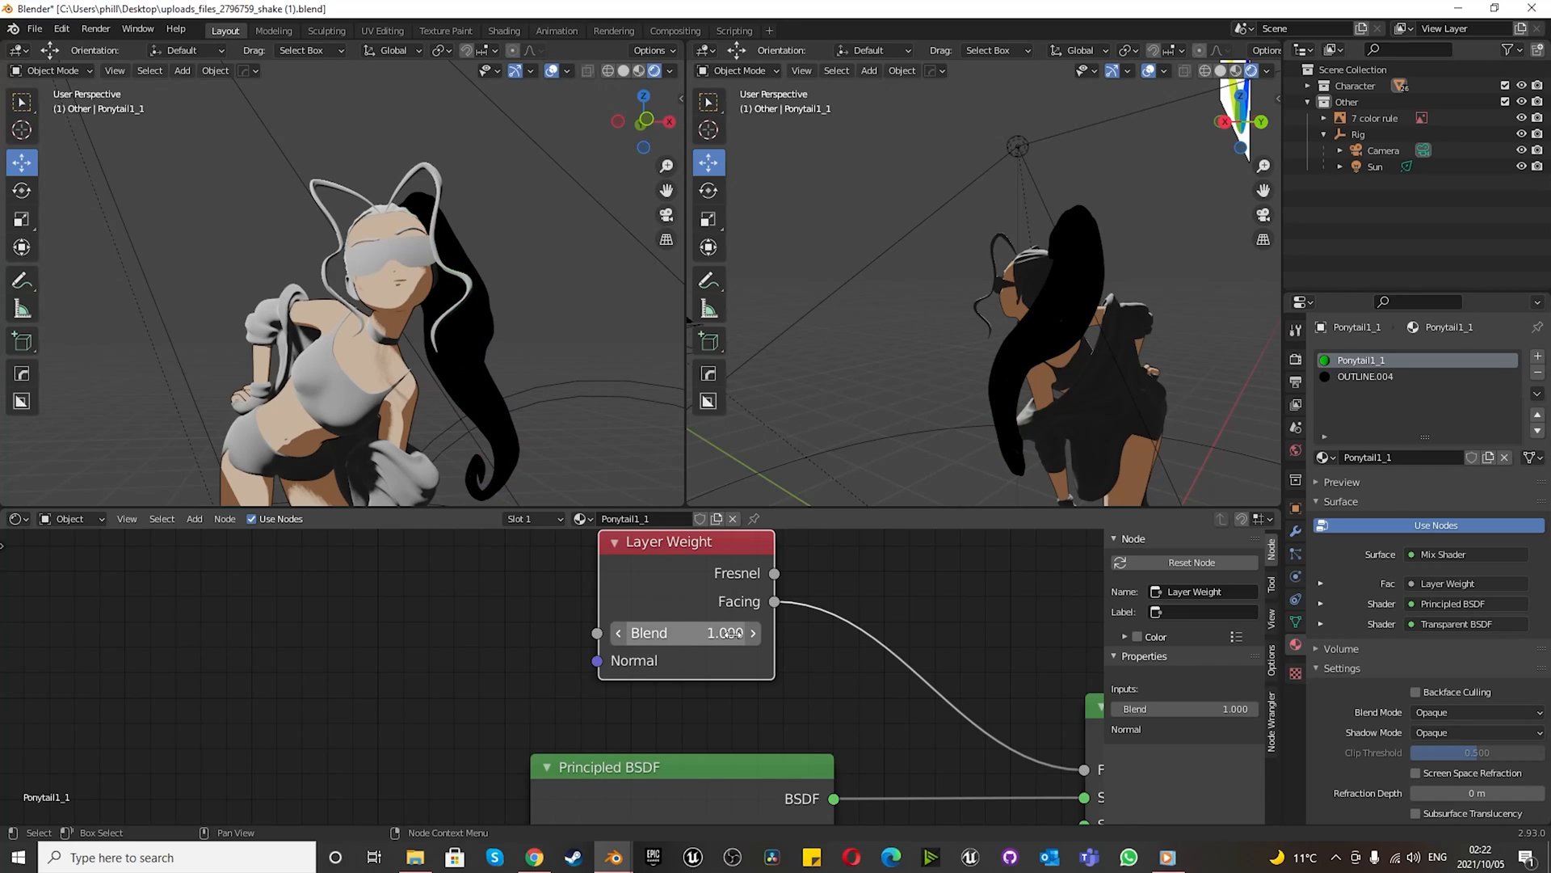
pyautogui.click(734, 635)
pyautogui.write('0.')
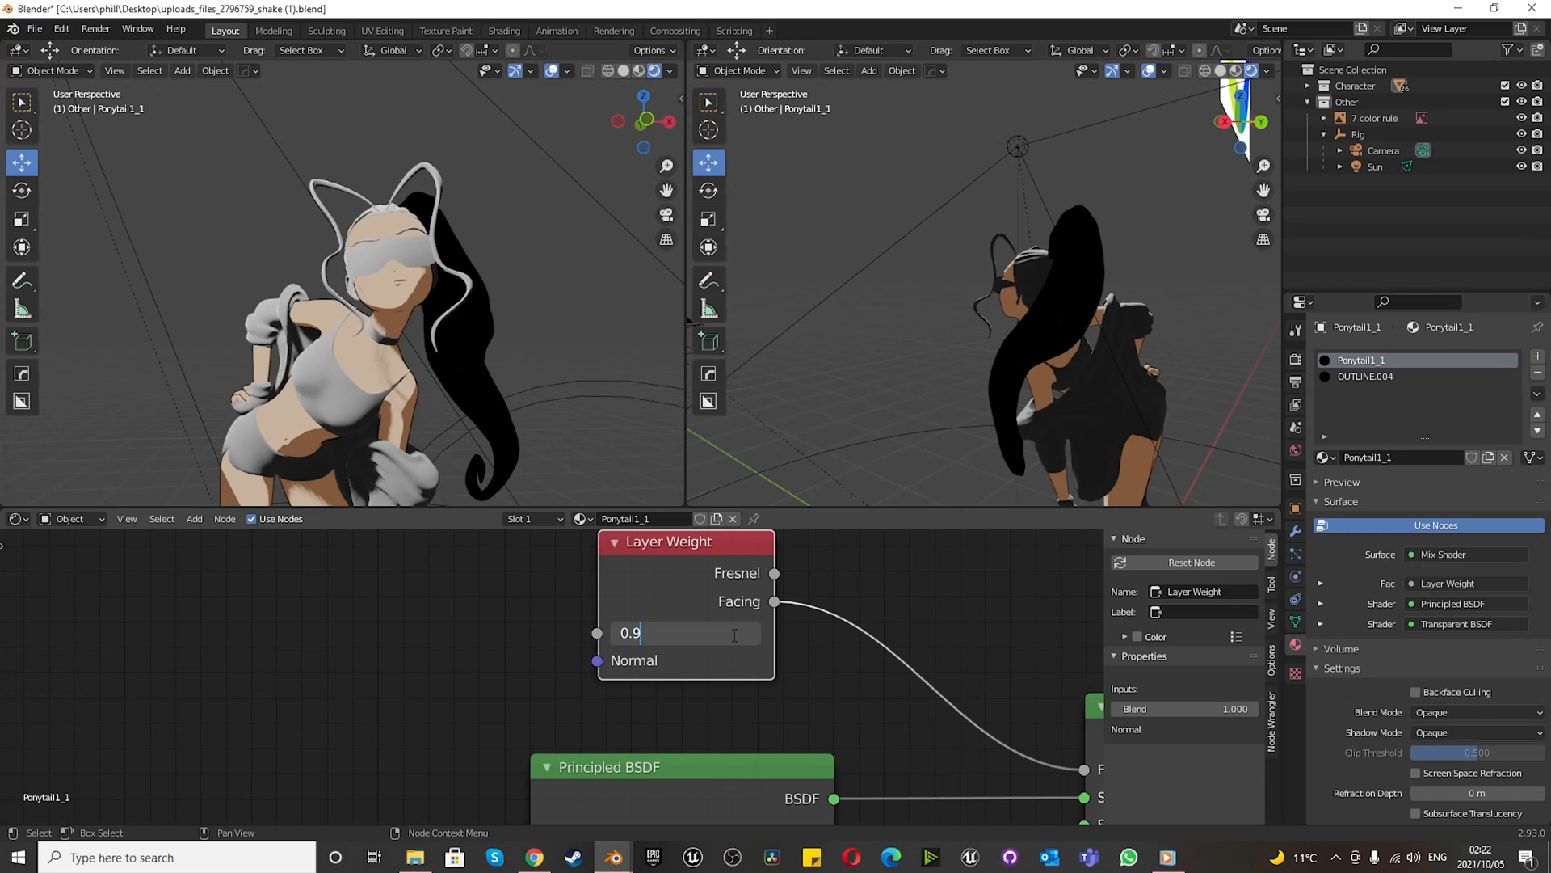
pyautogui.write('92')
pyautogui.press('Return')
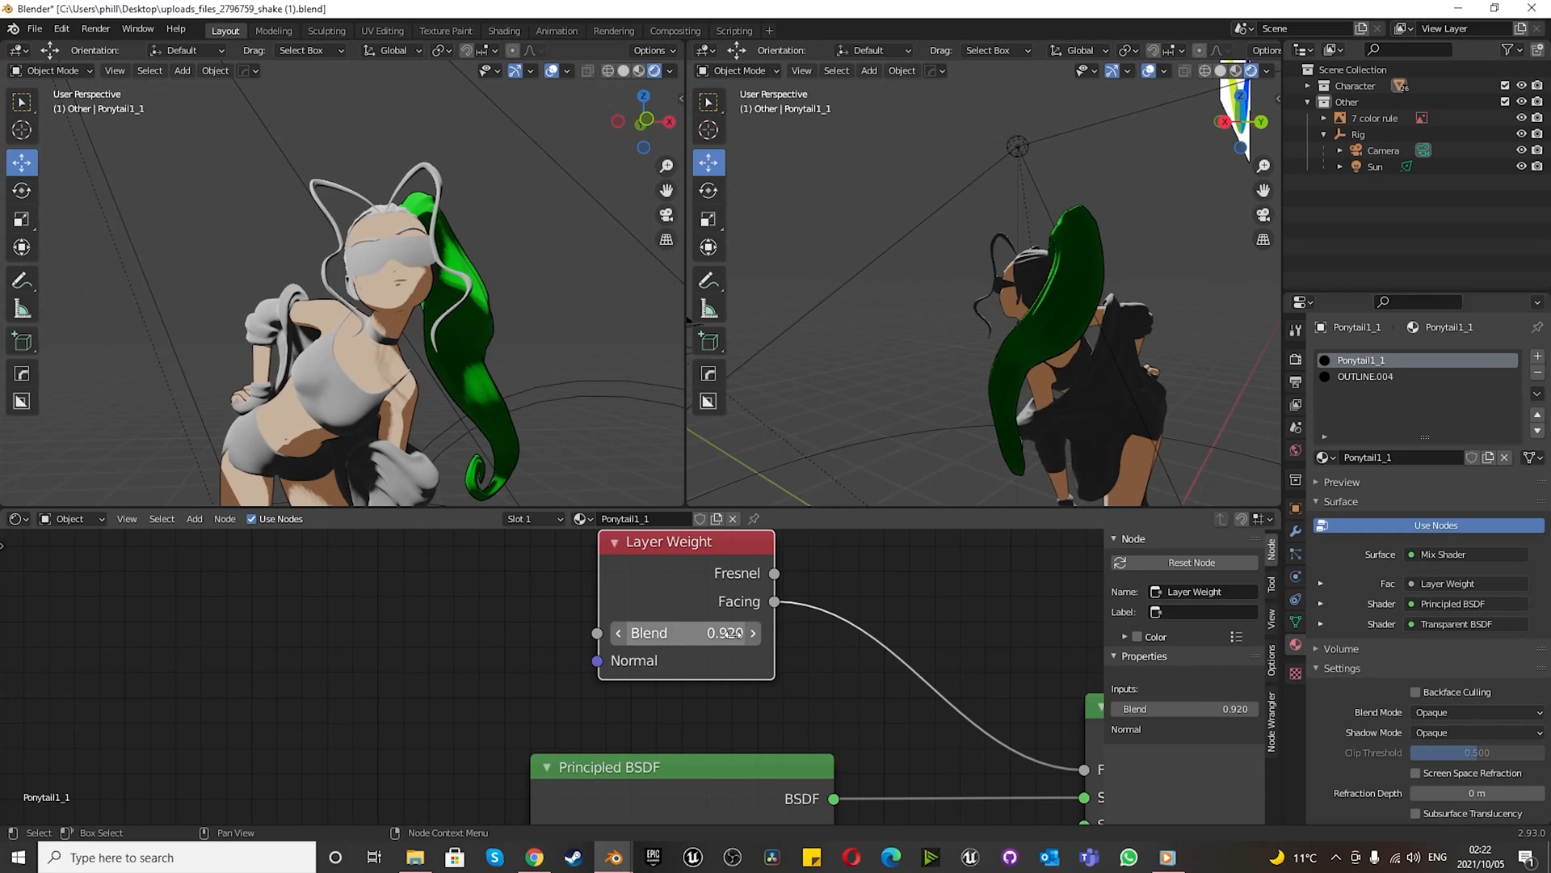
# - Try Layer Weight Blend values of 0.95 and 0.96 and inspect the ponytail from the front
pyautogui.click(712, 630)
pyautogui.write('0.')
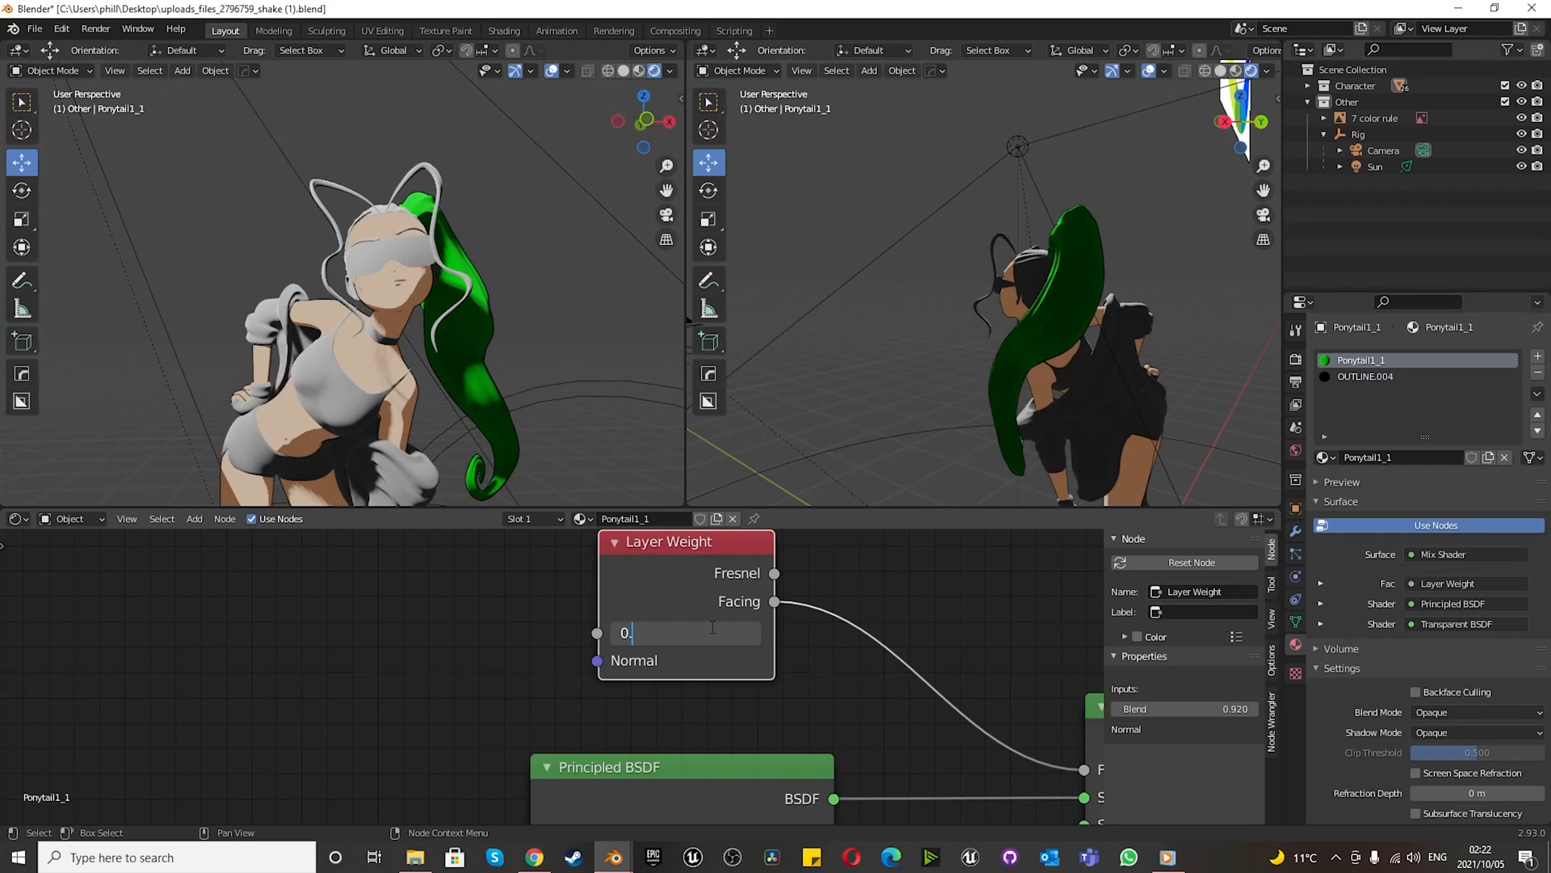
pyautogui.write('95')
pyautogui.press('Return')
pyautogui.click(732, 641)
pyautogui.write('0')
pyautogui.press('Return')
pyautogui.moveTo(1046, 288); pyautogui.dragTo(1254, 307, button='middle')
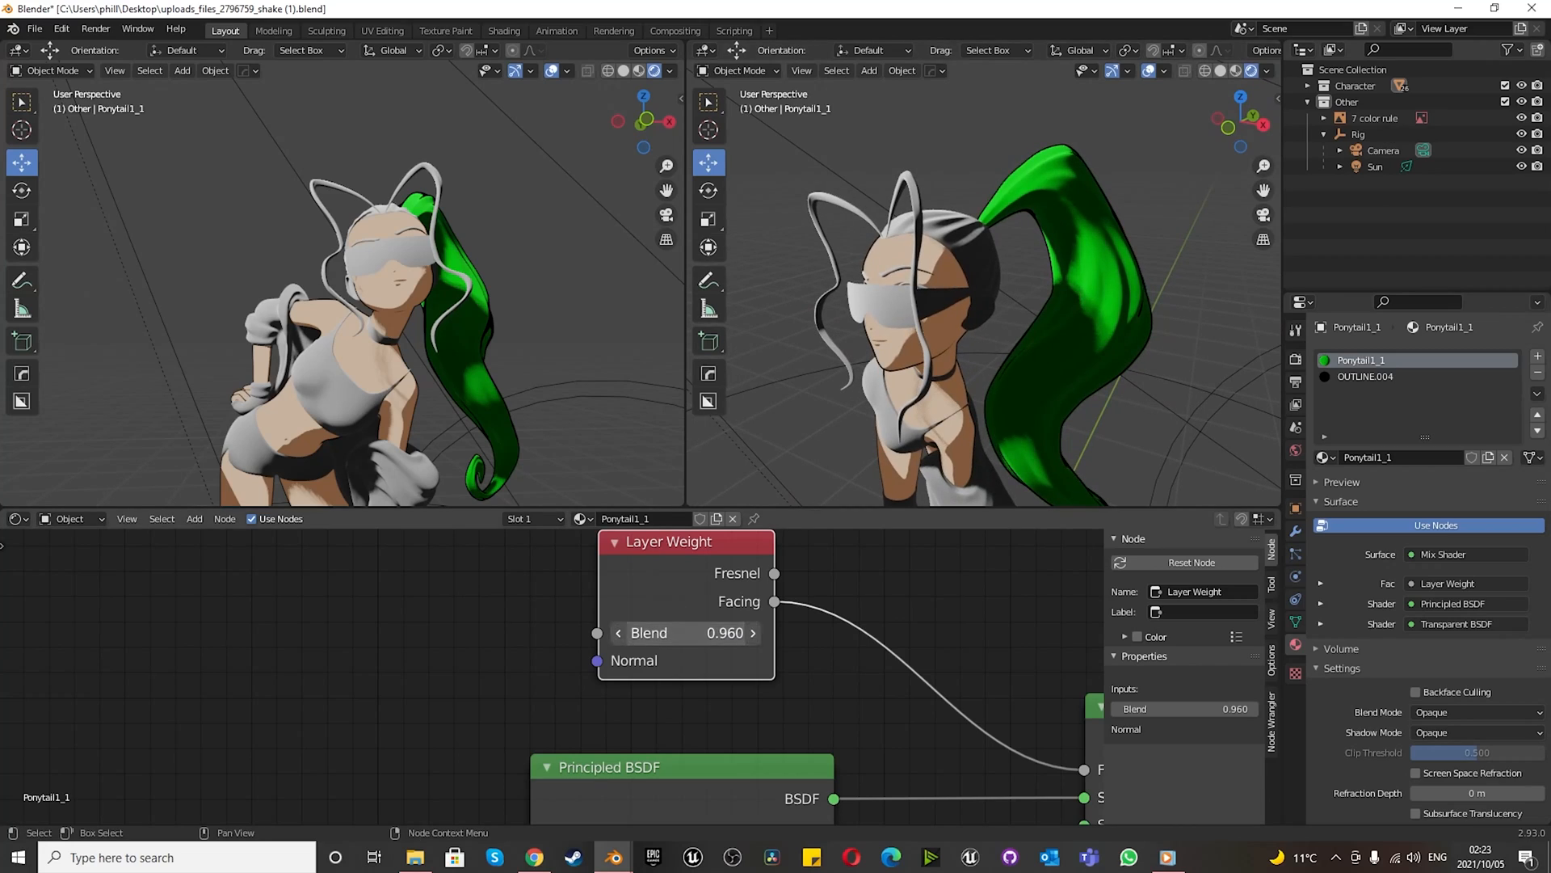
# - Set the Layer Weight node's Blend back to 0.99 and check the ponytail from the character's other side
pyautogui.click(695, 635)
pyautogui.write('0')
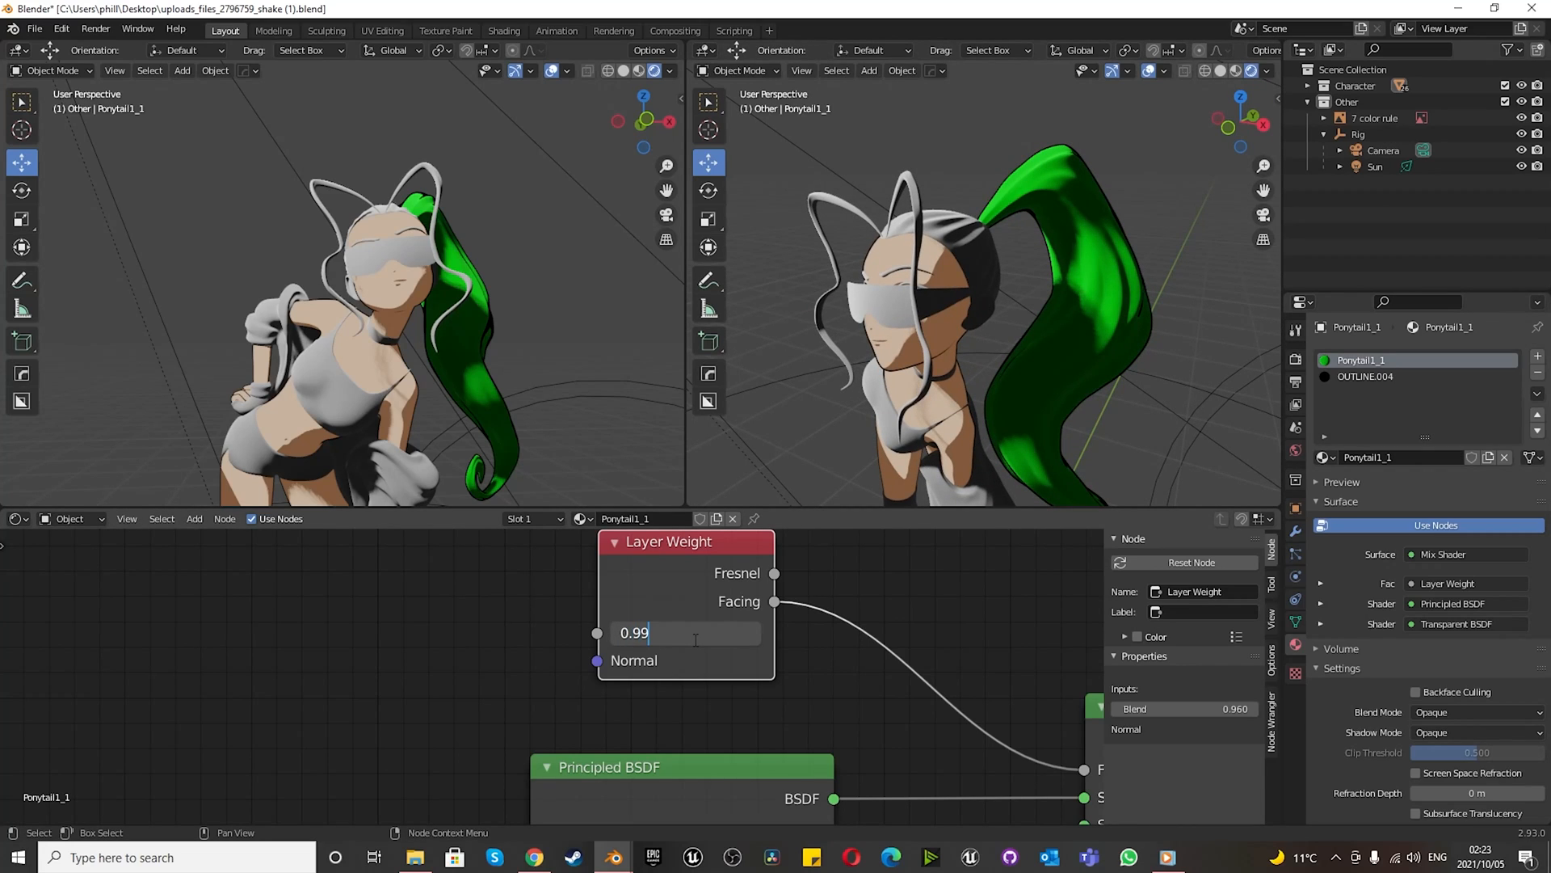
pyautogui.press('Return')
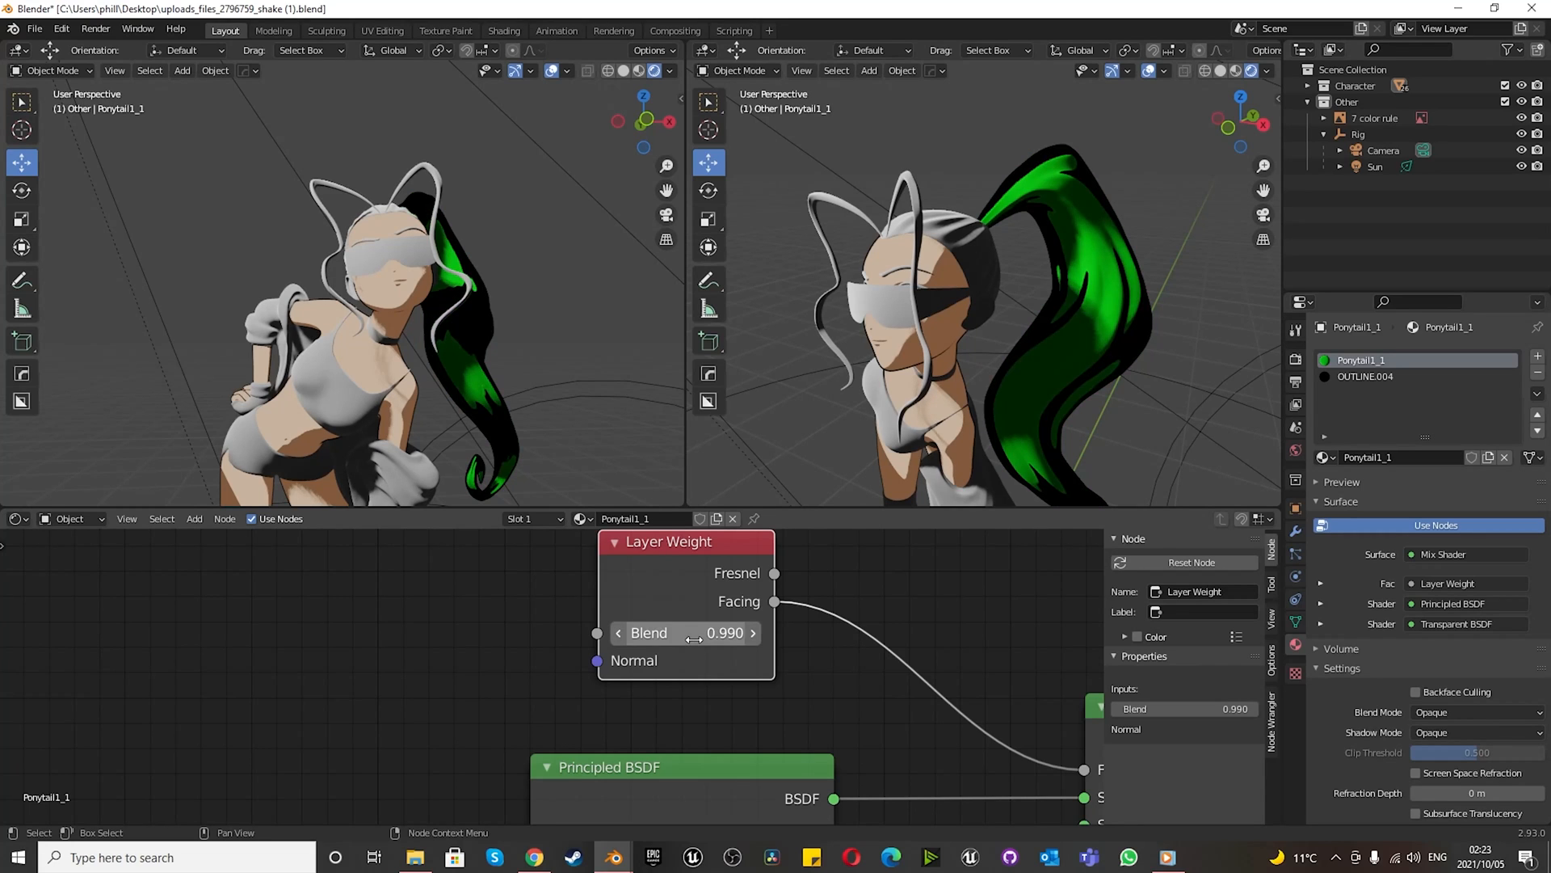
pyautogui.scroll(1, 711, 582)
pyautogui.scroll(-6, 1050, 315)
pyautogui.moveTo(1054, 313); pyautogui.dragTo(770, 307, button='middle')
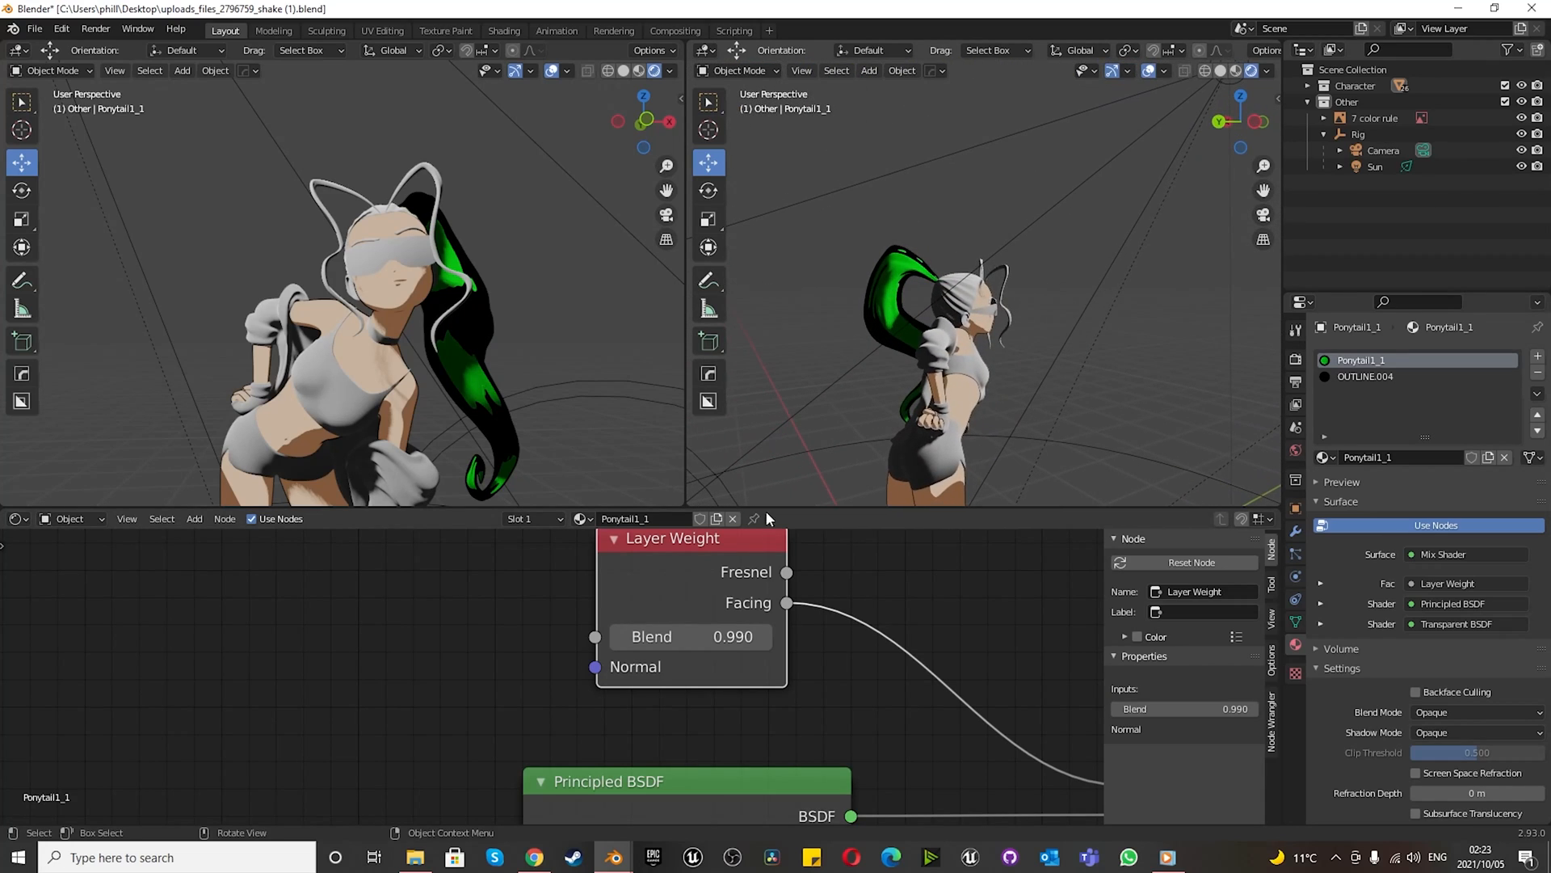
# - Set the Layer Weight node's Blend to 0.985 and check the ponytail from the front
pyautogui.click(736, 639)
pyautogui.write('0')
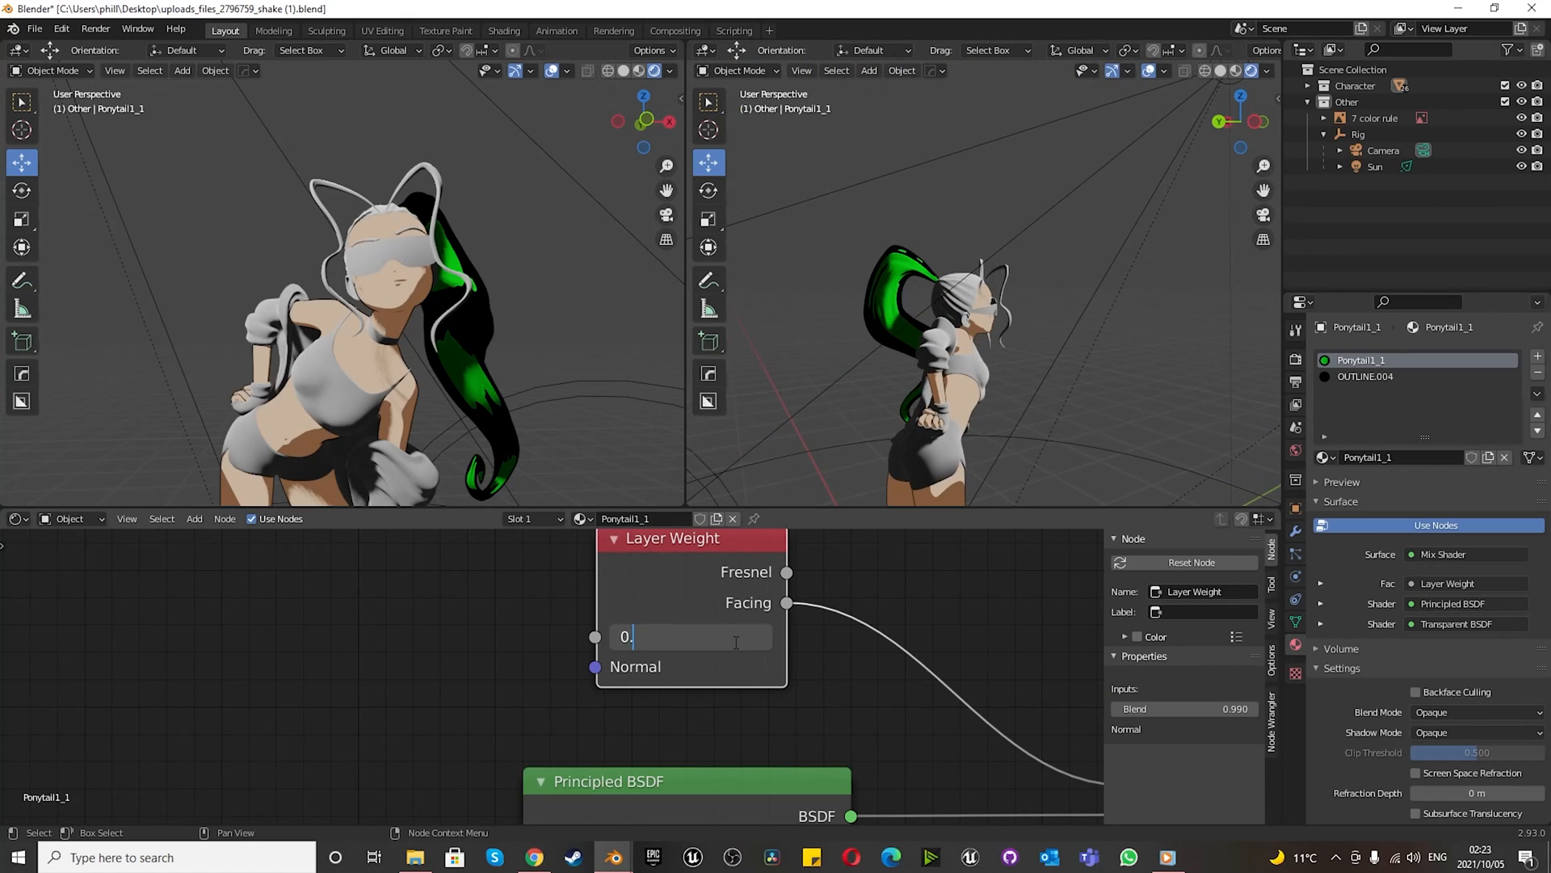
pyautogui.write('.985')
pyautogui.press('Return')
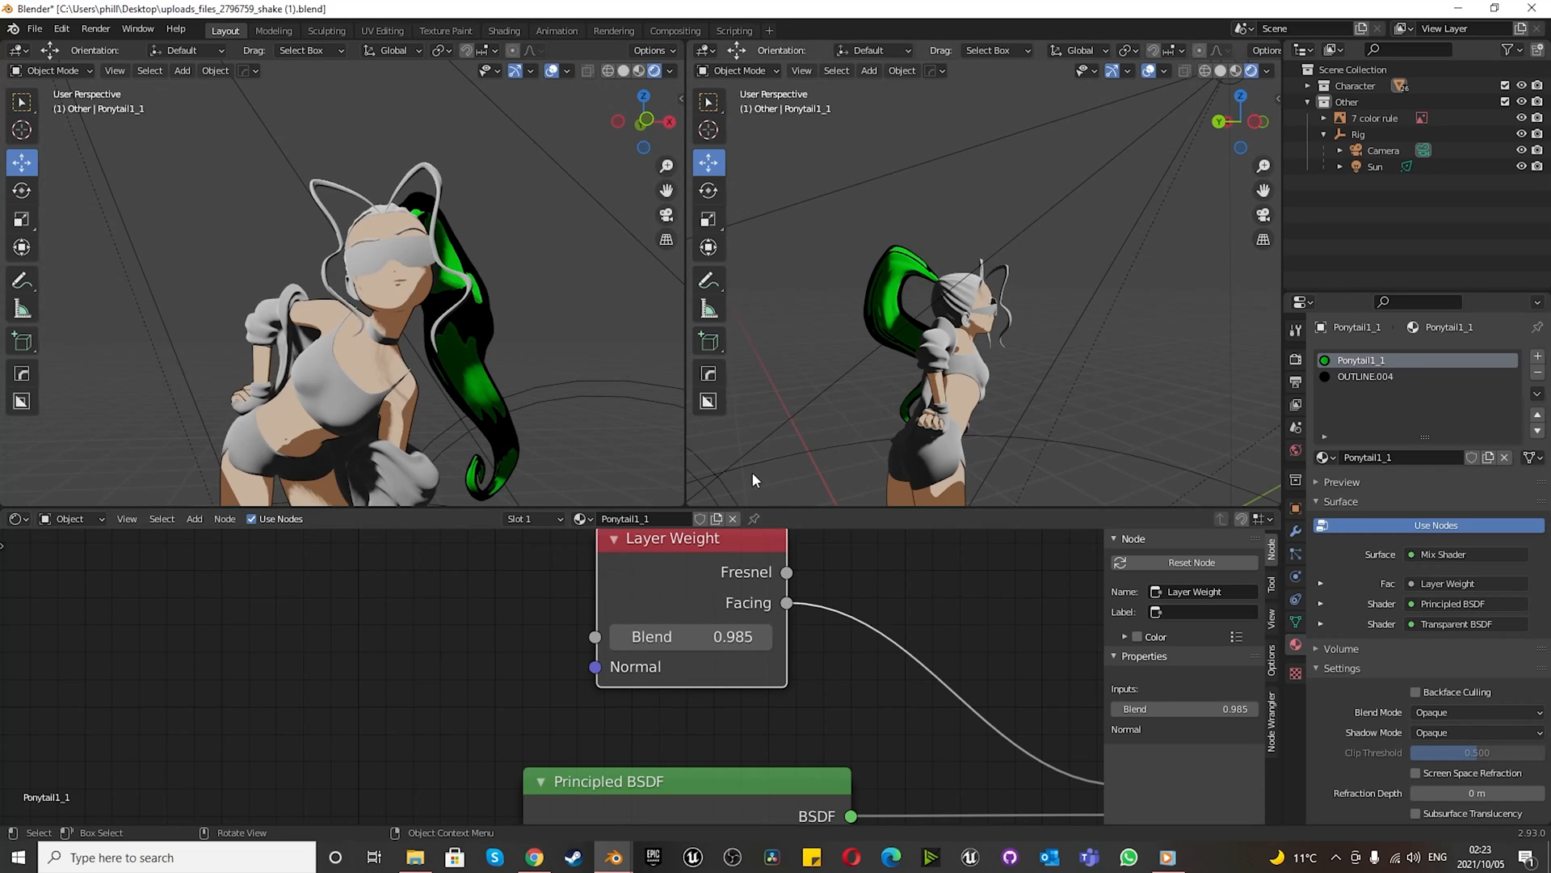
pyautogui.moveTo(900, 307); pyautogui.dragTo(707, 348, button='middle')
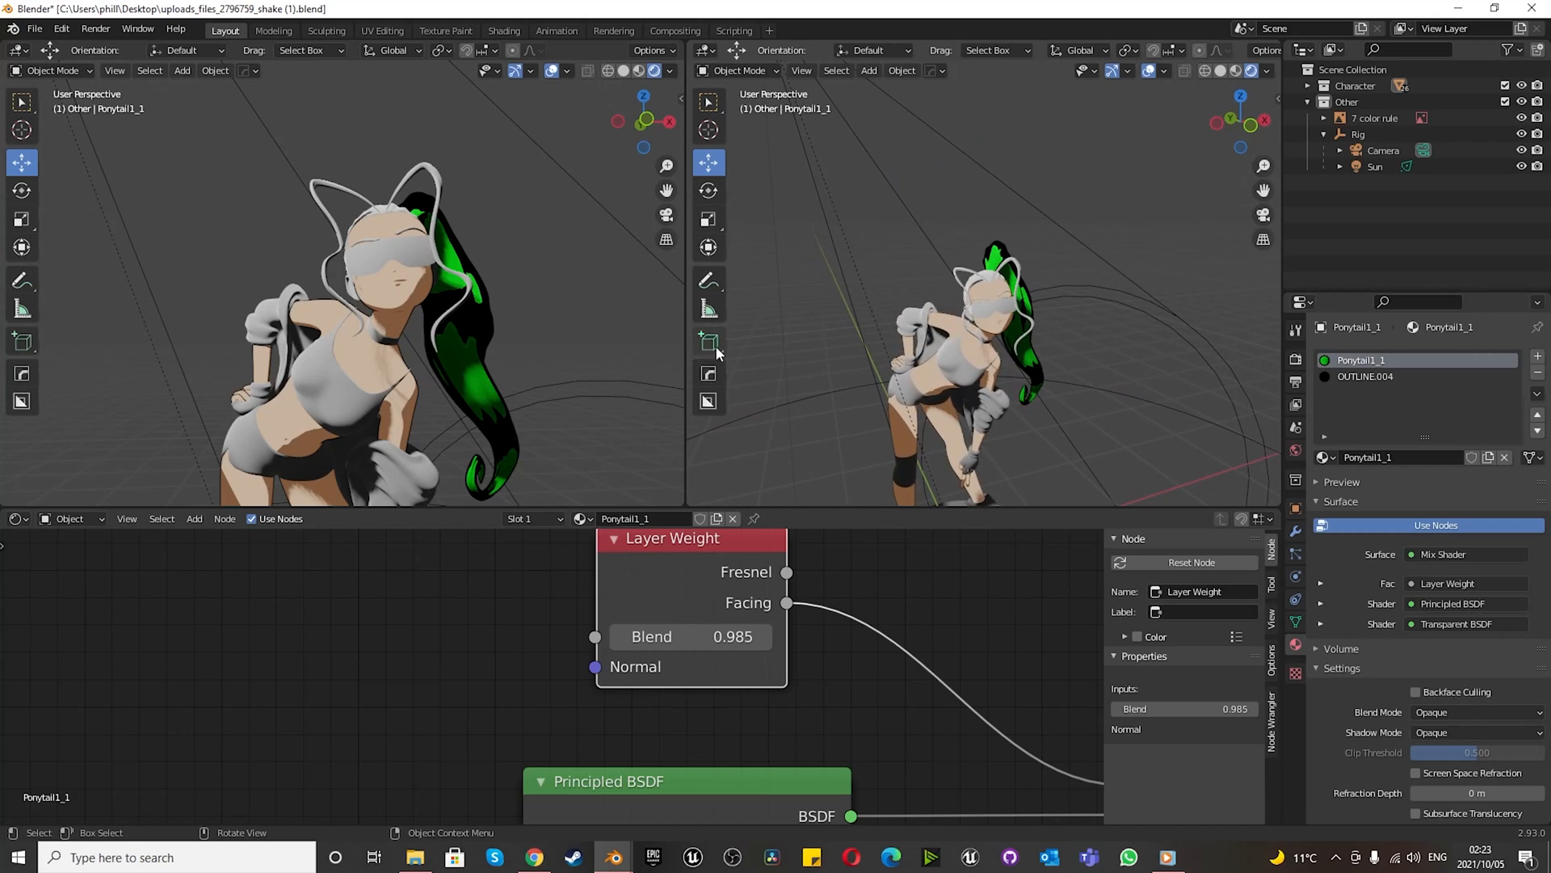
pyautogui.scroll(-3, 947, 311)
pyautogui.scroll(10, 1006, 269)
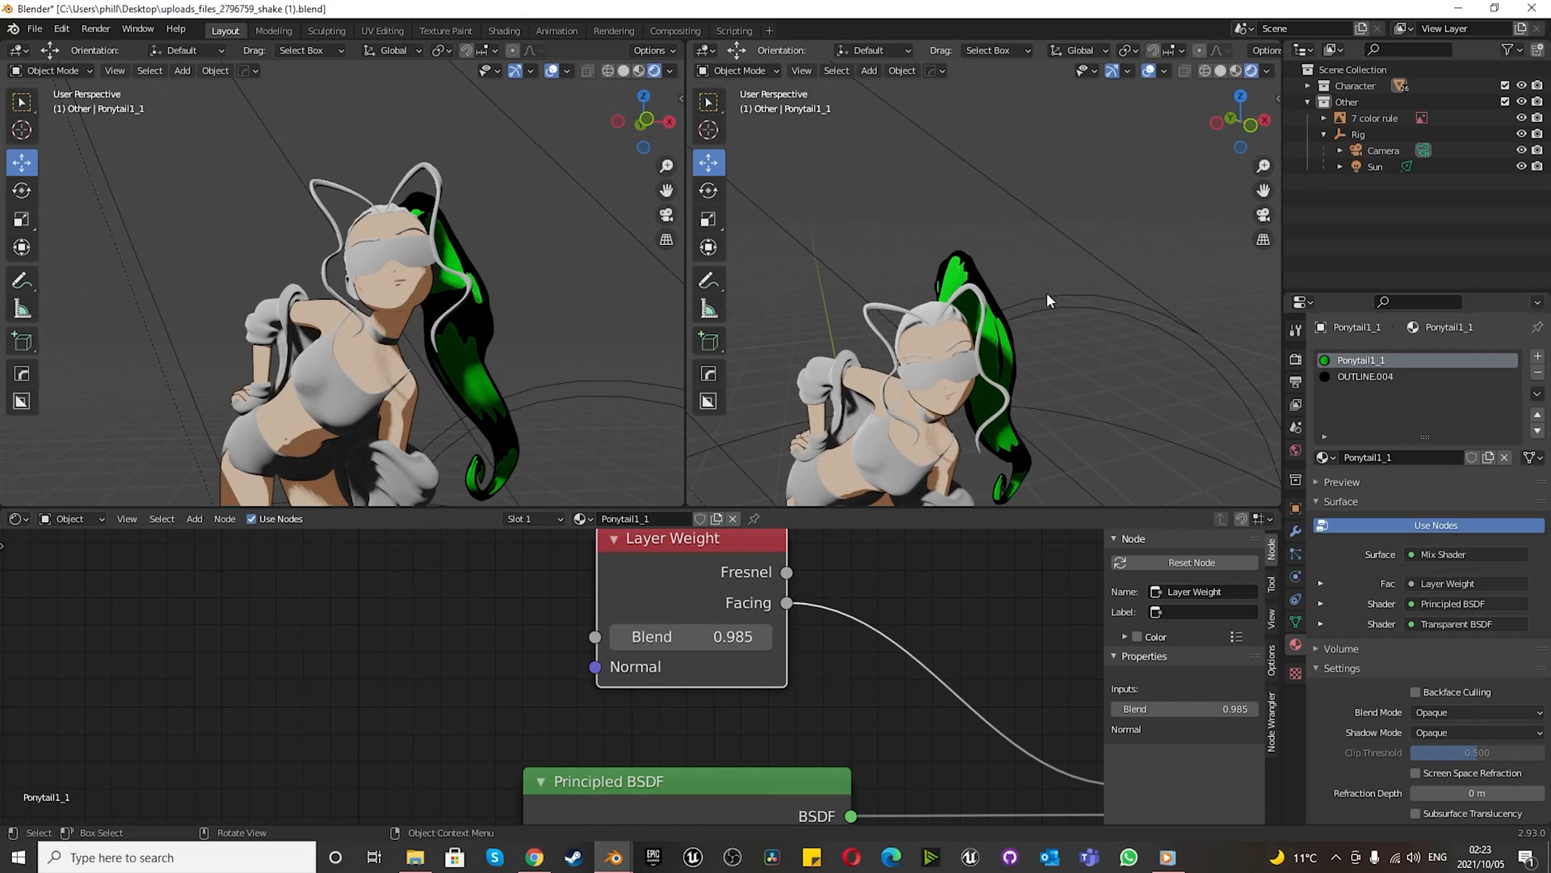
pyautogui.moveTo(994, 293)
pyautogui.mouseDown(button='middle')
pyautogui.moveTo(899, 313)
pyautogui.moveTo(975, 293)
pyautogui.mouseUp(button='middle')
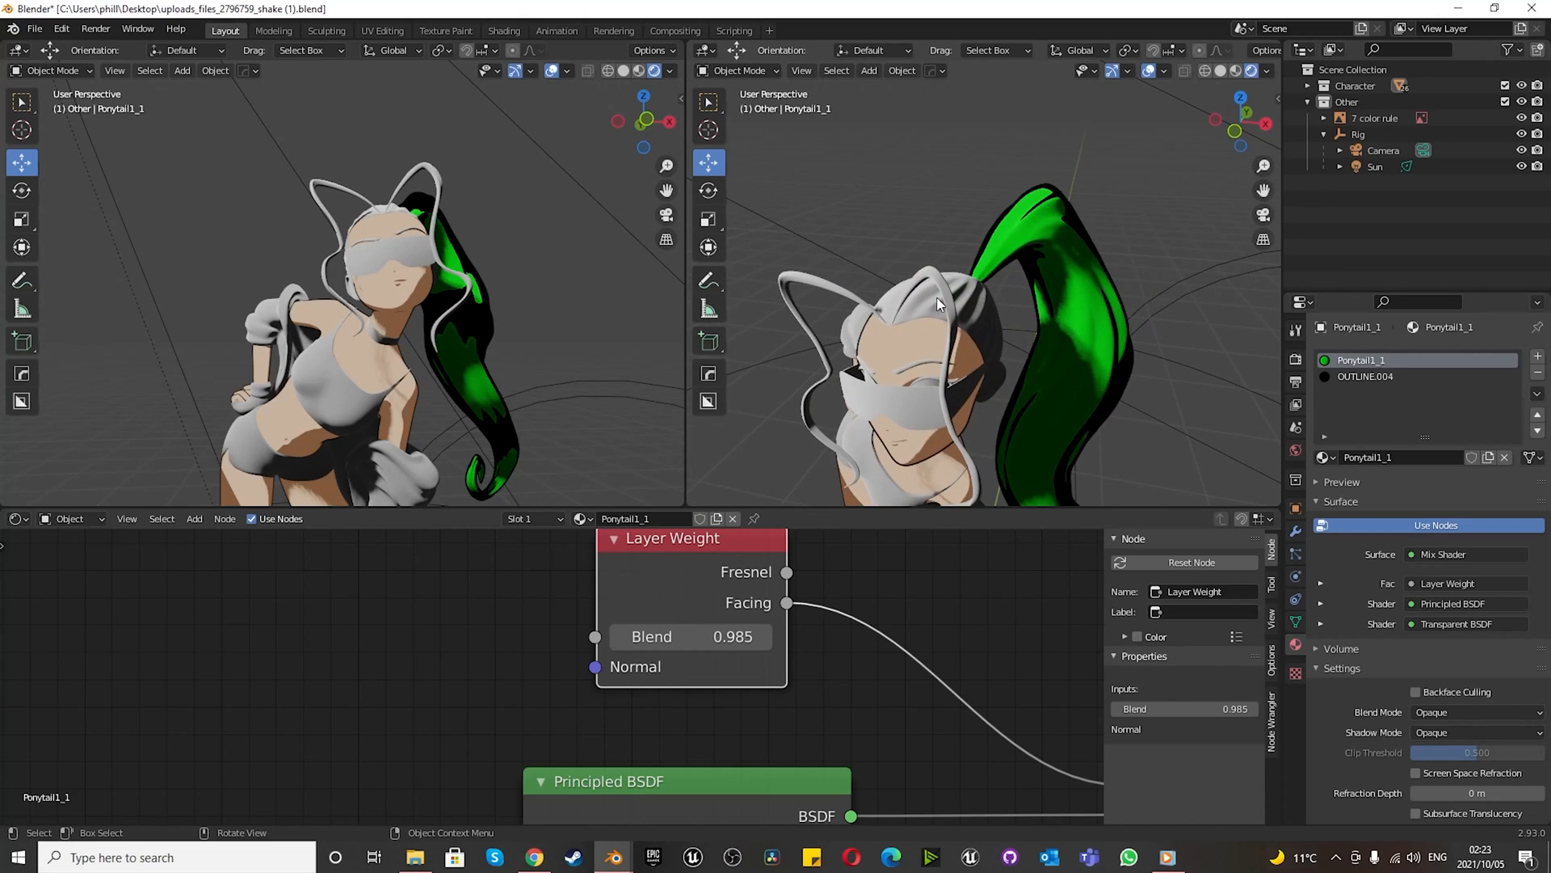
# - Copy the ponytail's Ponytail1_1 material and paste it onto the Hair object's material
pyautogui.click(992, 299)
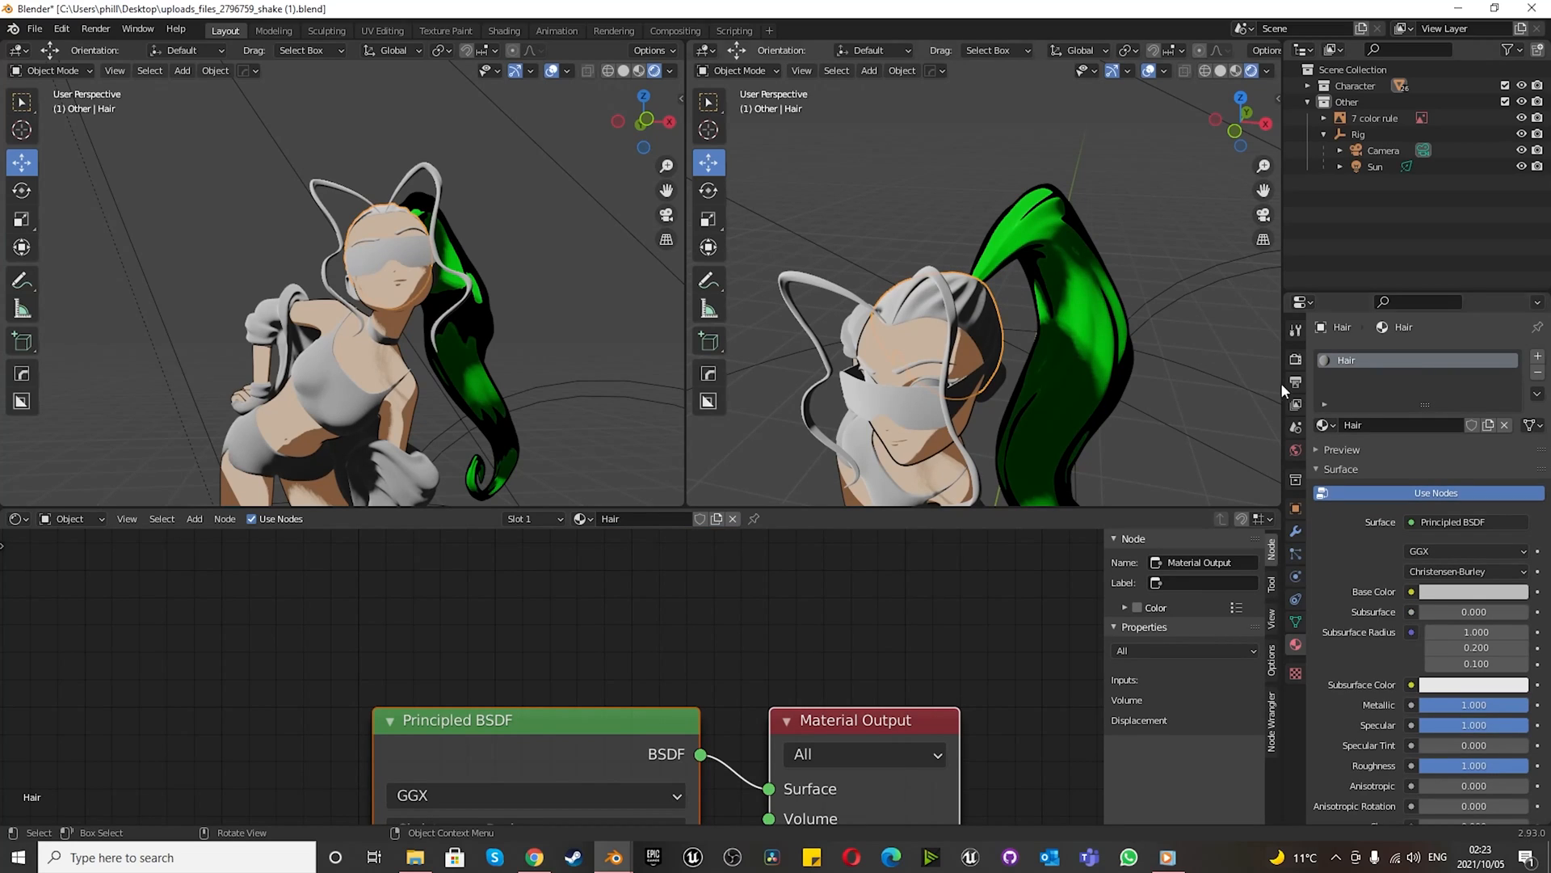
pyautogui.click(1074, 316)
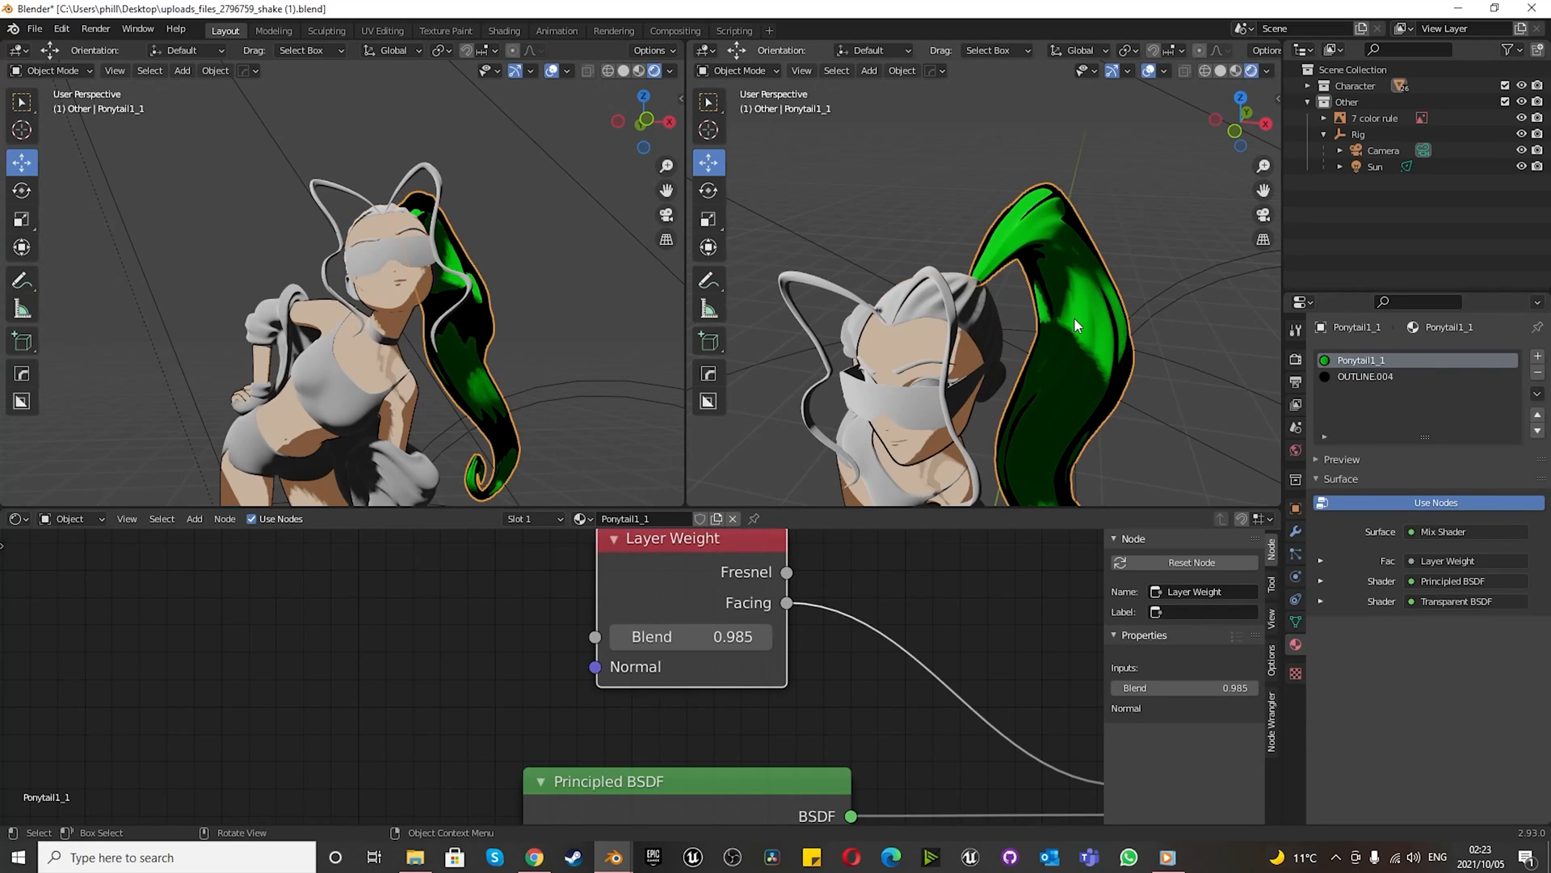
pyautogui.click(1538, 393)
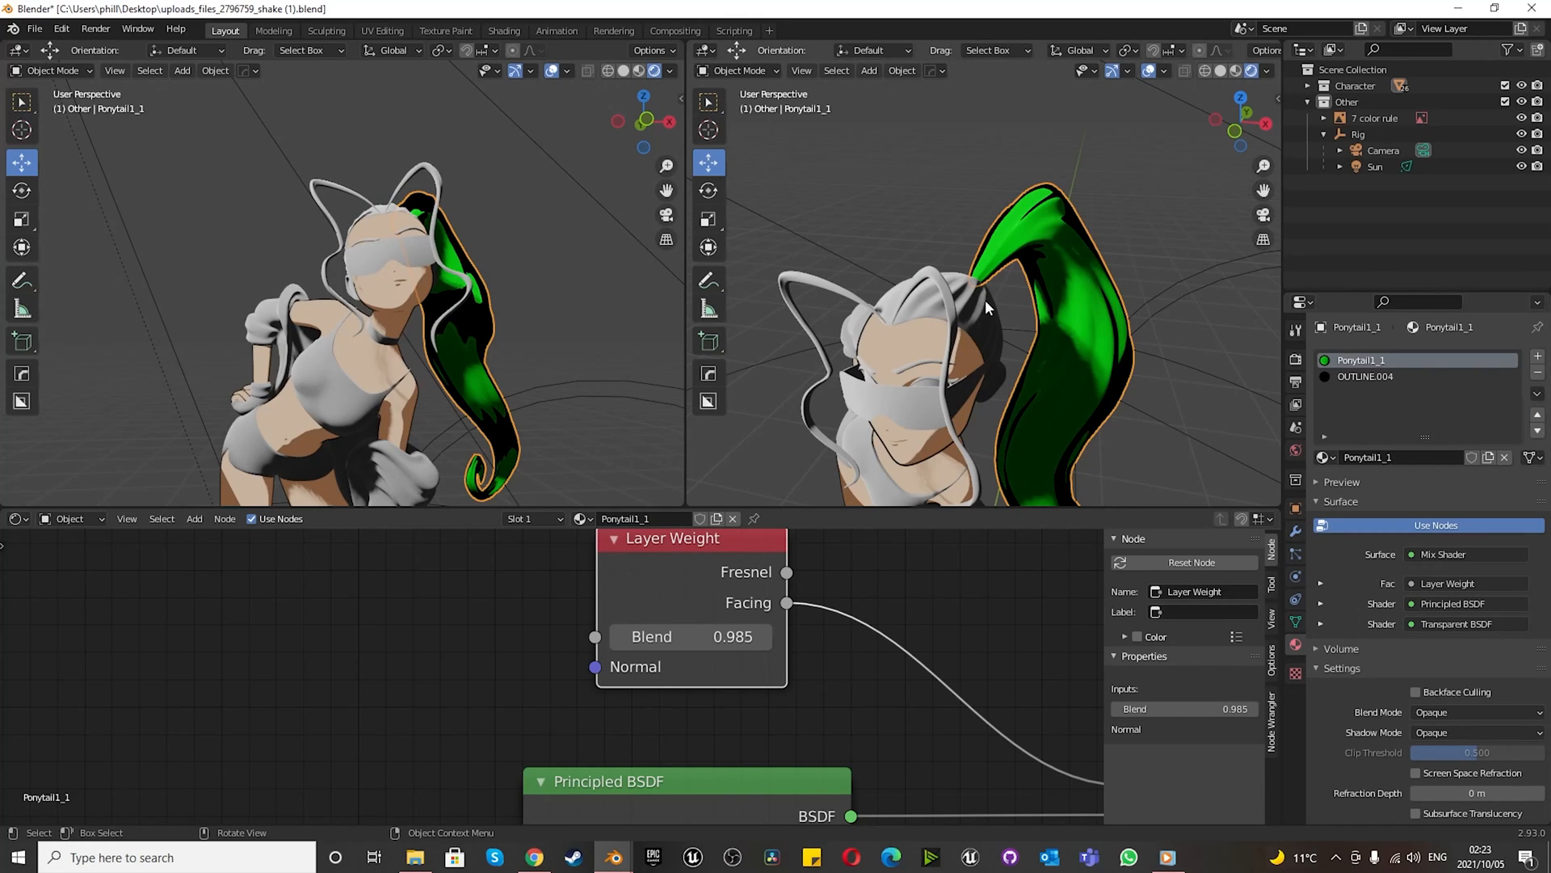
pyautogui.click(985, 299)
pyautogui.click(1538, 393)
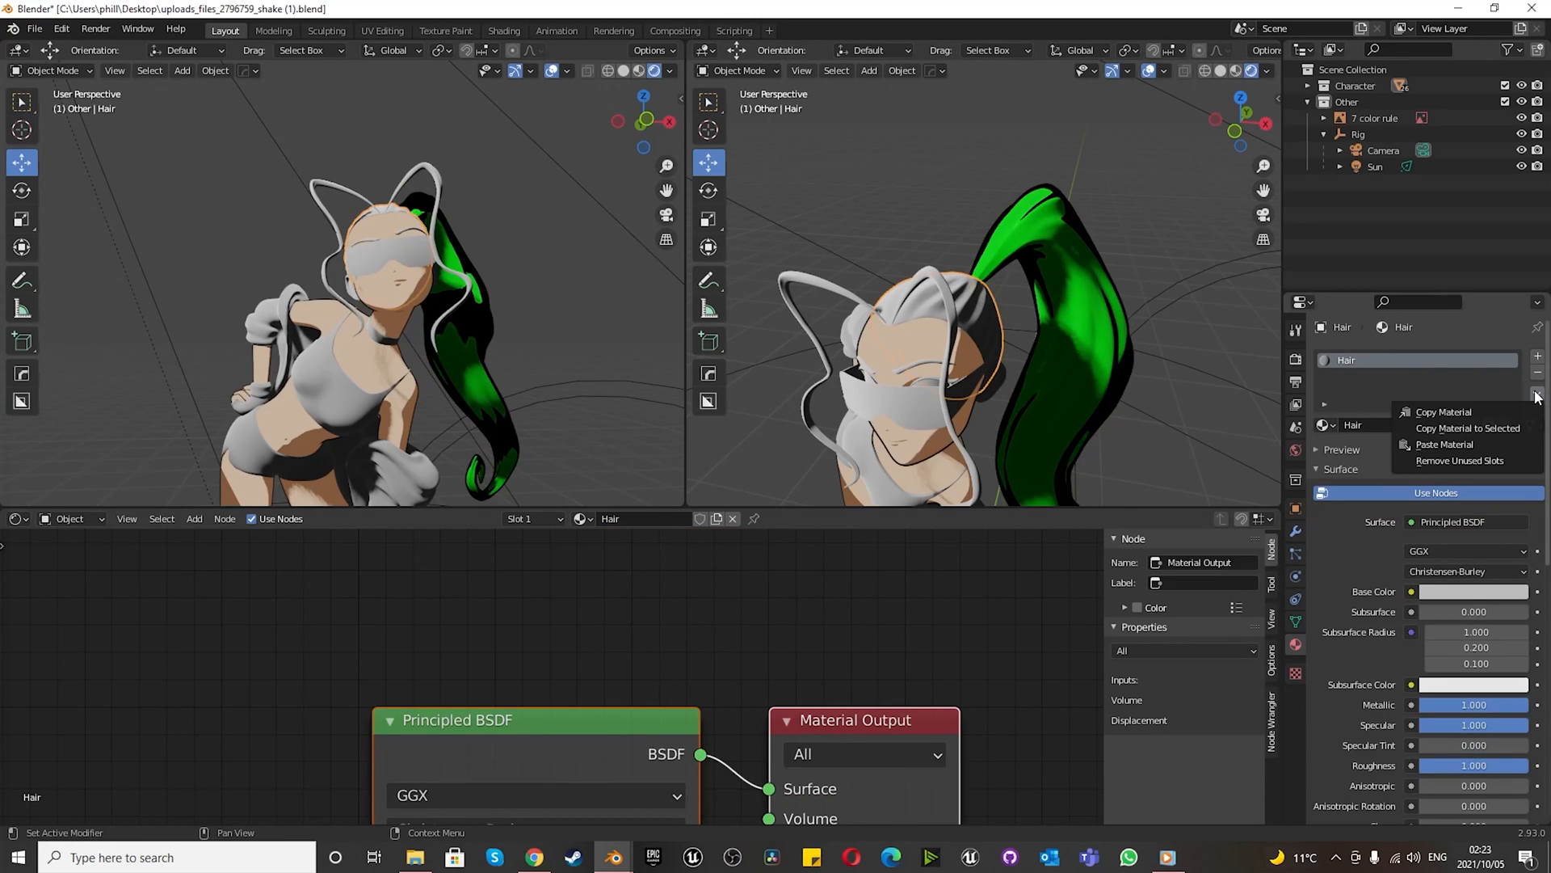
pyautogui.click(1469, 450)
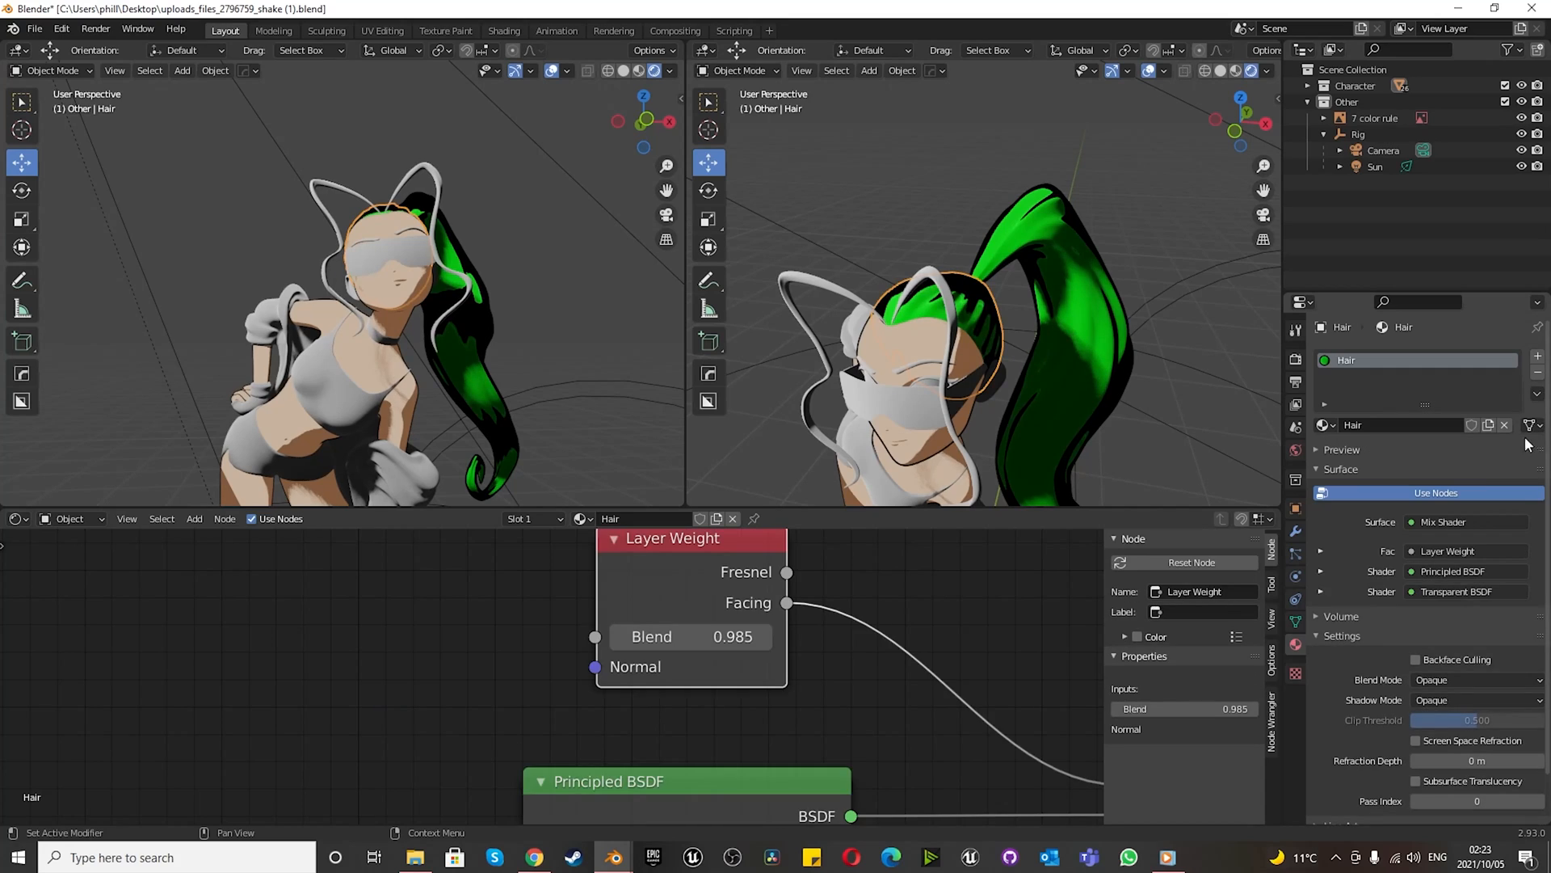
# - Add a second slot with a new material to the Hair object and copy the ponytail's OUTLINE.004 material
pyautogui.click(1538, 357)
pyautogui.click(1415, 457)
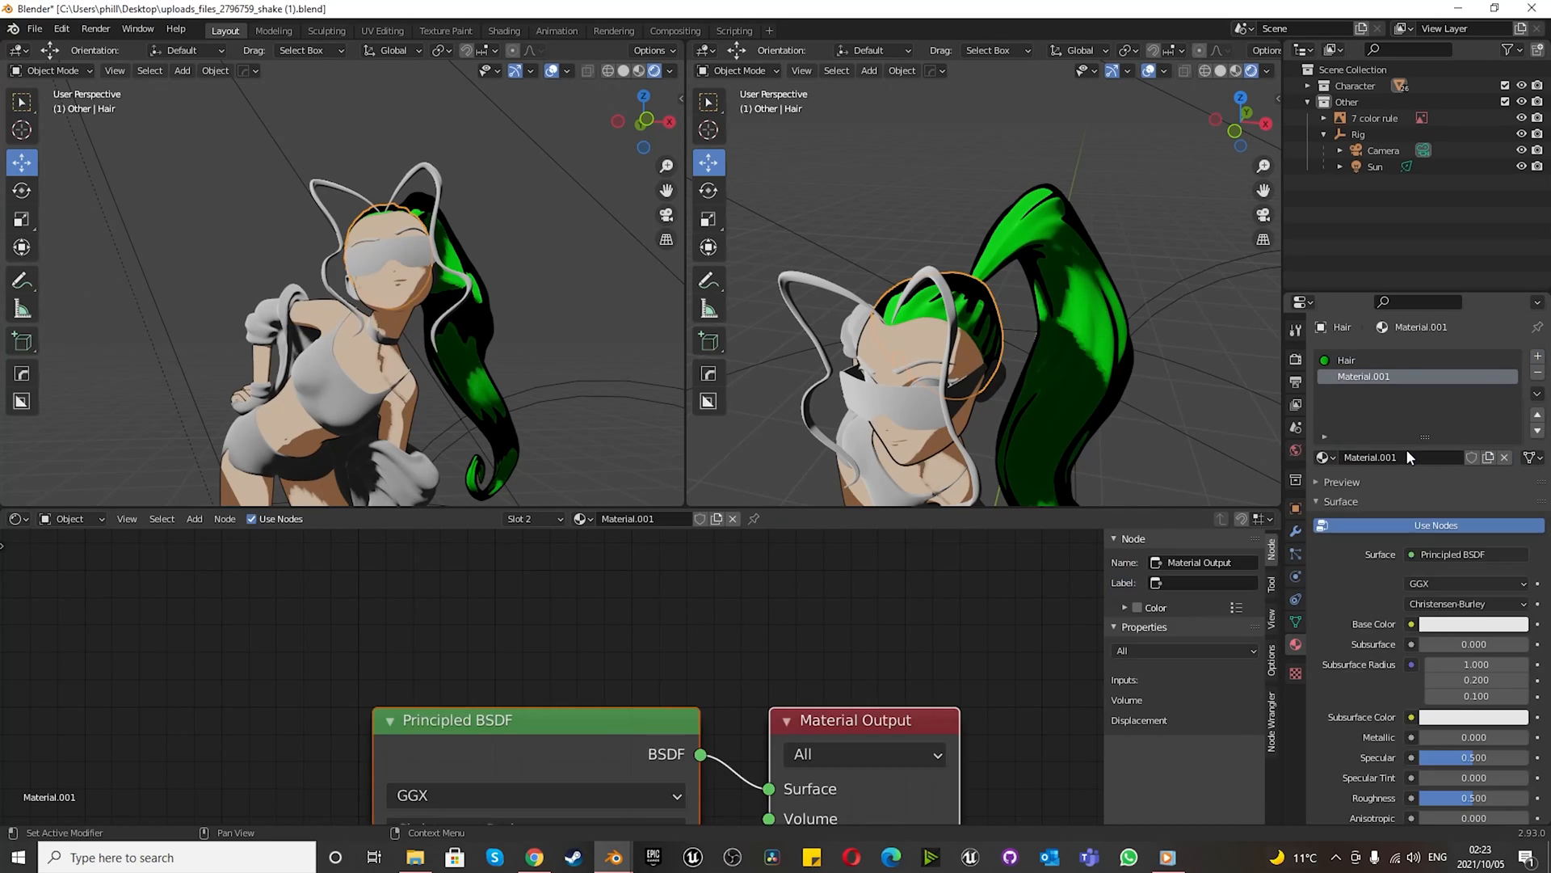
pyautogui.click(1051, 303)
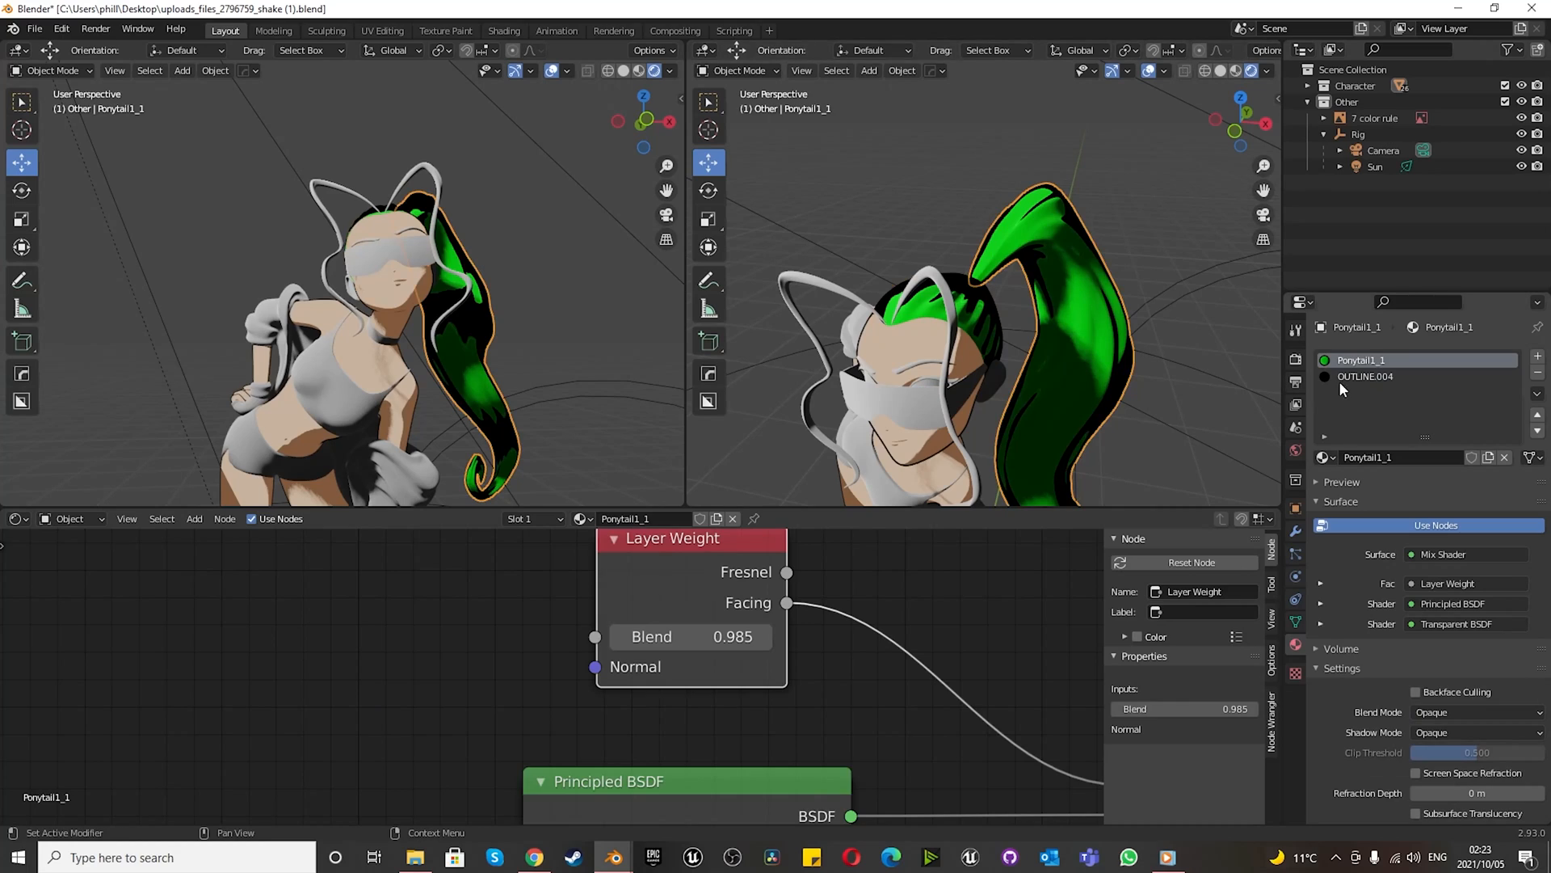
pyautogui.click(1356, 377)
pyautogui.click(1537, 393)
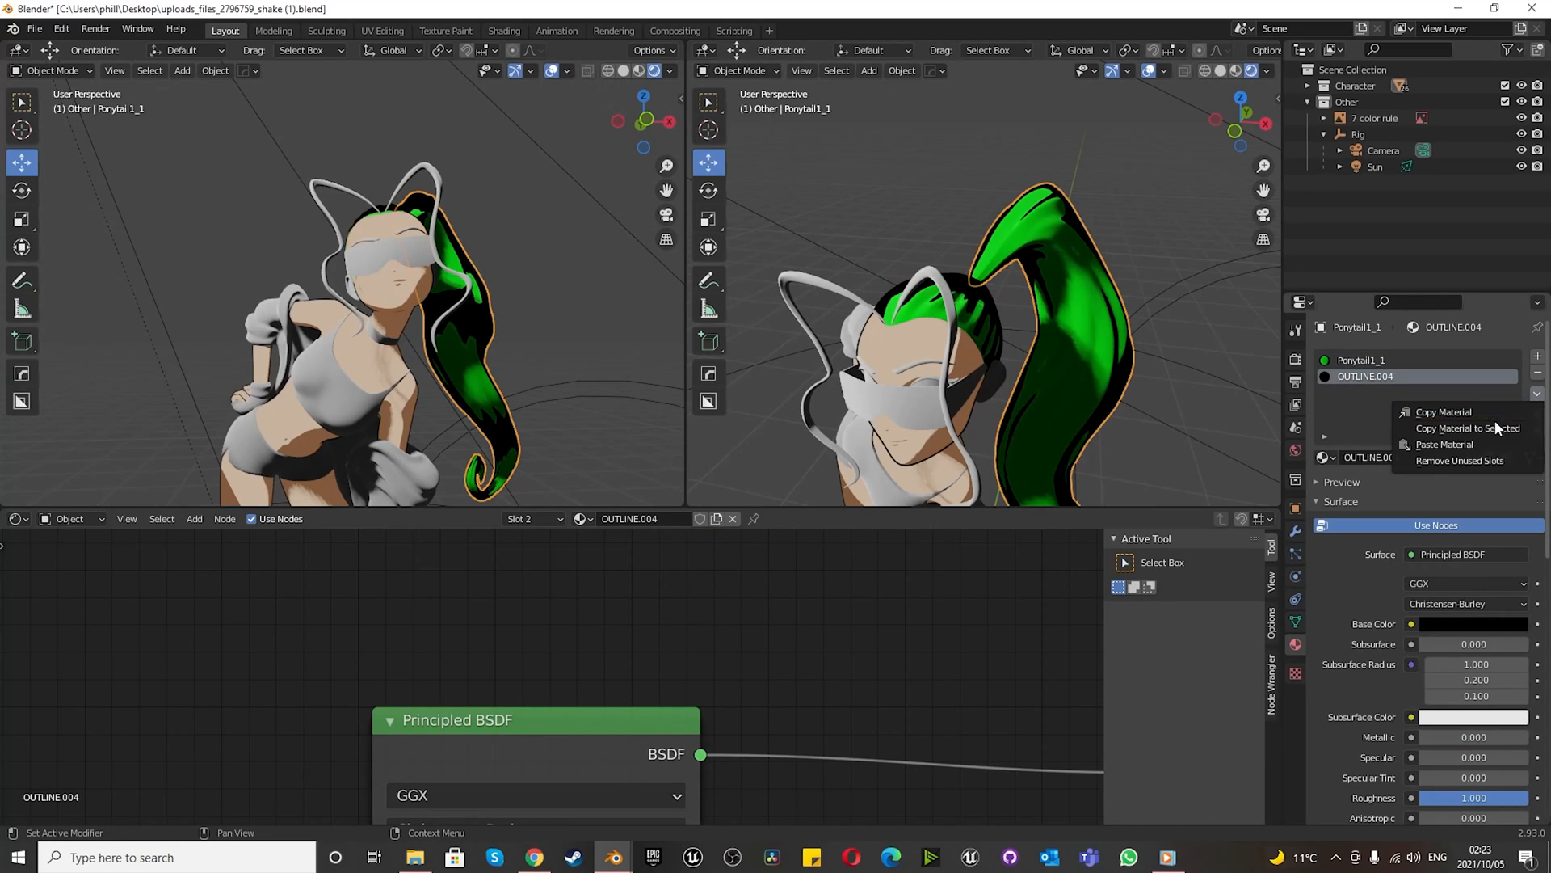
pyautogui.click(1465, 414)
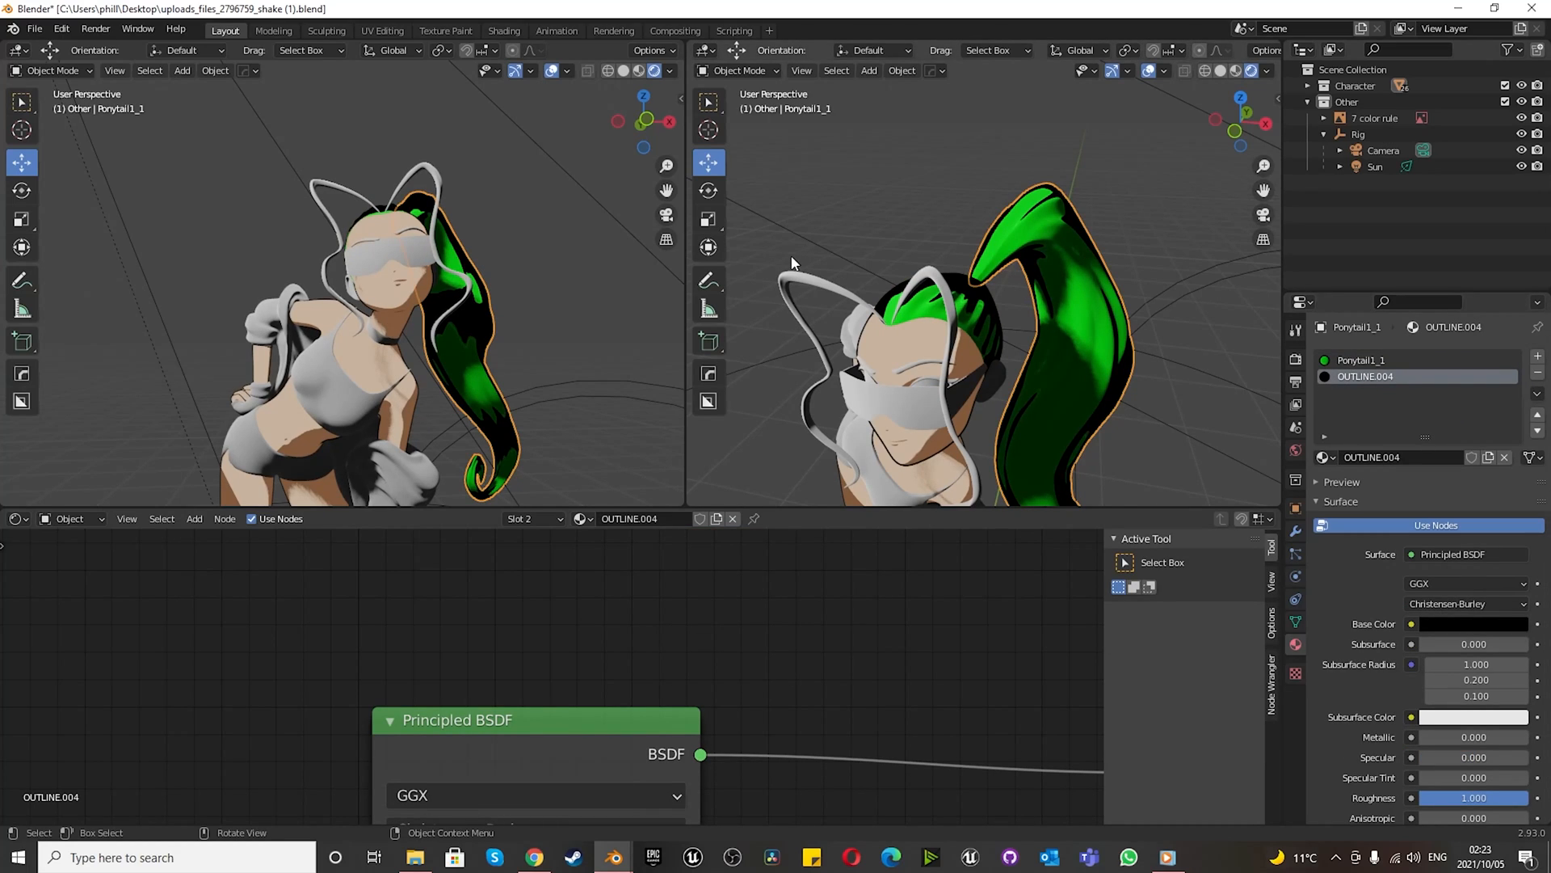
# - Paste the copied outline material onto the Hair object's new second material and rename it OUTLINE
pyautogui.click(971, 317)
pyautogui.click(1538, 394)
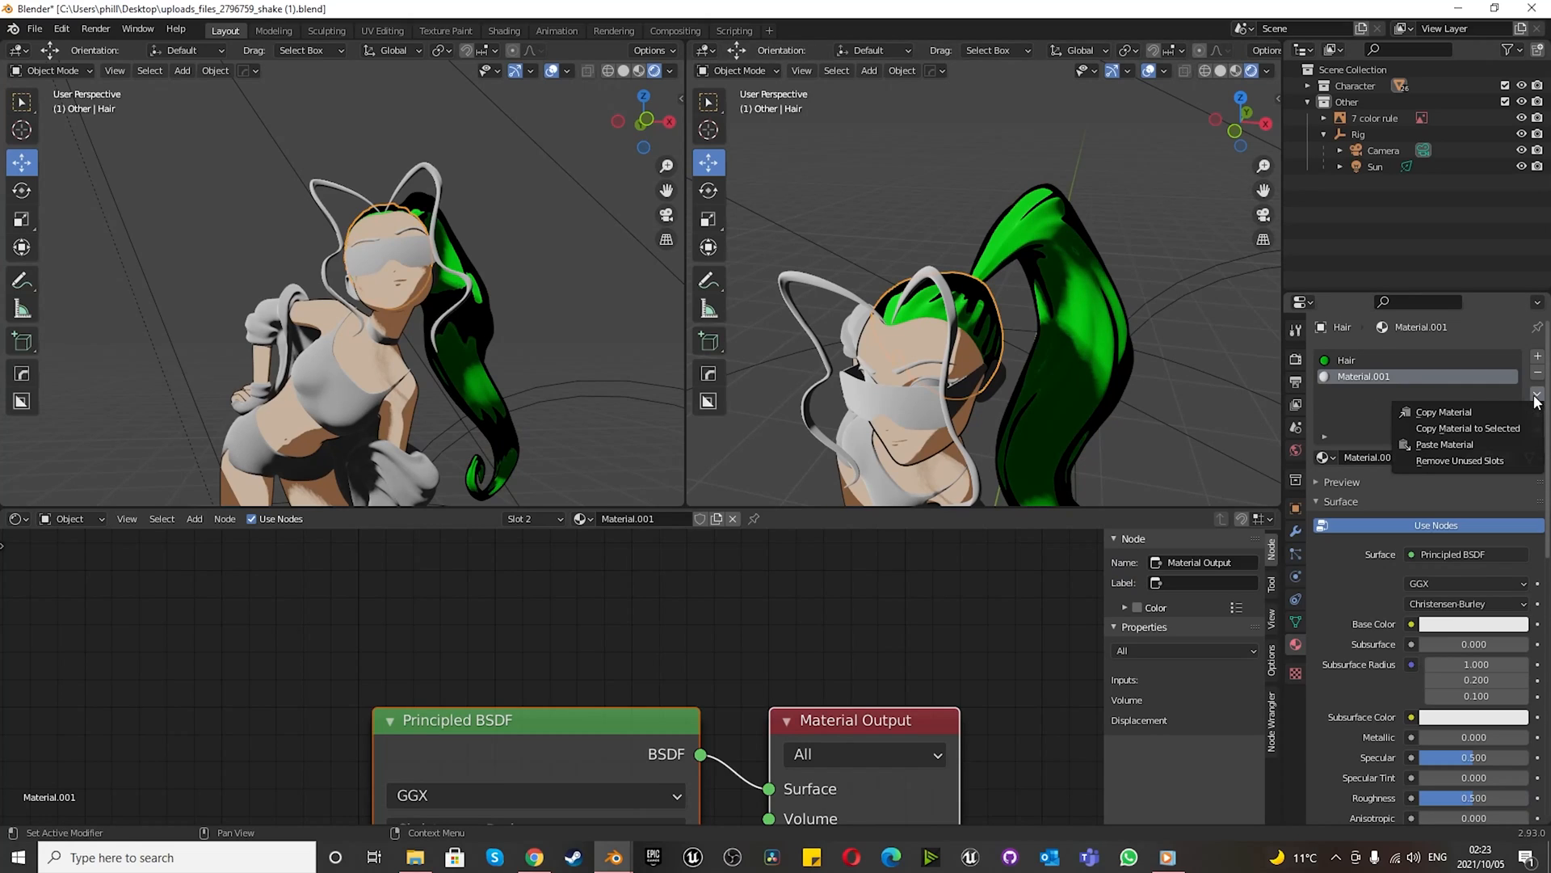
pyautogui.click(1471, 443)
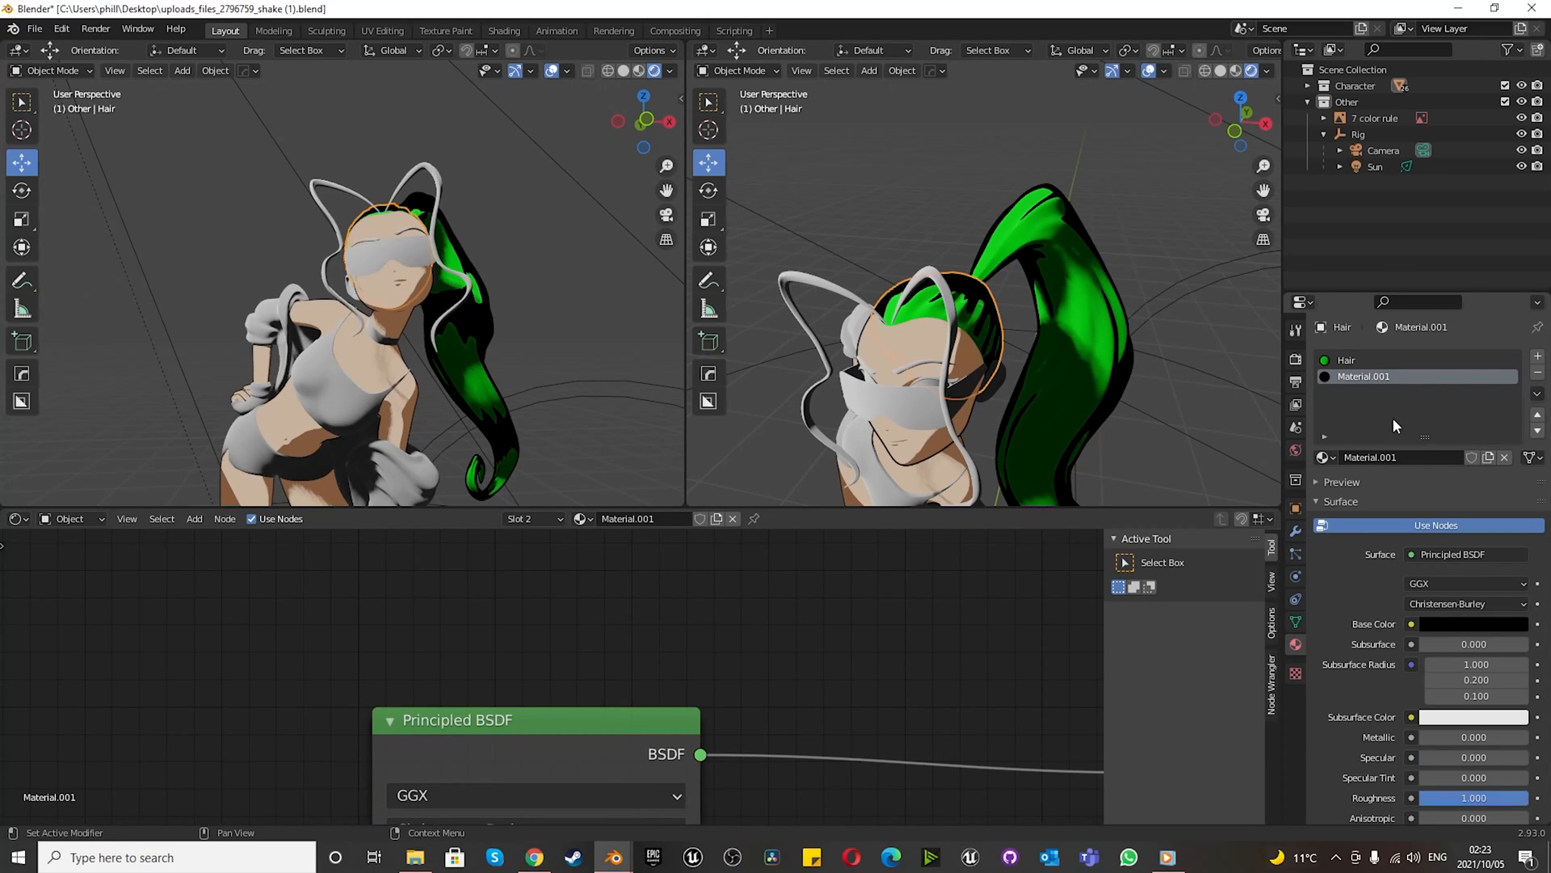
pyautogui.write('OUTLINE')
pyautogui.press('Return')
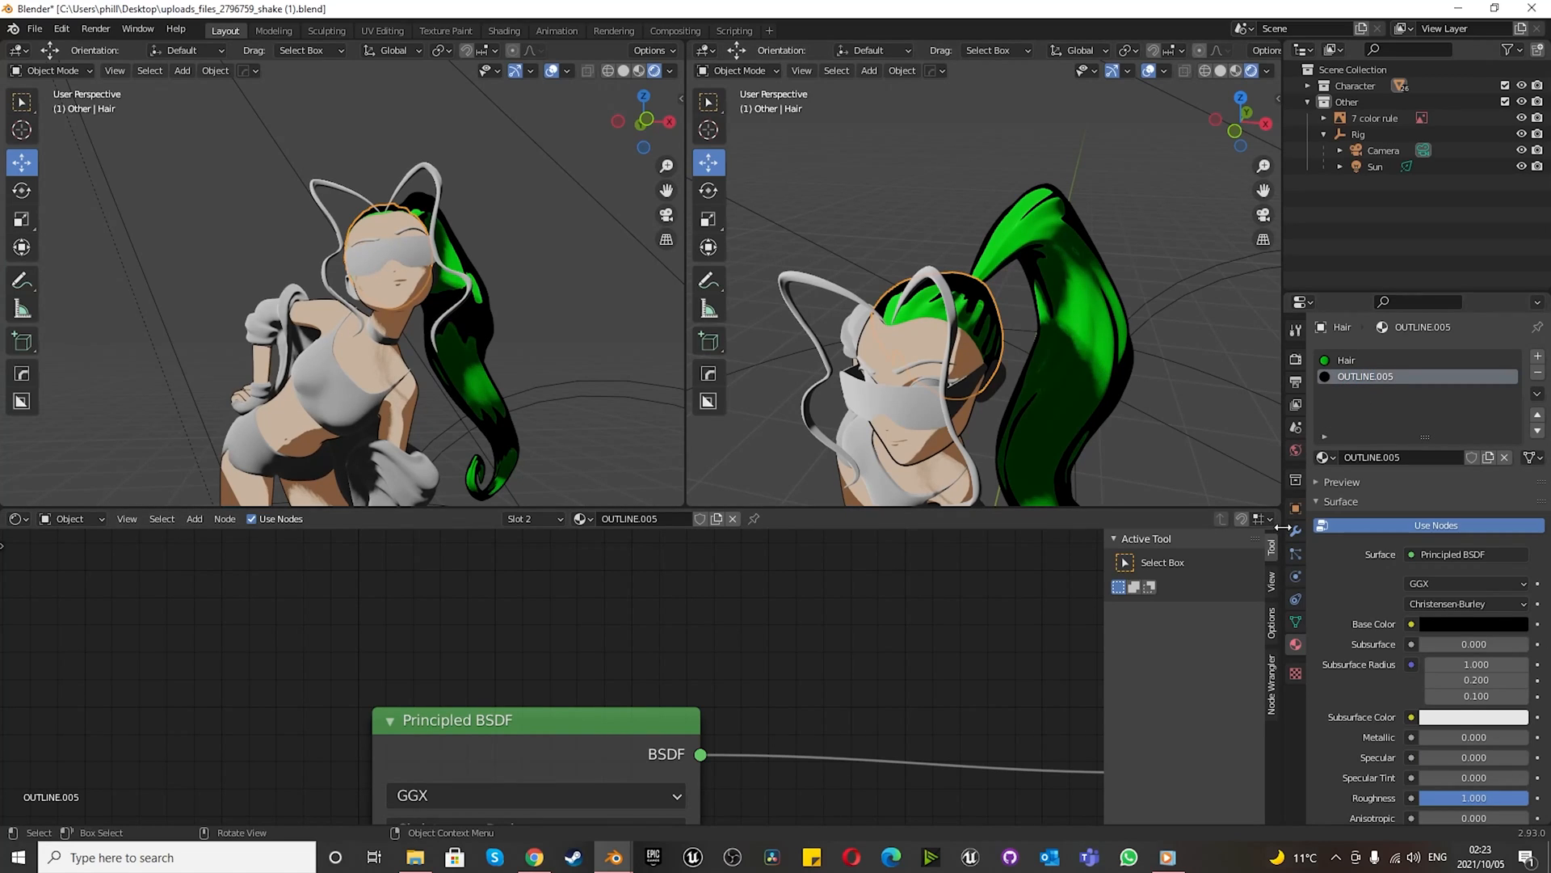
# - Add a Solidify modifier to the Hair object with flipped normals and a Material Offset of 1
pyautogui.click(1295, 531)
pyautogui.click(1378, 357)
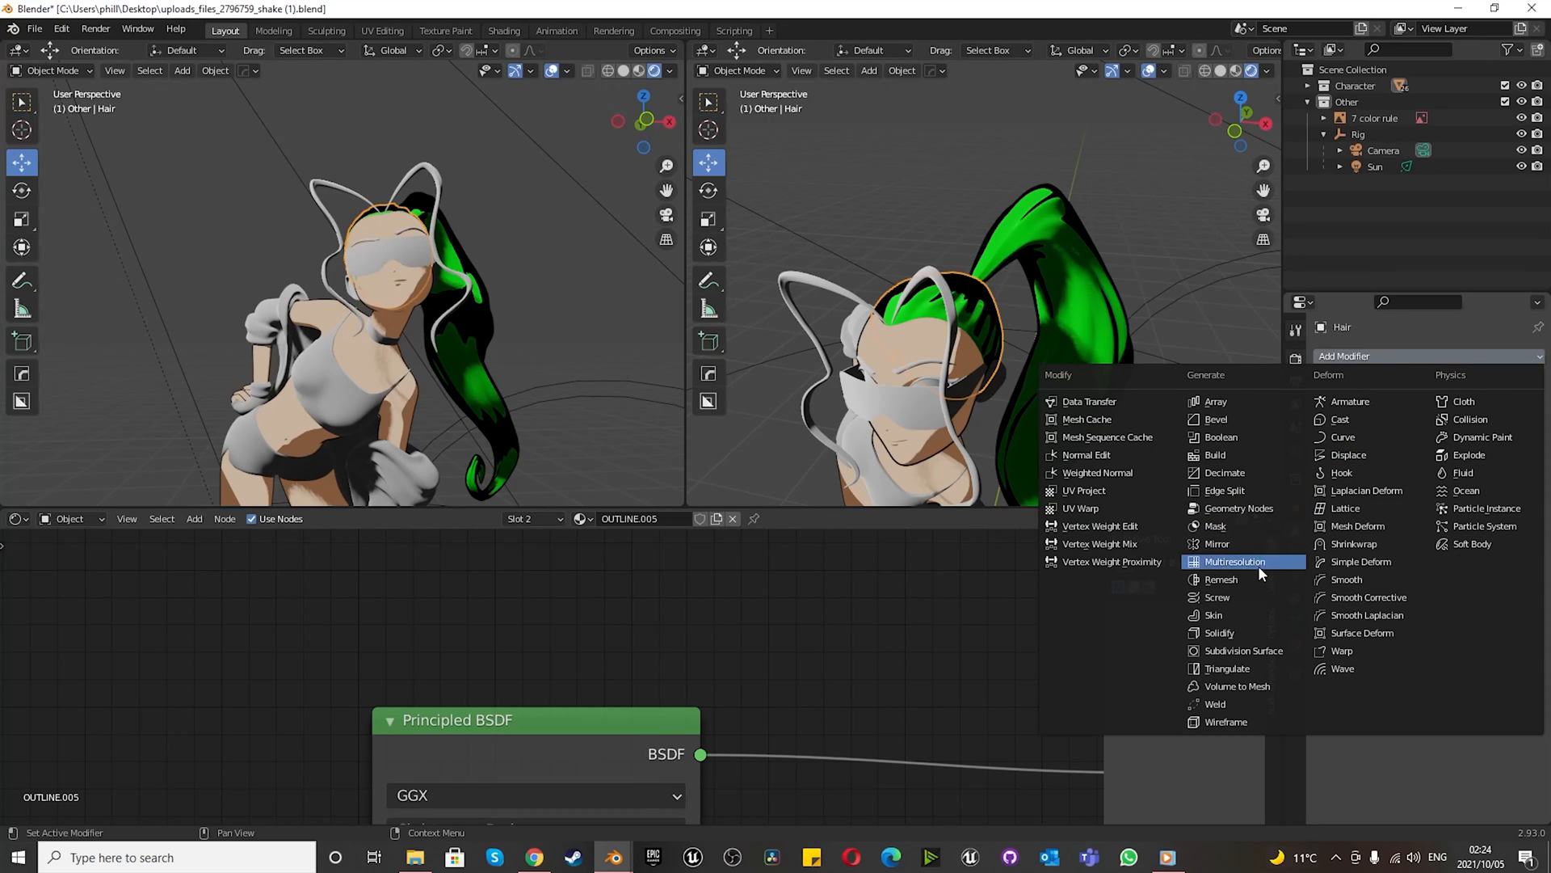
pyautogui.click(1227, 638)
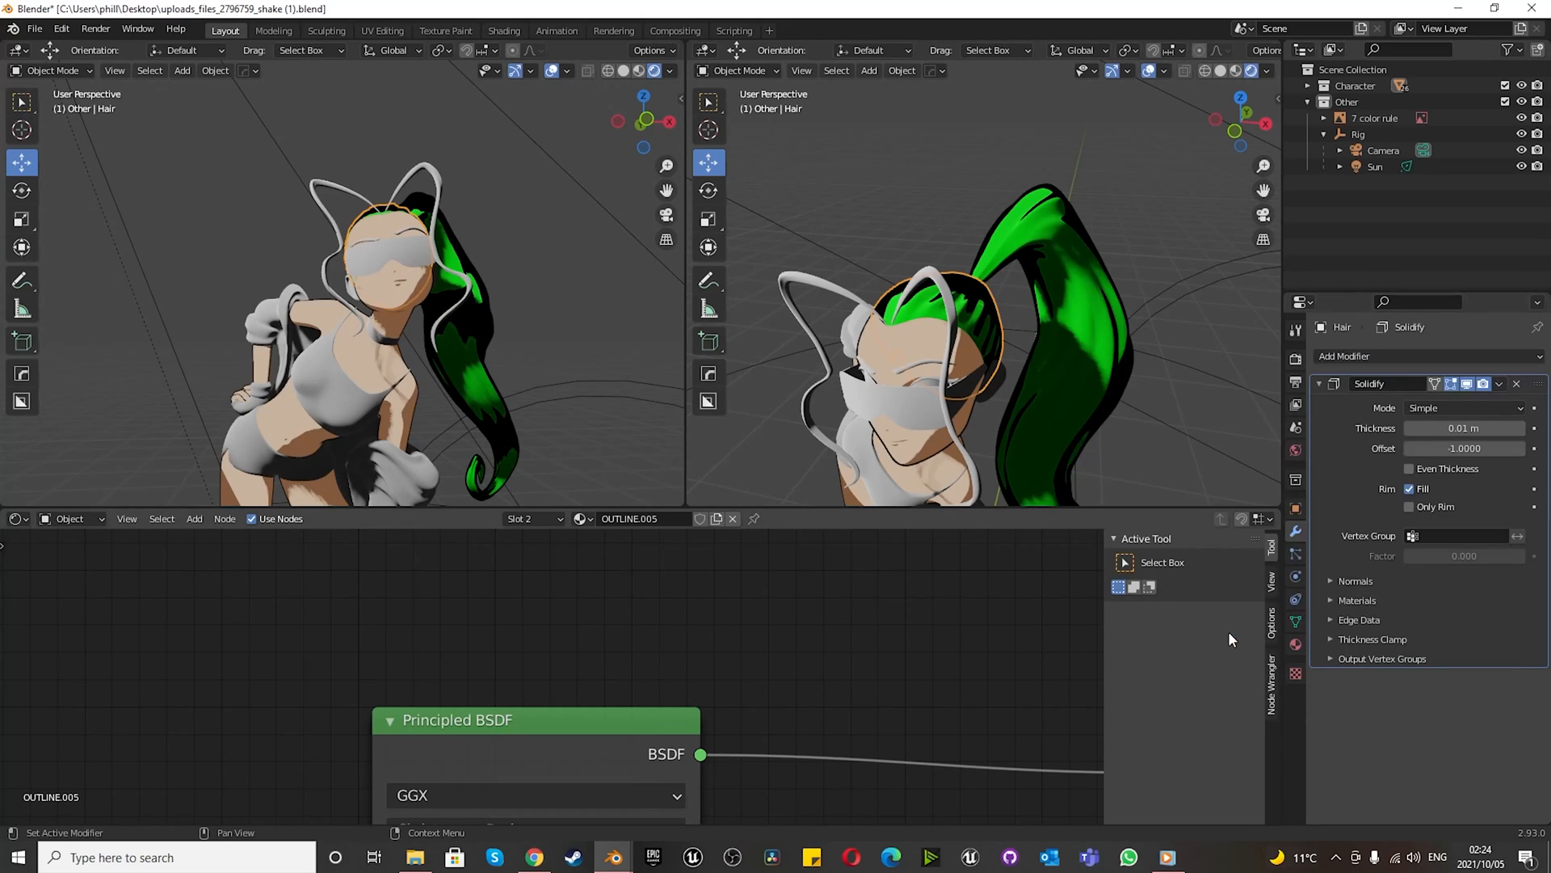
pyautogui.click(1365, 582)
pyautogui.click(1406, 603)
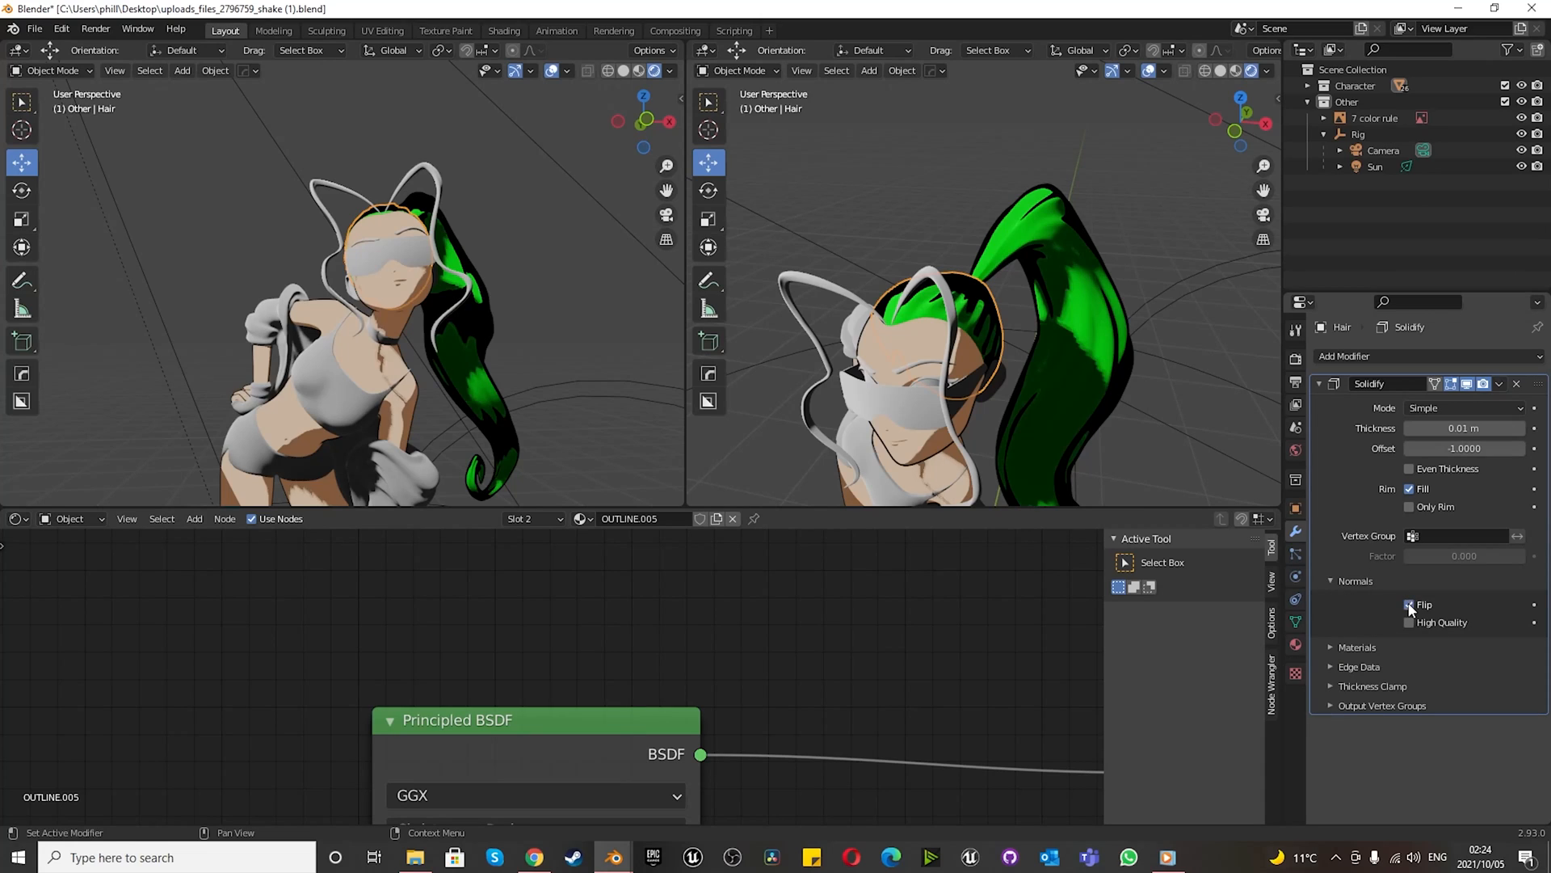
pyautogui.click(1365, 650)
pyautogui.click(1522, 670)
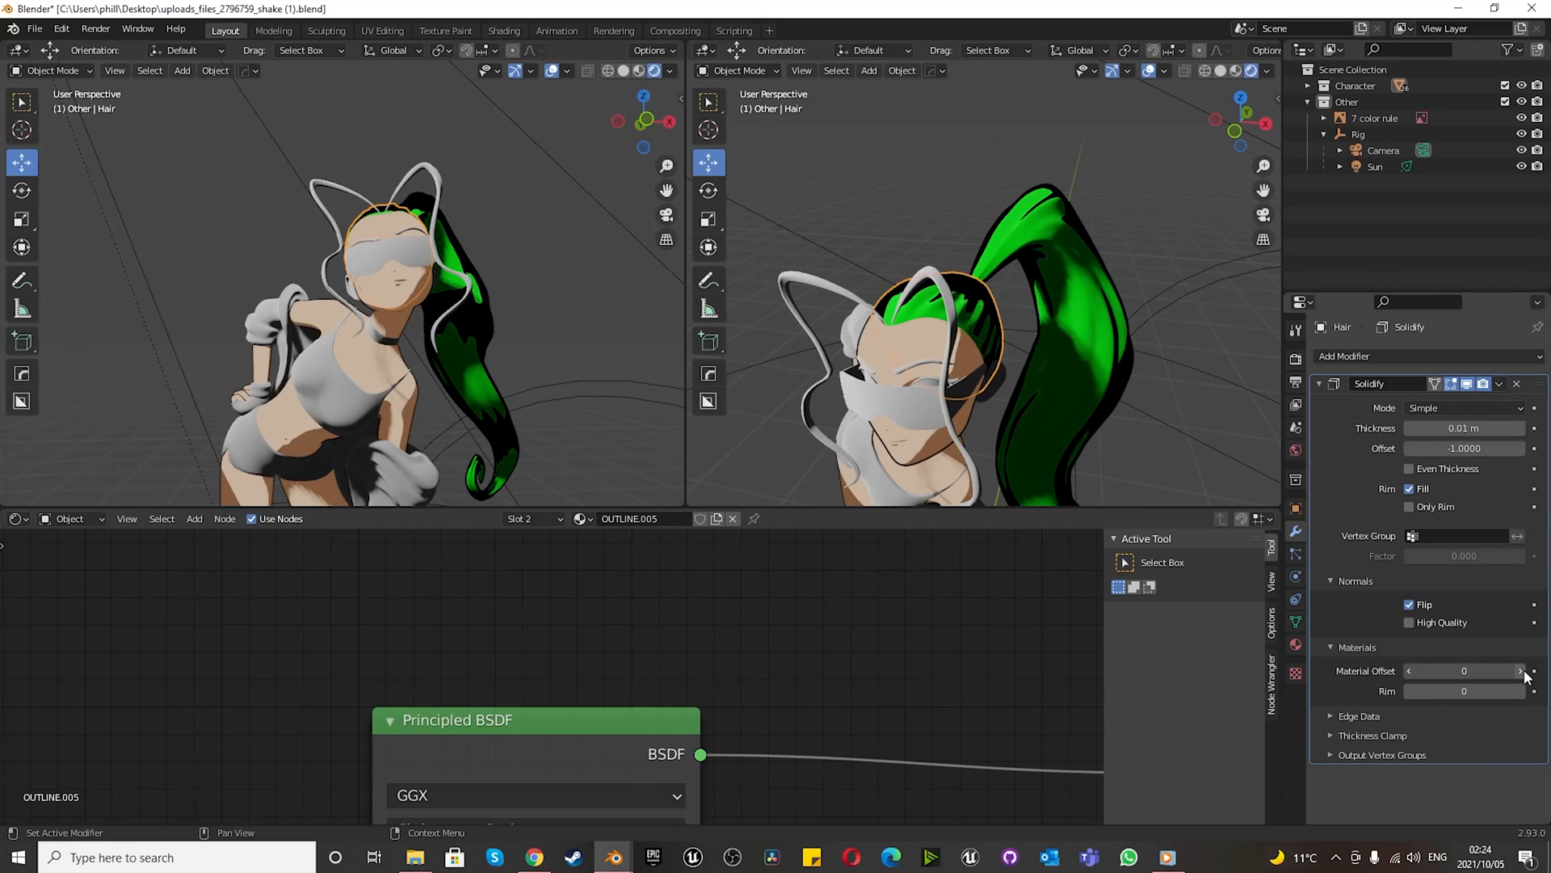
pyautogui.moveTo(1189, 417); pyautogui.dragTo(963, 399, button='middle')
pyautogui.scroll(-6, 967, 346)
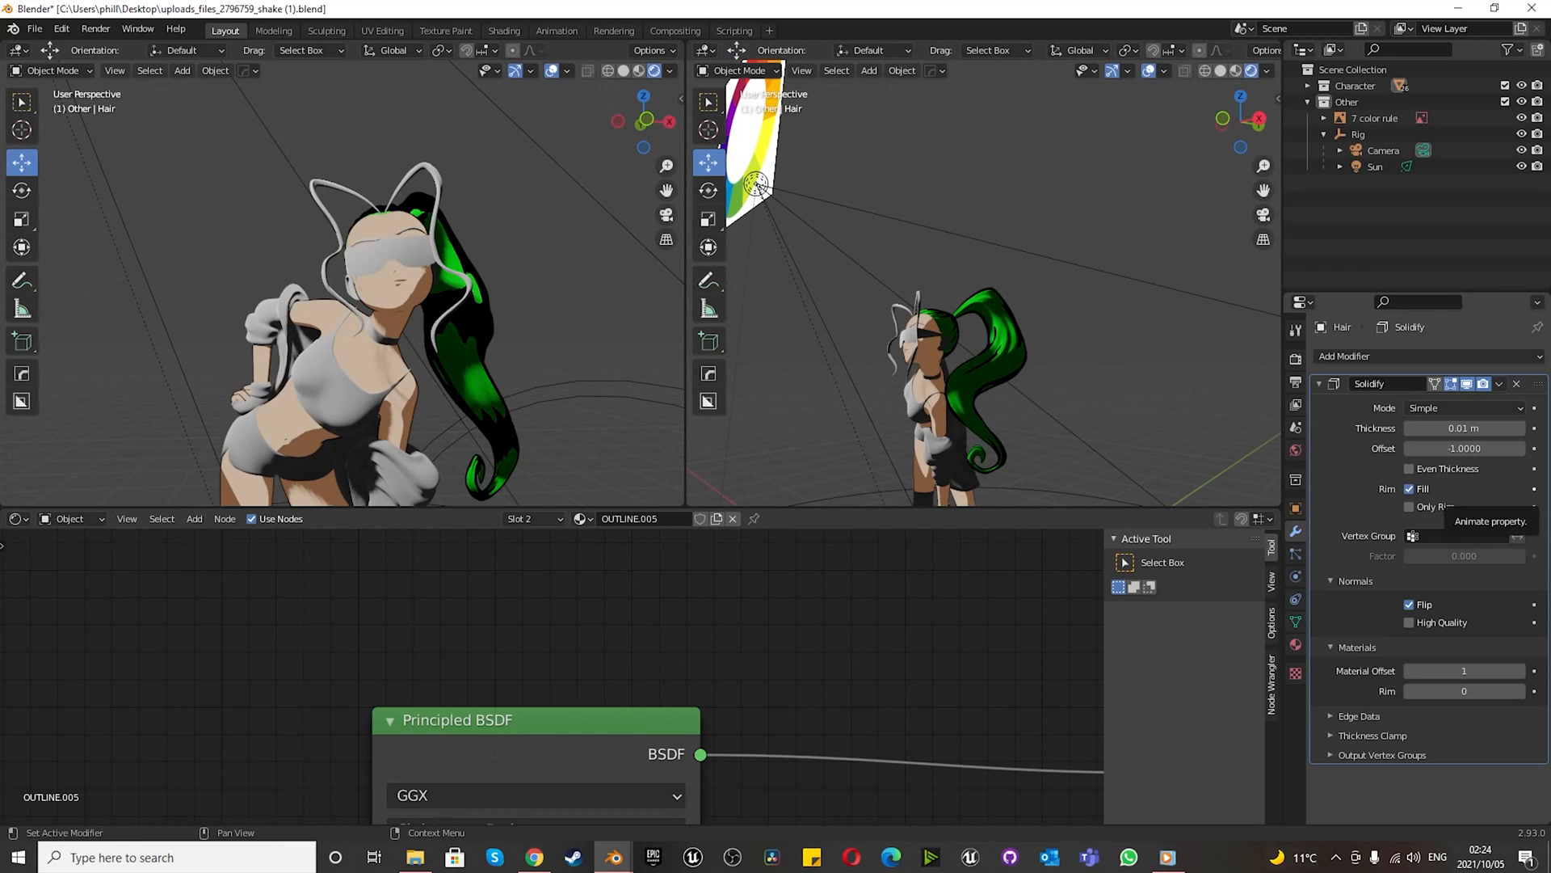
pyautogui.scroll(2, 968, 404)
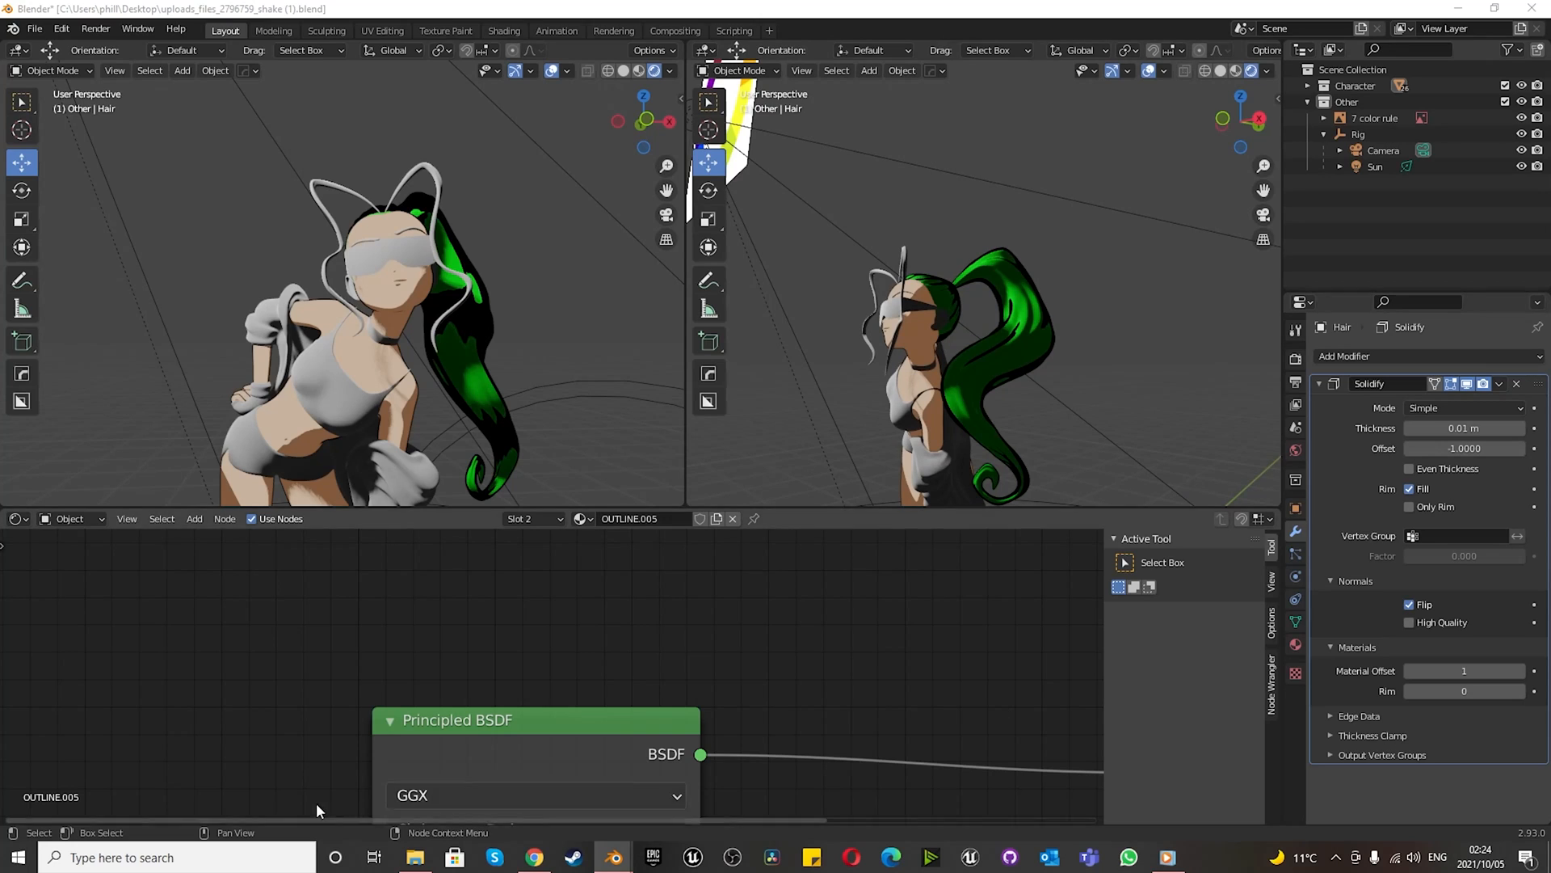
# - Switch to the Blender window with uploads_files_2796759_shake.blend and enlarge its 3D viewports to show the finished character
pyautogui.moveTo(616, 855)
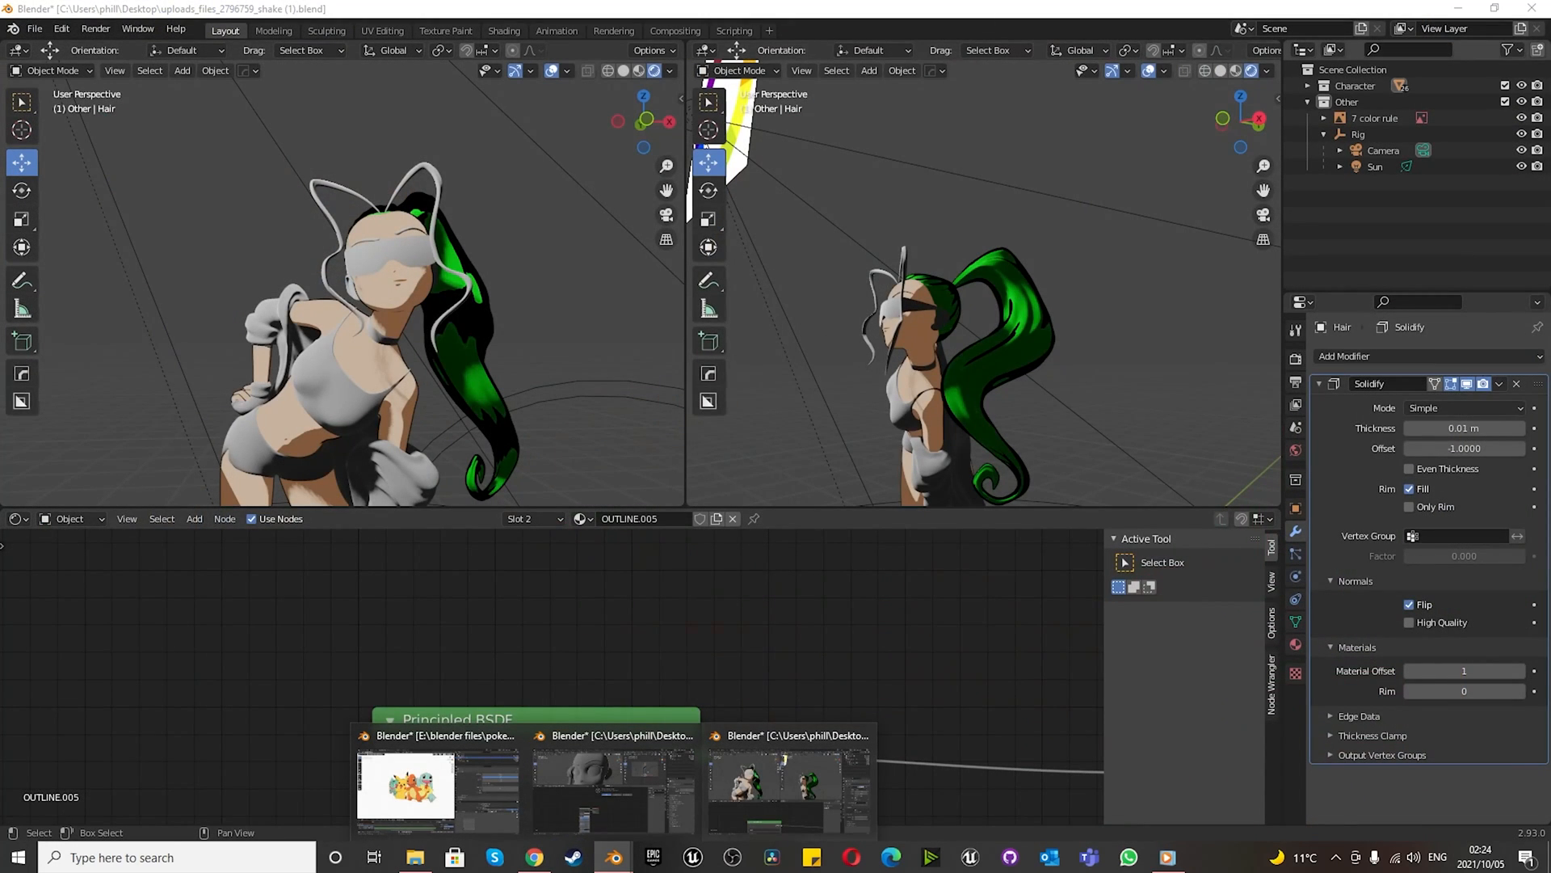
pyautogui.hotkey('alt', 'Tab')
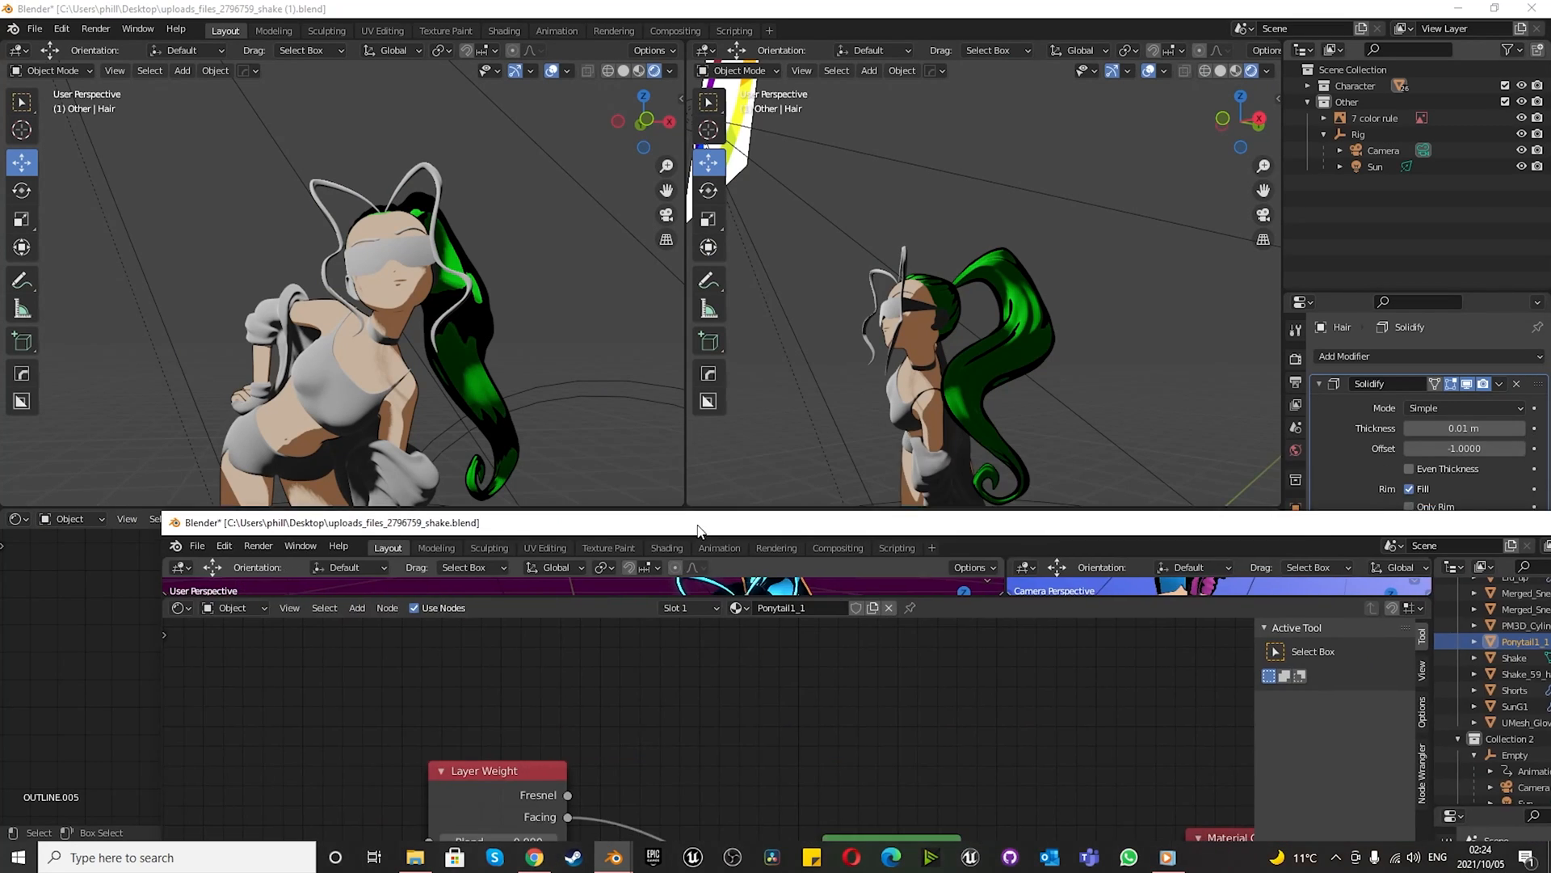
pyautogui.scroll(-3, 557, 452)
pyautogui.scroll(3, 547, 511)
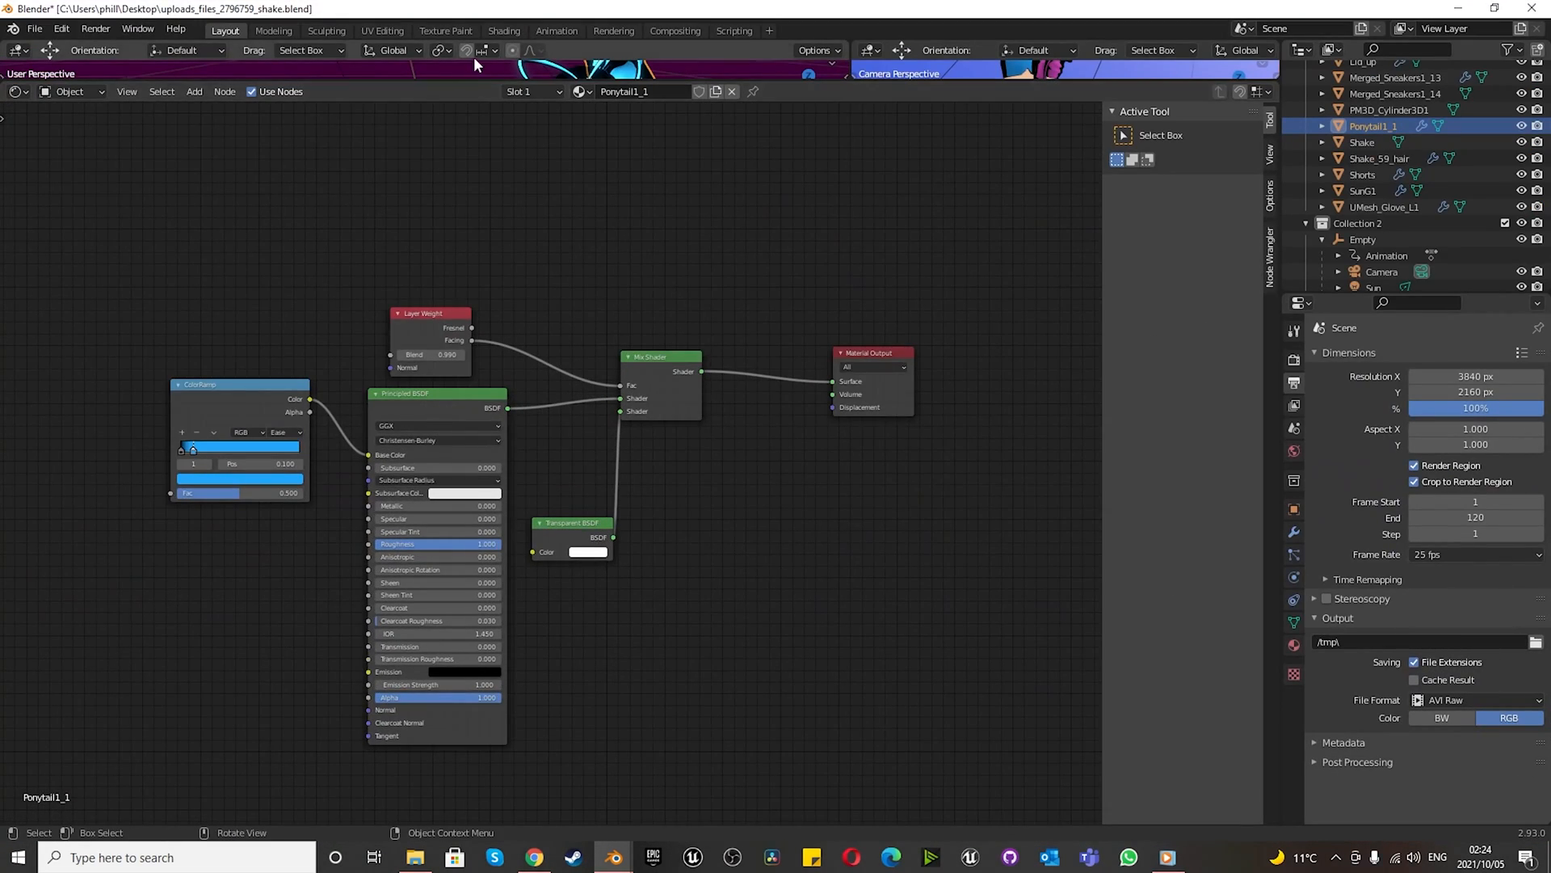
pyautogui.moveTo(445, 81); pyautogui.dragTo(448, 747)
pyautogui.scroll(-4, 480, 429)
pyautogui.scroll(3, 481, 428)
pyautogui.scroll(2, 480, 429)
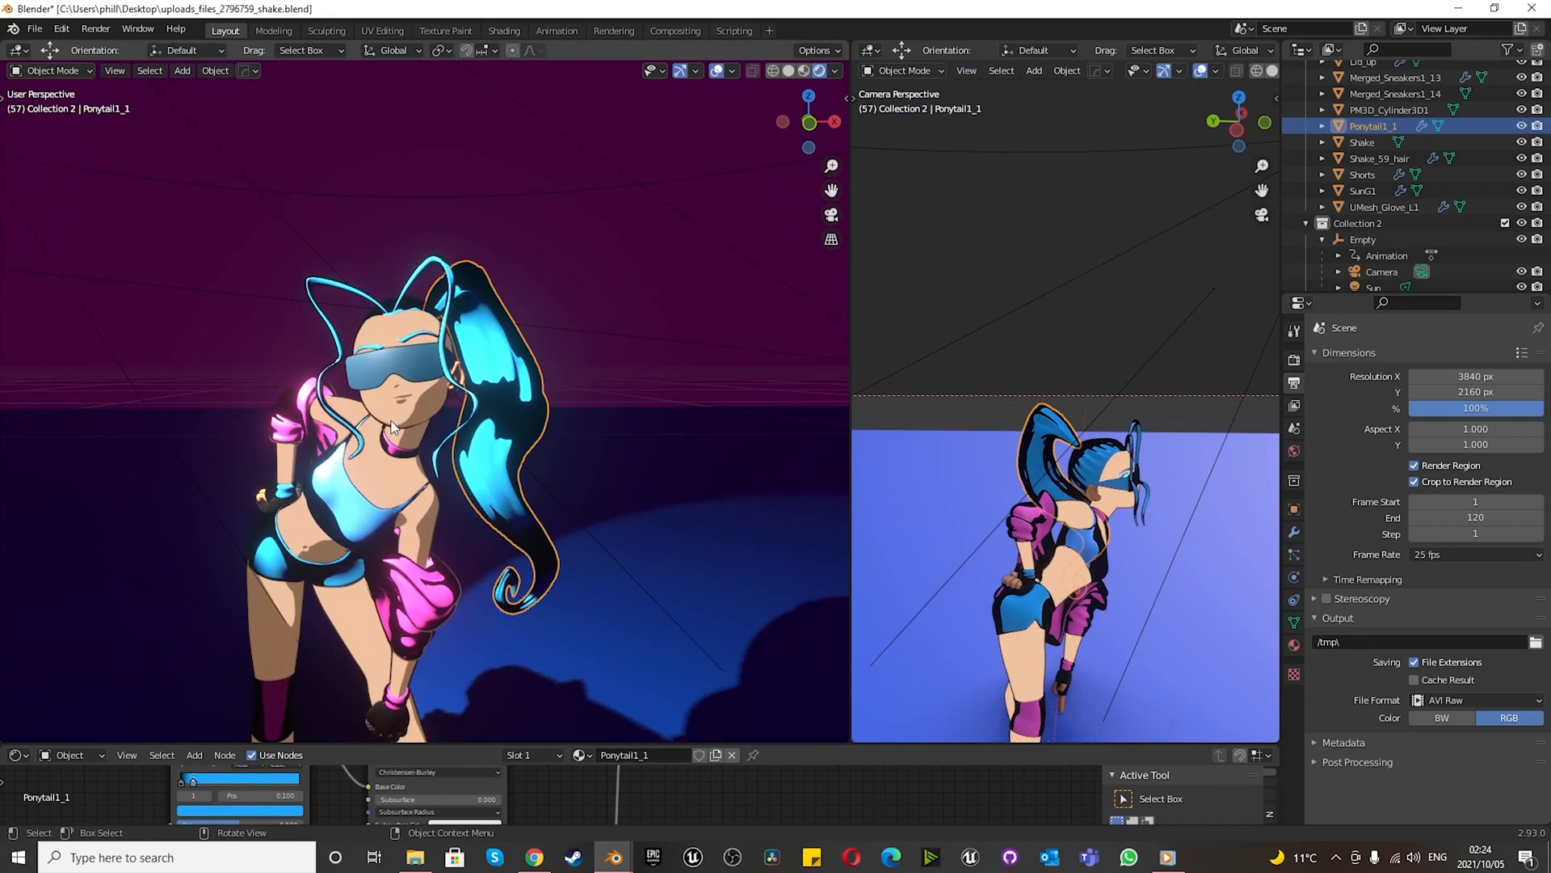
pyautogui.moveTo(481, 428); pyautogui.dragTo(402, 455, button='middle')
# - Select the character's jacket, enlarge the node editor and display the nodes of its Jacket material
pyautogui.click(365, 529)
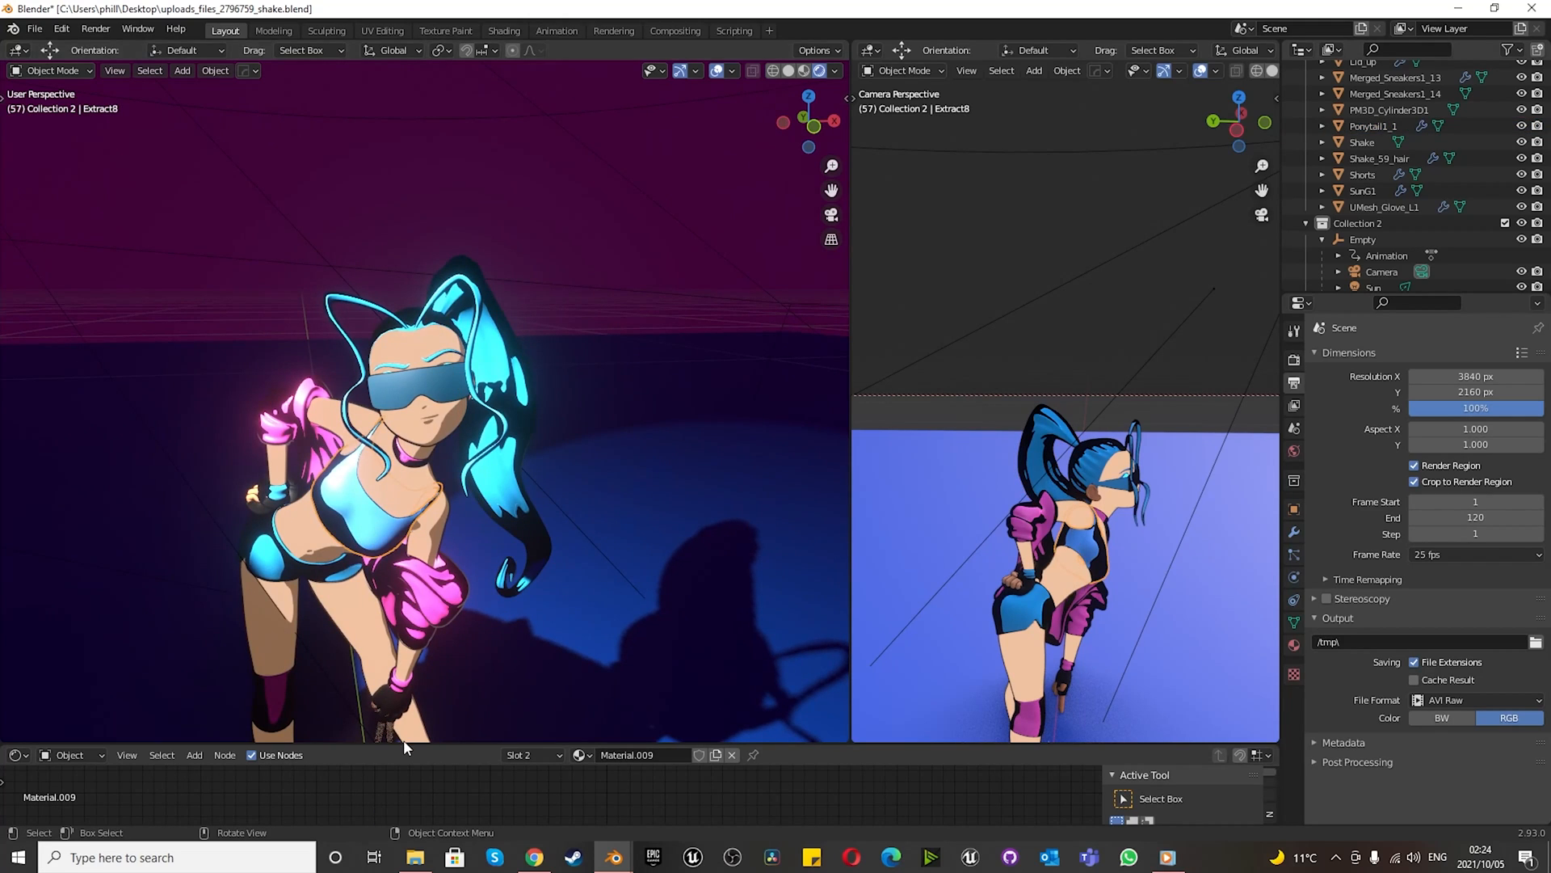
pyautogui.click(414, 598)
pyautogui.moveTo(483, 743); pyautogui.dragTo(423, 535)
pyautogui.moveTo(424, 535); pyautogui.dragTo(436, 462, button='middle')
pyautogui.scroll(5, 437, 463)
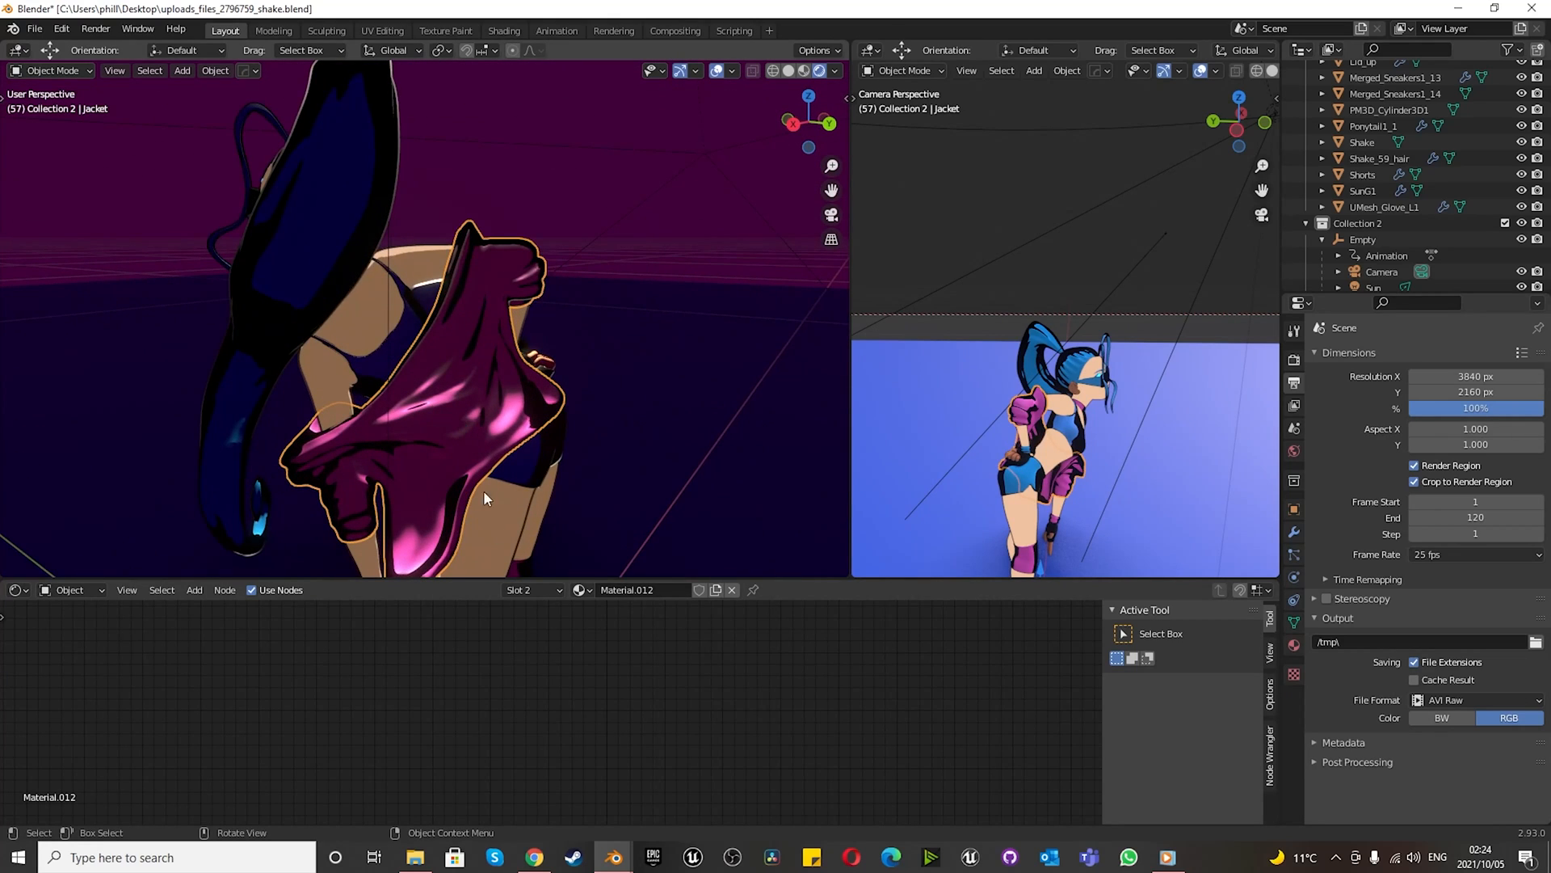
pyautogui.click(1292, 645)
pyautogui.click(1343, 365)
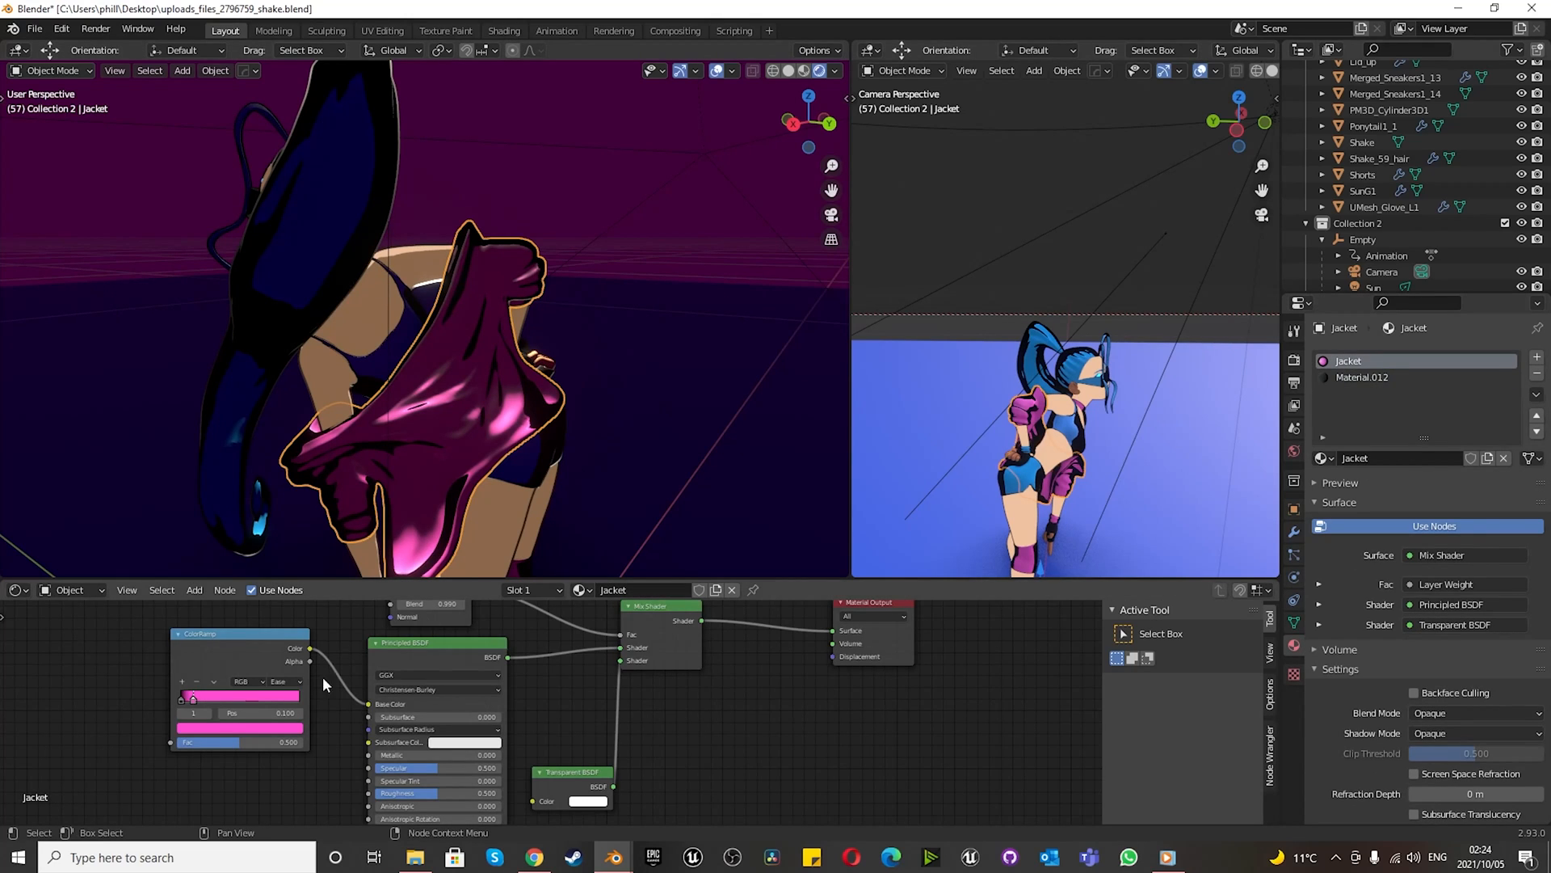
# - Examine the Jacket material's node setup, including its Layer Weight Blend, and the jacket's shading from behind
pyautogui.scroll(-2, 551, 788)
pyautogui.scroll(8, 327, 735)
pyautogui.scroll(-7, 407, 785)
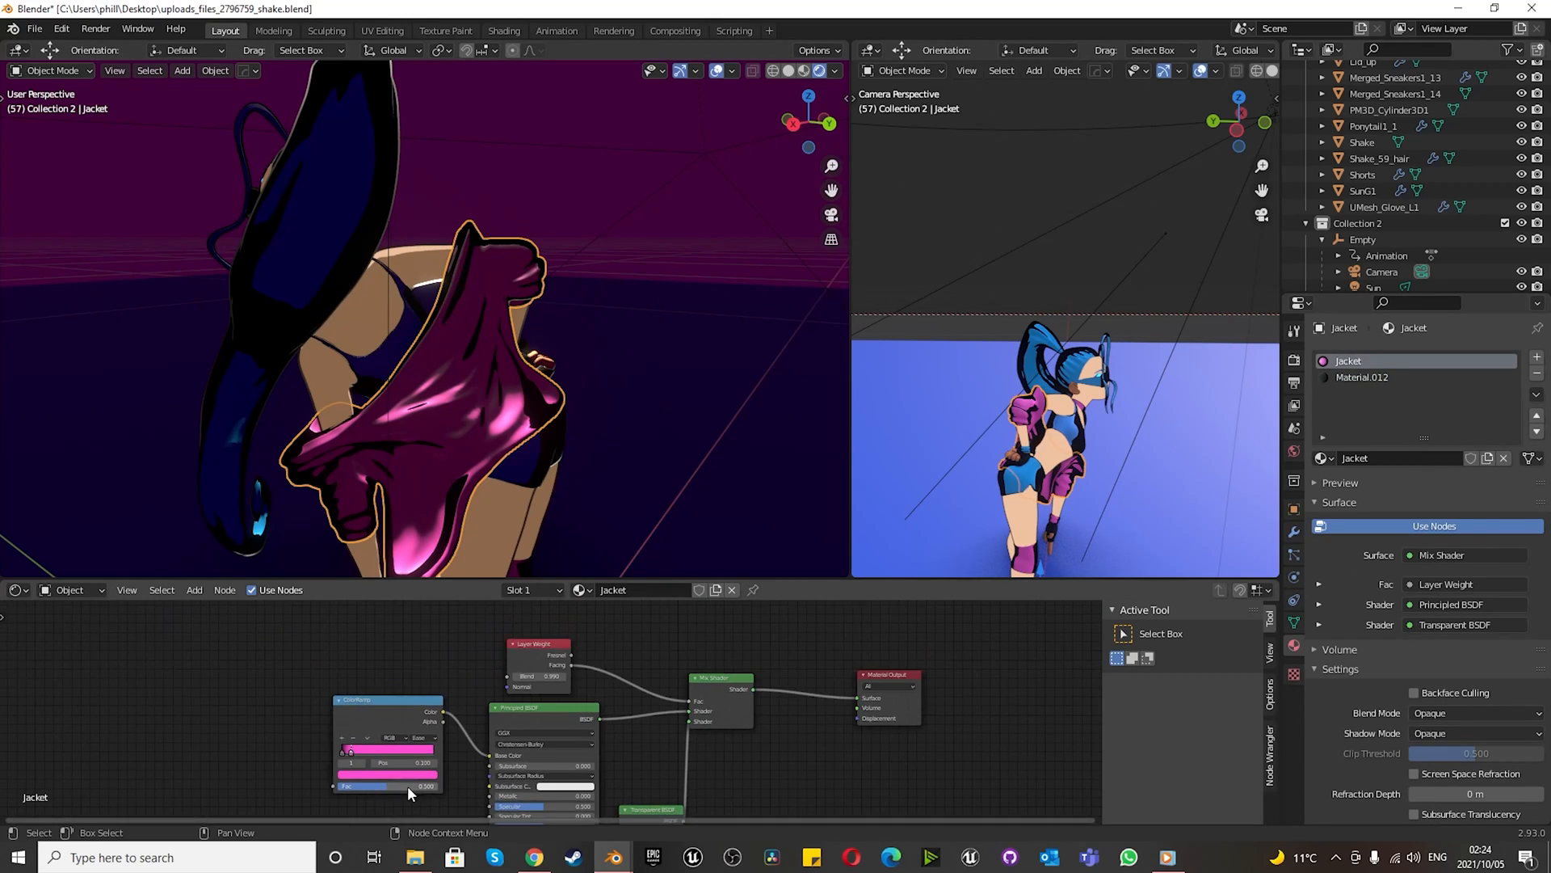
pyautogui.scroll(10, 569, 664)
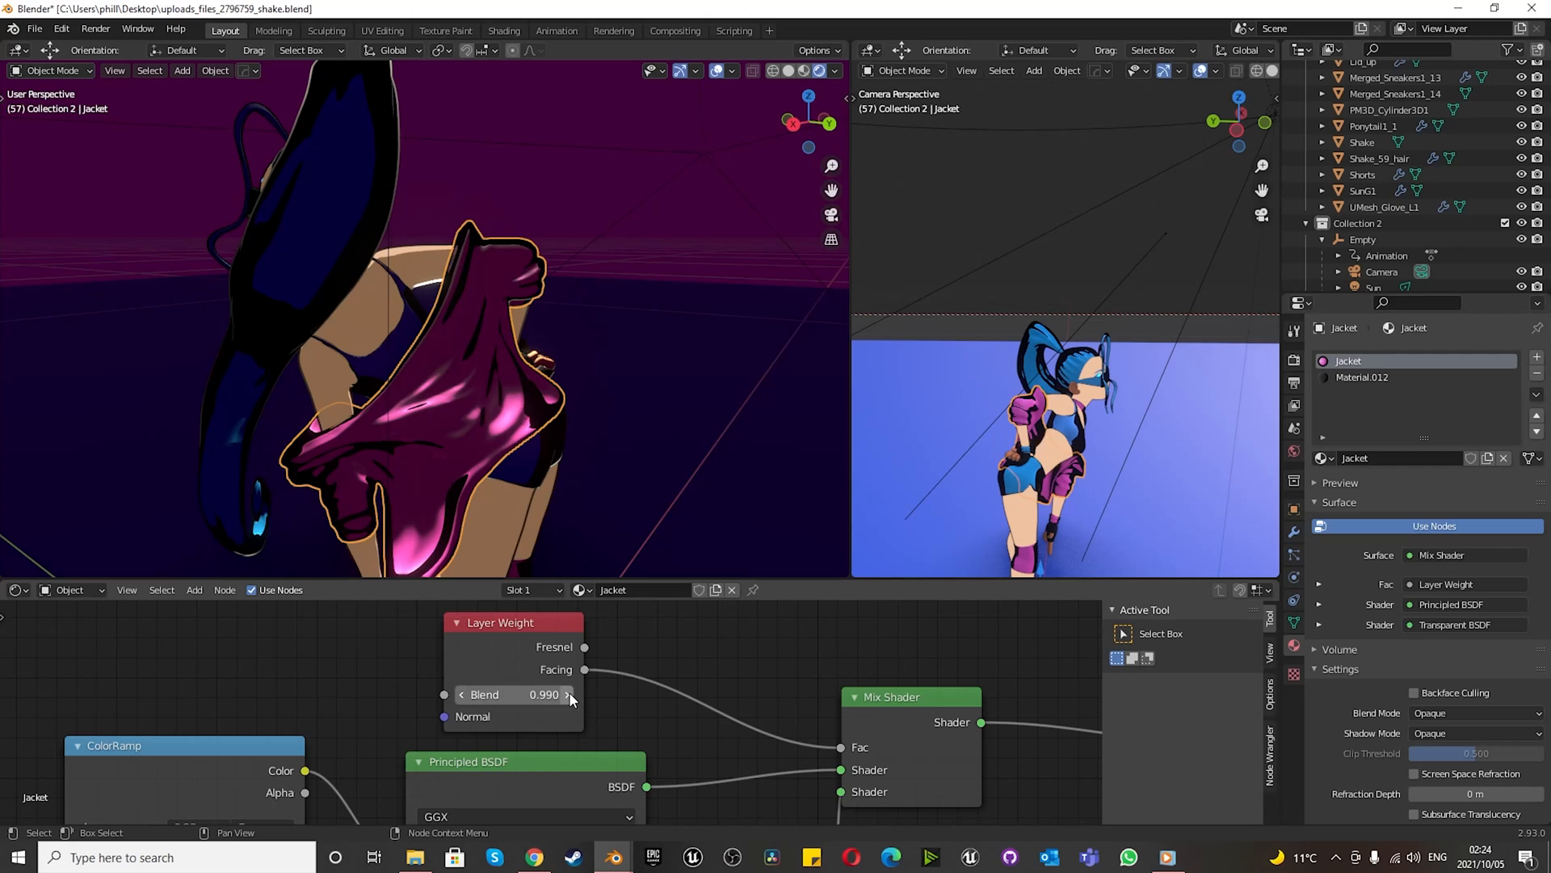
pyautogui.moveTo(521, 420); pyautogui.dragTo(439, 432, button='middle')
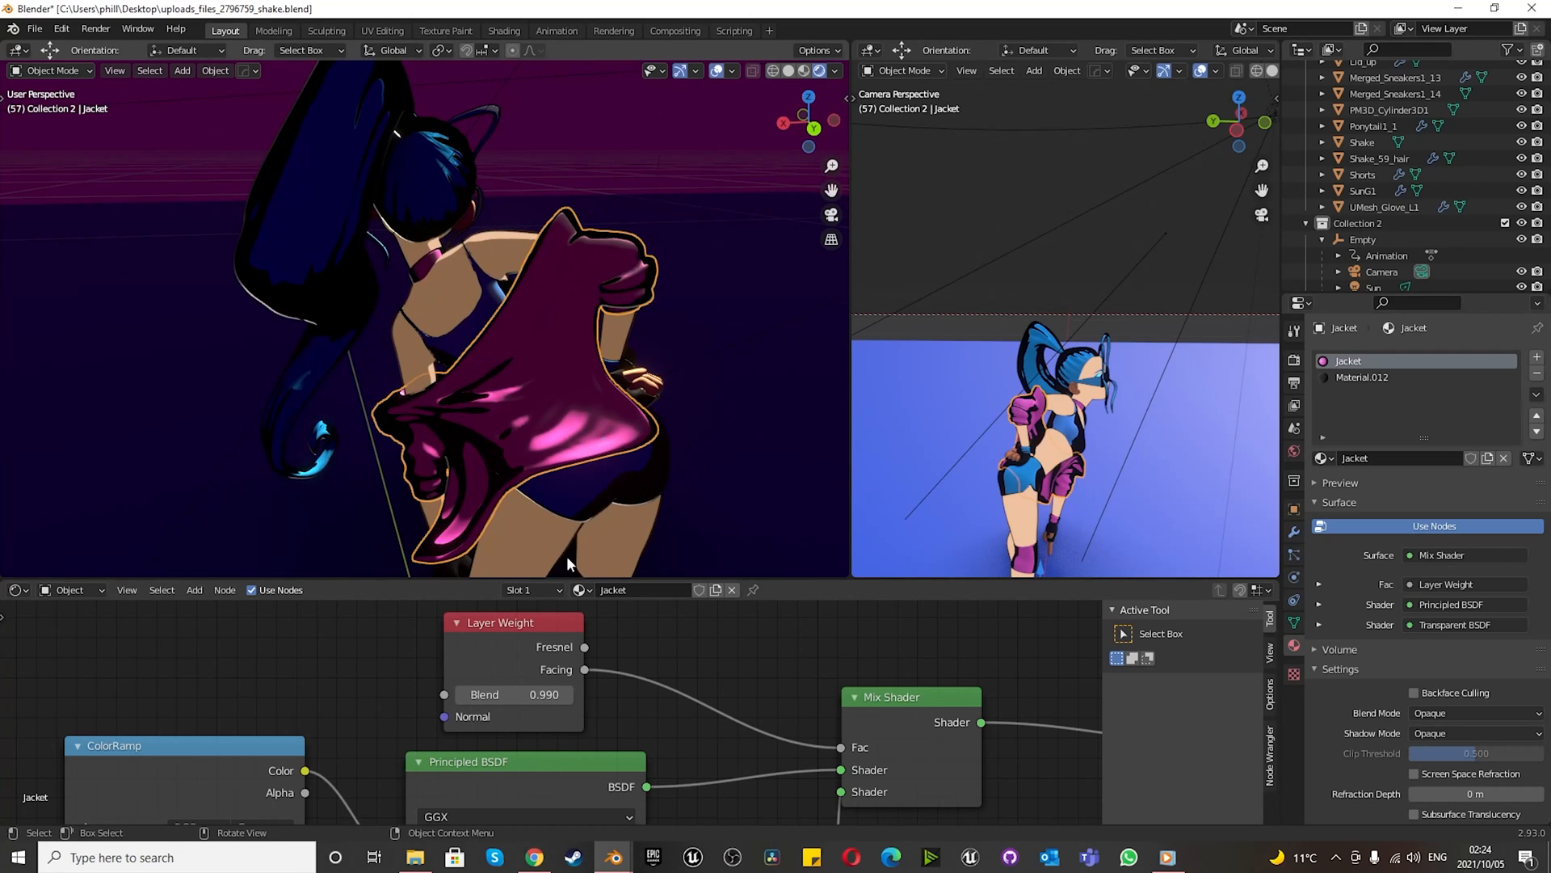
pyautogui.scroll(-5, 546, 724)
pyautogui.scroll(8, 524, 718)
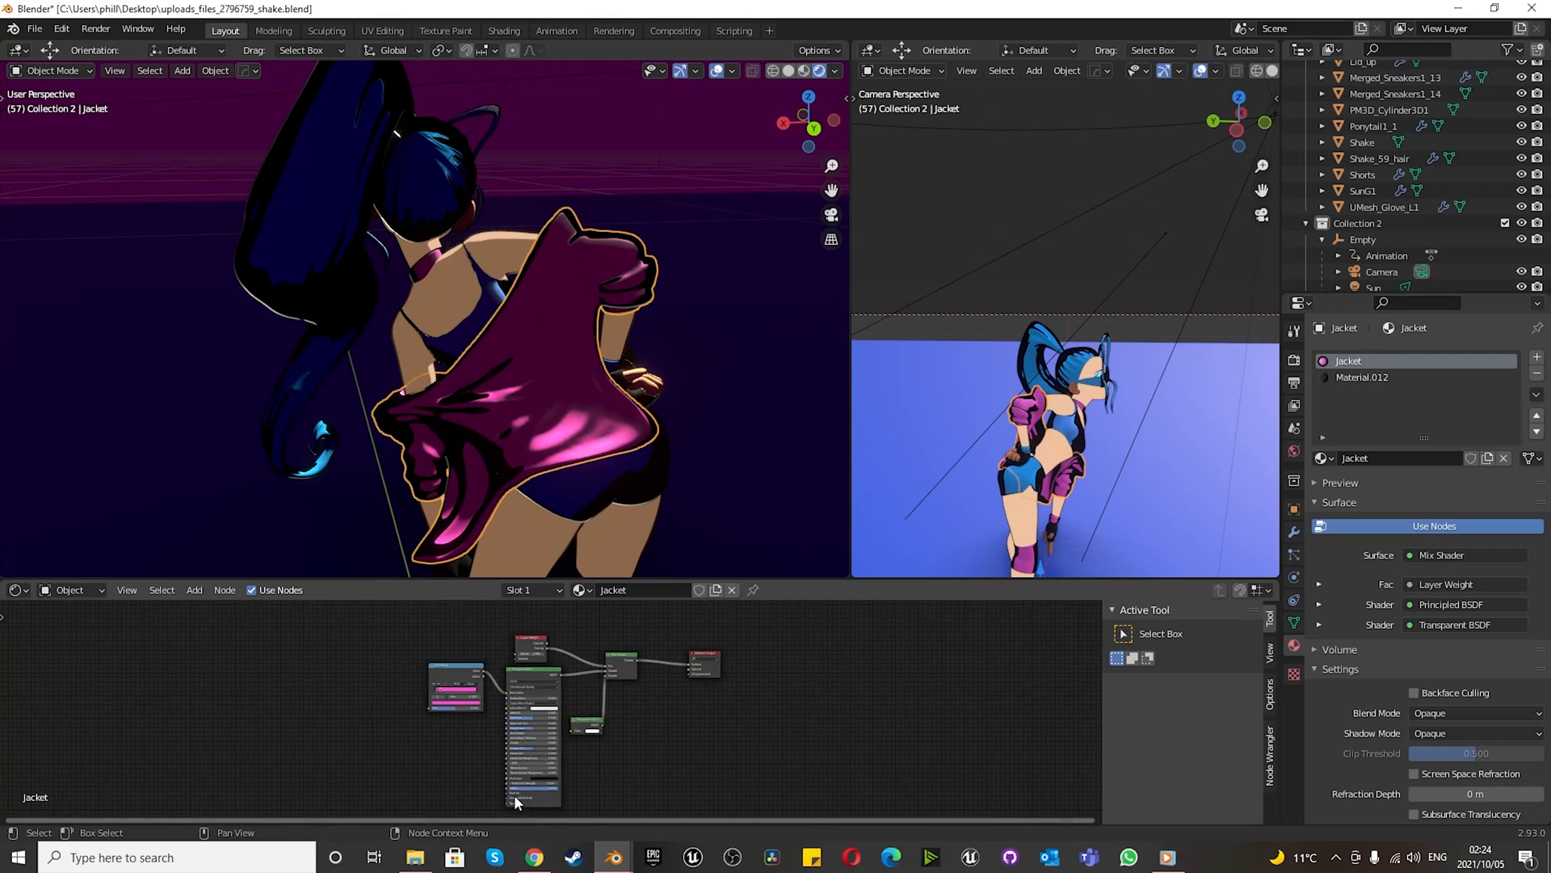
# - Set the Jacket material's Principled BSDF Roughness to 1 and Specular to 0
pyautogui.scroll(1, 534, 708)
pyautogui.moveTo(591, 711); pyautogui.dragTo(480, 709)
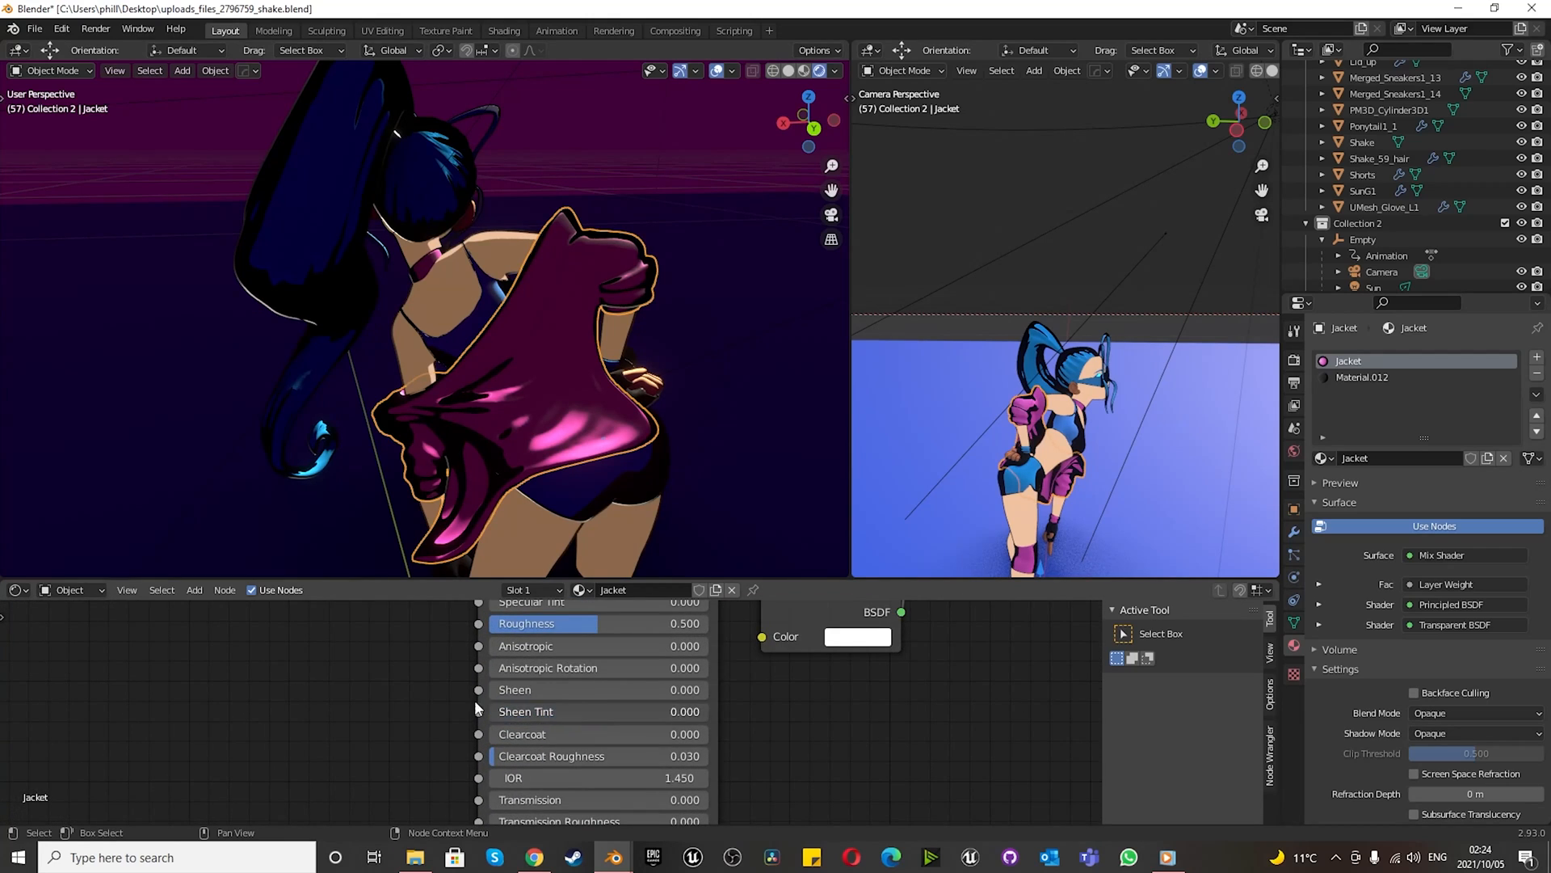
pyautogui.scroll(-6, 478, 726)
pyautogui.scroll(5, 546, 655)
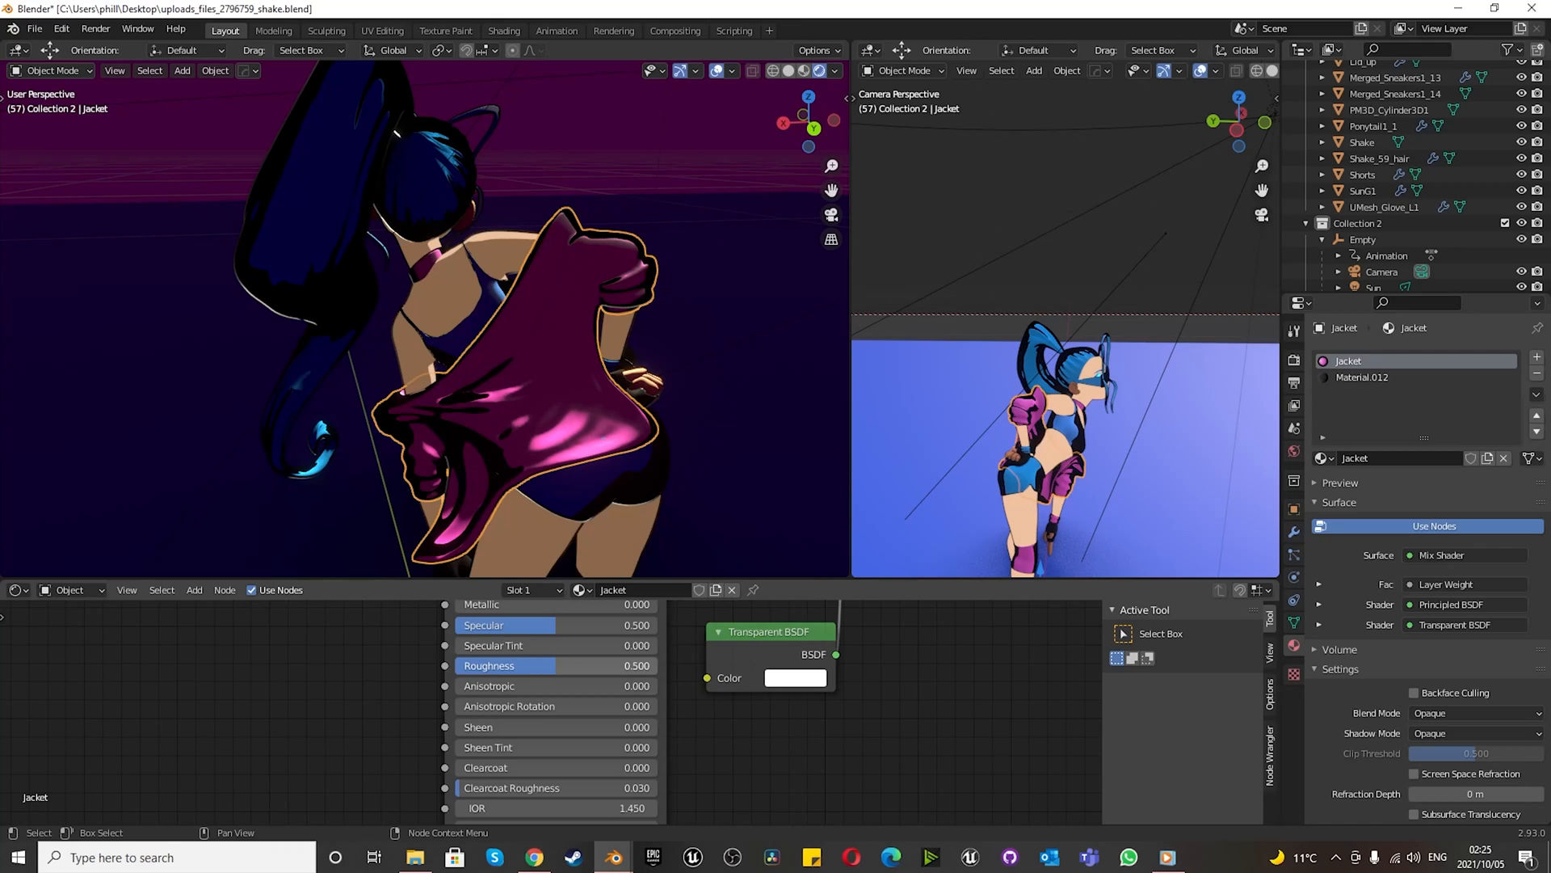
pyautogui.click(475, 664)
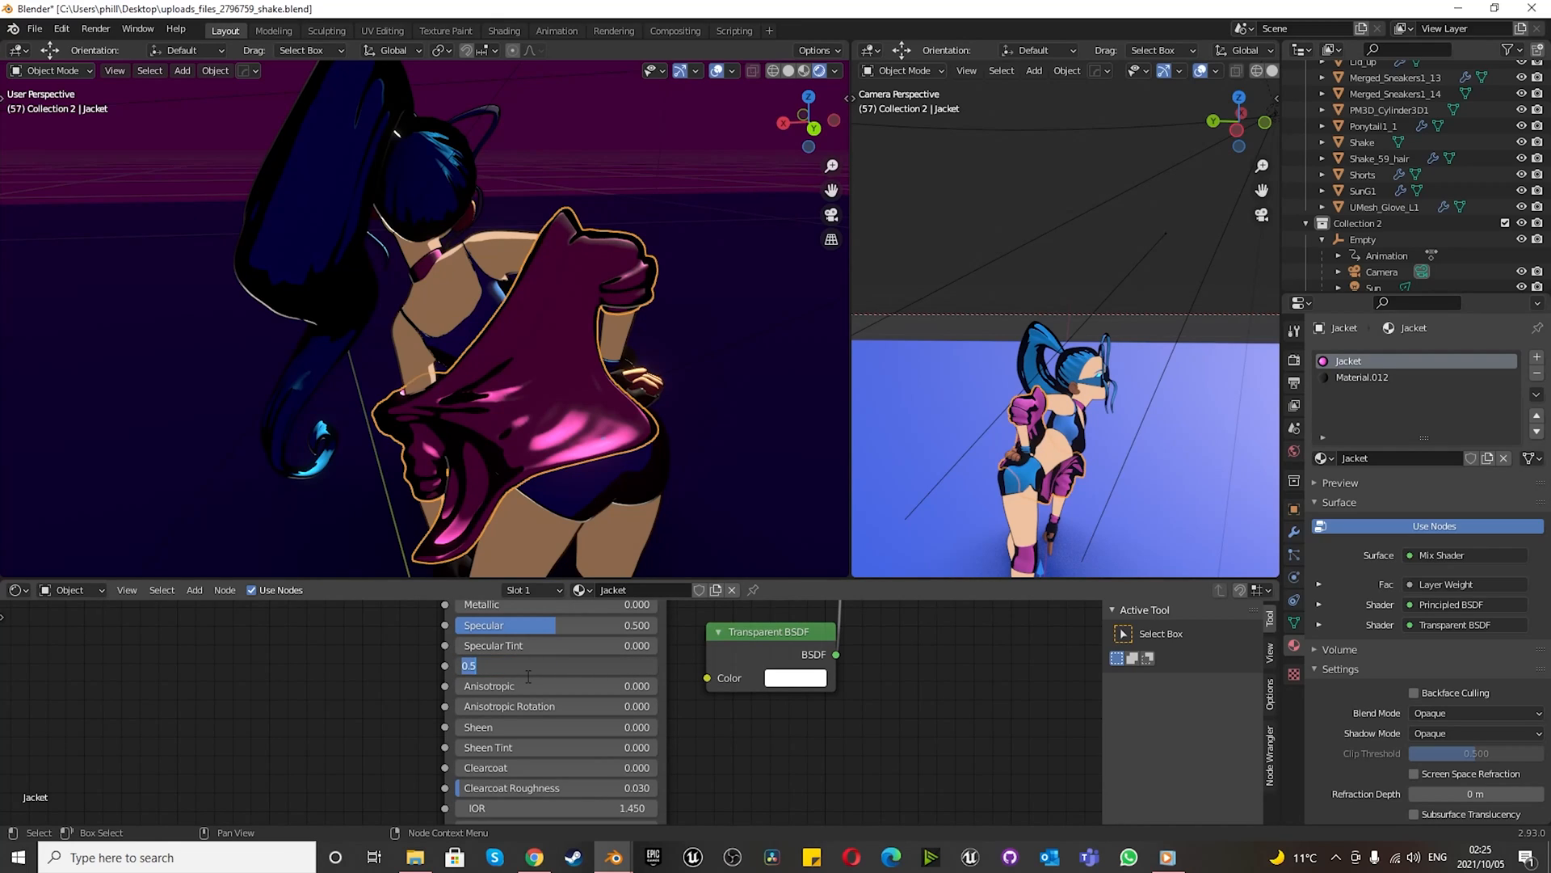
pyautogui.press('Return')
pyautogui.moveTo(546, 623); pyautogui.dragTo(434, 627)
# - Inspect the jacket's shading from several sides and play the character's animation
pyautogui.moveTo(558, 462); pyautogui.dragTo(457, 351, button='middle')
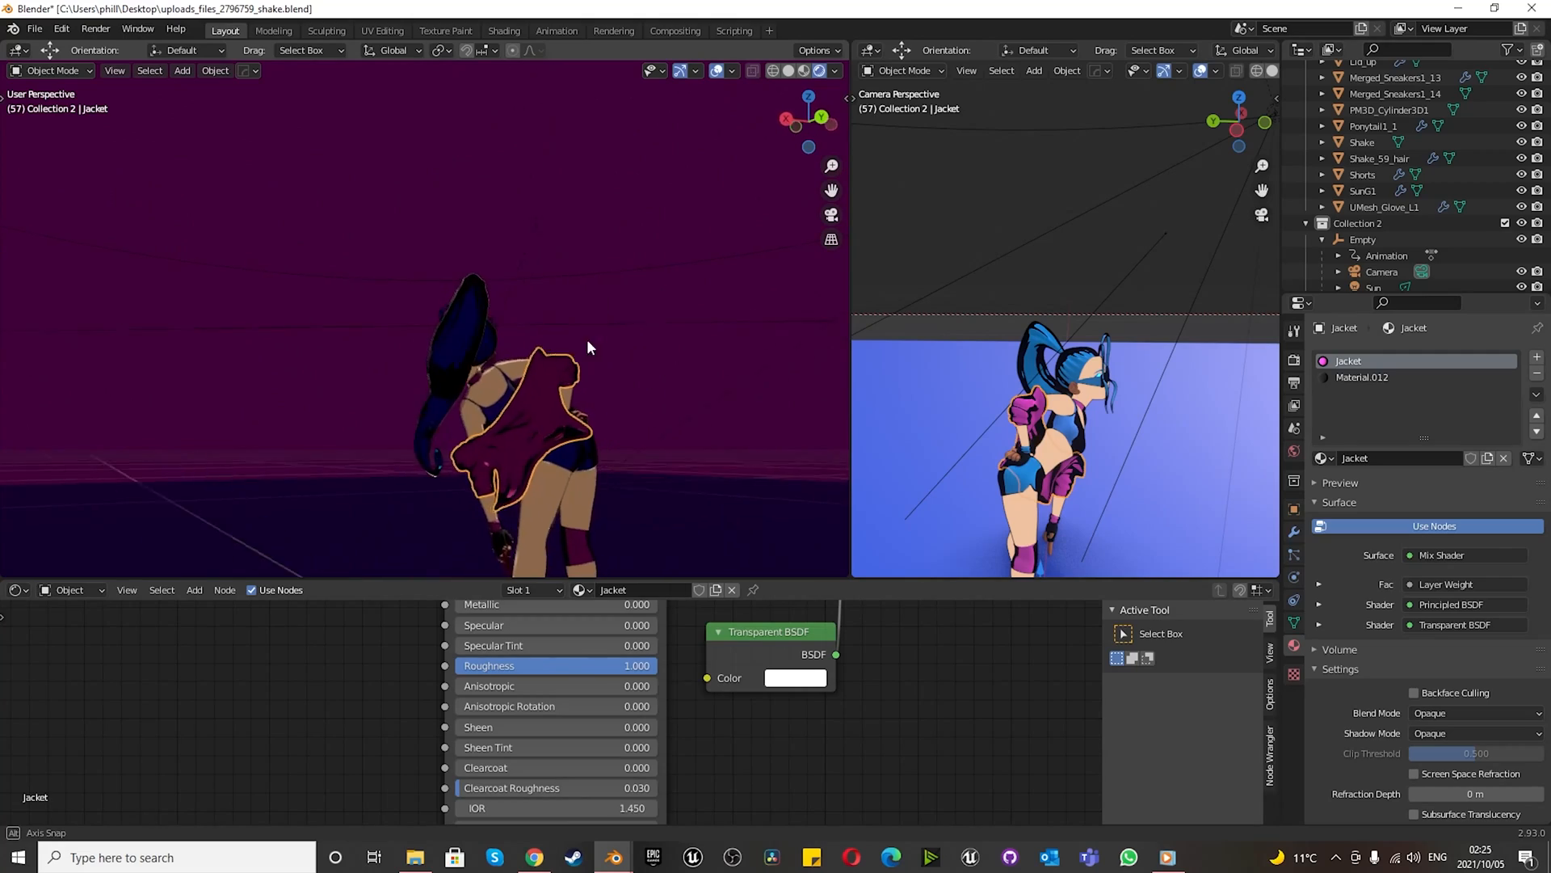
pyautogui.moveTo(581, 349); pyautogui.dragTo(692, 391, button='middle')
pyautogui.moveTo(575, 394); pyautogui.dragTo(248, 365, button='middle')
pyautogui.scroll(-4, 275, 379)
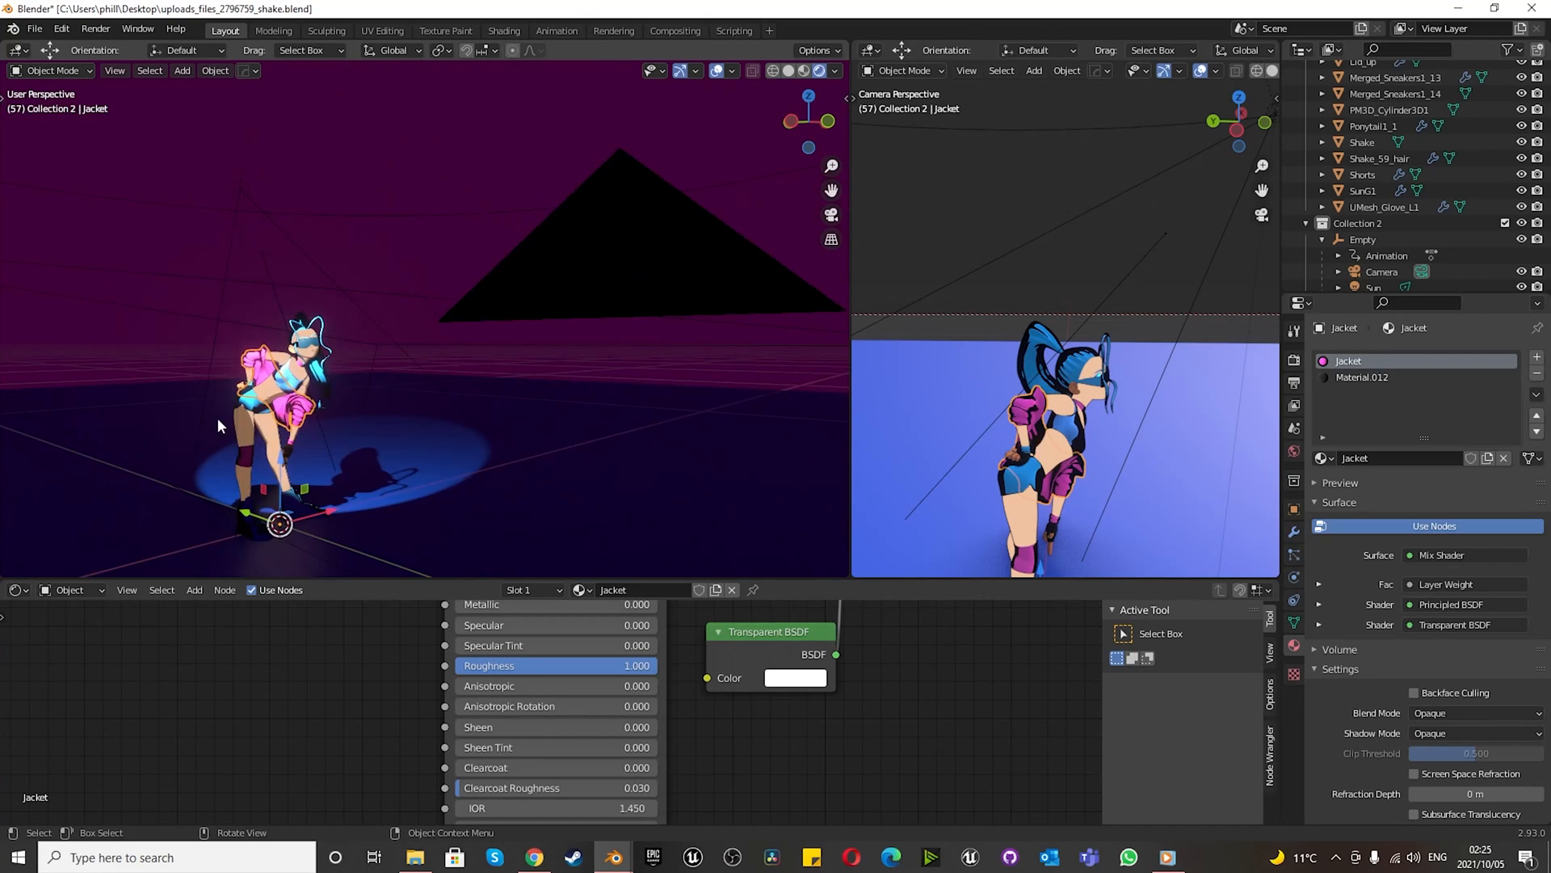
pyautogui.moveTo(225, 419); pyautogui.dragTo(133, 416, button='middle')
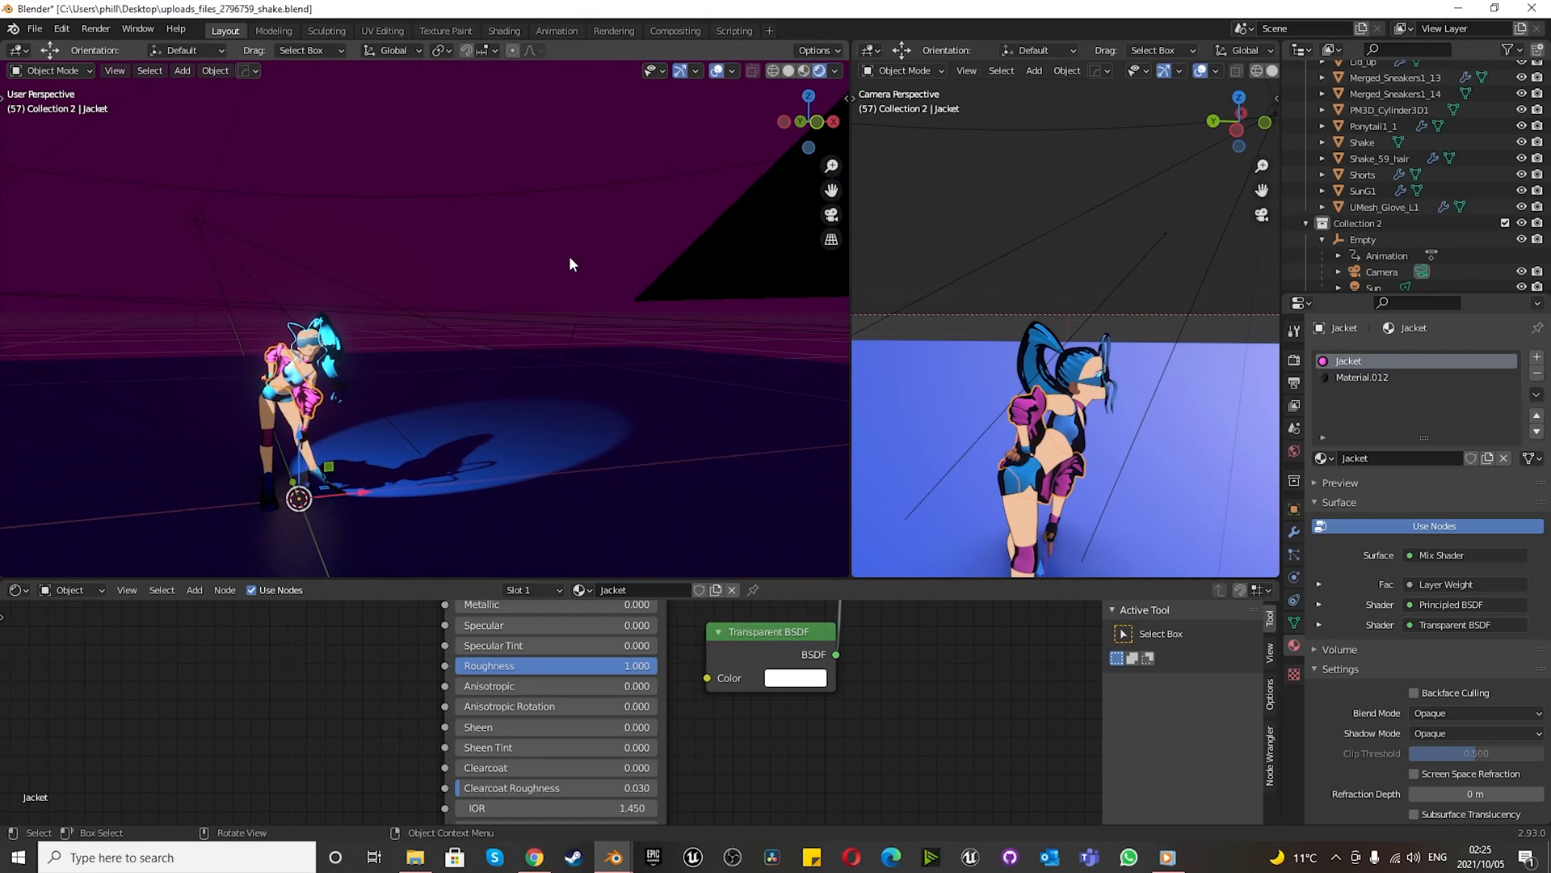
pyautogui.scroll(-4, 241, 422)
pyautogui.scroll(8, 240, 422)
pyautogui.press('space')
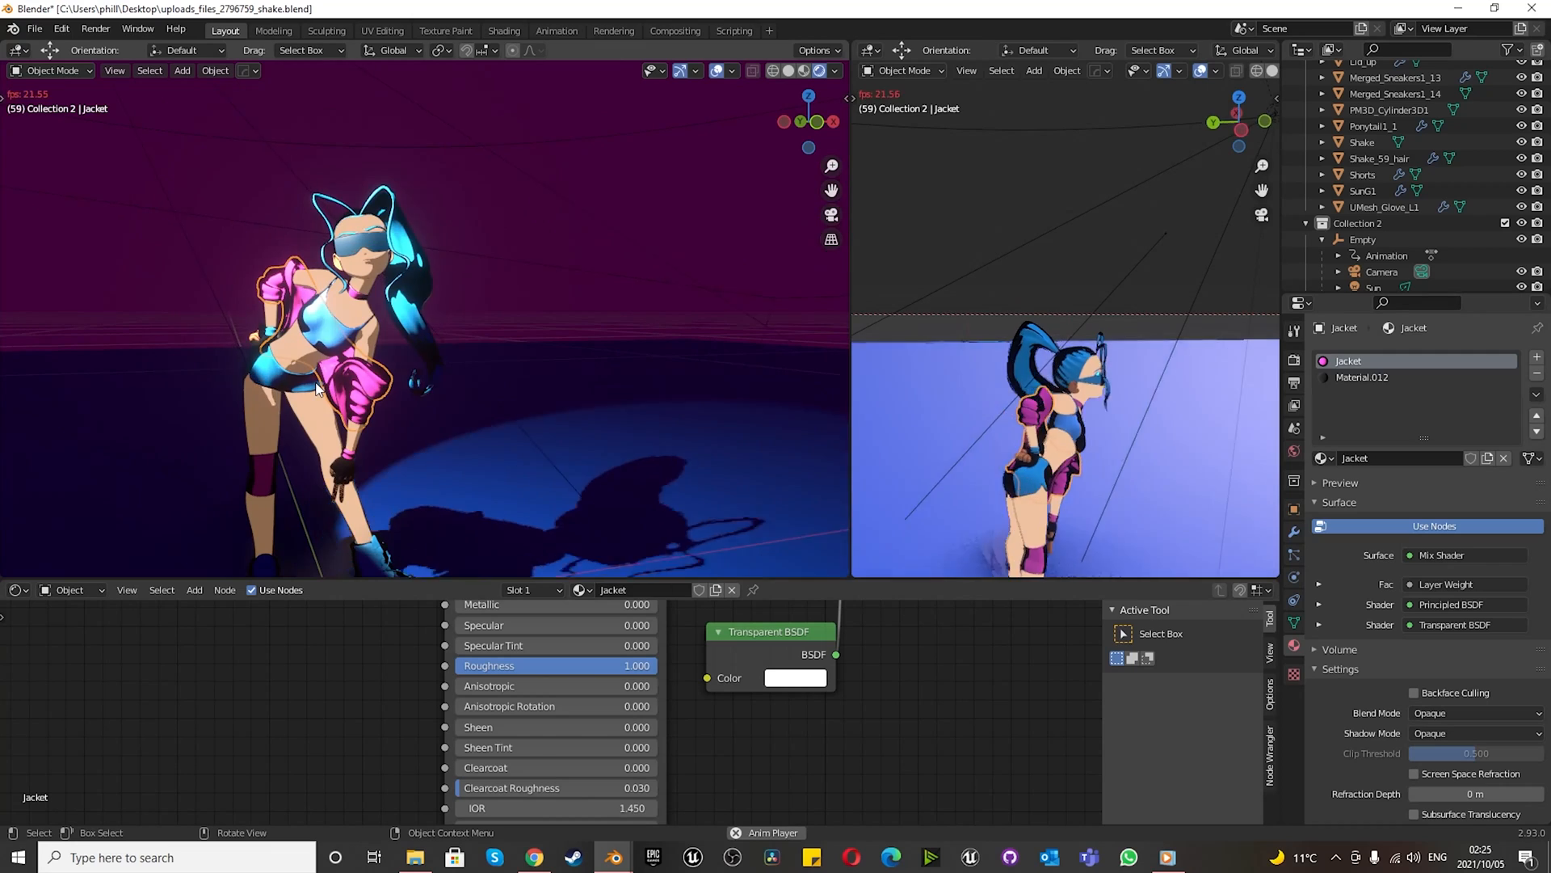